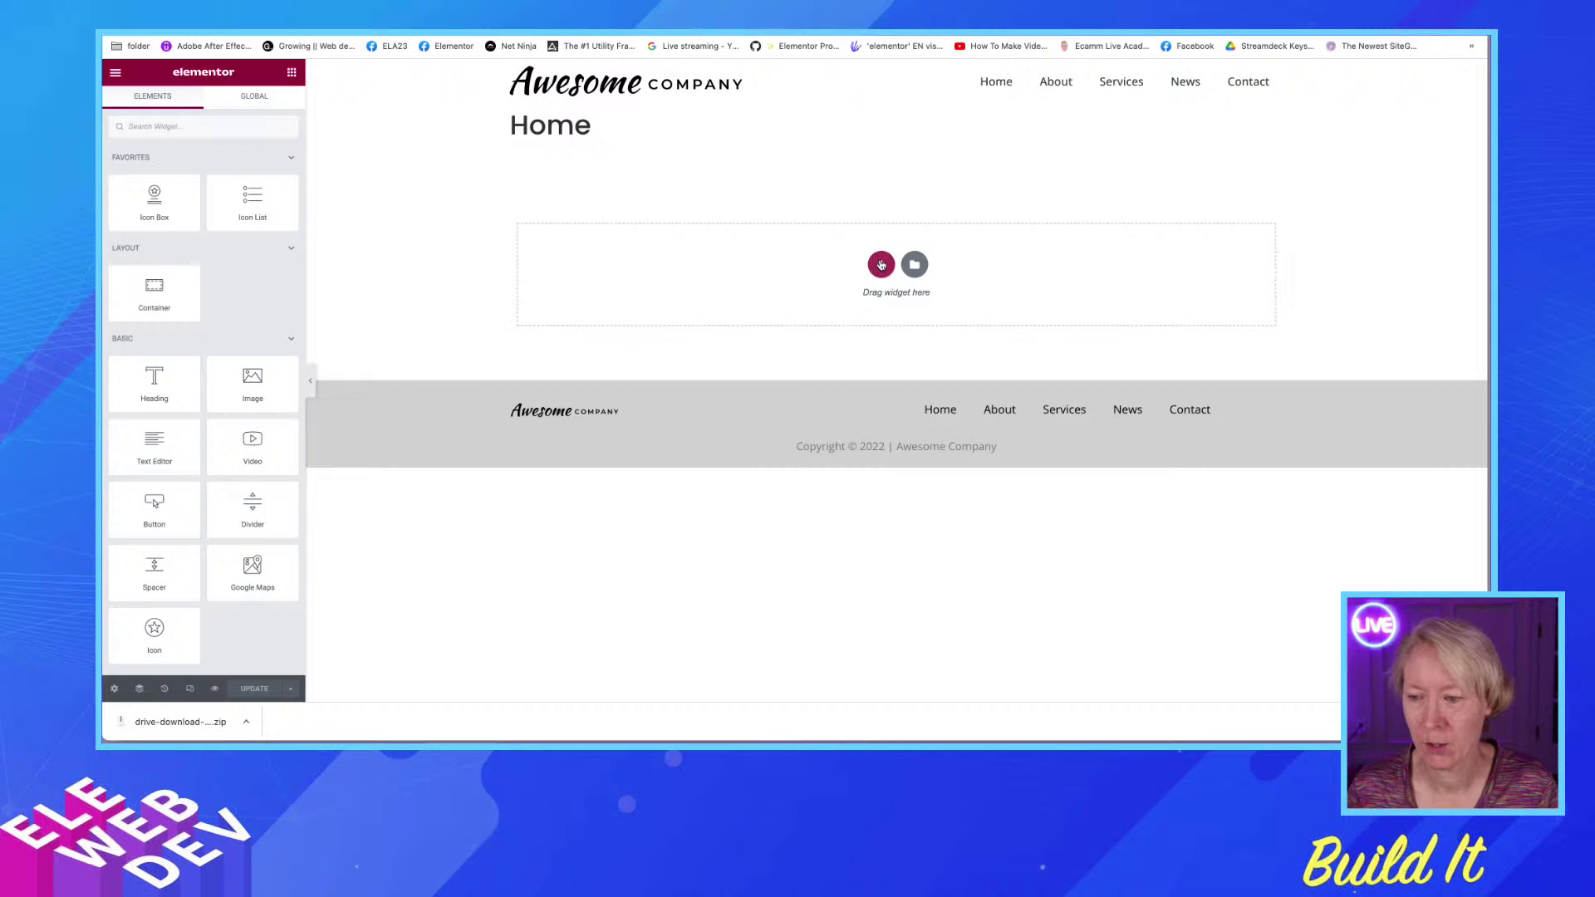
Add a single-column container below the Home heading and place a Button widget inside it
click(881, 264)
click(708, 292)
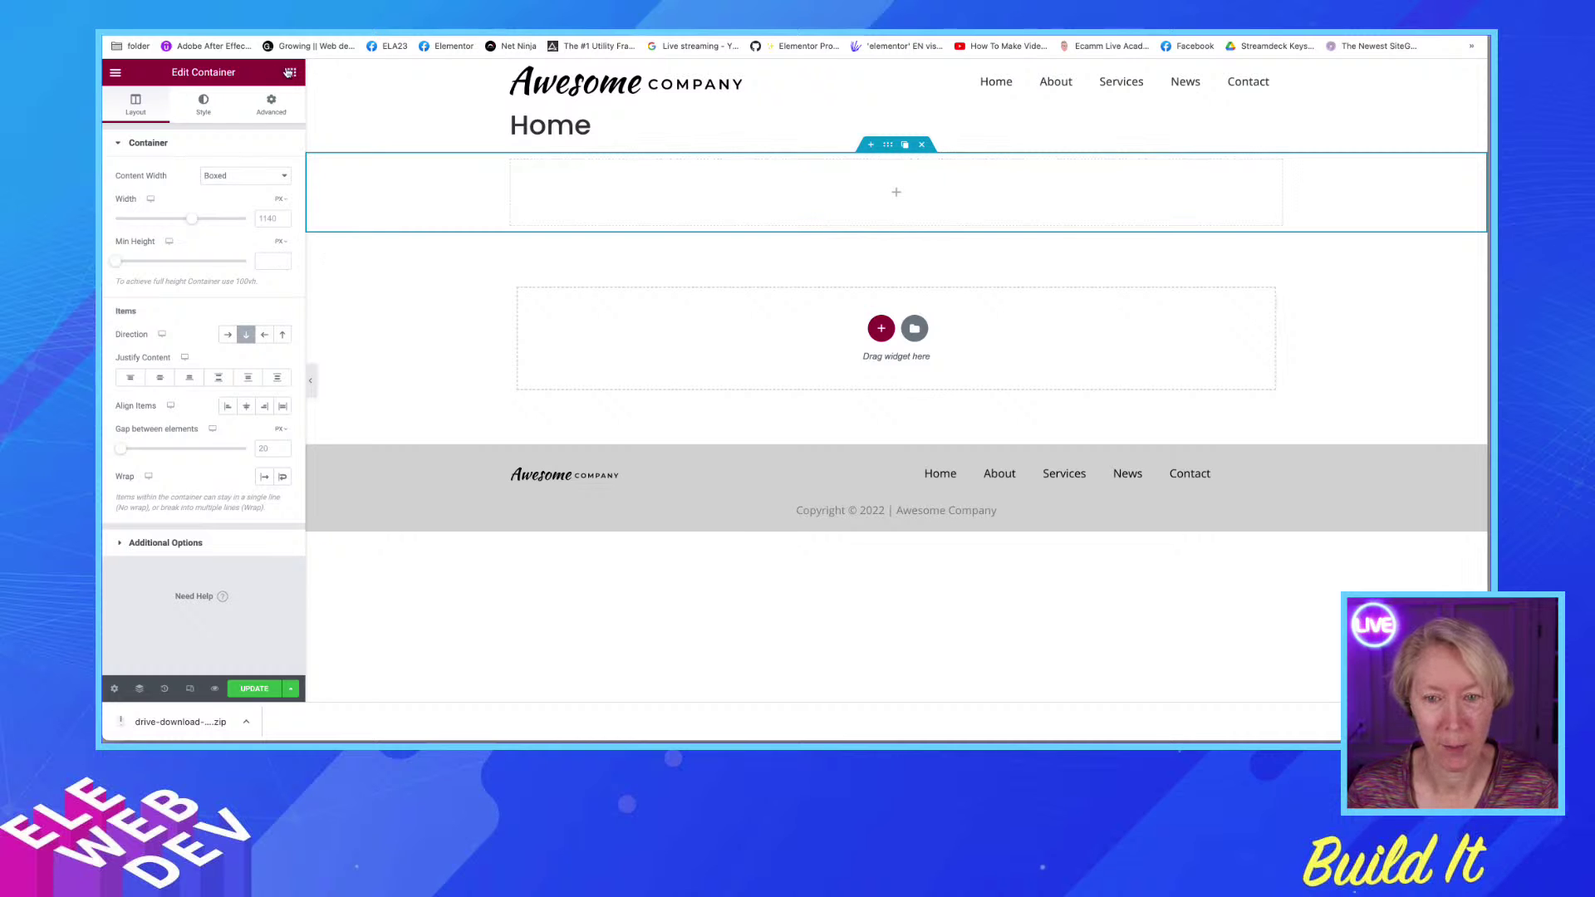
click(290, 73)
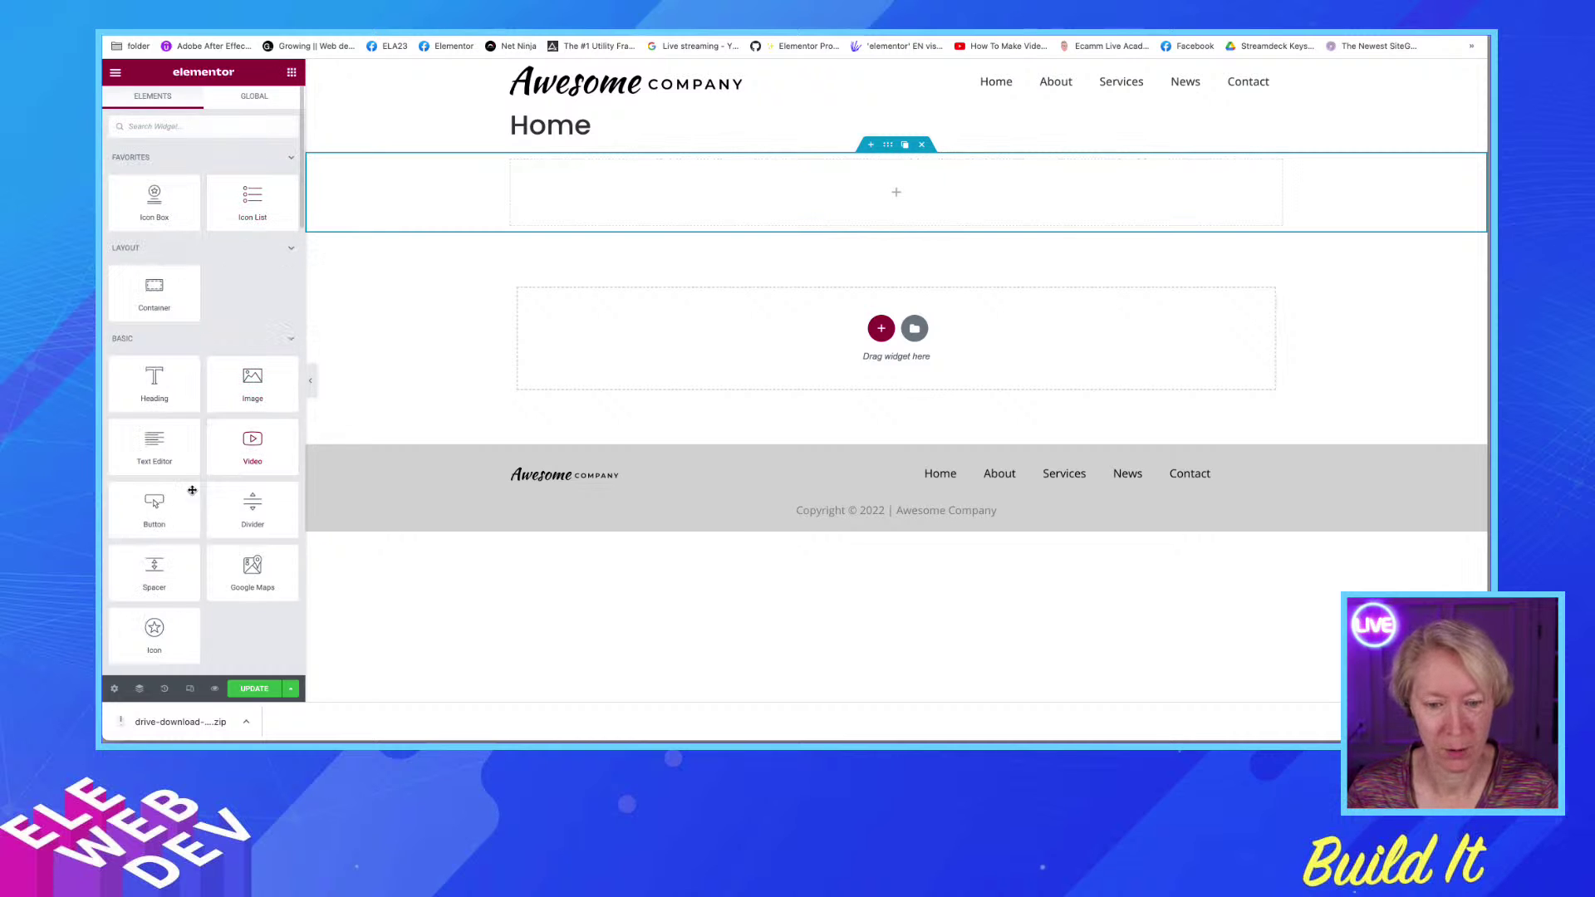
drag(192, 490, 731, 228)
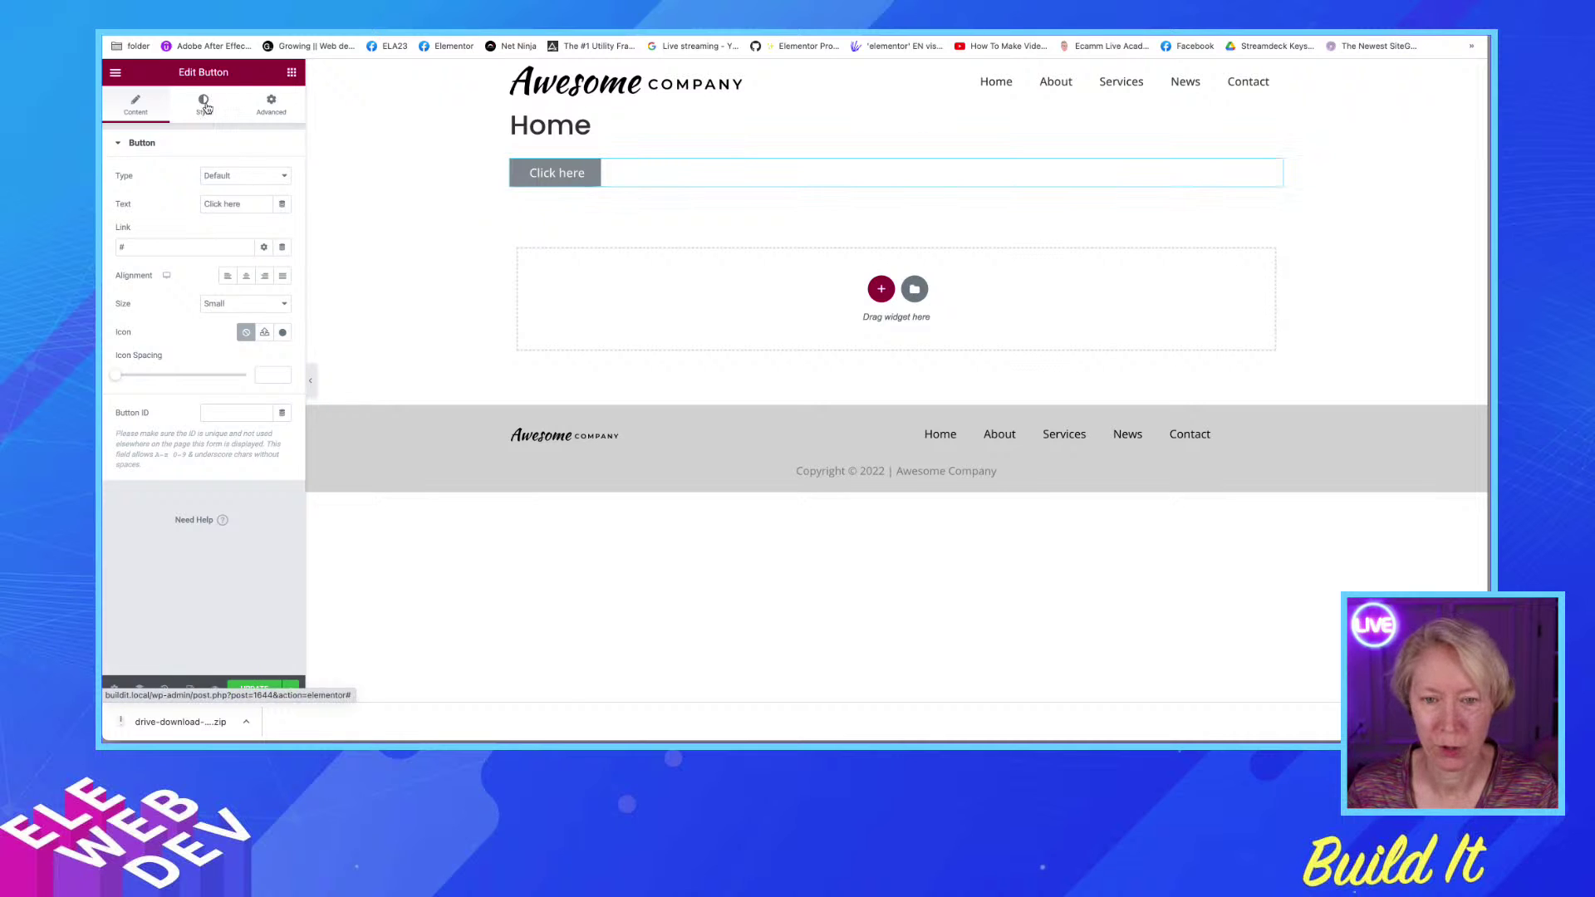
Set the button's background to the global Accent colour and its text to the global black
click(204, 107)
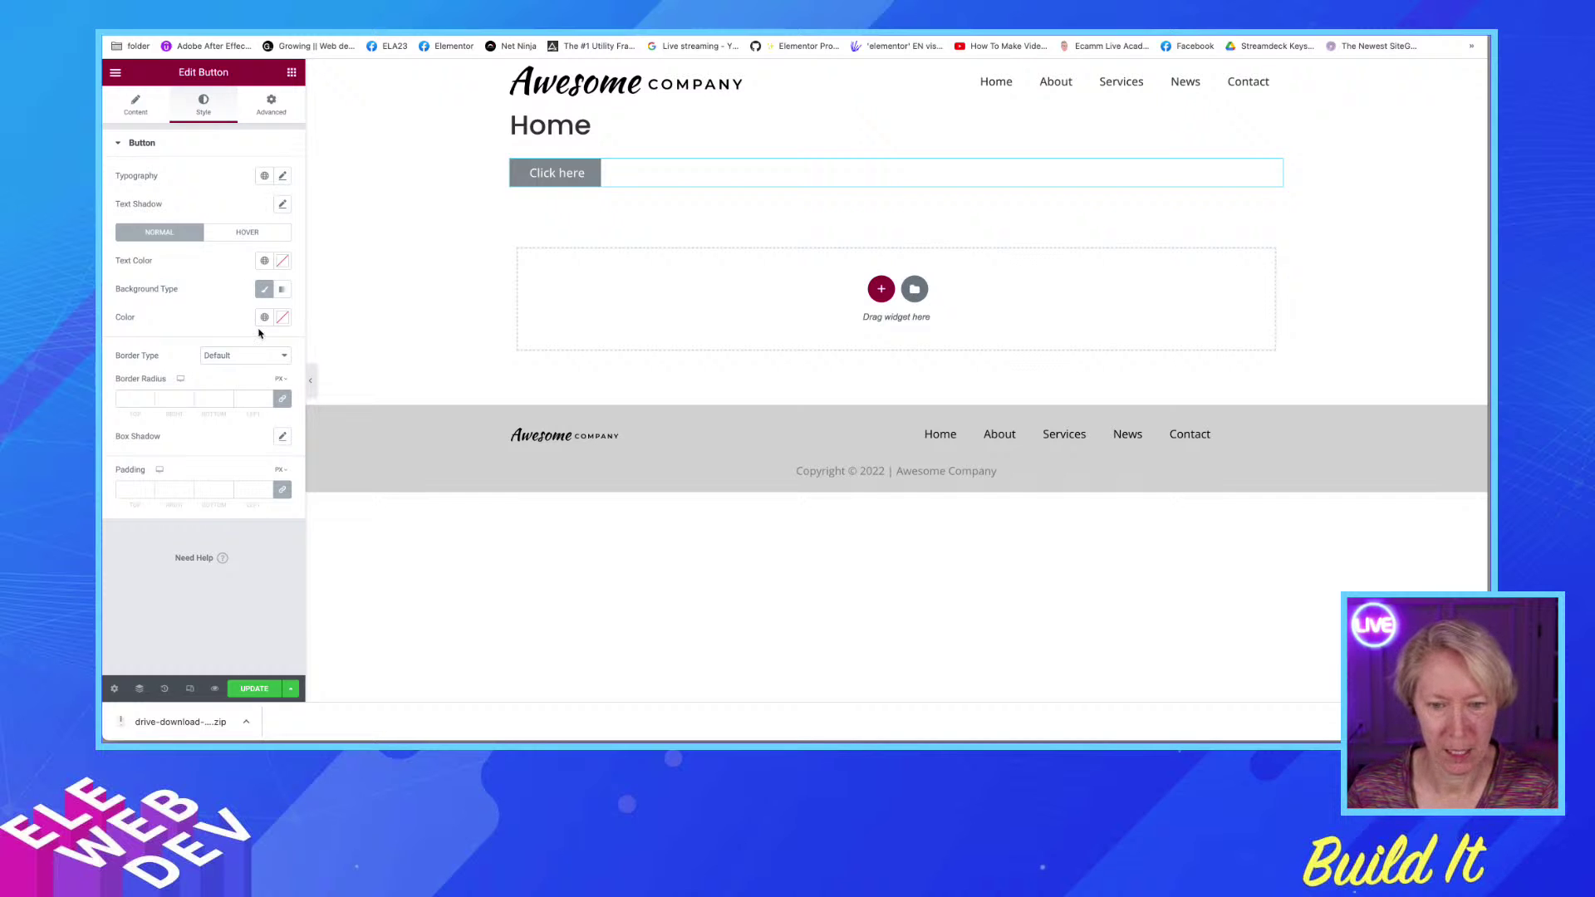
click(265, 314)
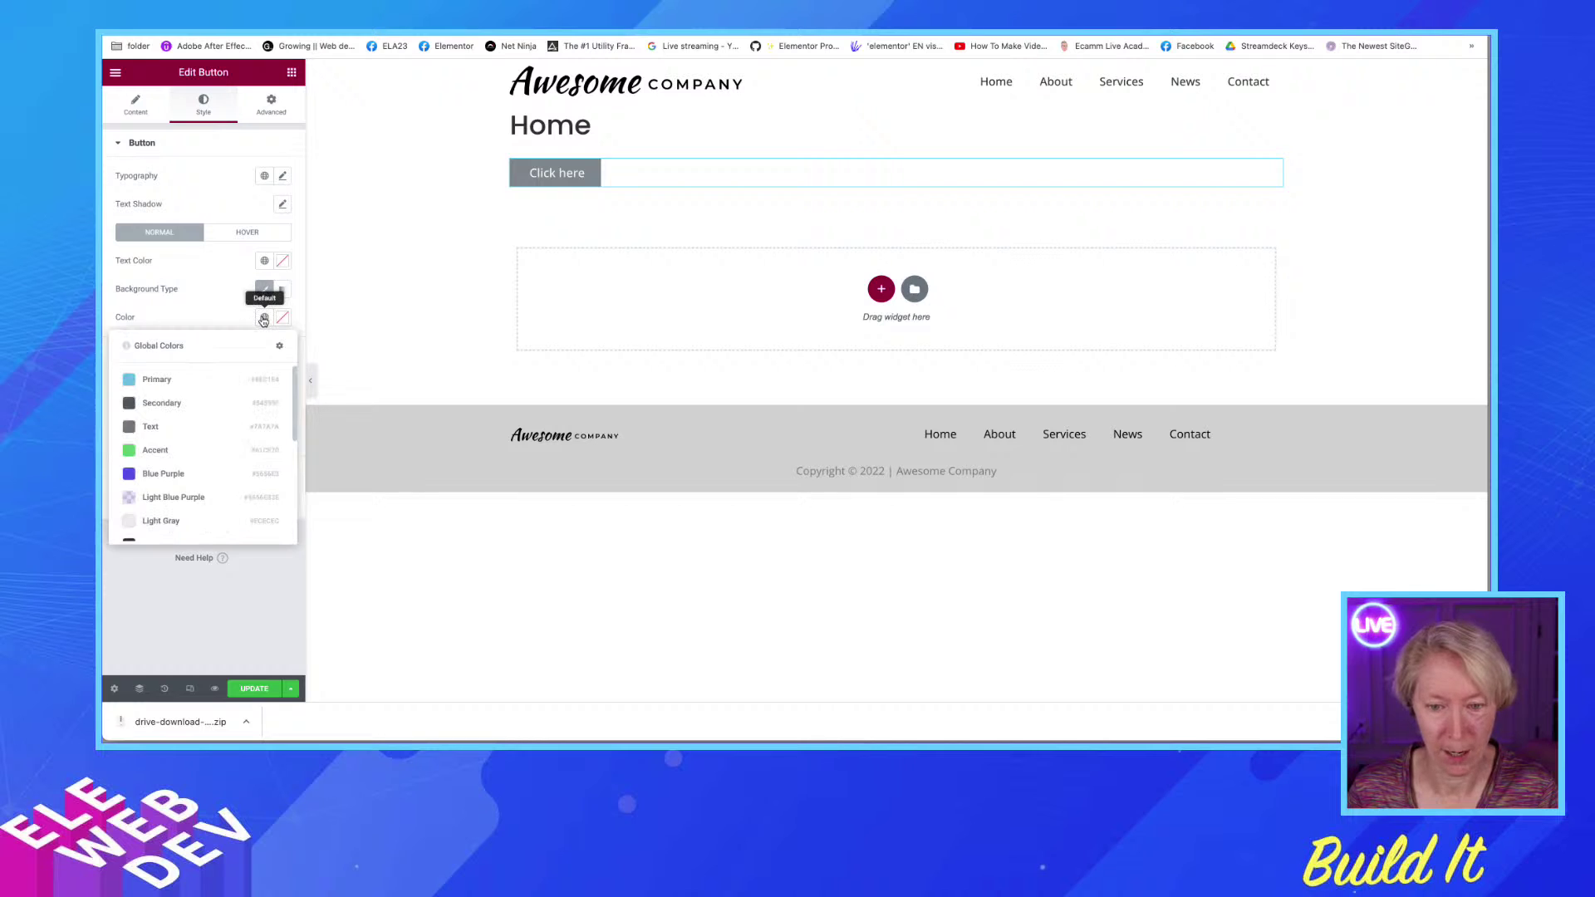
click(173, 448)
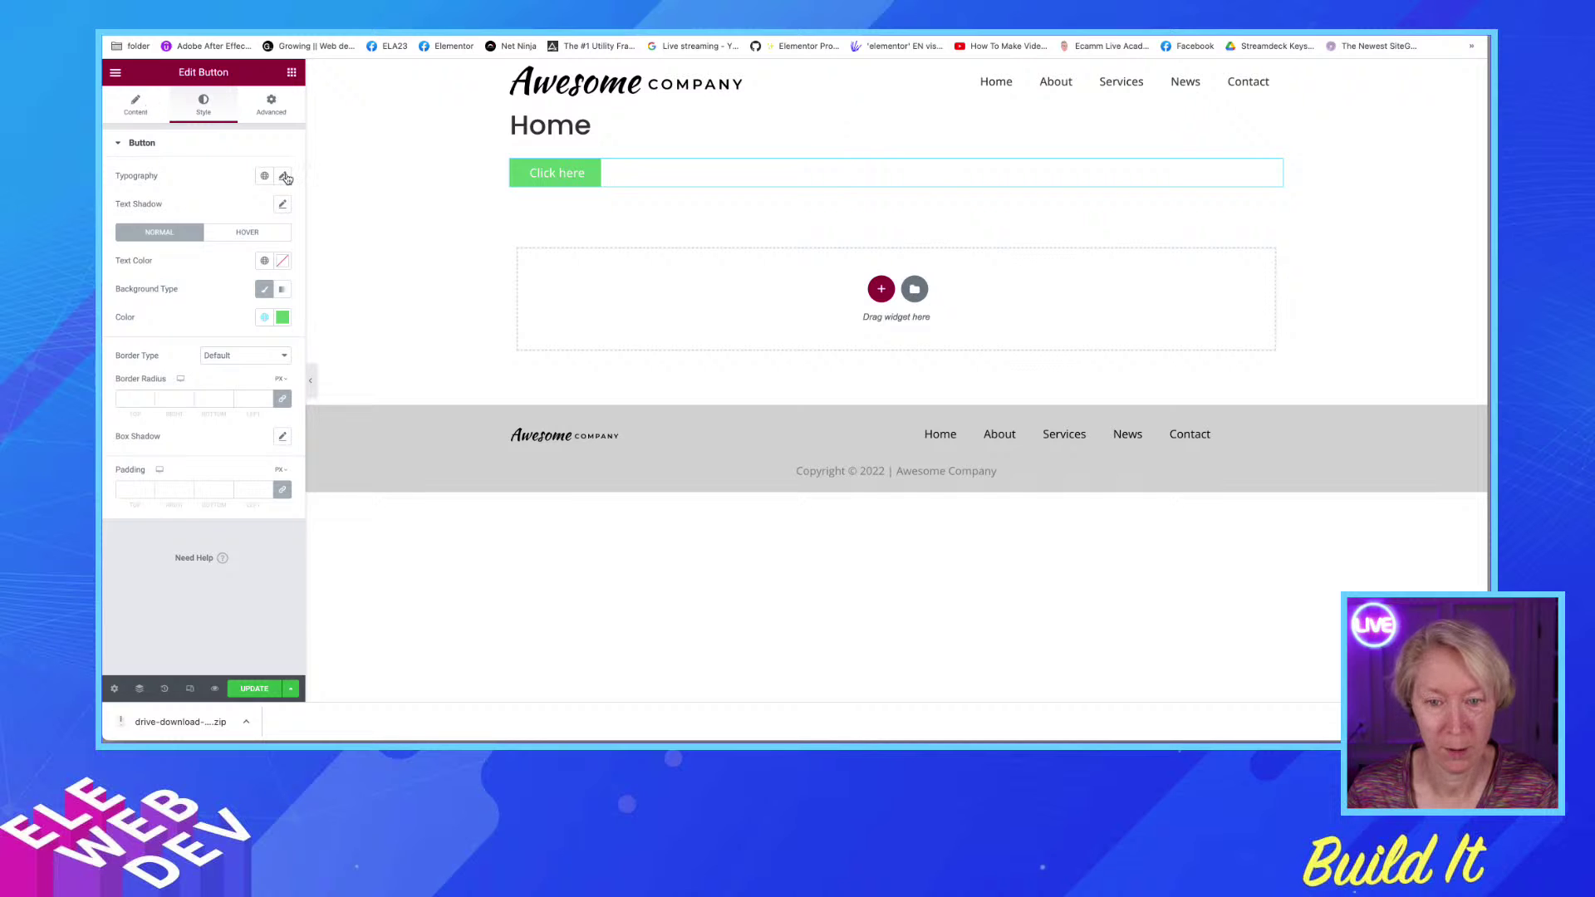
click(283, 177)
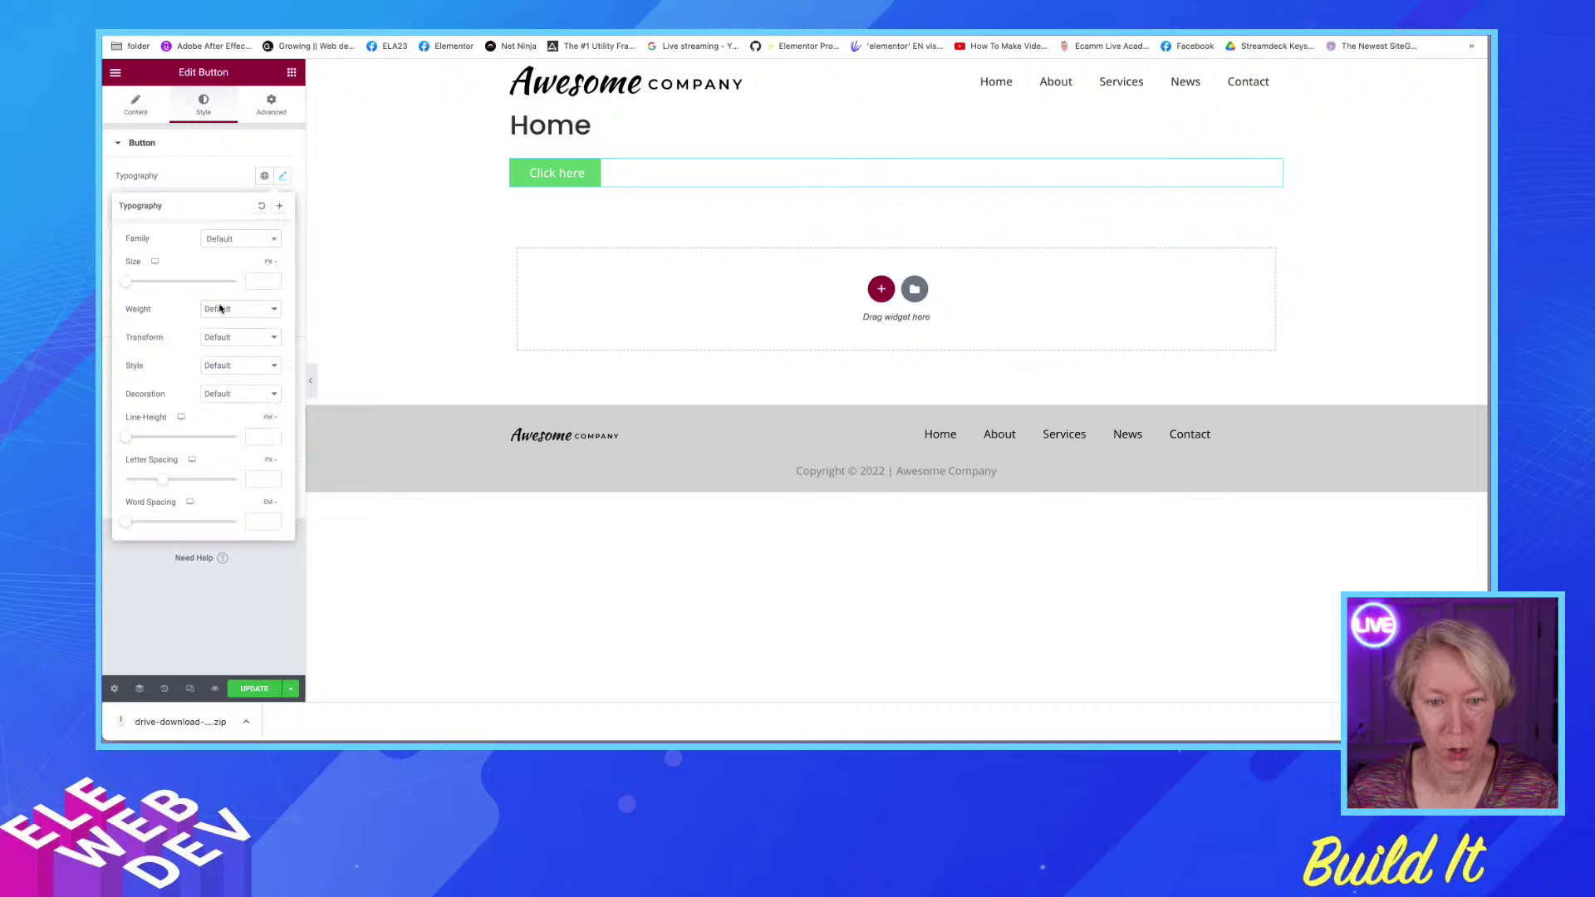
click(204, 174)
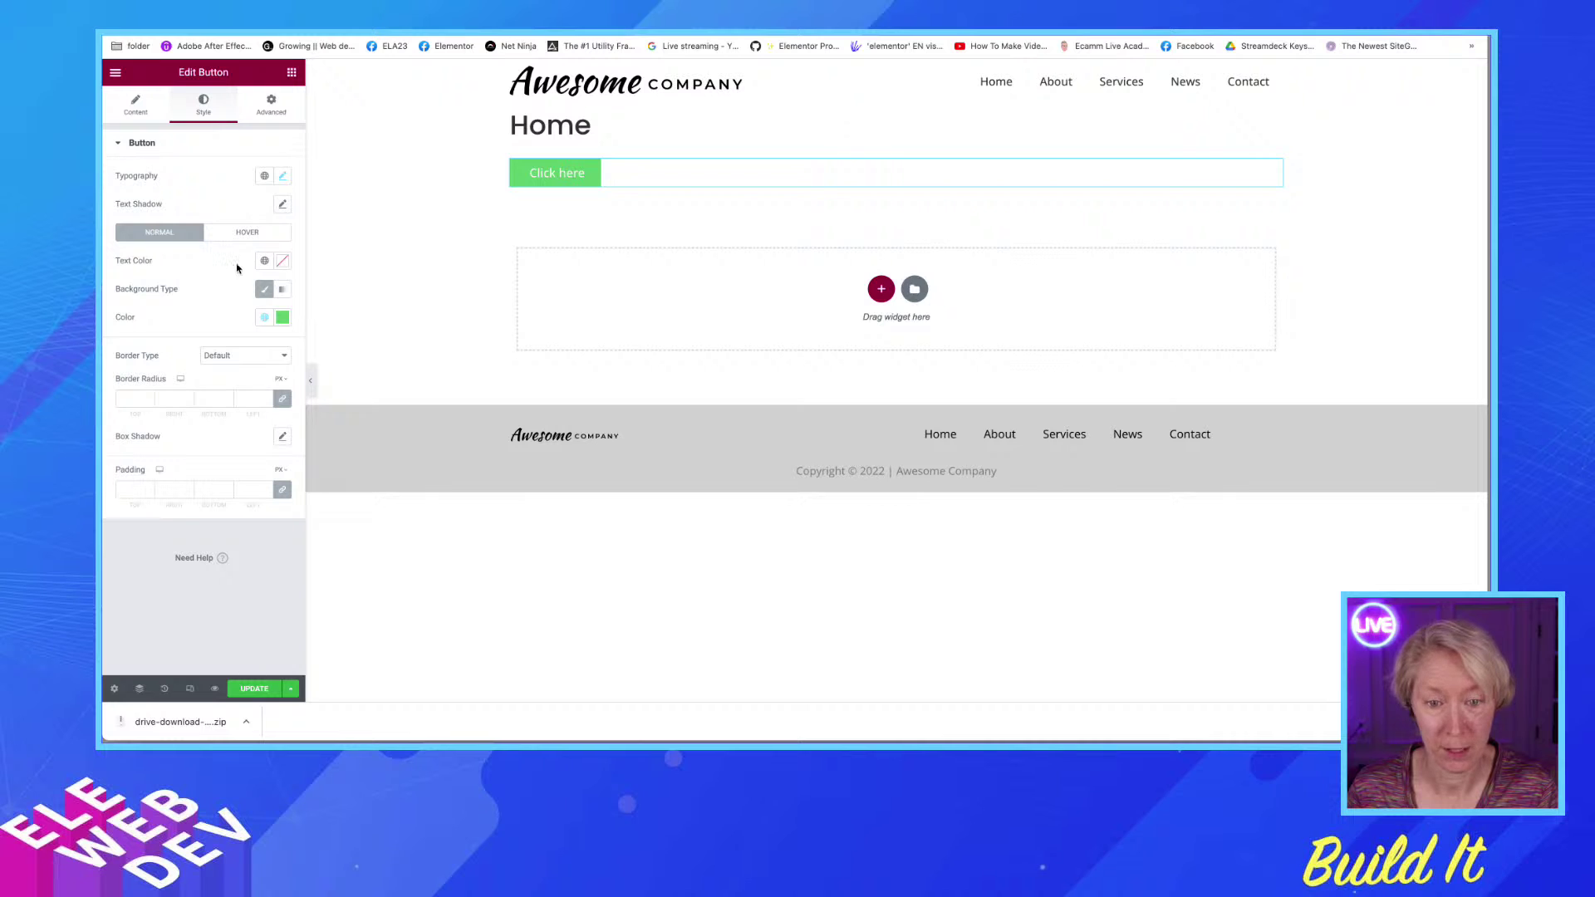
click(264, 261)
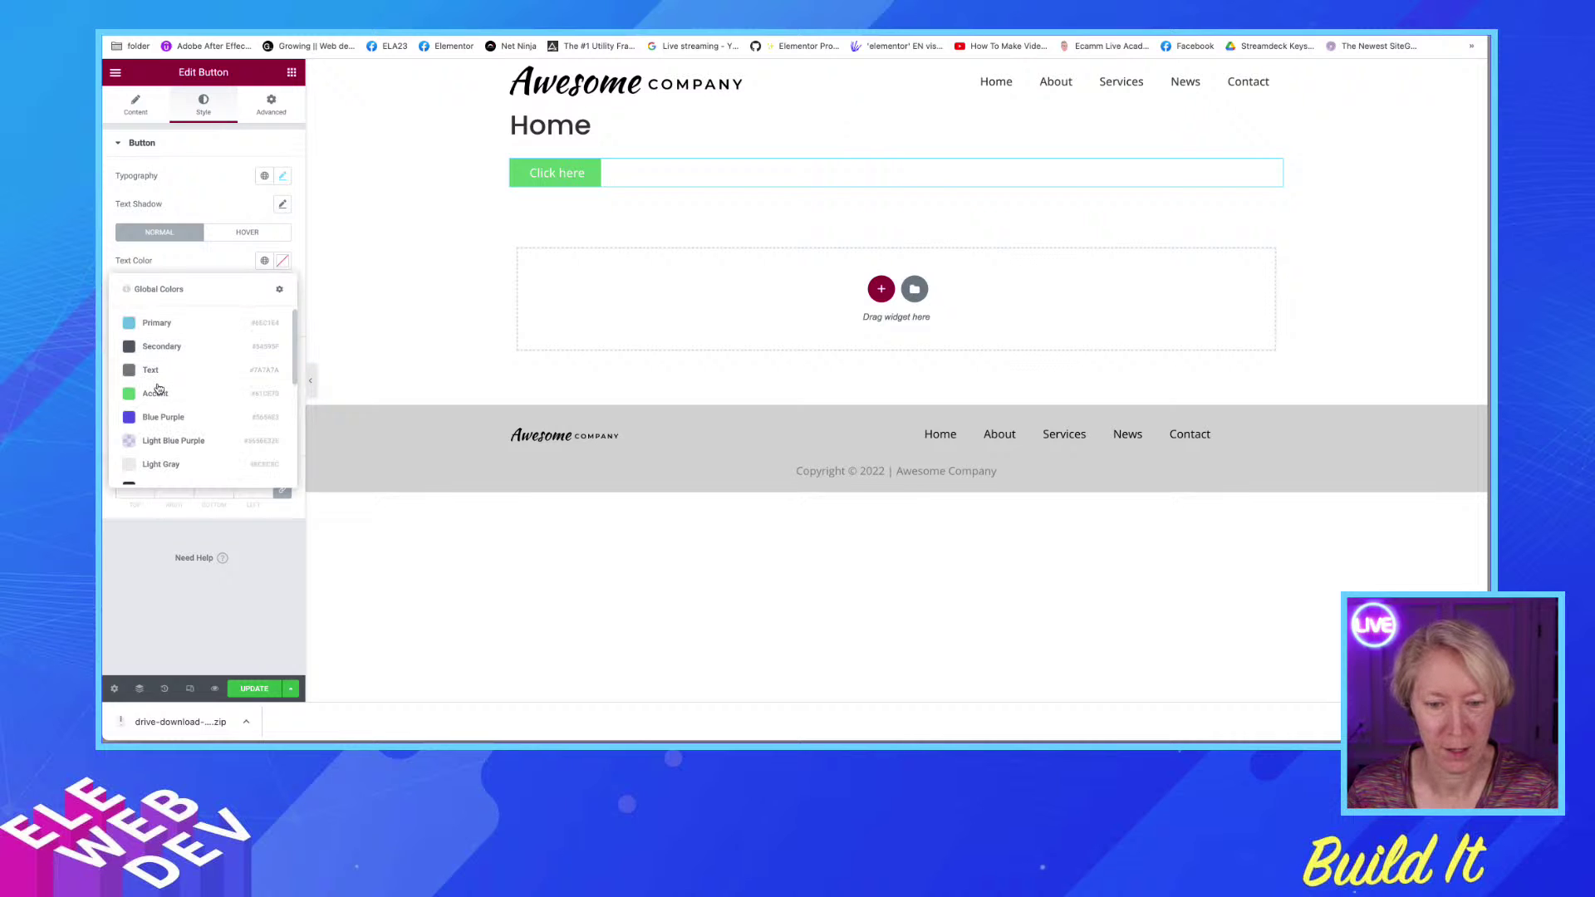
scroll(157, 389, down, 2)
click(156, 429)
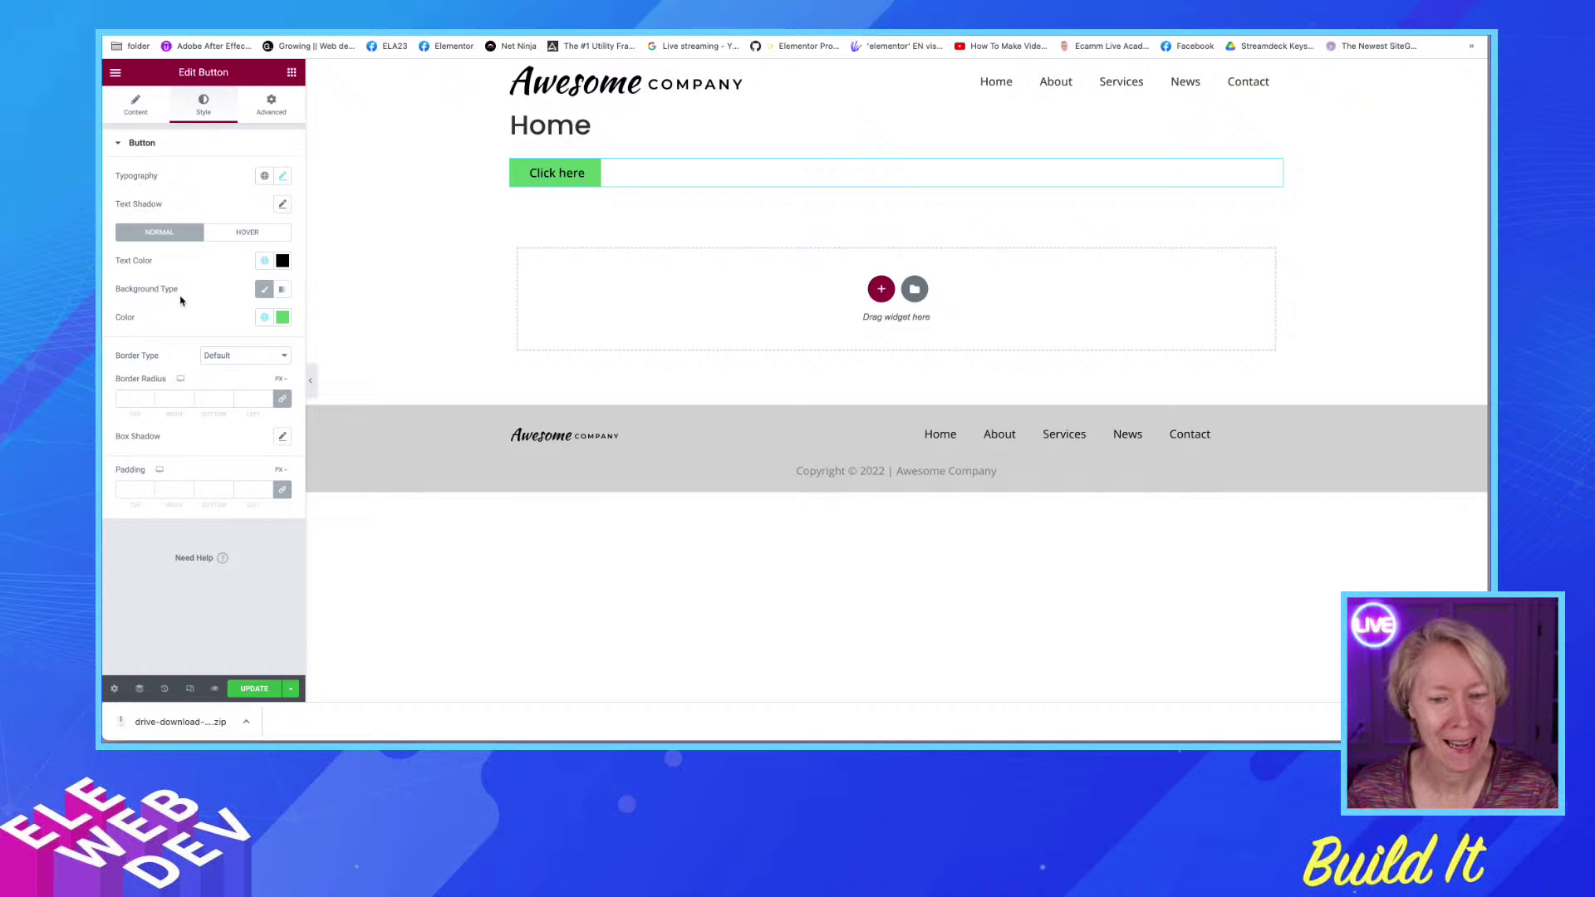
Switch the button's background to a gradient and make its second colour fully transparent
click(280, 290)
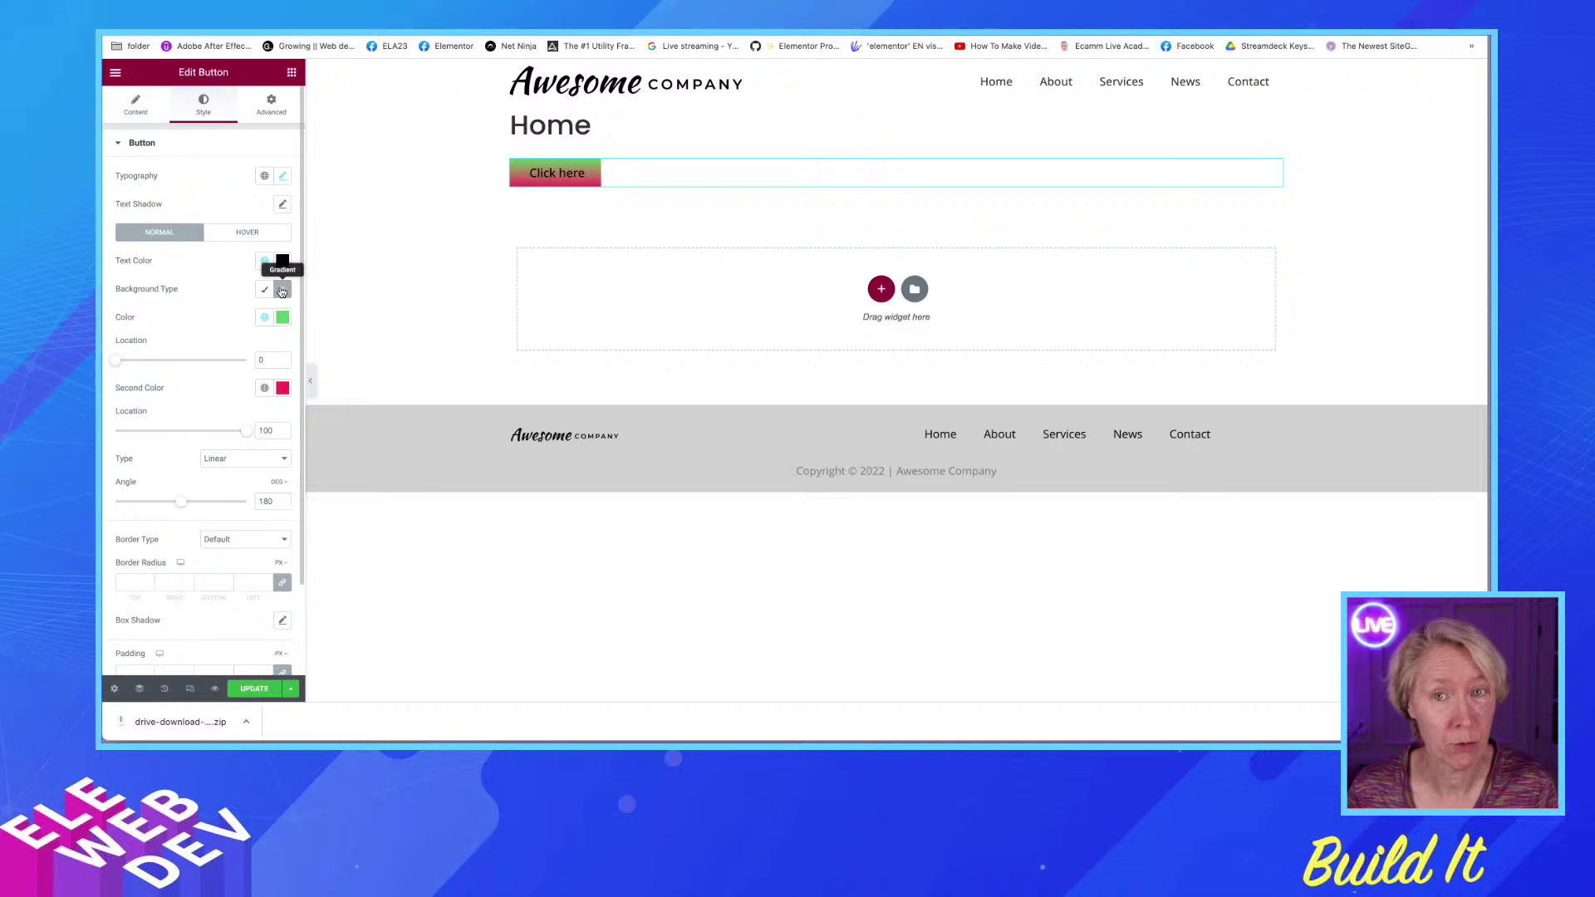
click(284, 389)
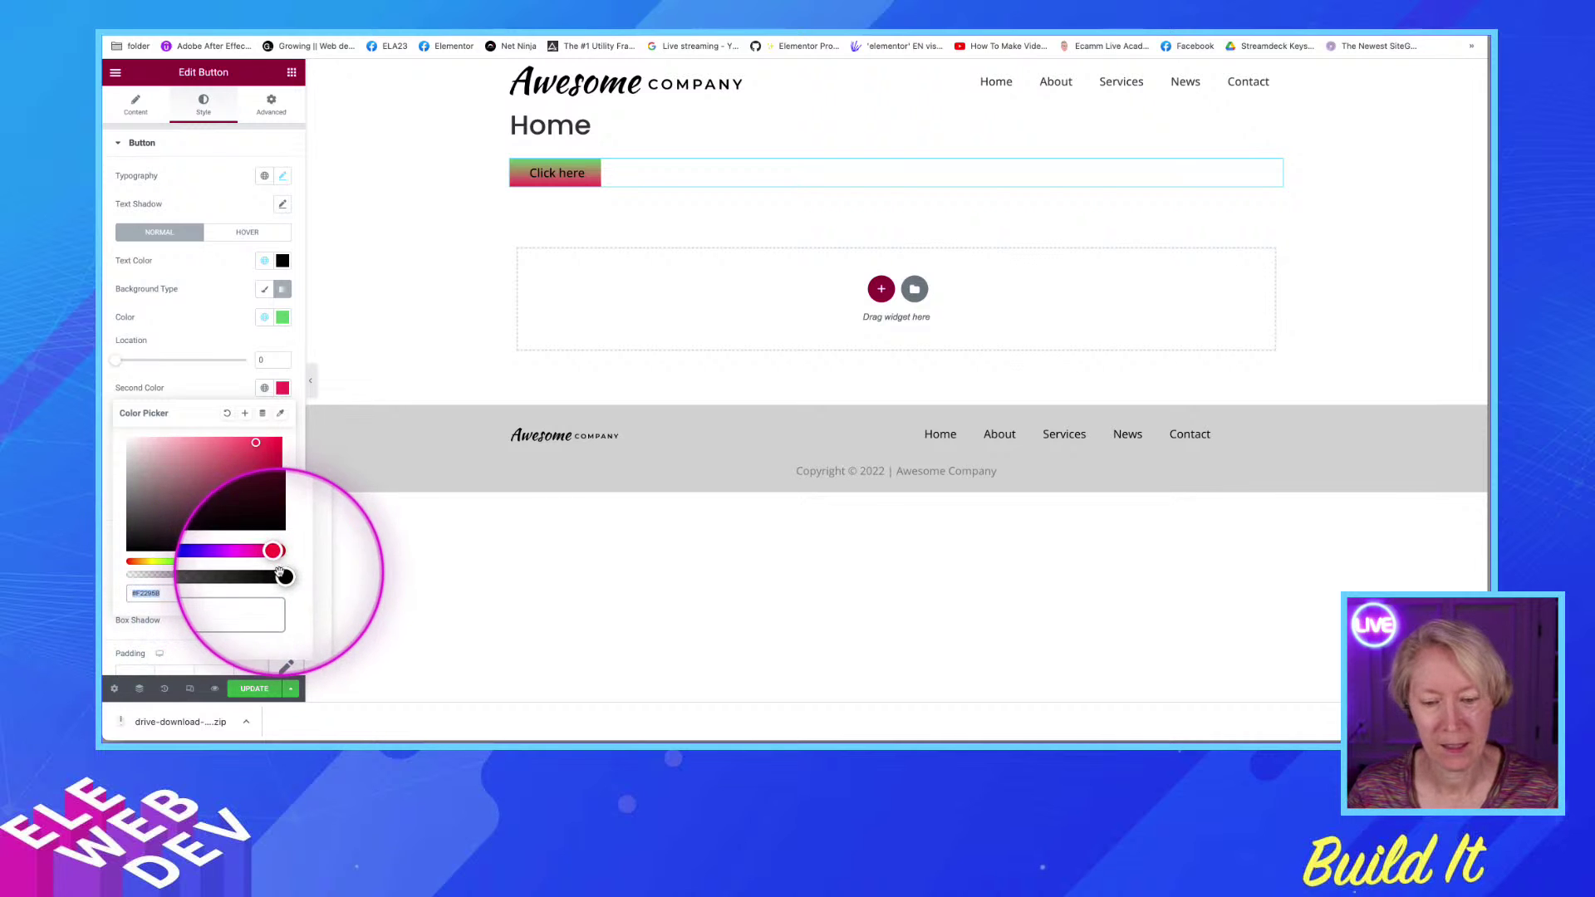
drag(282, 575, 510, 228)
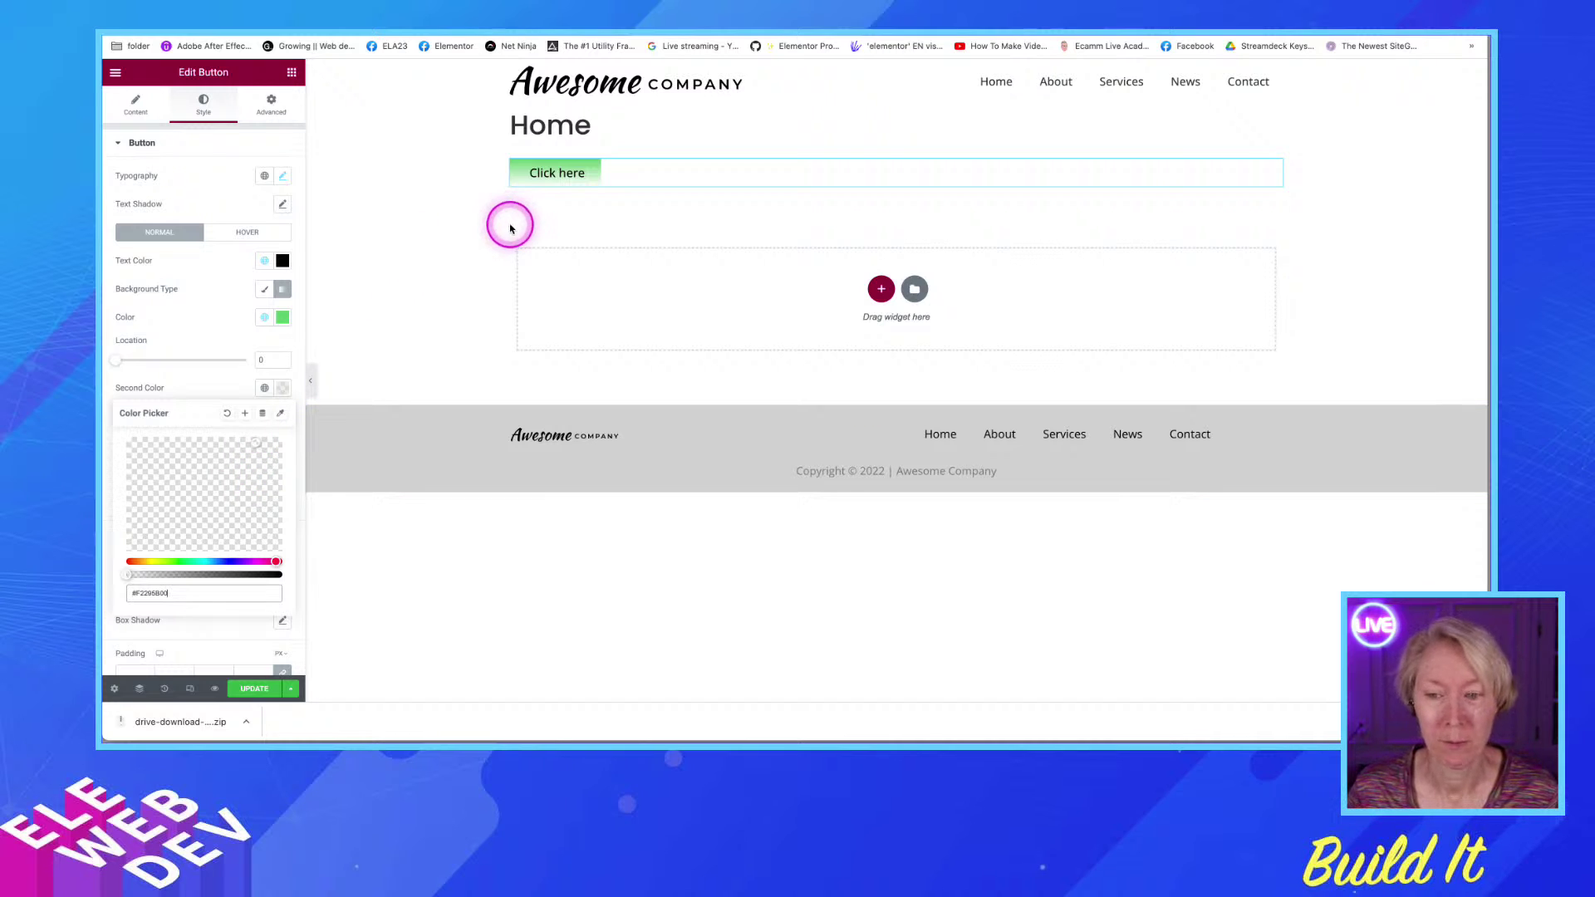
click(203, 387)
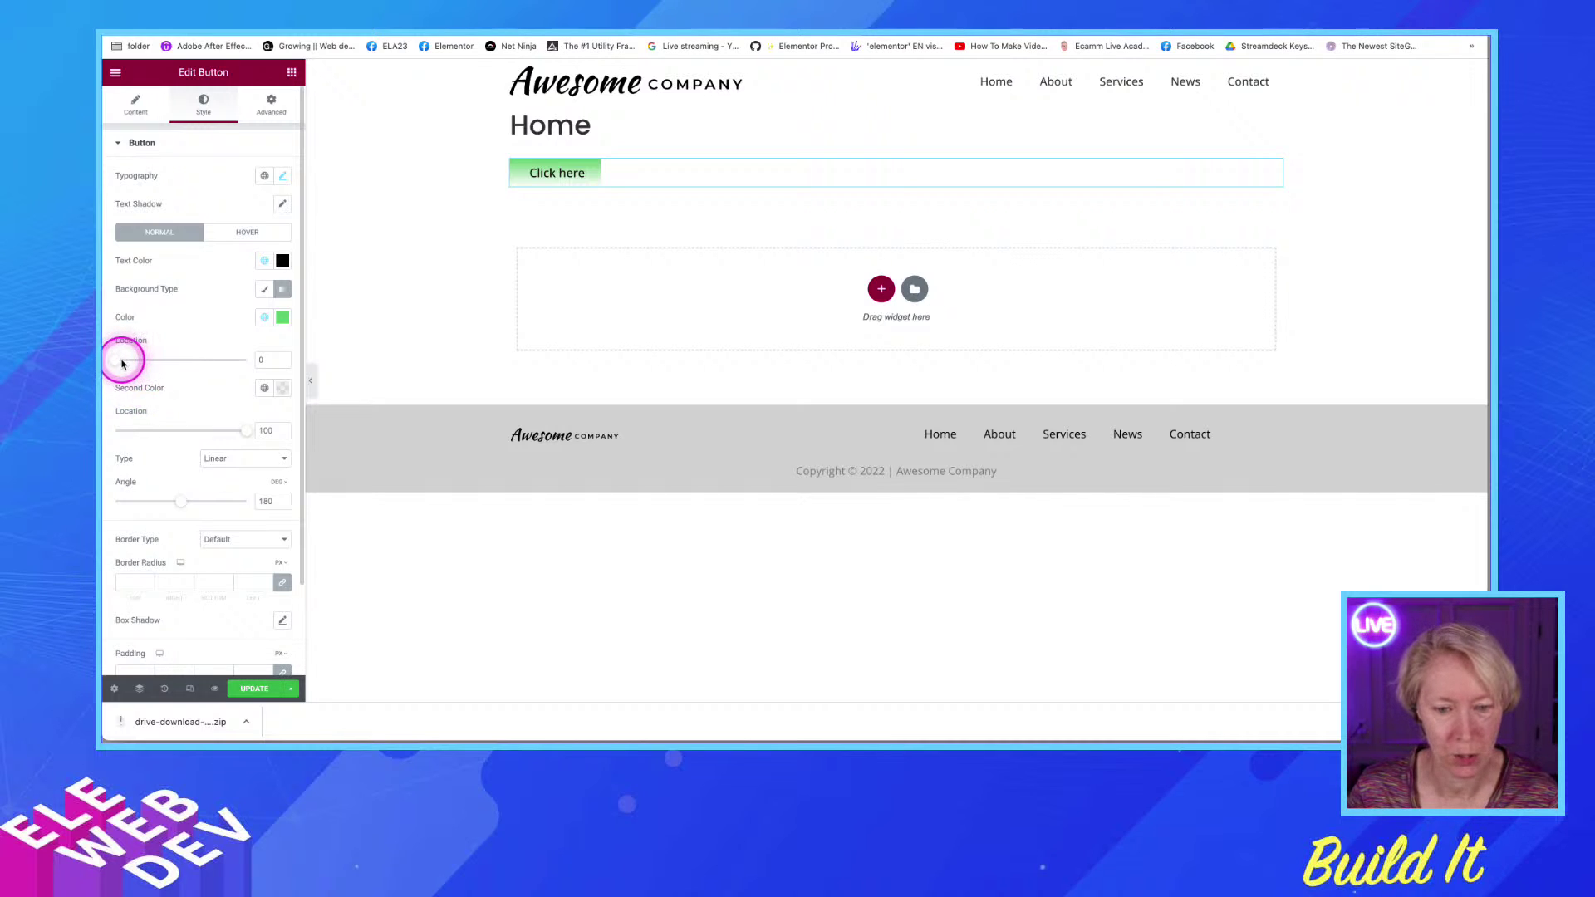
Set both gradient colour locations to 23 and the gradient angle to 137 degrees
drag(122, 359, 147, 363)
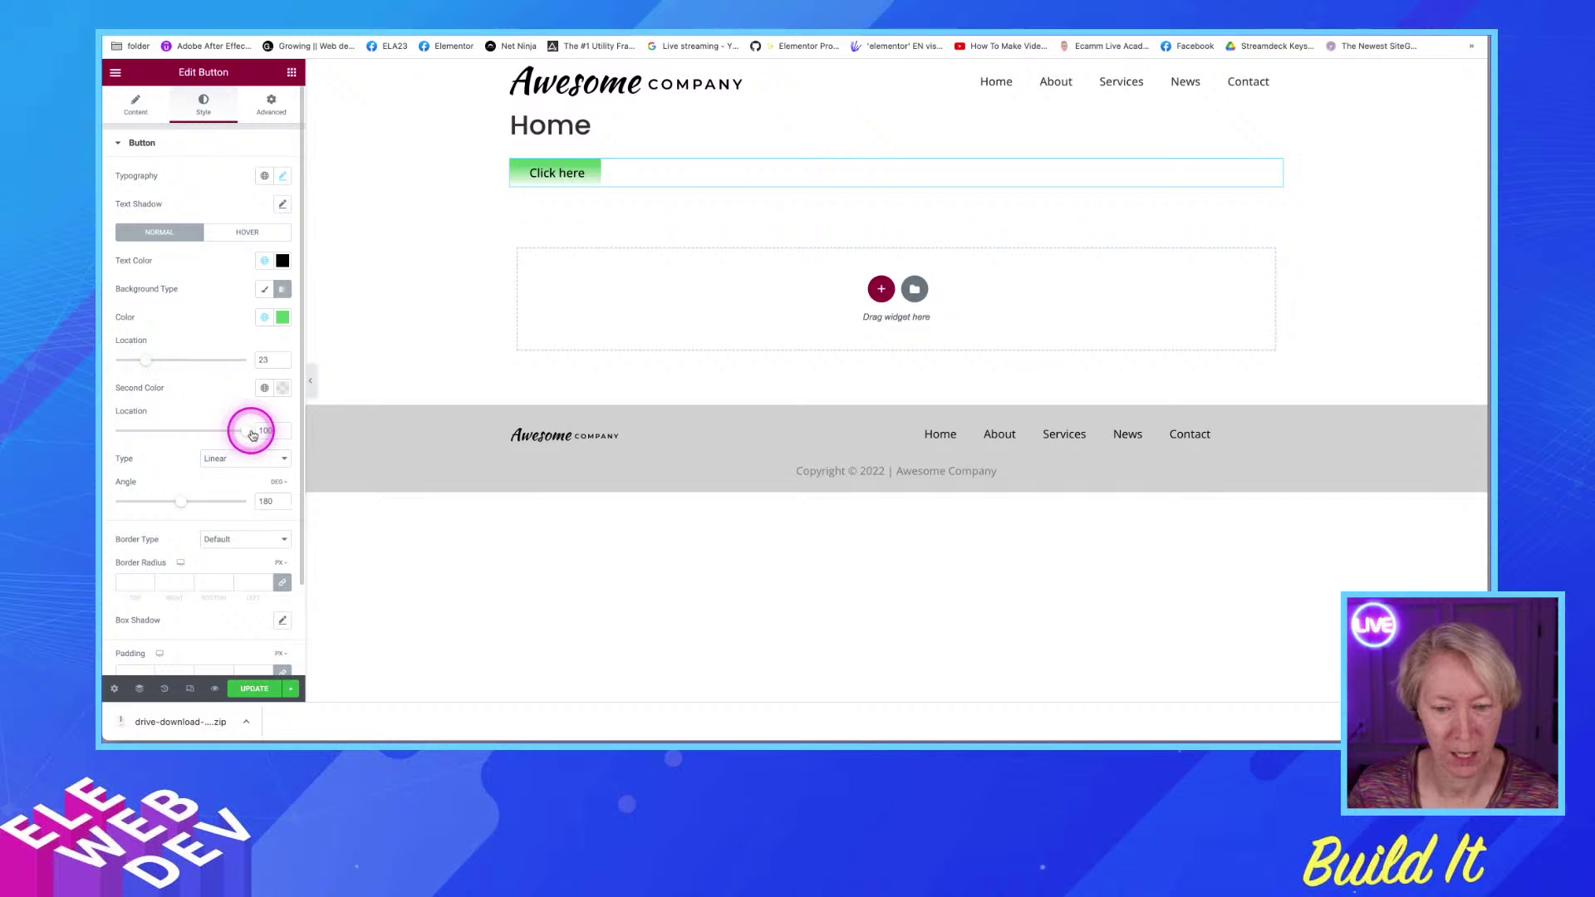
drag(247, 431, 147, 433)
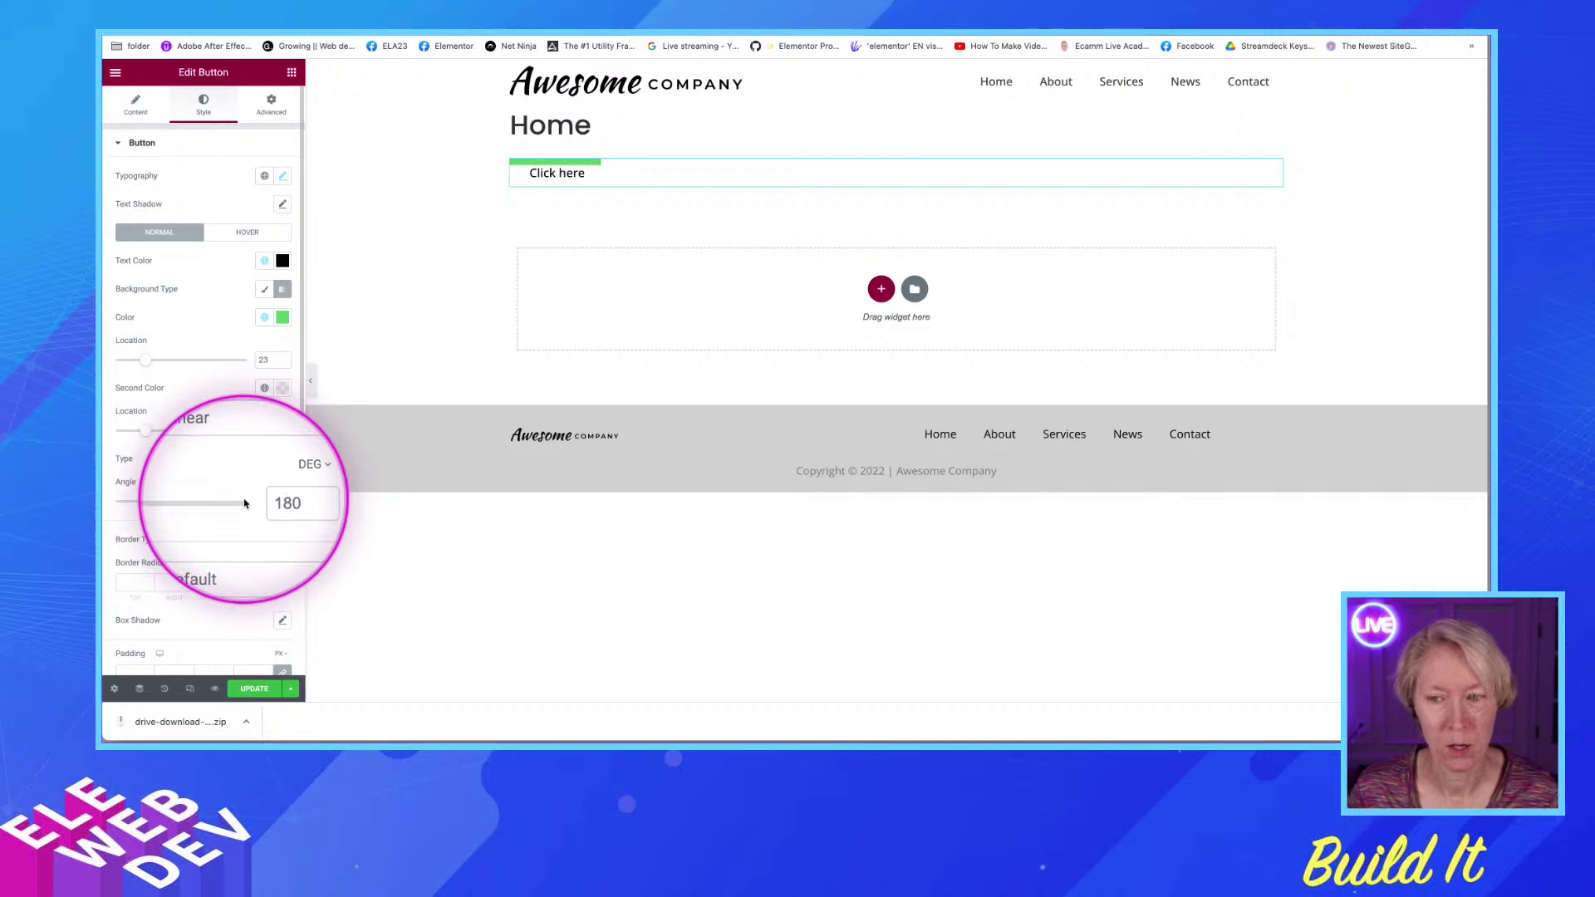
drag(179, 503, 168, 510)
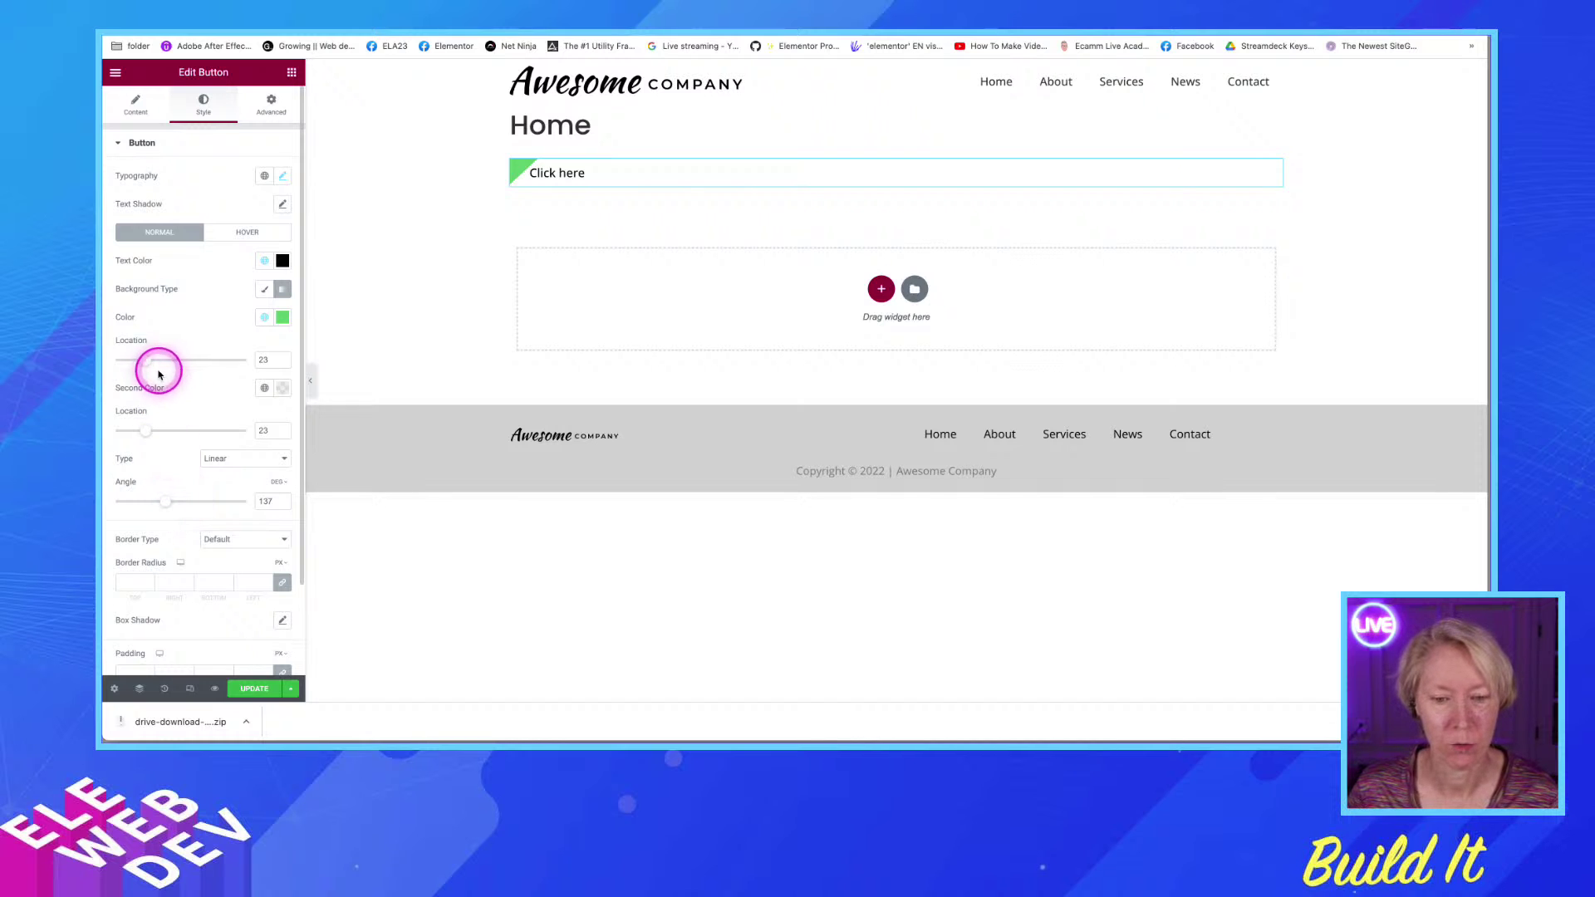
Move both gradient colour locations to 88 so only the button's lower-right corner is cut off
drag(146, 361, 204, 363)
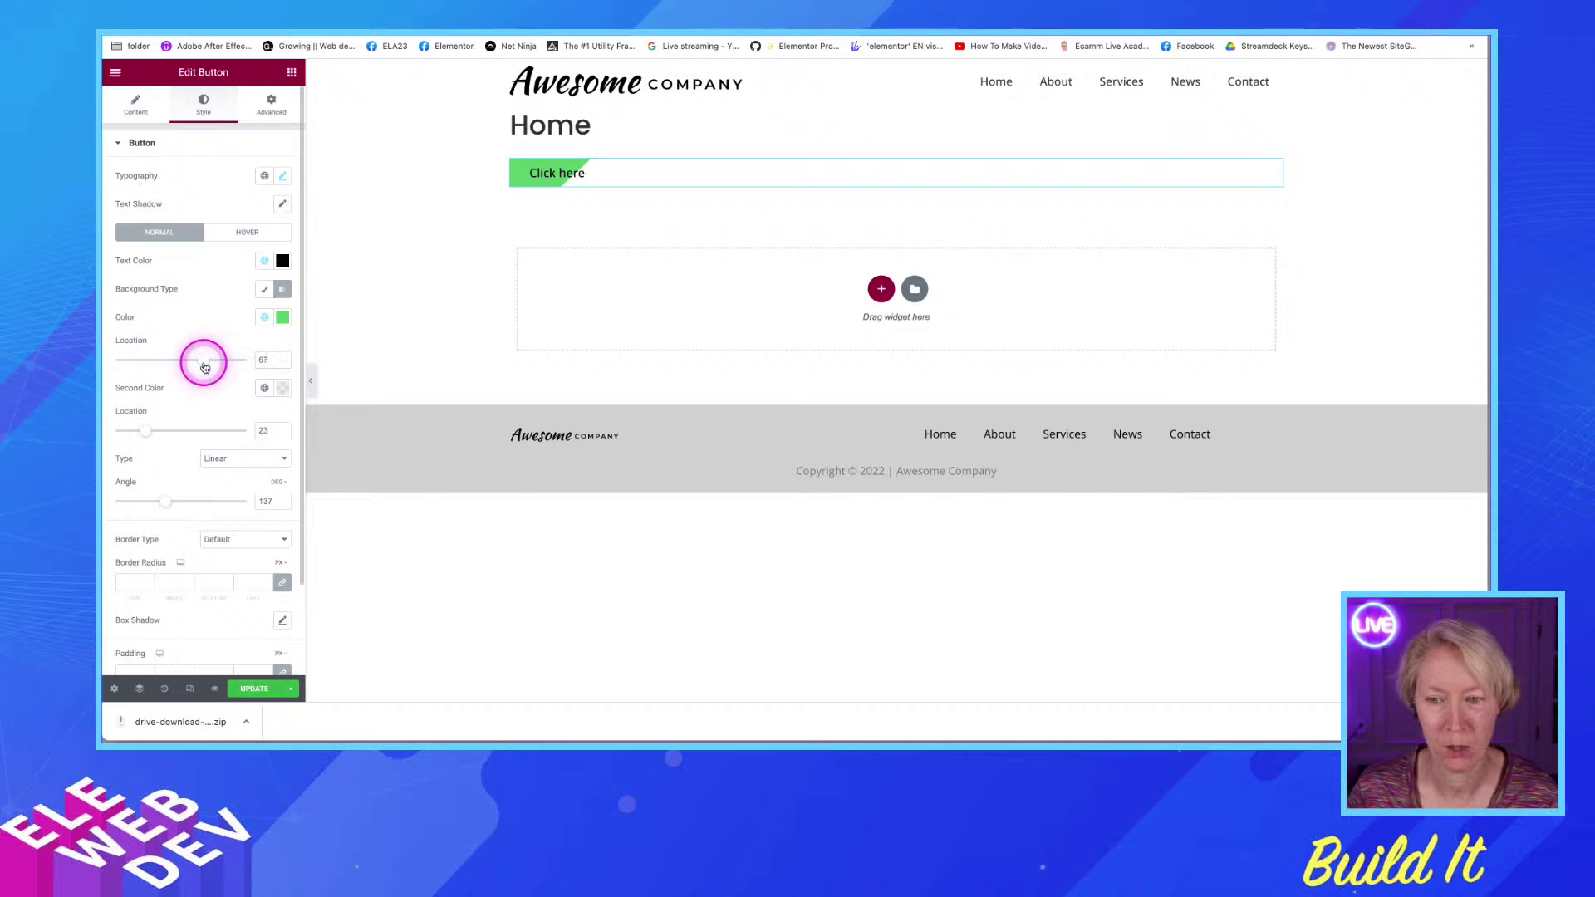
drag(151, 434, 212, 435)
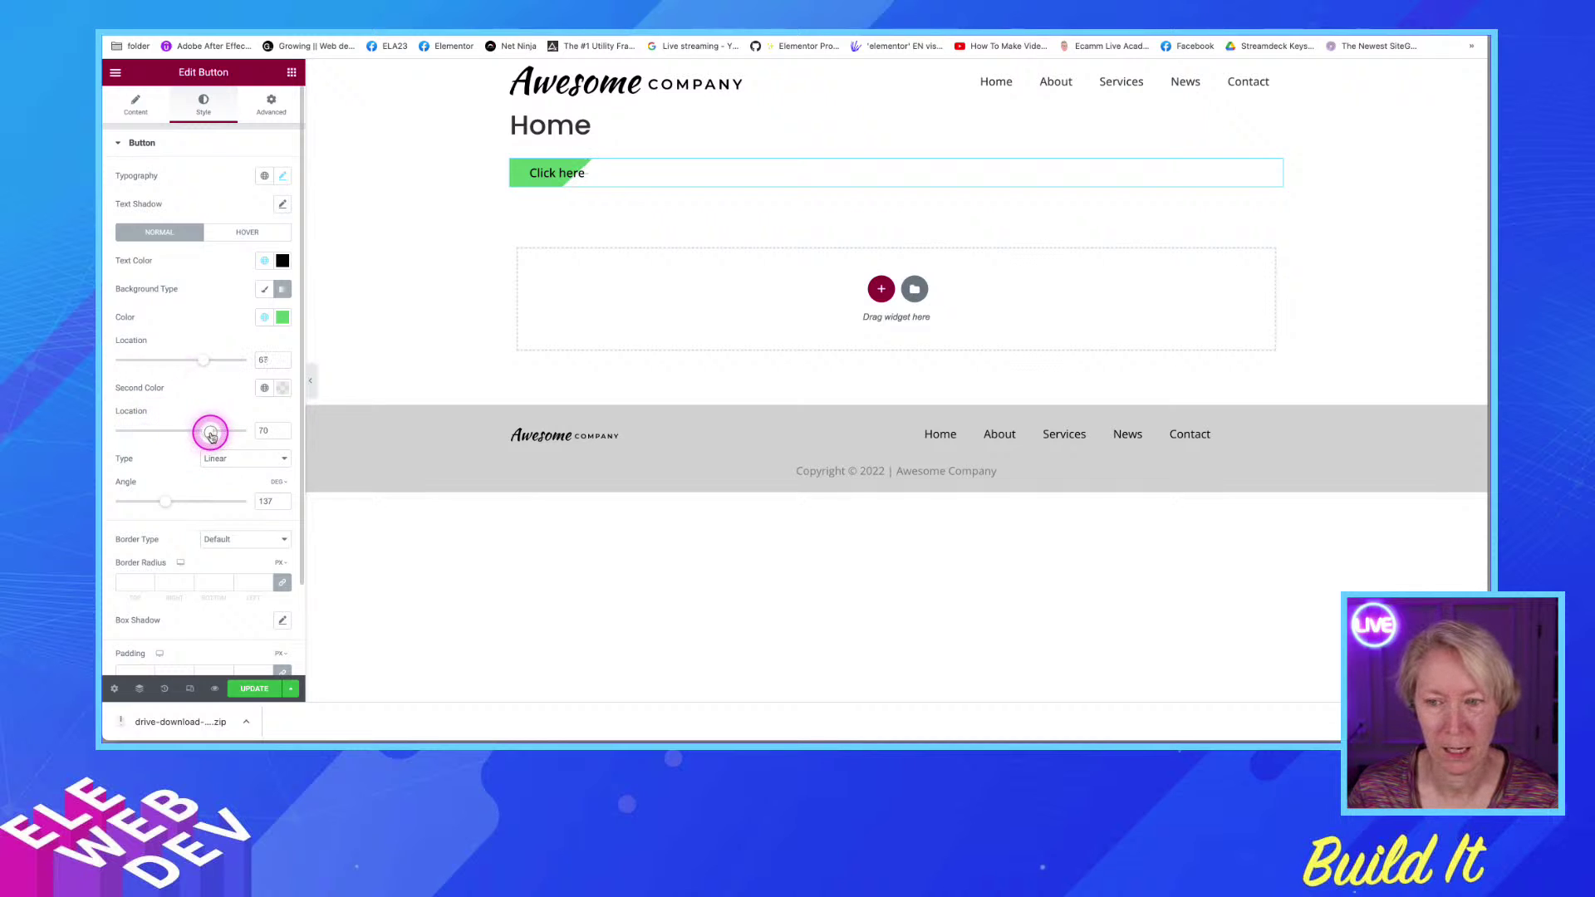
drag(205, 361, 235, 364)
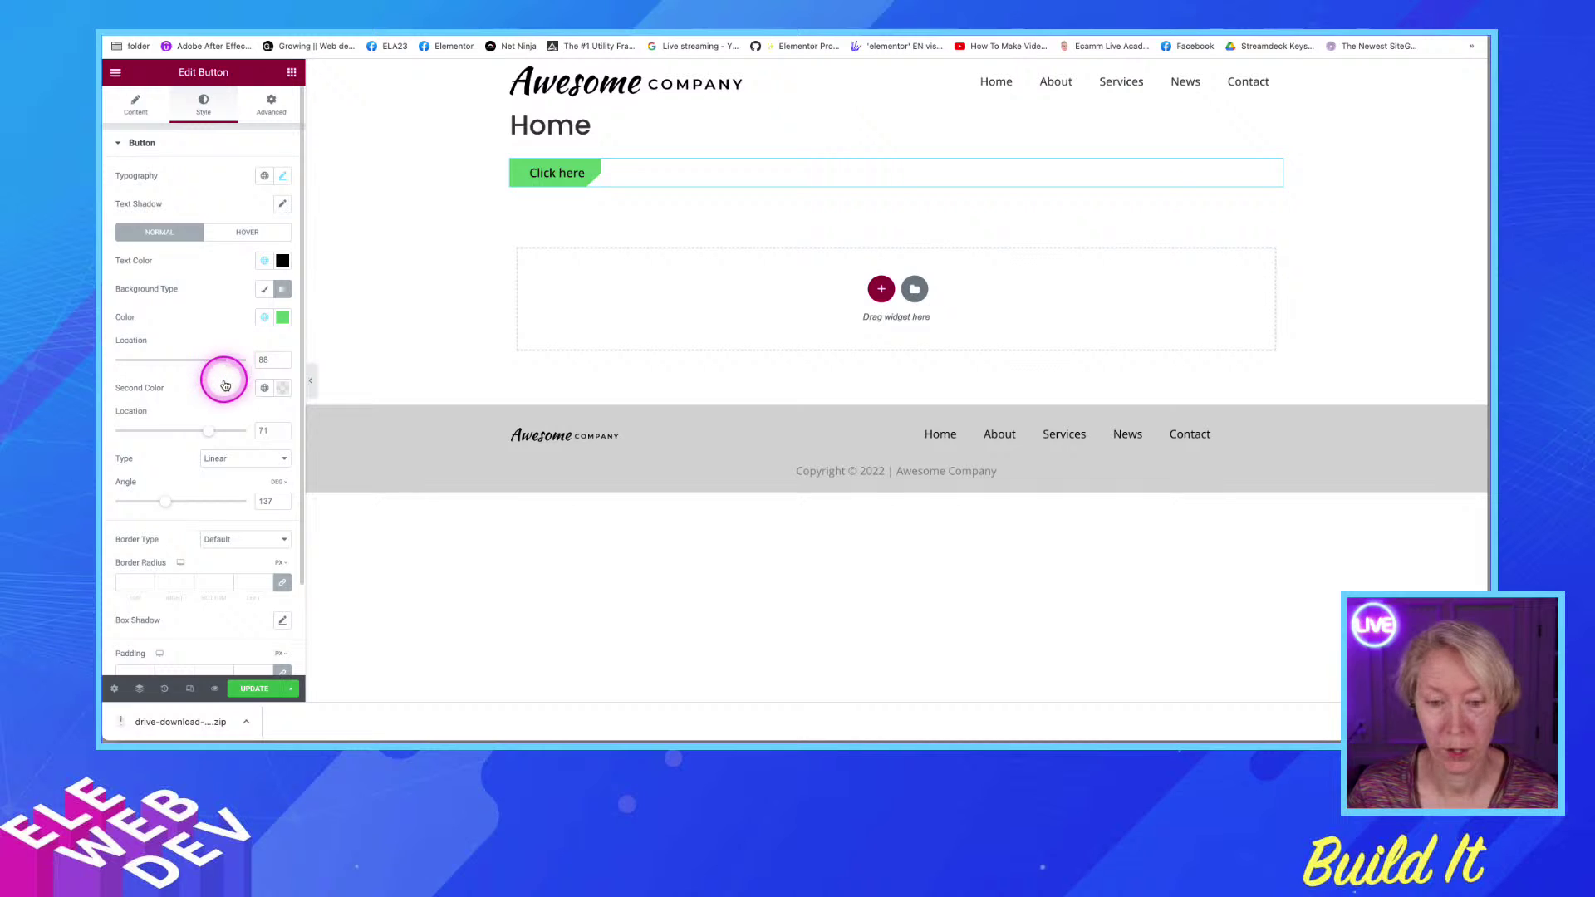
drag(209, 431, 230, 430)
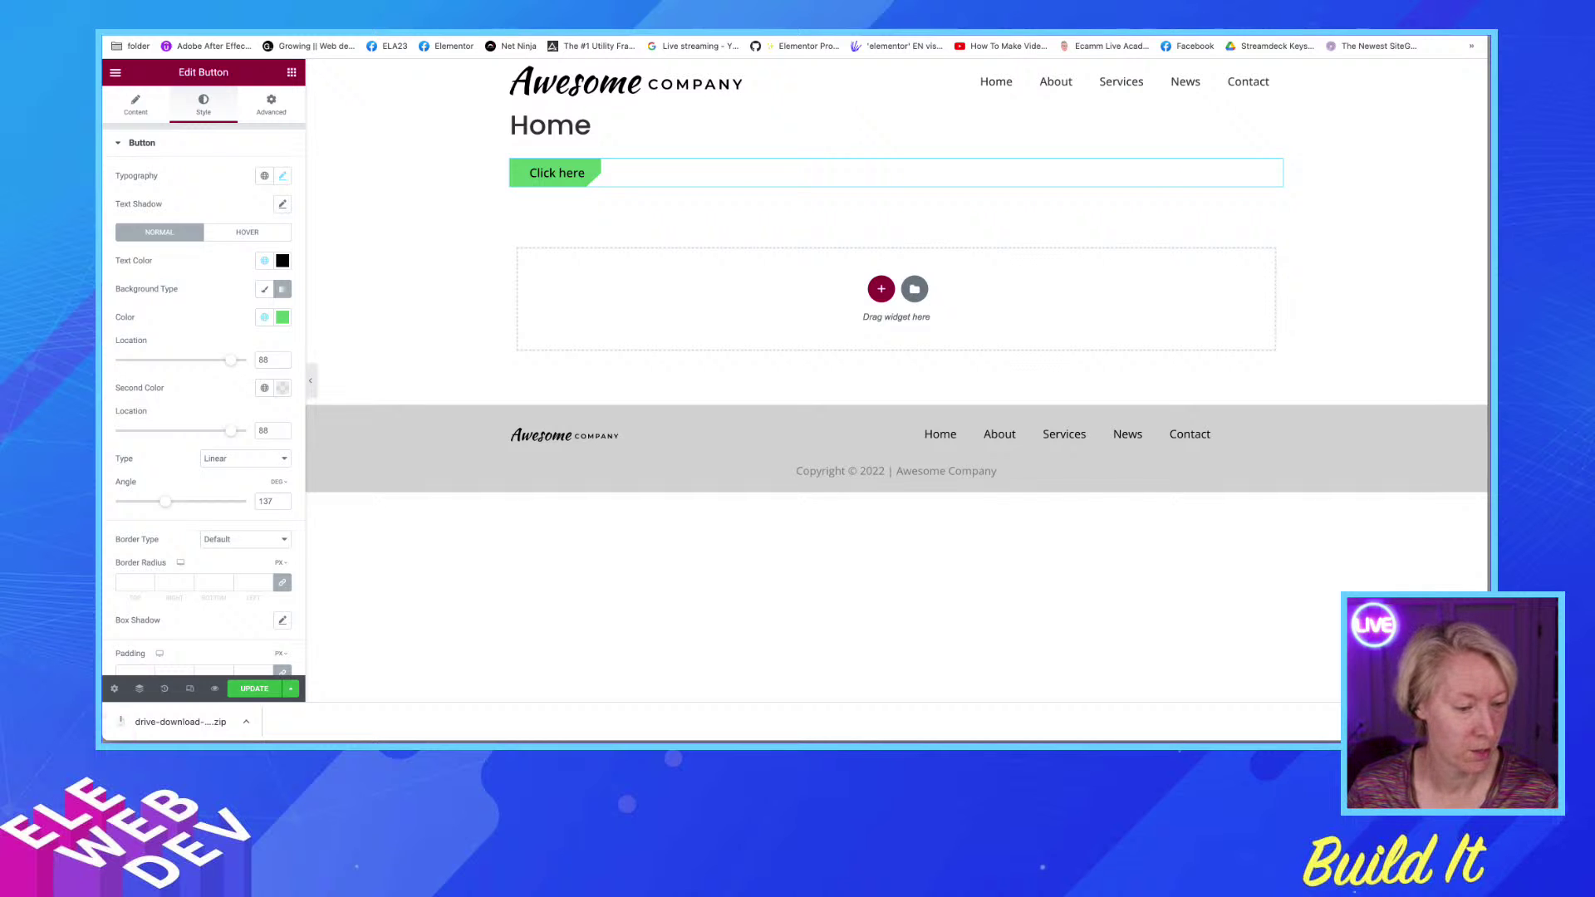
Switch to Preview, shrink the JOIN THE CLUB reference image window and move it clear of the button for comparison
key(super+Tab)
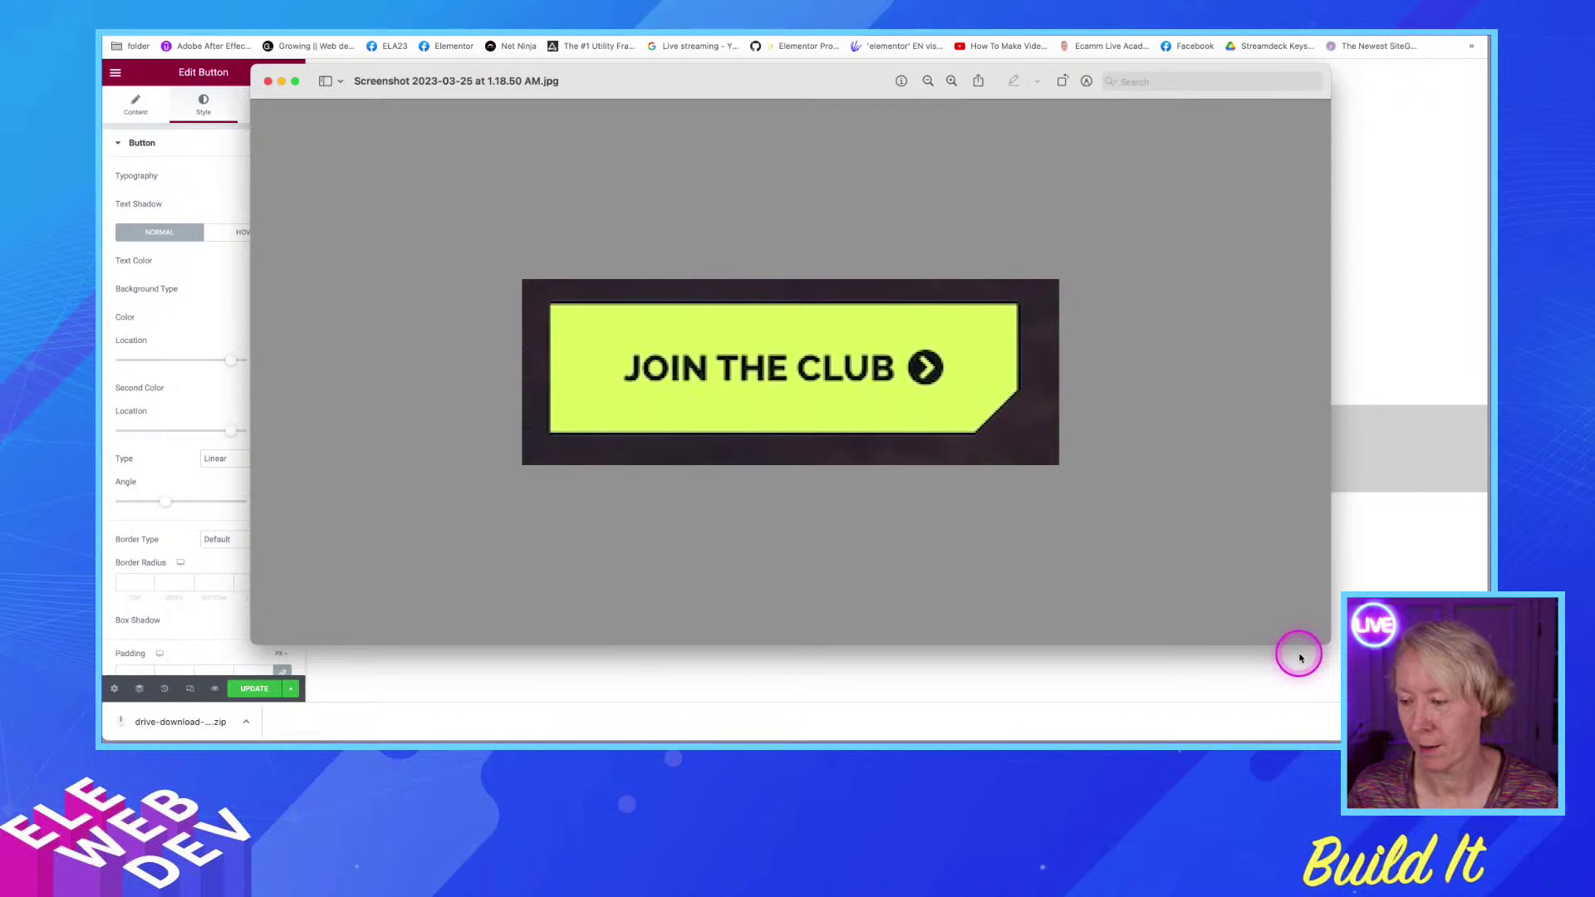
drag(1321, 645, 965, 517)
key(super+minus)
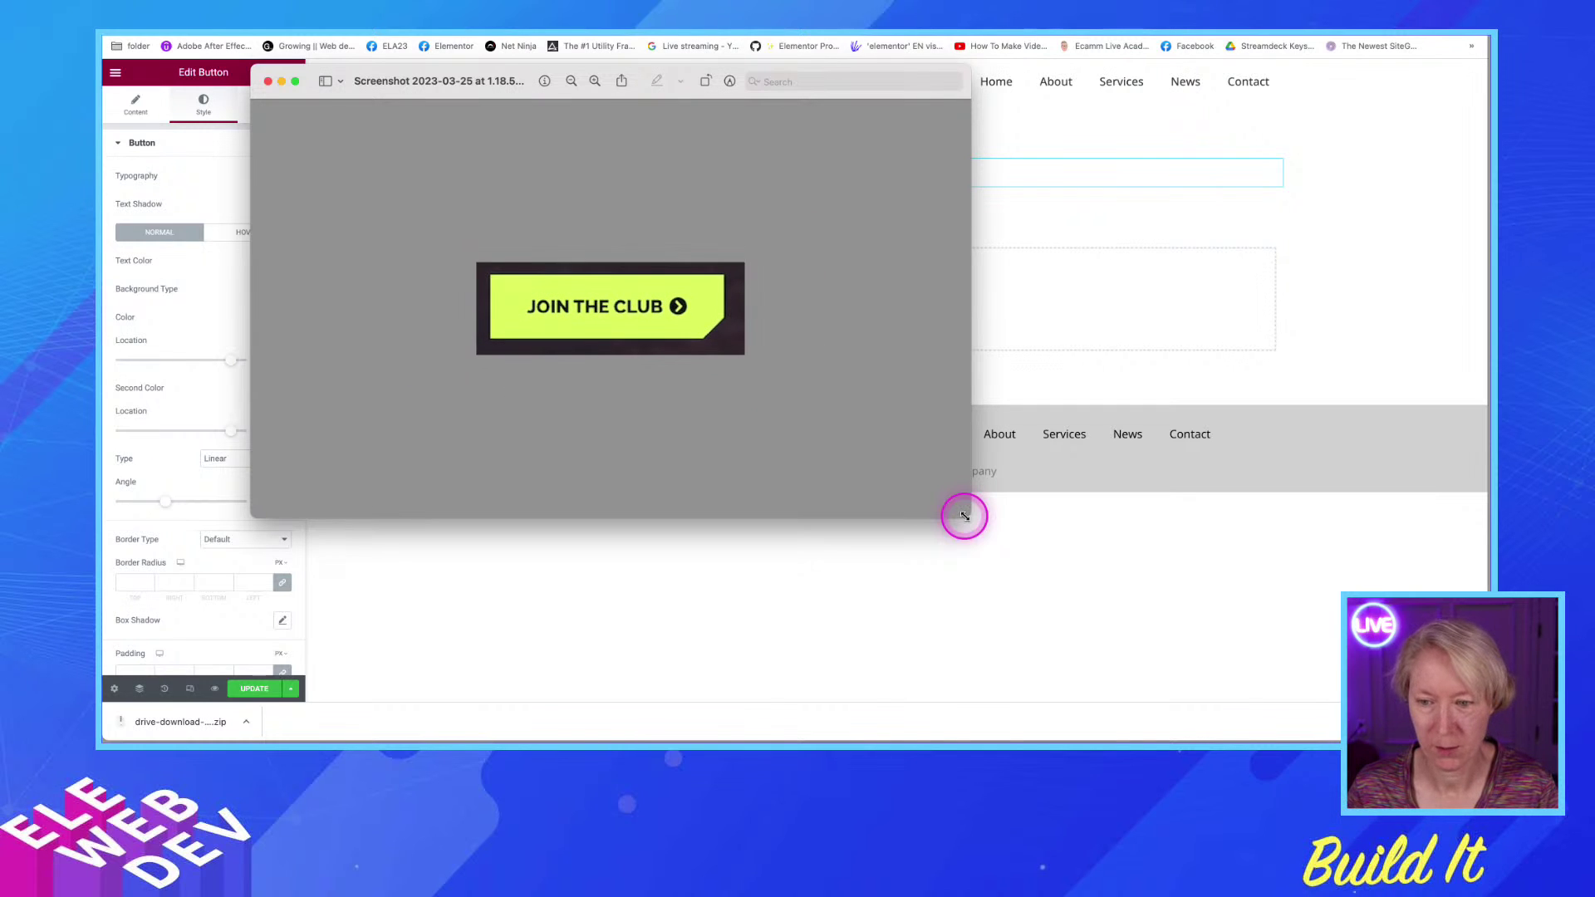
drag(579, 76, 1034, 48)
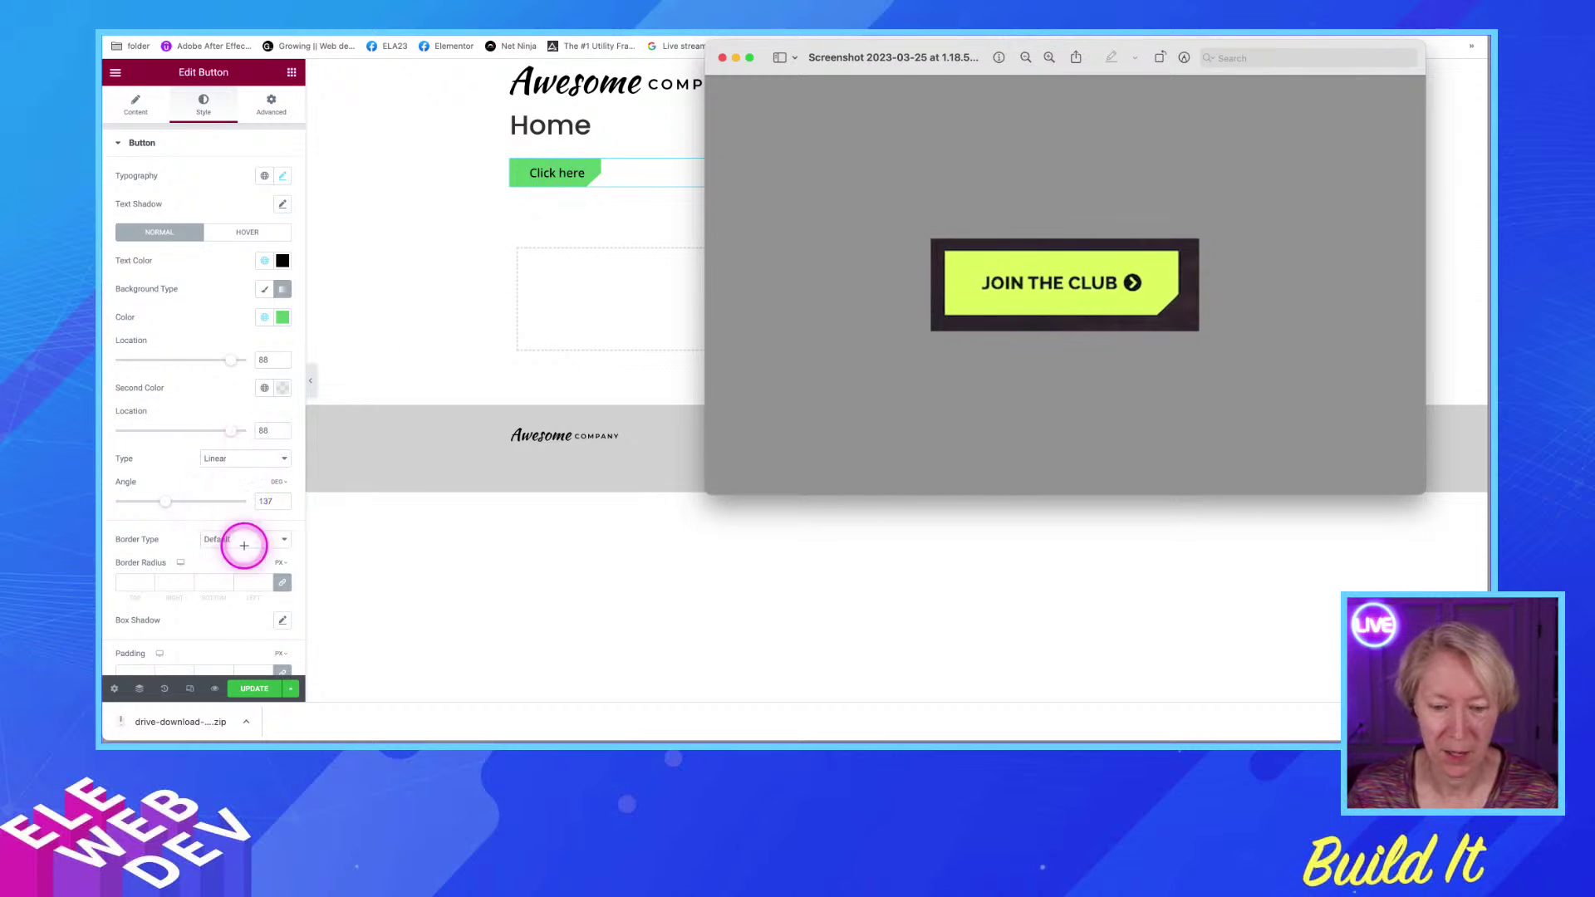
Return to Elementor, search the icon library for "arr", insert the outlined circled right arrow in the button, and set its position to After
scroll(203, 542, down, 1)
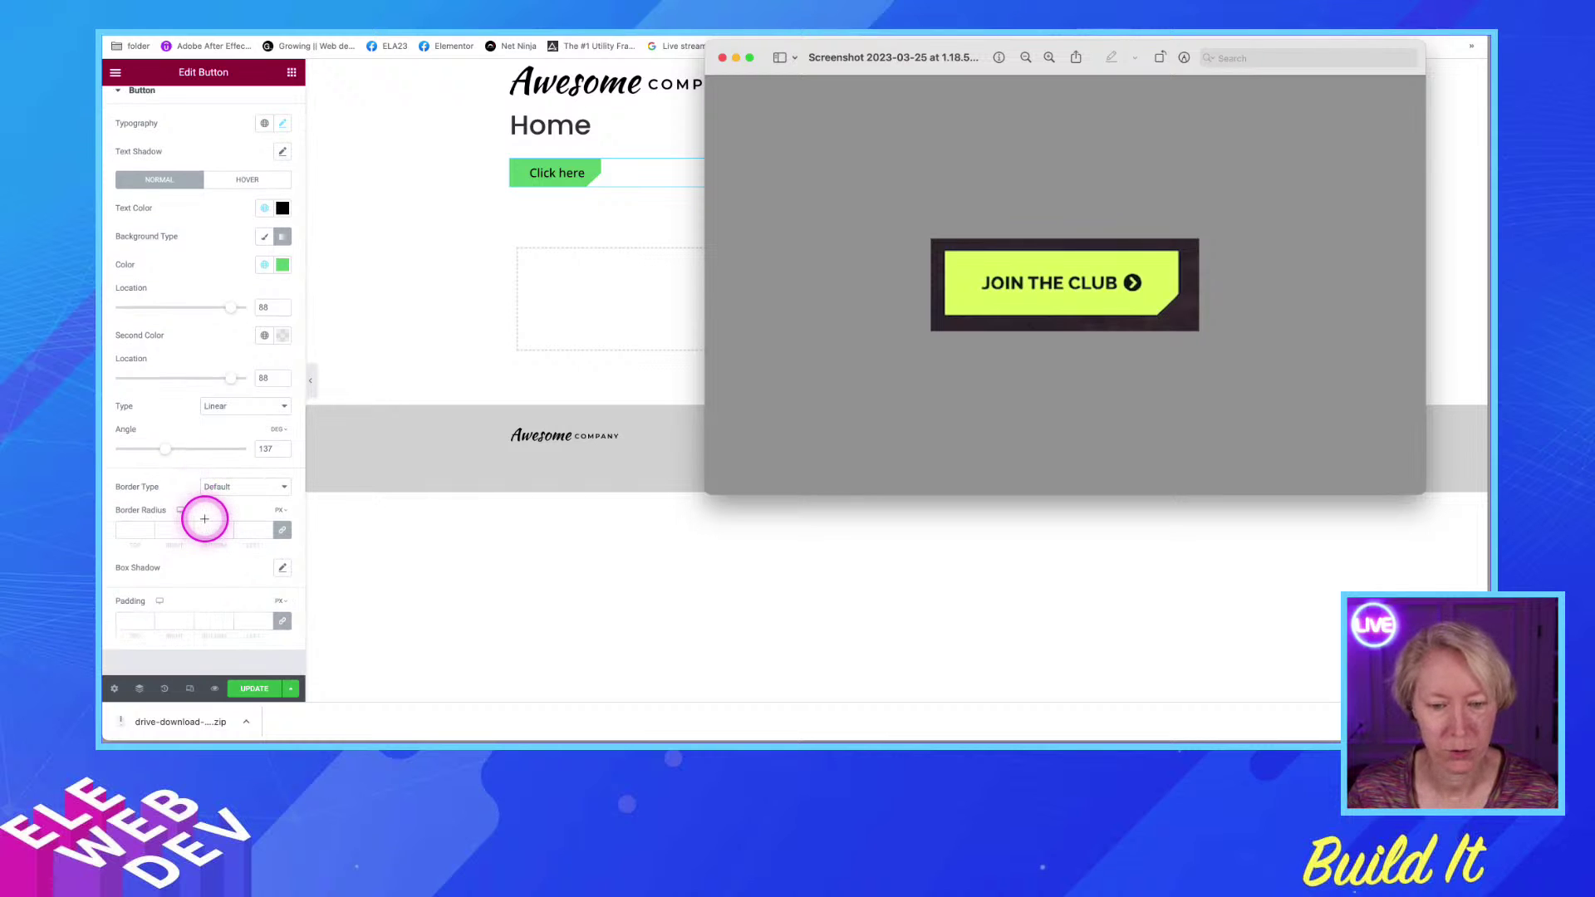
scroll(203, 499, up, 1)
click(135, 98)
click(136, 100)
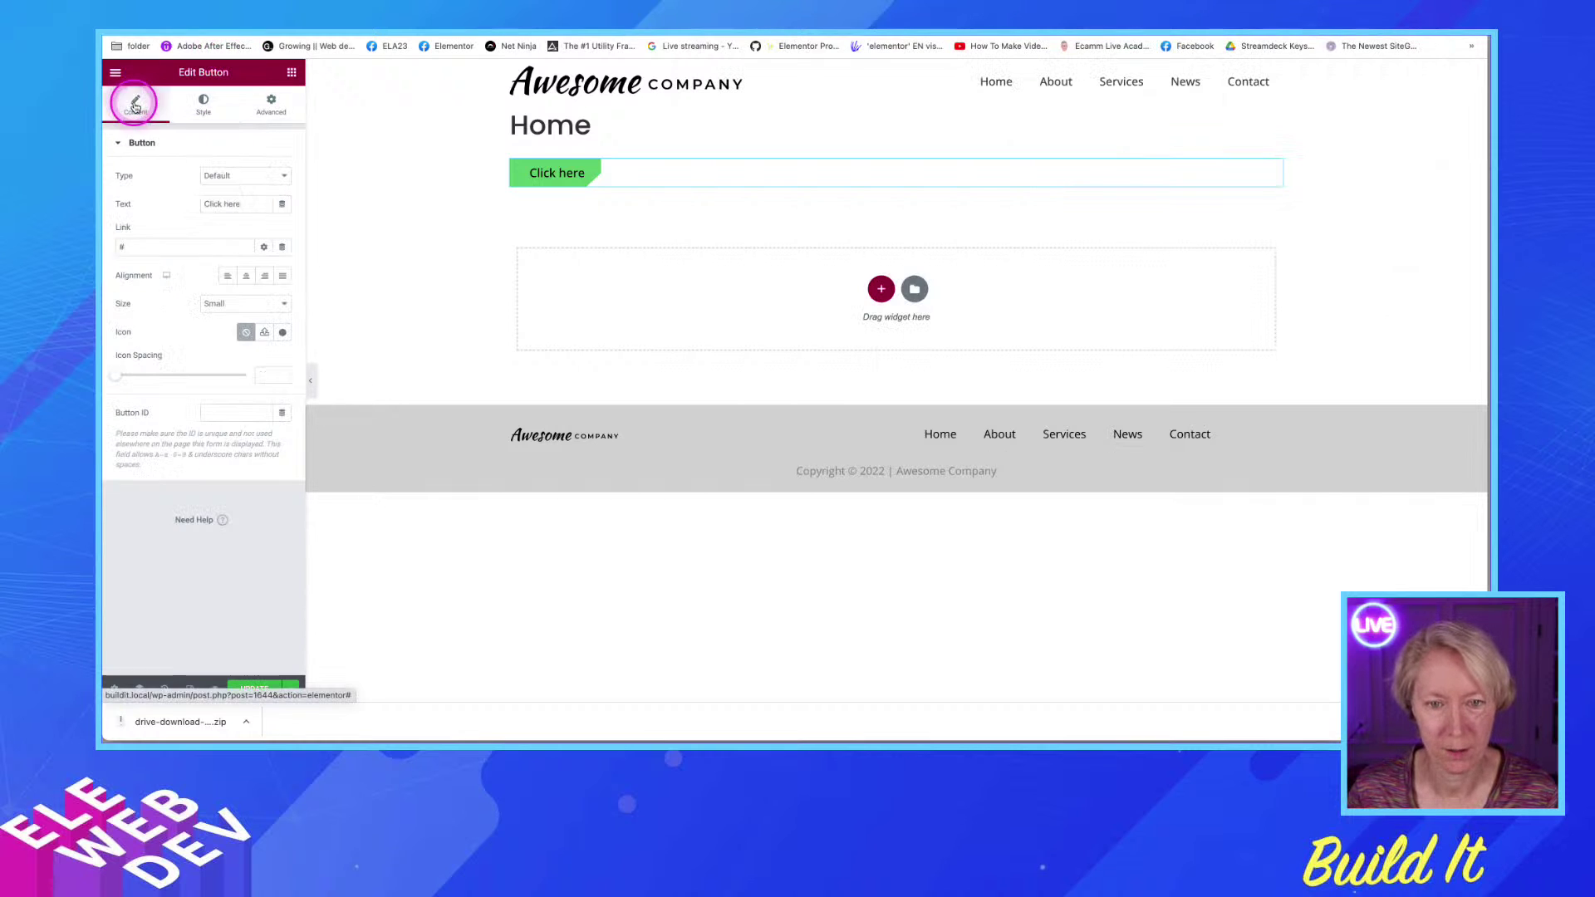
click(283, 333)
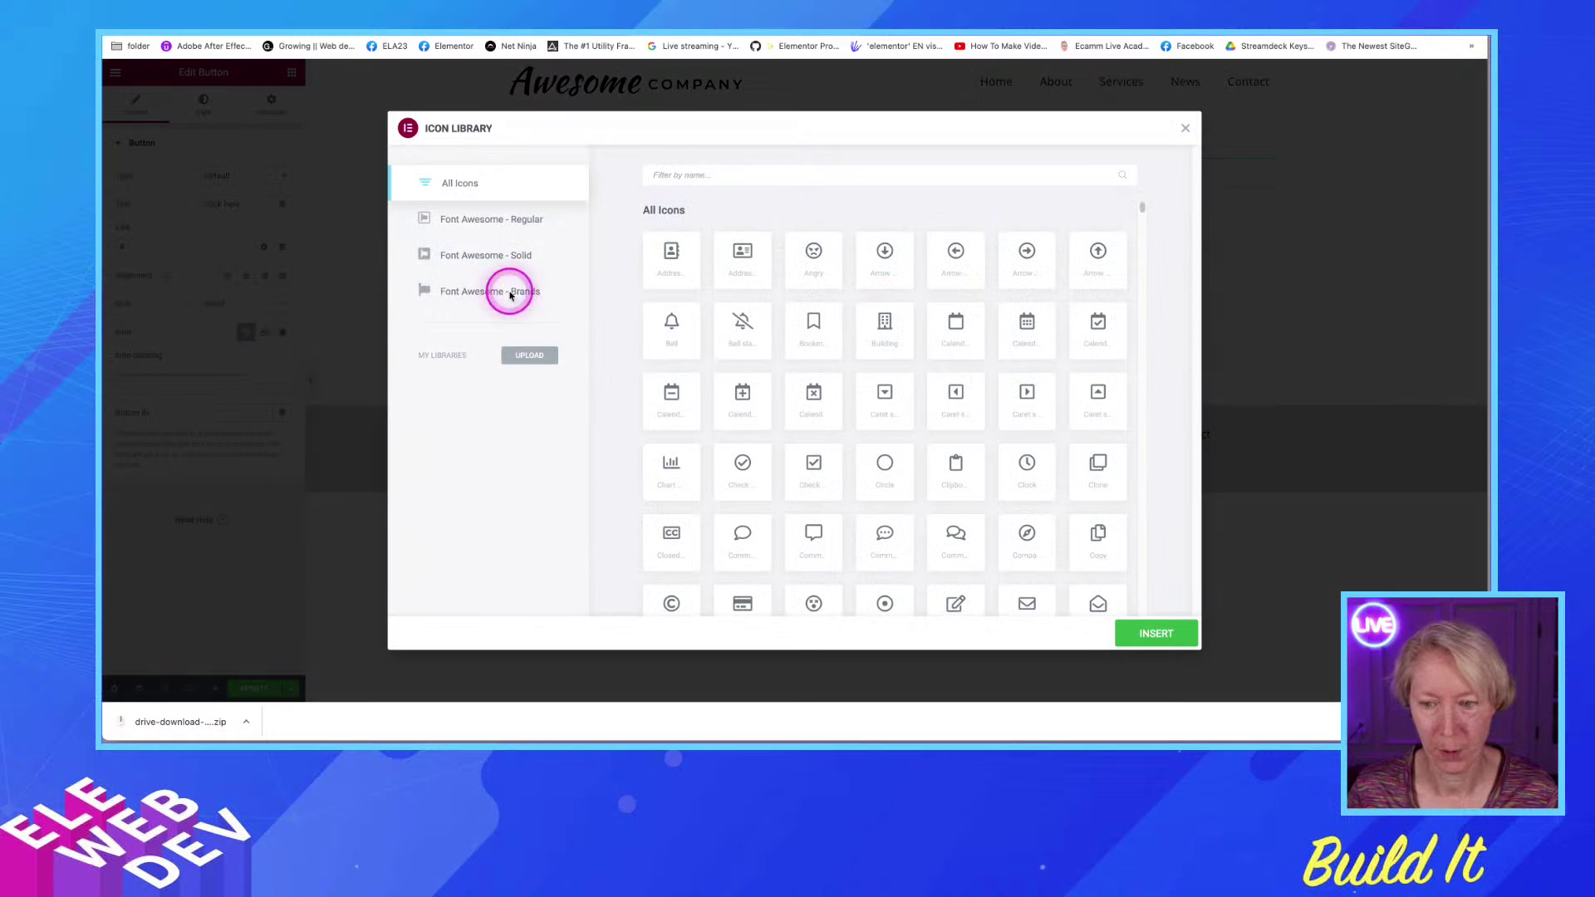
click(733, 179)
text(arr)
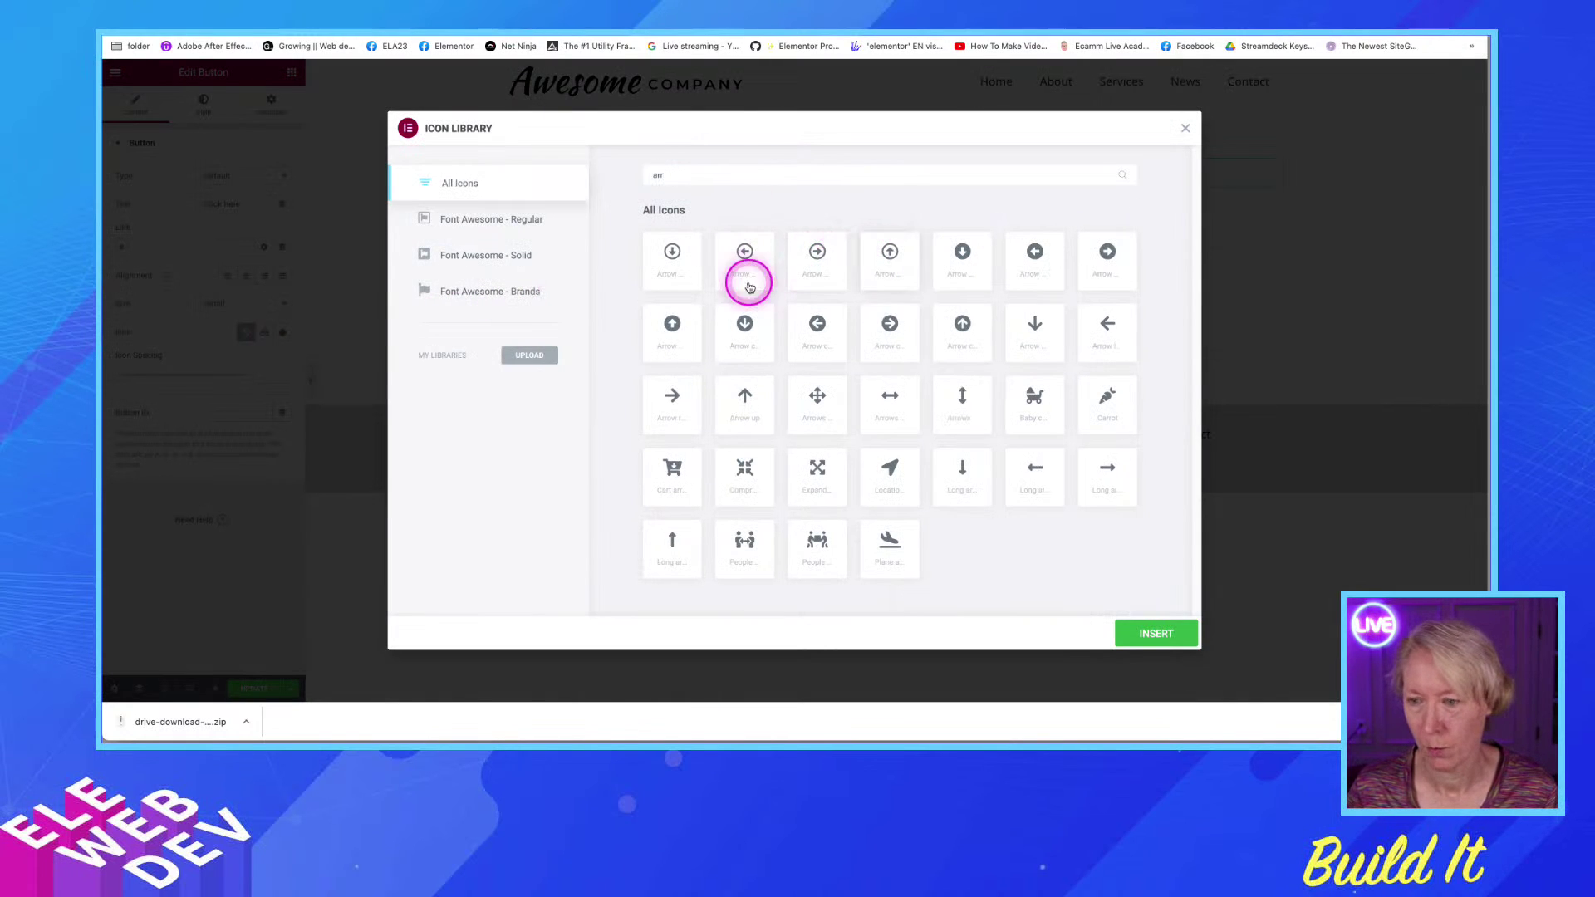
click(814, 258)
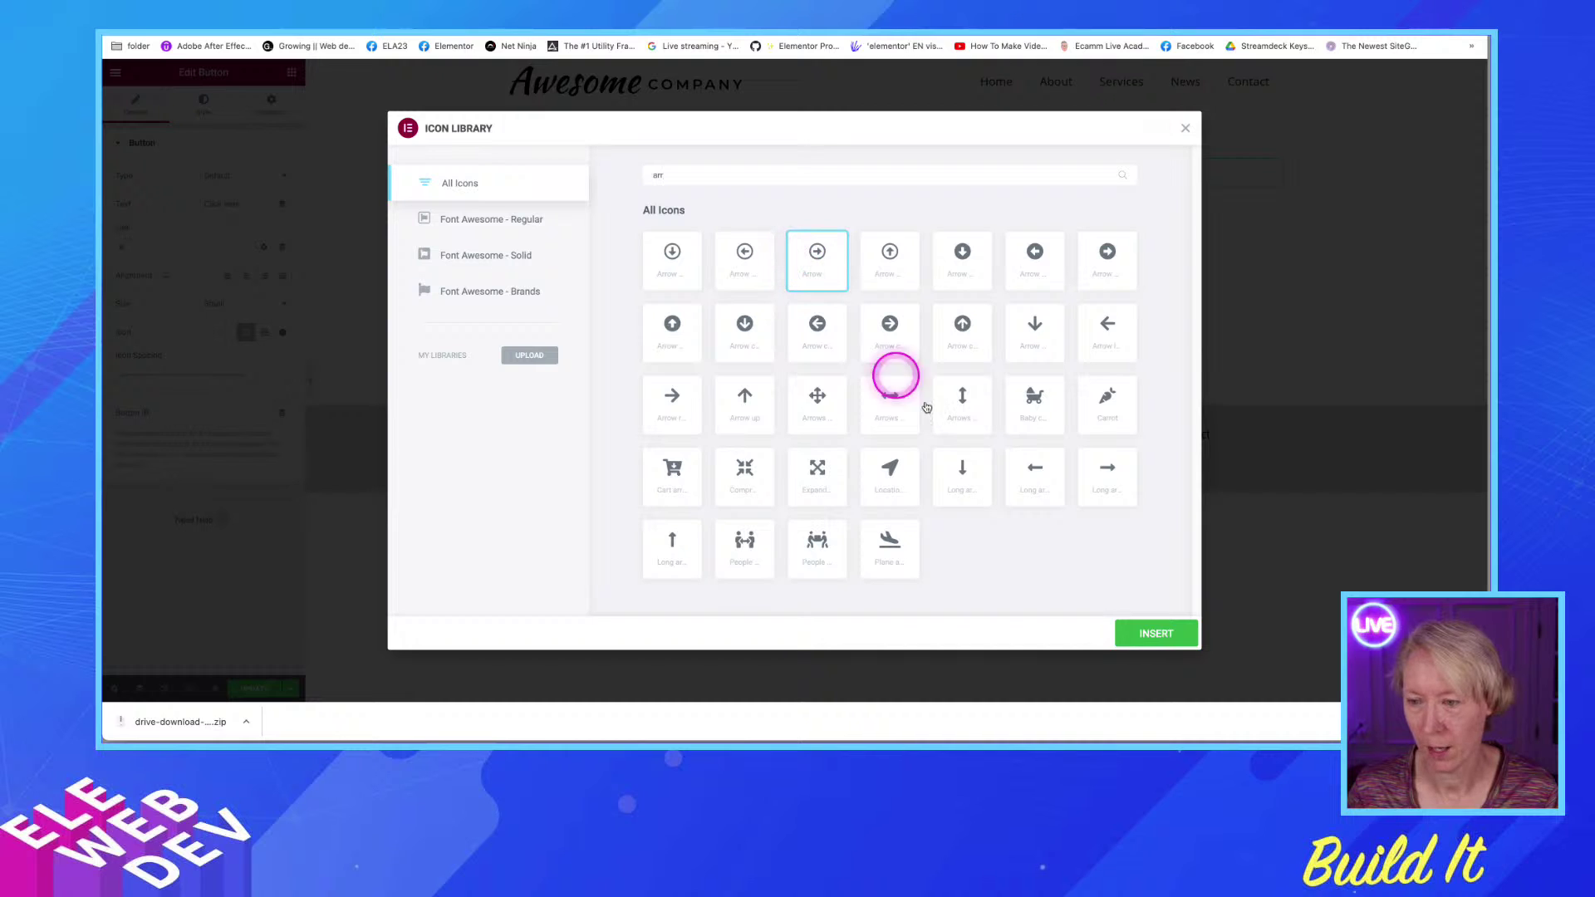
click(1148, 634)
click(224, 360)
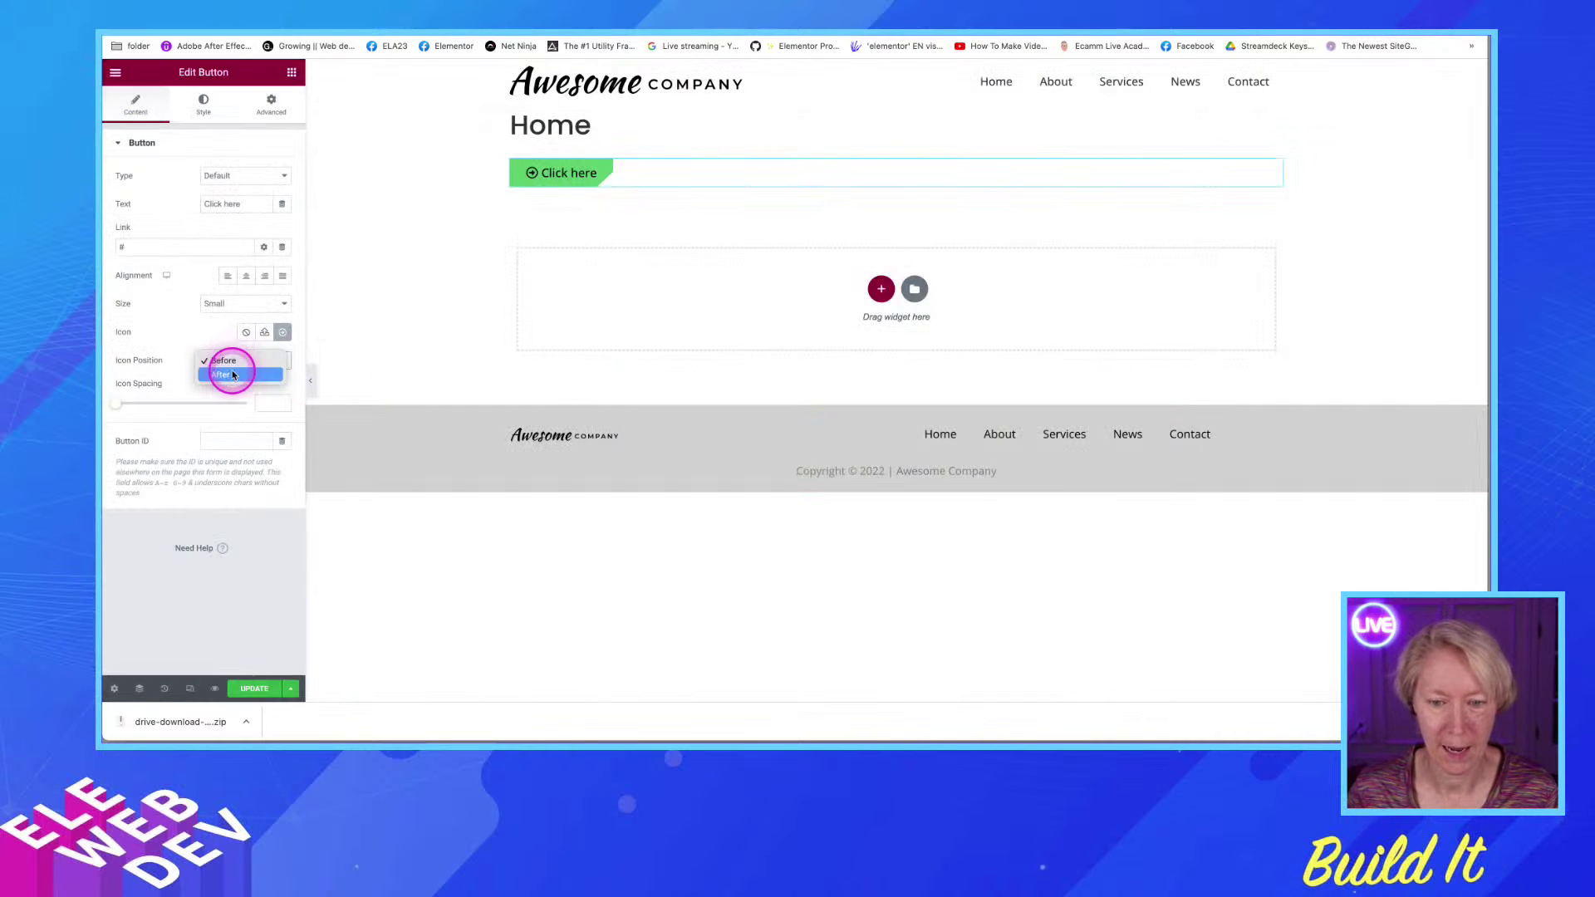
click(232, 375)
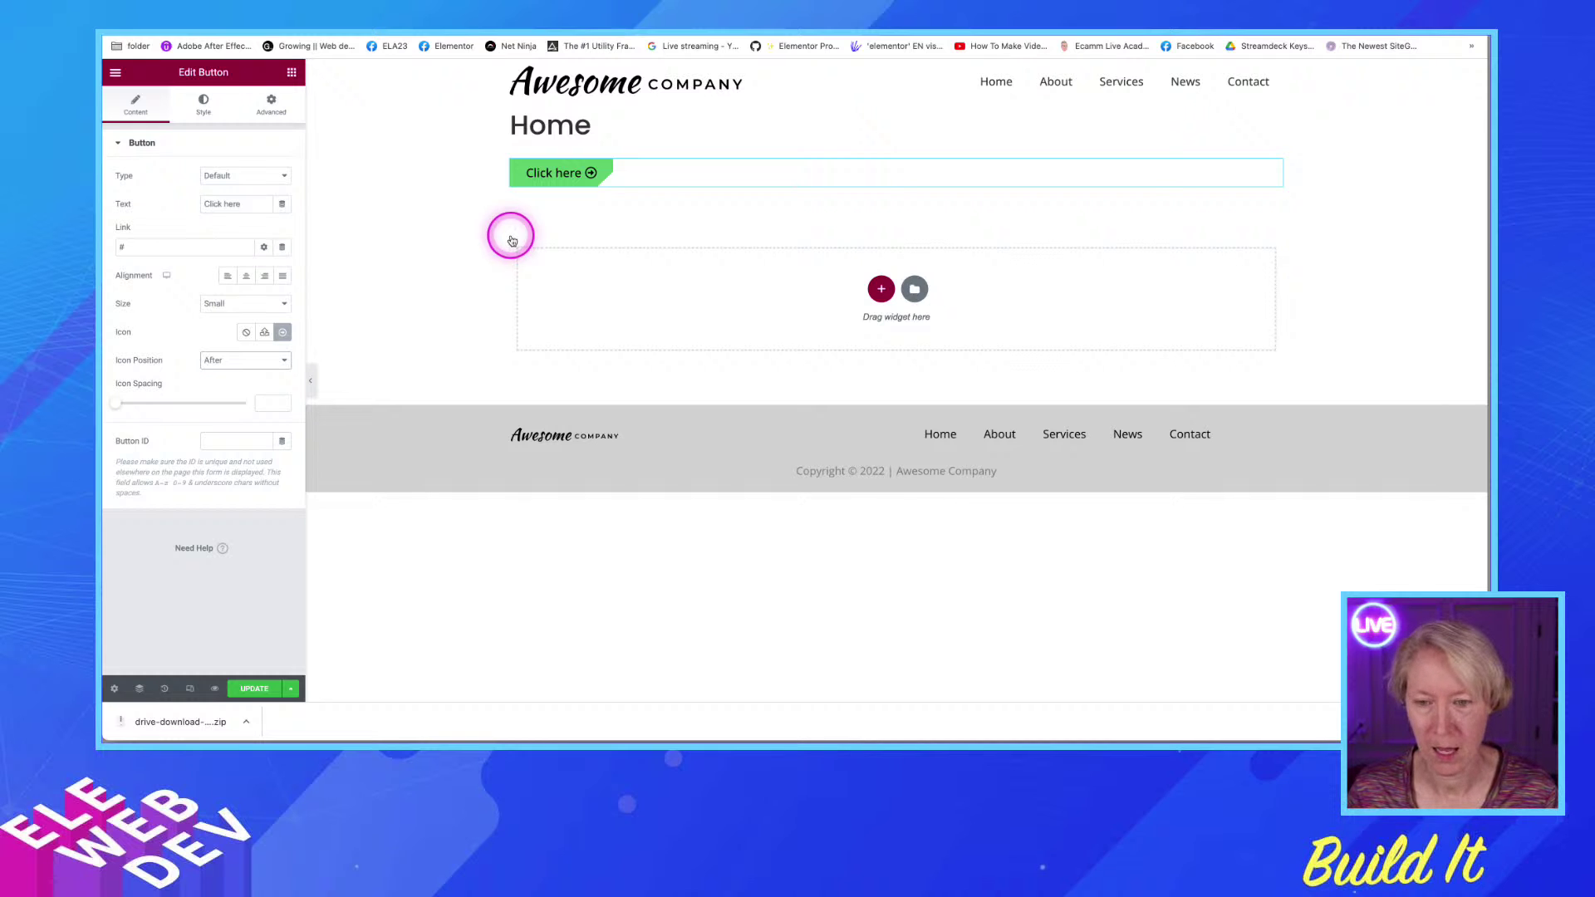
Close the JOIN THE CLUB reference image and bring up the runners photo reference with the offset orange border
key(super+Tab)
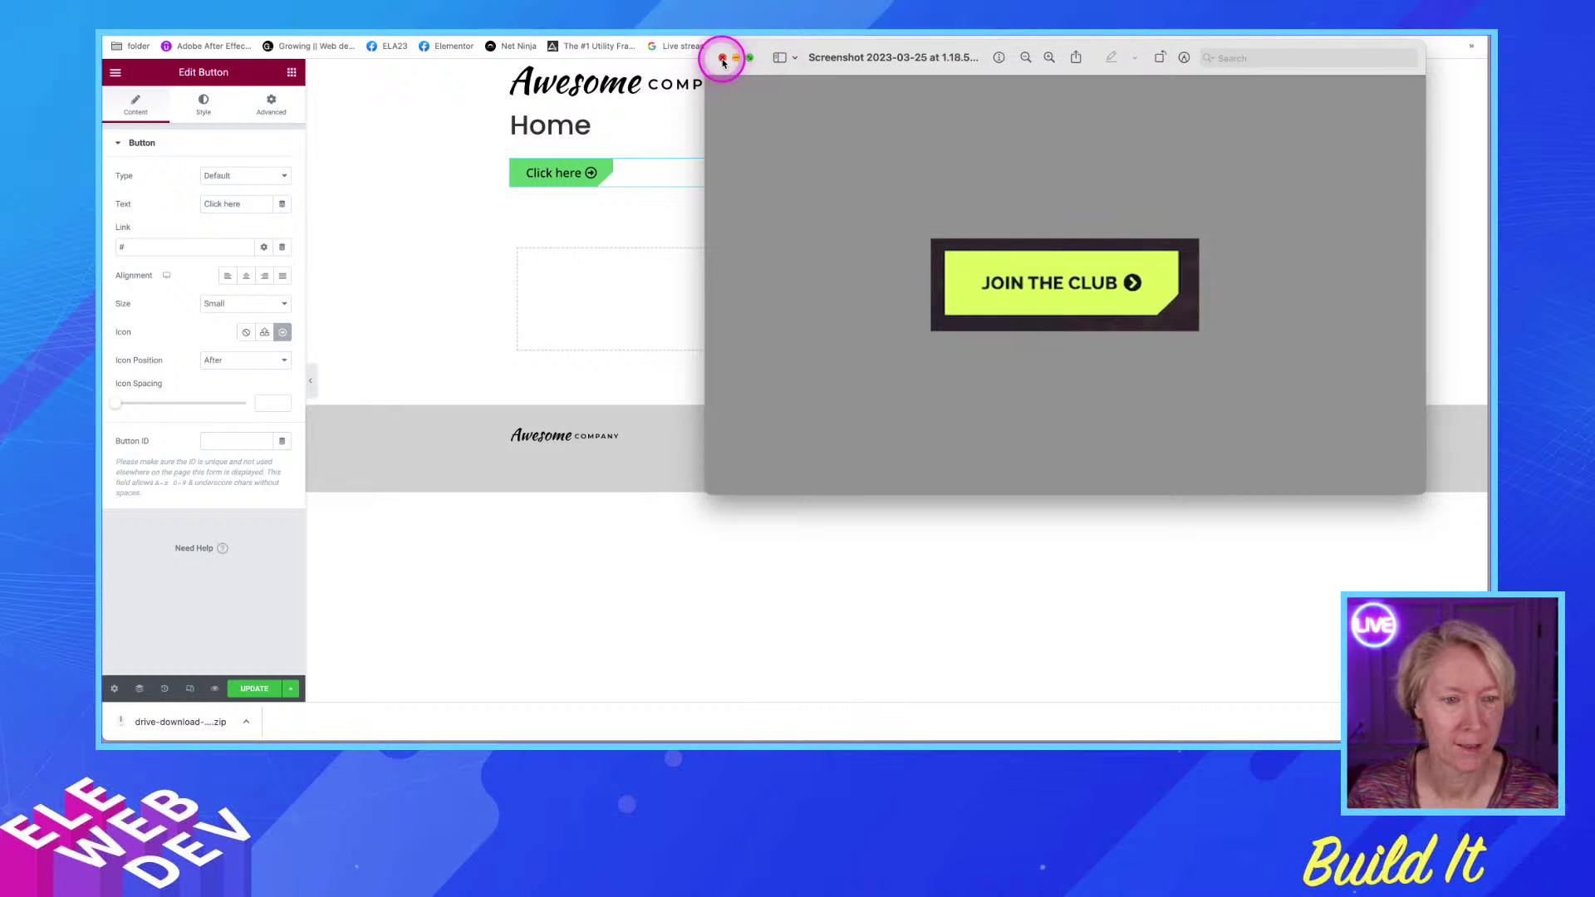
click(722, 58)
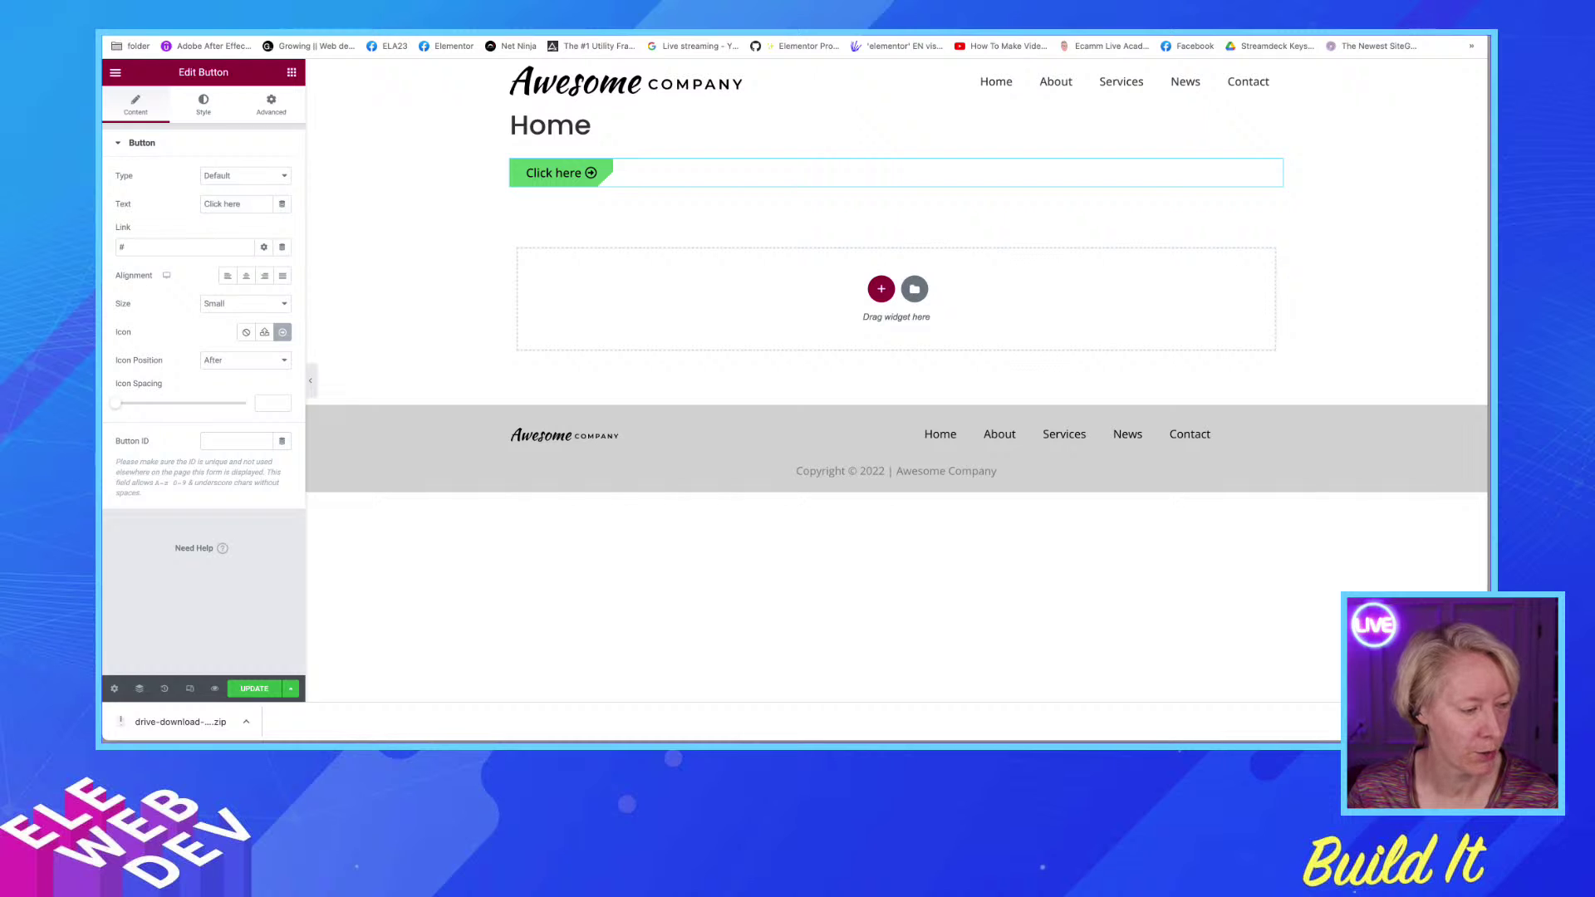
key(super+Tab)
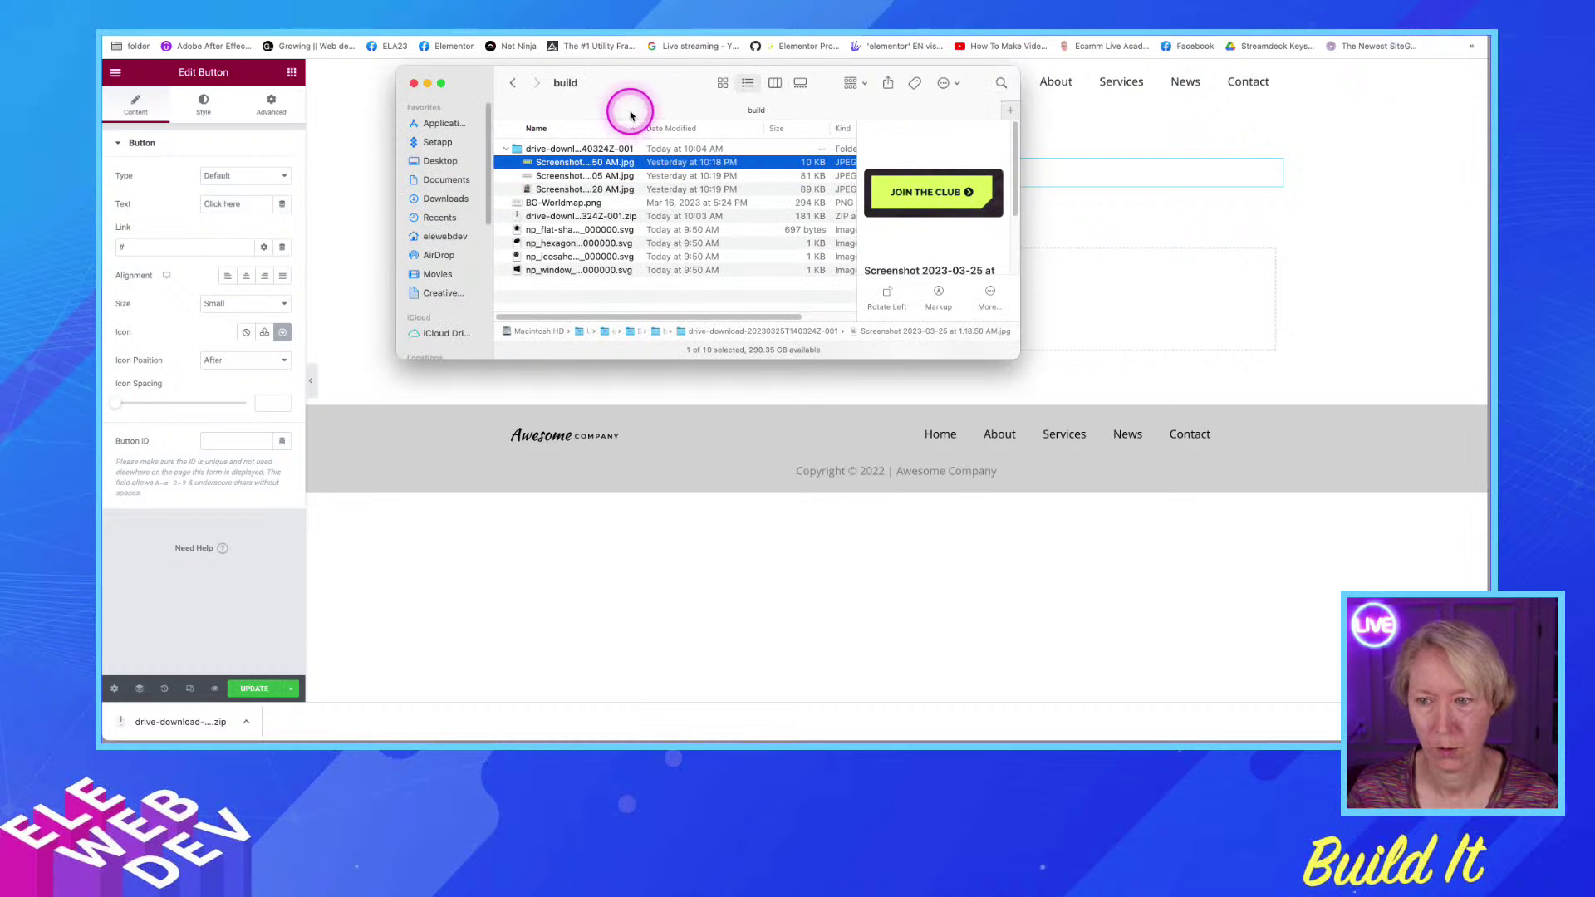
drag(623, 108, 494, 214)
key(super+Tab)
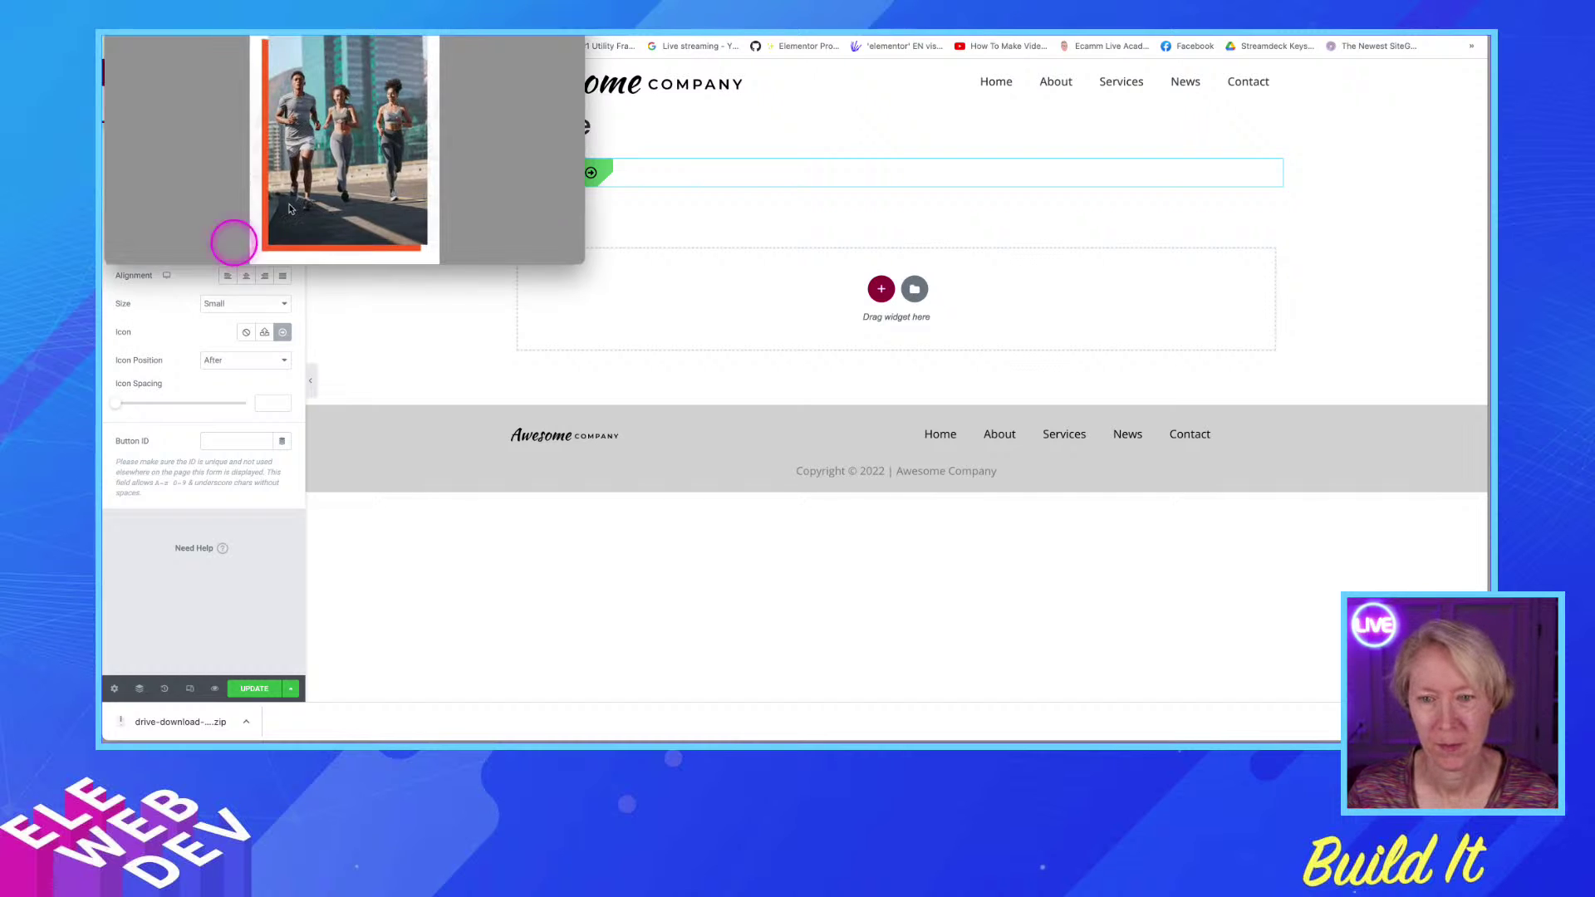
Move the runners photo reference window to the middle of the screen and enlarge it
drag(420, 35, 947, 206)
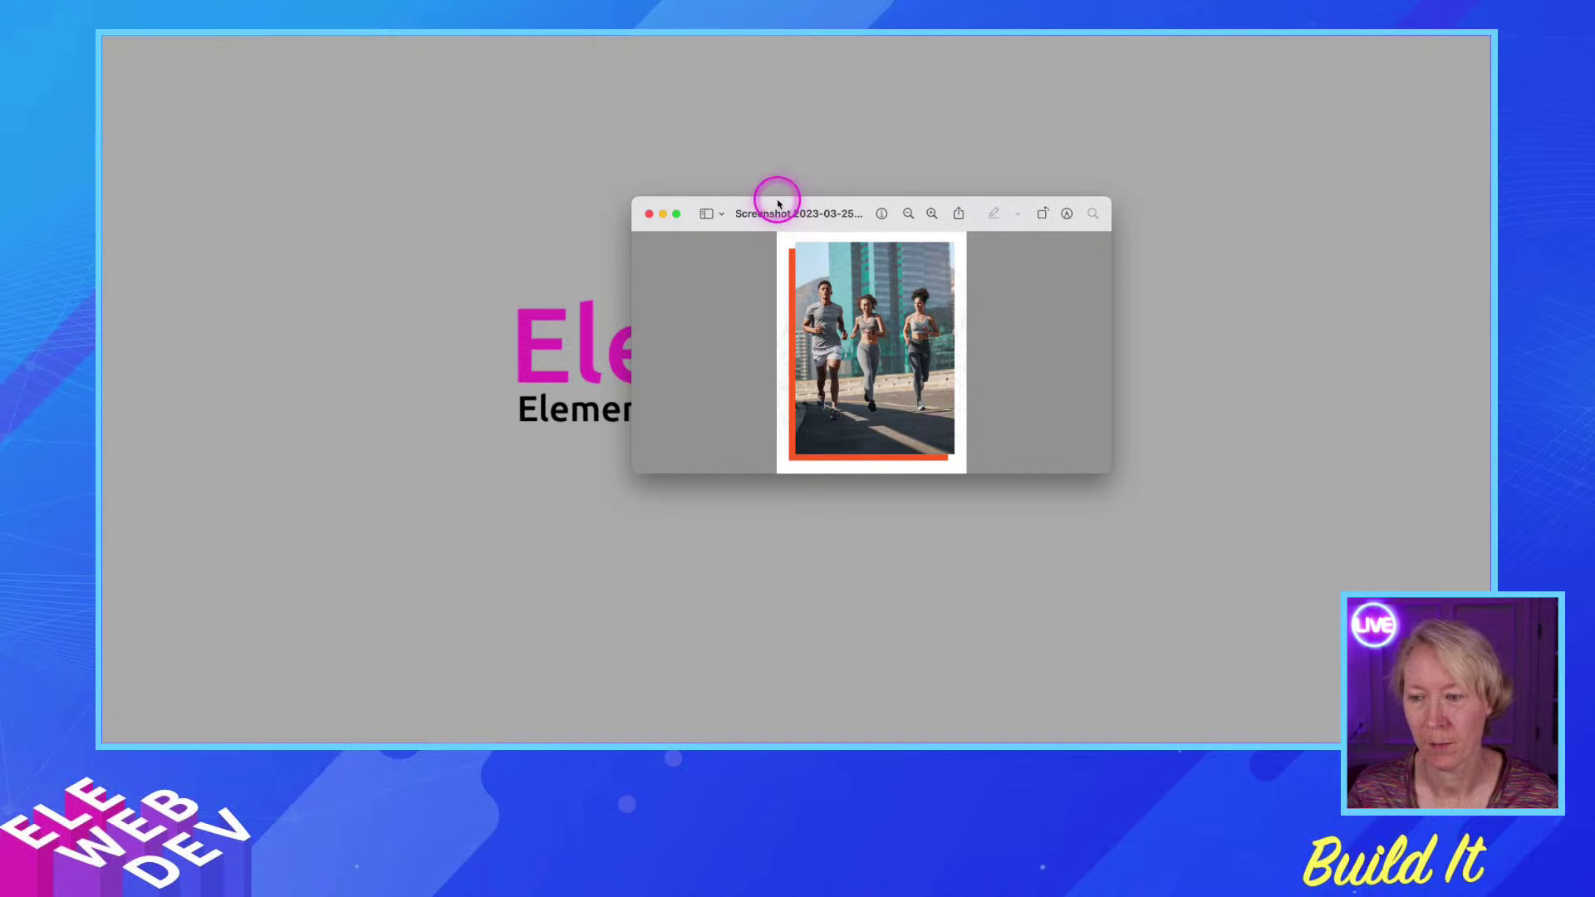
drag(752, 205, 651, 206)
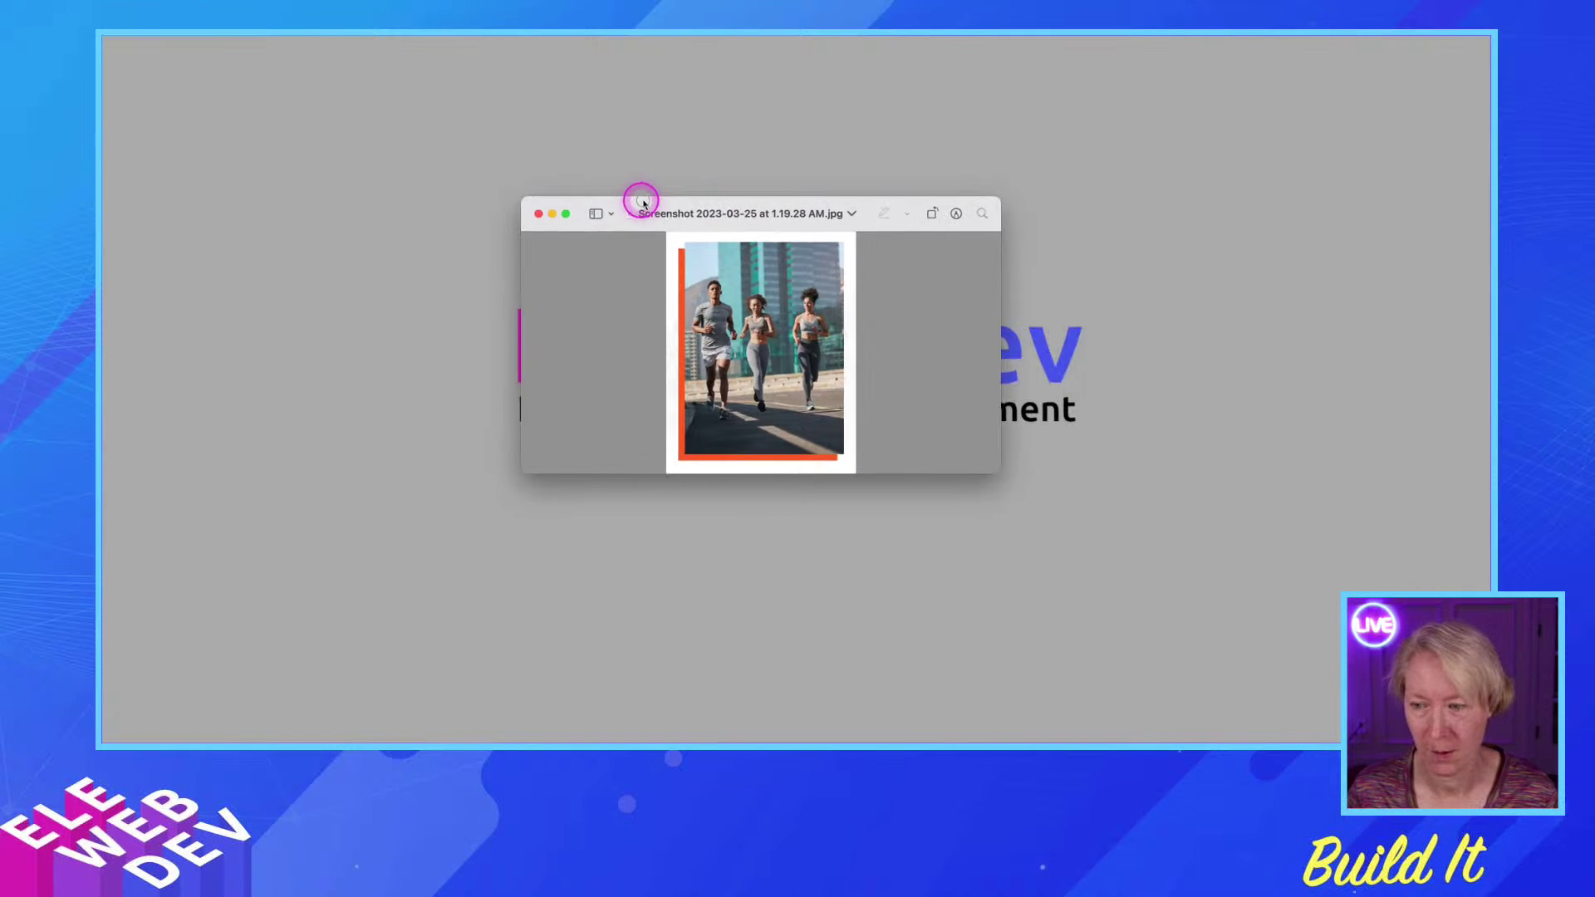
drag(1007, 476, 1188, 565)
drag(908, 214, 844, 196)
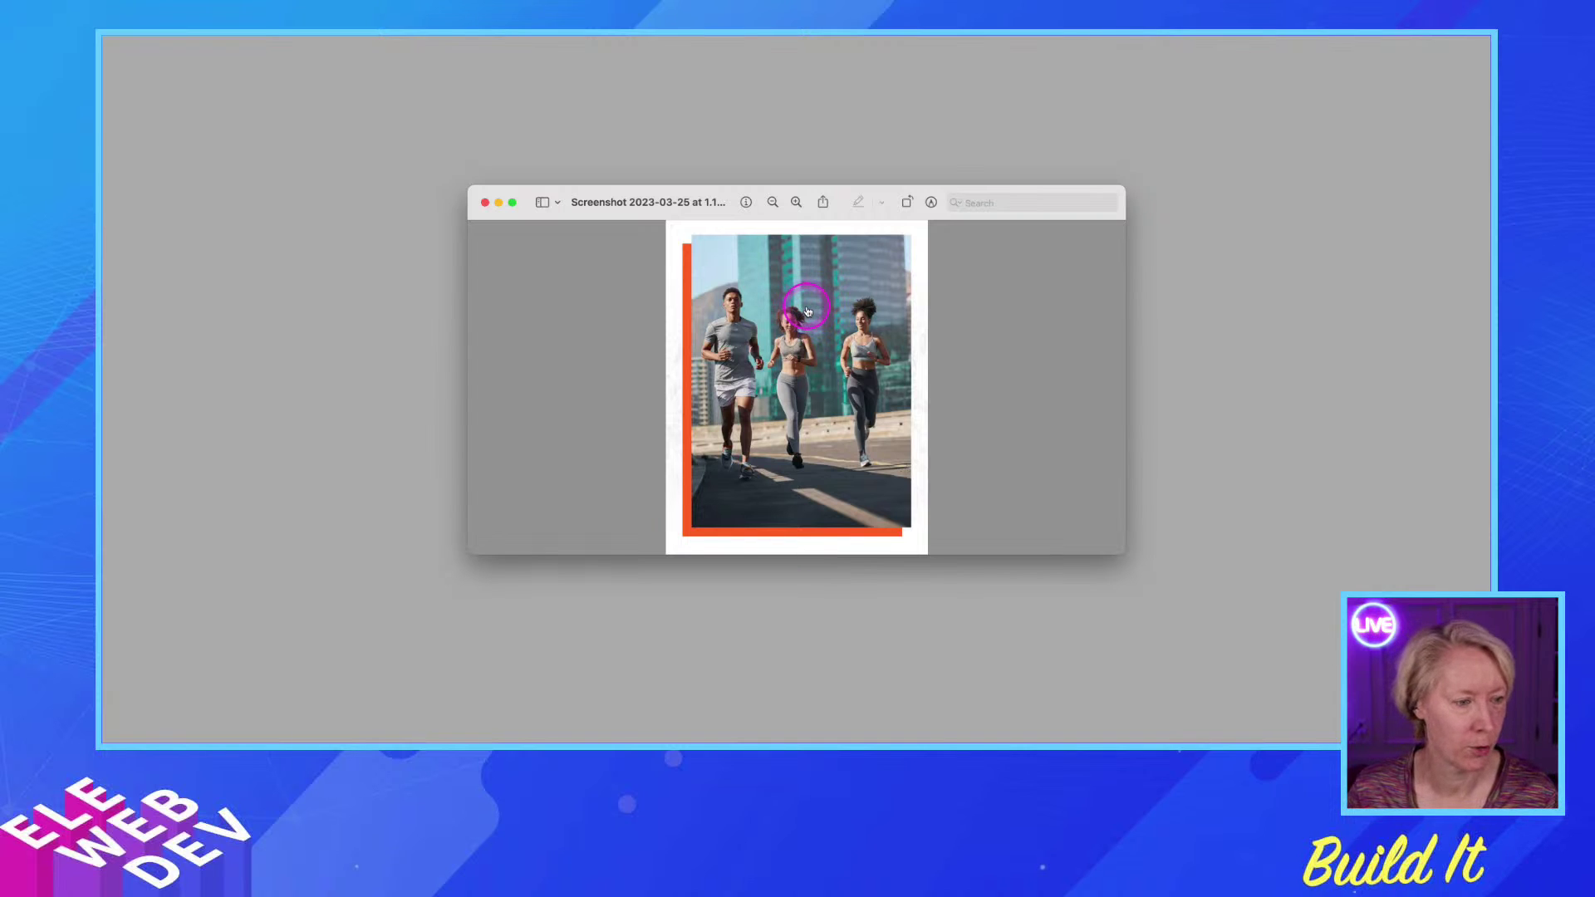
Switch back to Elementor and add a container with two equal columns below the button
key(super+Tab)
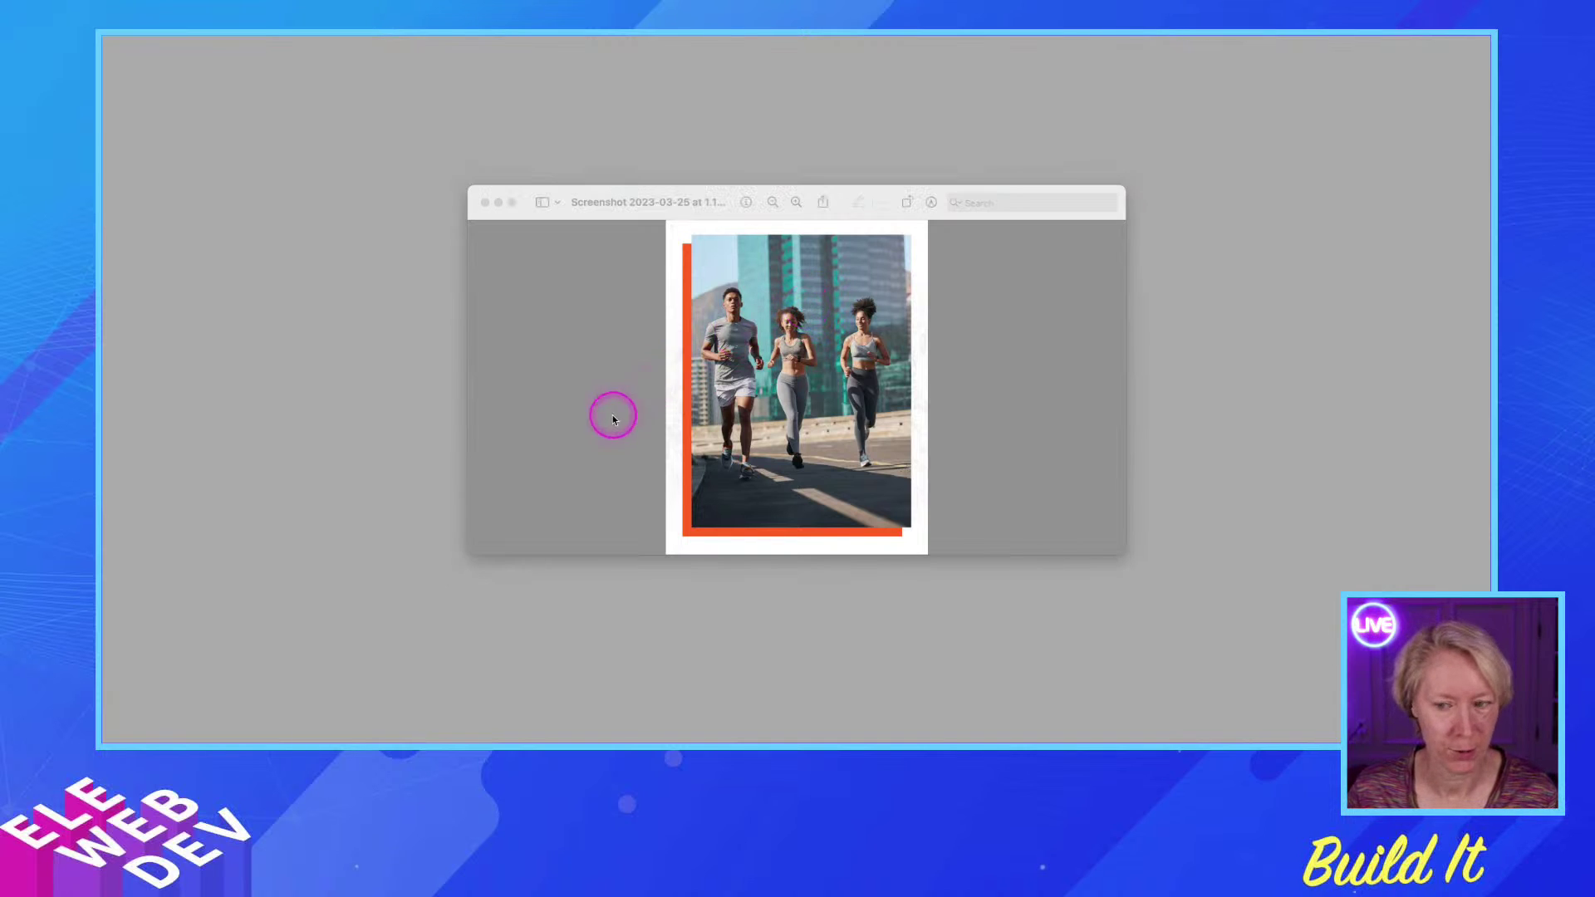
mouse_move(907, 736)
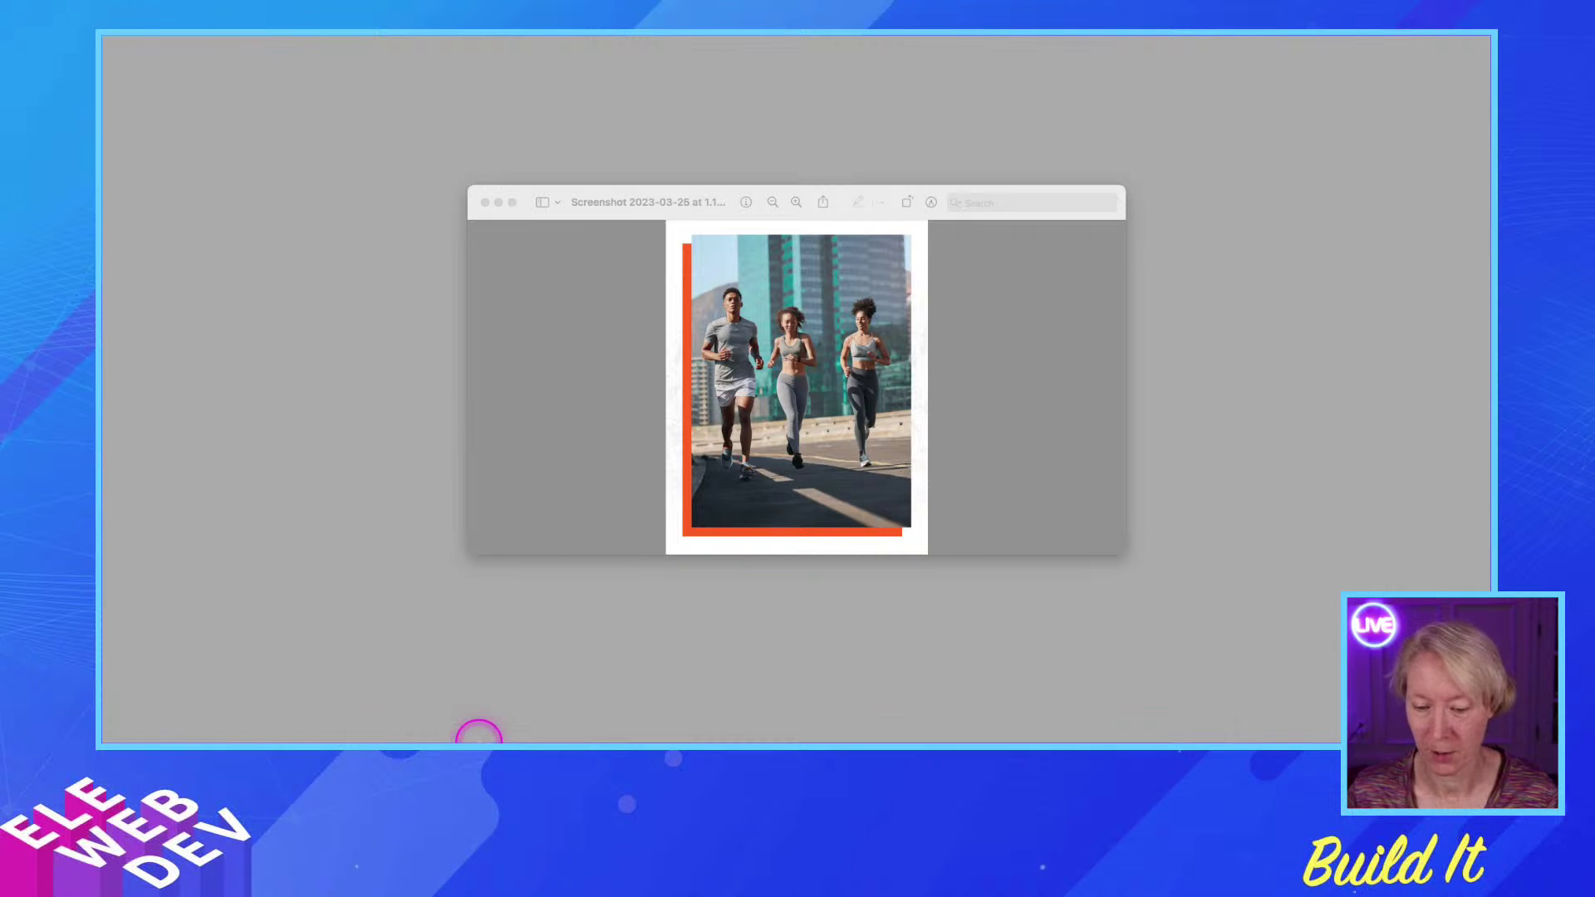
mouse_move(501, 701)
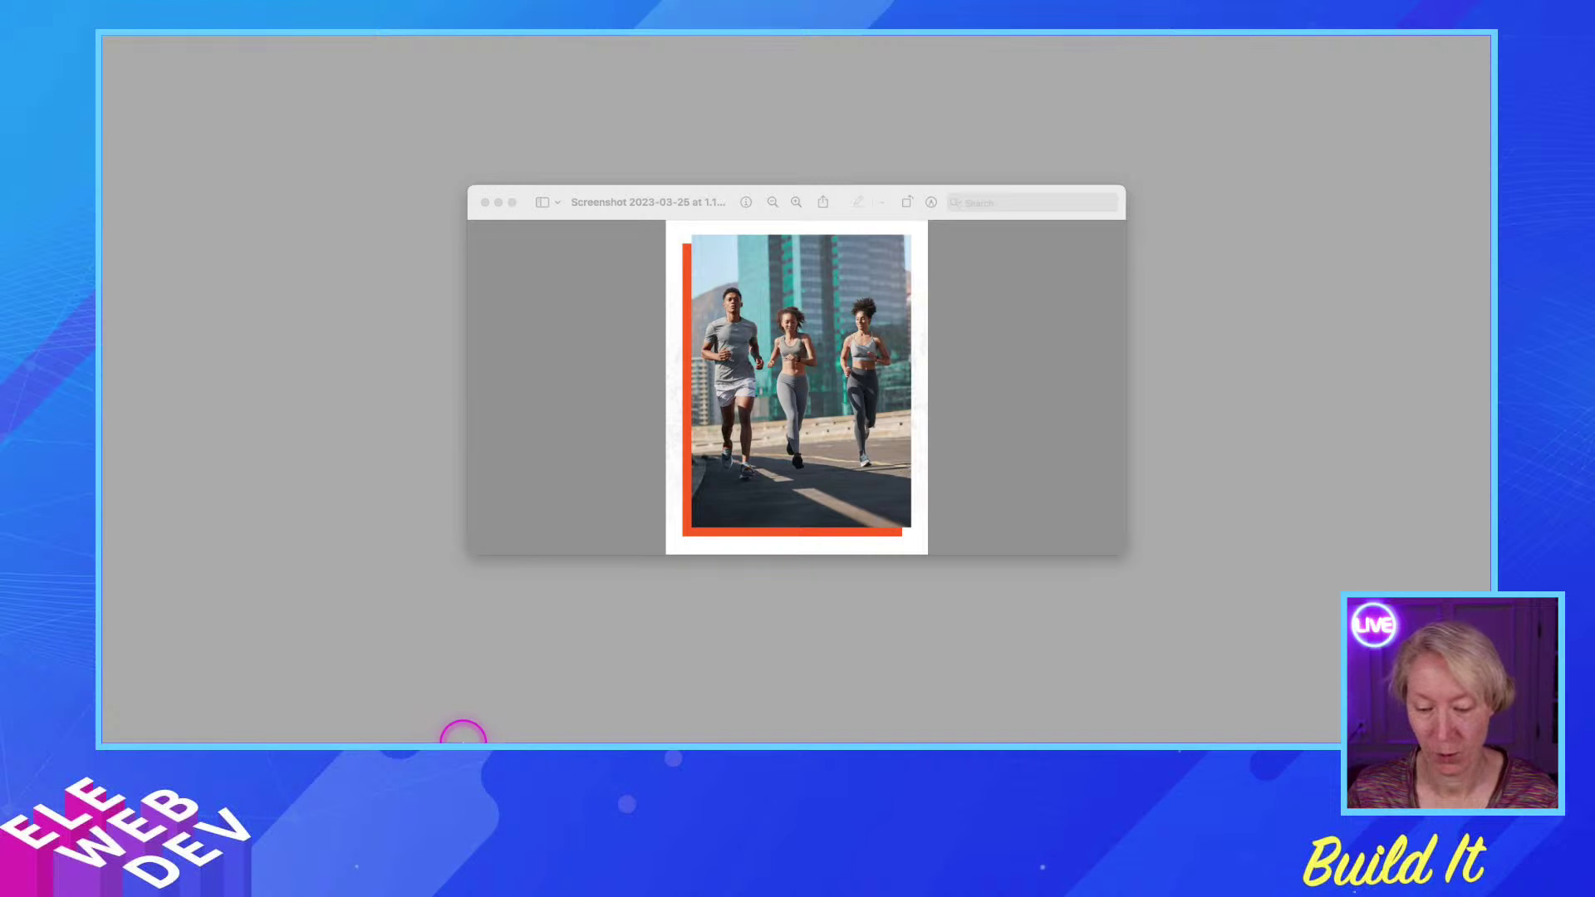
click(475, 722)
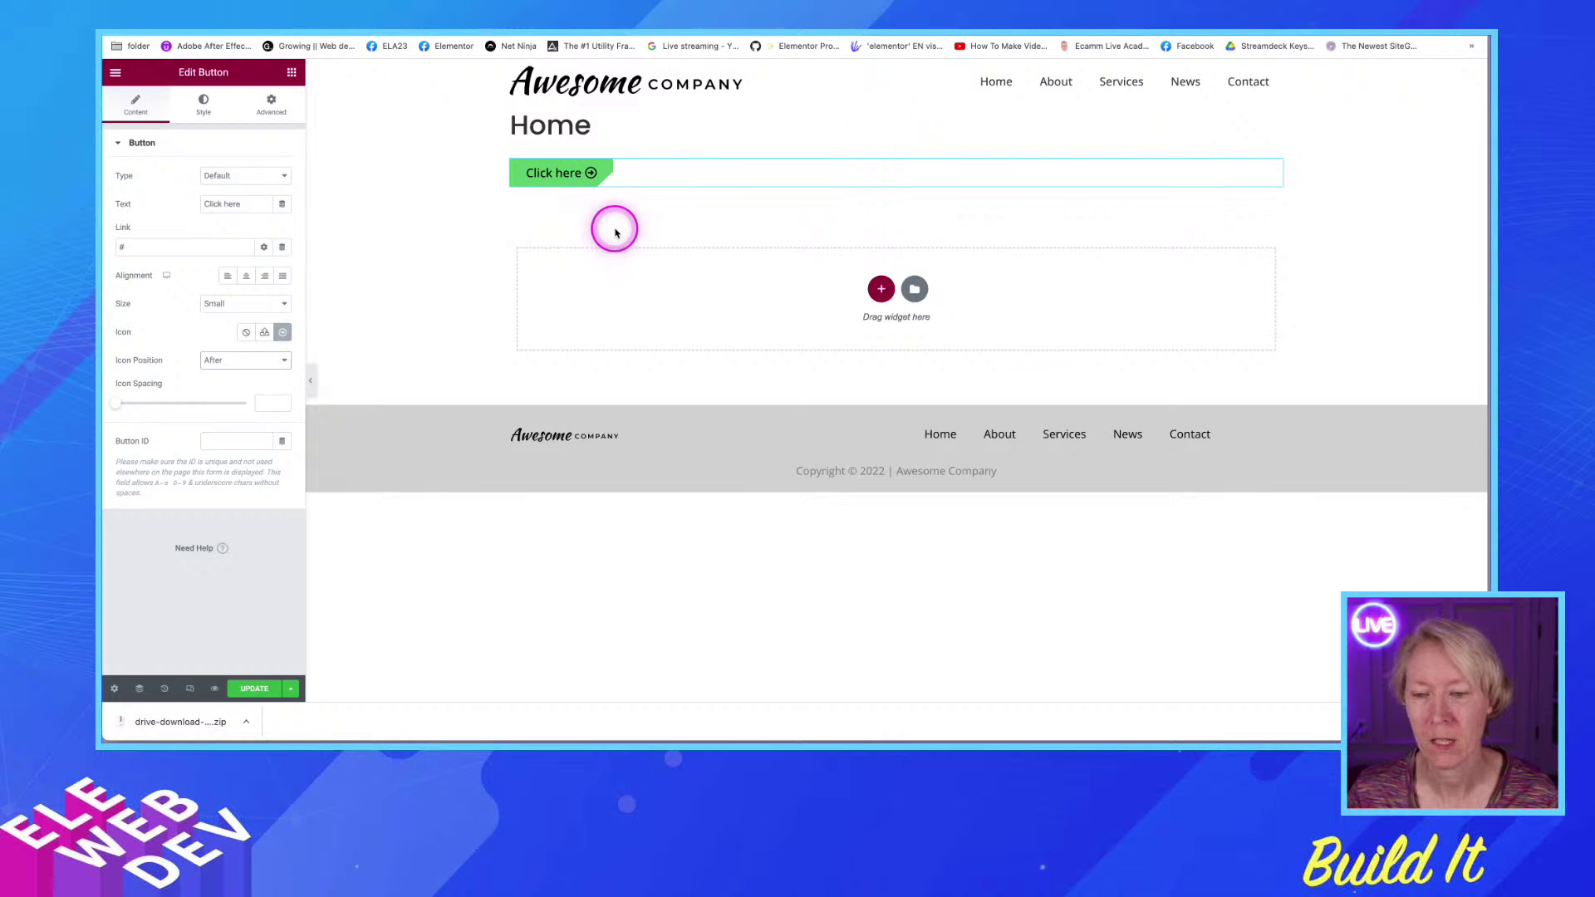
click(879, 288)
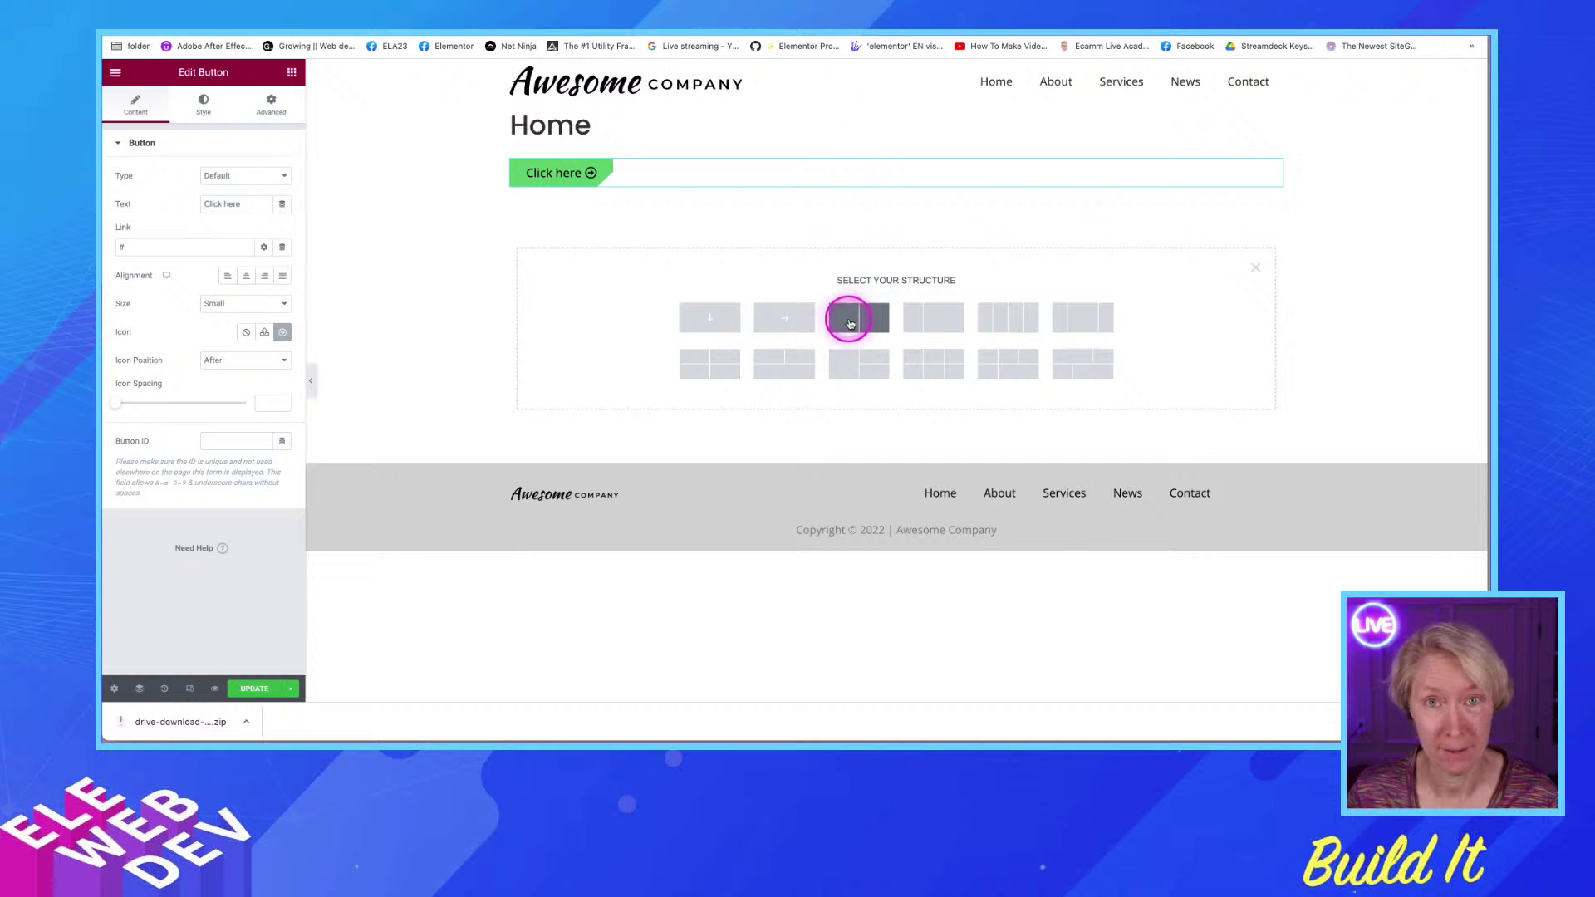
click(849, 323)
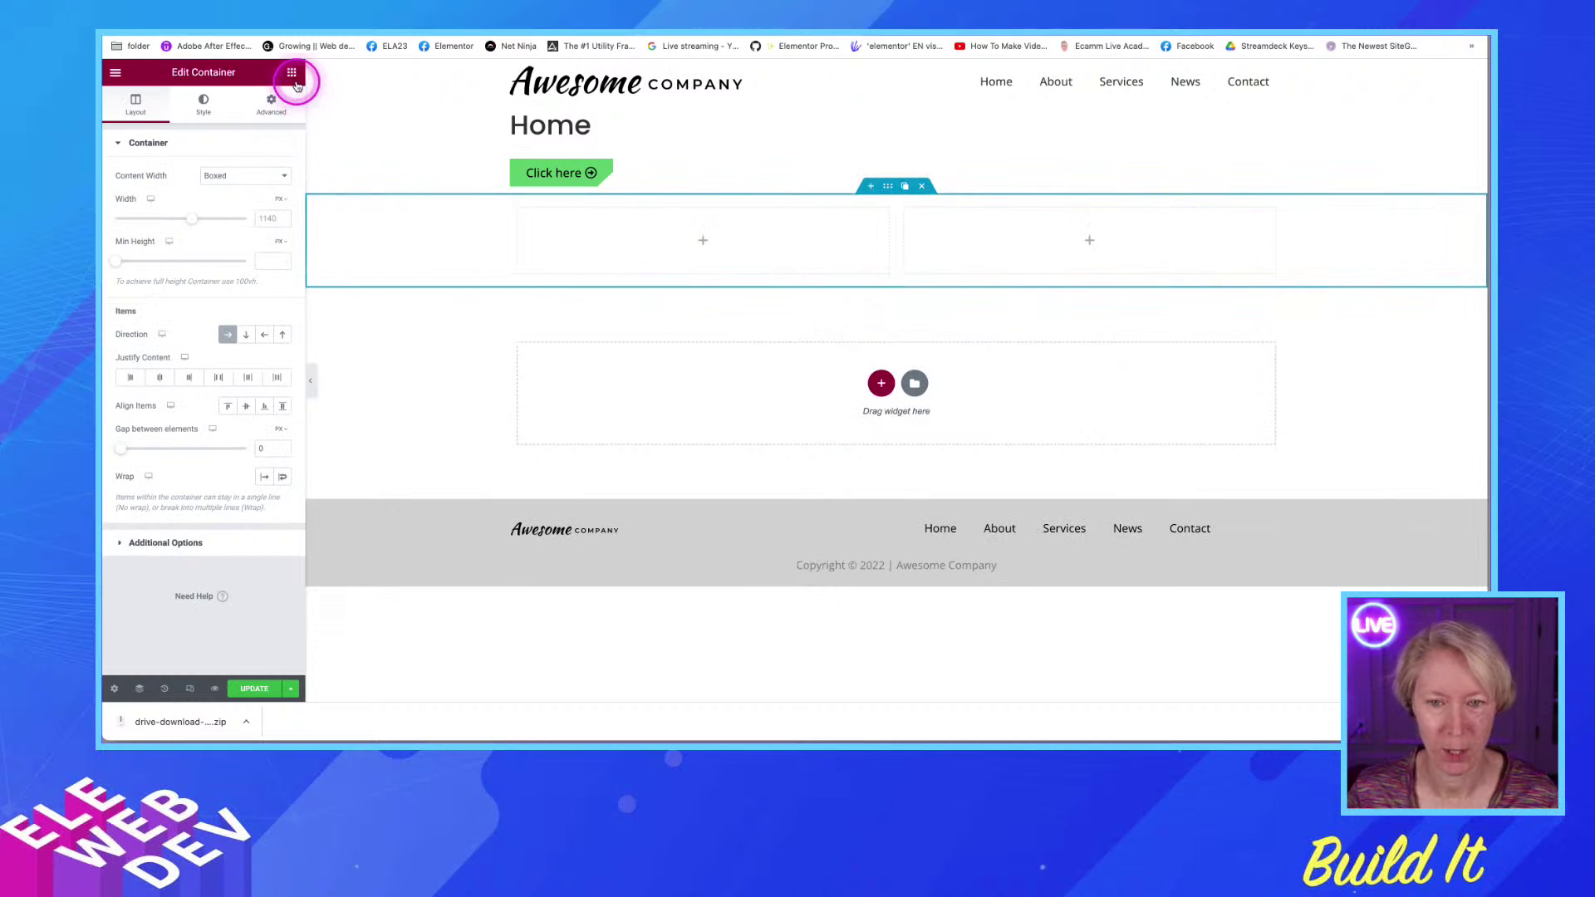
Add a Heading widget to the left column and place a Text Editor widget beneath it
click(292, 76)
drag(153, 370, 561, 273)
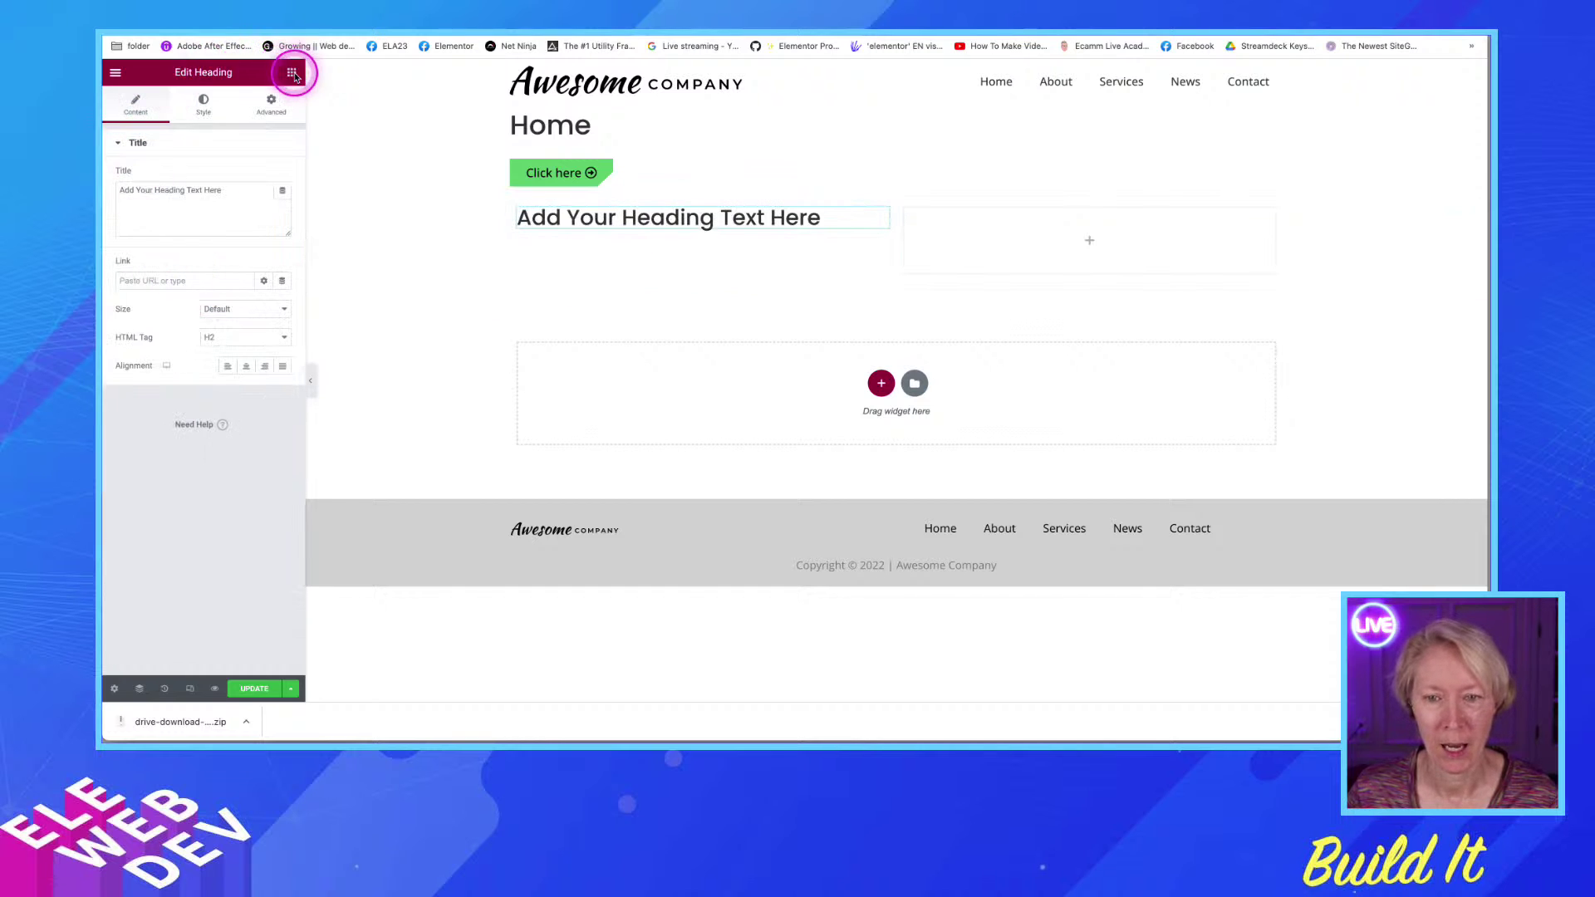
click(293, 73)
scroll(238, 494, down, 3)
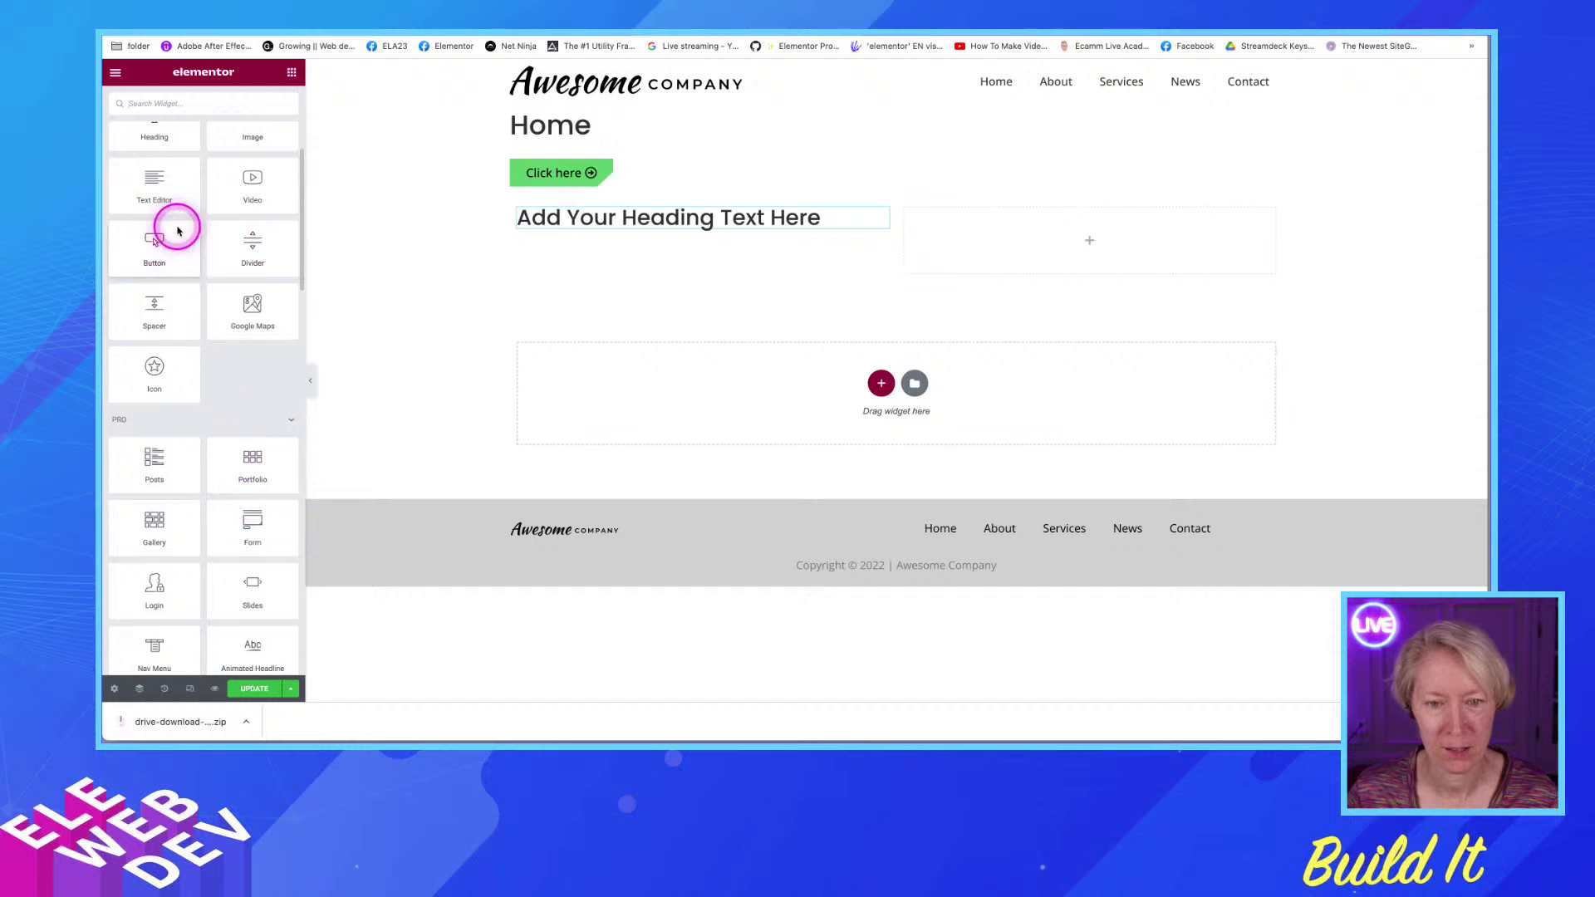
drag(153, 178, 702, 275)
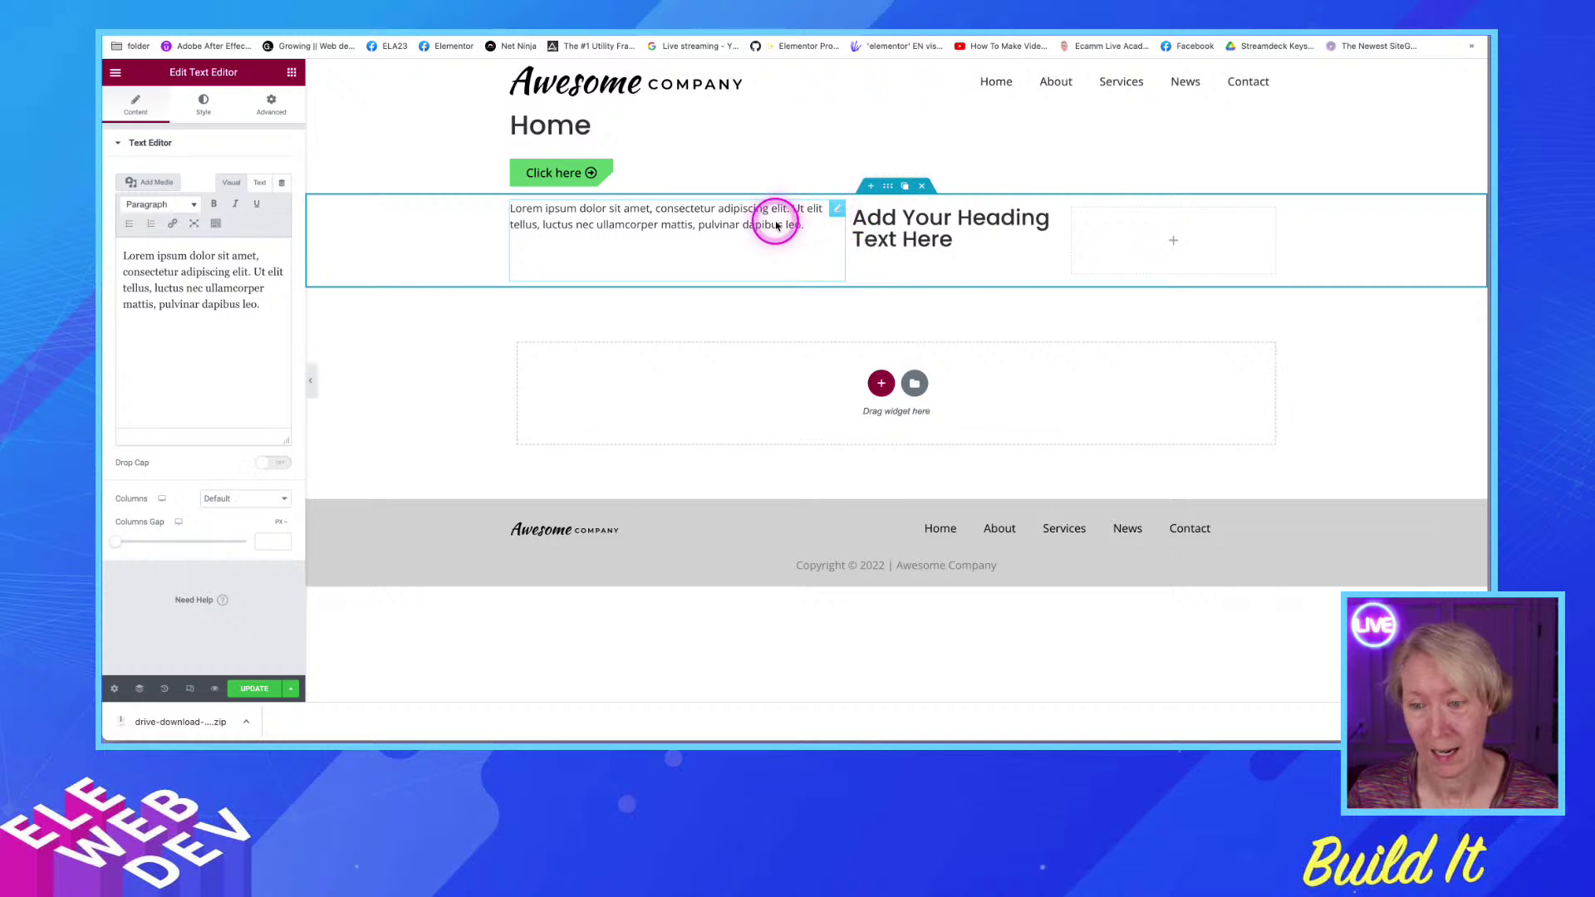
drag(835, 211, 865, 238)
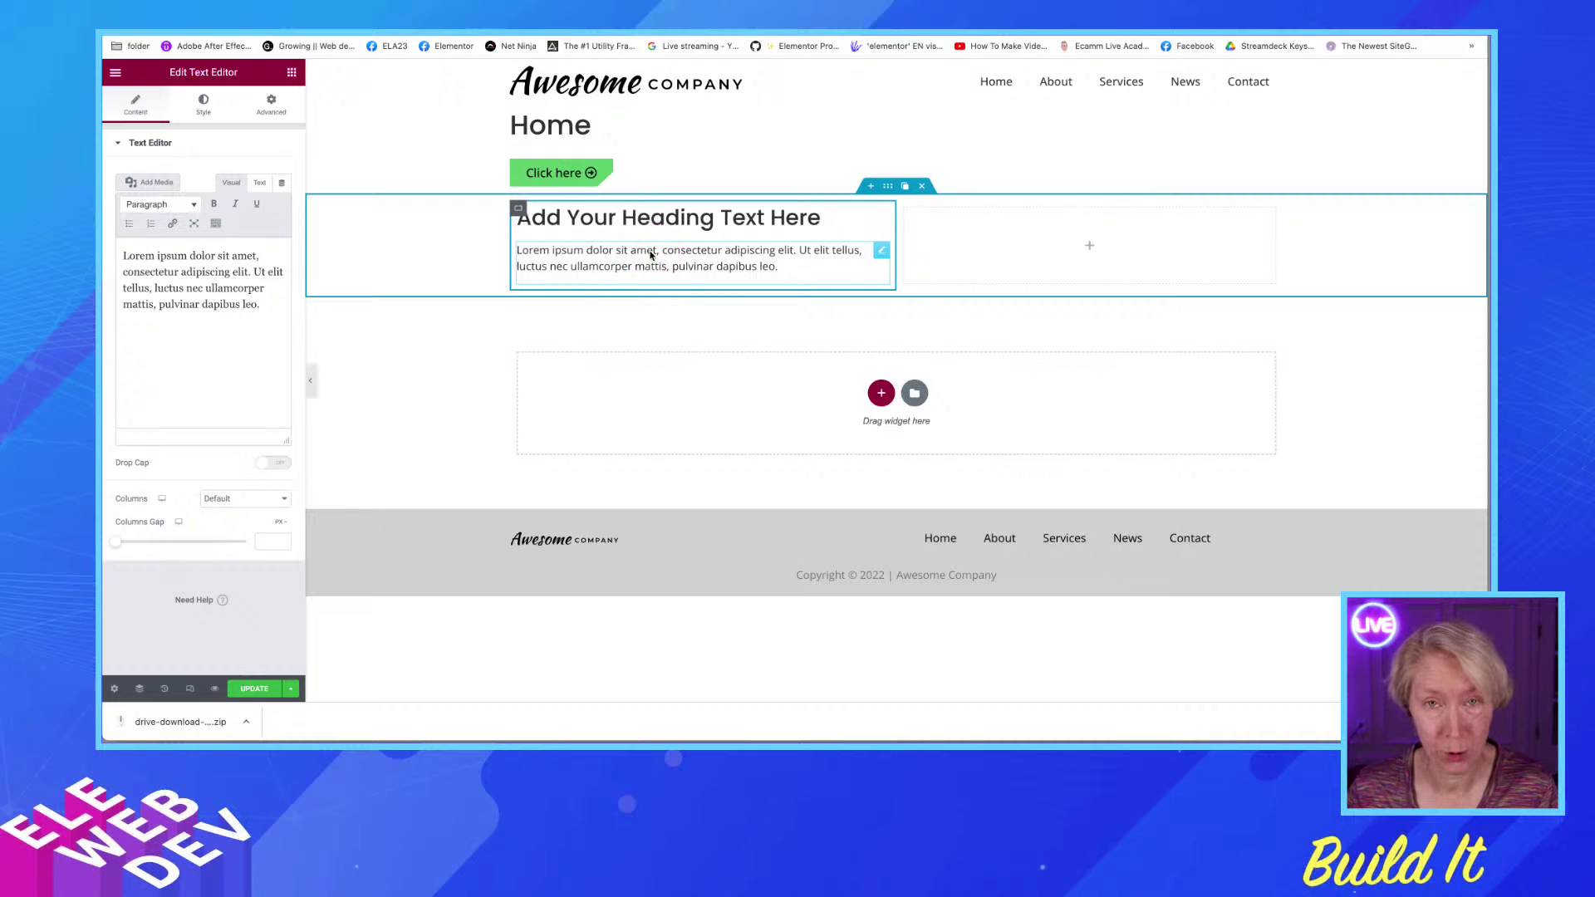
Show the Navigator to examine how the containers and widgets are nested, then hide it again
key(ctrl+i)
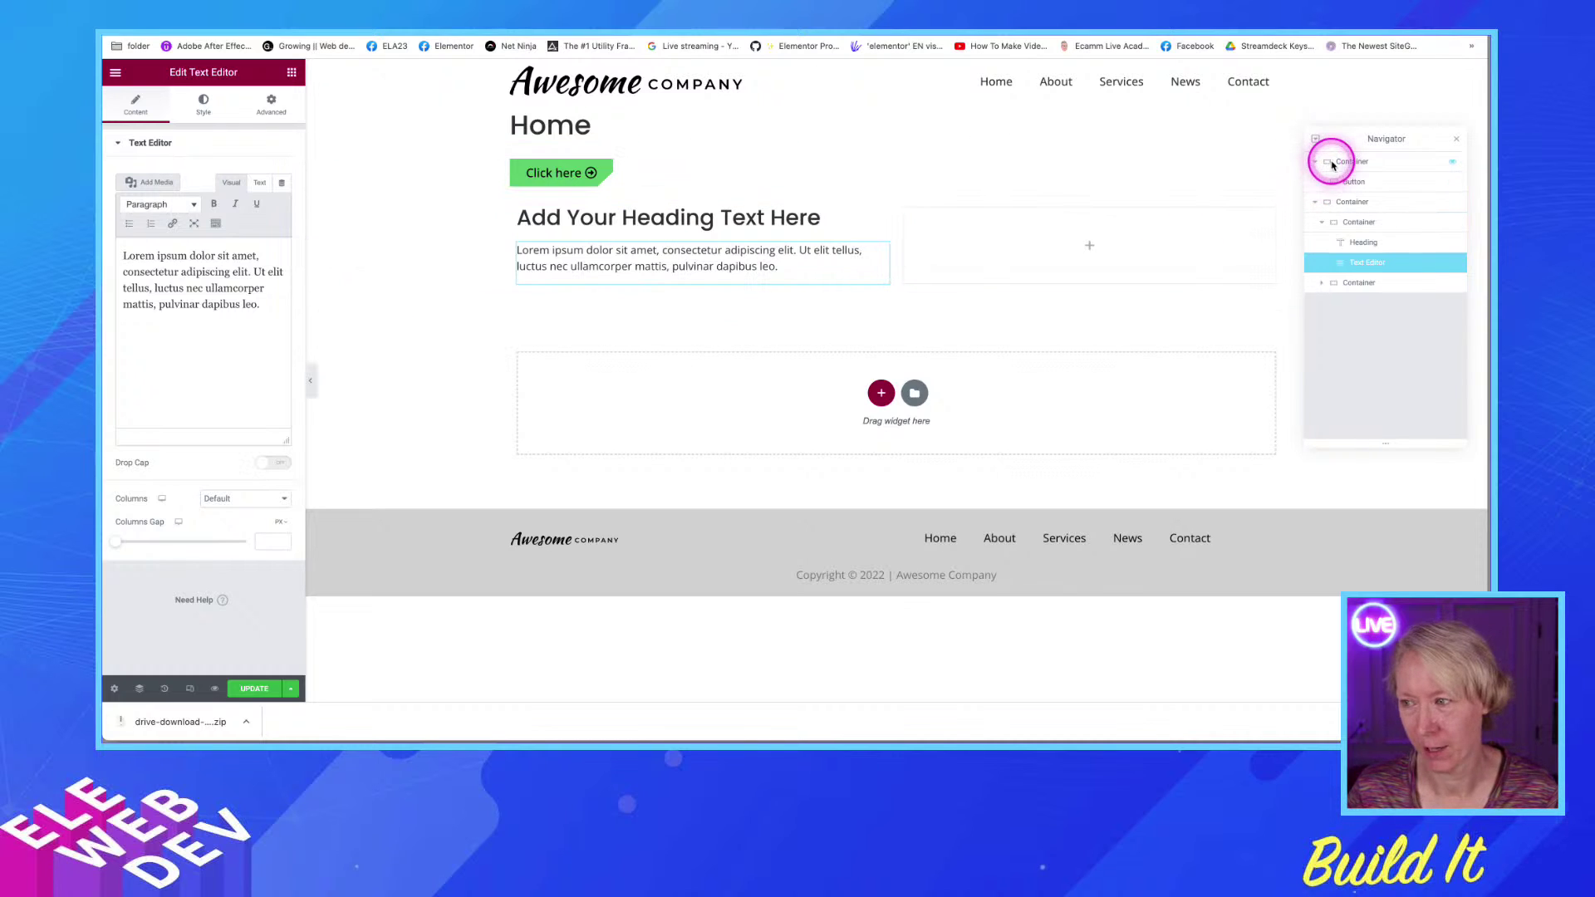
drag(1338, 136, 1149, 127)
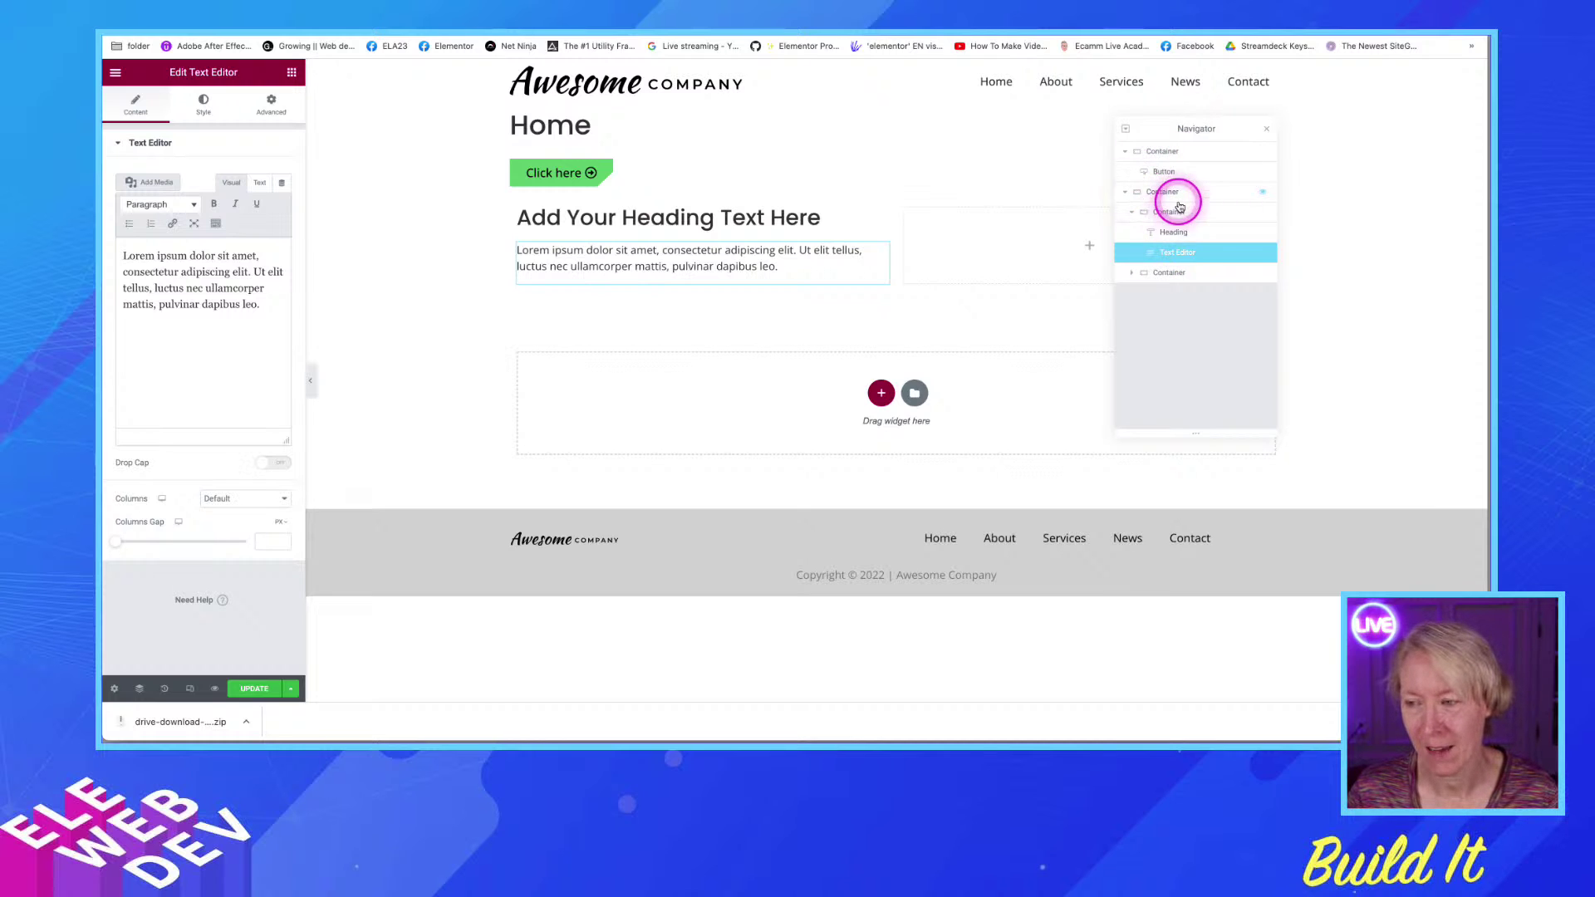
mouse_move(1175, 249)
mouse_down()
mouse_move(1171, 229)
mouse_move(1169, 257)
mouse_up()
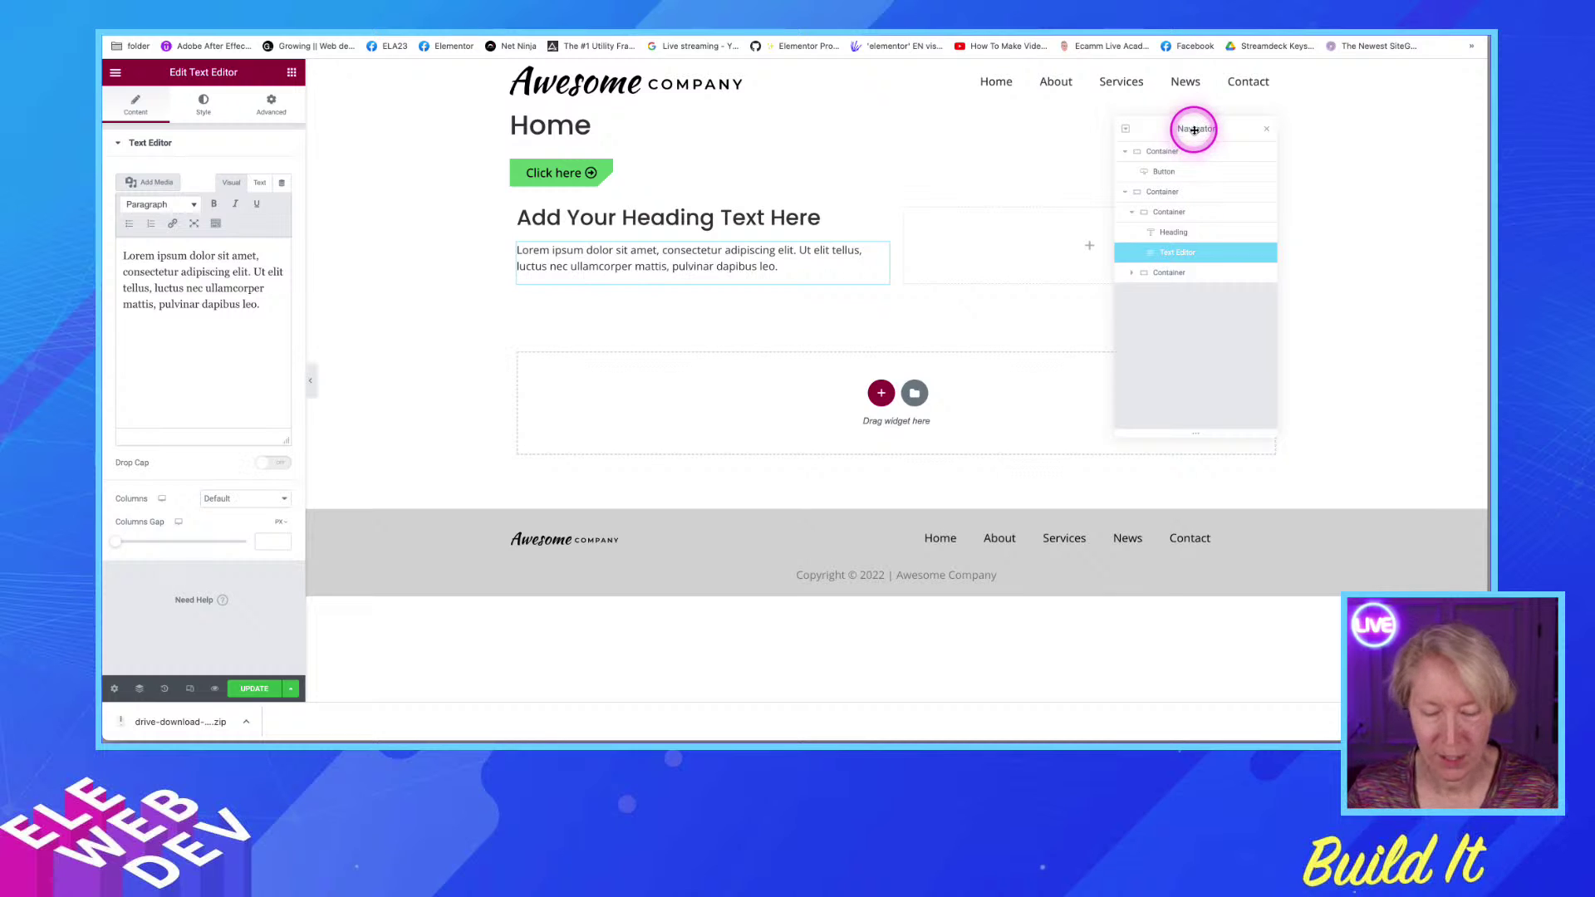
key(super+i)
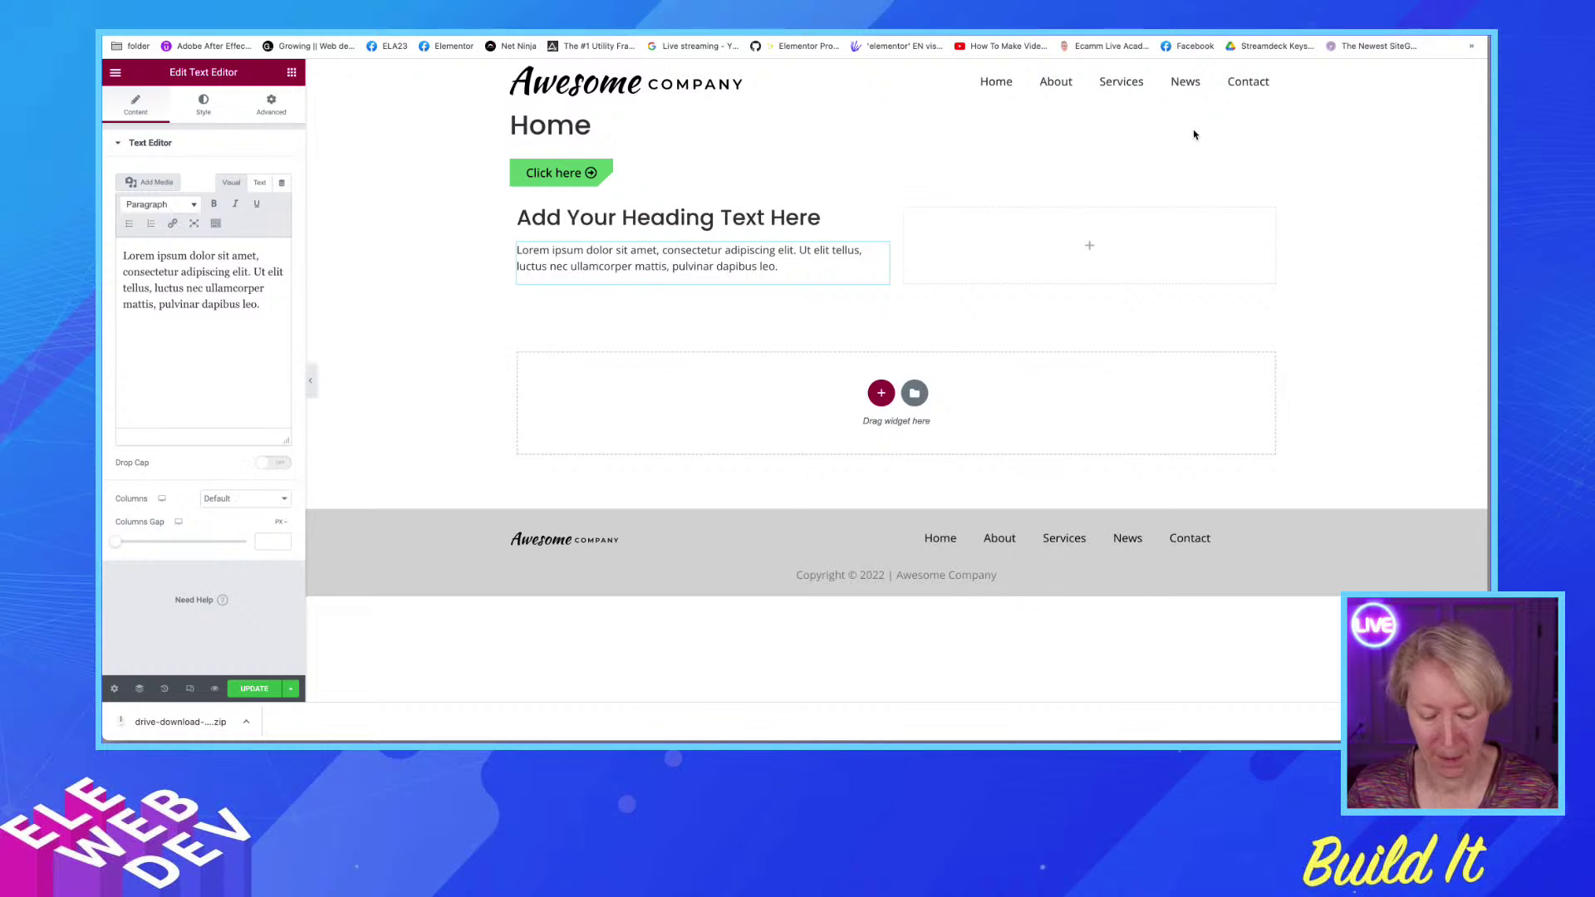
key(super+i)
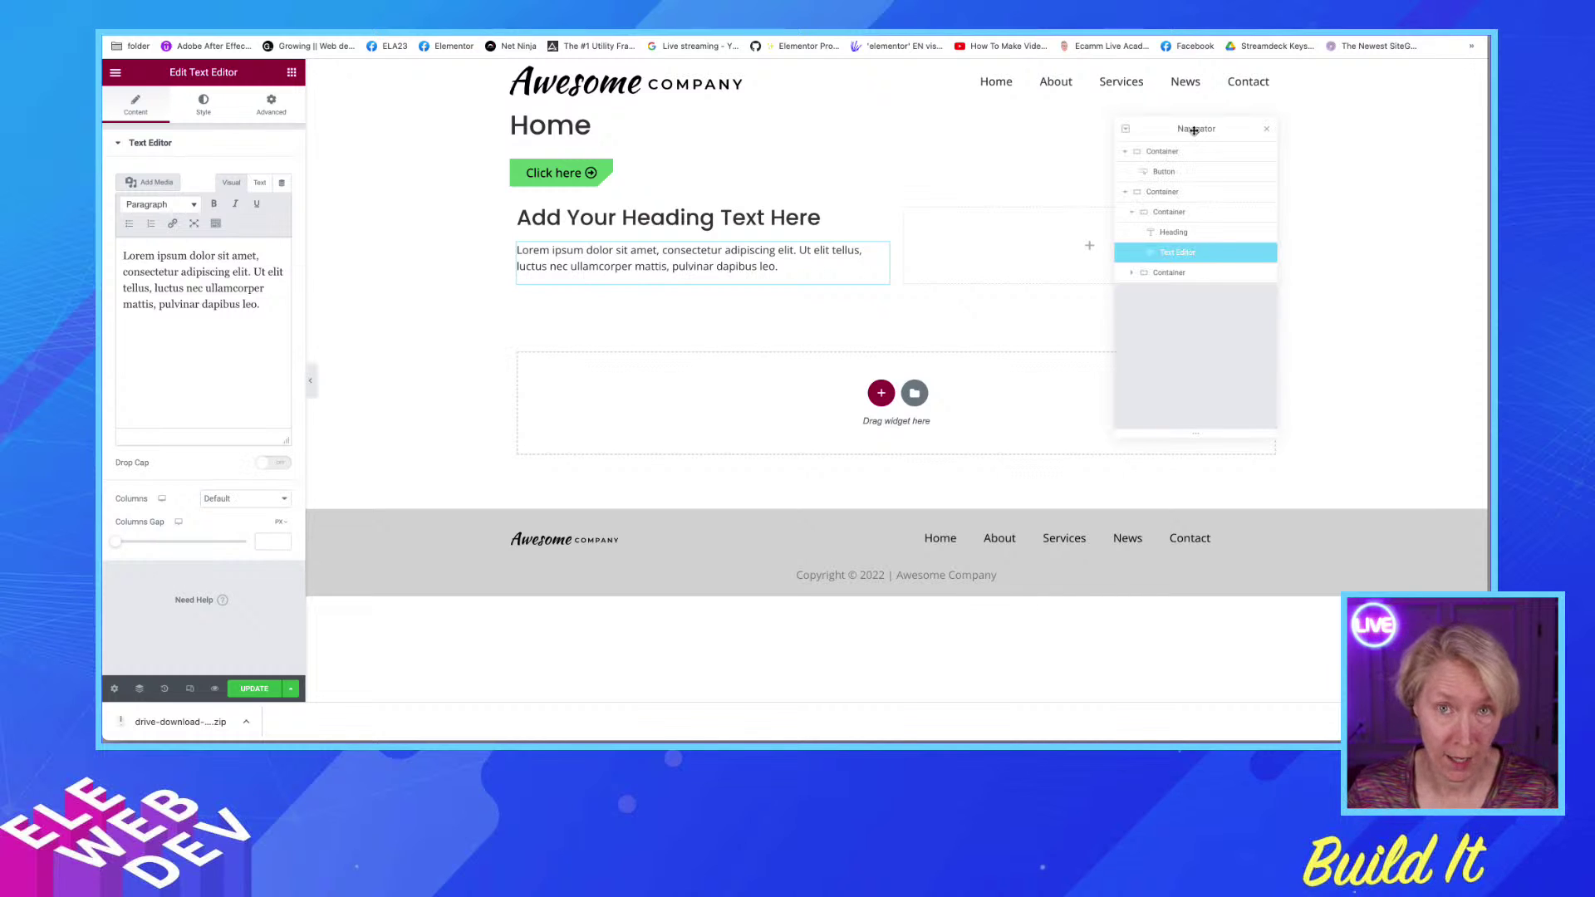
key(super+i)
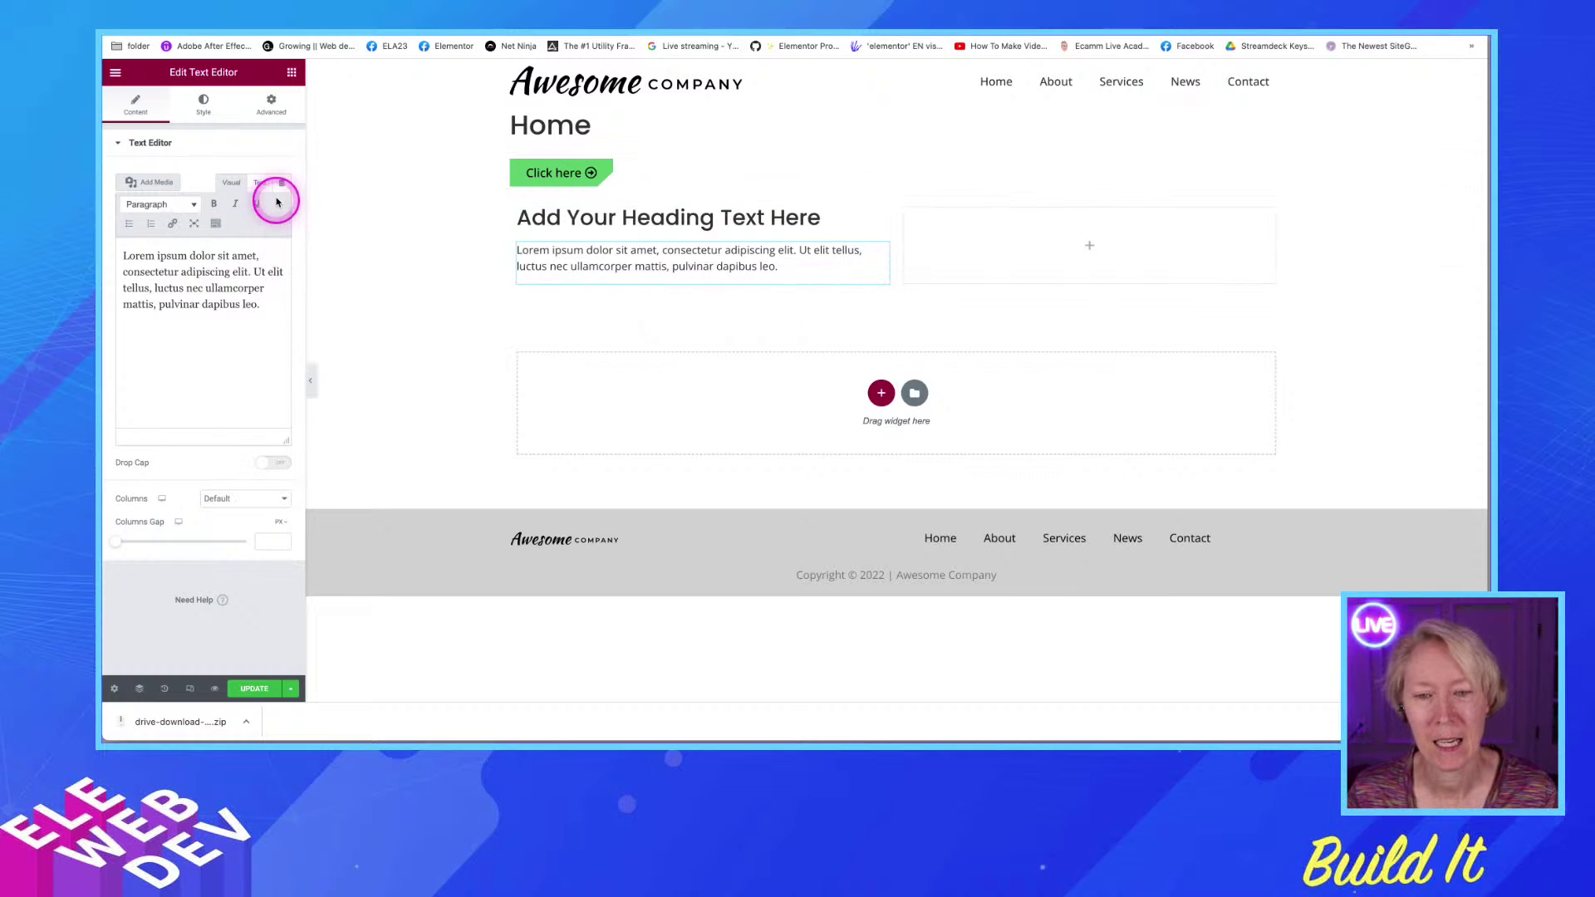
Move the Click here button below the text in the left column and add an Image widget to the right column
click(293, 70)
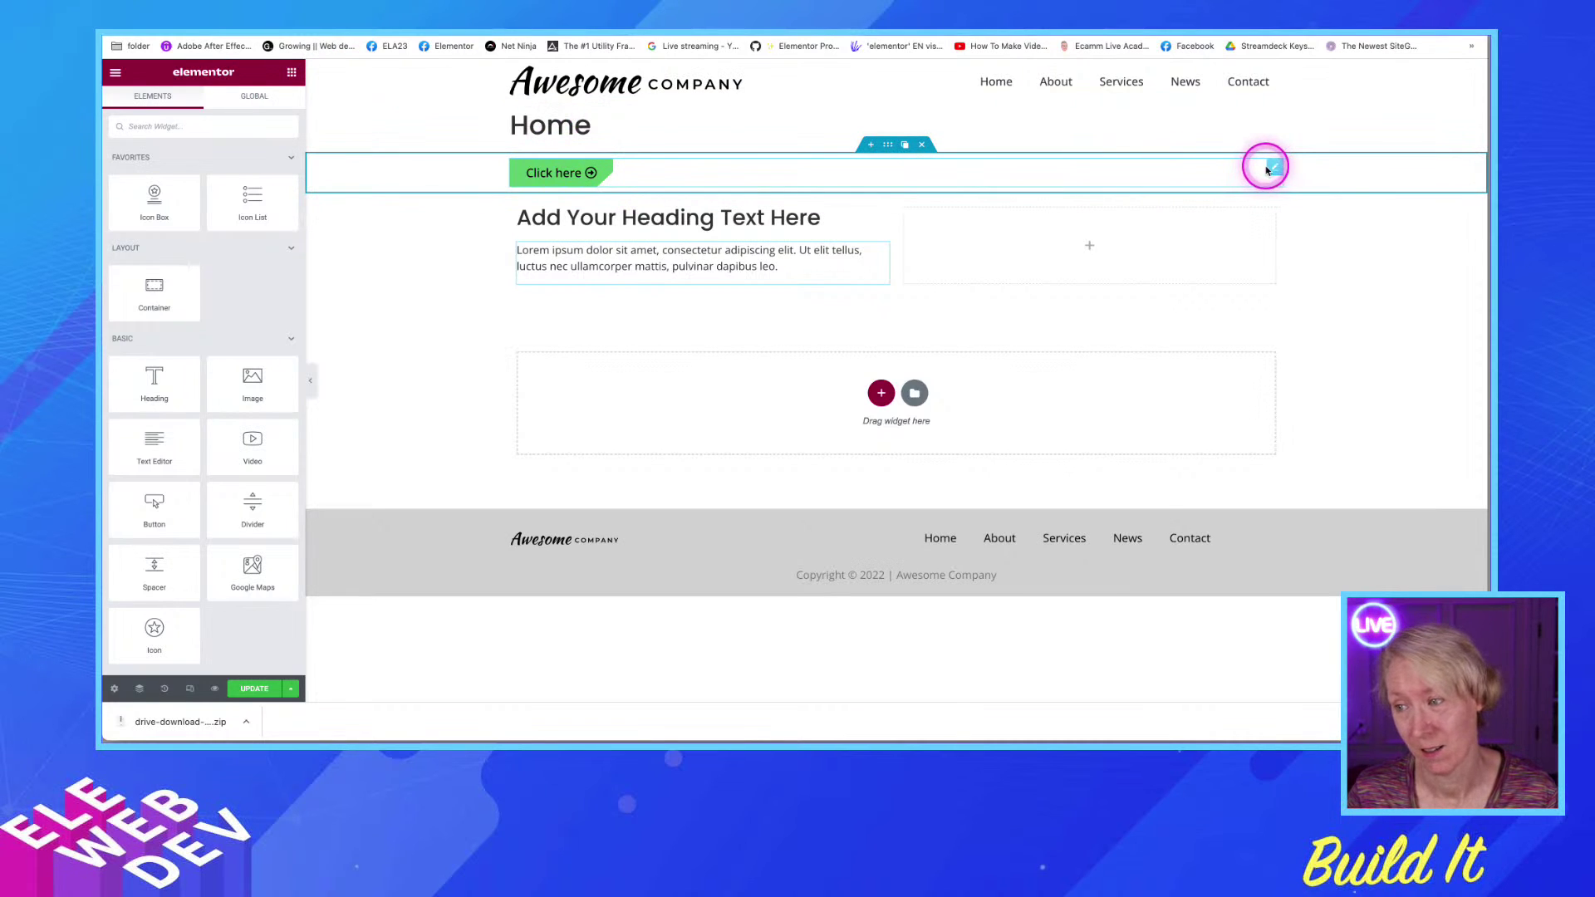
drag(1271, 165, 735, 288)
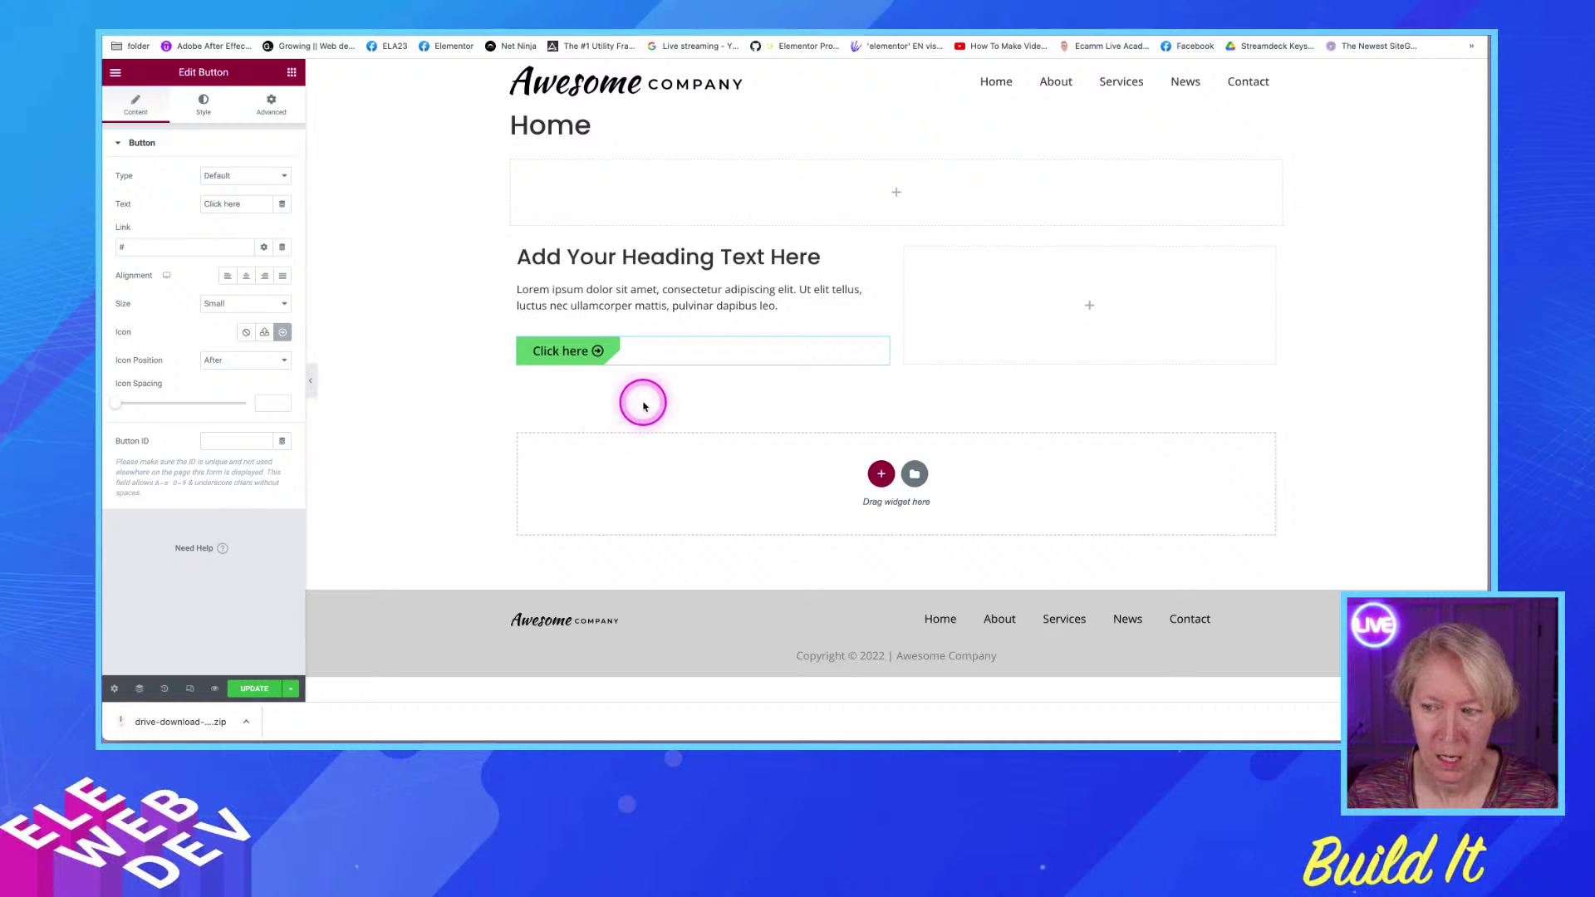
click(292, 73)
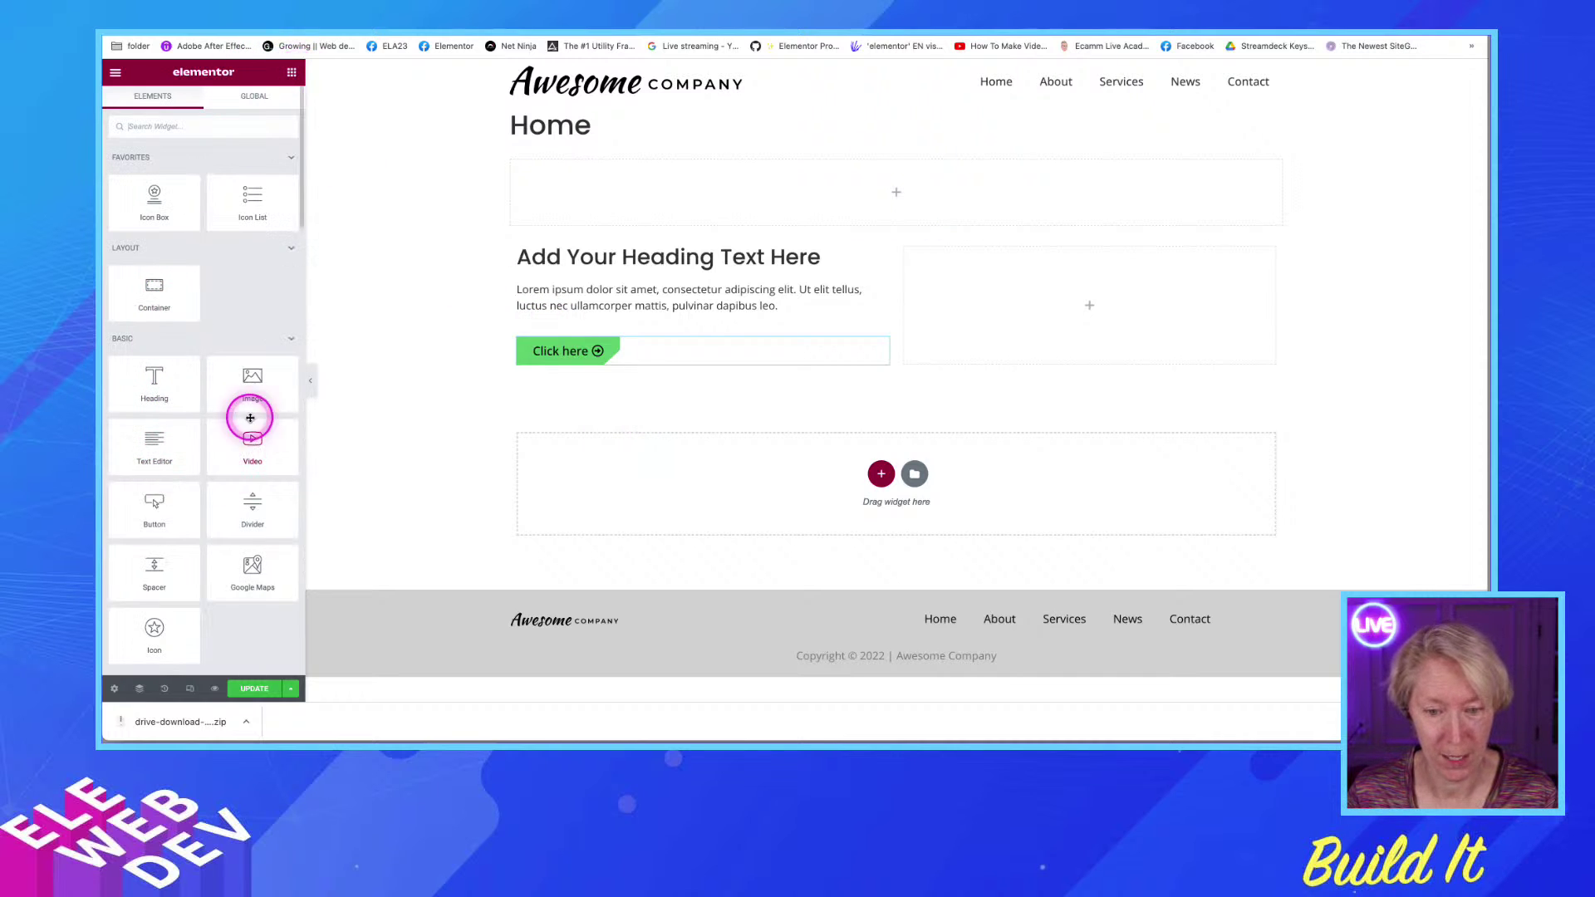
drag(247, 371, 1003, 327)
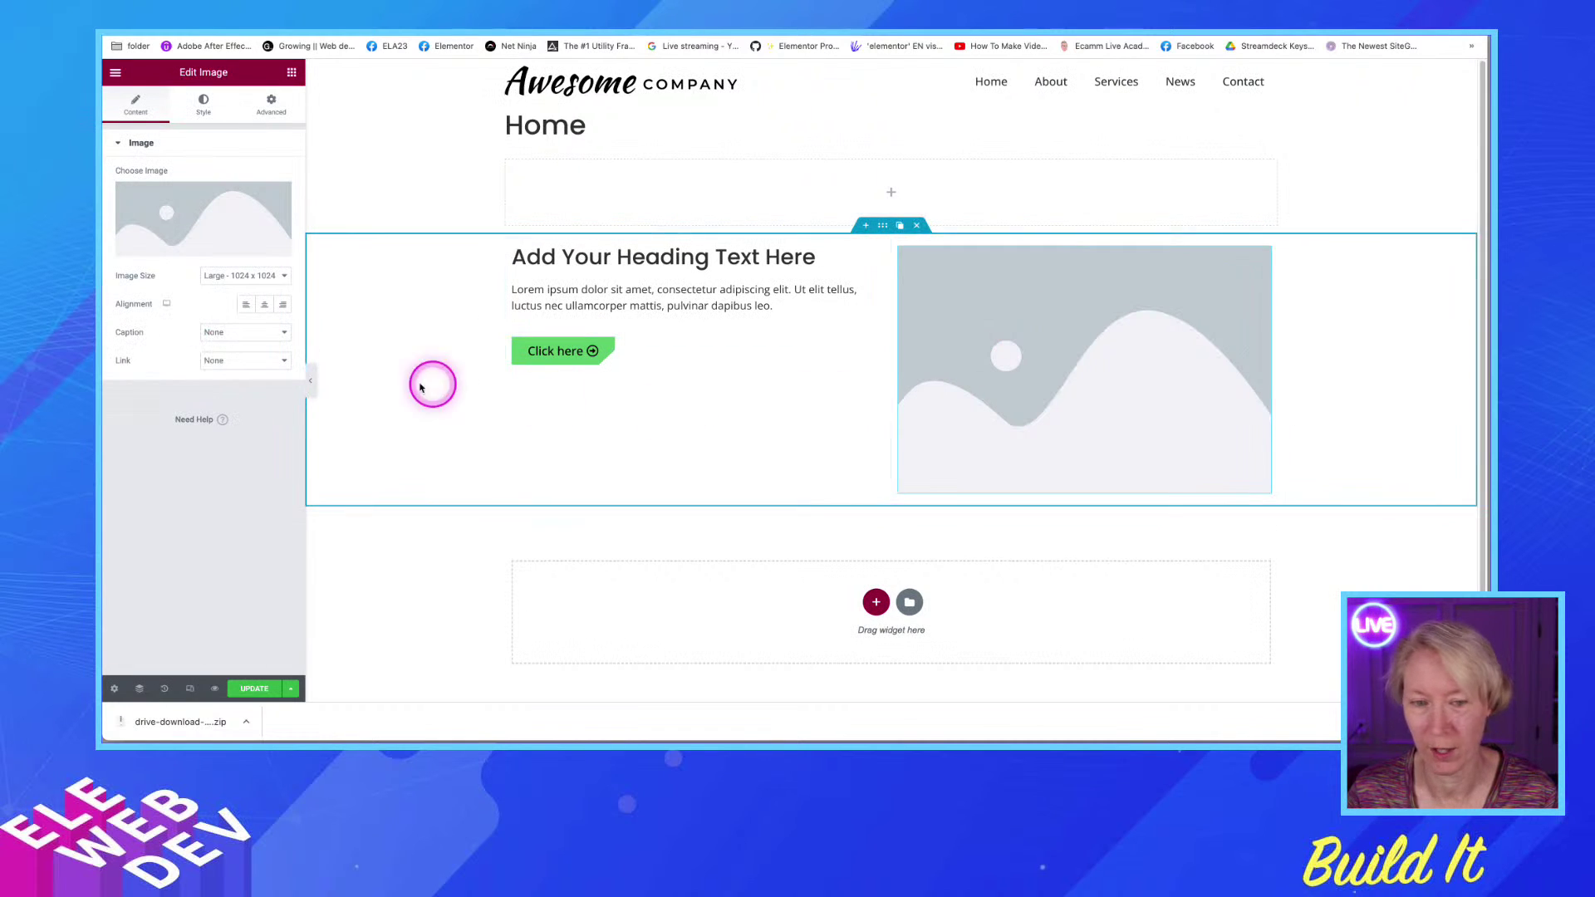
Insert the 640 by 960 pixel portrait of the smiling man from the media library into the Image widget
click(197, 249)
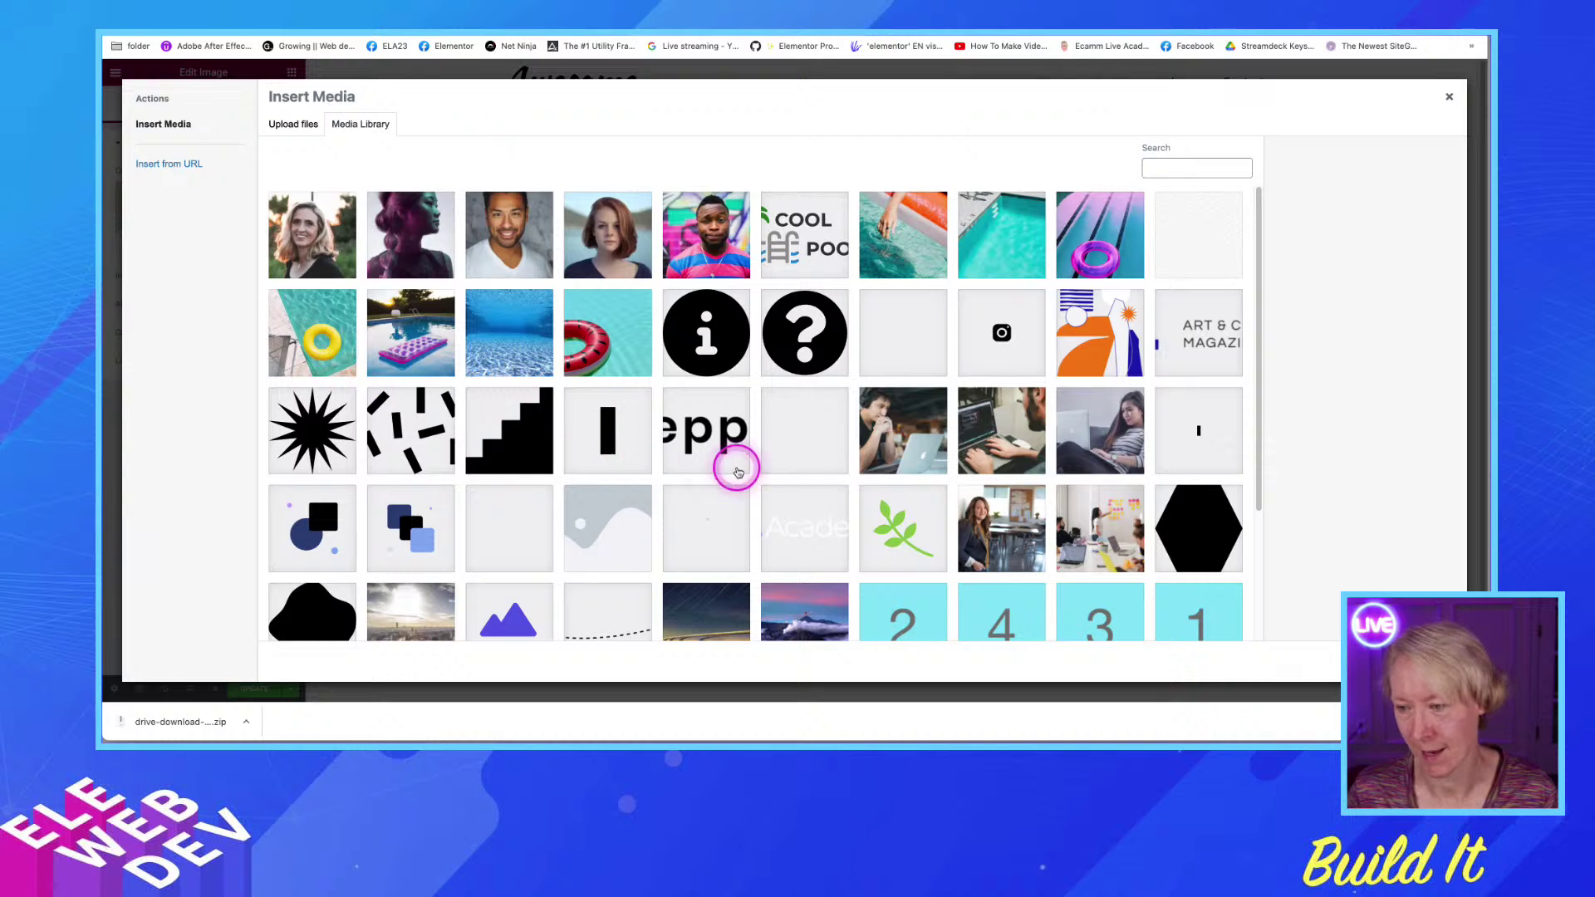
click(897, 443)
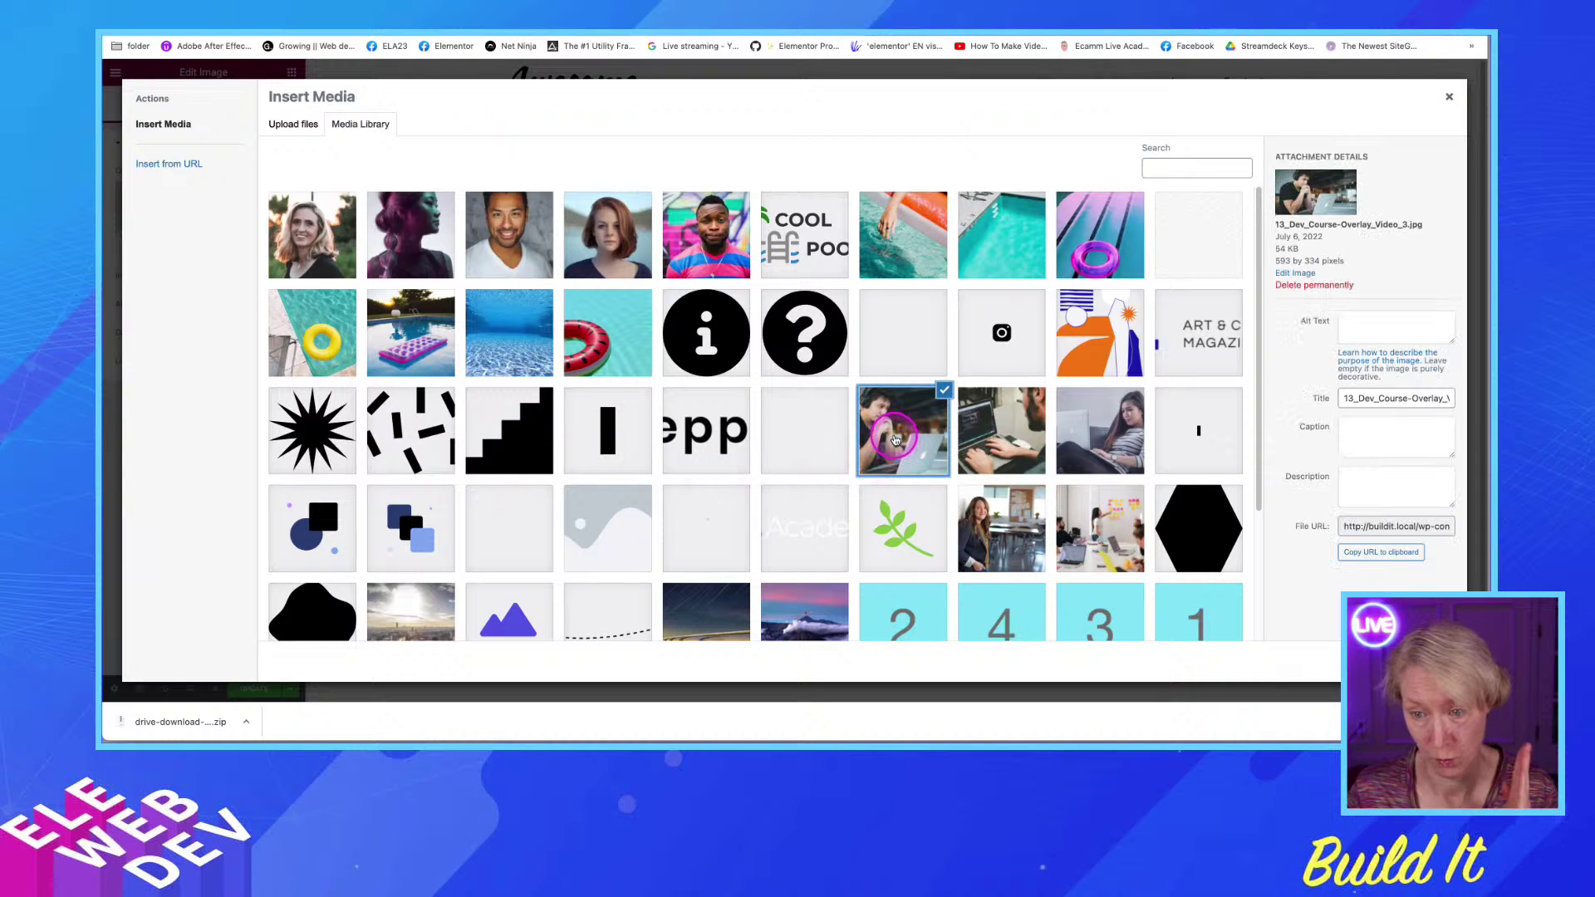
click(596, 233)
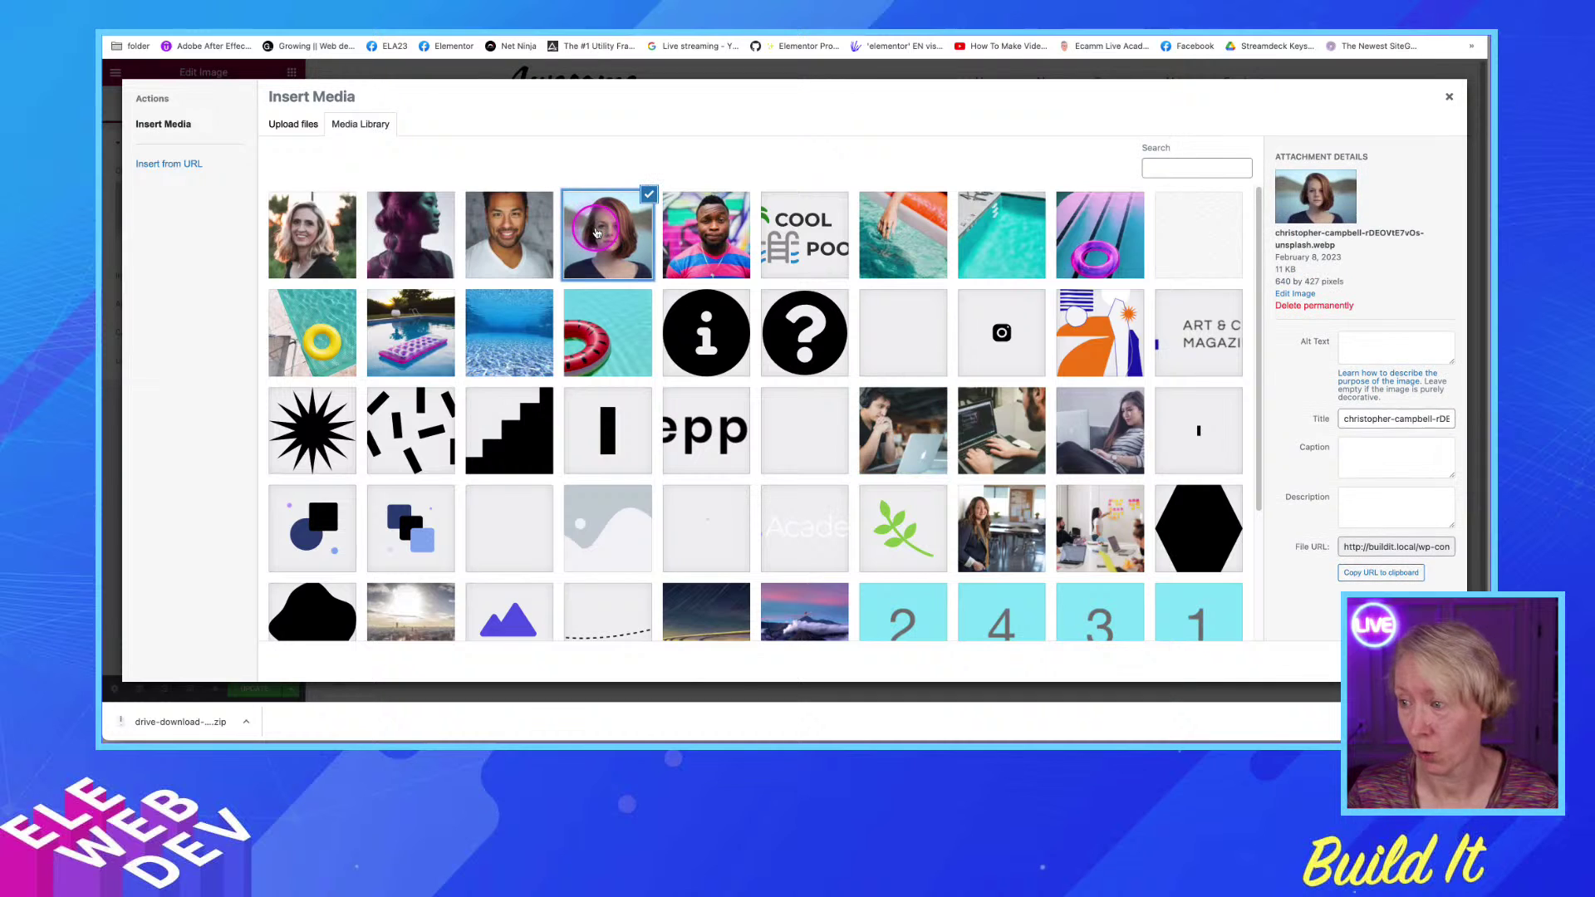
click(483, 229)
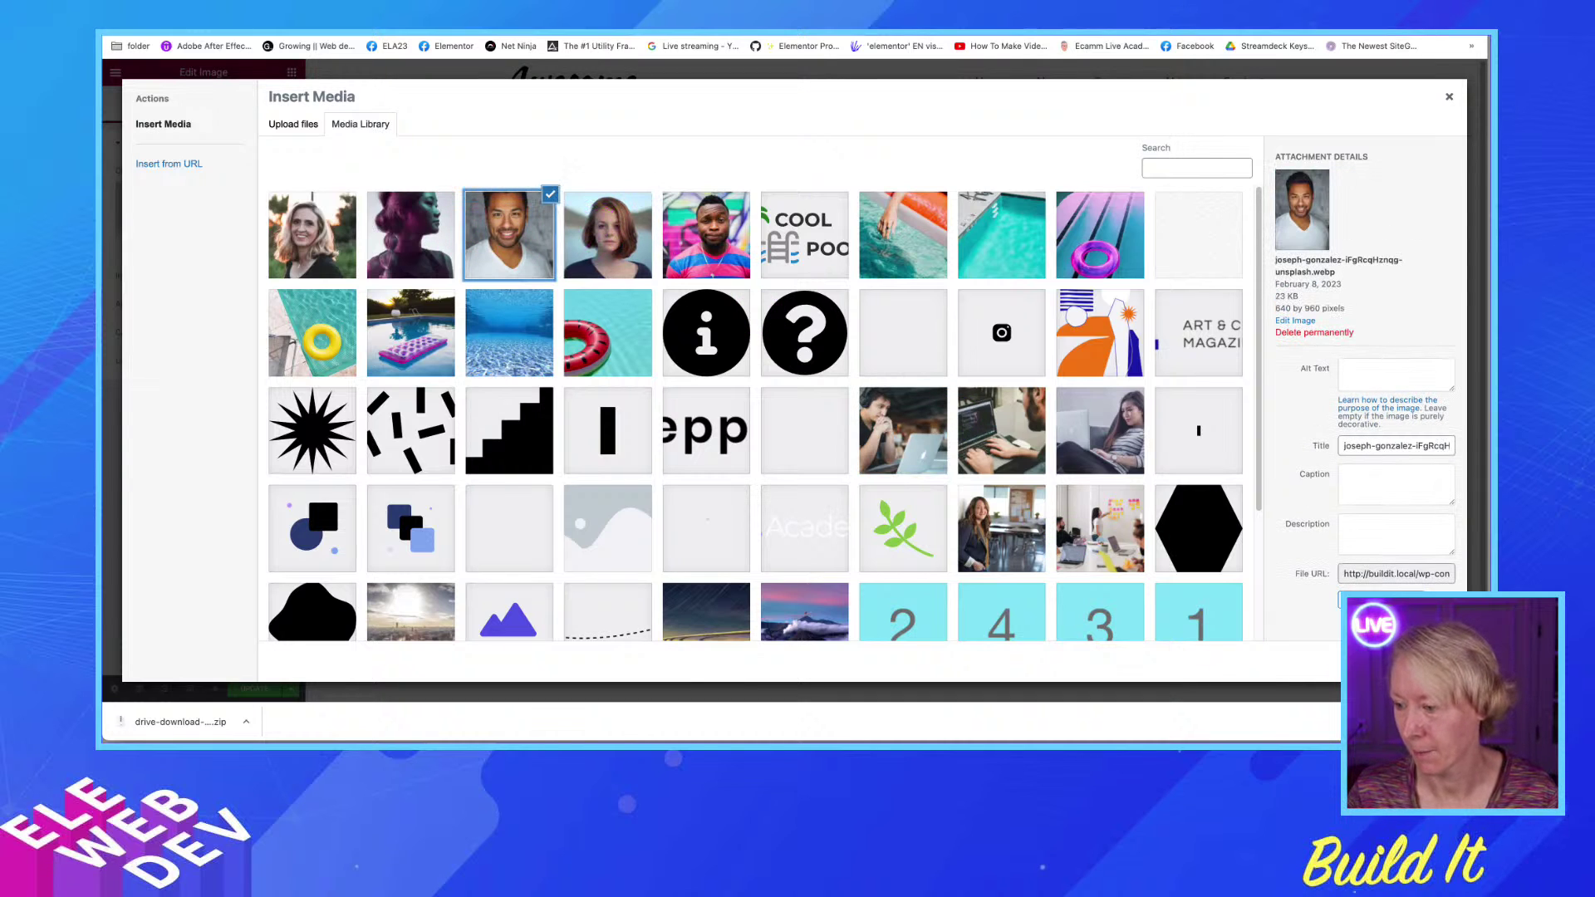
click(1424, 661)
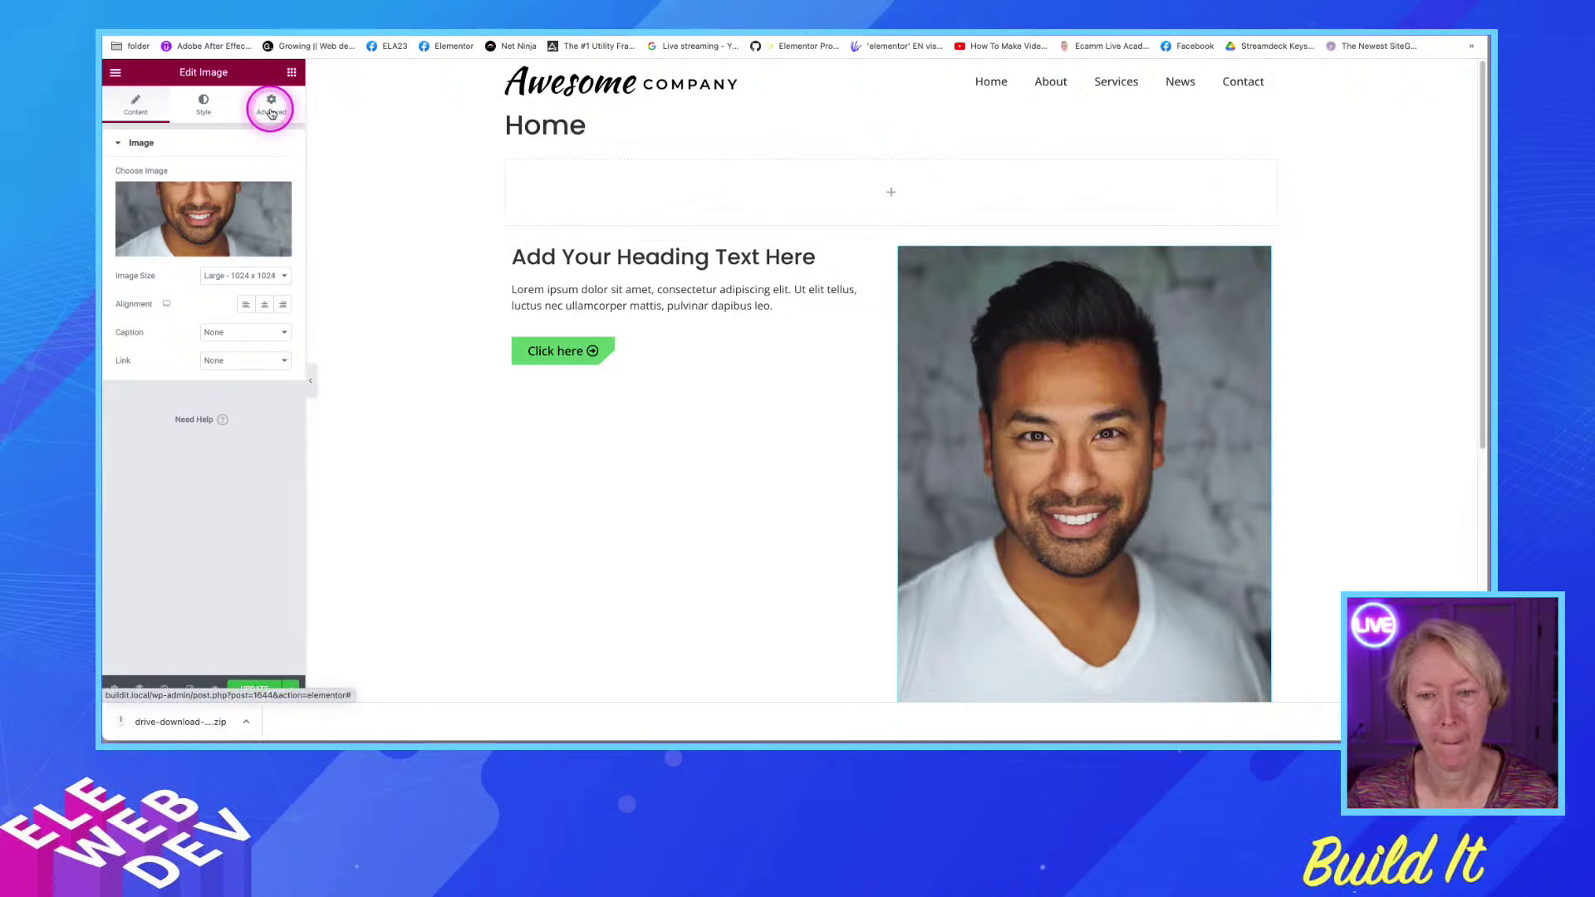
Add a Spacer widget above the portrait in the right column and set its space to 600 px
click(290, 74)
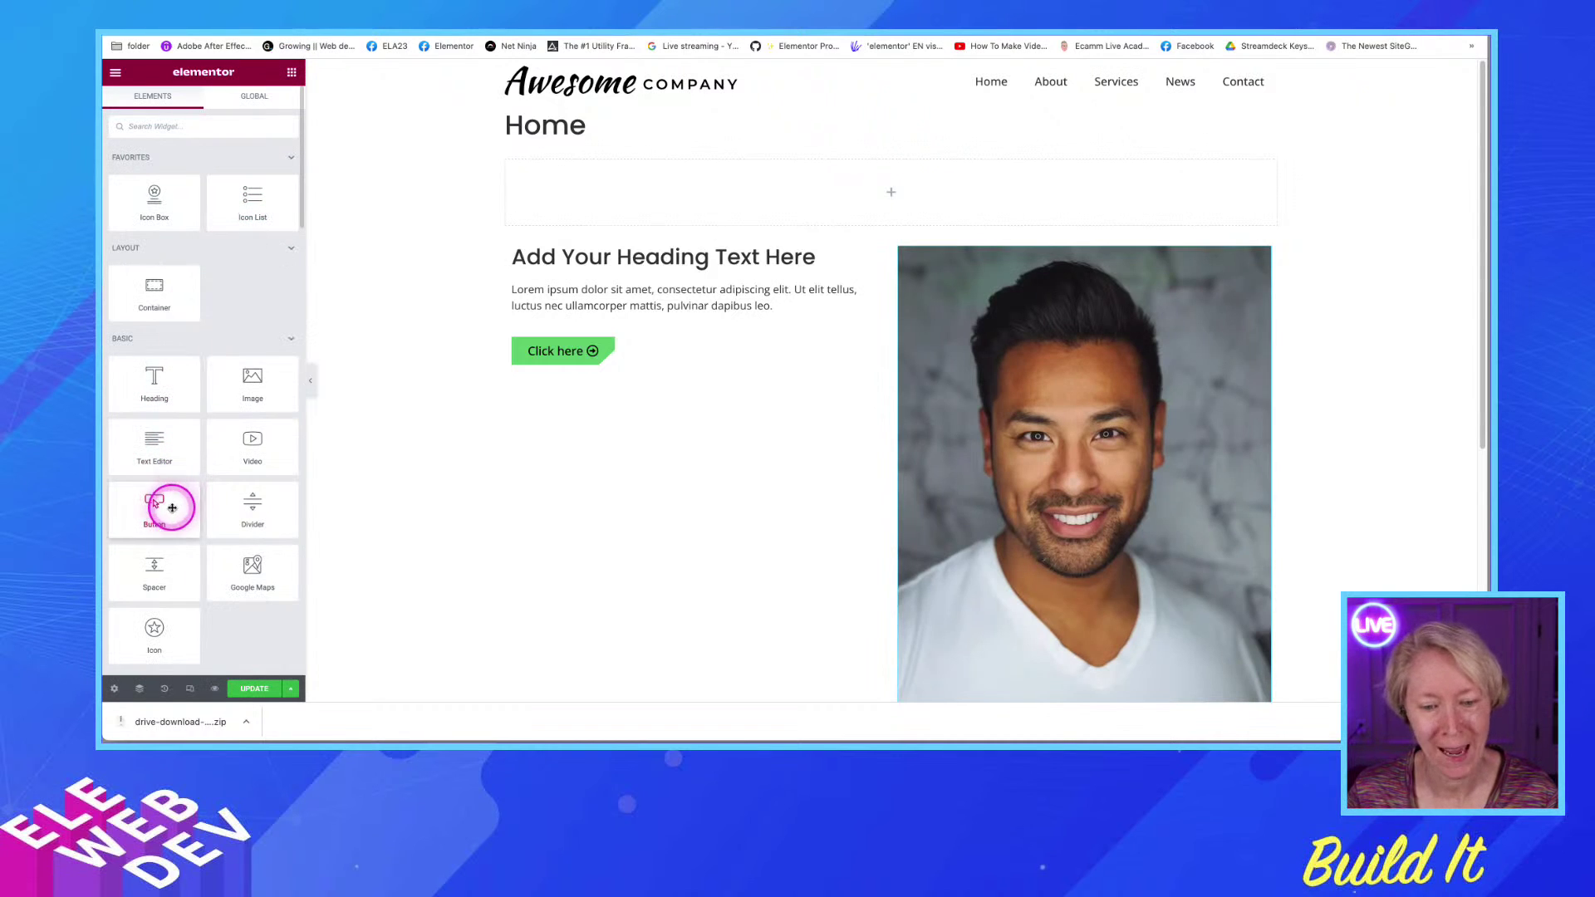
drag(151, 570, 947, 350)
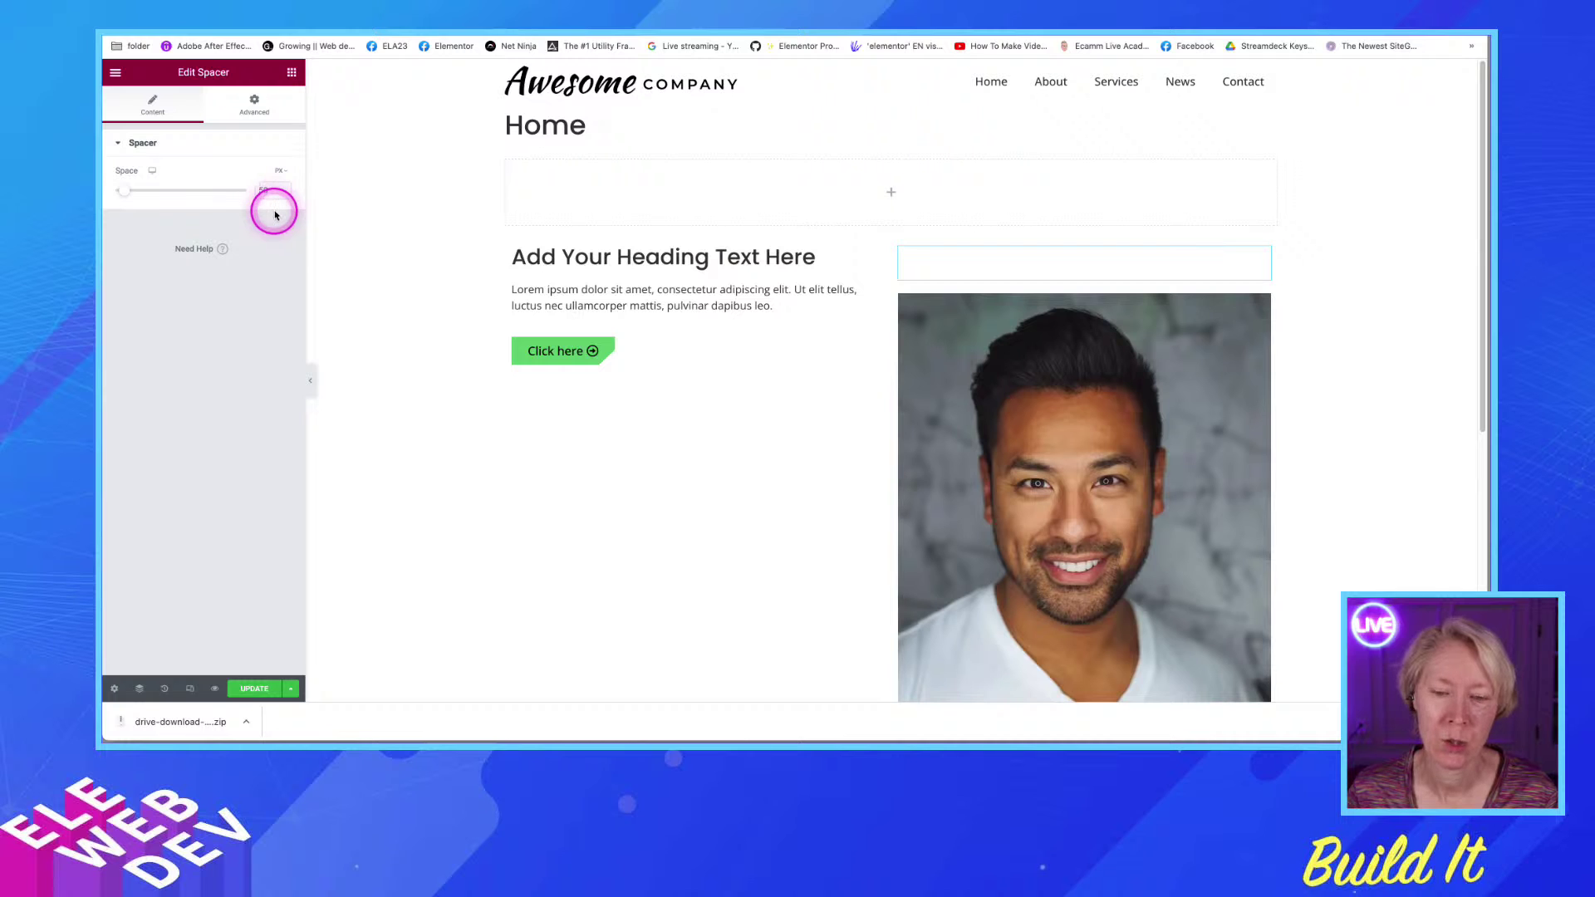
drag(125, 194, 249, 215)
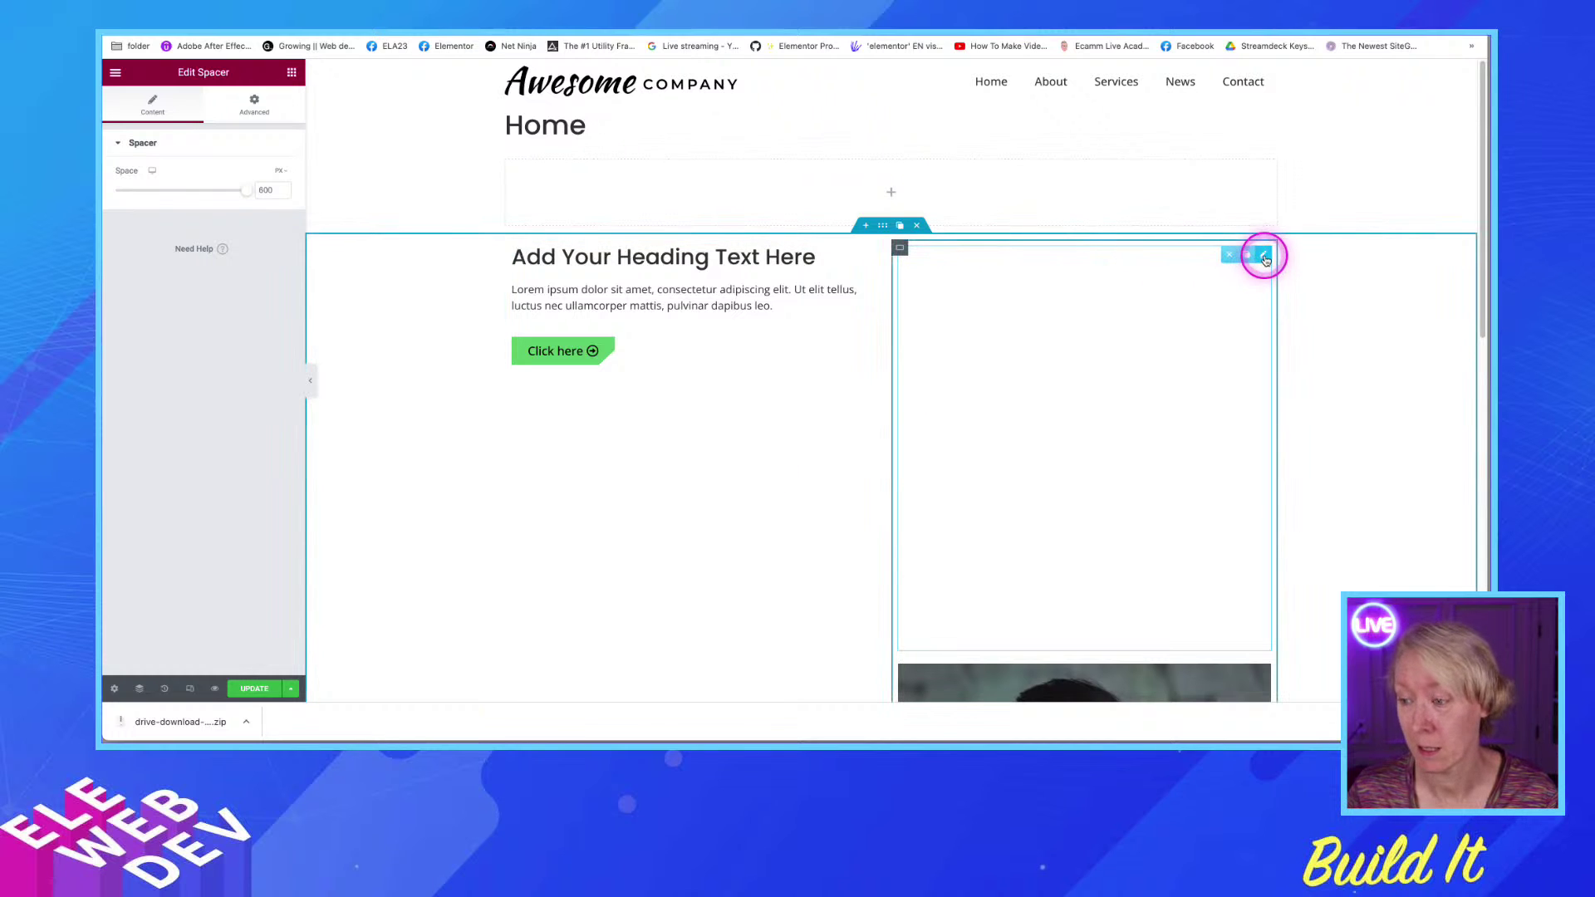
right_click(1264, 260)
click(1275, 260)
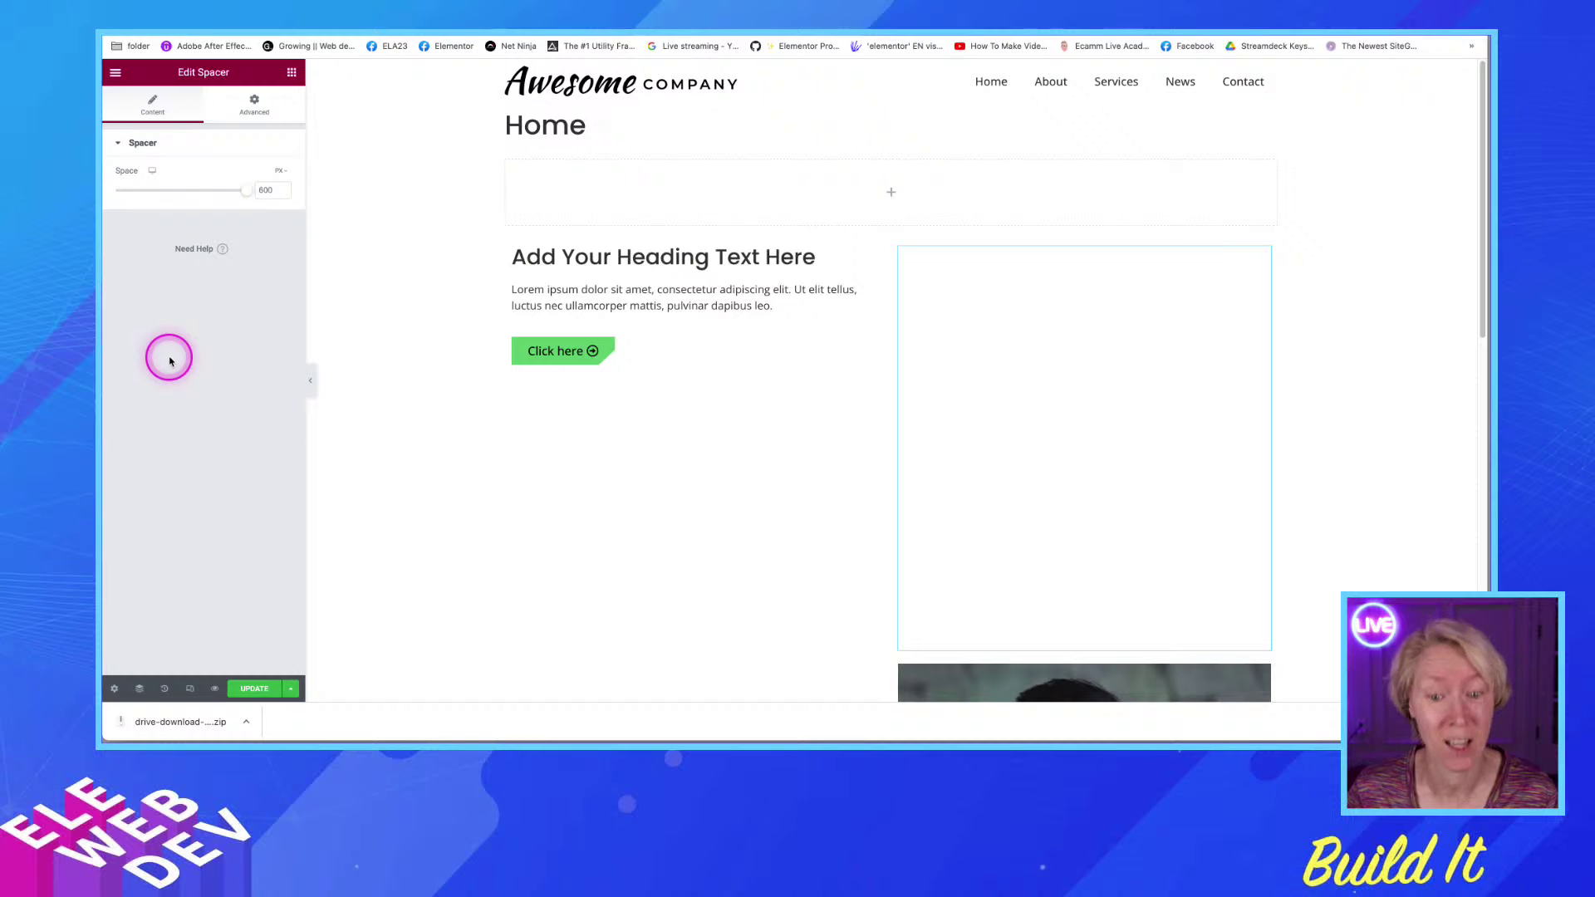
Give the spacer above the portrait a classic background in the global Accent colour
click(221, 112)
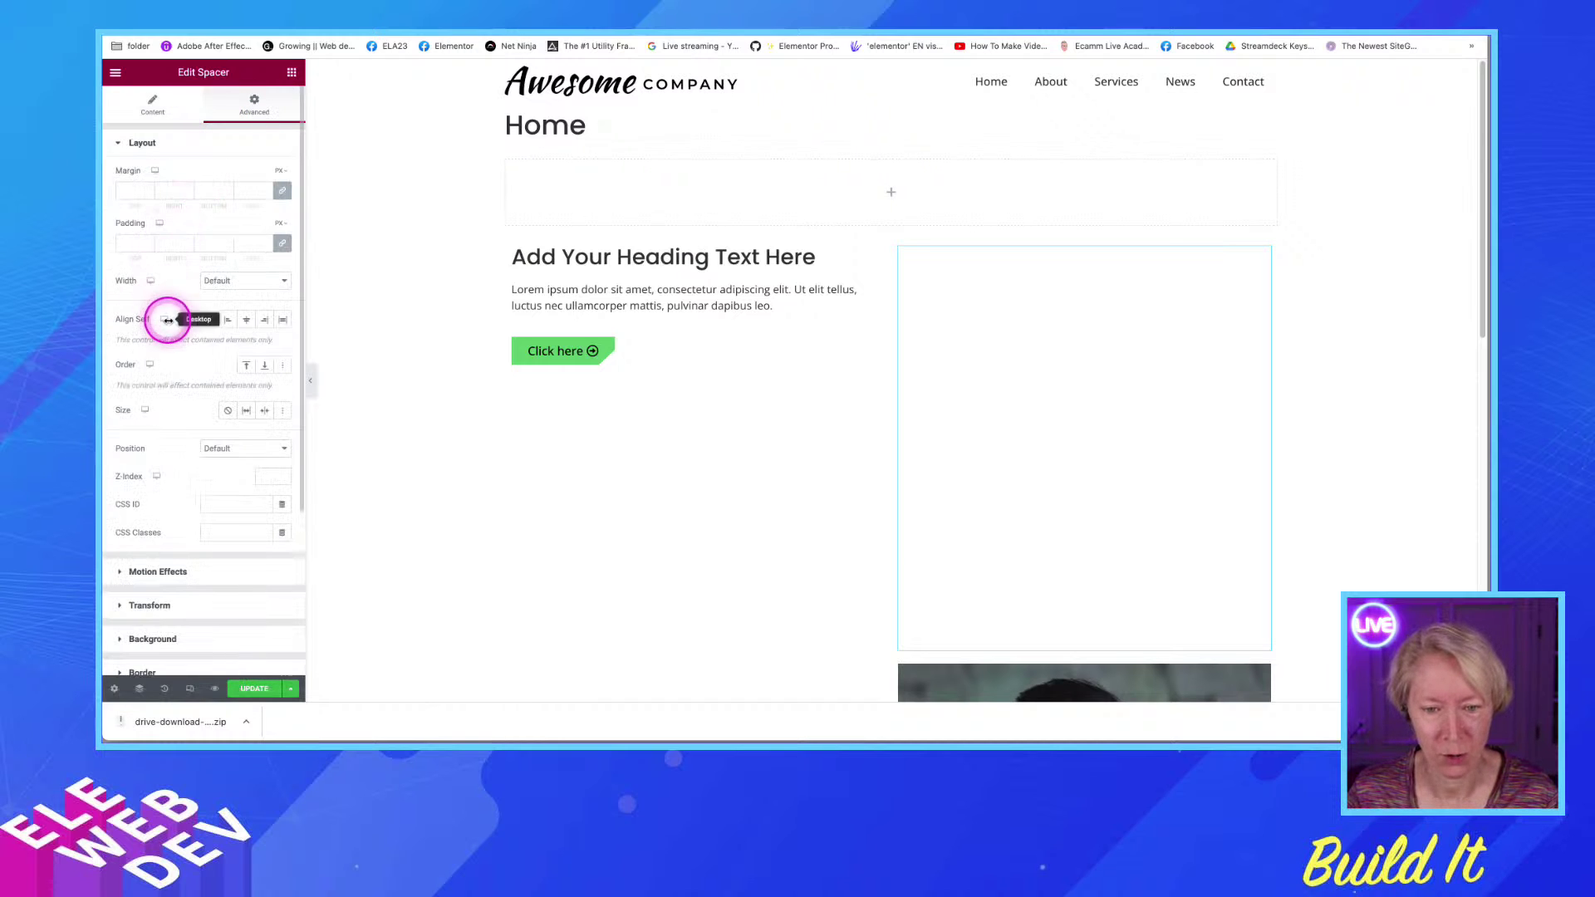
scroll(186, 542, down, 3)
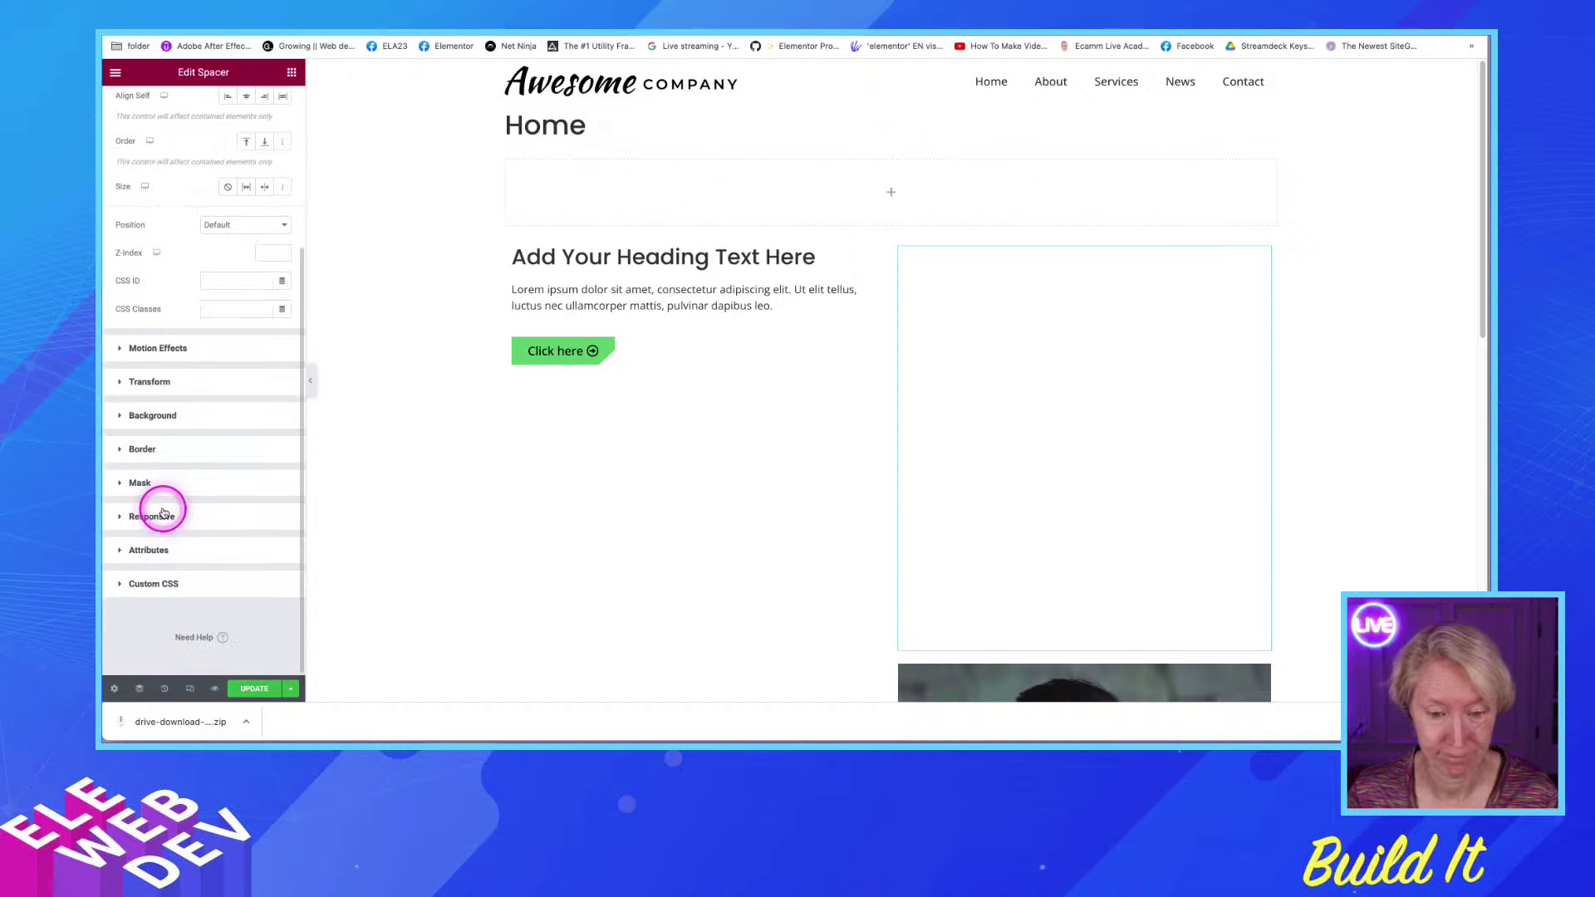
click(146, 416)
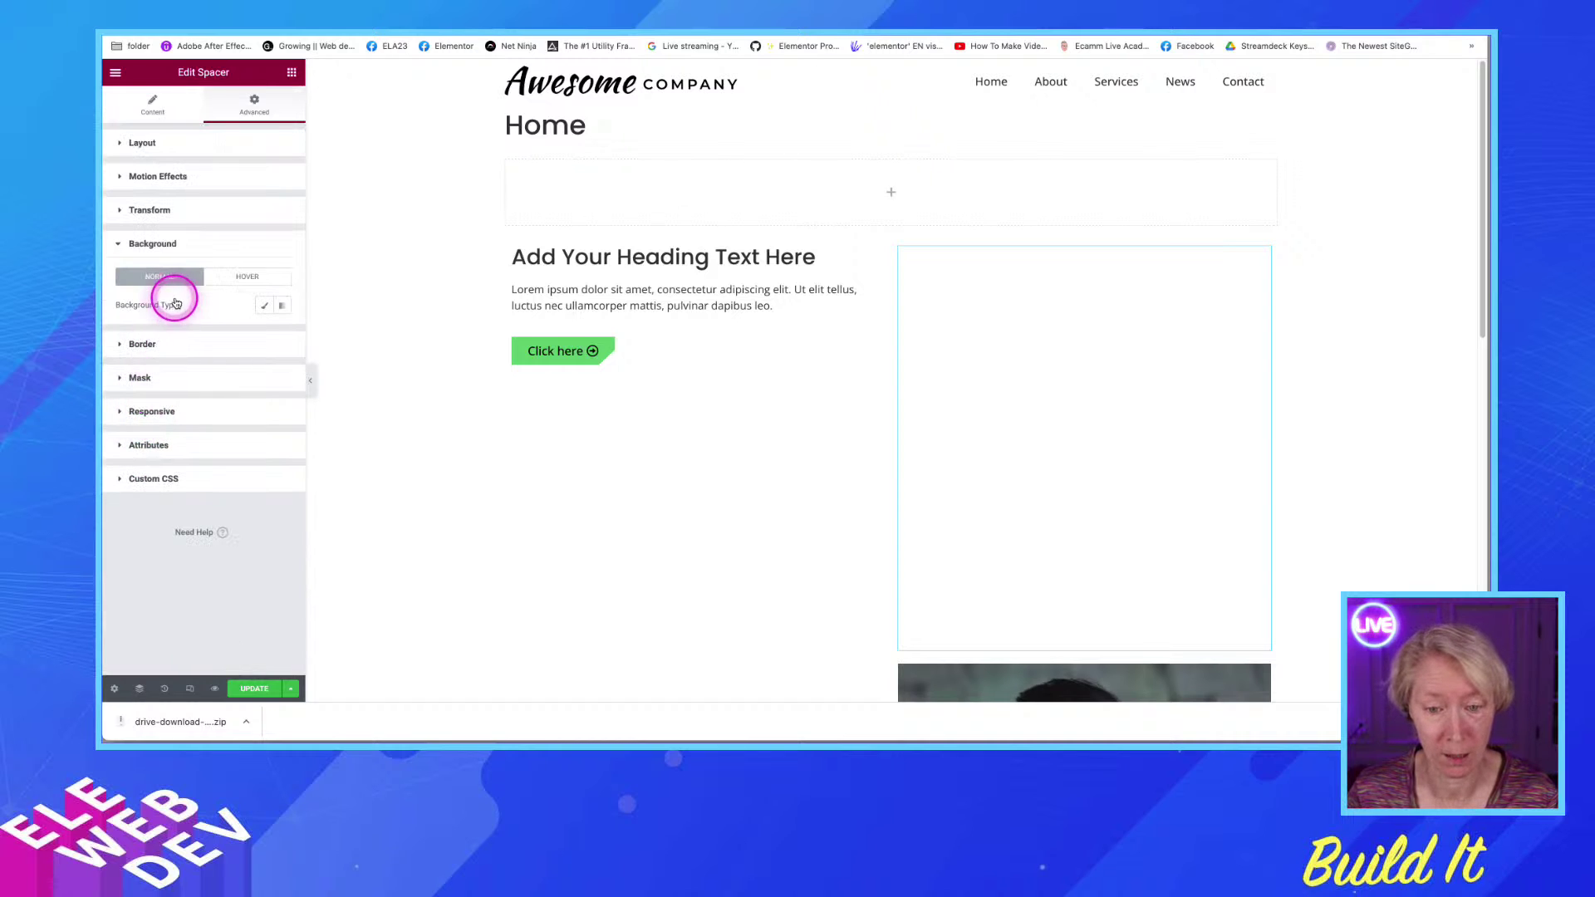
click(264, 305)
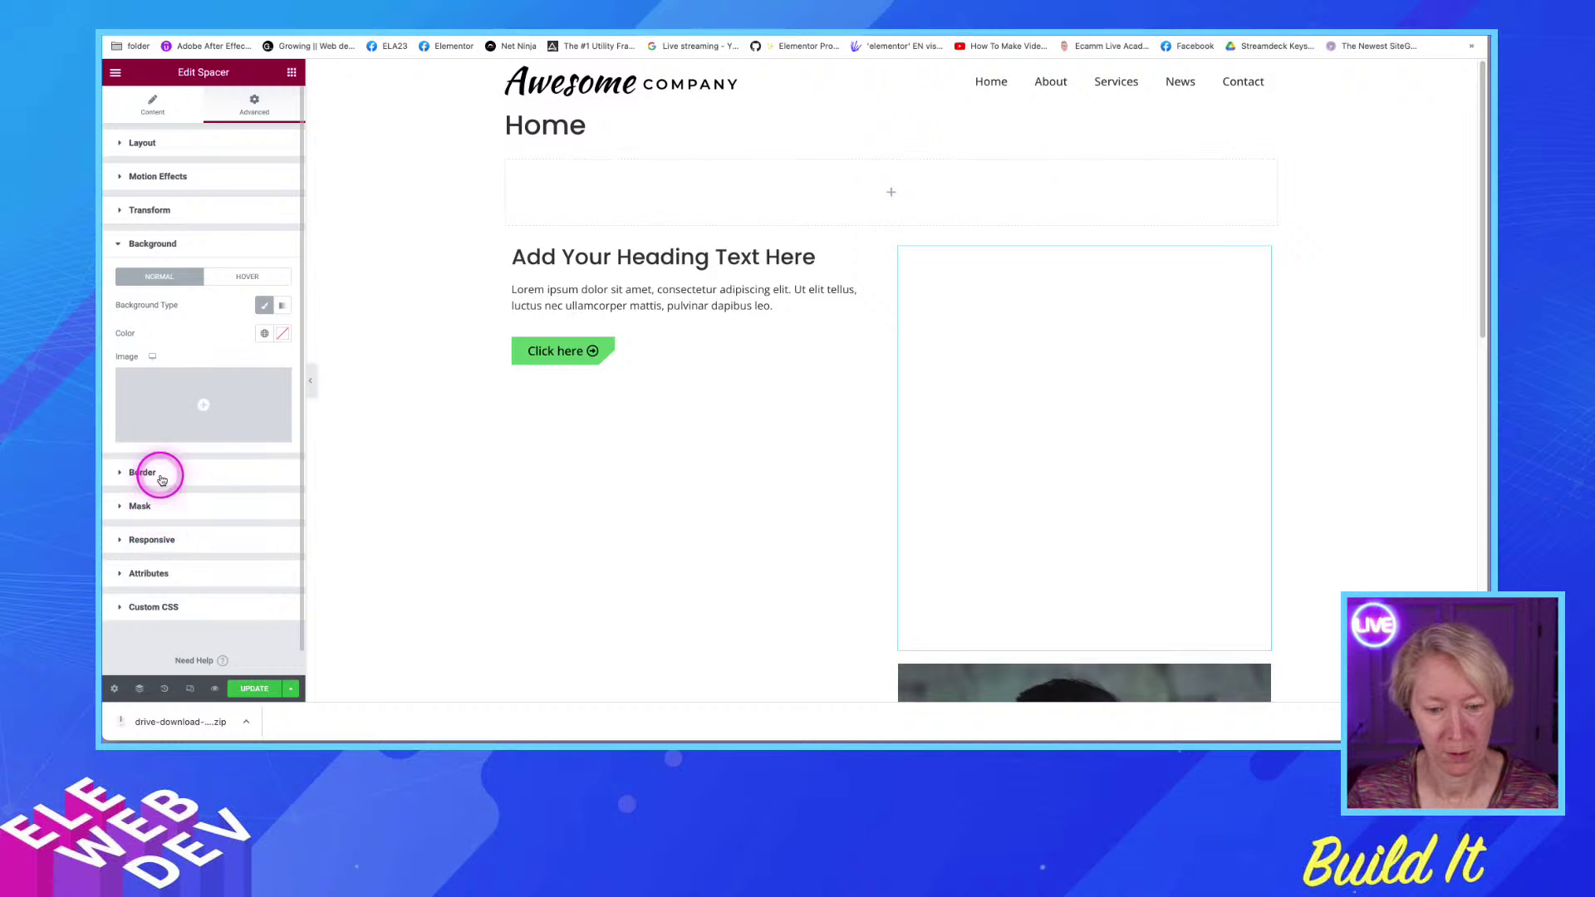
click(265, 336)
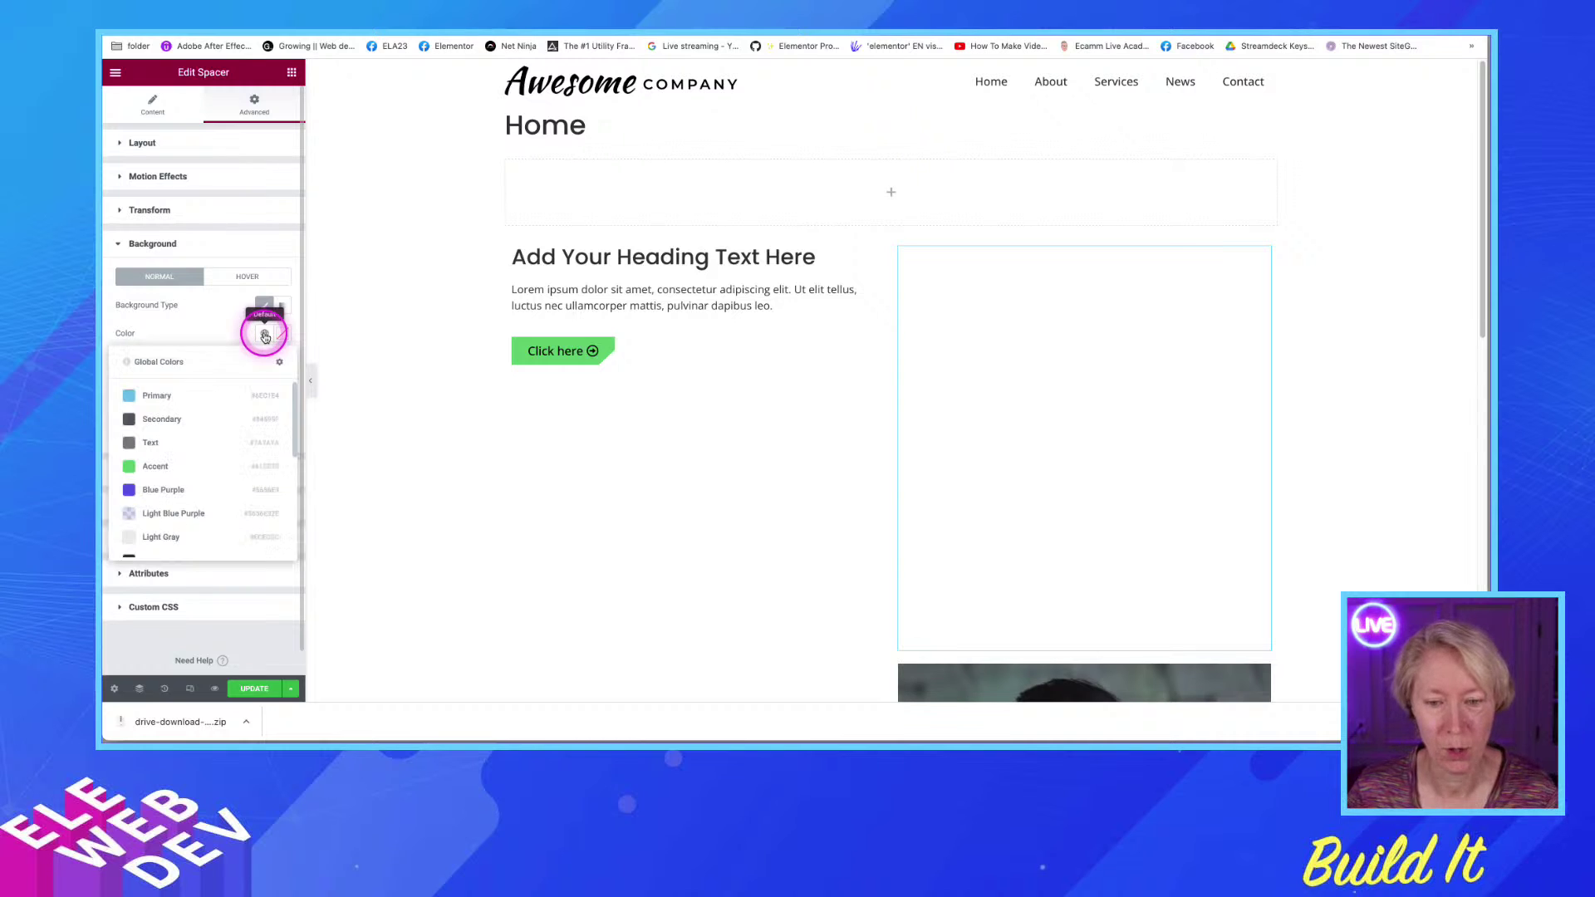
click(158, 467)
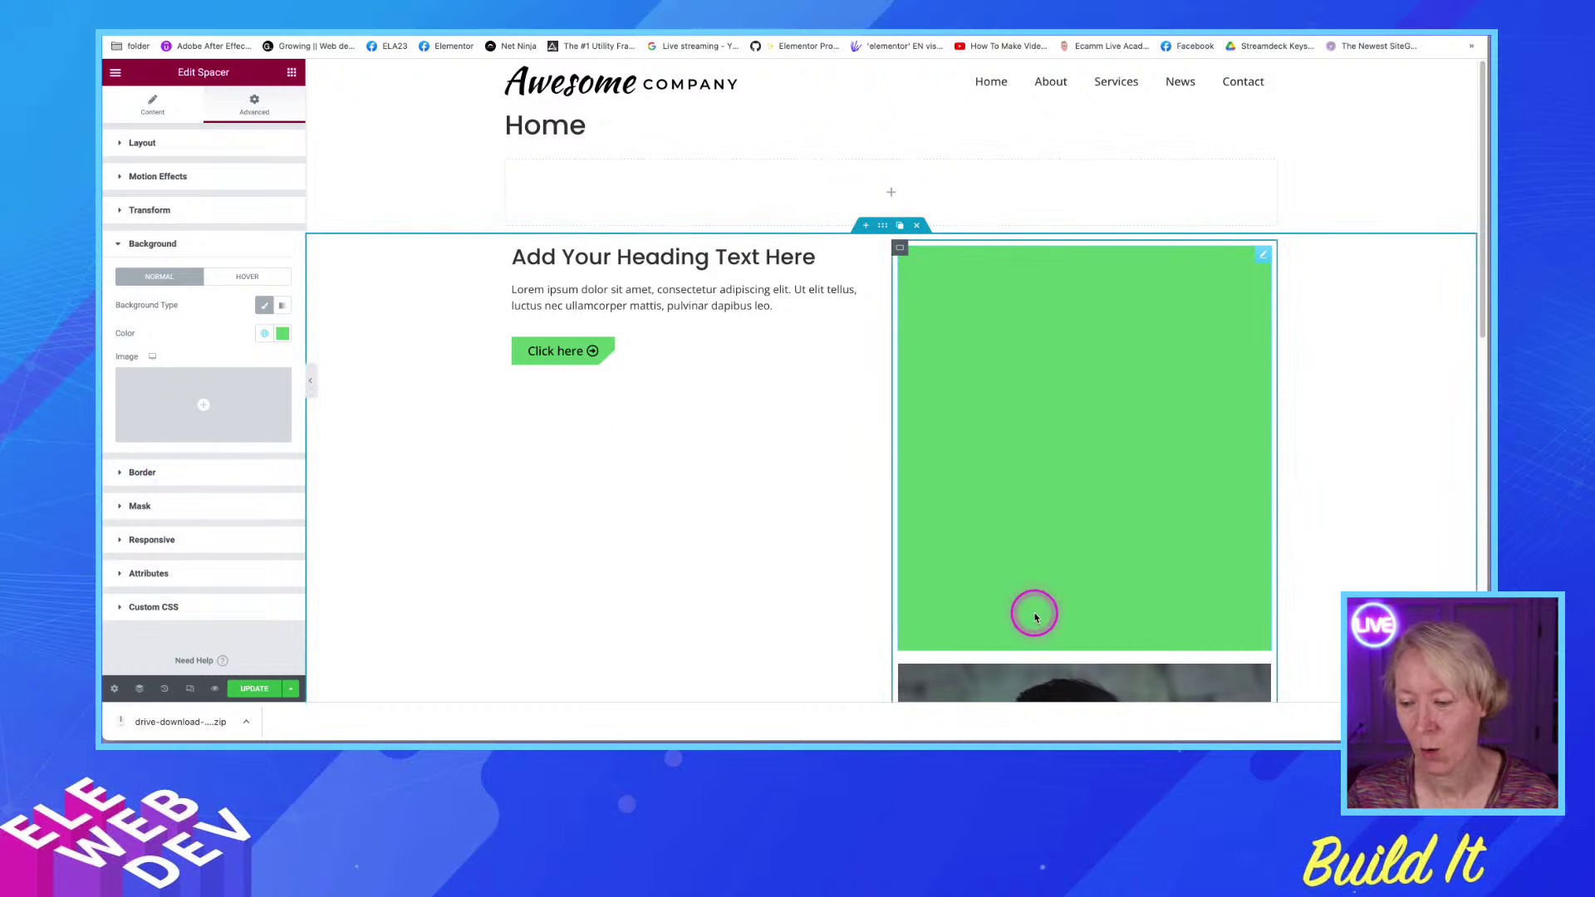
Change the green spacer's layout position to Absolute
right_click(1263, 258)
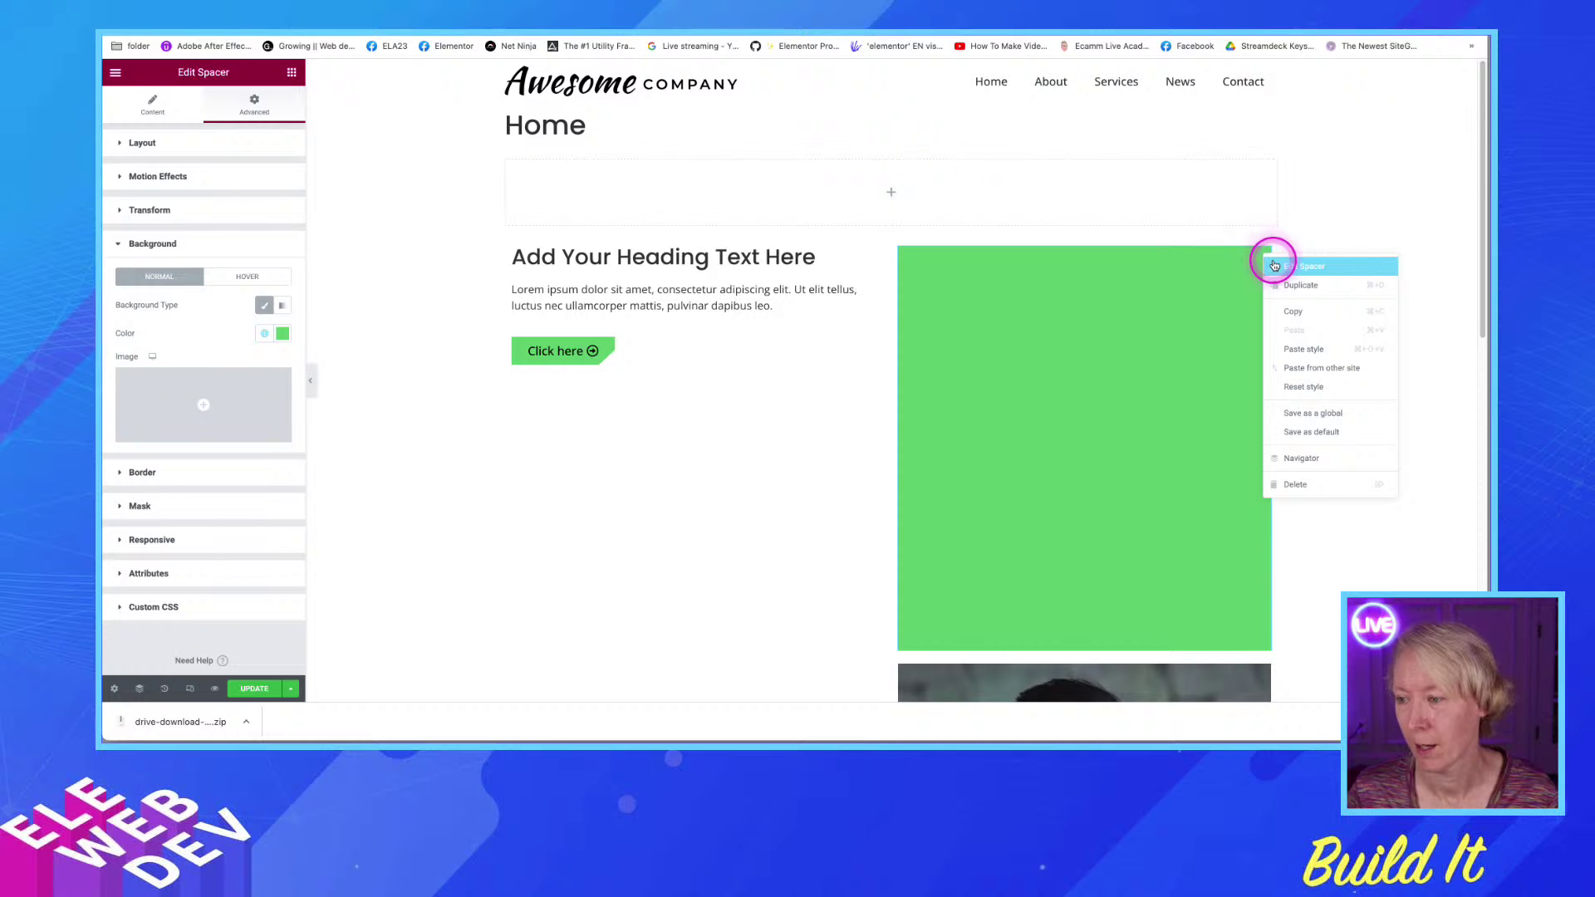
click(1268, 265)
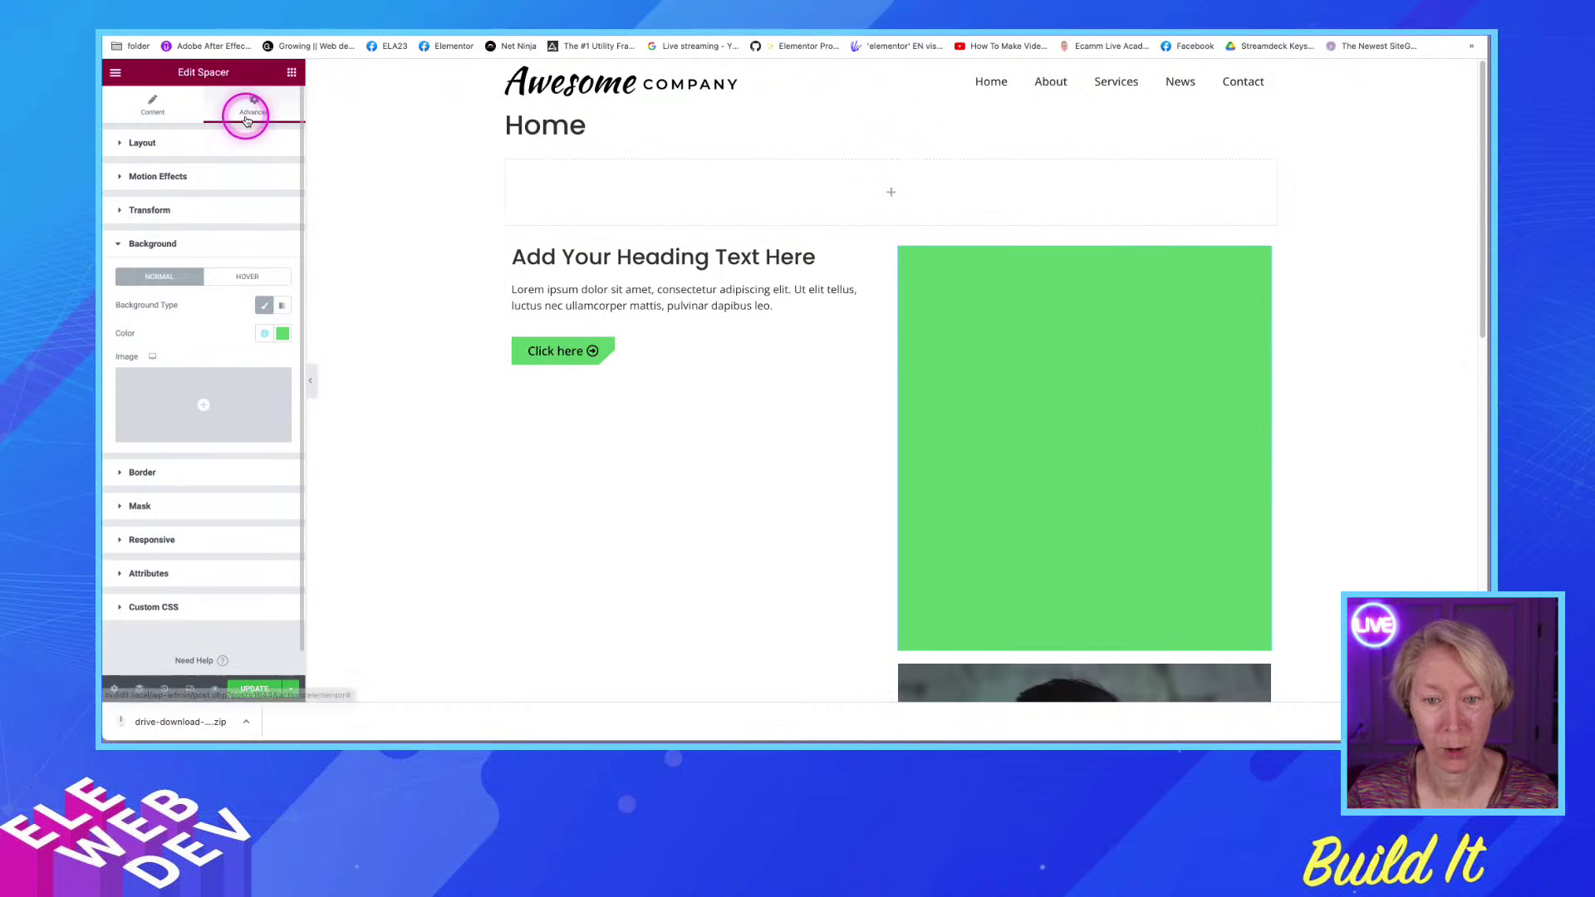
click(172, 149)
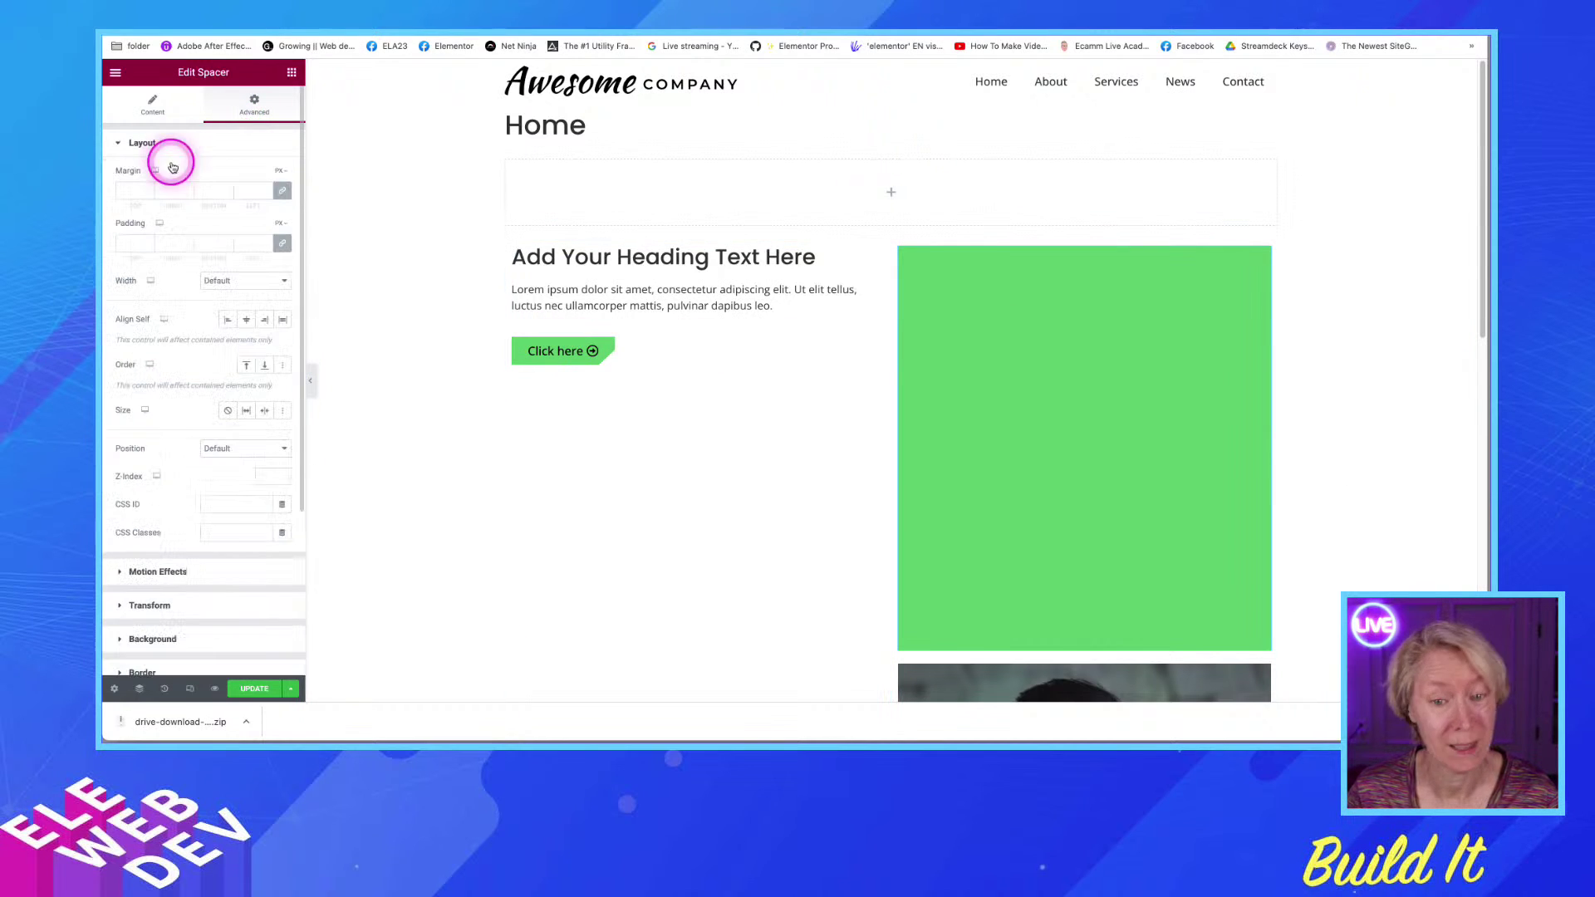
click(224, 449)
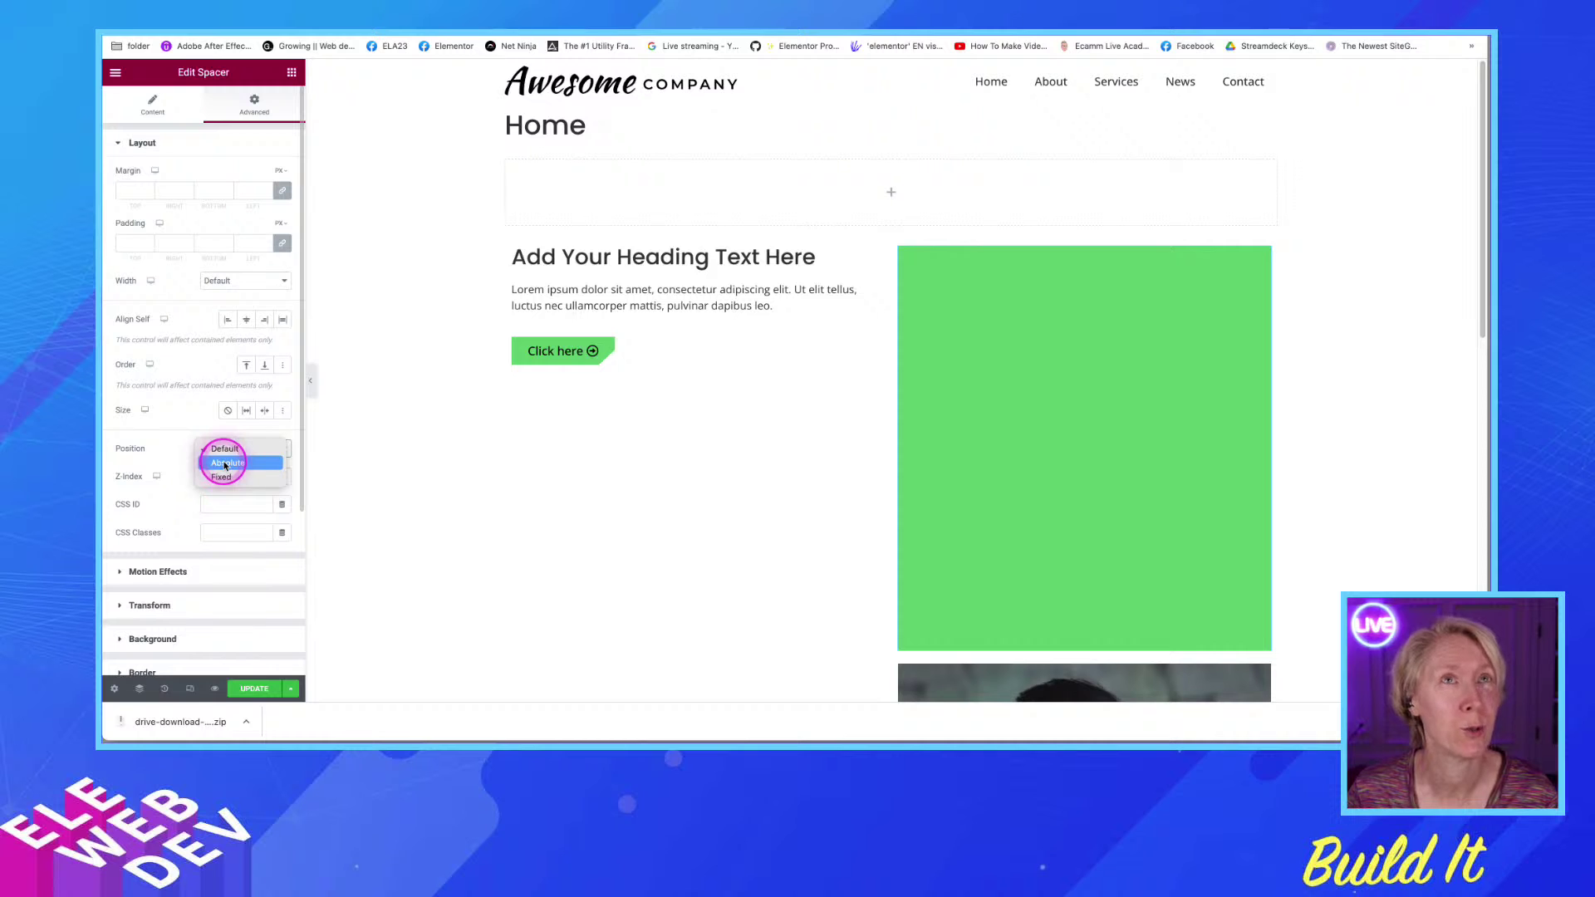
click(224, 463)
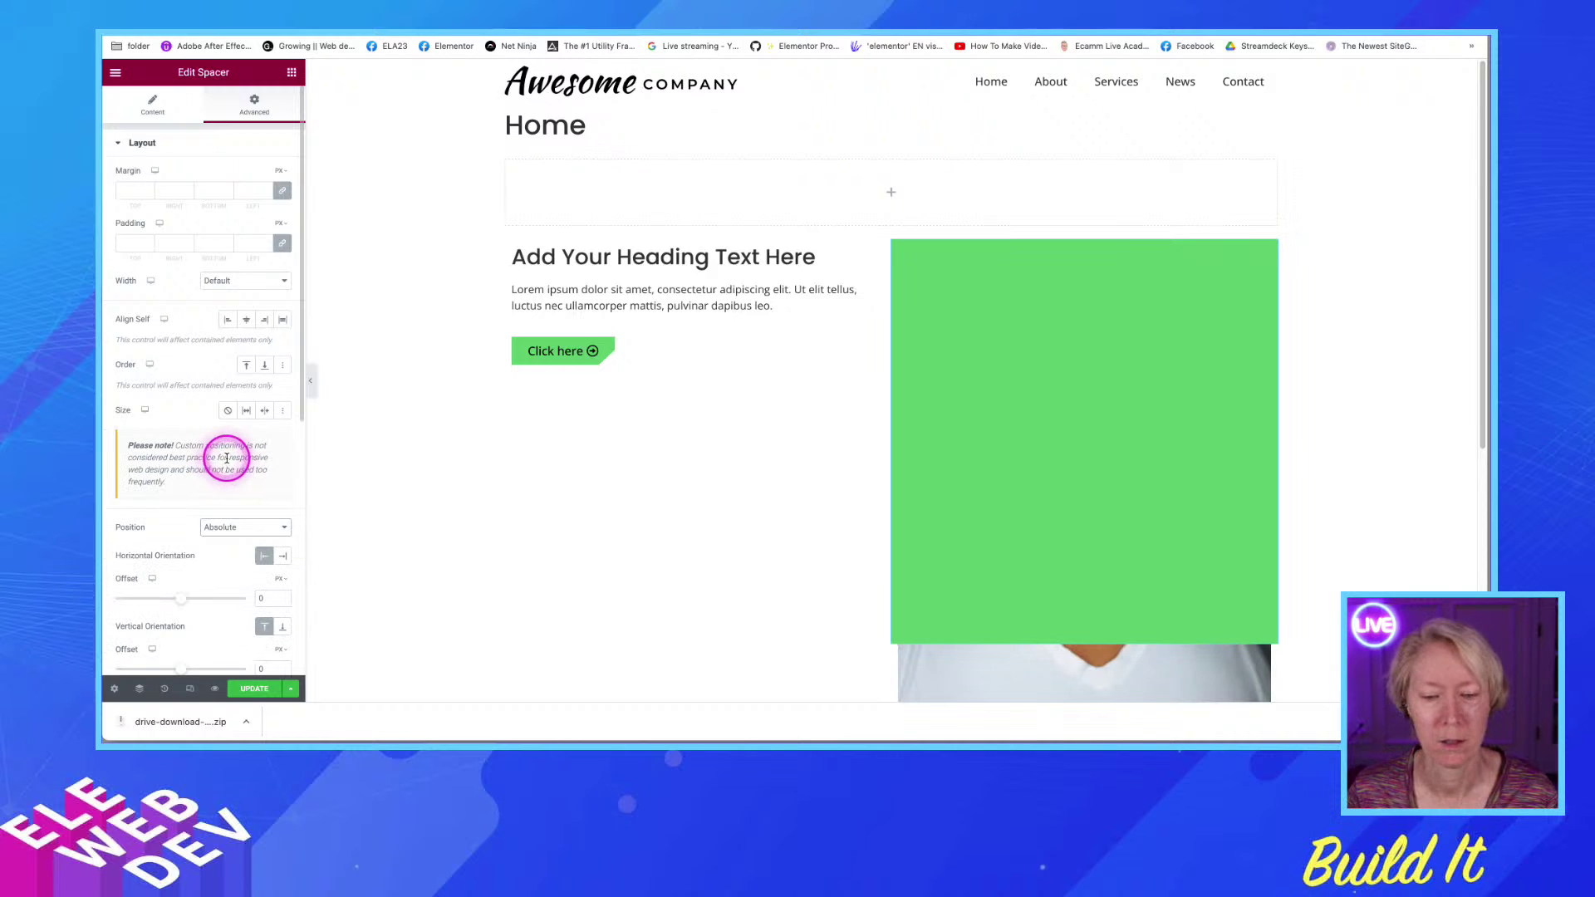
Set the portrait image's Z-Index to 10 so it sits in front of the green spacer
click(1016, 673)
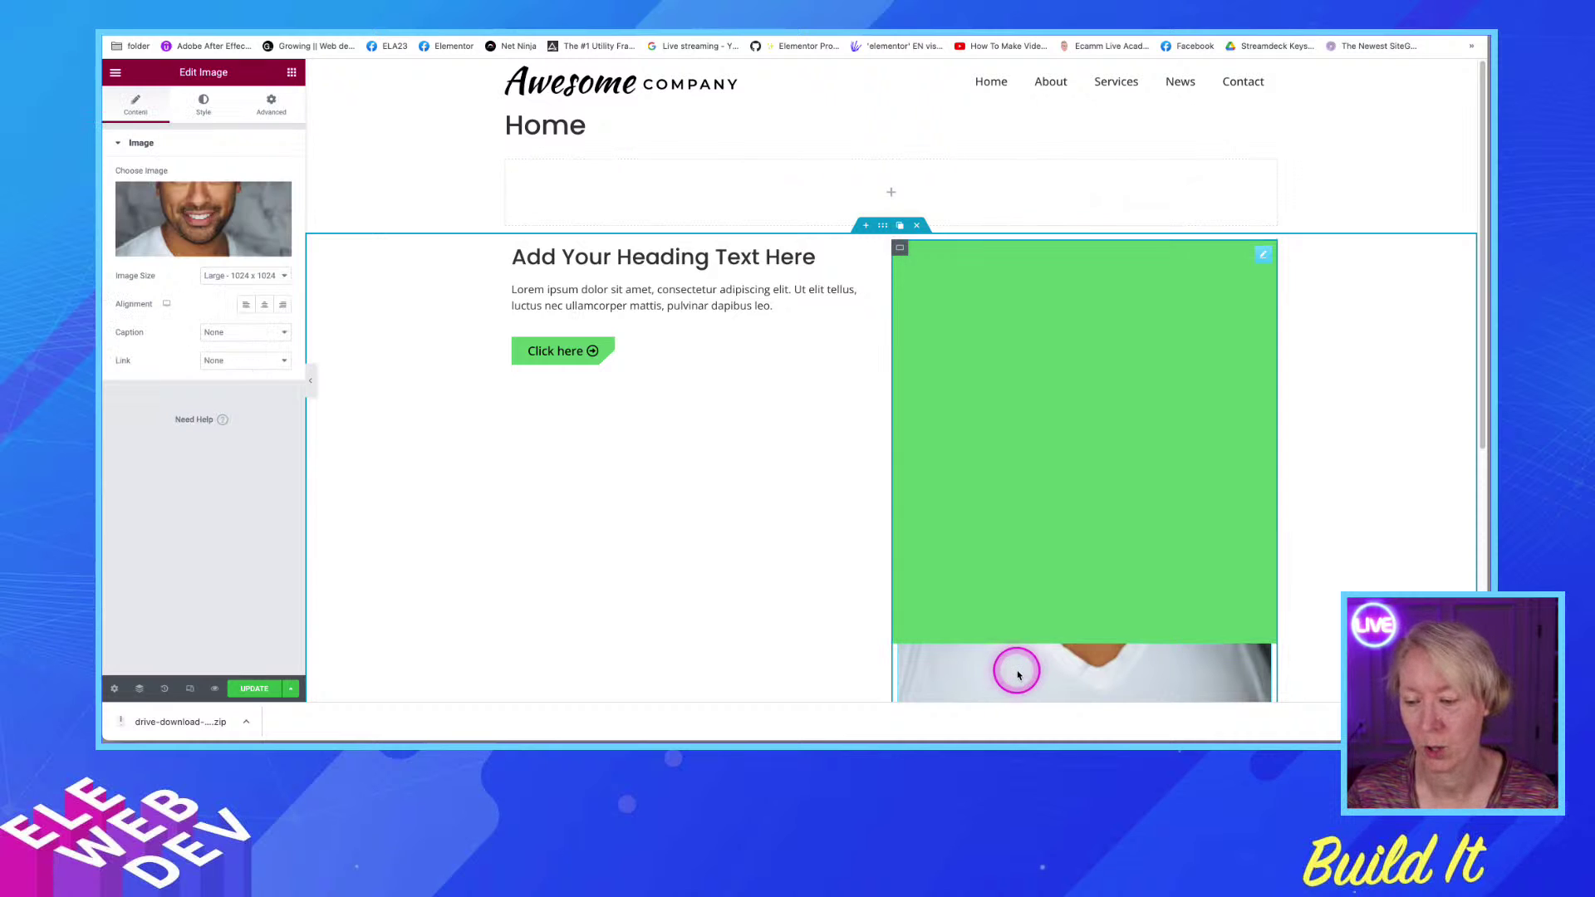
click(273, 104)
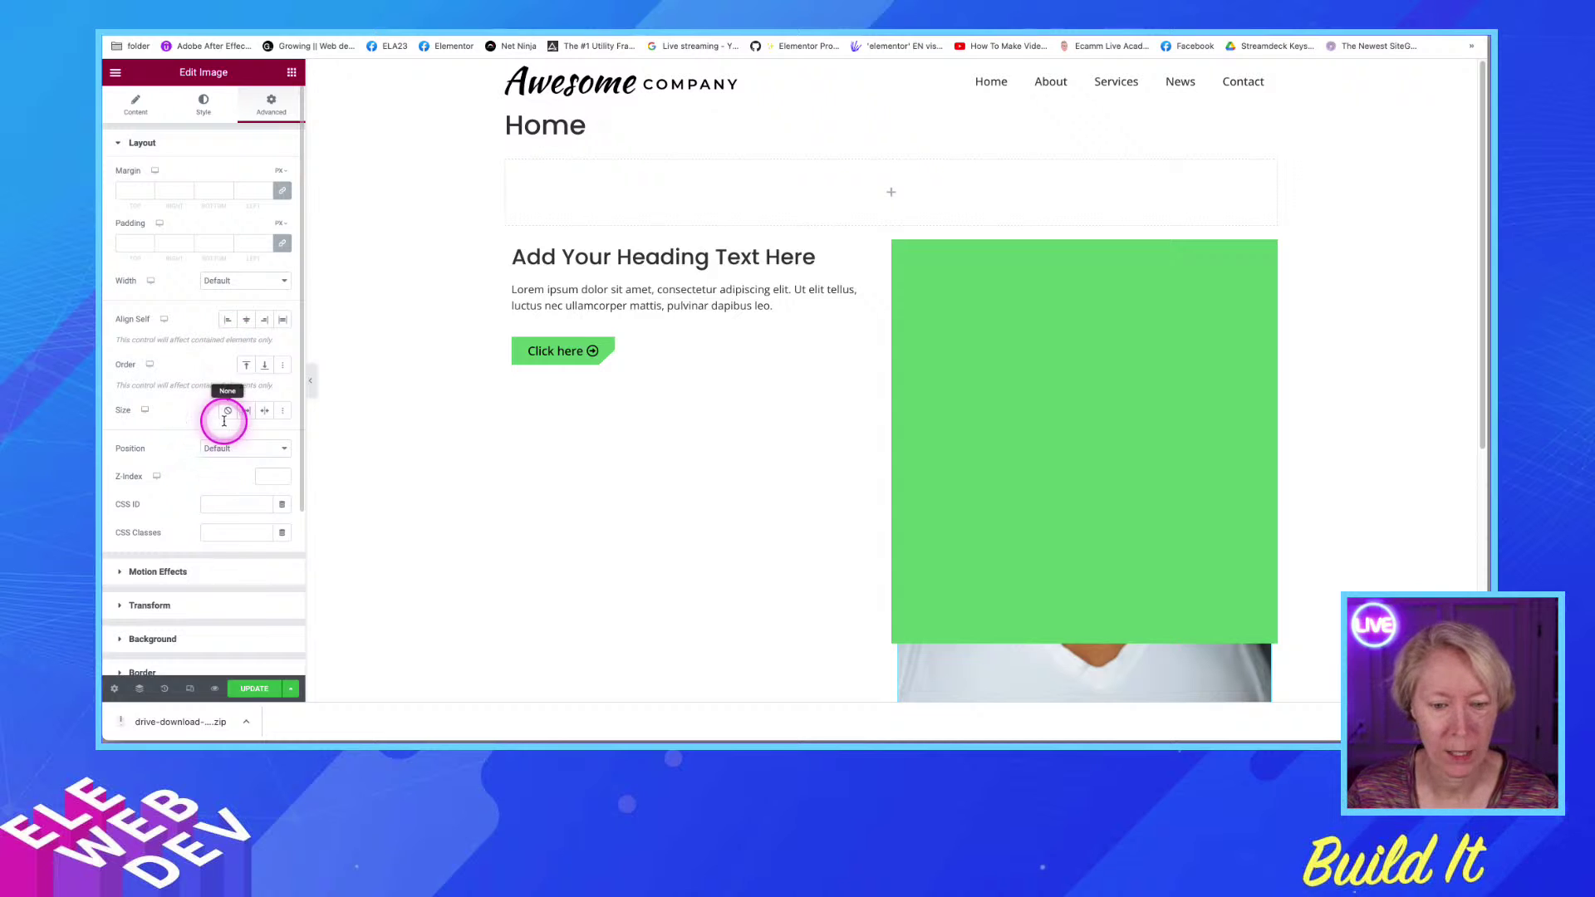
click(263, 476)
text(10)
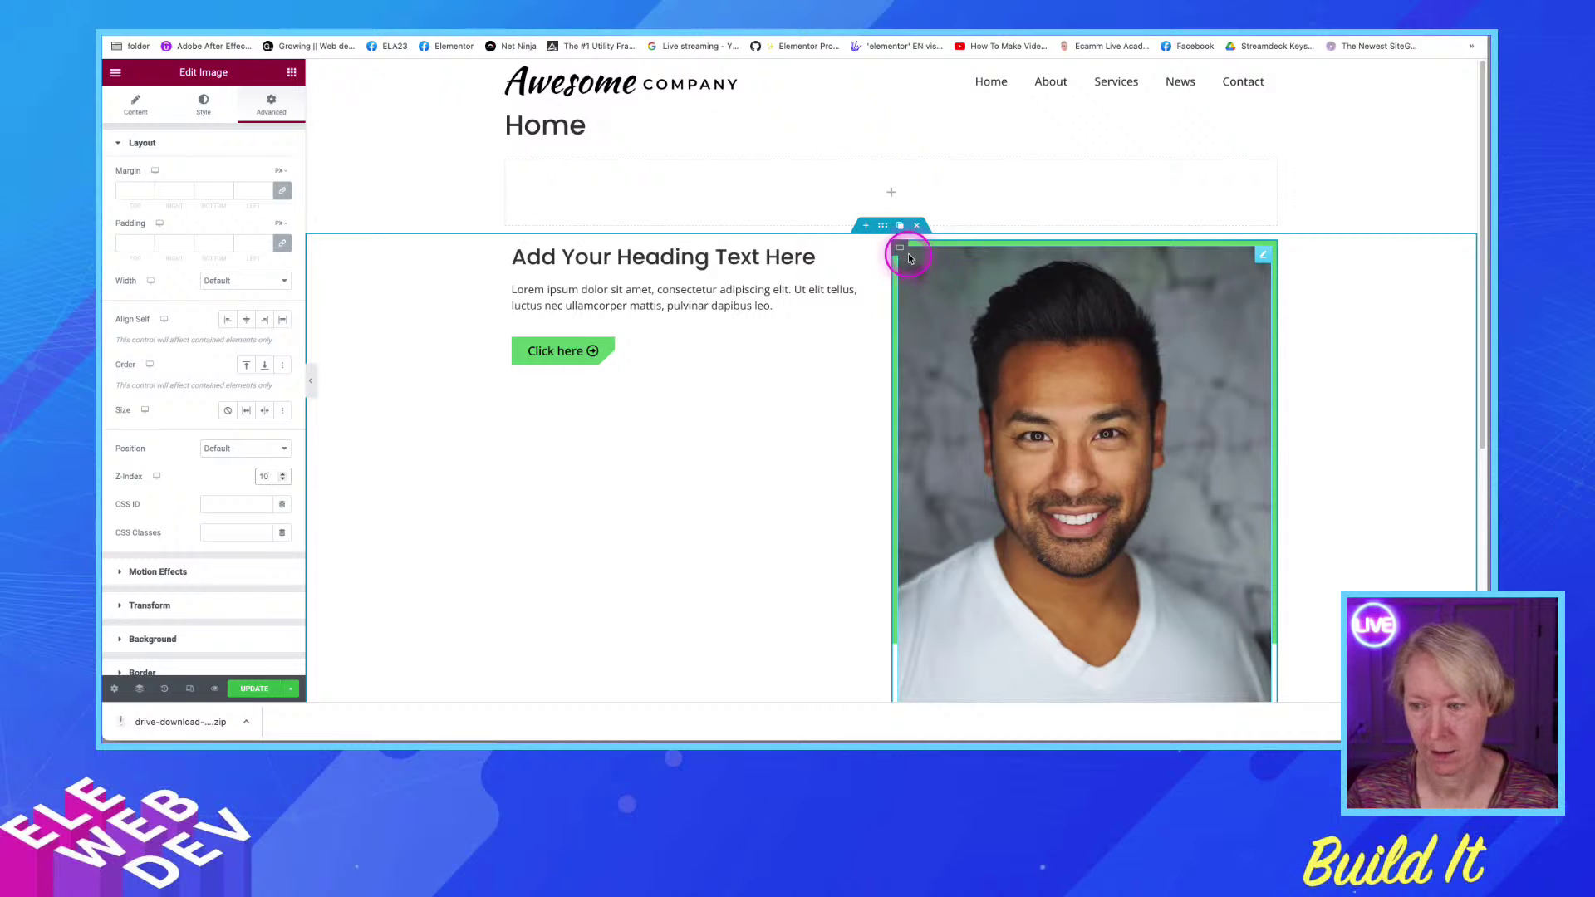
Set the padding of the right column's container to 0 px on all sides
right_click(900, 251)
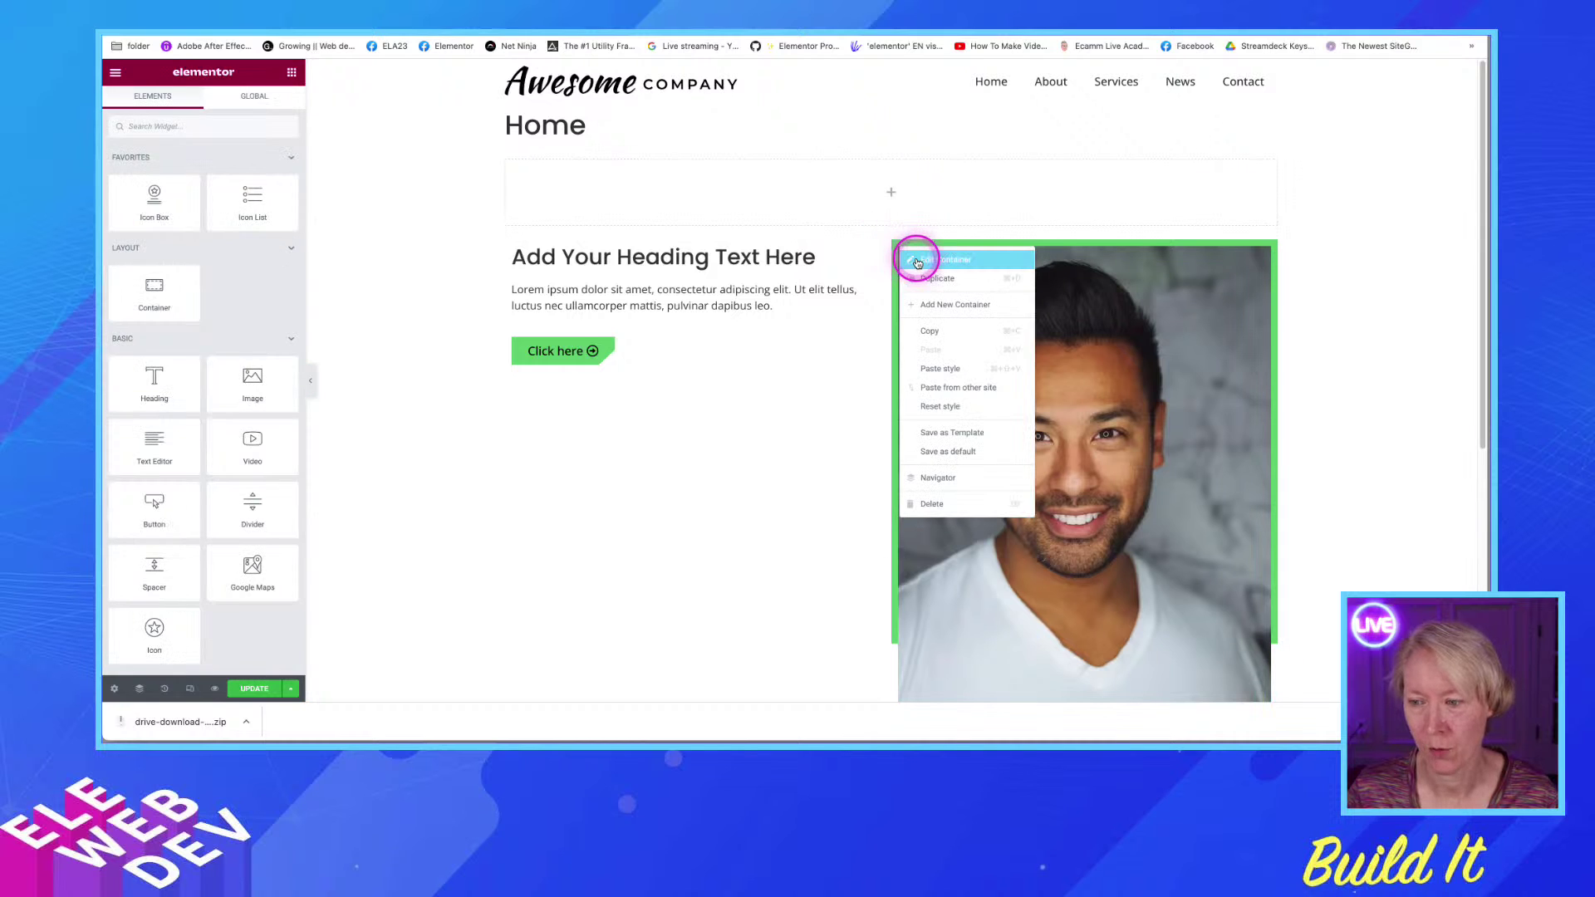
click(905, 256)
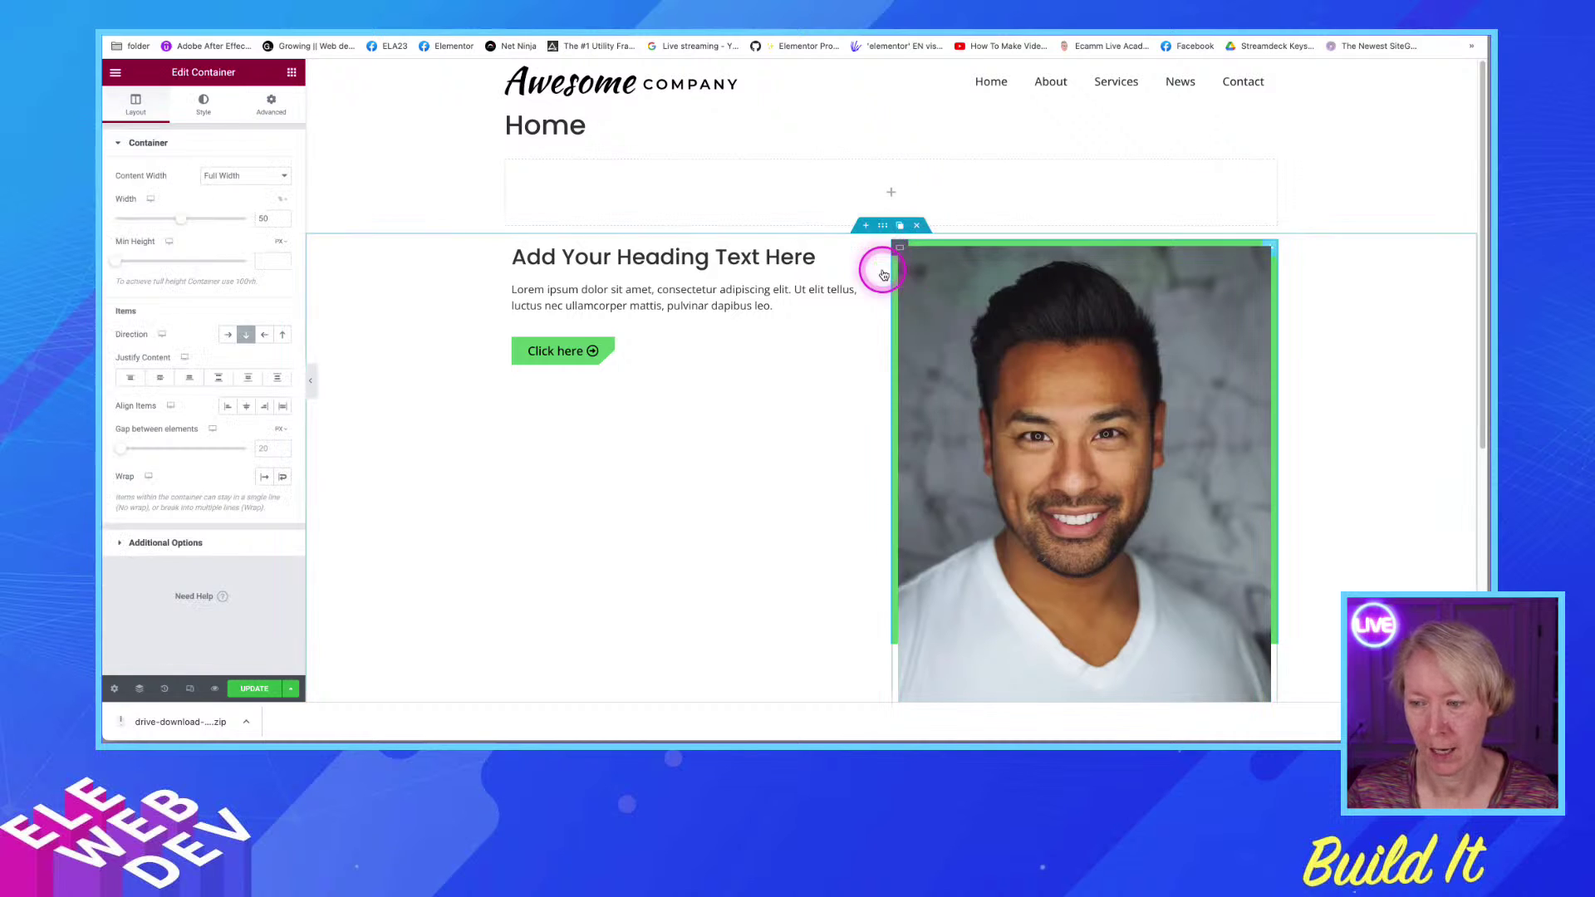
click(269, 103)
click(129, 243)
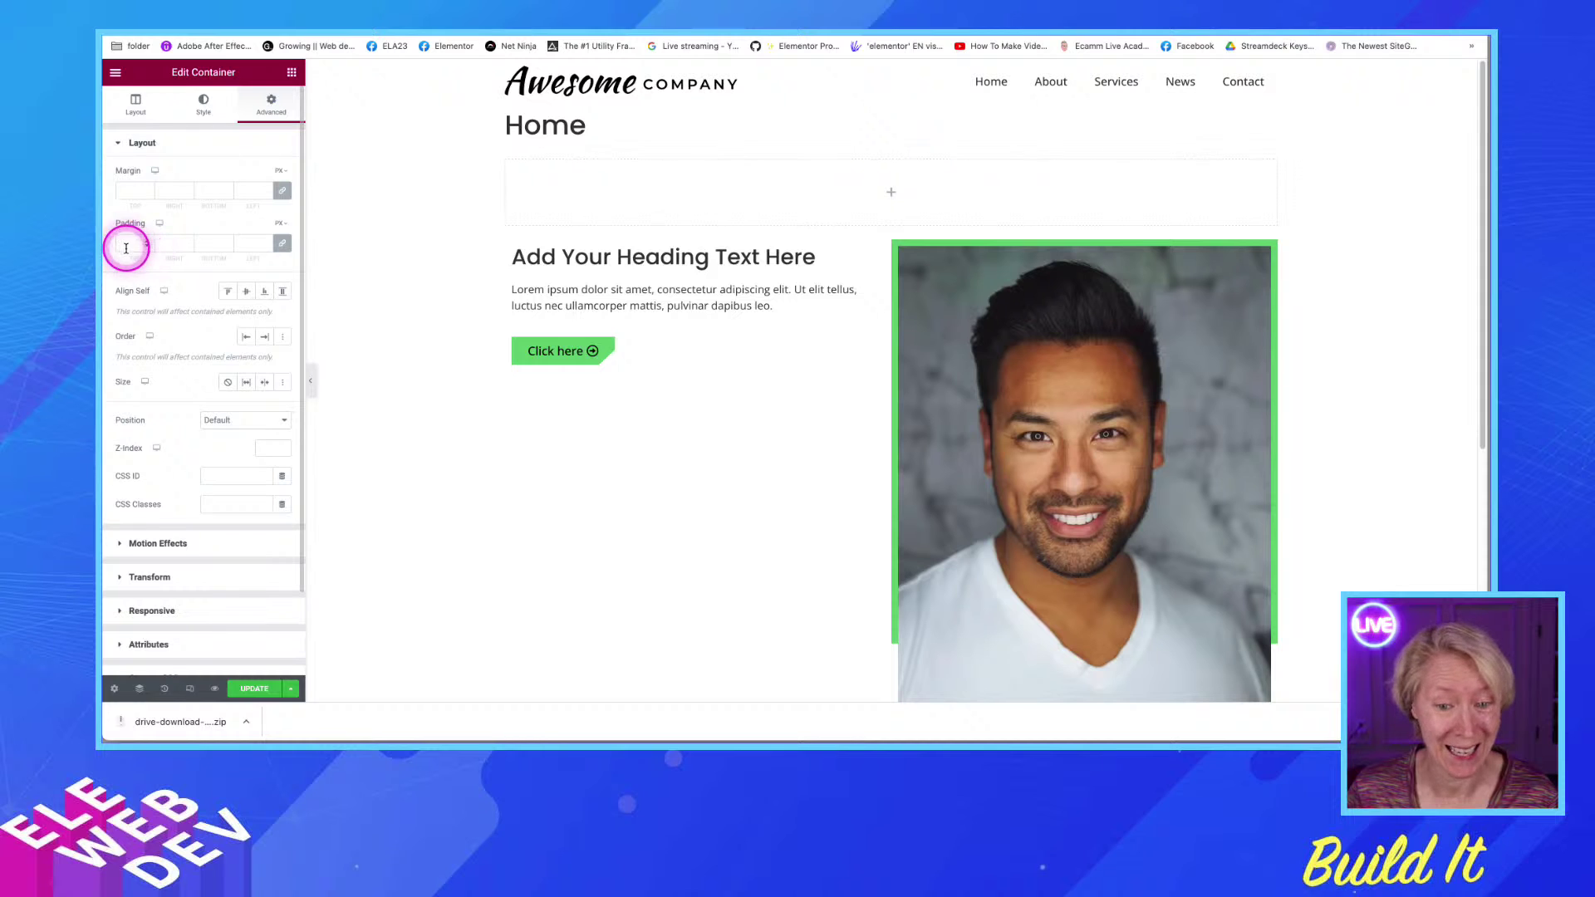
text(0)
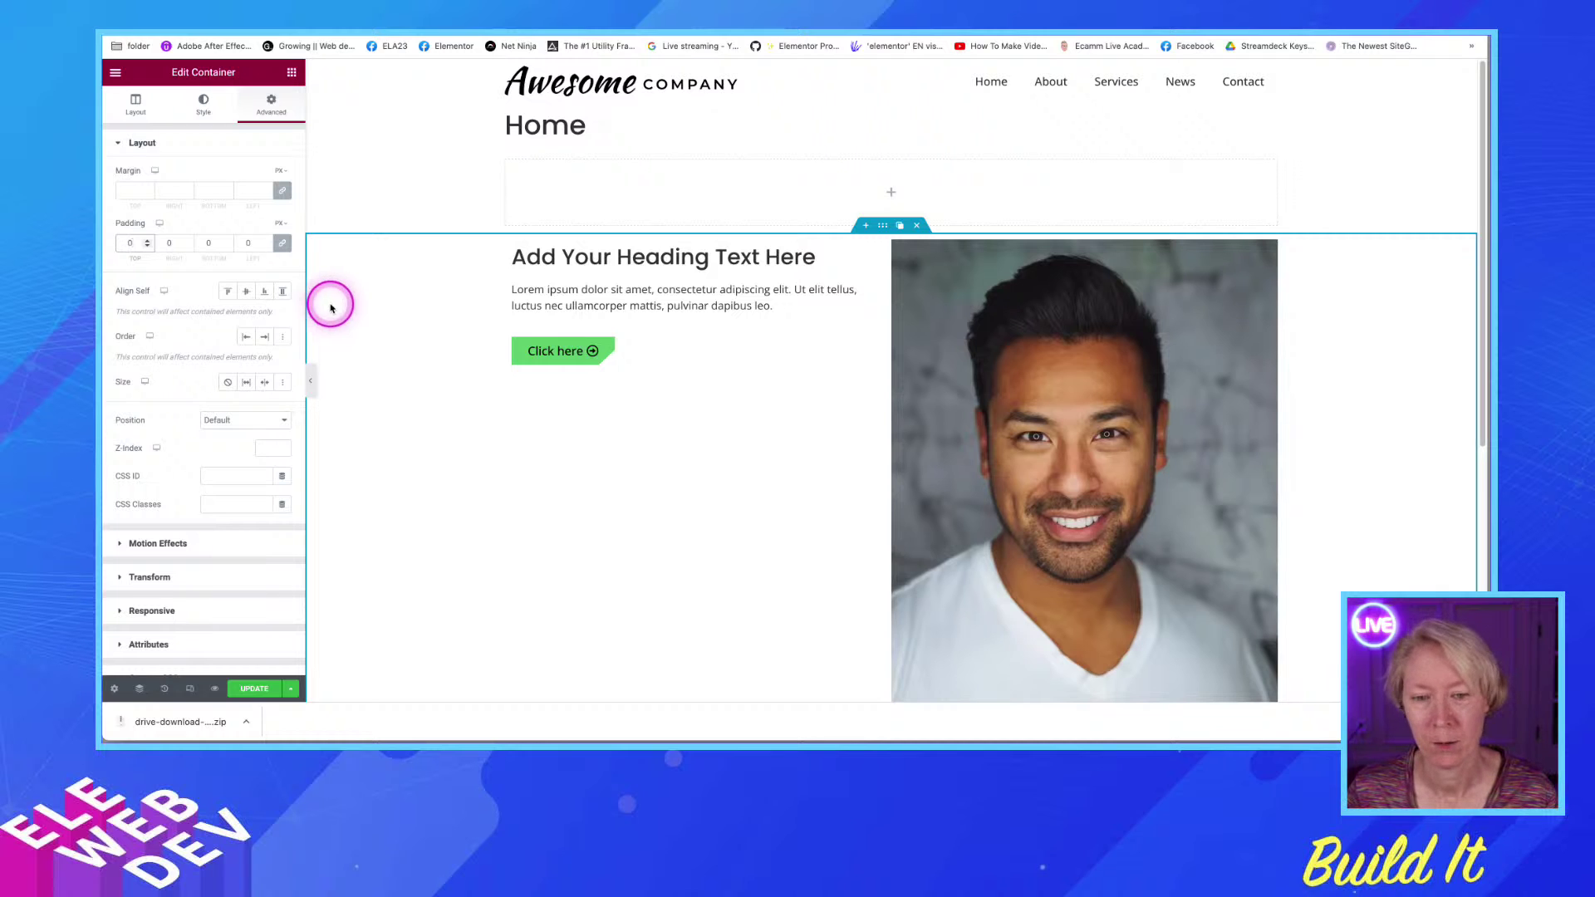
drag(153, 262, 154, 260)
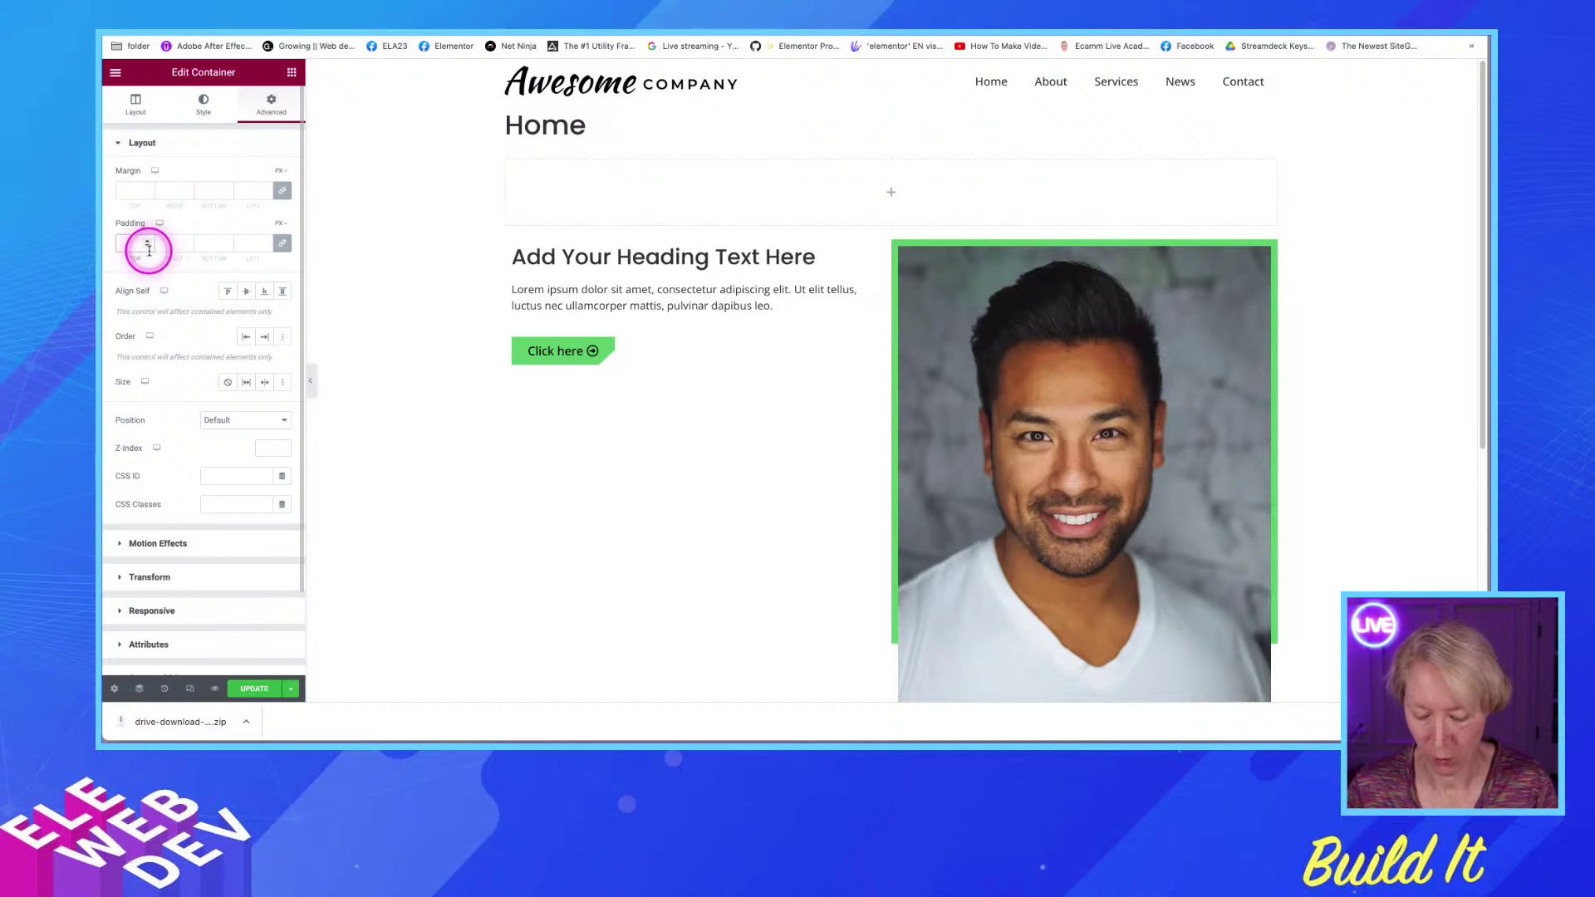
click(149, 248)
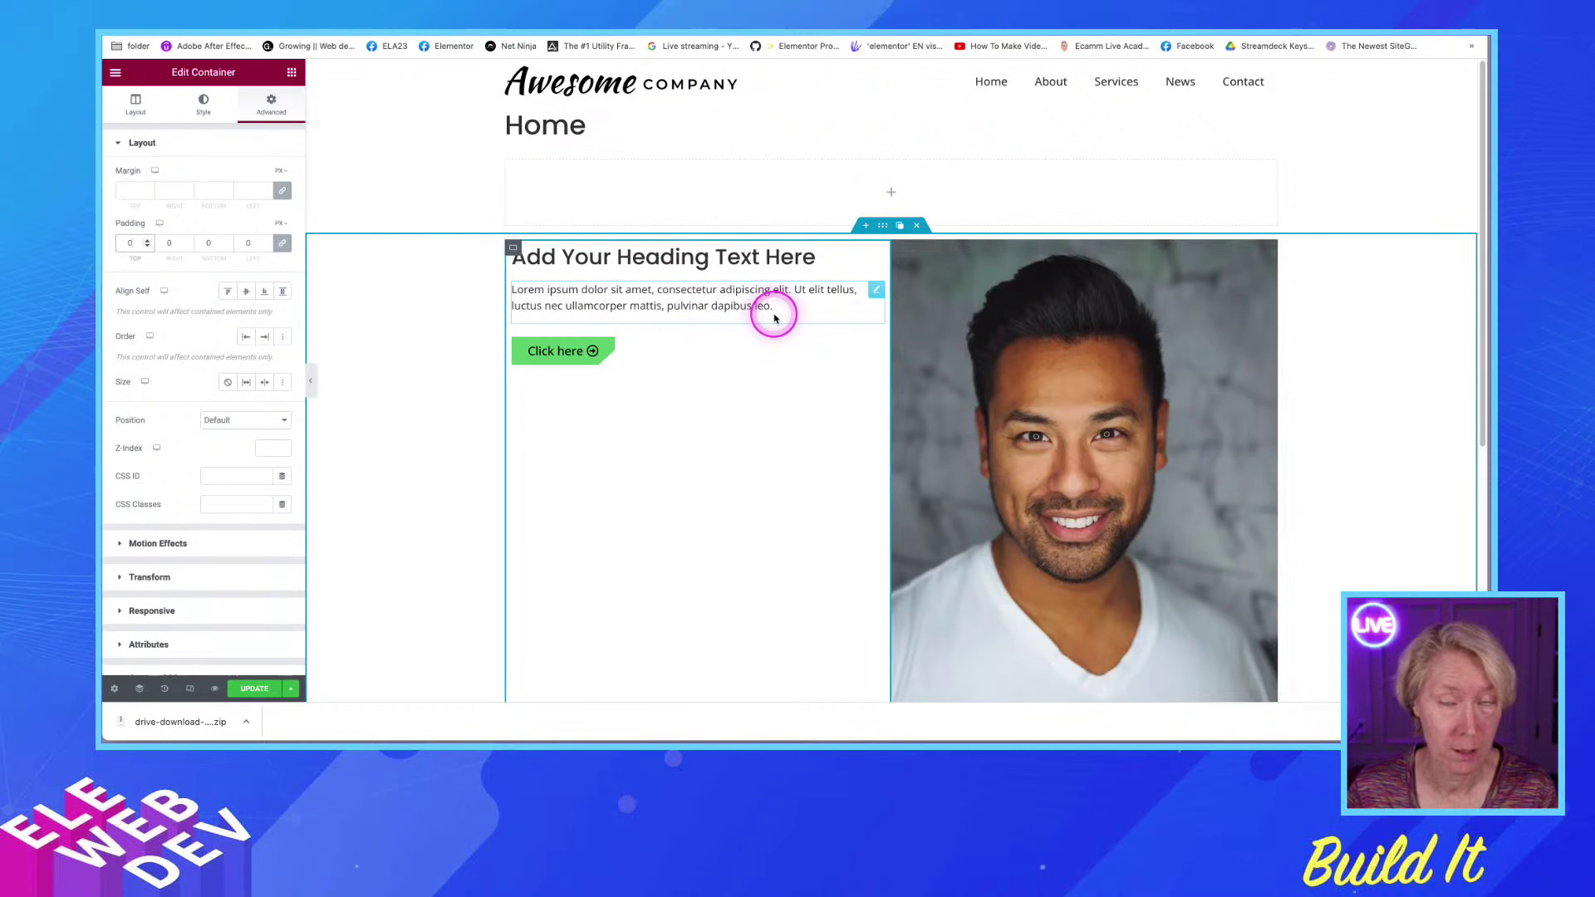
Select the spacer through the Navigator and set its horizontal offset to -10 px from the left
click(982, 323)
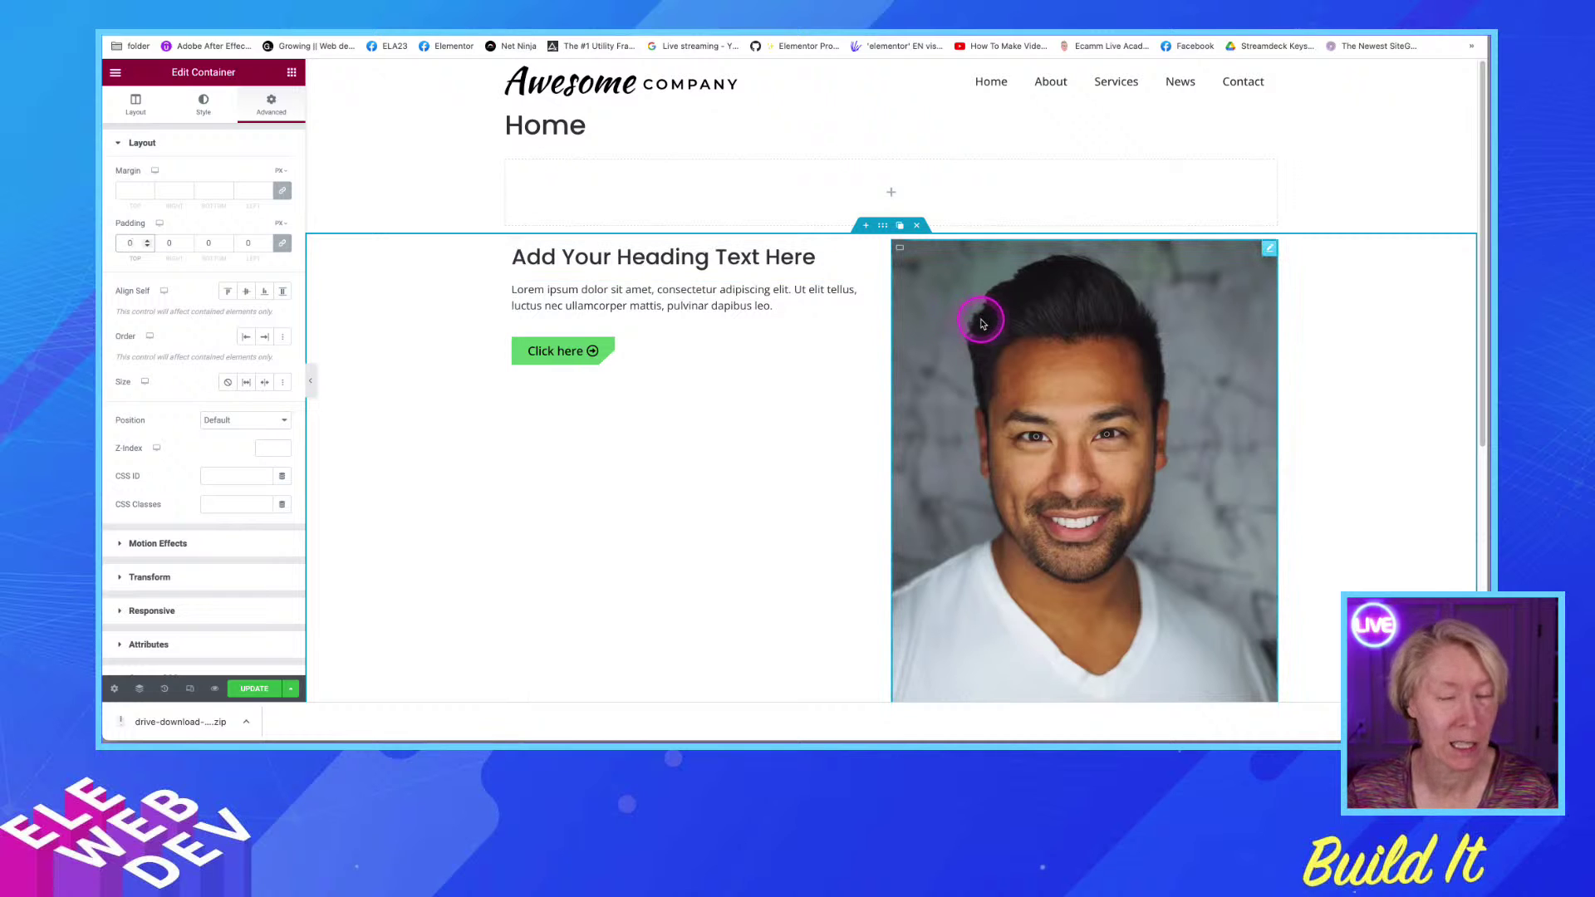
key(super+i)
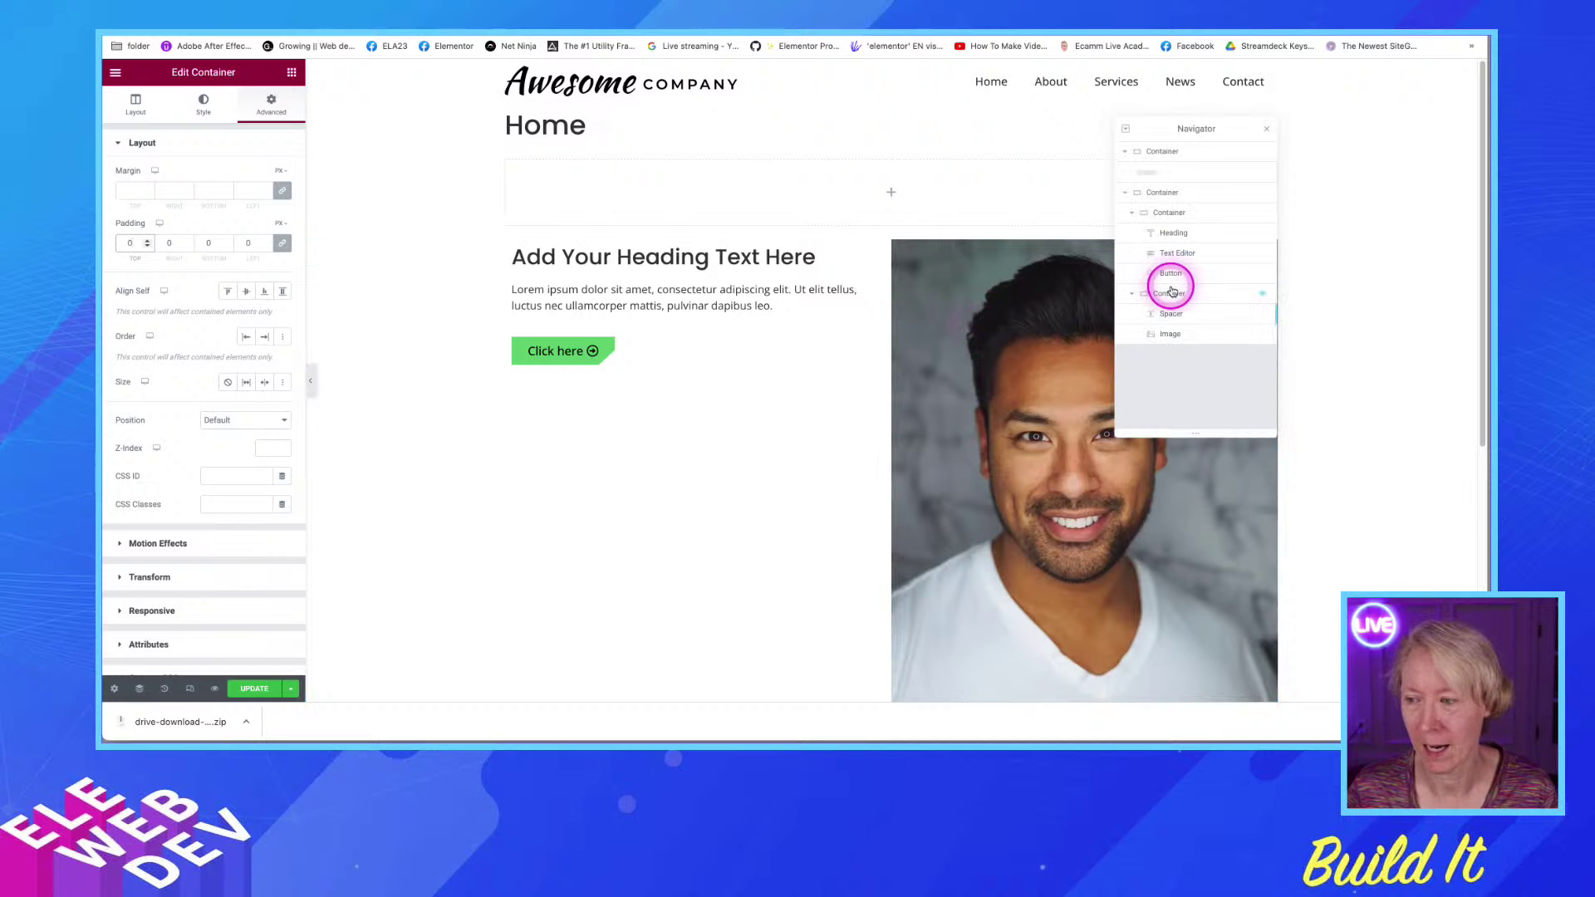
click(1180, 324)
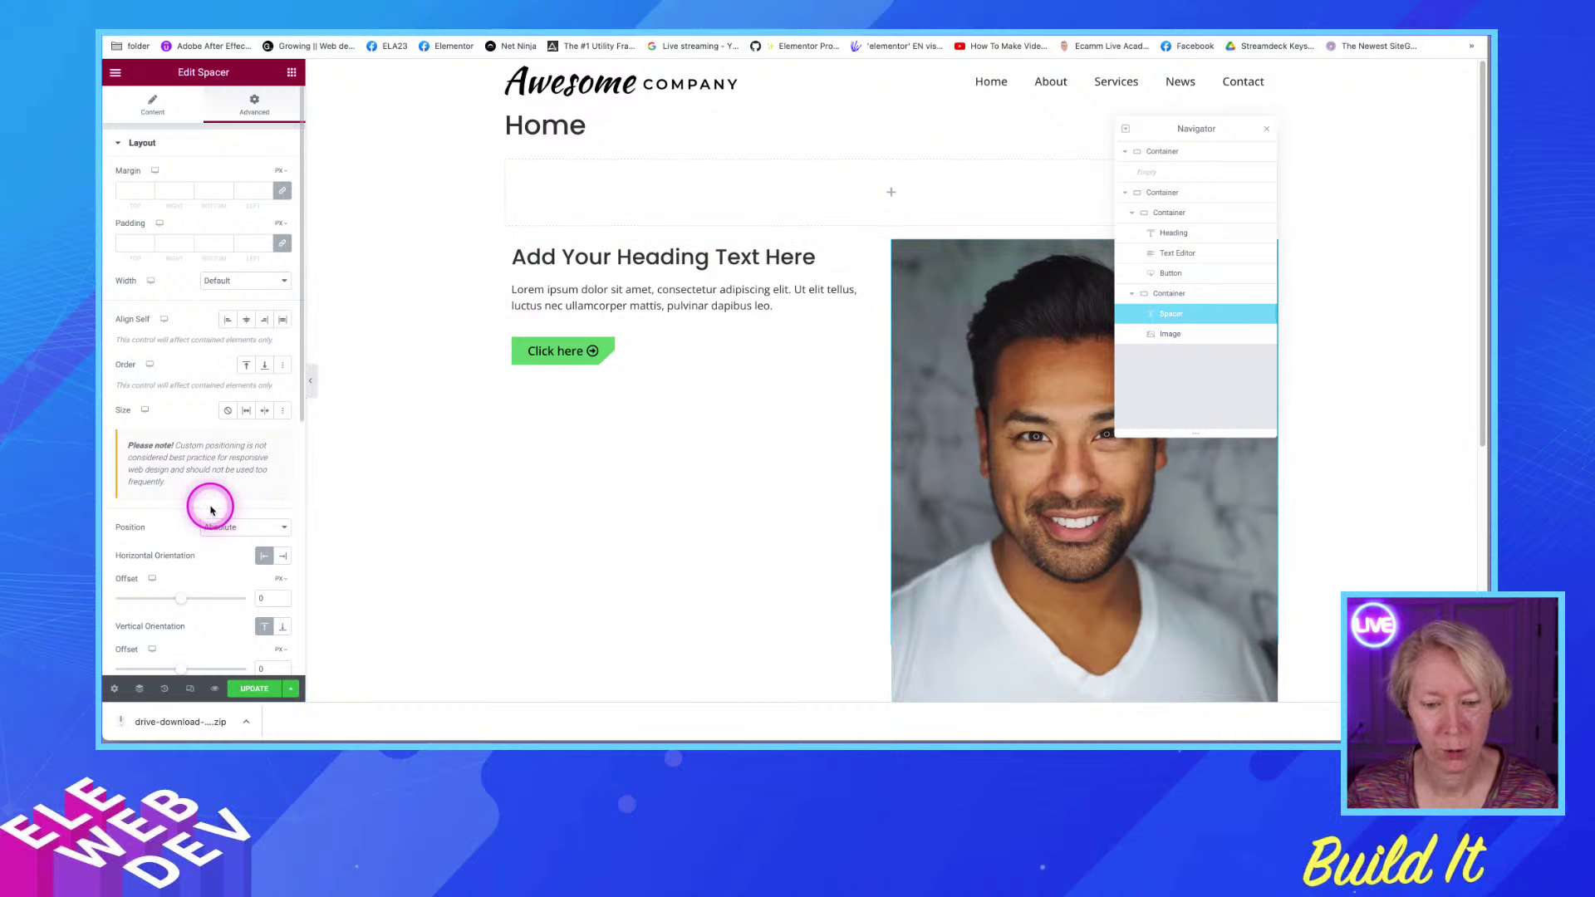
scroll(210, 510, down, 5)
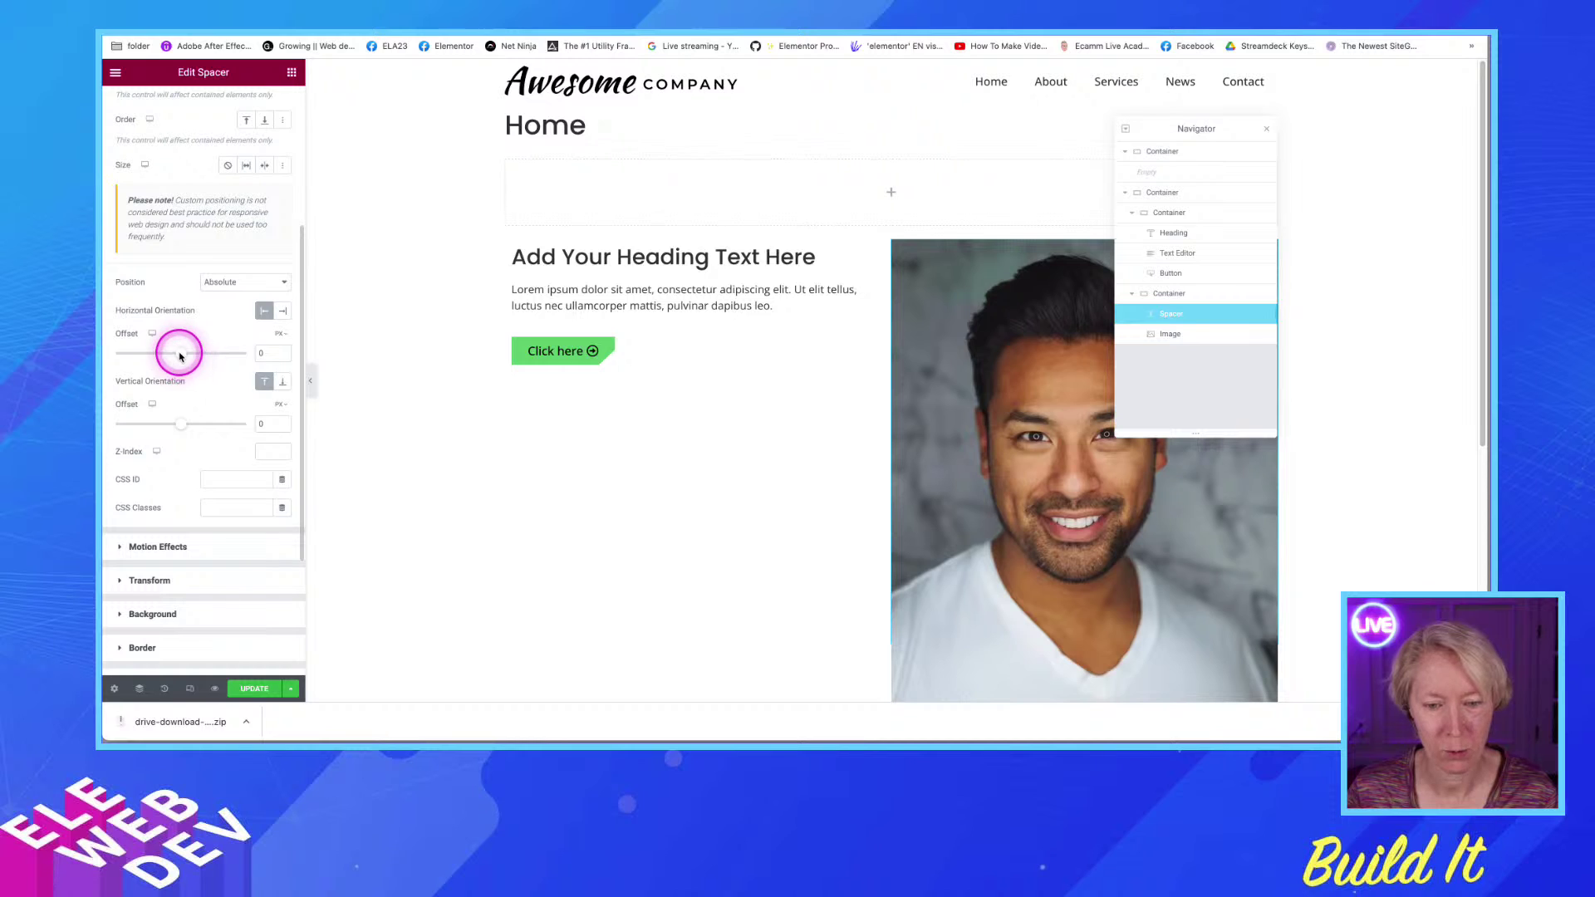
drag(179, 358, 177, 355)
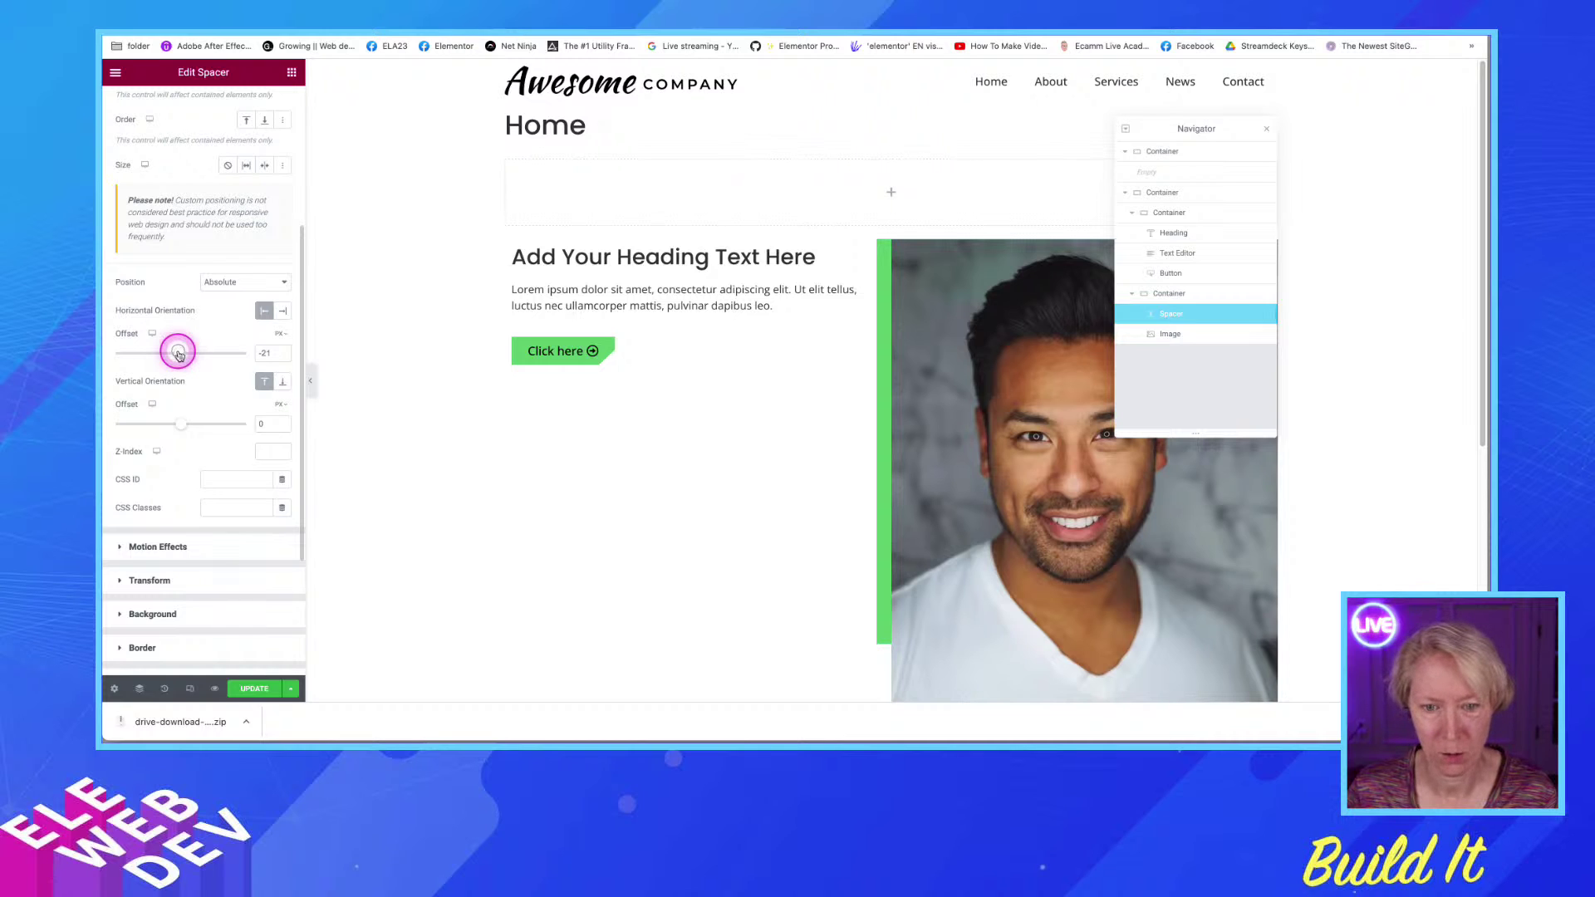
drag(272, 351, 259, 351)
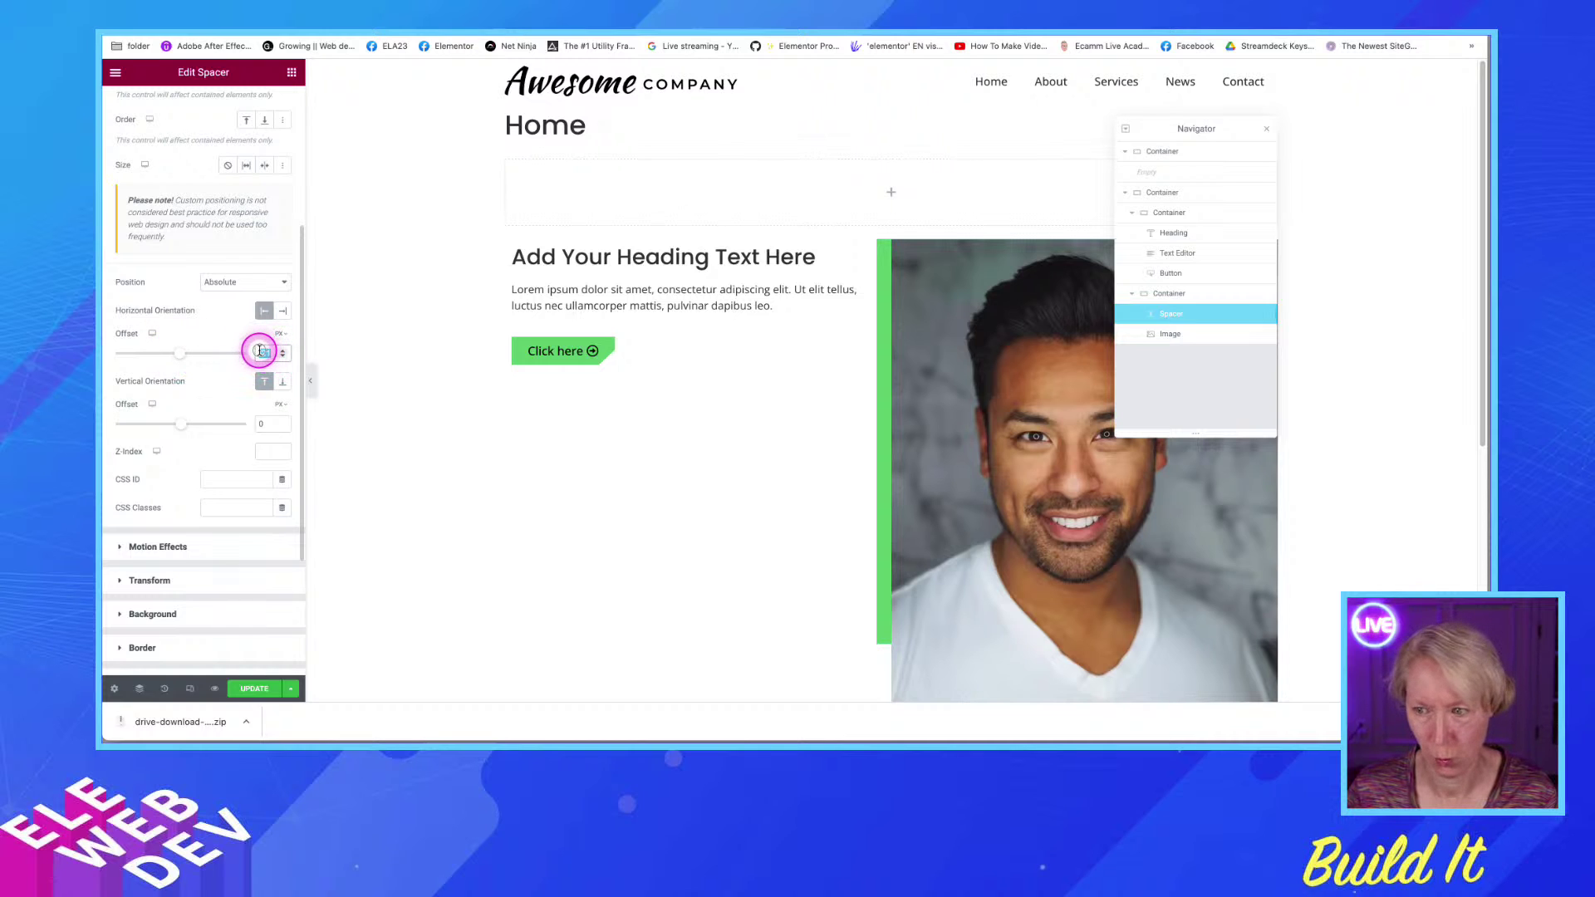
text(10)
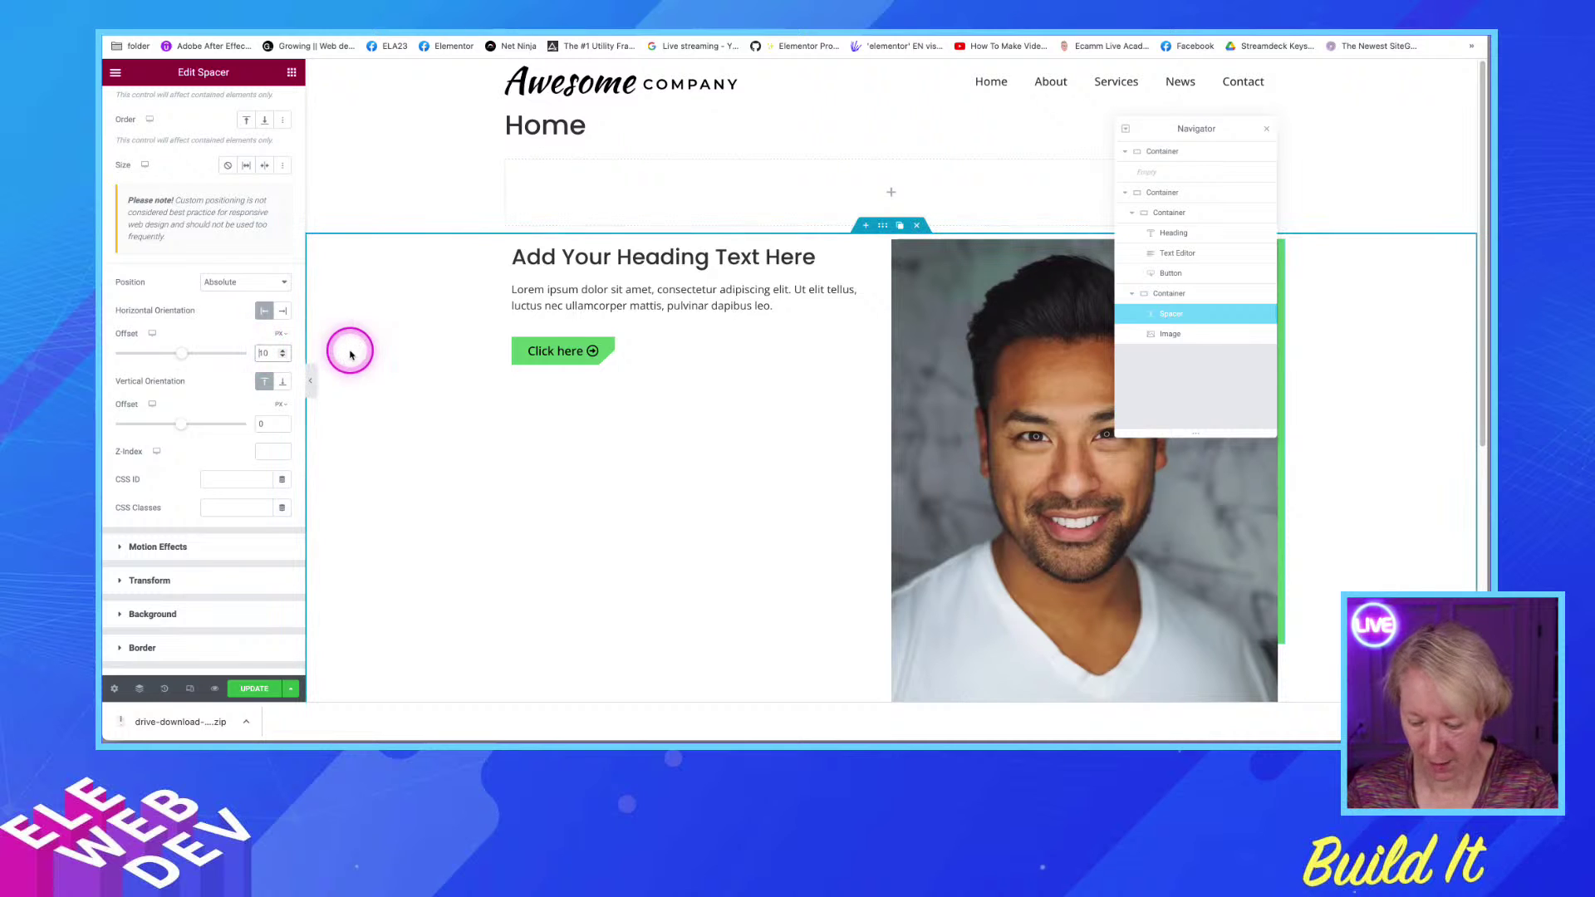
text(-)
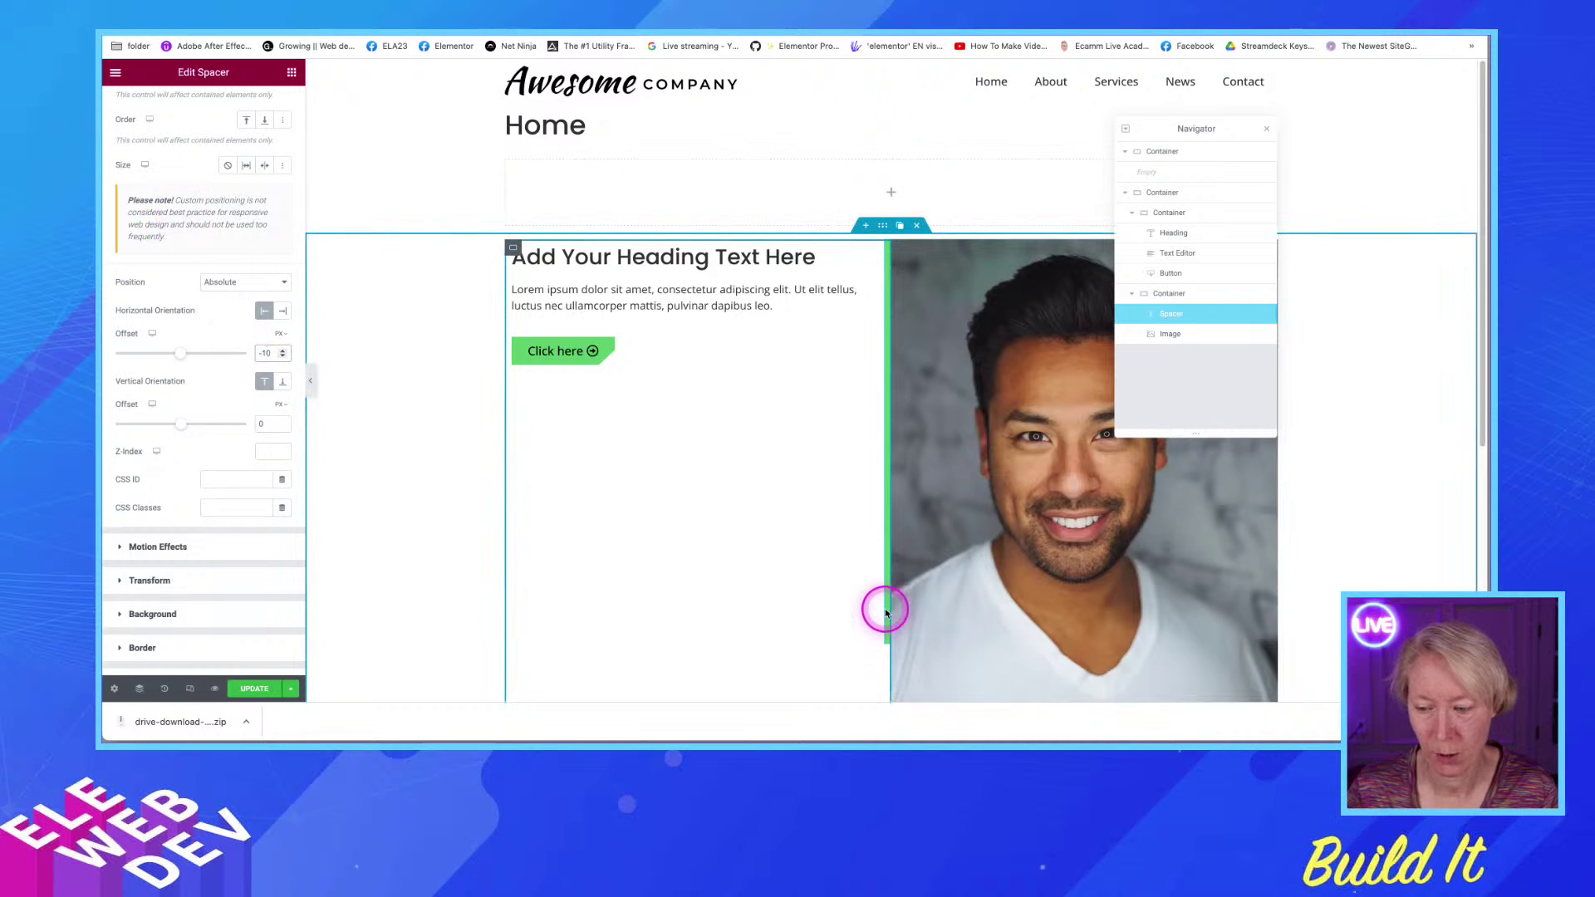
Compare the green spacer with the portrait's full height and try to increase the spacer's space
scroll(883, 606, down, 5)
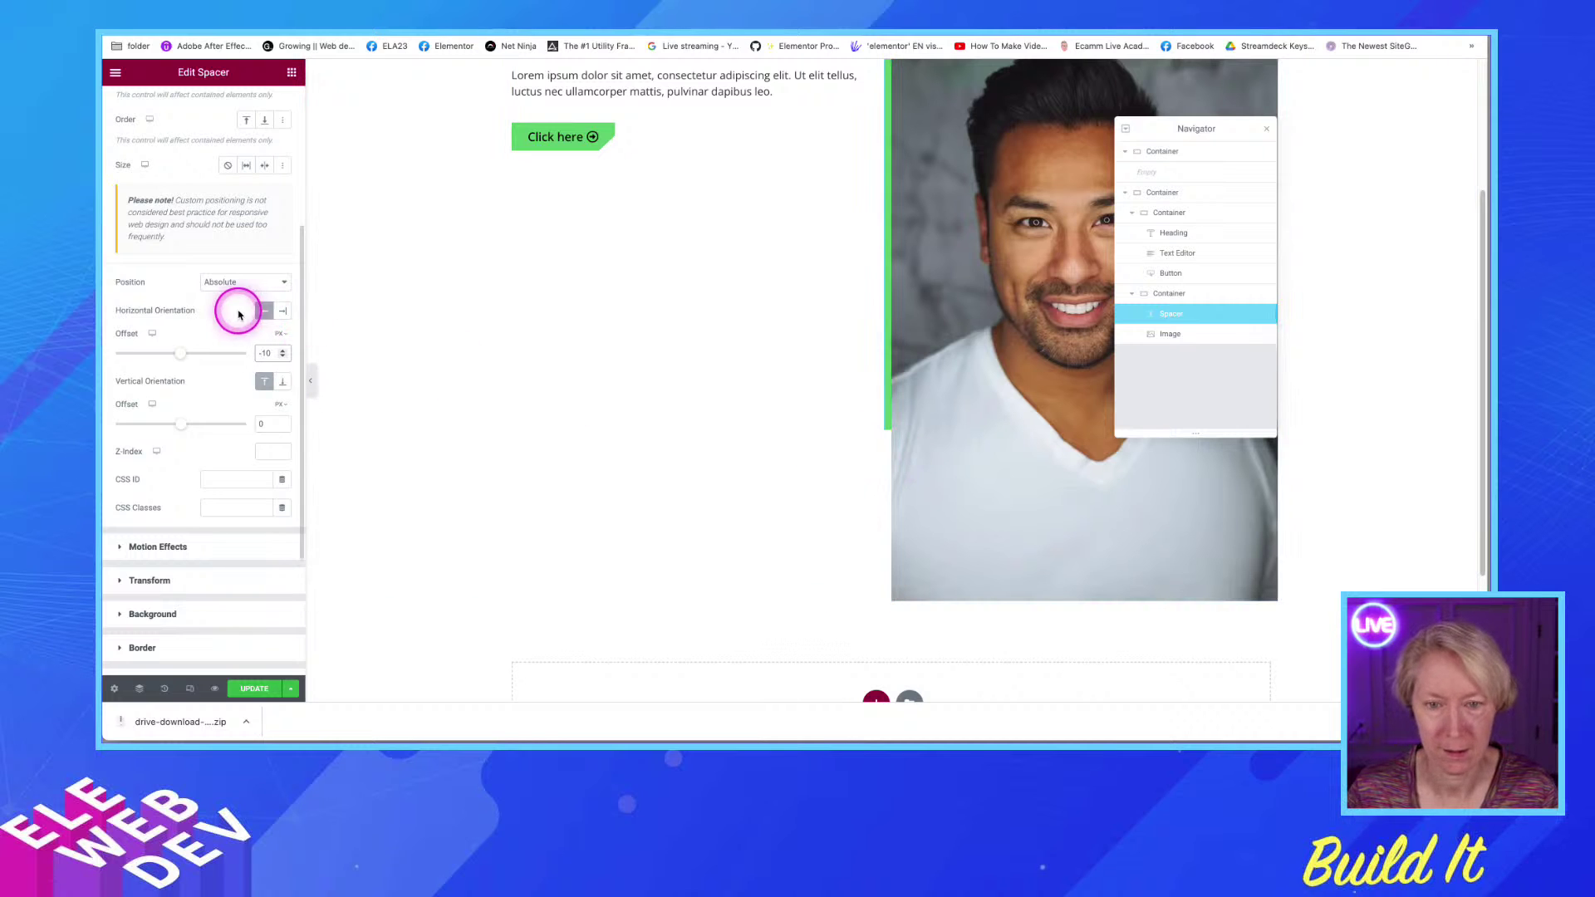
scroll(229, 310, up, 3)
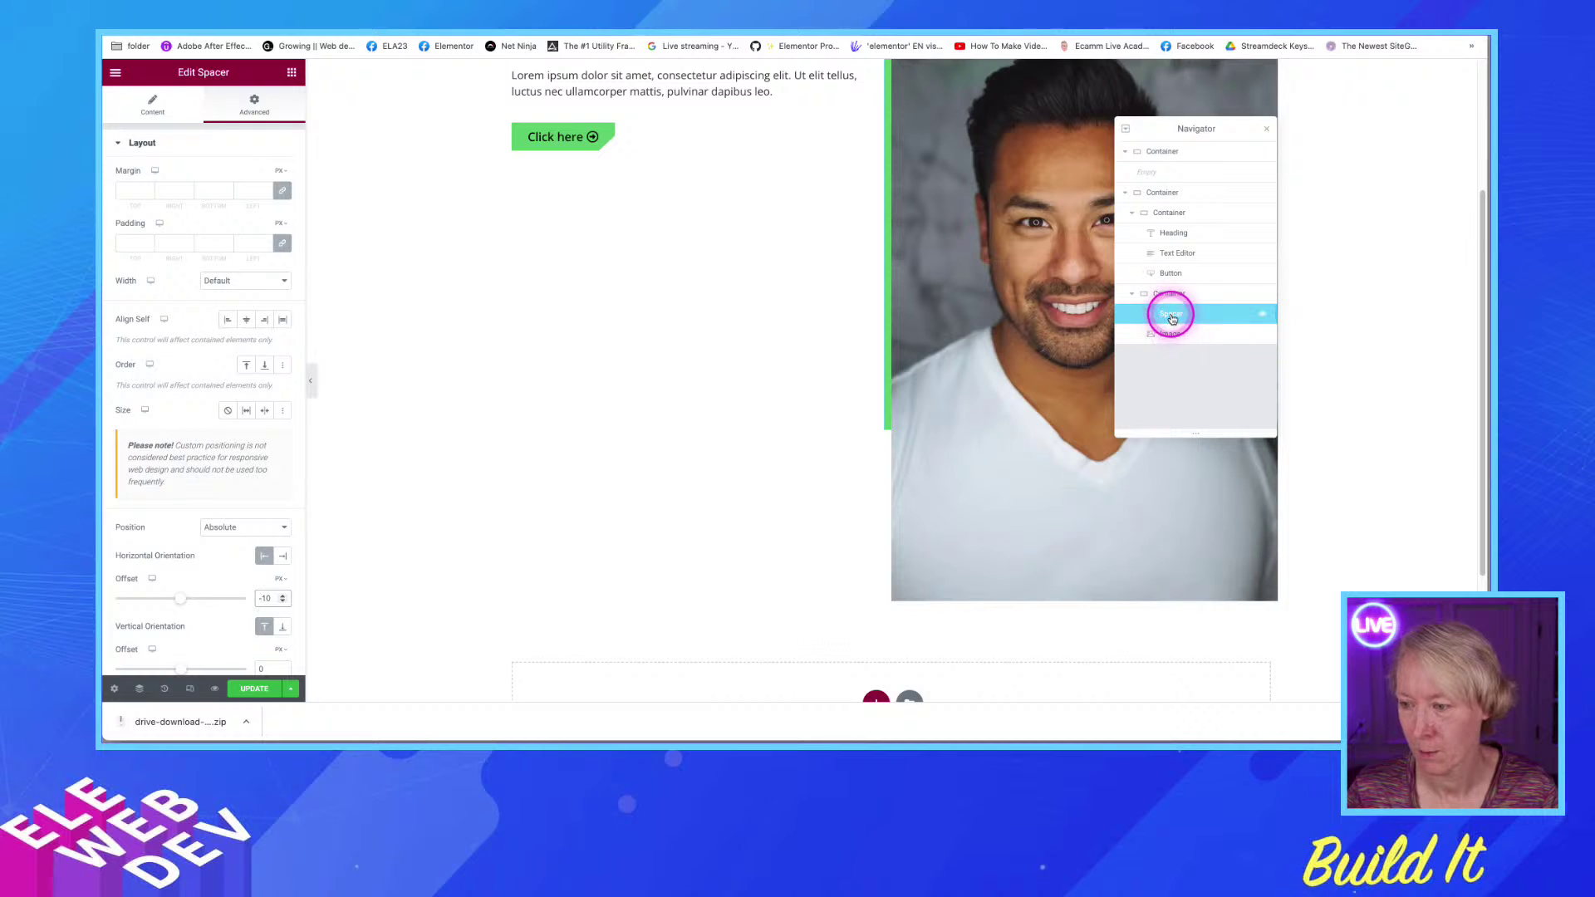
click(149, 104)
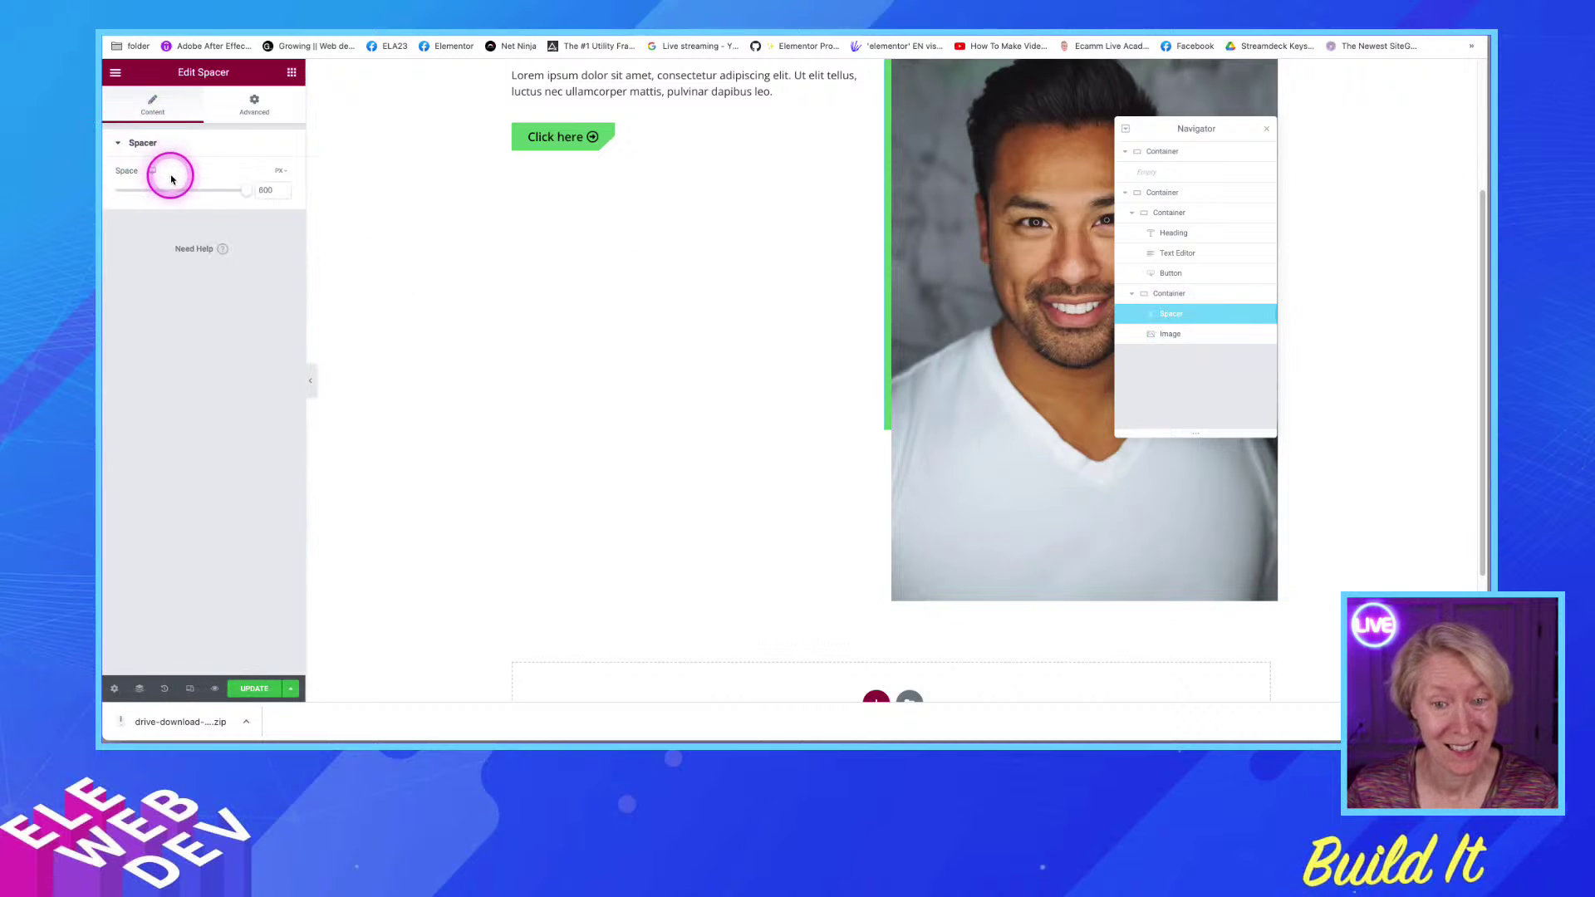
drag(246, 189, 260, 192)
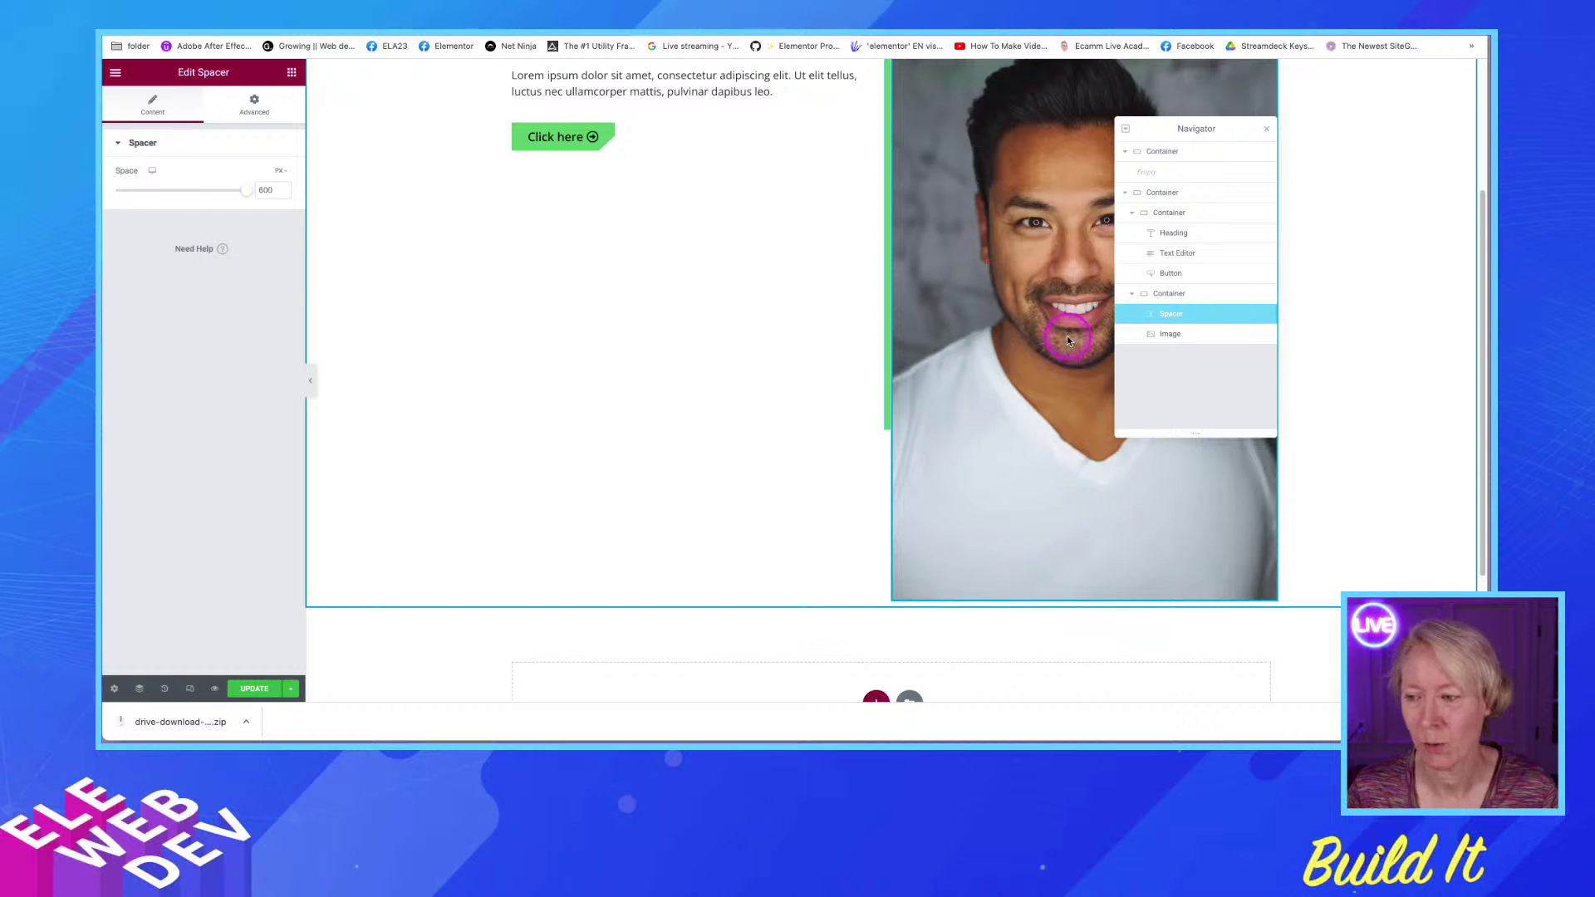
Select the portrait image through the Navigator and give it a height of about 373 px
click(1191, 331)
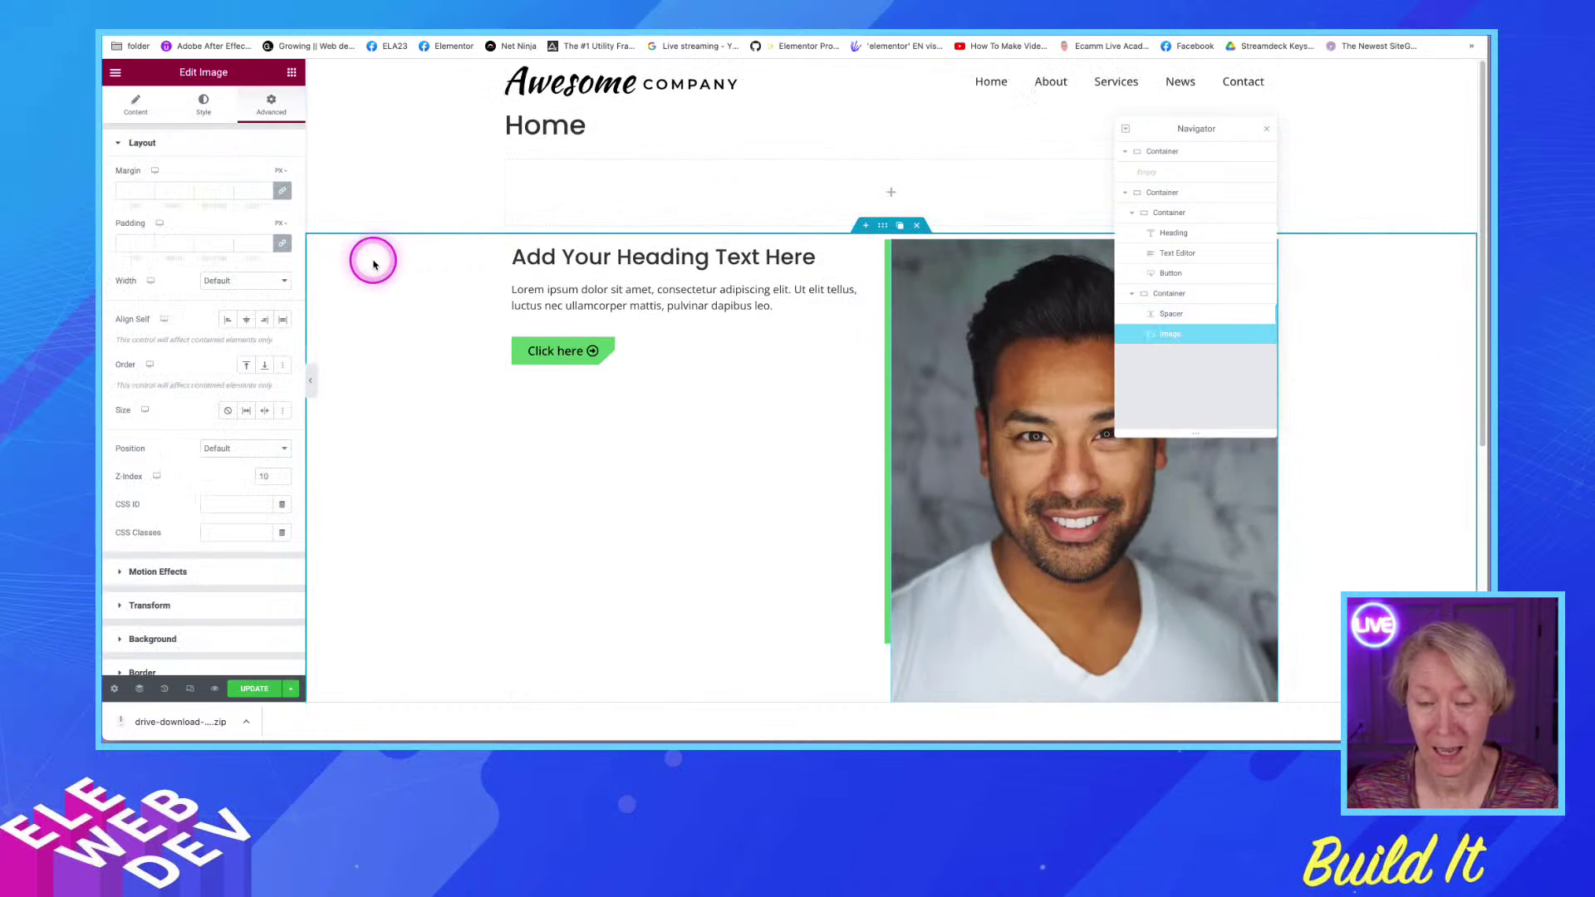
click(202, 108)
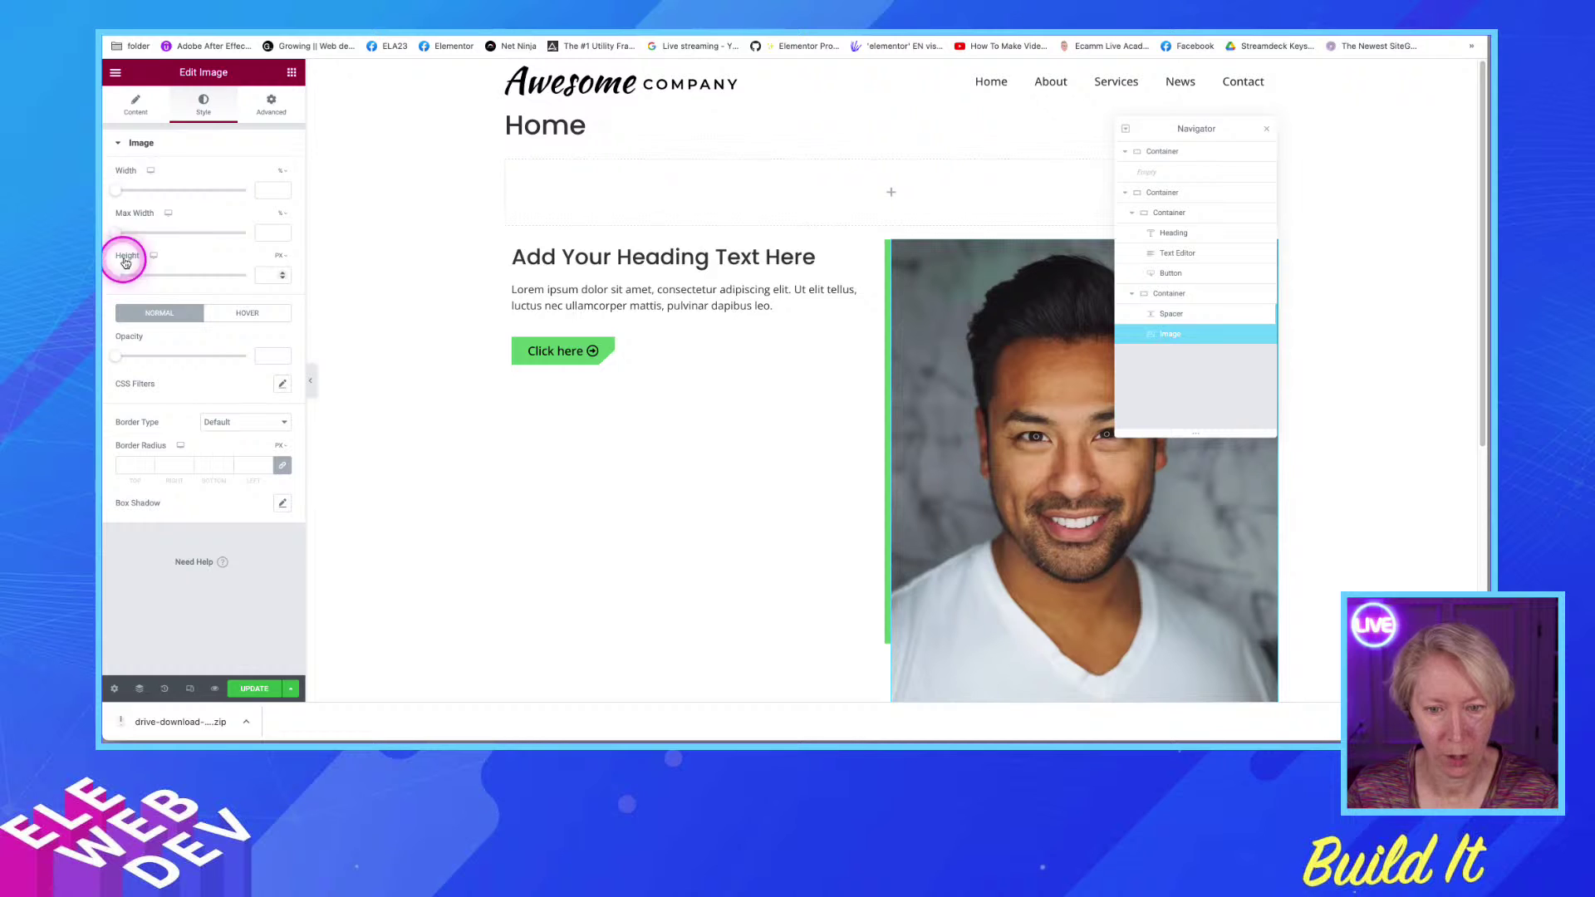
click(136, 105)
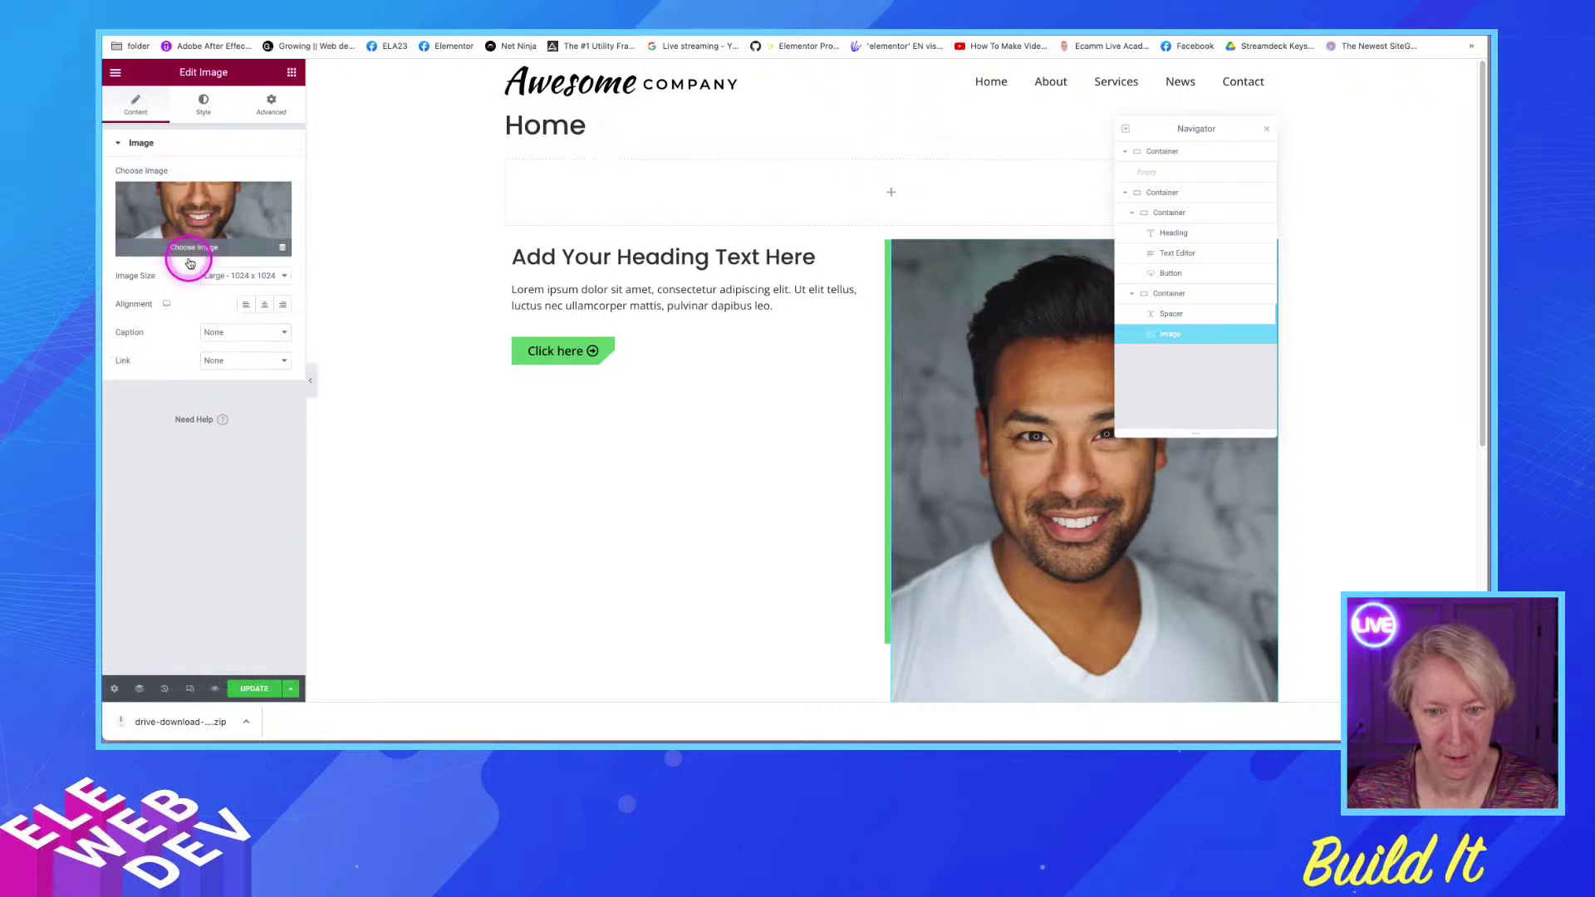
click(202, 104)
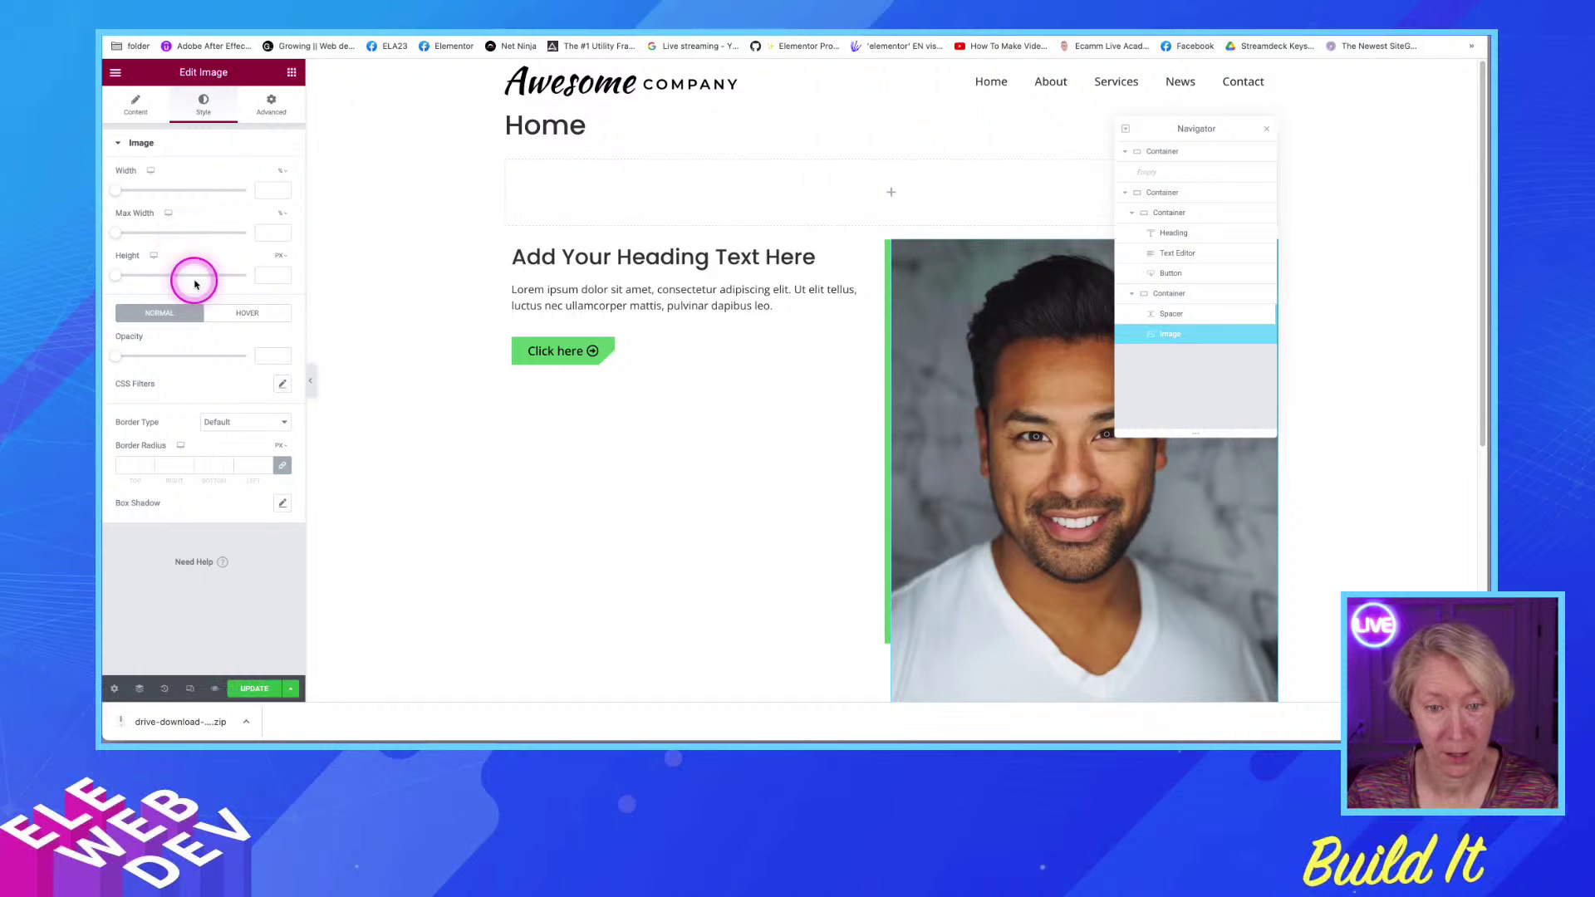
drag(119, 280, 216, 287)
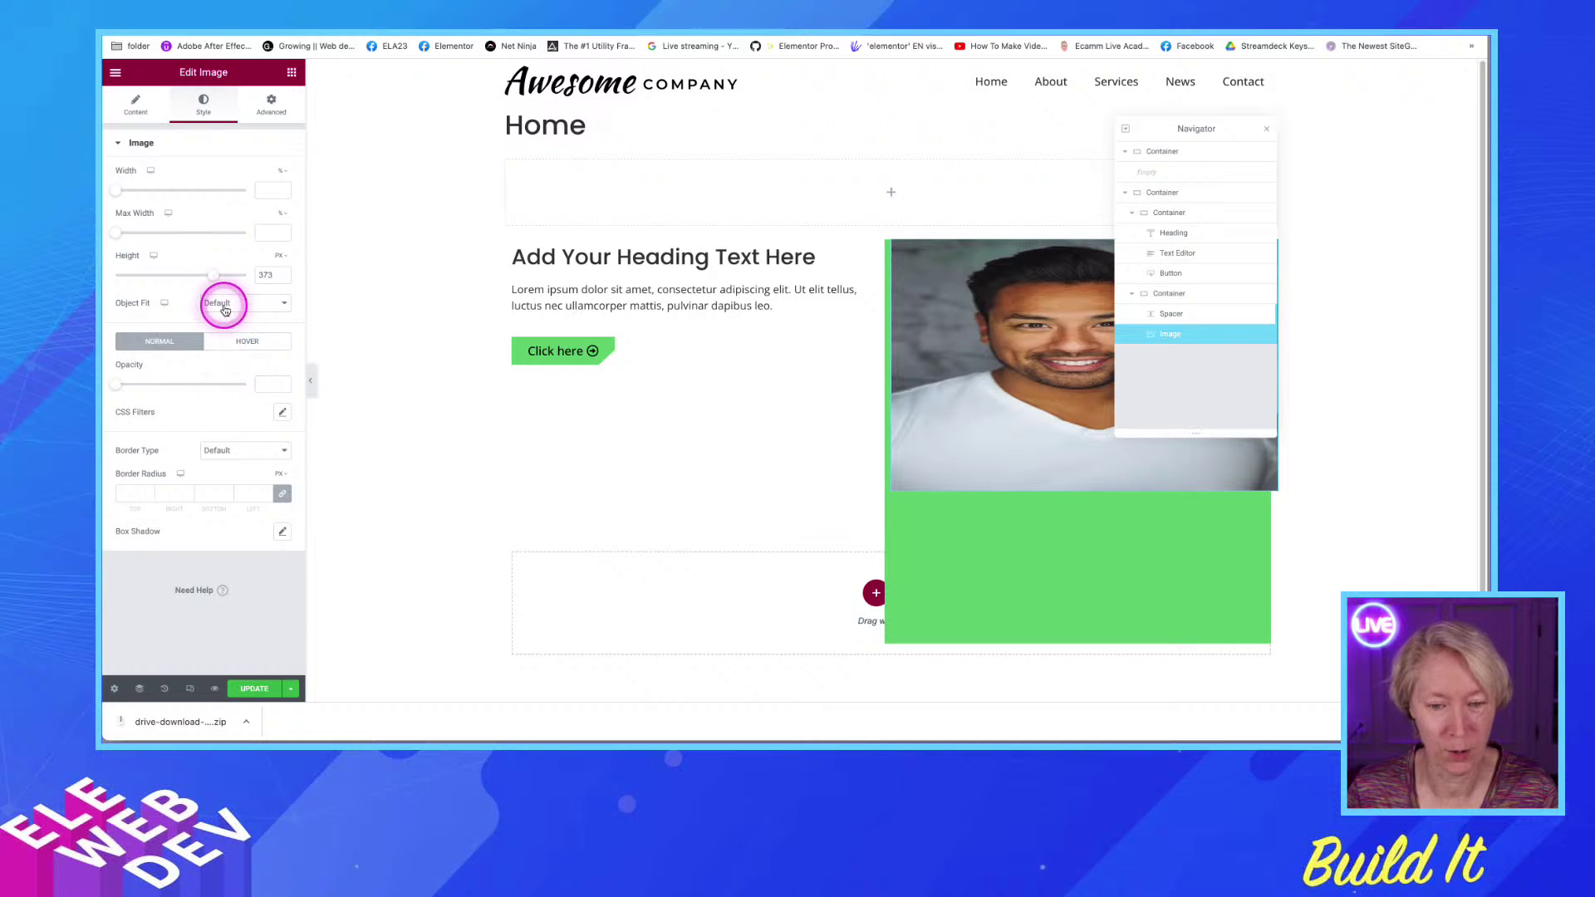
Compare Cover and Contain as the portrait's Object Fit and settle on Contain
click(224, 305)
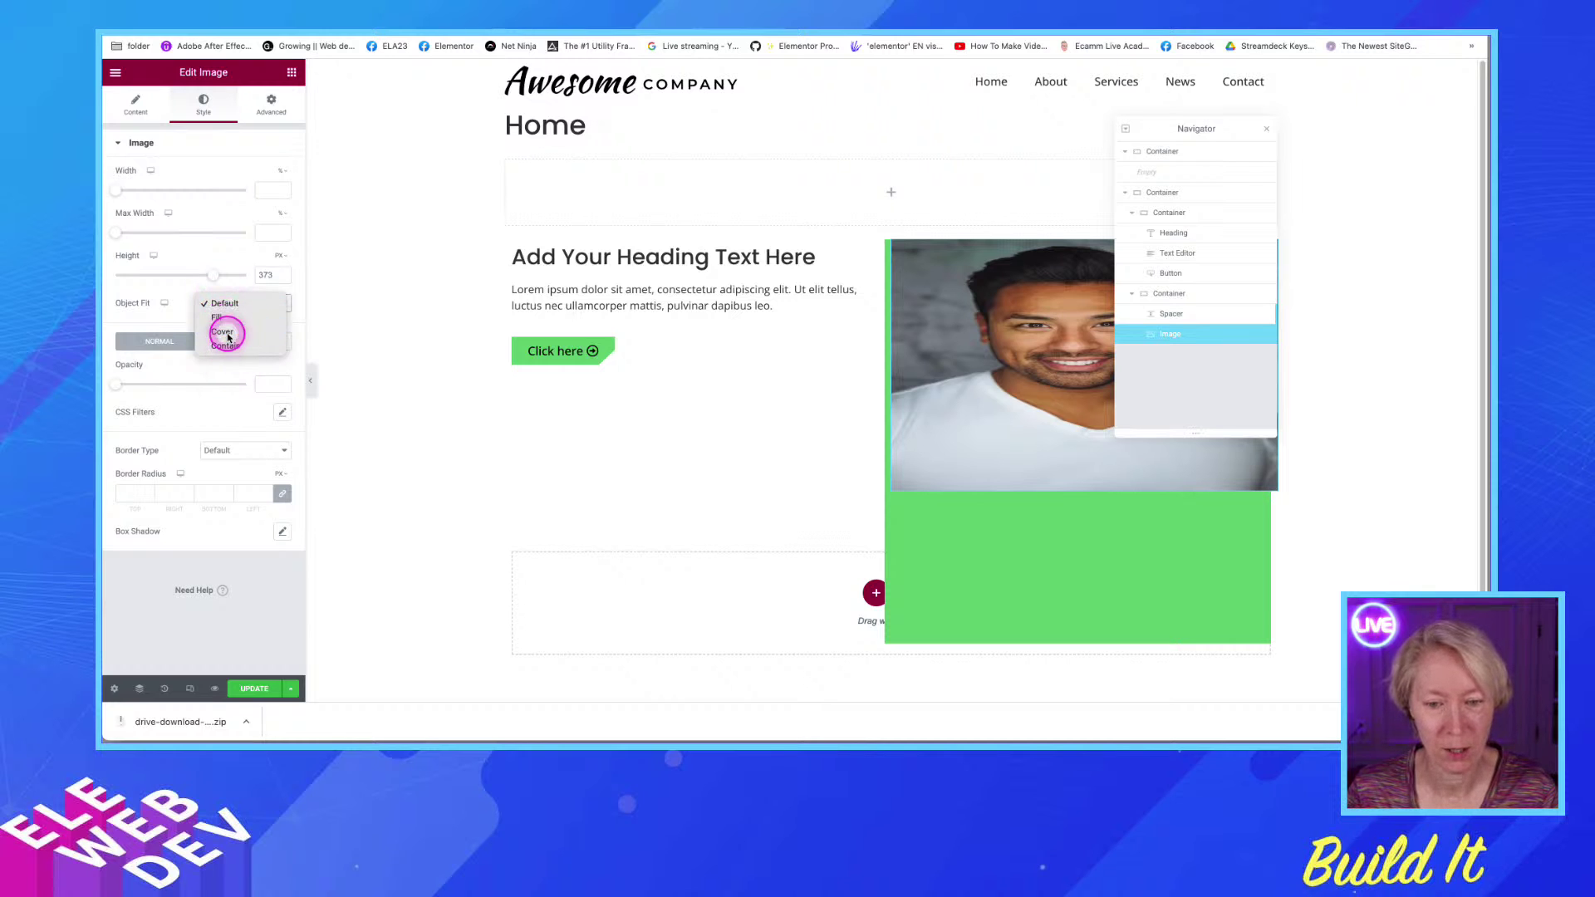
click(228, 337)
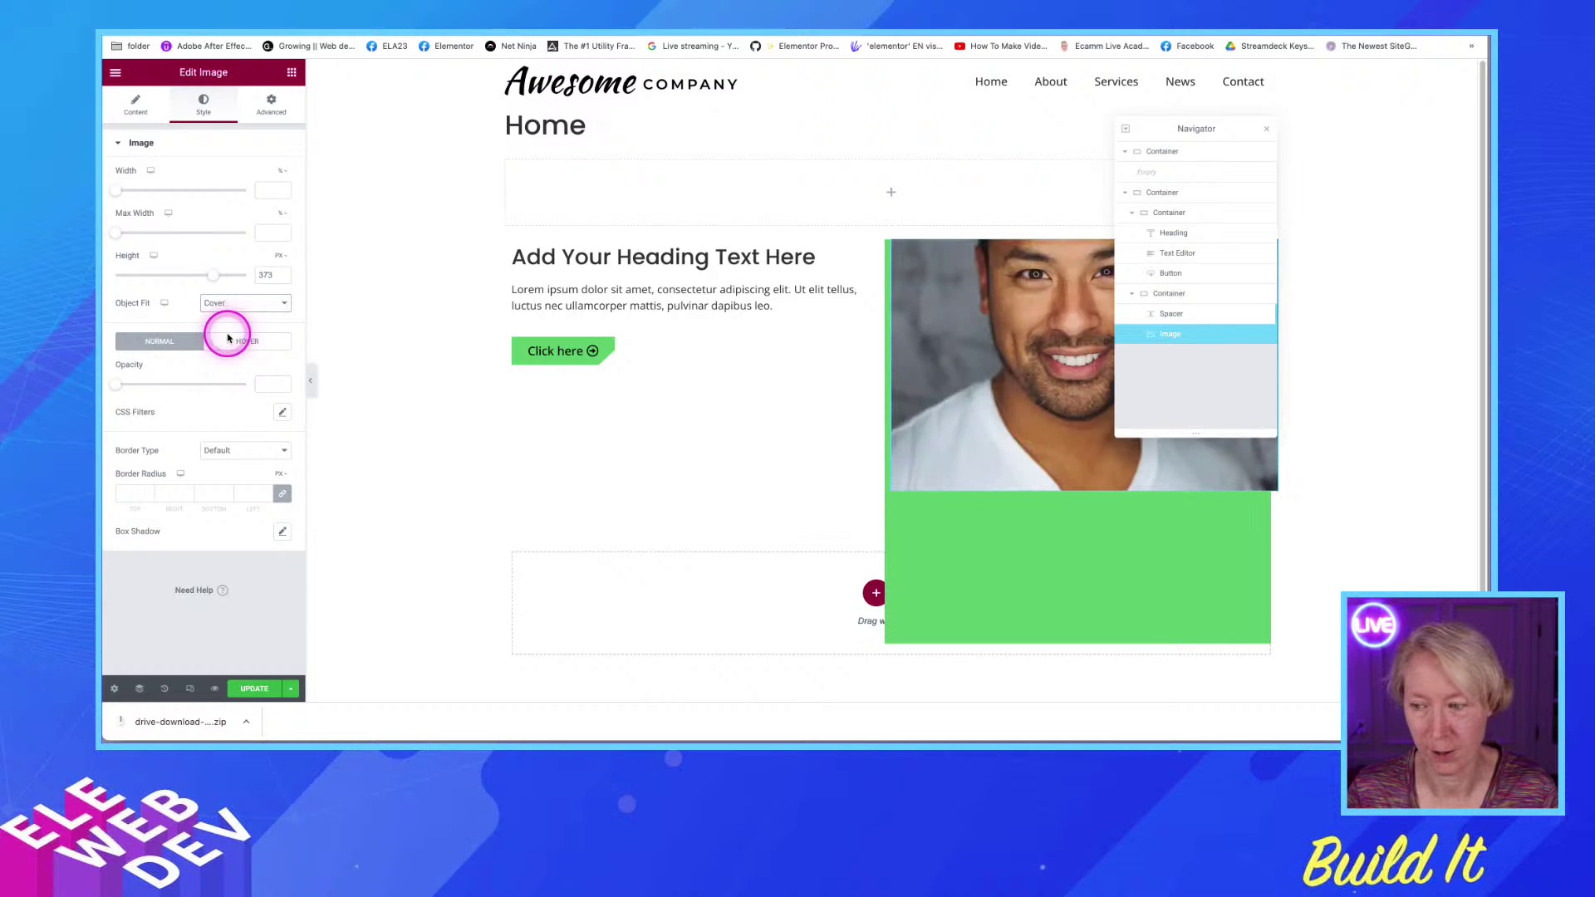
click(213, 301)
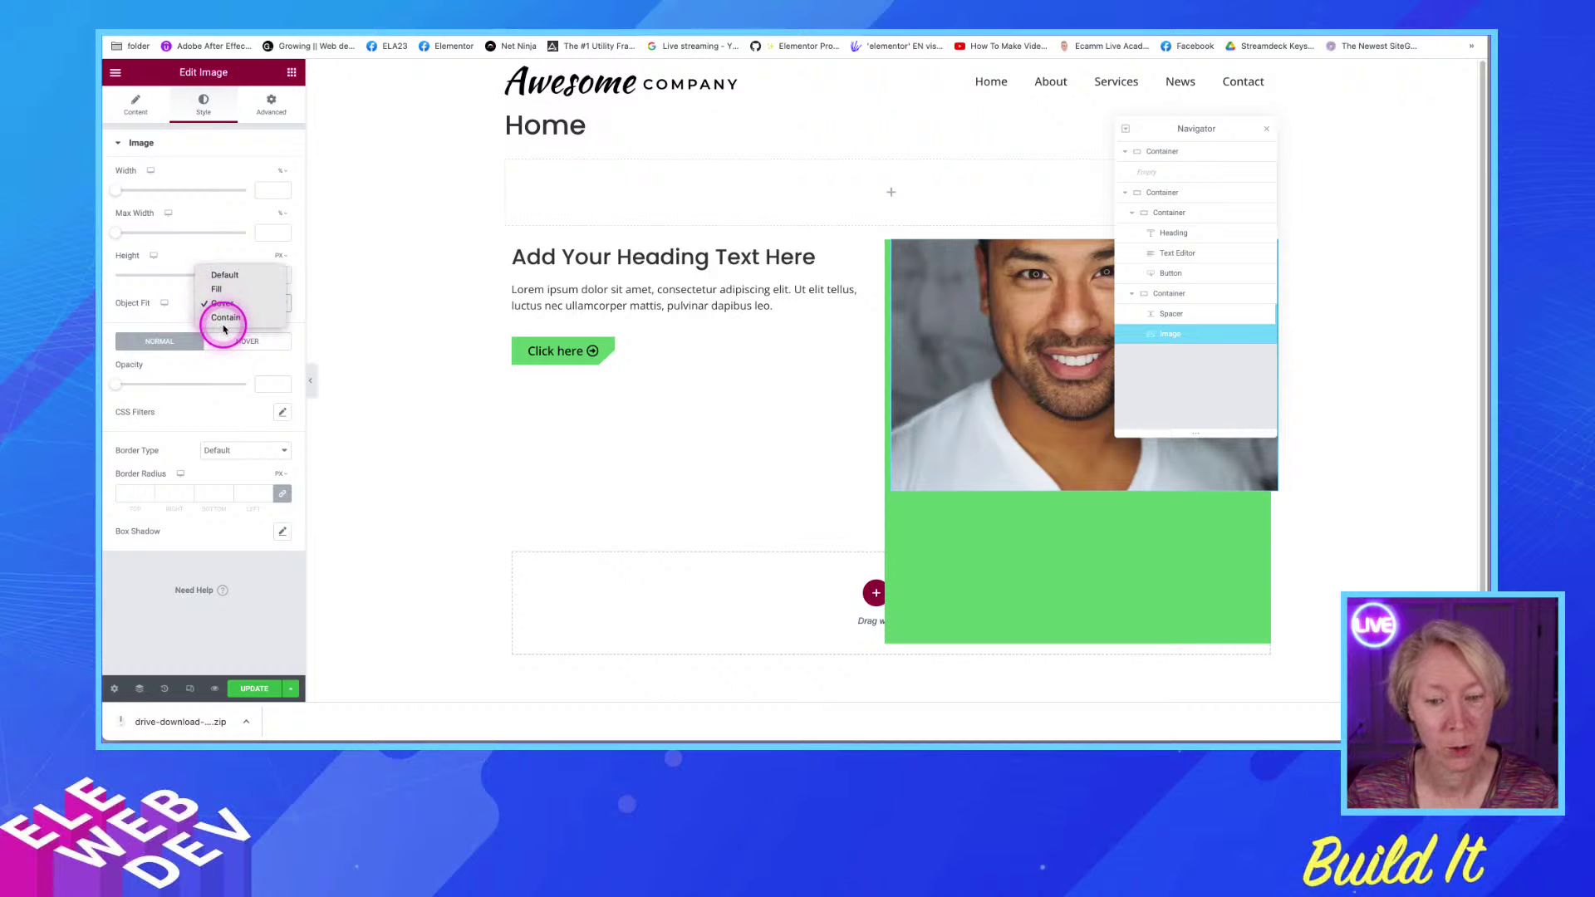
click(224, 326)
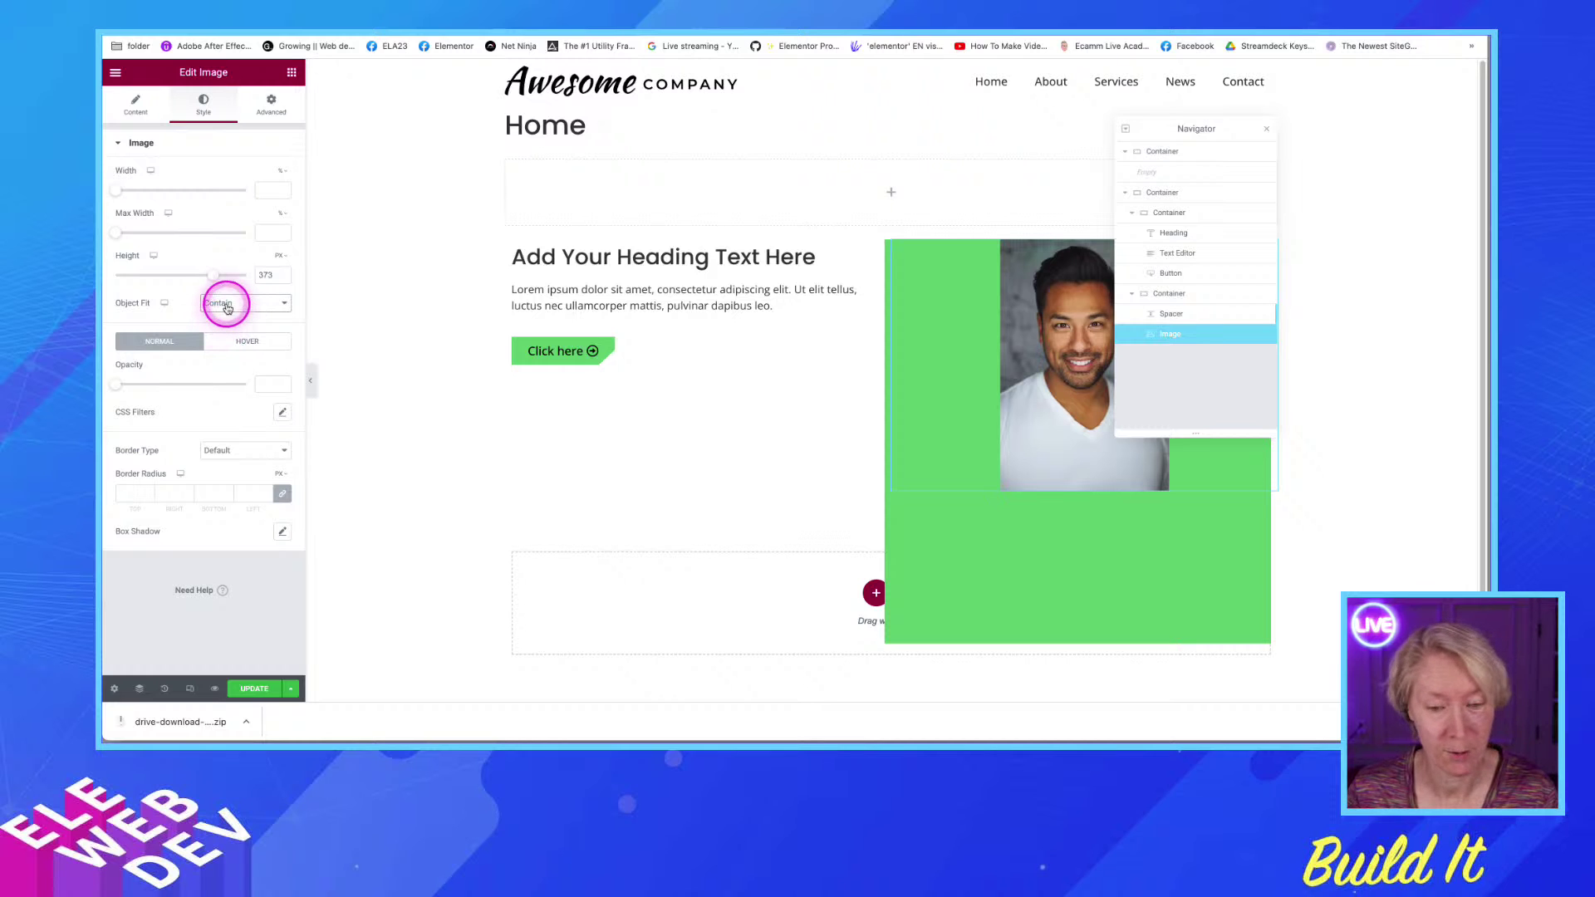
click(230, 308)
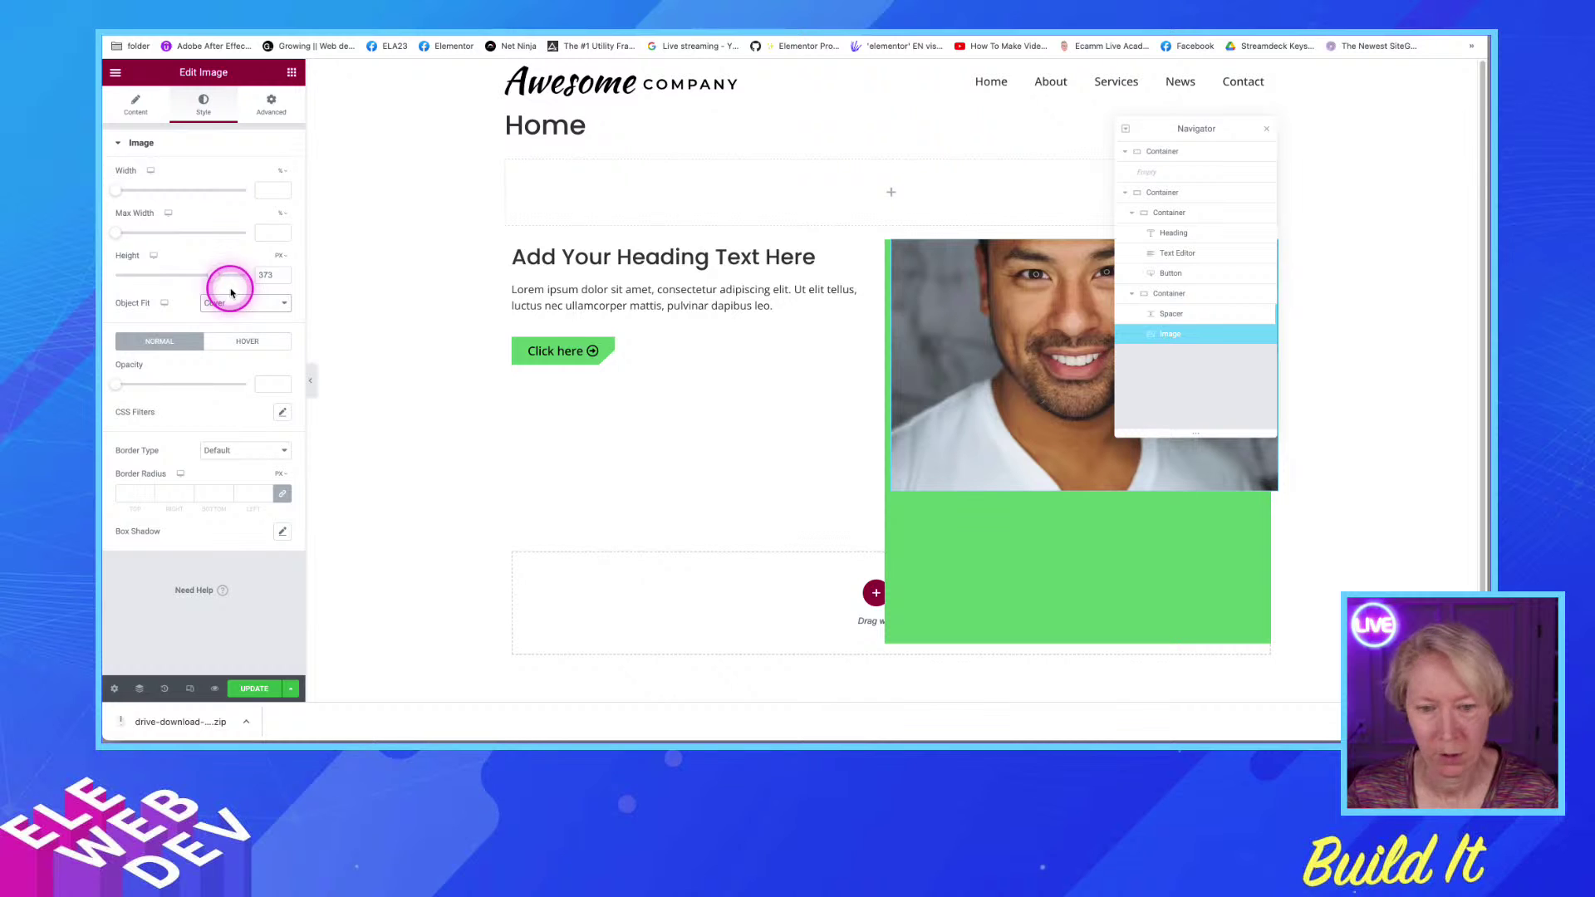
click(231, 301)
click(230, 325)
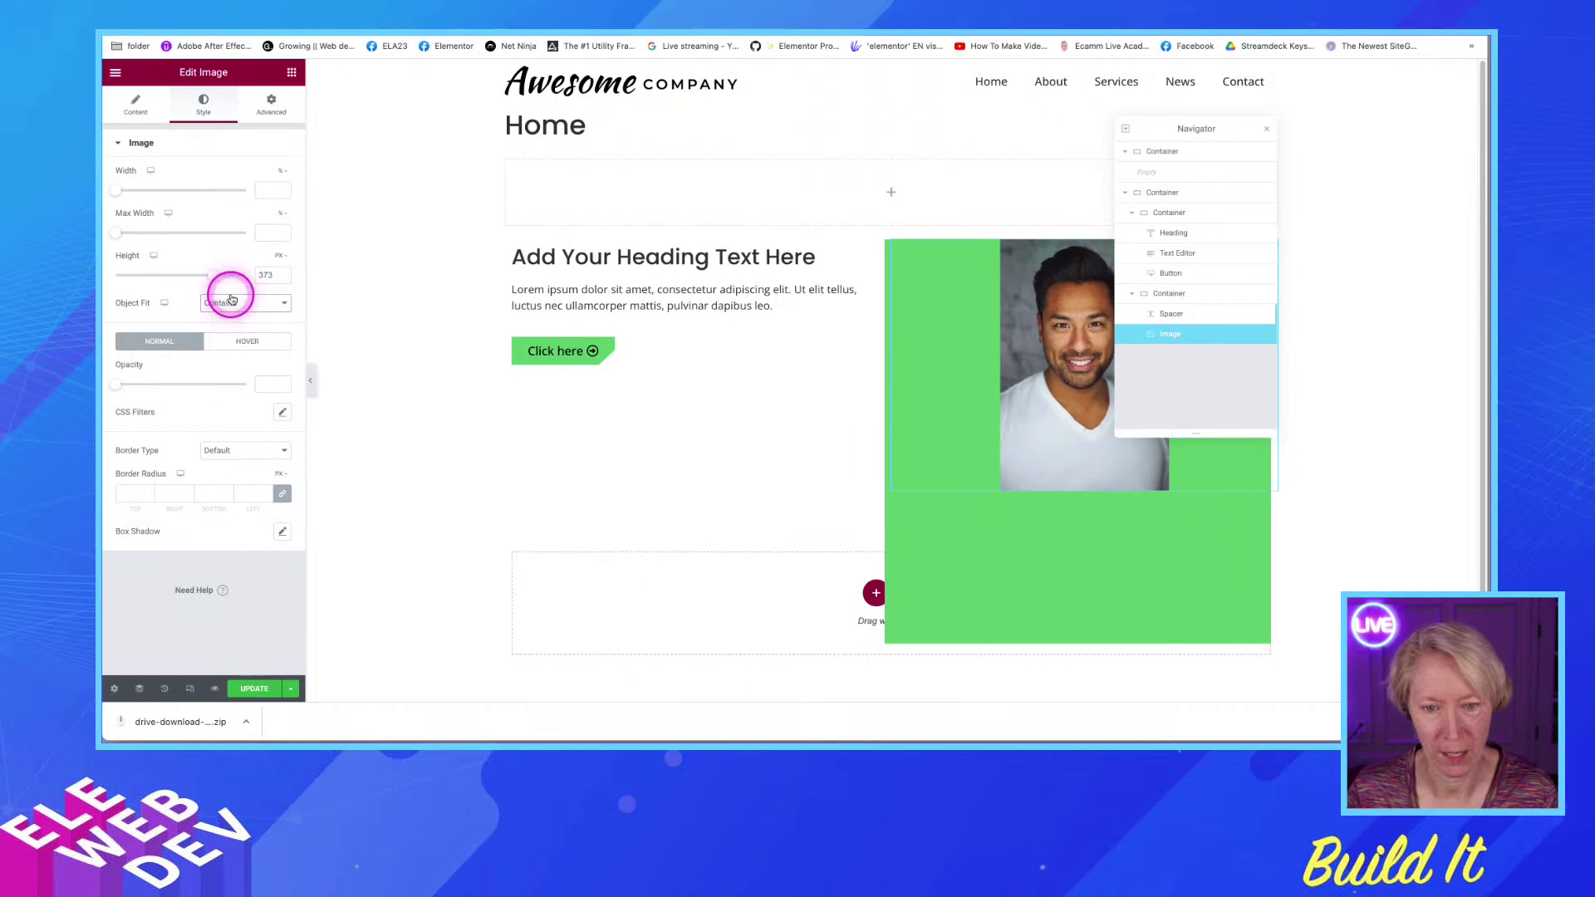
Increase the portrait's height, trying 600 px before setting it to 550 px
drag(213, 278, 262, 279)
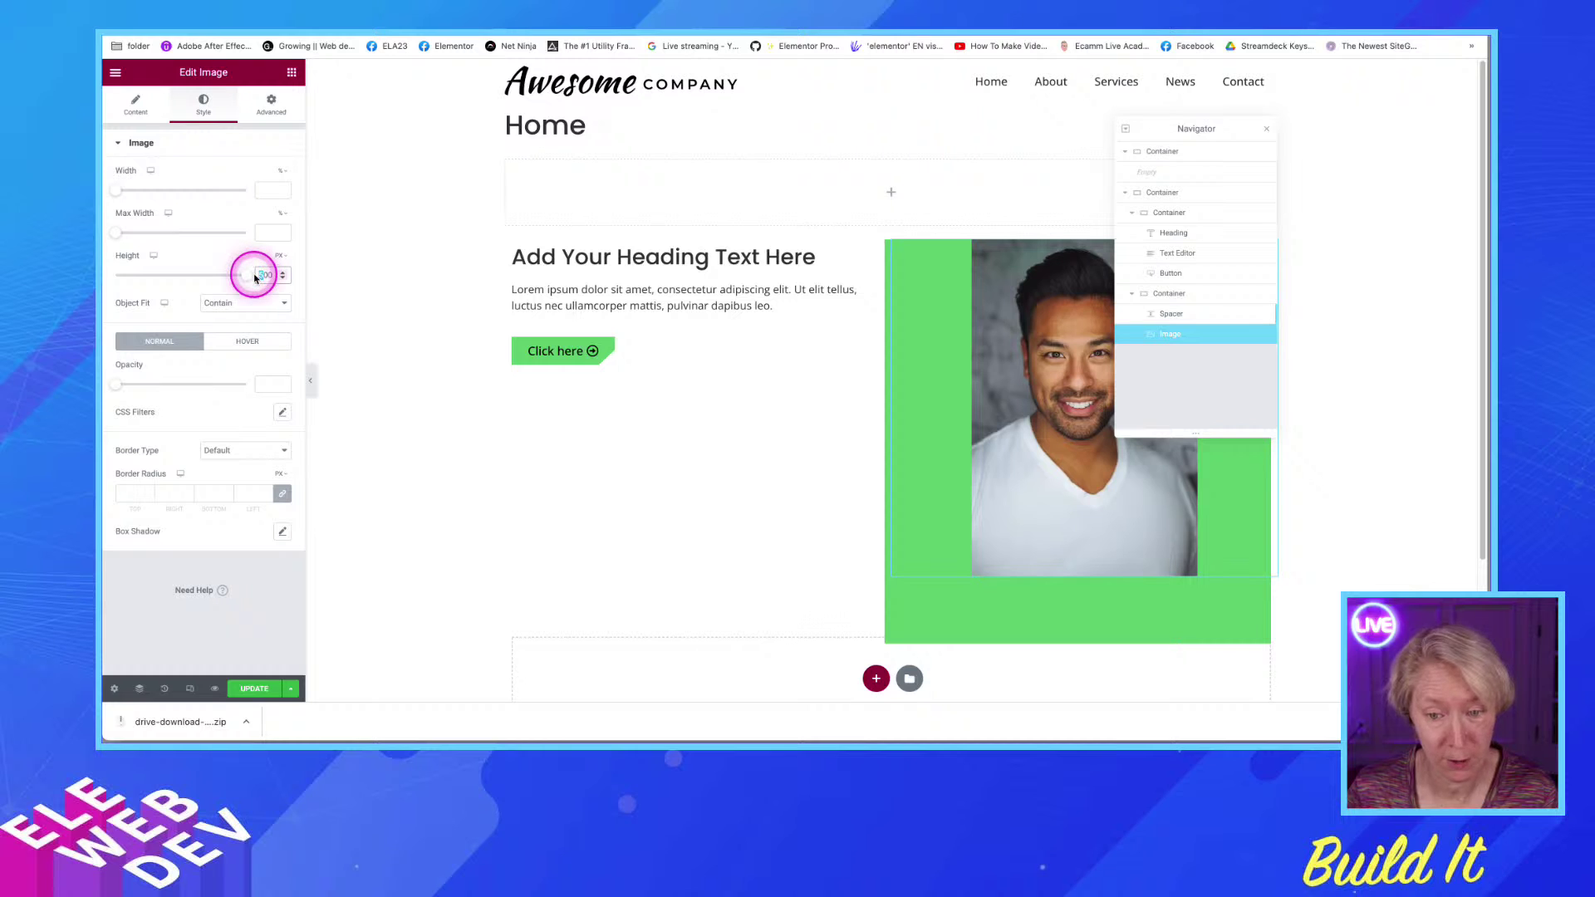
text(600)
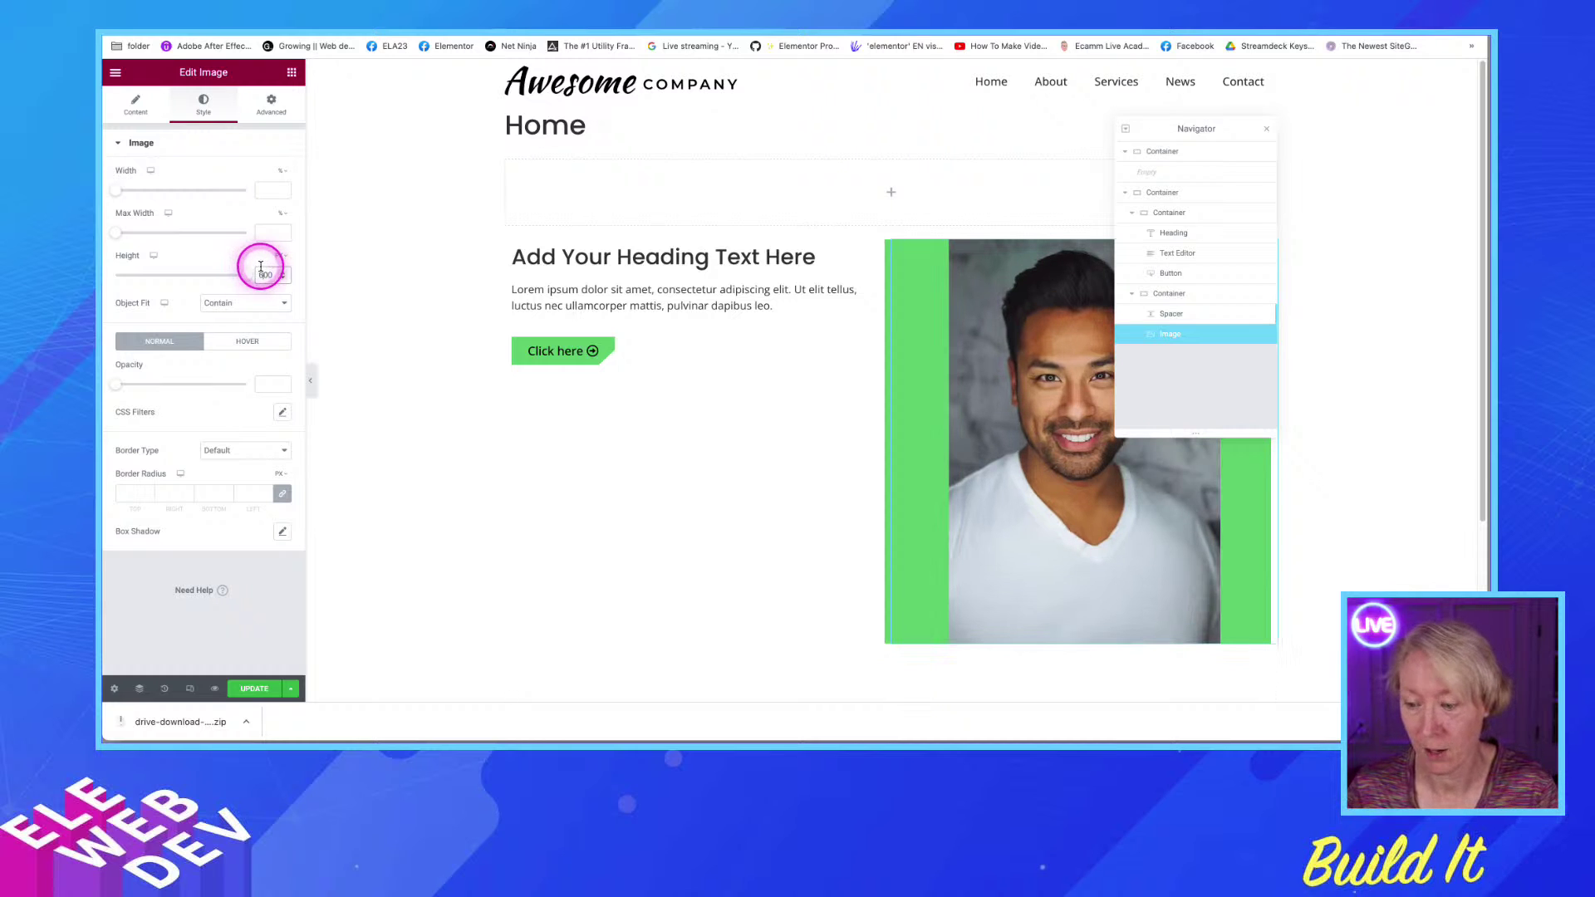
double_click(273, 275)
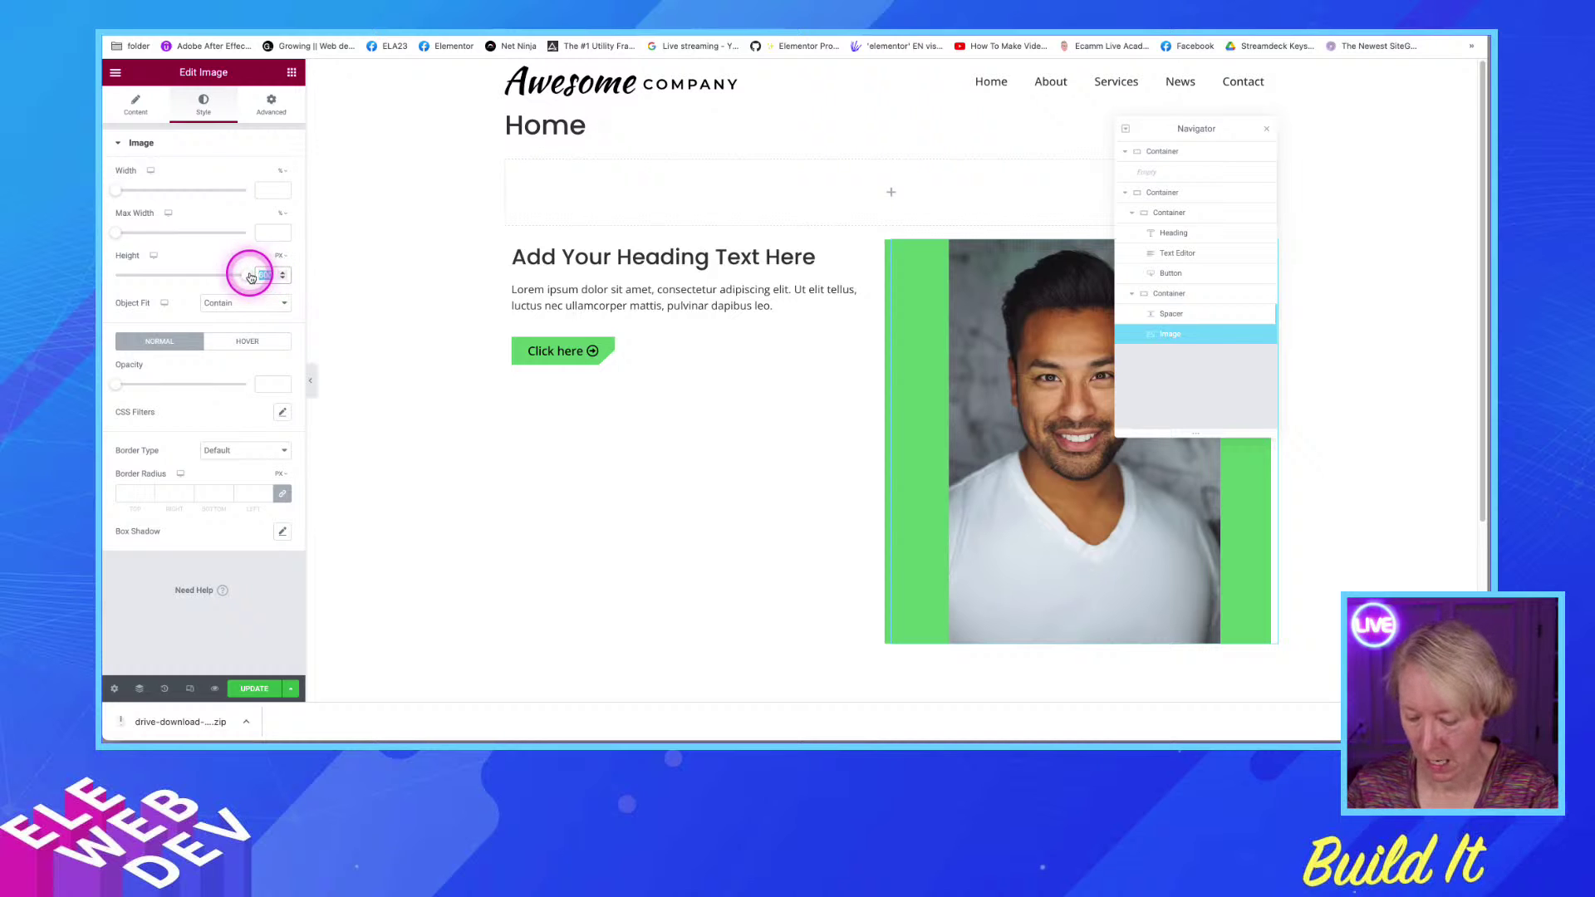
text(550)
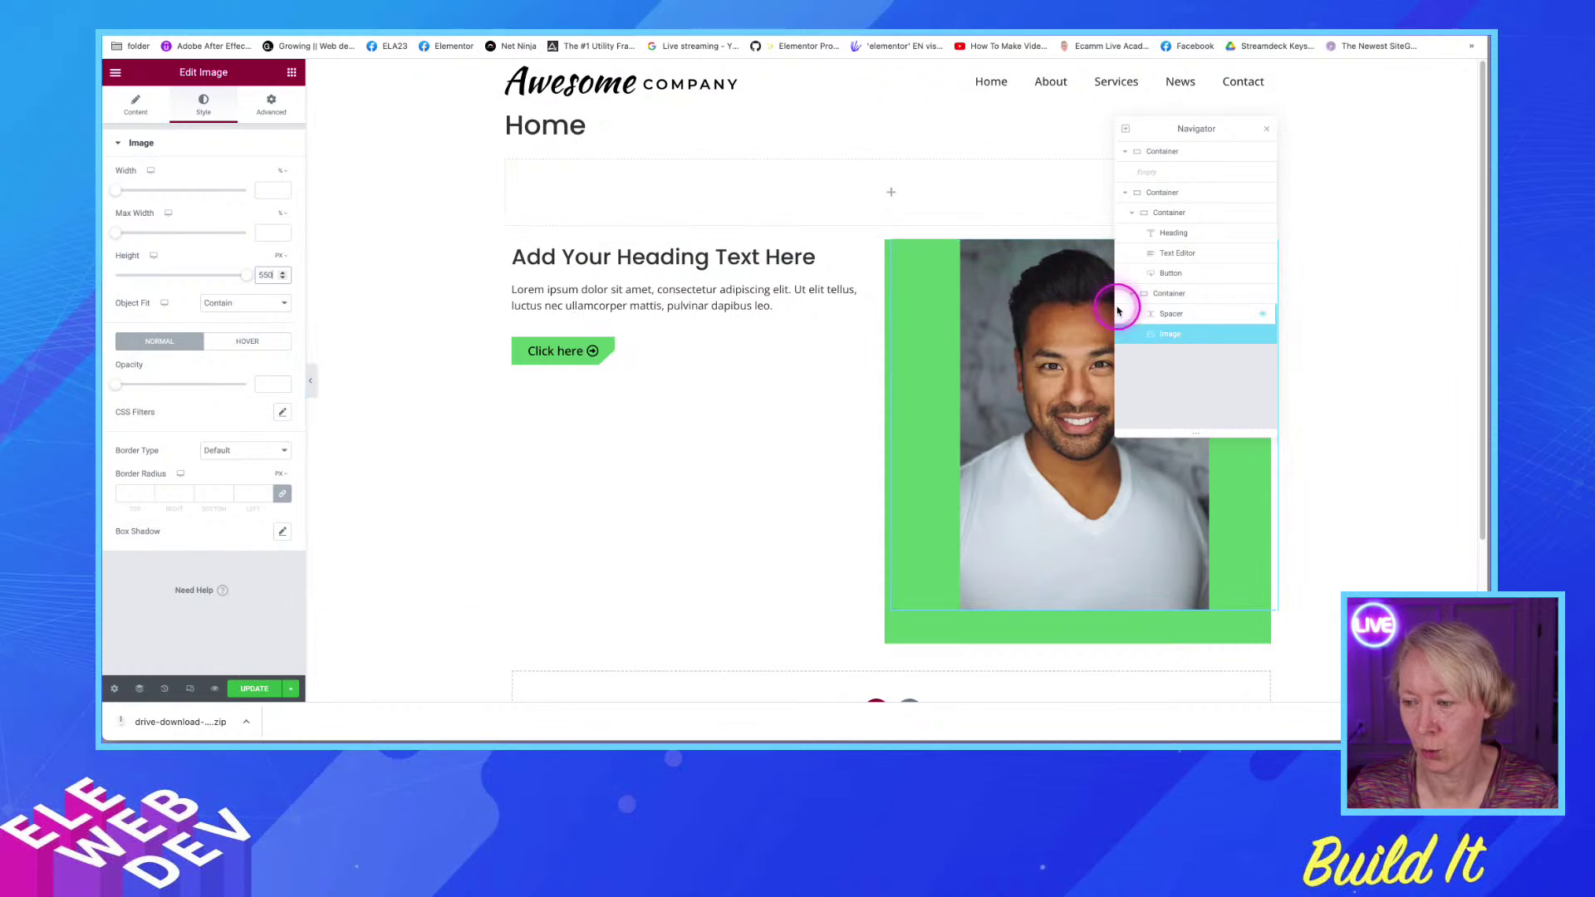
Select the green spacer through the Navigator and set its space to 550 px to match the portrait's height
click(1170, 315)
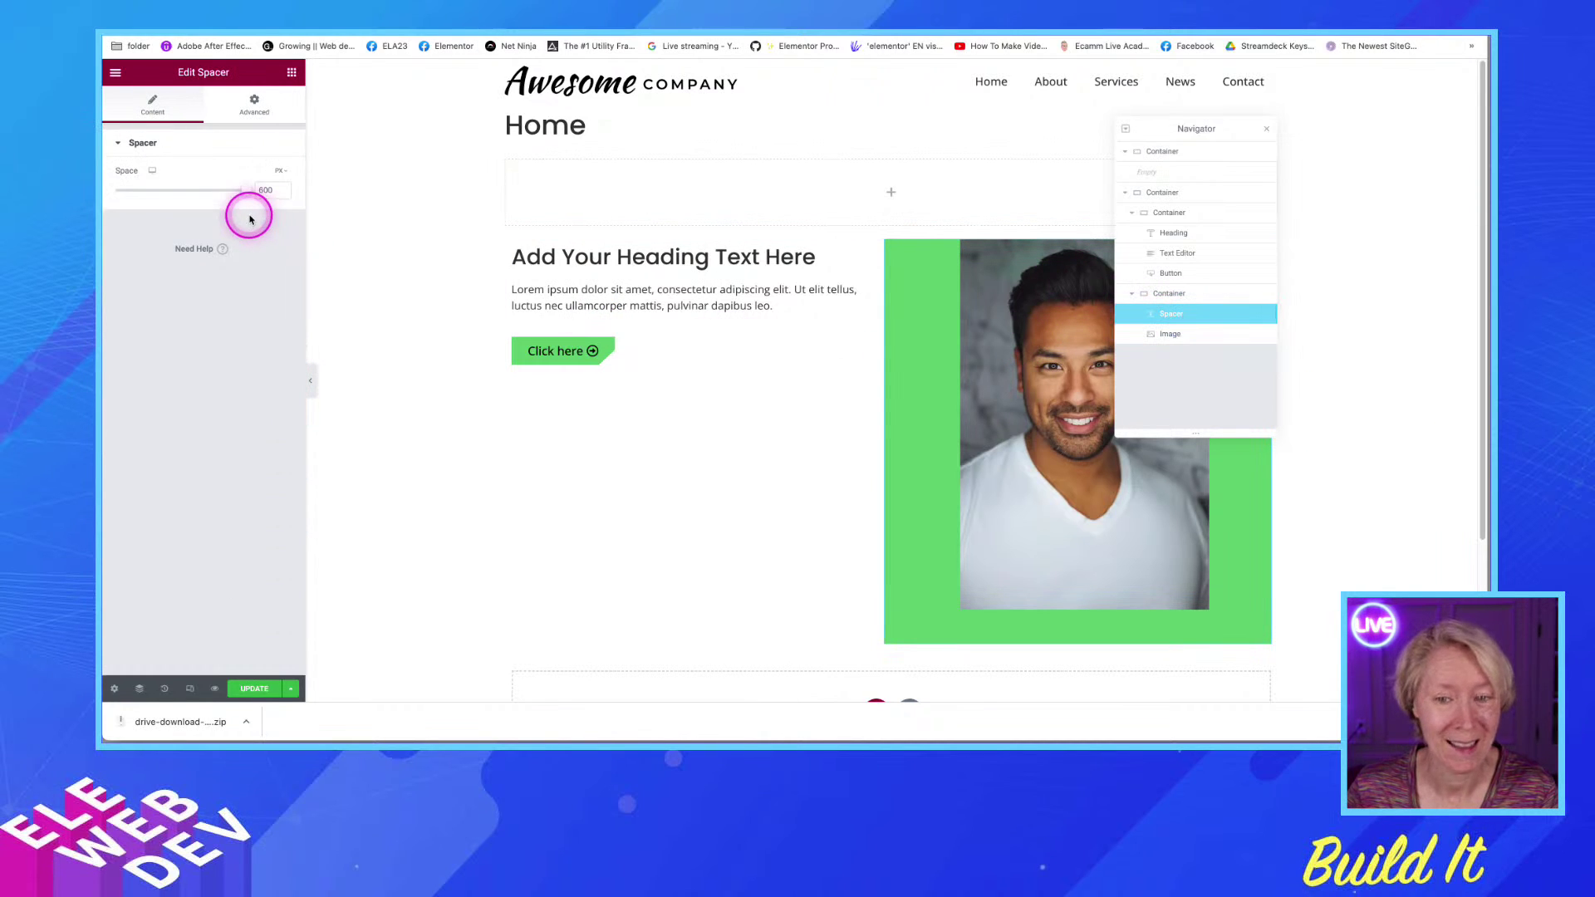
drag(248, 203, 251, 195)
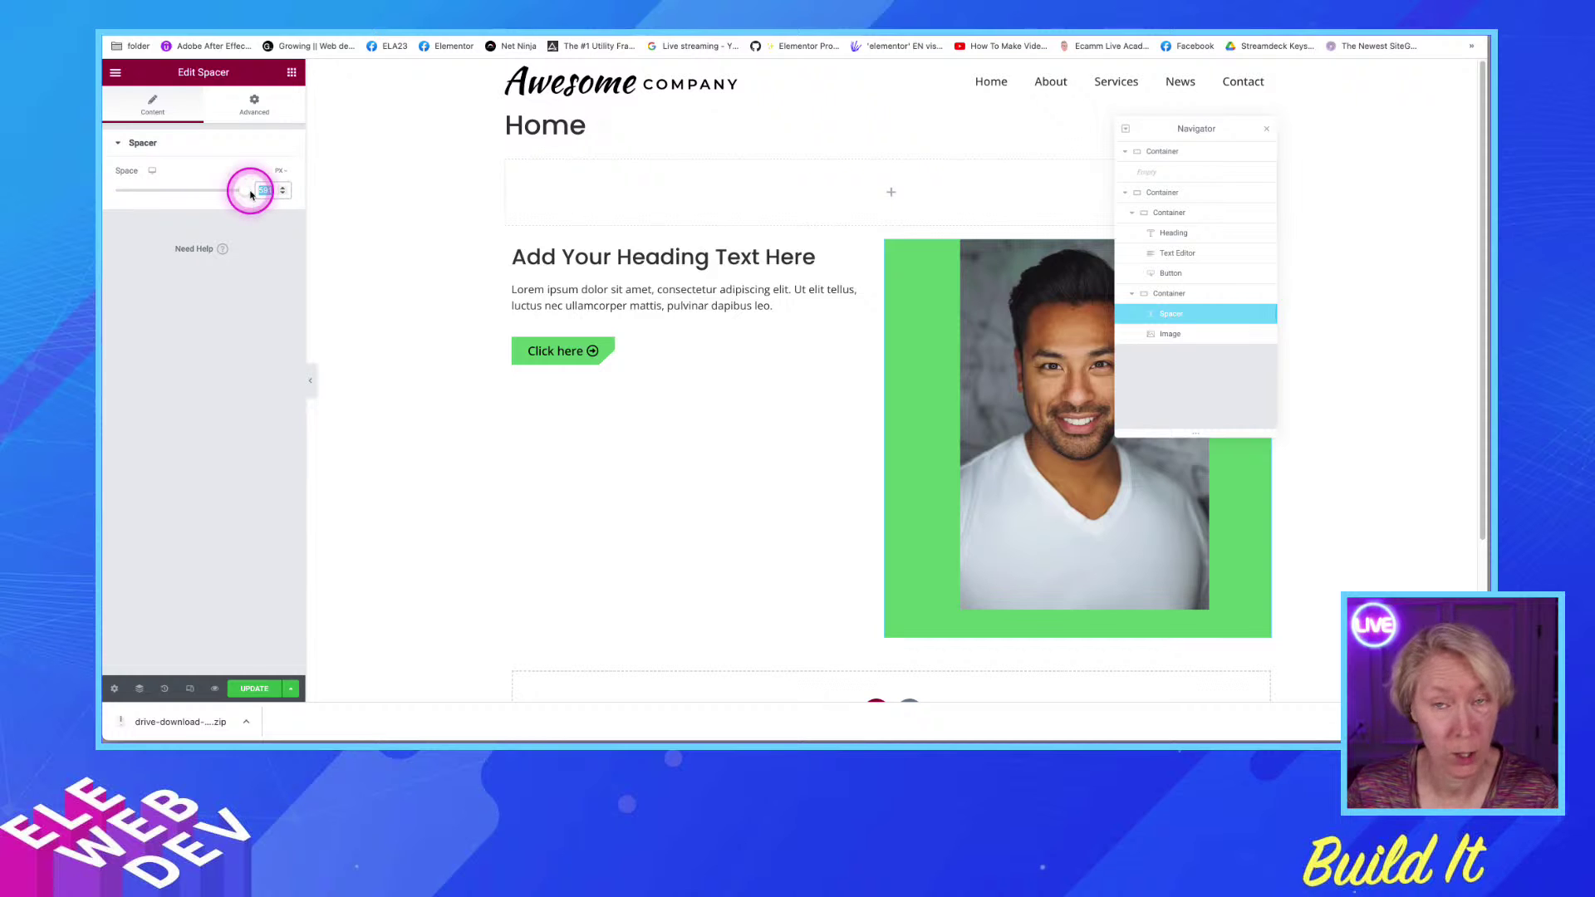
text(5)
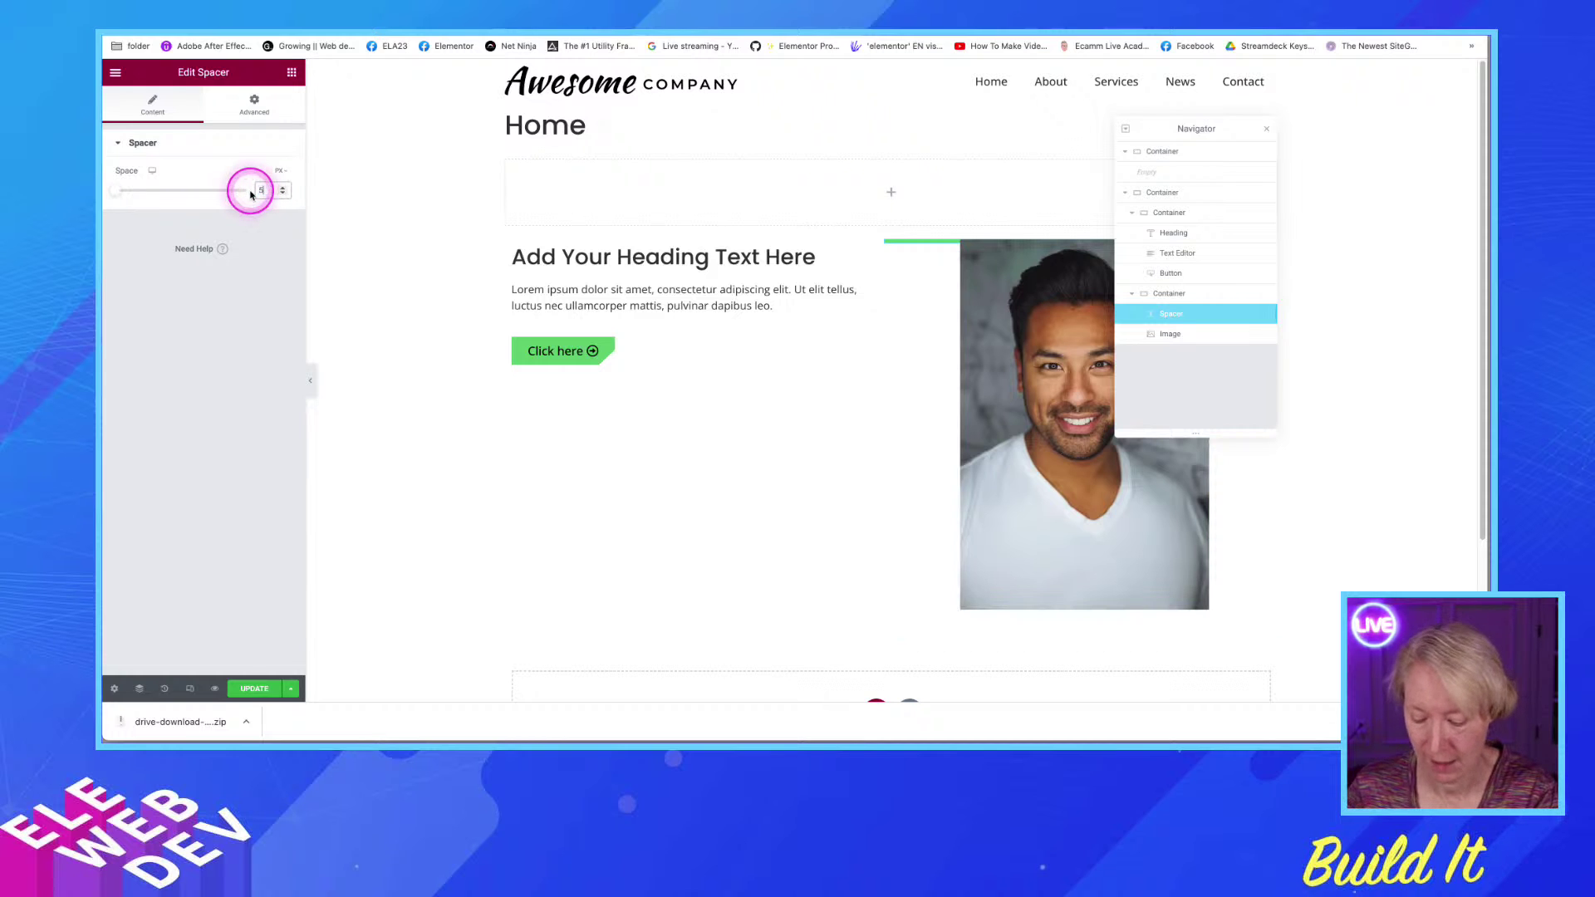
click(251, 195)
text(50)
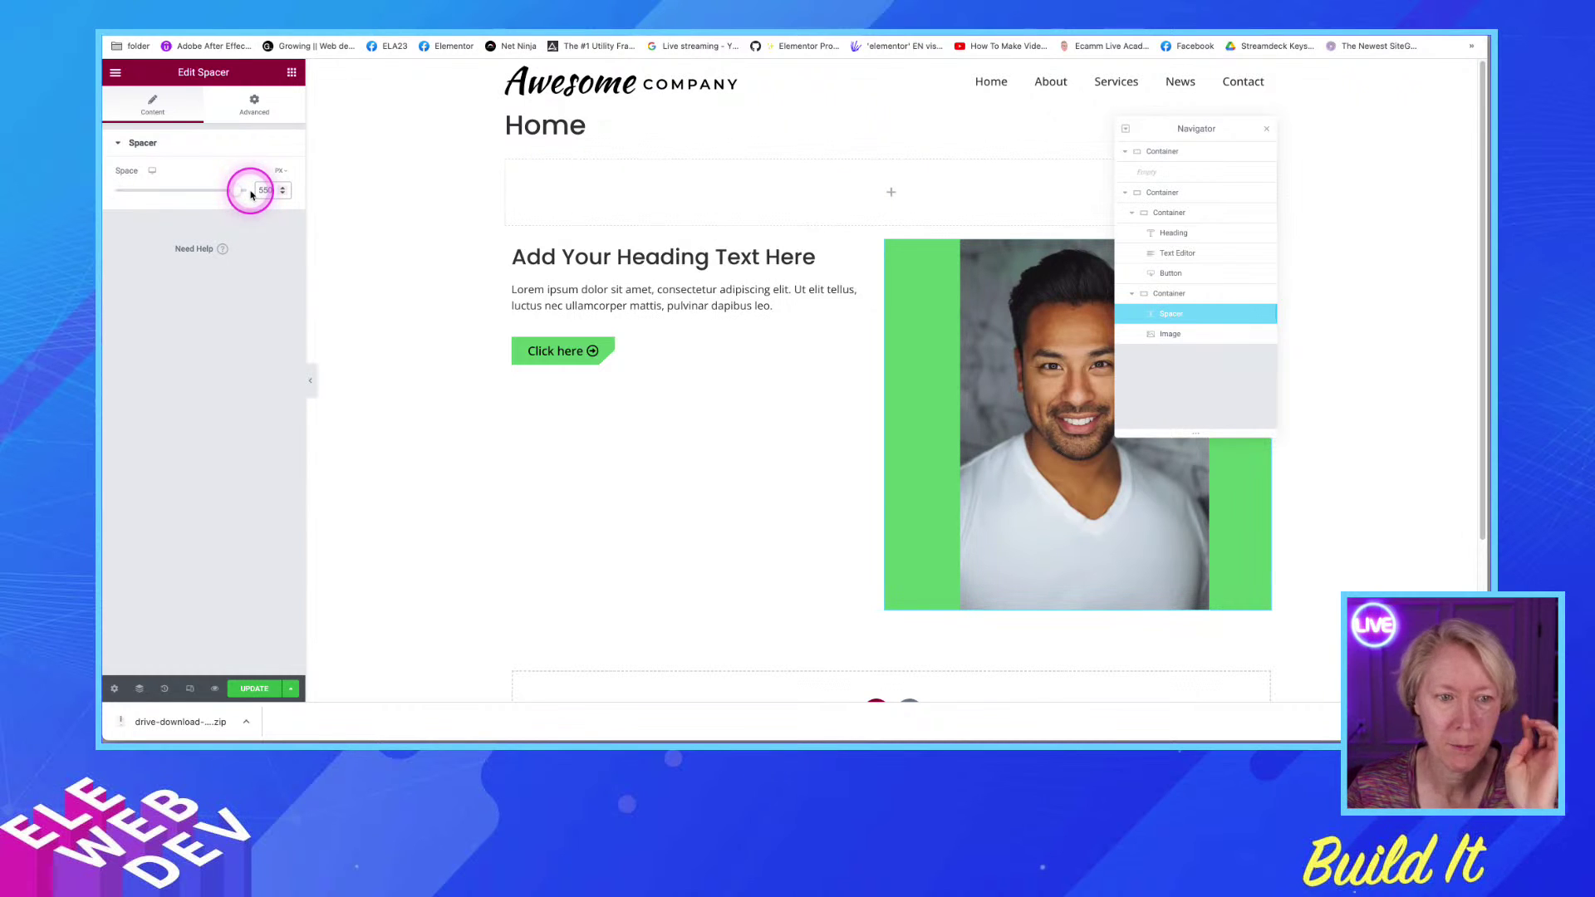
Try nudging the spacer's space slightly and restore it to 550 px
click(252, 113)
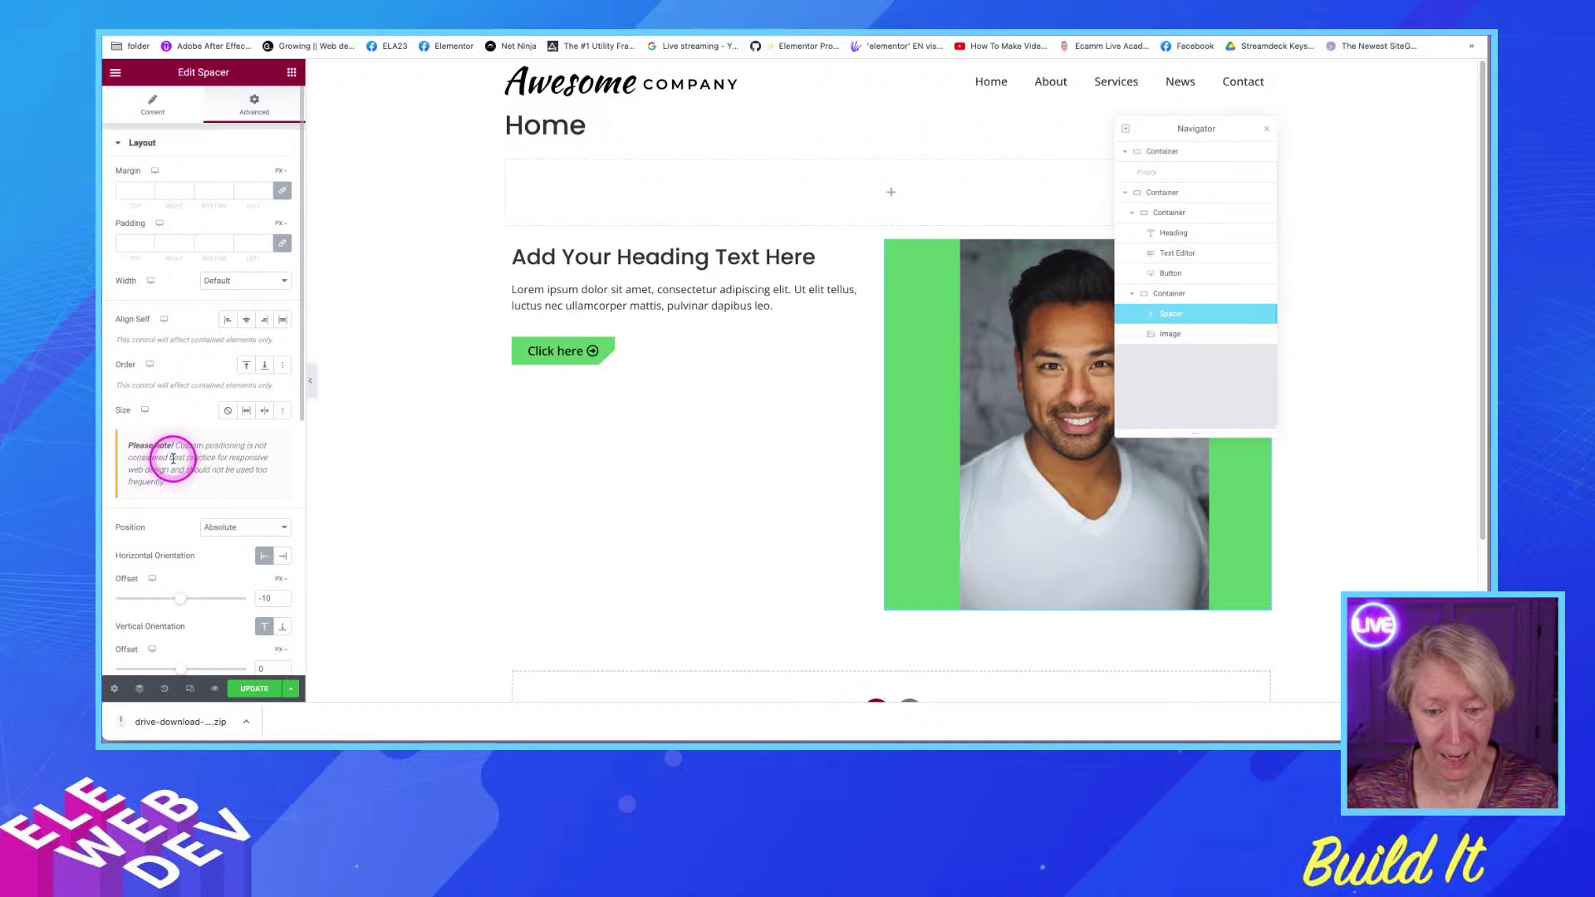
click(152, 129)
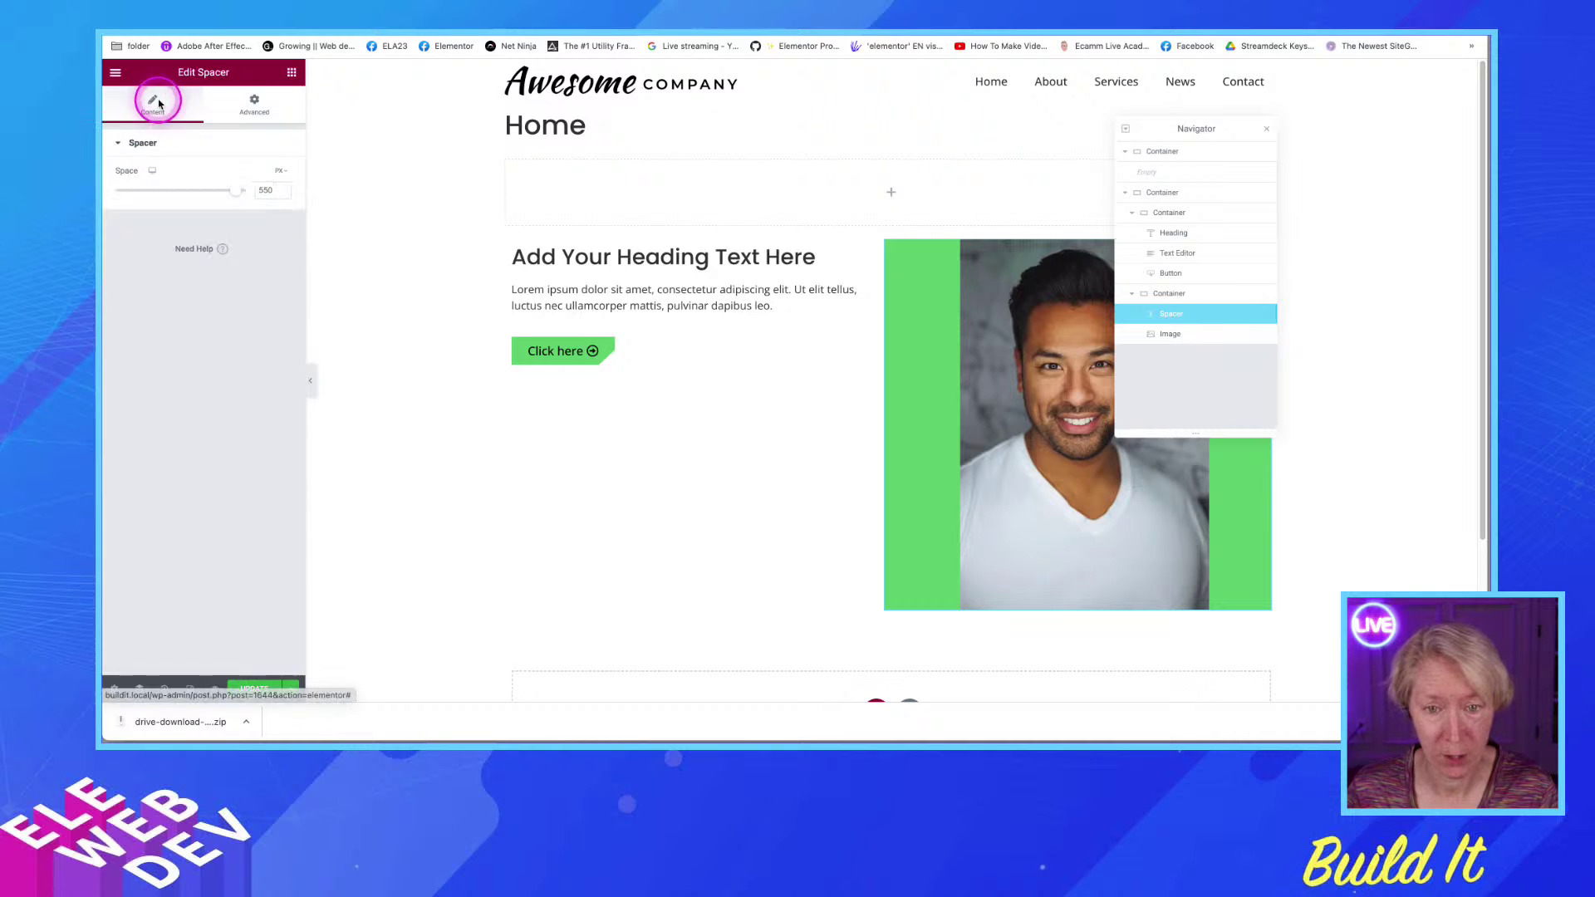
mouse_move(234, 195)
mouse_down()
mouse_move(207, 199)
mouse_move(234, 206)
mouse_move(241, 190)
mouse_up()
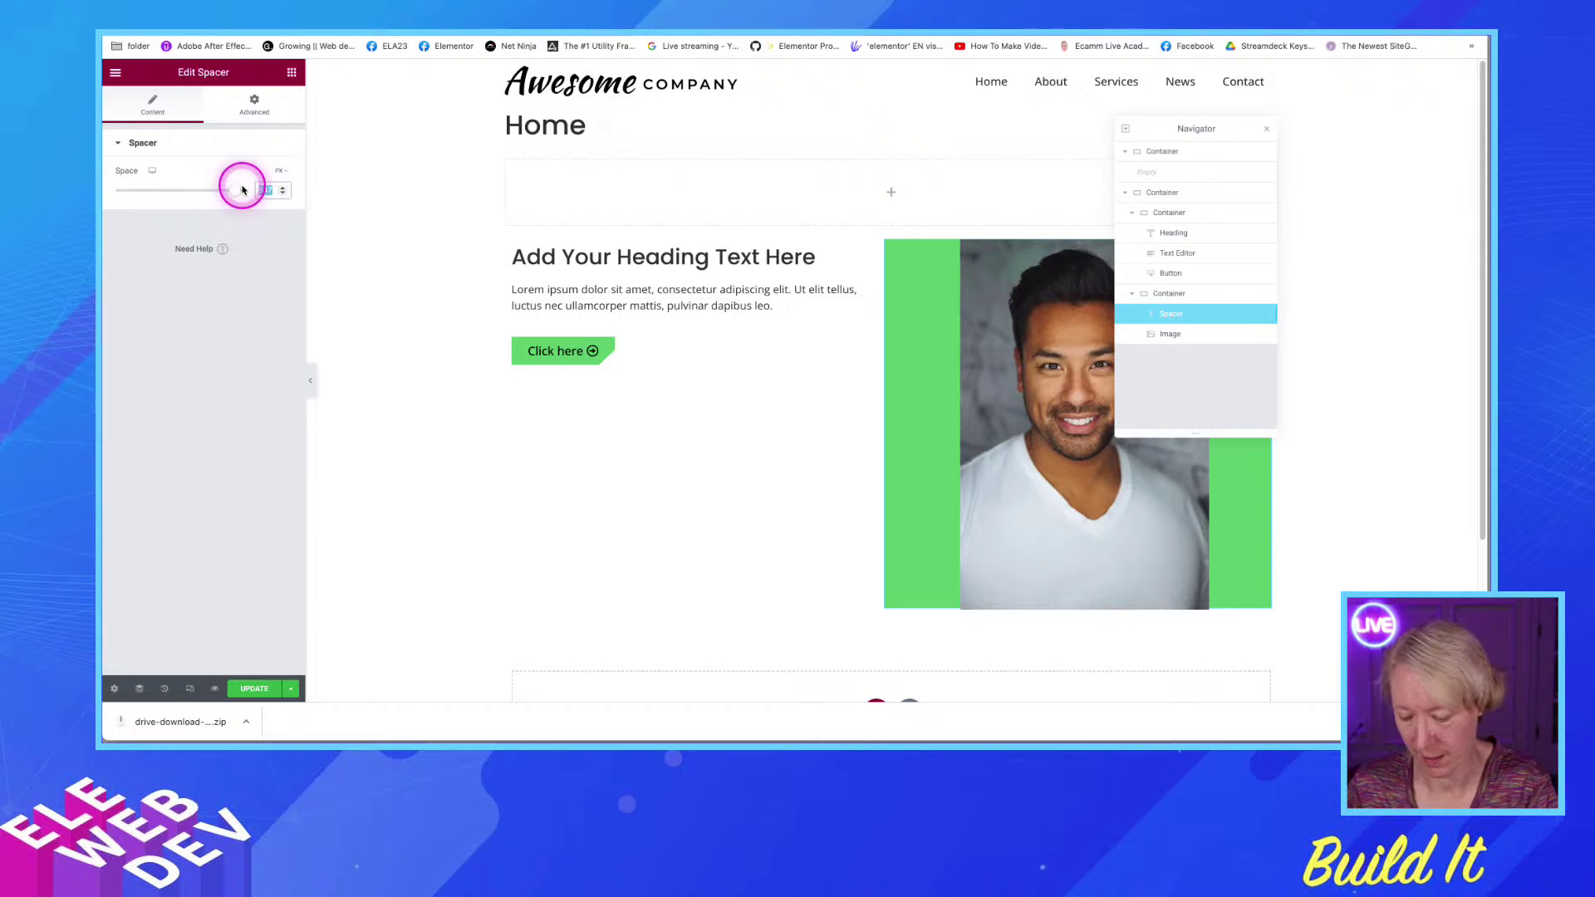
text(550)
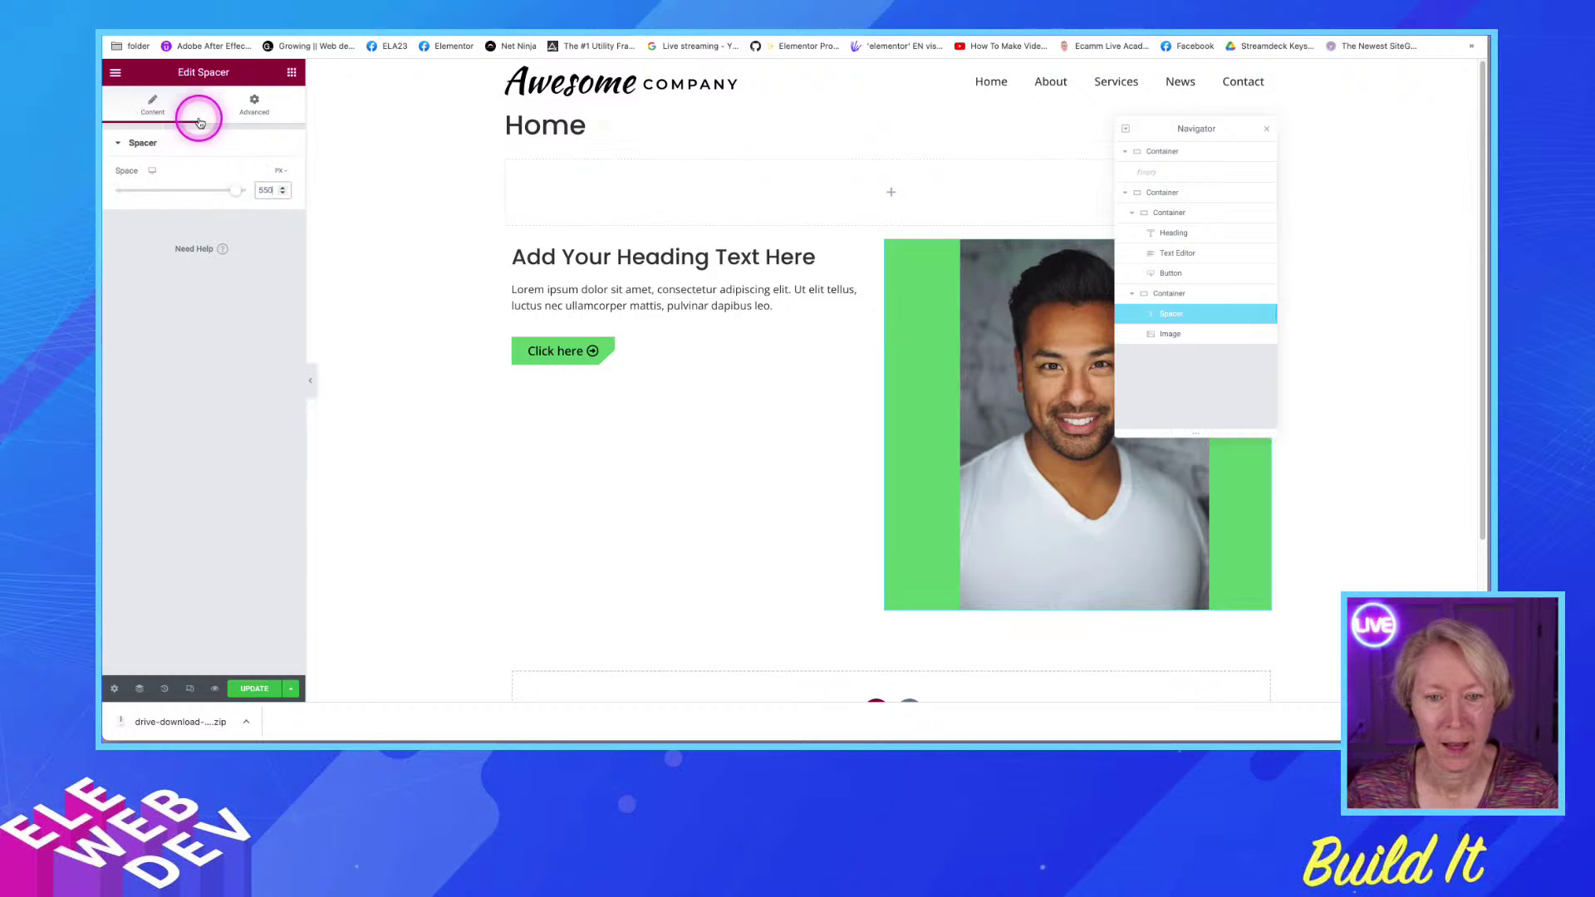
Switch the spacer to a custom width in pixels and set it to about 372 px
click(243, 104)
click(246, 281)
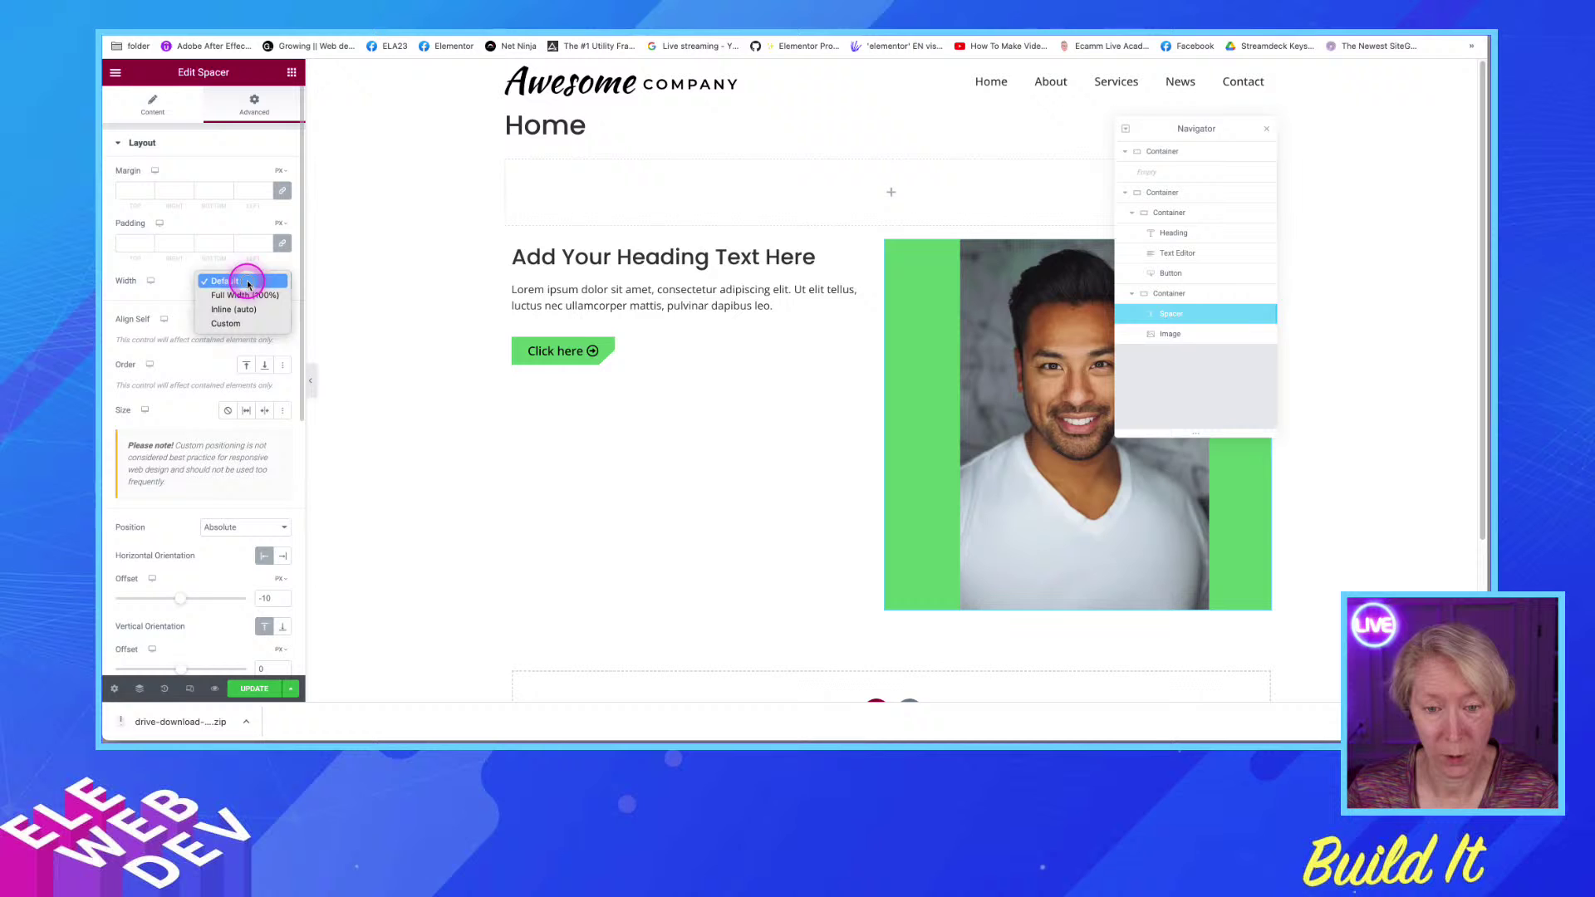
click(229, 323)
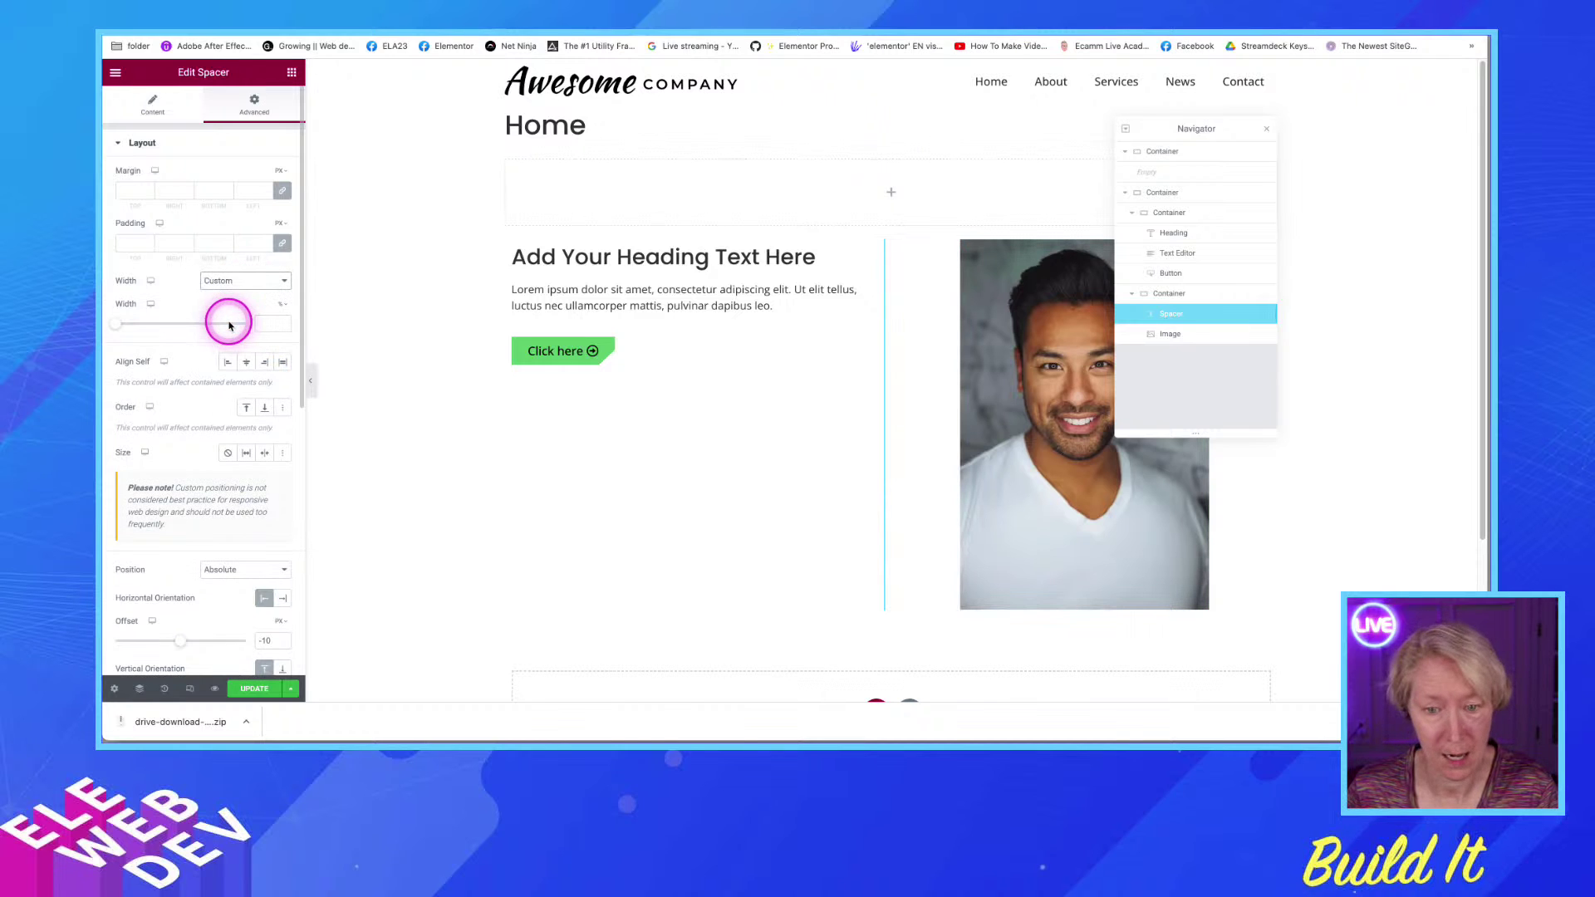
click(281, 305)
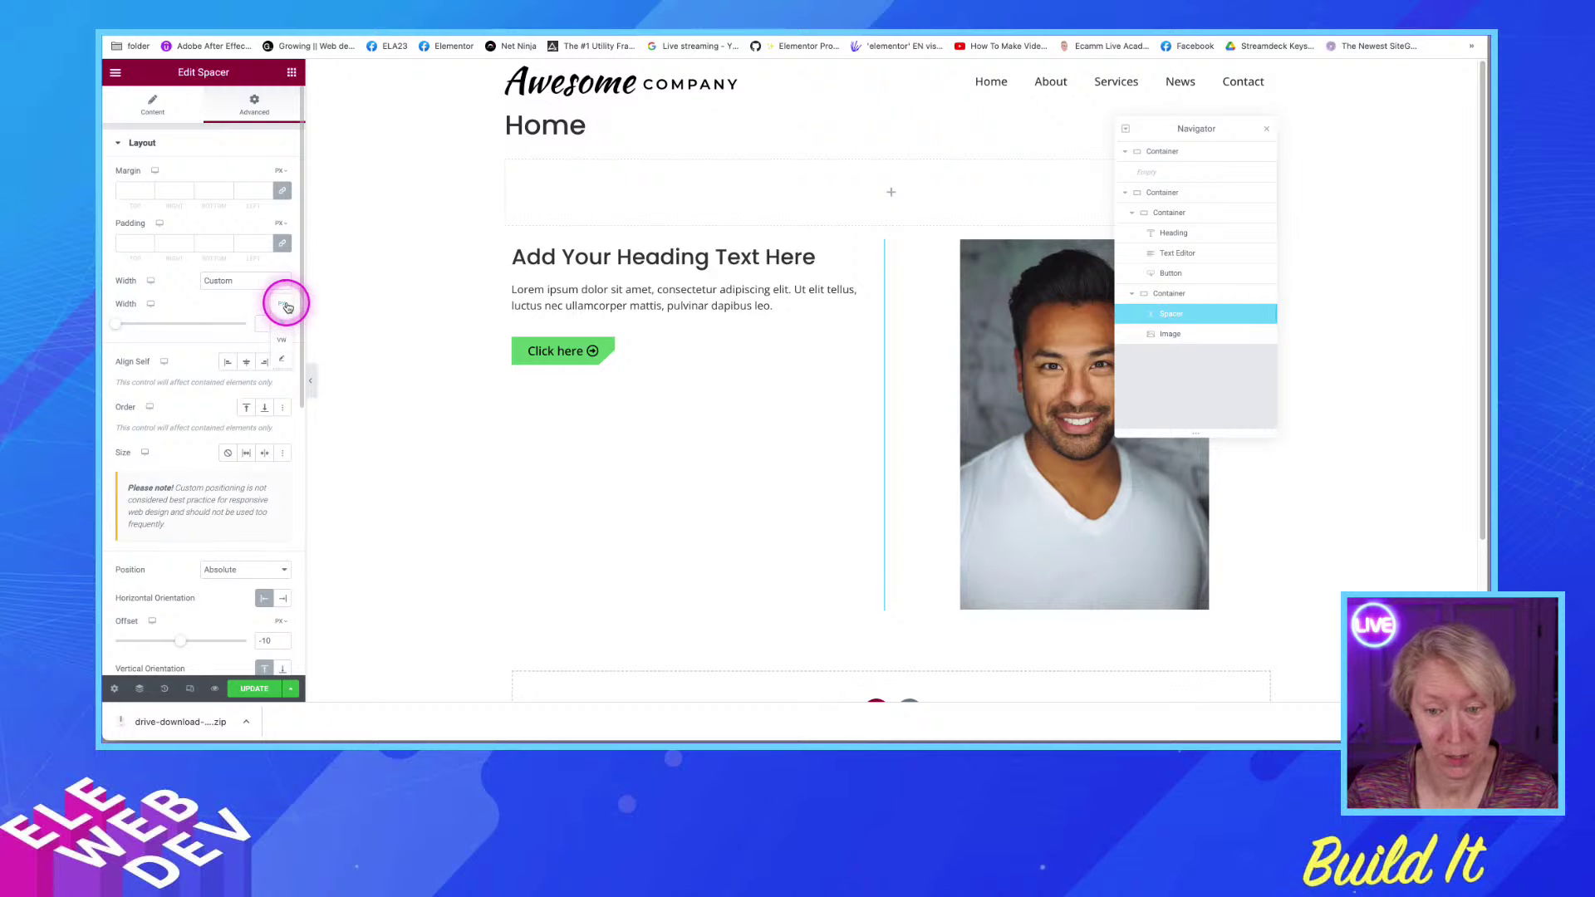
click(285, 306)
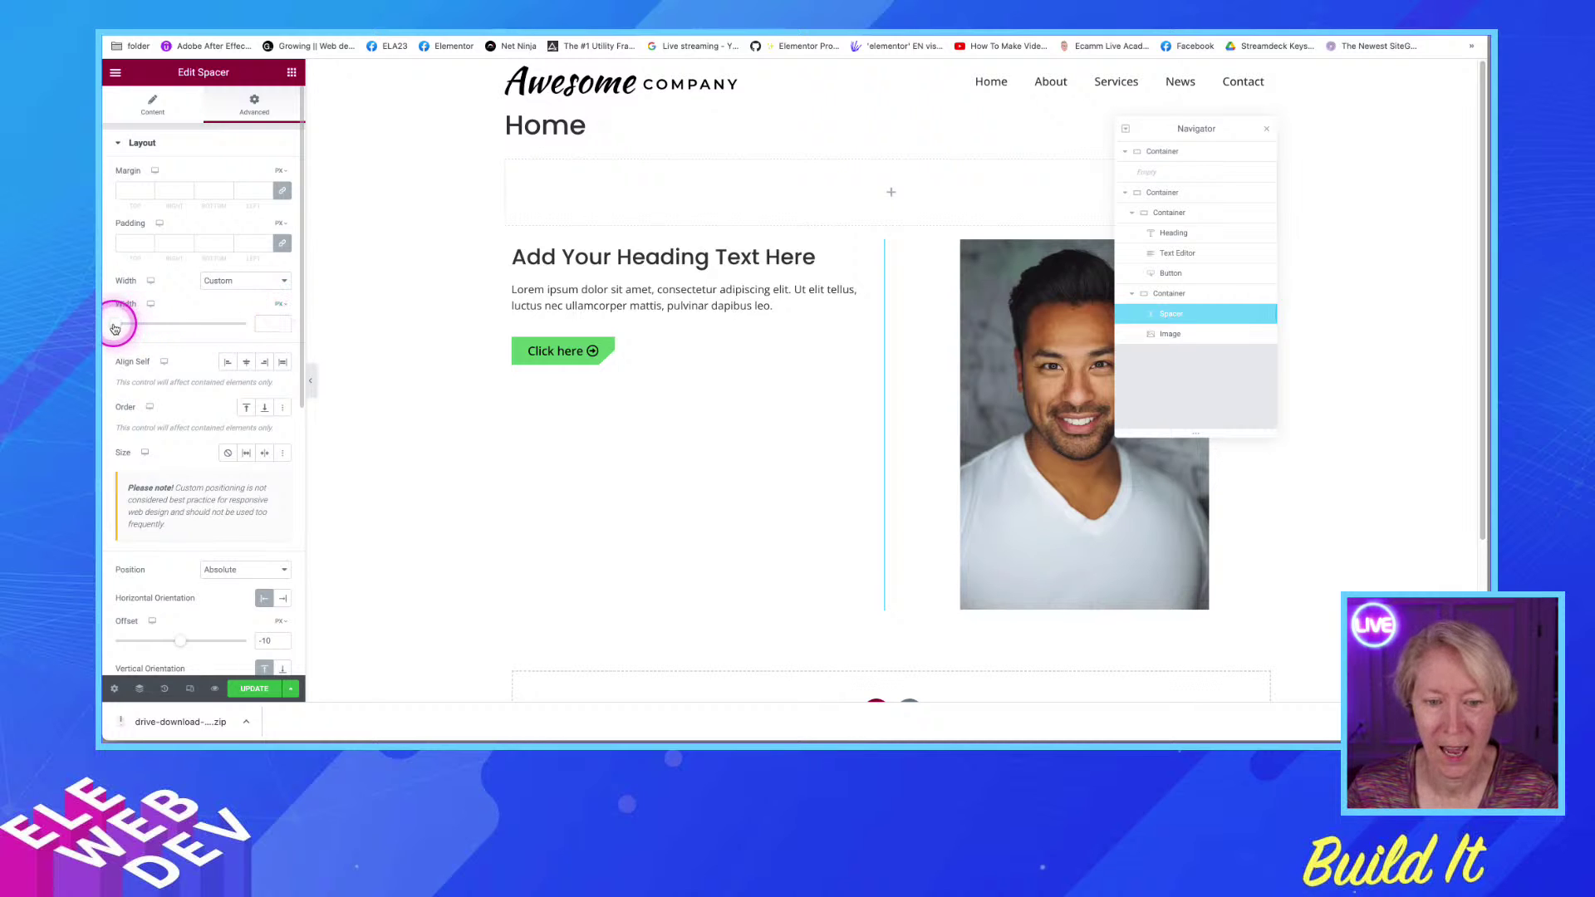
drag(115, 328, 174, 328)
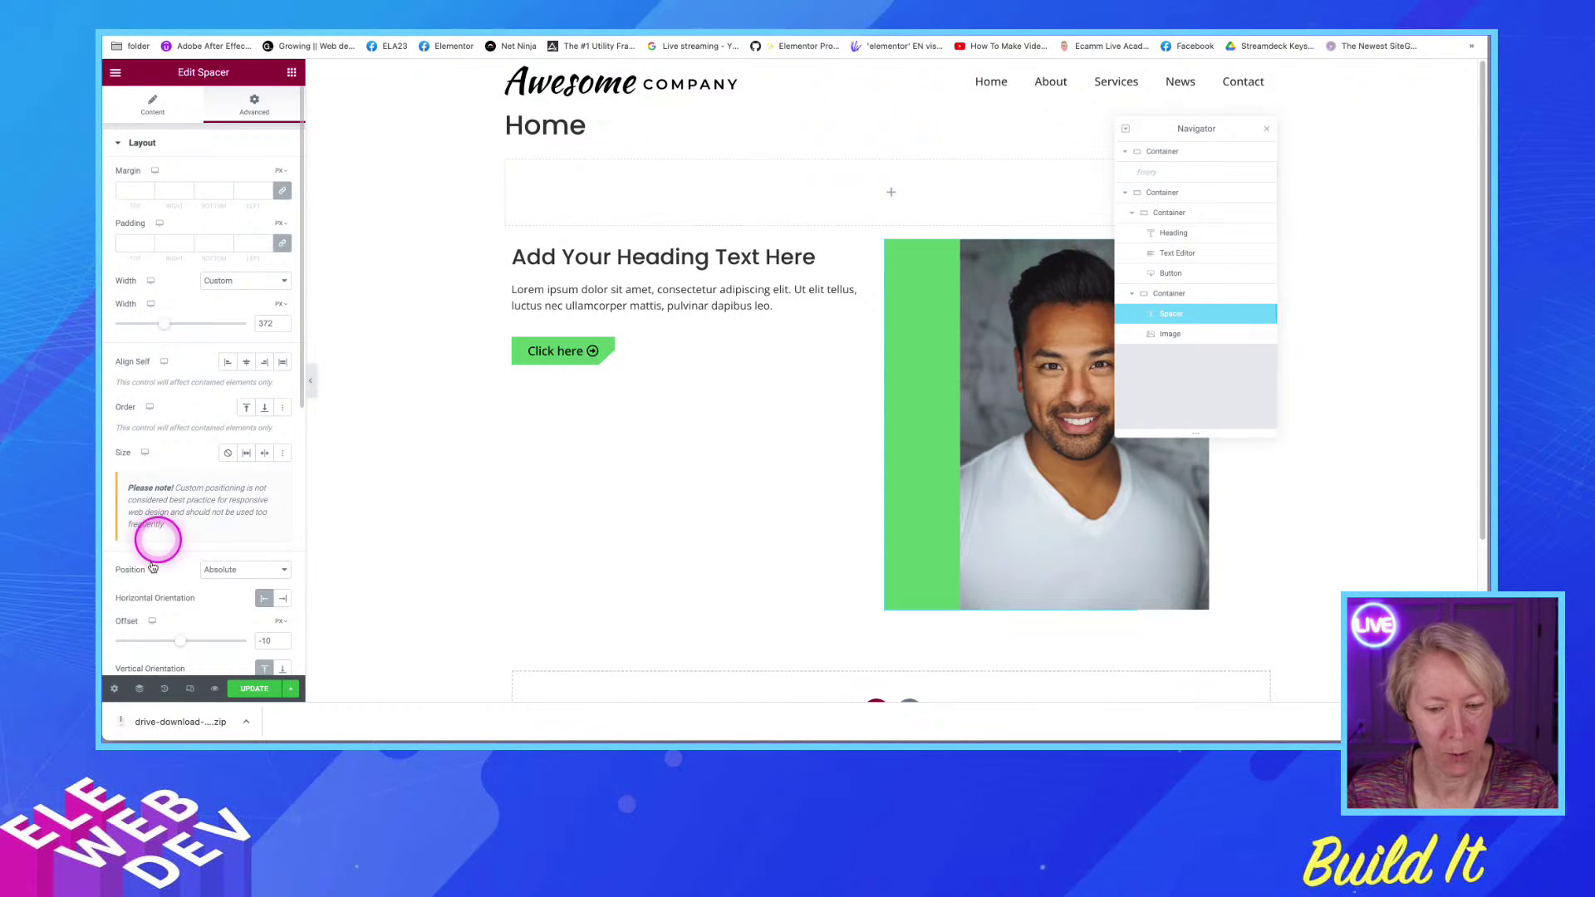
Move the spacer to a horizontal offset of about 83 px and set its vertical offset to 10 px
scroll(158, 581, down, 5)
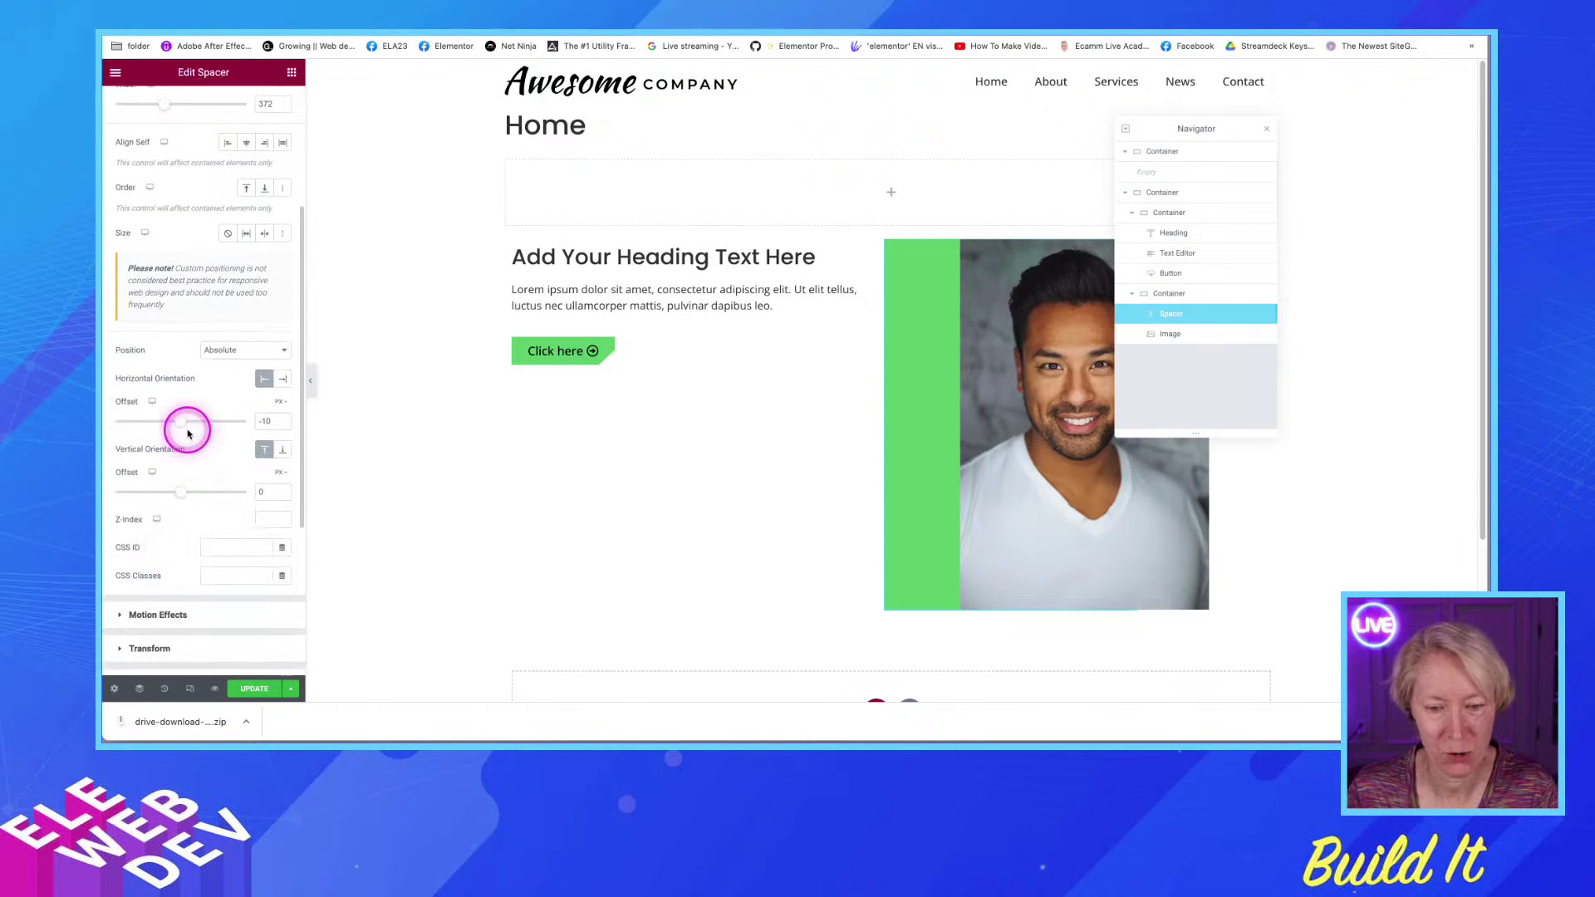
drag(182, 421, 190, 425)
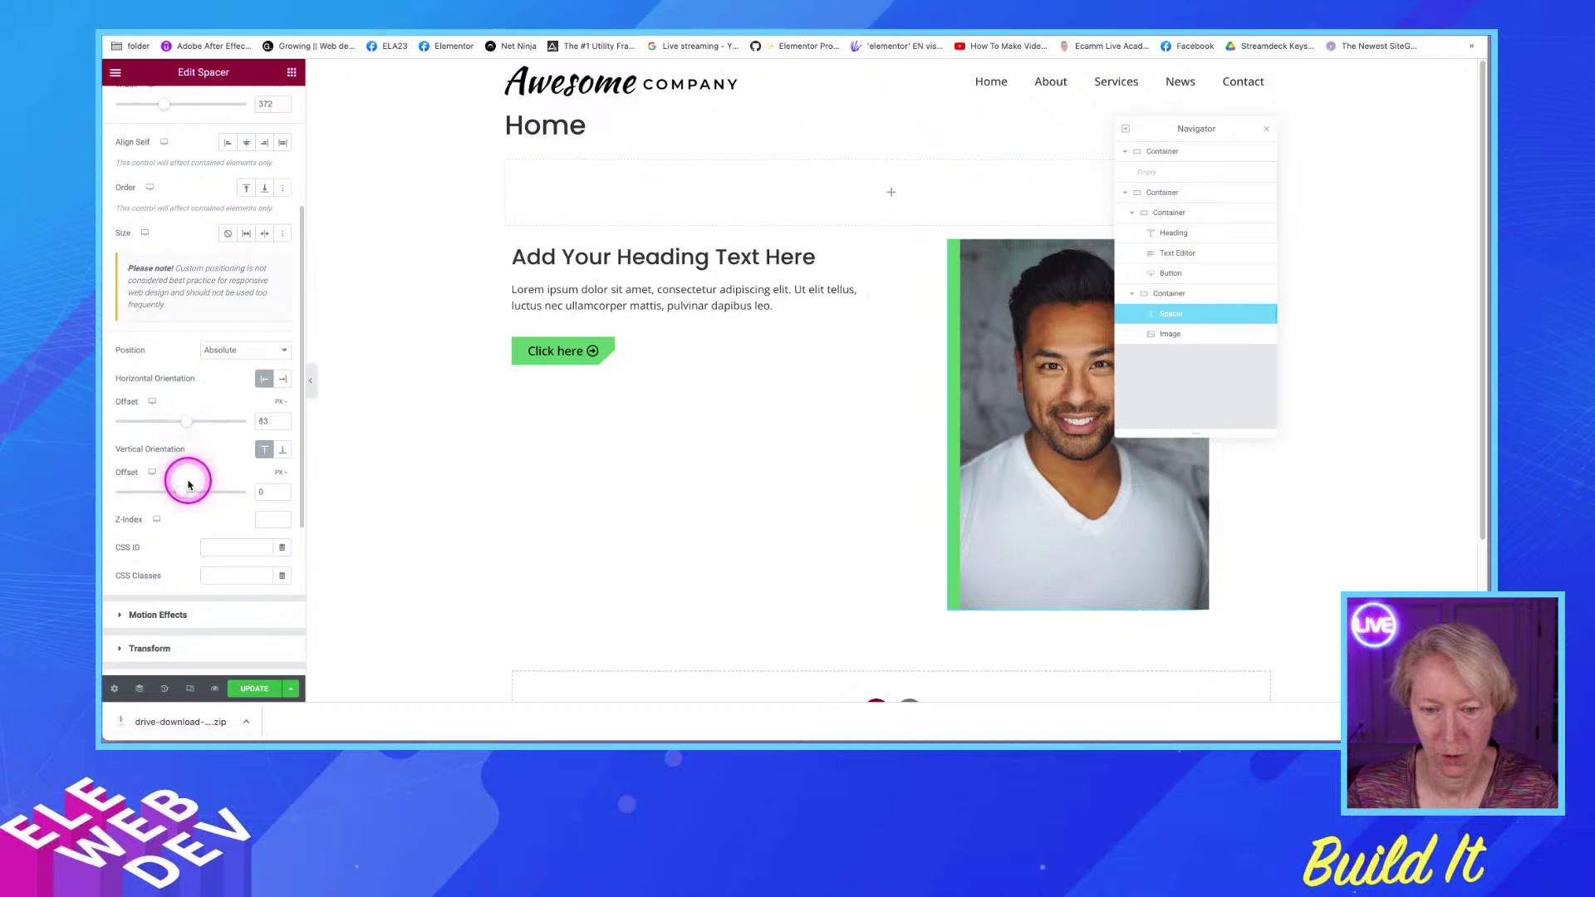
drag(182, 491, 244, 490)
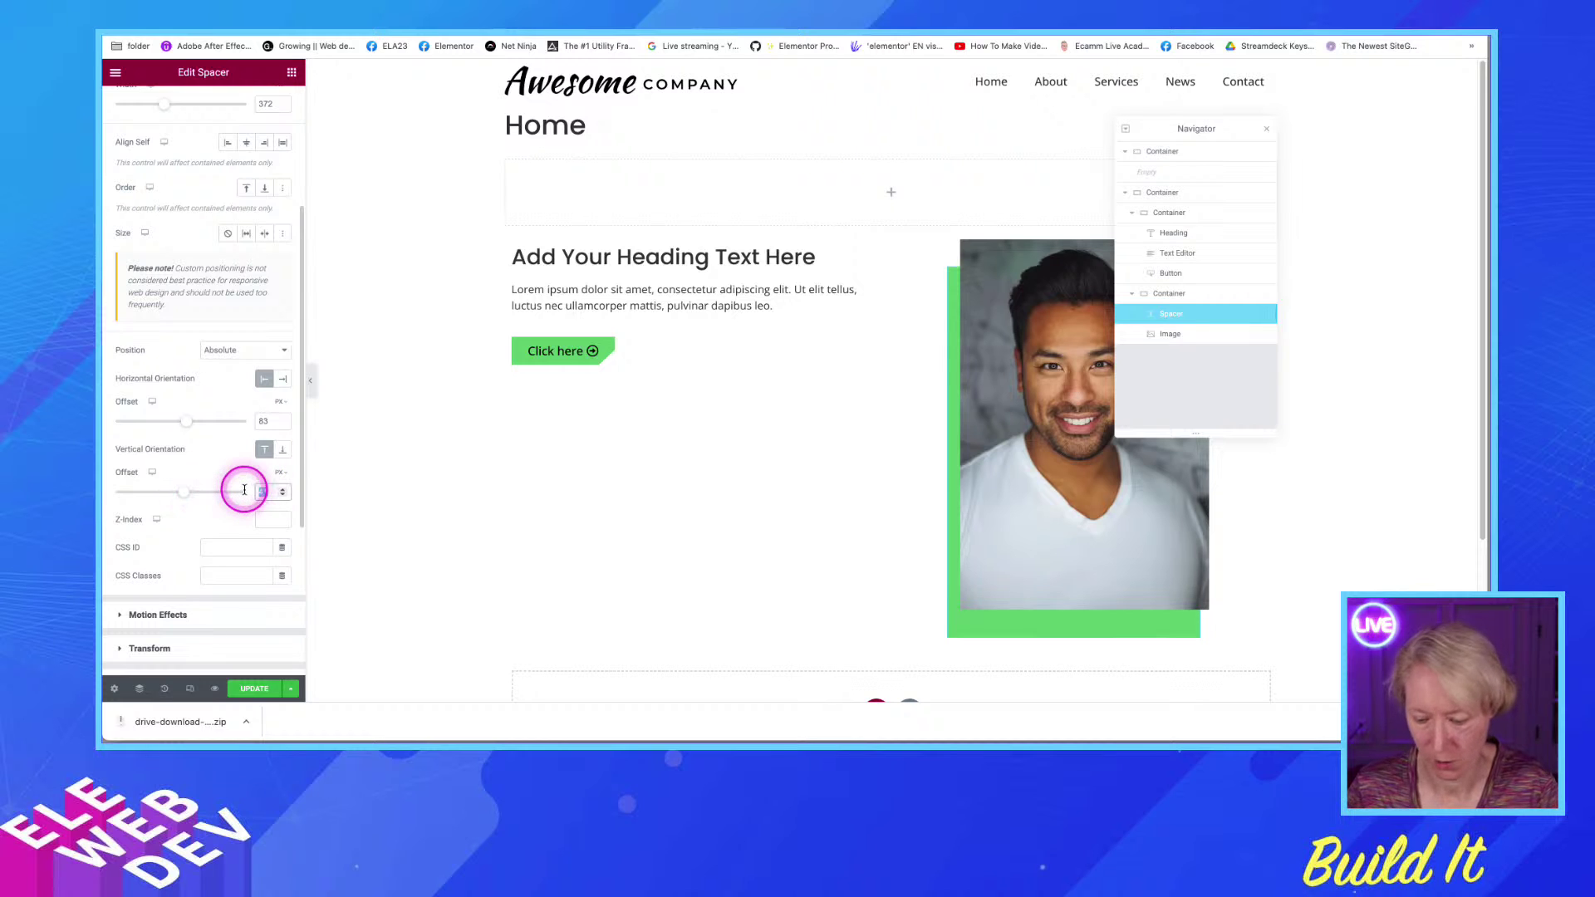
text(10)
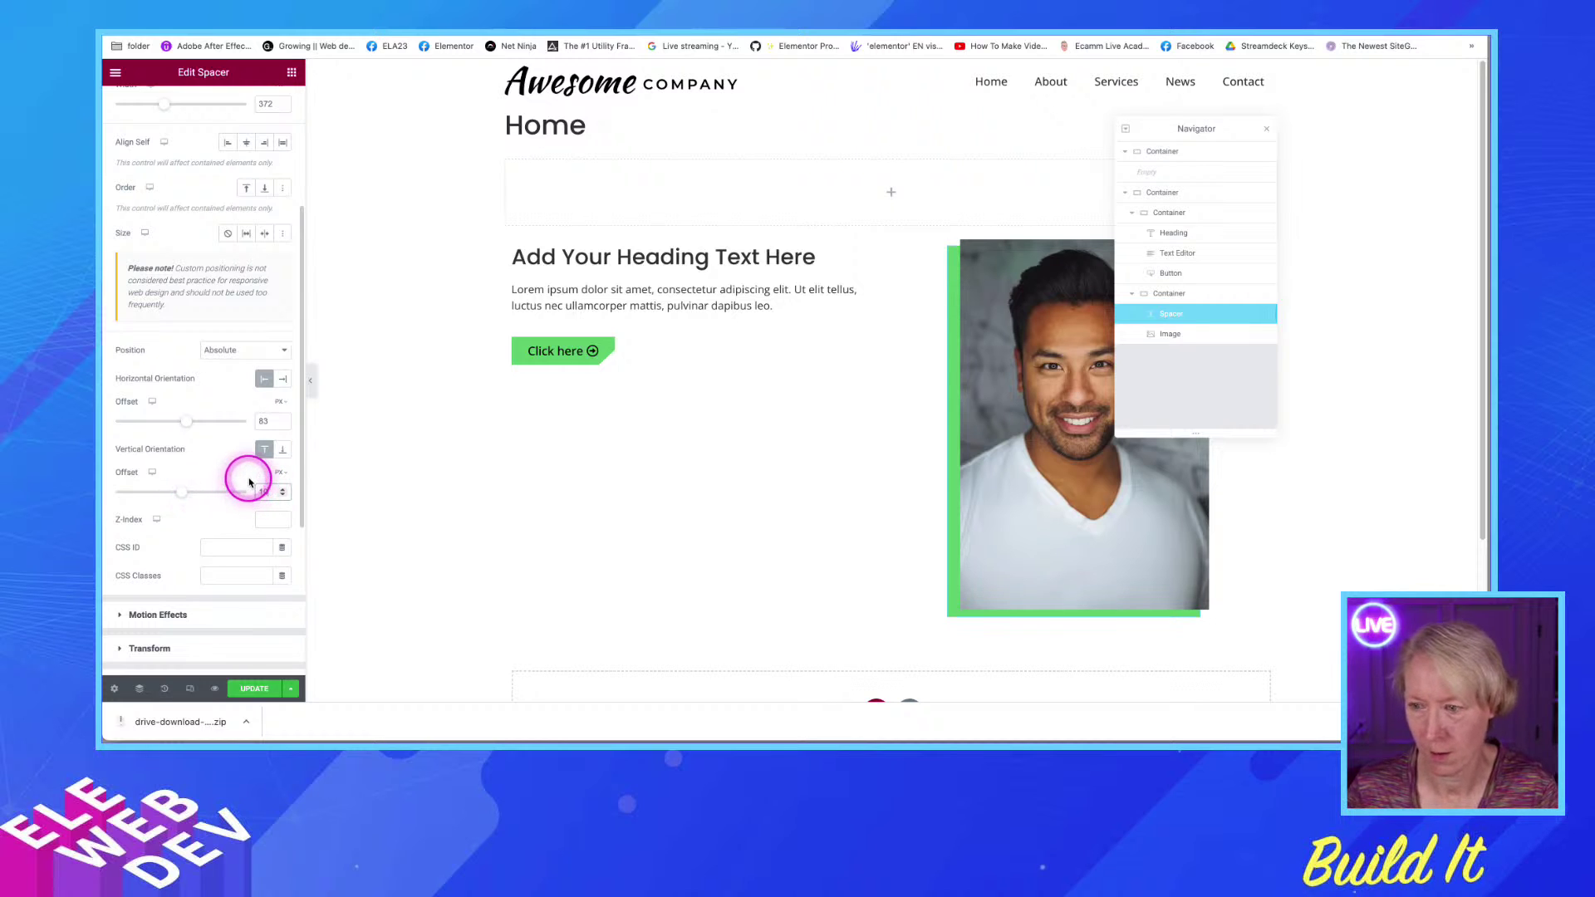
Fine-tune the spacer's horizontal offset, trying 93 px before setting it to 90 px
drag(270, 422, 251, 421)
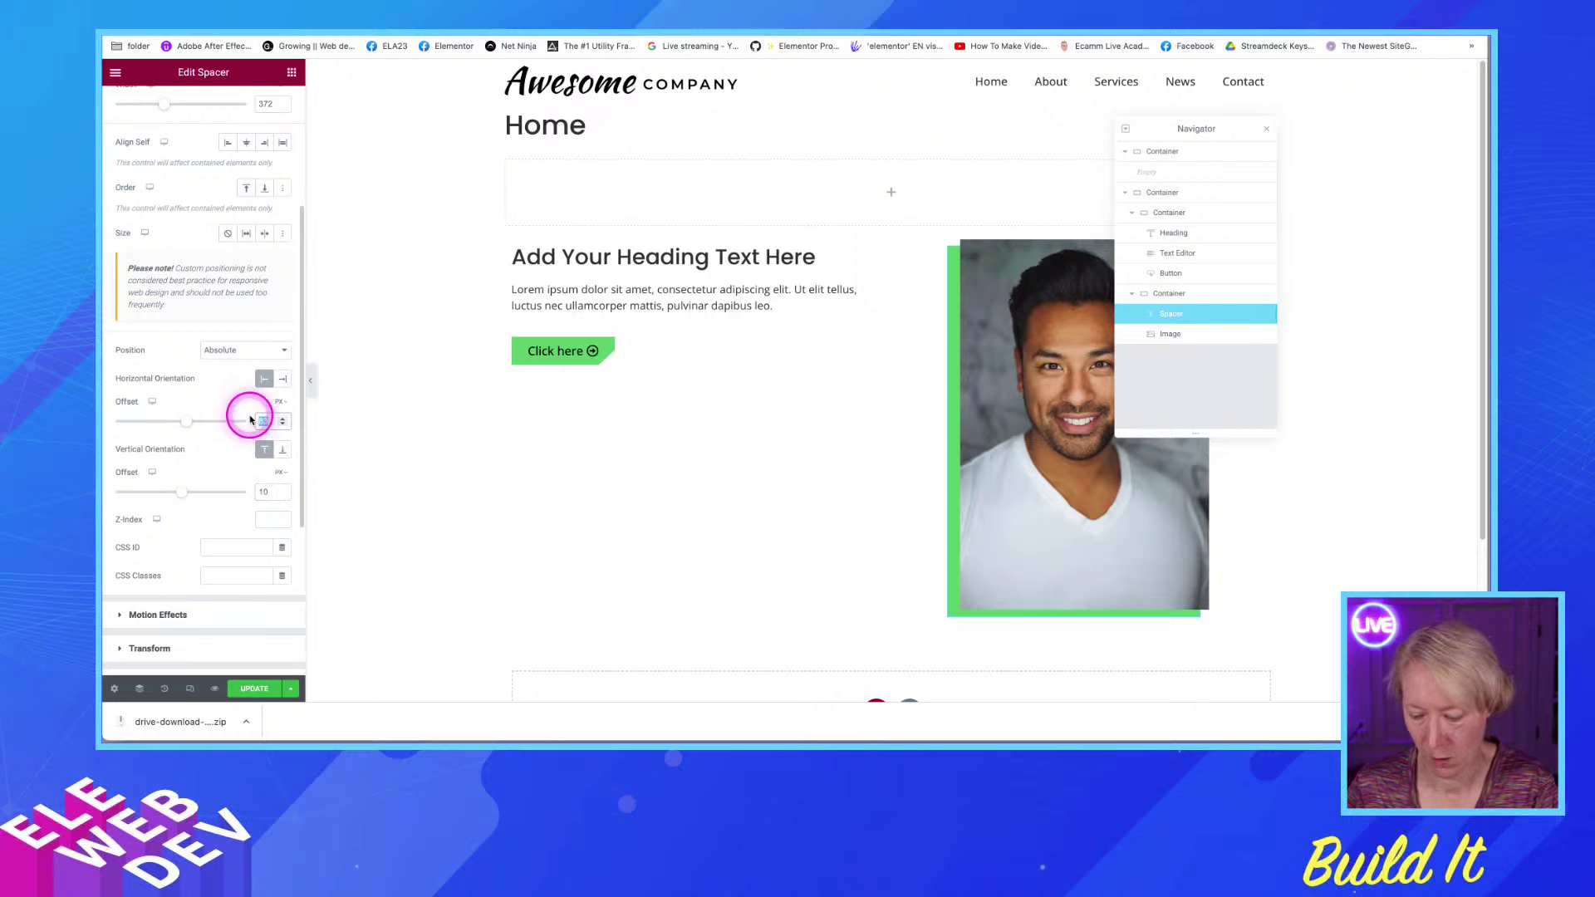
text(93)
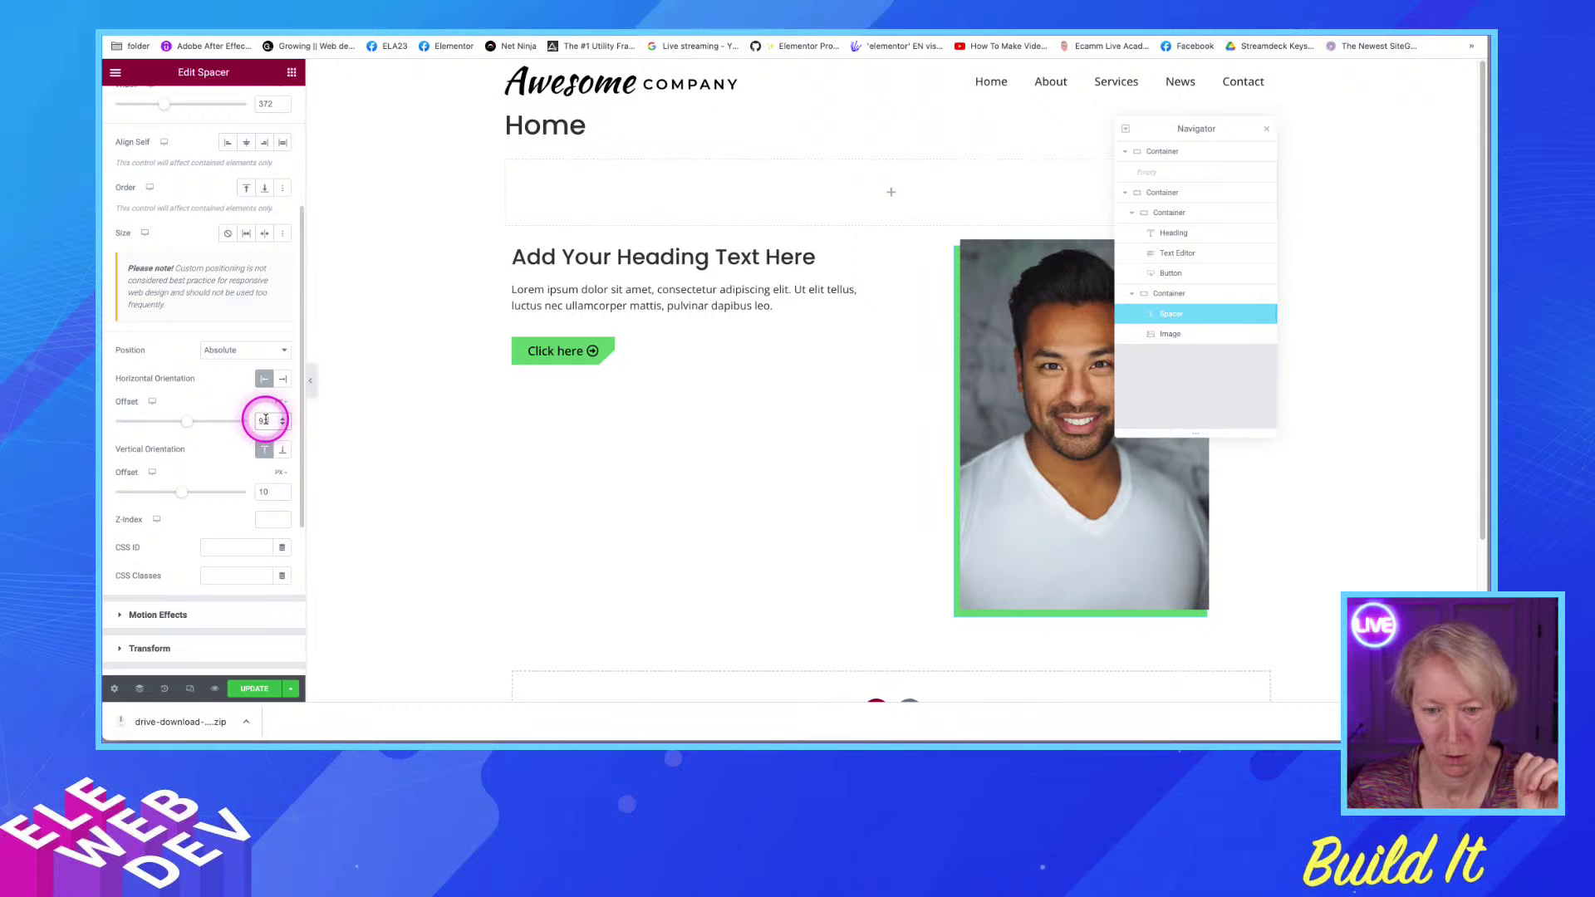
drag(266, 420, 243, 426)
text(90)
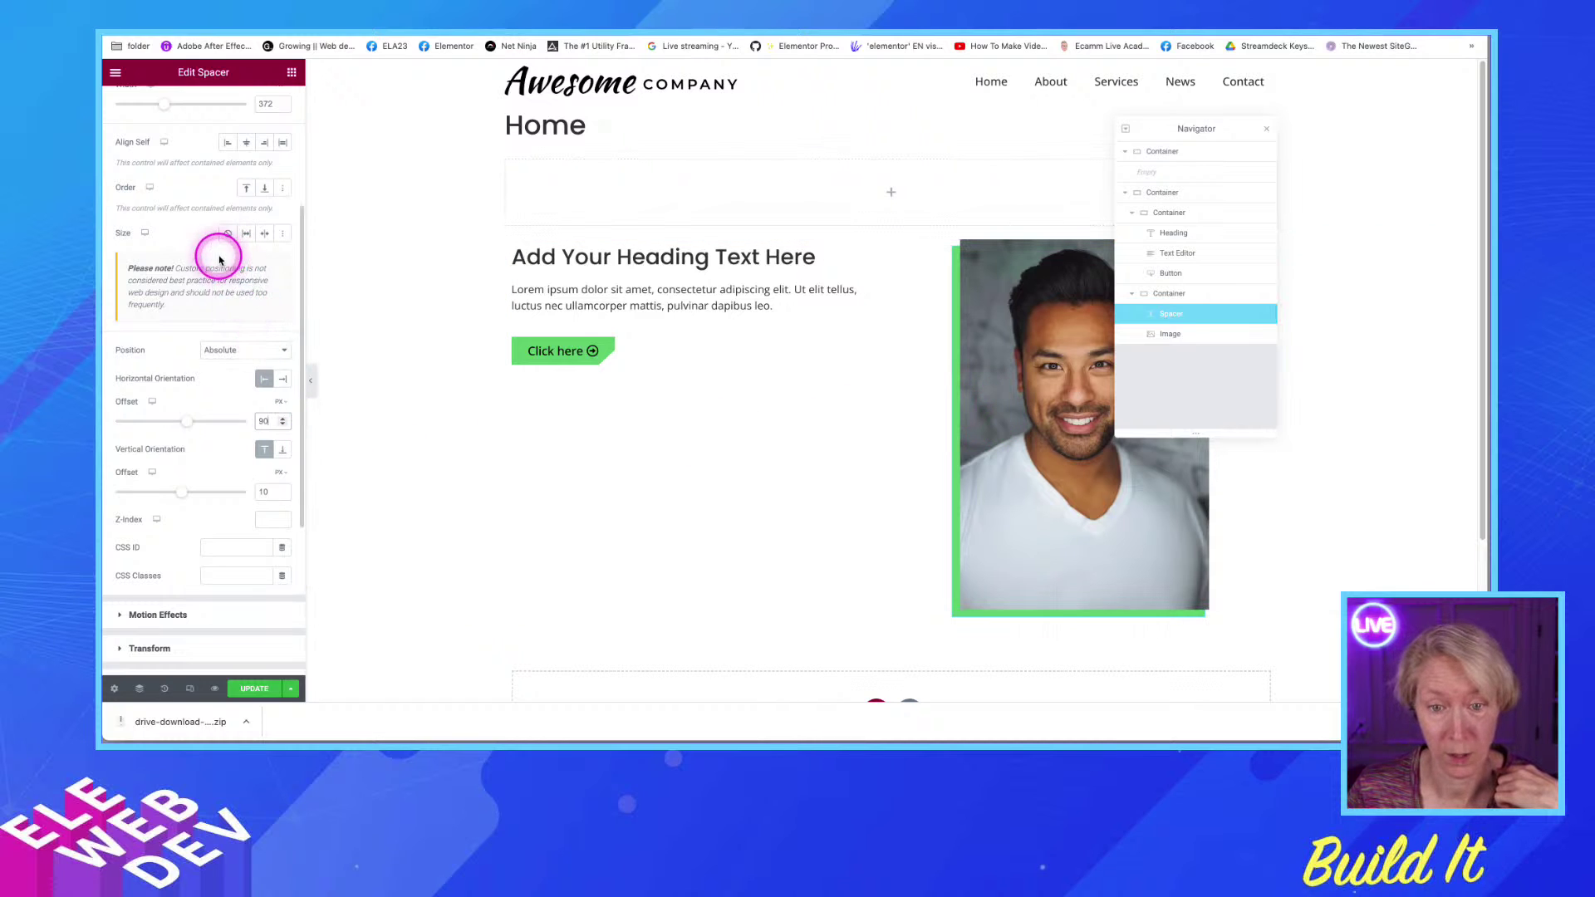
Set the green spacer's custom width to 370 px and close the Navigator
scroll(219, 260, up, 1)
double_click(261, 157)
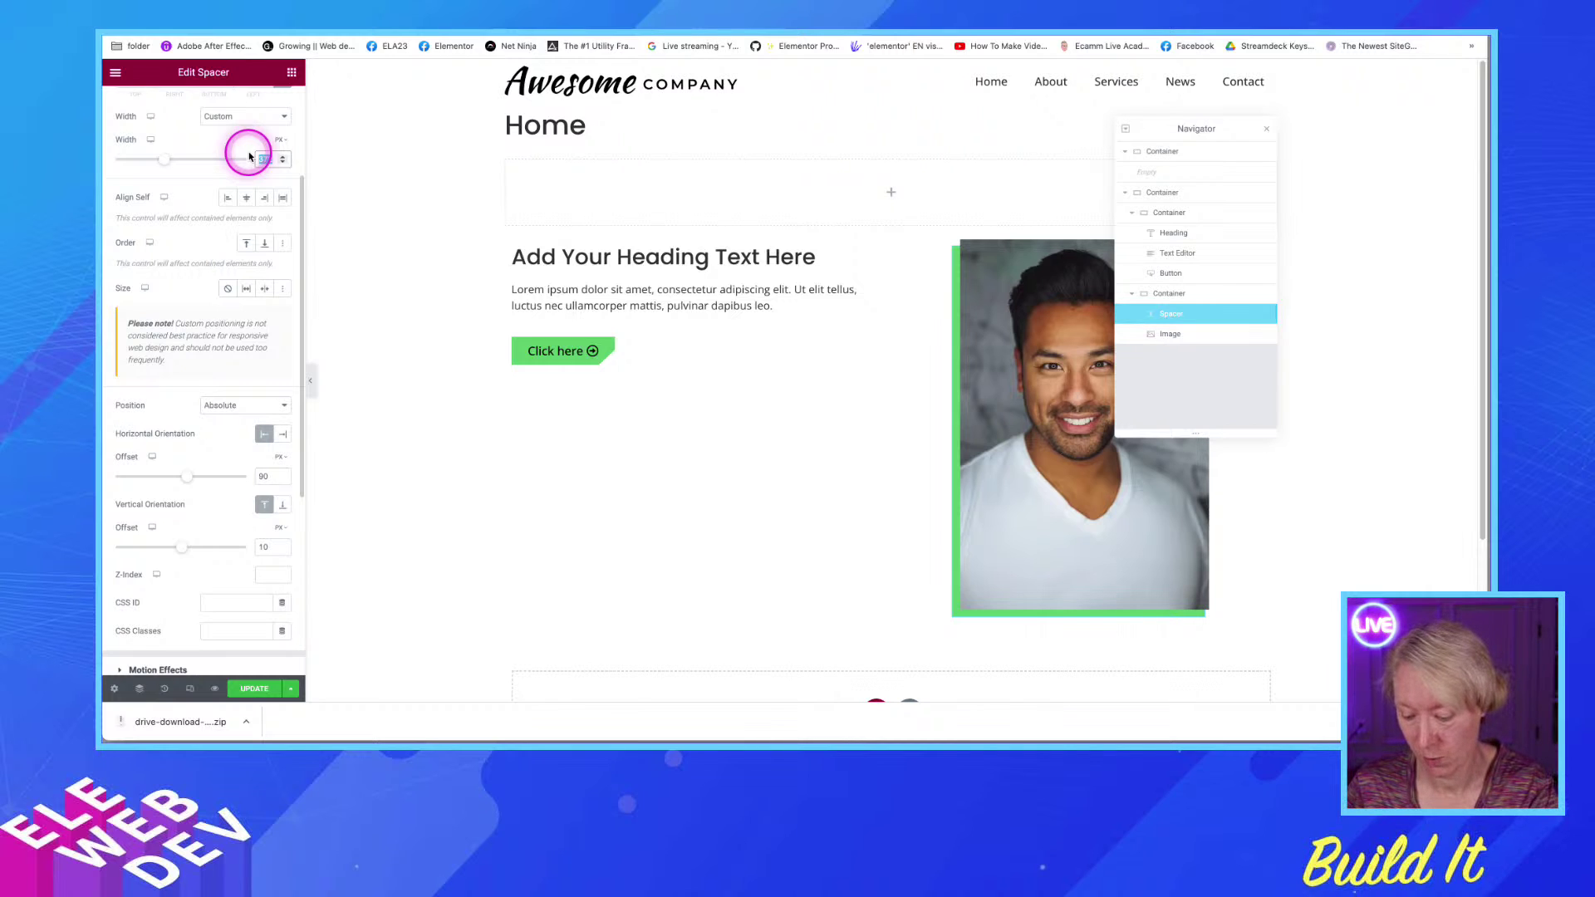
text(370)
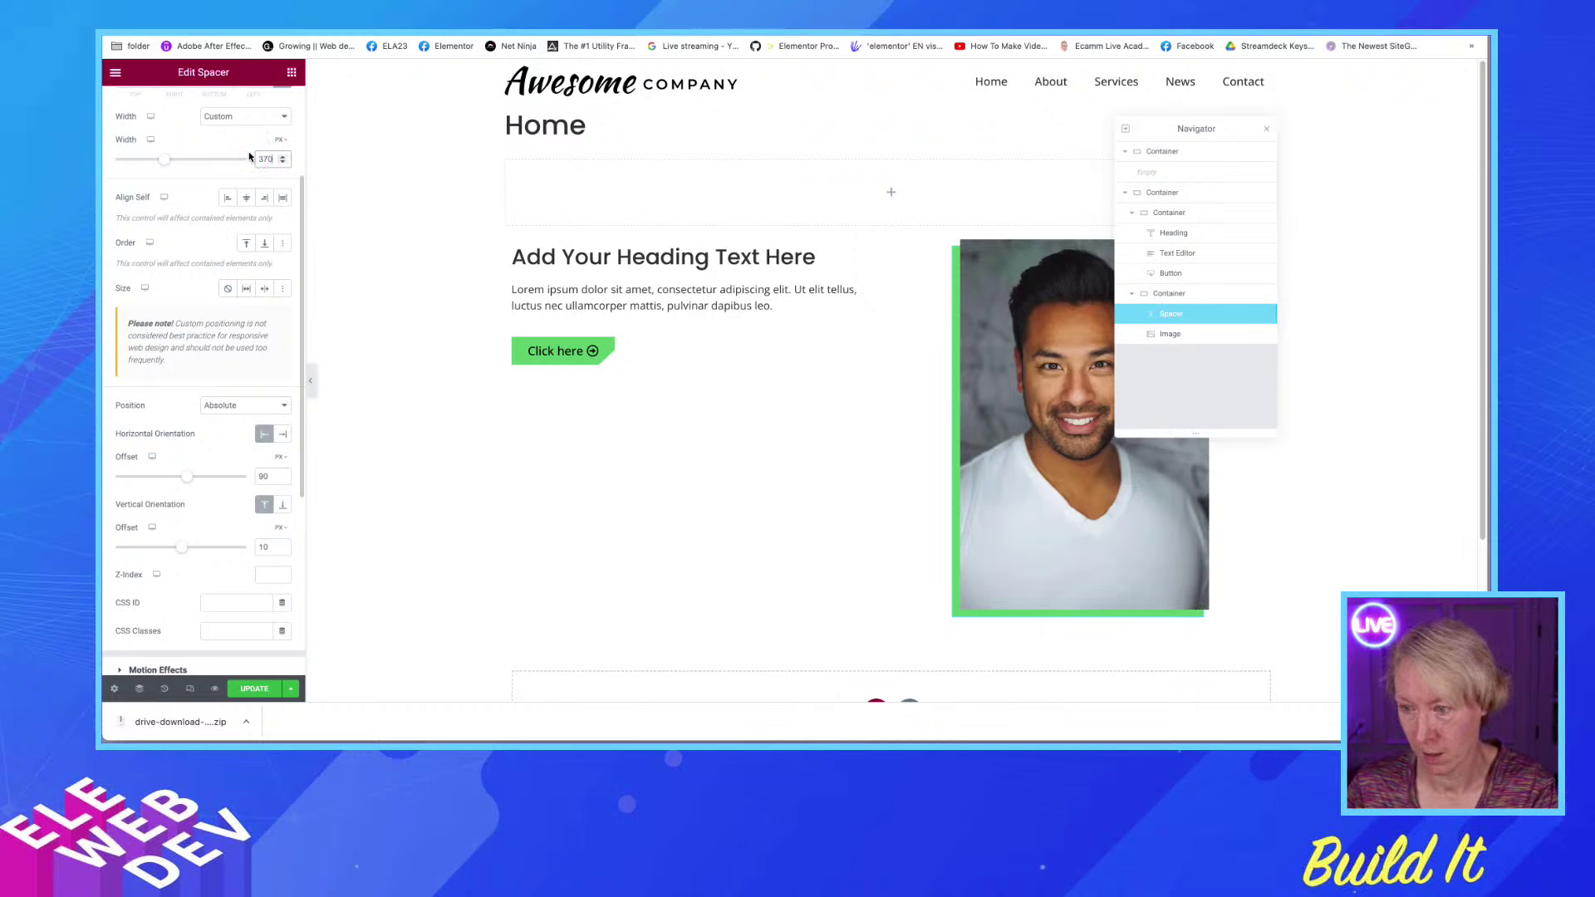
click(250, 157)
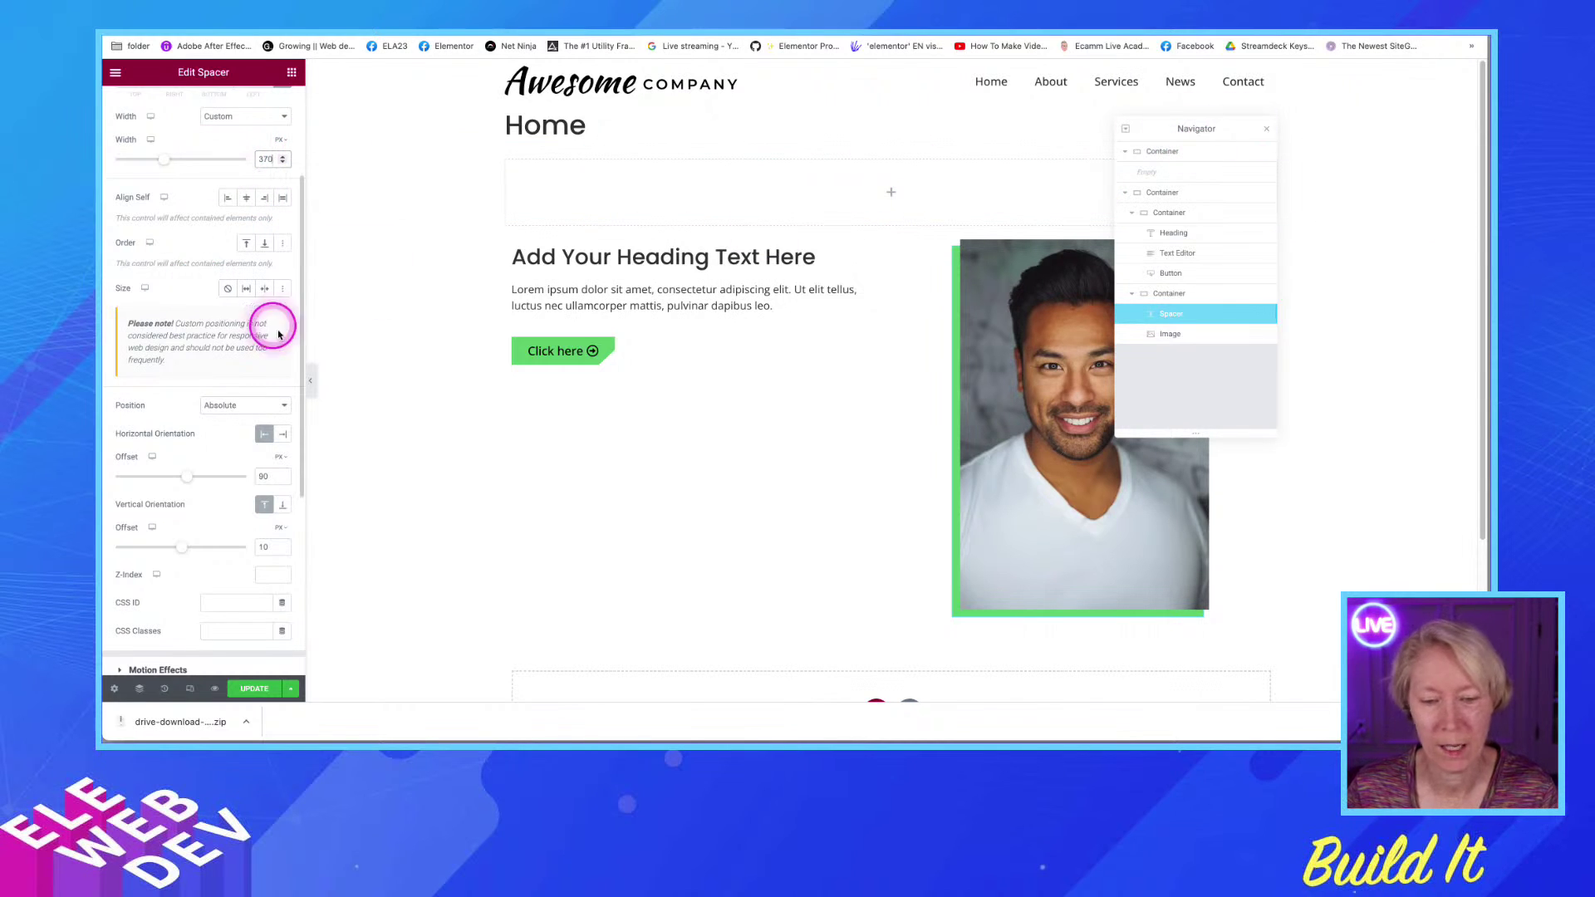
click(1268, 131)
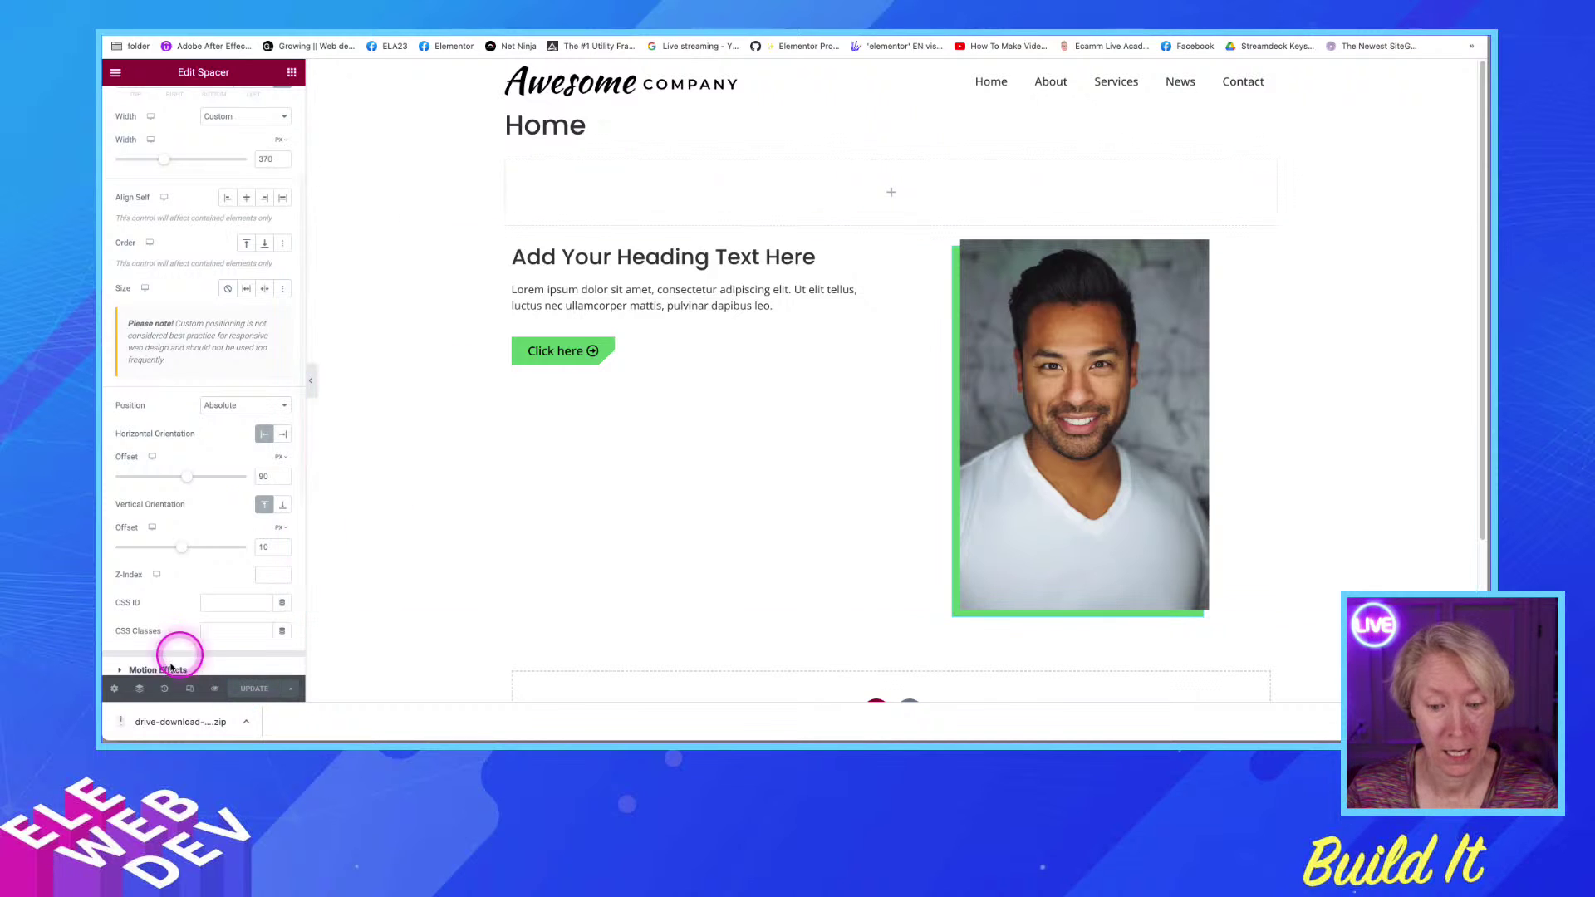
In the tablet view, set the spacer's horizontal offset to about -13 px and update the page
click(191, 690)
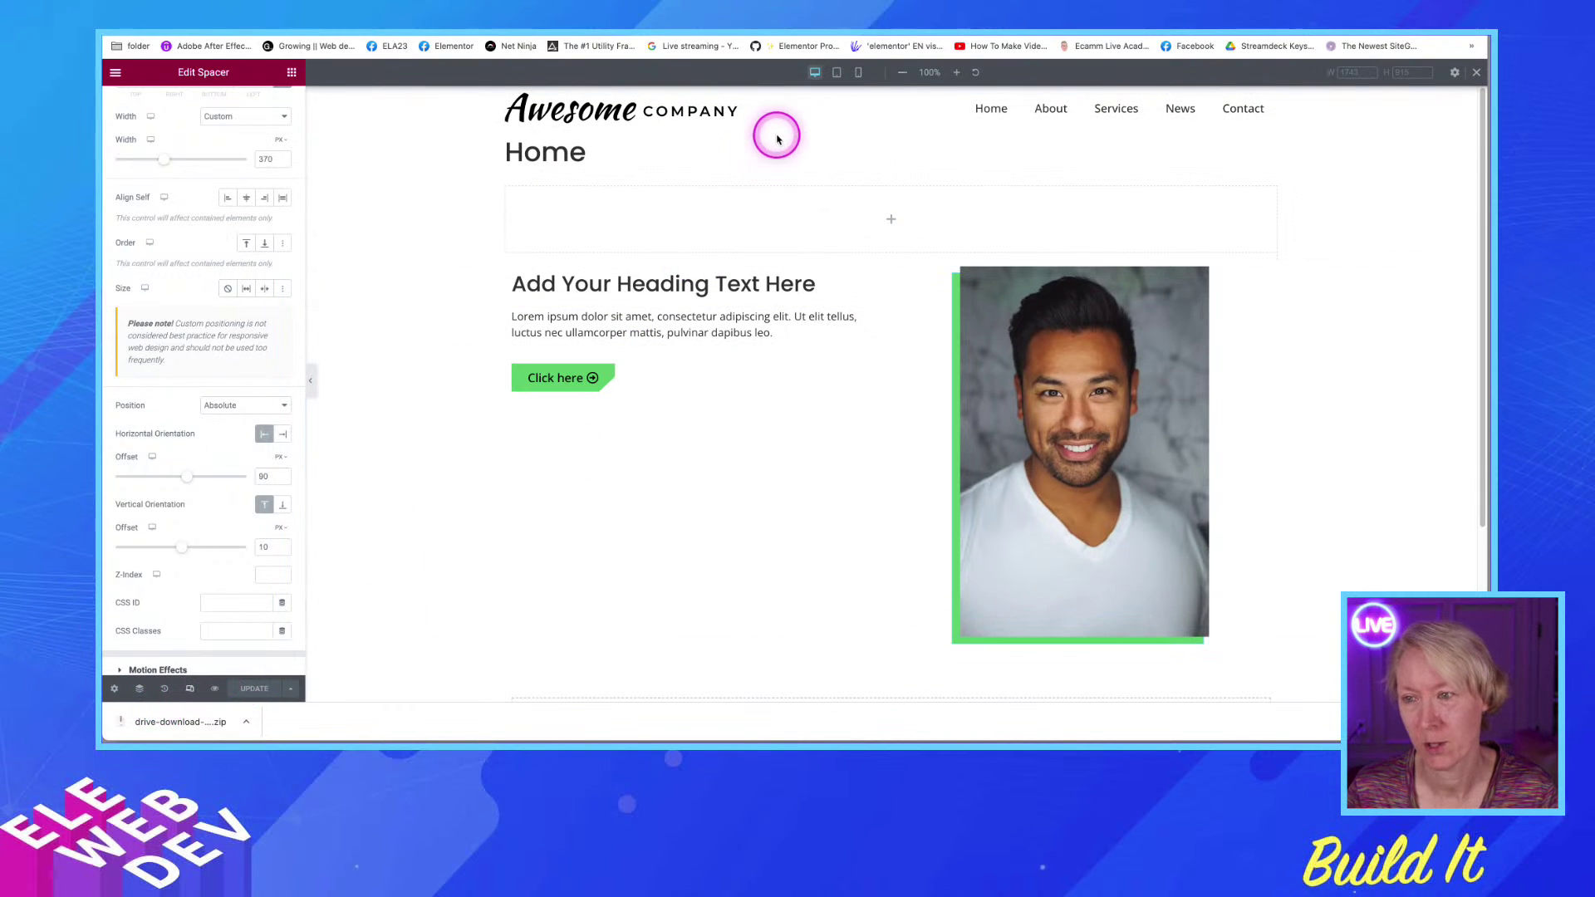
click(837, 73)
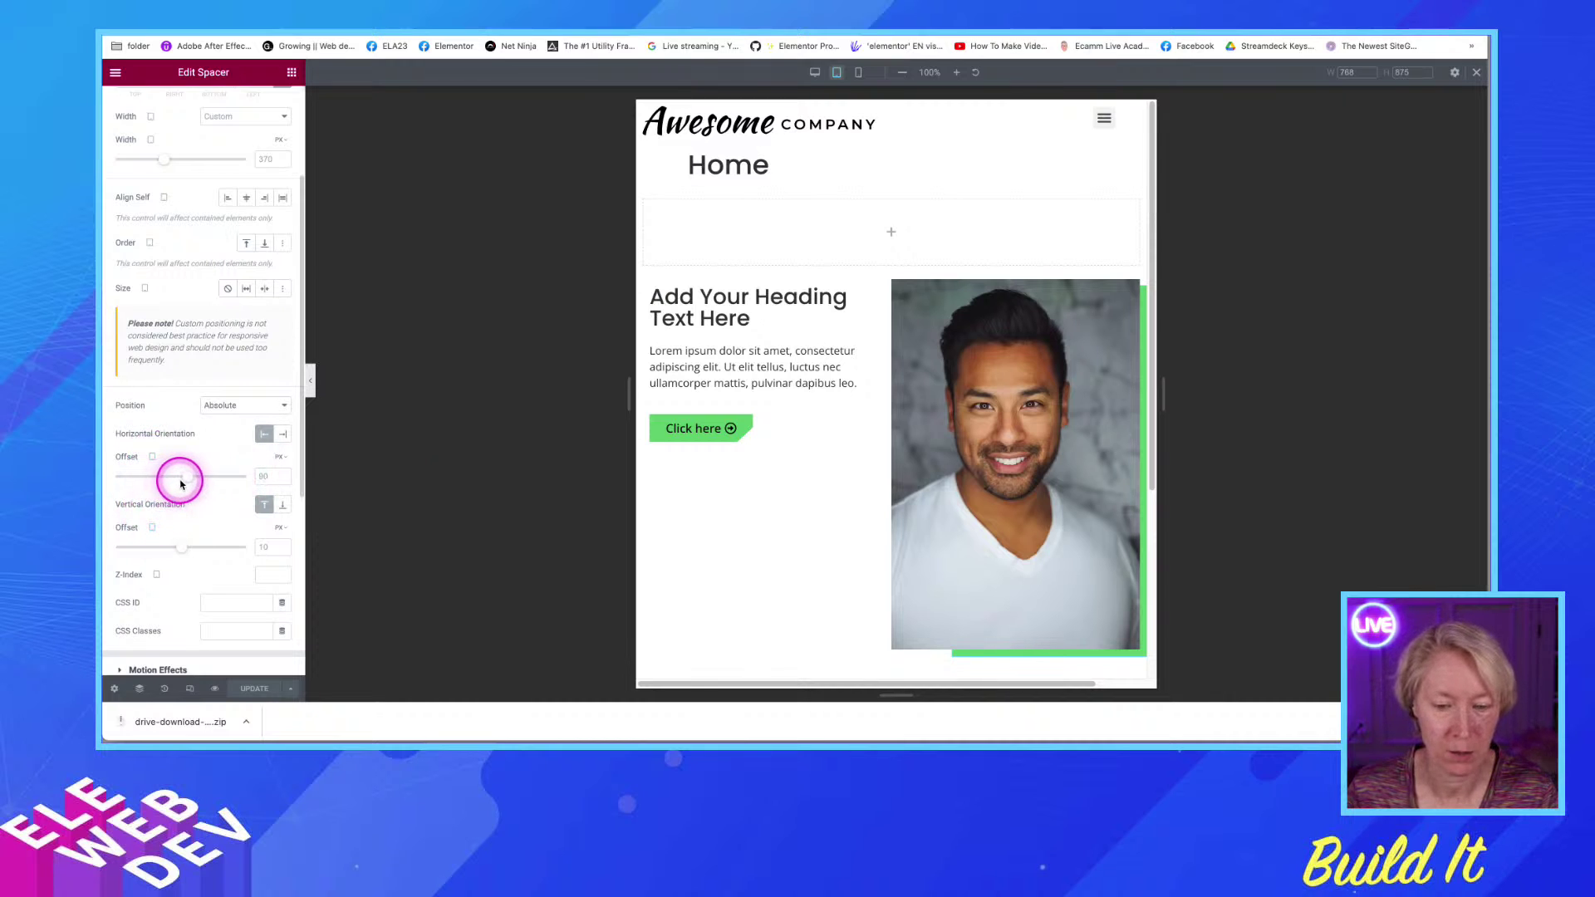
drag(188, 480, 181, 480)
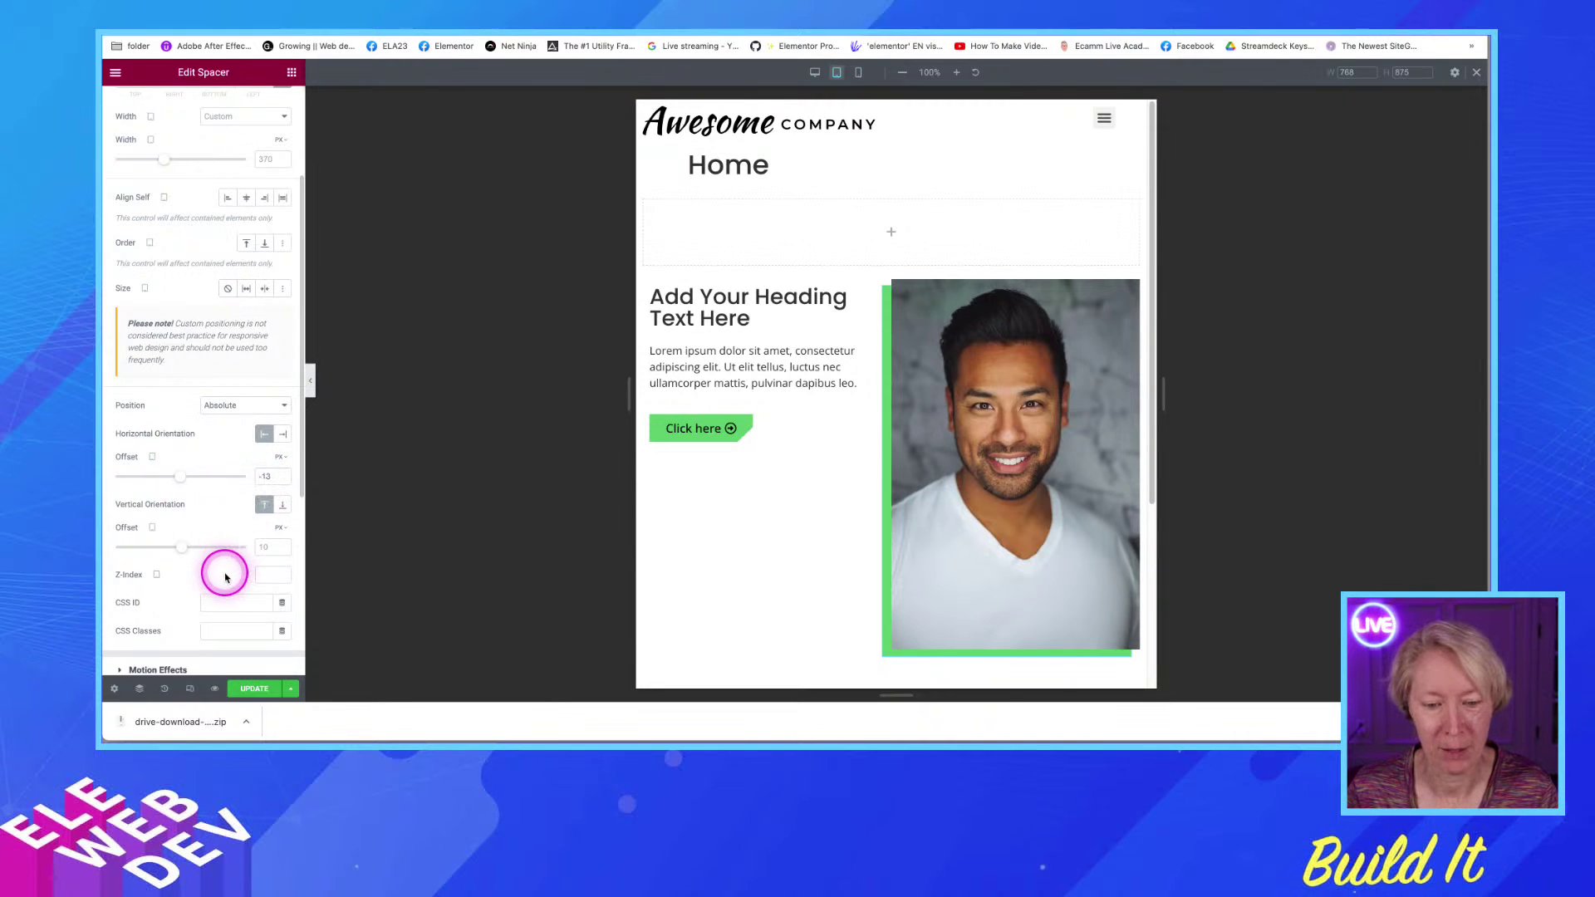
click(252, 689)
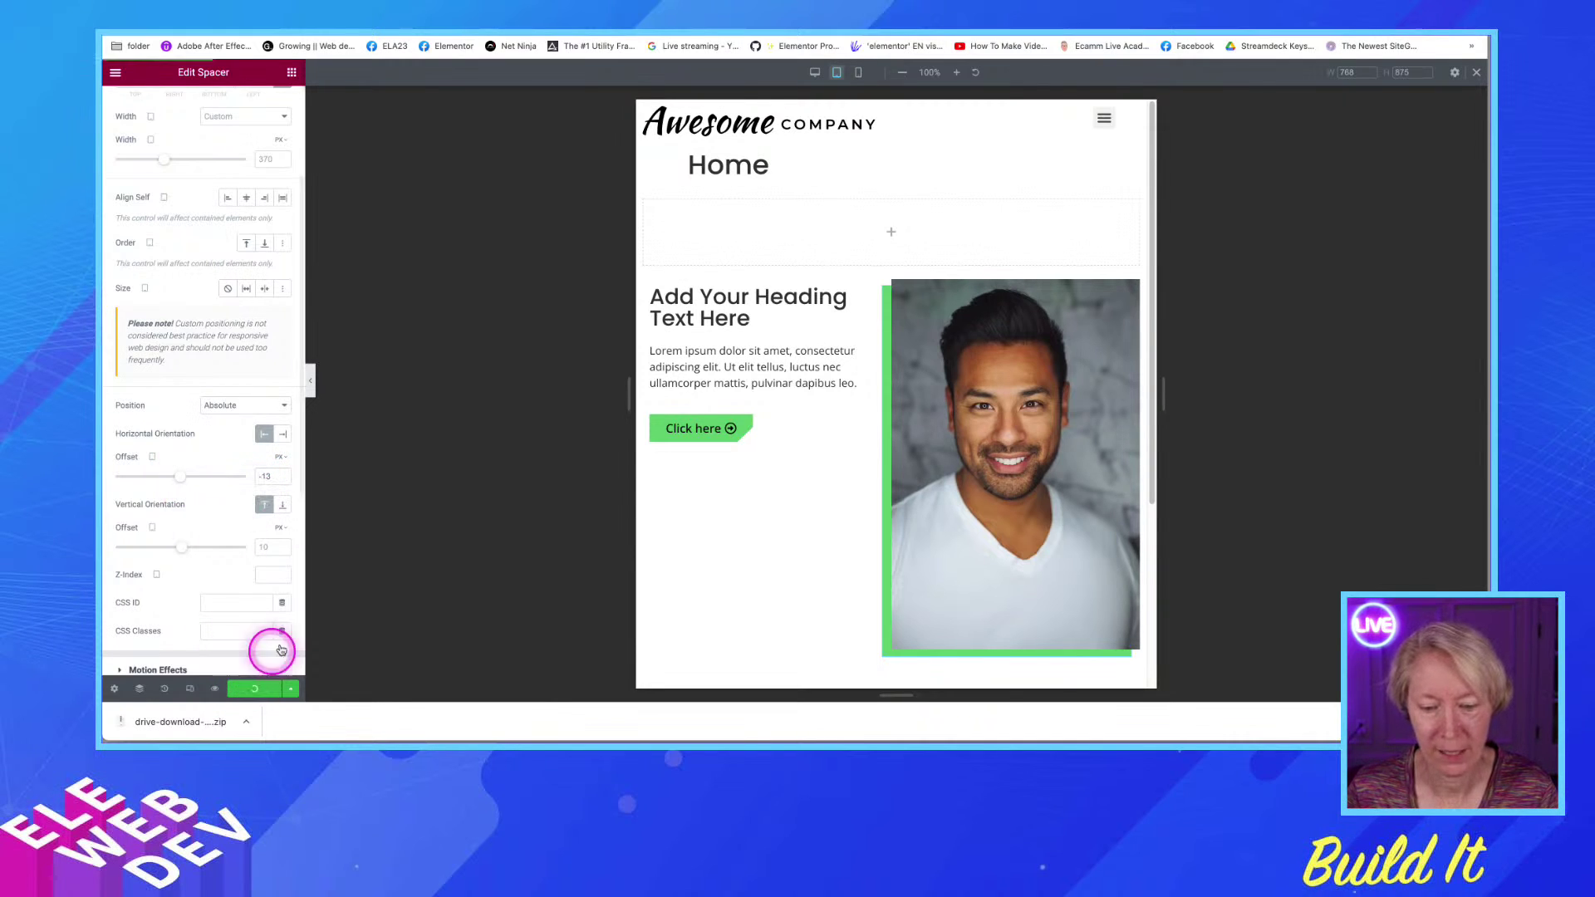
Examine how the portrait and its green spacer line up in the mobile view, and return to the desktop view
click(860, 75)
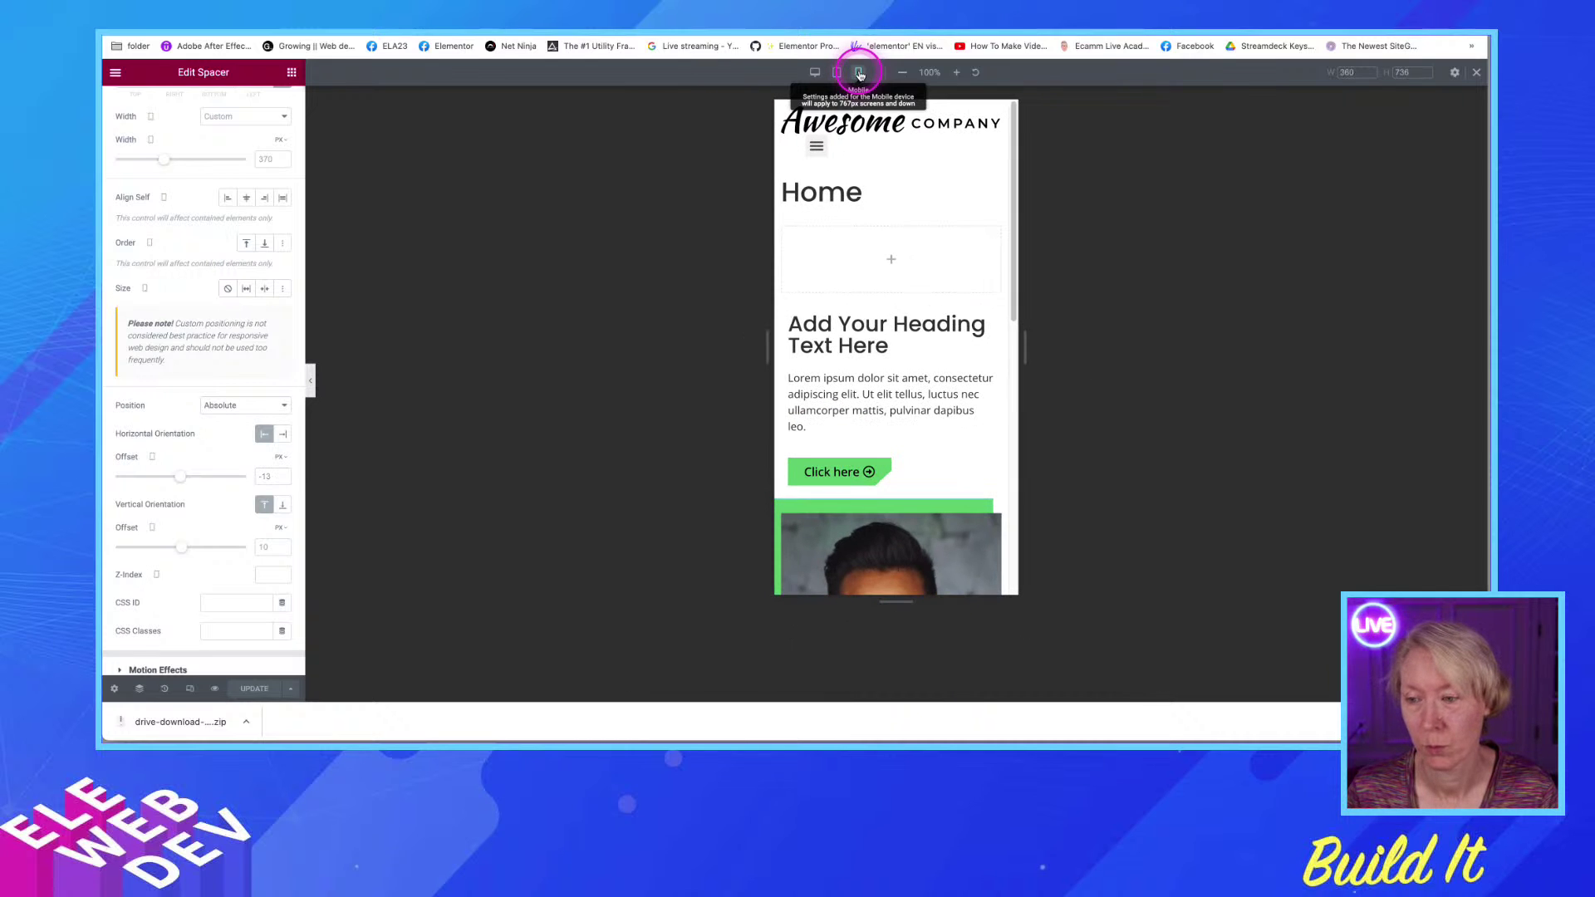
scroll(964, 301, down, 1)
scroll(964, 300, down, 5)
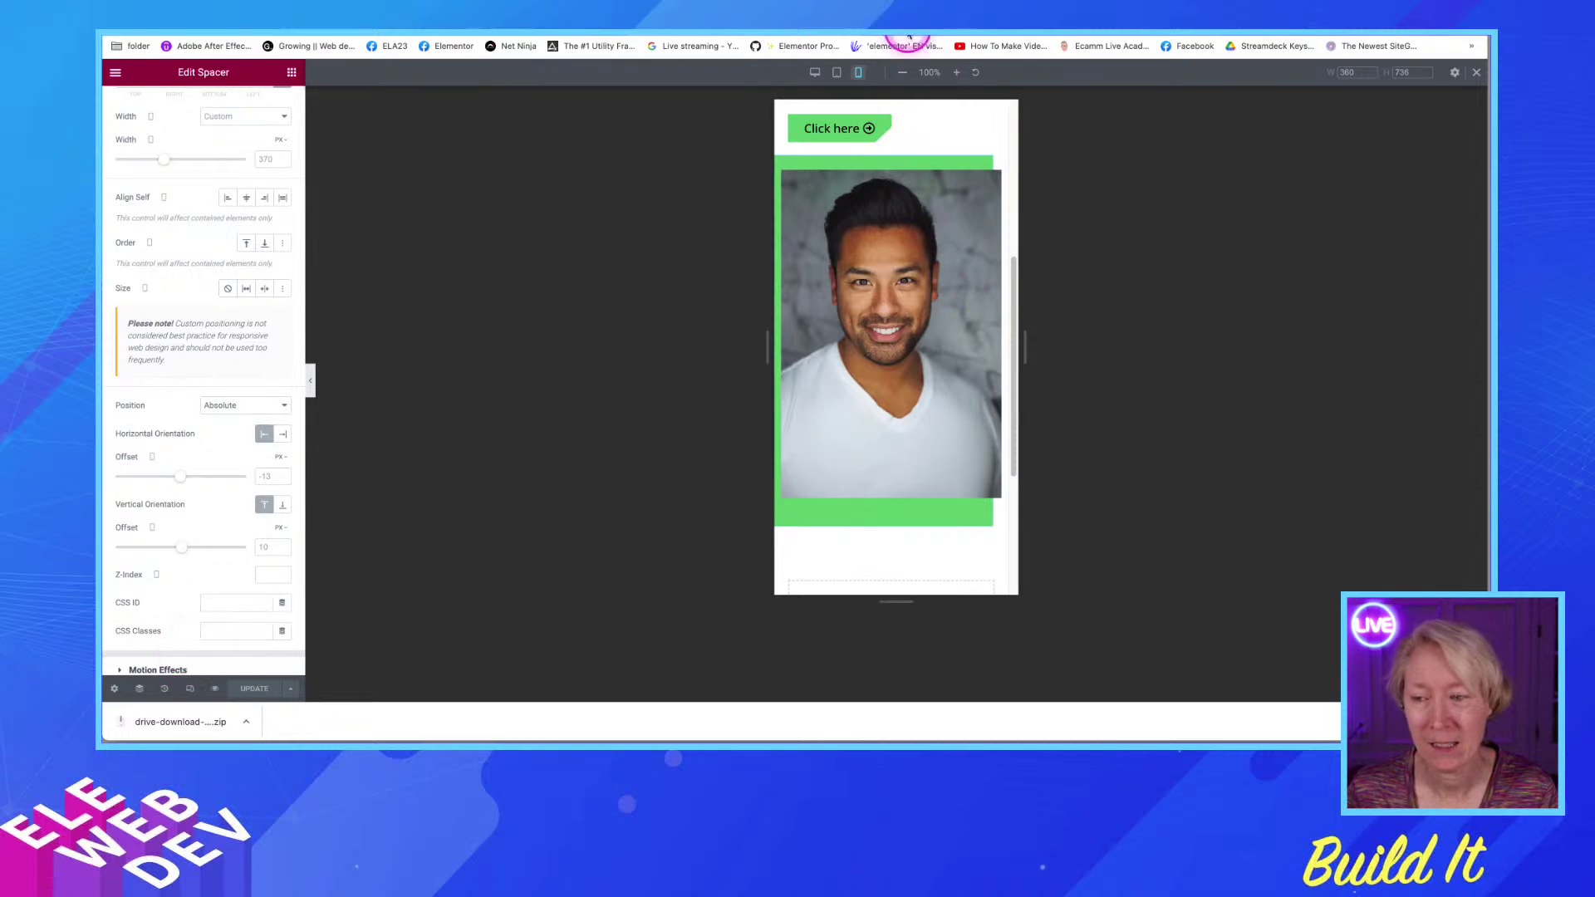
click(817, 72)
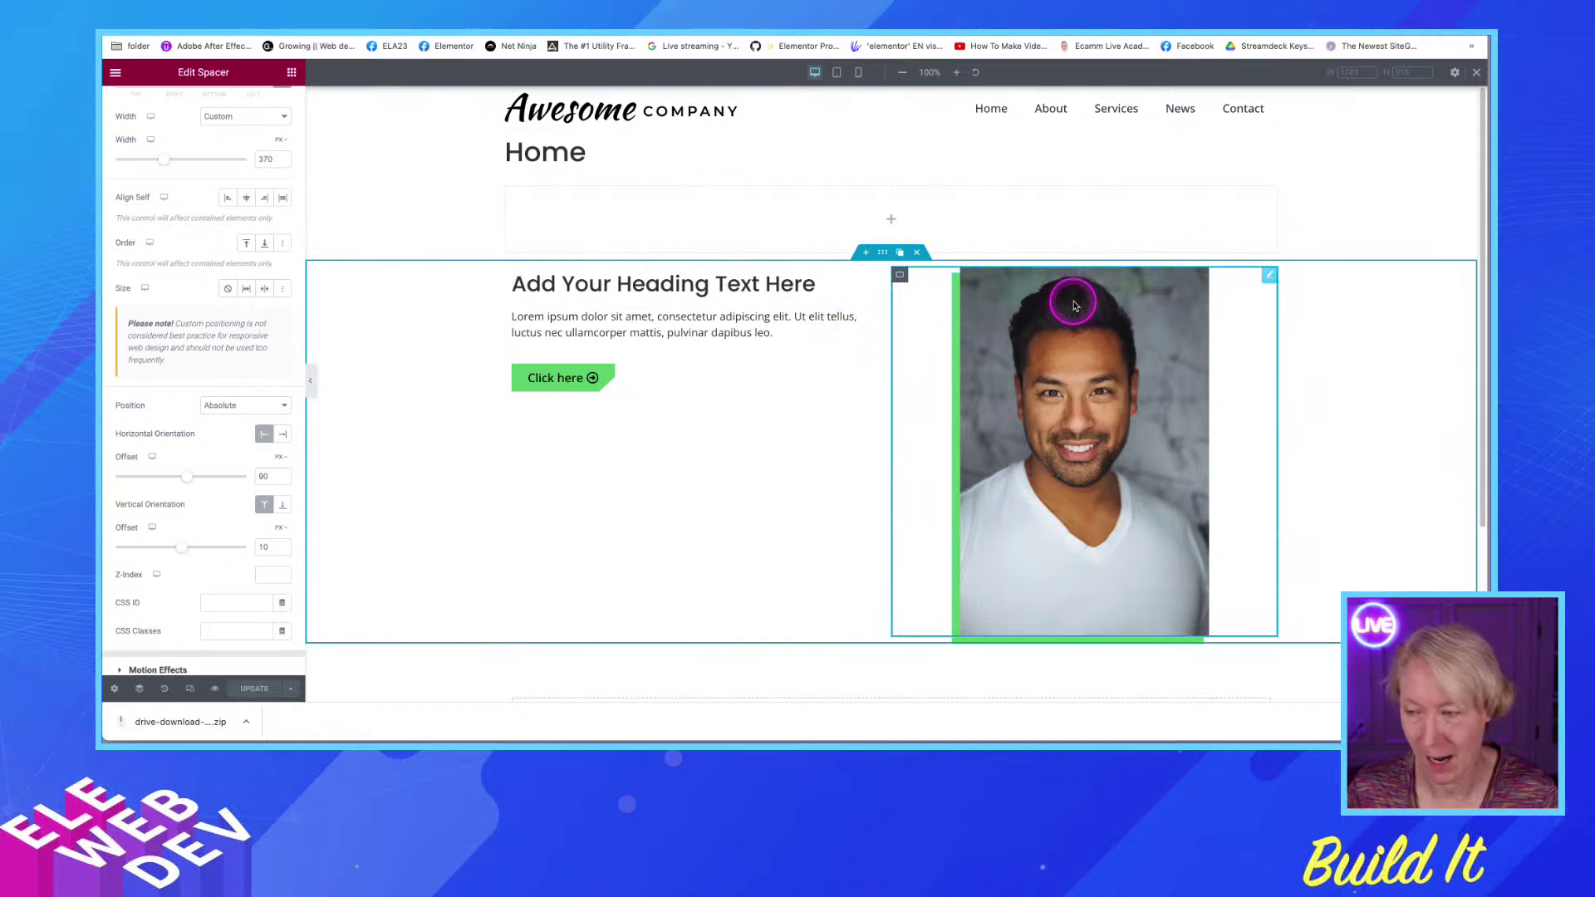
Delete the spacer from the portrait's container using the Navigator and update the page
key(super+i)
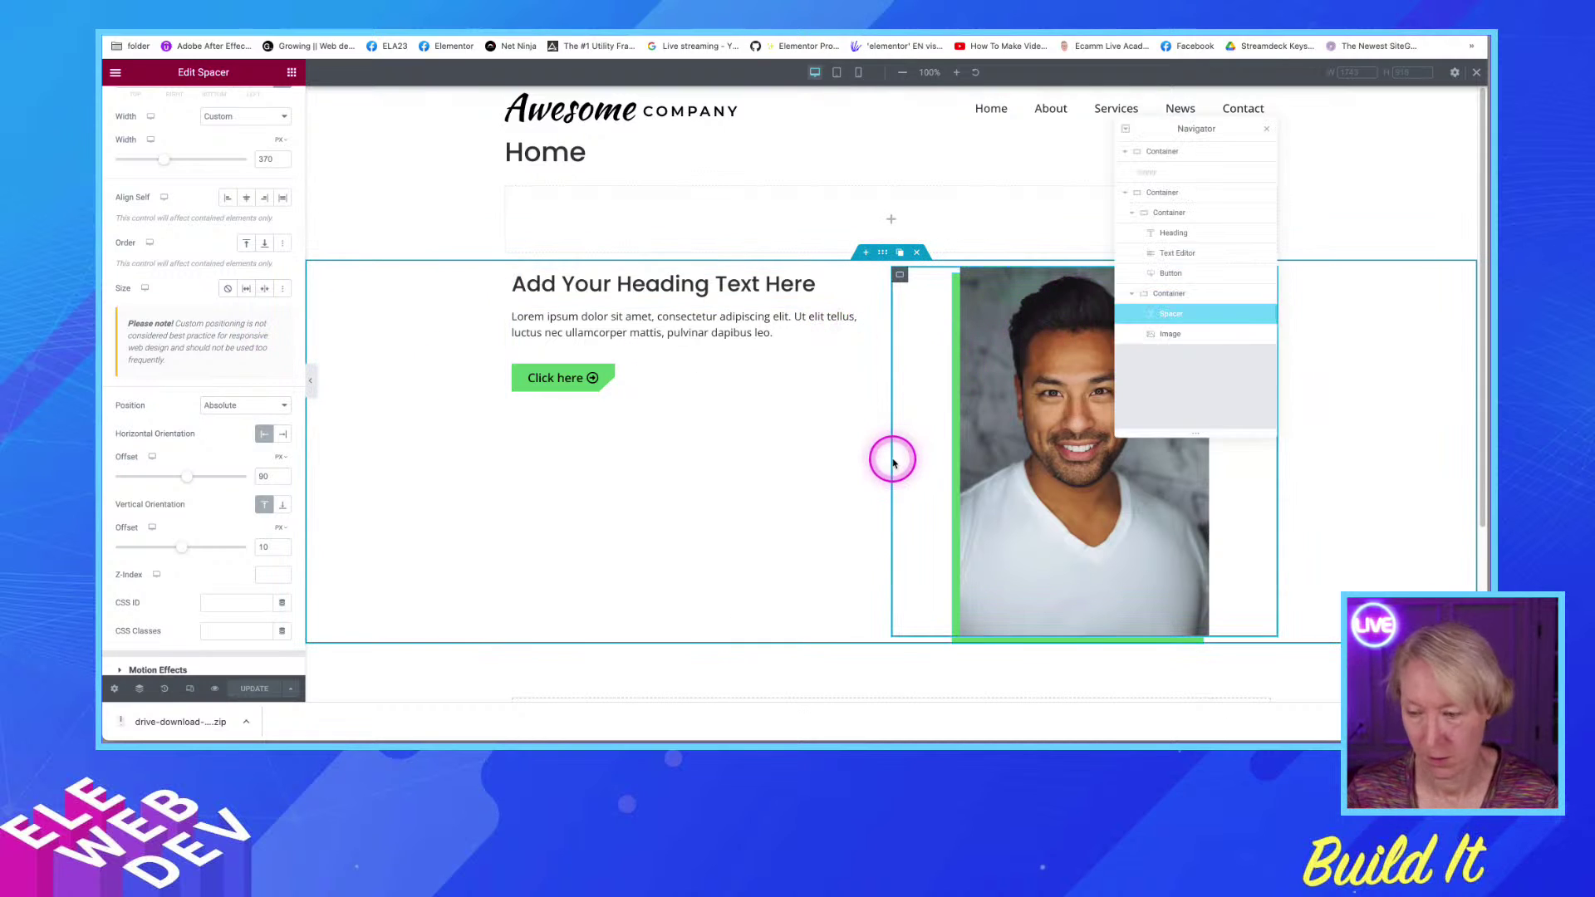
right_click(1192, 315)
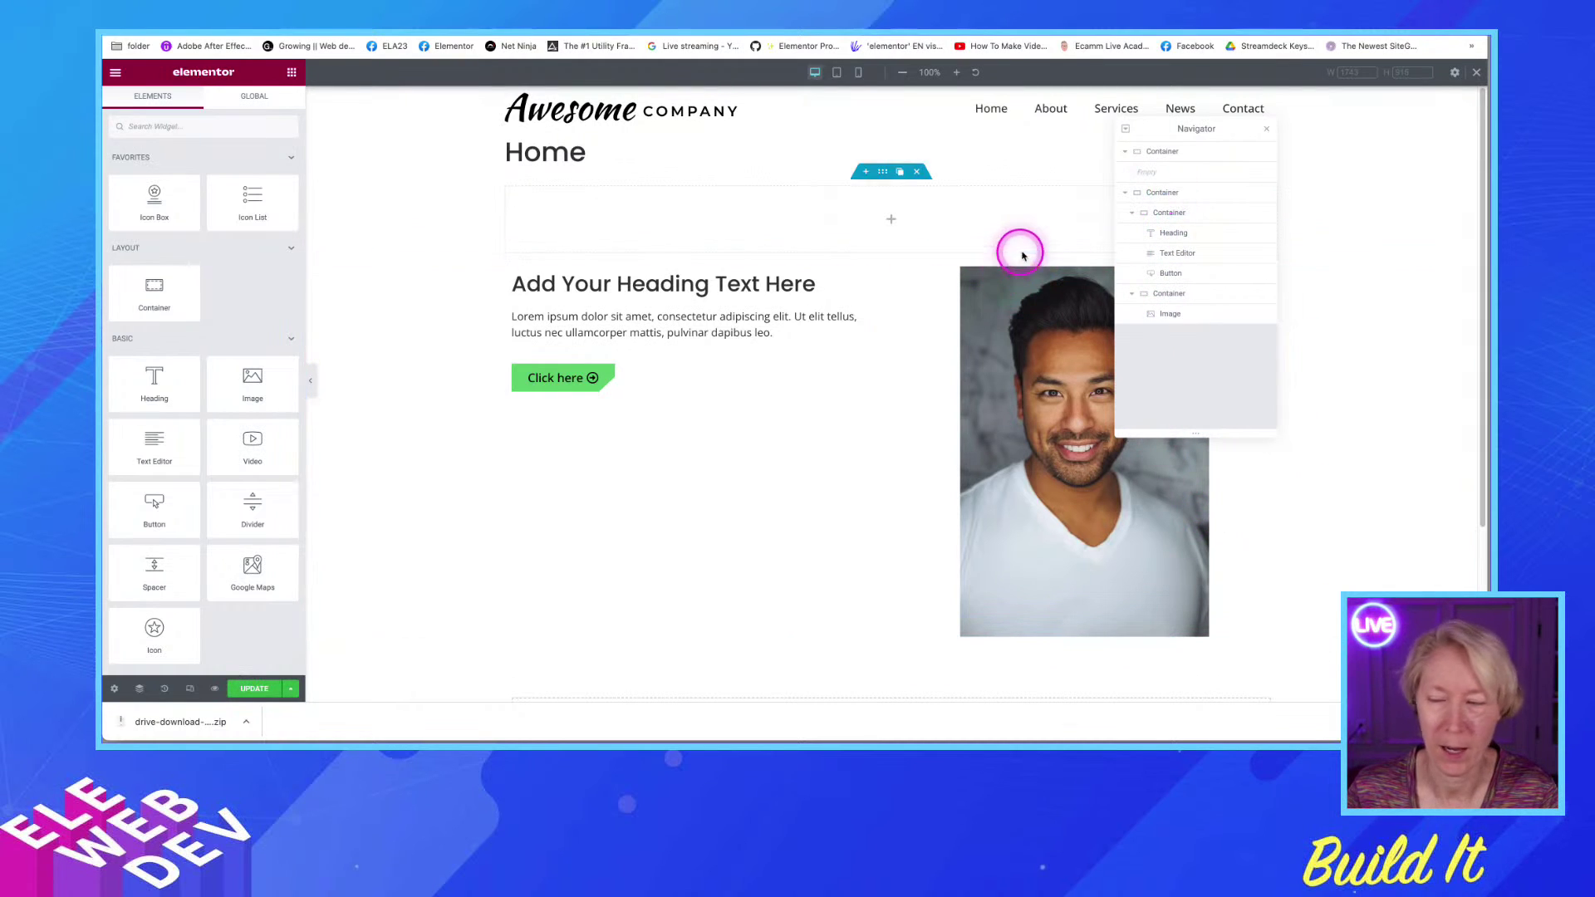
click(1266, 131)
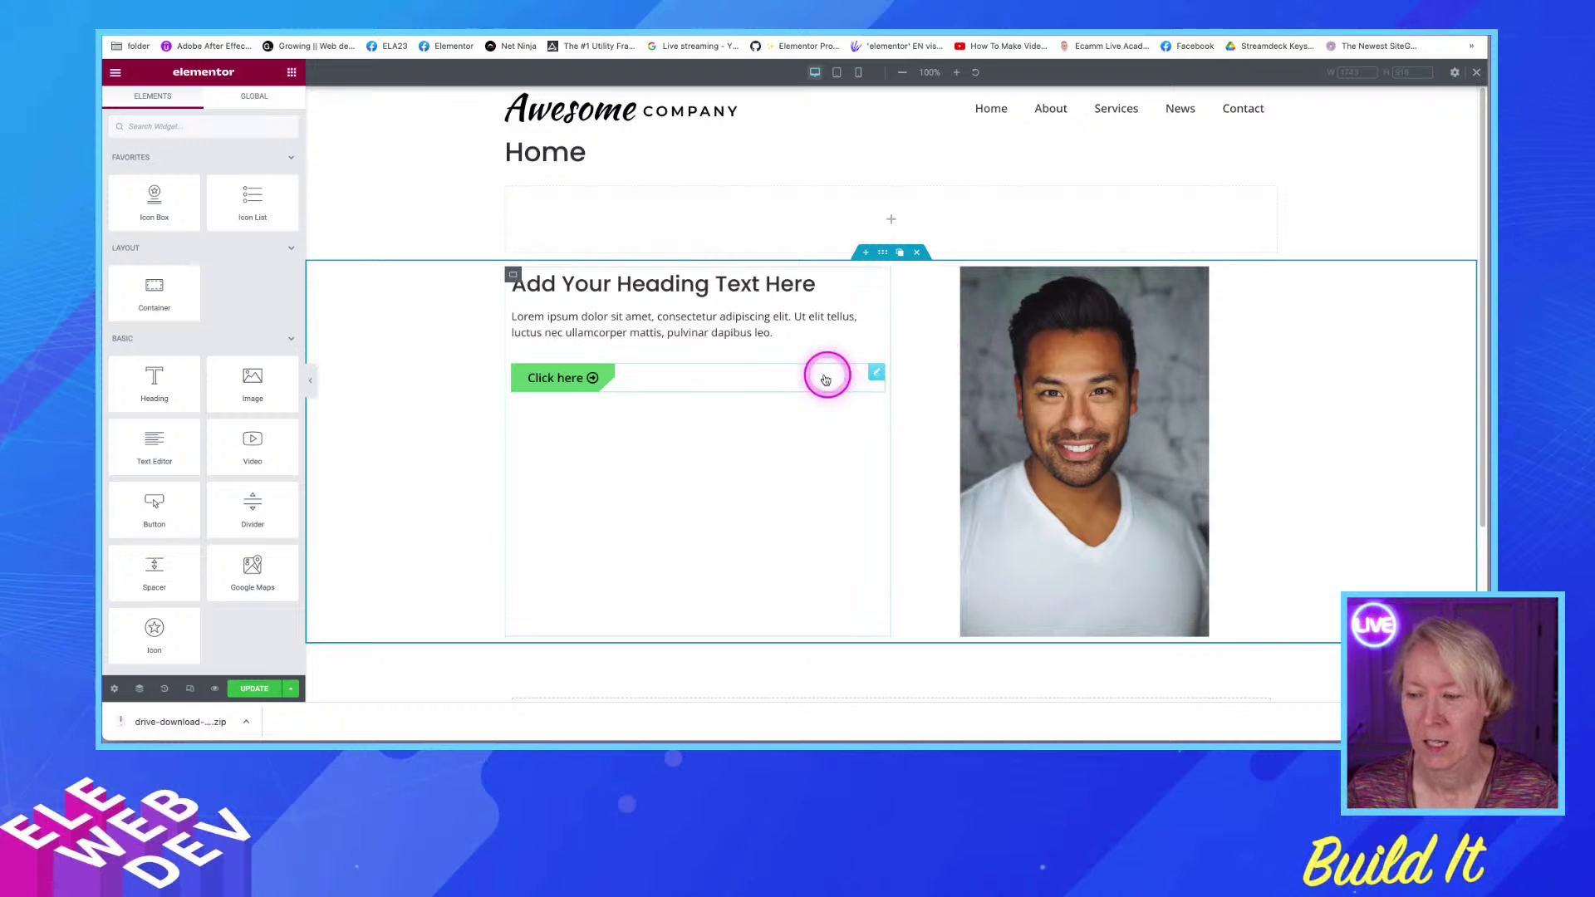
click(250, 688)
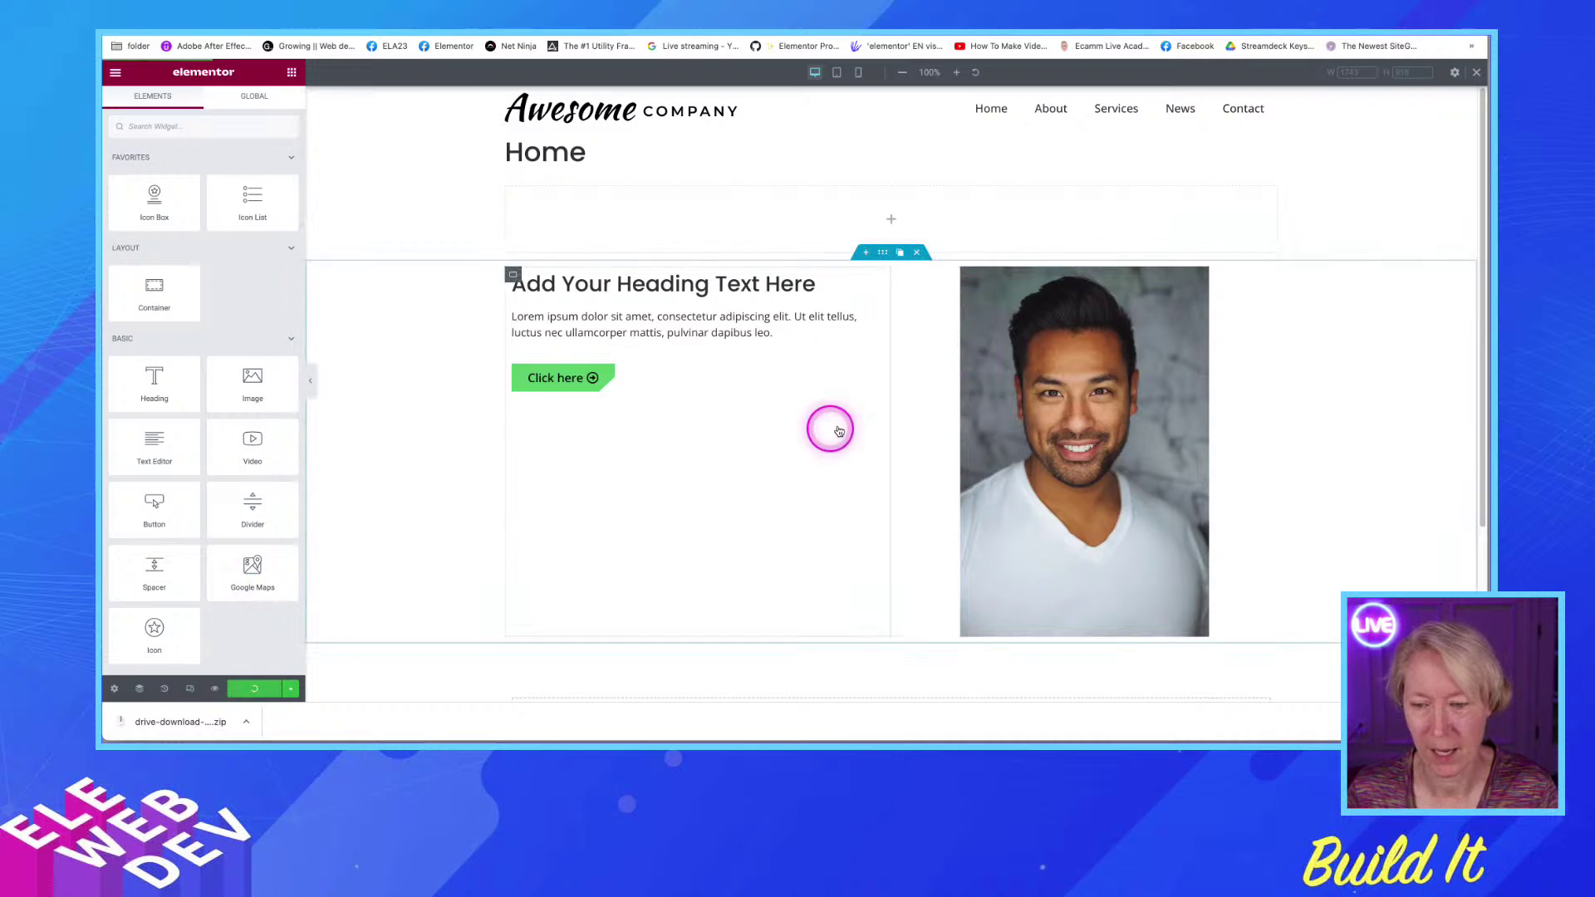
Enable a box shadow on the portrait image in its advanced border settings
right_click(1270, 282)
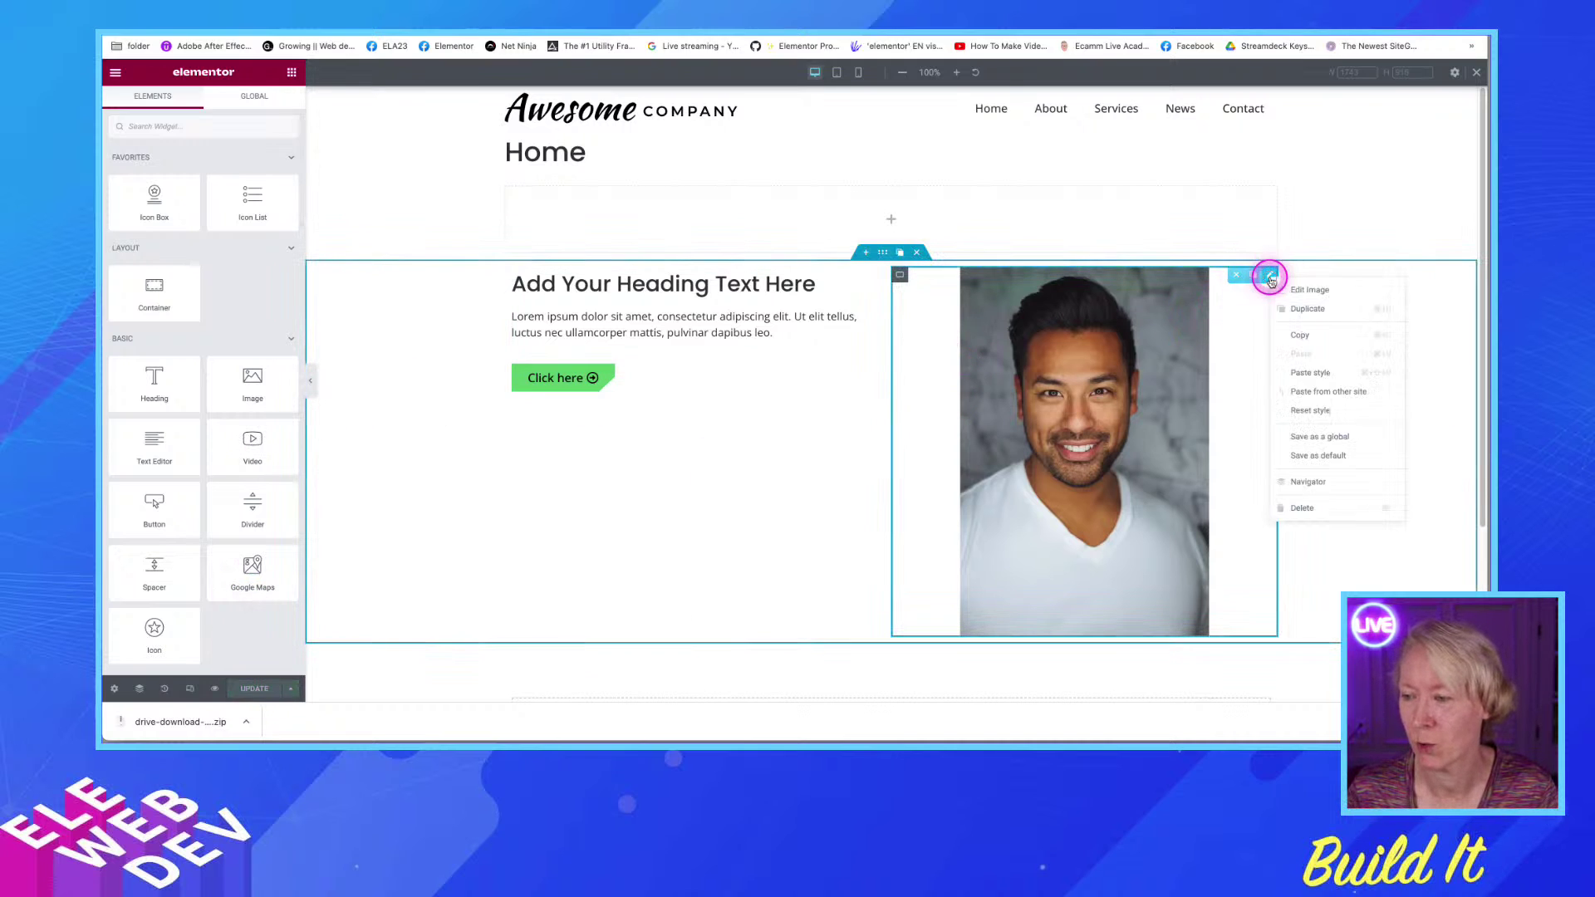
click(1286, 285)
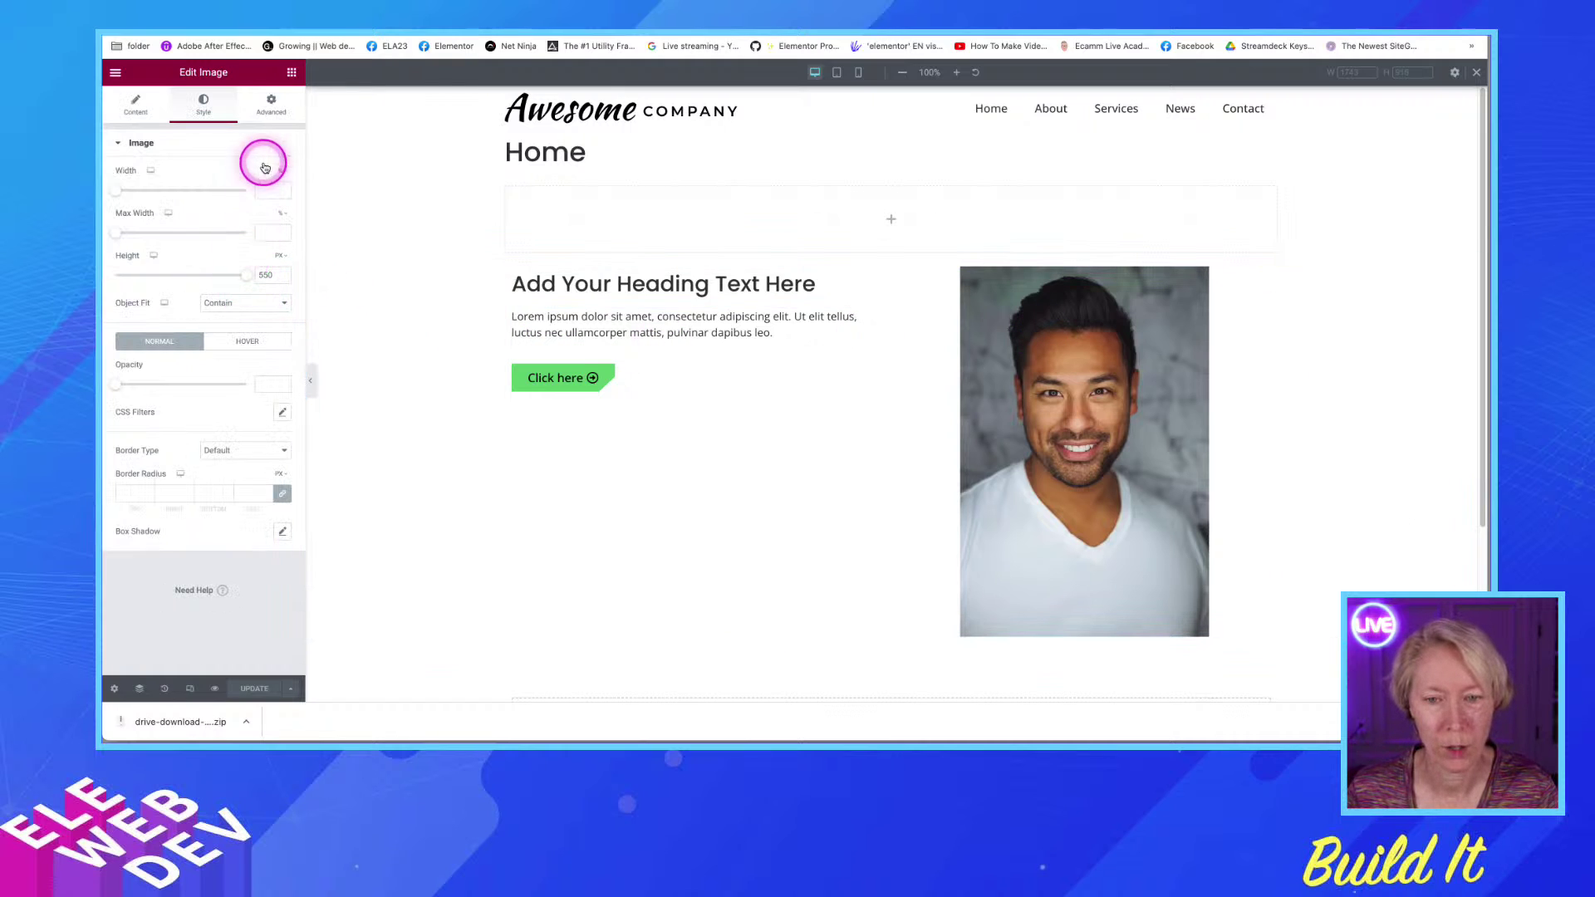
click(271, 104)
scroll(174, 607, down, 3)
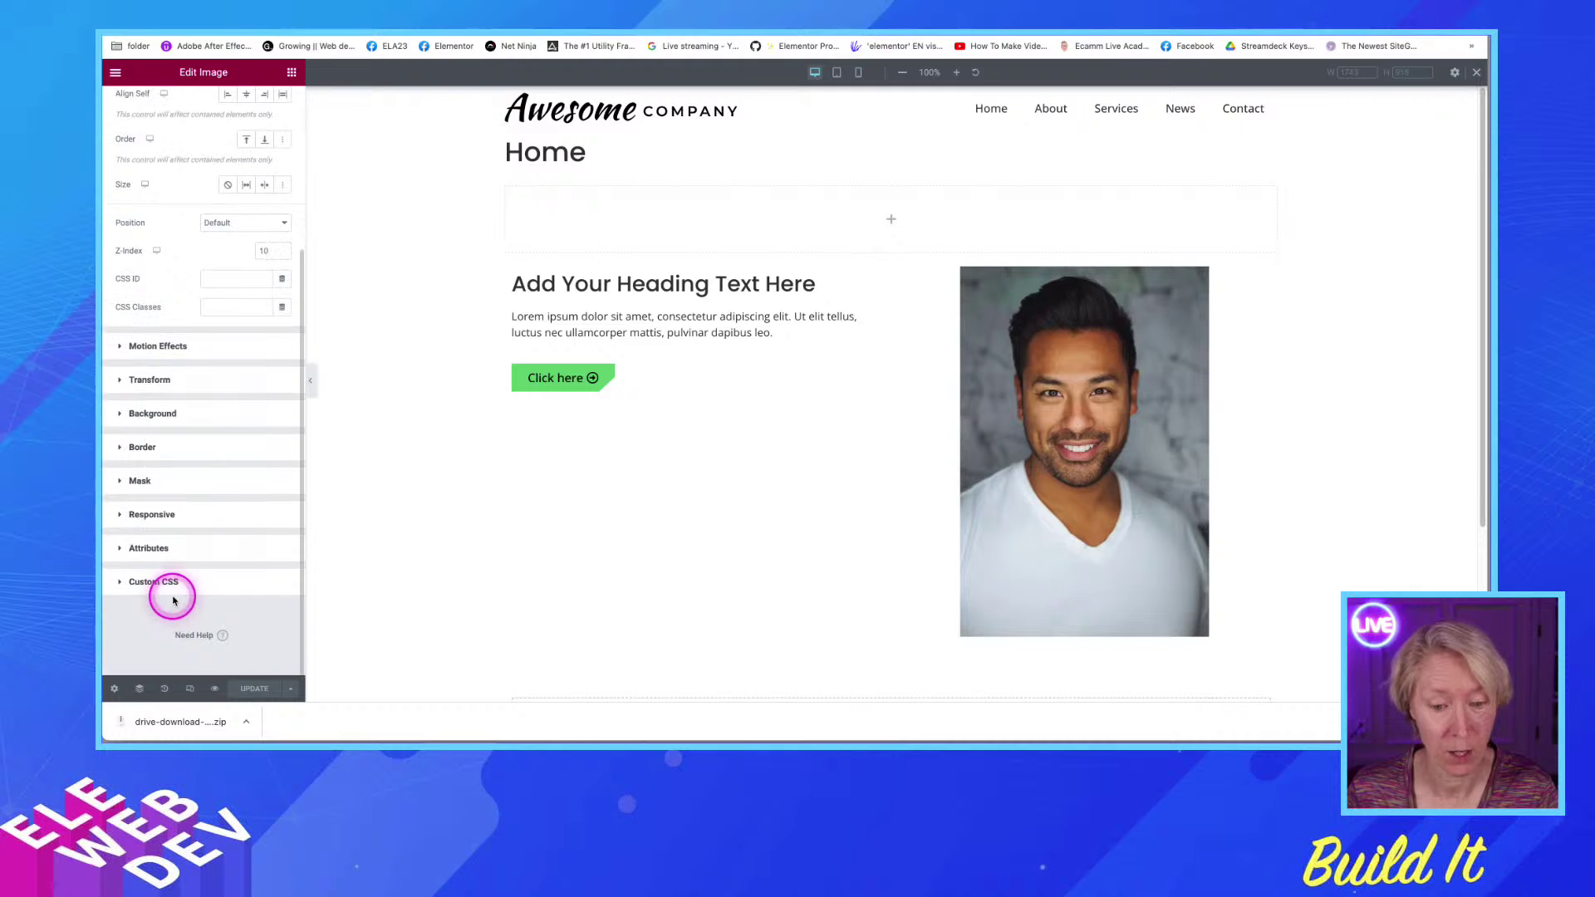
click(165, 446)
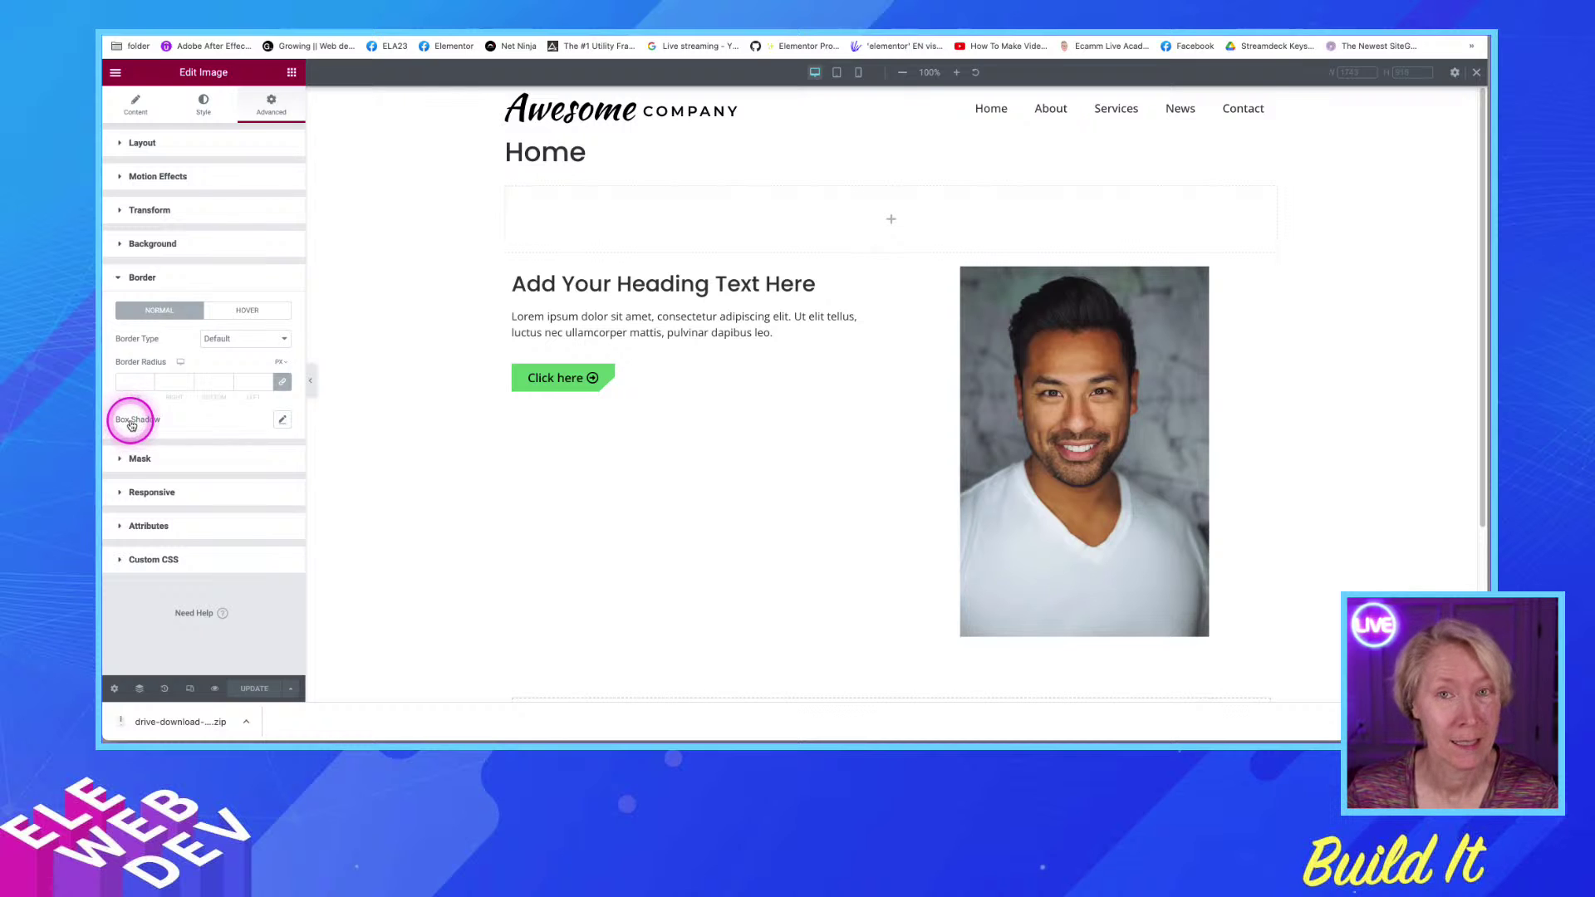
click(284, 422)
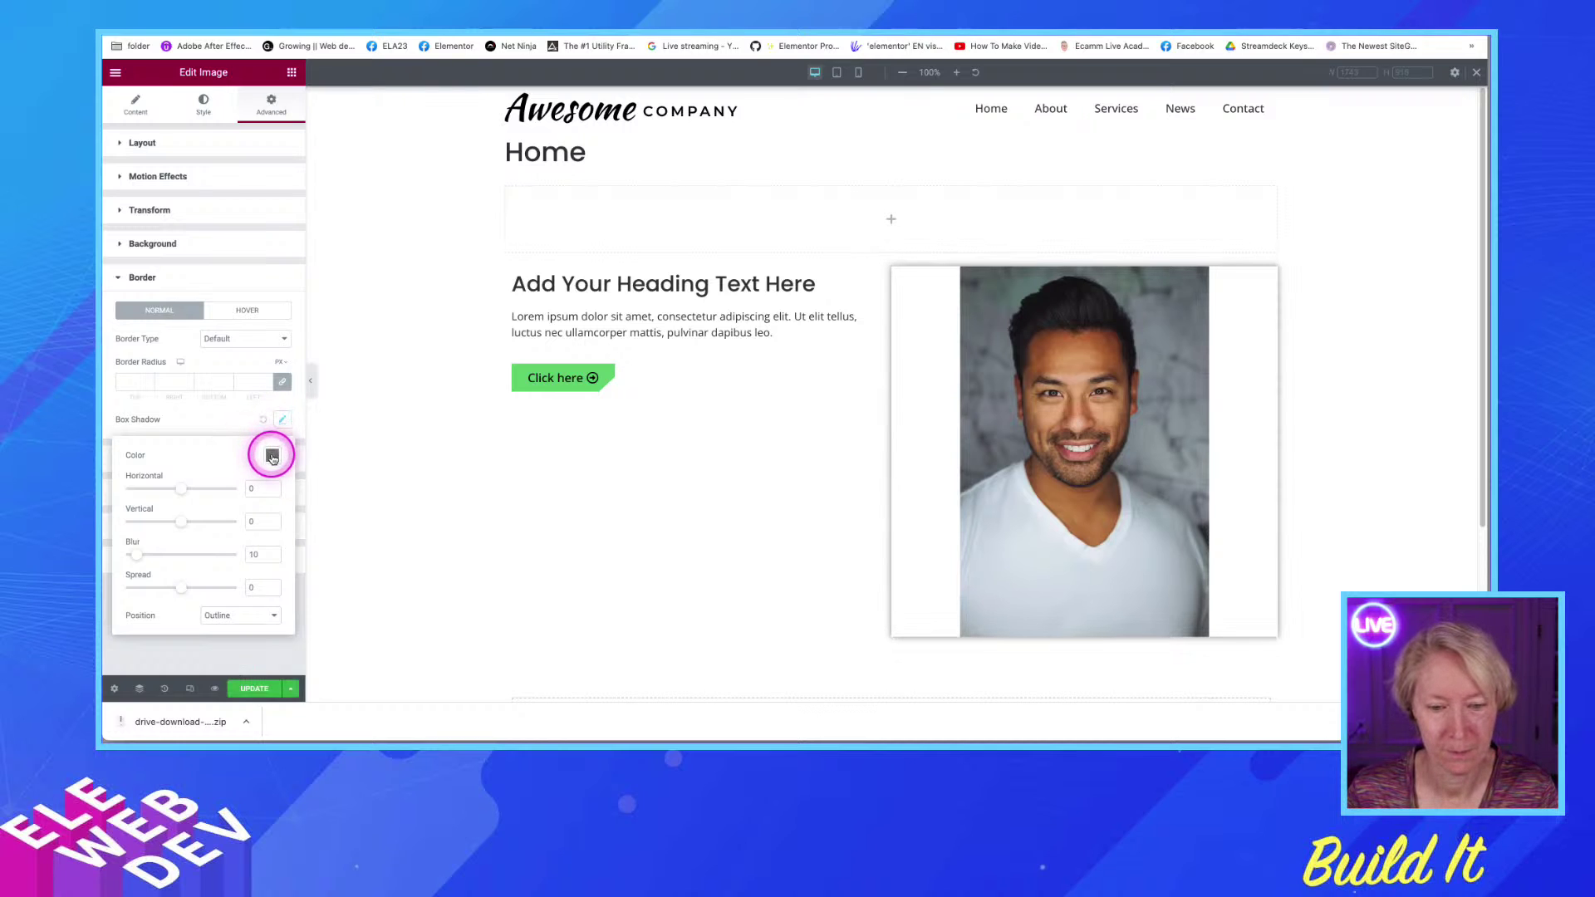
Open the box shadow's color picker, and launch ColorSlurp to sample the green of the "Click here" button
click(272, 456)
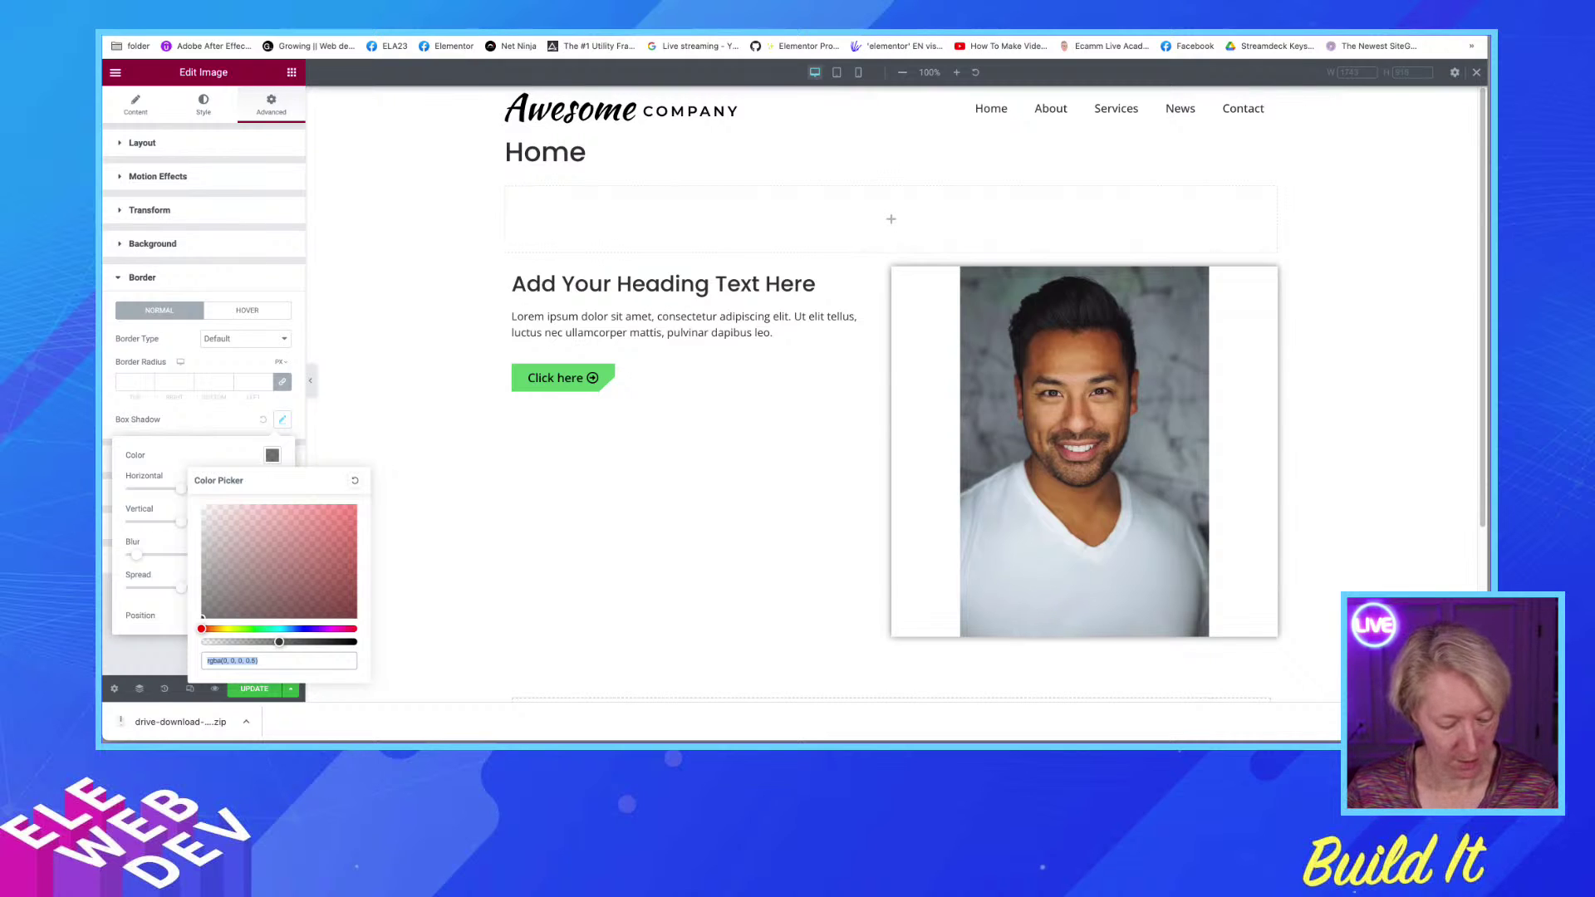
key(super+space)
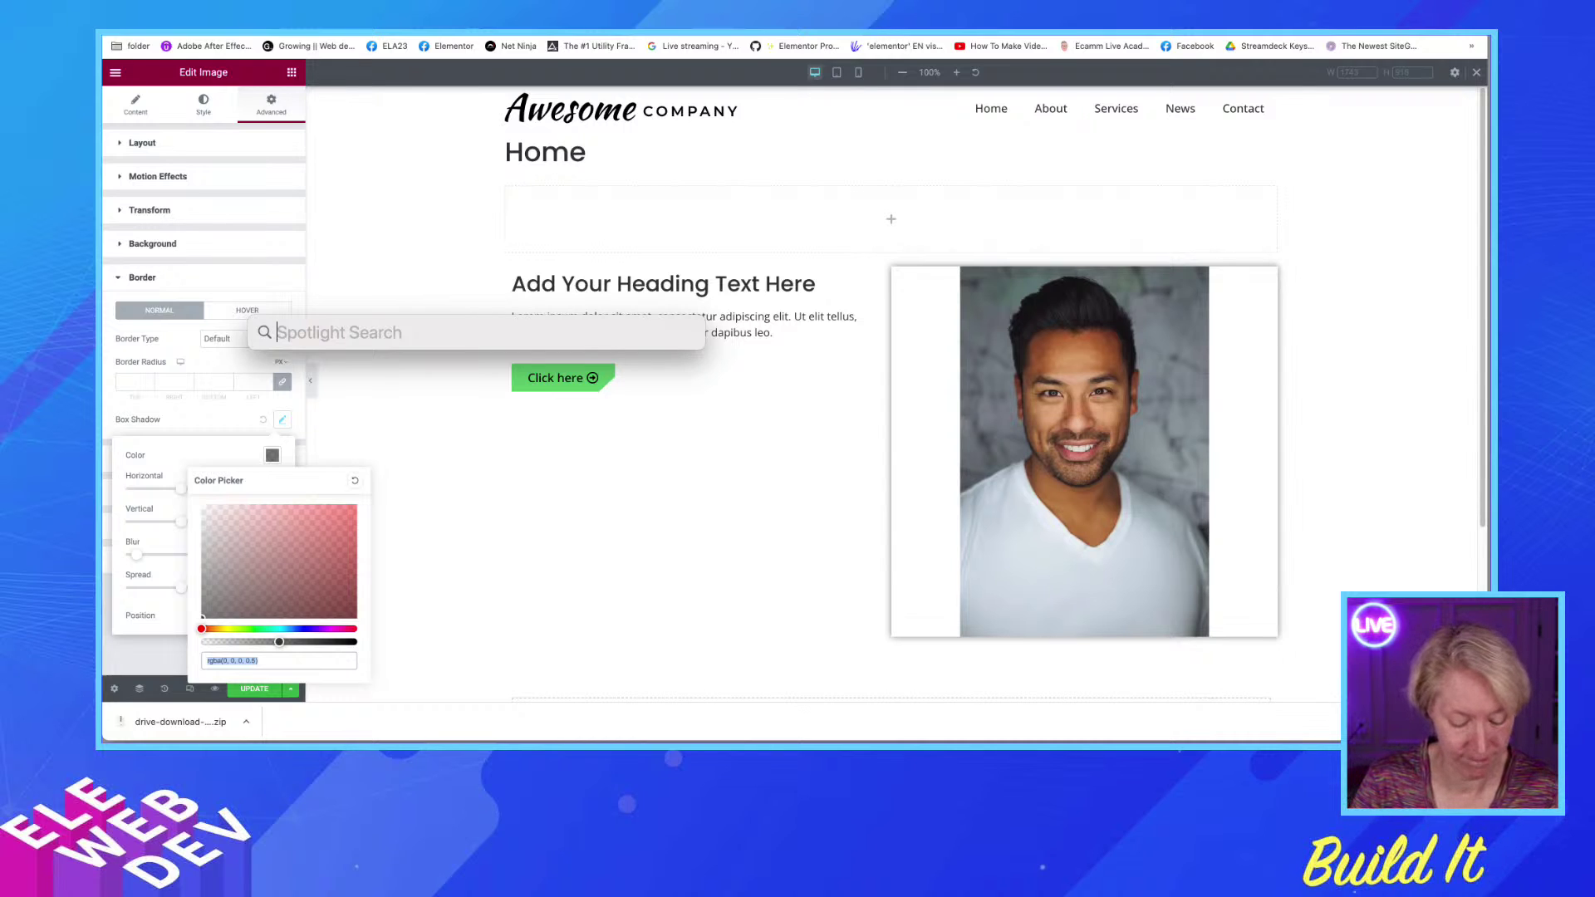
text(slurp)
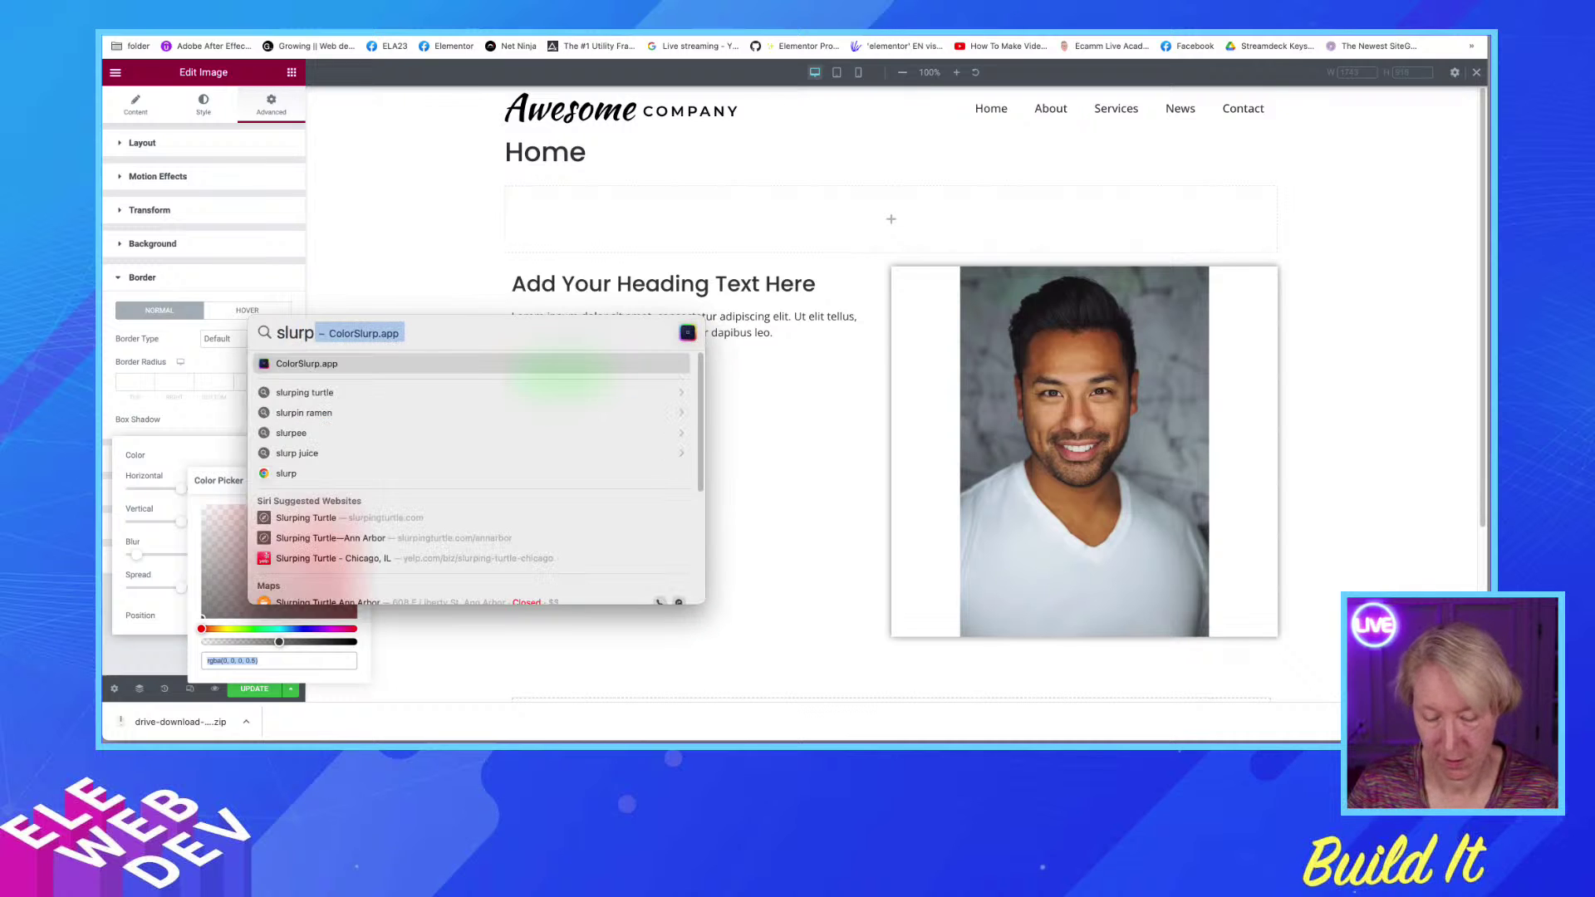
key(Return)
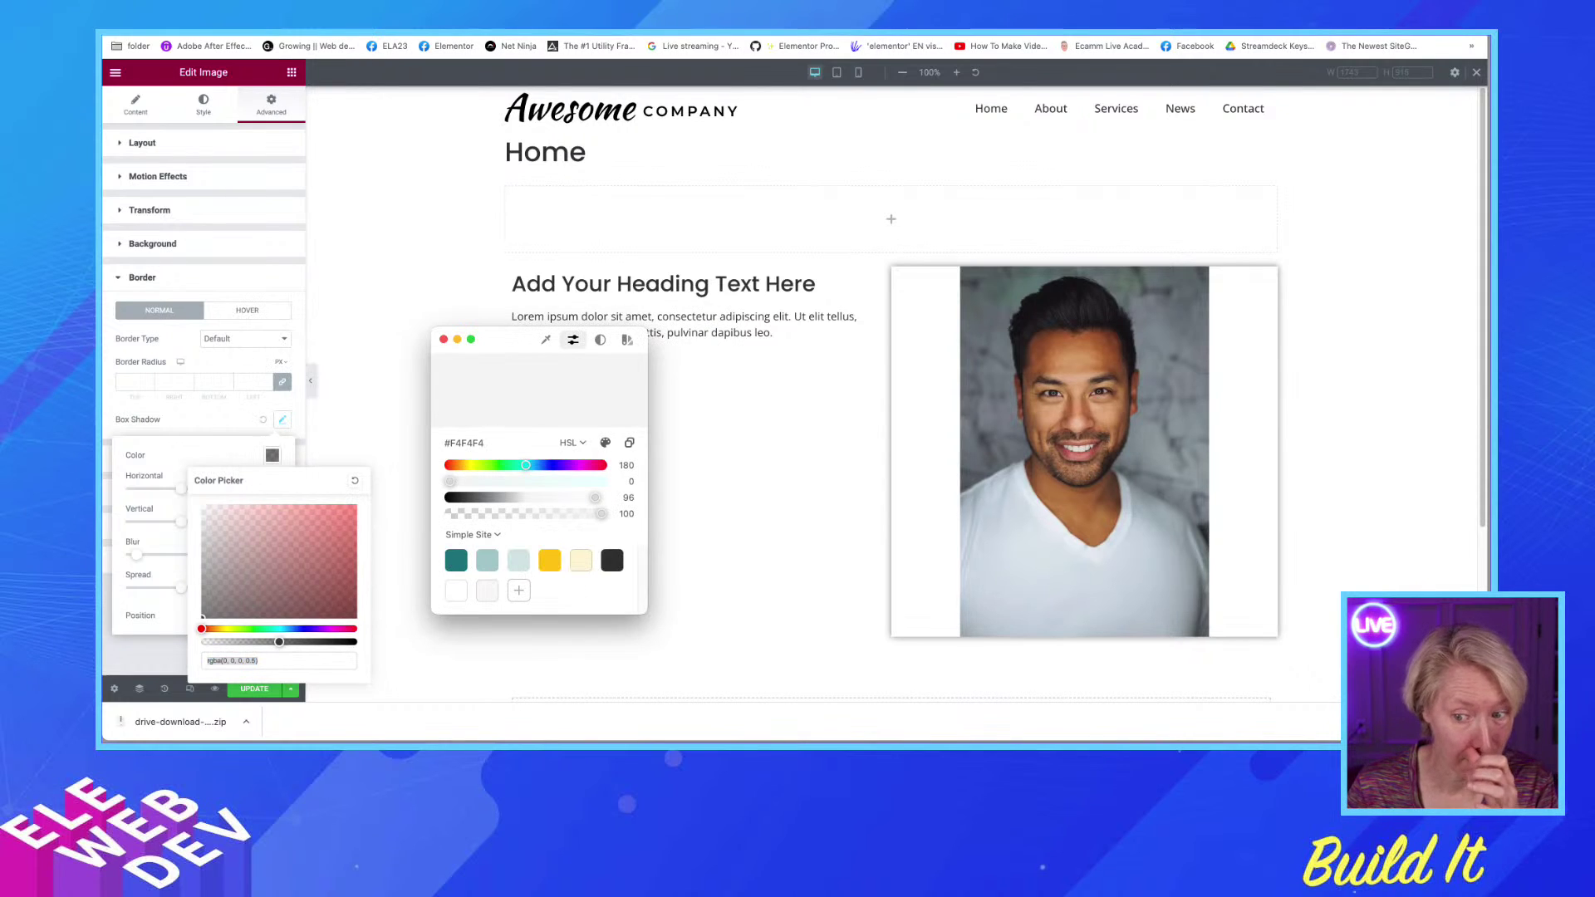
click(545, 339)
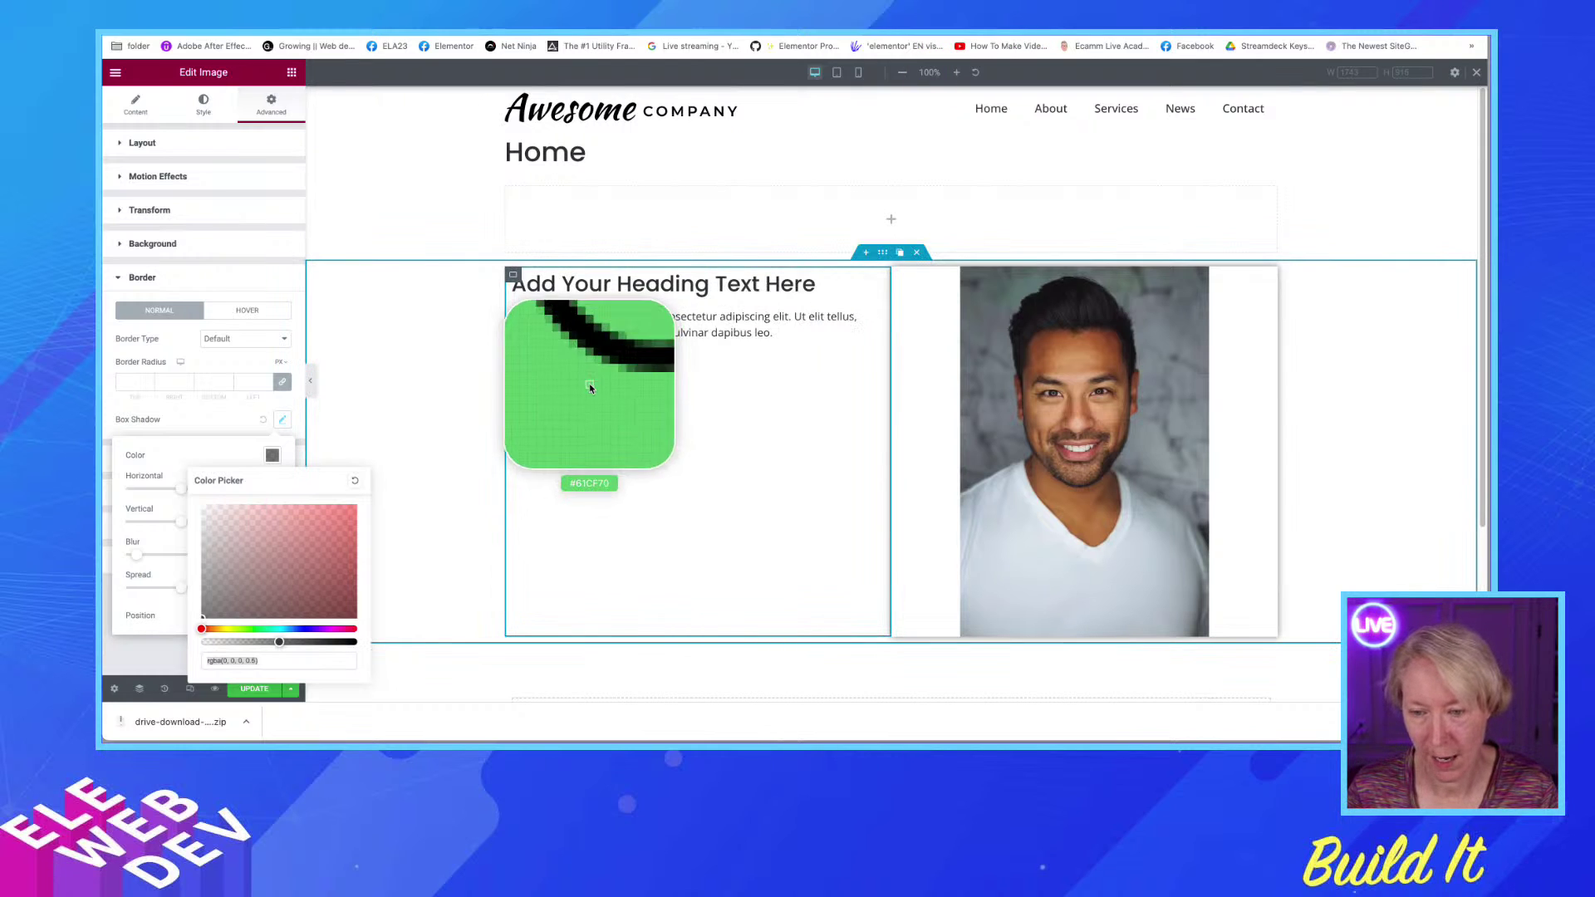
click(669, 388)
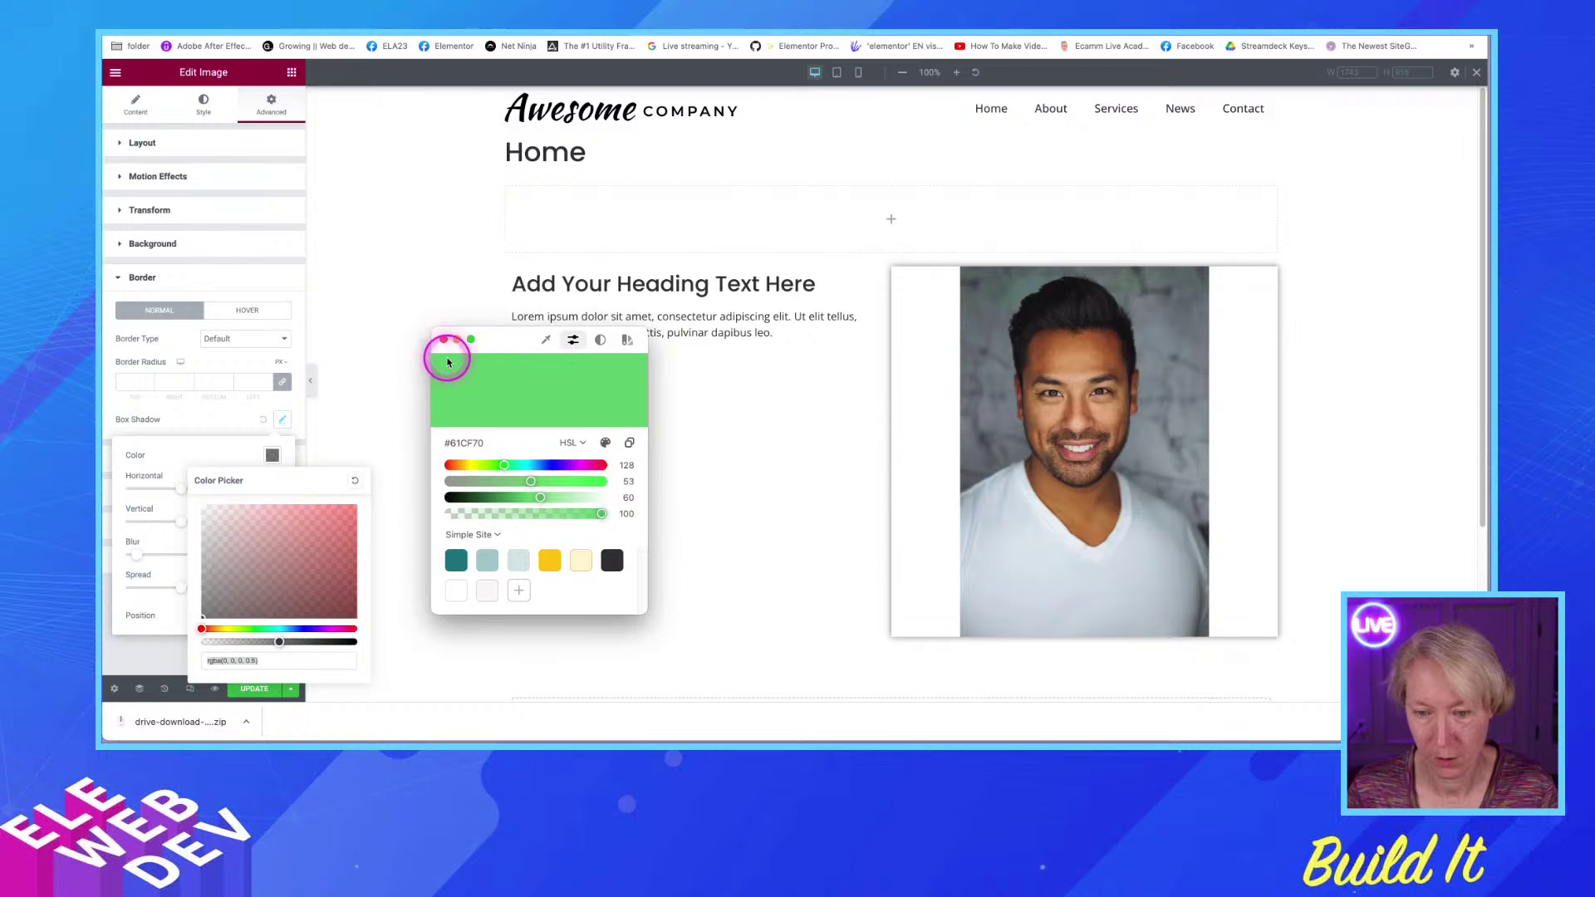
Switch the sampled color's display to RGB, copy its hex code #61CF70 and close ColorSlurp
click(576, 445)
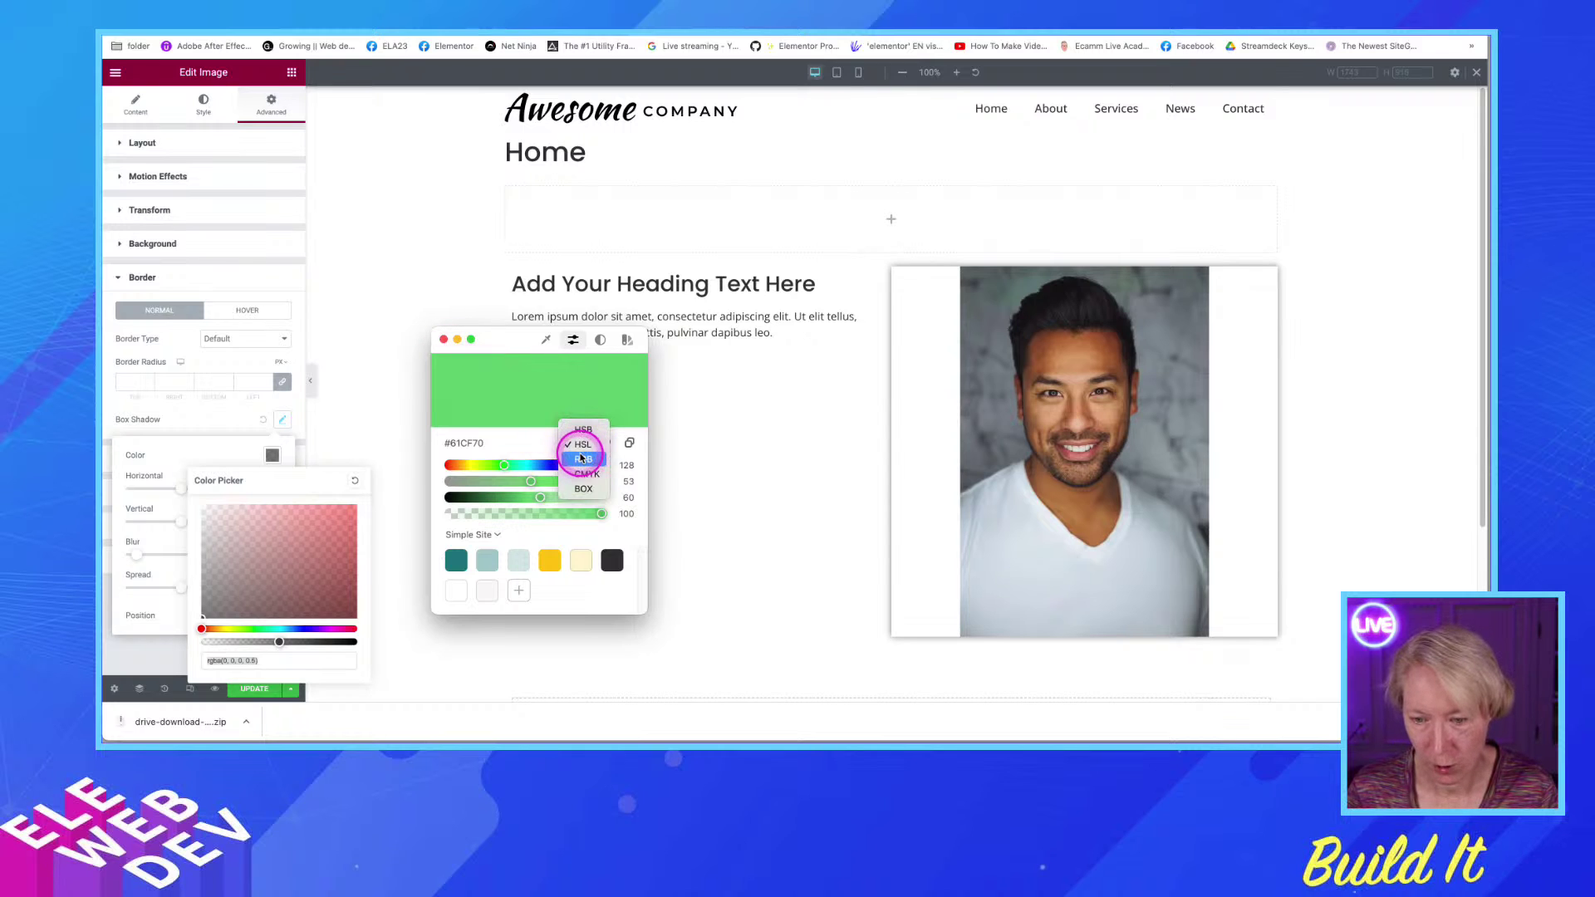
click(582, 461)
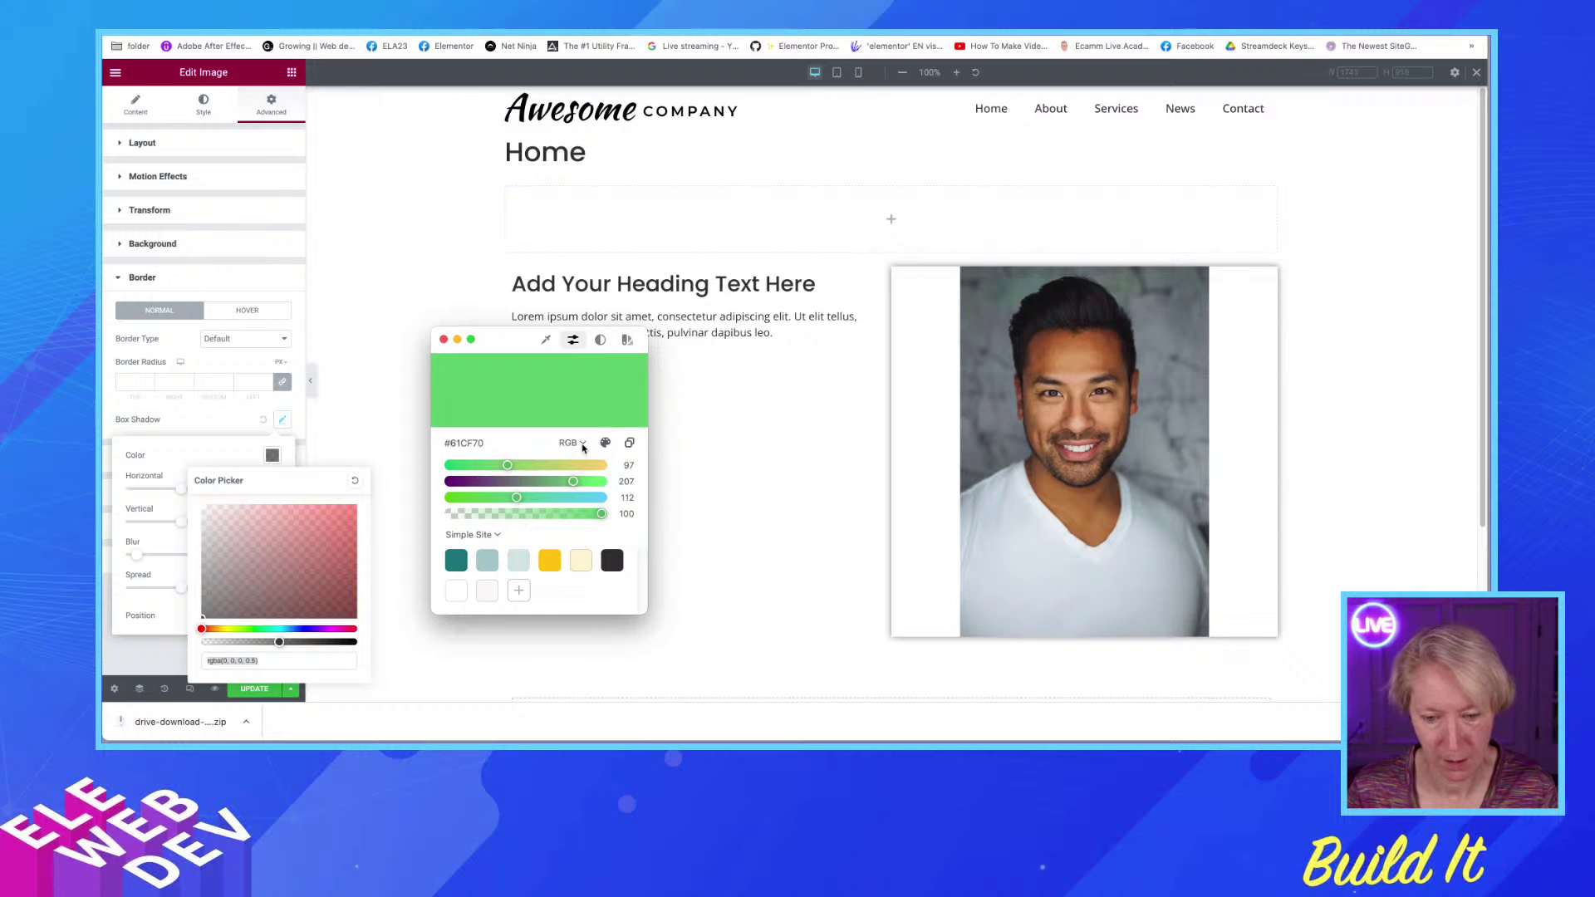
click(582, 447)
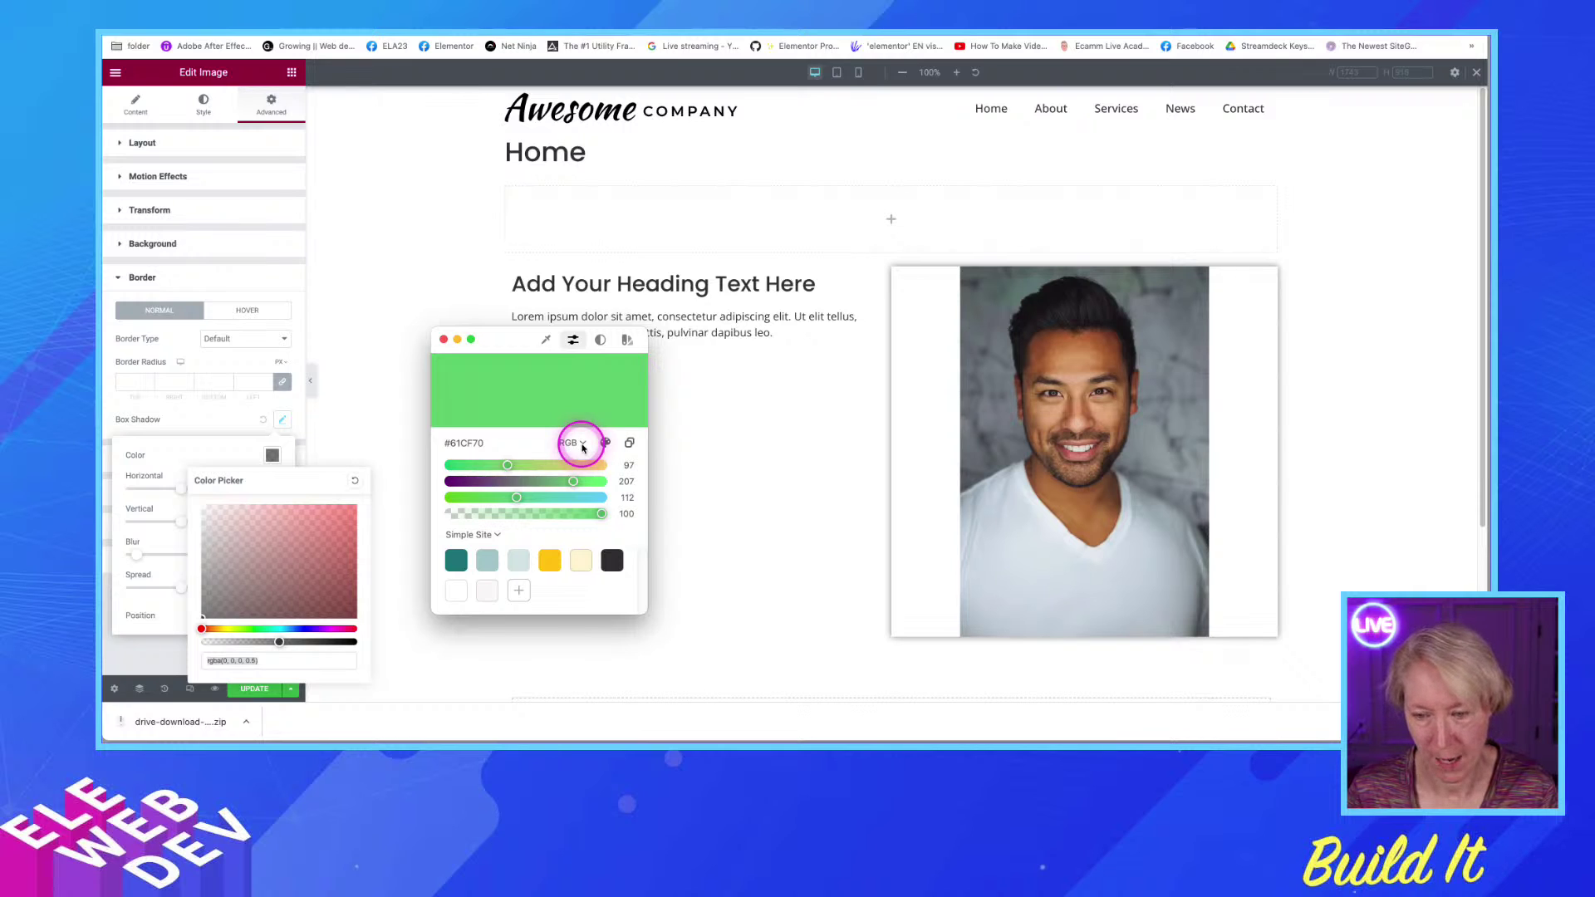
drag(583, 447, 399, 447)
key(super+c)
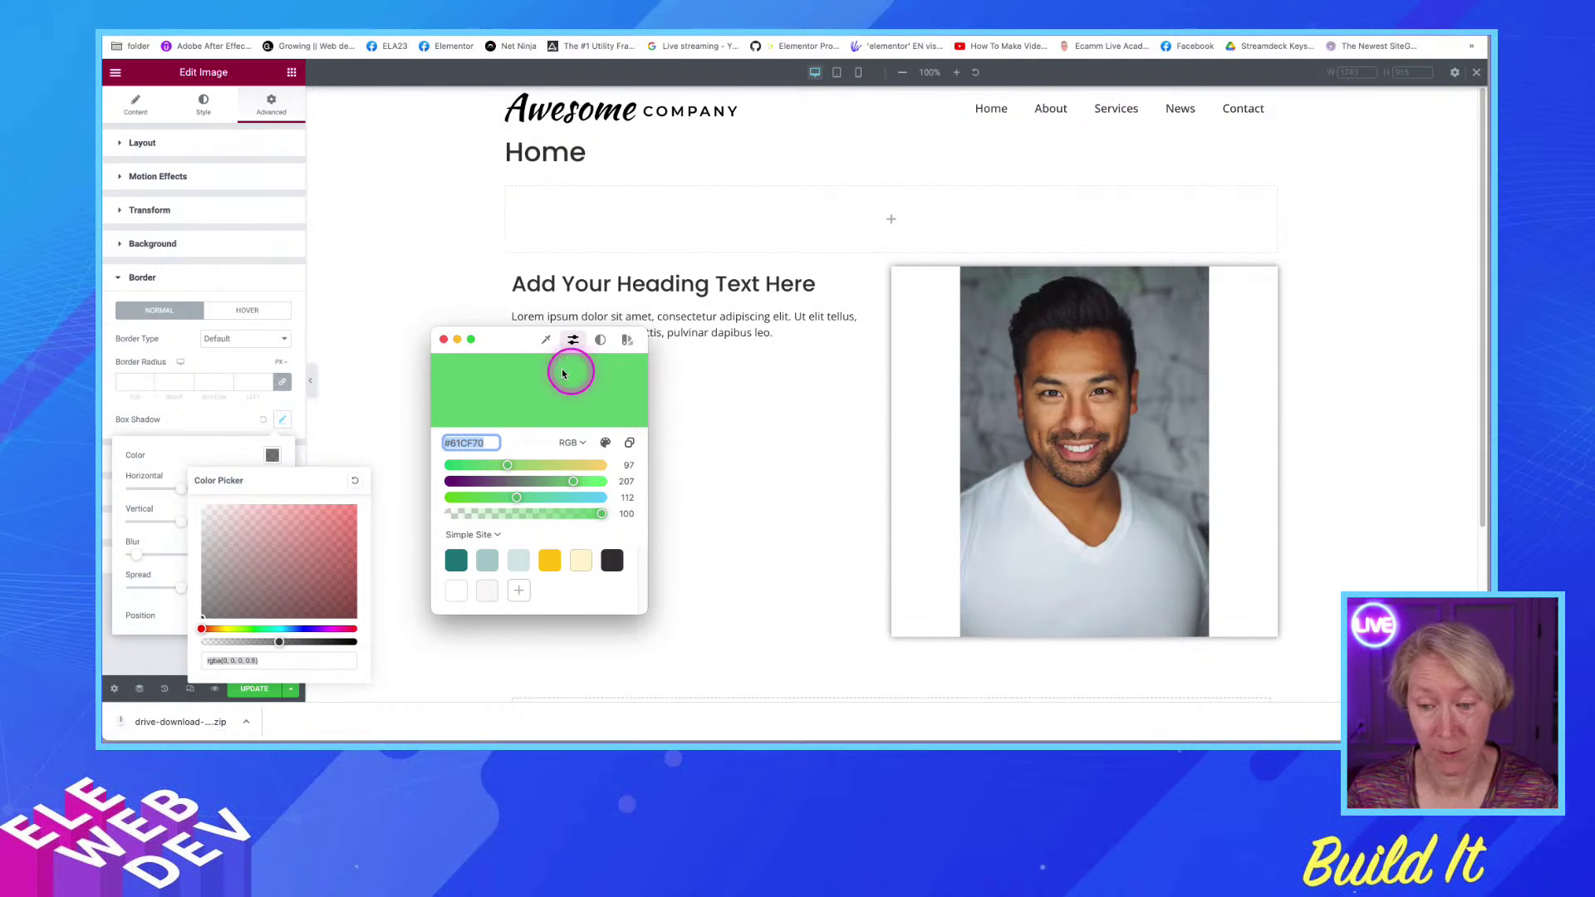
click(444, 340)
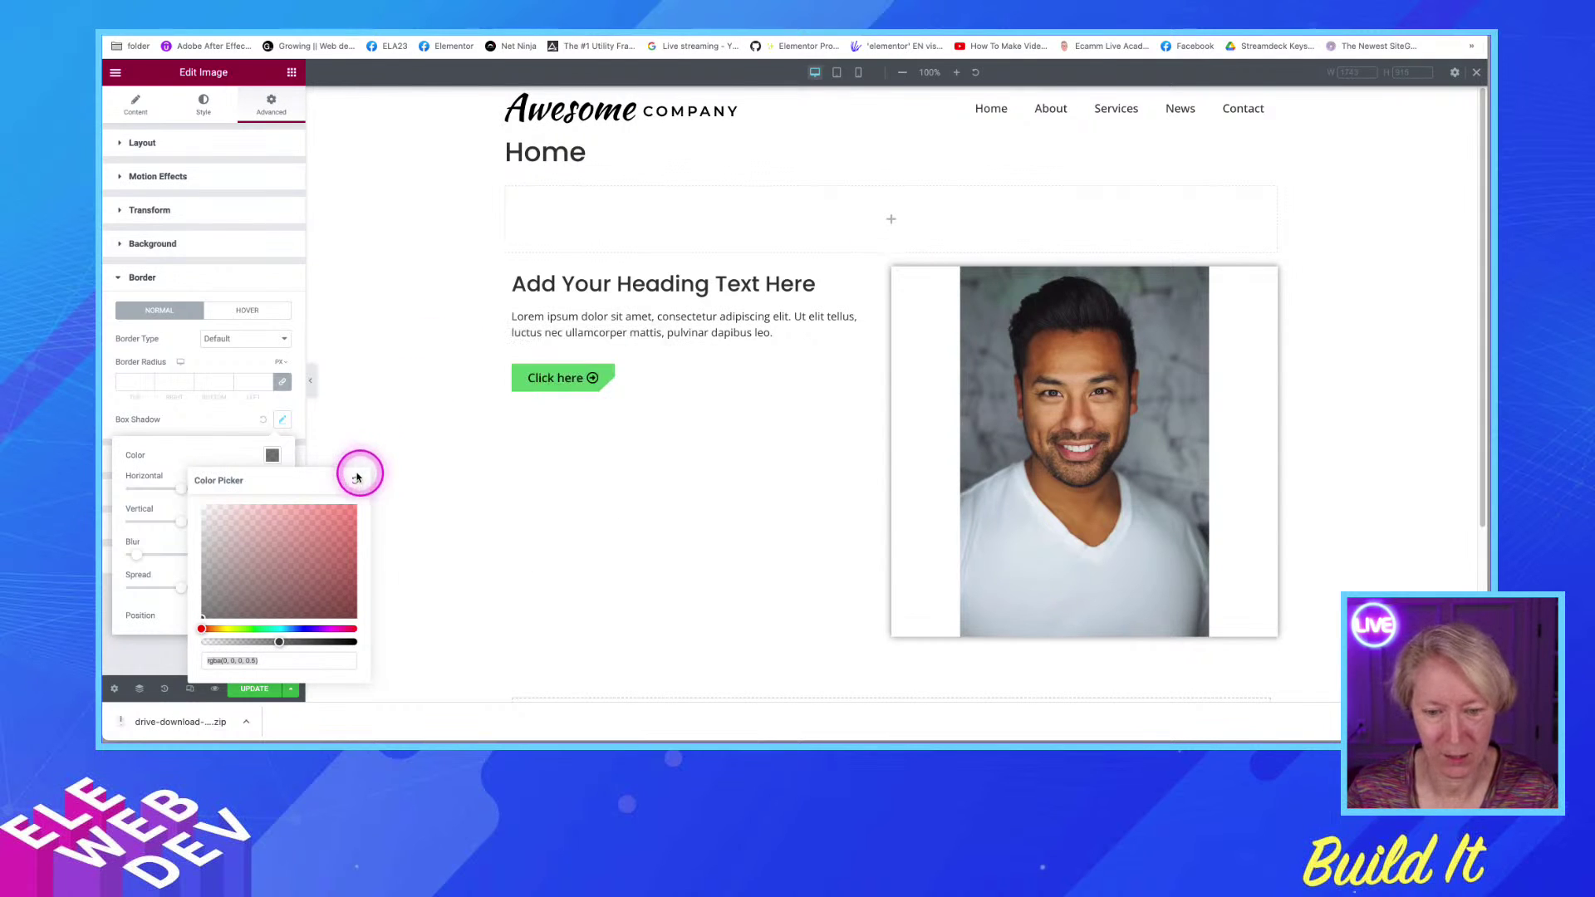
Paste the copied hex code #61CF70 as the color of the portrait's box shadow
click(228, 455)
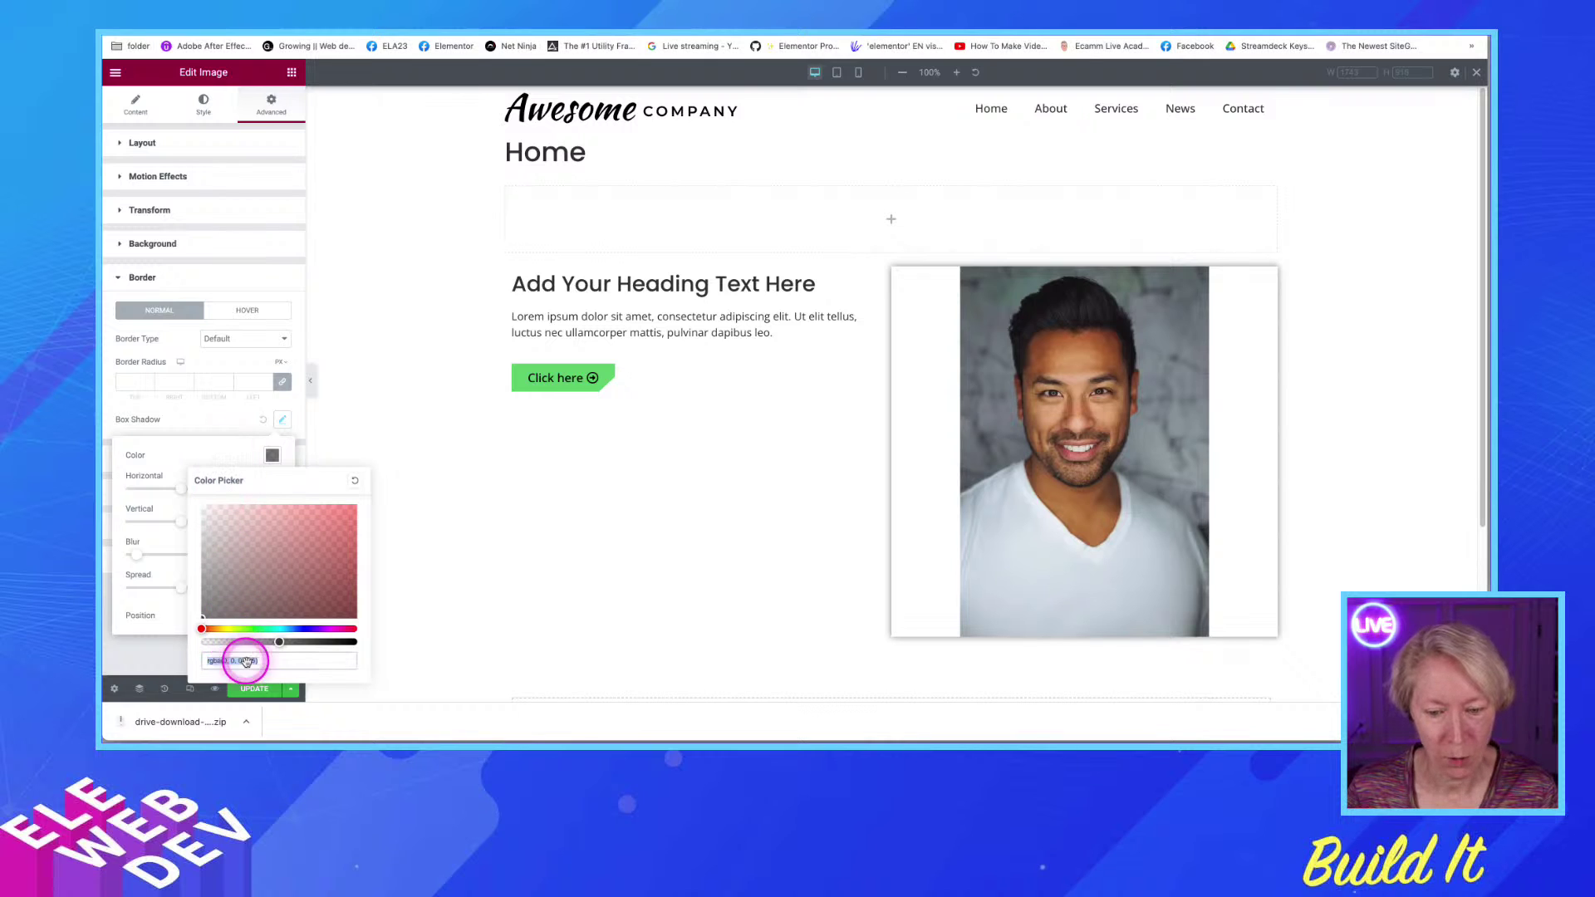
click(144, 660)
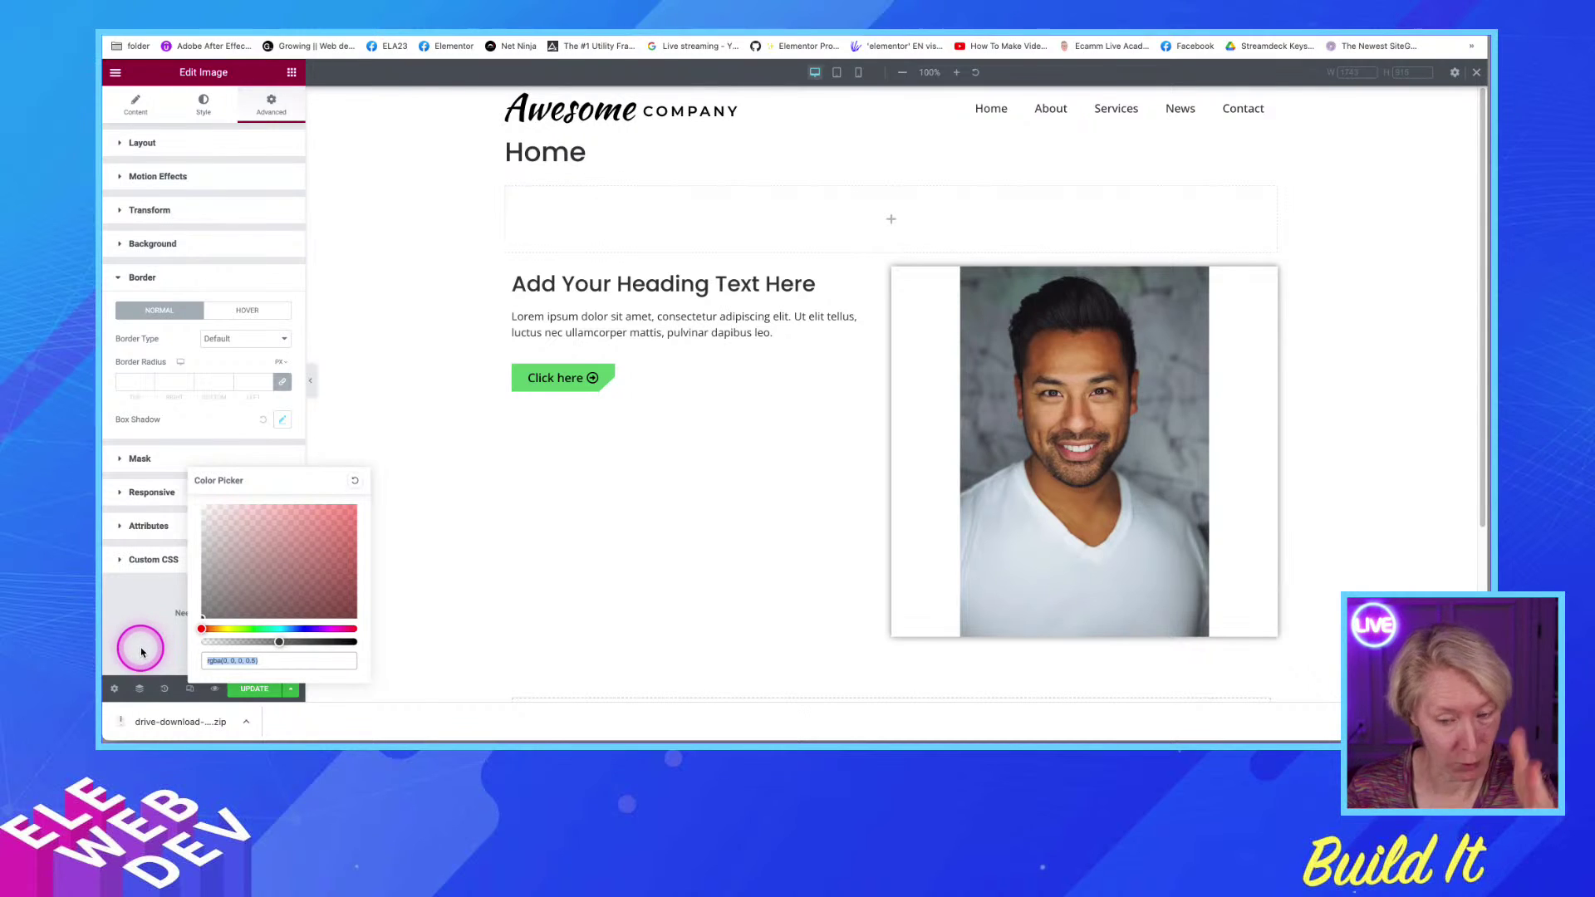
key(super+v)
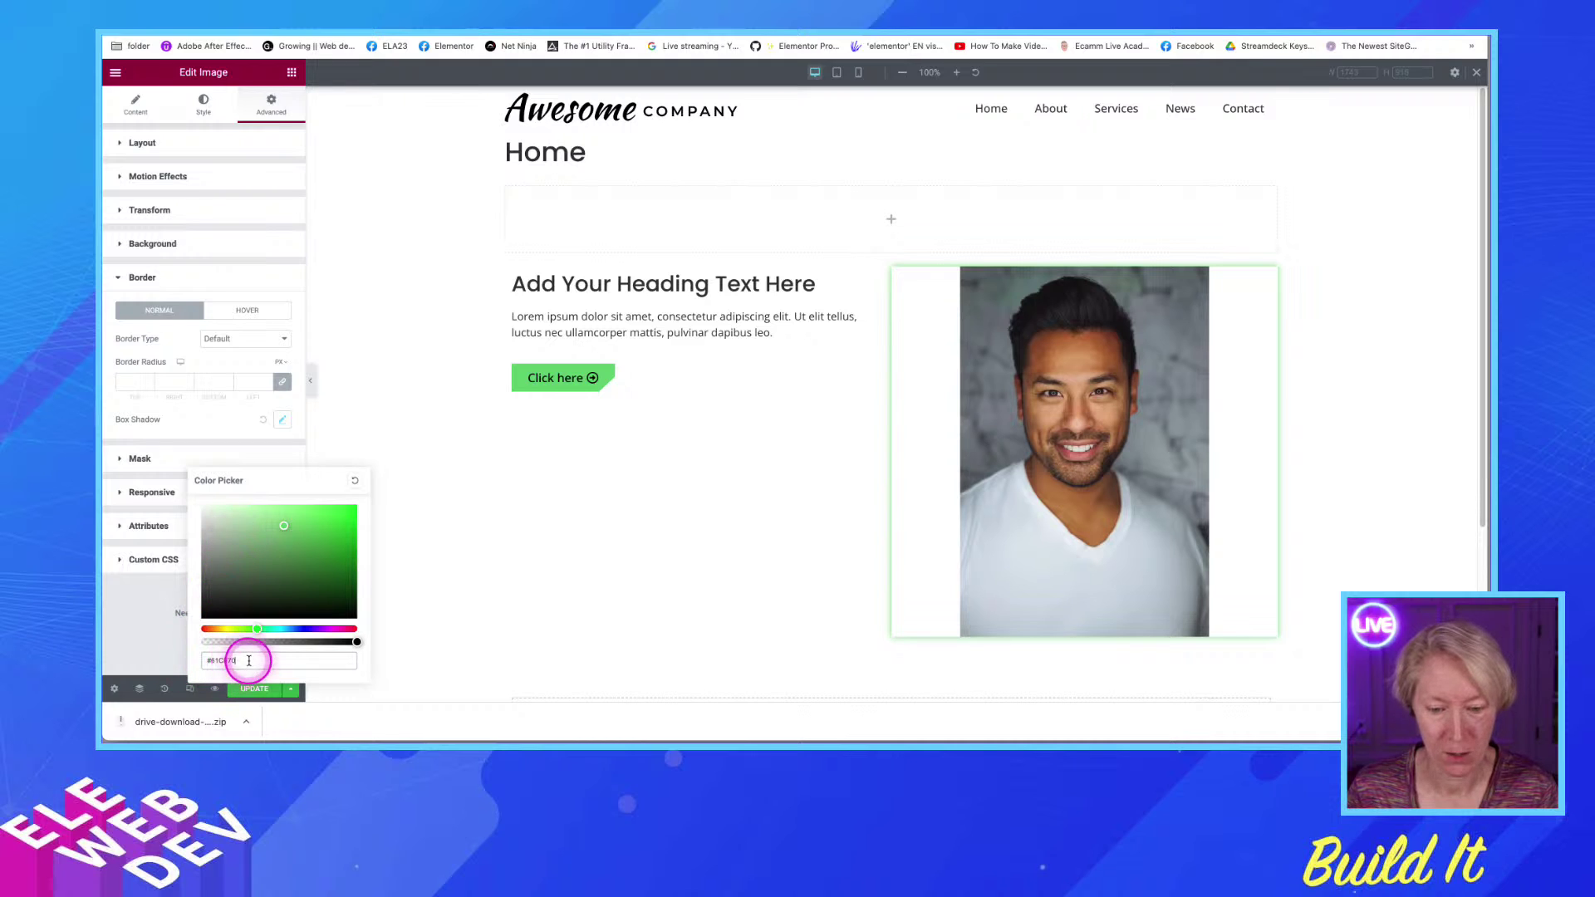
drag(250, 660, 158, 657)
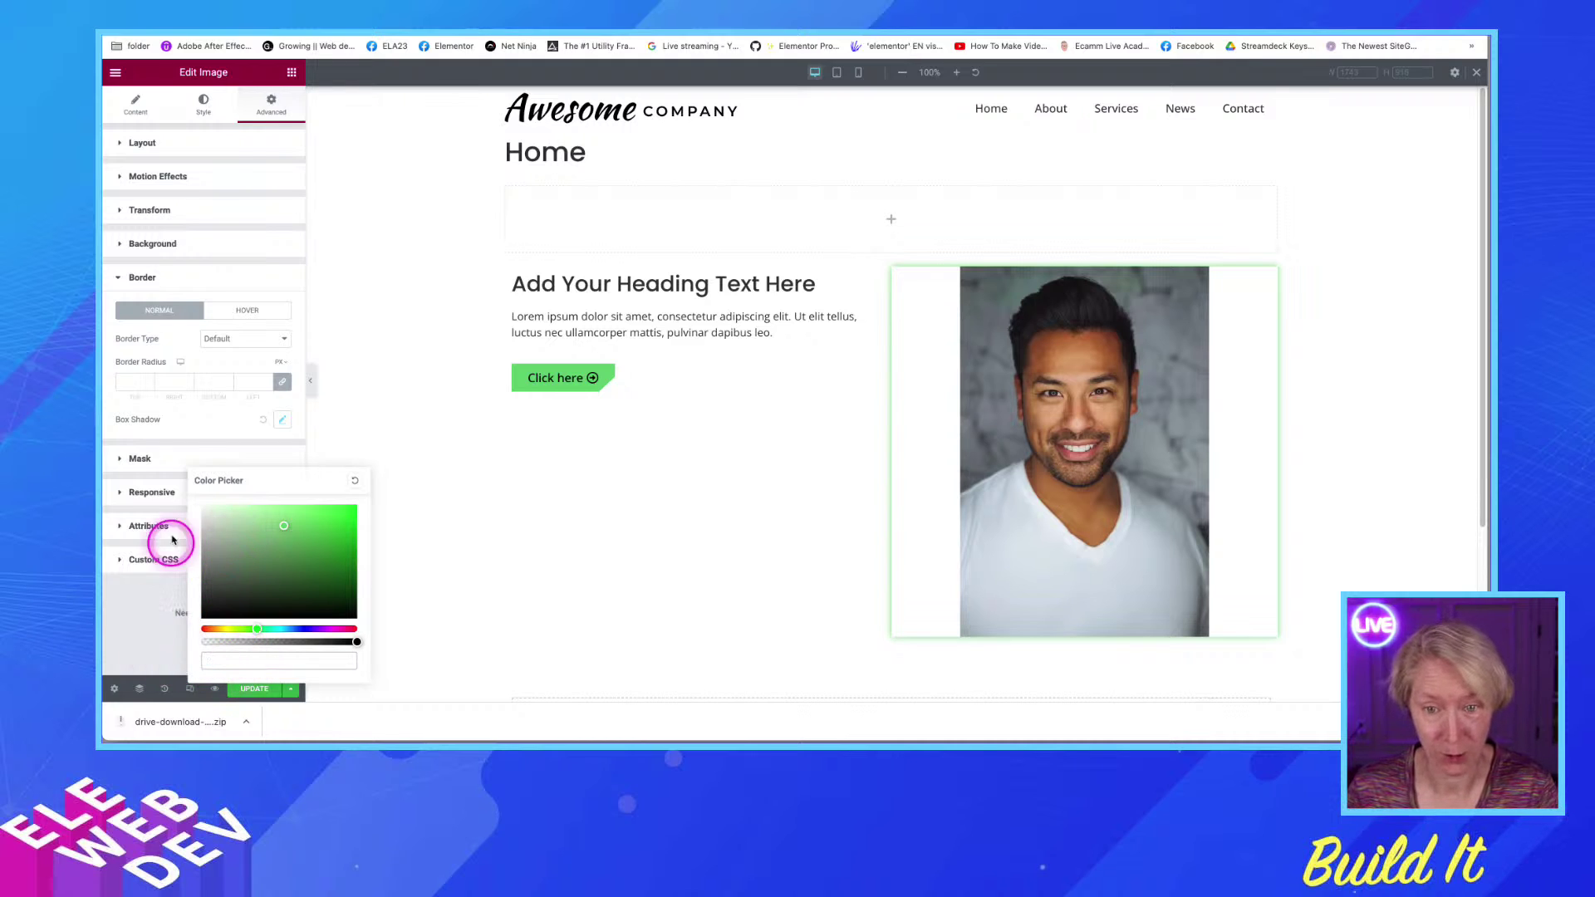
Compare the portrait's box shadow options in the style settings with those in the advanced border settings
click(203, 110)
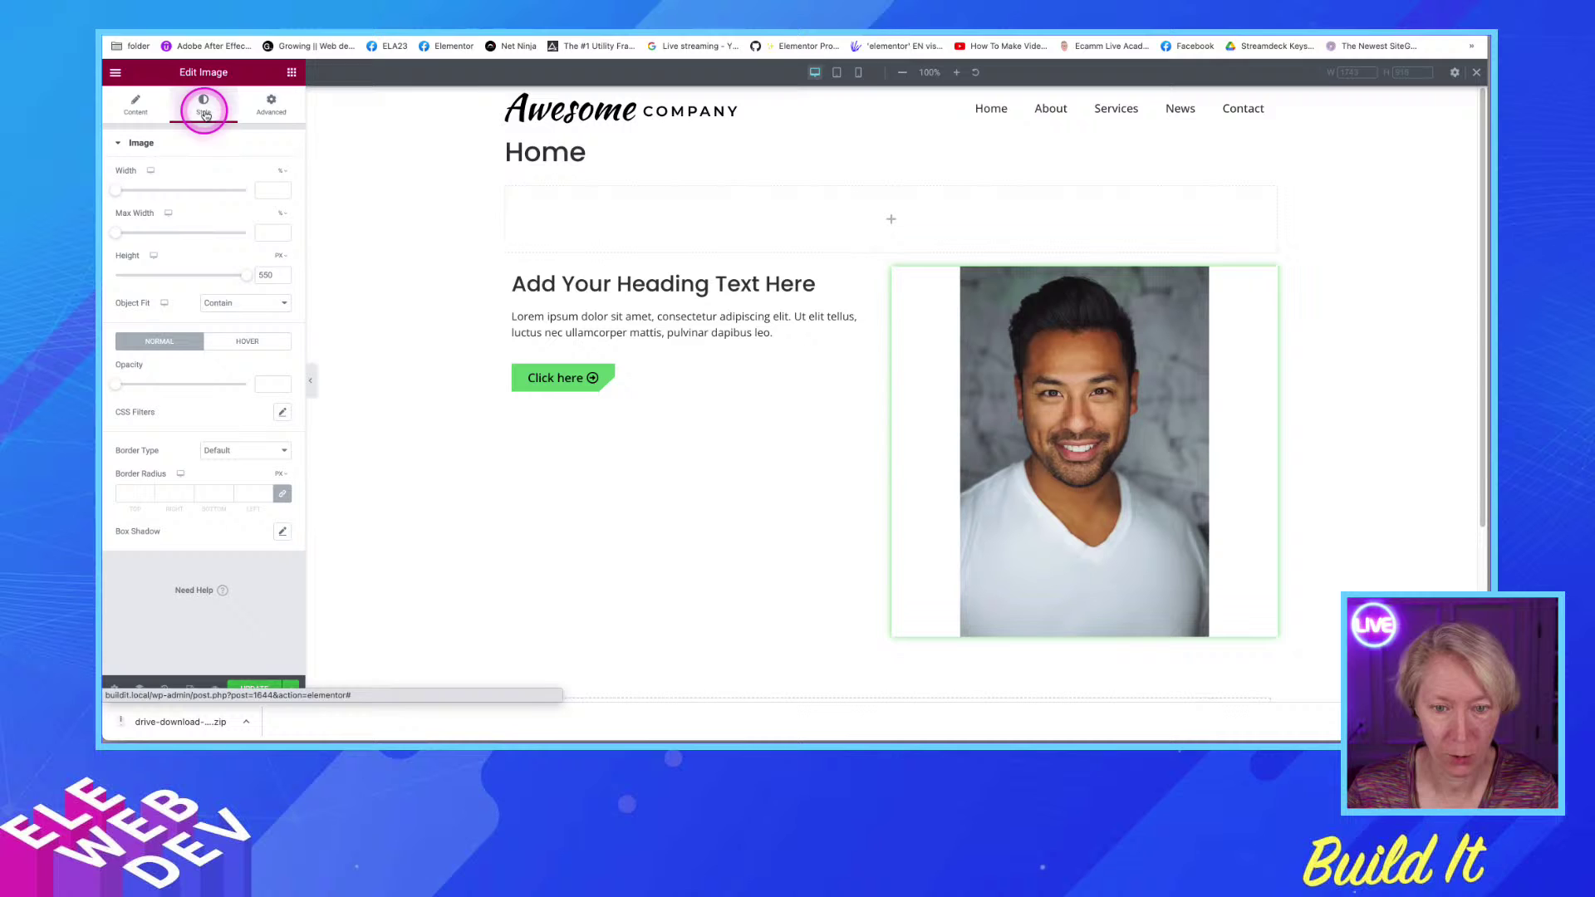
click(271, 104)
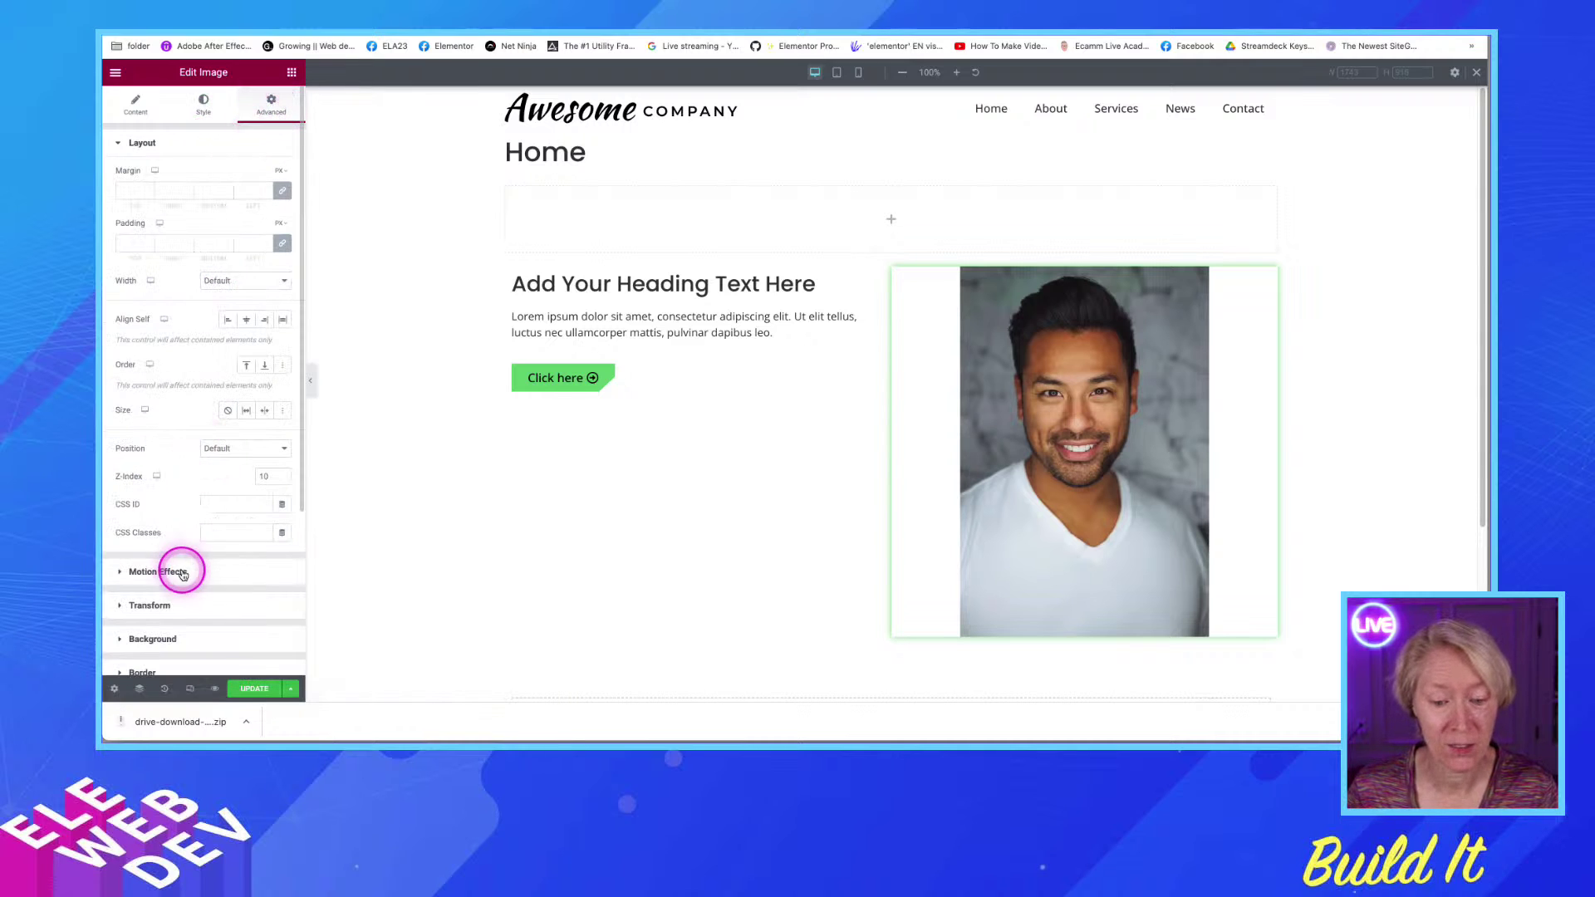
scroll(192, 559, down, 3)
click(146, 463)
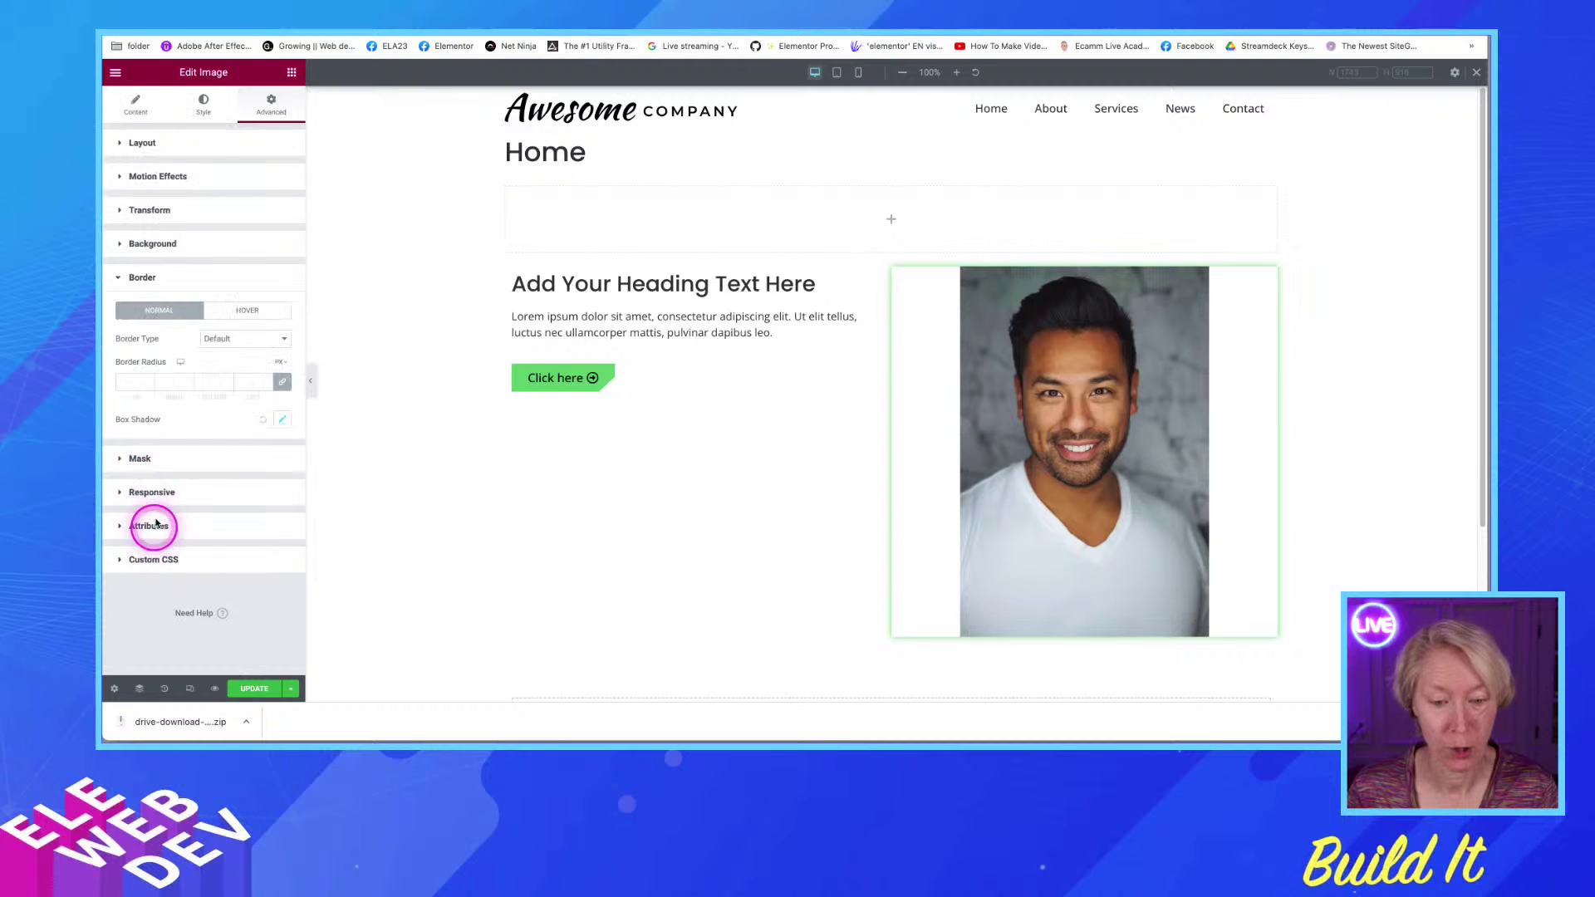
click(141, 426)
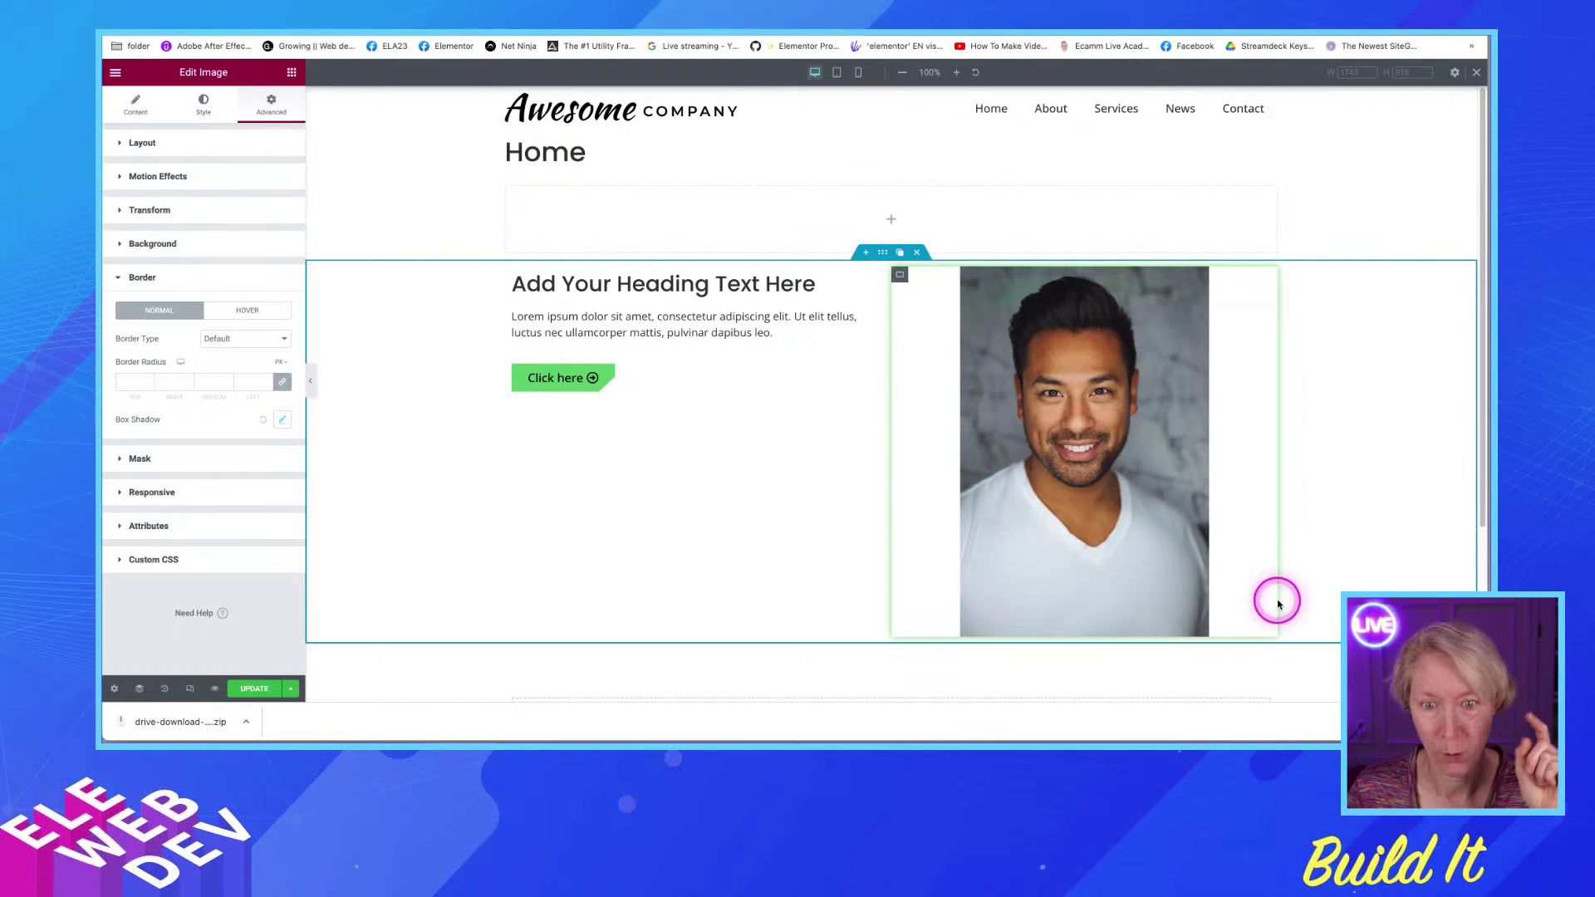
click(204, 106)
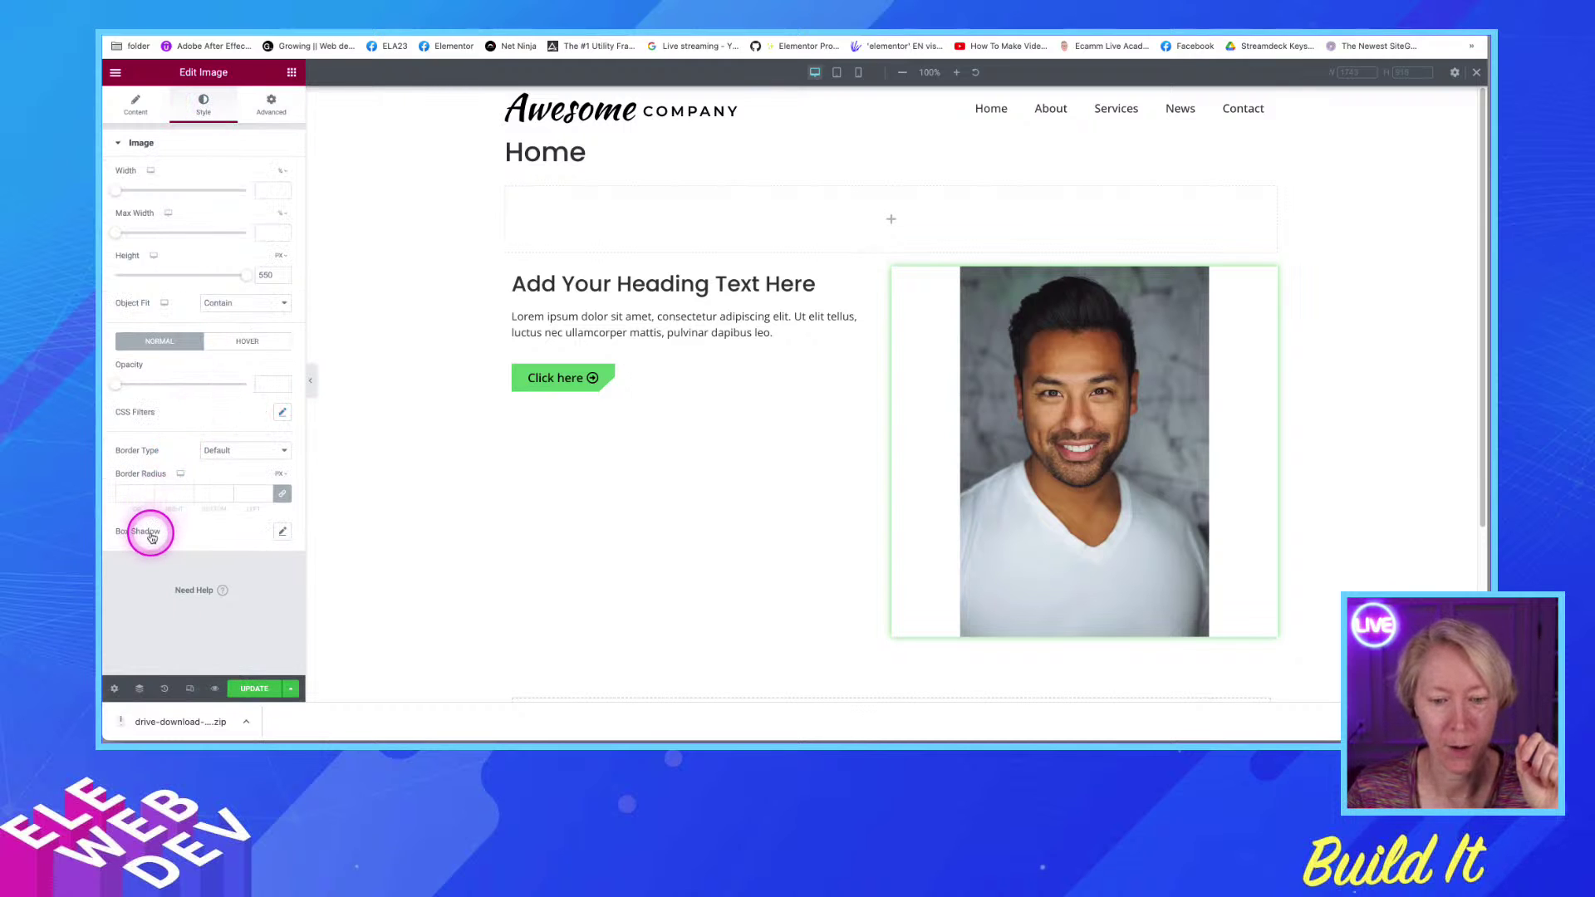
click(272, 107)
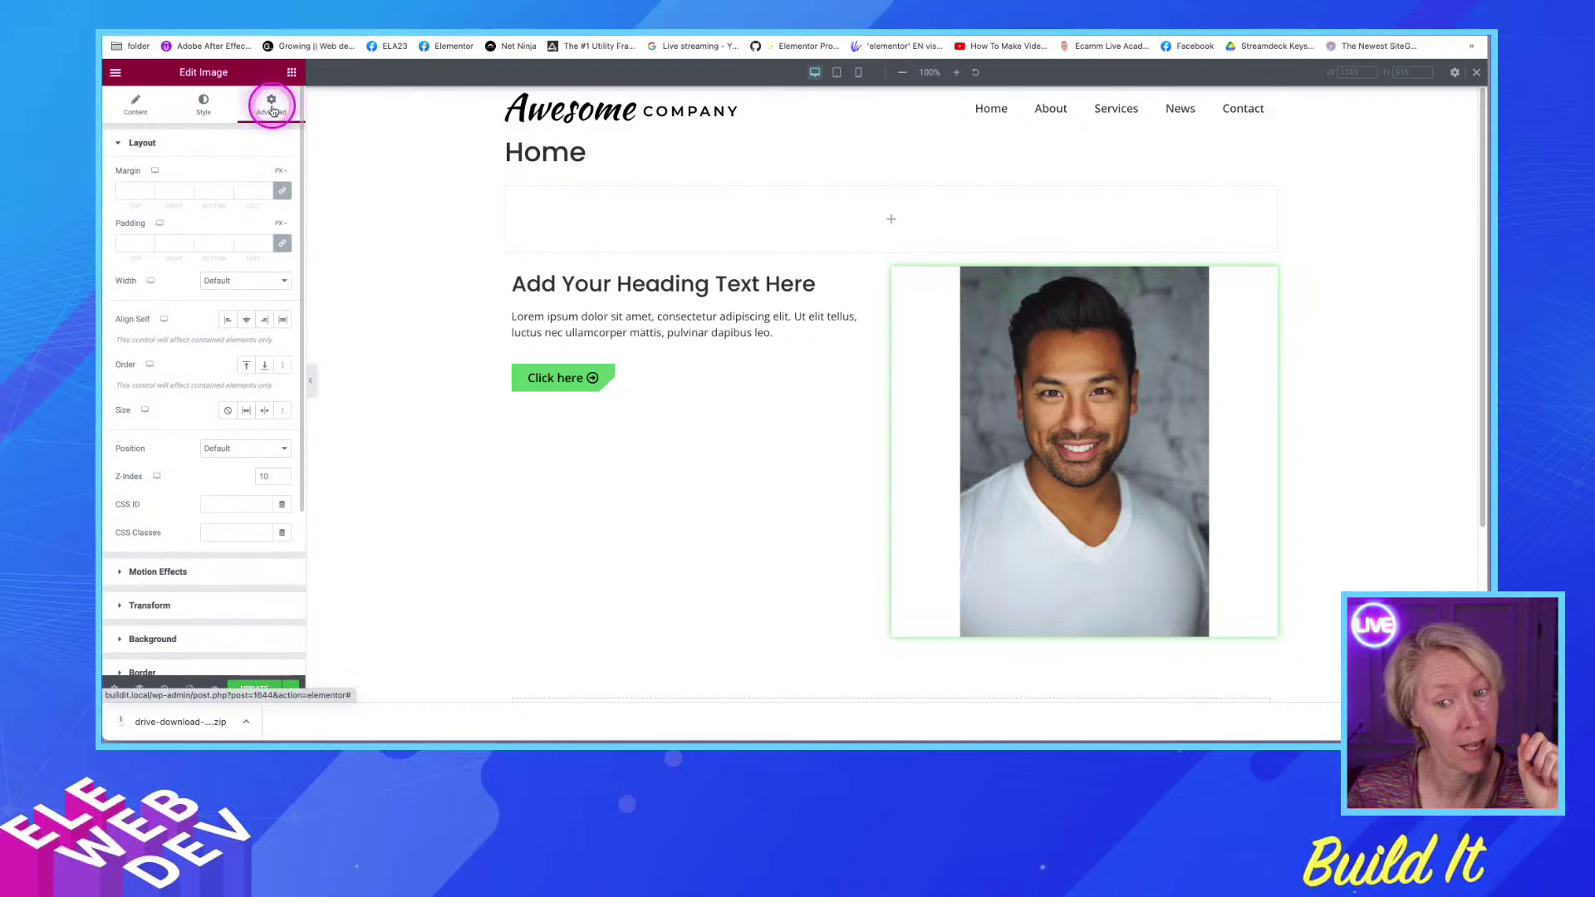
scroll(200, 472, down, 3)
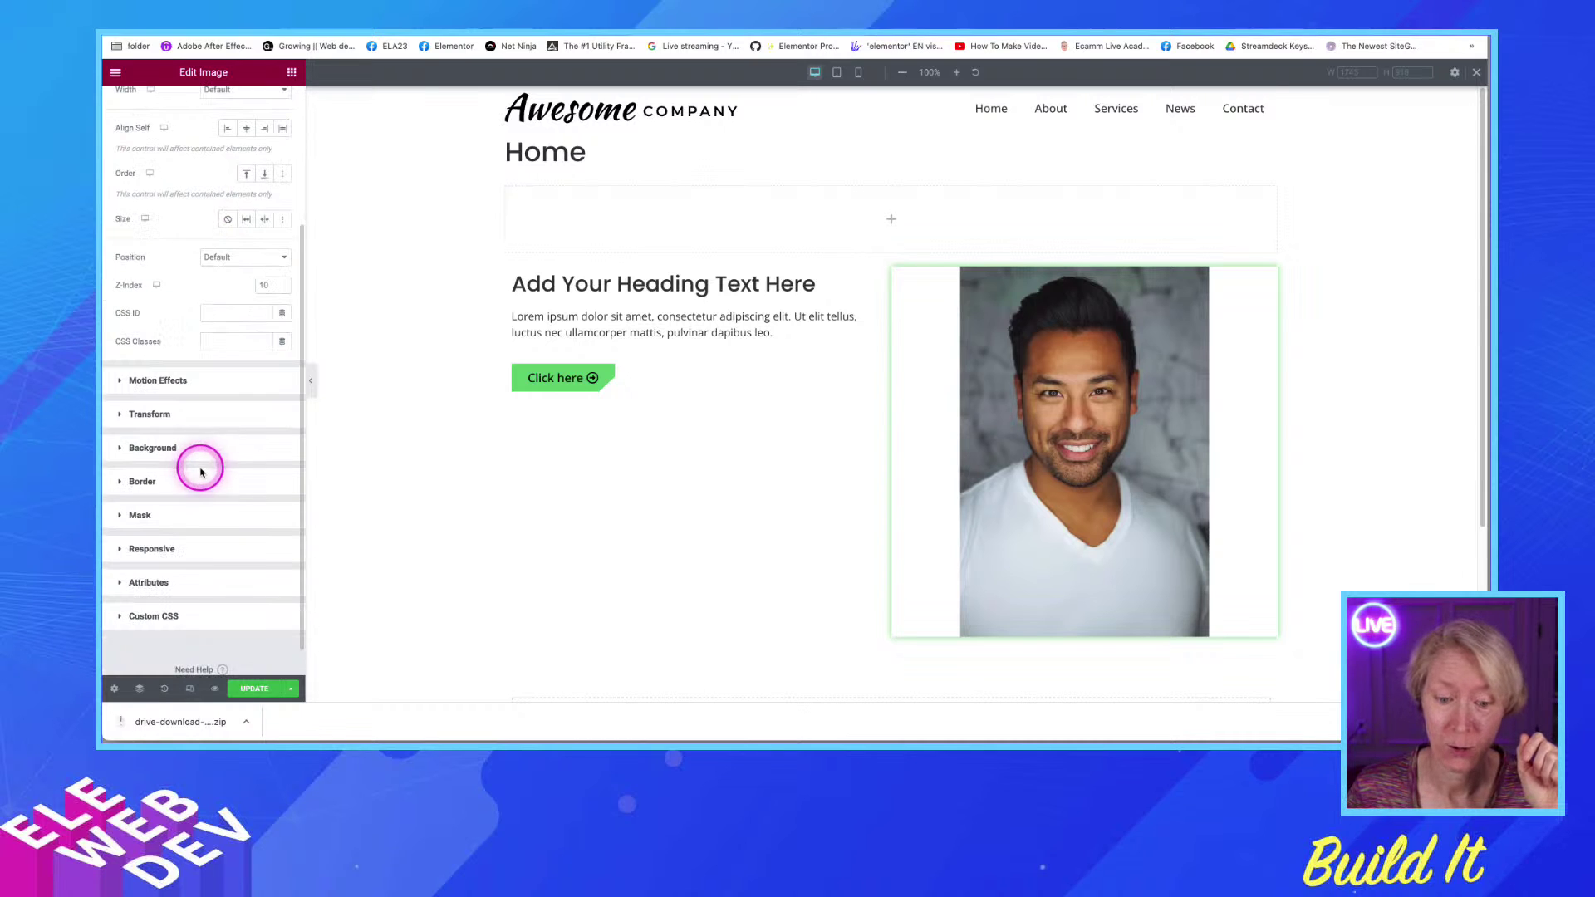
click(185, 483)
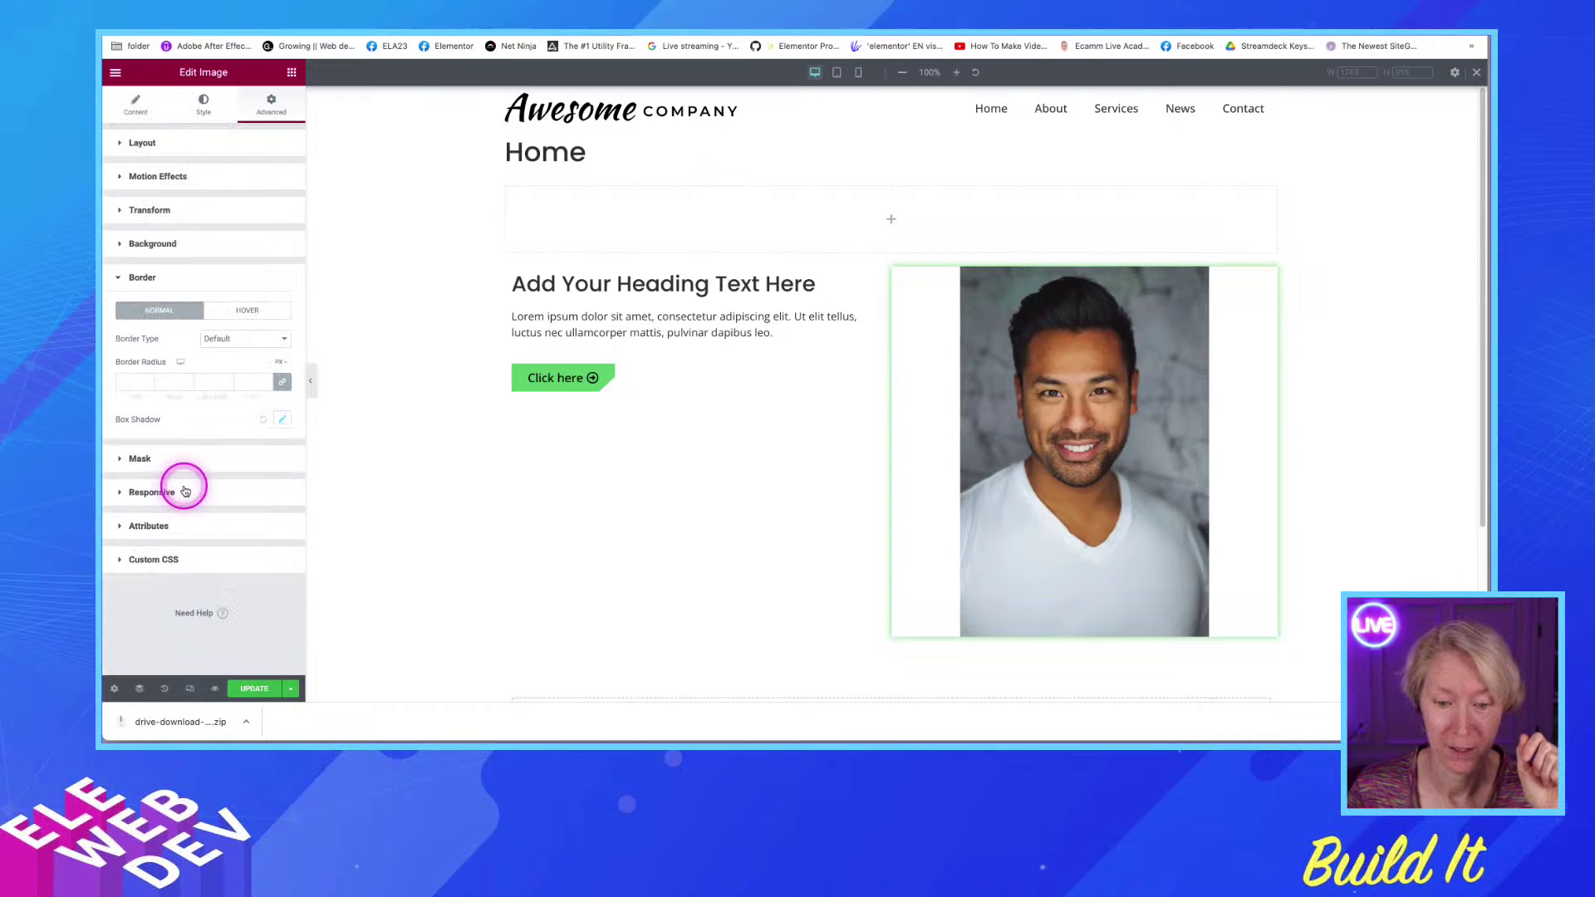
Reset the box shadow in the portrait's advanced border settings and enable one in its style settings instead
click(264, 425)
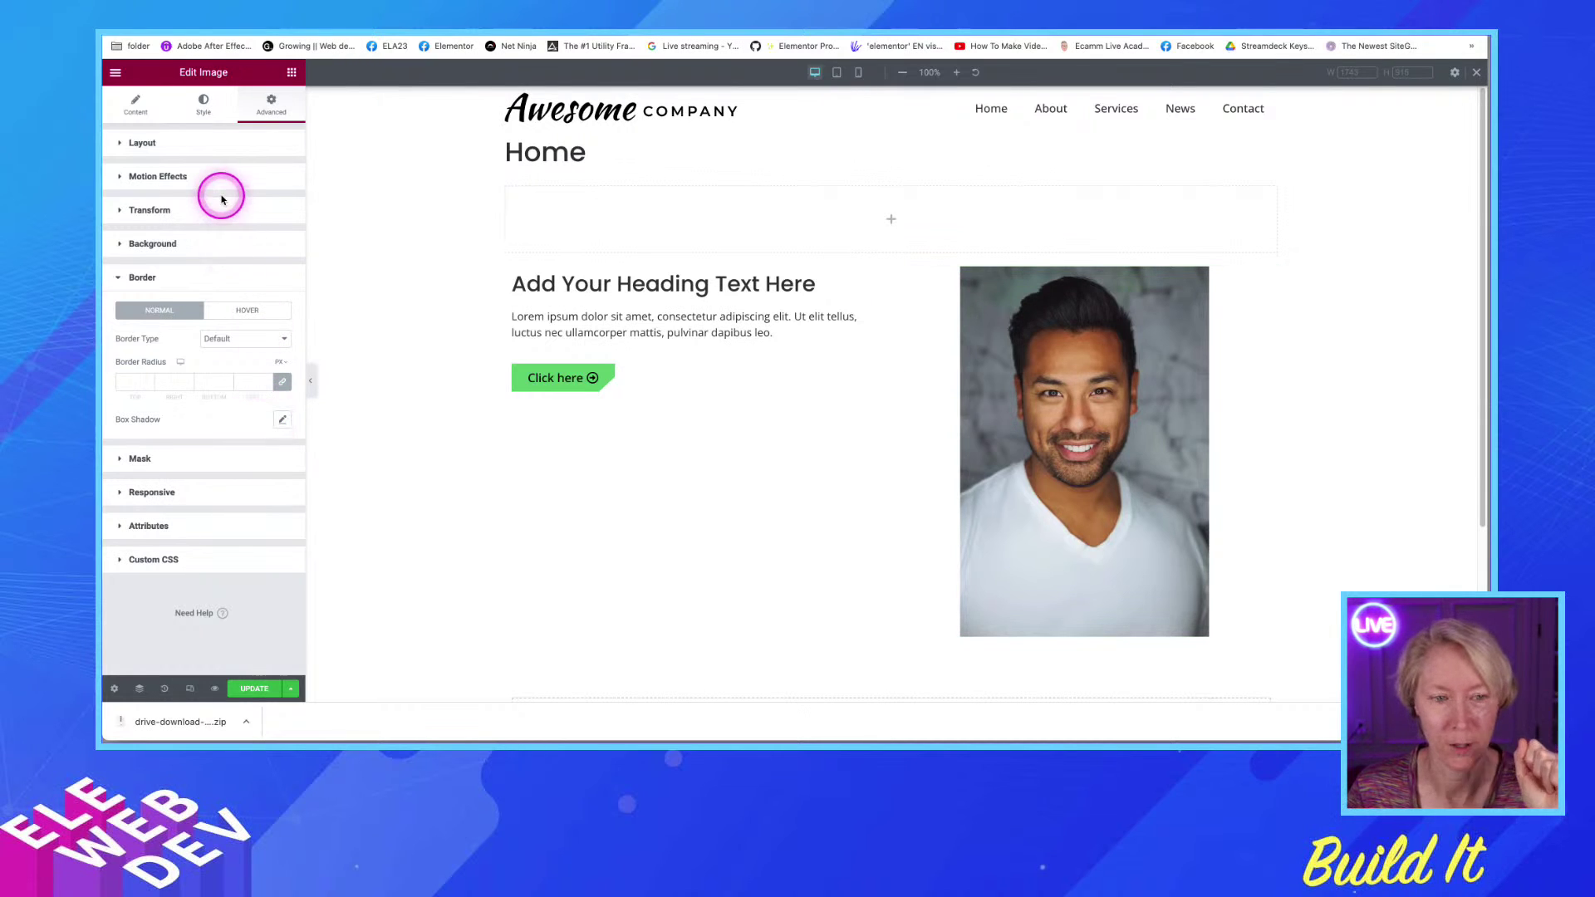
click(203, 105)
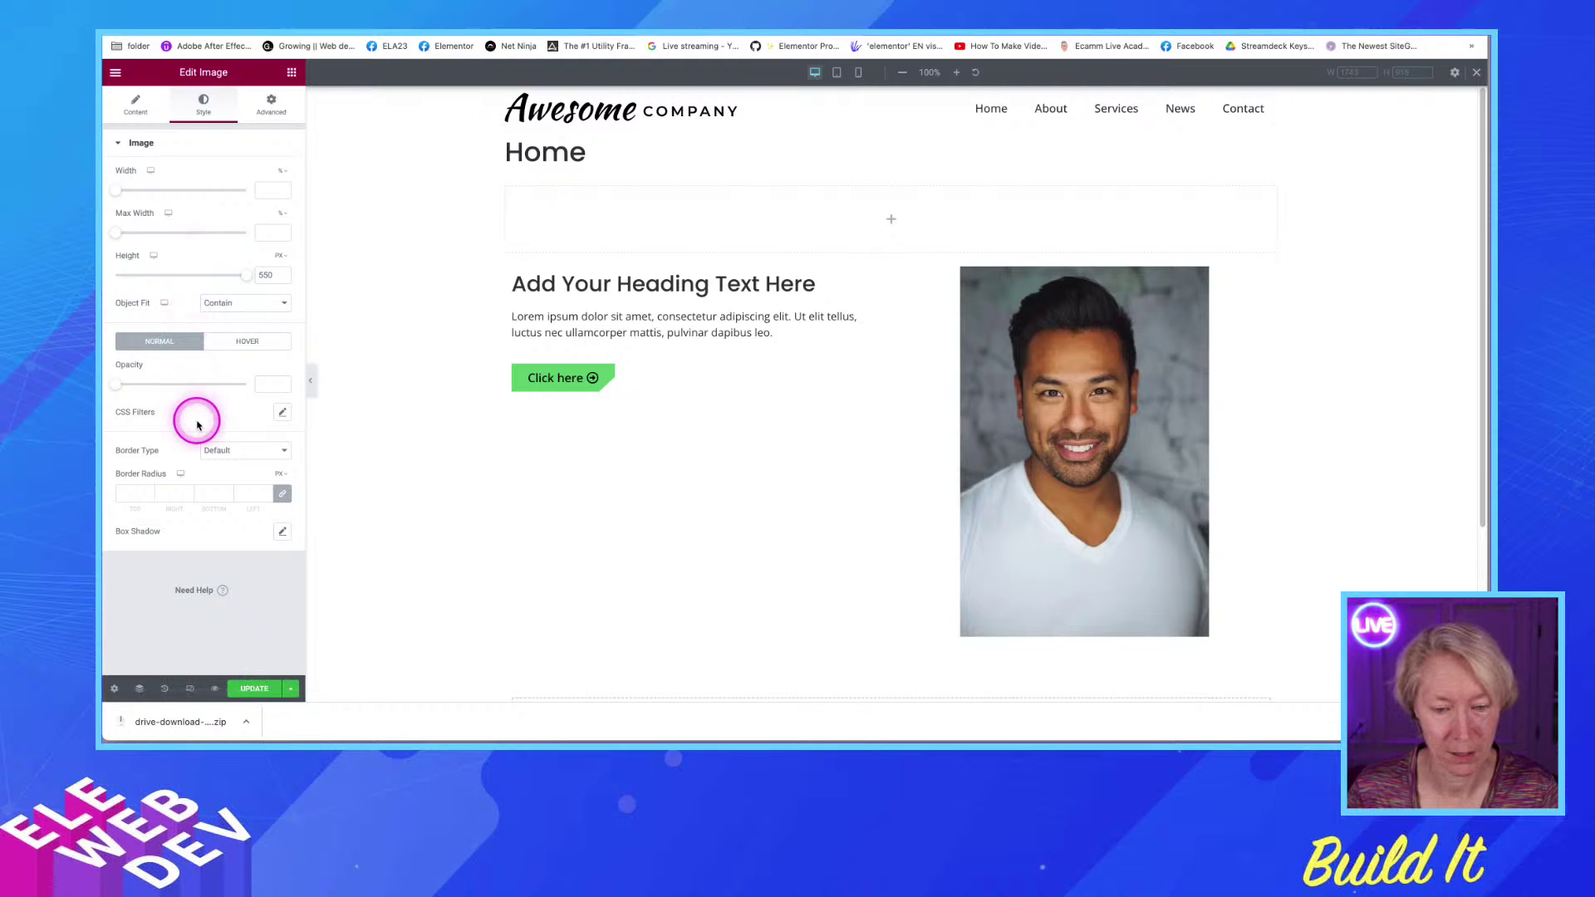
click(283, 532)
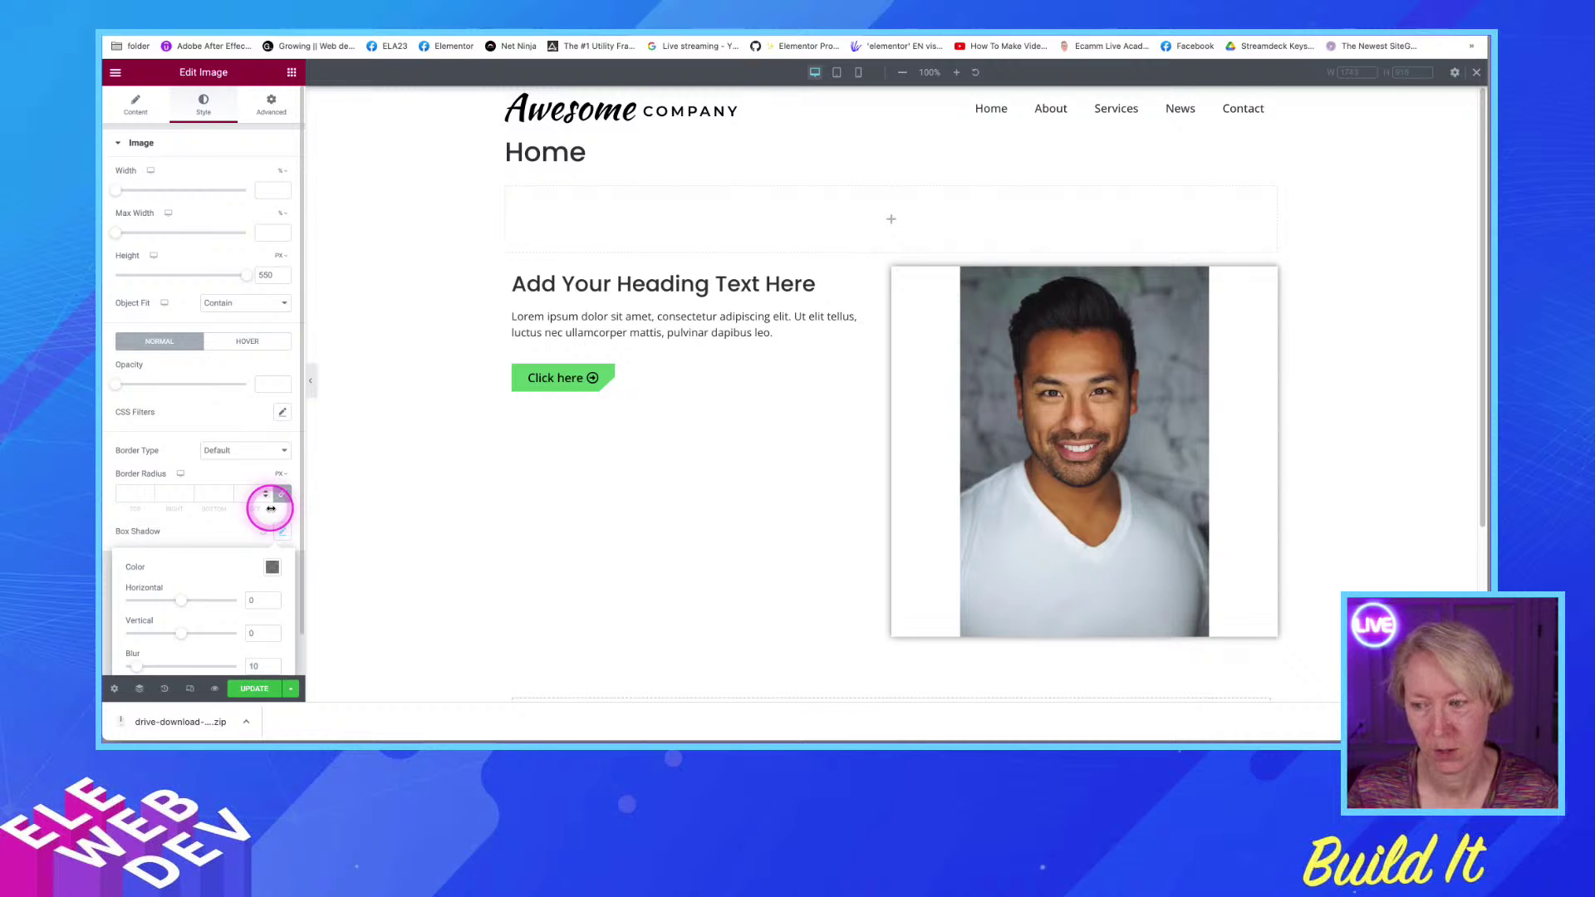
click(271, 509)
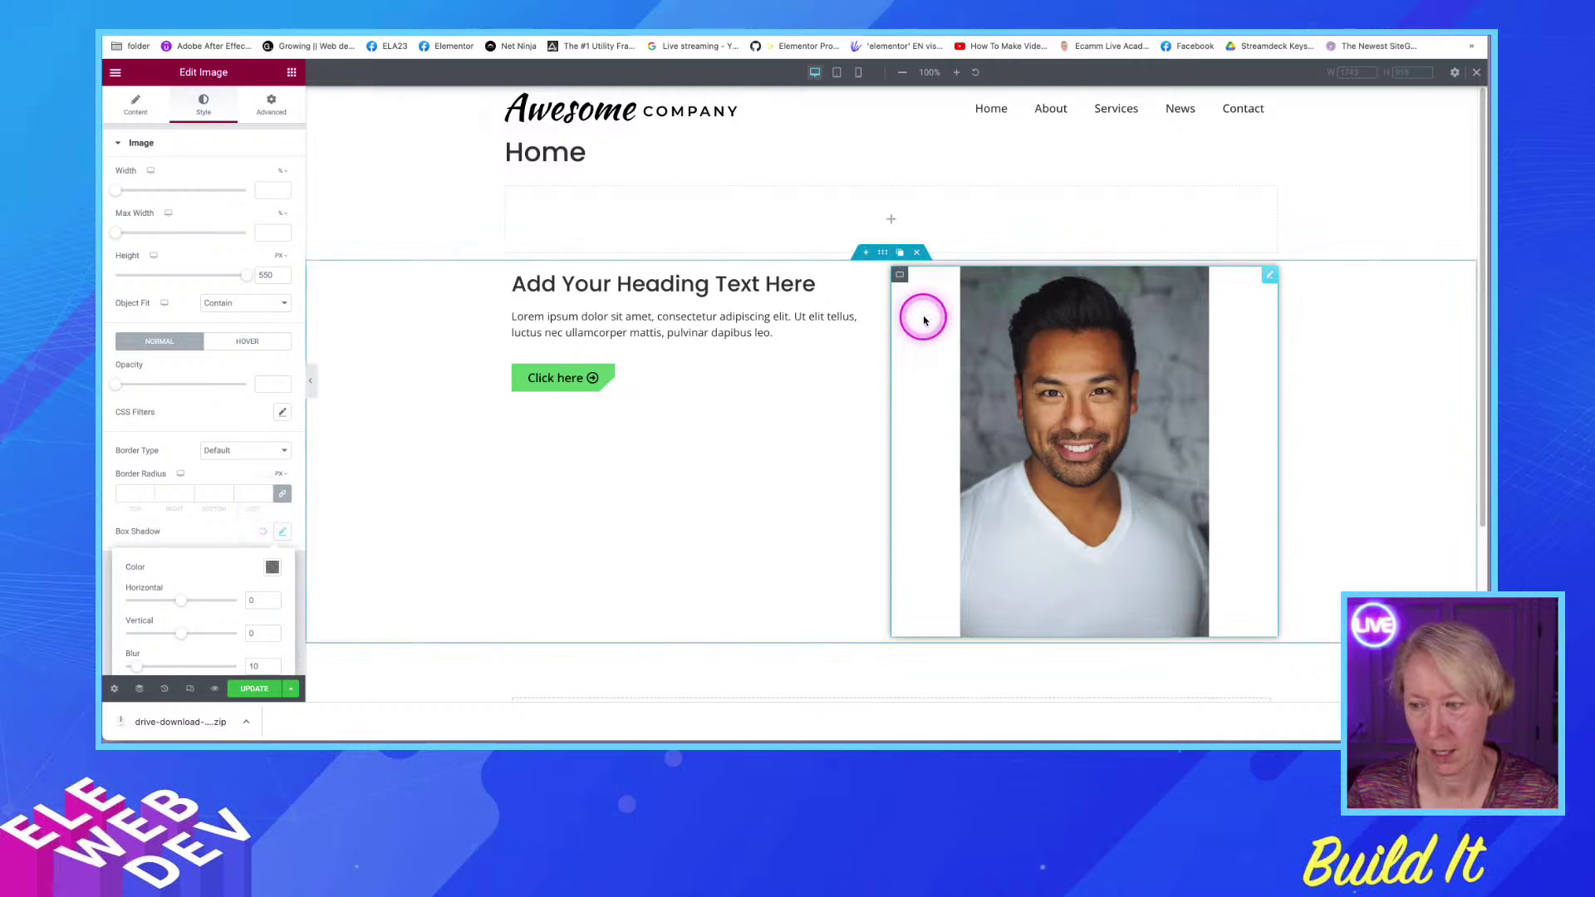
Delete the portrait image and add a new Image widget to its empty container
click(904, 284)
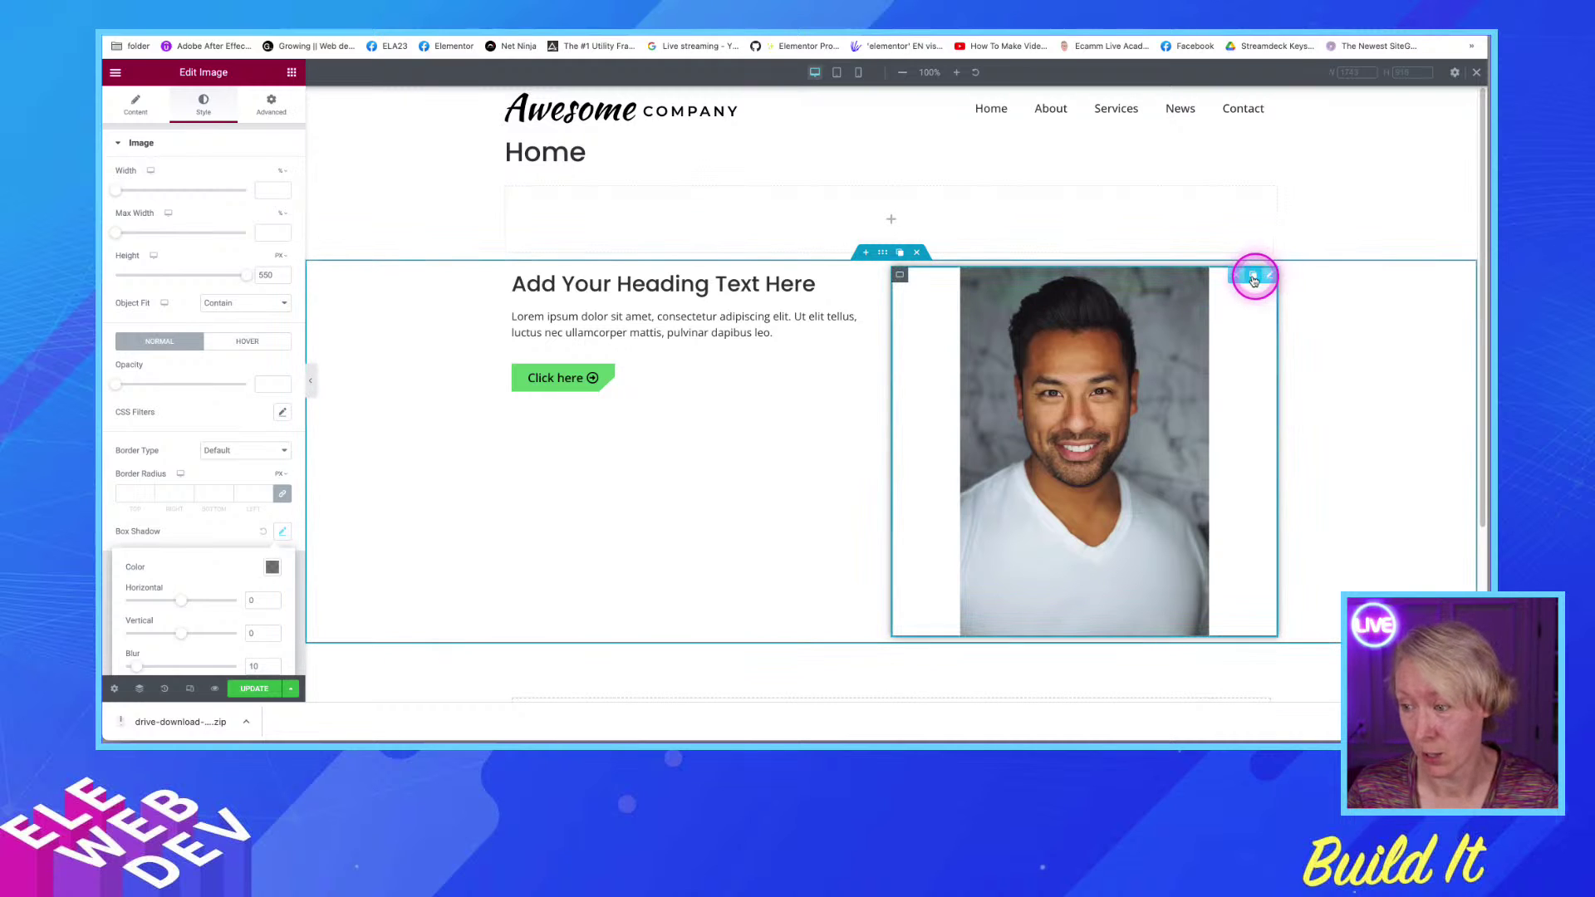
click(1236, 280)
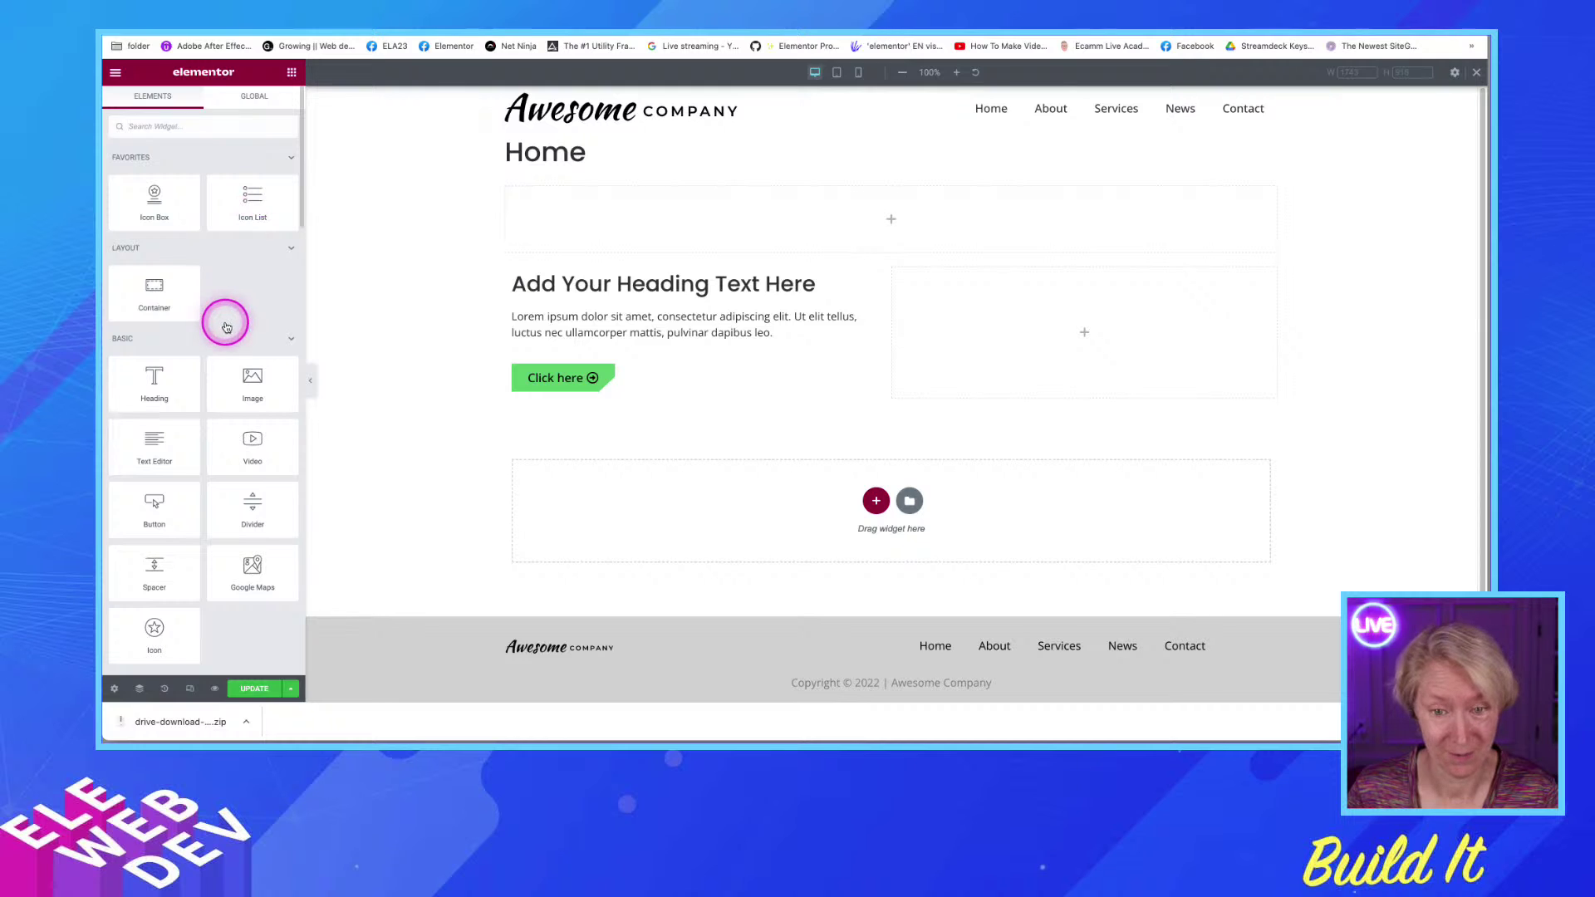
drag(256, 408, 1084, 354)
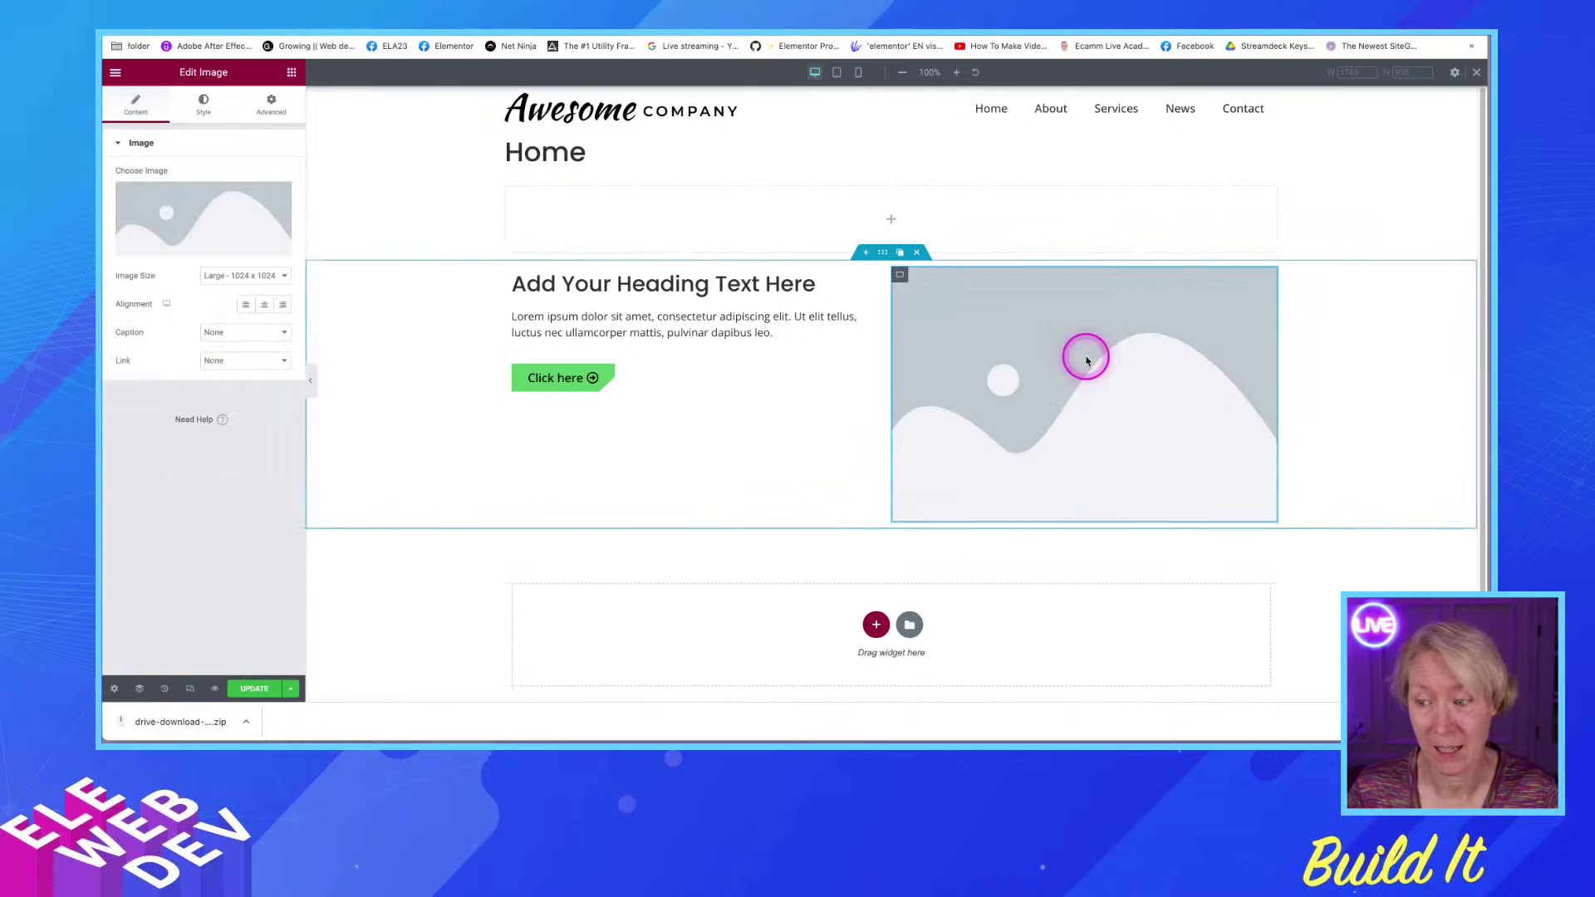
Insert the dark-haired man's portrait from the media library into the new Image widget
click(167, 255)
click(499, 245)
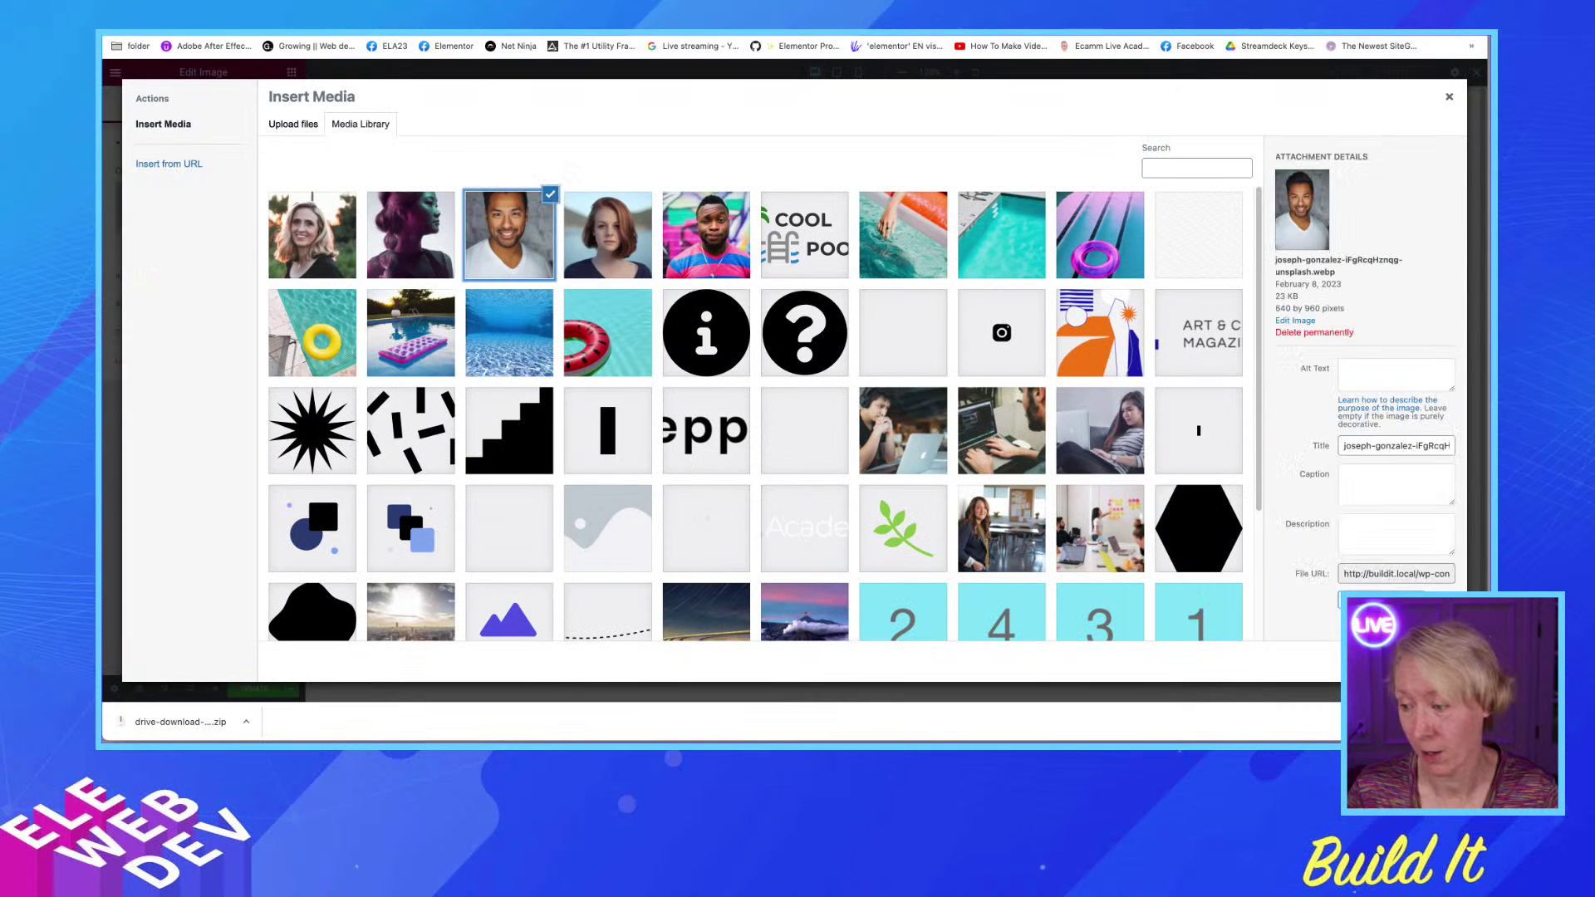
click(1421, 661)
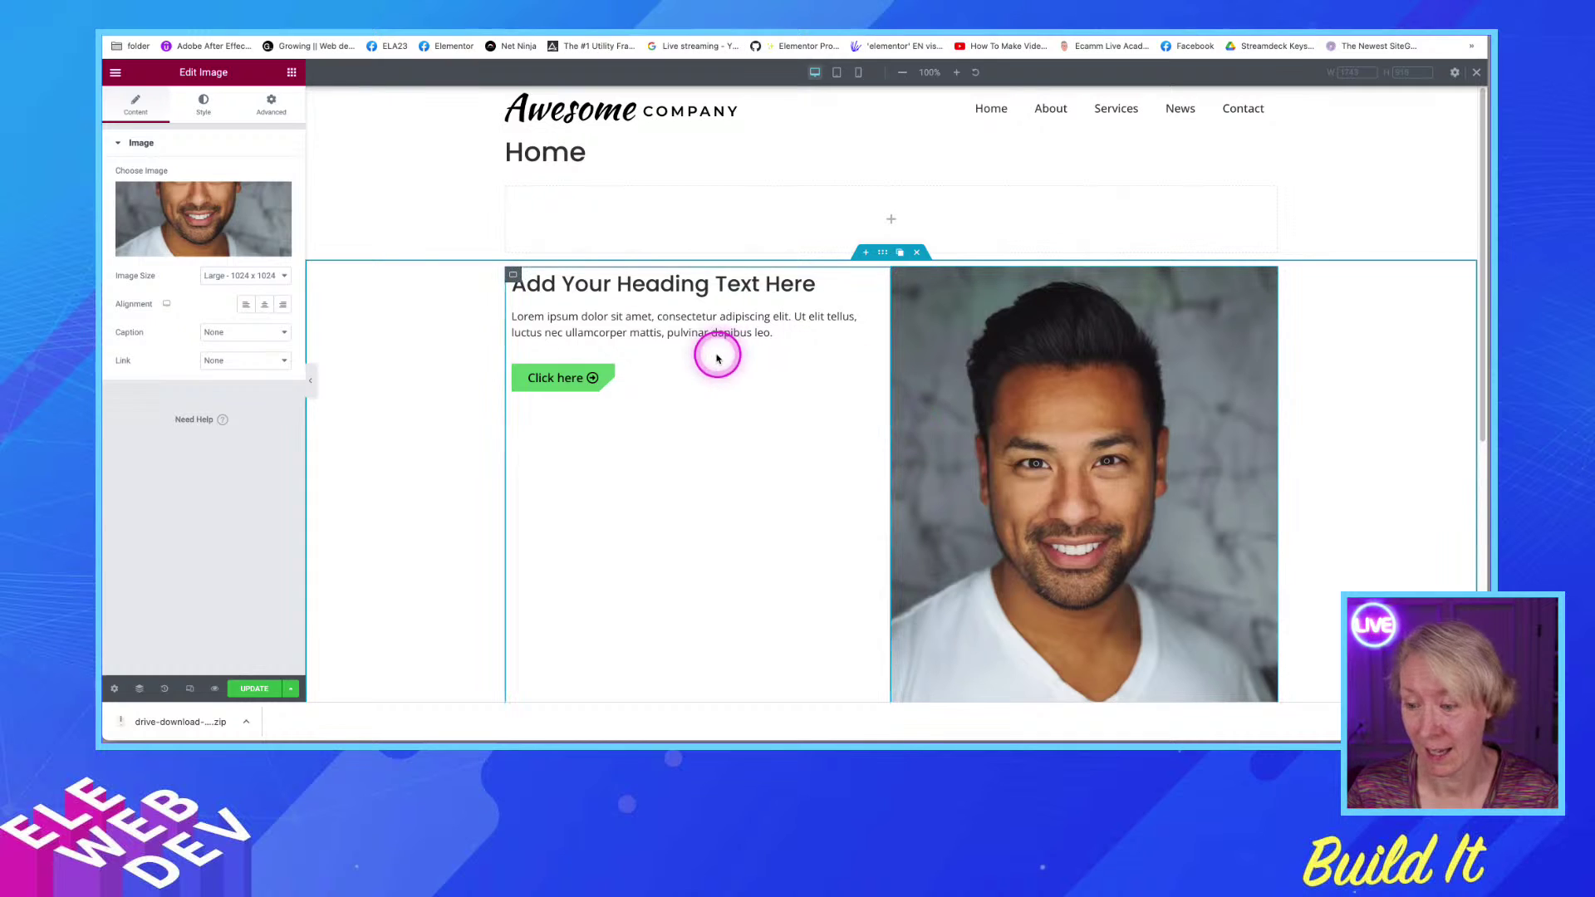
Set the portrait's image size to Medium Large and its width to 62%
click(217, 277)
click(221, 262)
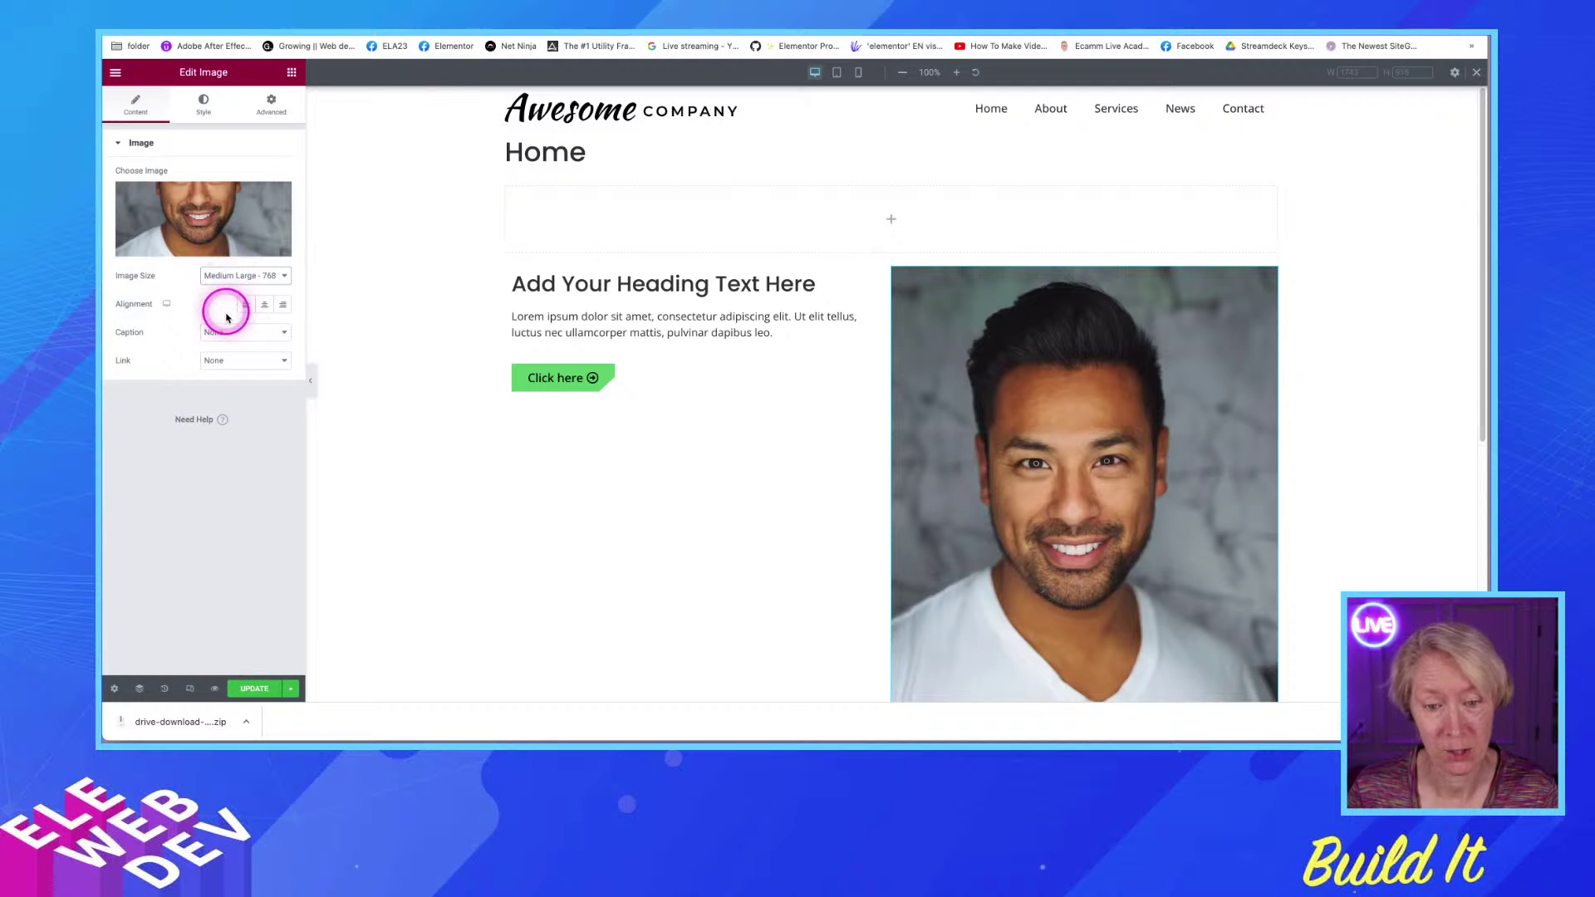
click(203, 107)
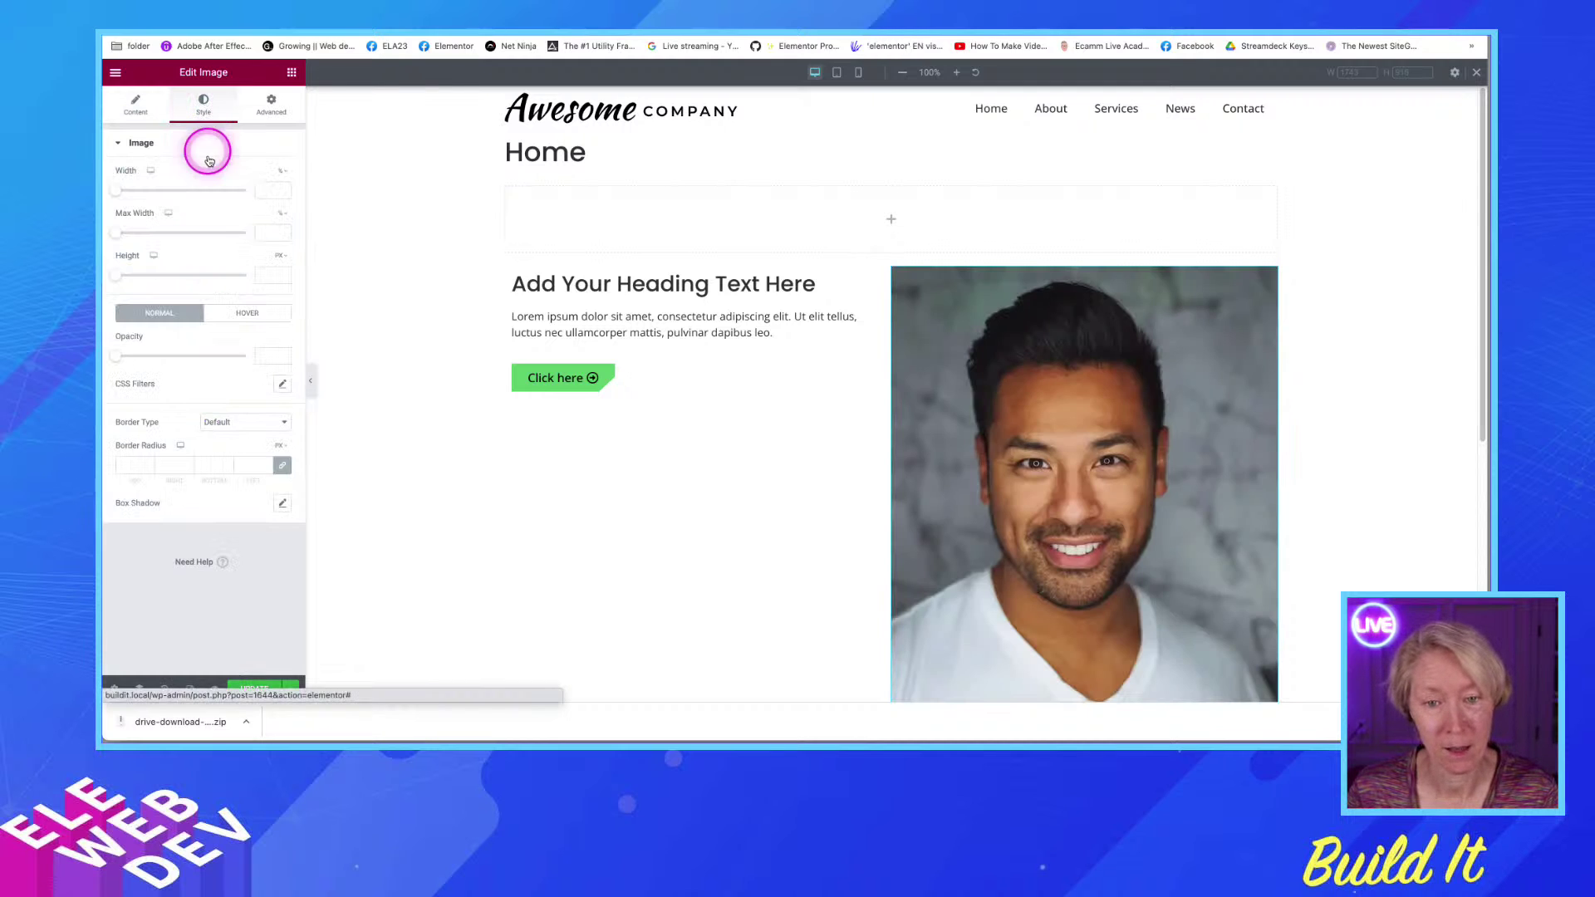
drag(129, 195, 196, 190)
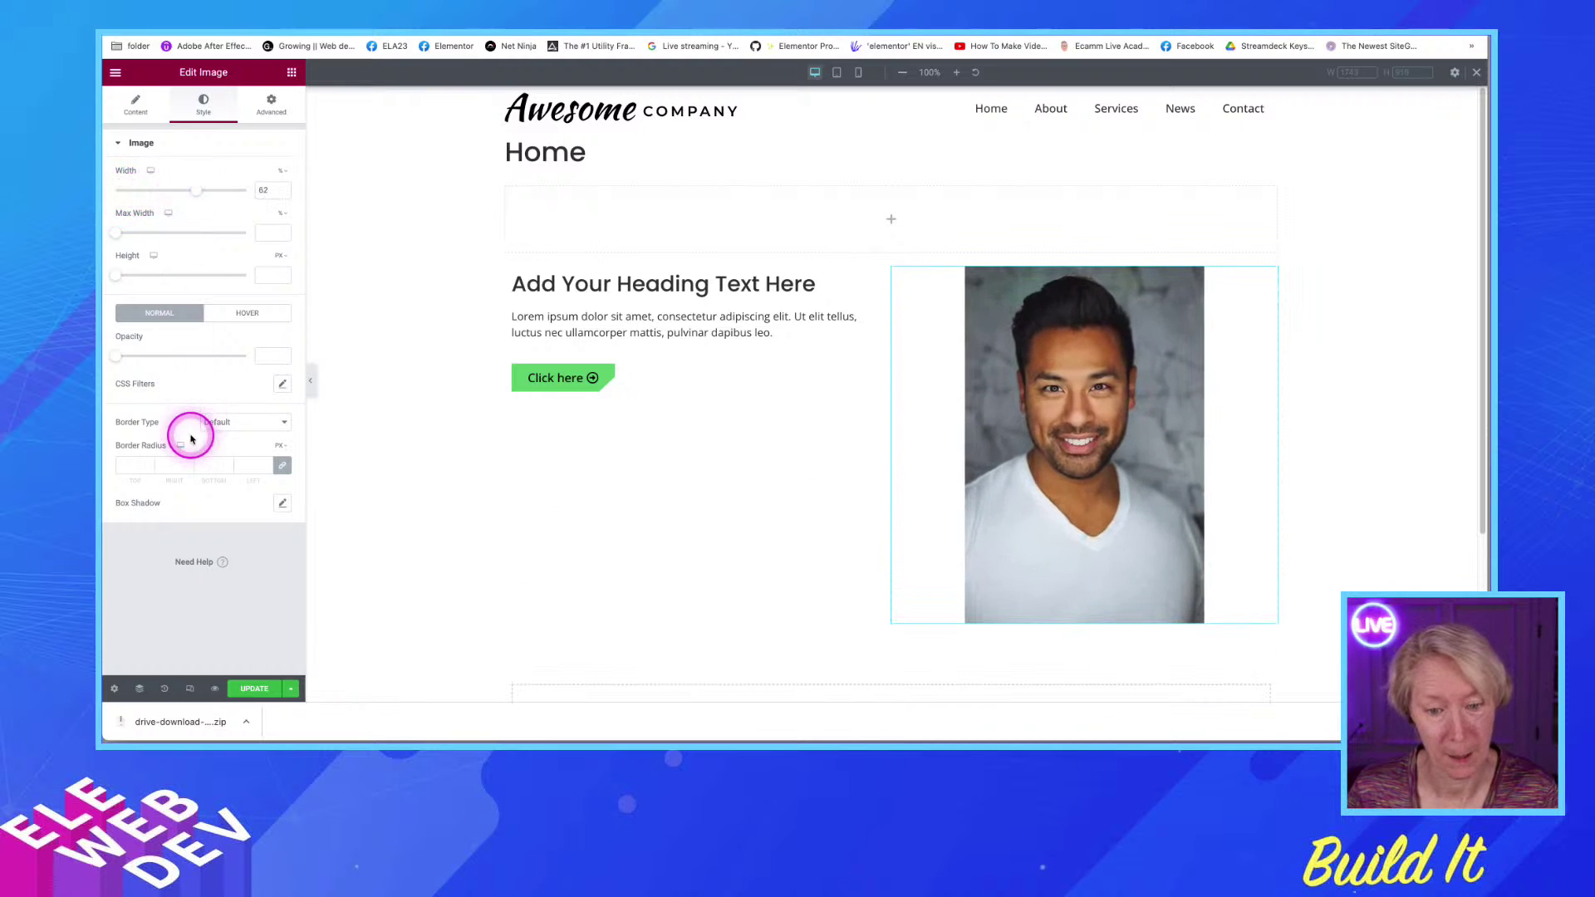
Enable a box shadow in the portrait's style settings and set its color to #61CF70
click(282, 504)
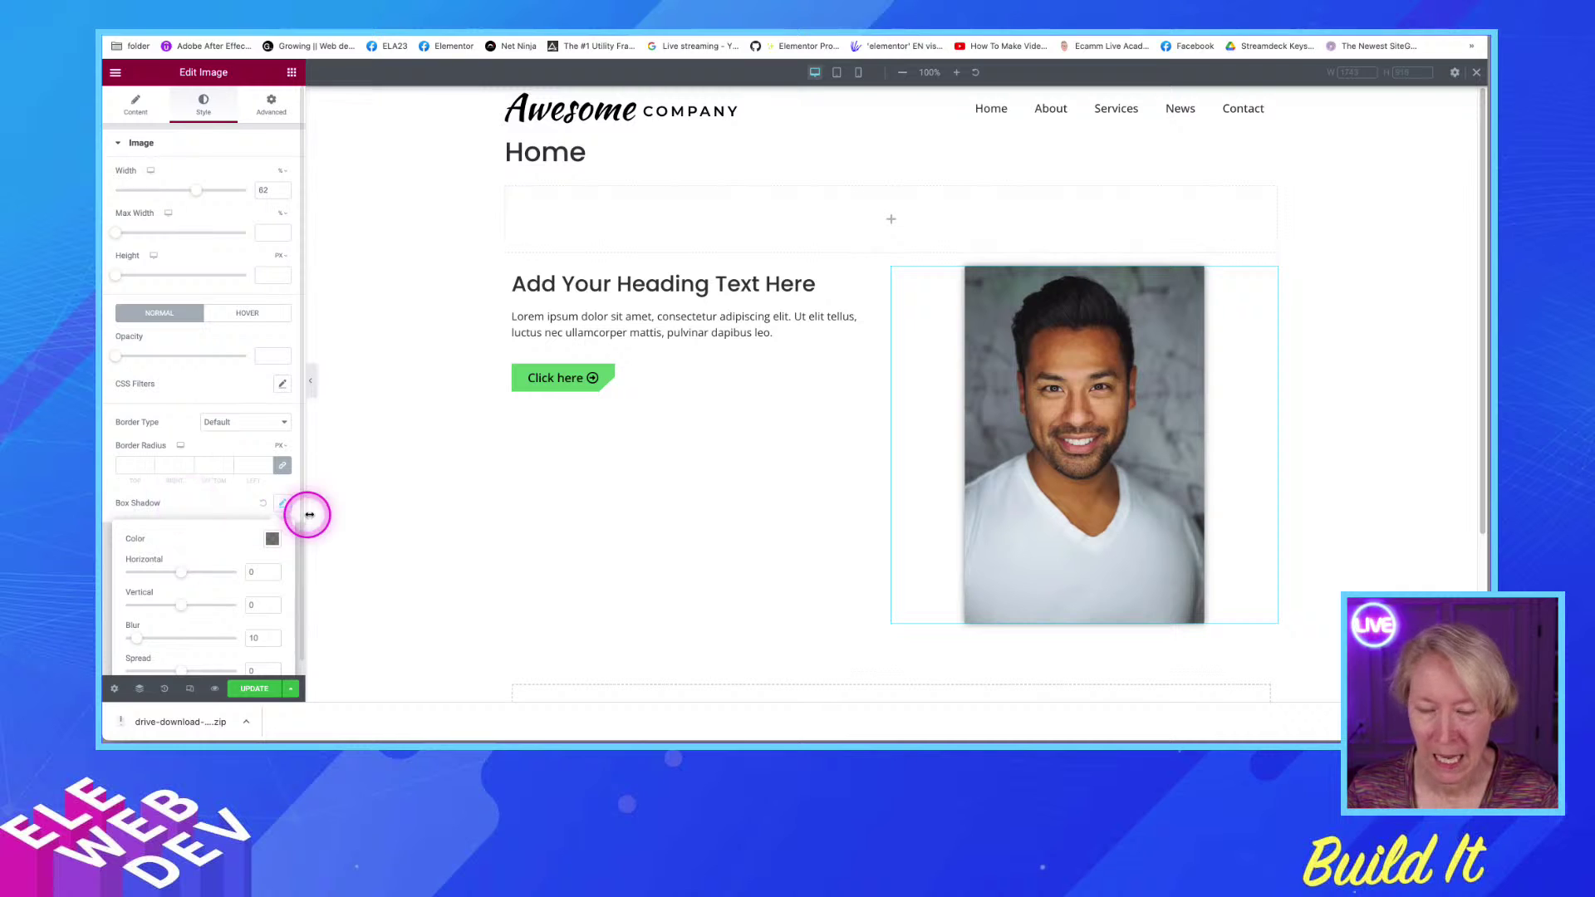
click(271, 539)
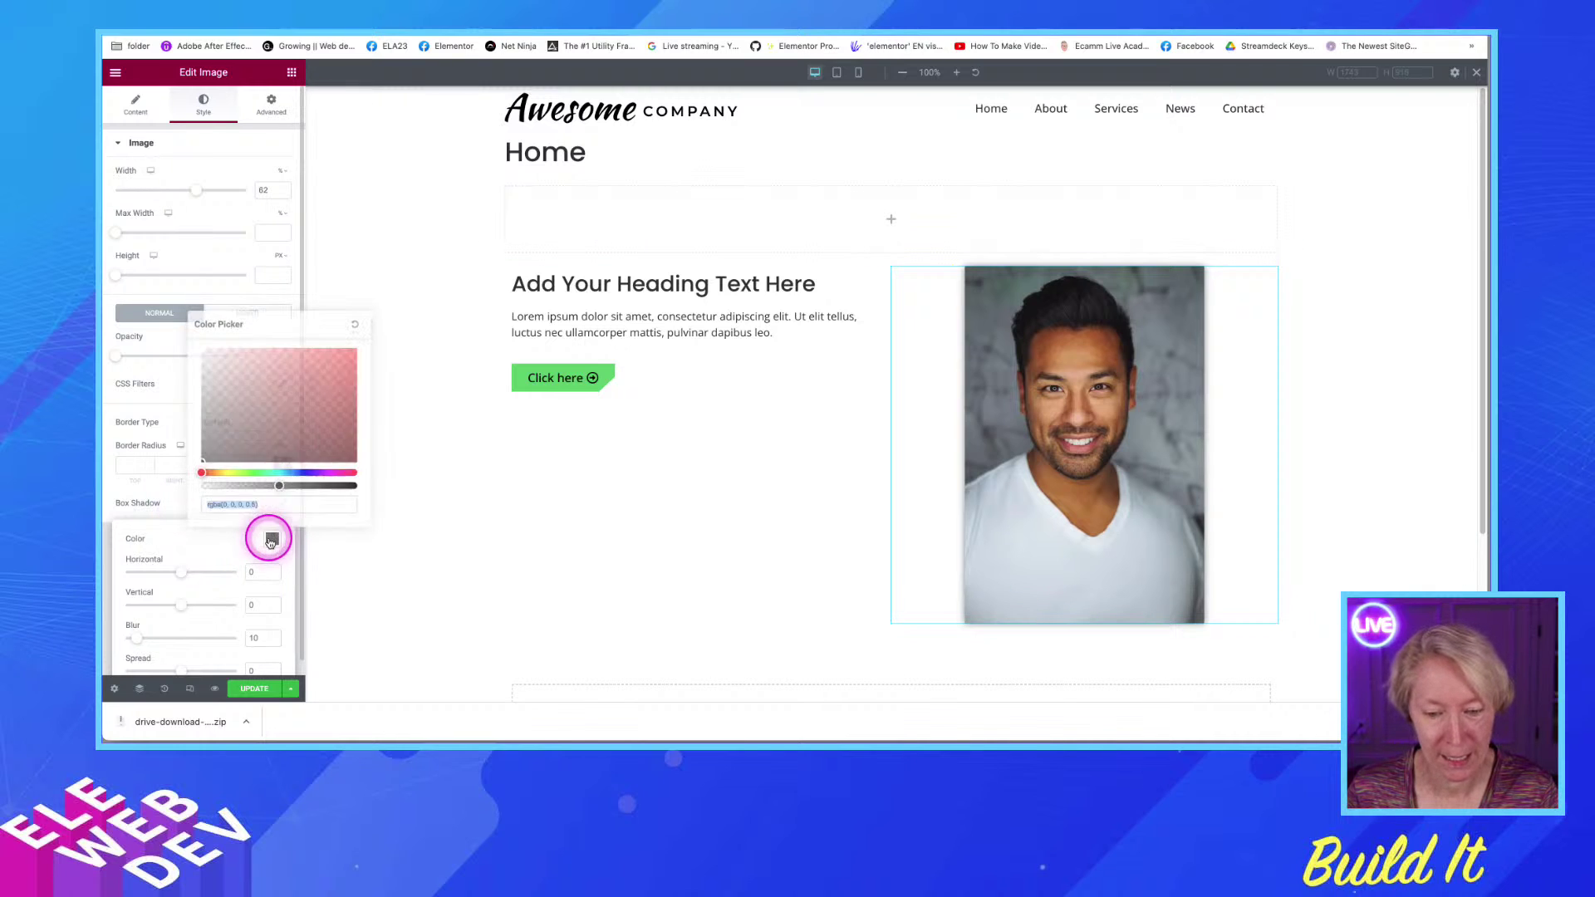
click(146, 509)
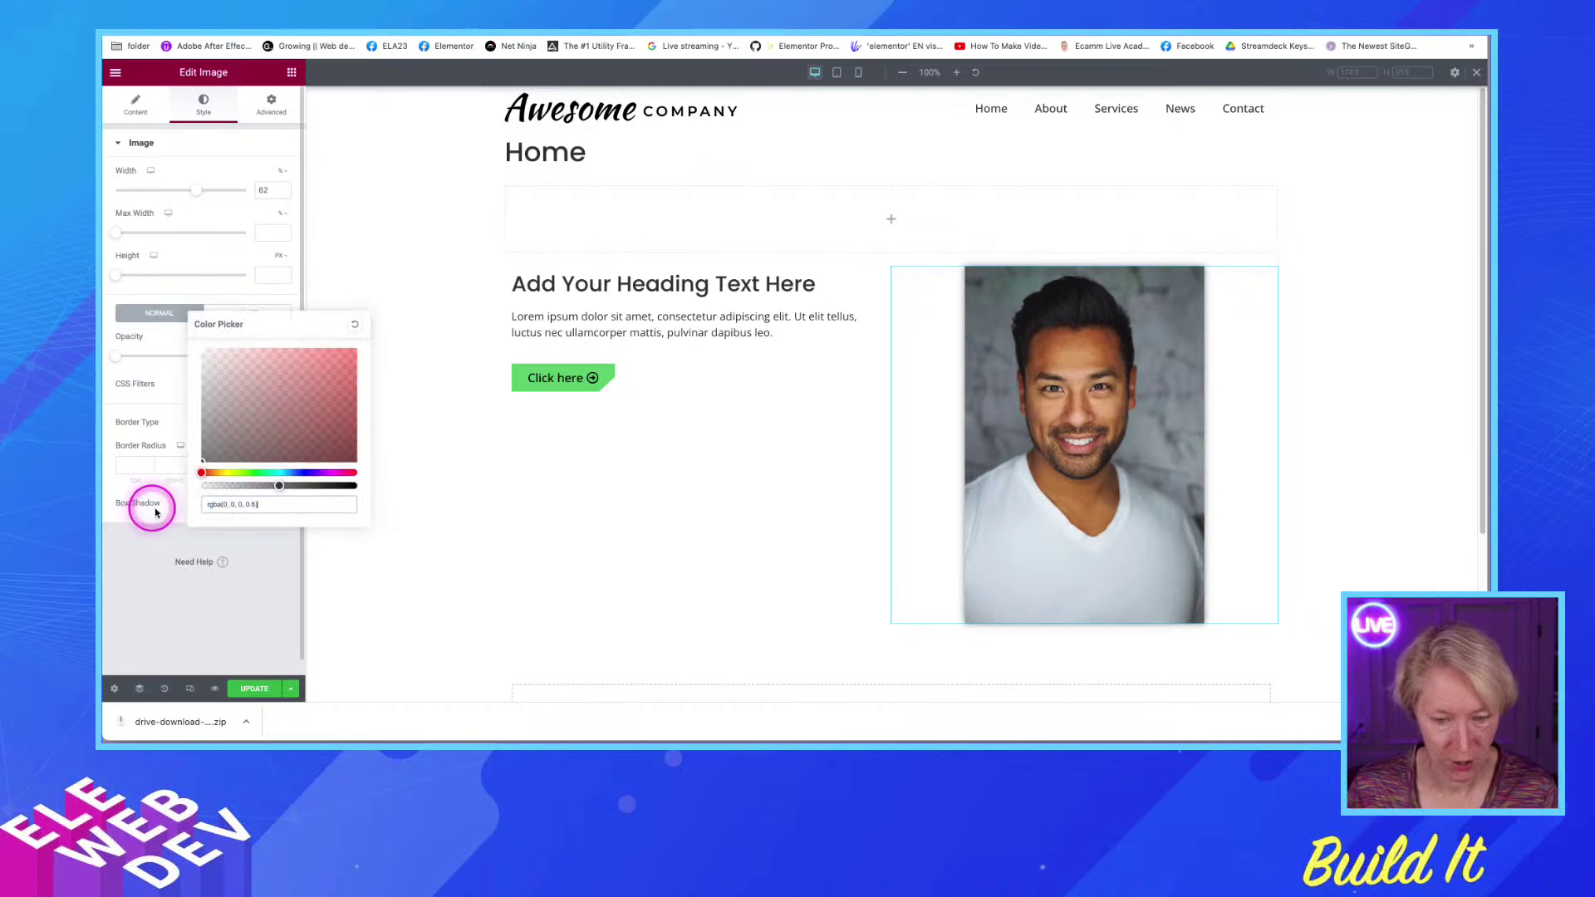
drag(265, 505, 158, 509)
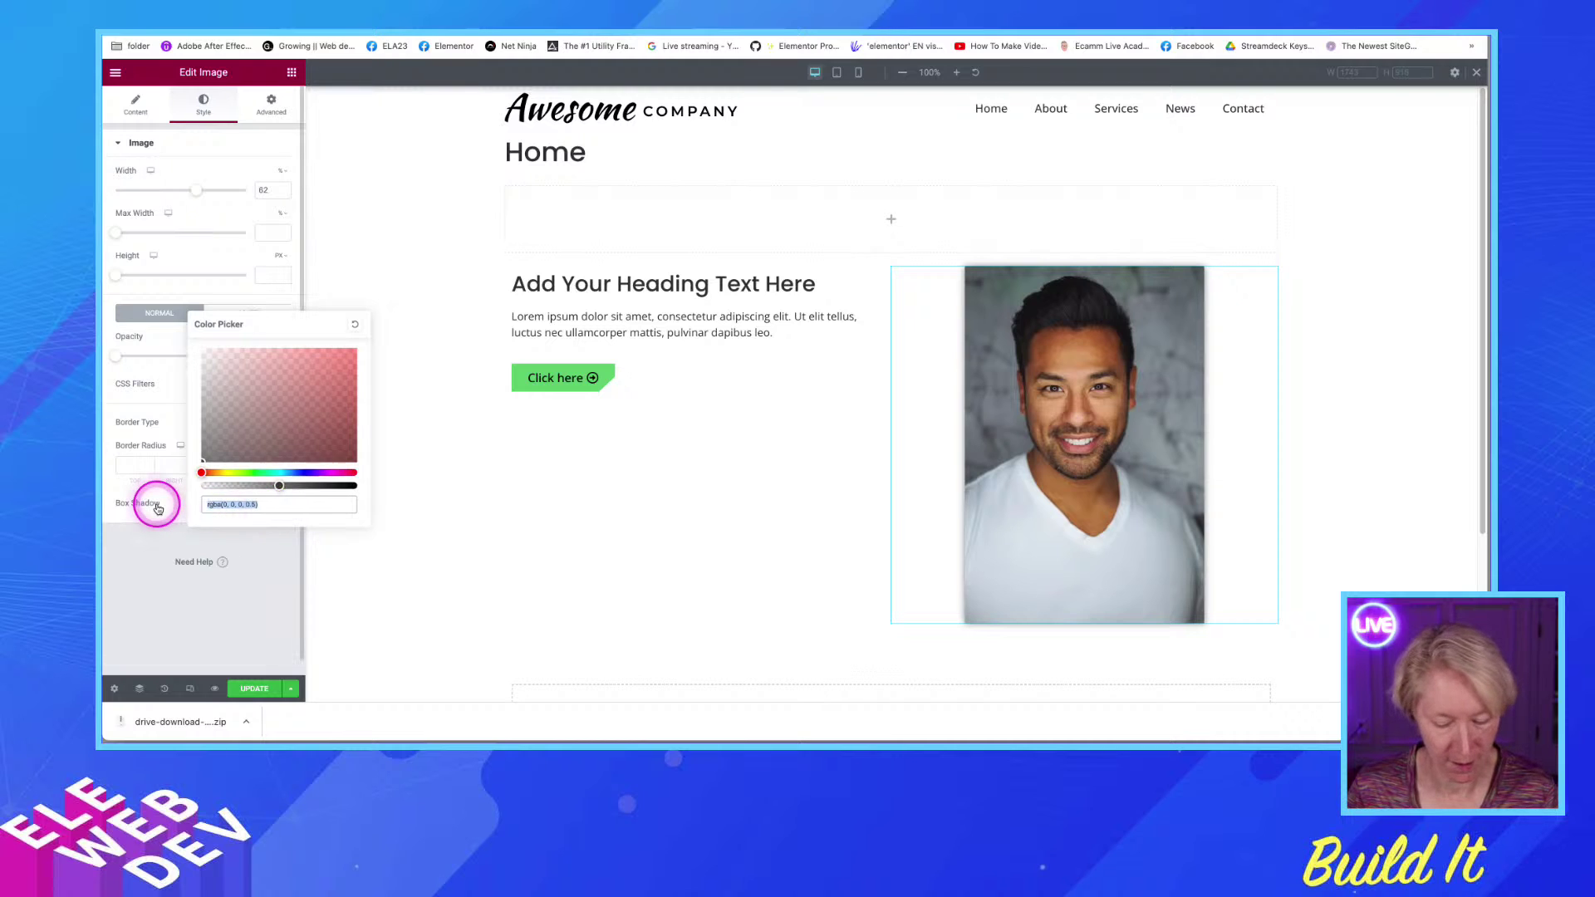
text(#61CF70)
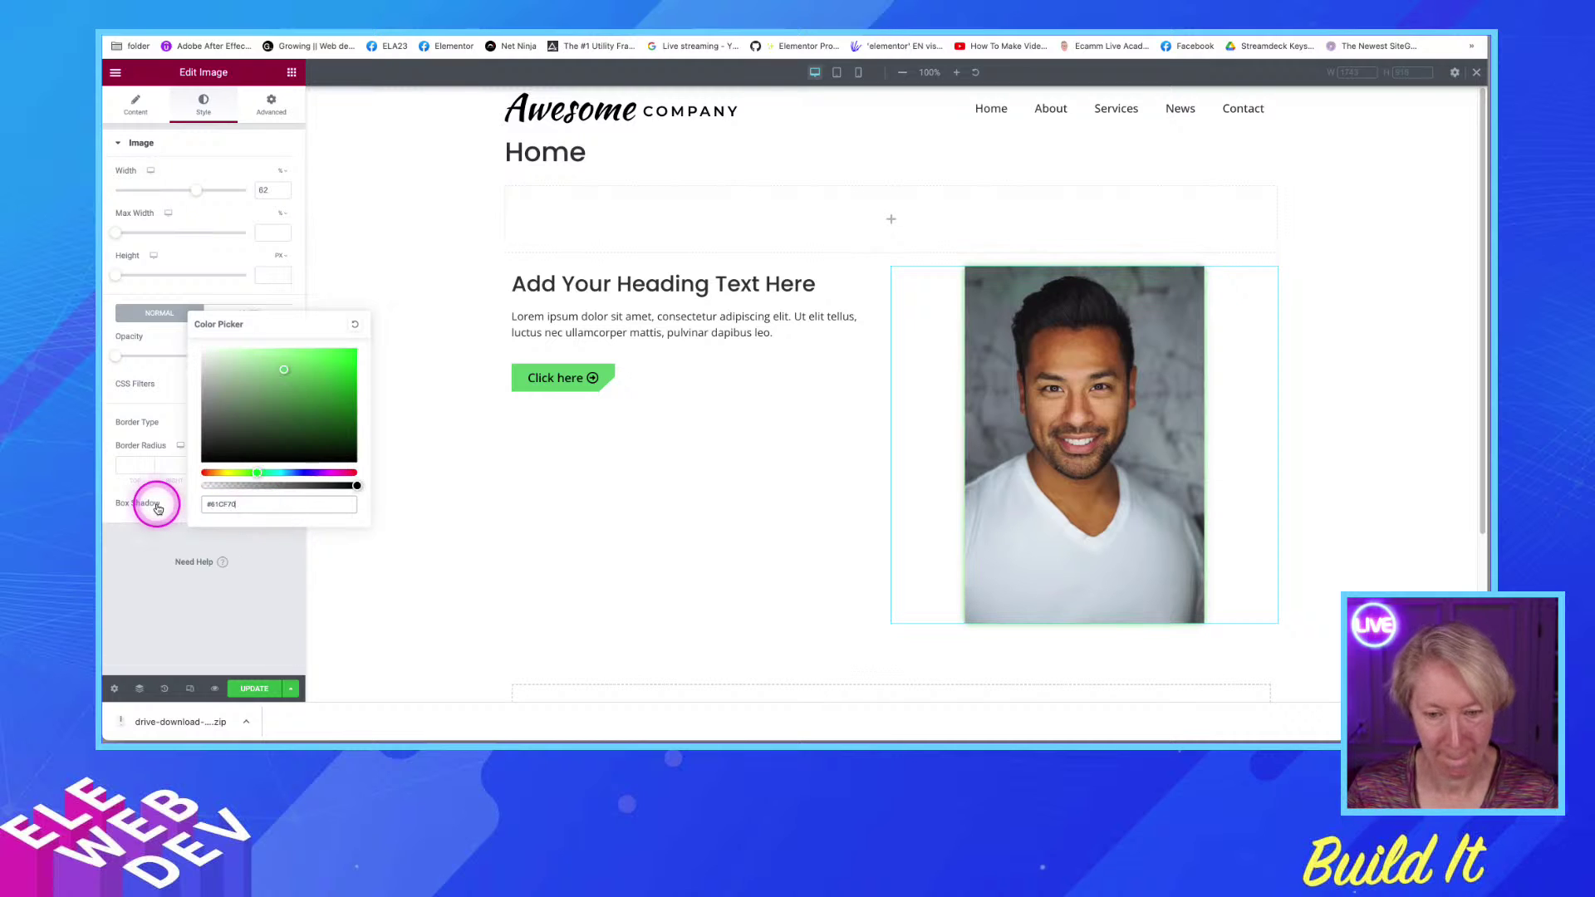
click(163, 374)
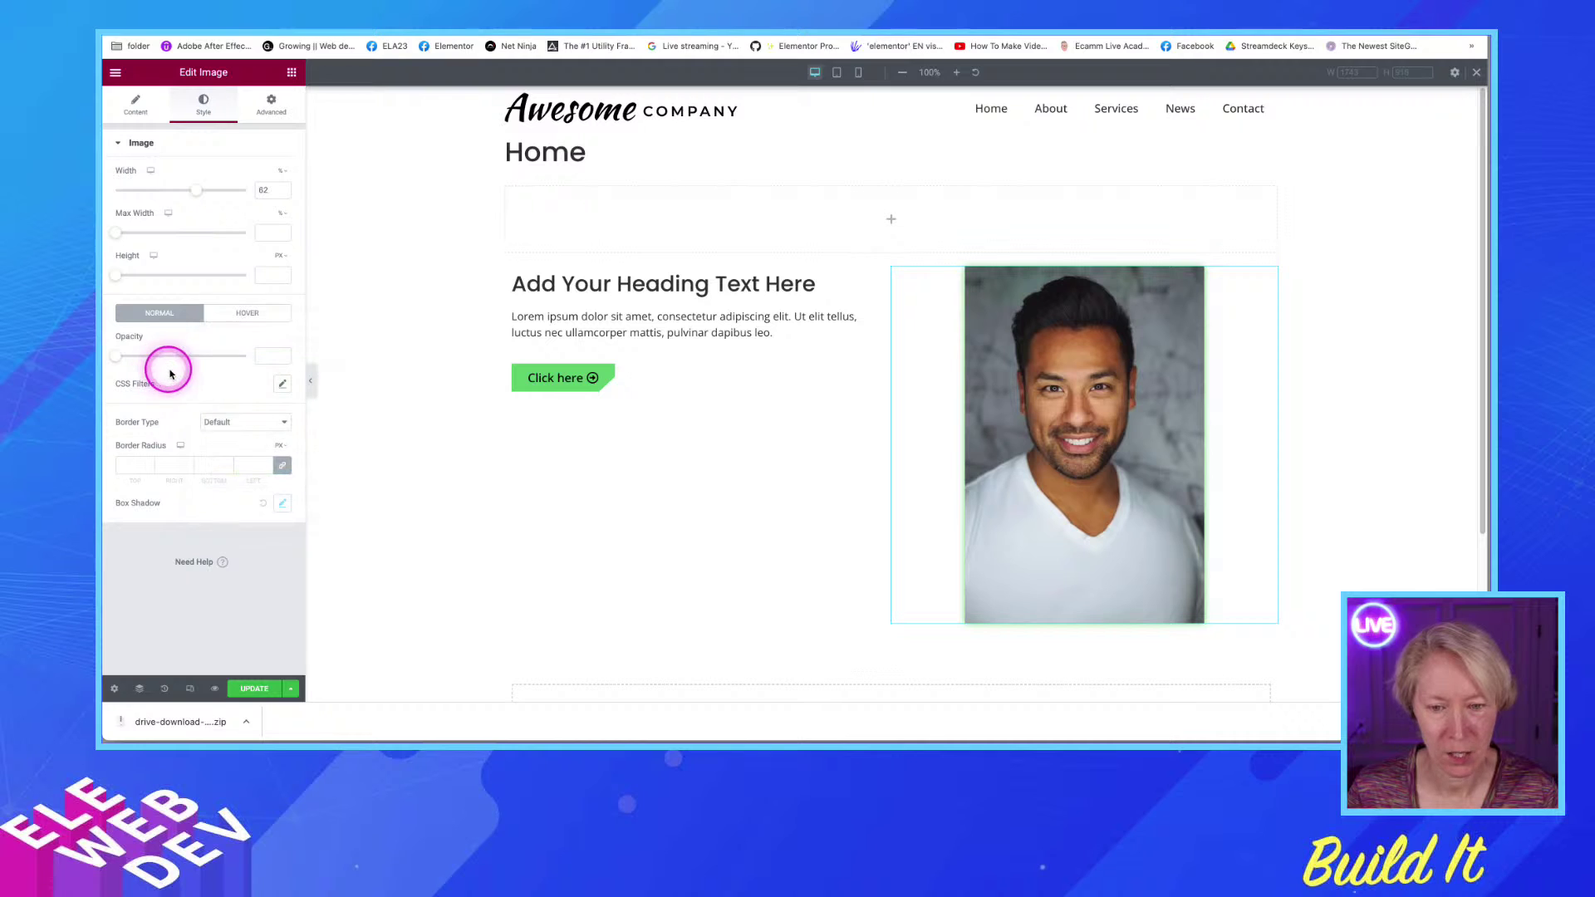
Set the portrait box shadow's blur to 0 to give it hard edges
click(282, 503)
scroll(226, 547, down, 1)
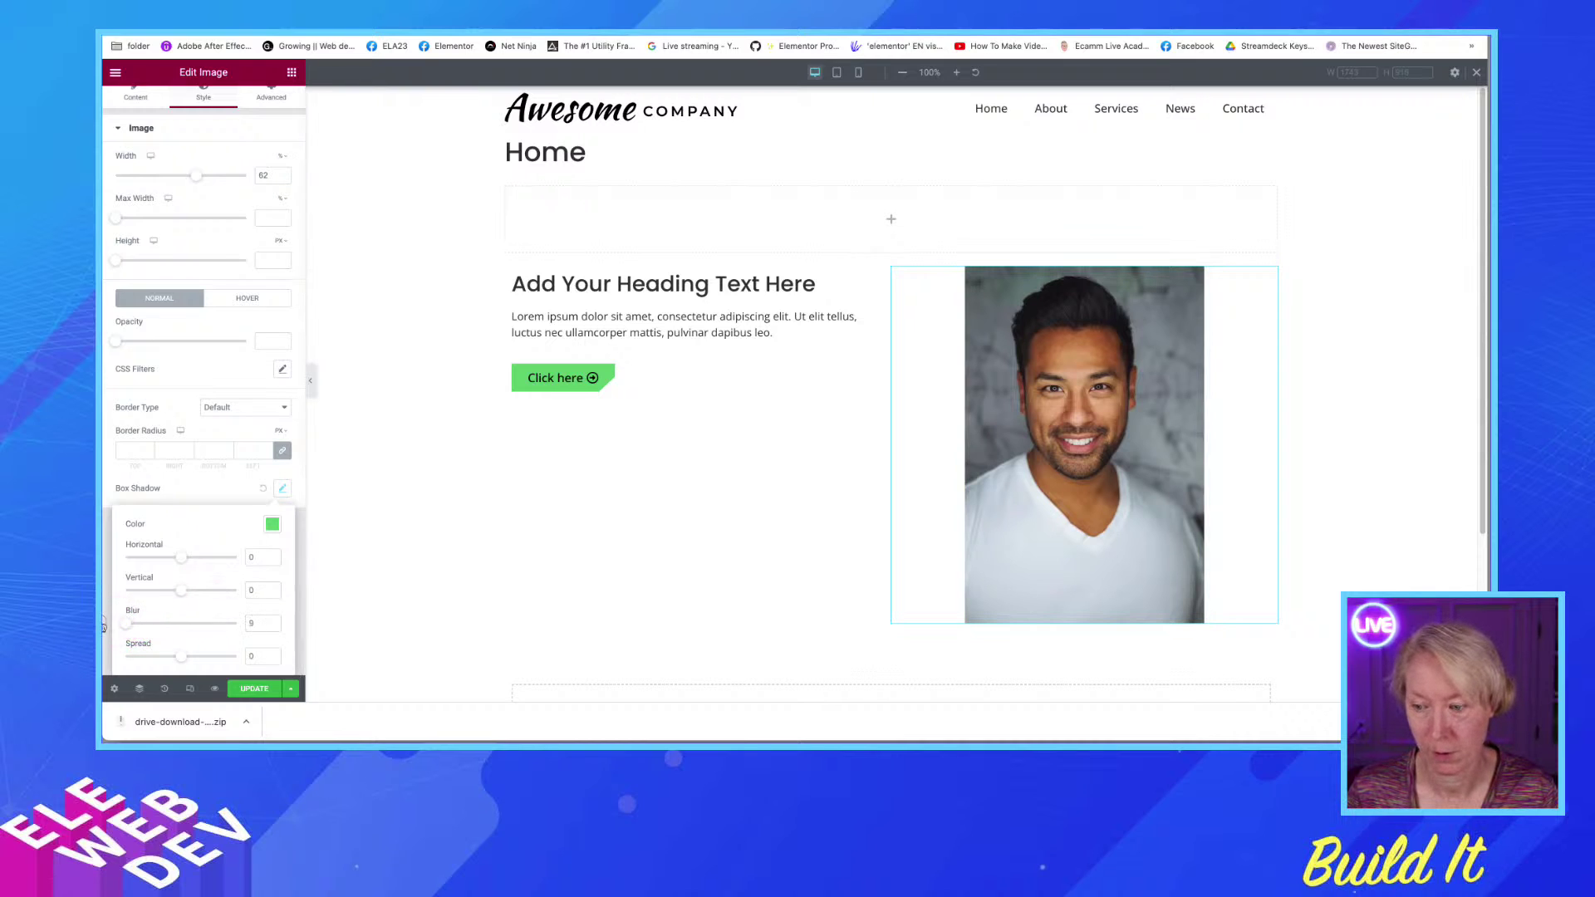
click(114, 622)
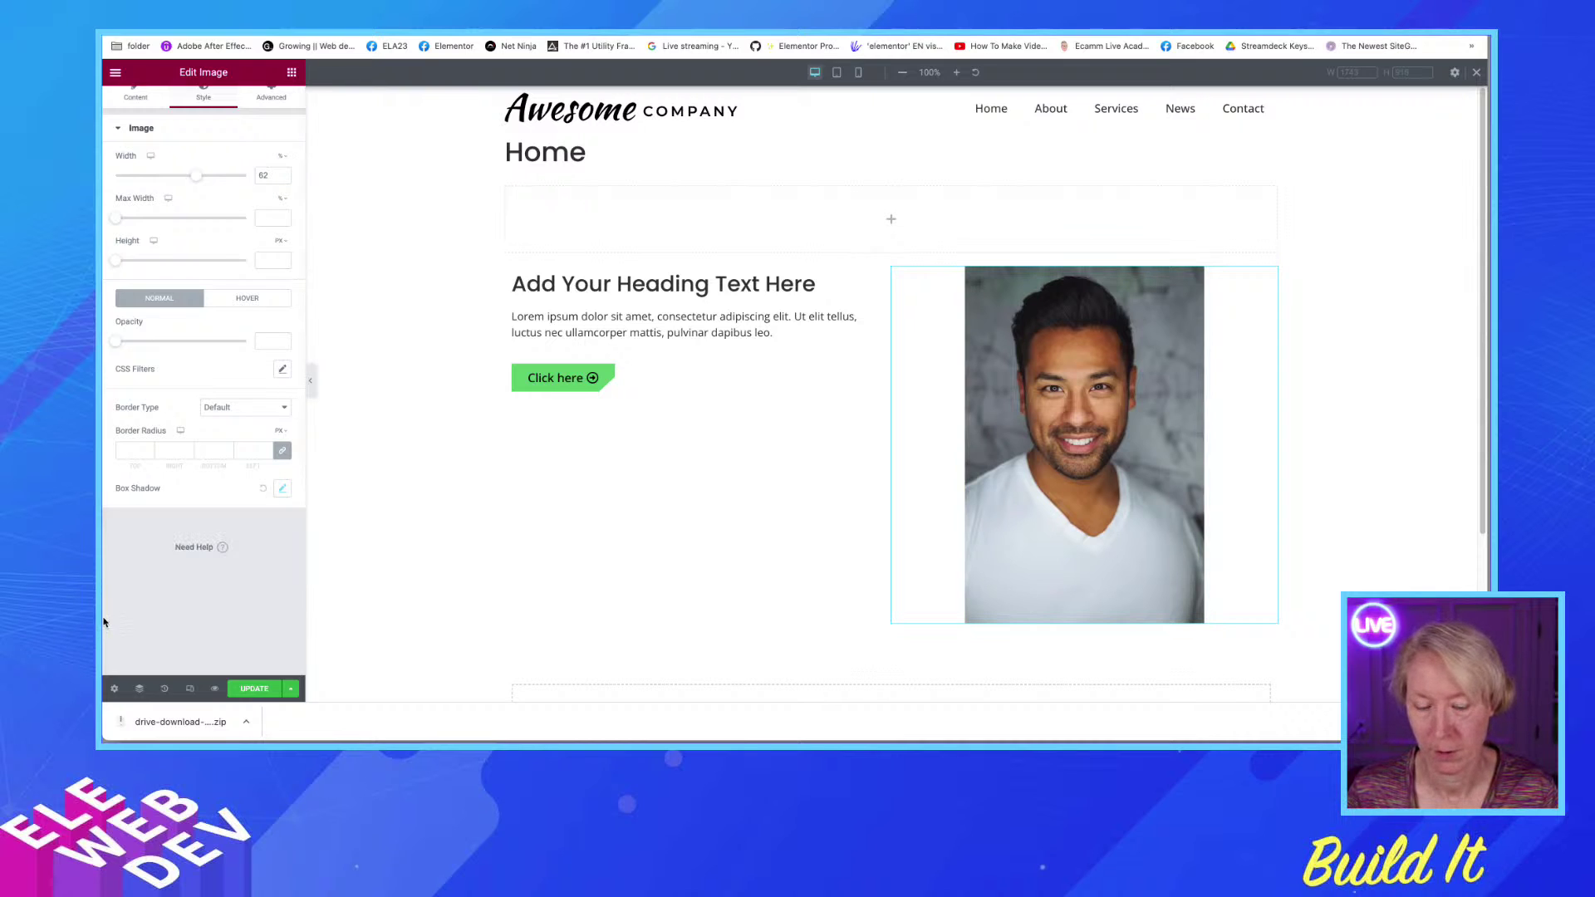
click(283, 488)
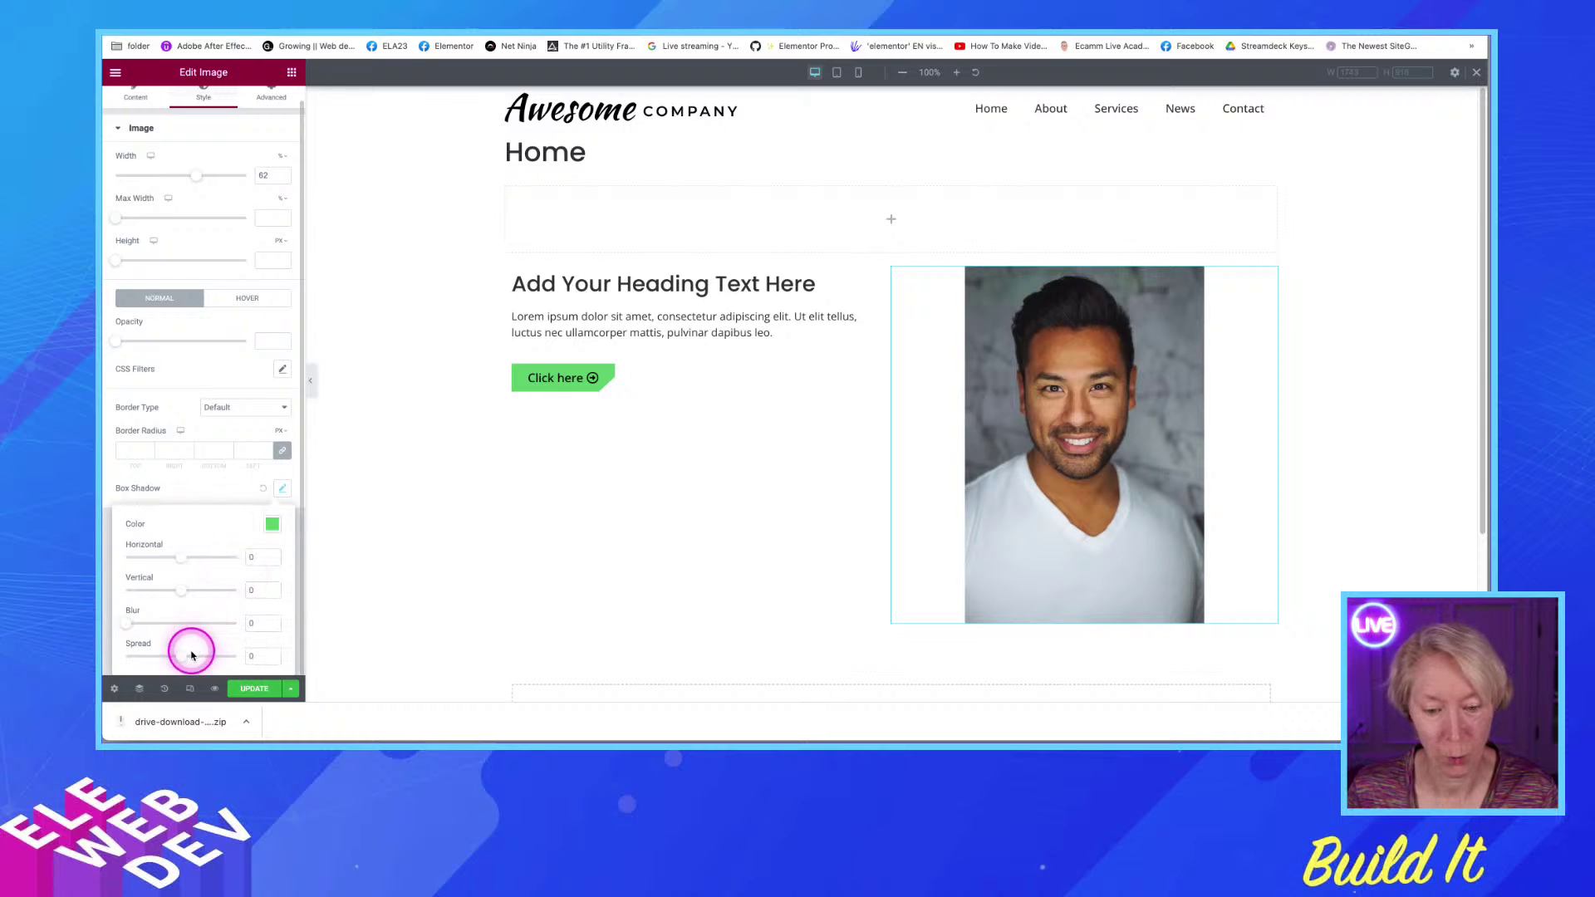
Try a box shadow spread of 10 on the portrait, and return the spread to 0
drag(181, 661, 188, 660)
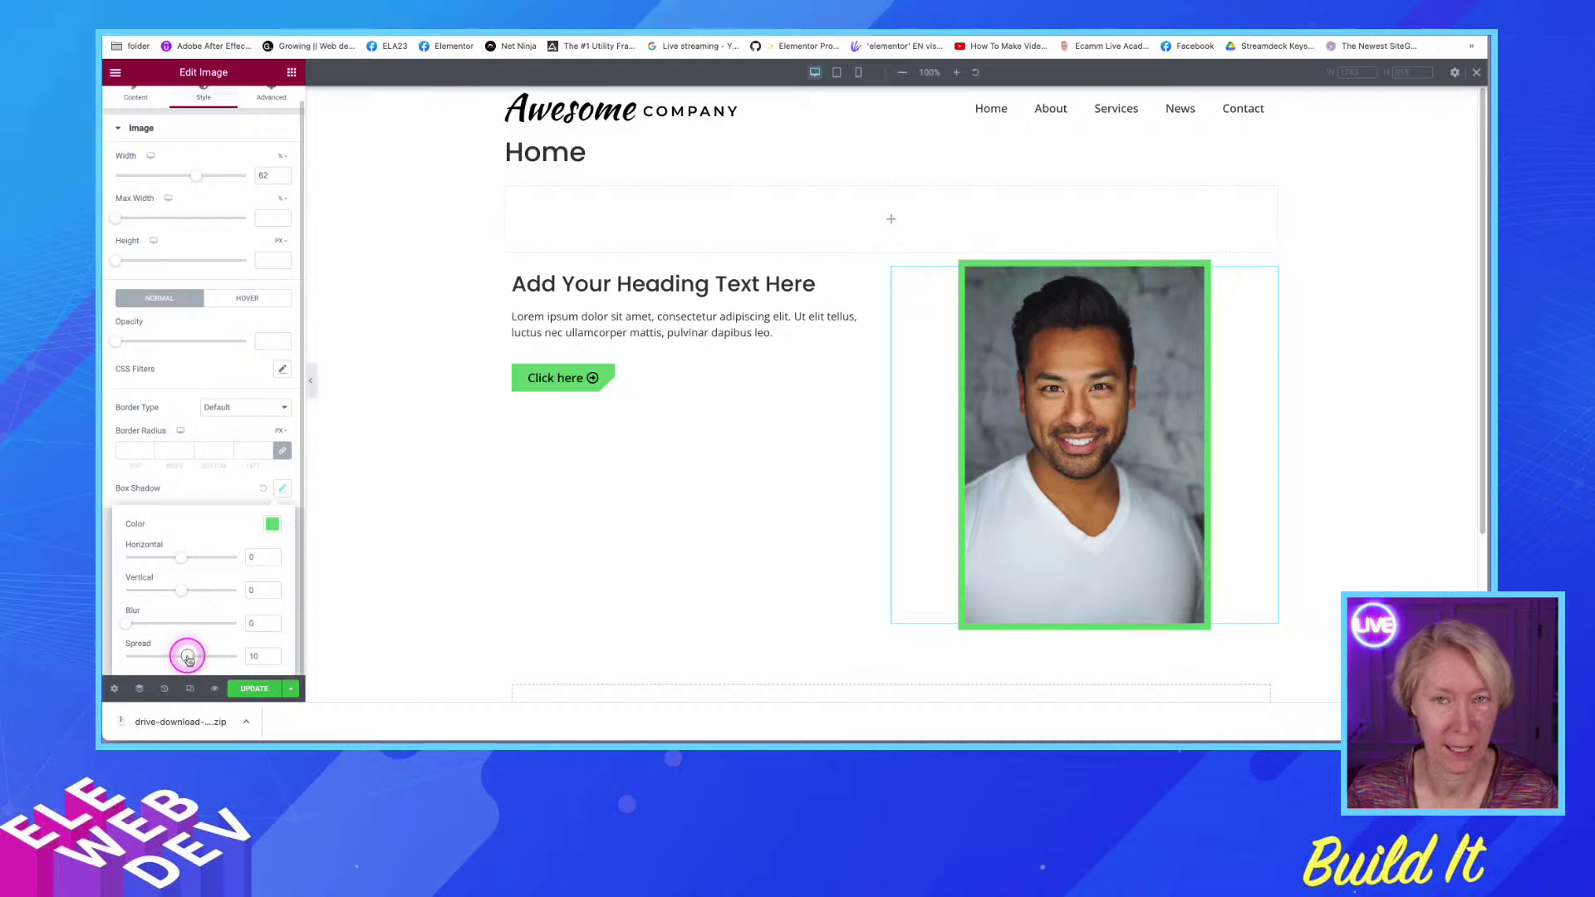
drag(188, 658, 244, 660)
text(0)
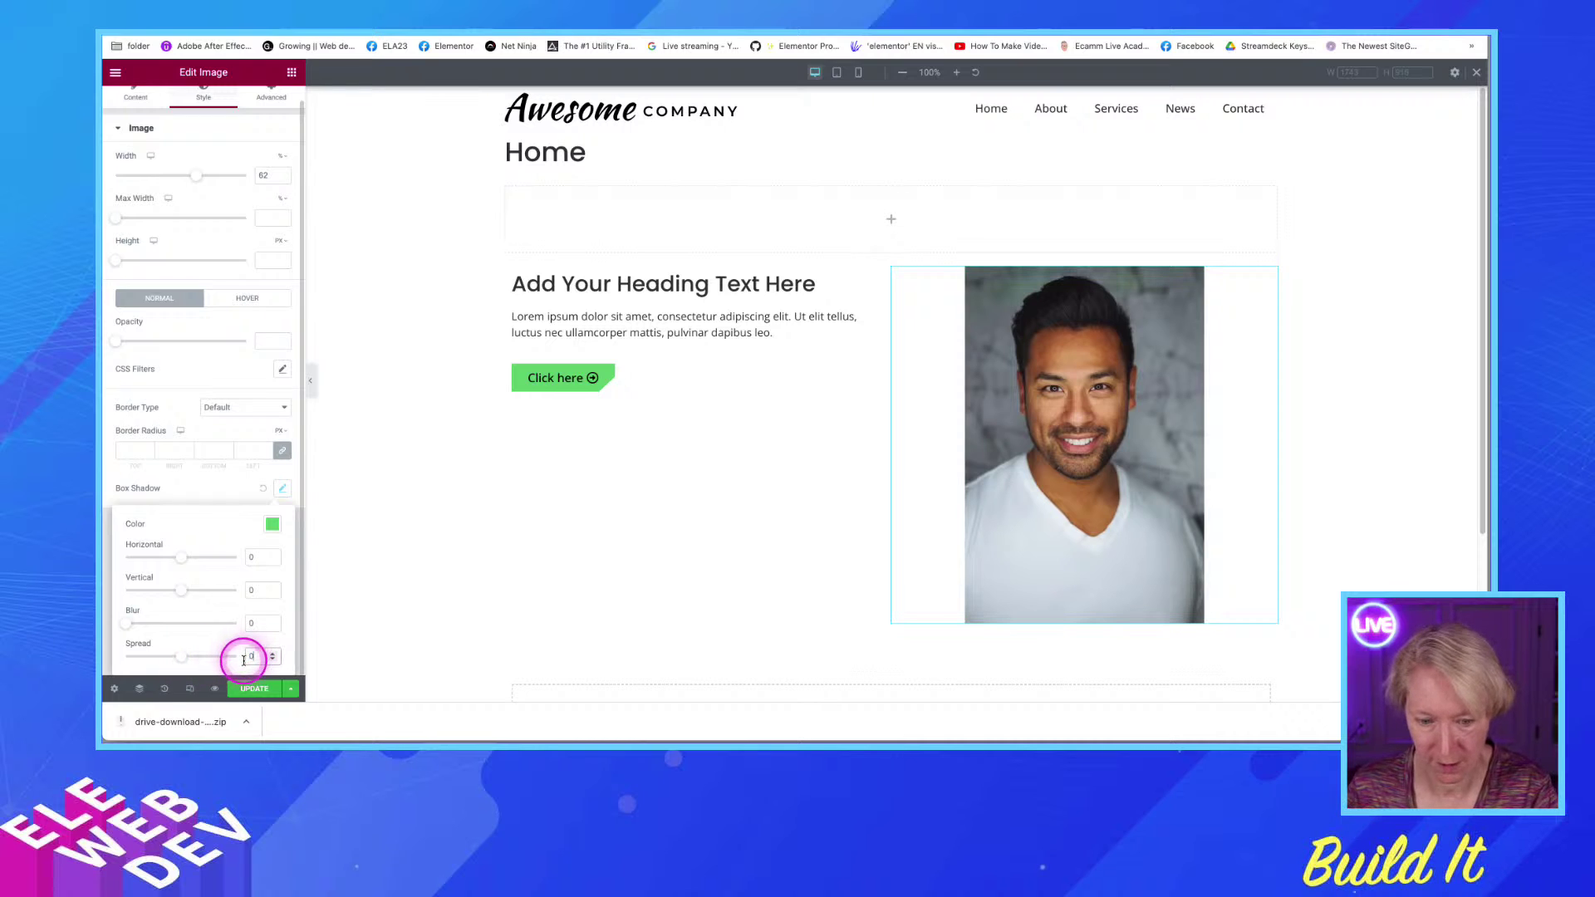
Set the portrait box shadow's horizontal offset to -10 and vertical offset to 10, and save the page
click(184, 562)
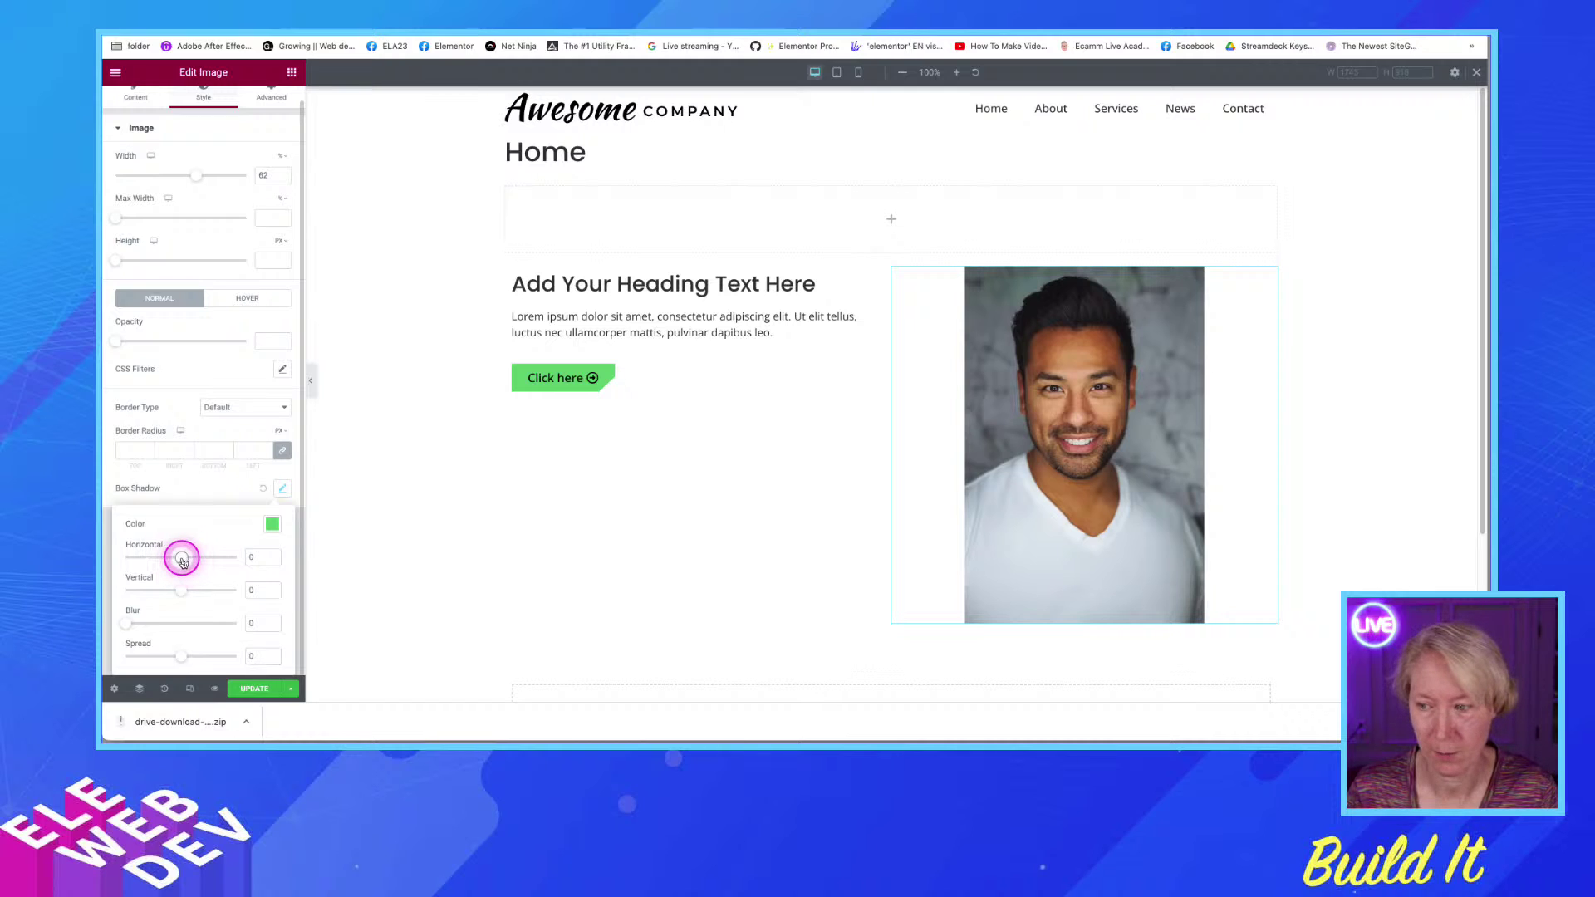
drag(184, 562, 179, 564)
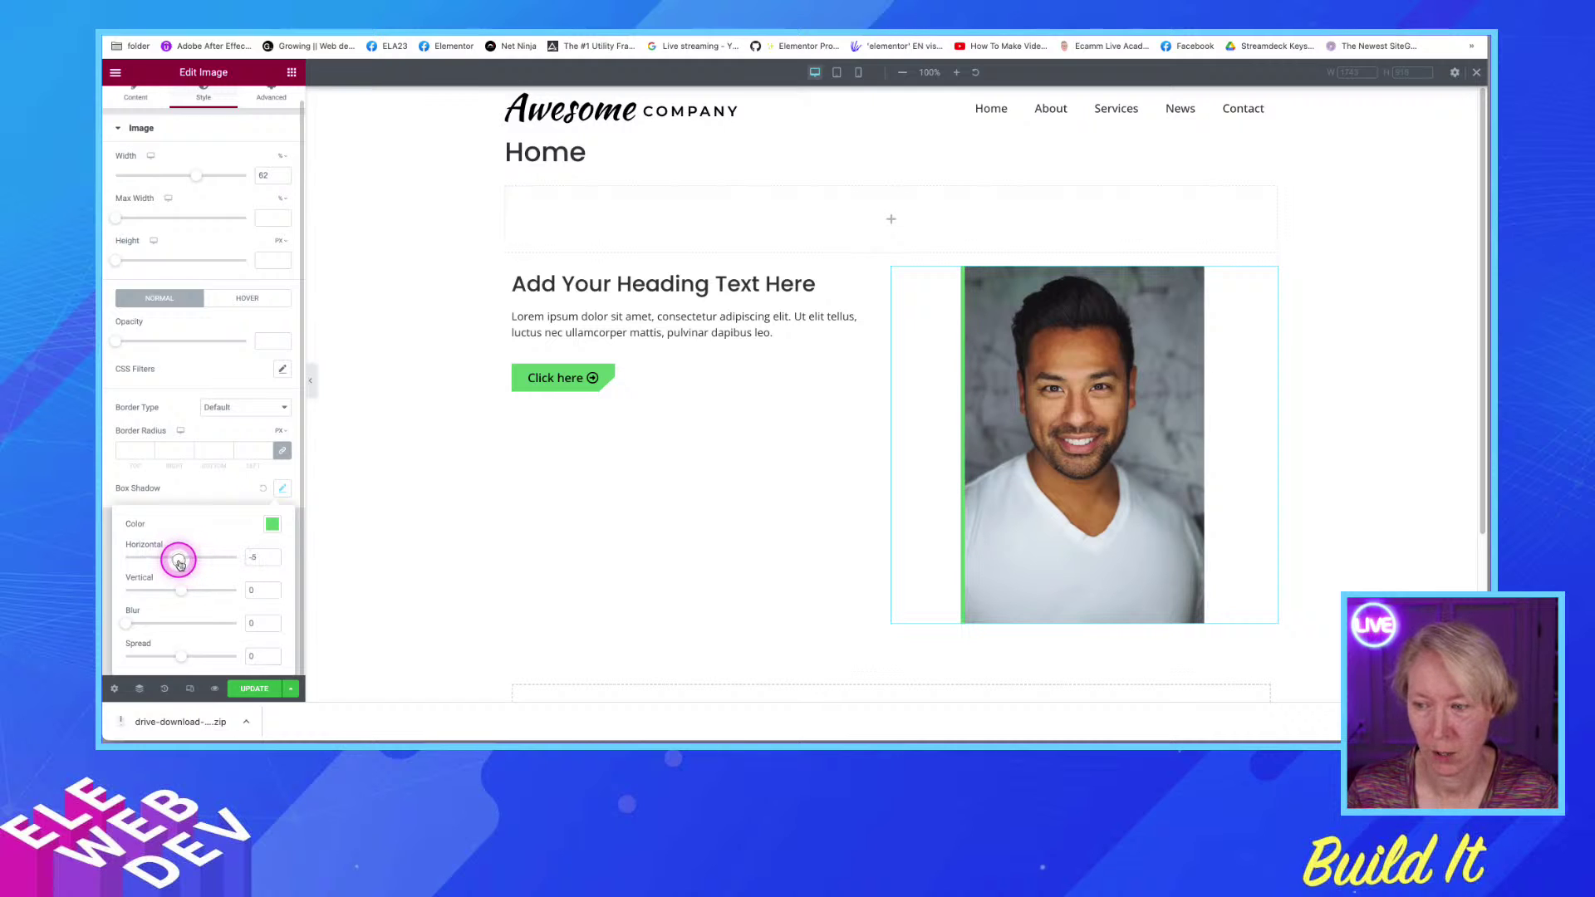
double_click(251, 558)
text(-10)
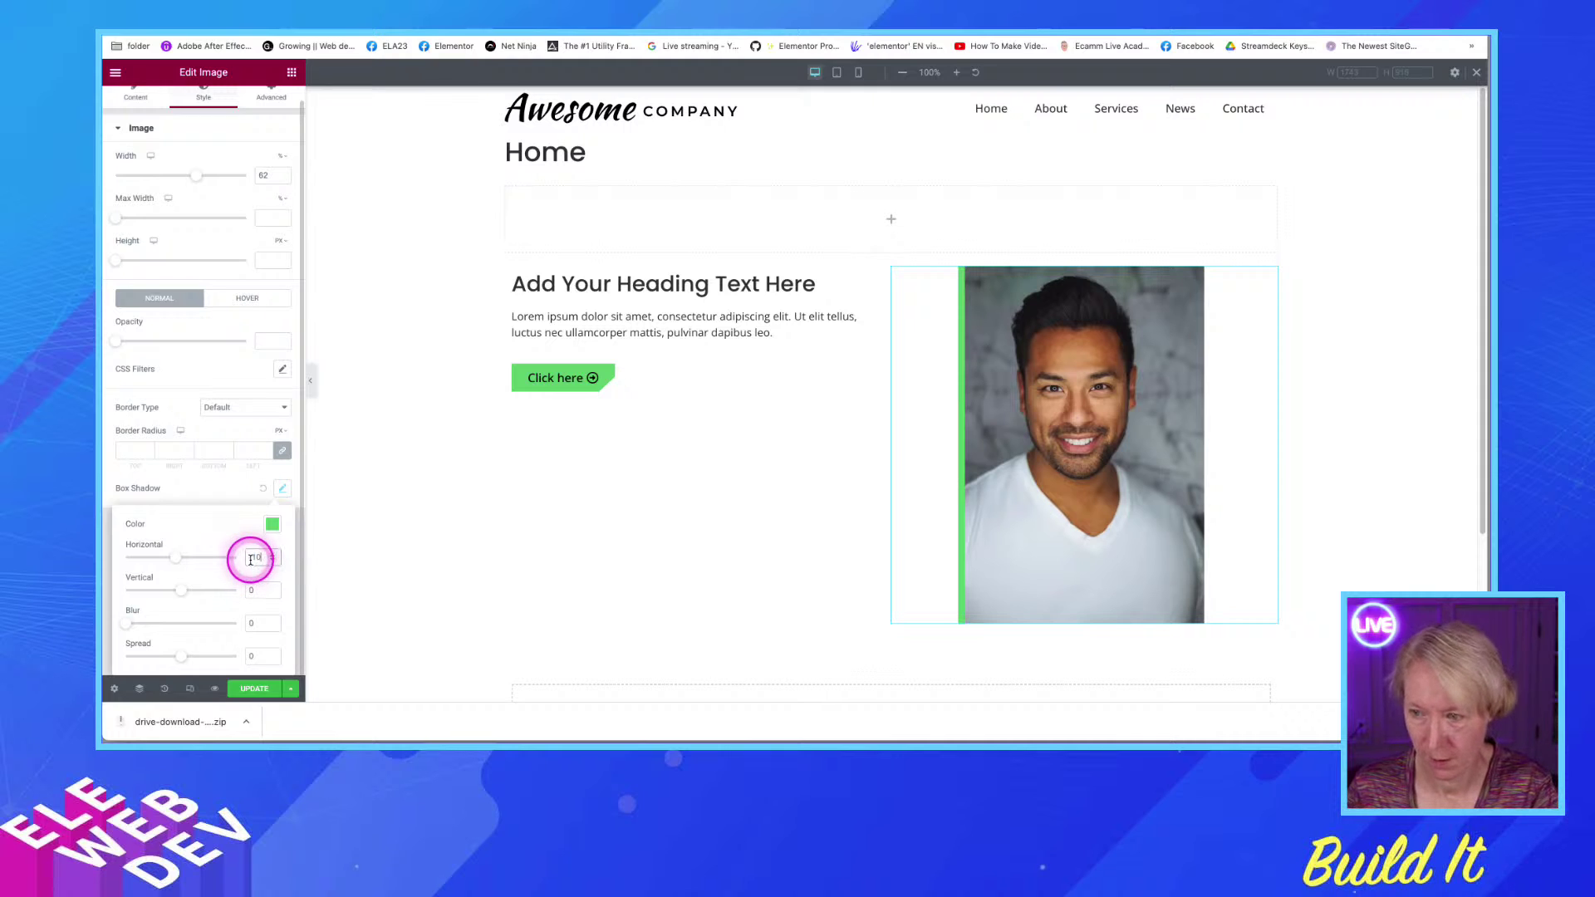
double_click(250, 590)
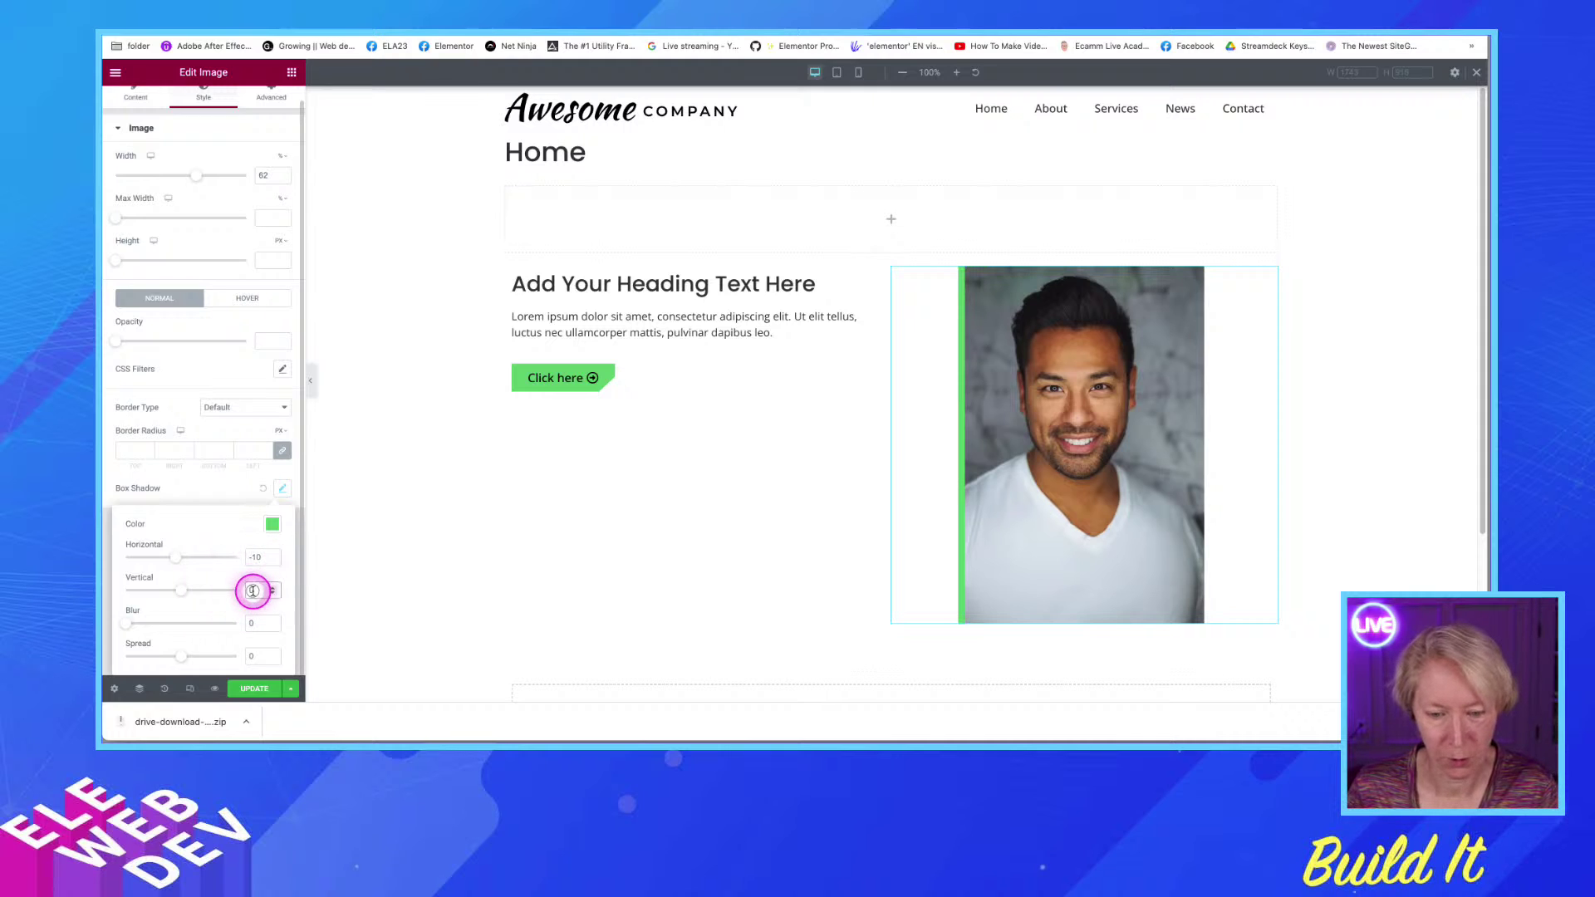
text(10)
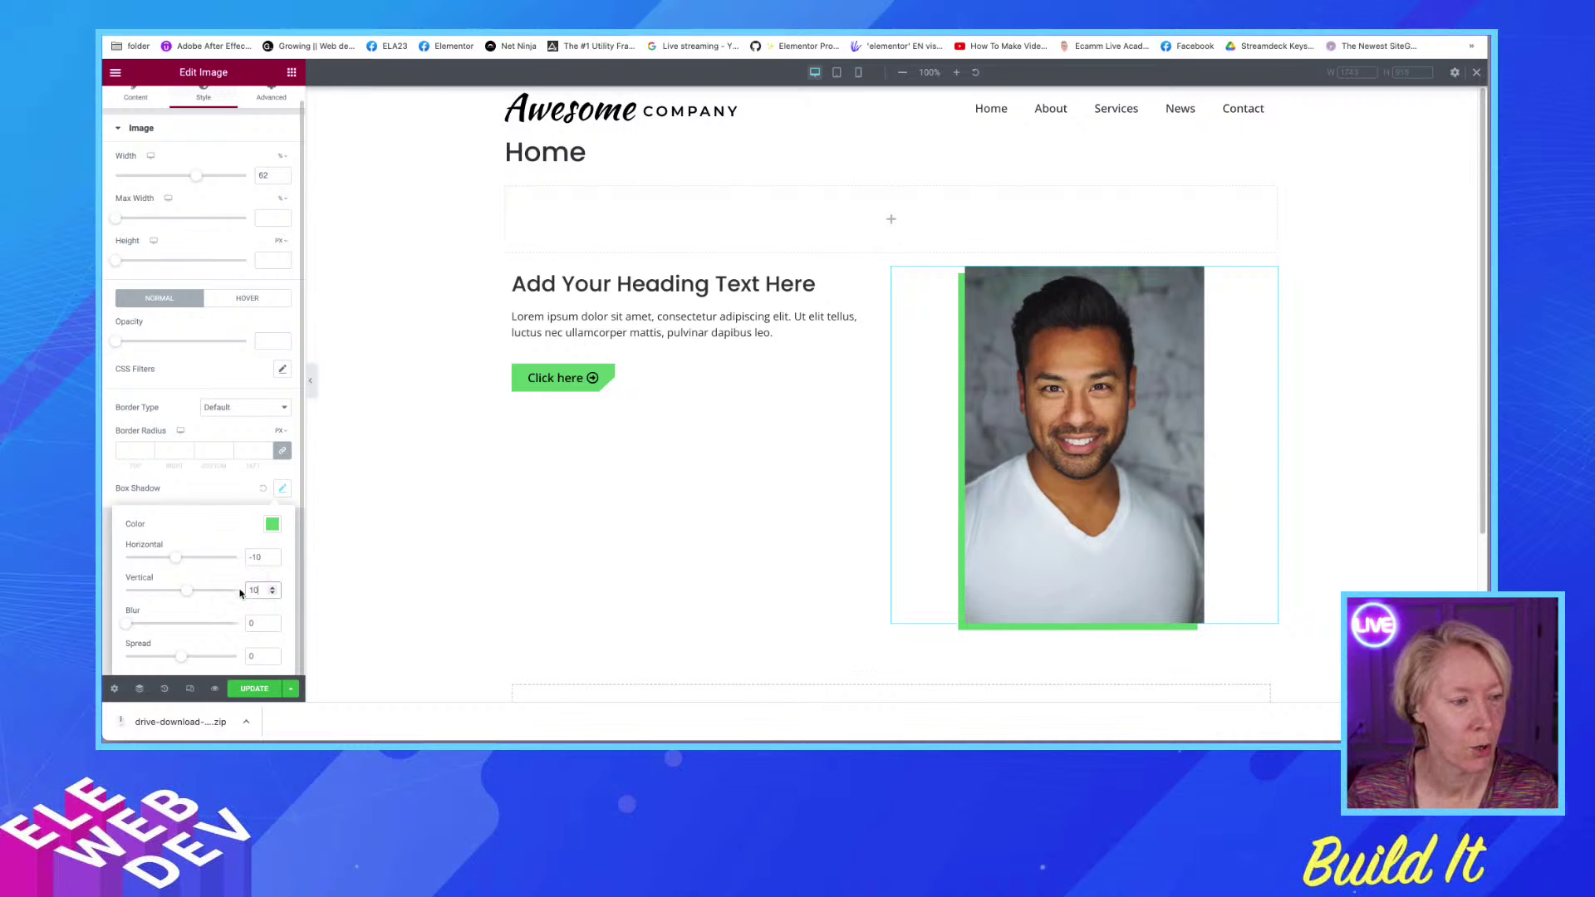
click(241, 590)
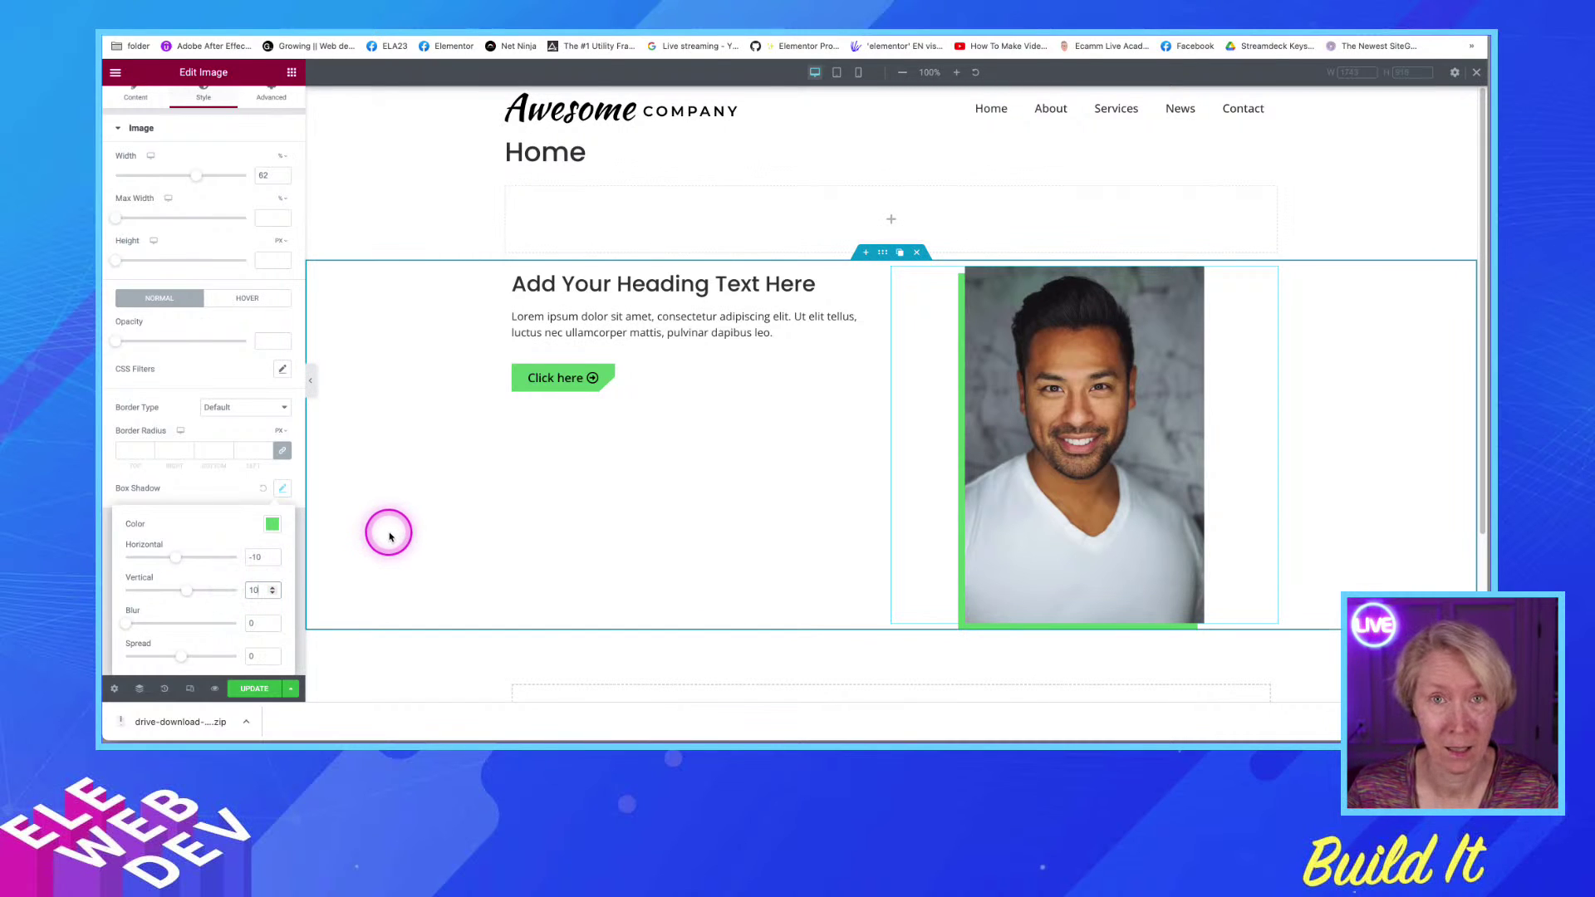
click(250, 688)
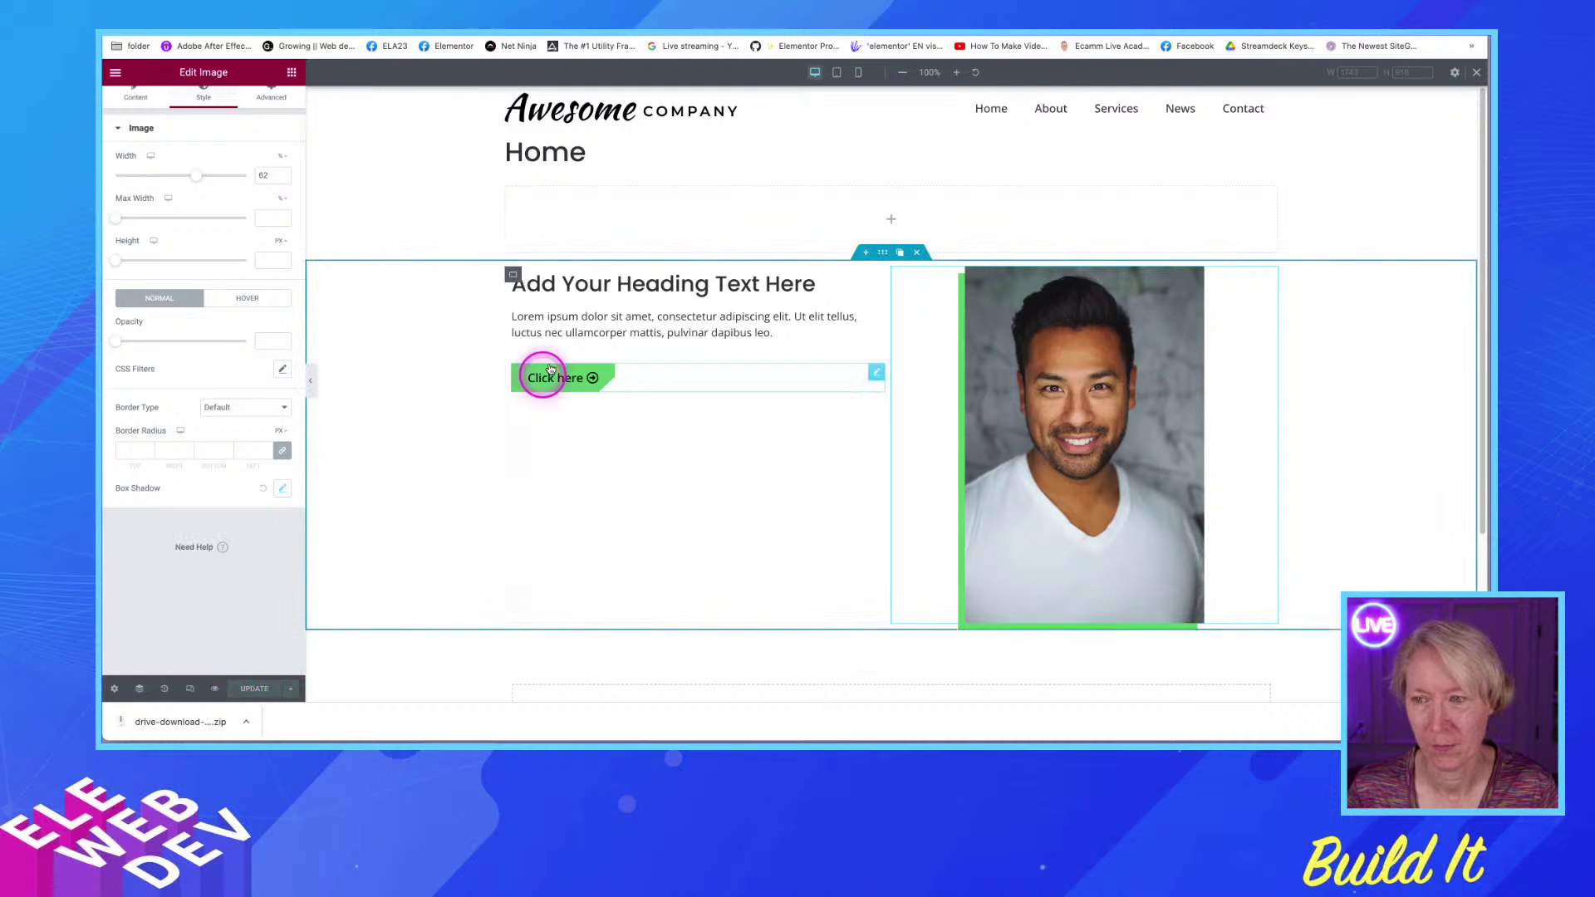
Preview the heading and portrait section in tablet and mobile views, and return to desktop view
click(838, 75)
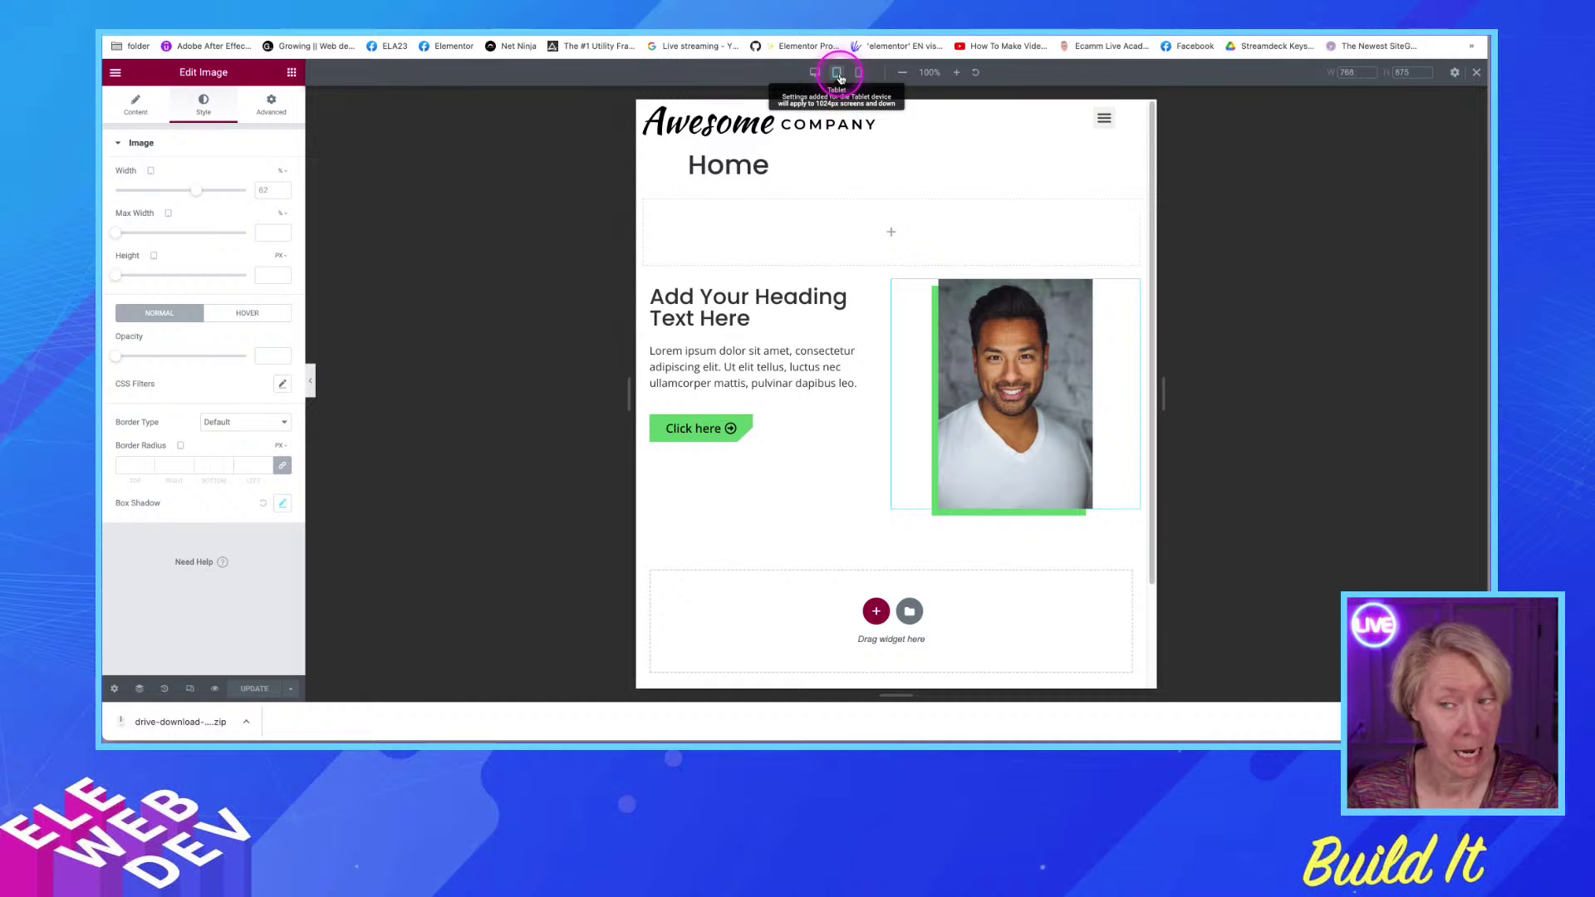
click(860, 75)
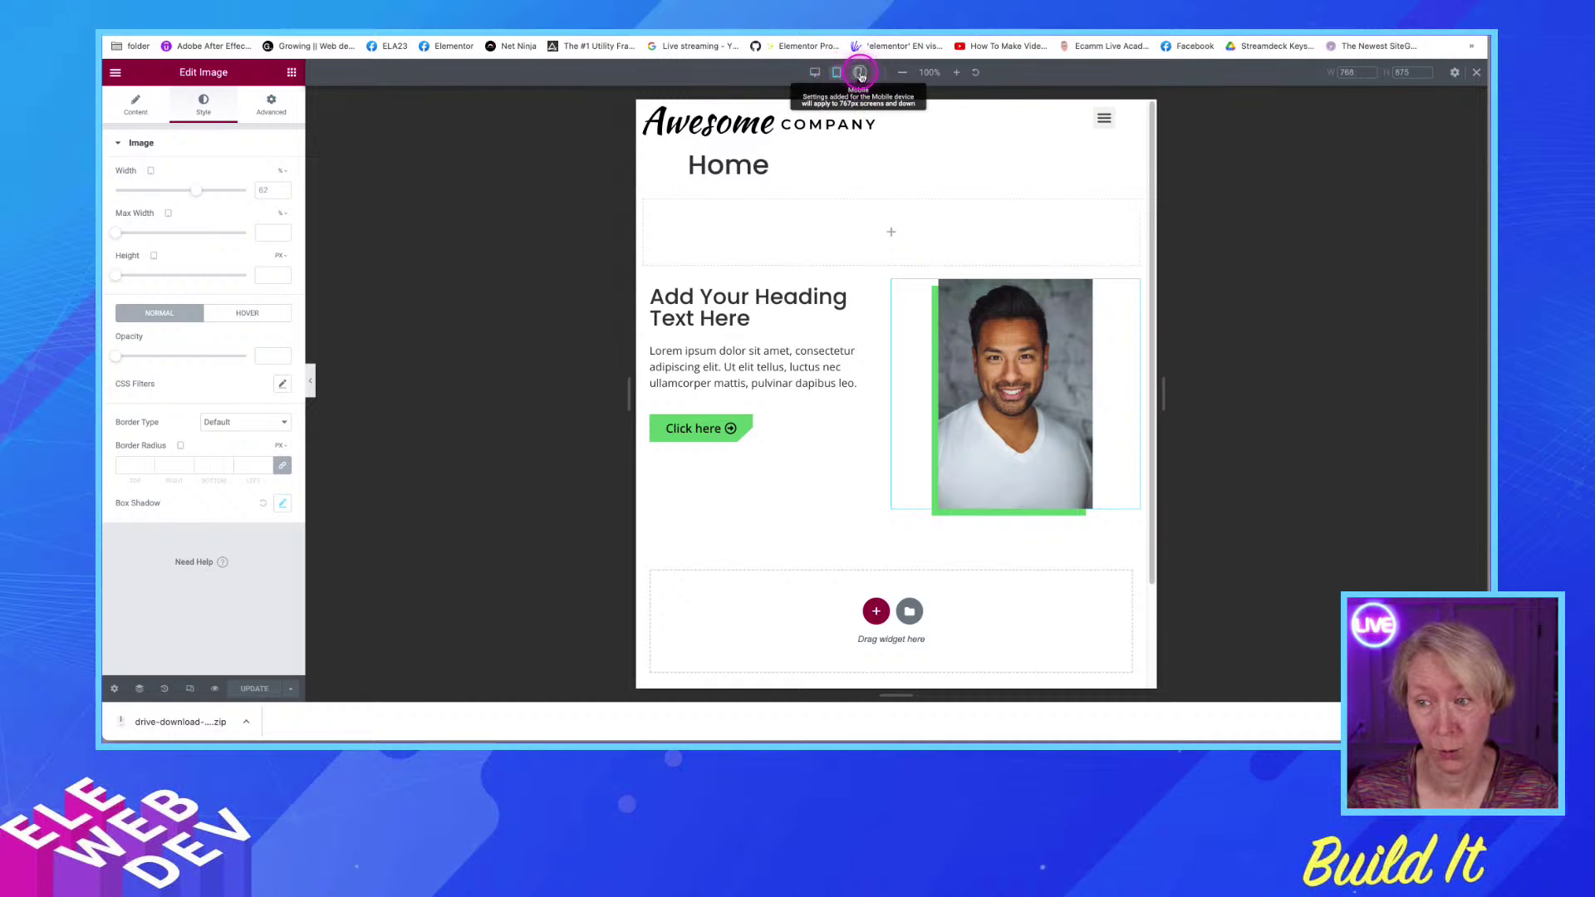
scroll(951, 389, down, 2)
scroll(951, 388, down, 1)
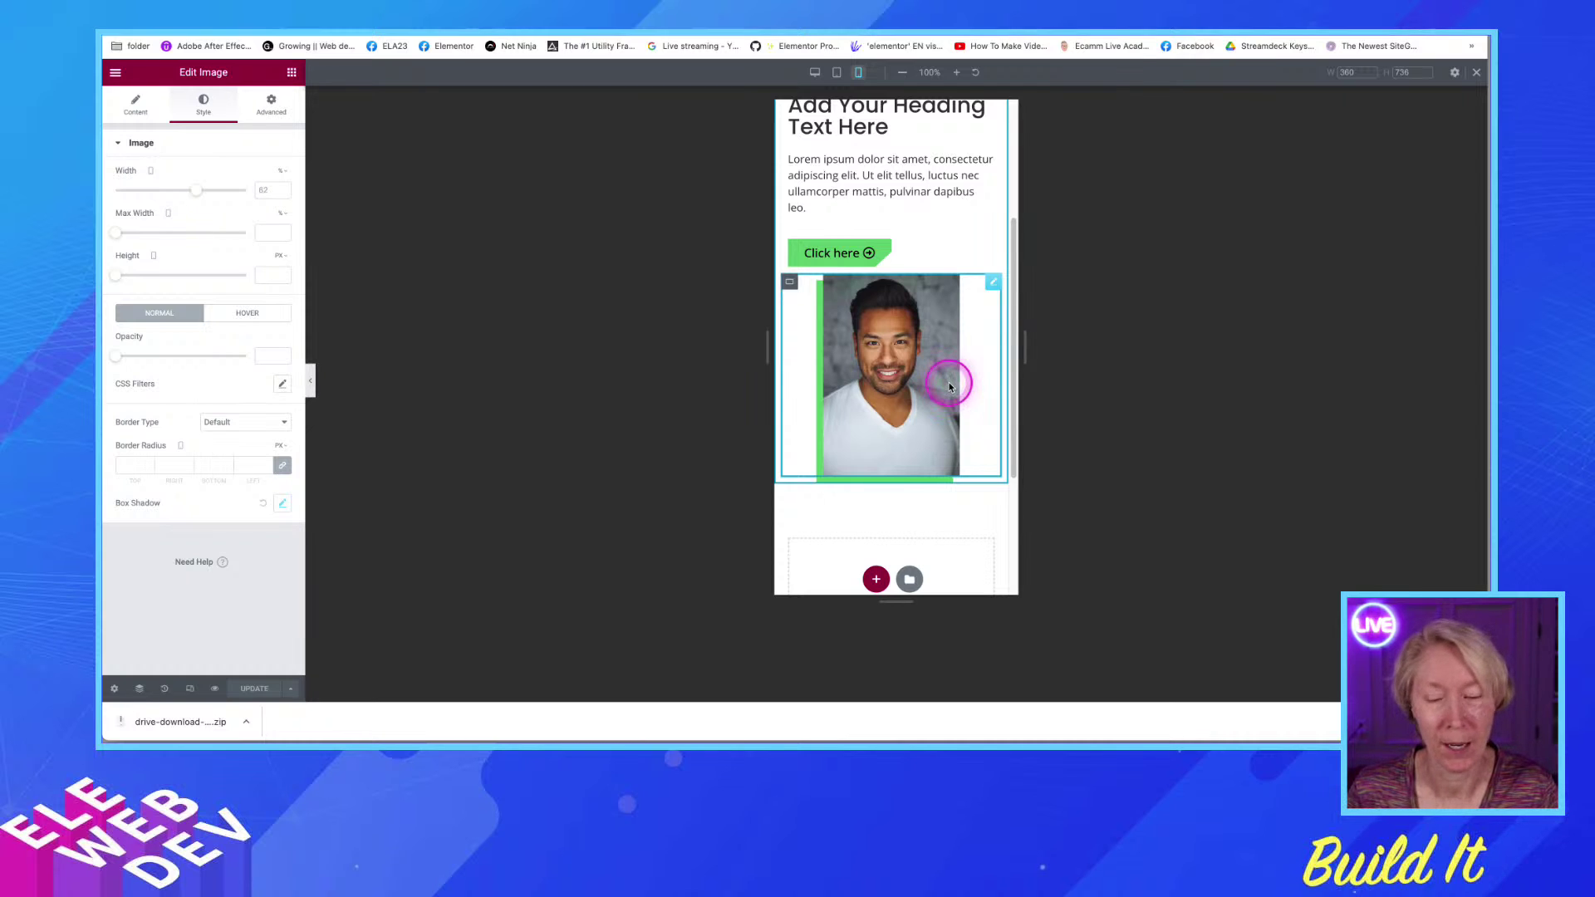
click(816, 73)
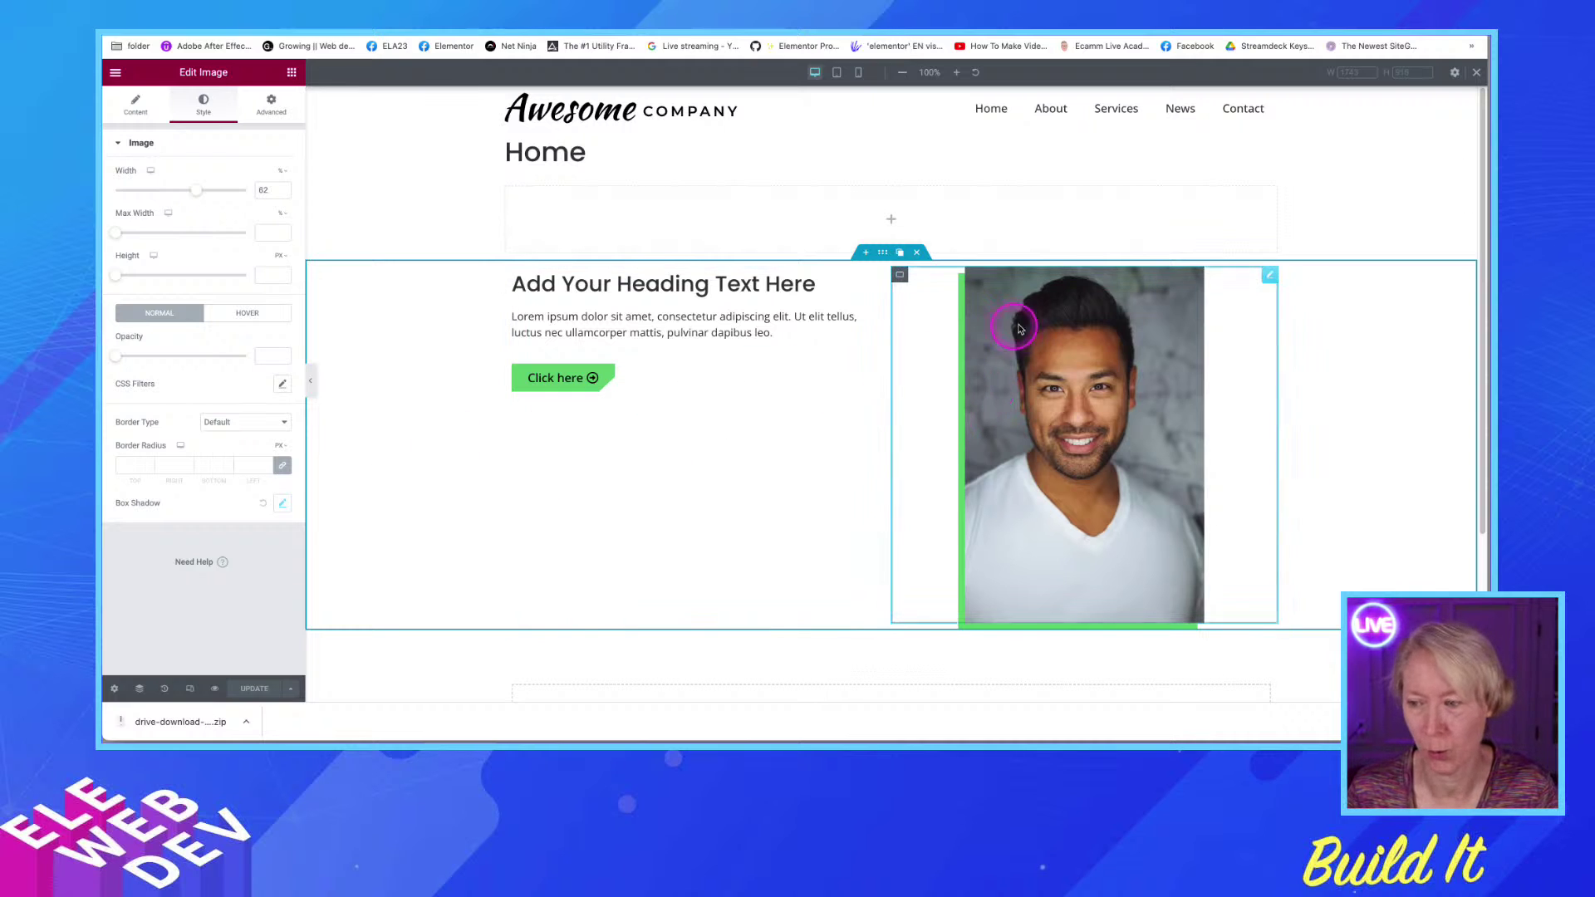
right_click(1271, 279)
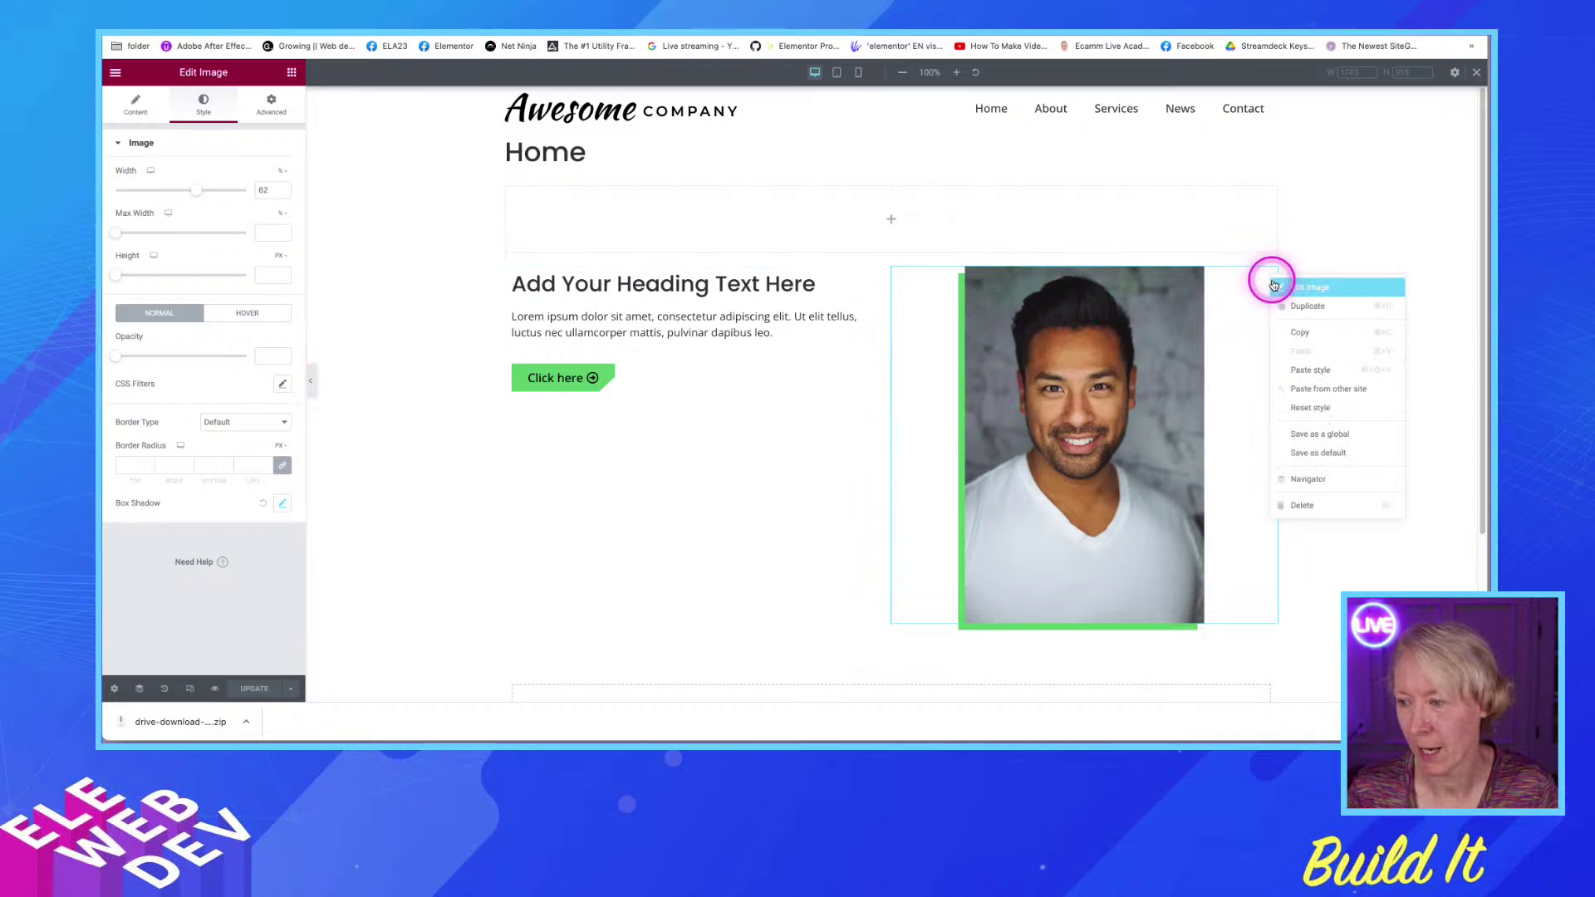
click(1274, 287)
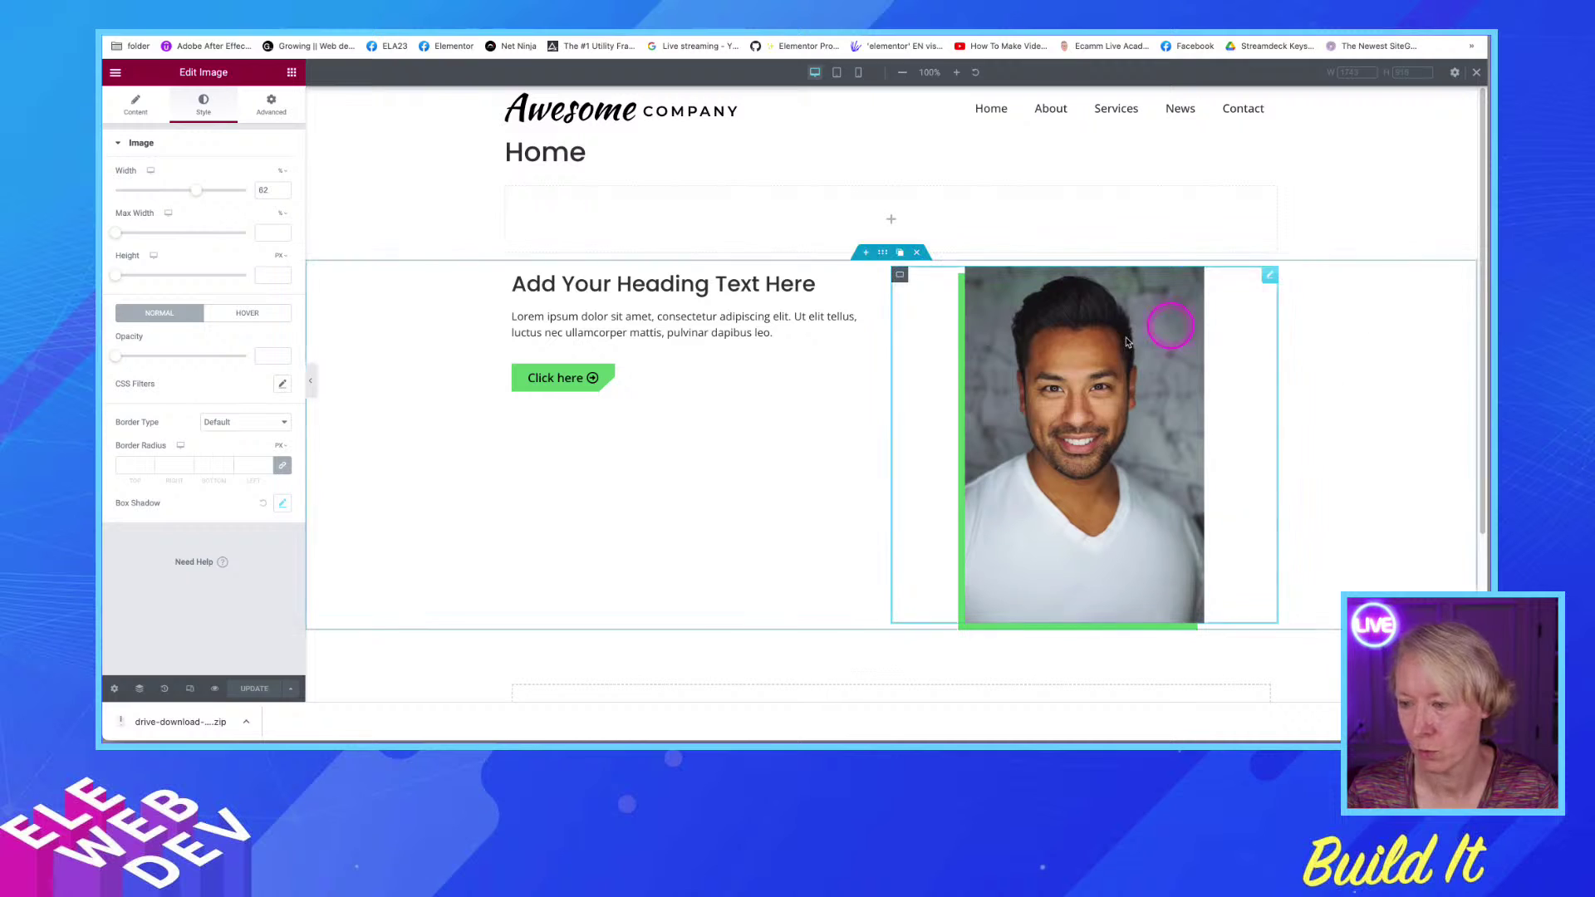
click(297, 459)
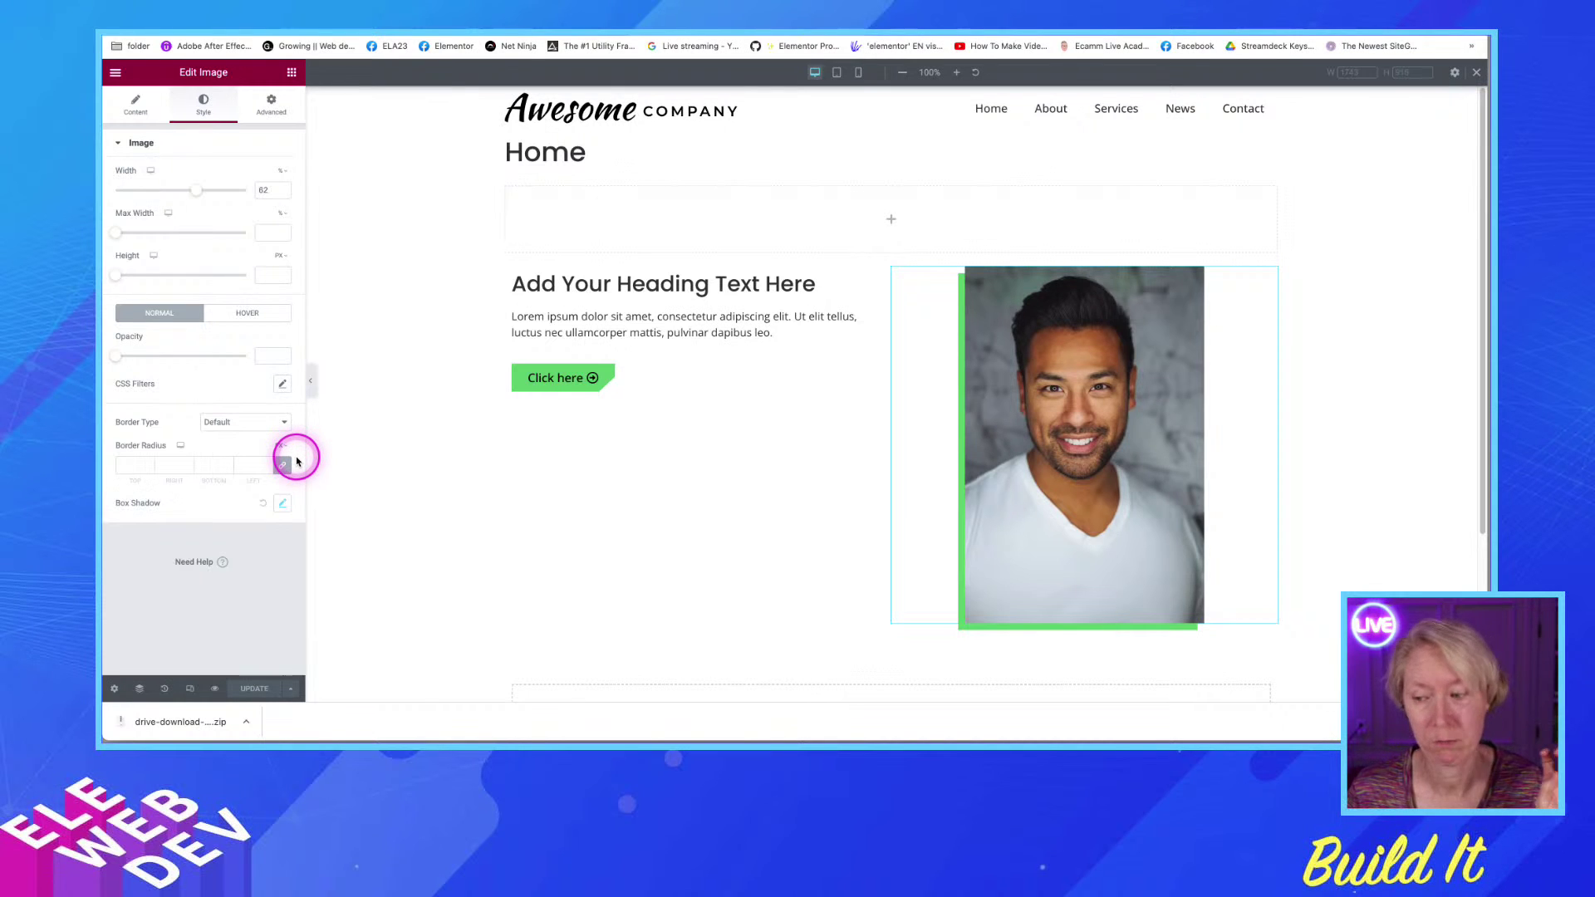
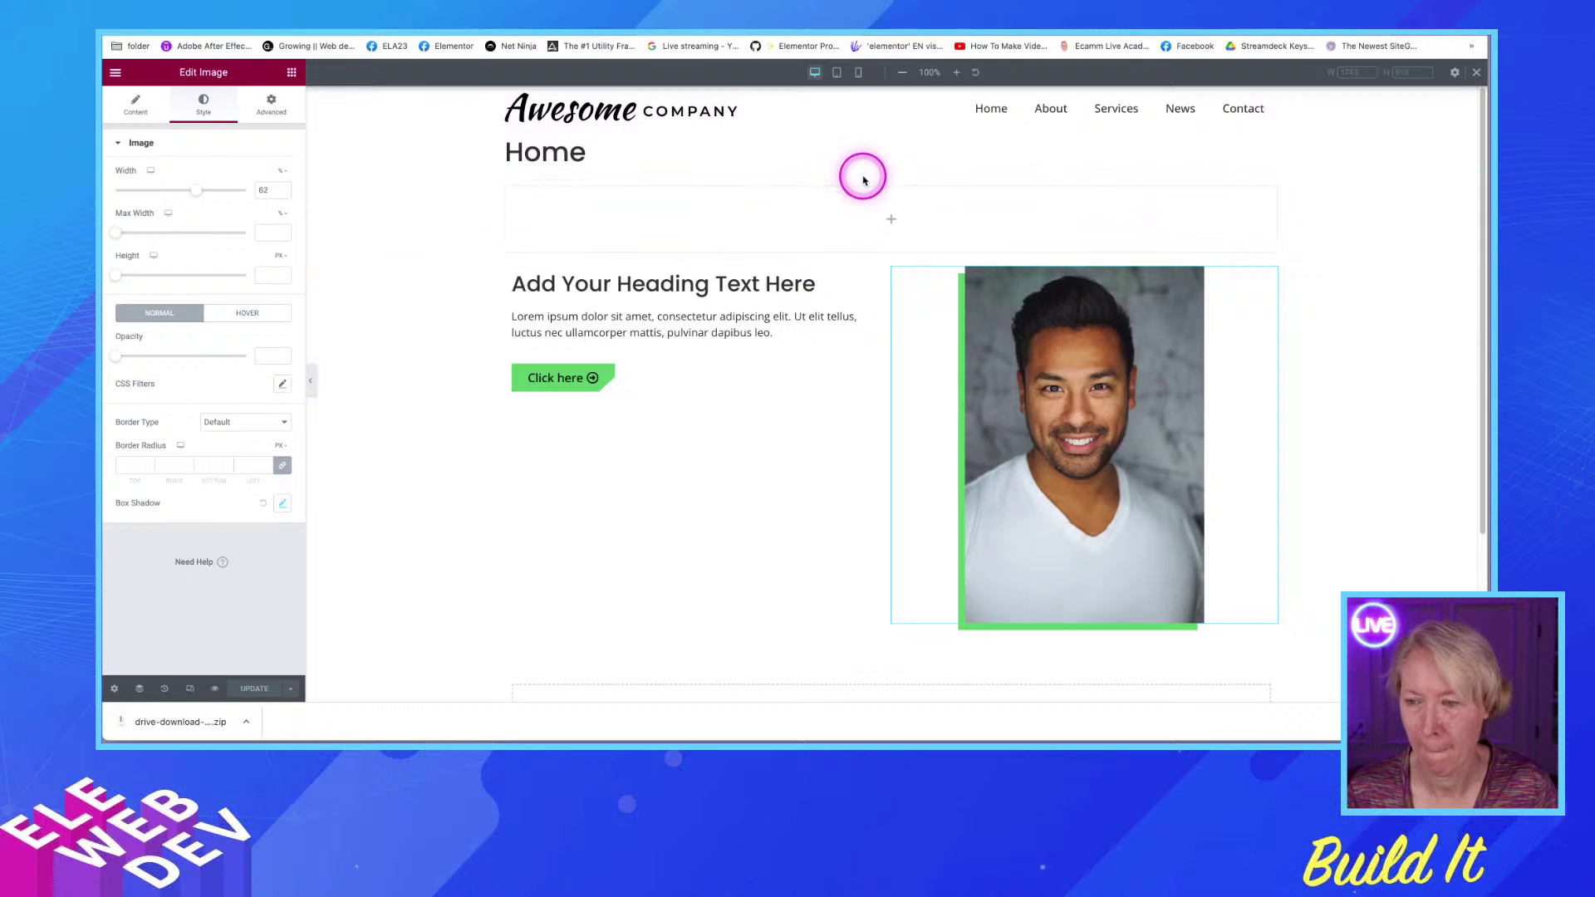
Give the empty container below the Home title a classic background using the pool-hero.jpeg image from the media library
right_click(887, 172)
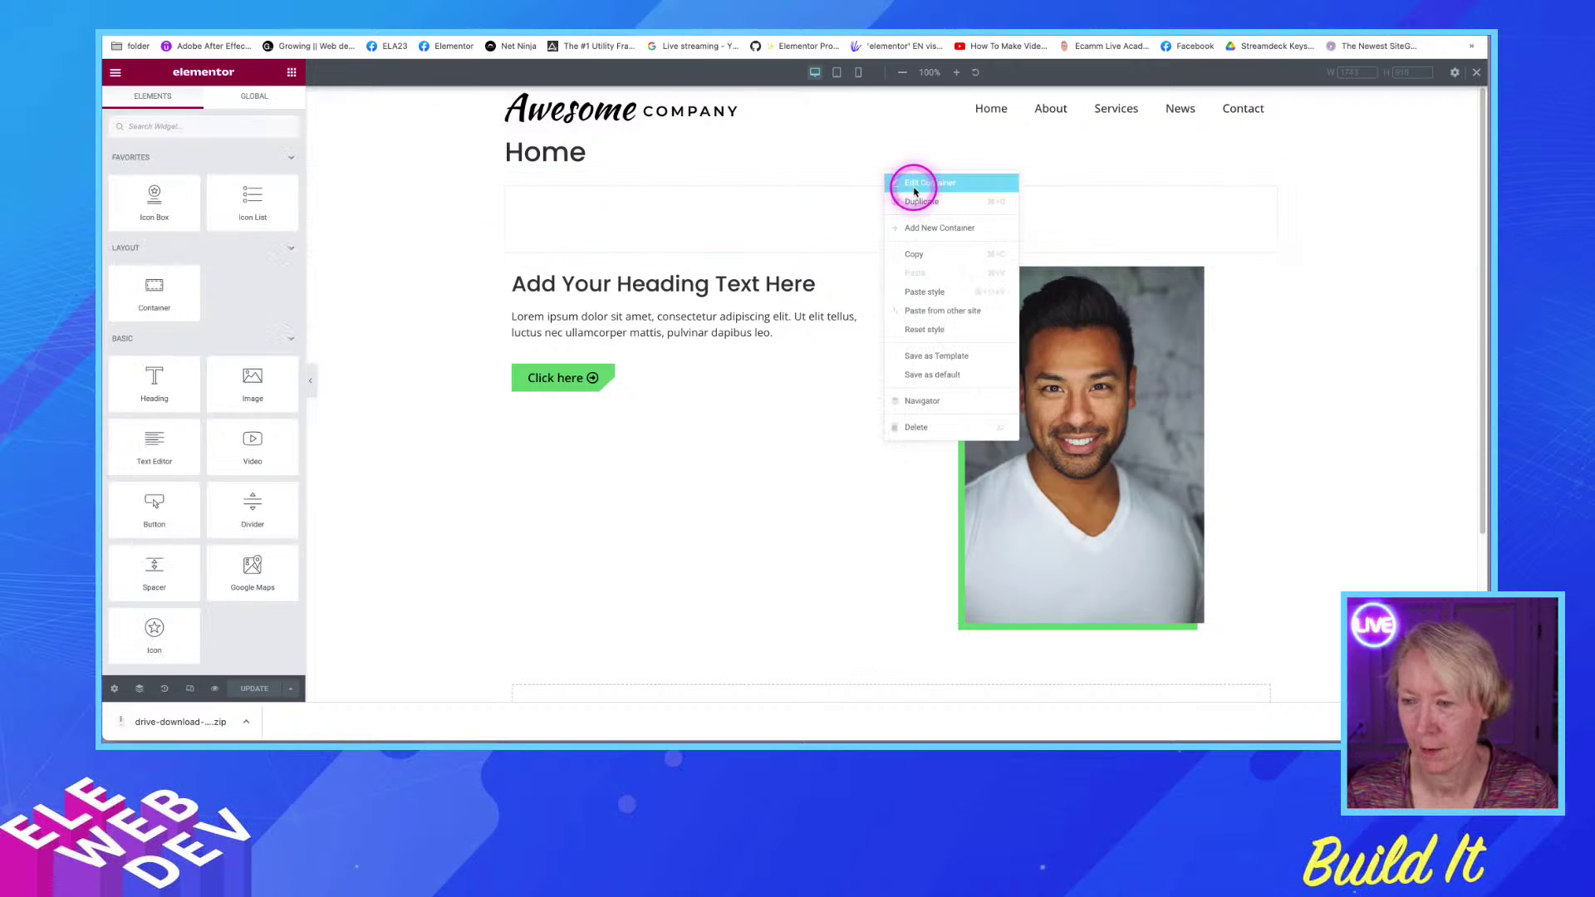
click(911, 186)
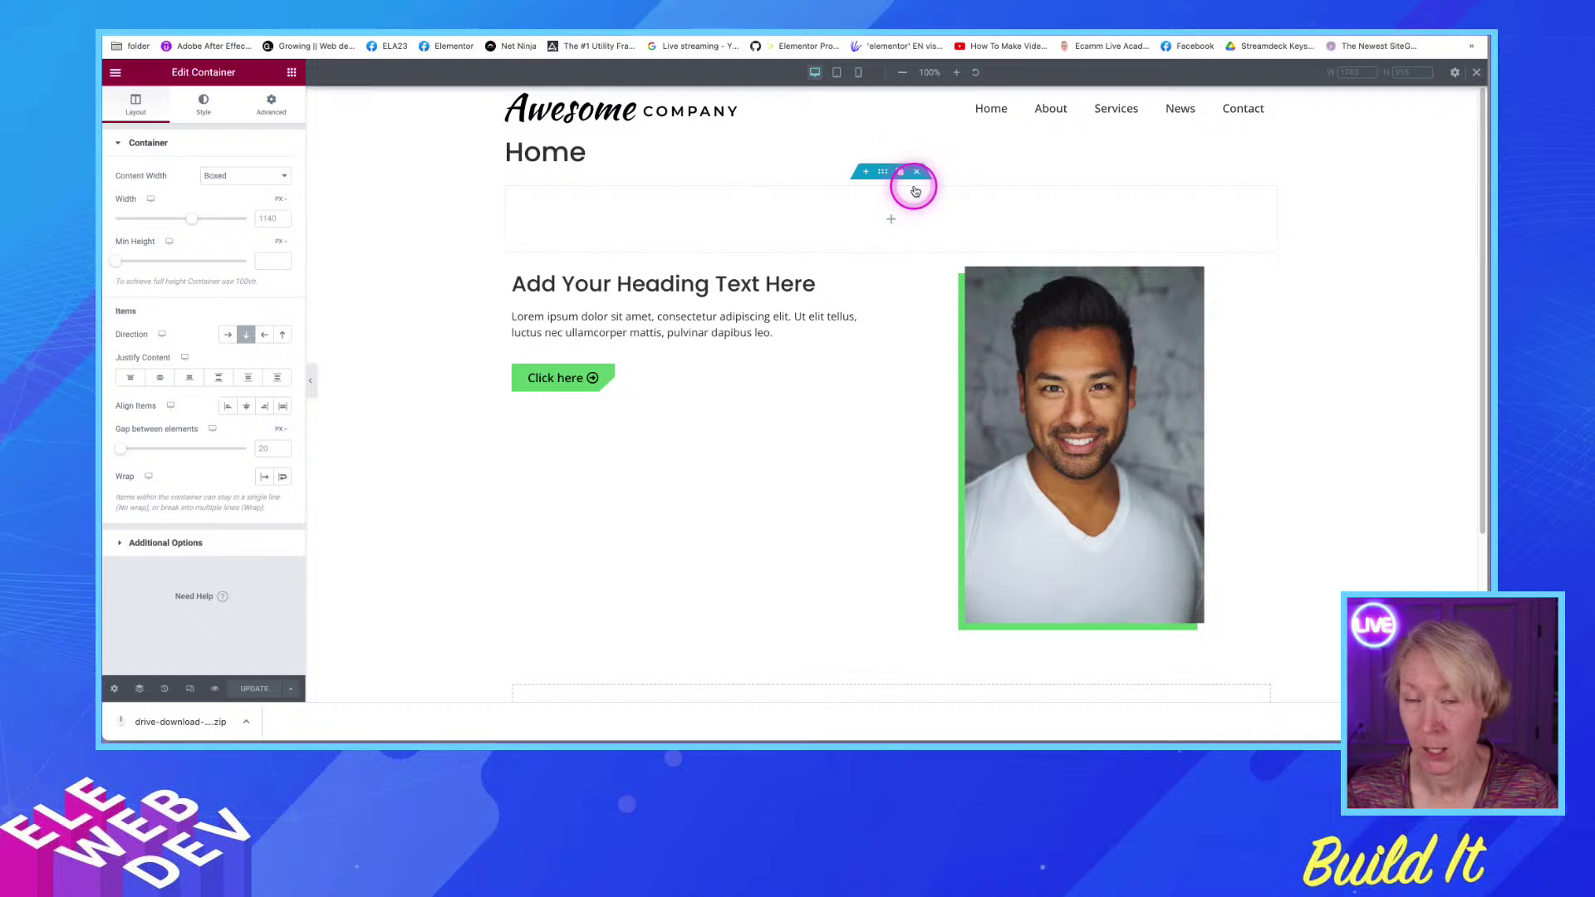
click(796, 203)
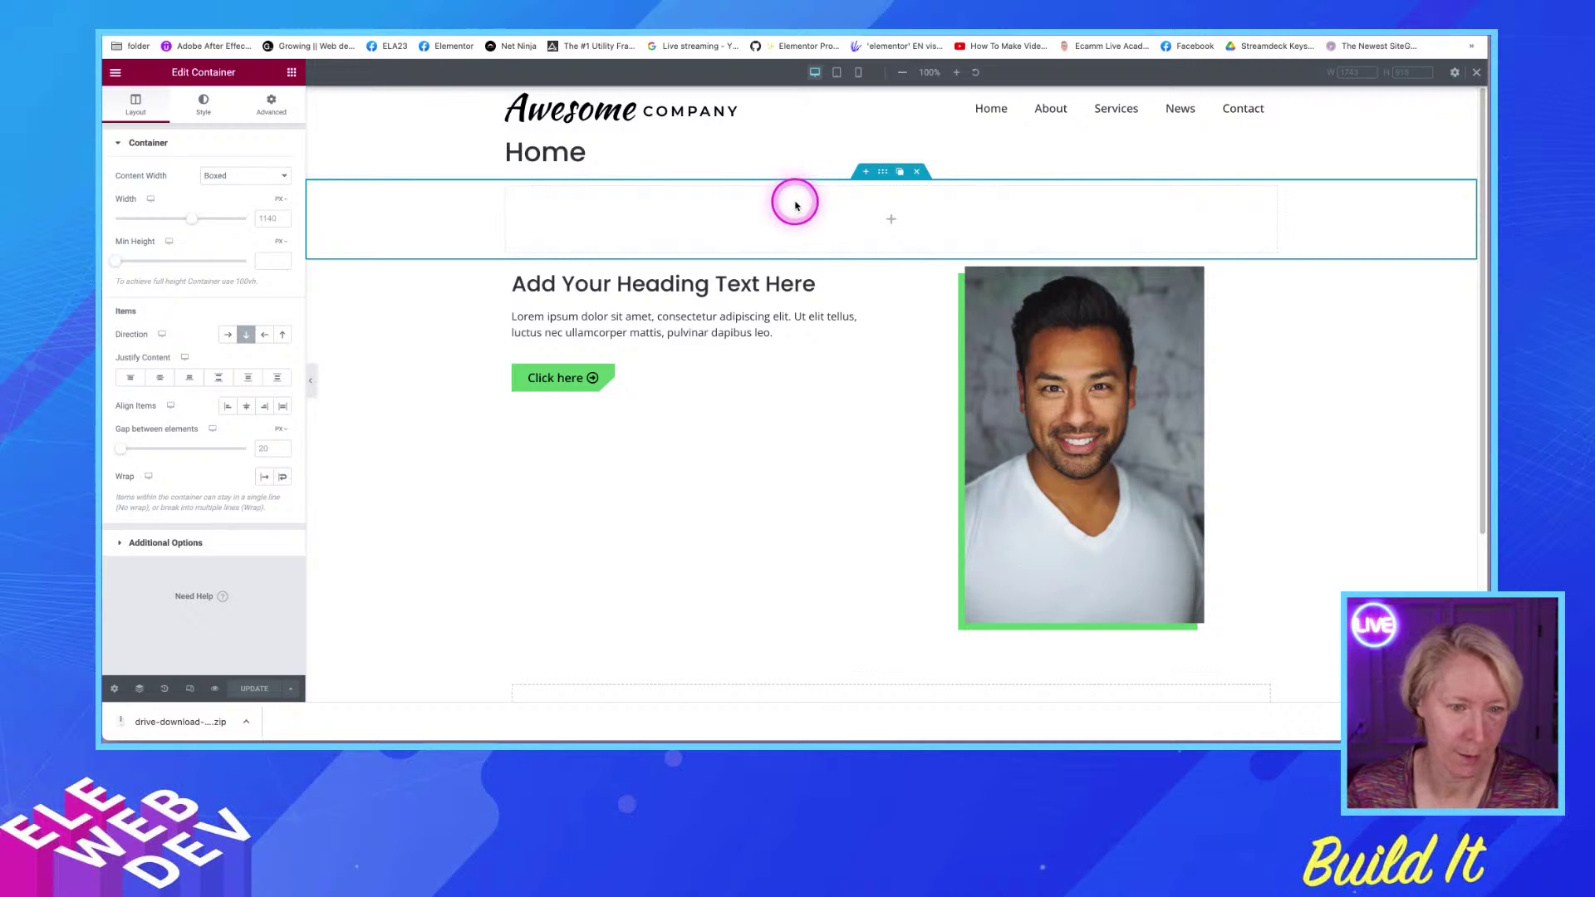
right_click(887, 181)
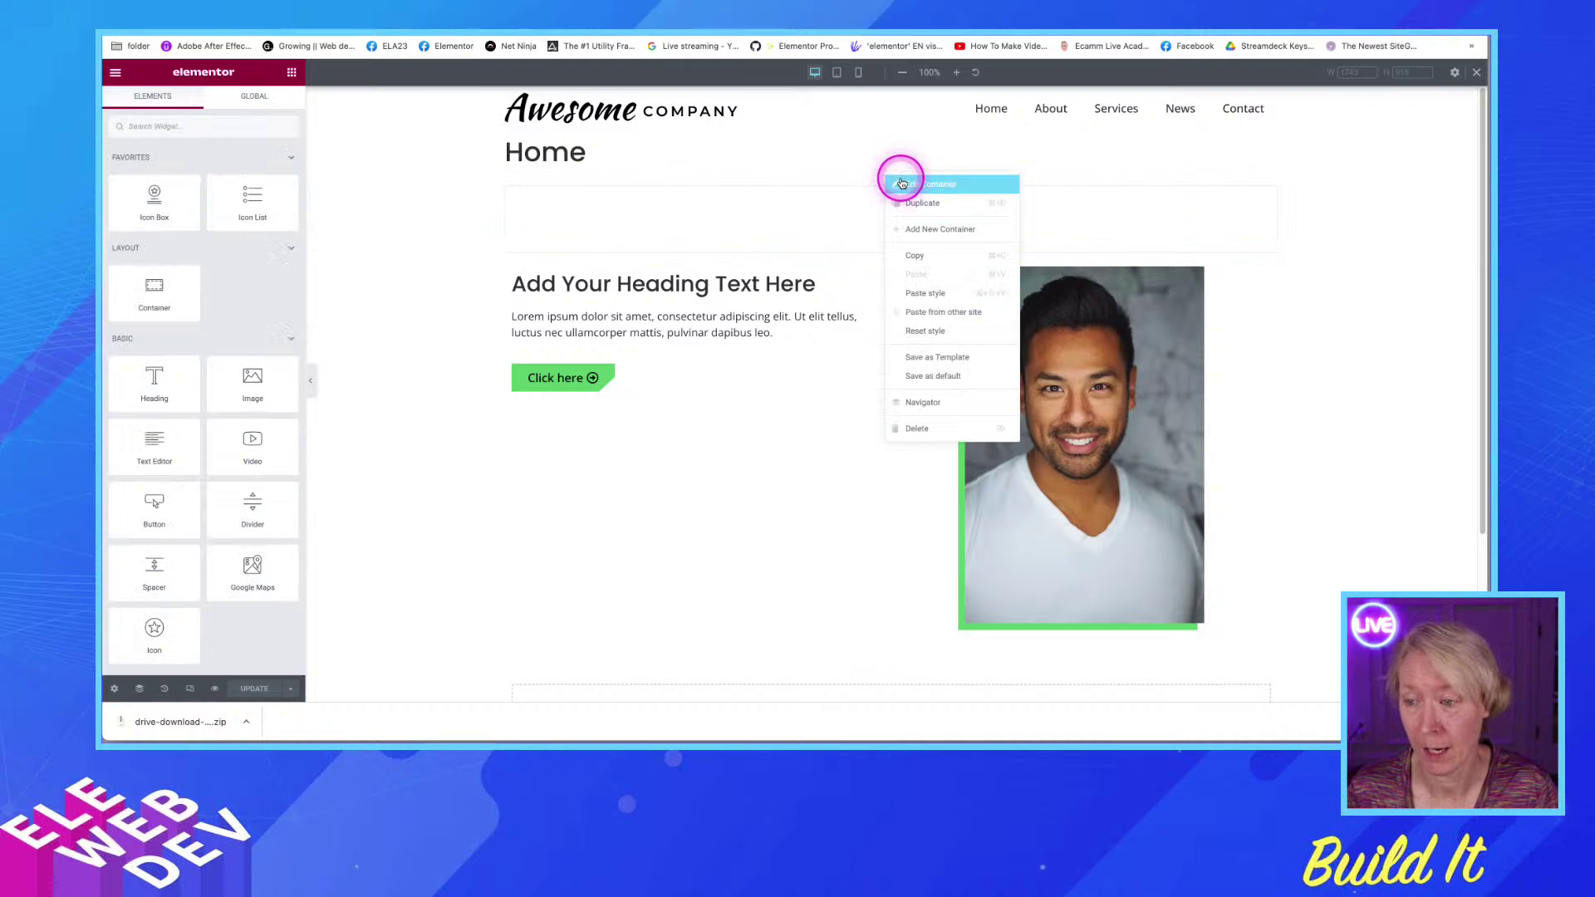
click(814, 201)
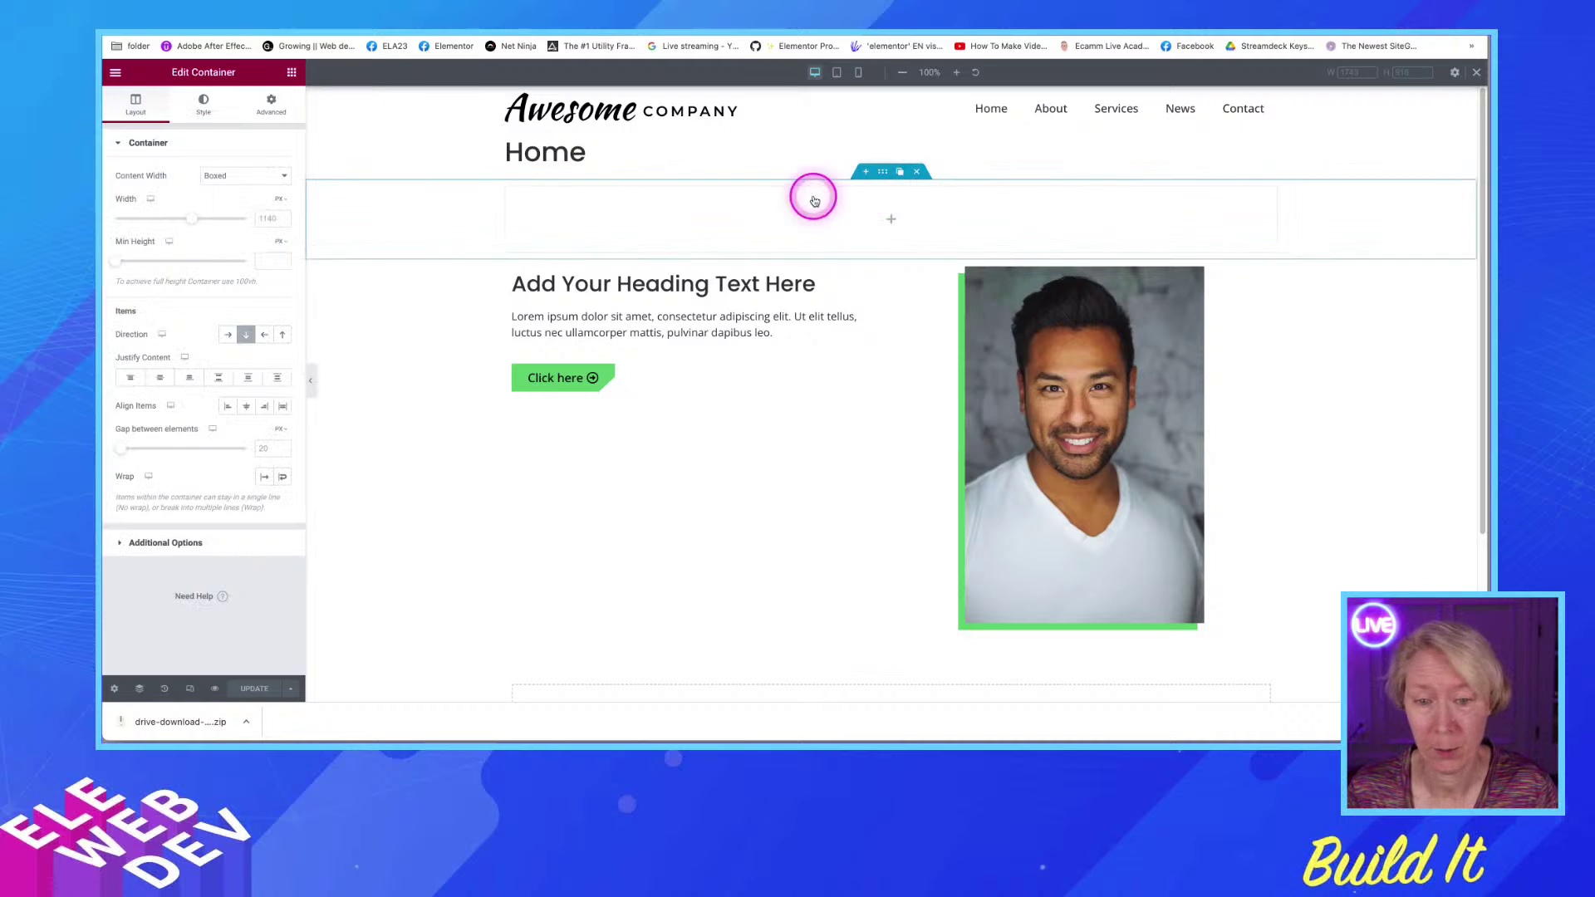
click(206, 106)
click(227, 205)
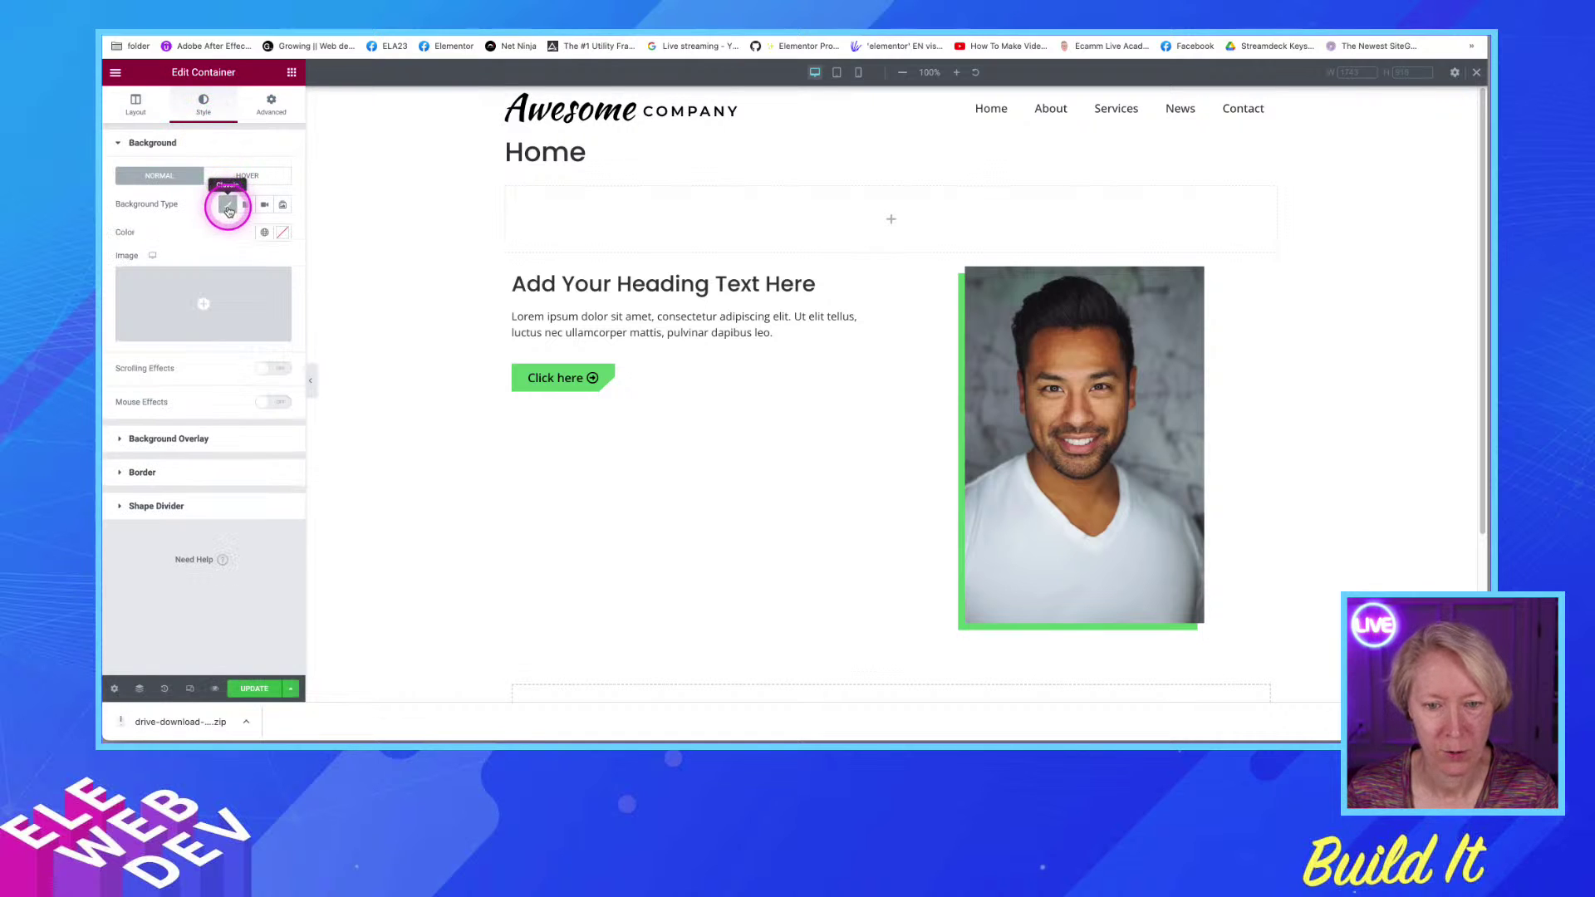
click(198, 327)
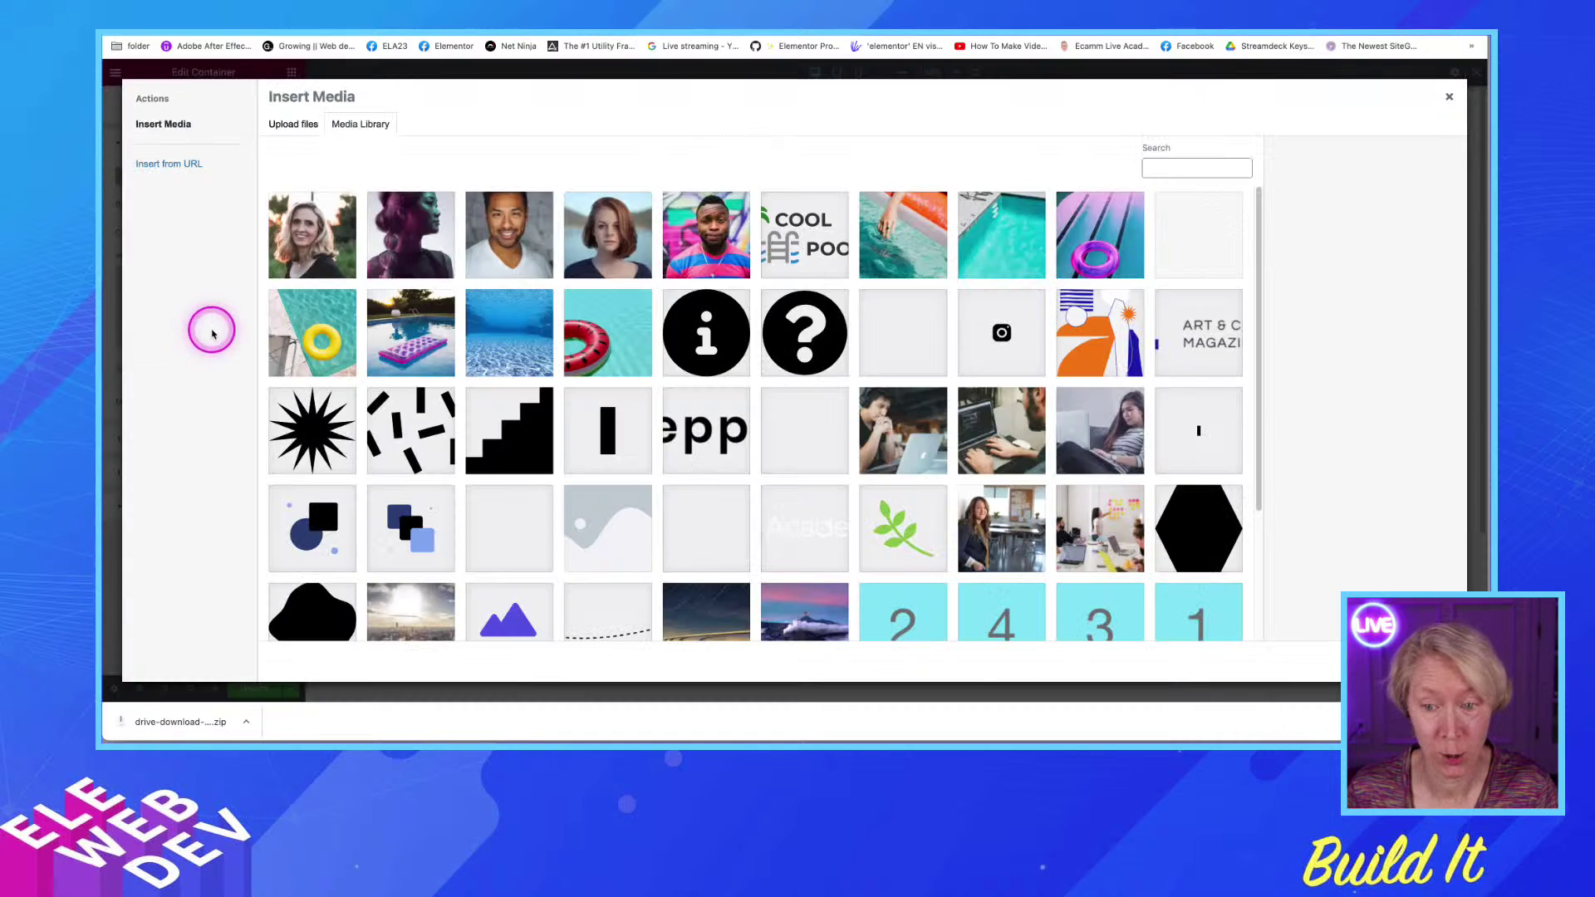
click(907, 245)
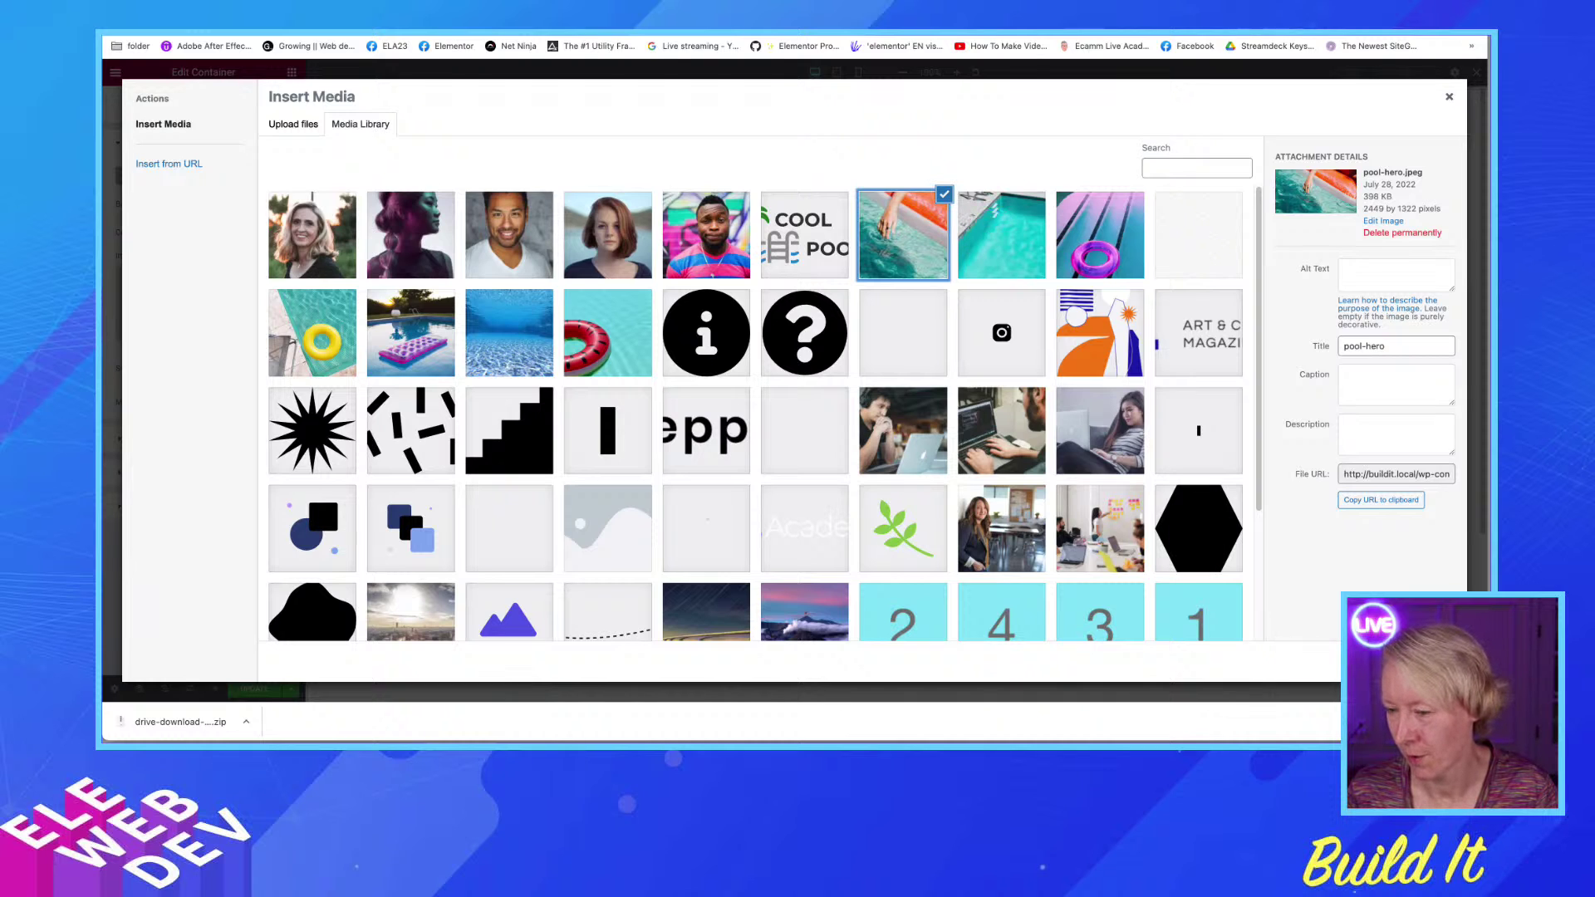
click(1413, 661)
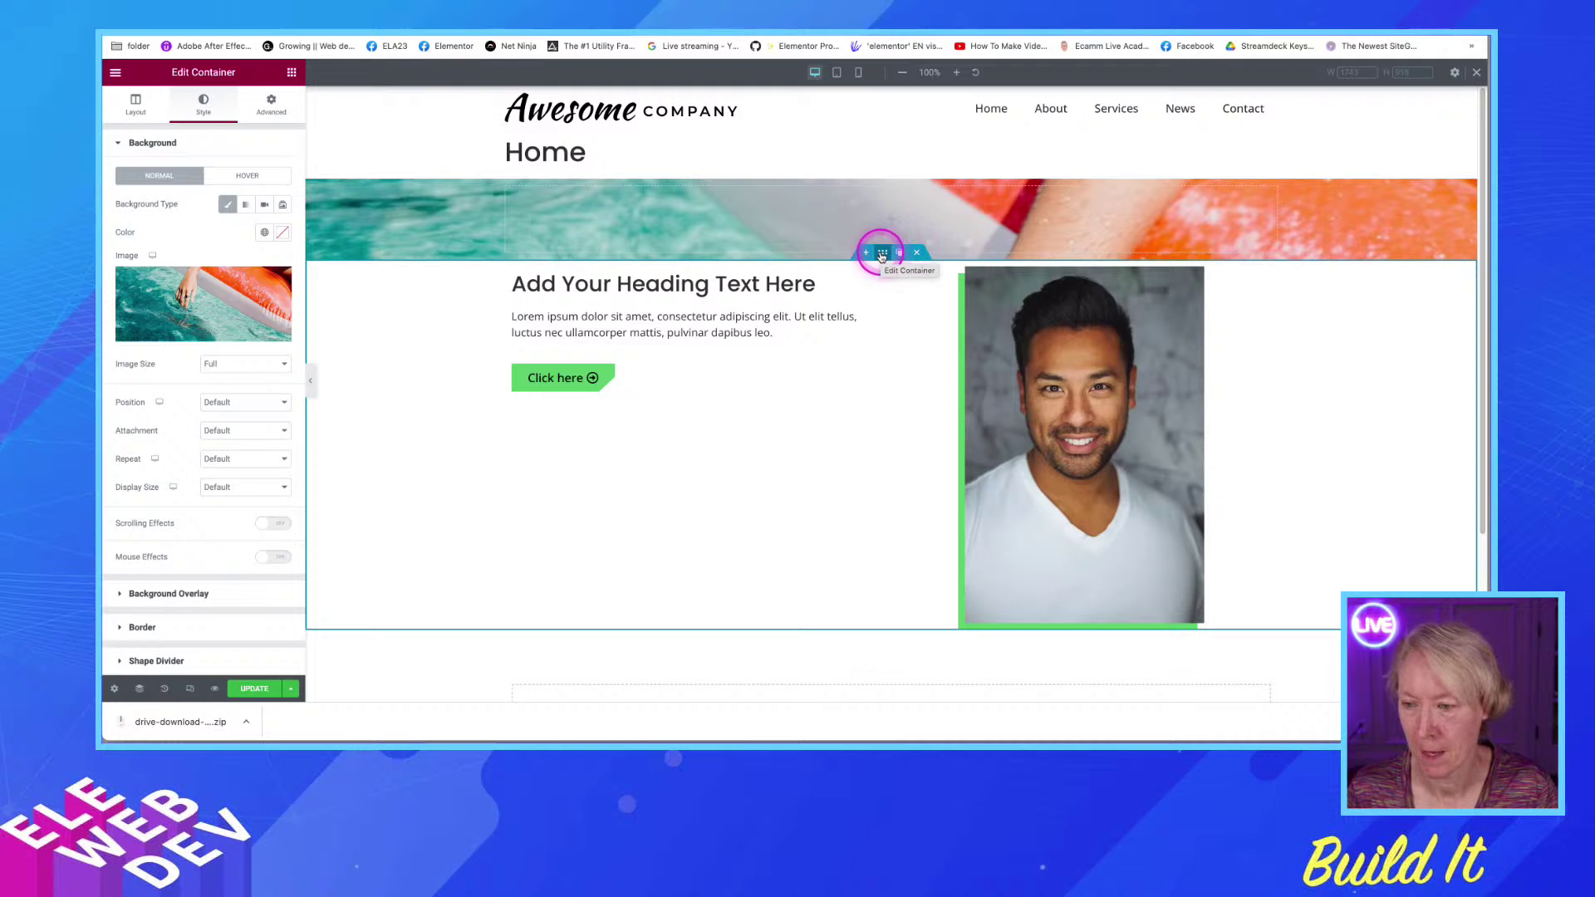
Hide the container holding the heading, button and portrait on desktop through its responsive visibility settings
right_click(881, 256)
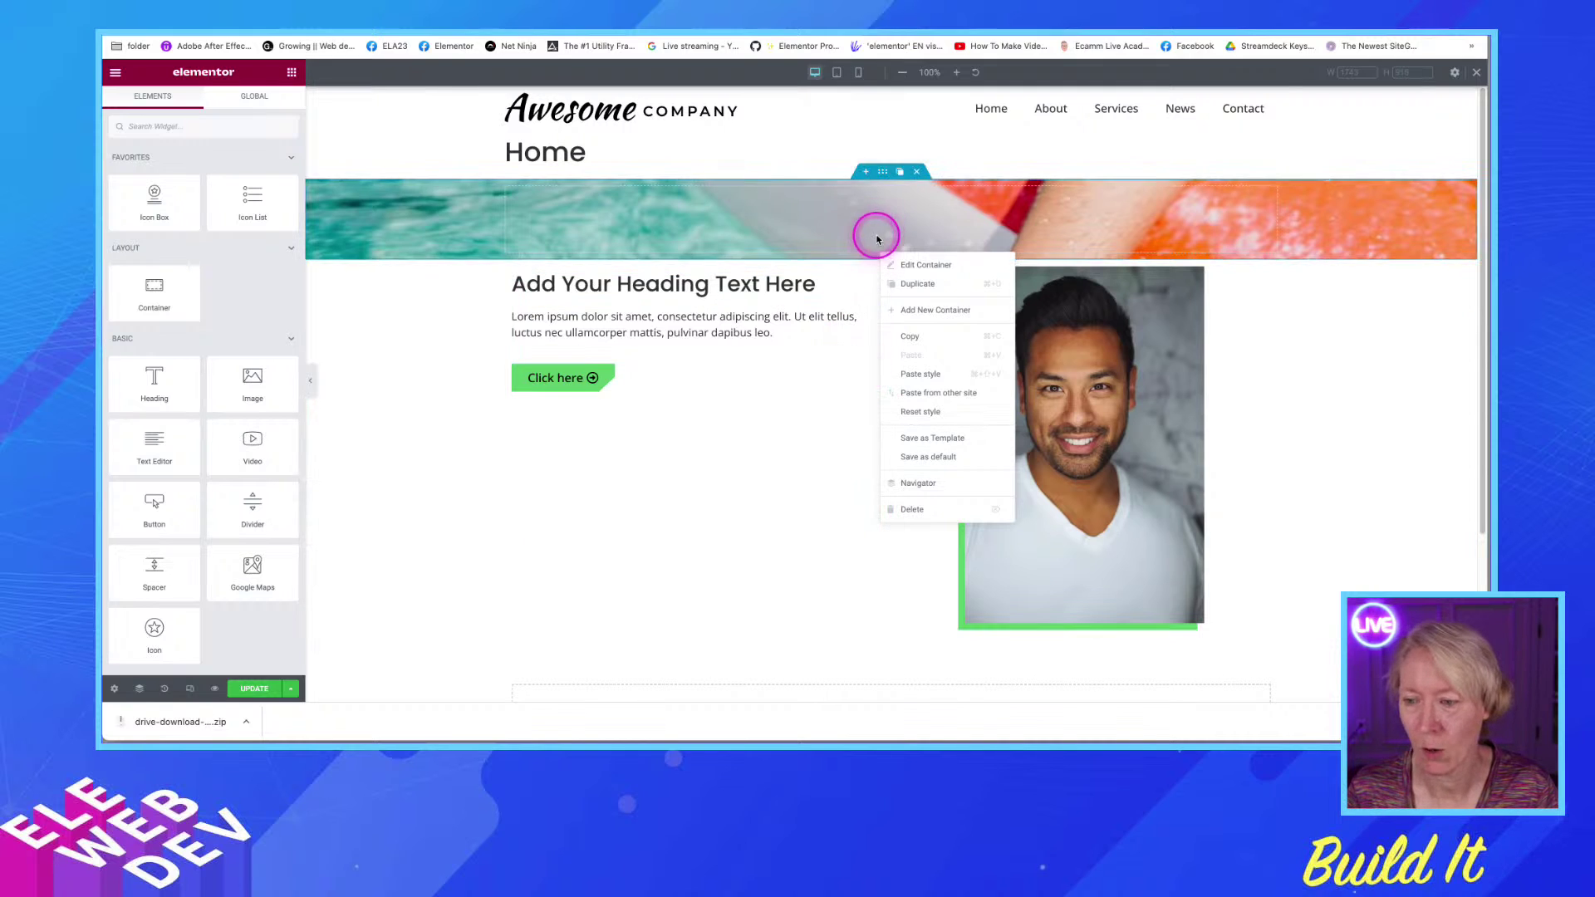
click(877, 266)
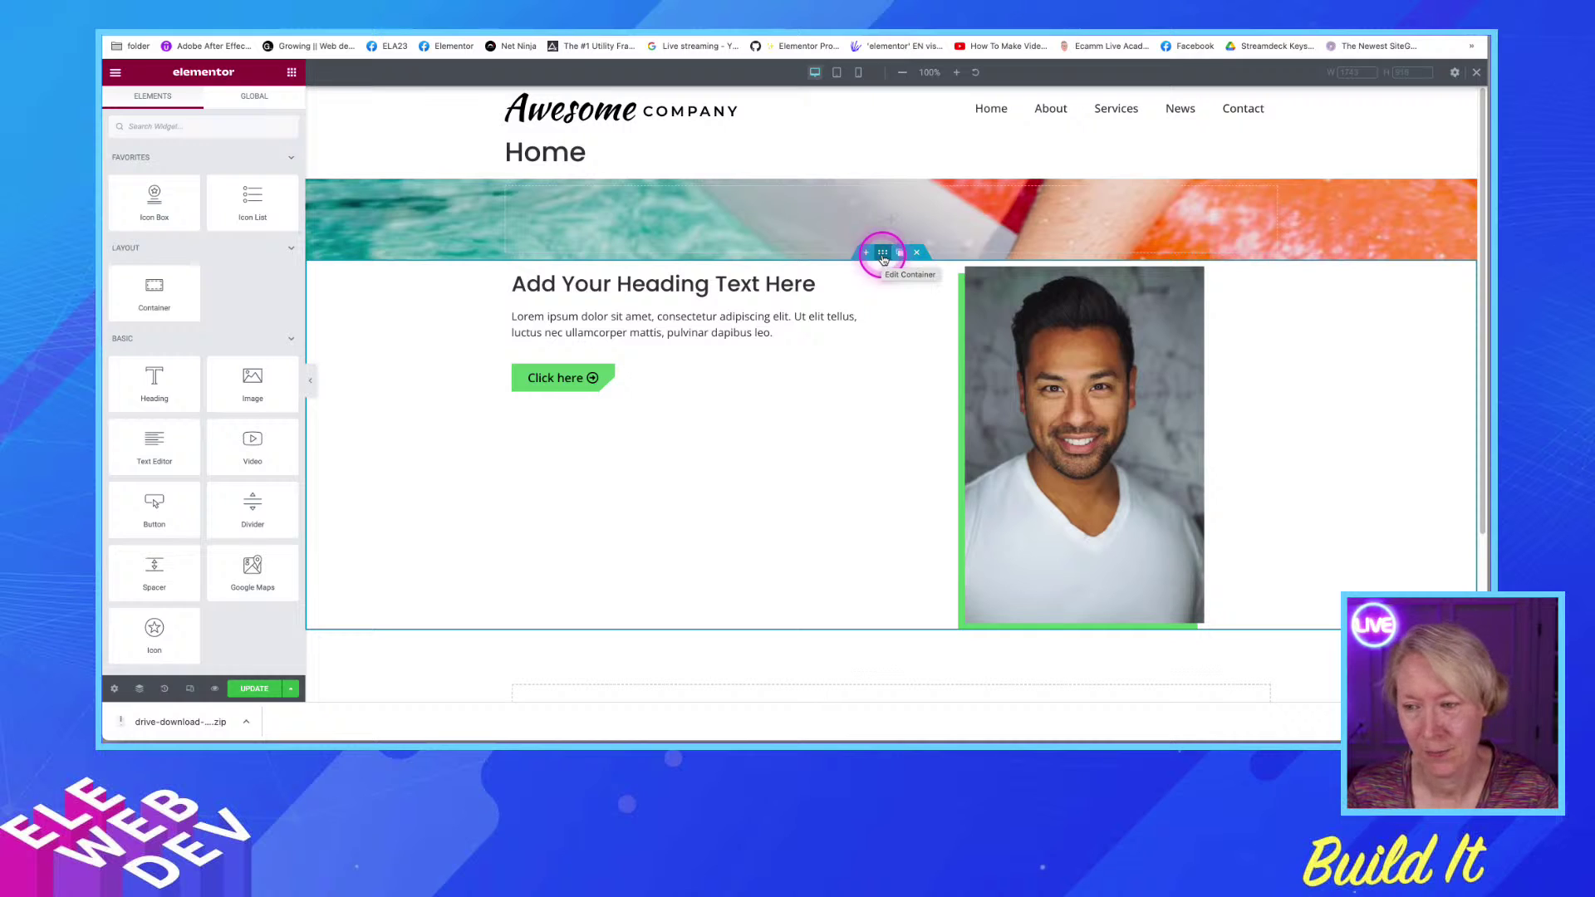
right_click(883, 260)
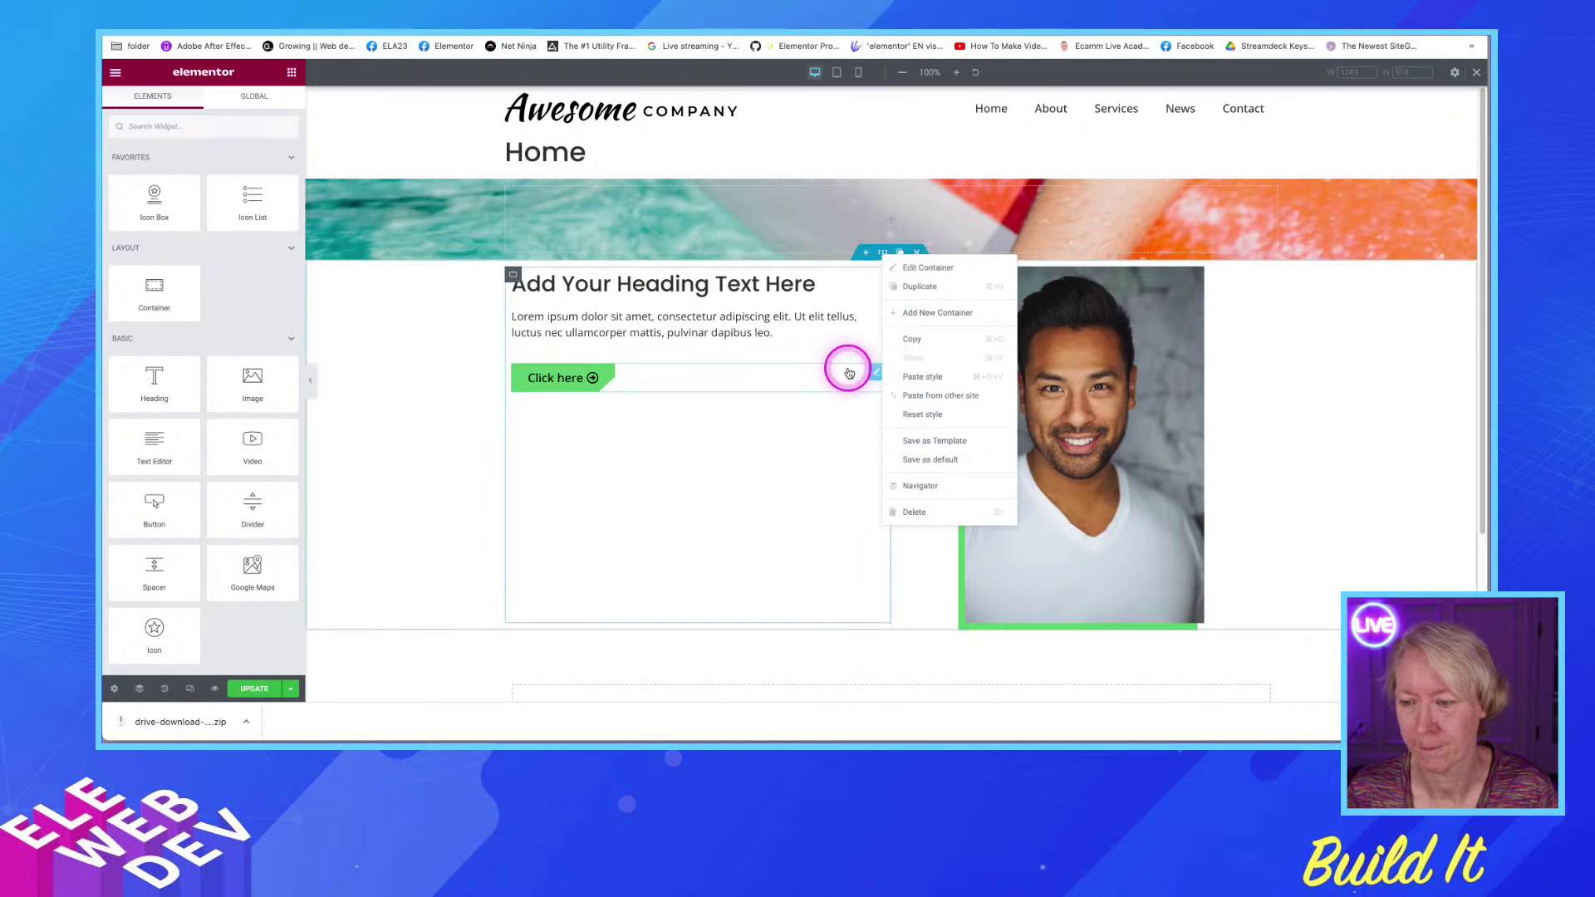
right_click(876, 252)
click(897, 264)
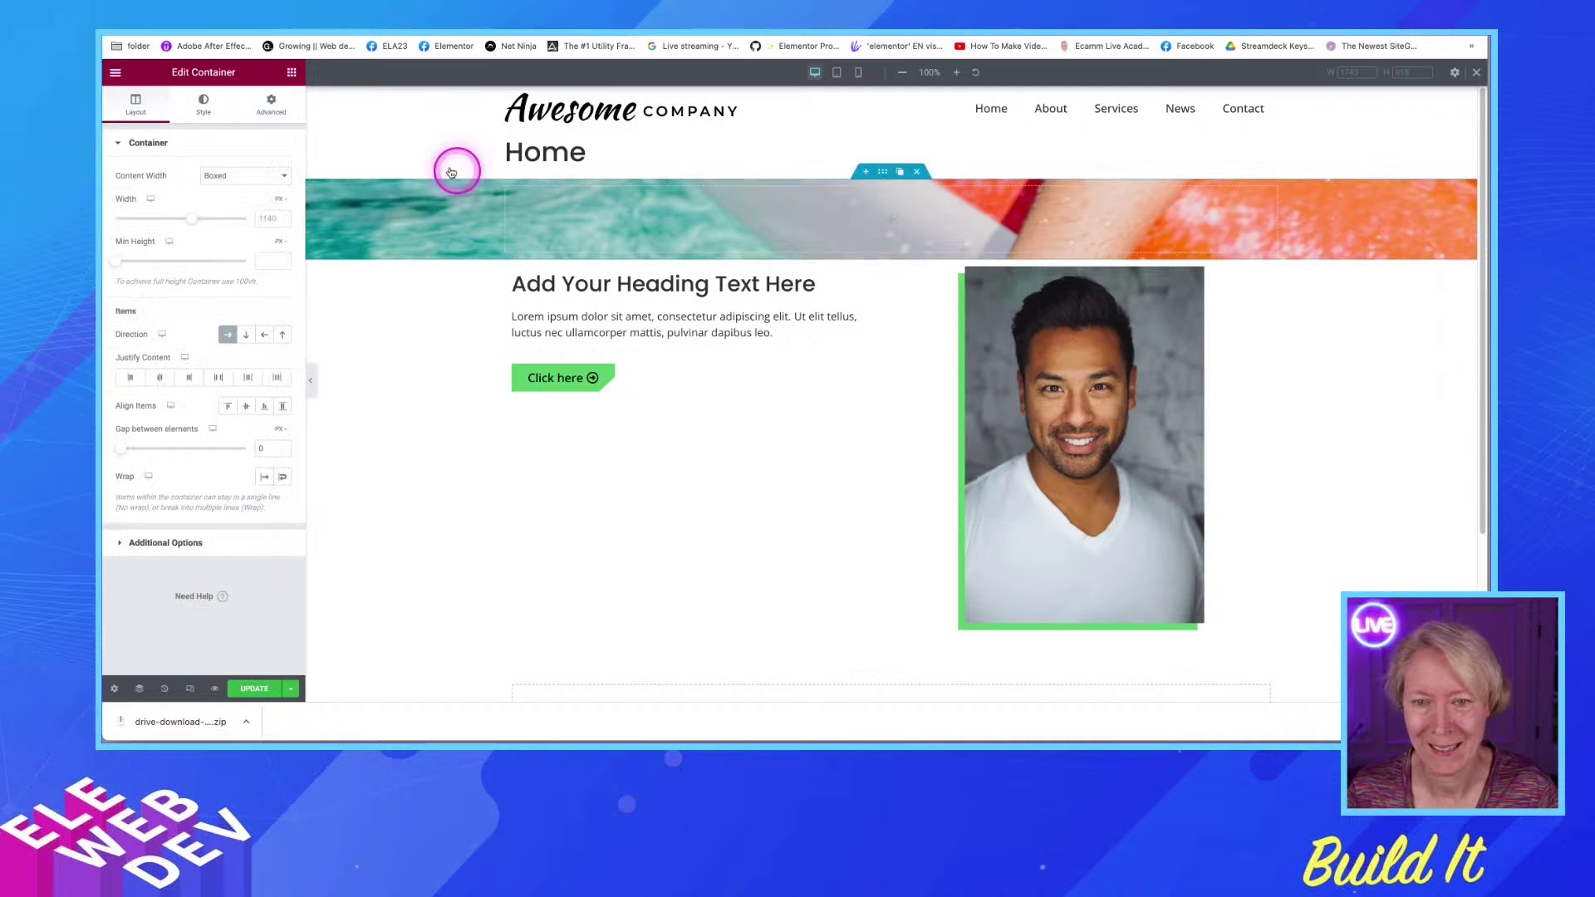
click(271, 104)
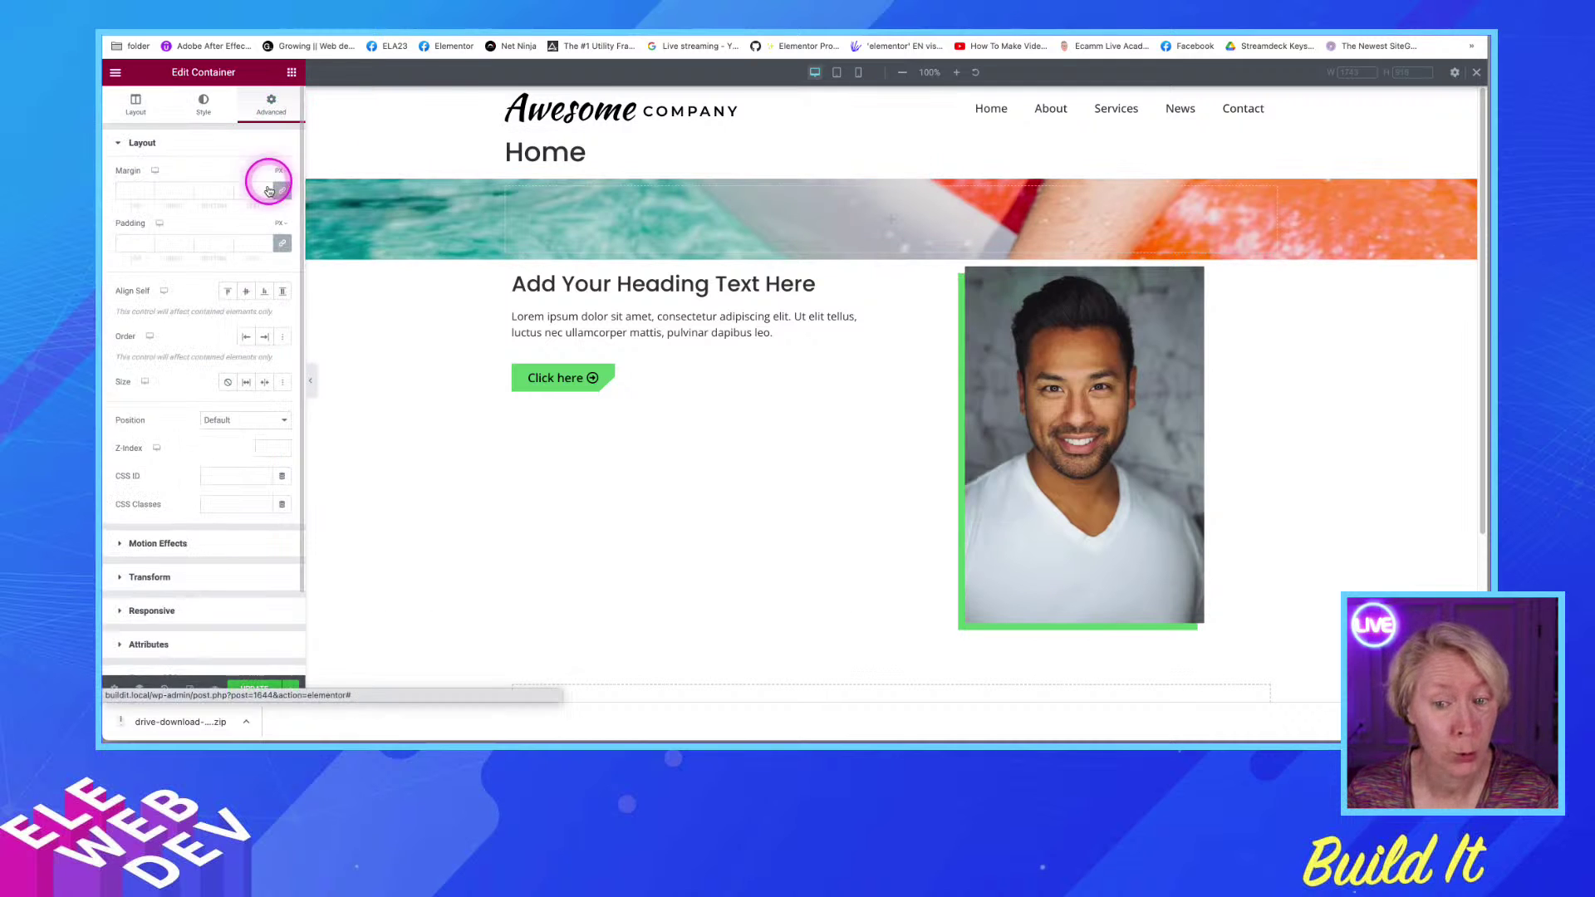
scroll(203, 570, down, 2)
click(191, 555)
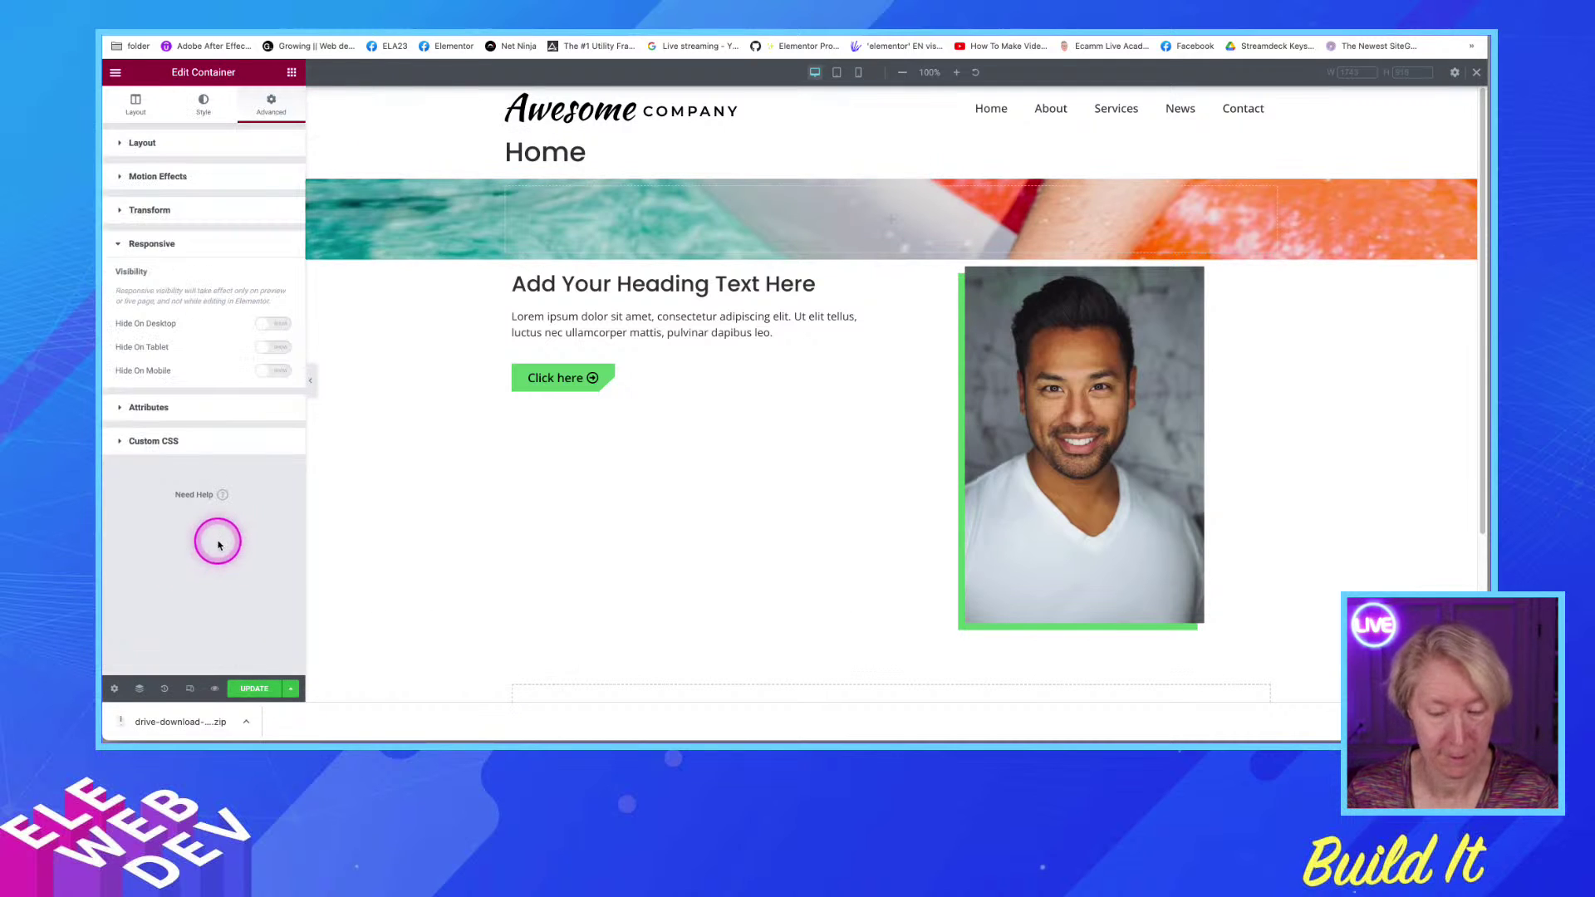
click(267, 325)
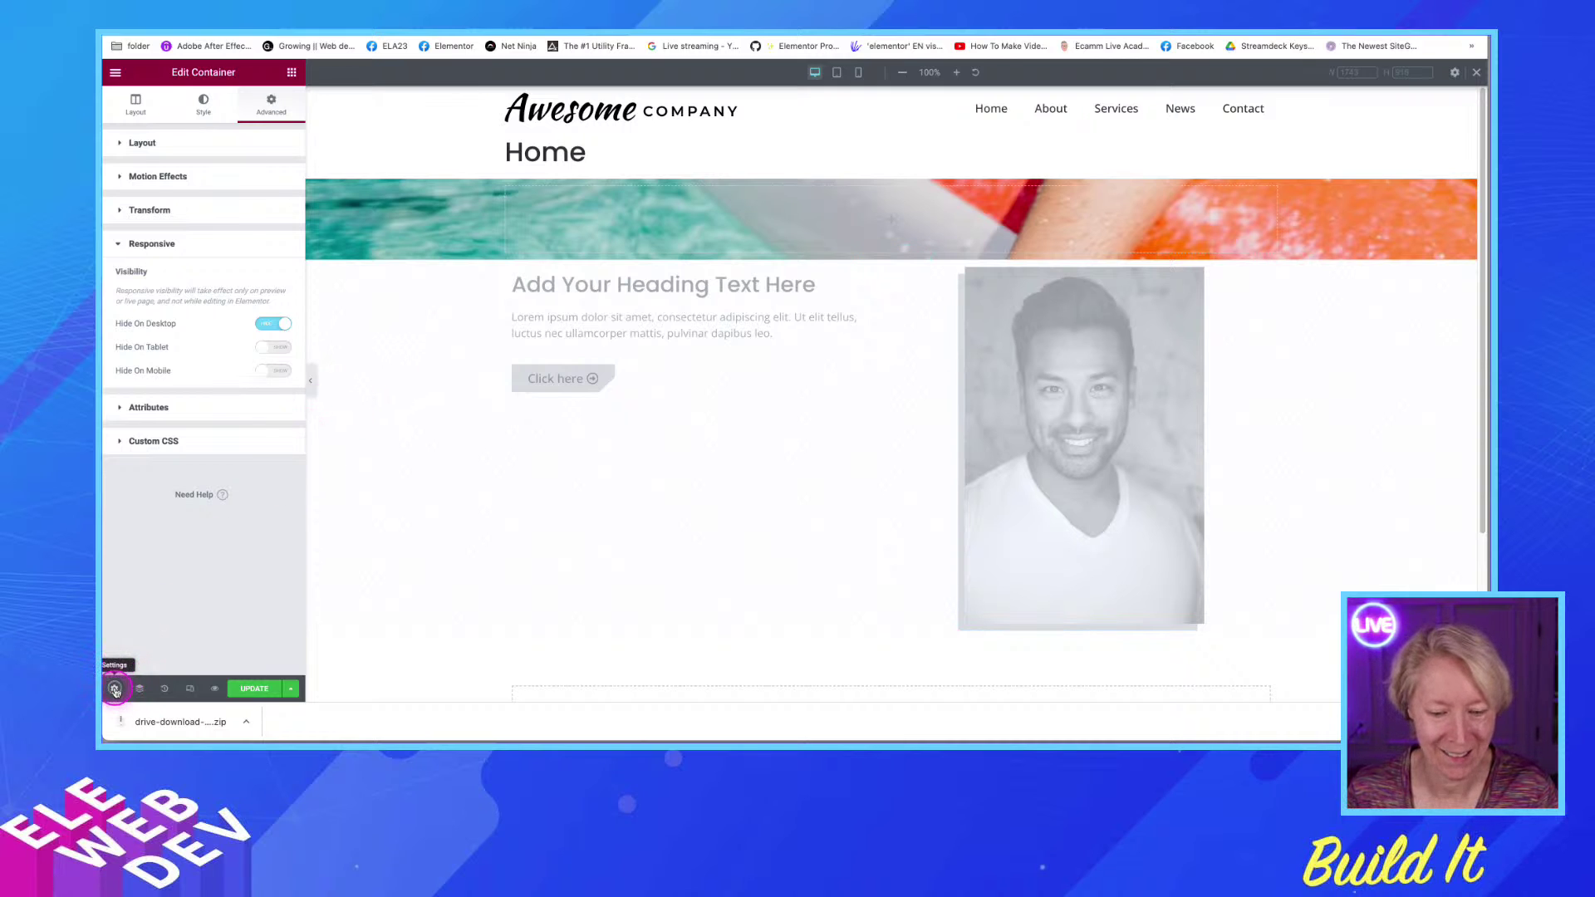
Turn off Editing Handles in the Elementor user preferences
click(114, 689)
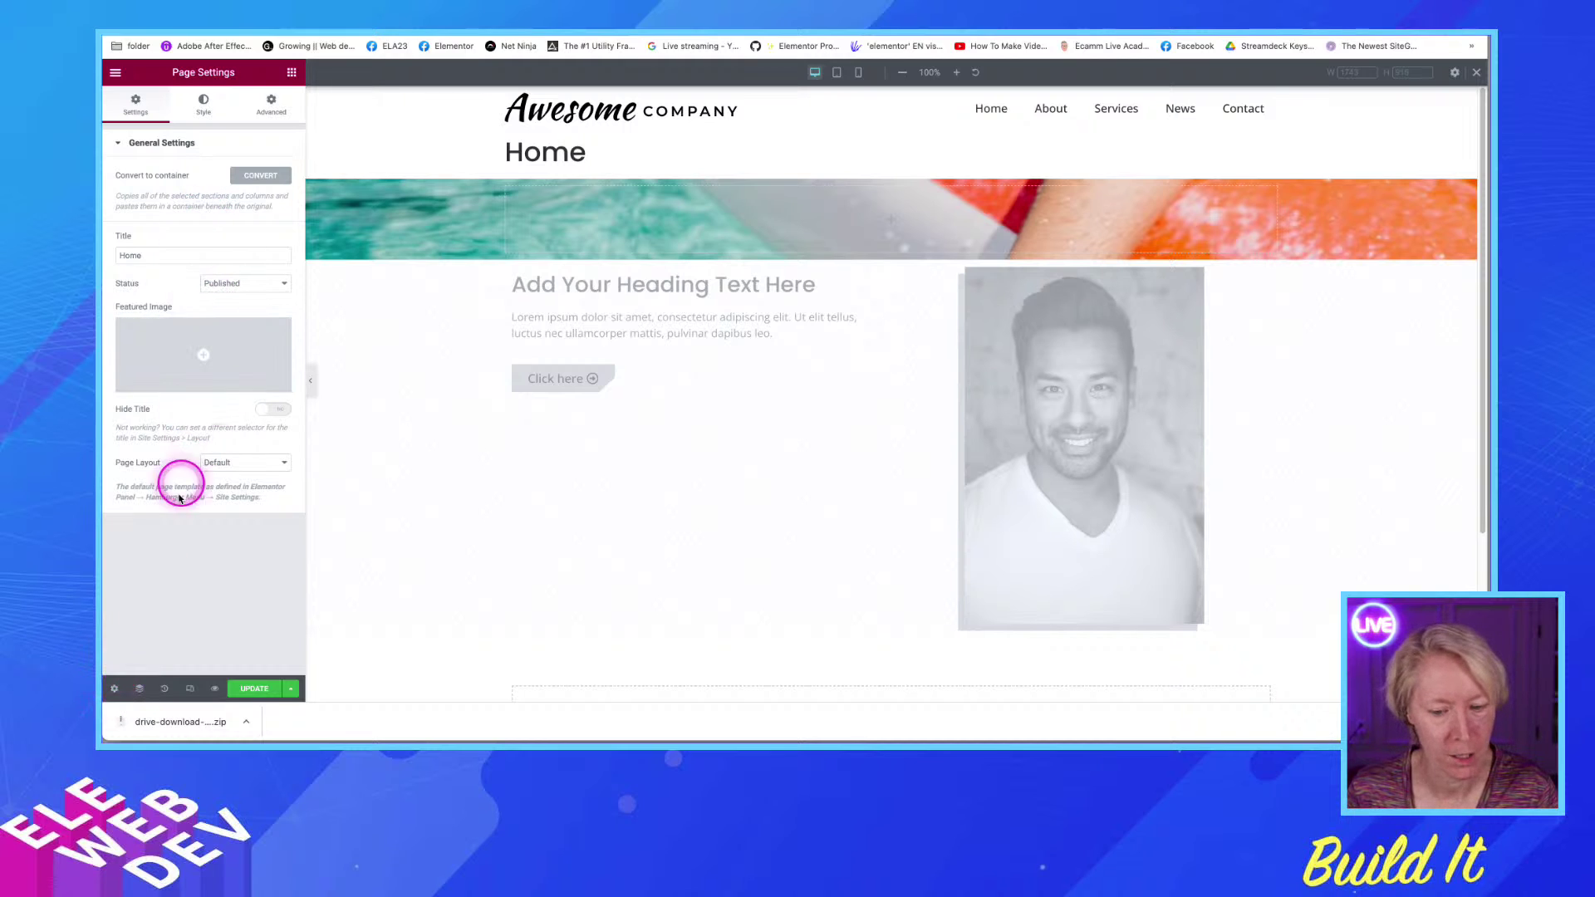
click(116, 74)
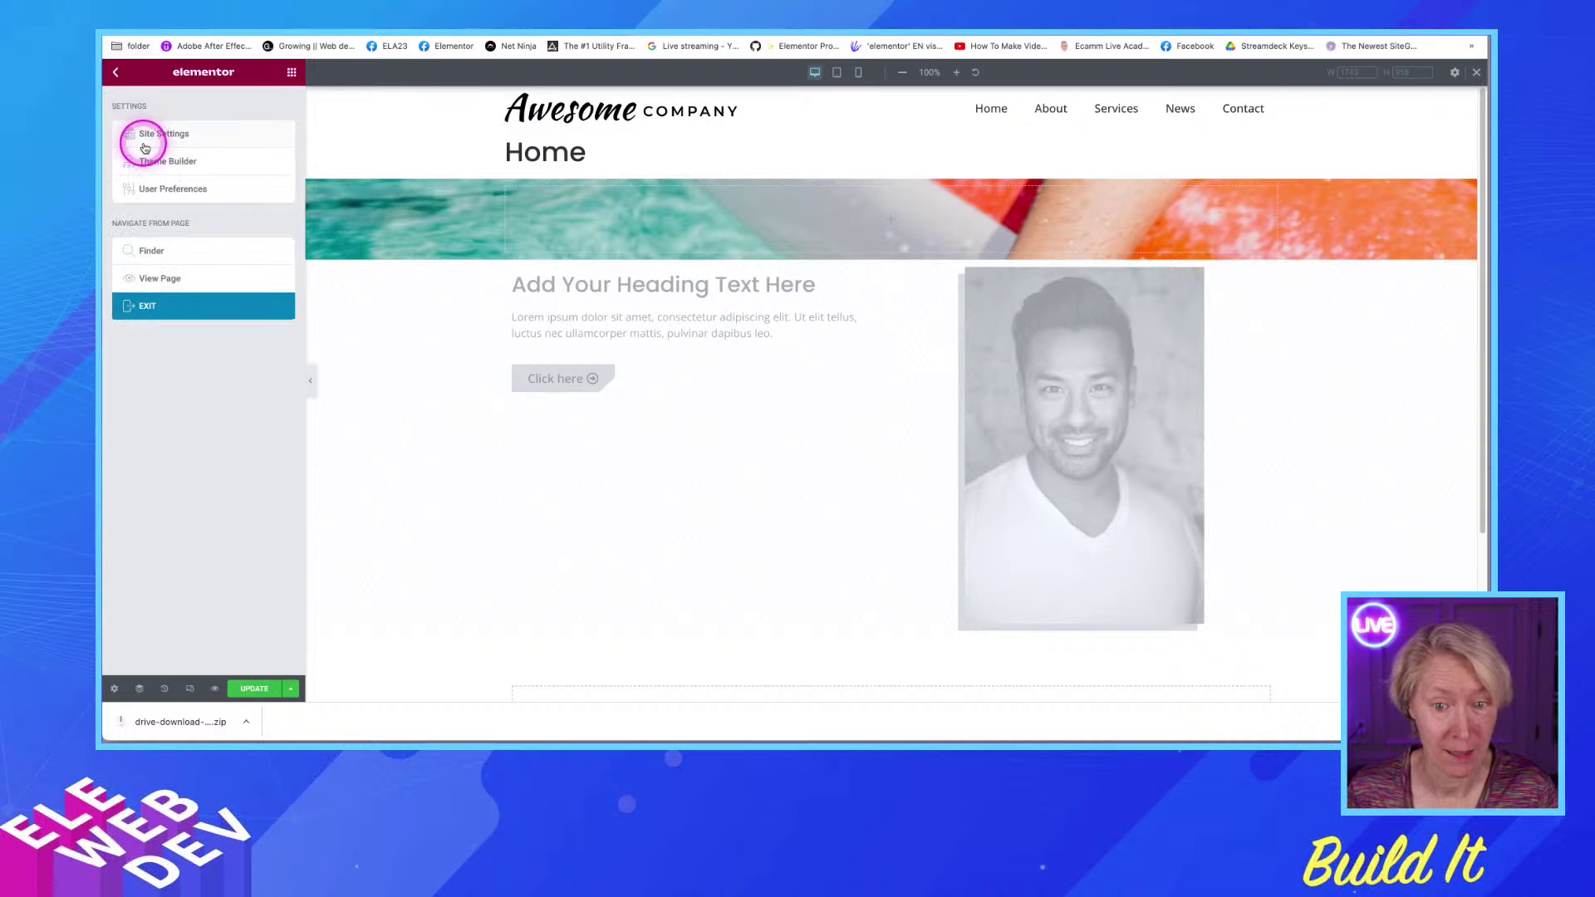
click(174, 190)
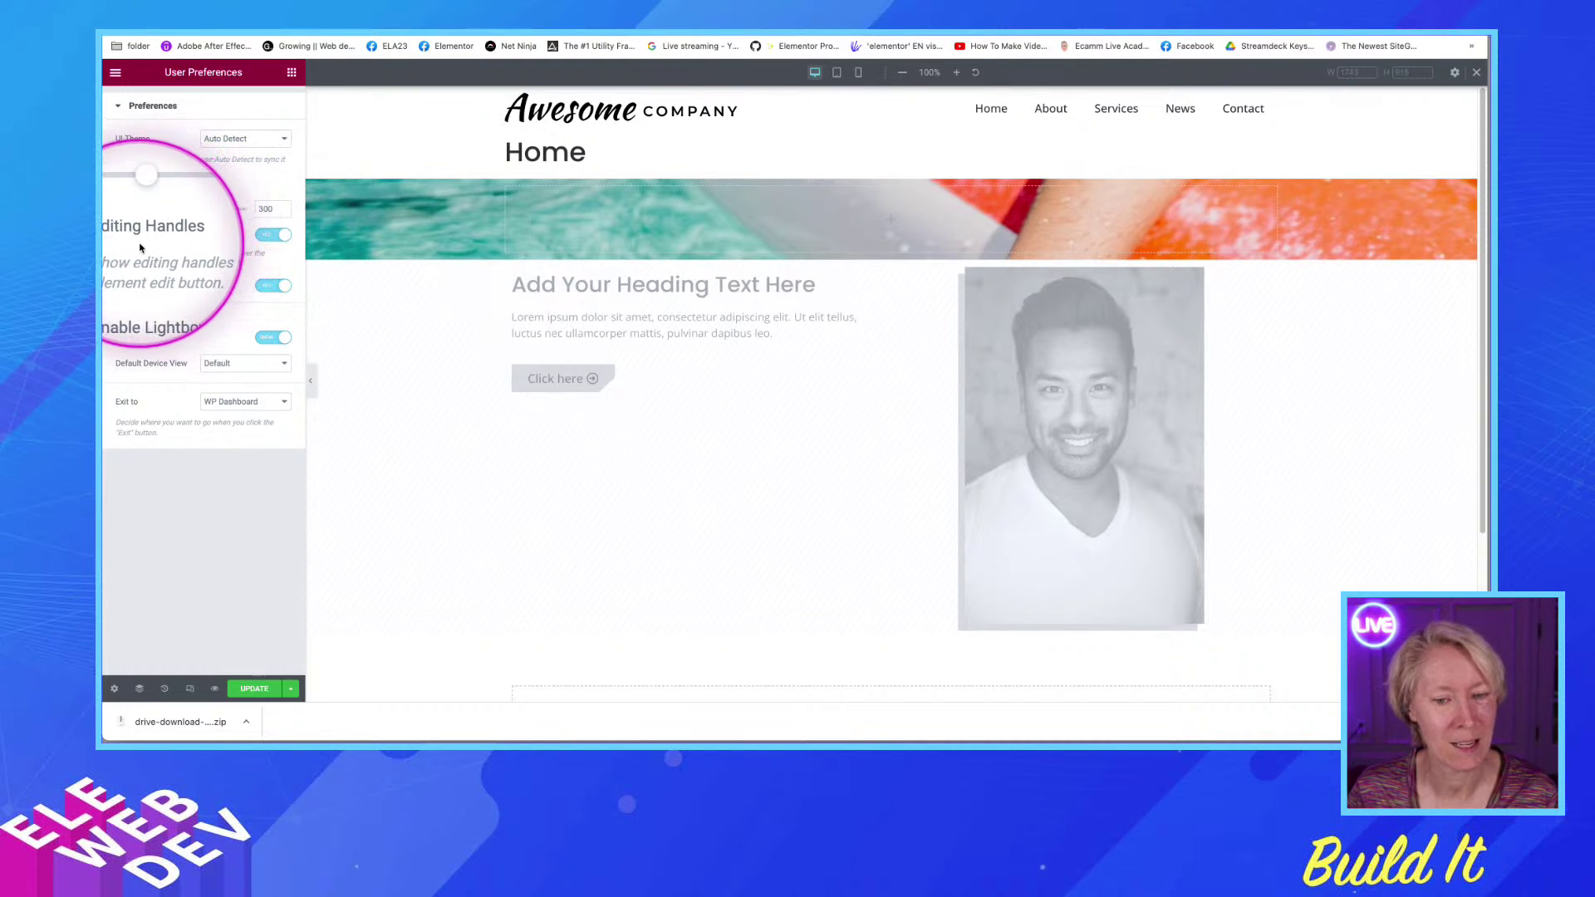
click(264, 239)
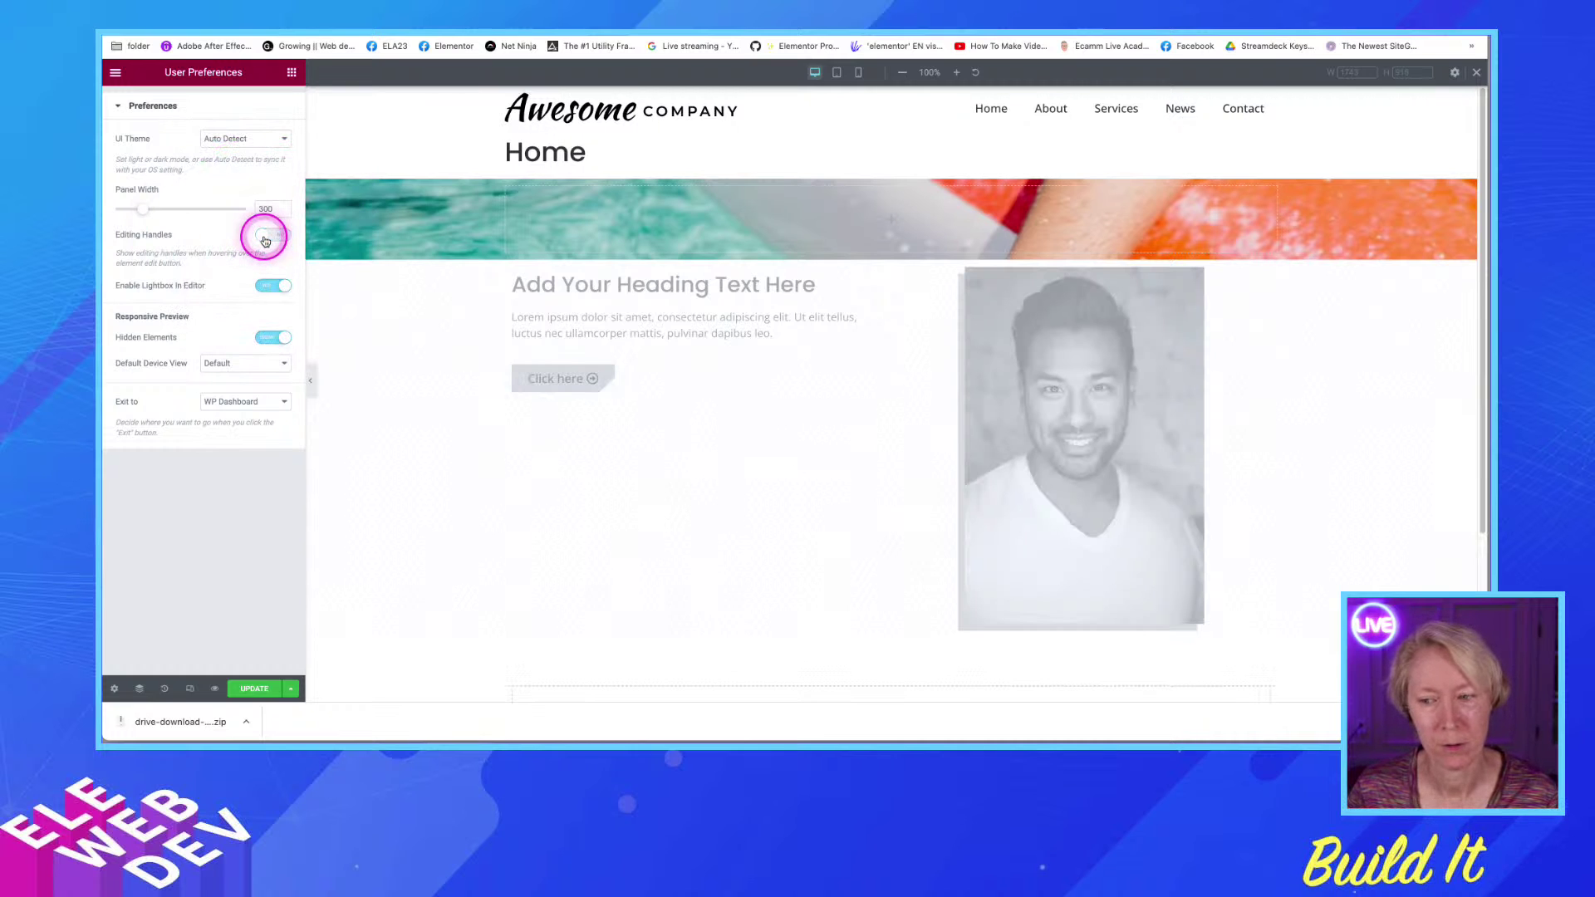
Turn Editing Handles on and Hidden Elements off in the user preferences, and update the page
mouse_move(895, 172)
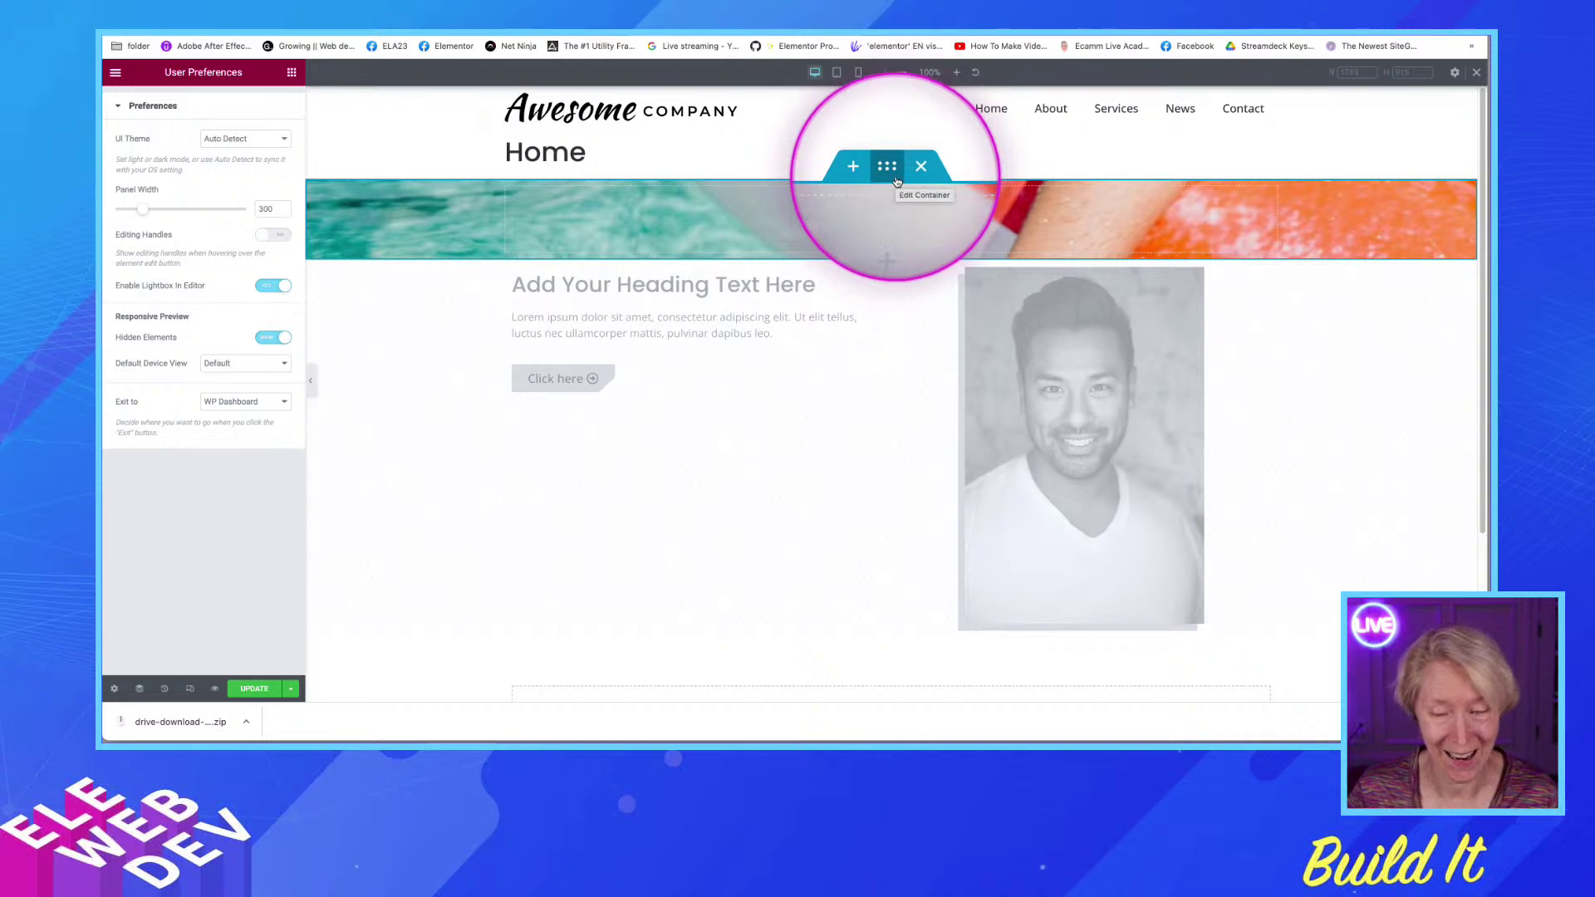
click(263, 238)
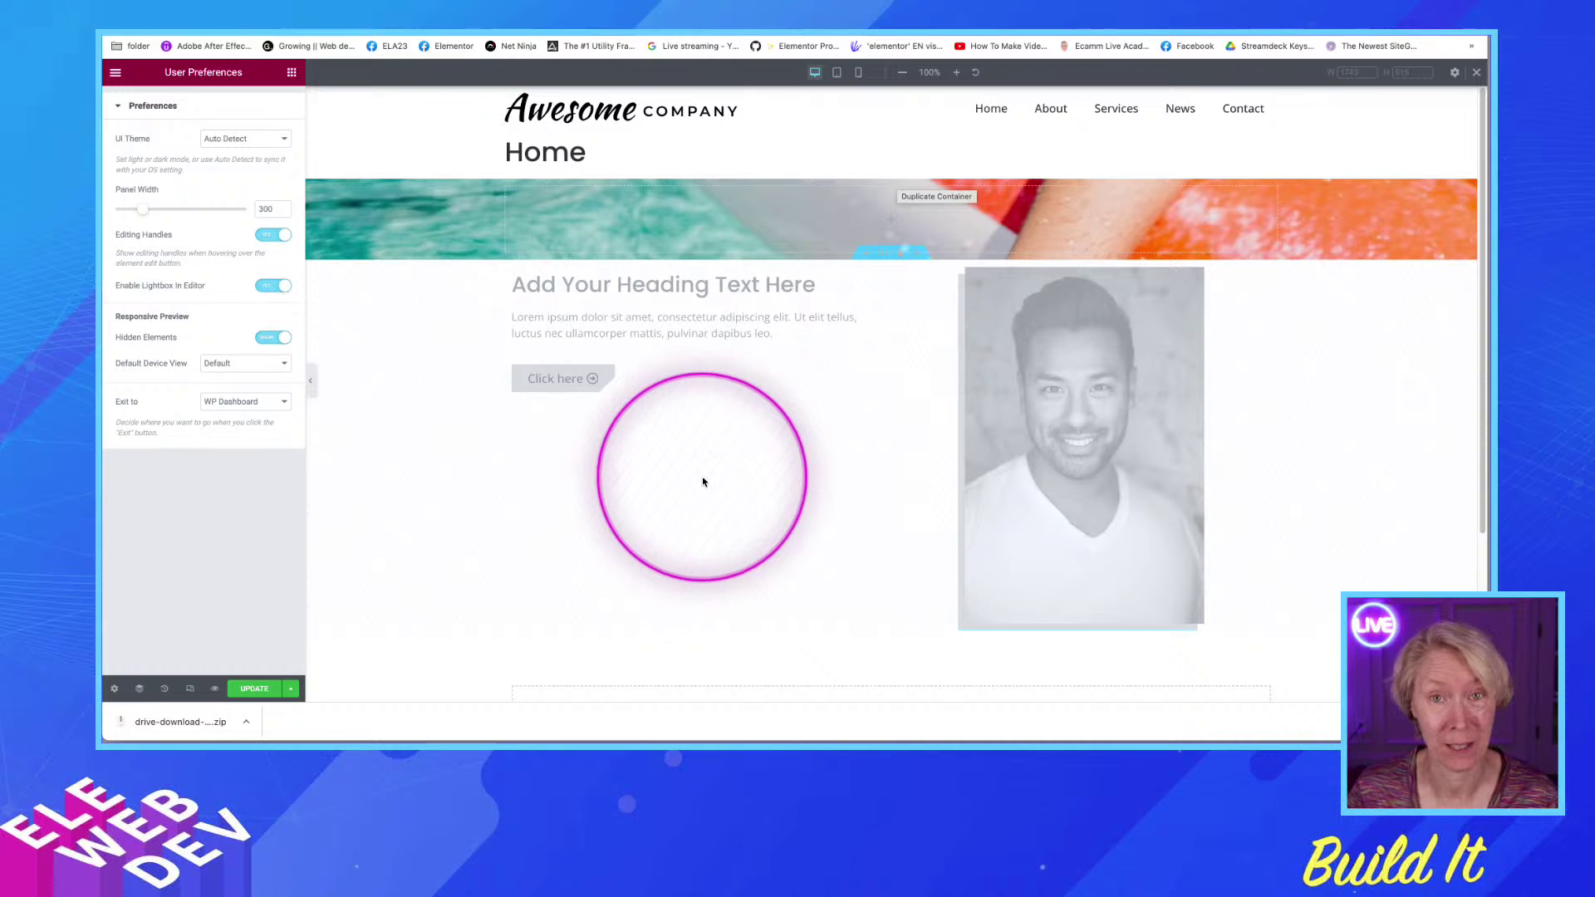
click(269, 339)
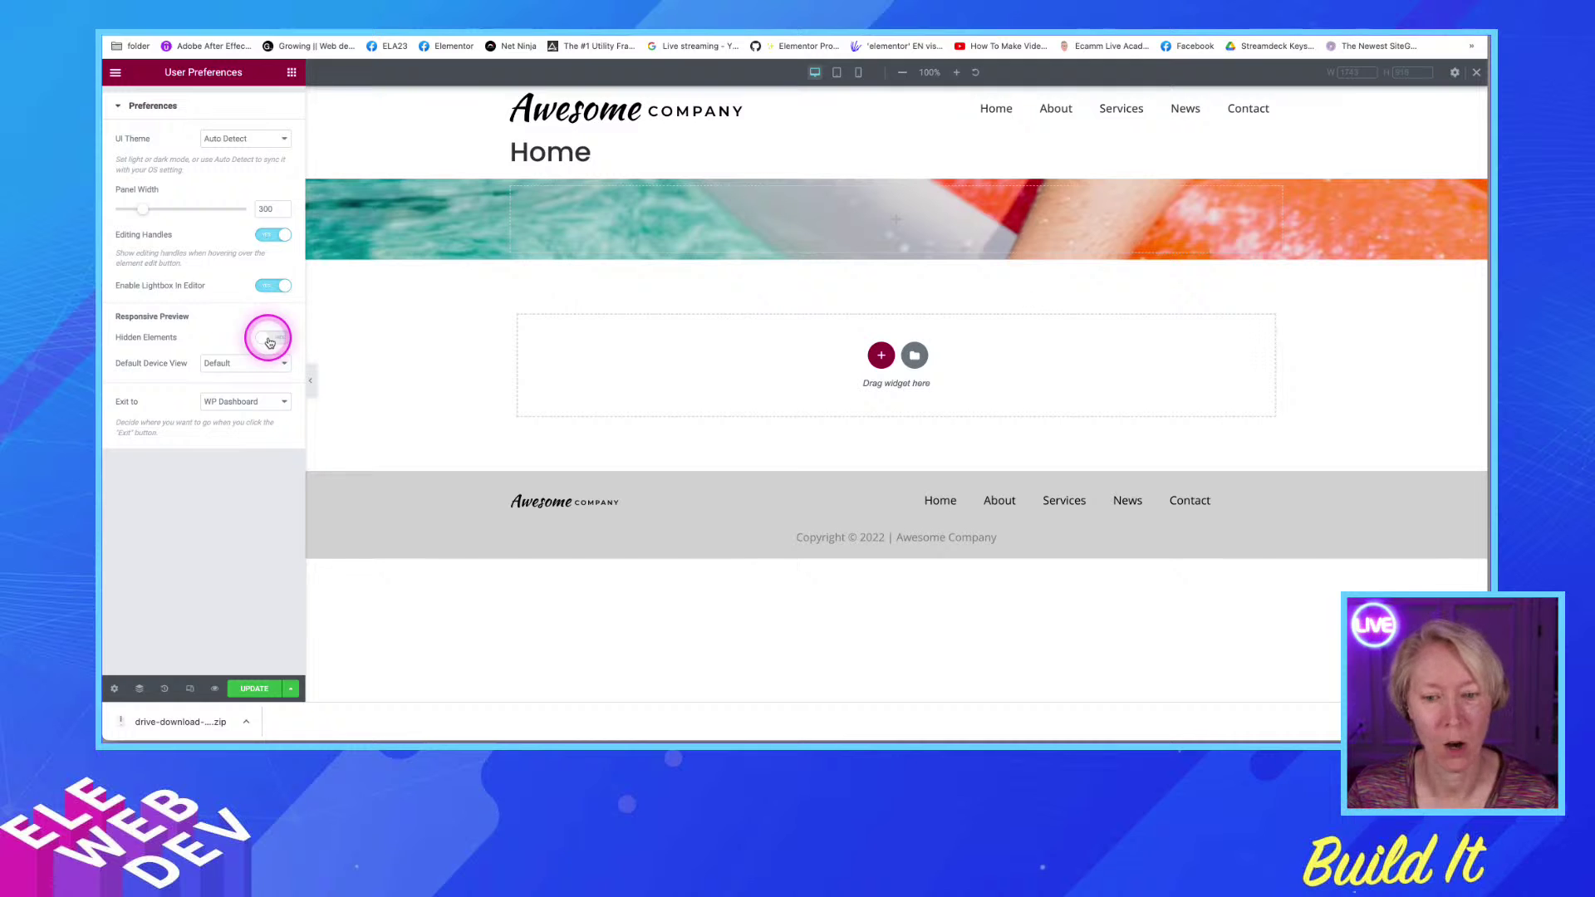
click(269, 339)
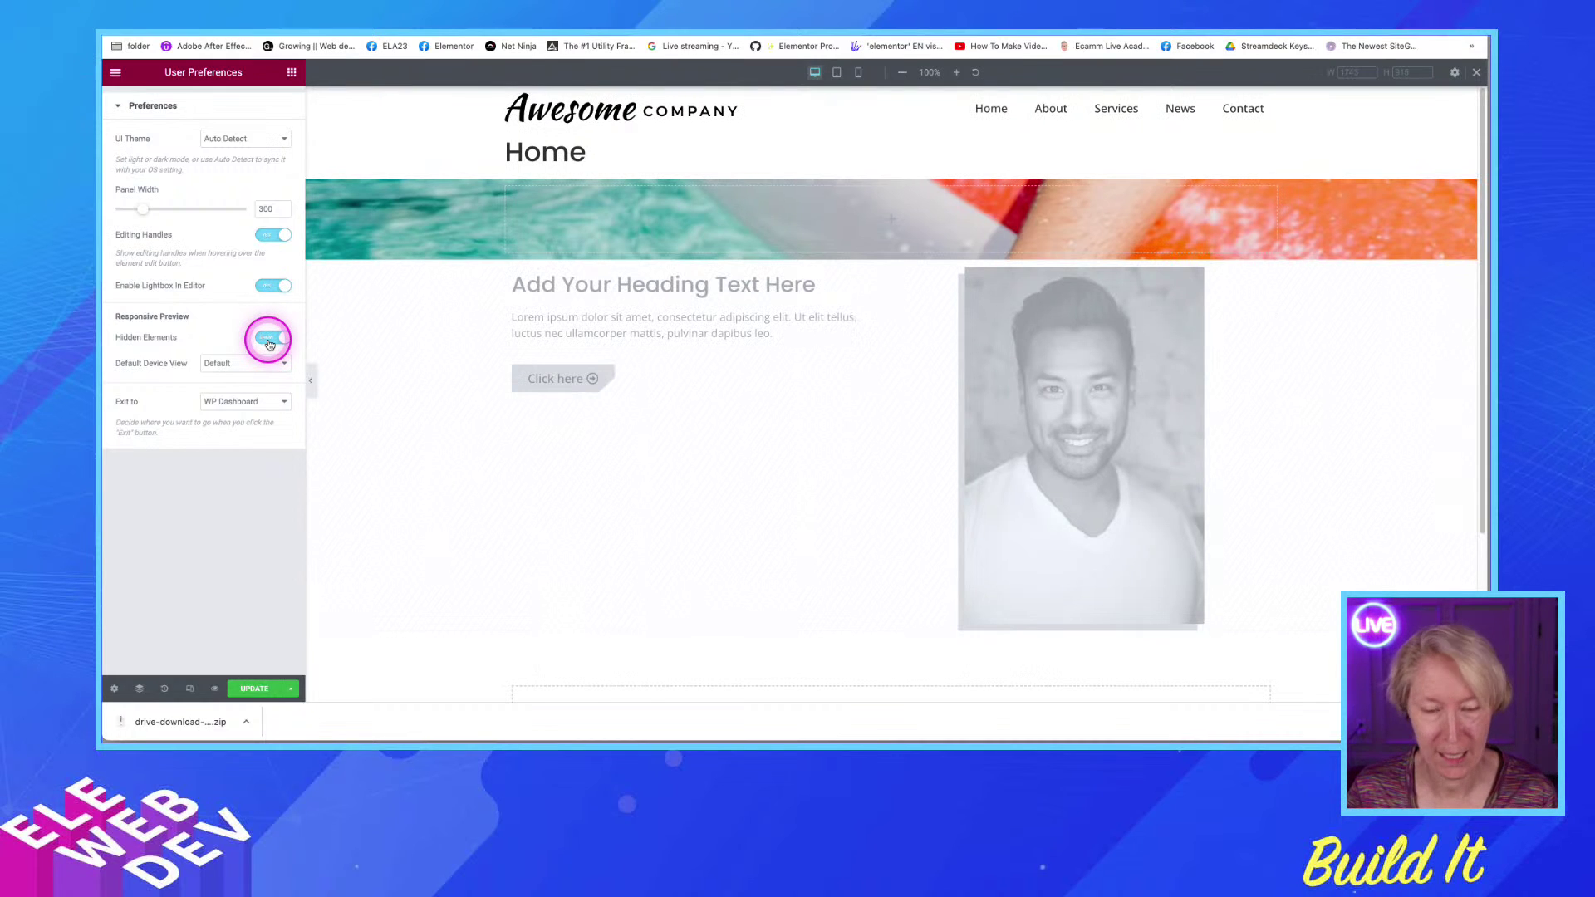
click(269, 339)
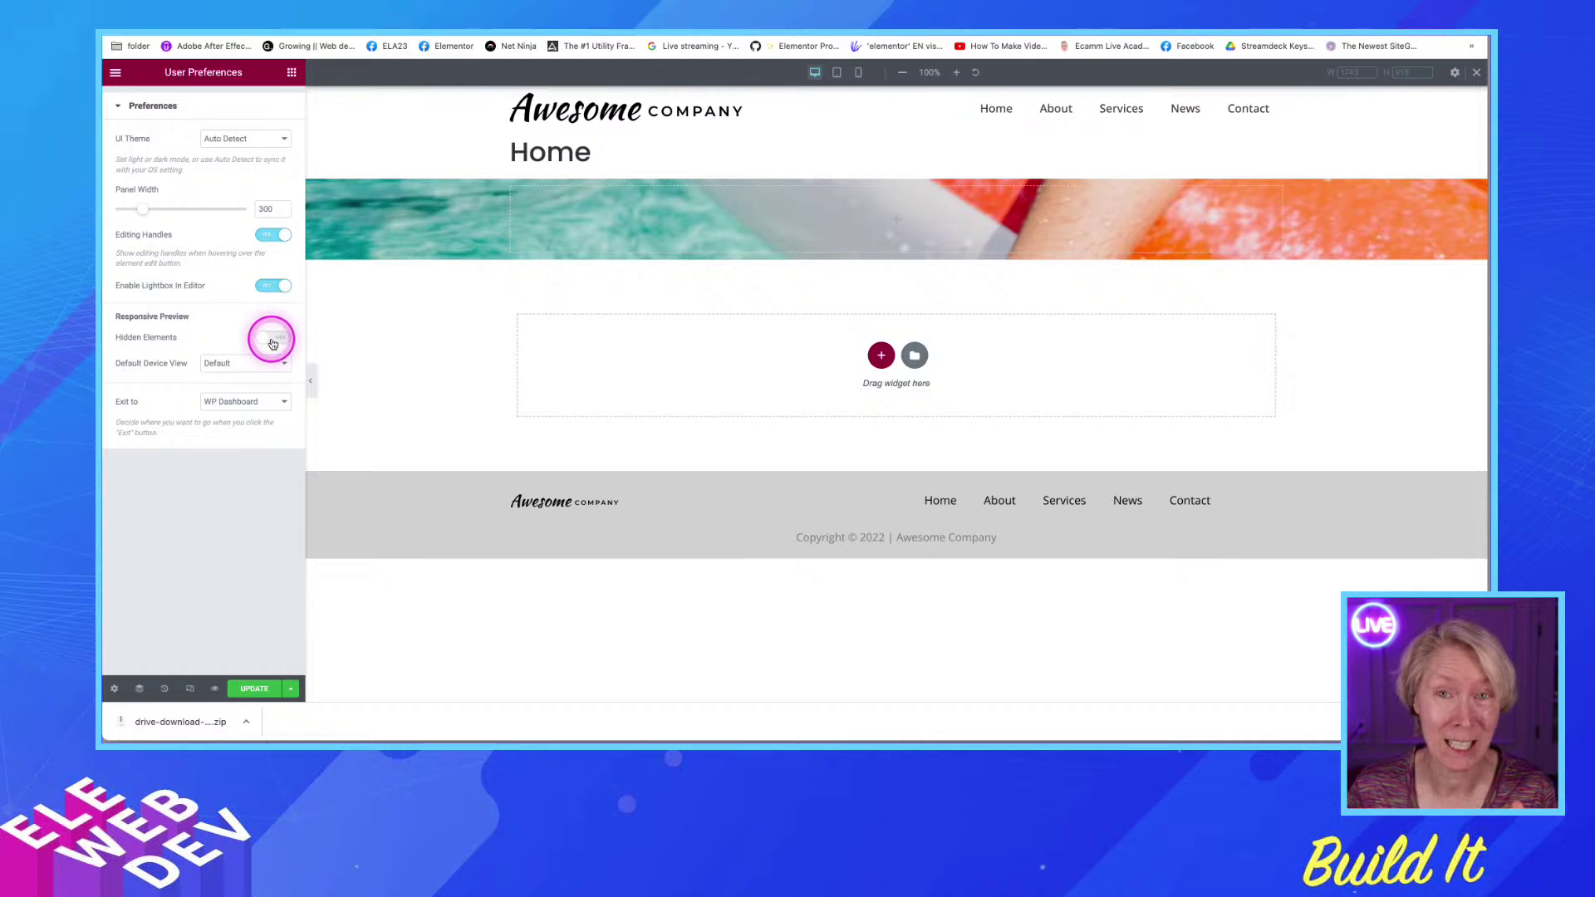
click(271, 339)
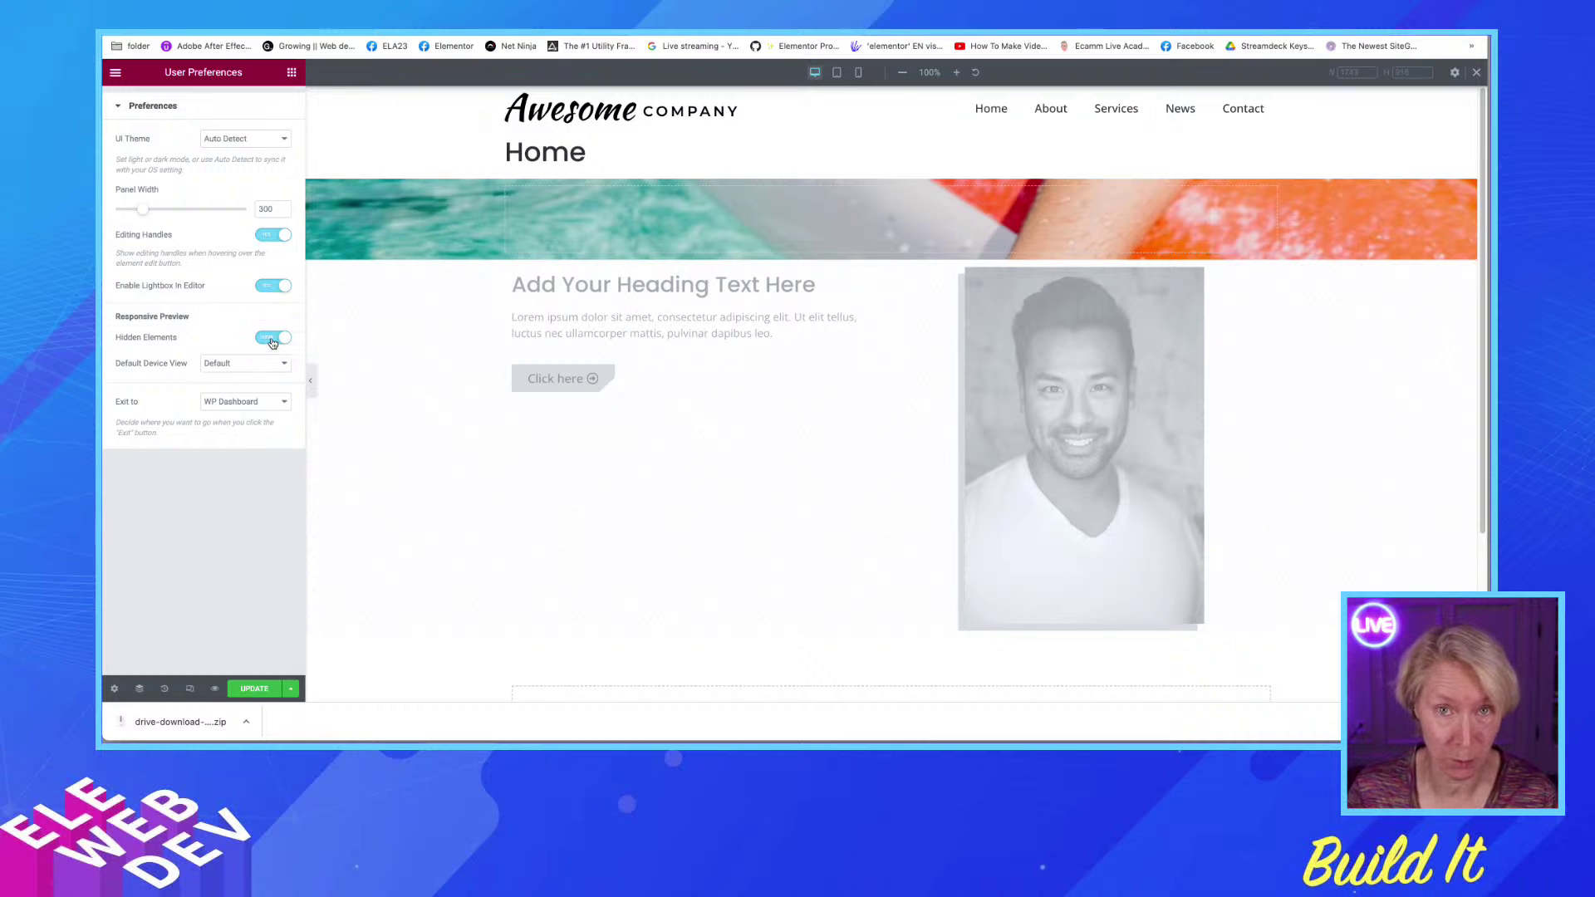
click(273, 339)
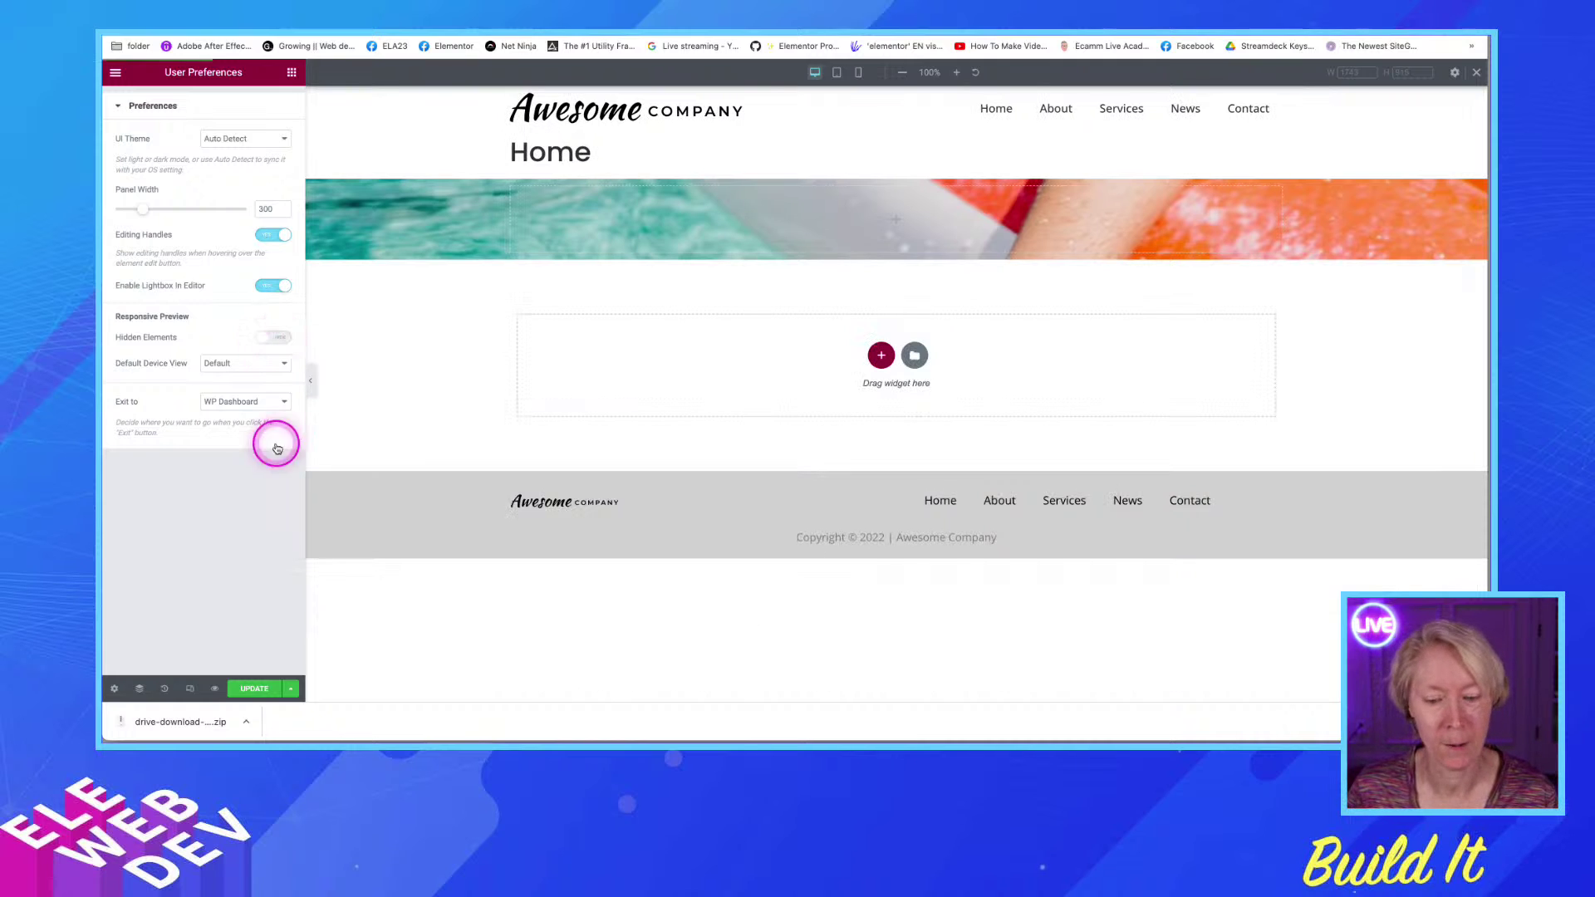
click(251, 689)
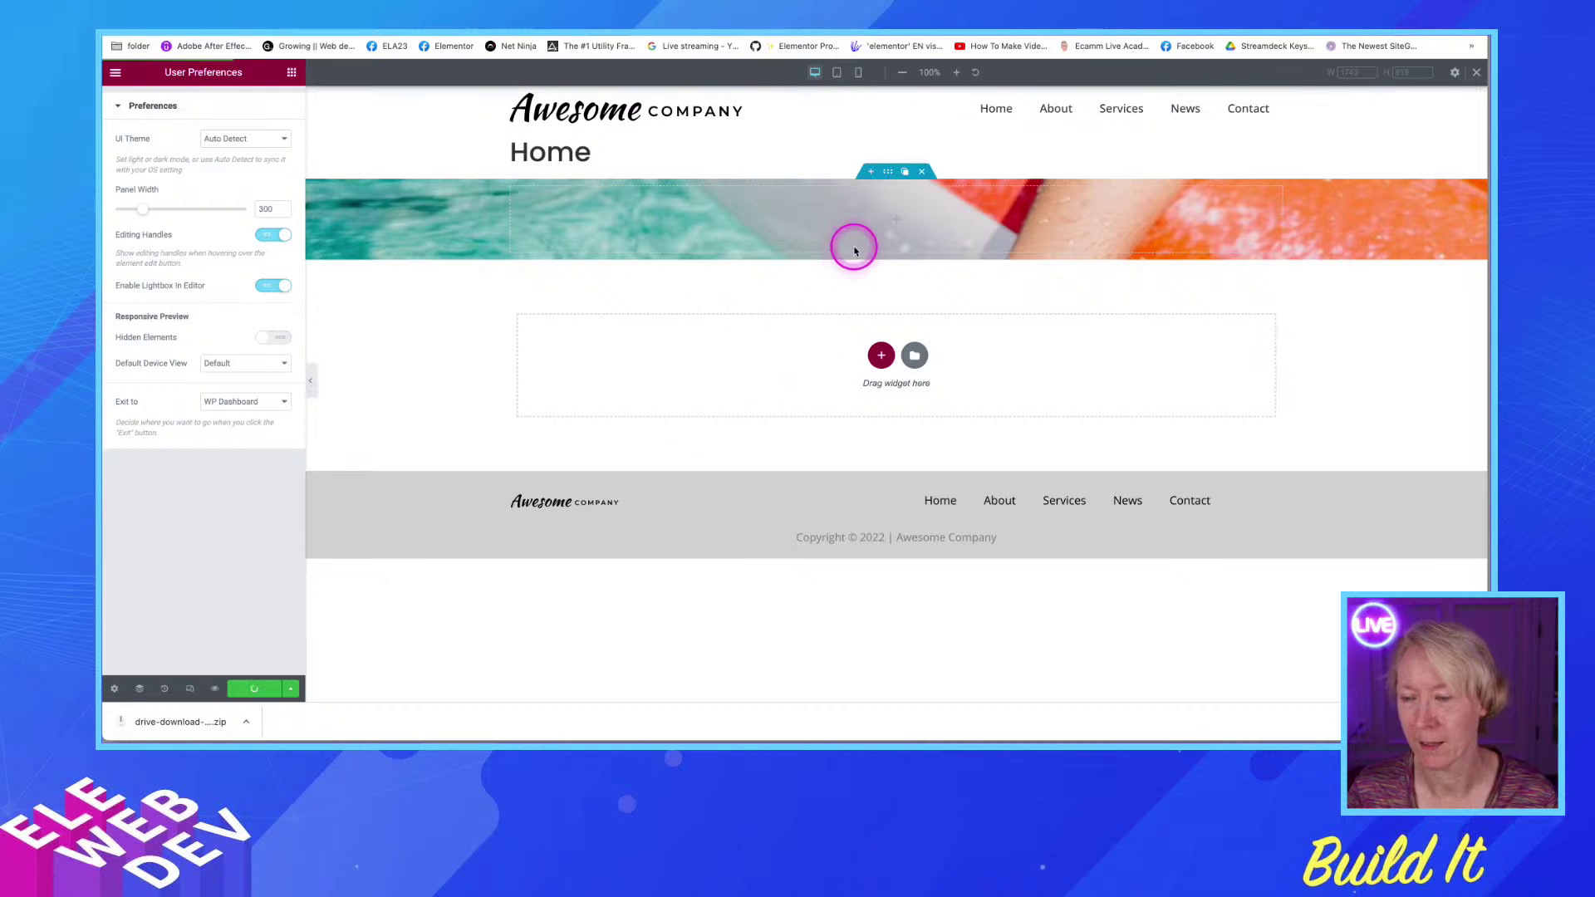
Add a Divider widget to the pool-image container with a width of 11% and a weight of about 5.6
mouse_move(893, 191)
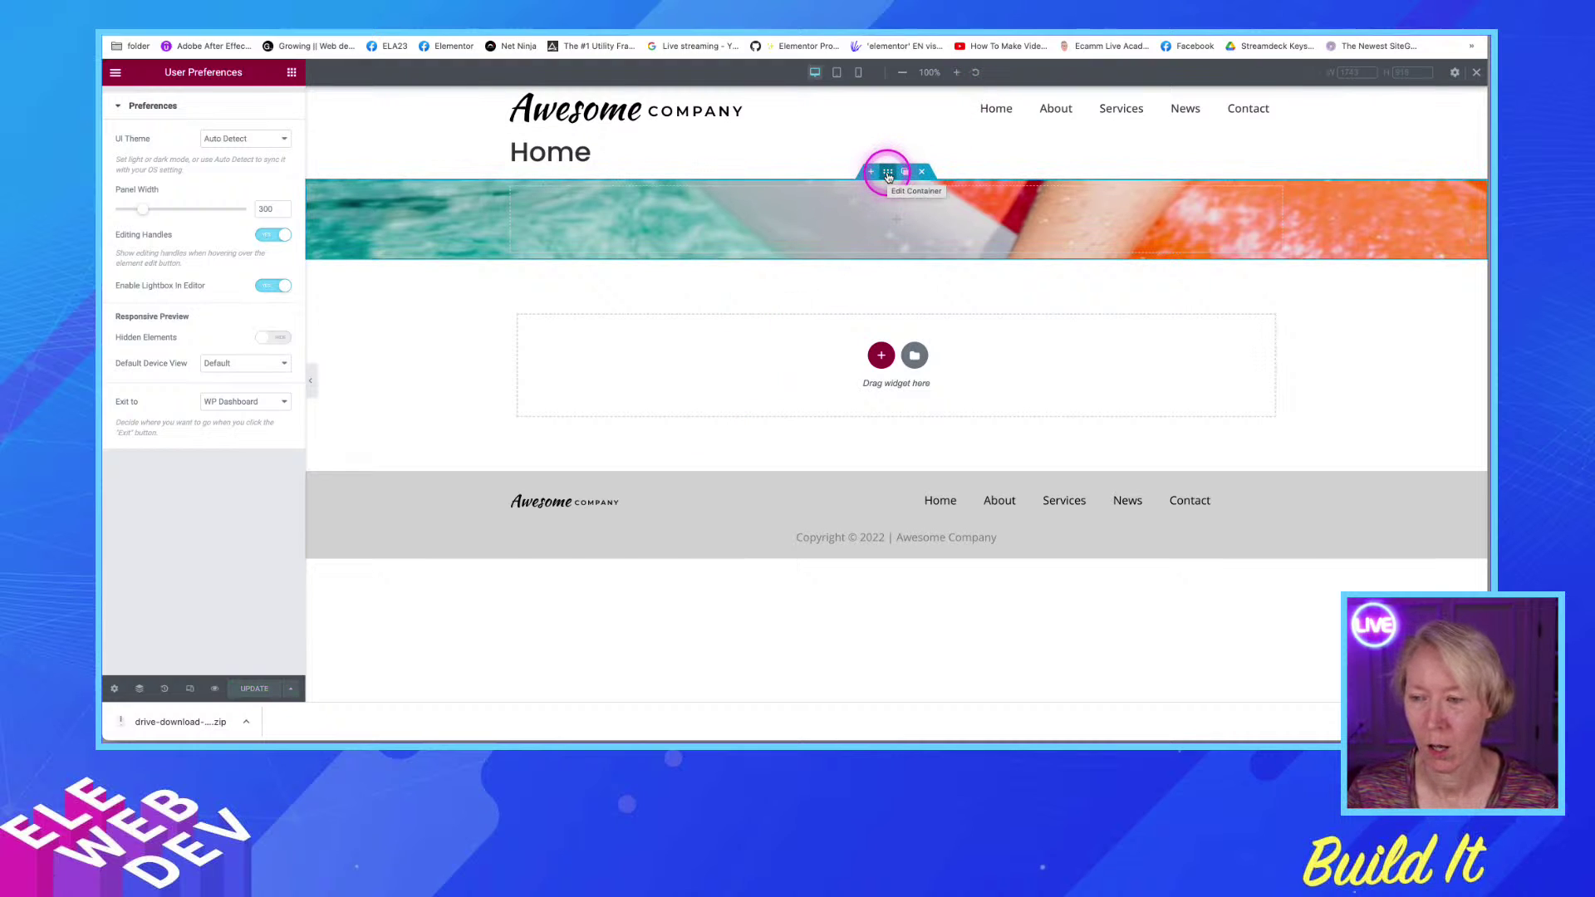
click(292, 74)
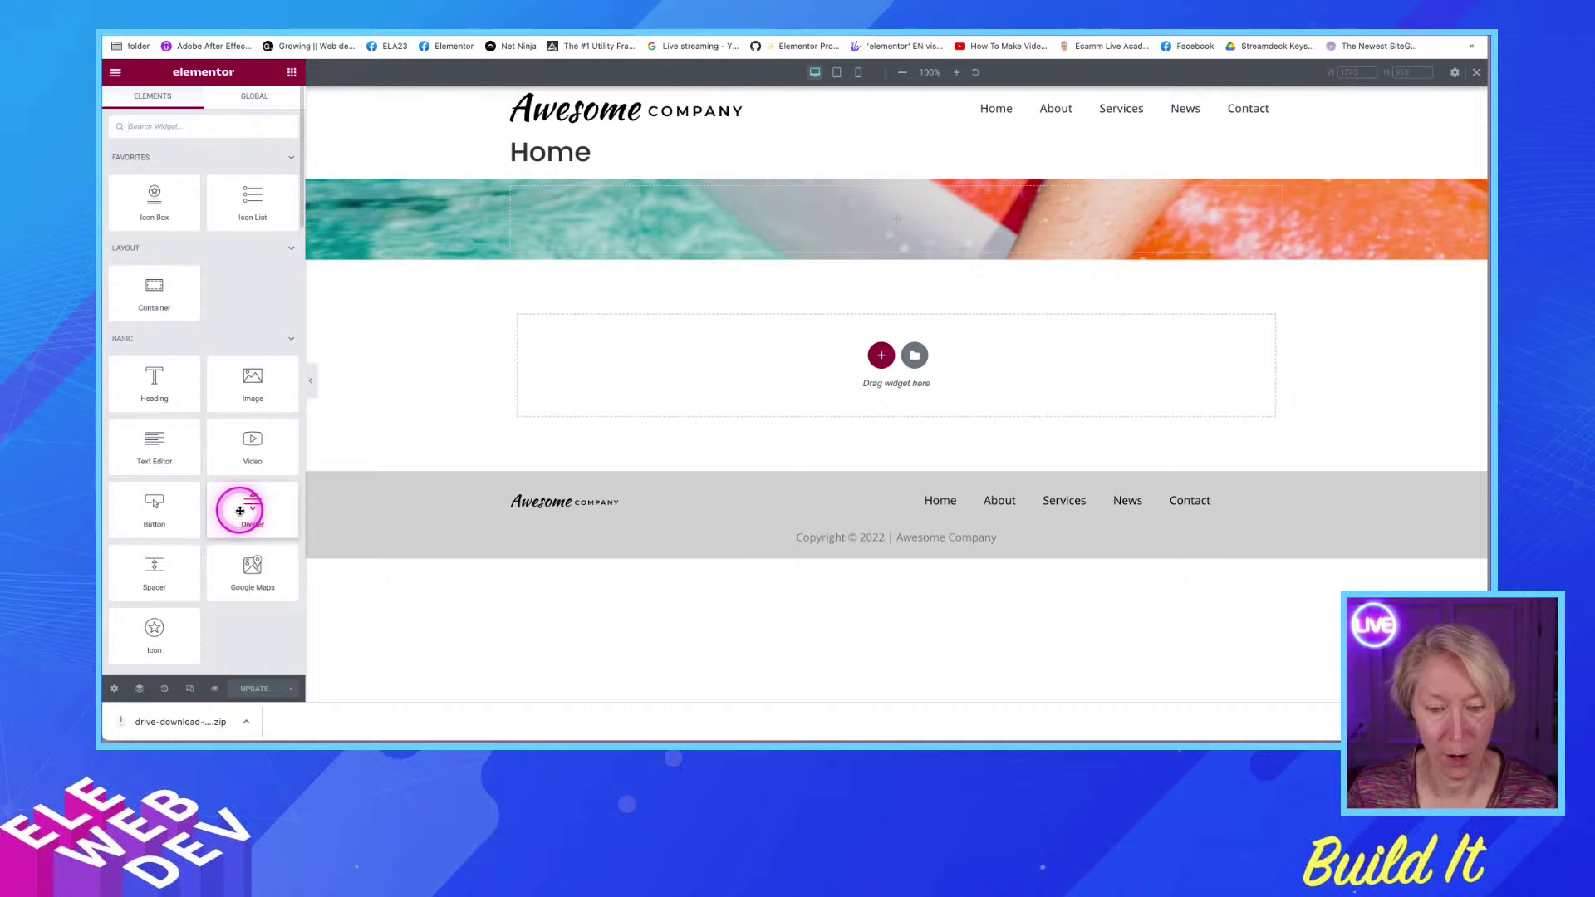
drag(242, 509, 659, 232)
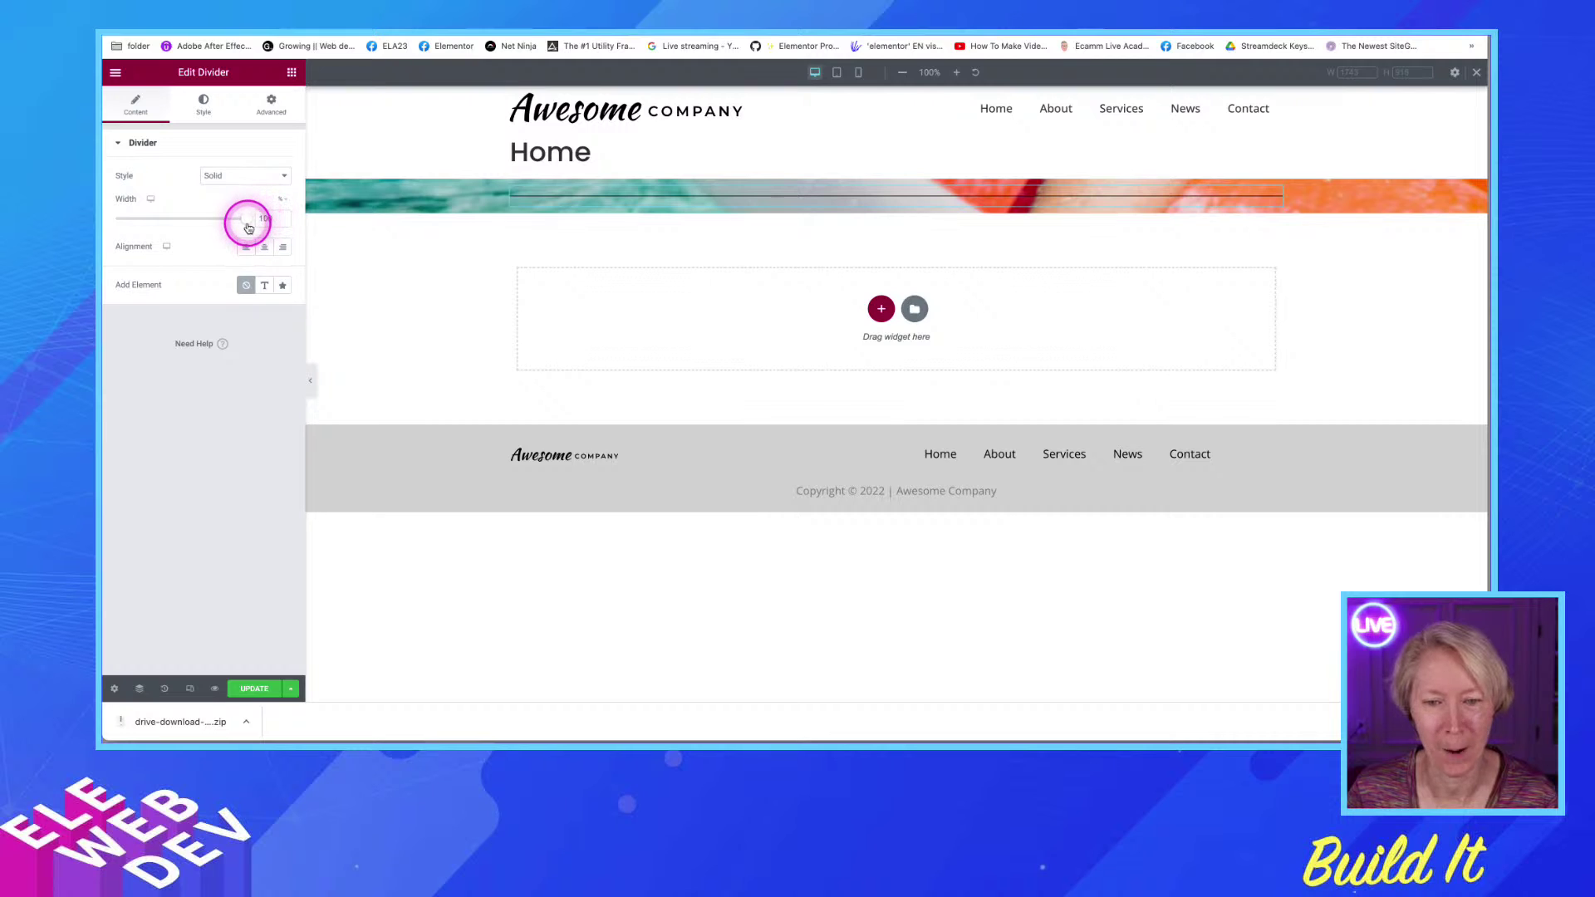
drag(247, 223, 130, 229)
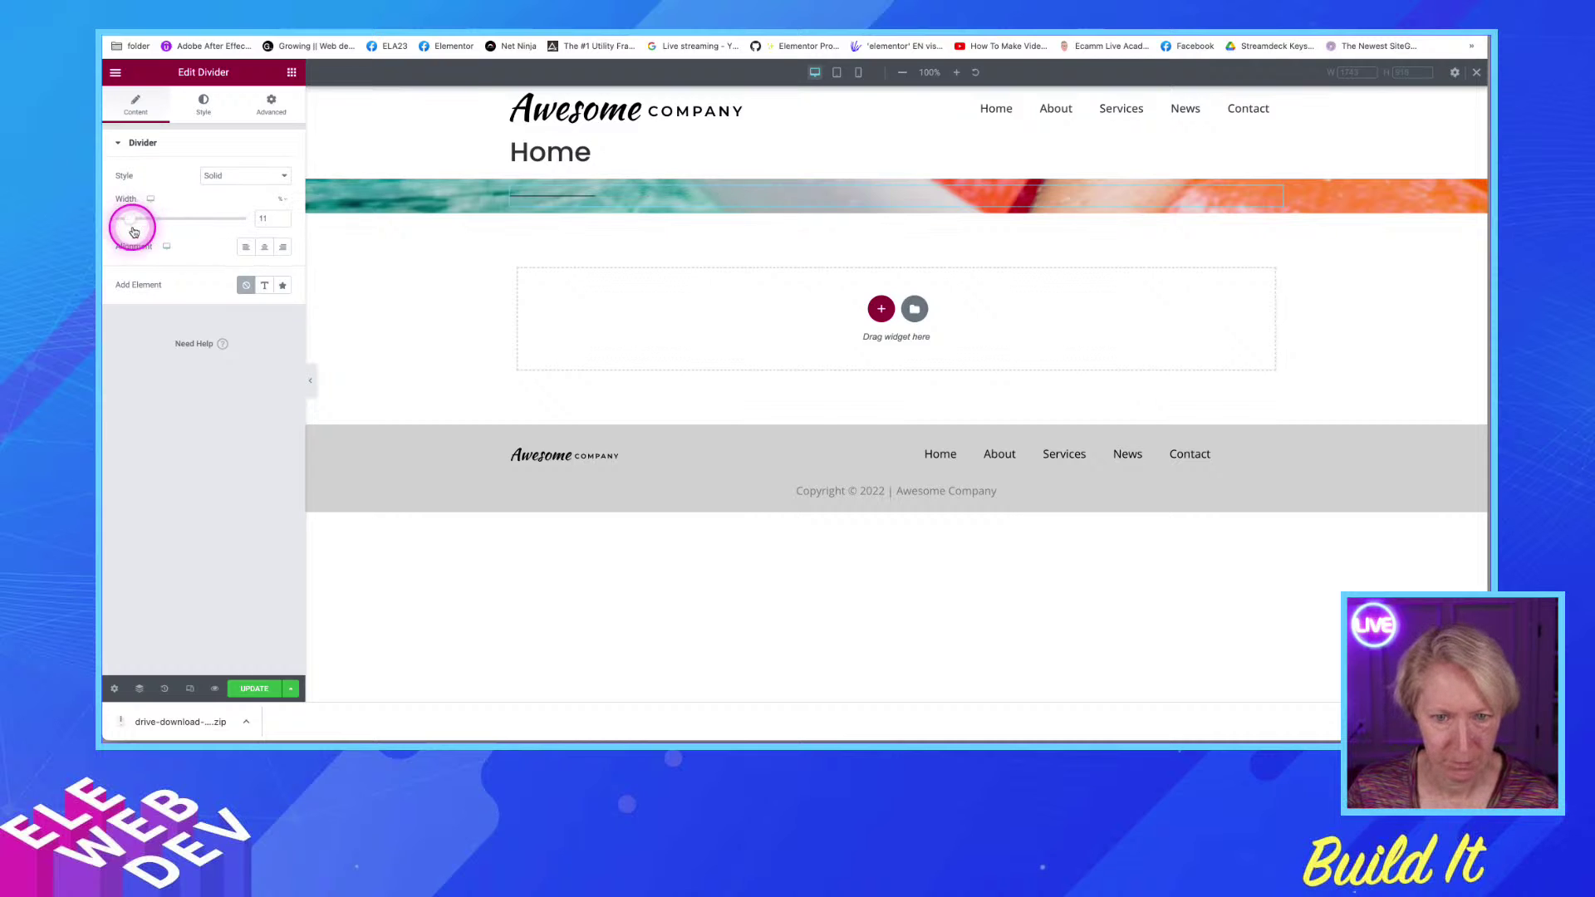
click(203, 103)
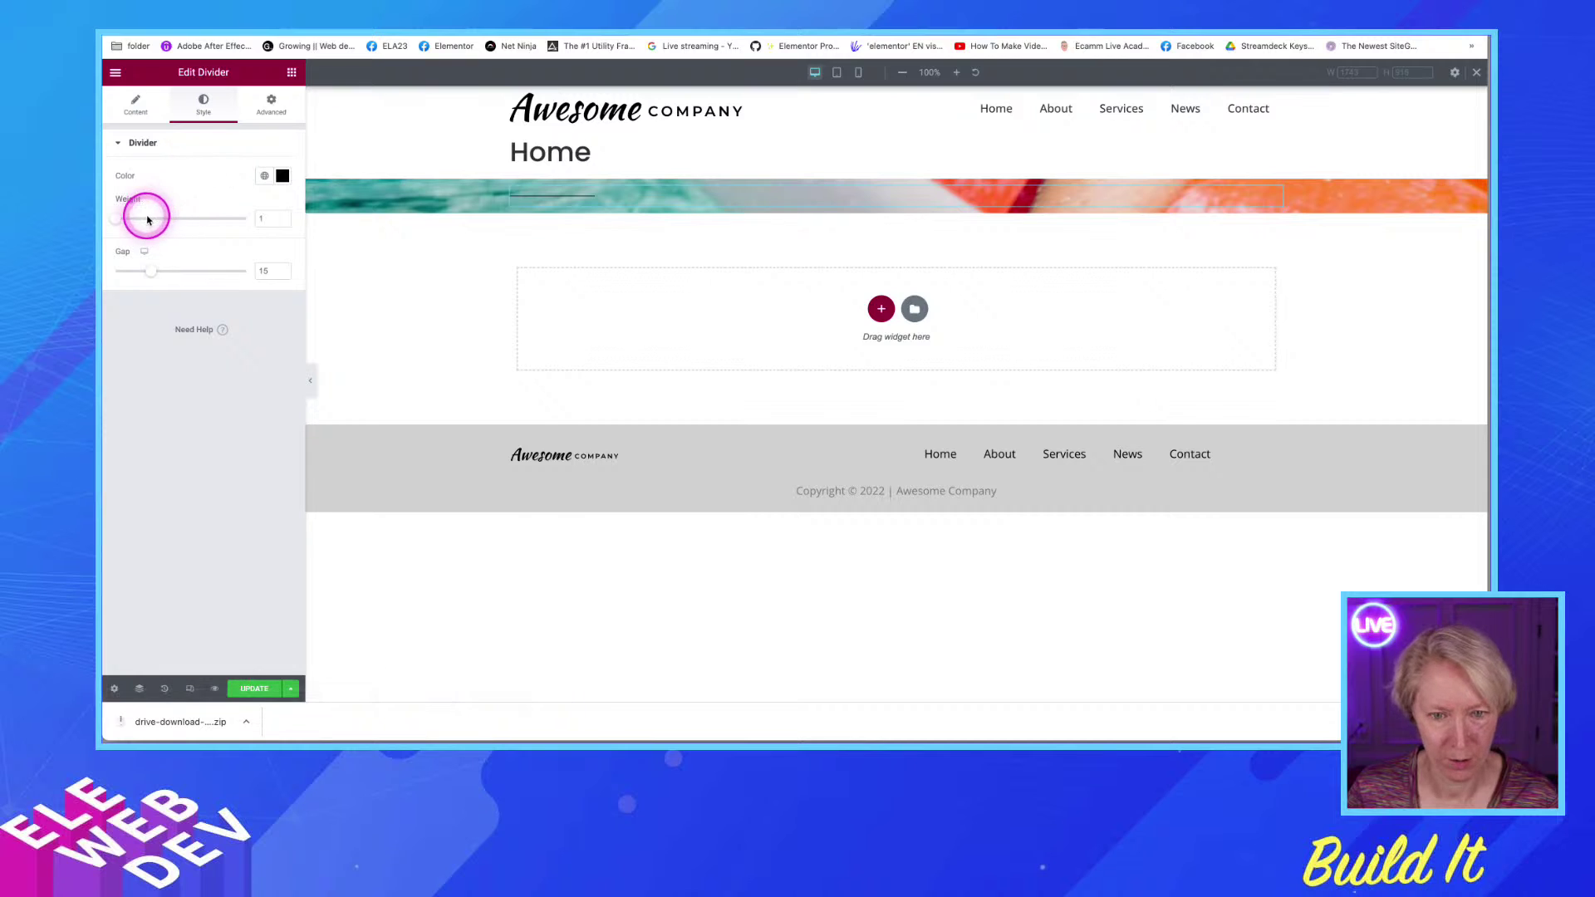
drag(117, 221, 184, 218)
Try to add a Heading widget below the divider in the pool-image container
click(287, 74)
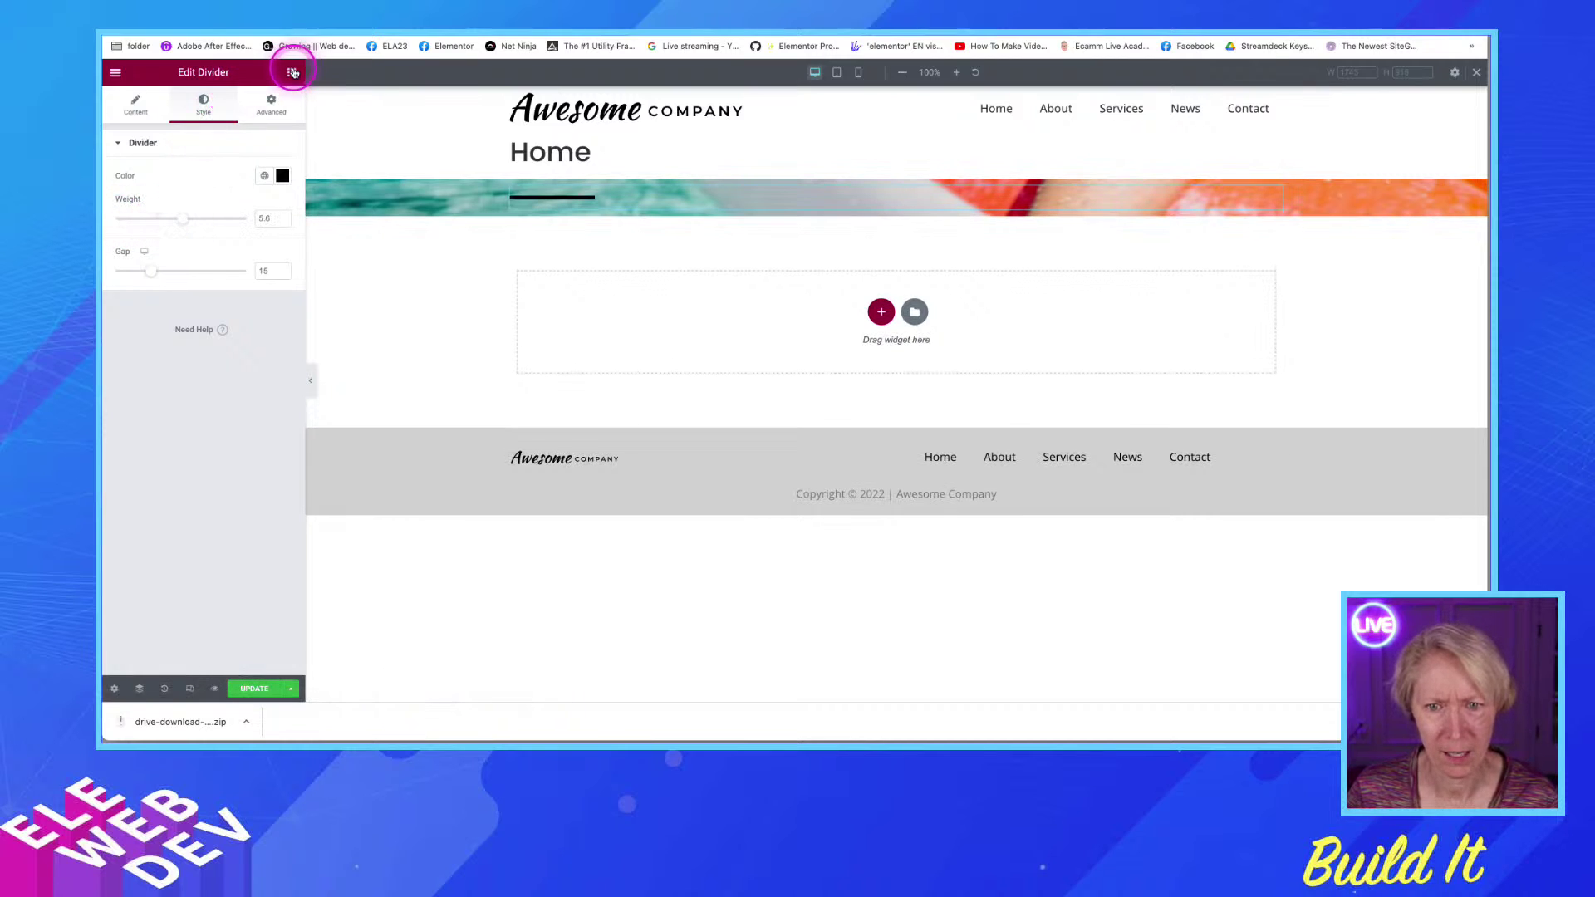
drag(178, 389, 645, 224)
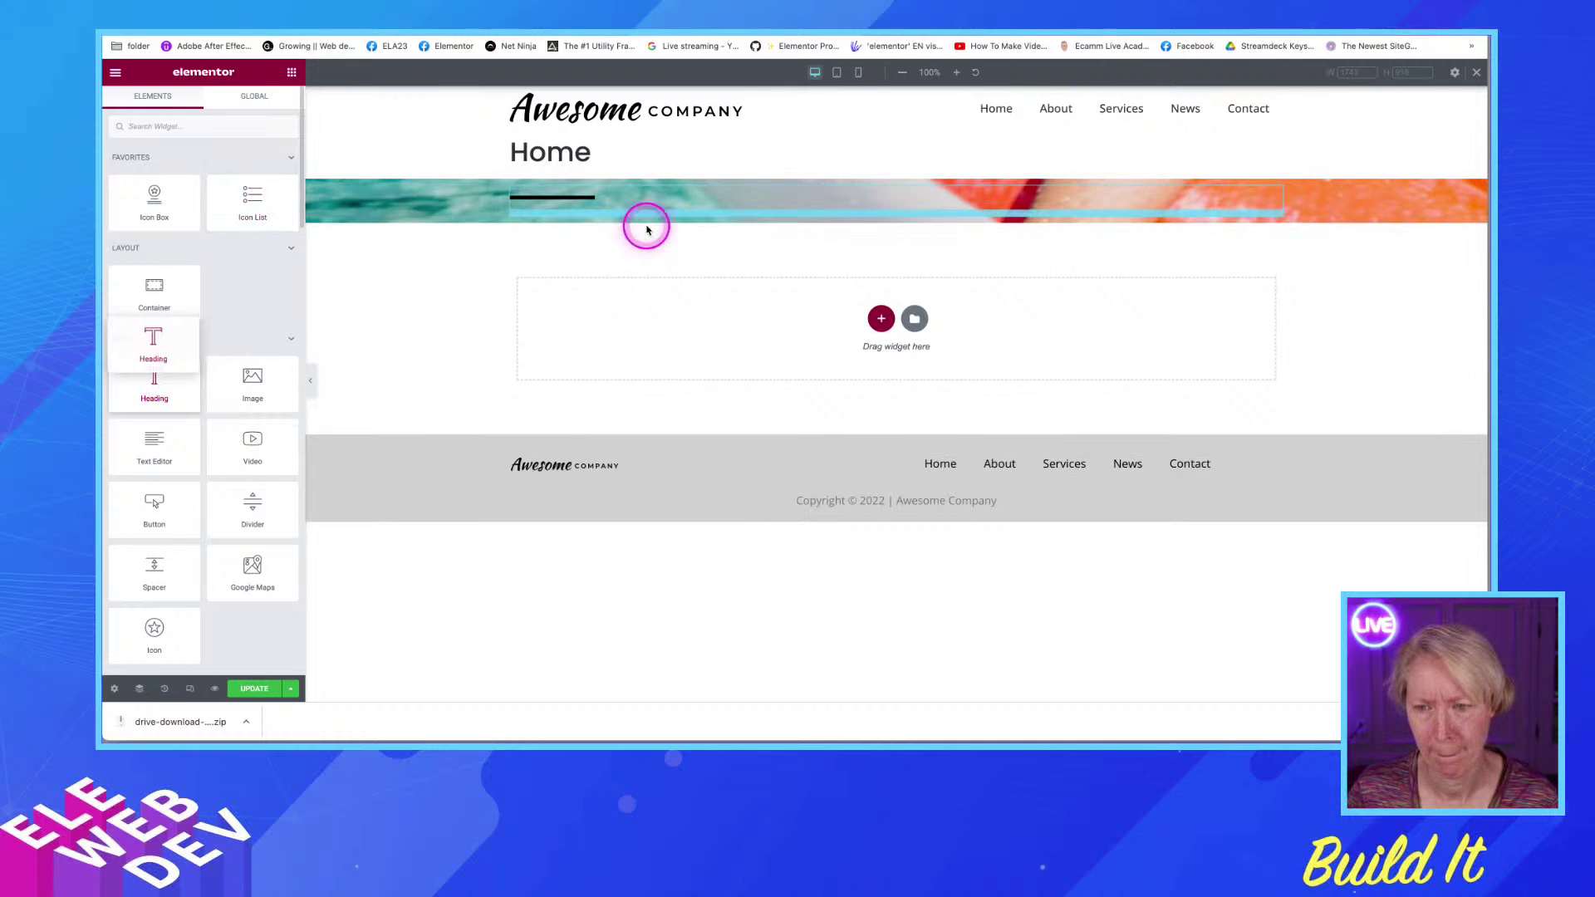
drag(166, 386, 574, 227)
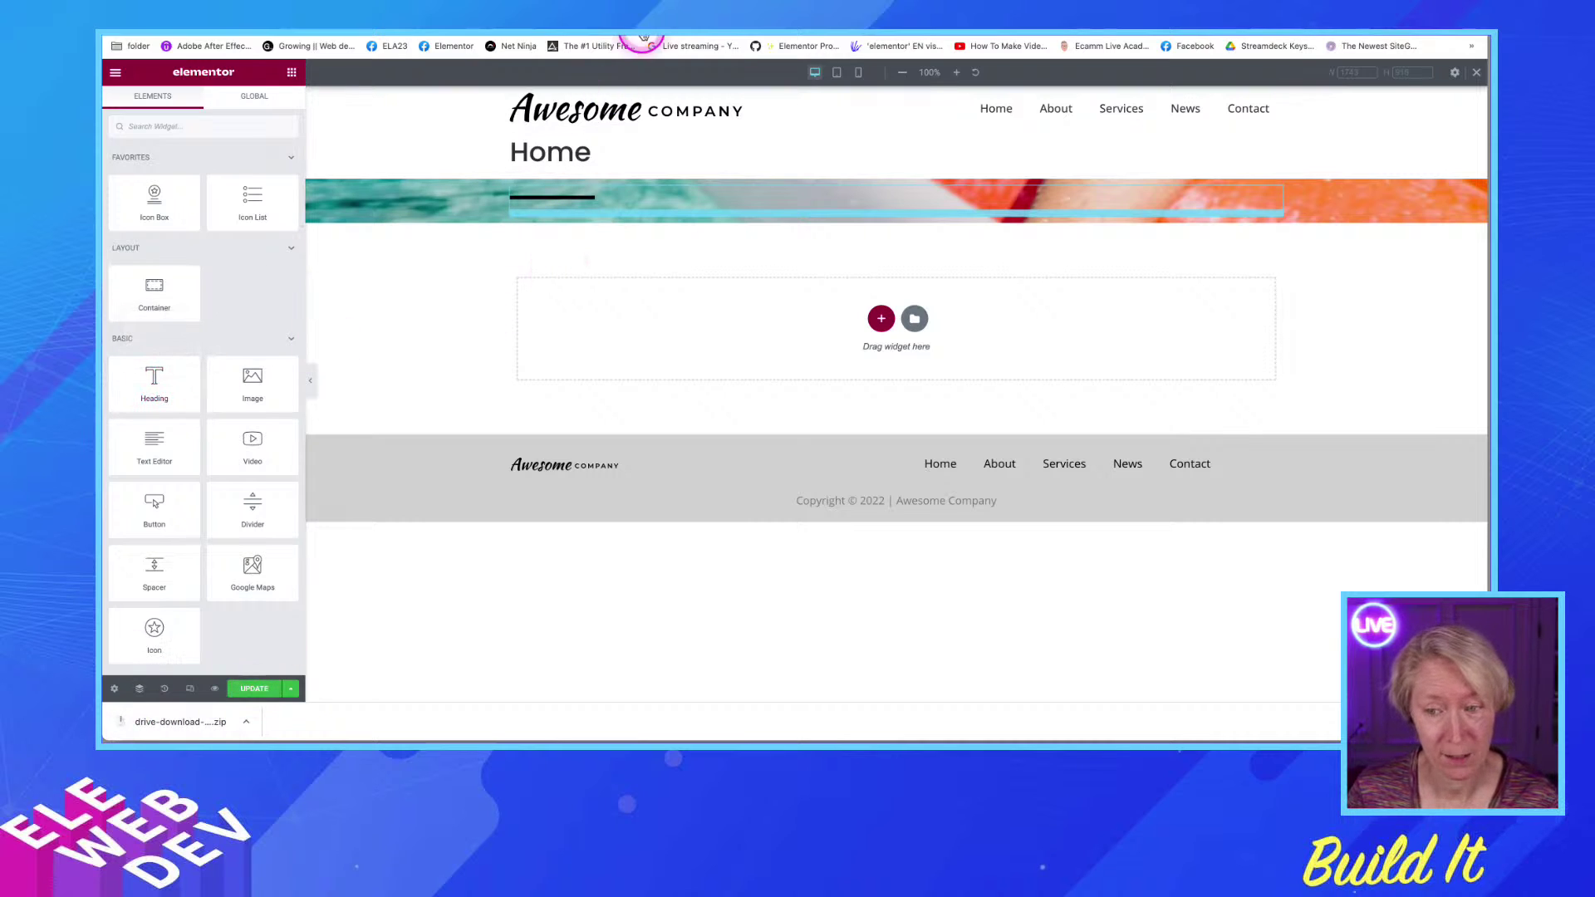
Update the page, reload the editor, and place a Heading widget below the divider in the pool-image container
click(262, 692)
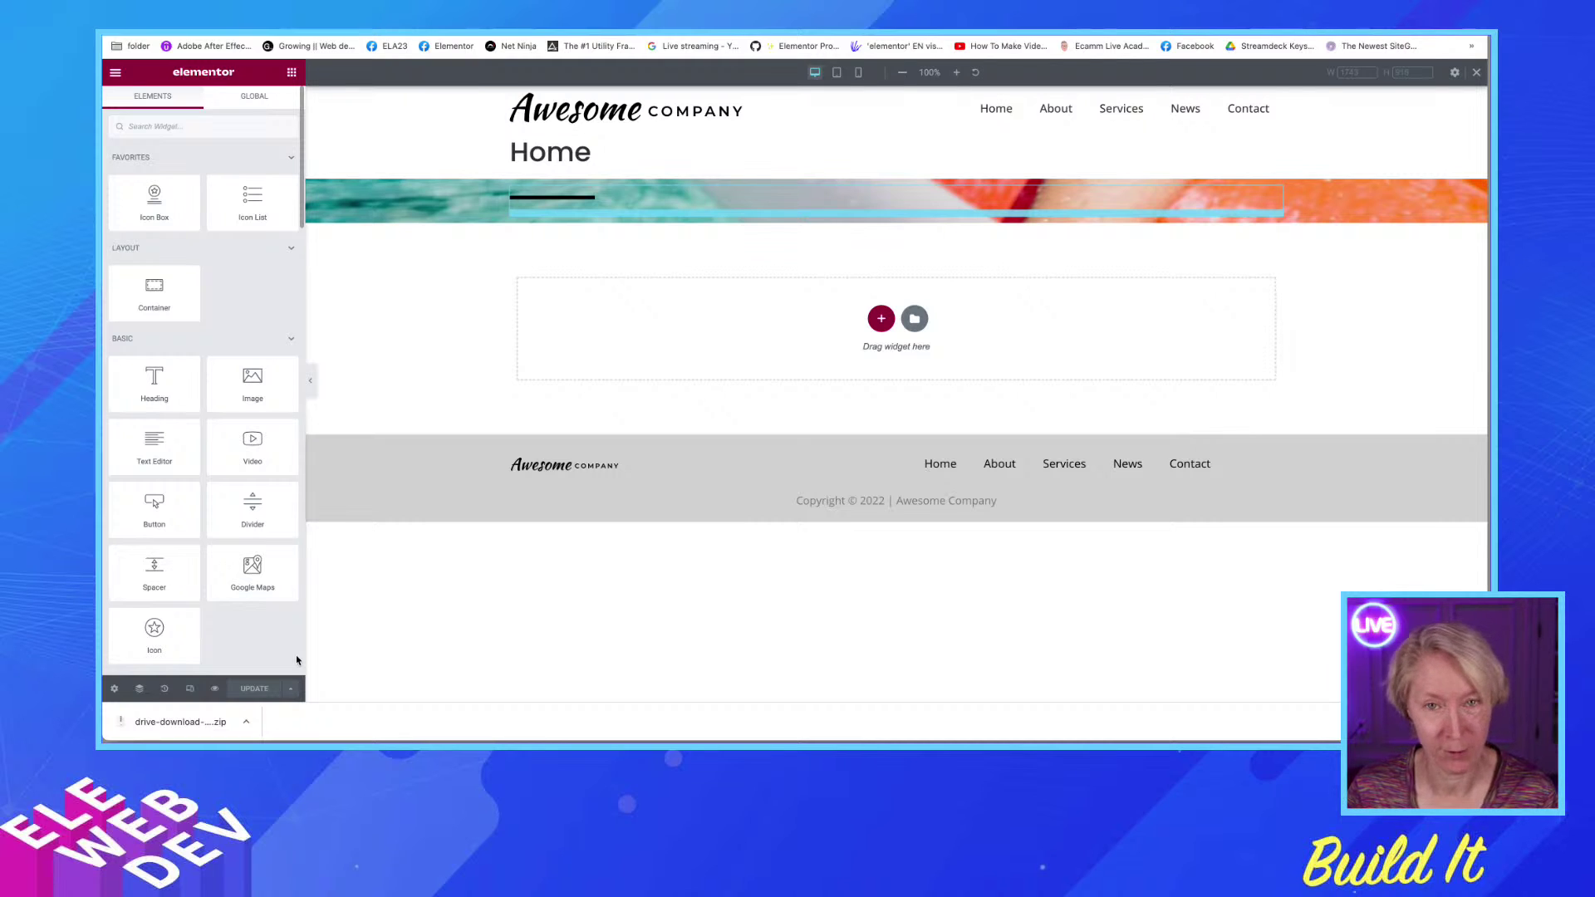
key(super+r)
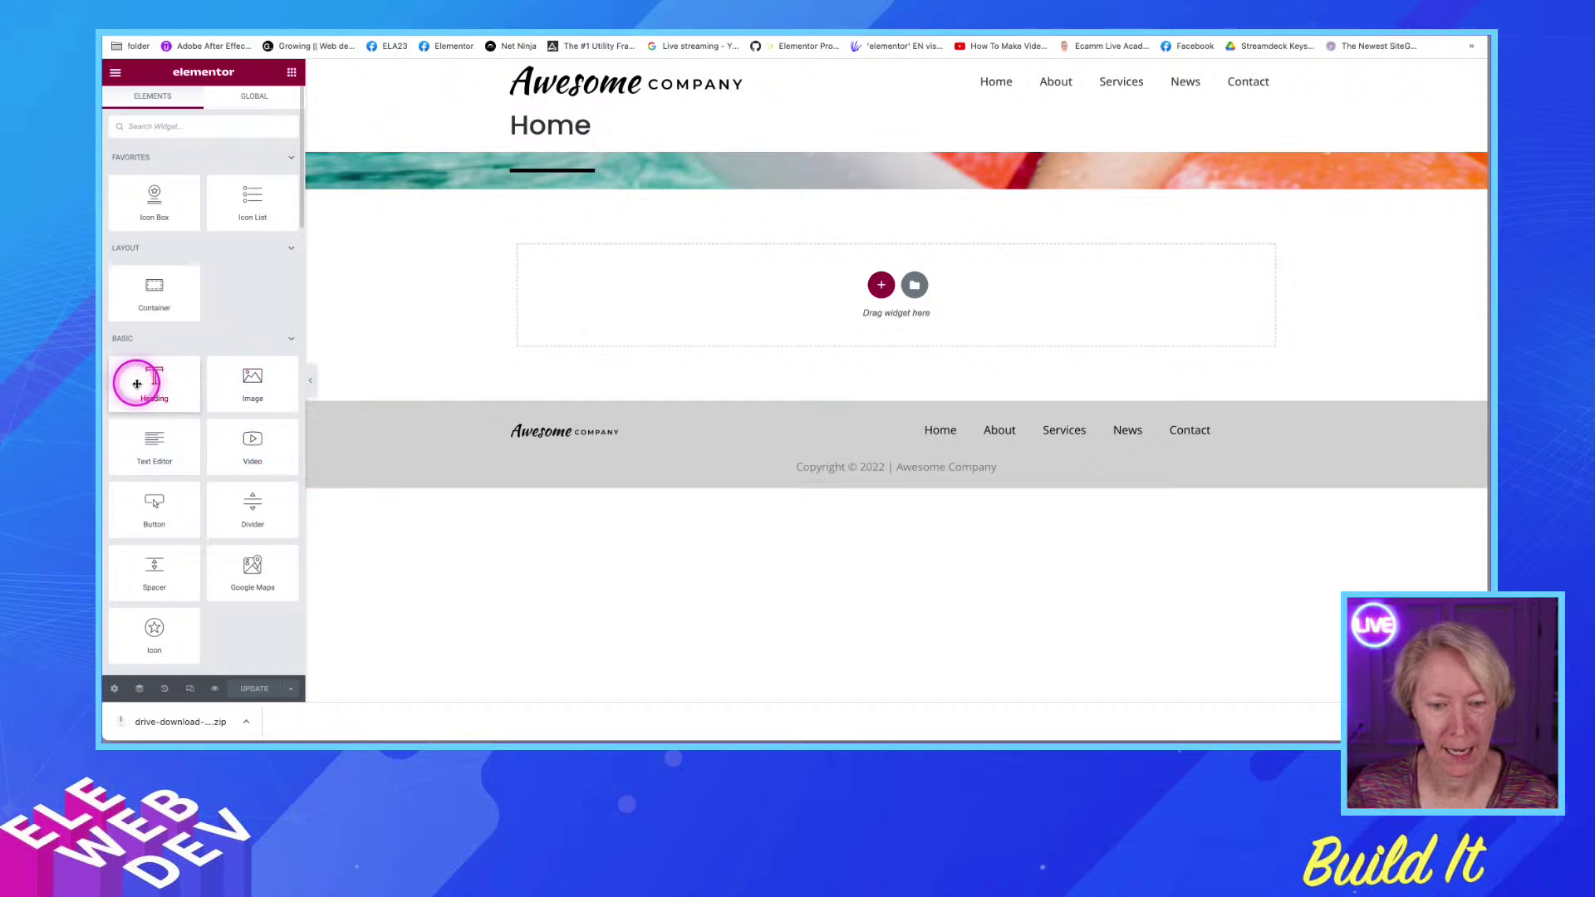
drag(132, 380, 623, 178)
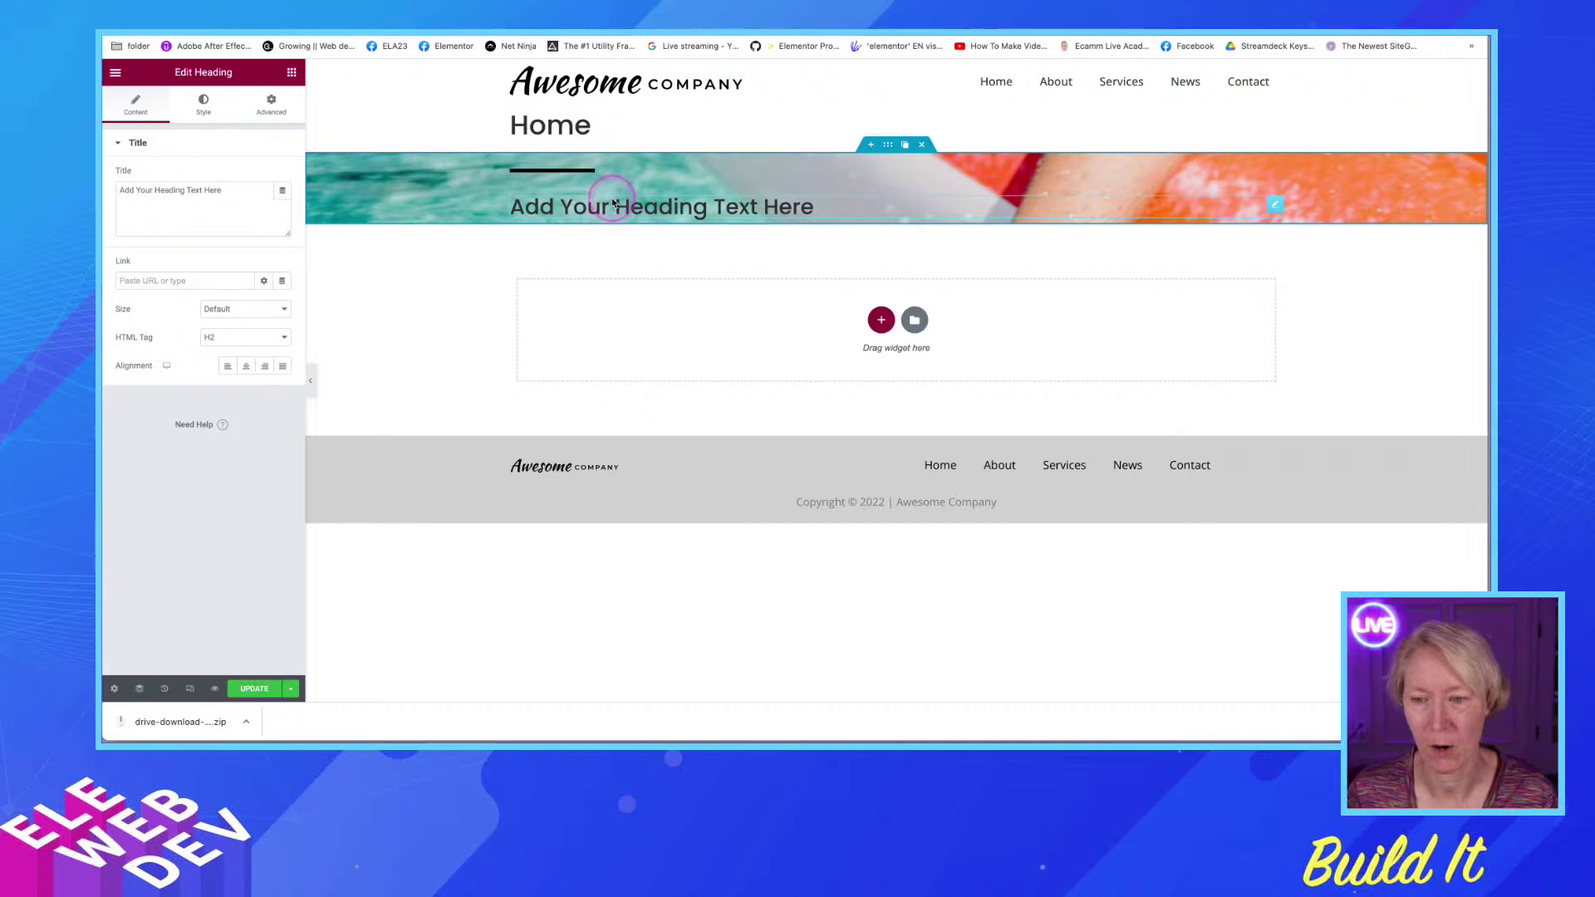
Try the Rhombus pattern on the divider above the heading, and set its style to Parallelogram
click(590, 169)
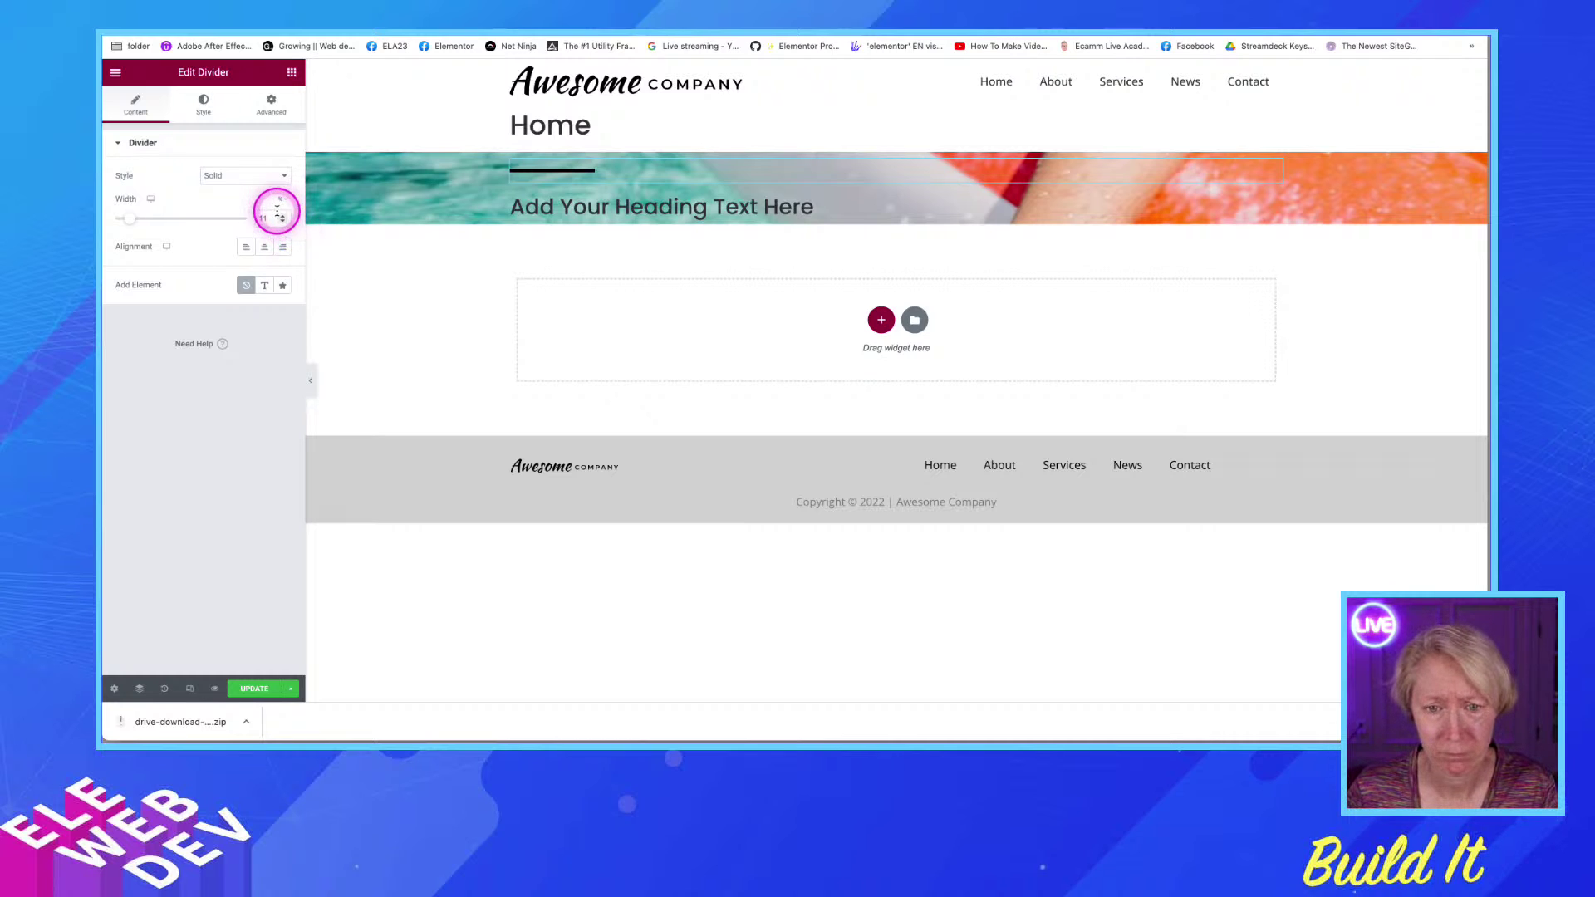
click(230, 179)
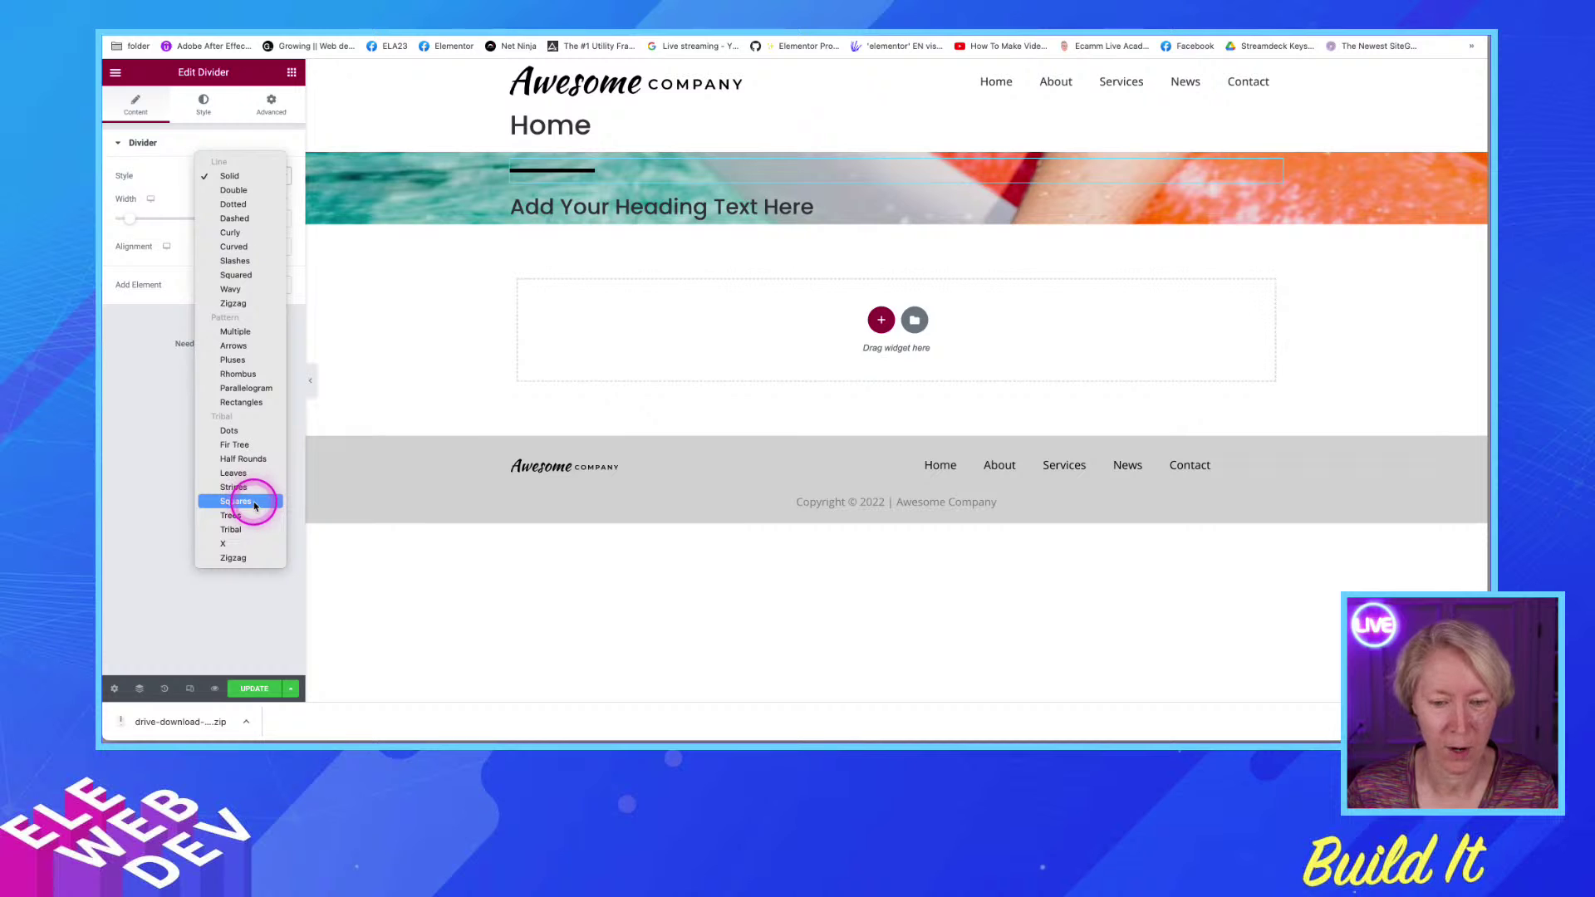
click(249, 378)
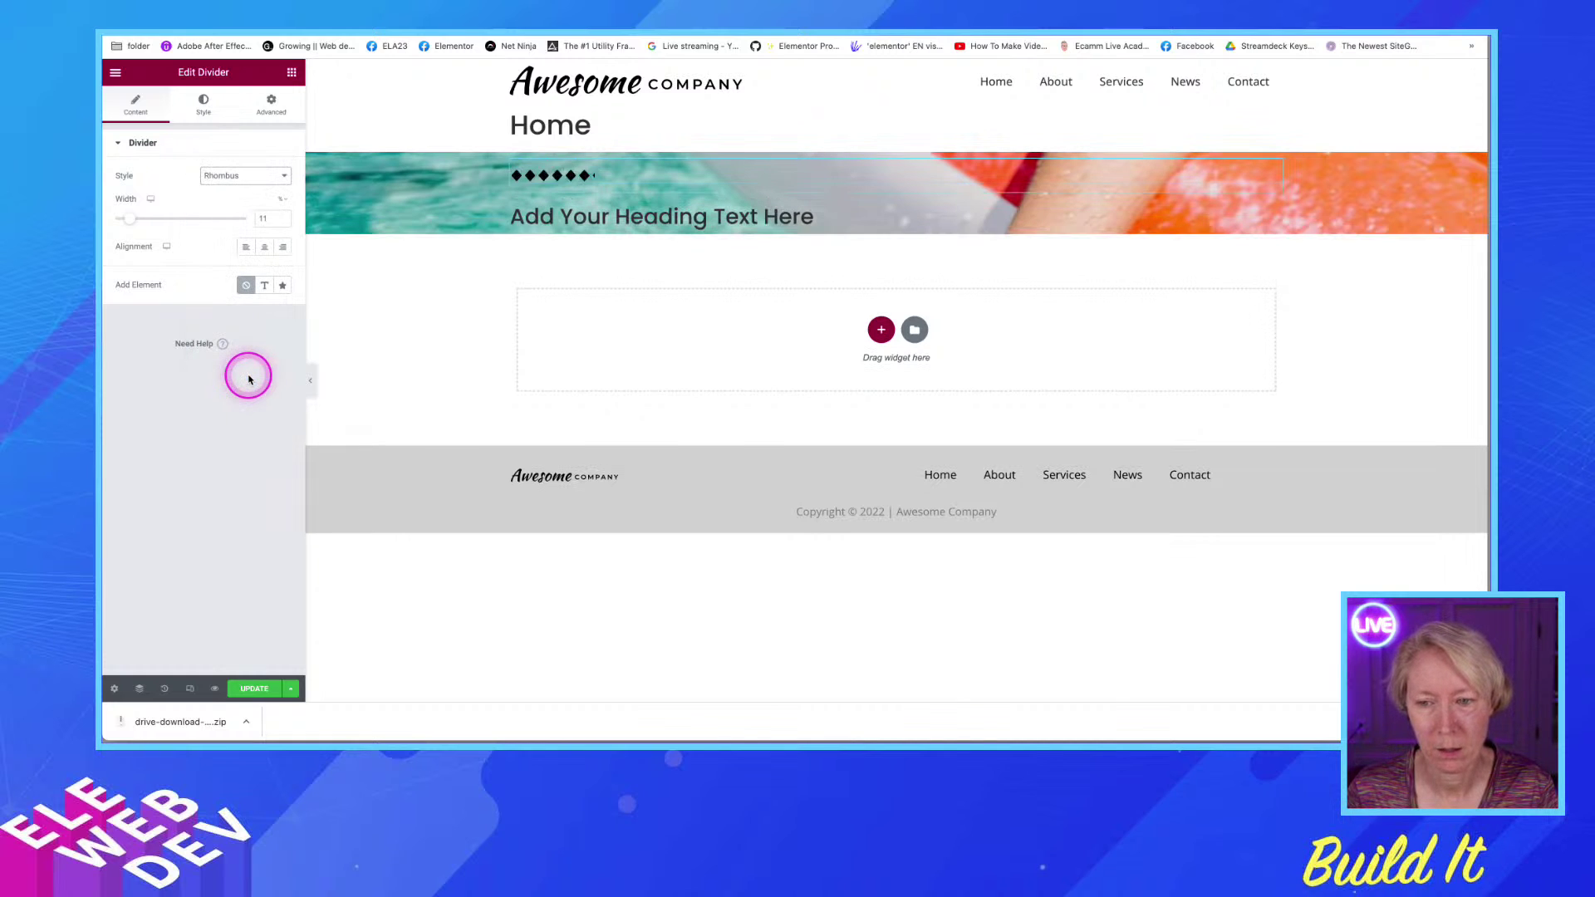
click(237, 176)
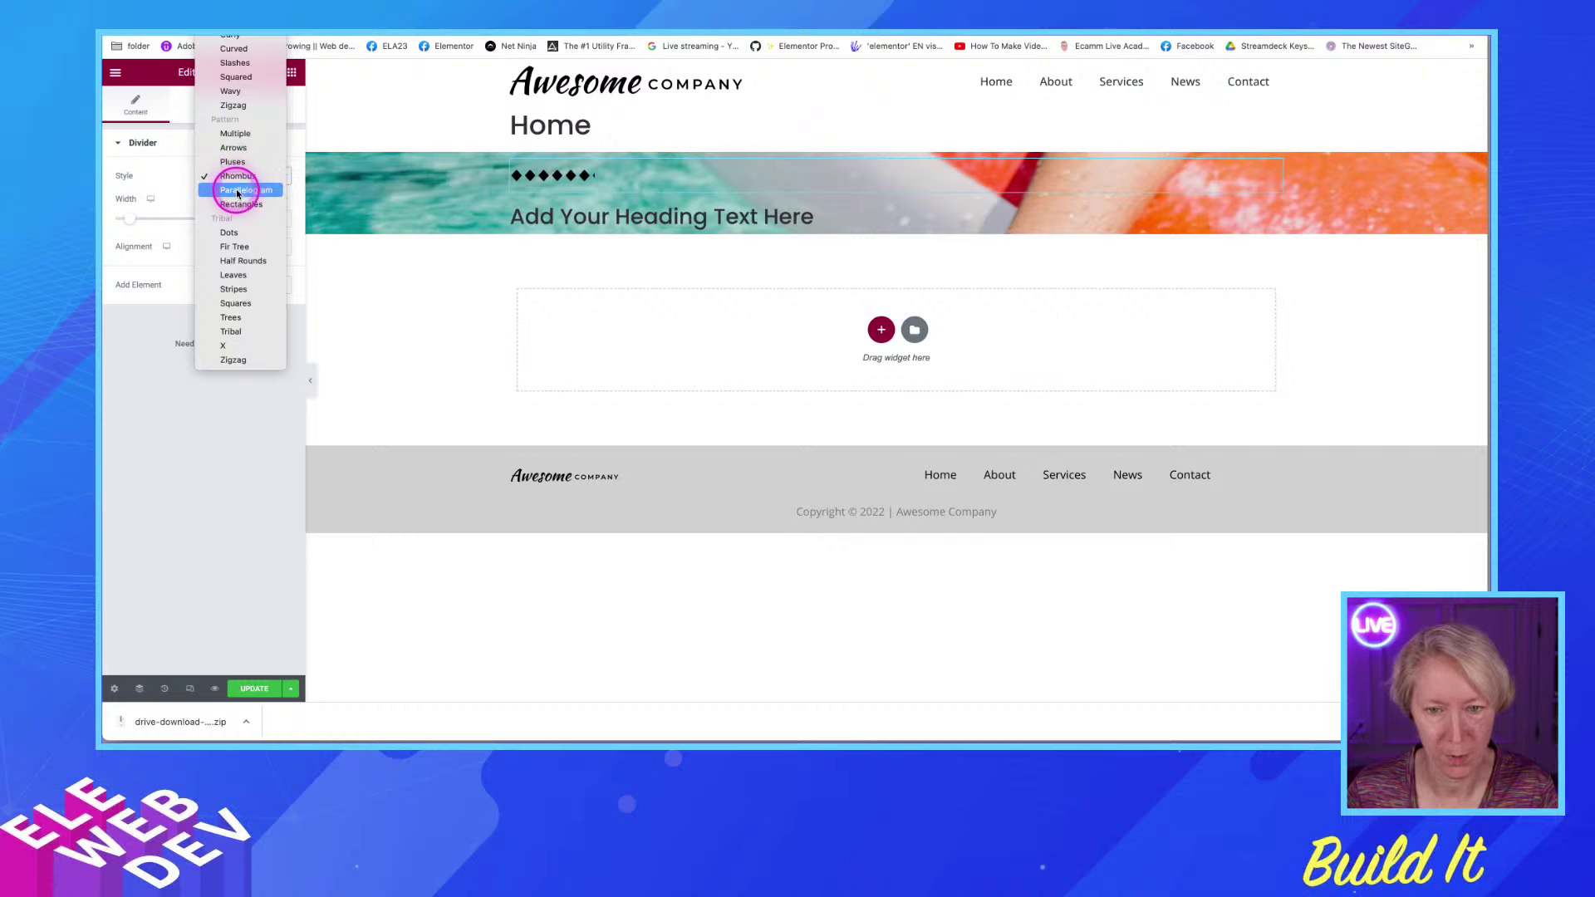
click(237, 190)
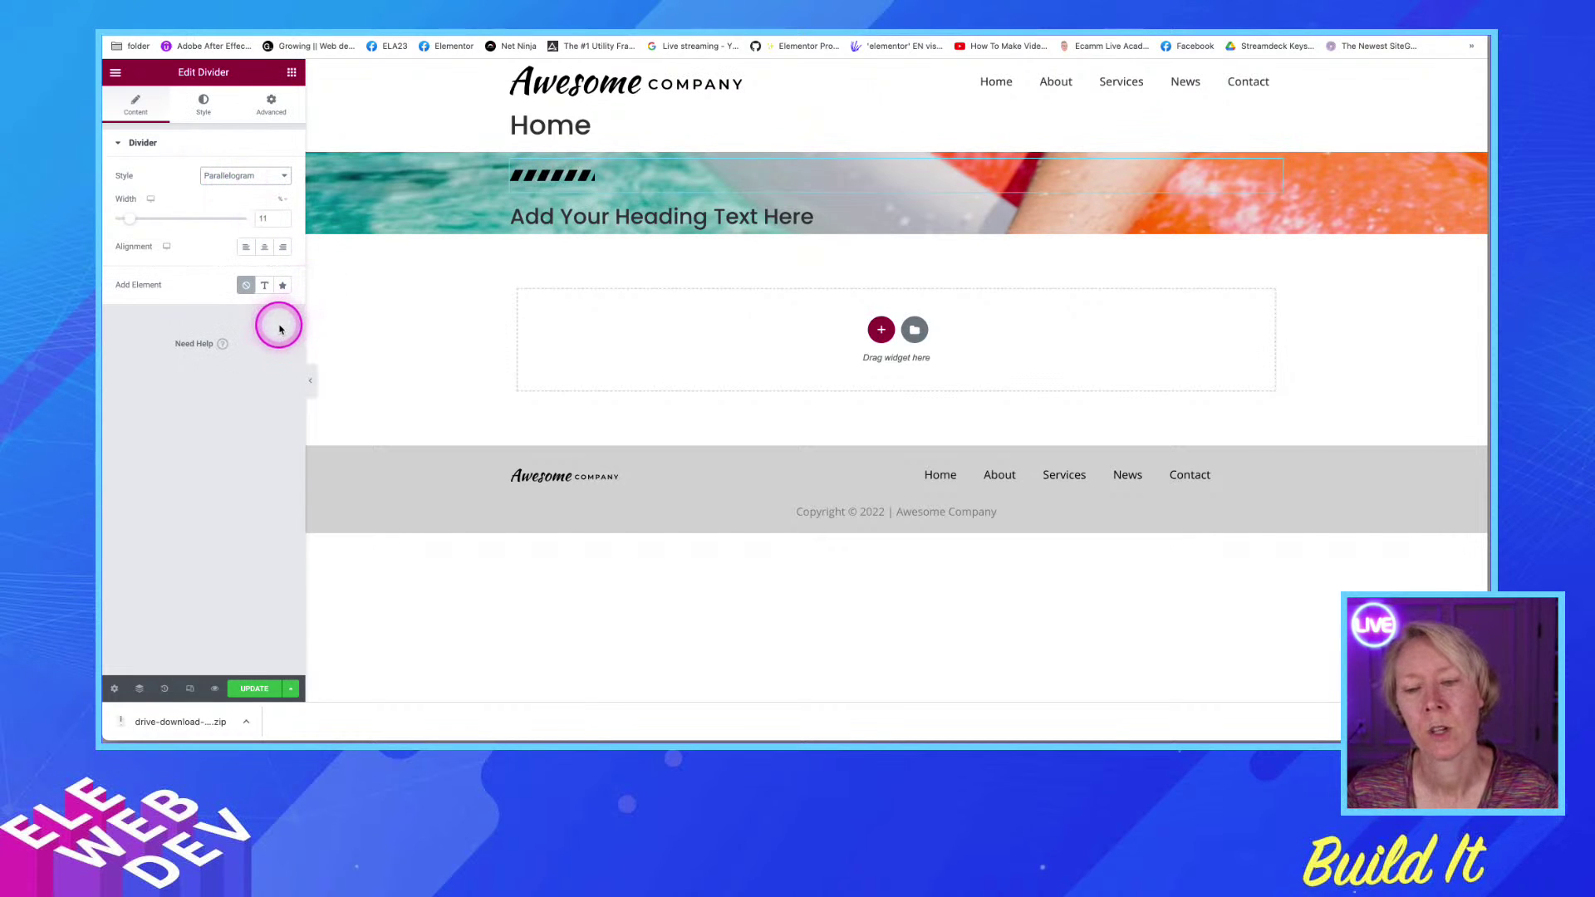
click(235, 178)
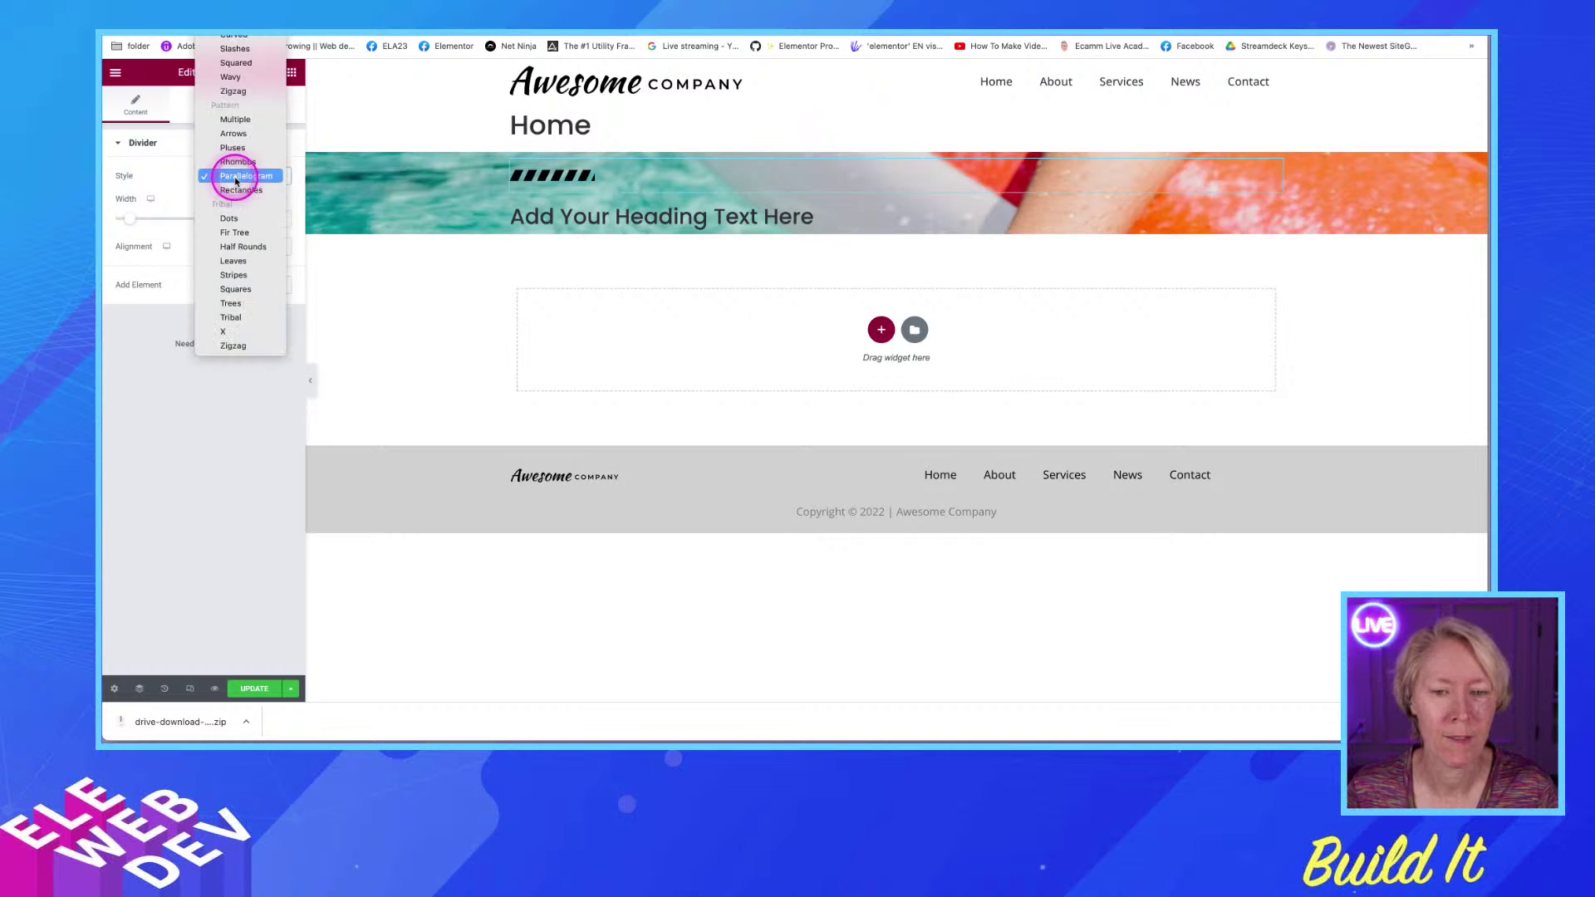
scroll(237, 183, up, 2)
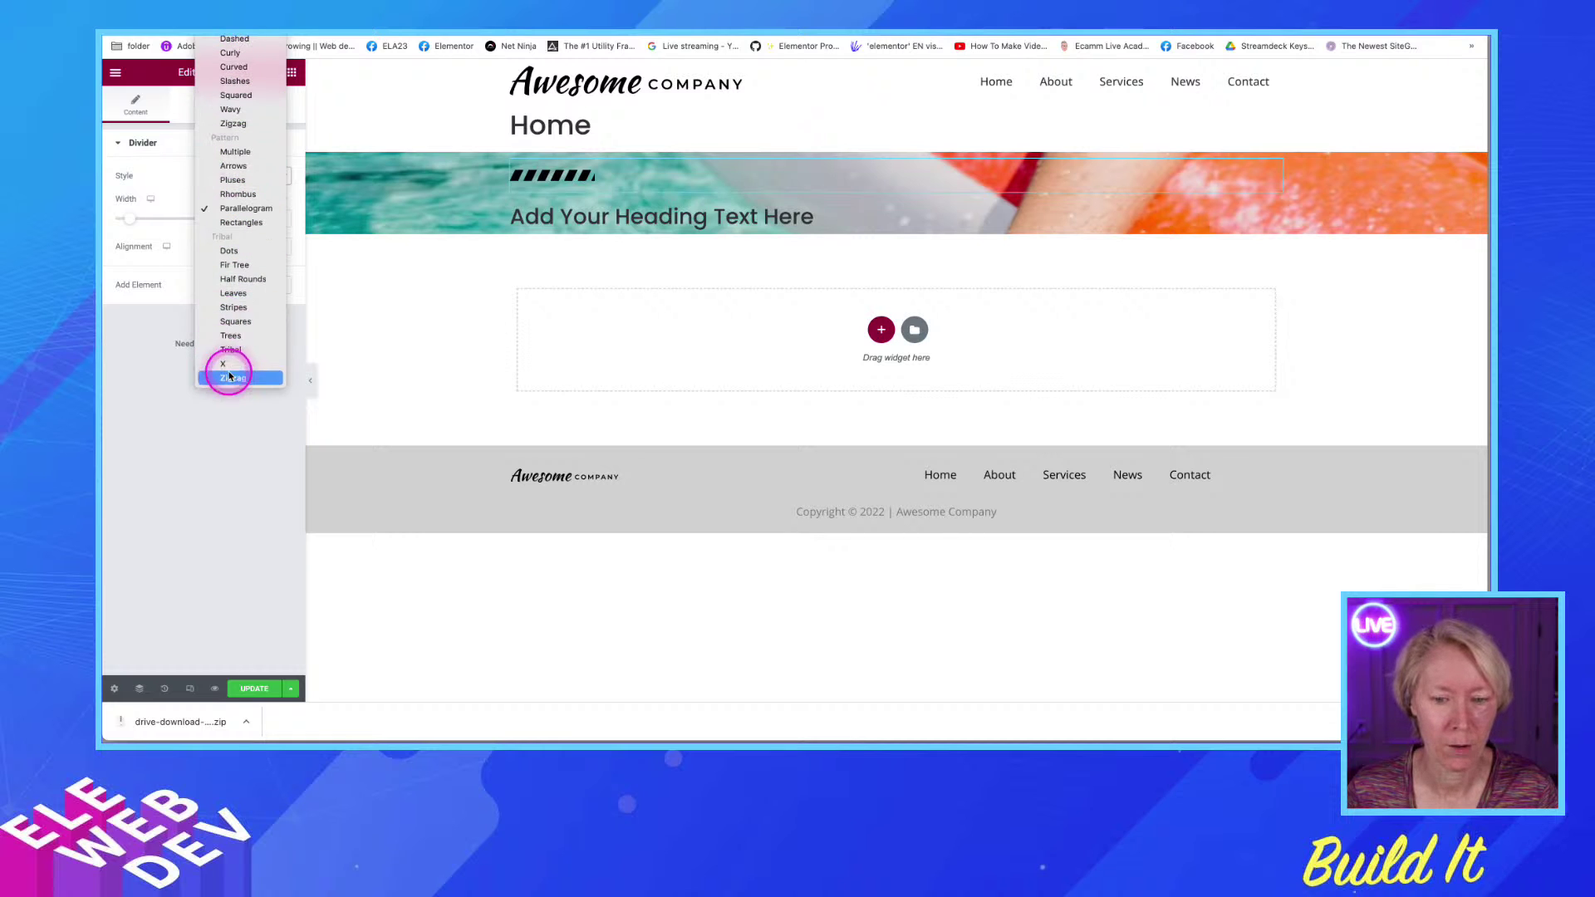
click(247, 213)
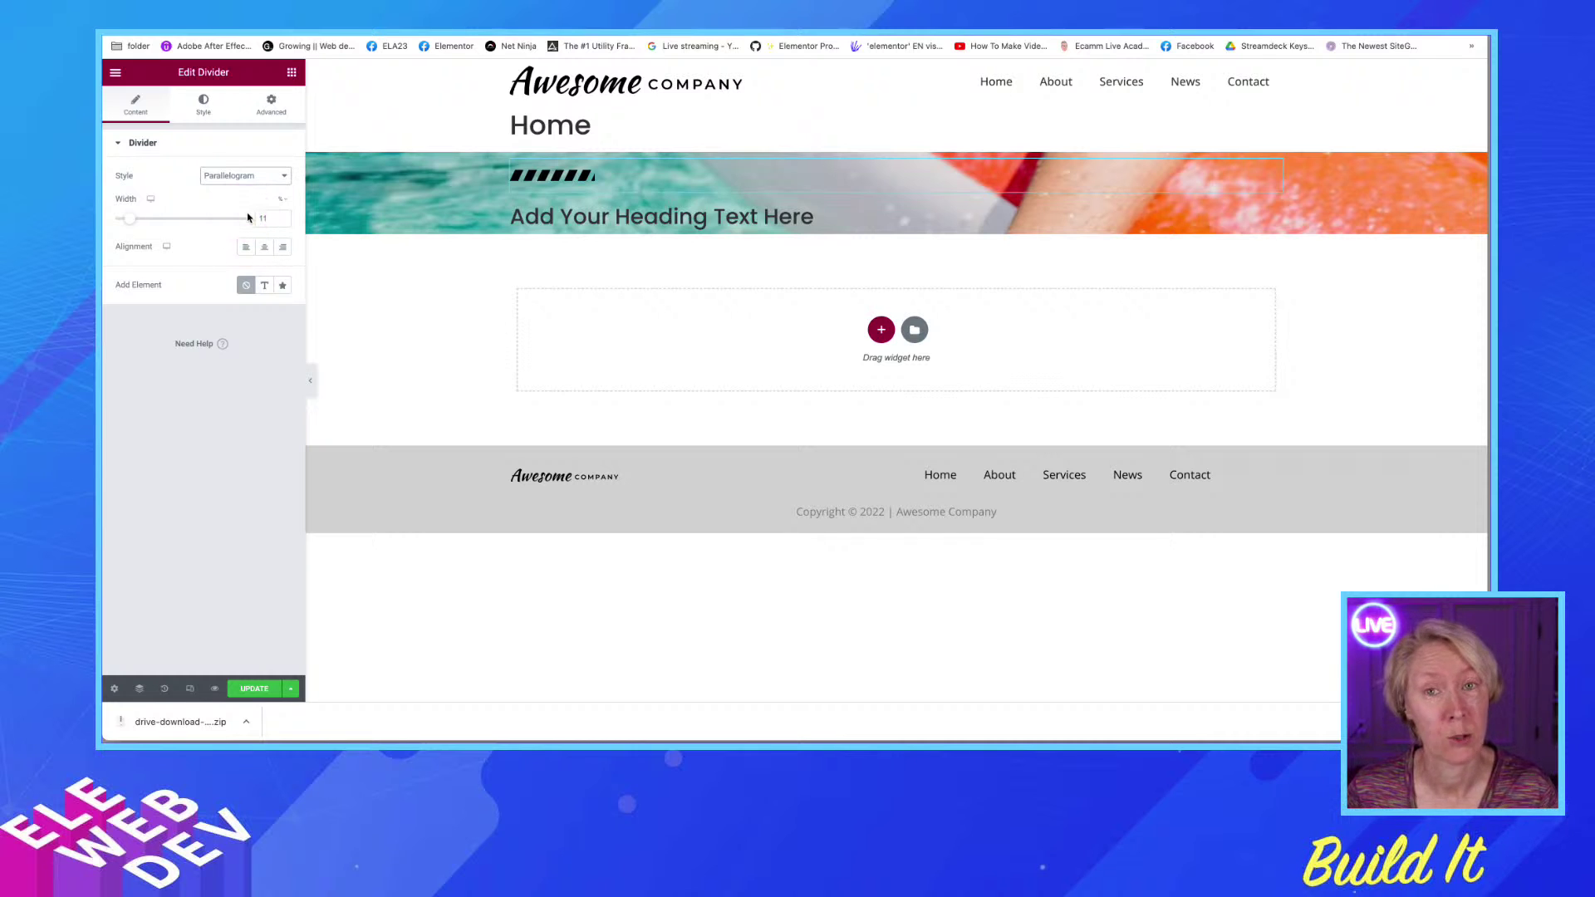
click(248, 217)
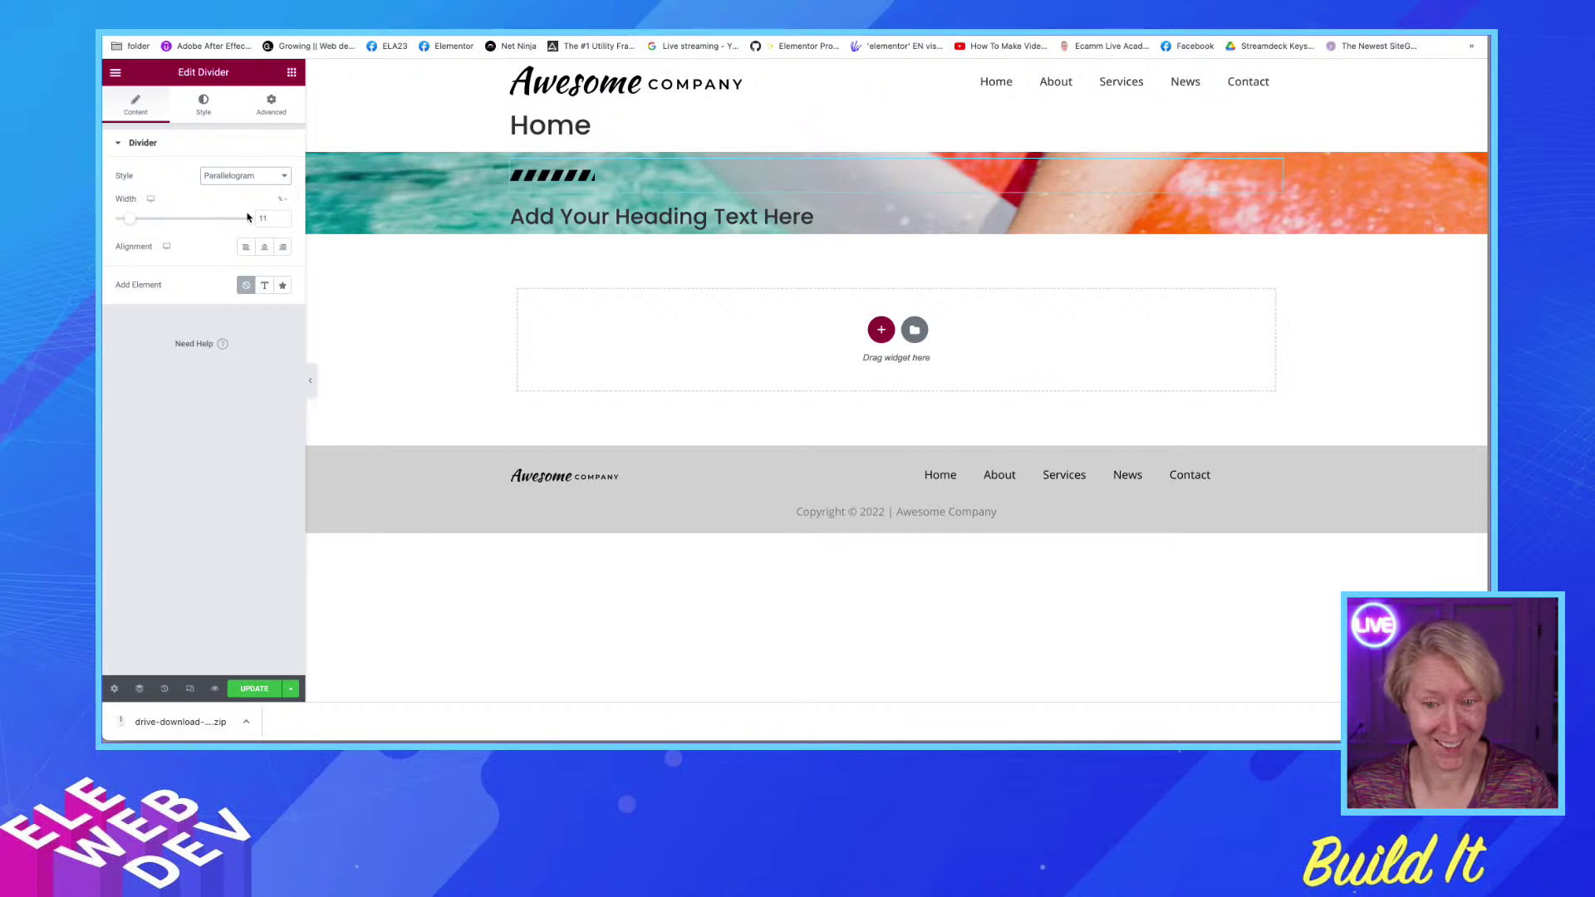
Color the divider with the global Blue Purple color and set its gap to 16
click(203, 104)
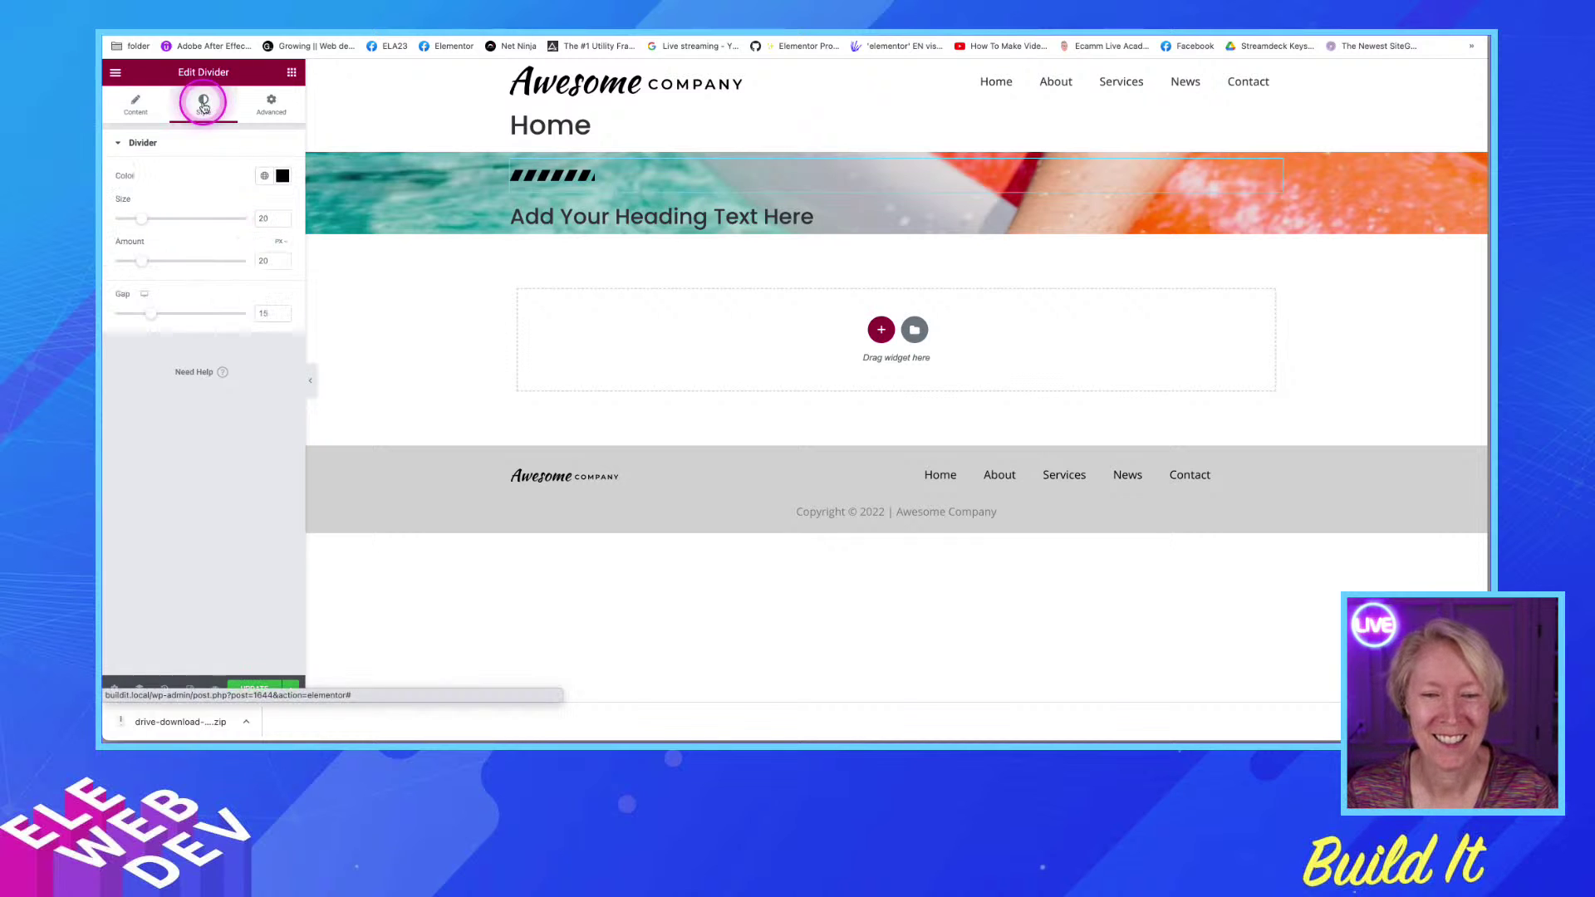
click(281, 179)
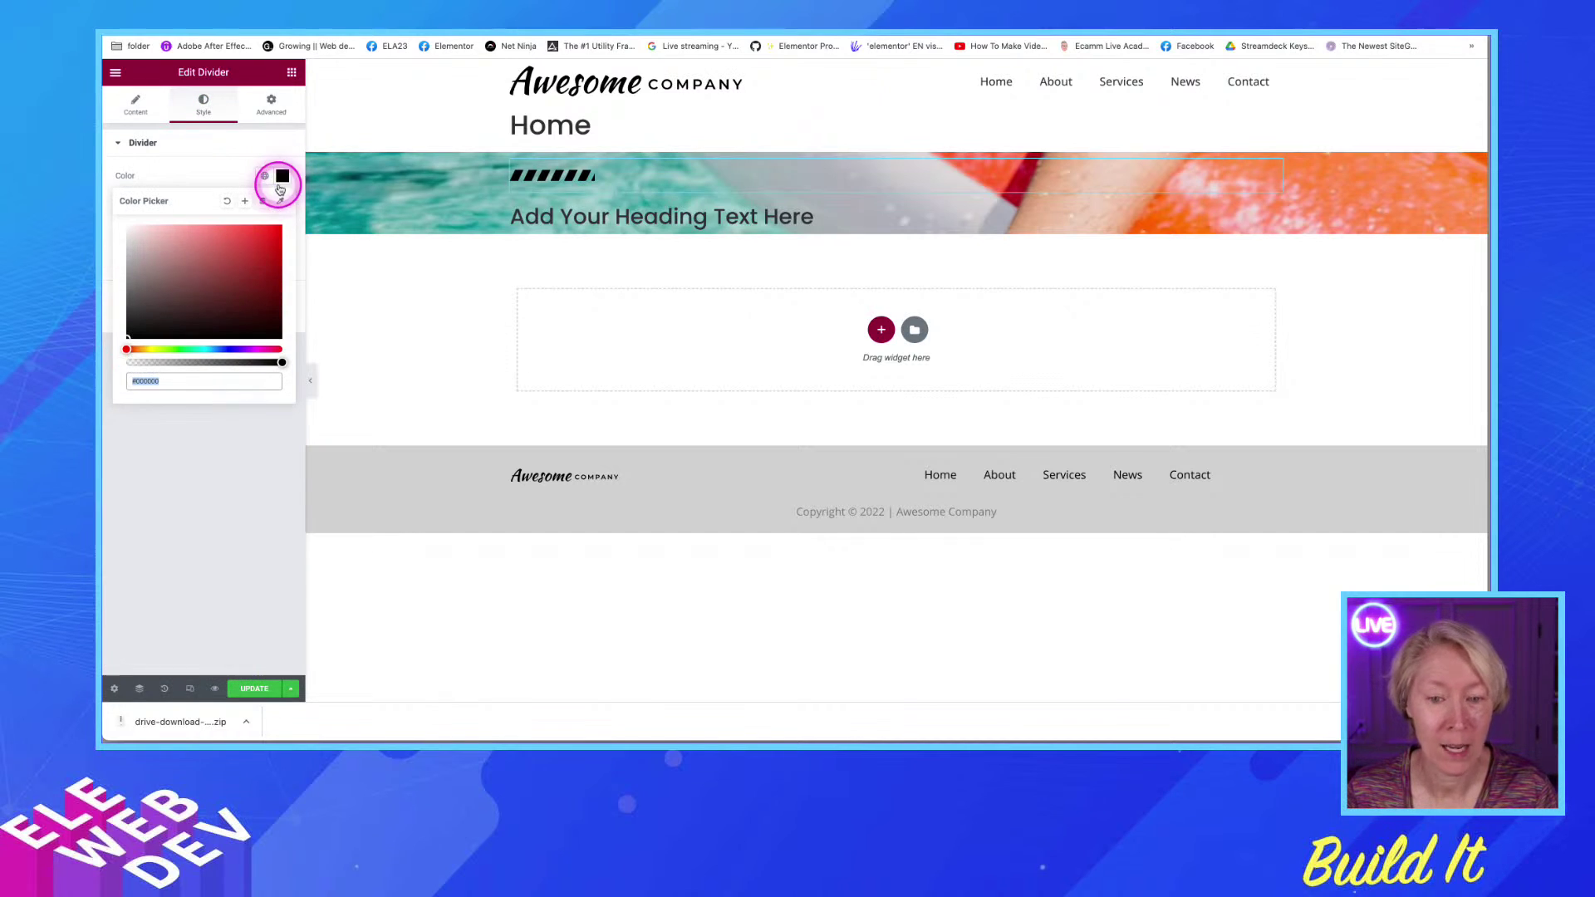
click(176, 350)
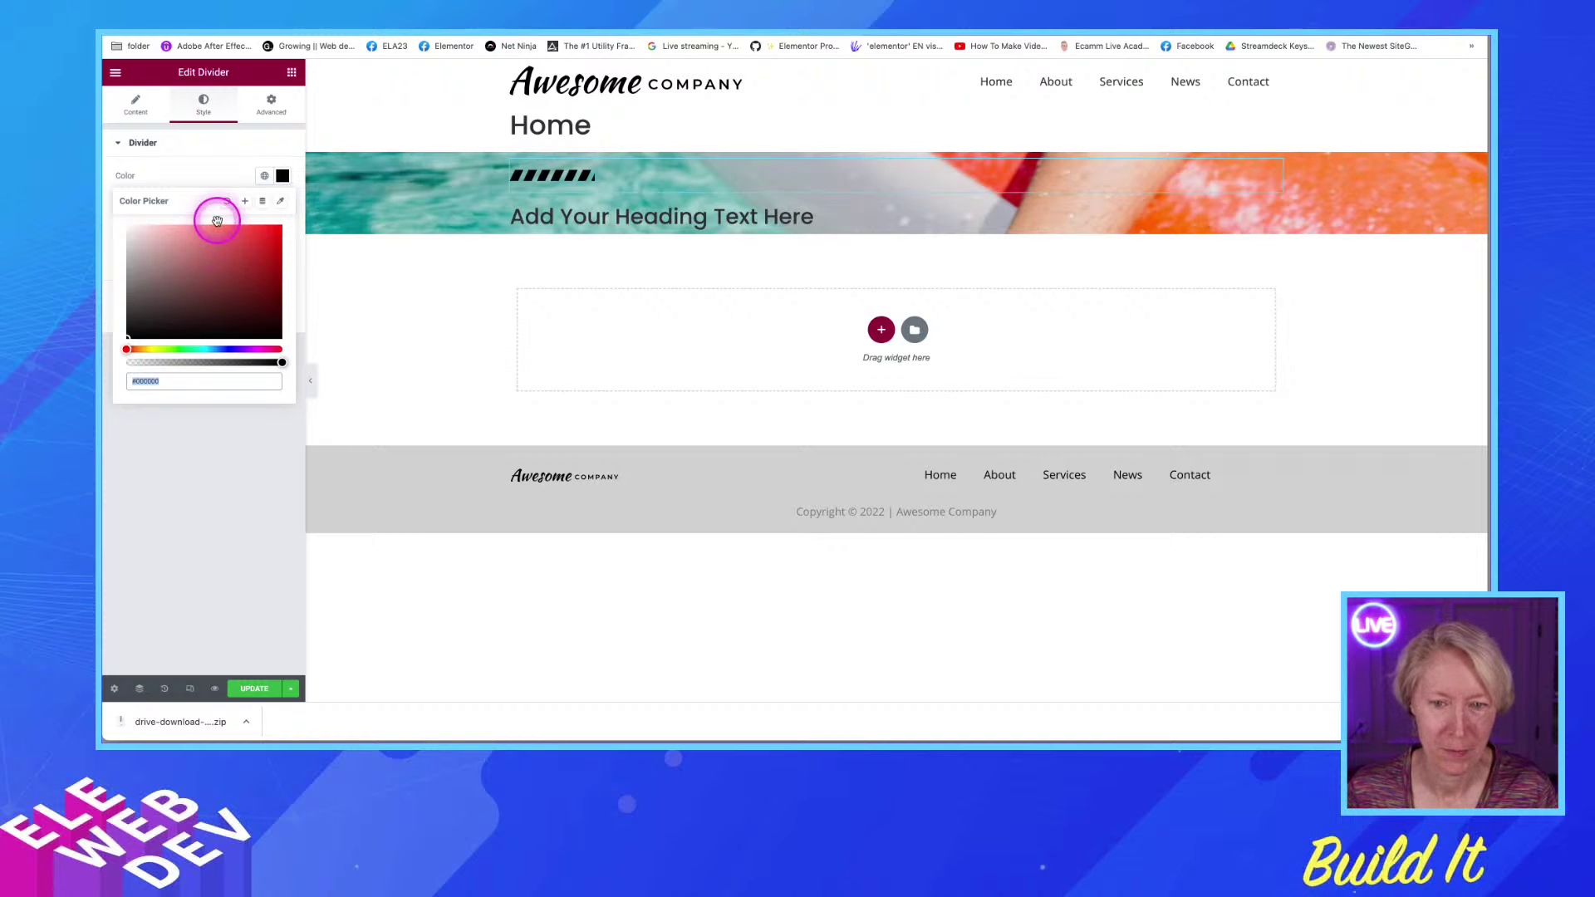
click(264, 176)
click(166, 312)
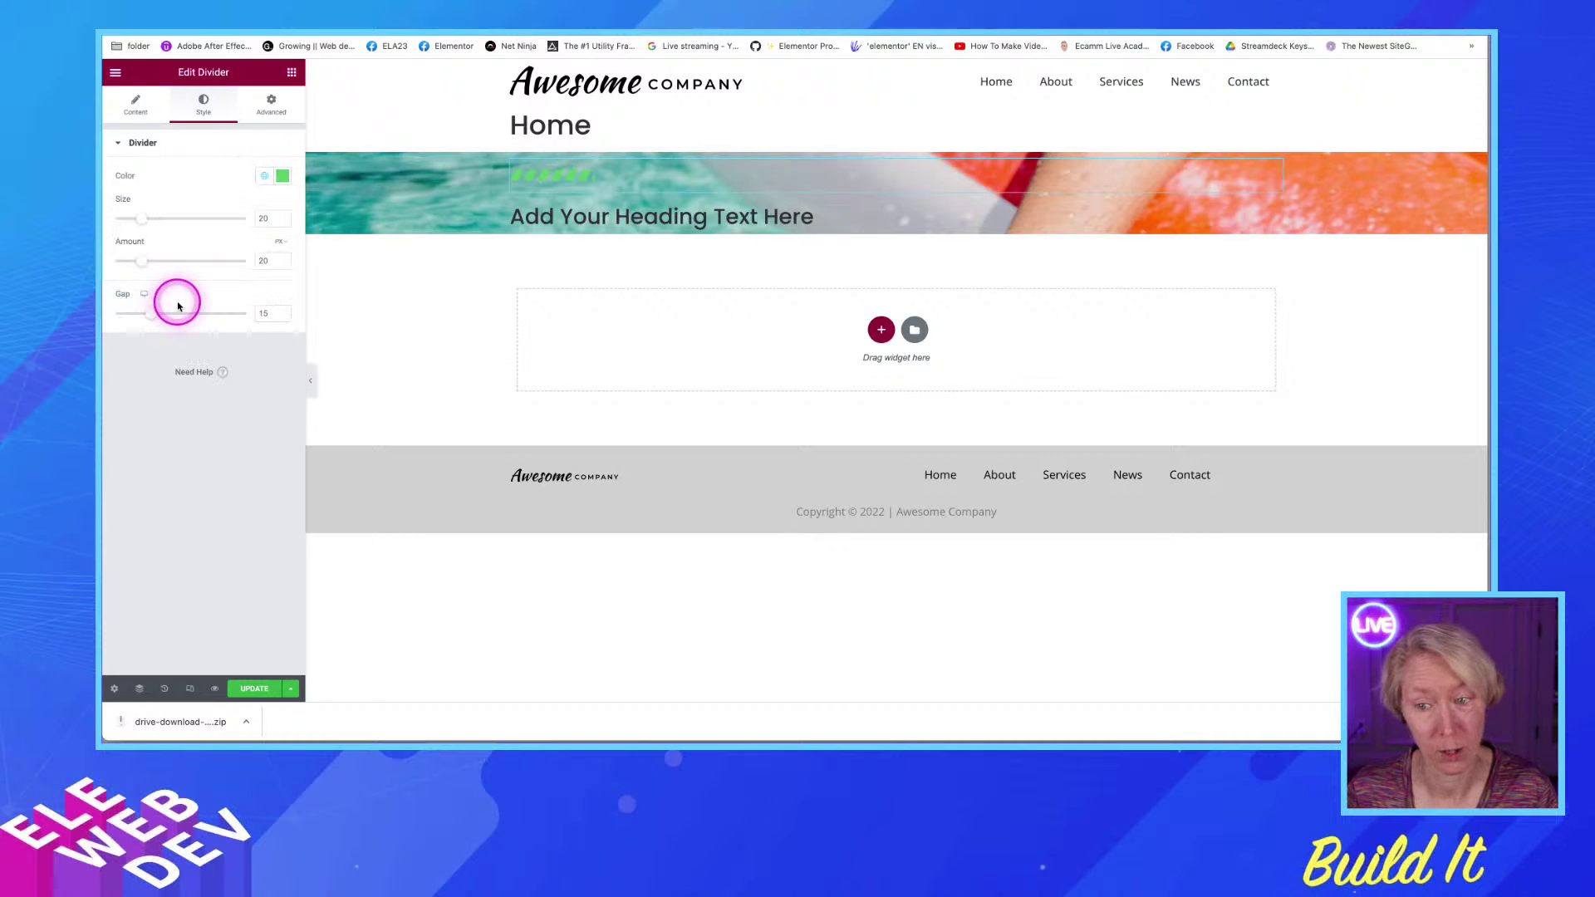
click(260, 175)
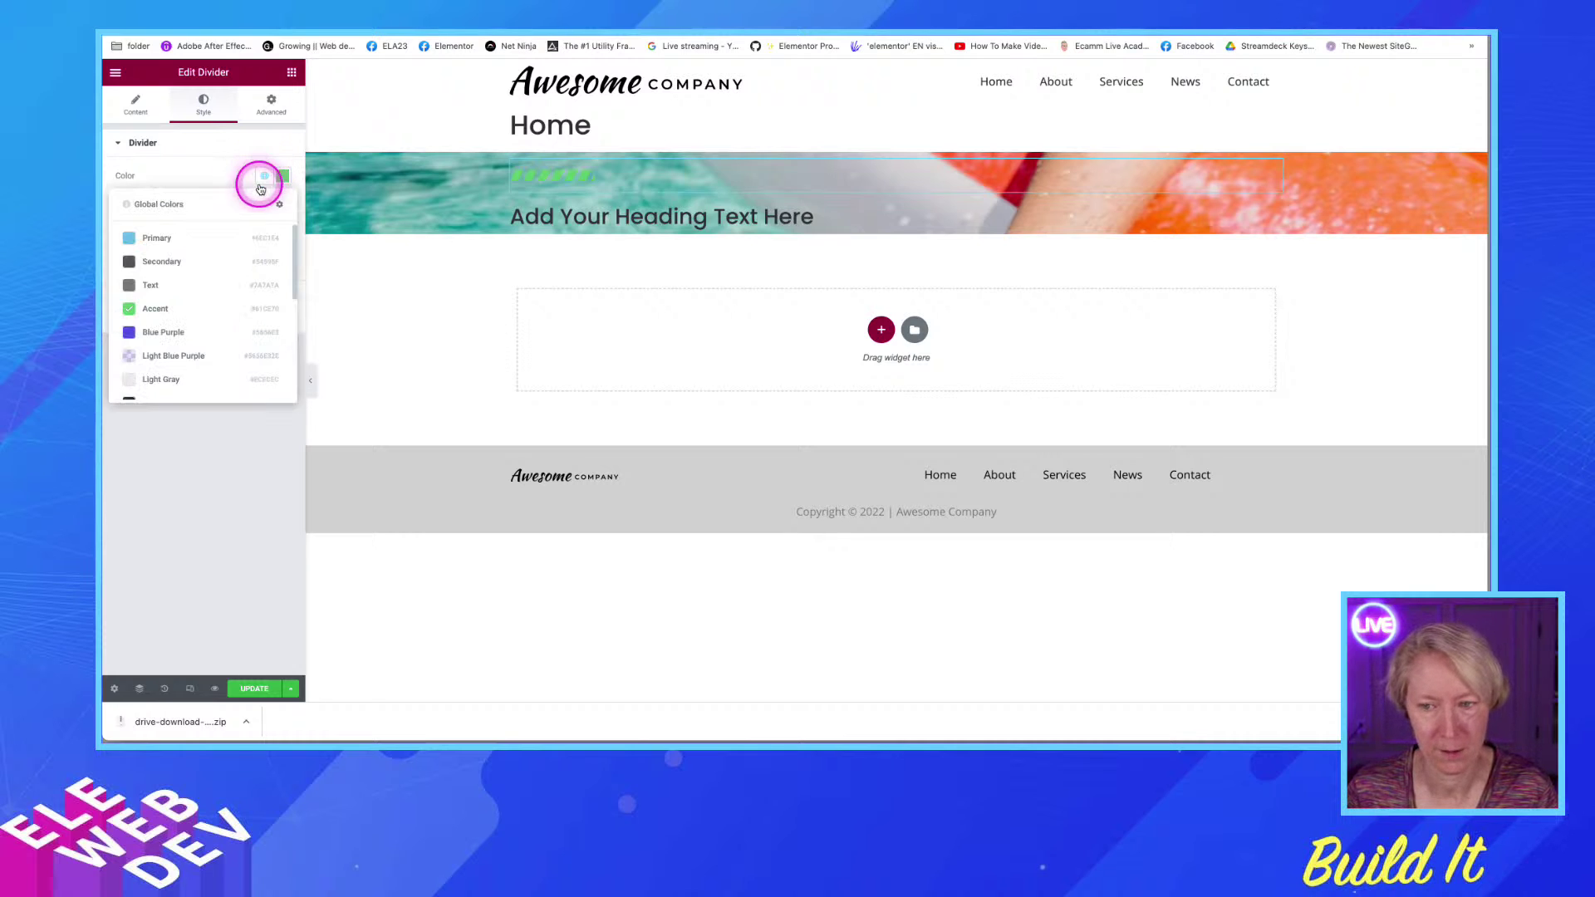
click(166, 332)
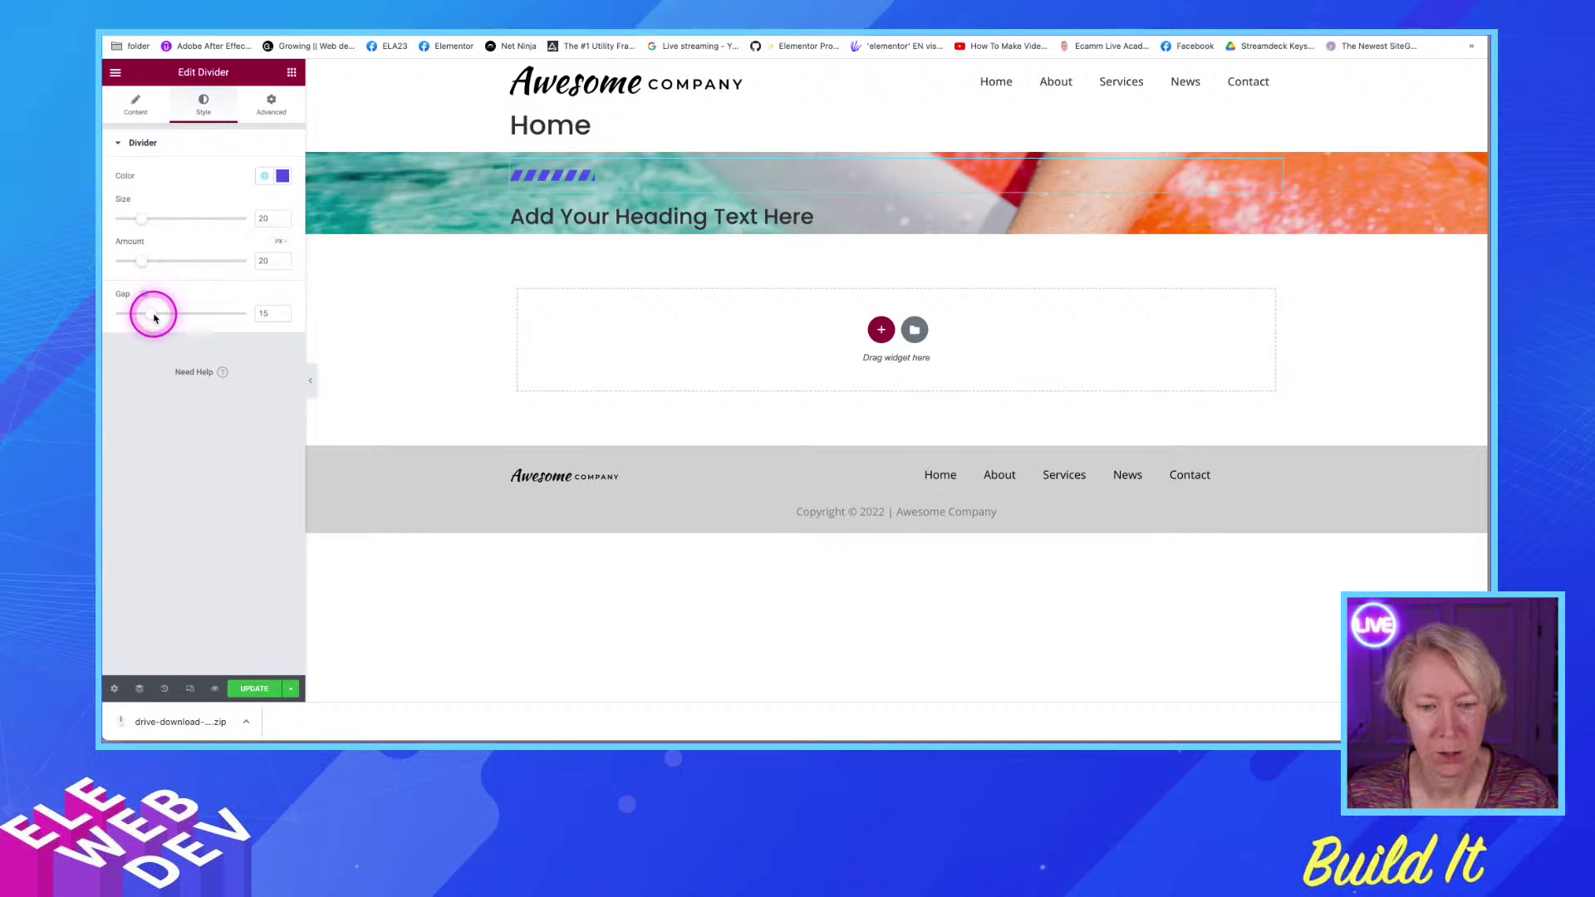
drag(153, 317, 156, 319)
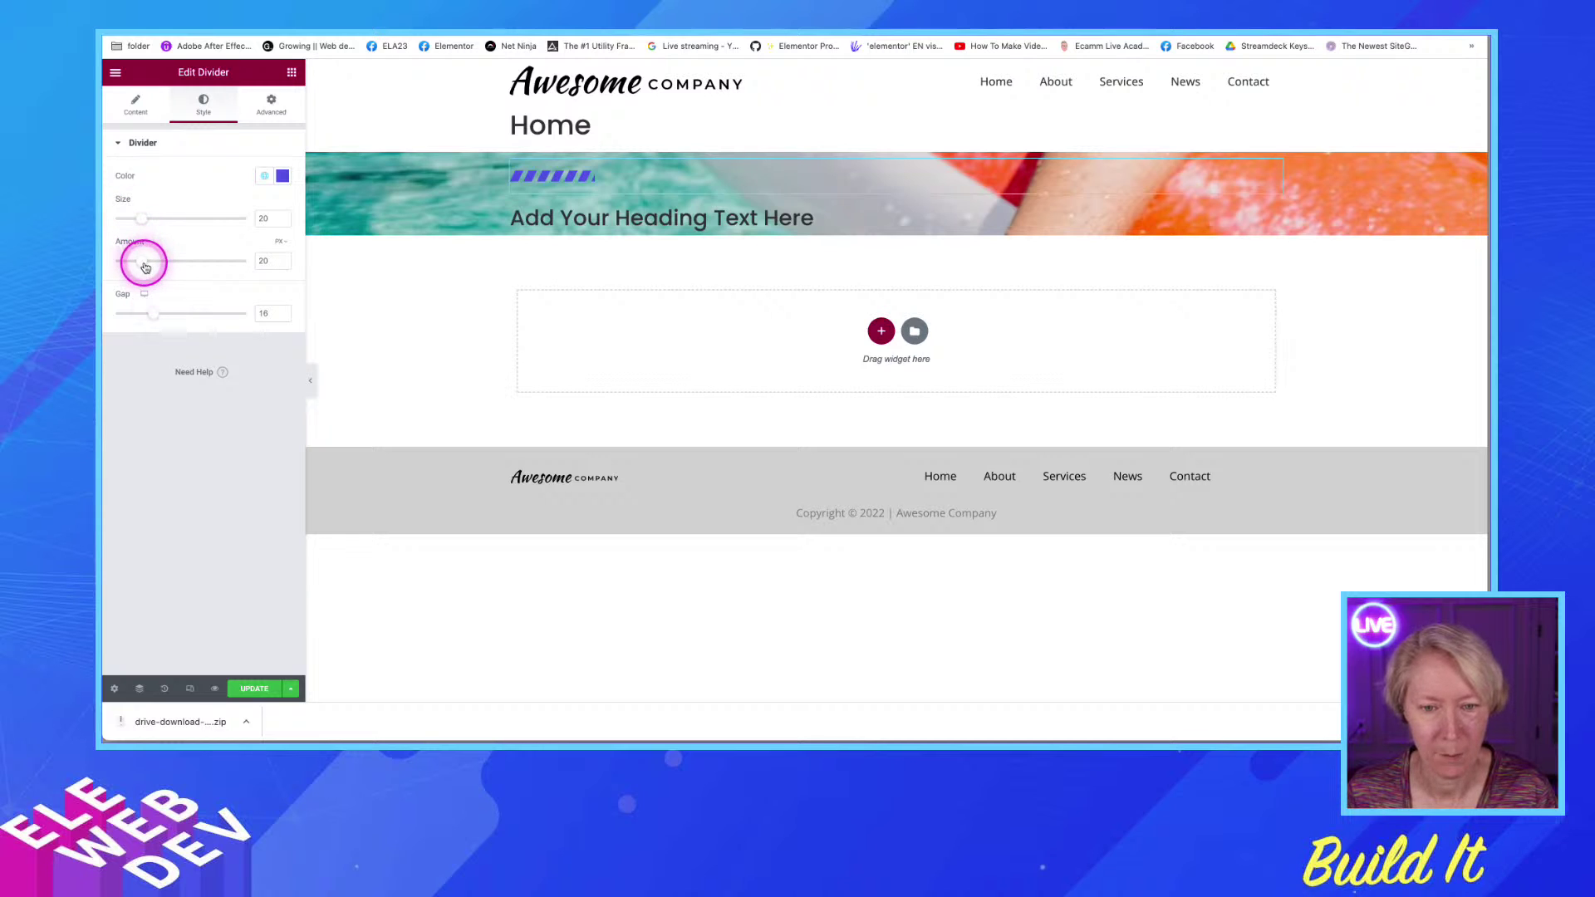
Try spacing out the divider's parallelograms by raising its amount to 40.9 and slightly beyond
drag(142, 260, 146, 268)
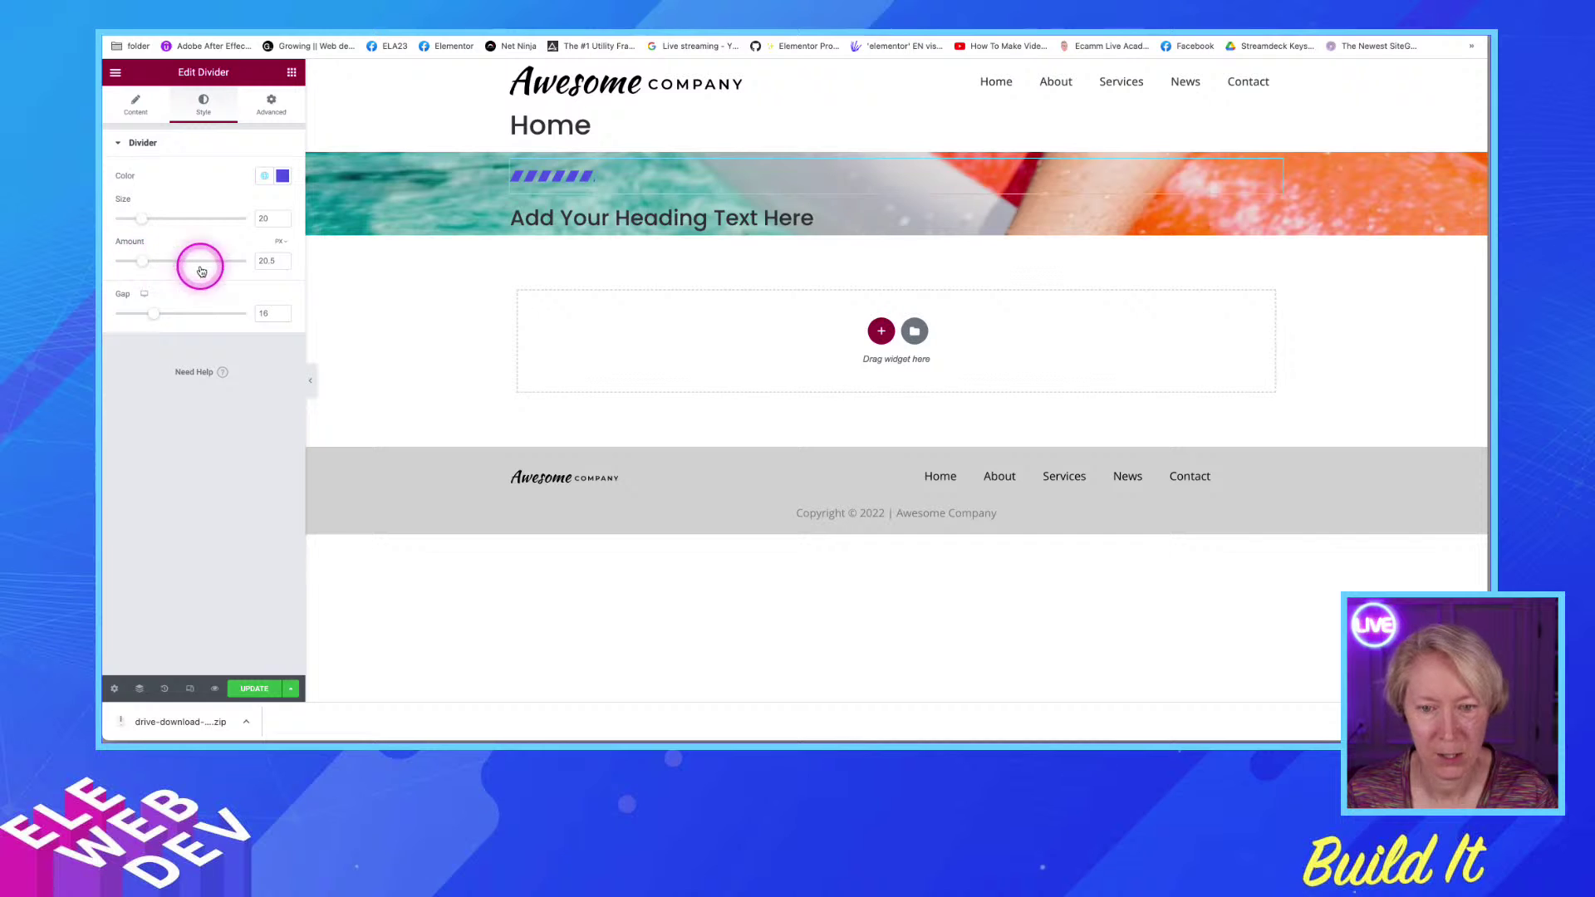
click(283, 259)
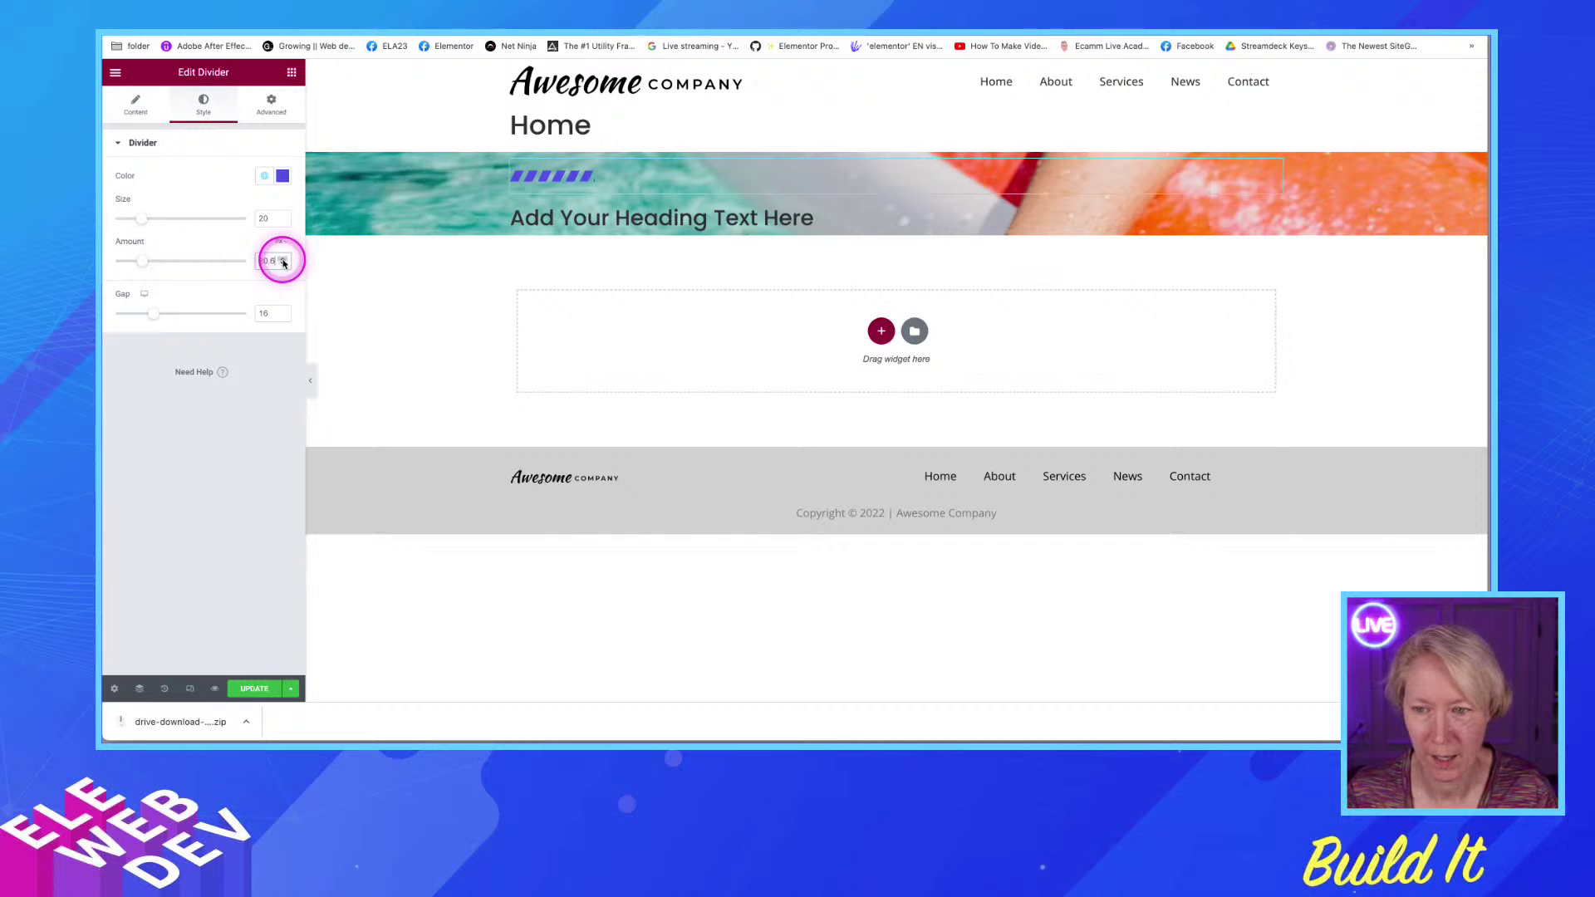
click(282, 259)
click(282, 259)
click(282, 259)
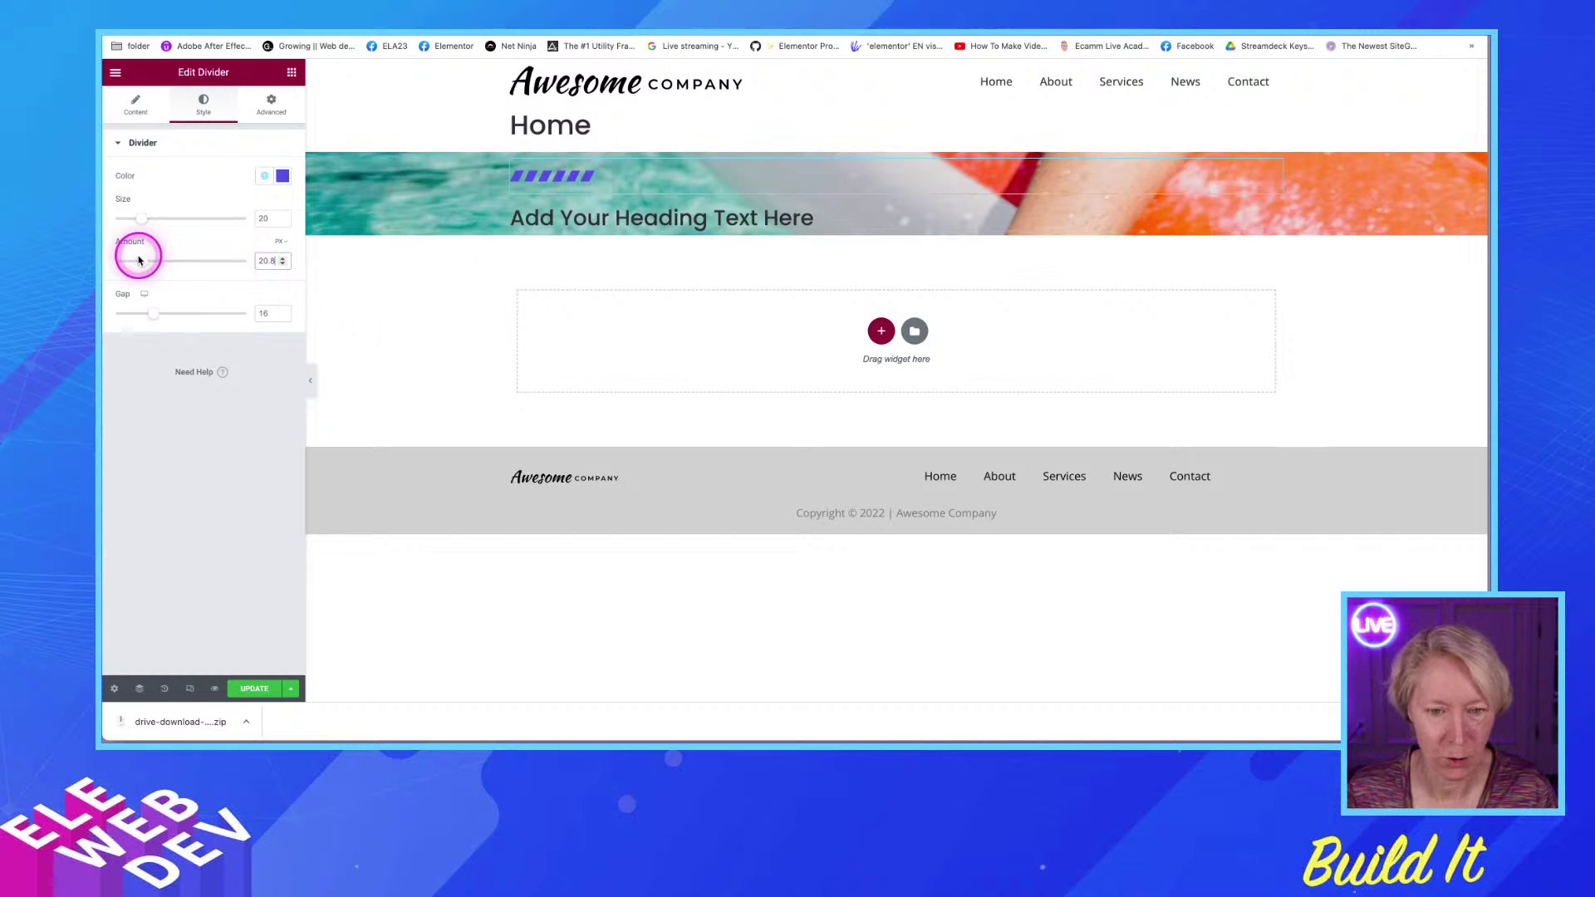
click(284, 260)
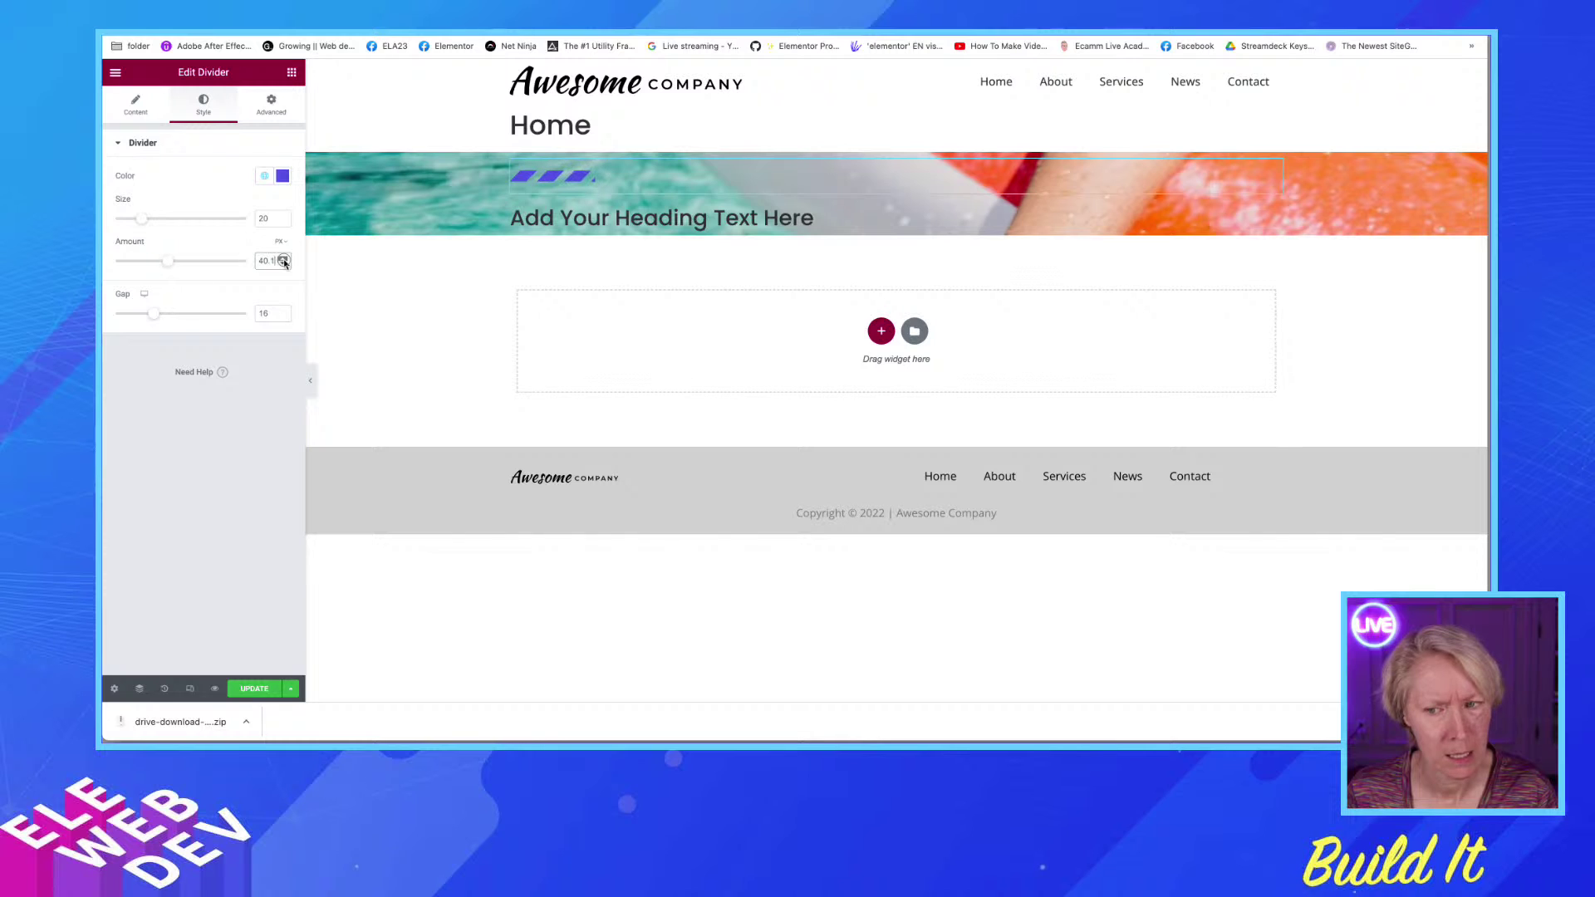
click(284, 265)
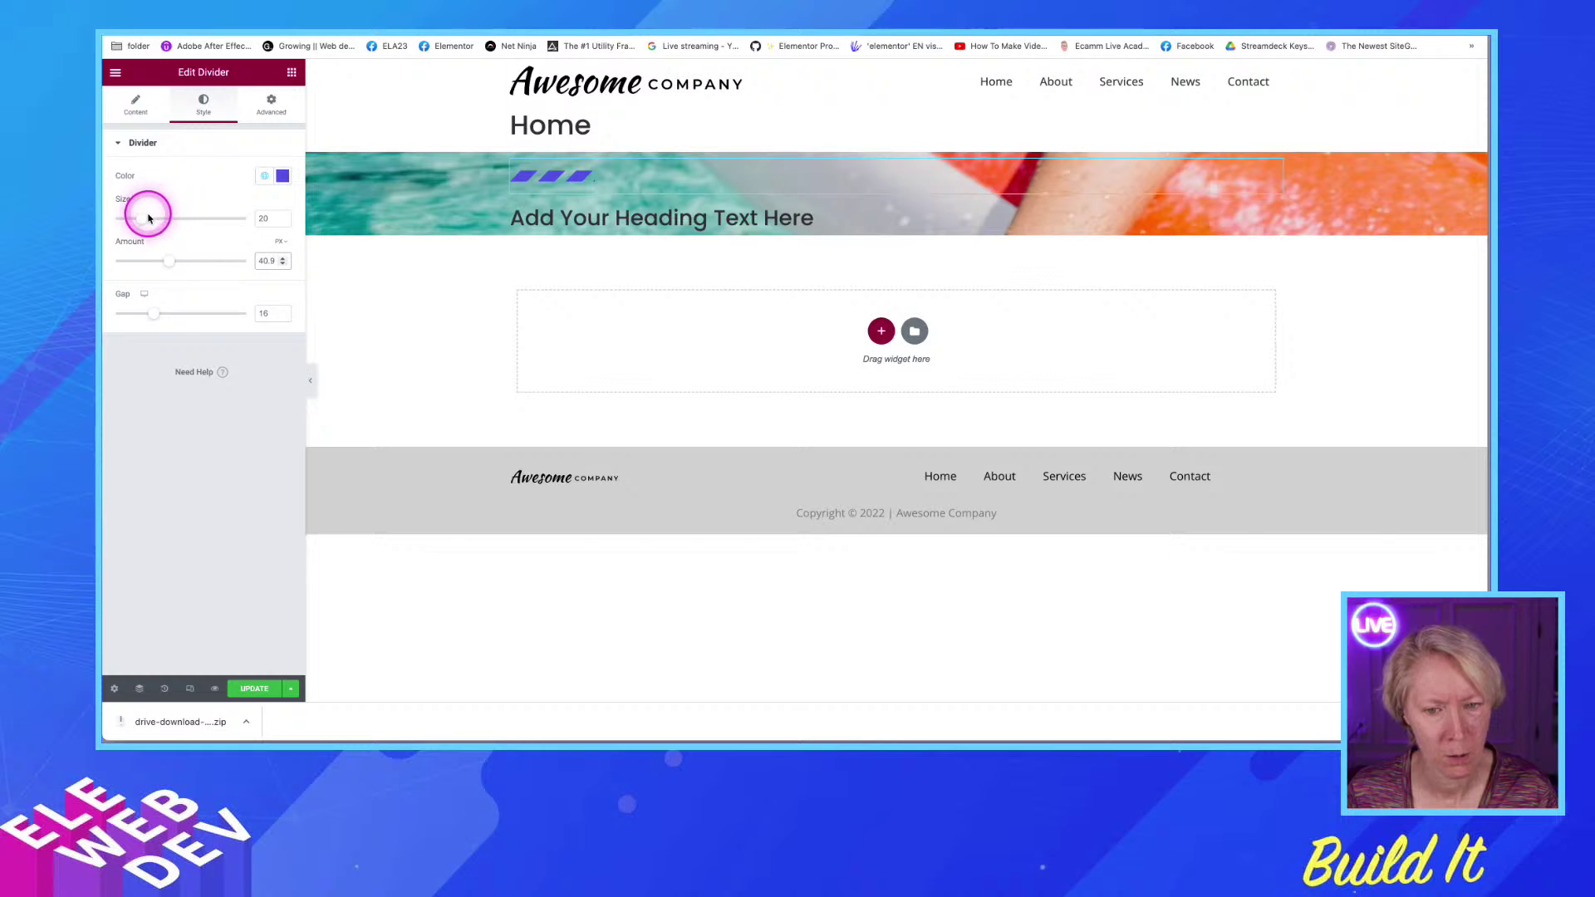
mouse_move(144, 219)
mouse_down()
mouse_move(124, 224)
mouse_move(142, 221)
mouse_up()
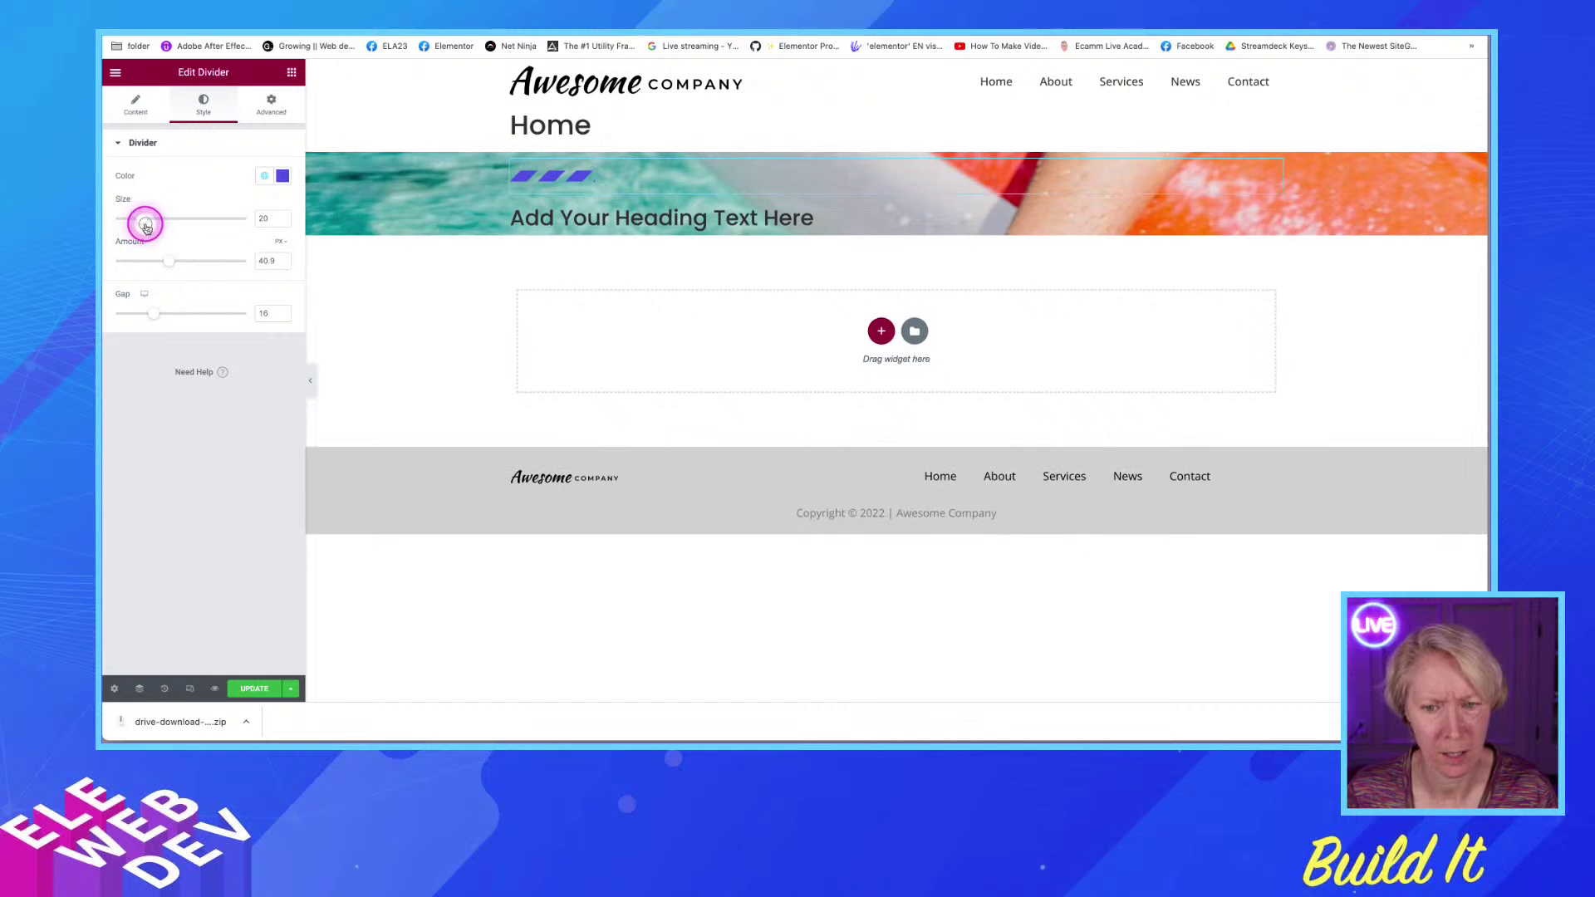
click(284, 260)
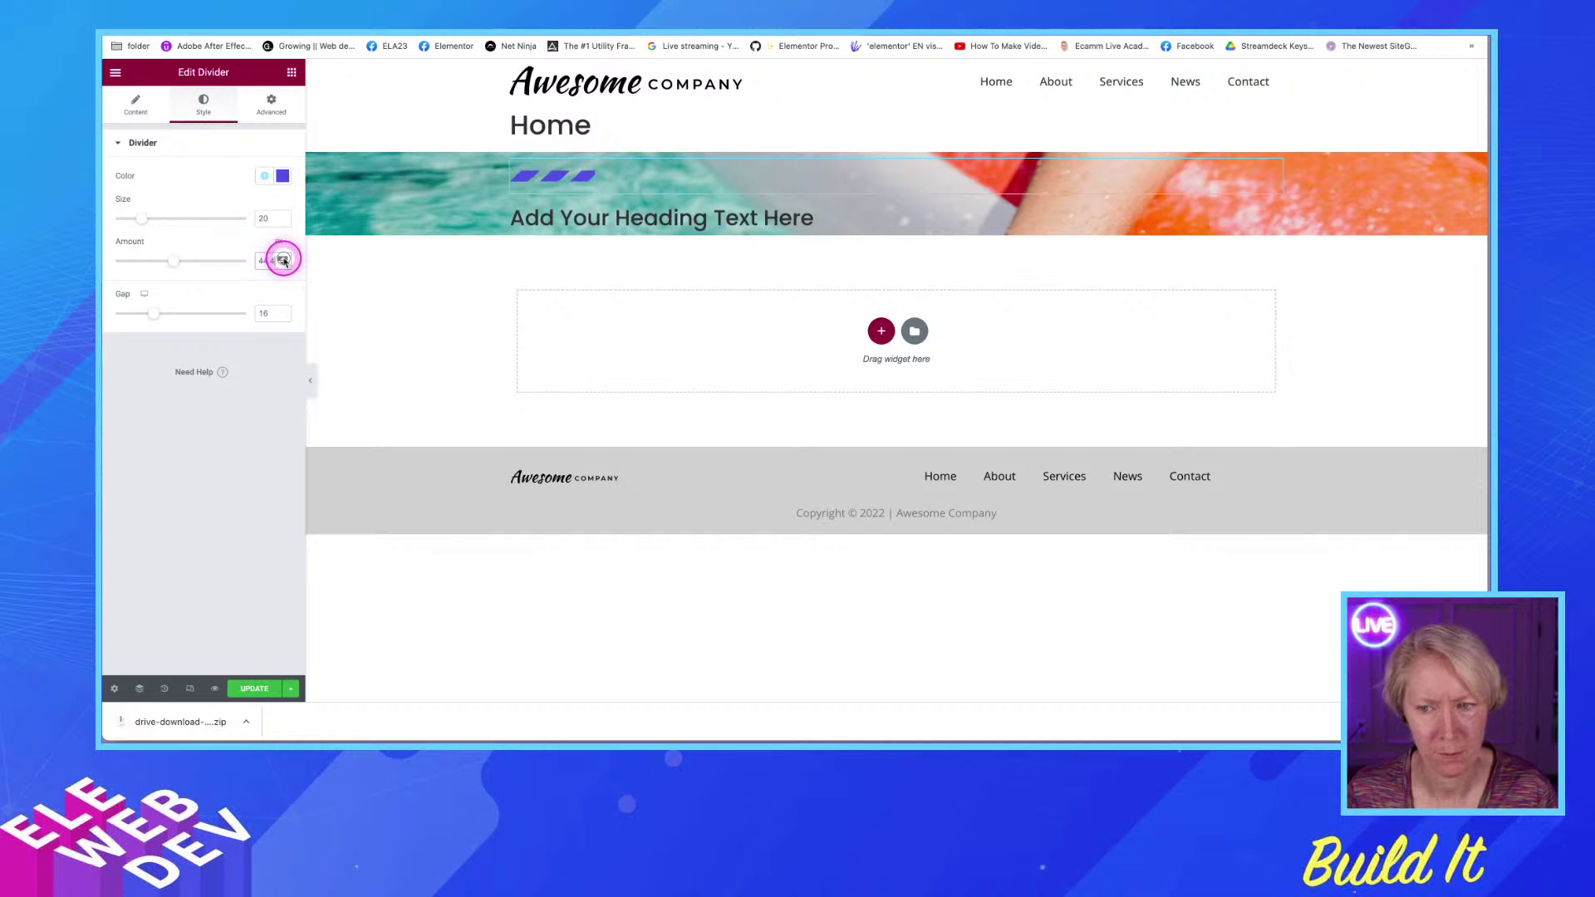
Set the divider's amount to 20 and raise it in small increments until the last parallelogram is complete
drag(276, 262, 241, 255)
text(20)
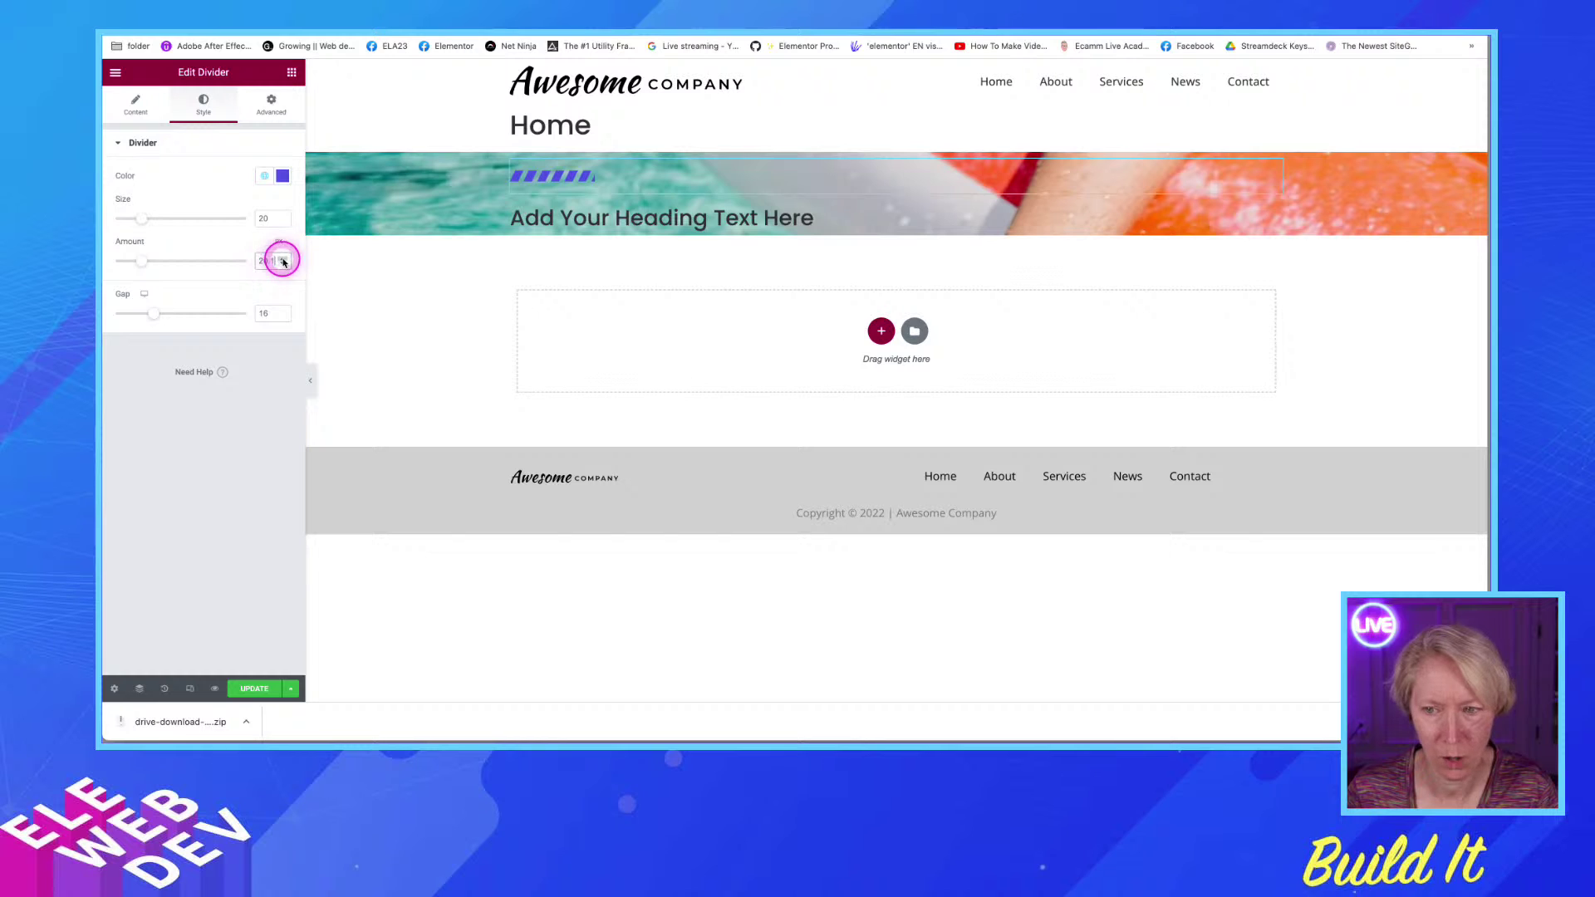
click(283, 259)
click(282, 259)
click(282, 260)
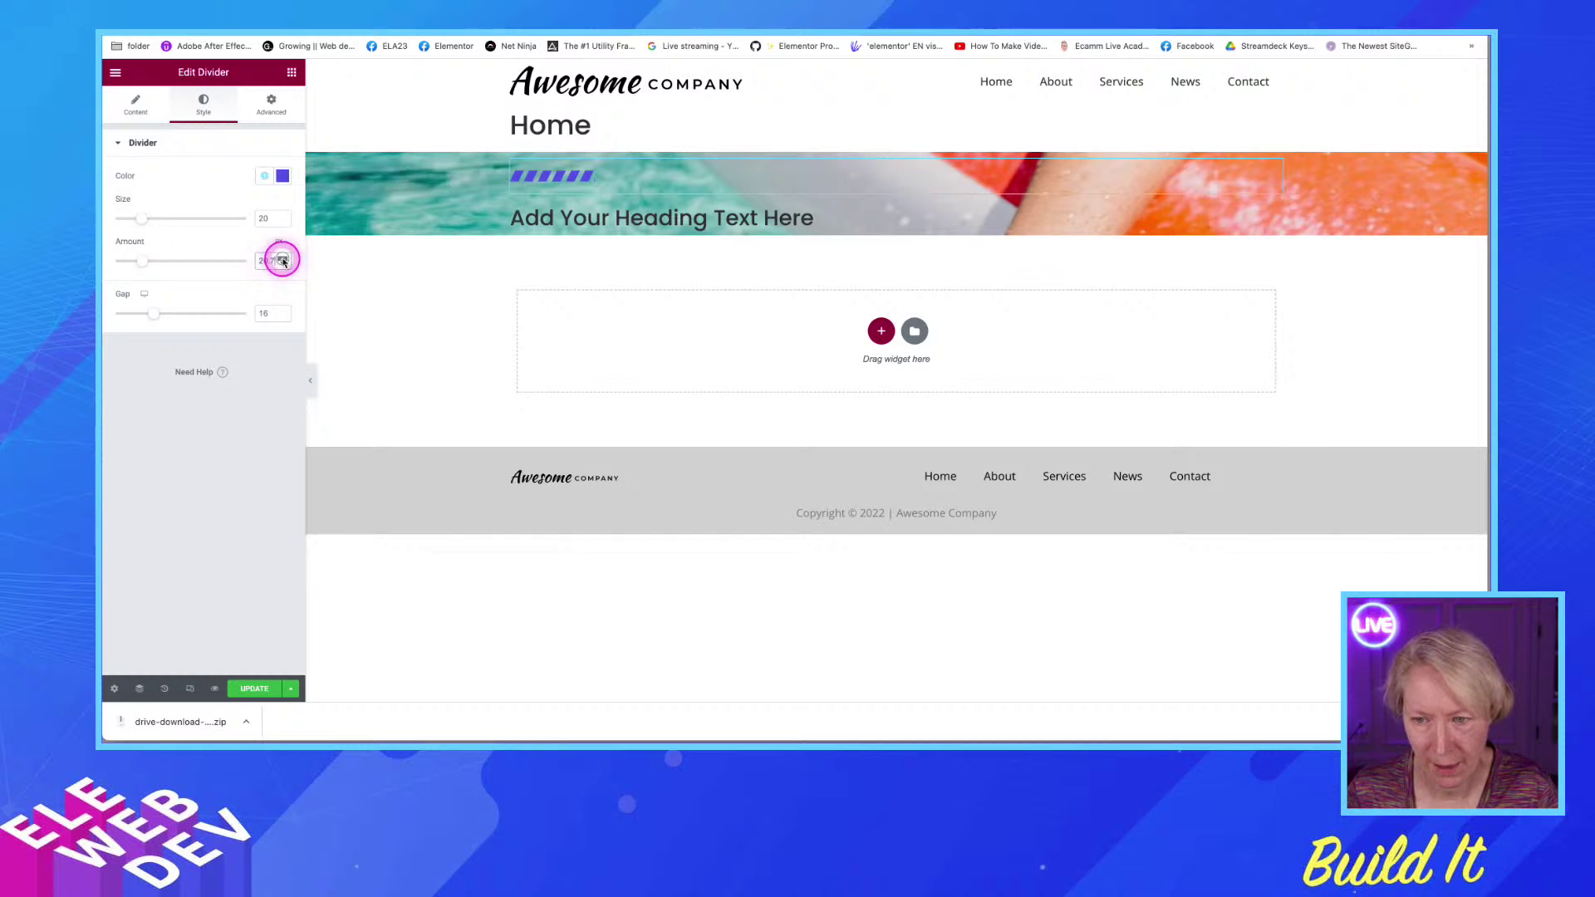
click(283, 260)
click(283, 260)
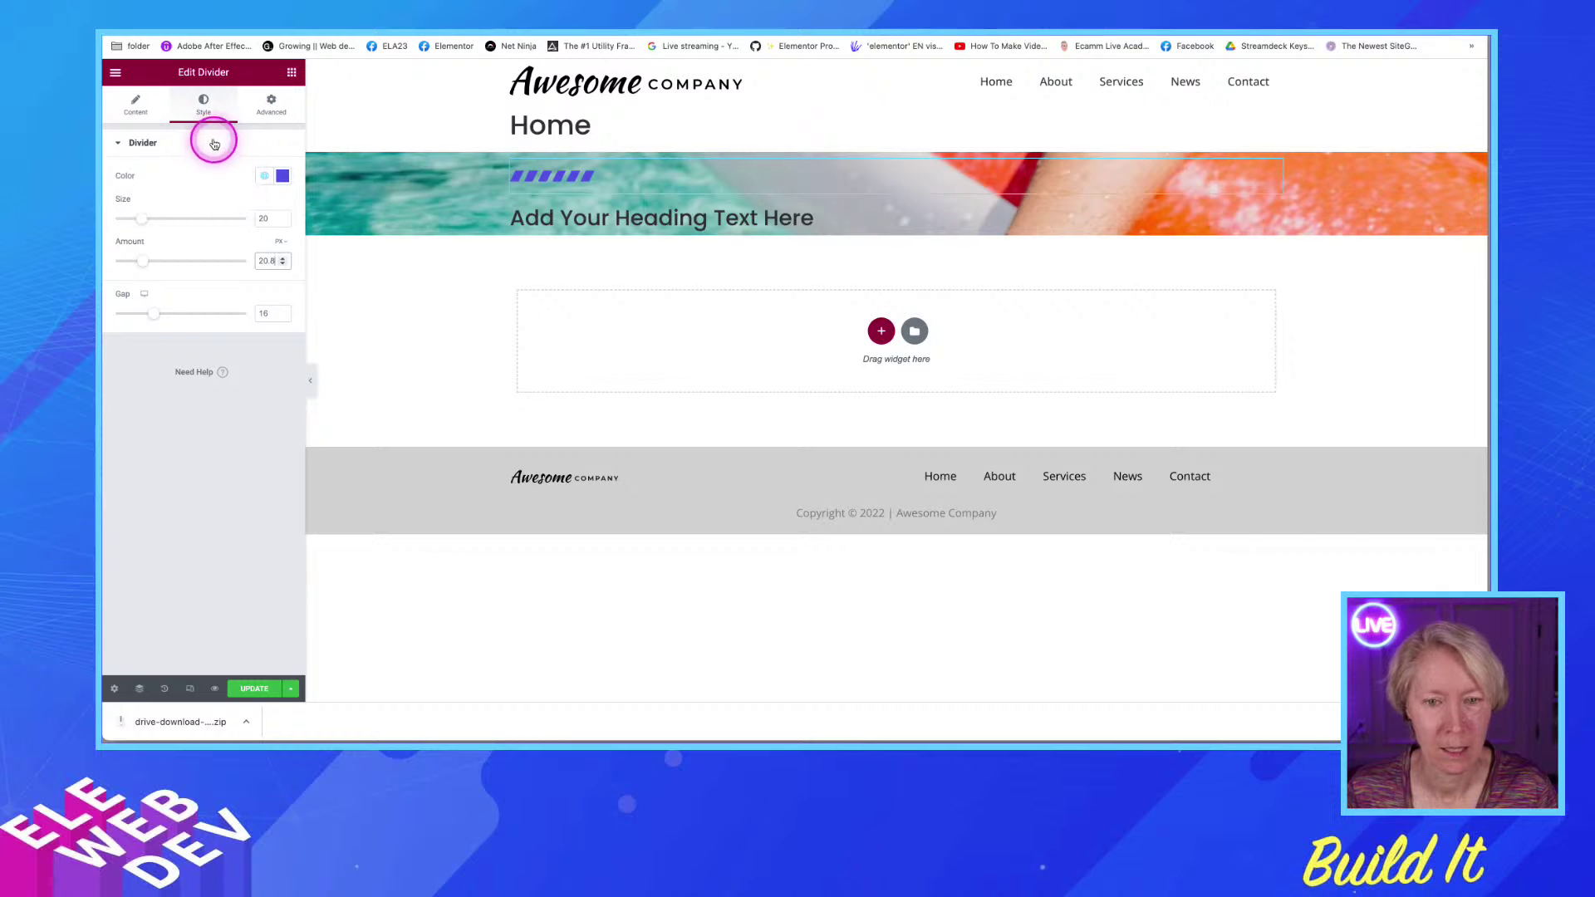
Try the Rectangles style on the divider, and switch back to Parallelogram
click(134, 106)
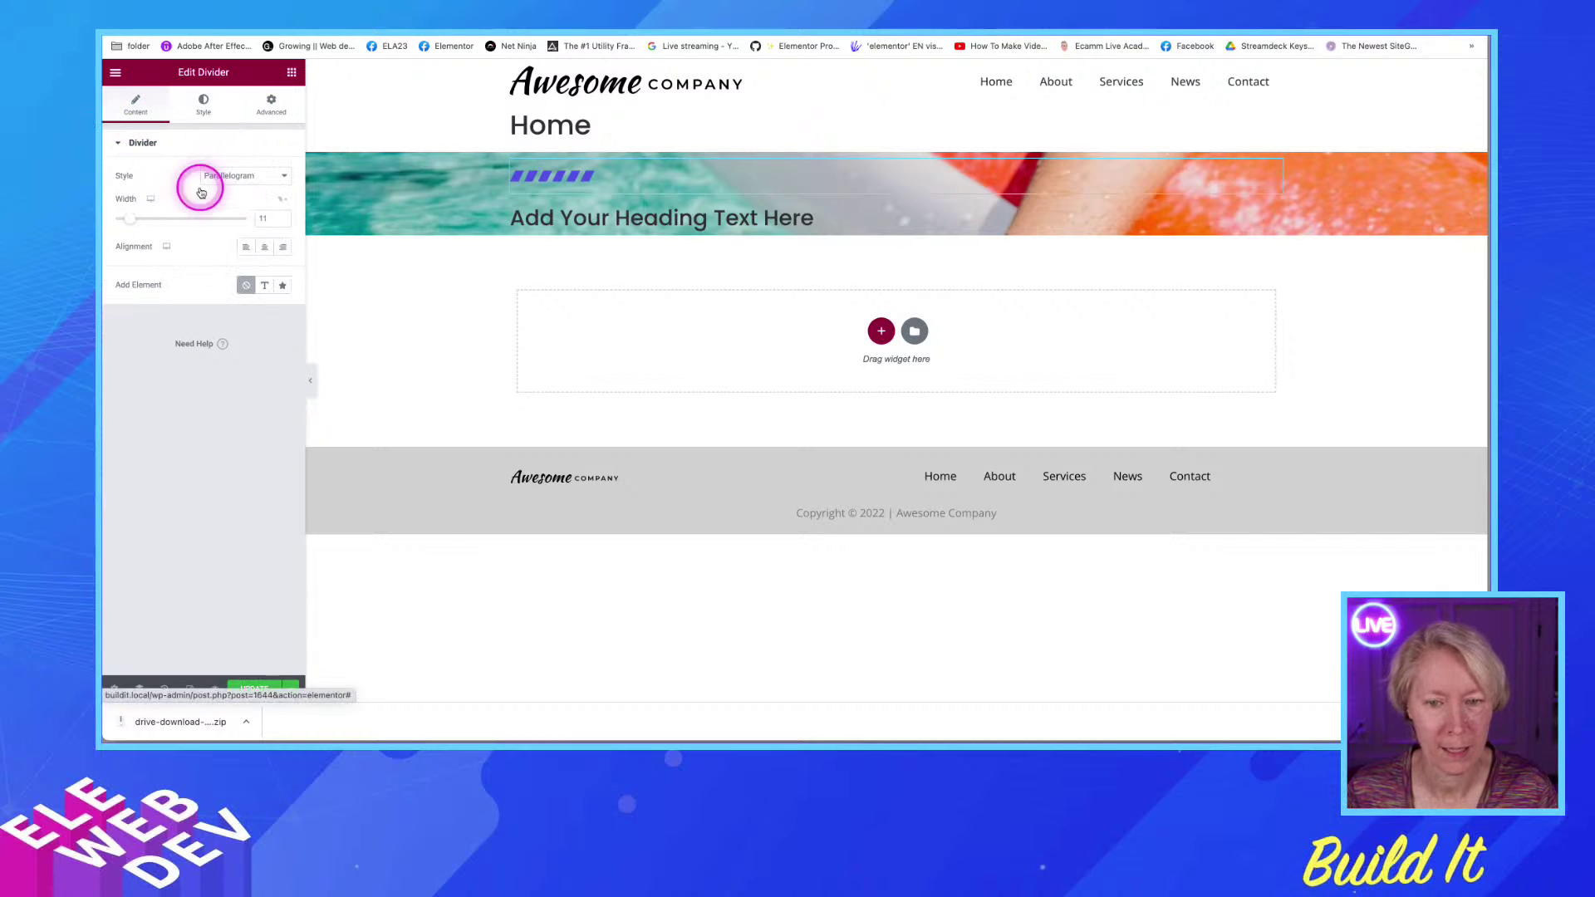
click(245, 187)
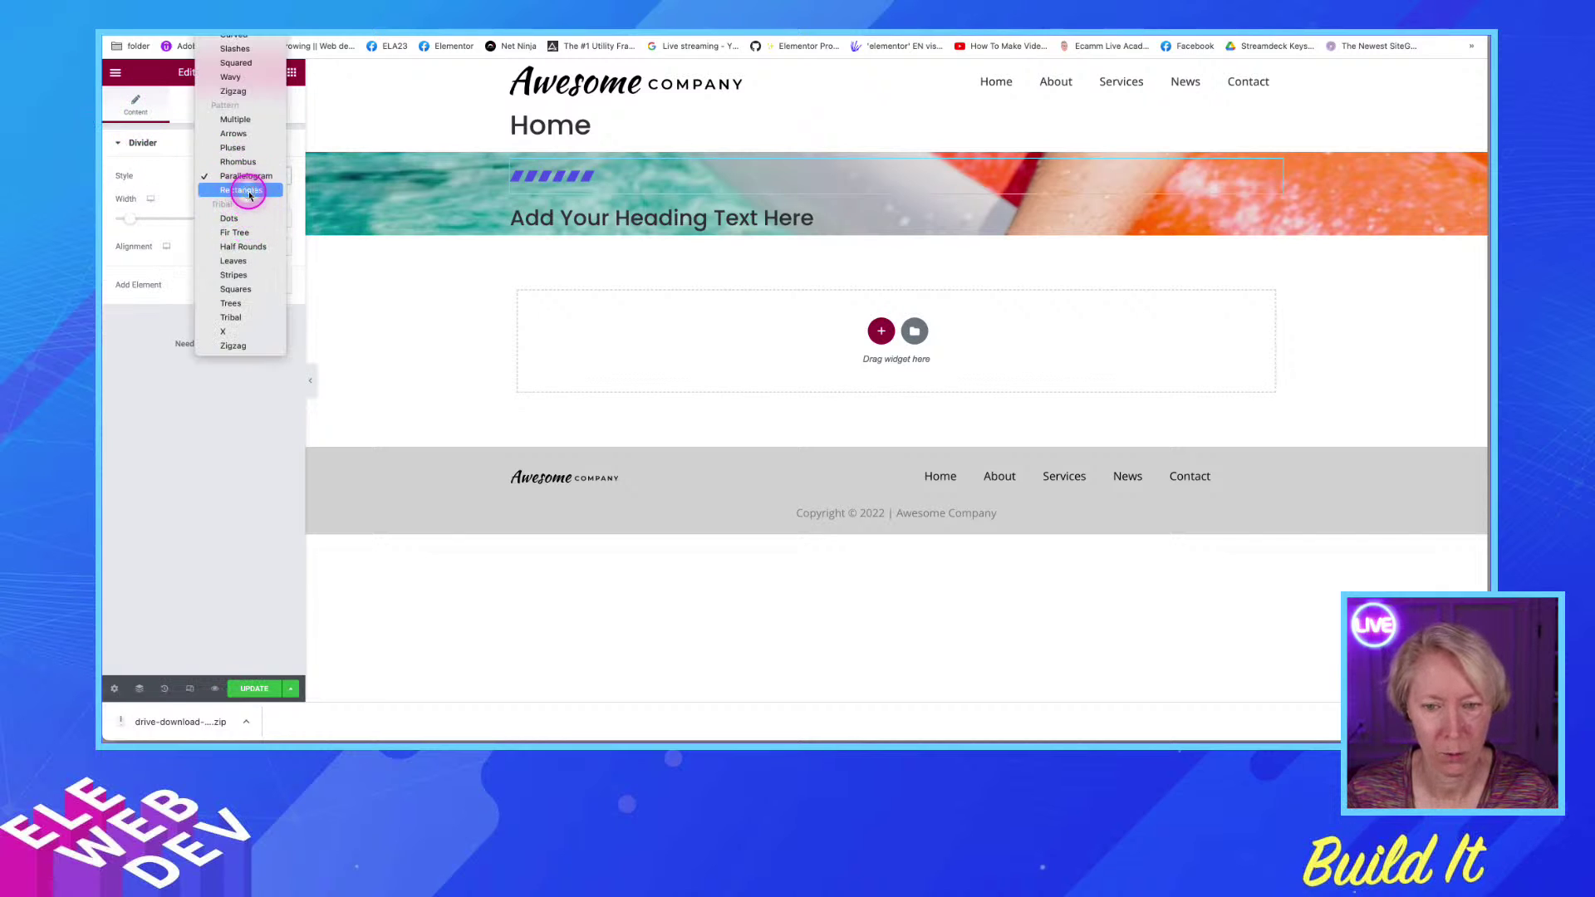
click(250, 190)
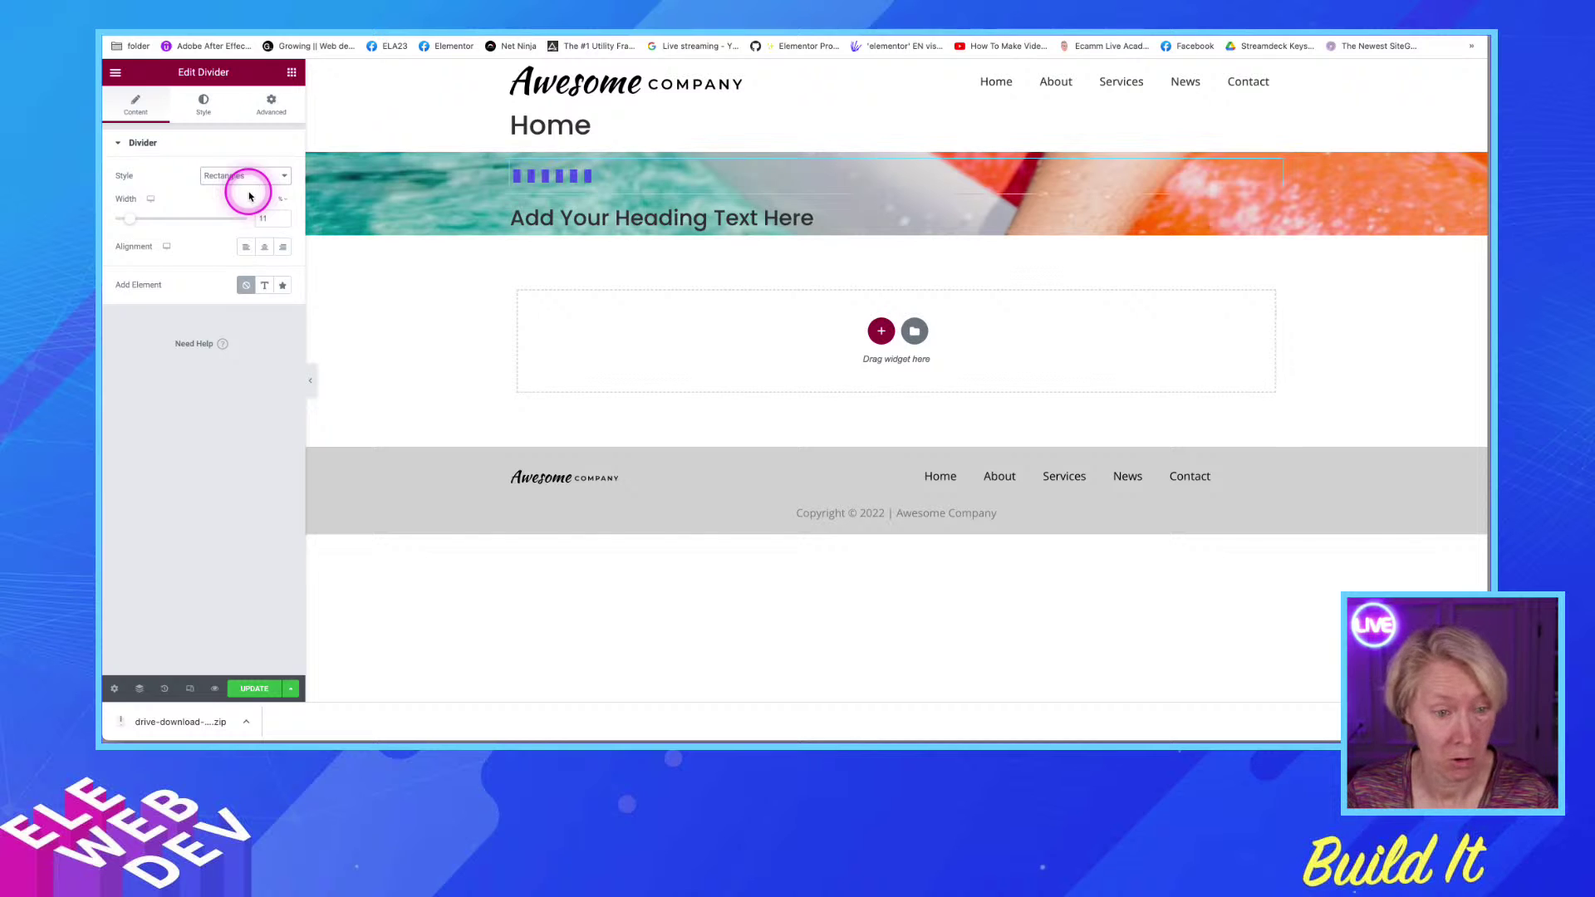
click(243, 174)
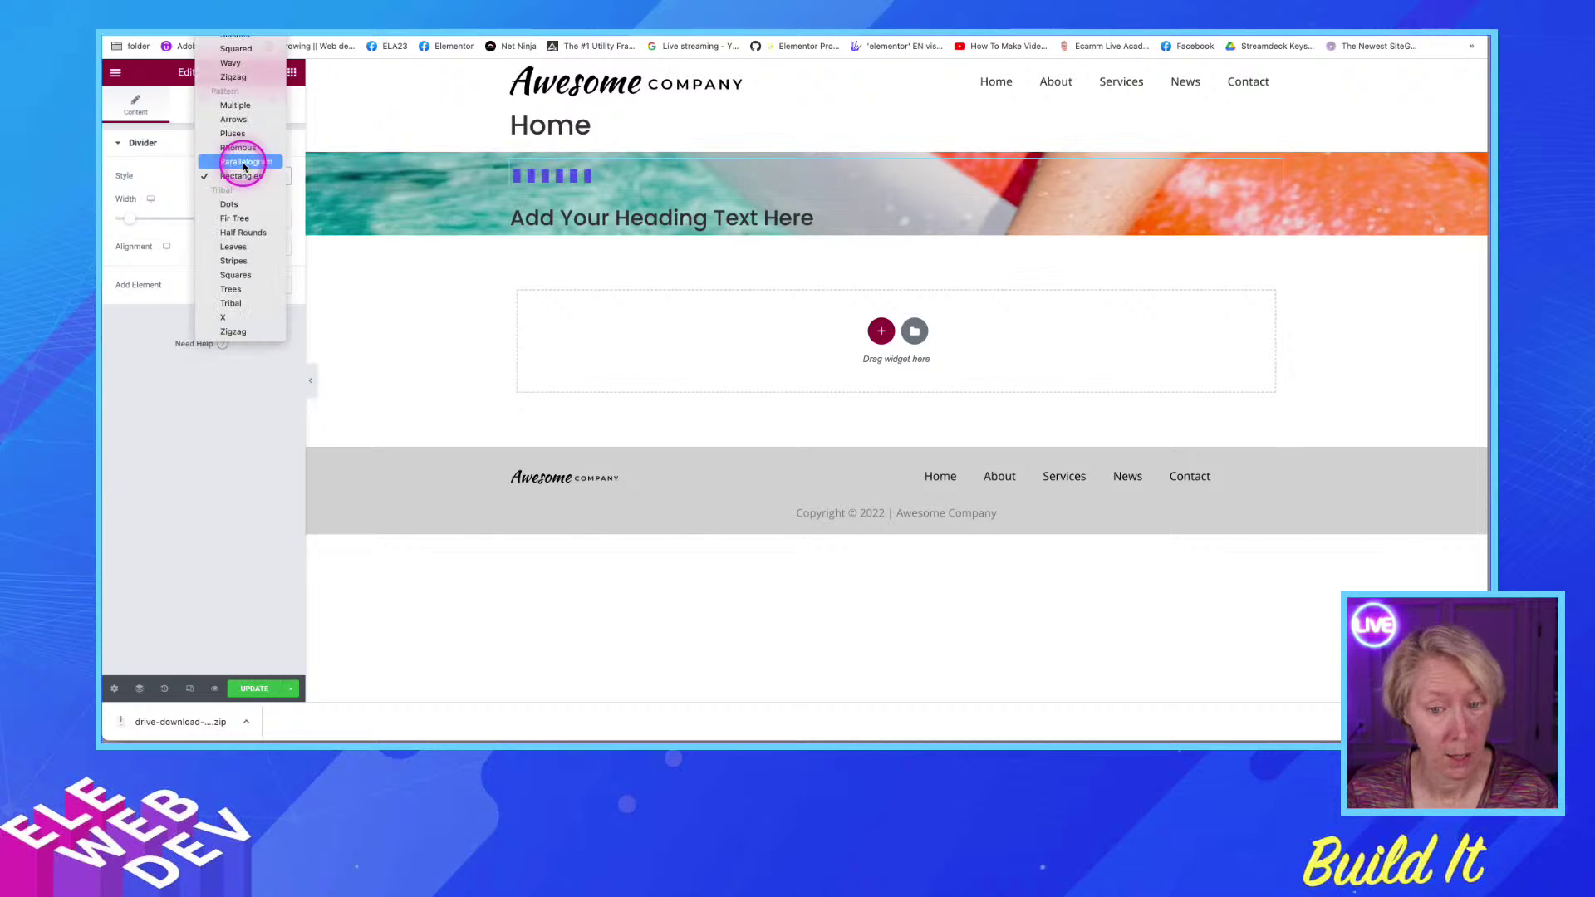
click(244, 164)
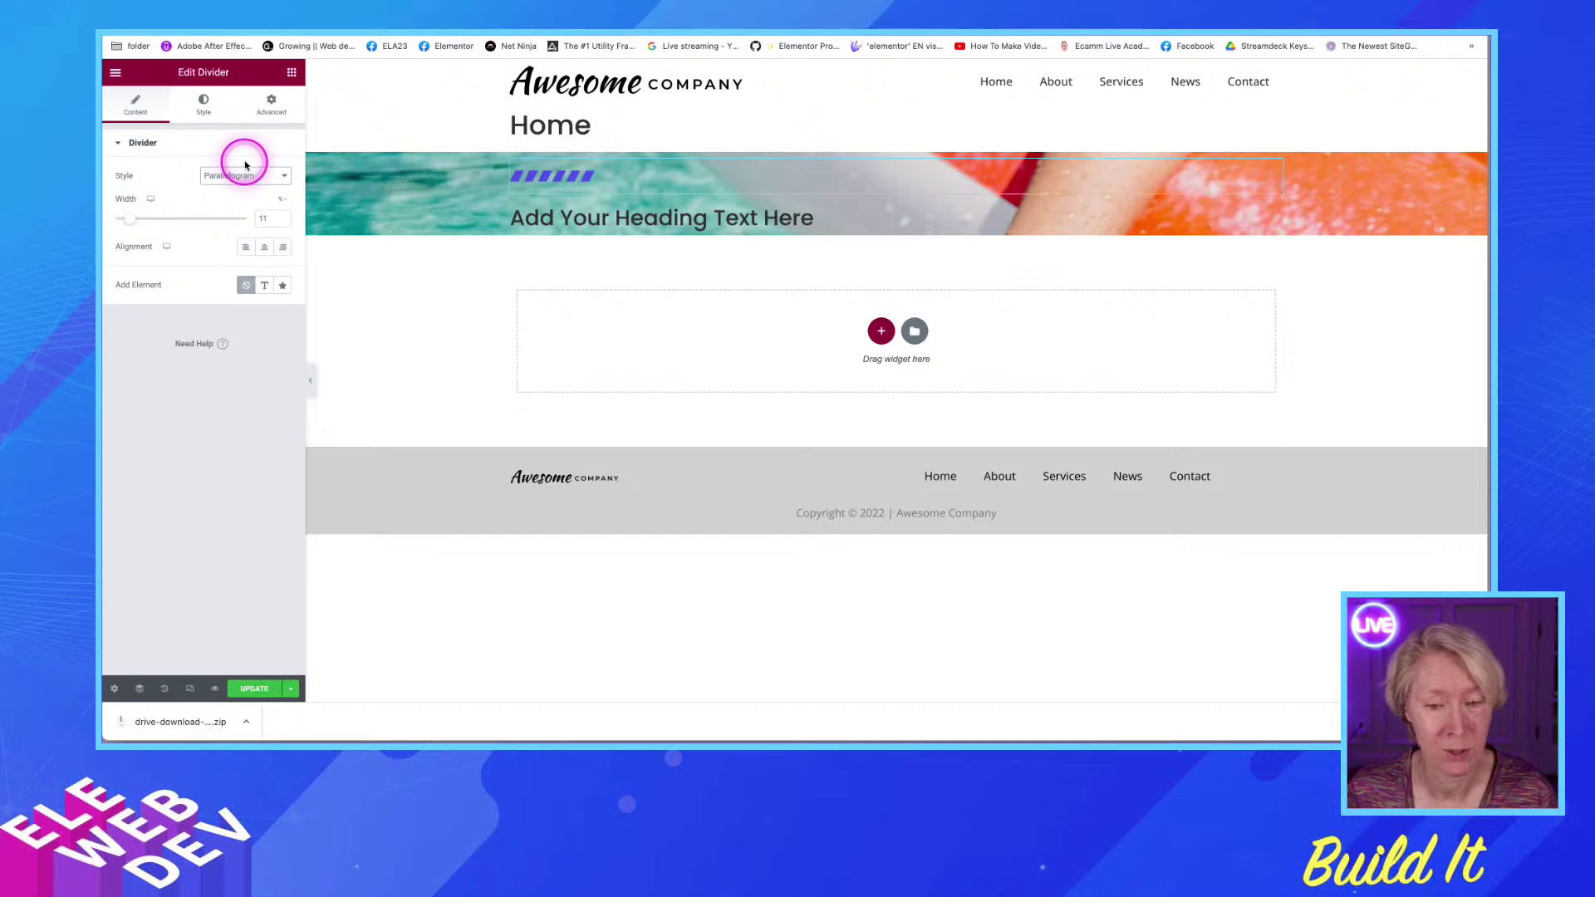
Try the Rhombus, Pluses, Arrows and Multiple styles on the divider, and return it to Parallelogram
click(240, 178)
click(237, 163)
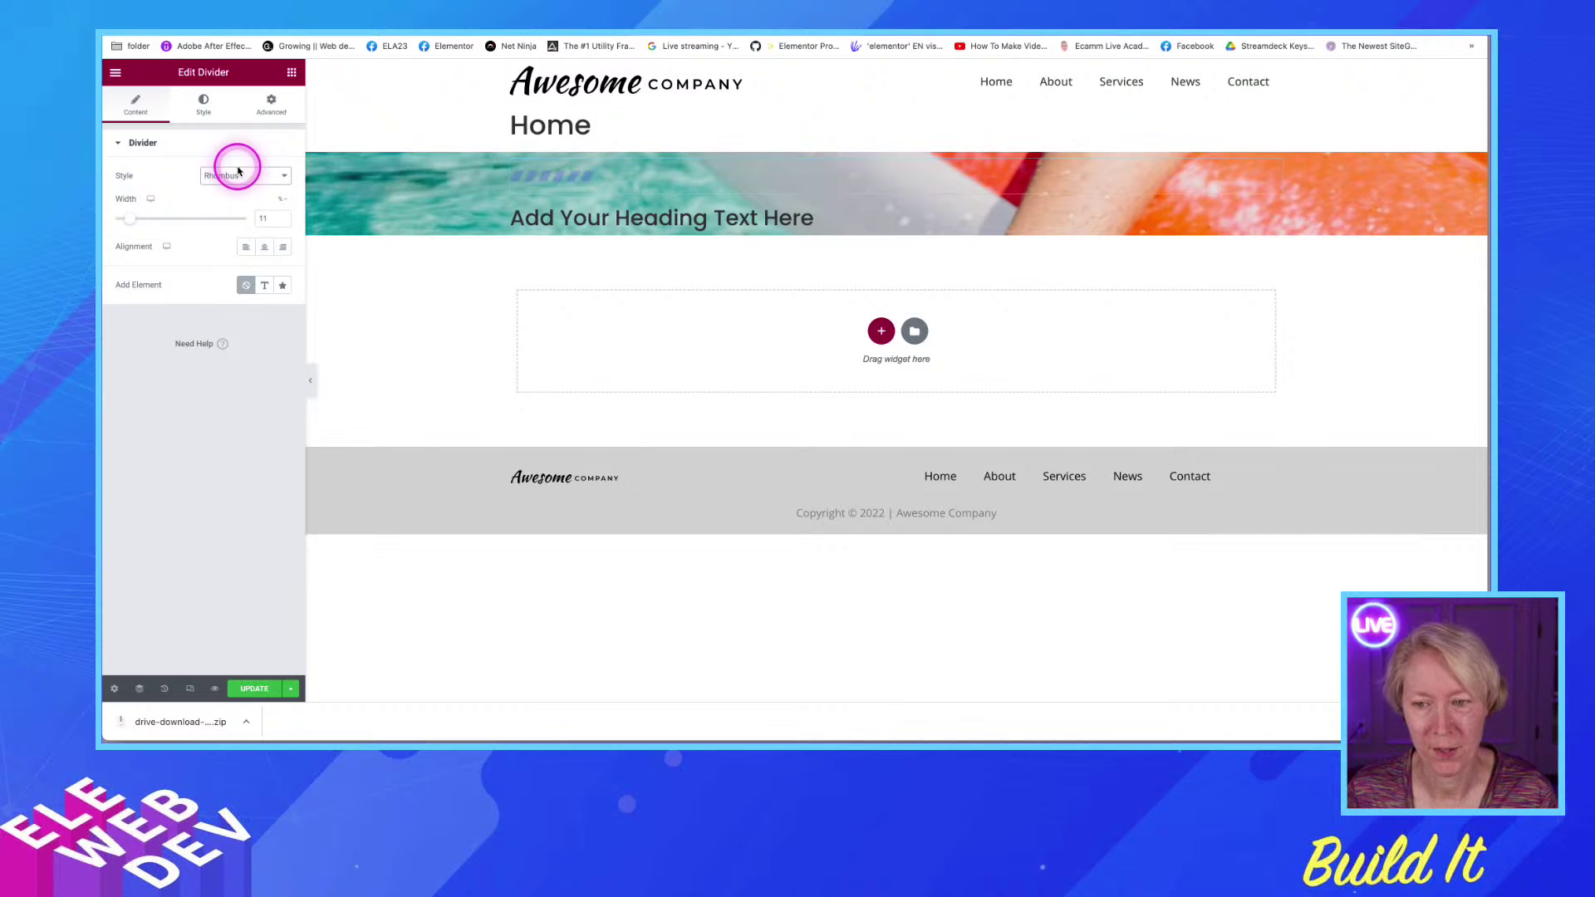
click(220, 174)
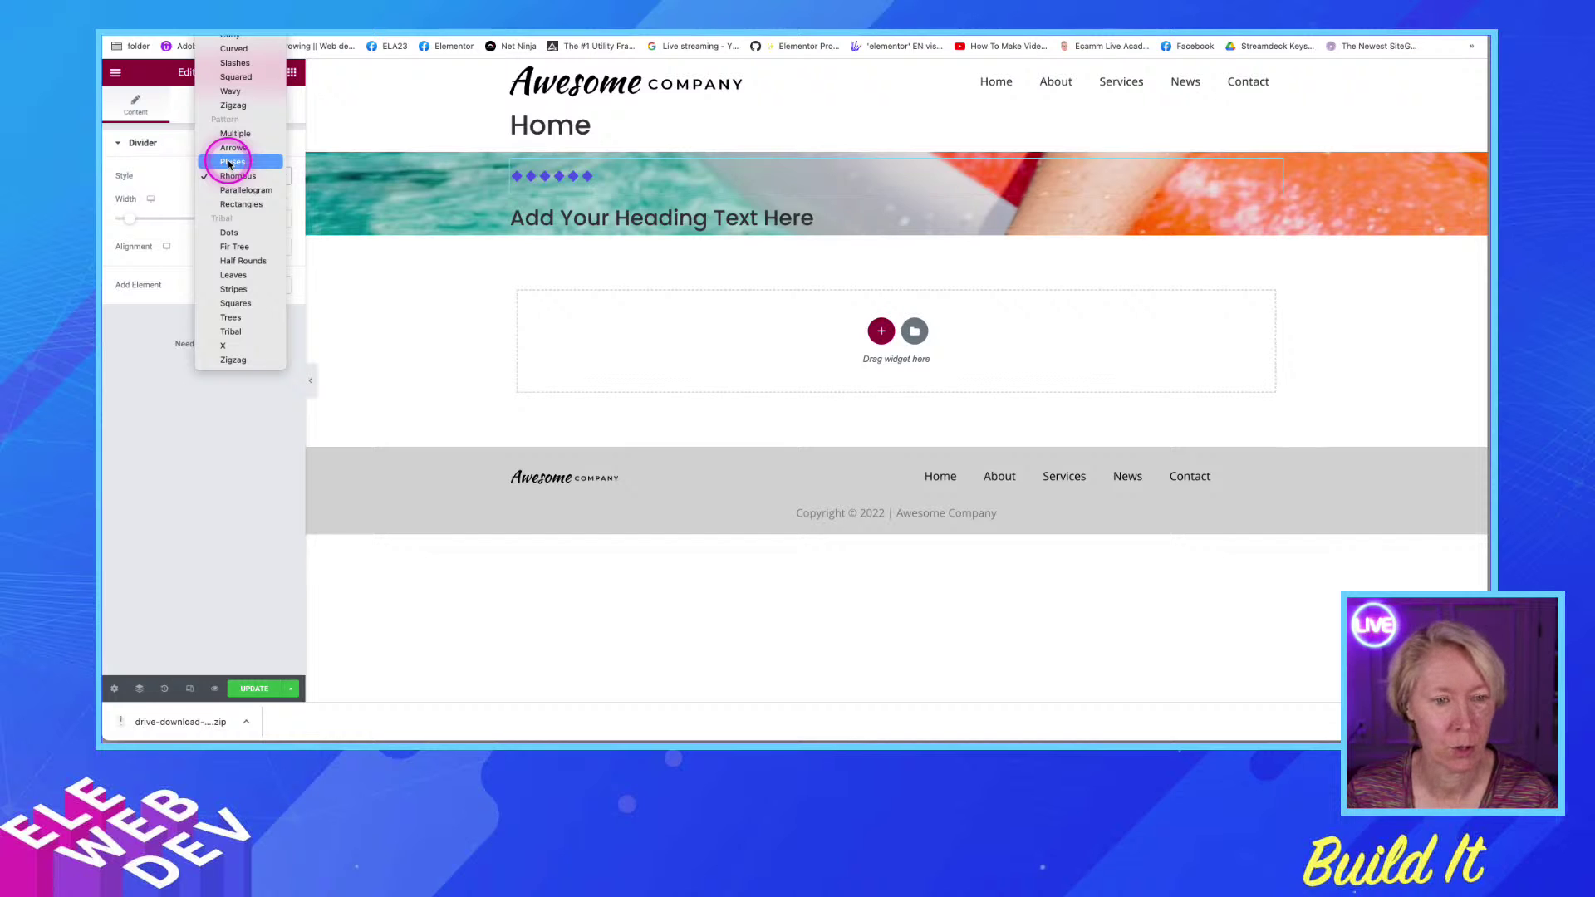
click(229, 163)
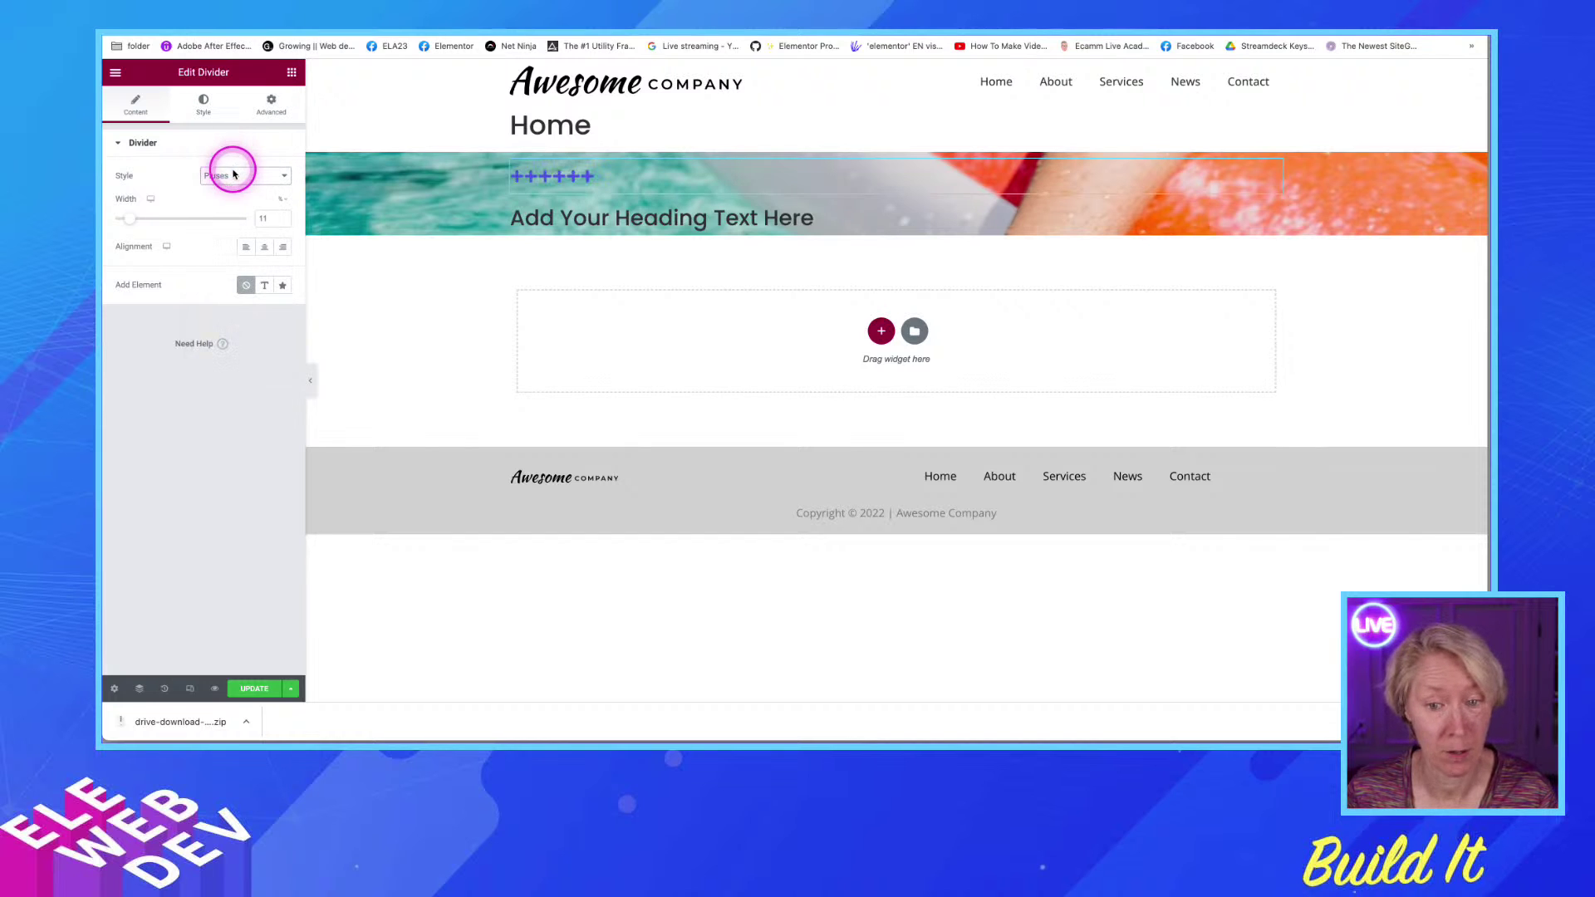
click(232, 178)
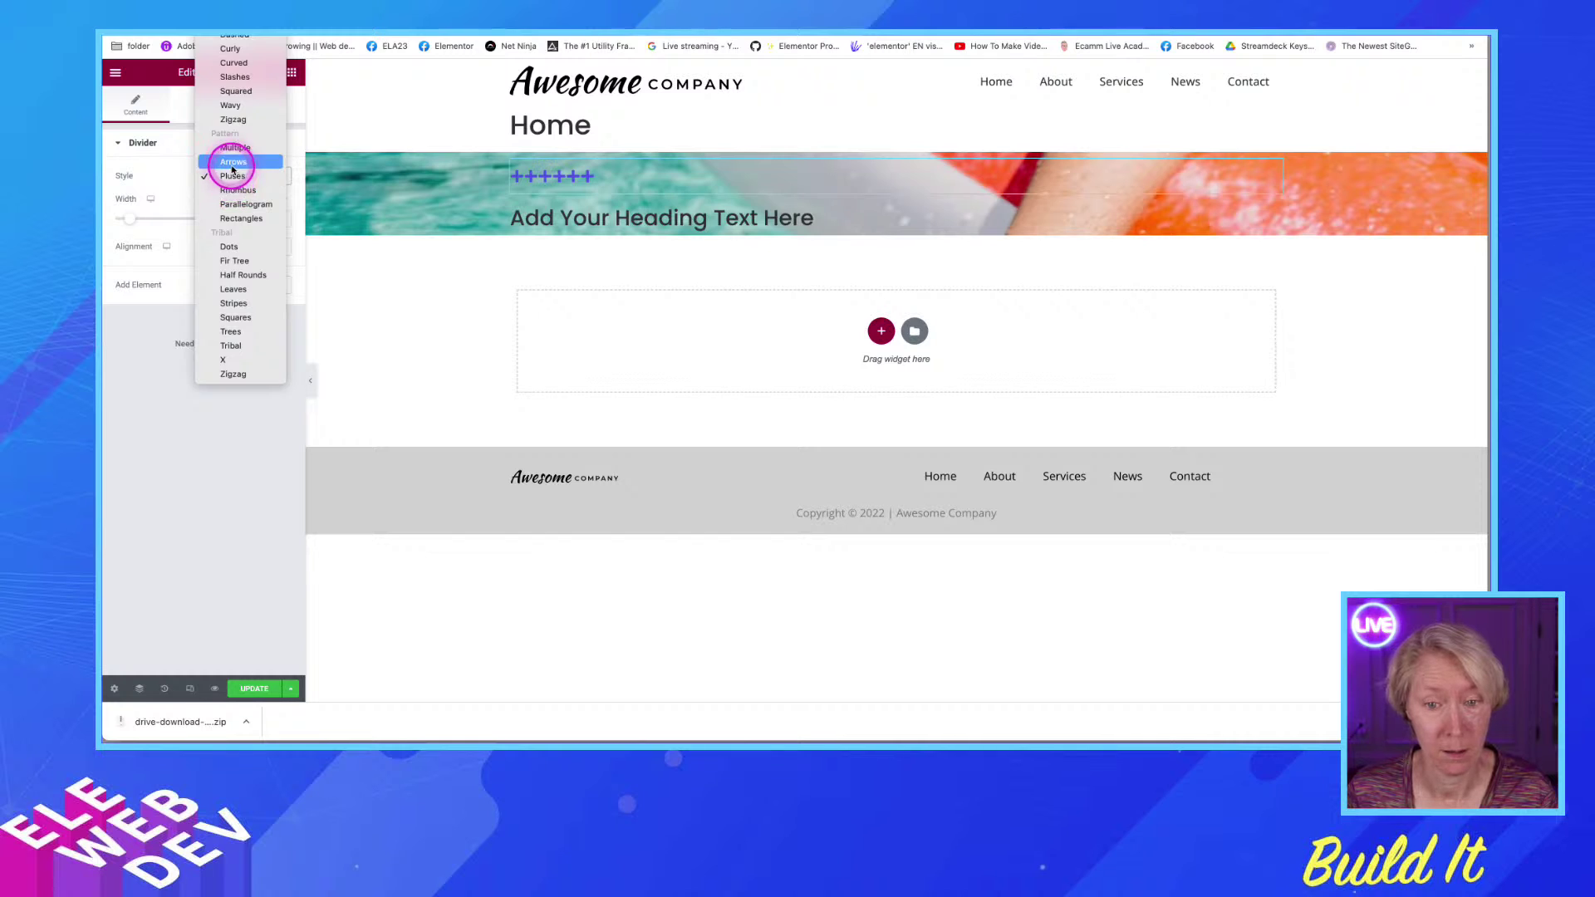
click(233, 163)
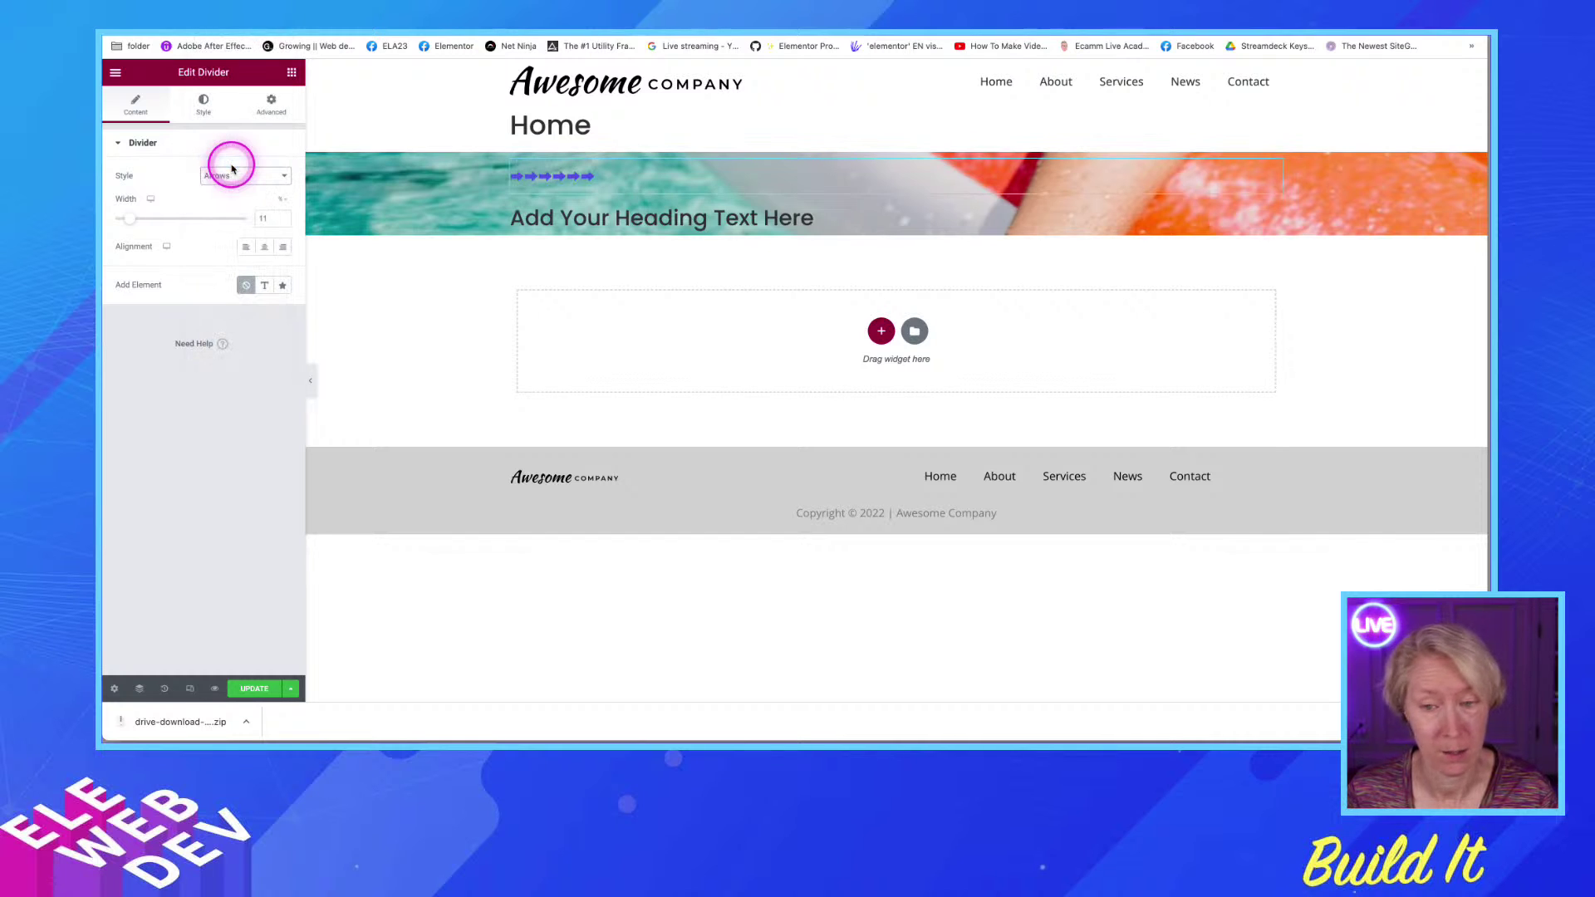
click(228, 179)
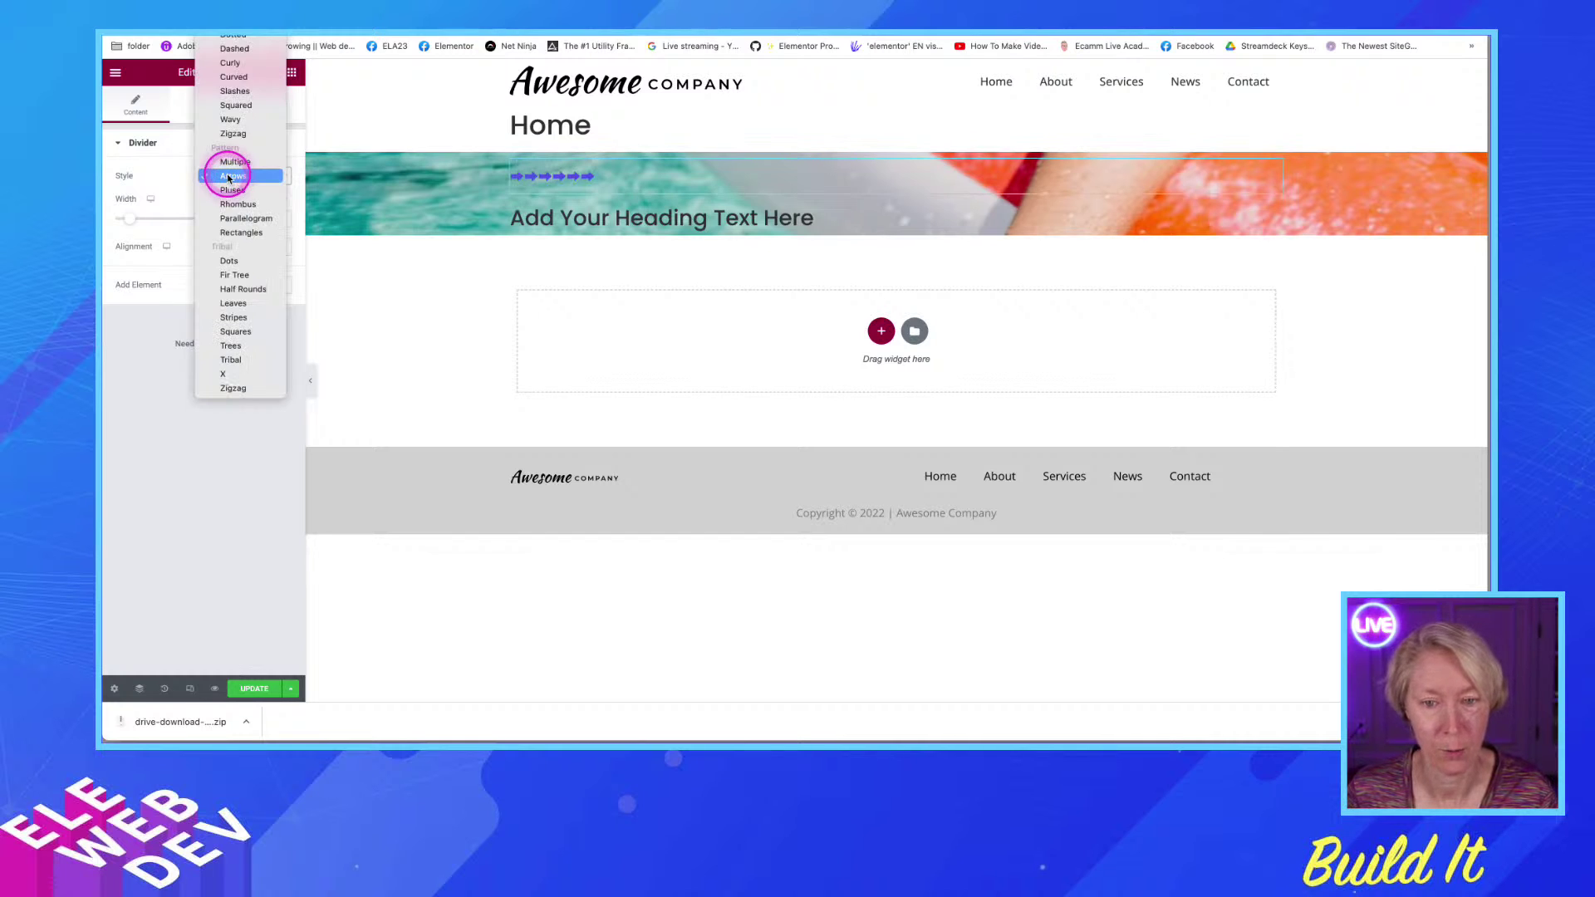
click(229, 166)
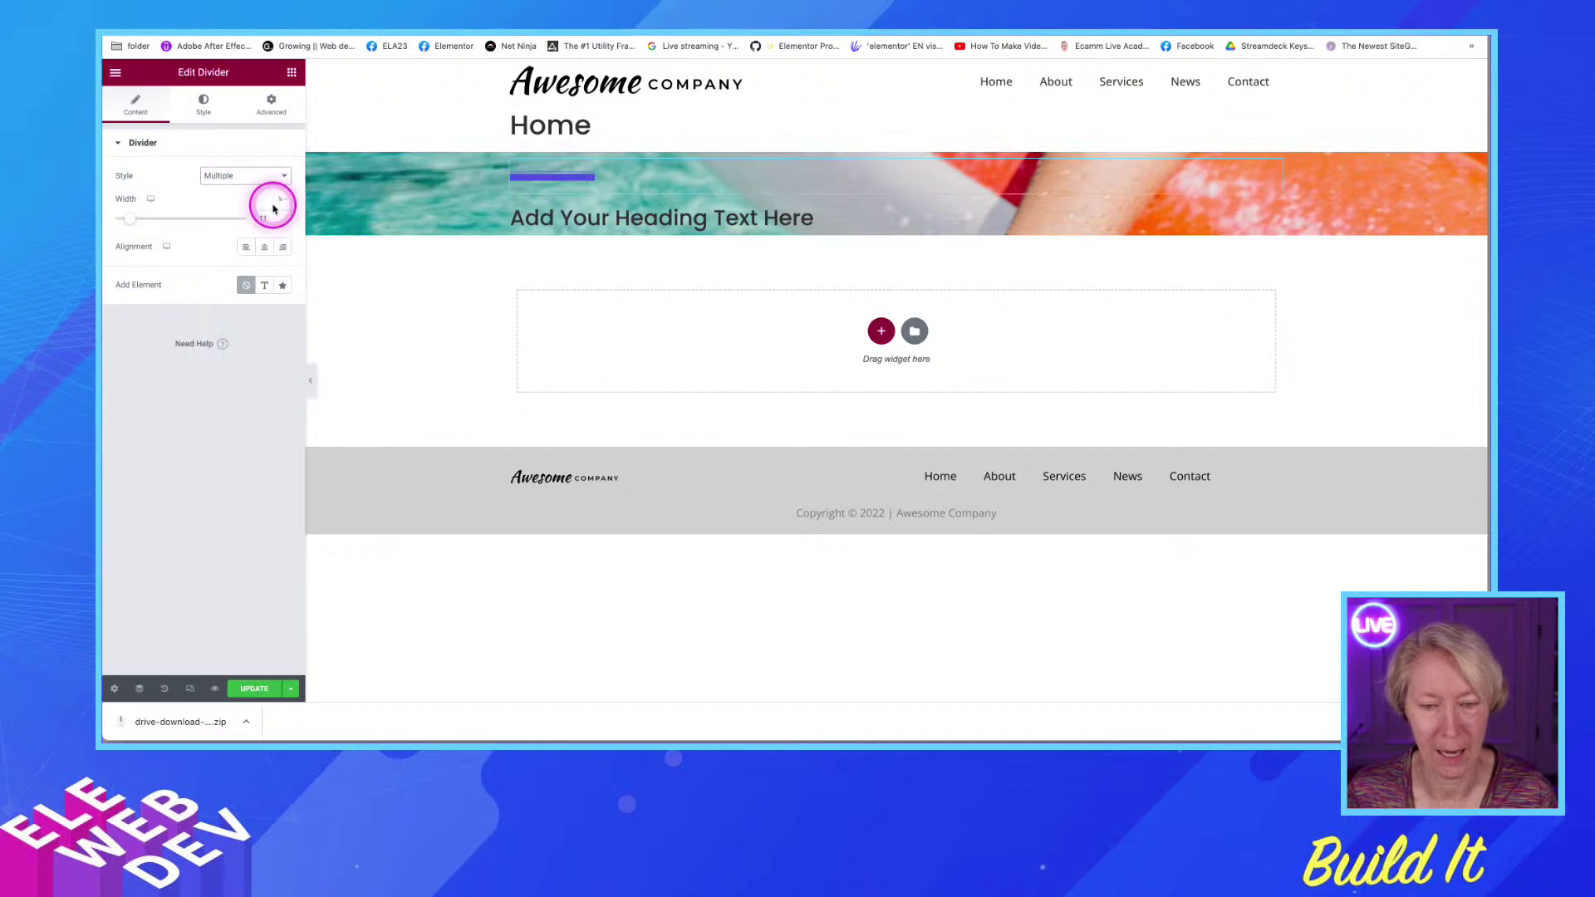
click(224, 182)
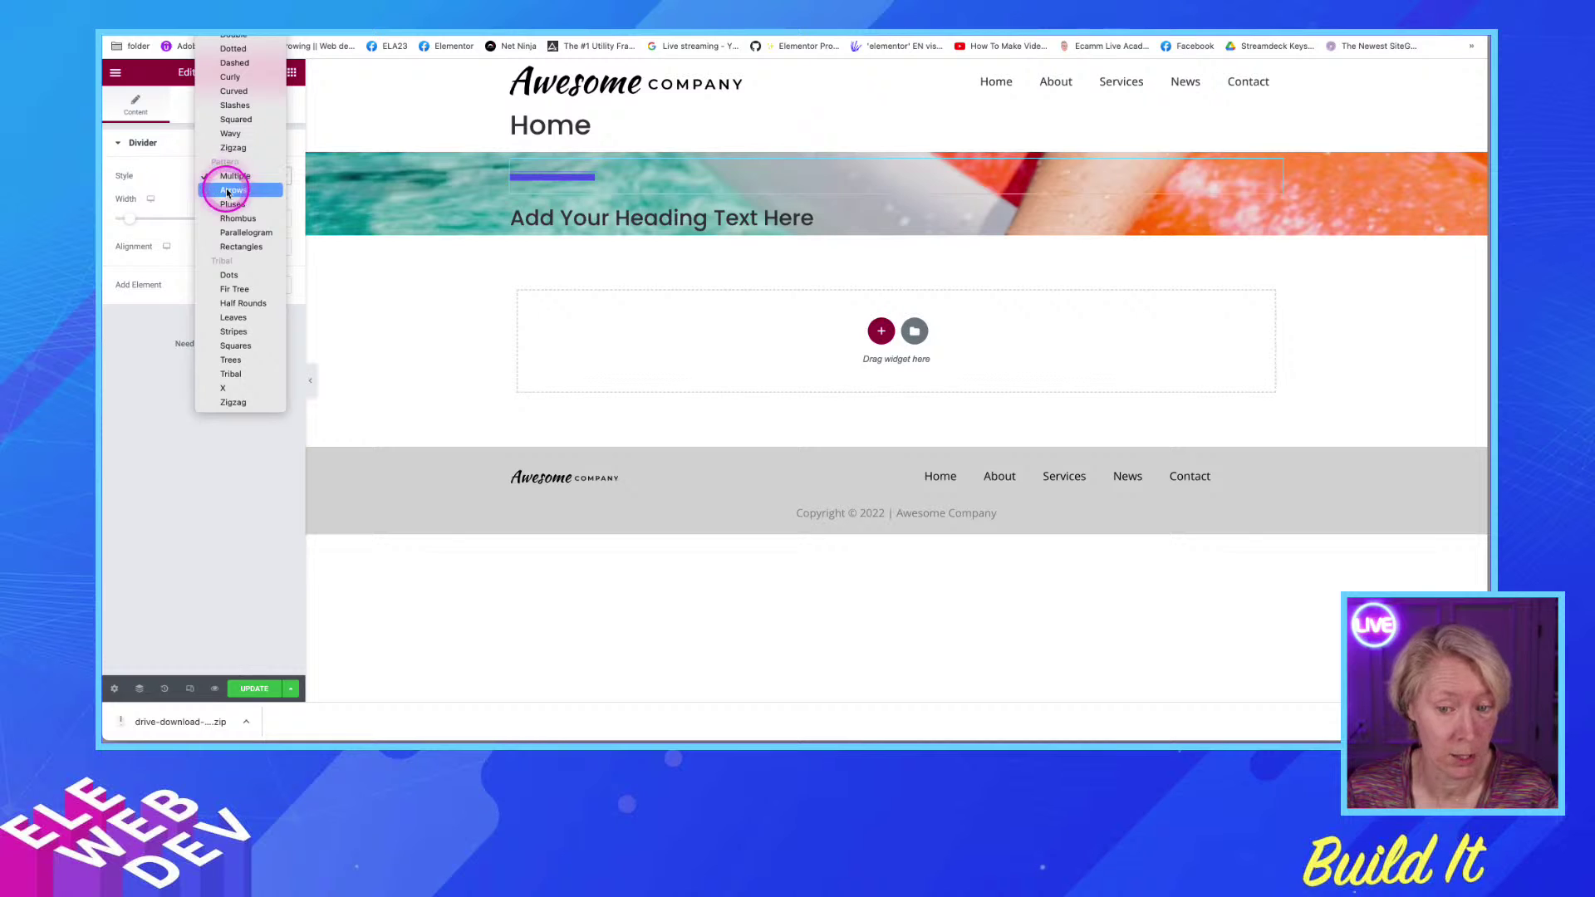
click(237, 233)
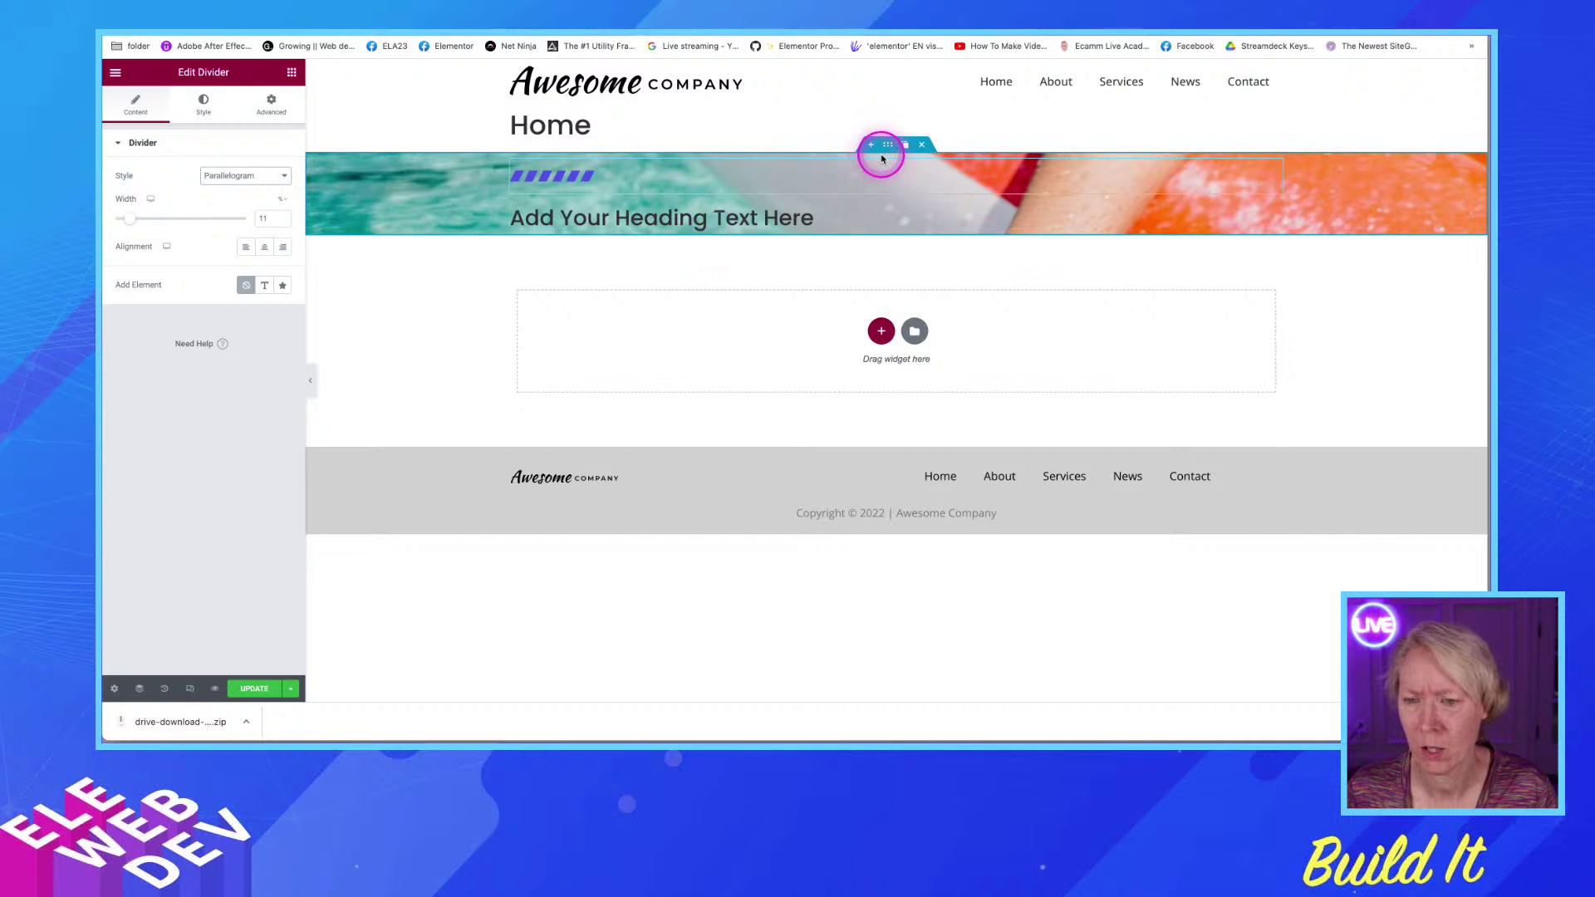
Add a Text Editor widget below the heading in the pool-image container
click(291, 72)
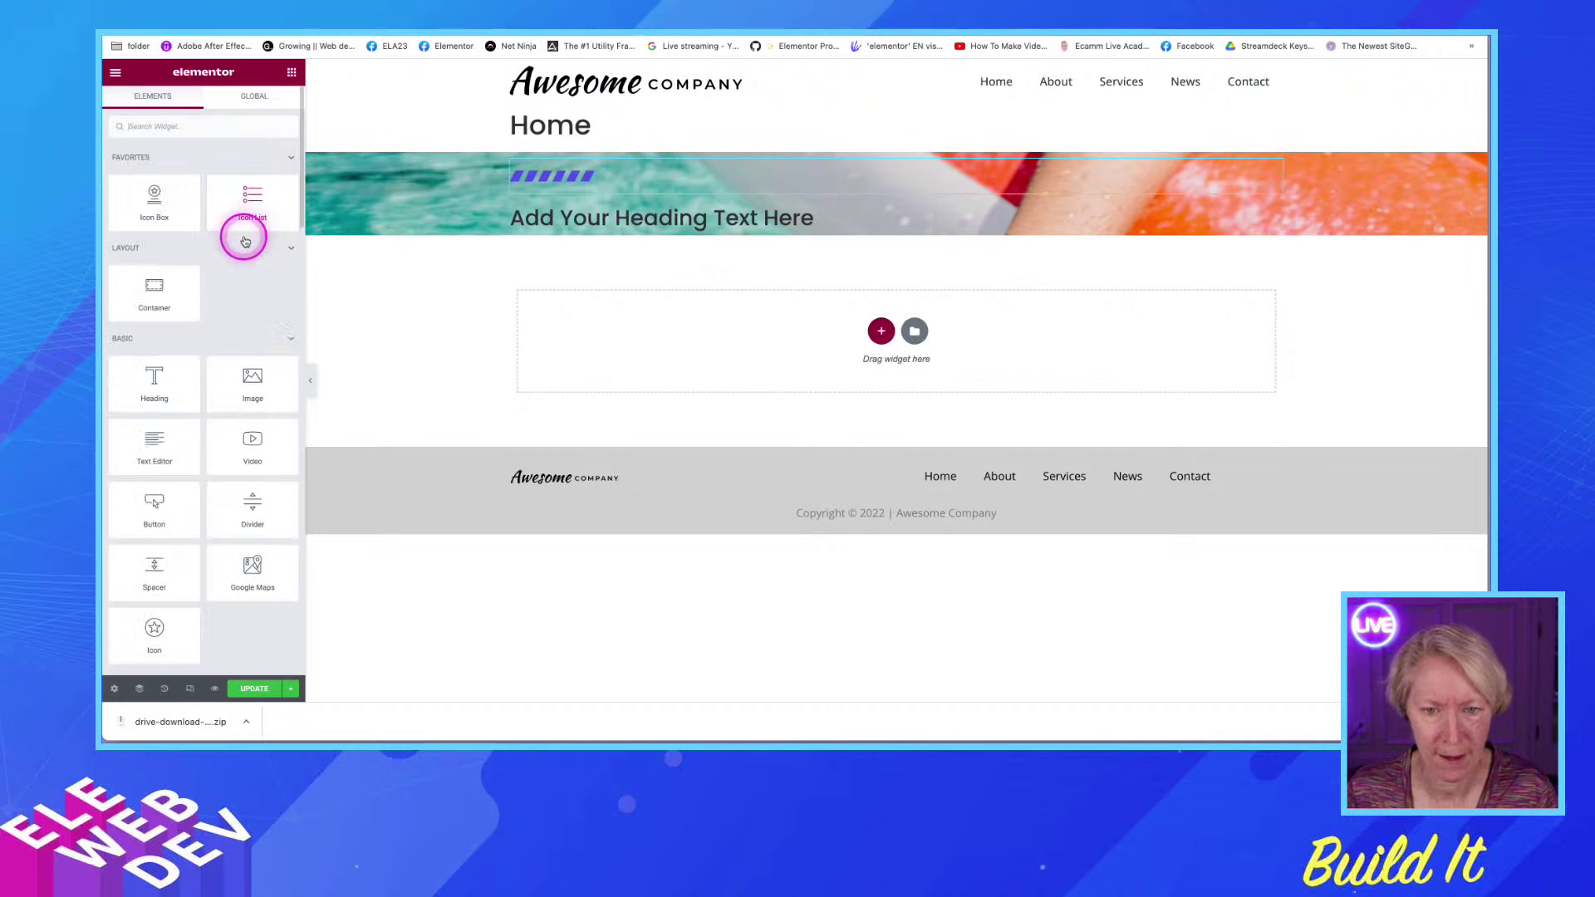
drag(149, 445, 700, 229)
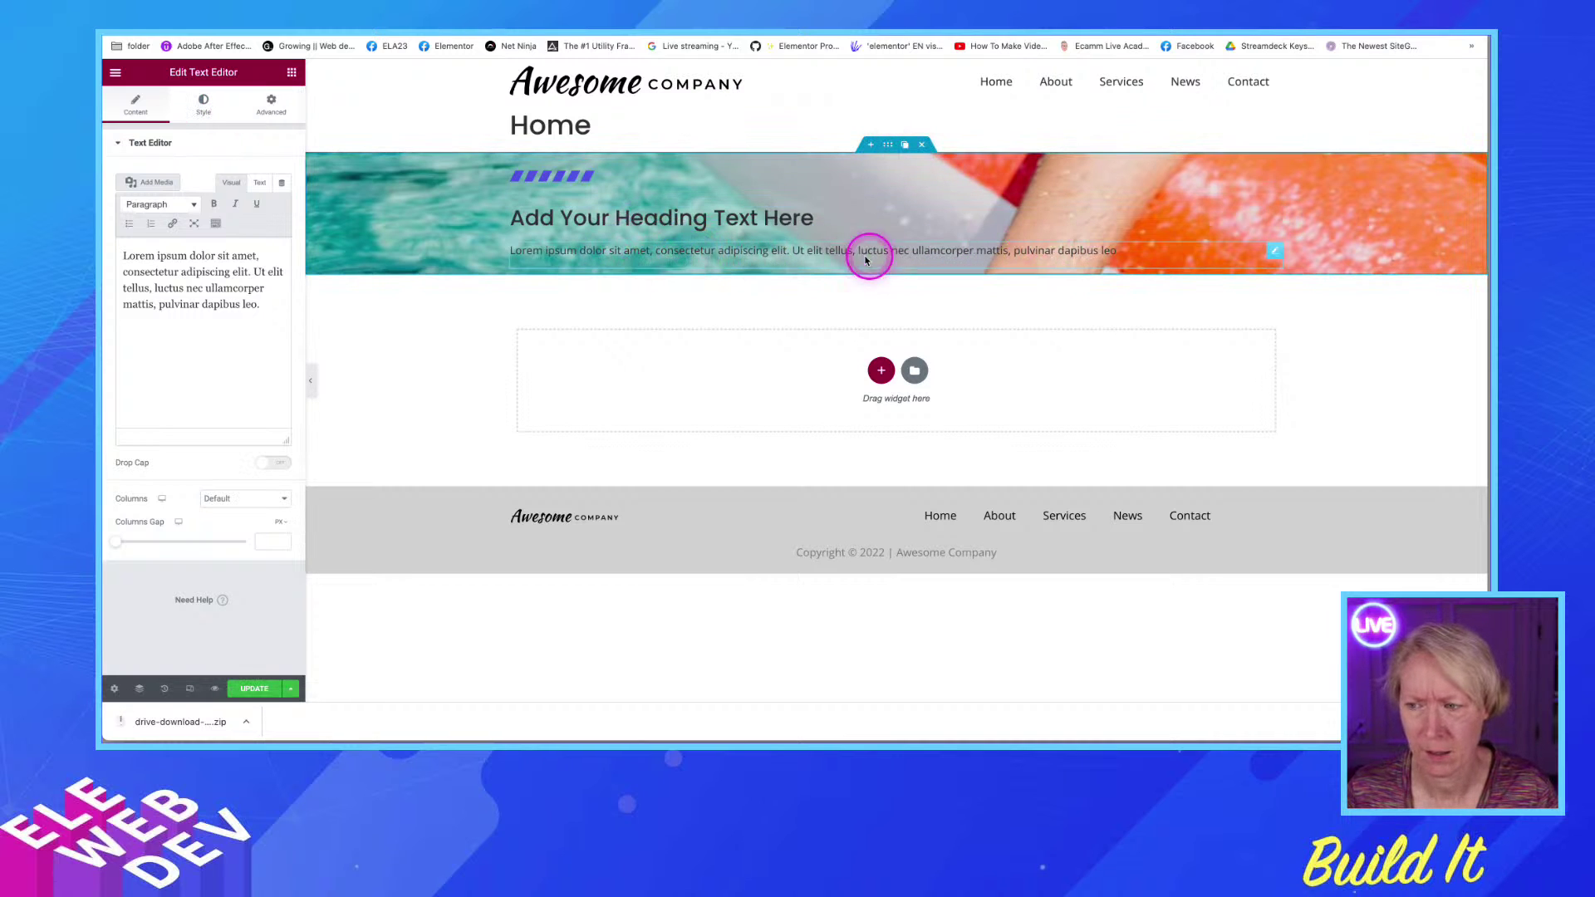
Give the pool-image container a classic background overlay in the dark global Text color, with opacity about 0.29
right_click(890, 152)
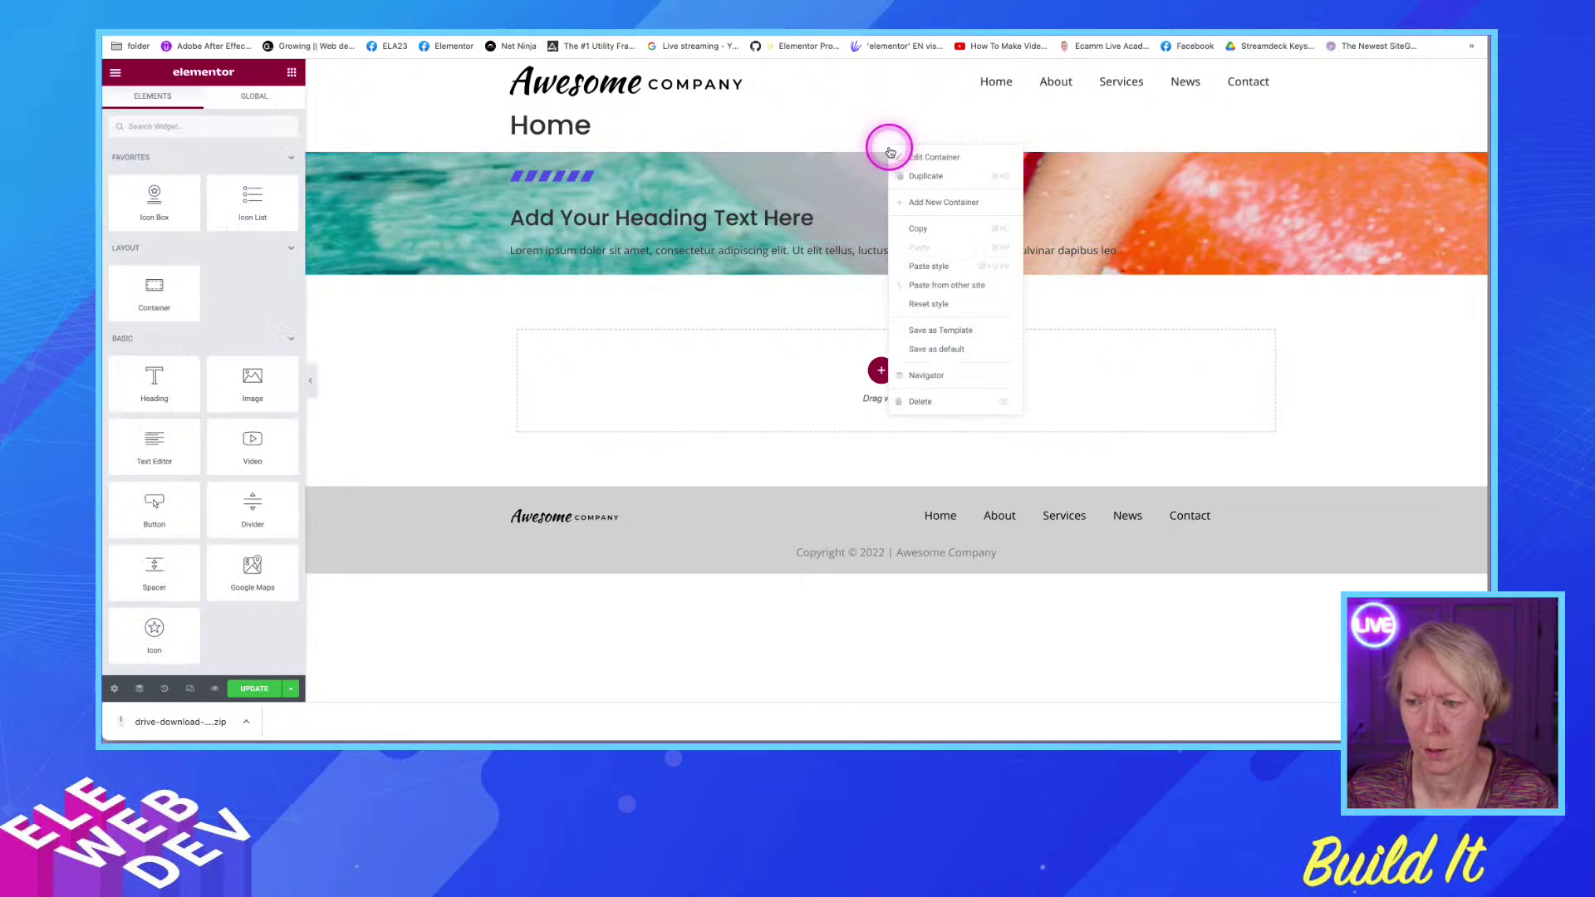
click(902, 157)
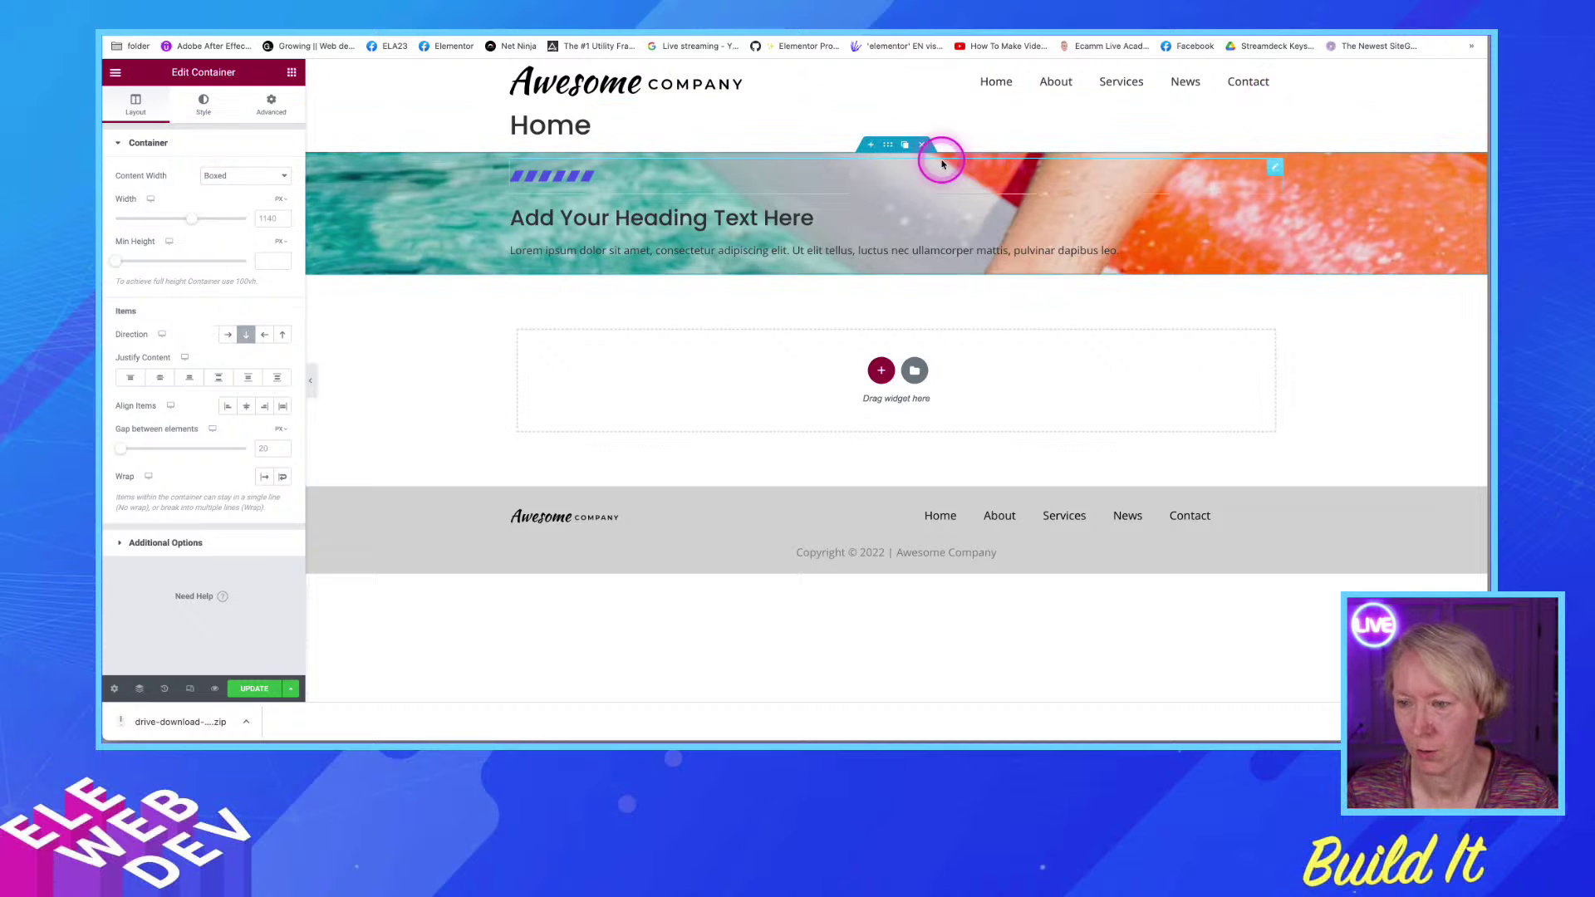
click(201, 103)
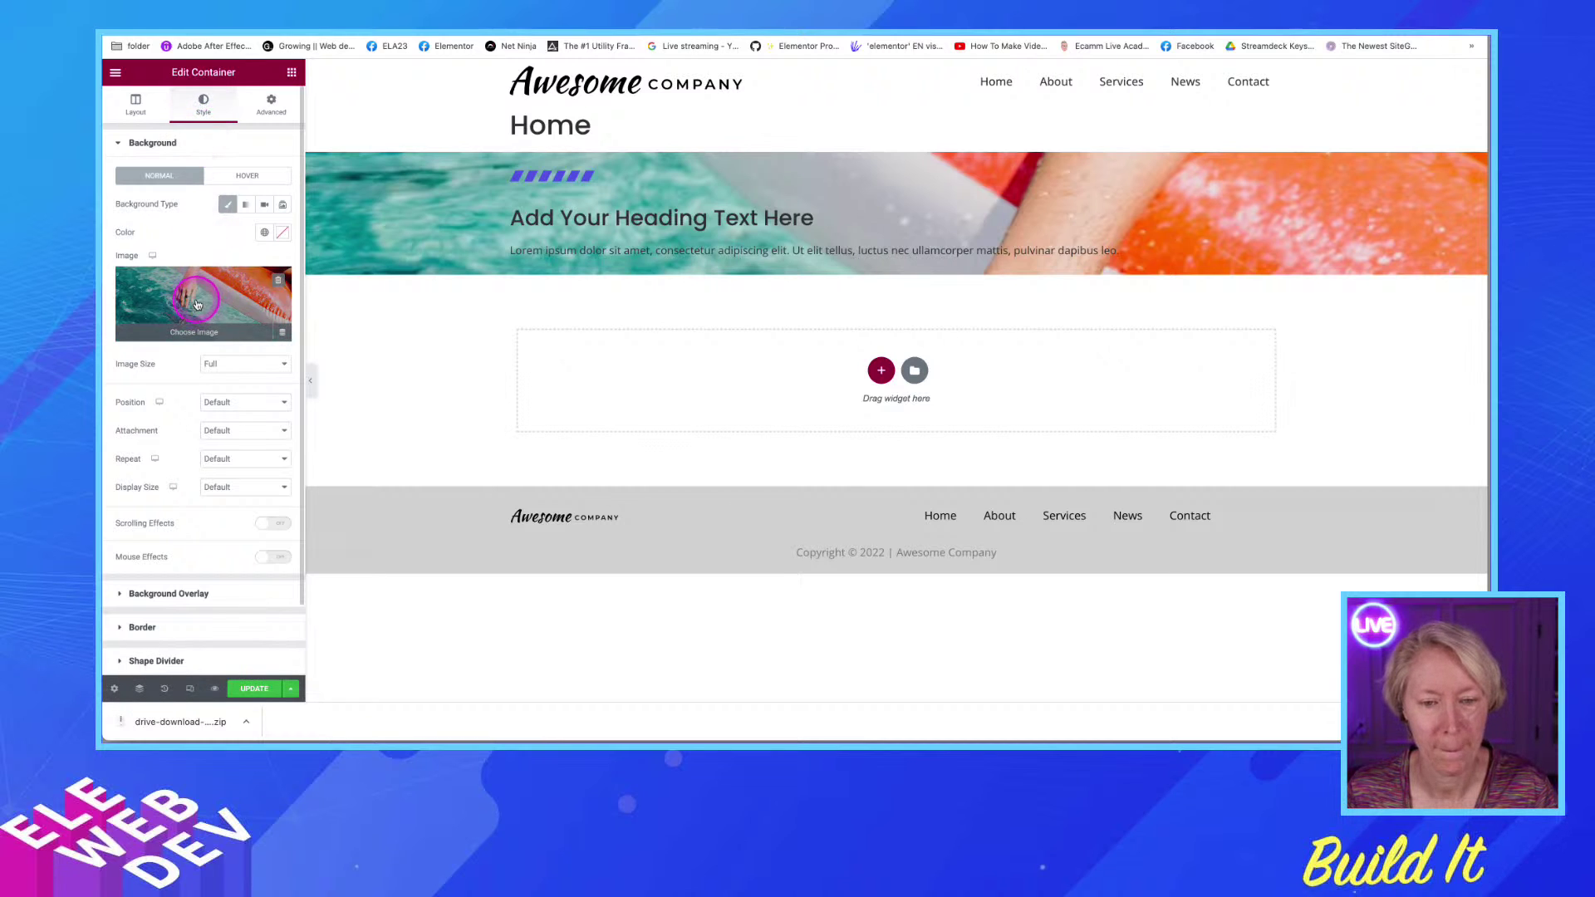
mouse_move(191, 290)
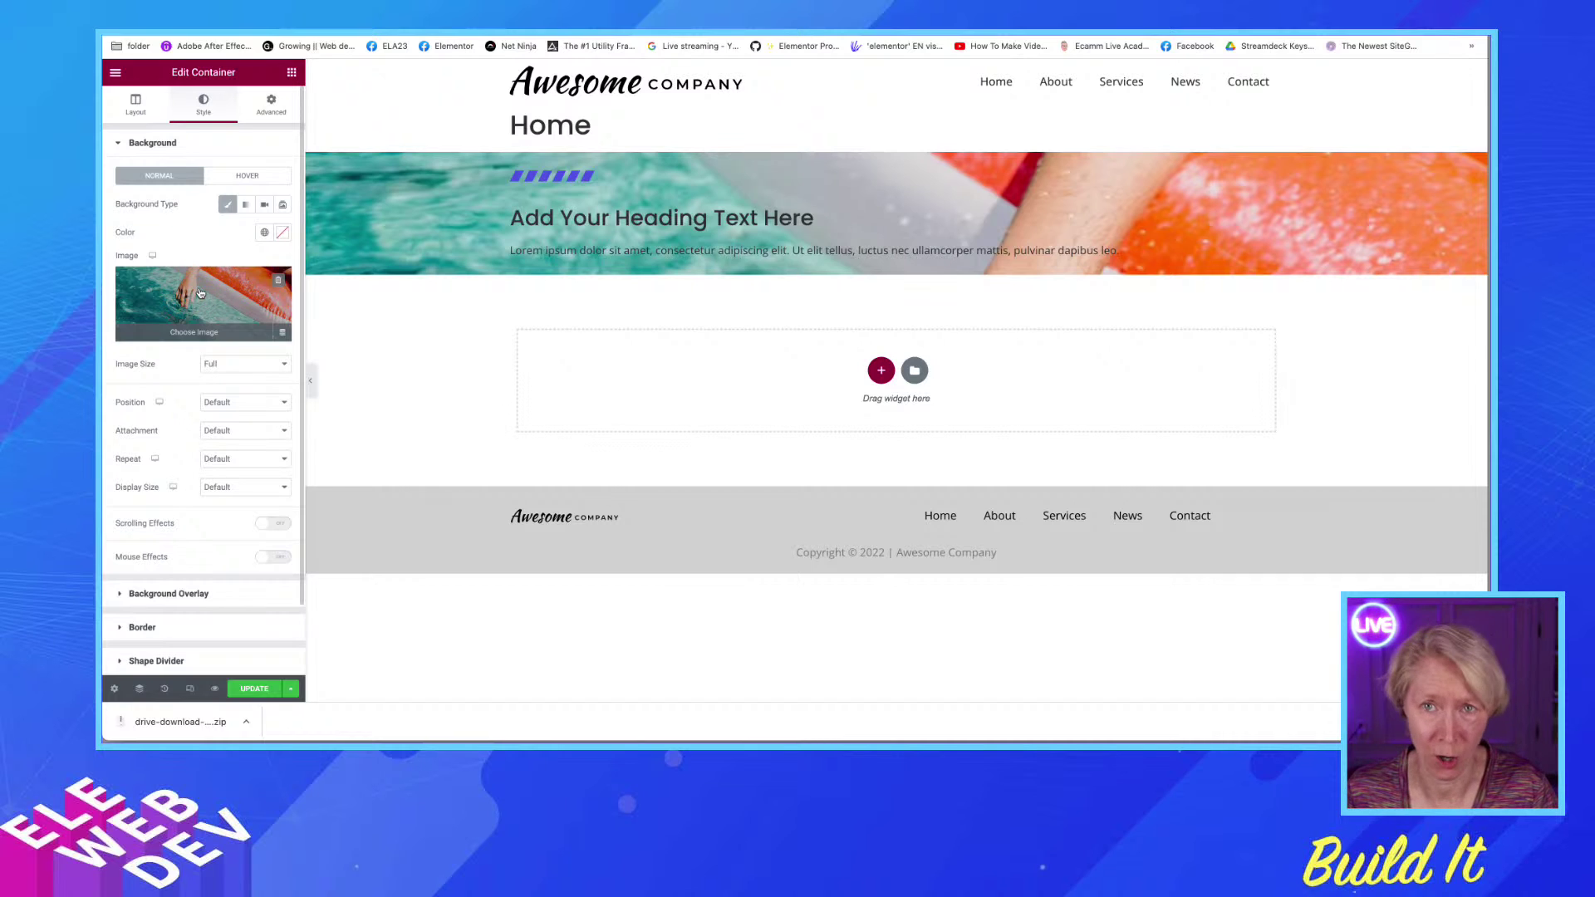
click(168, 595)
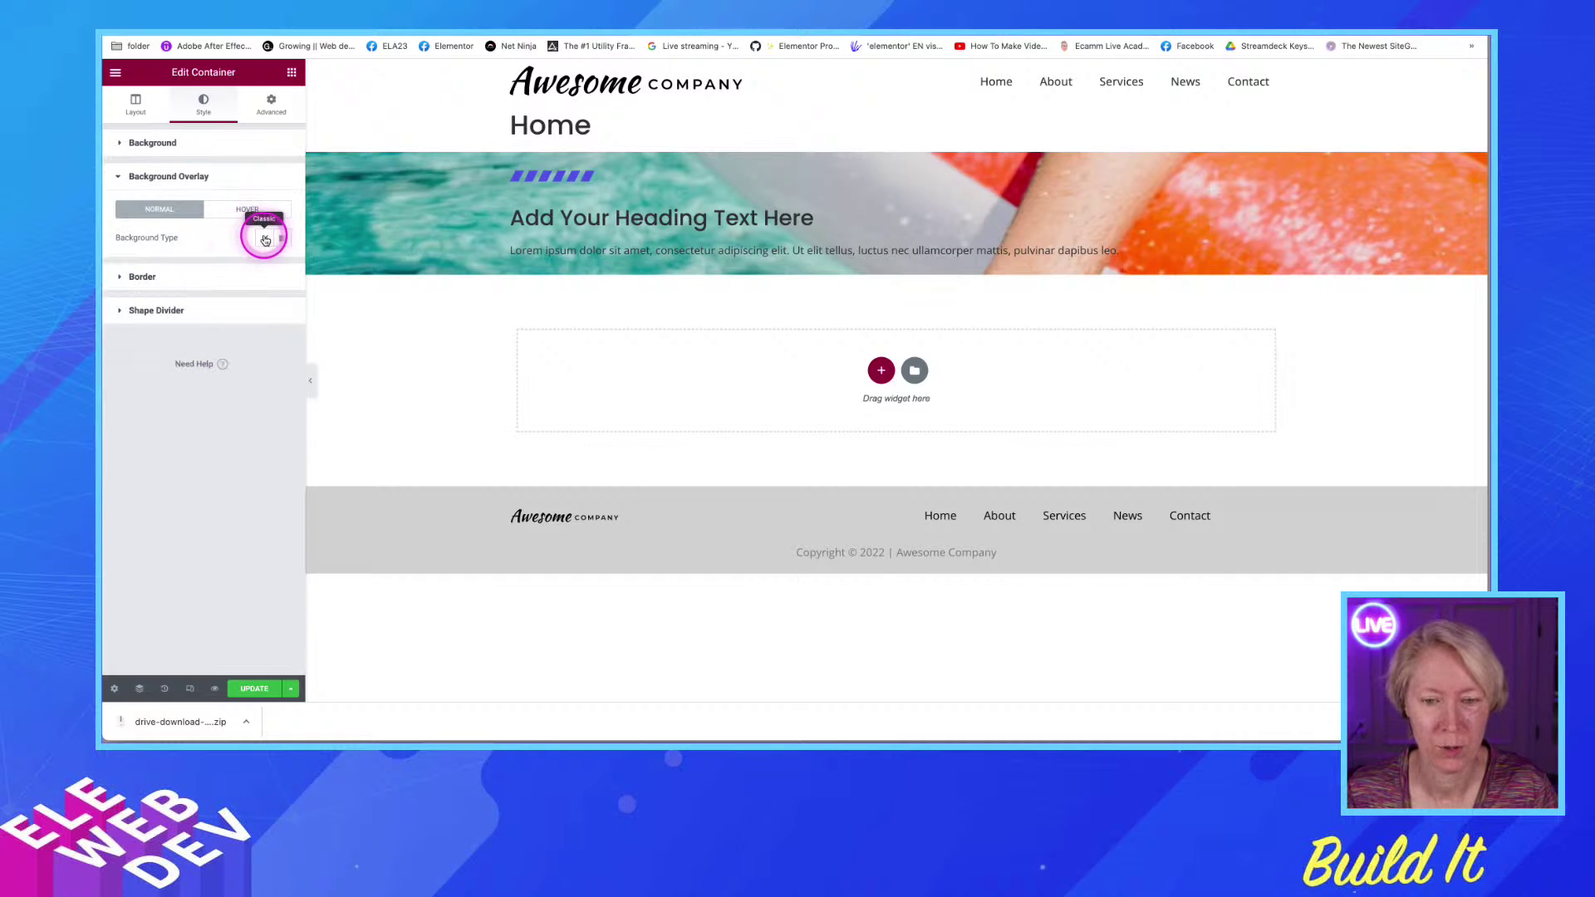
click(266, 239)
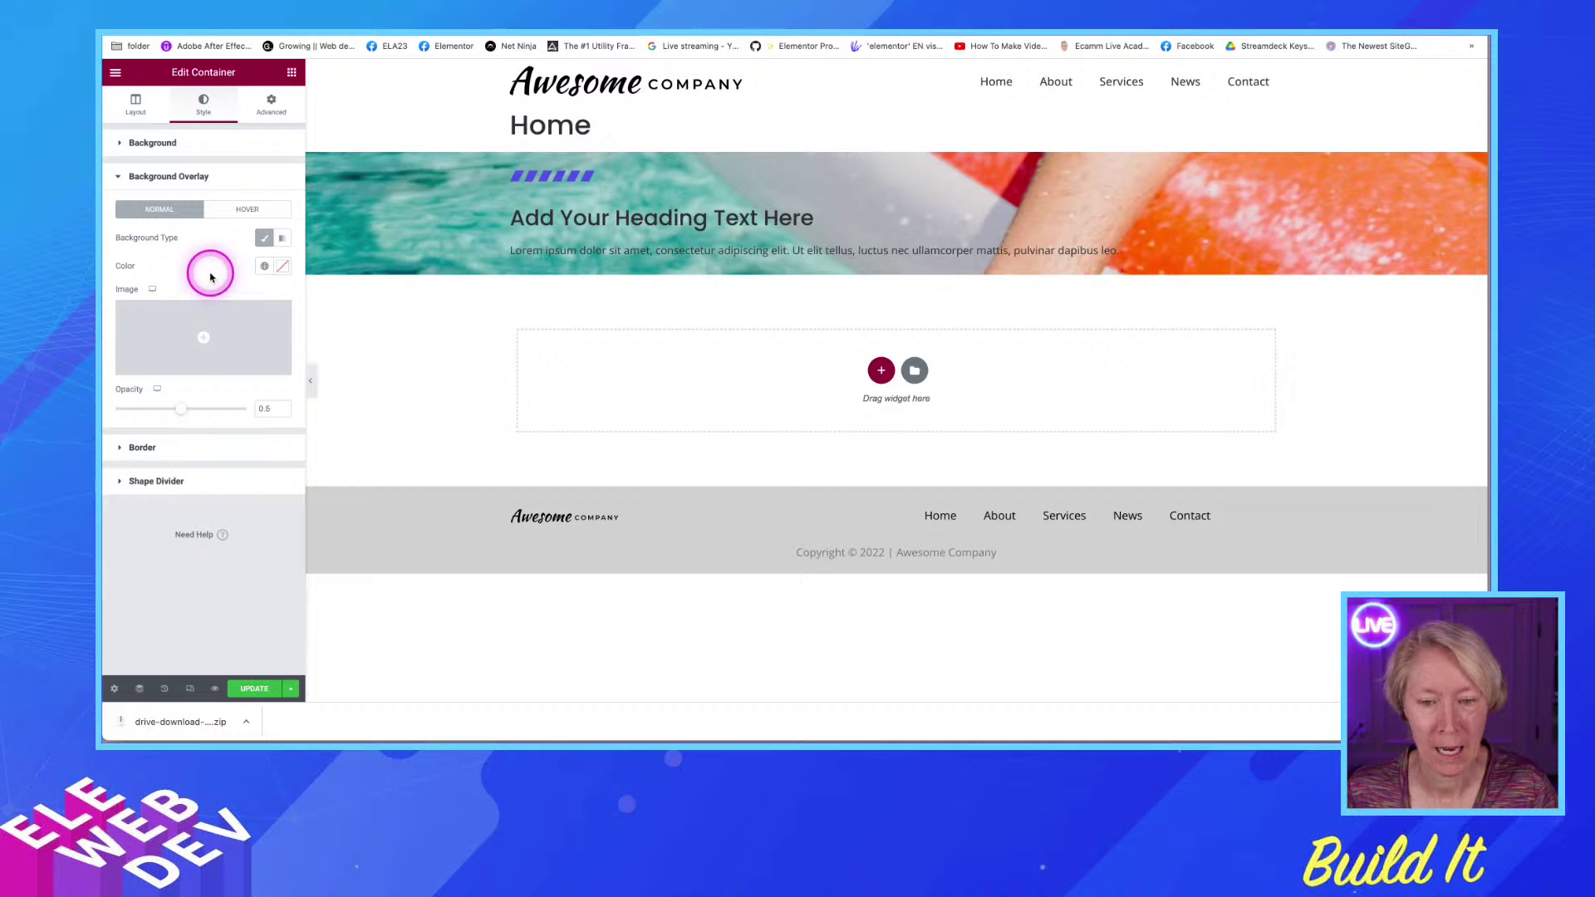
click(264, 268)
scroll(149, 385, down, 5)
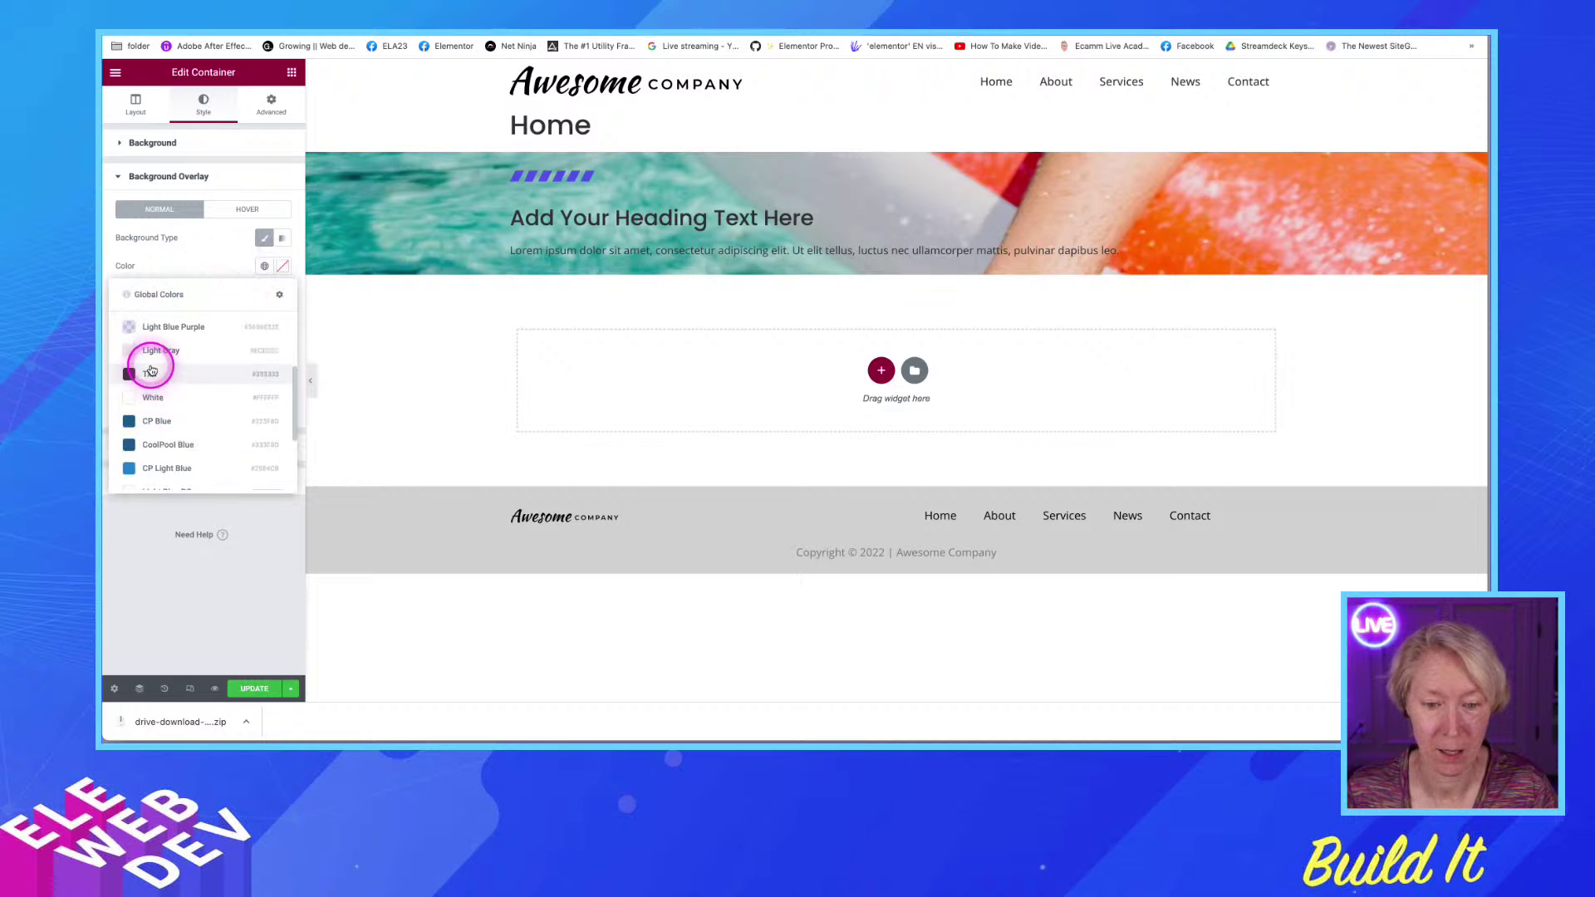
click(149, 372)
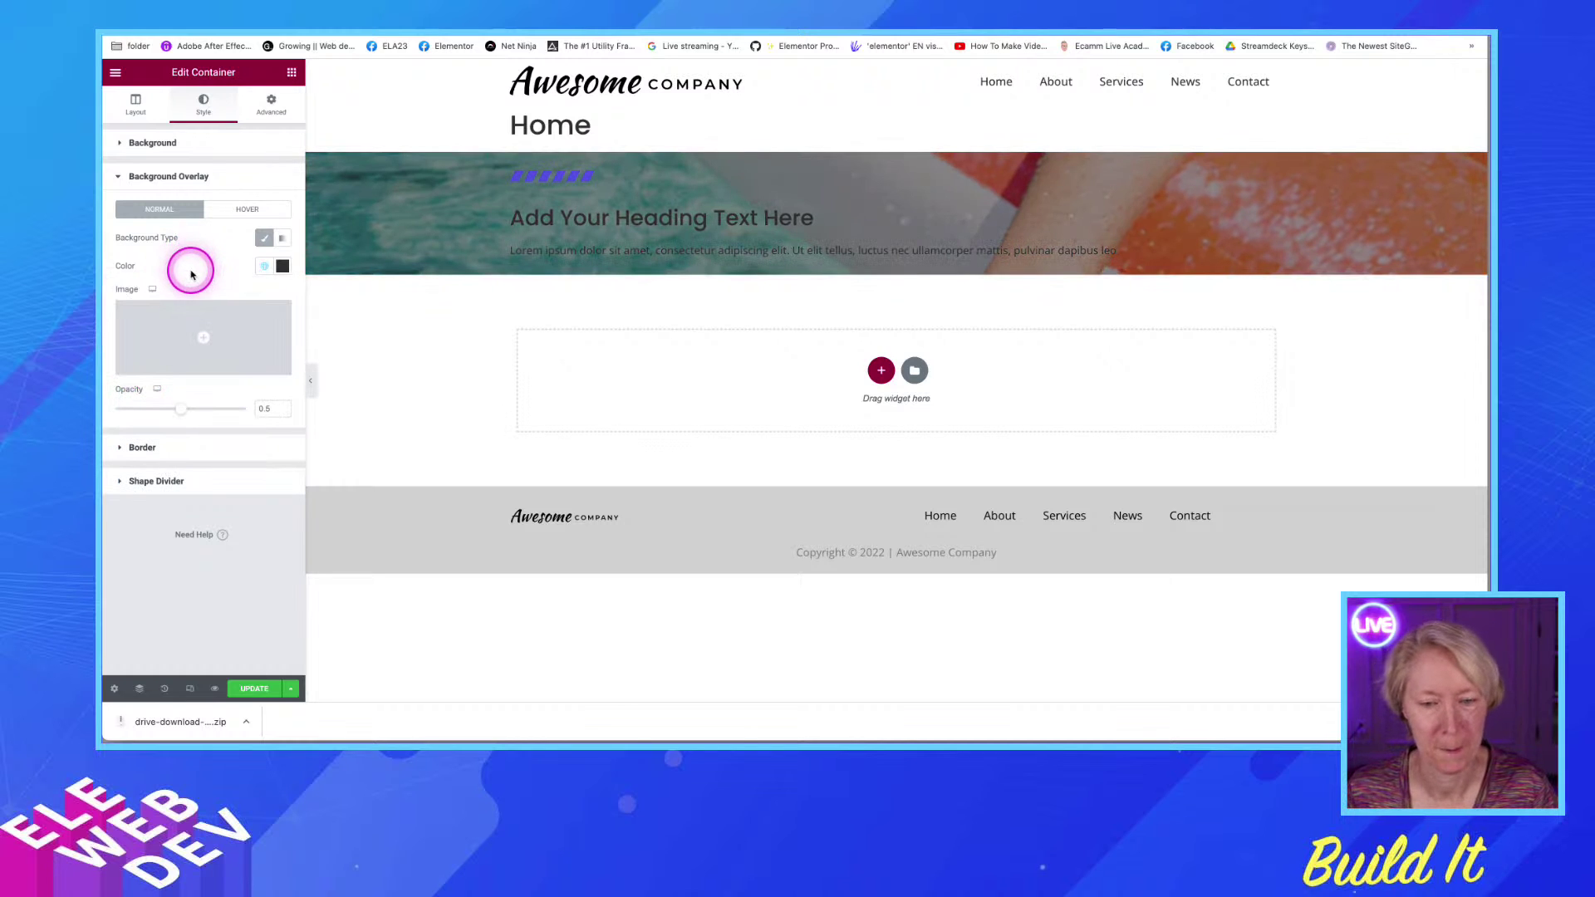
drag(182, 413, 163, 420)
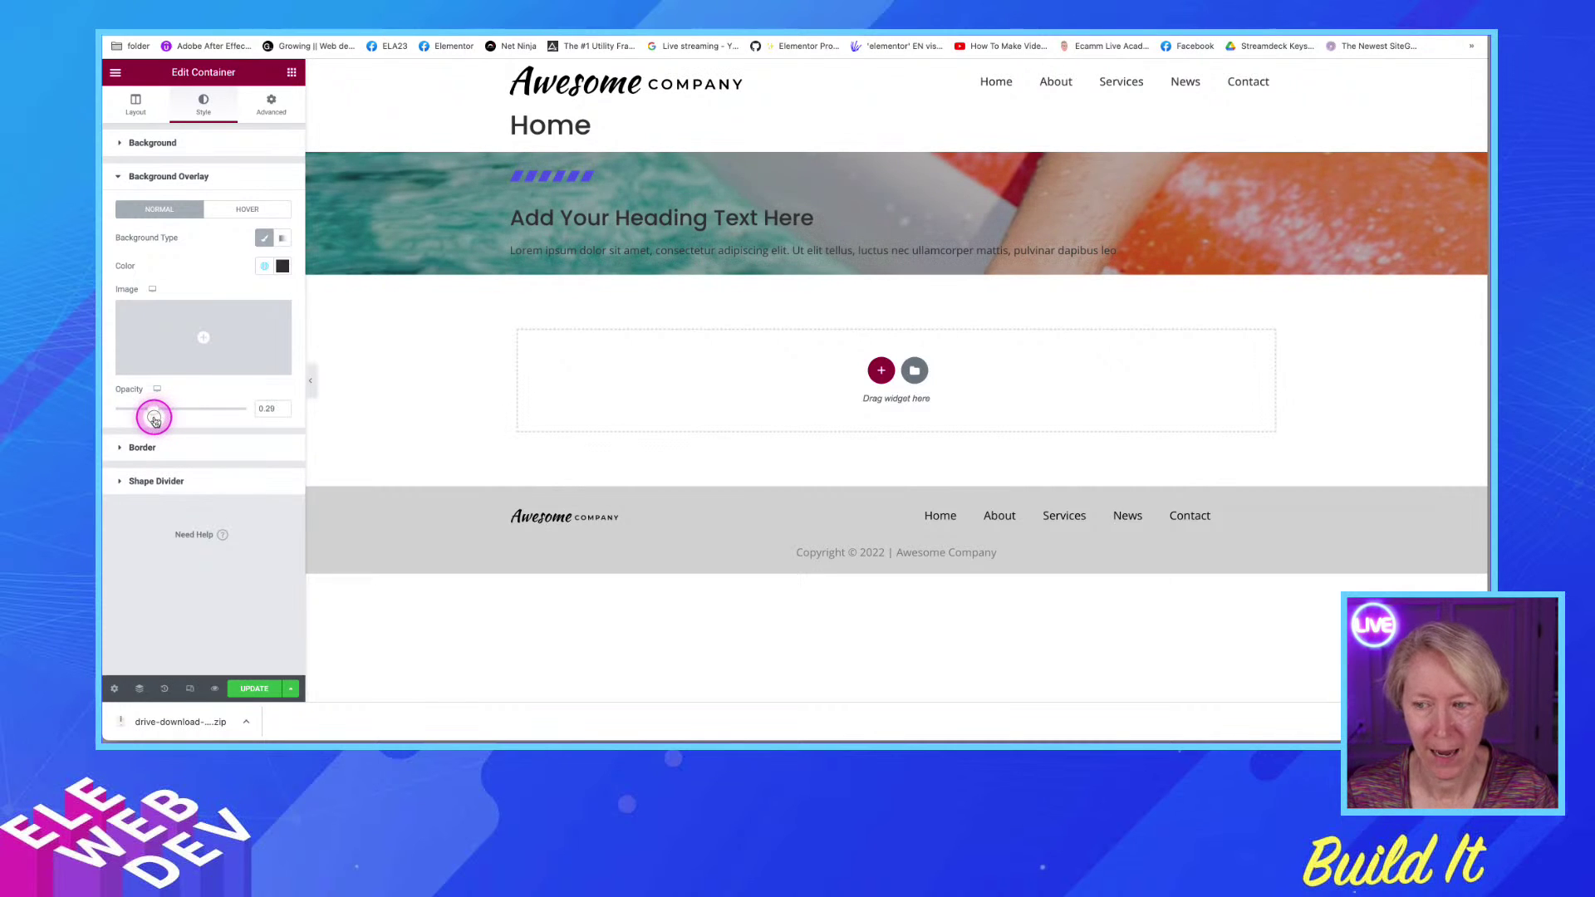
Fine-tune the pool-image container's background overlay opacity to about 0.25
drag(144, 424, 136, 424)
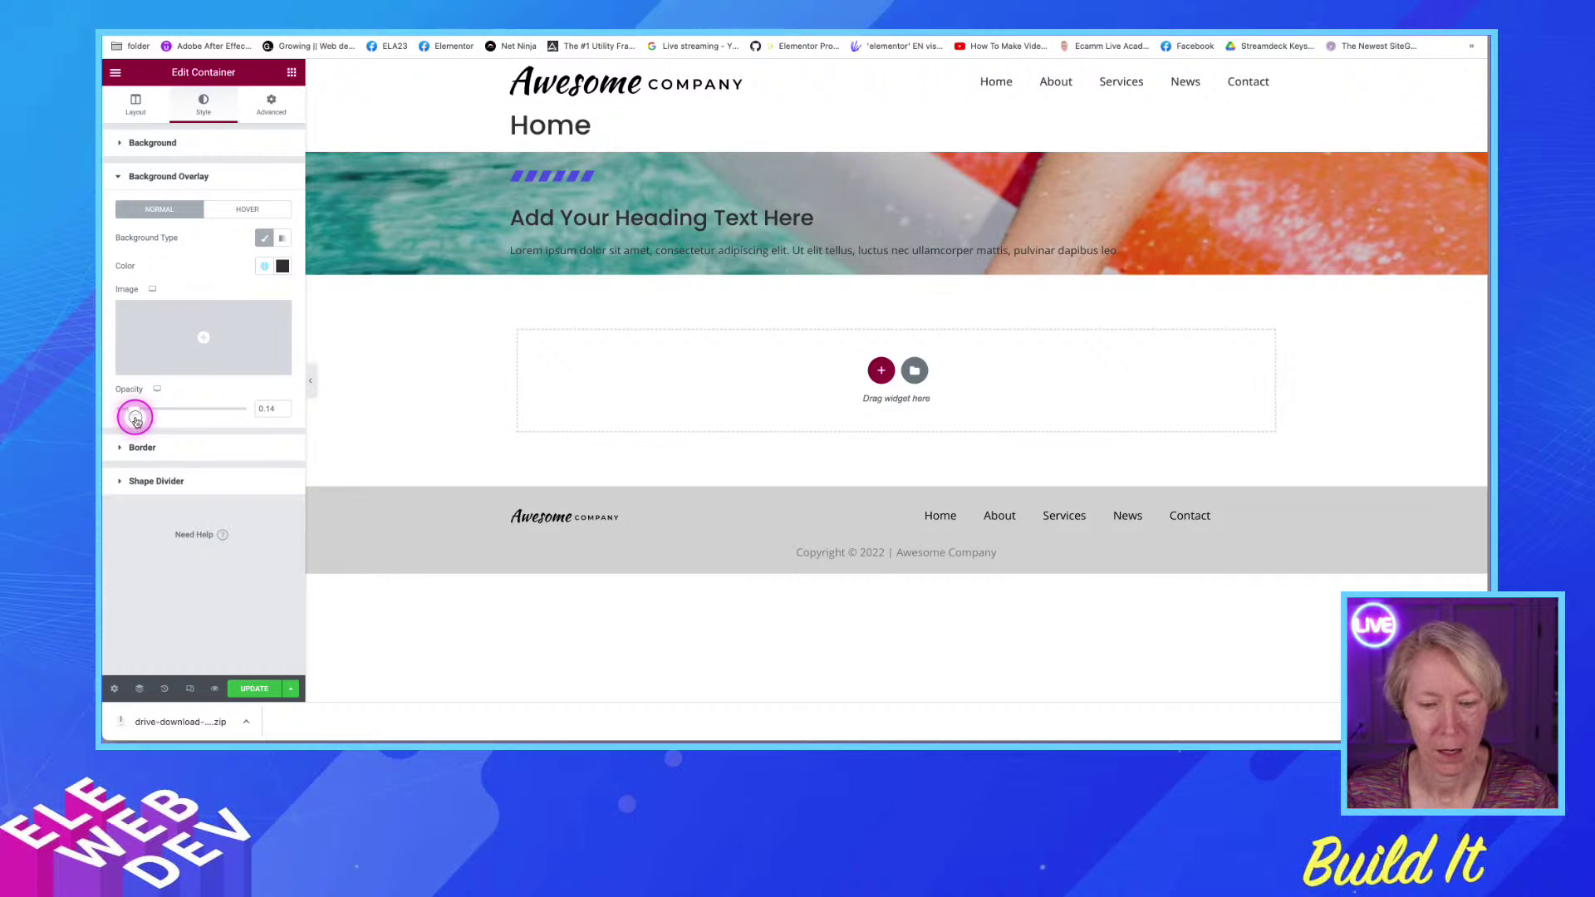
drag(130, 422, 143, 420)
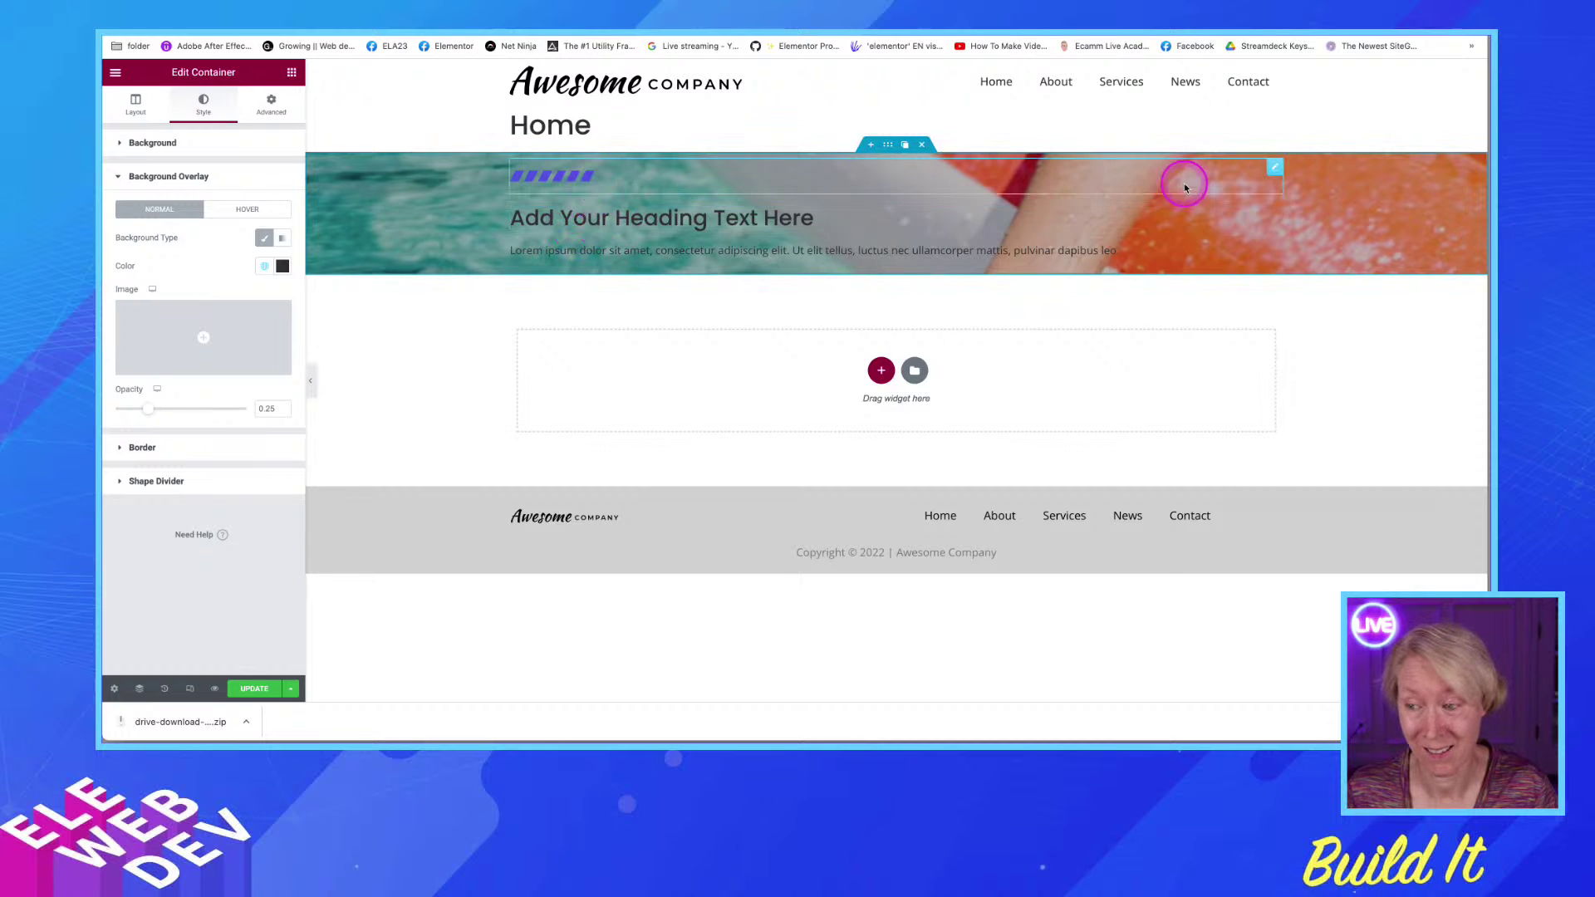
Change the divider's color in the pool-image container to the green global Accent color
right_click(1277, 168)
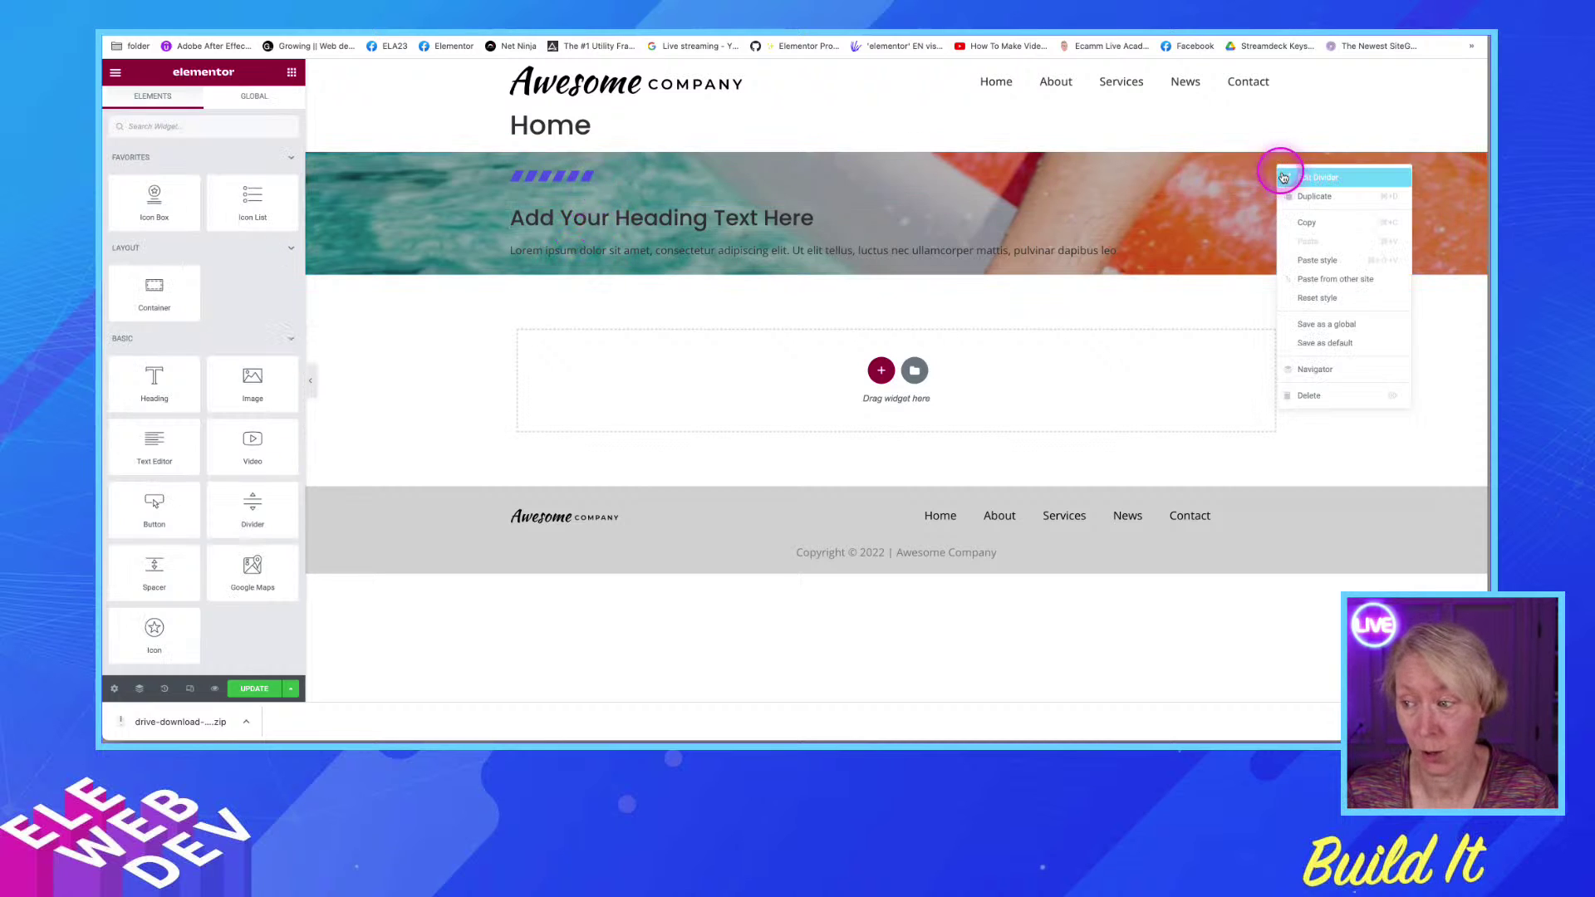
click(1298, 181)
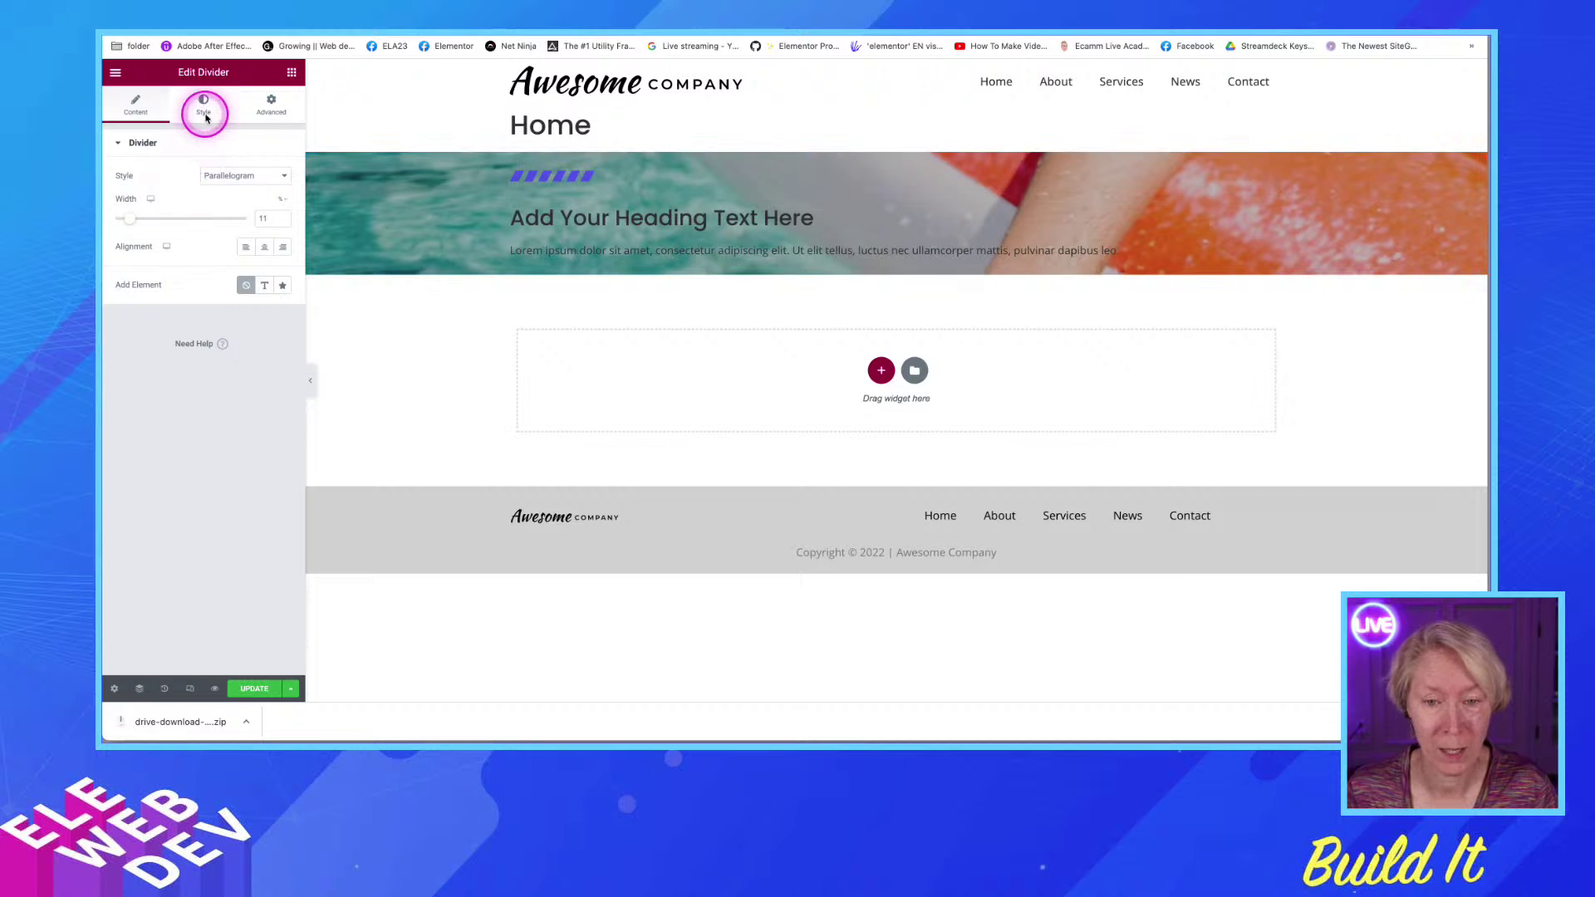
click(201, 106)
click(264, 175)
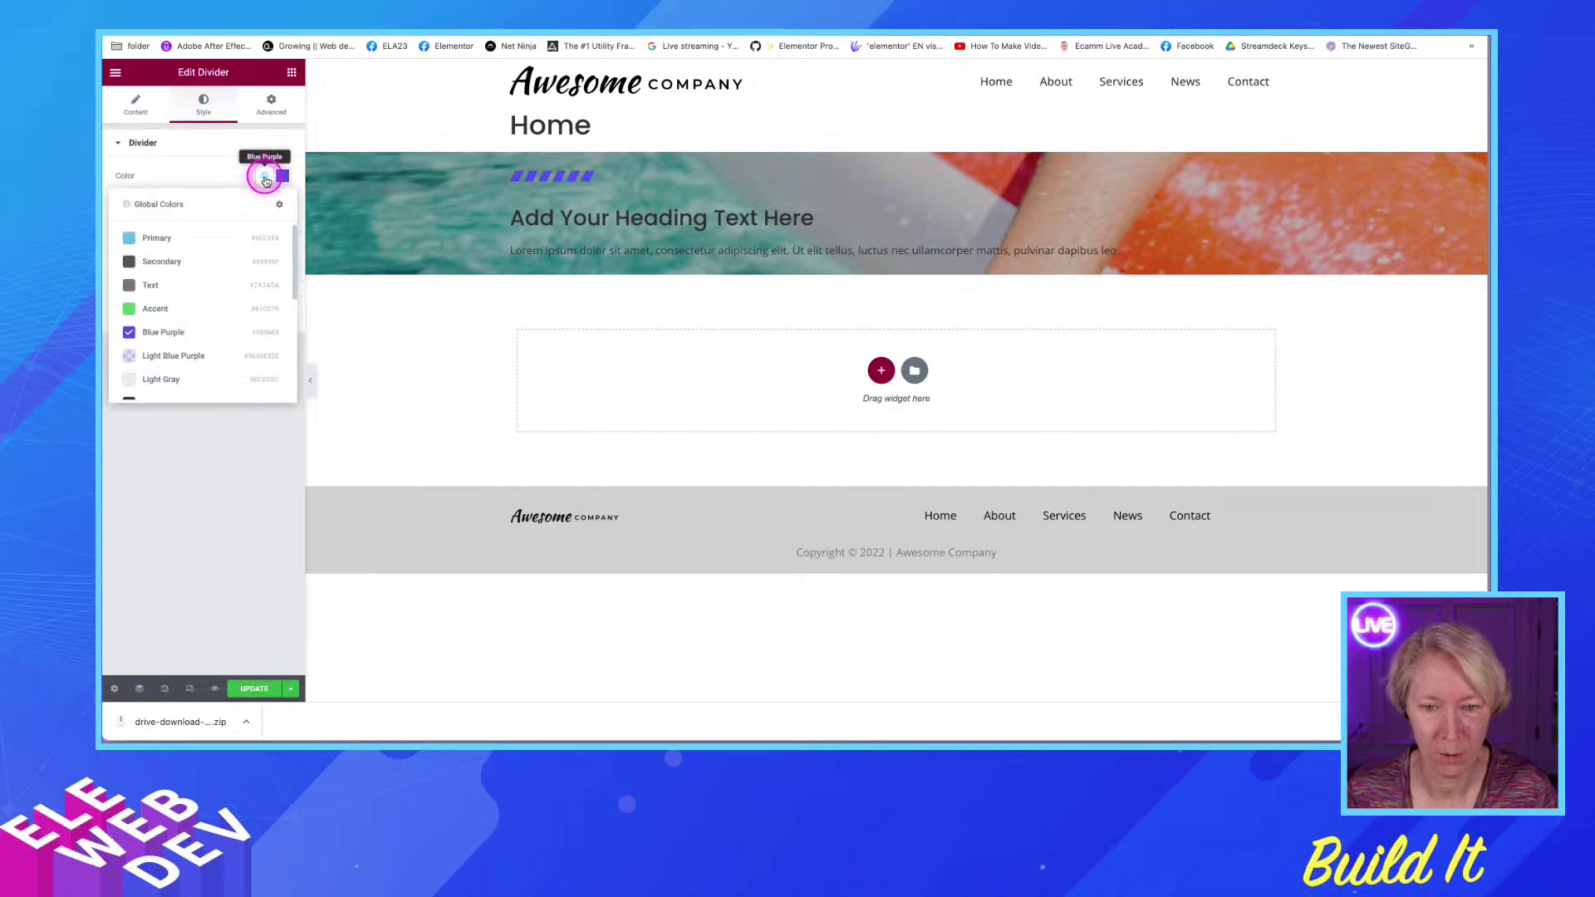
click(152, 308)
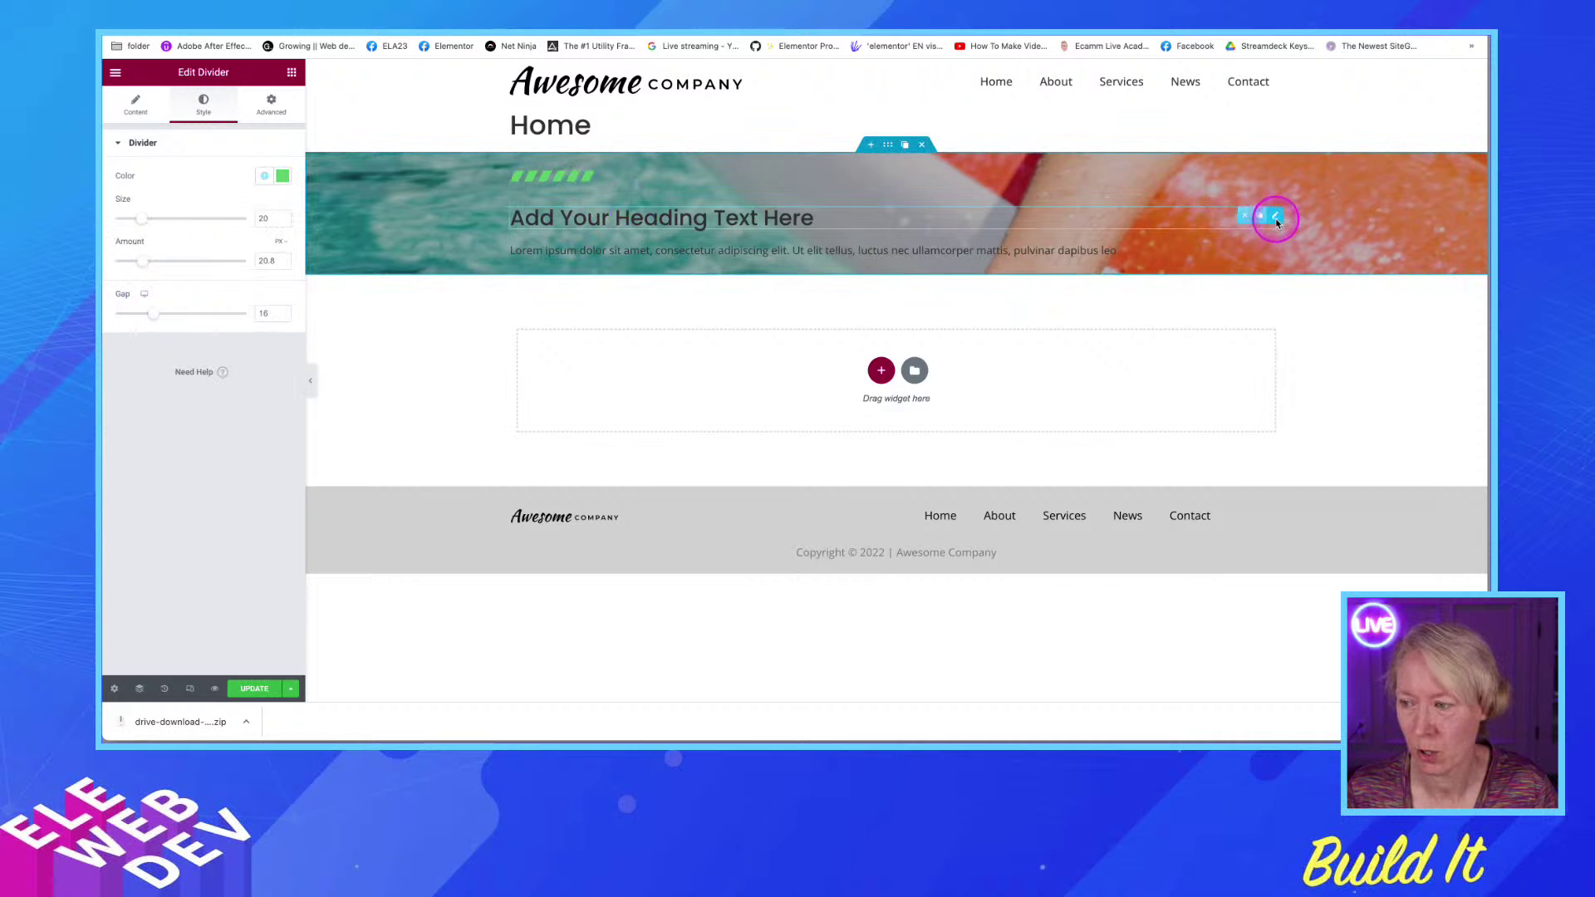
Set the text color of the heading in the pool-image container to the white global color
right_click(1277, 222)
click(1283, 228)
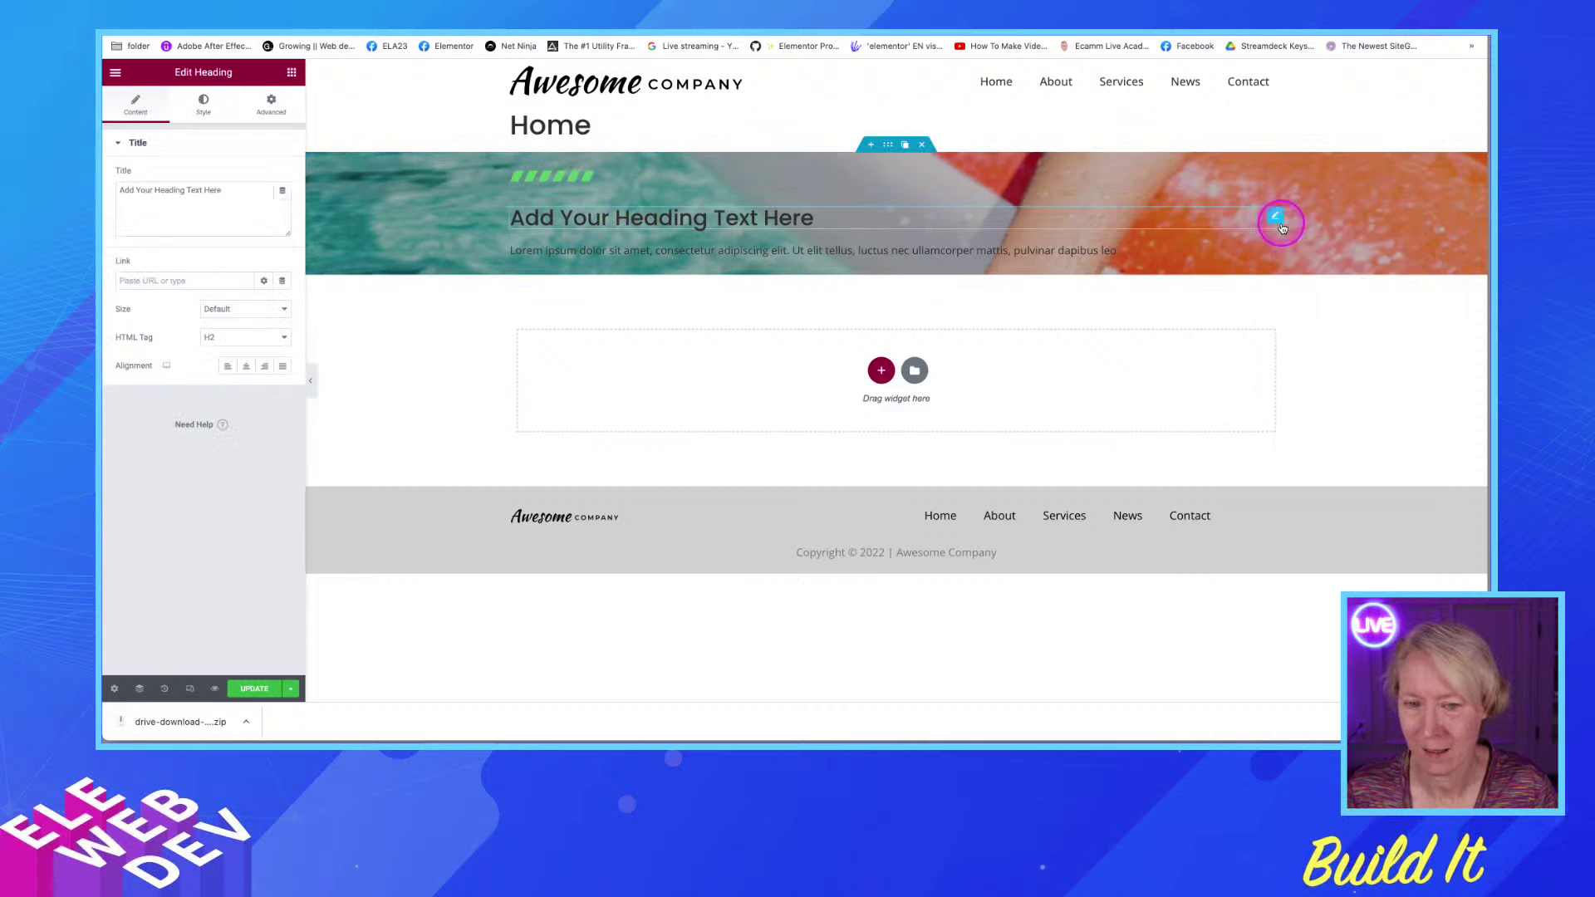
click(196, 112)
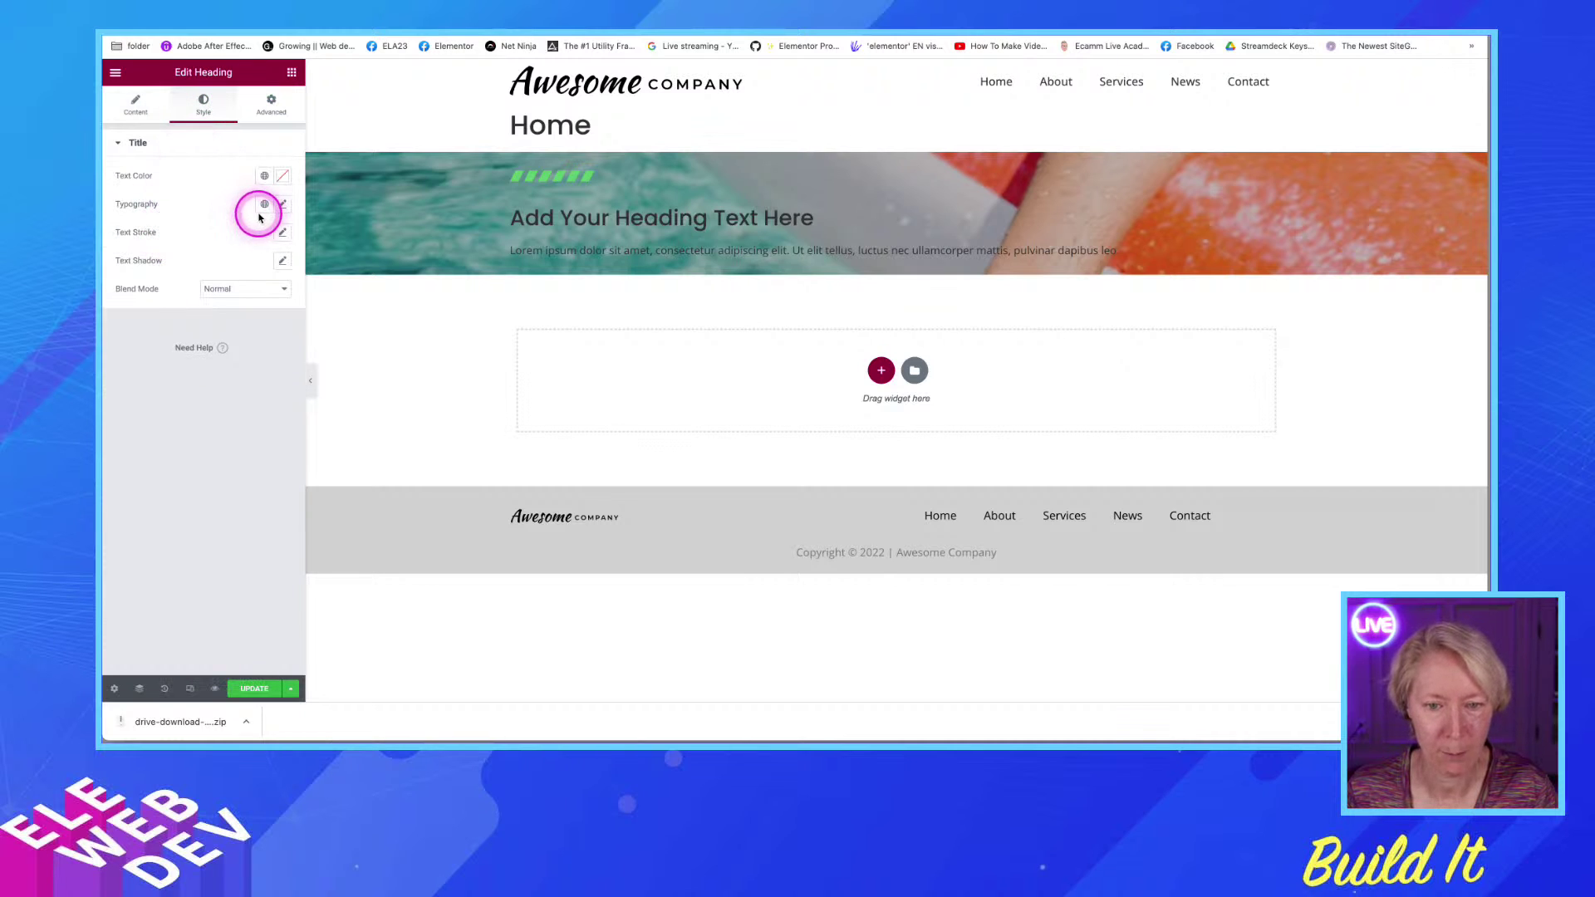
click(264, 175)
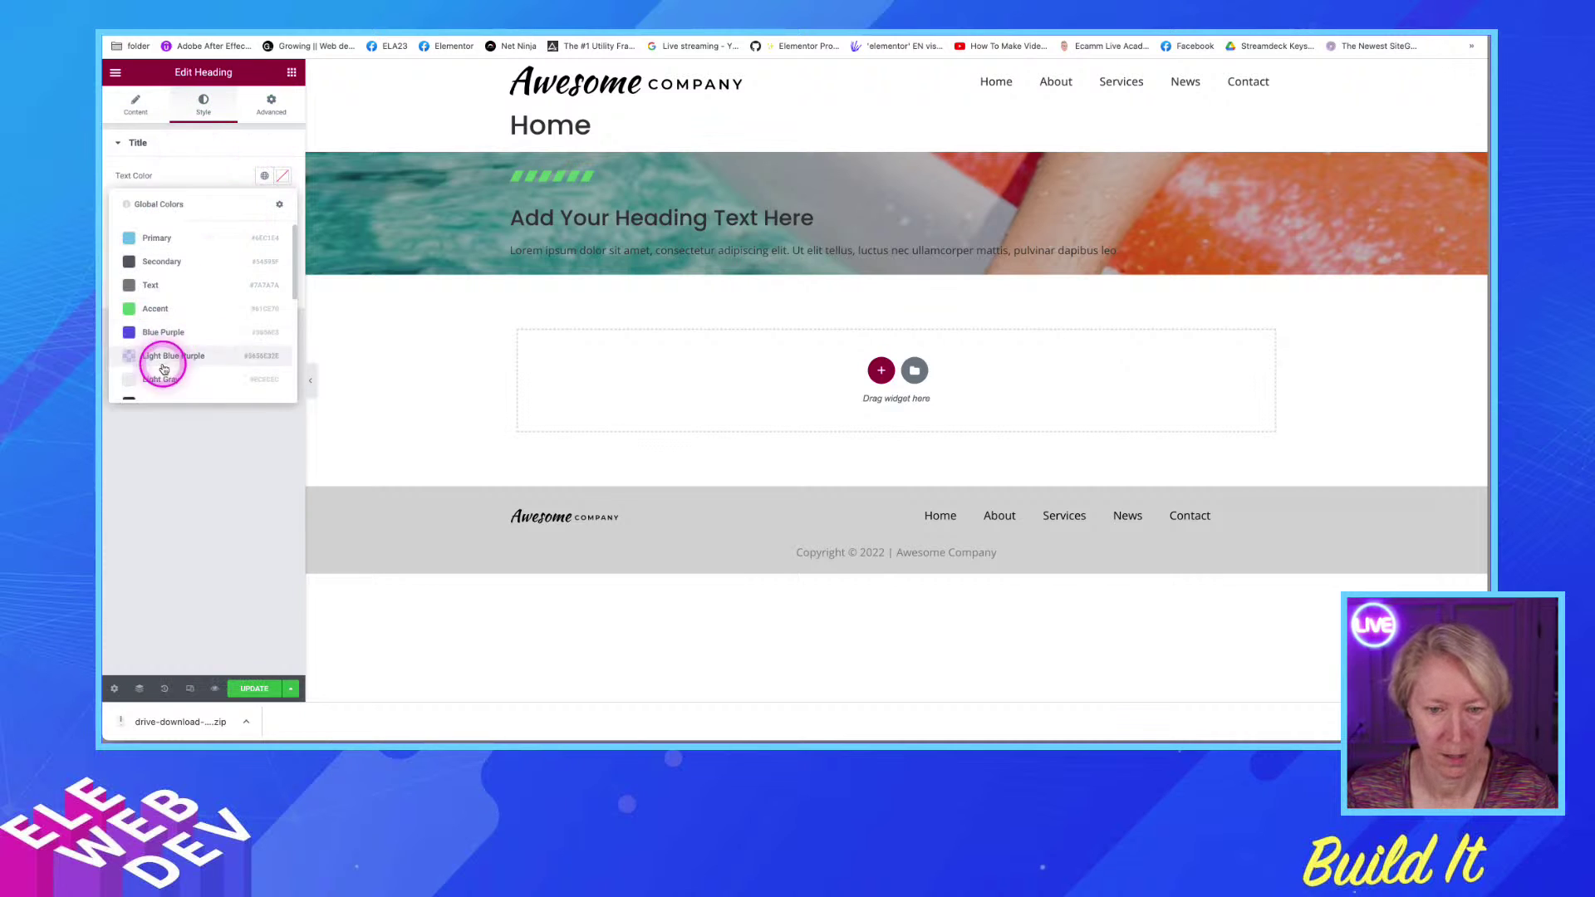
scroll(159, 366, down, 3)
click(155, 317)
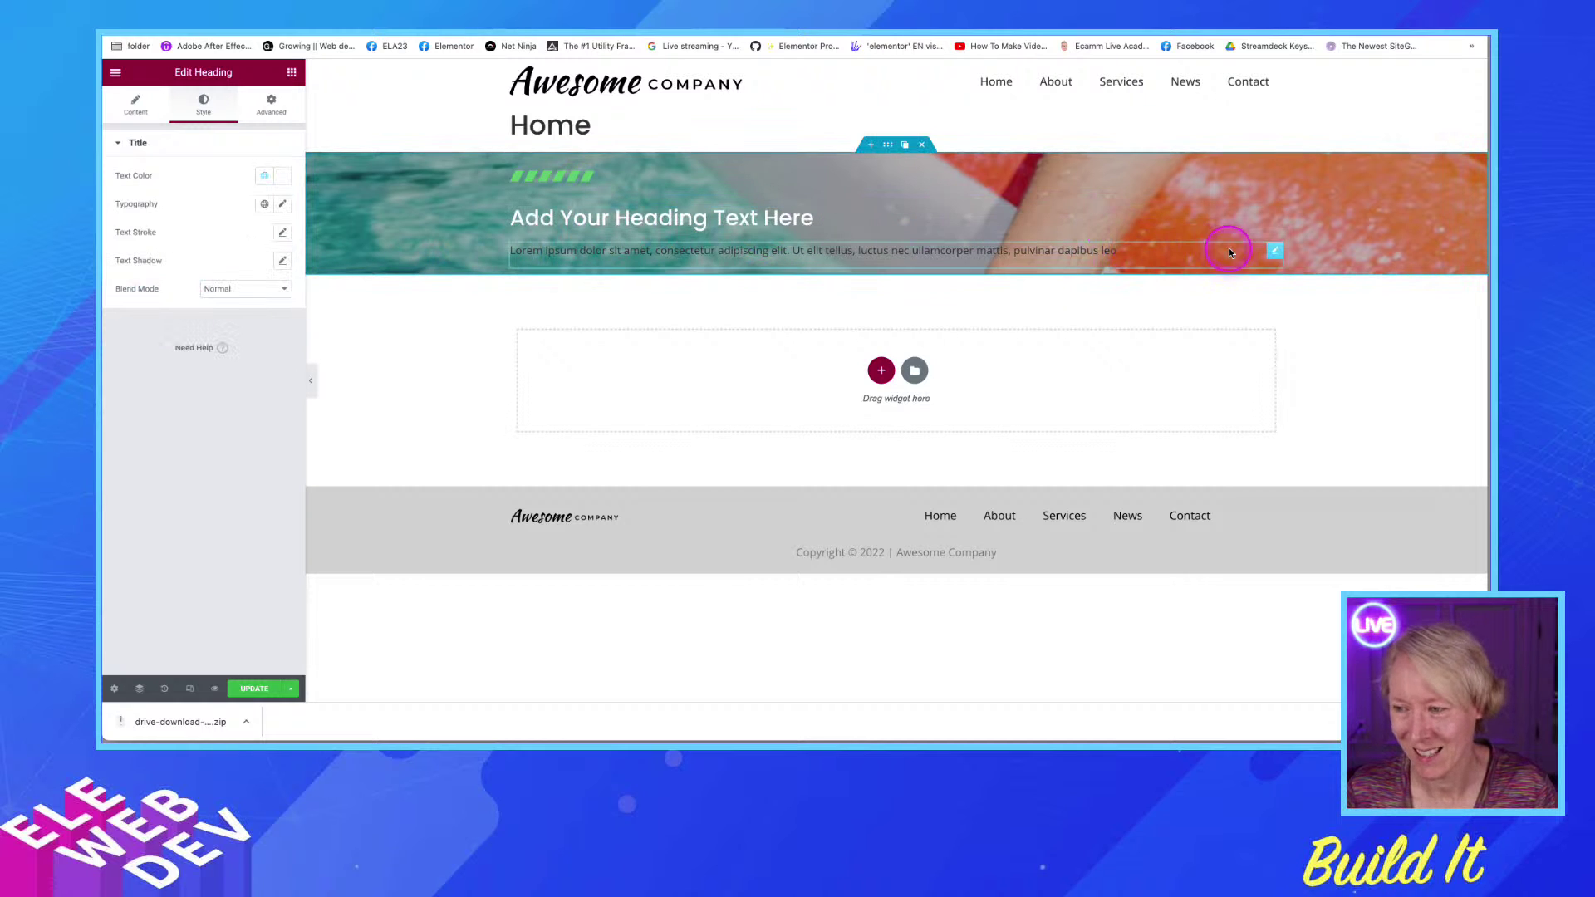
Set the text color of the Text Editor widget below the heading to the white global color
right_click(1272, 253)
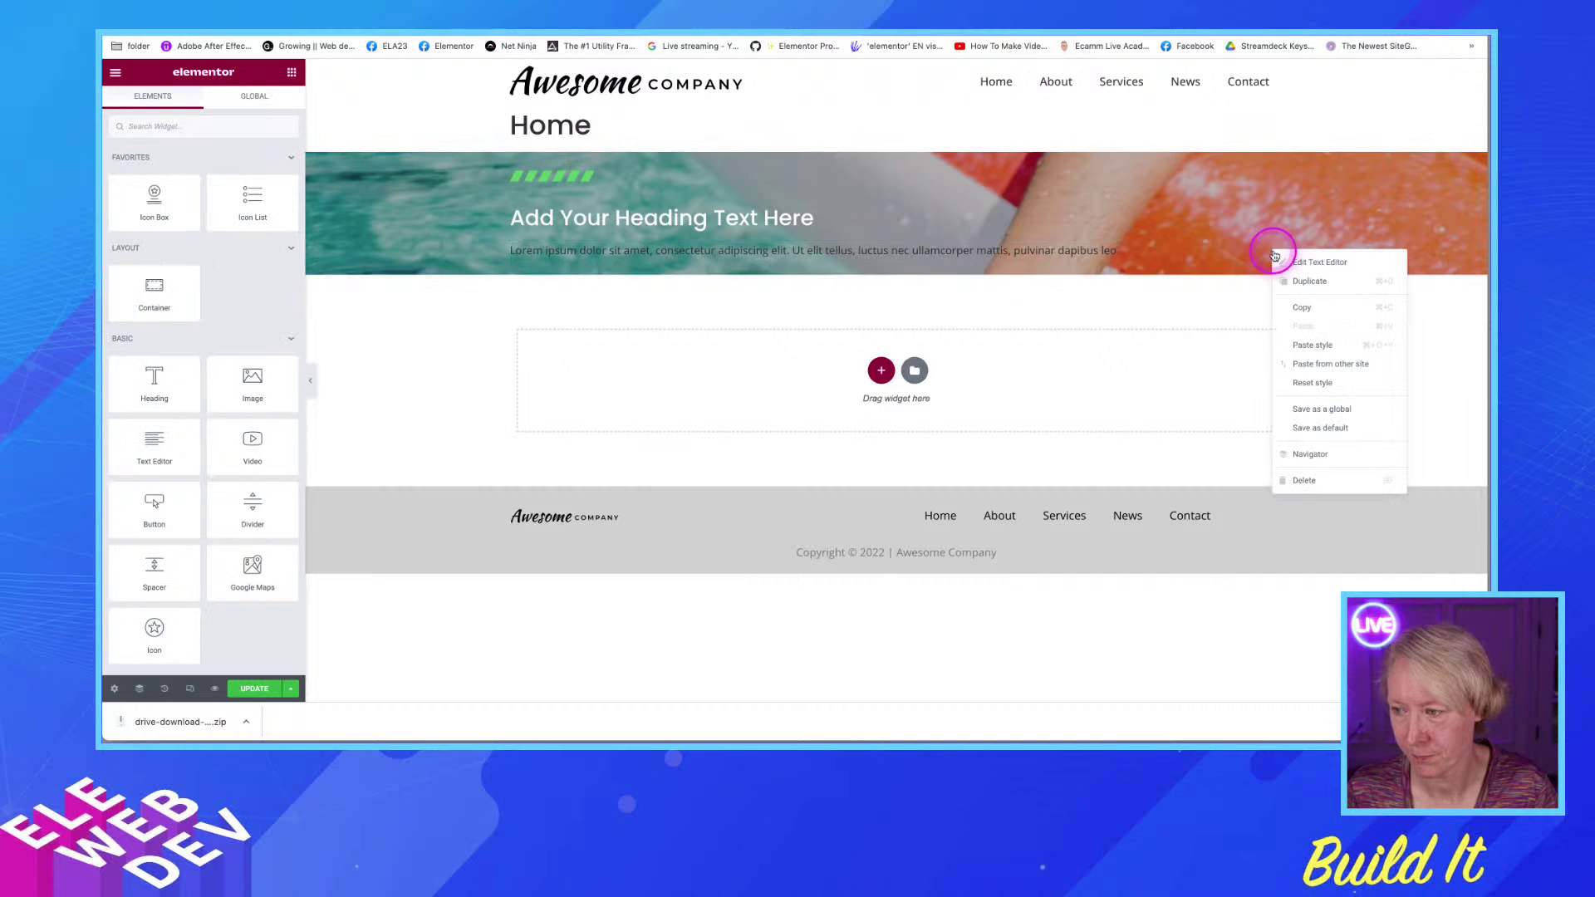
click(1289, 260)
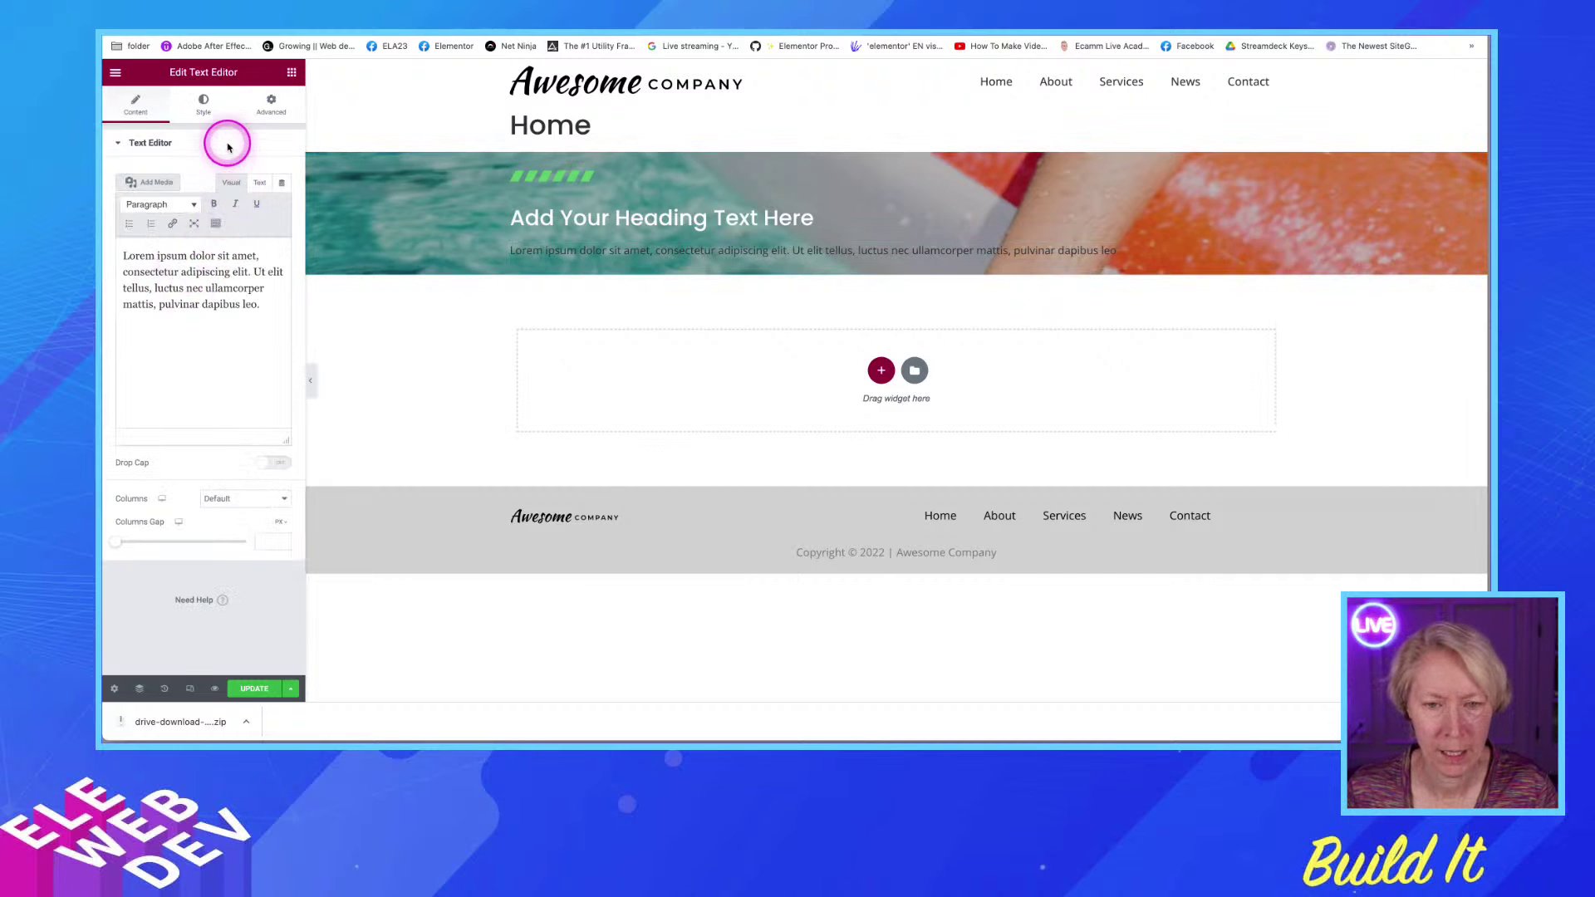
click(204, 103)
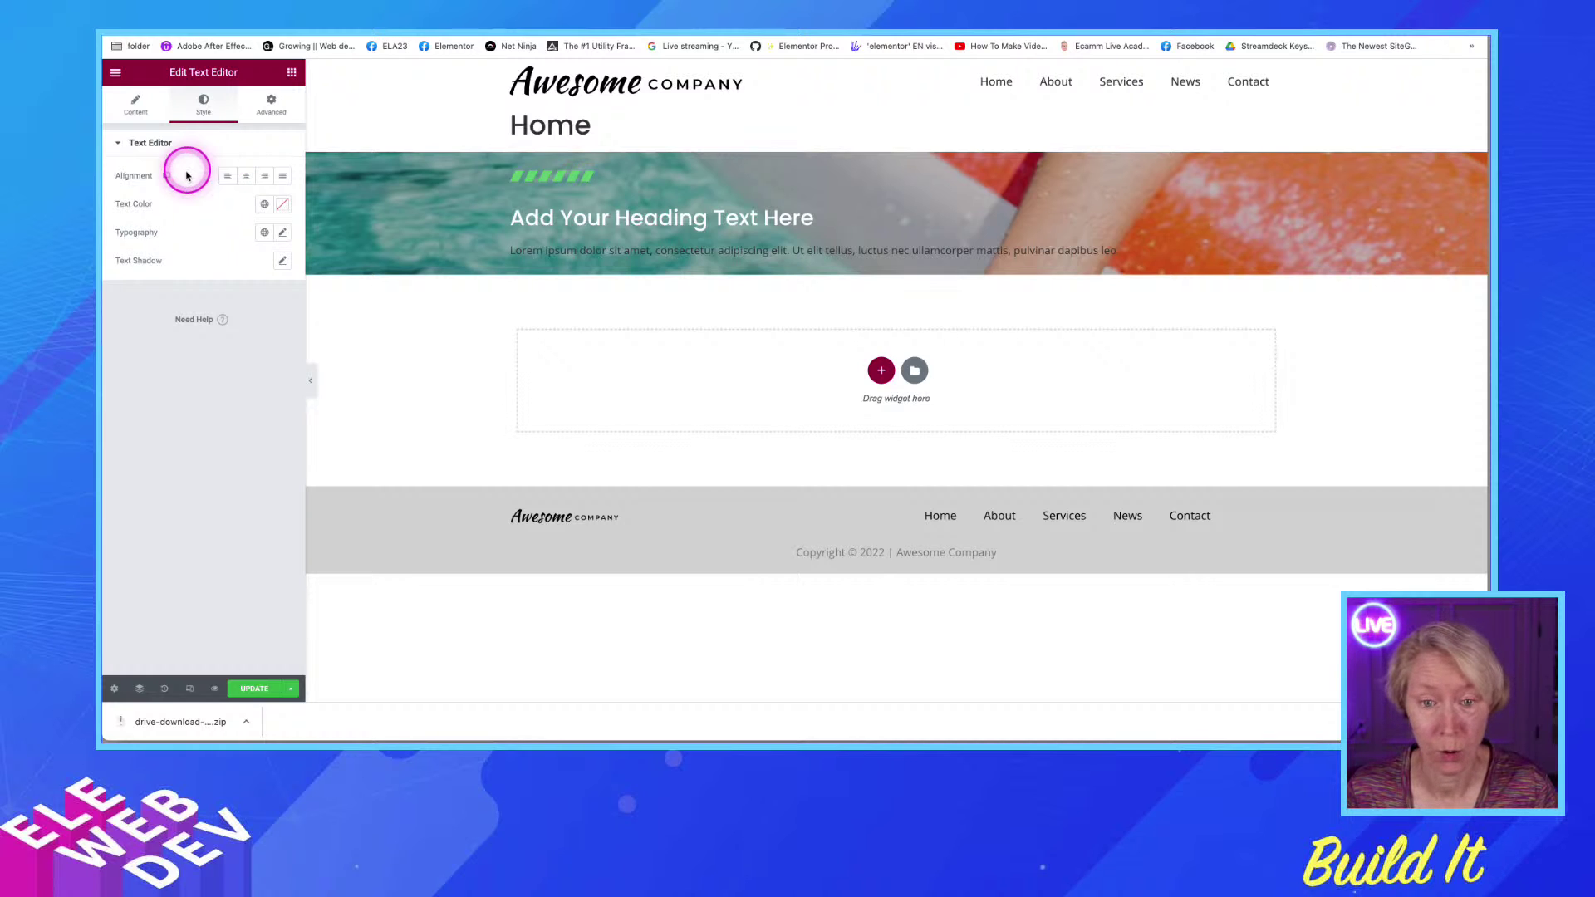
click(264, 205)
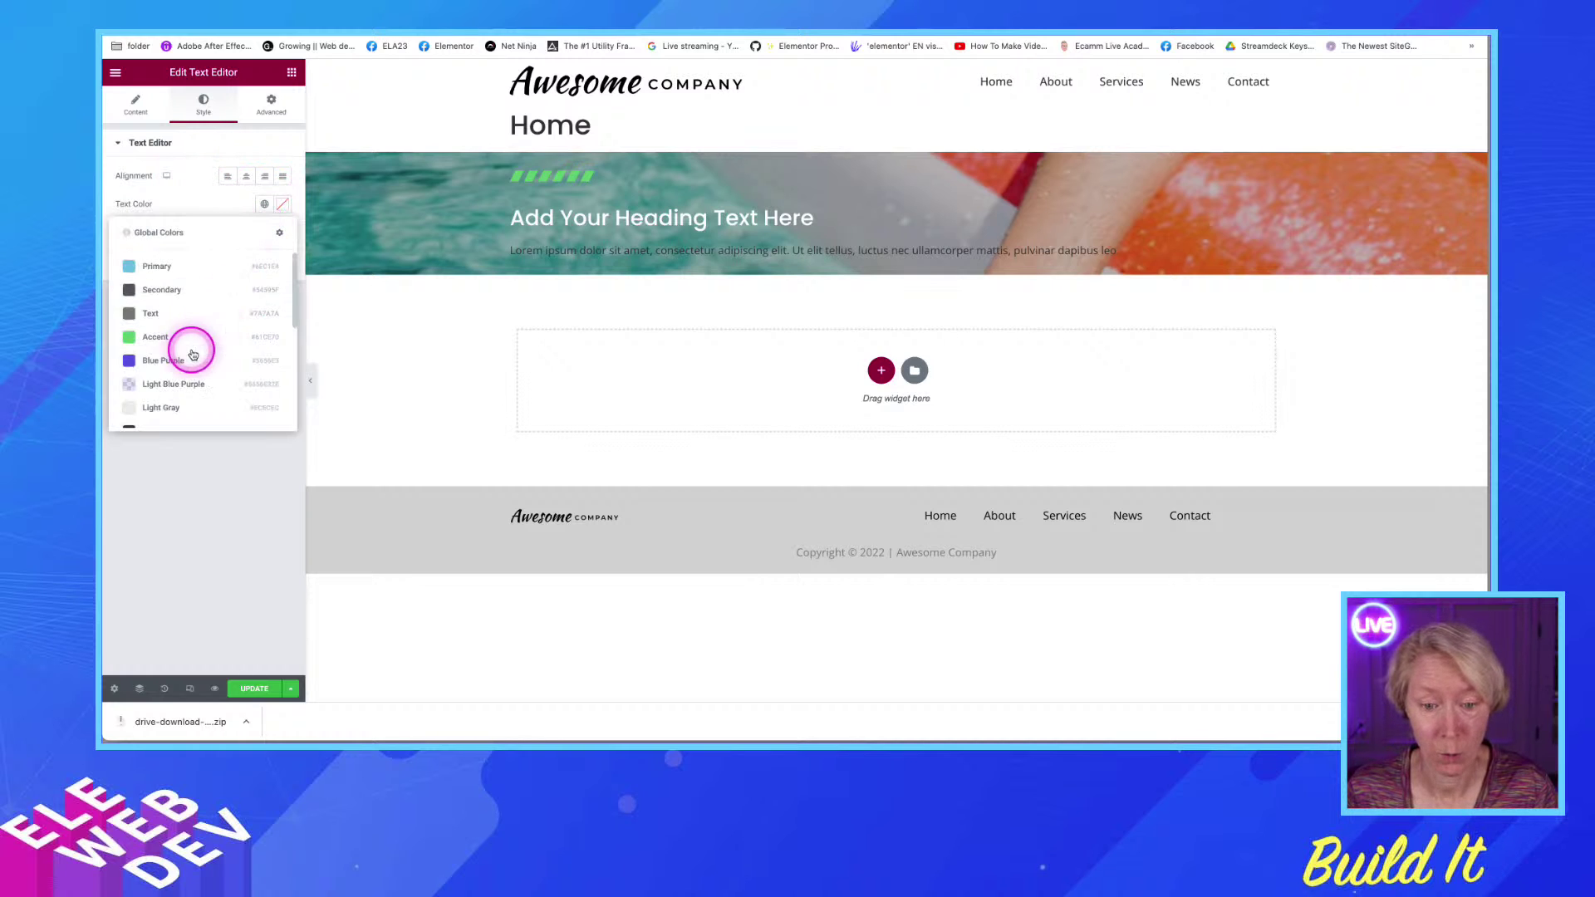
scroll(166, 366, down, 2)
click(152, 315)
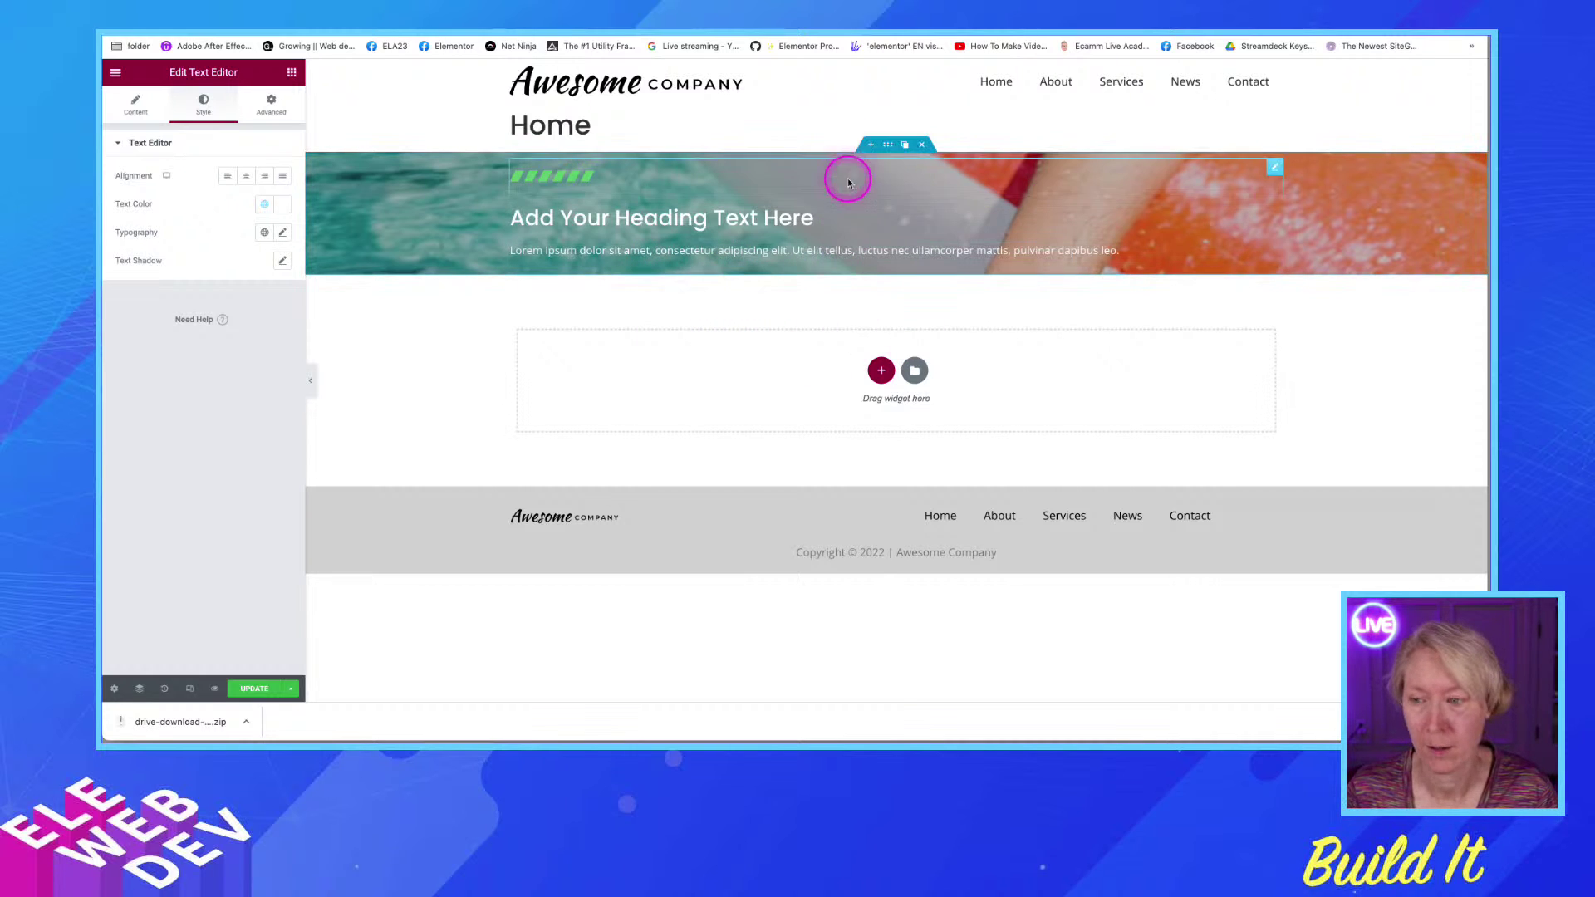
Unlink the pool-image container's padding values and set the top and bottom padding to 200 px
right_click(893, 149)
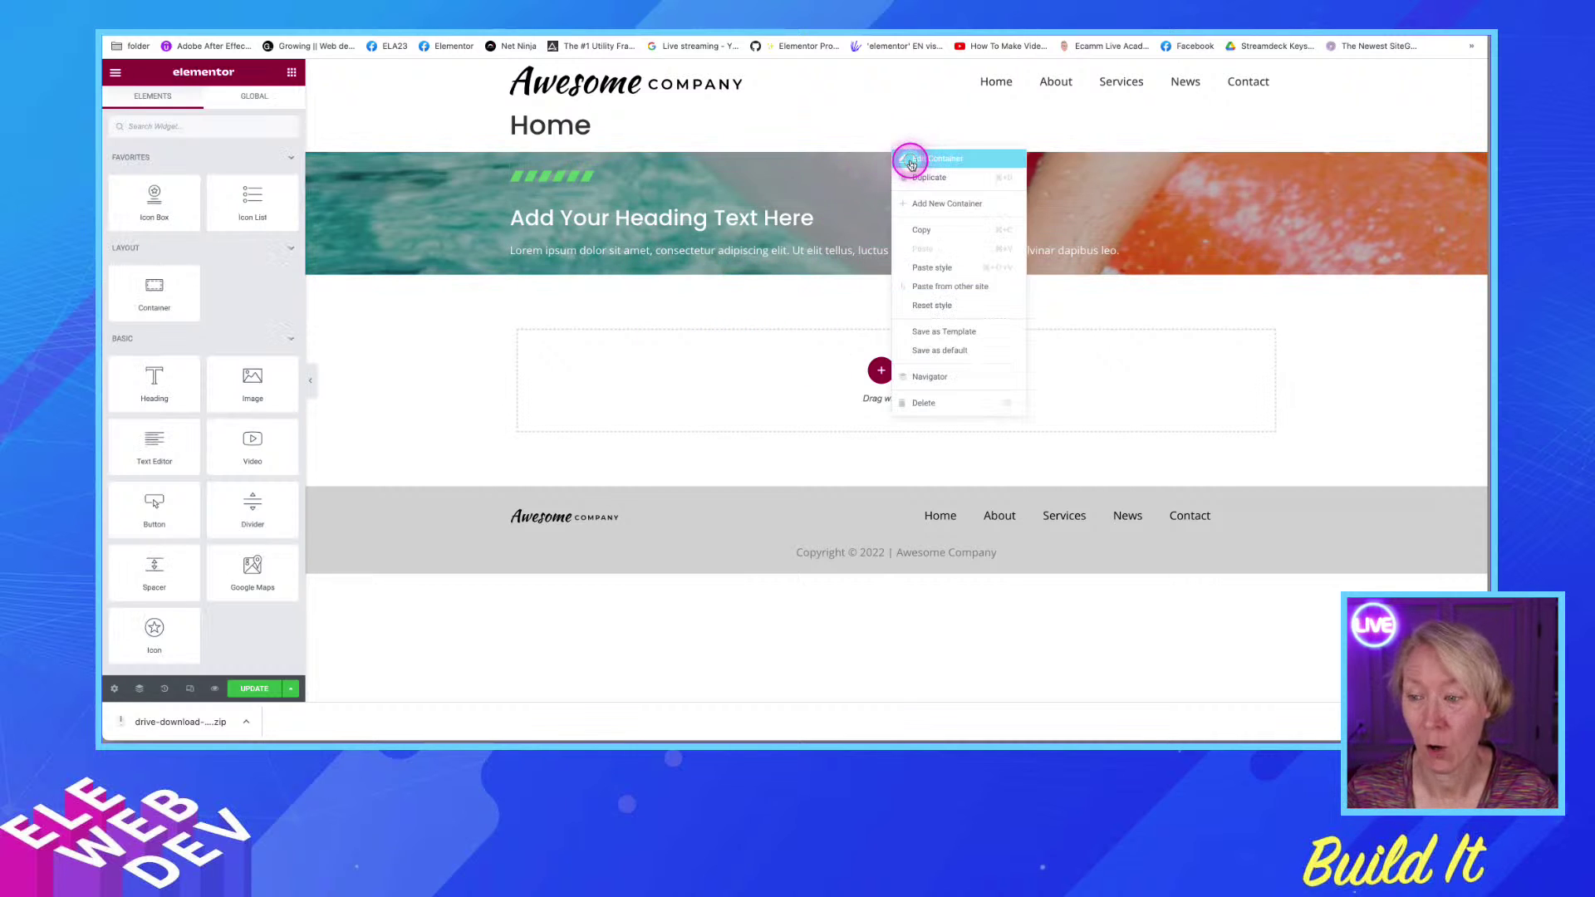
click(908, 157)
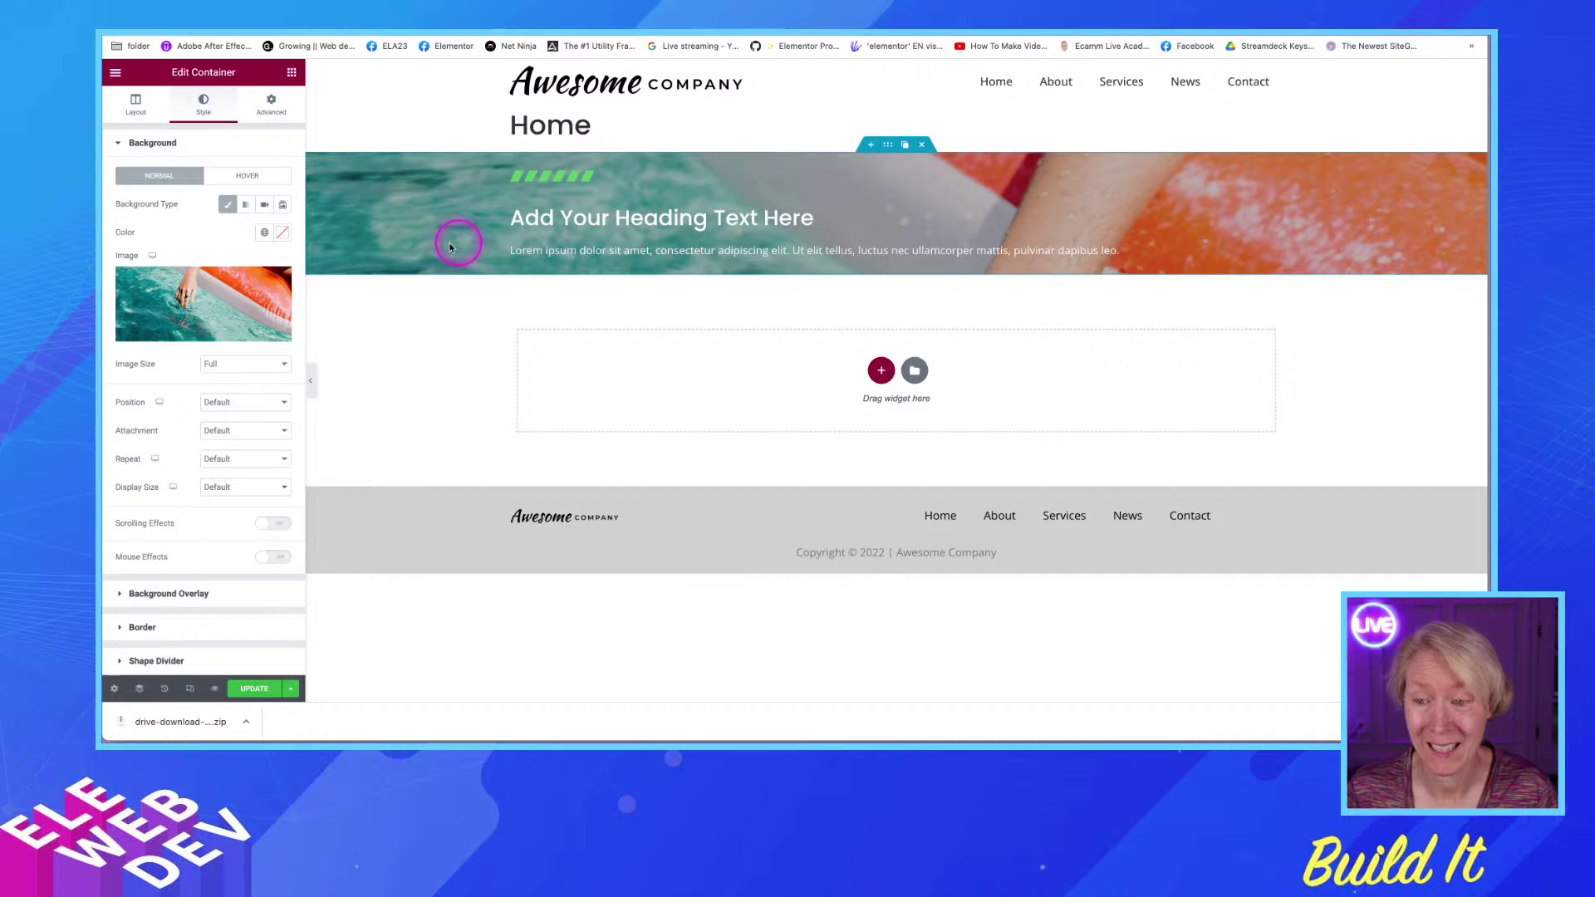
click(269, 104)
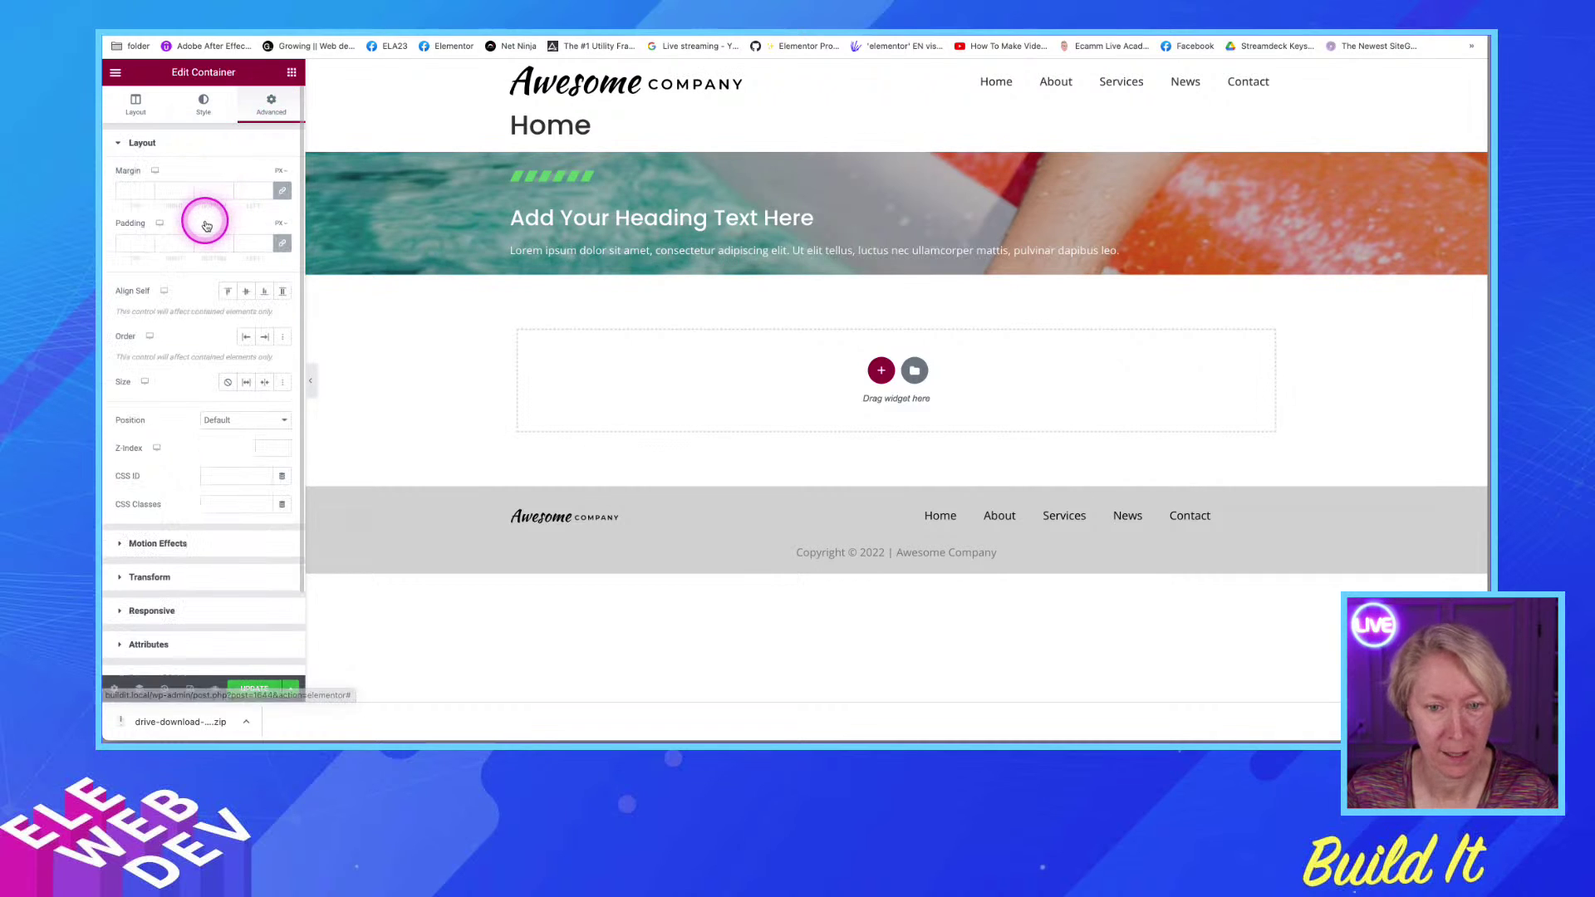
click(282, 244)
click(123, 248)
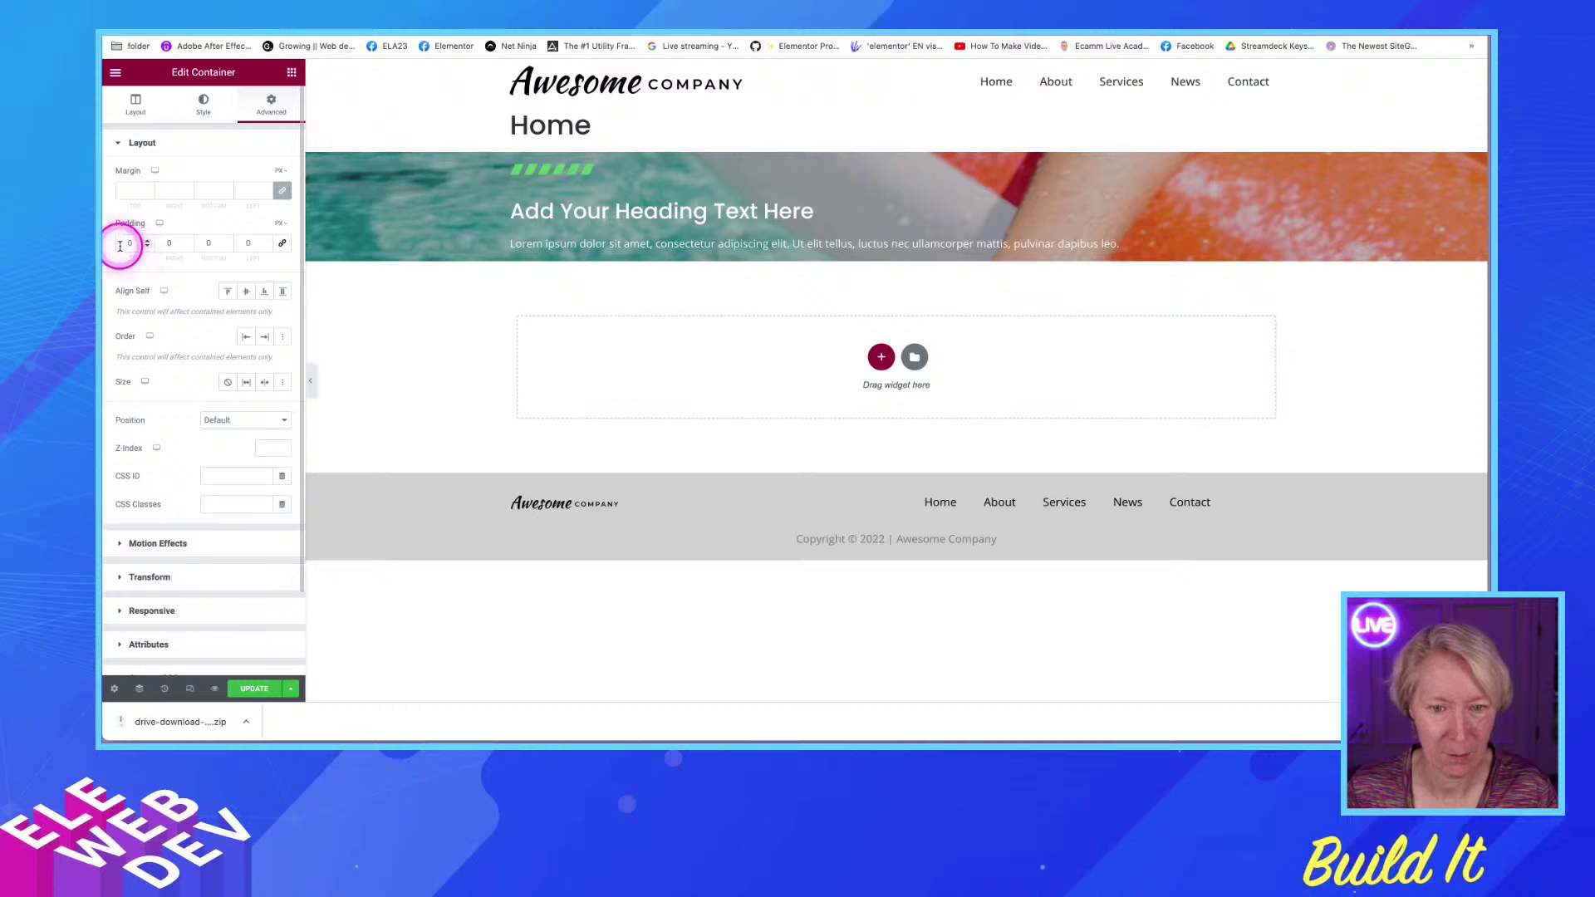
text(200)
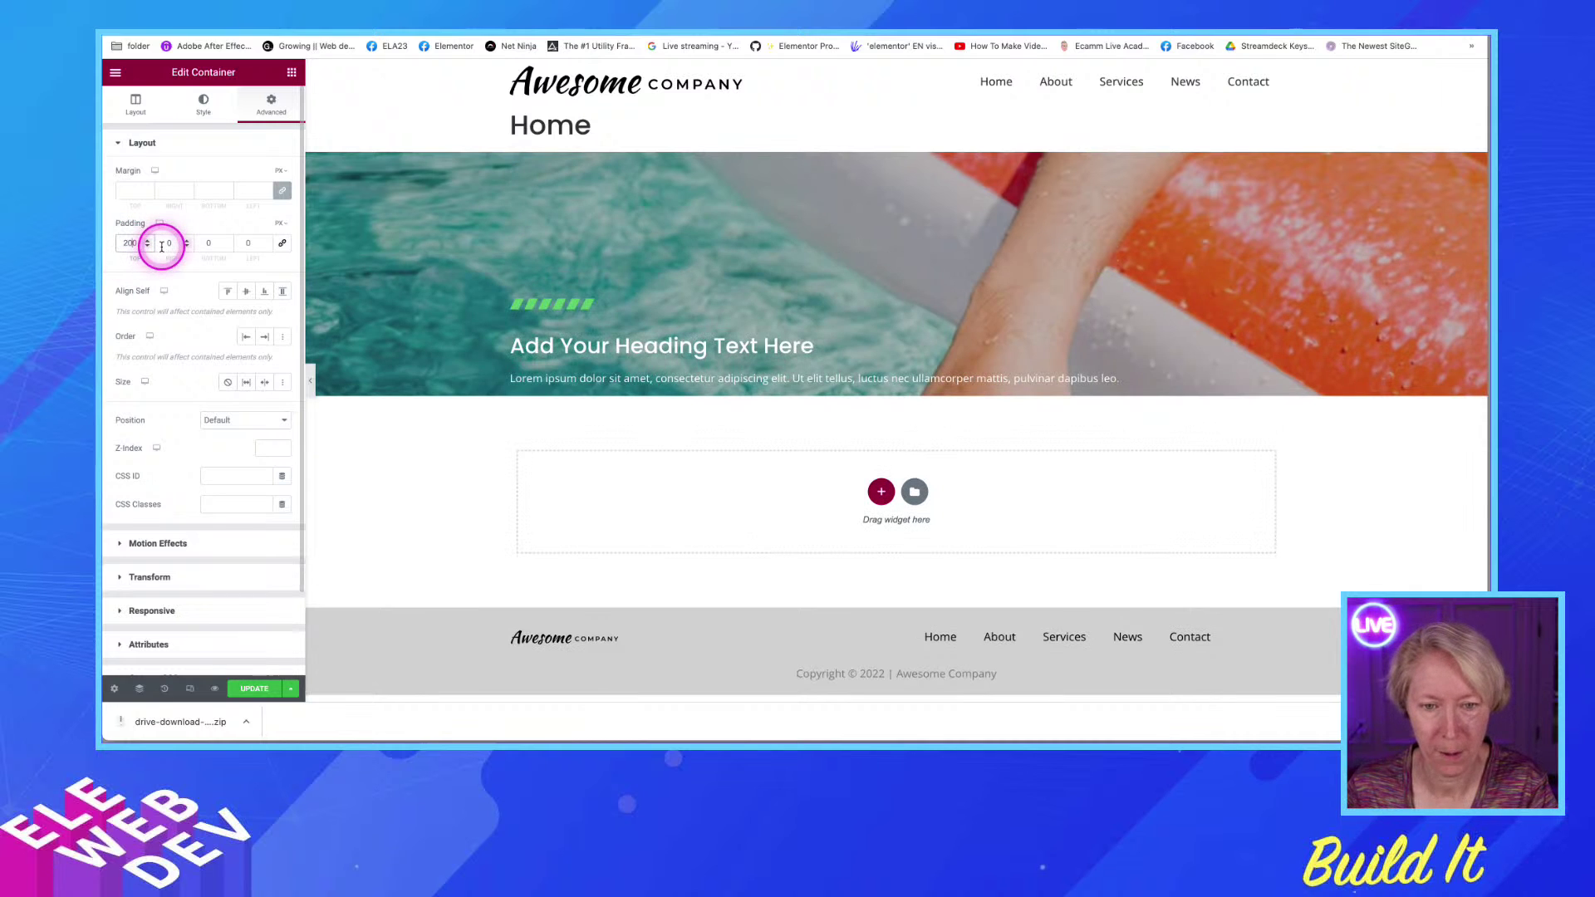
click(207, 243)
text(200)
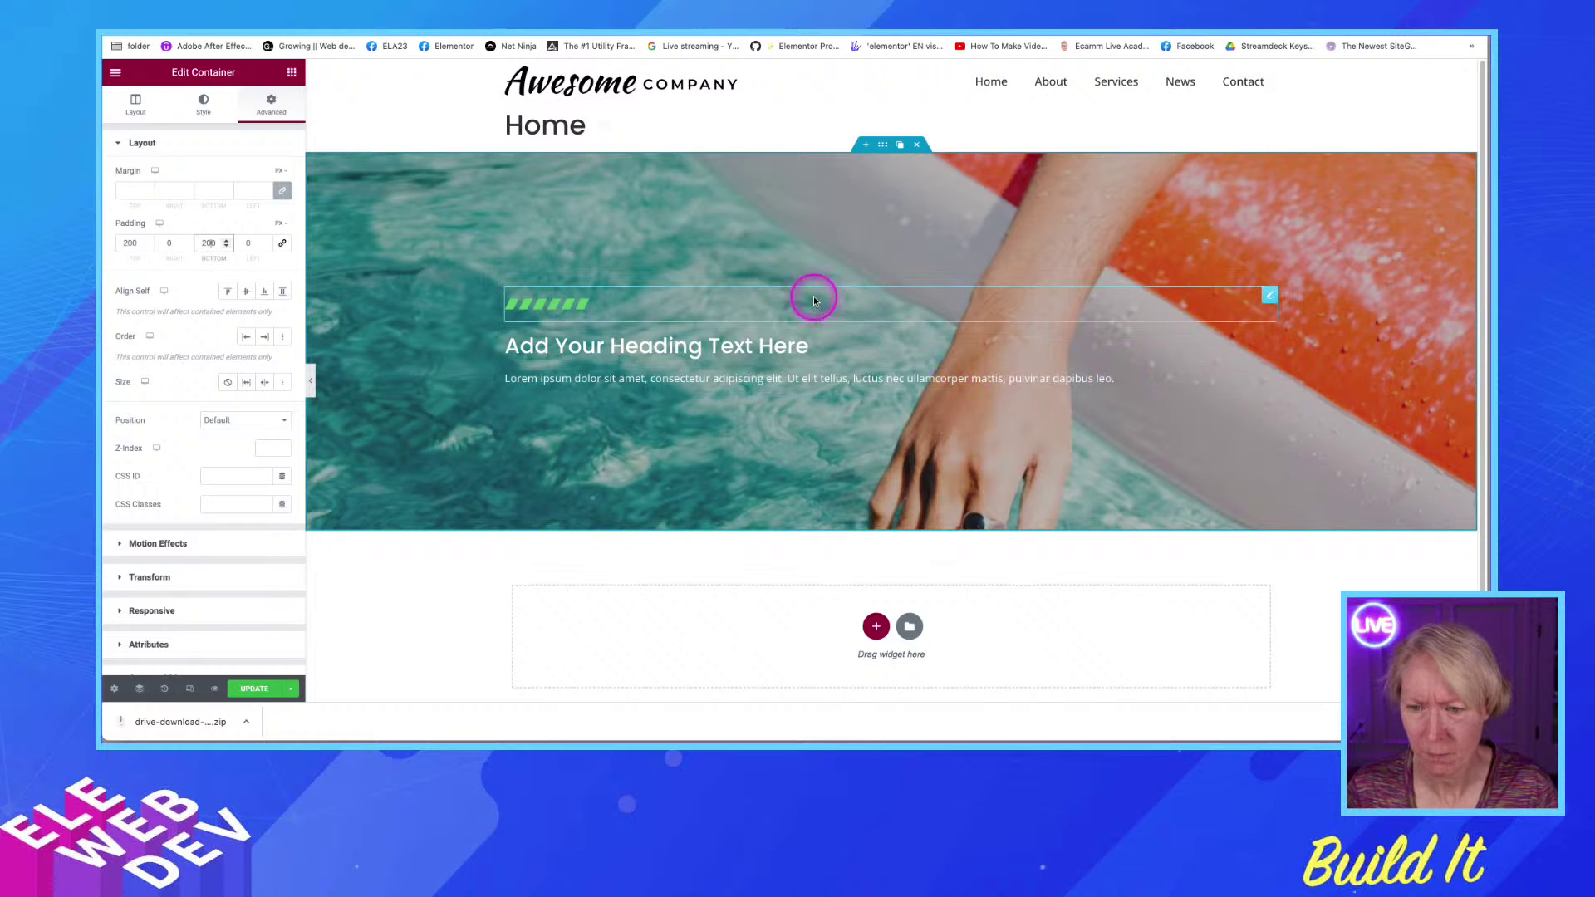
Try a right padding of 200 px on the pool-image container, and reset it to 0
right_click(883, 148)
click(899, 158)
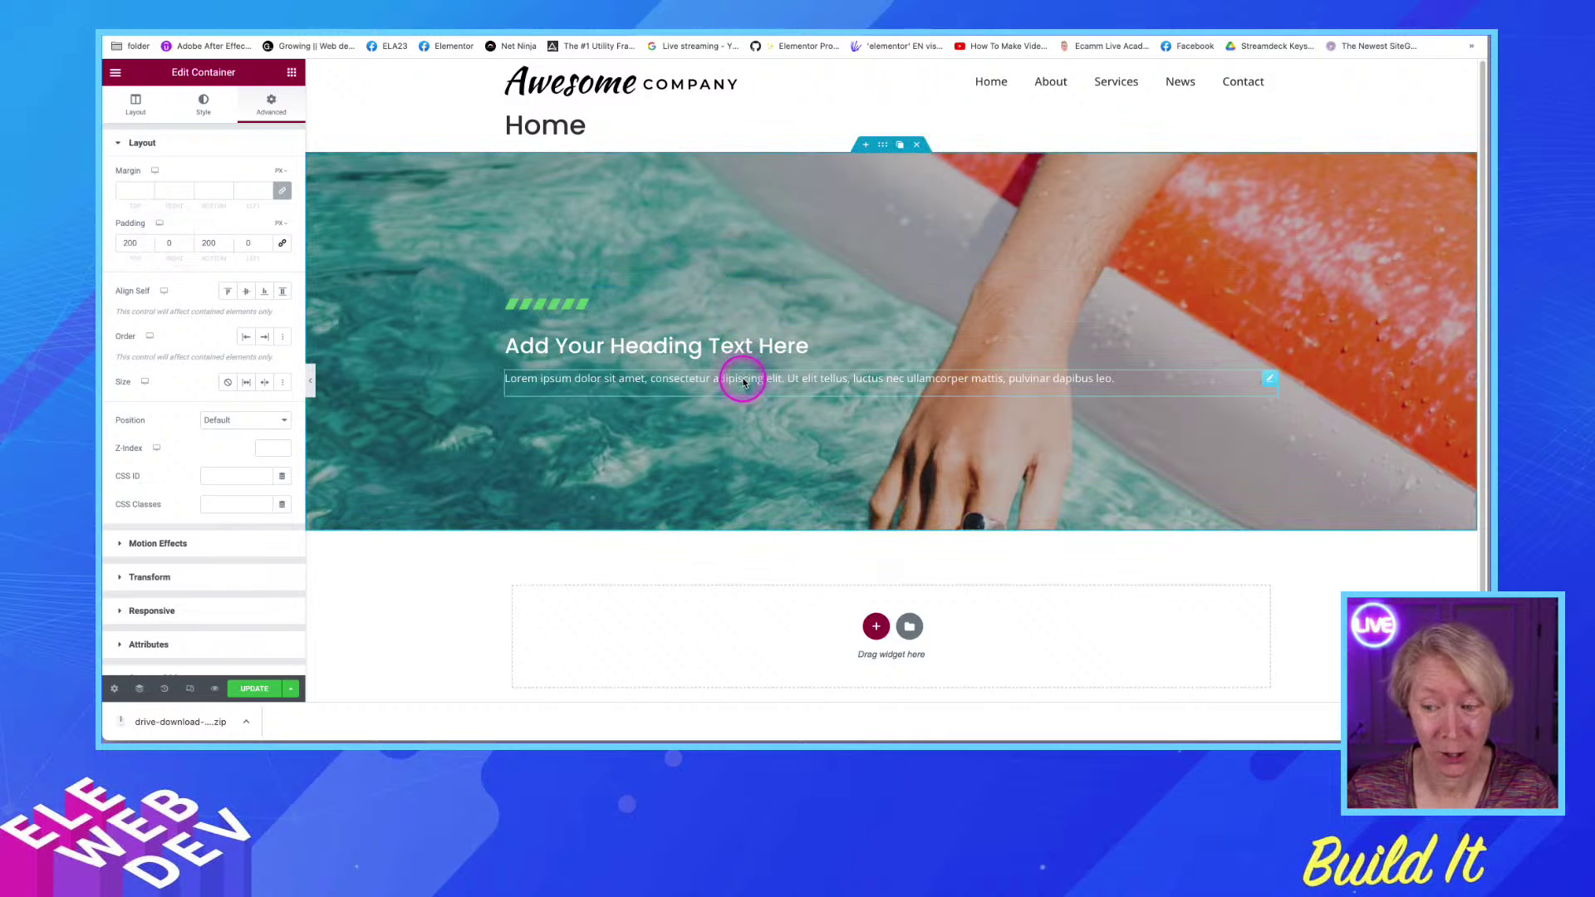
click(171, 244)
text(200)
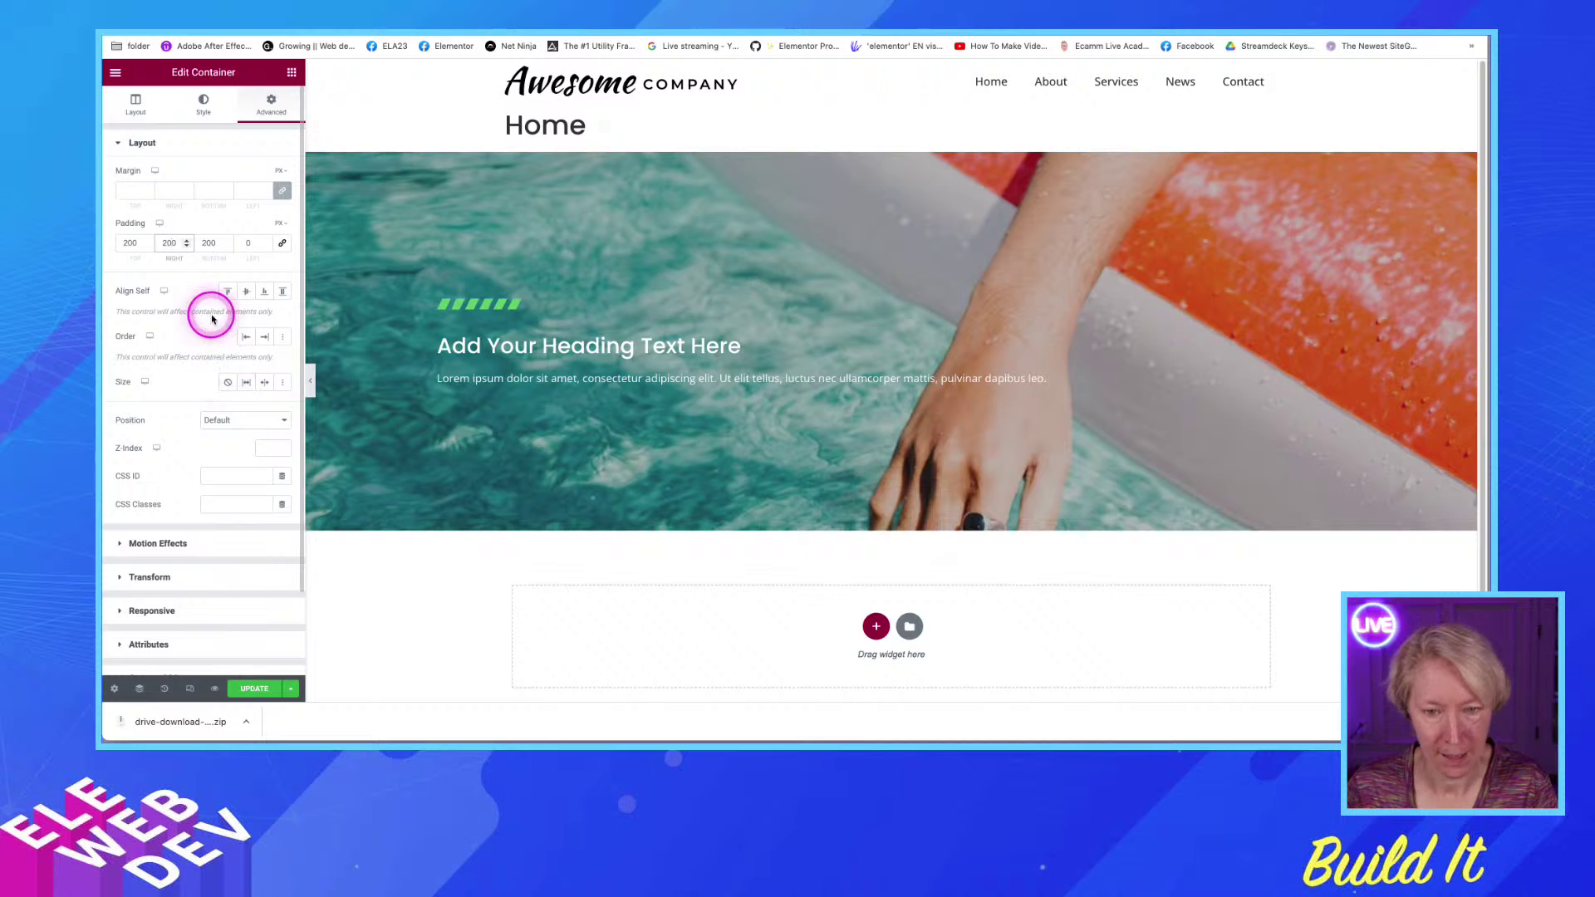
drag(179, 242, 138, 238)
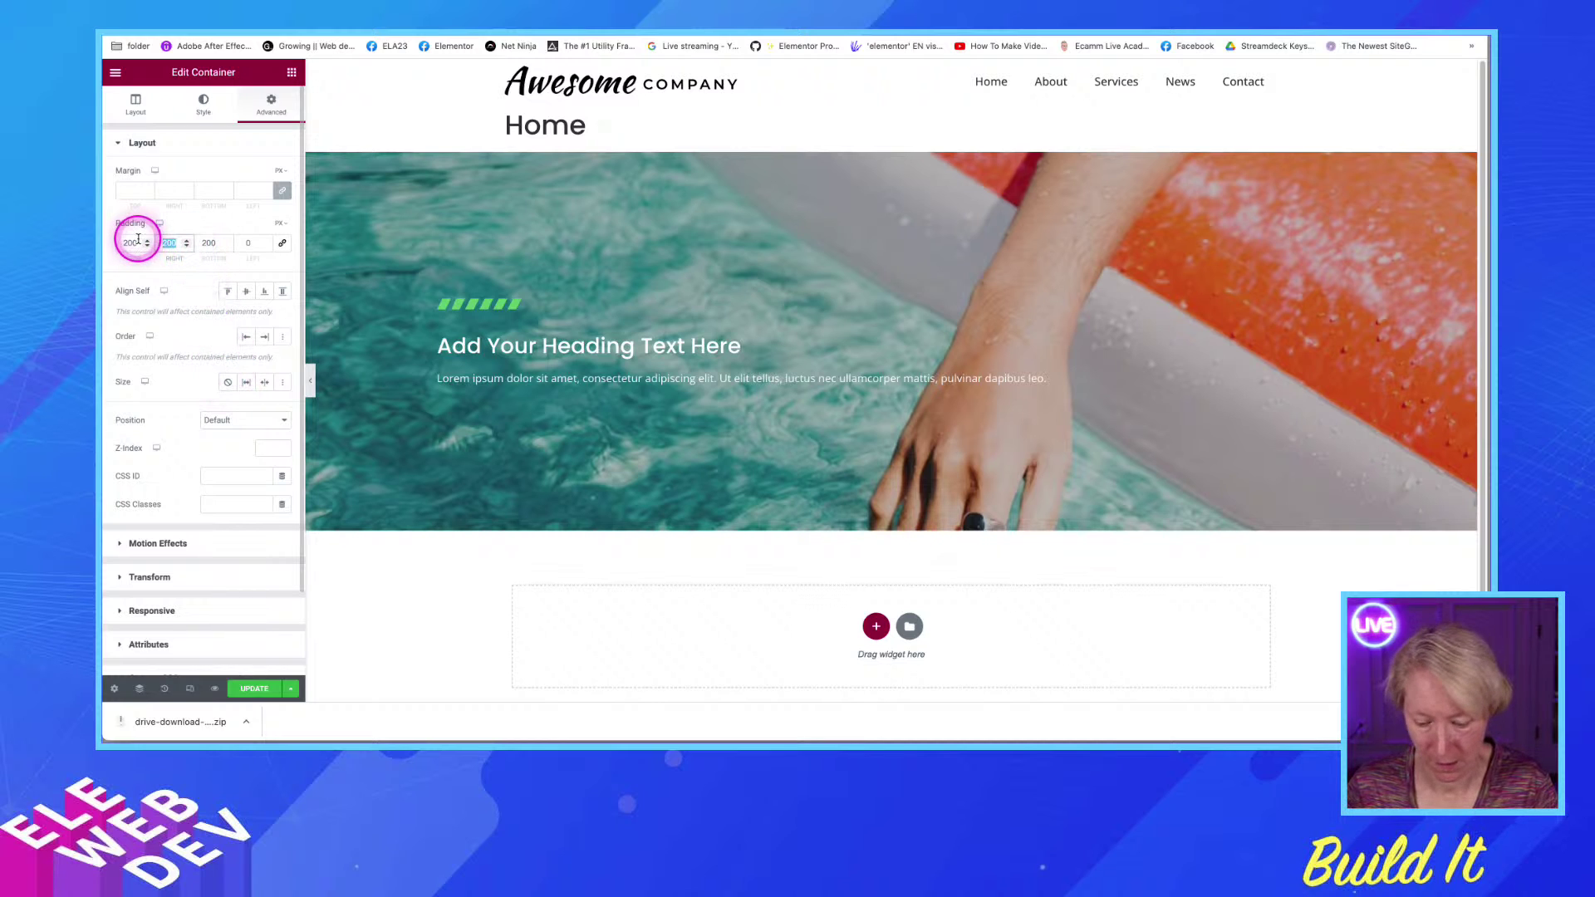
text(0)
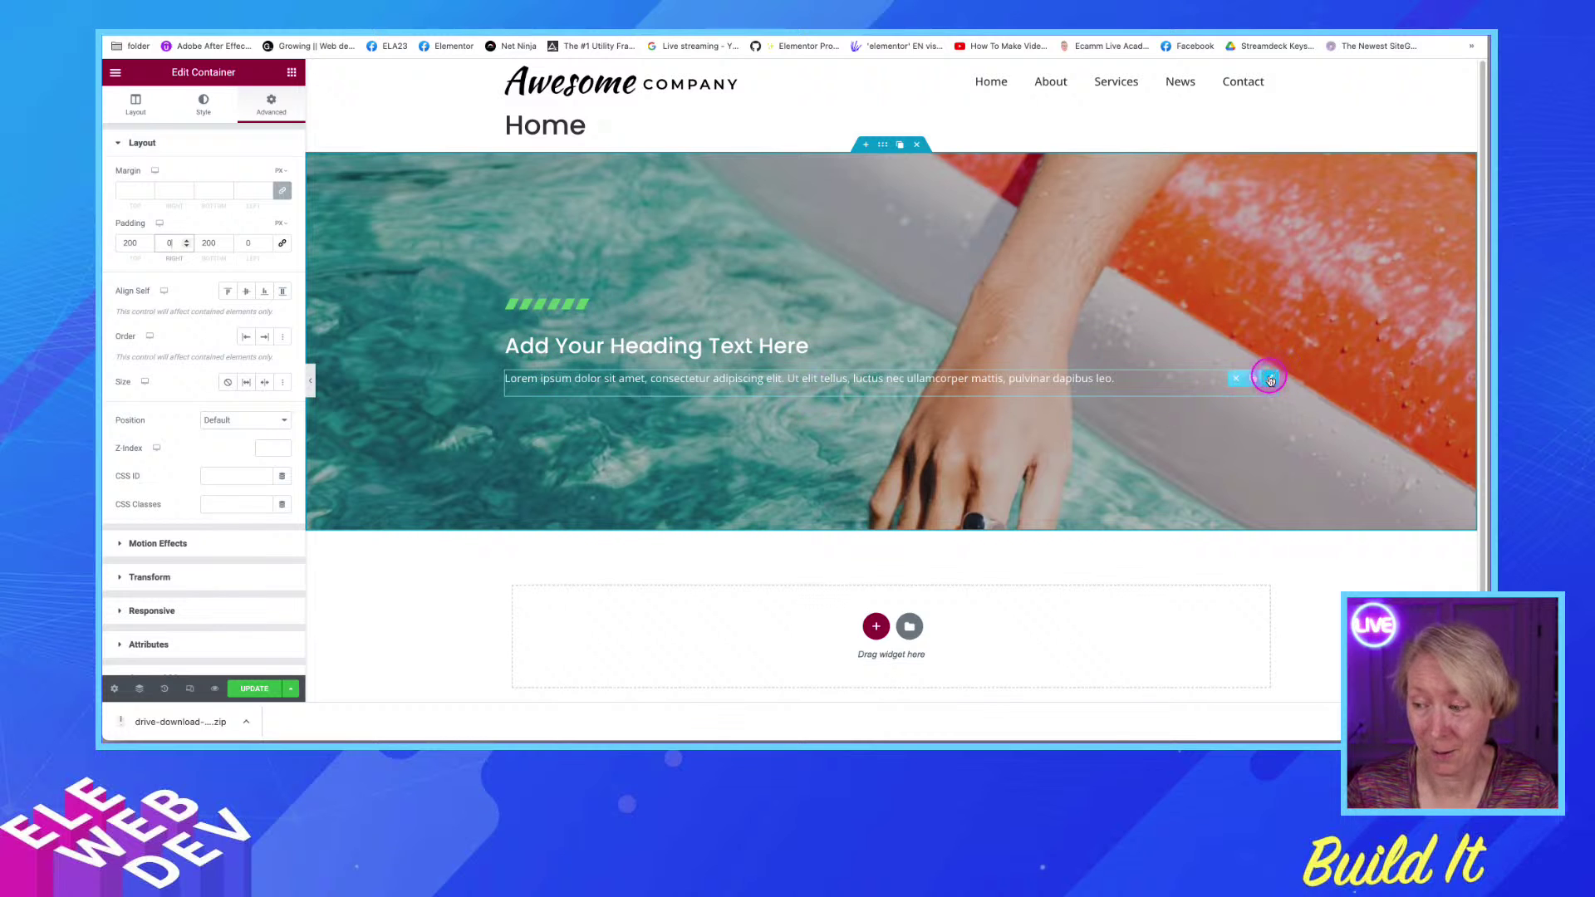
Unlink the Text Editor widget's padding values and try a right padding of 200 px and 2000 px
right_click(1270, 379)
click(1289, 390)
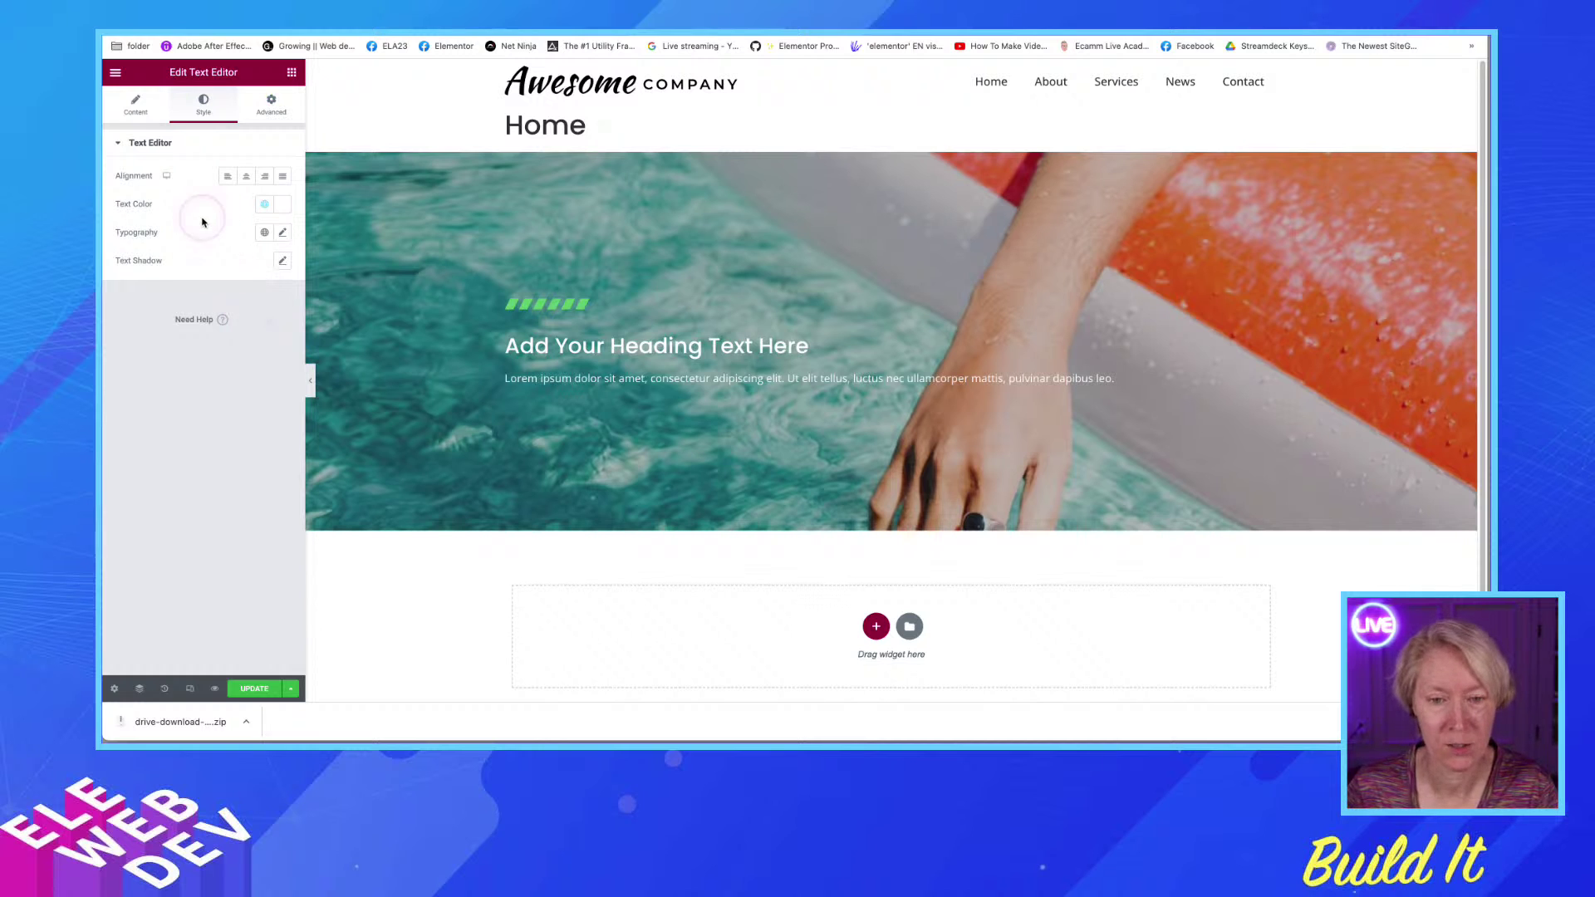
click(271, 105)
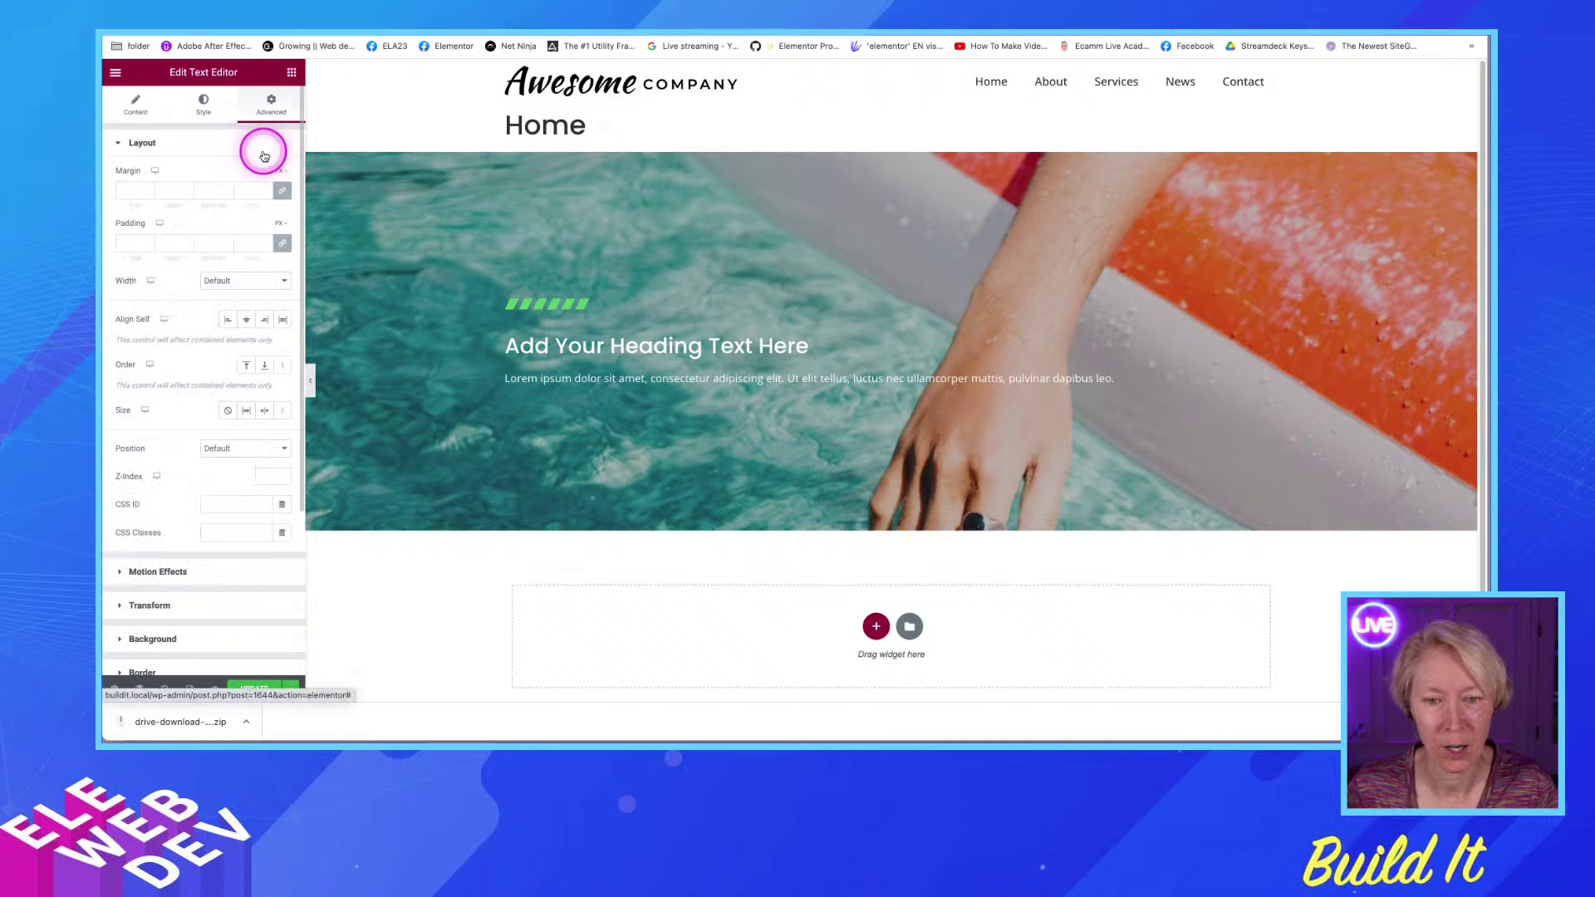
click(281, 244)
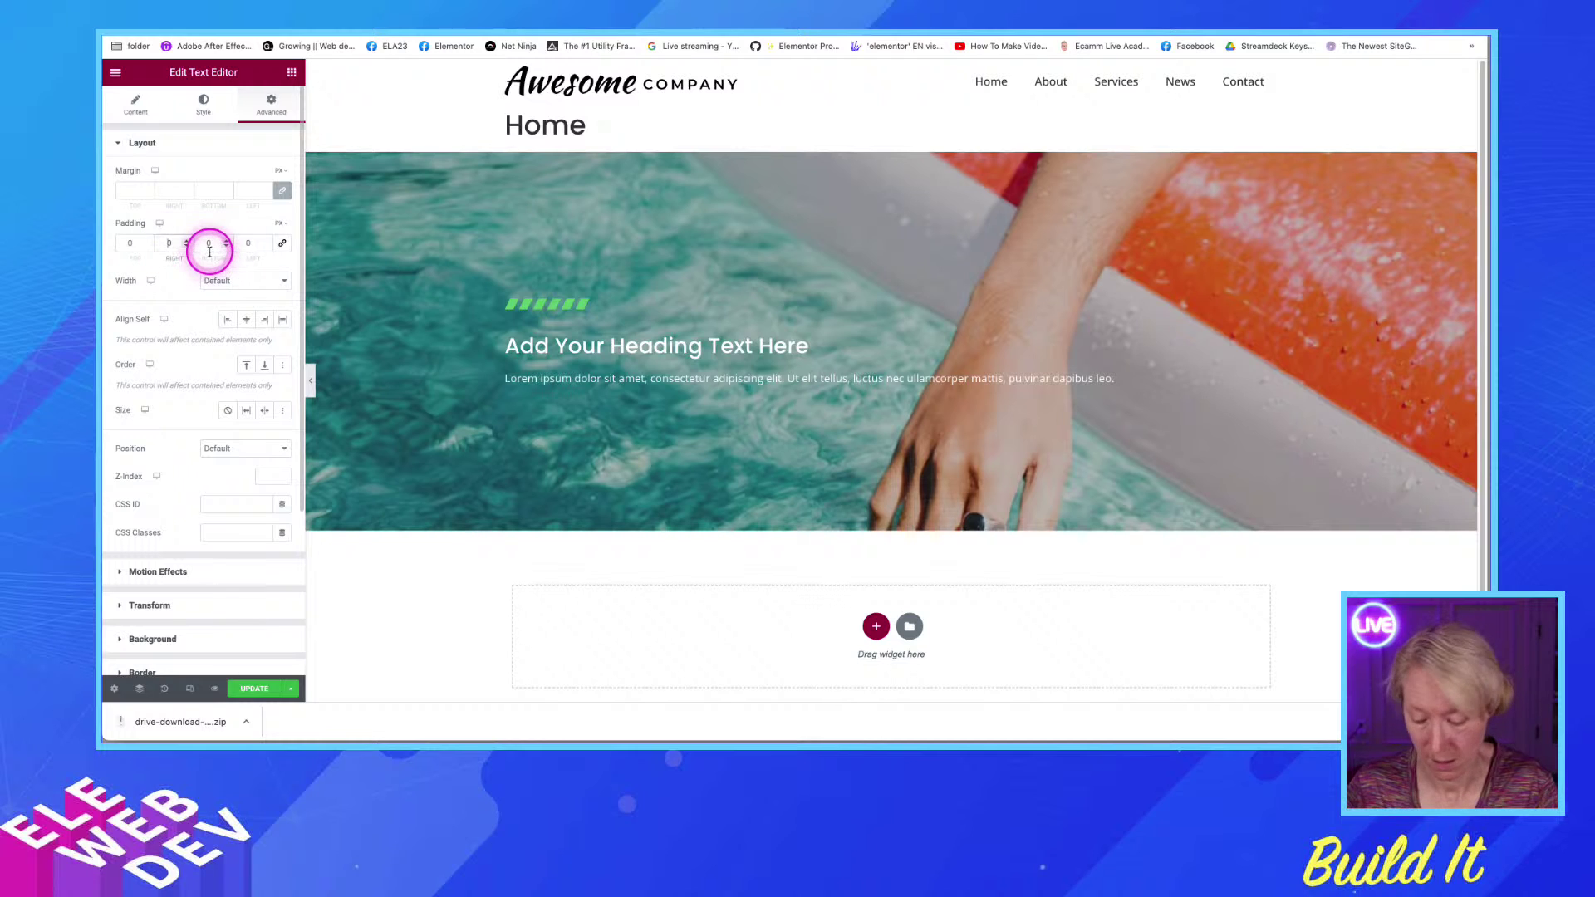
text(200)
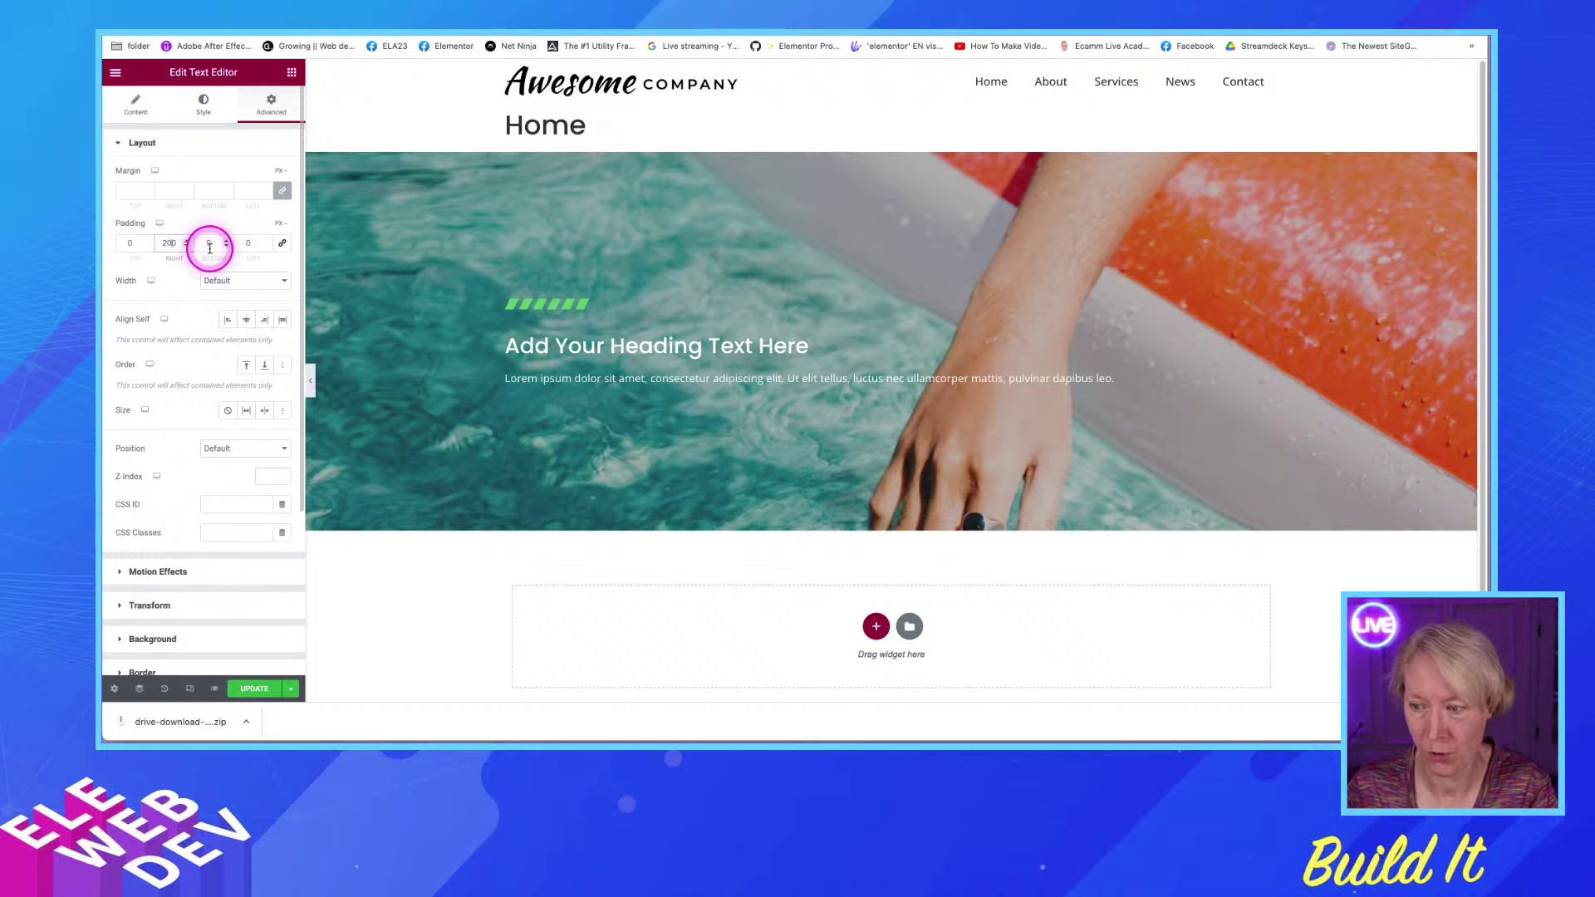
text(0)
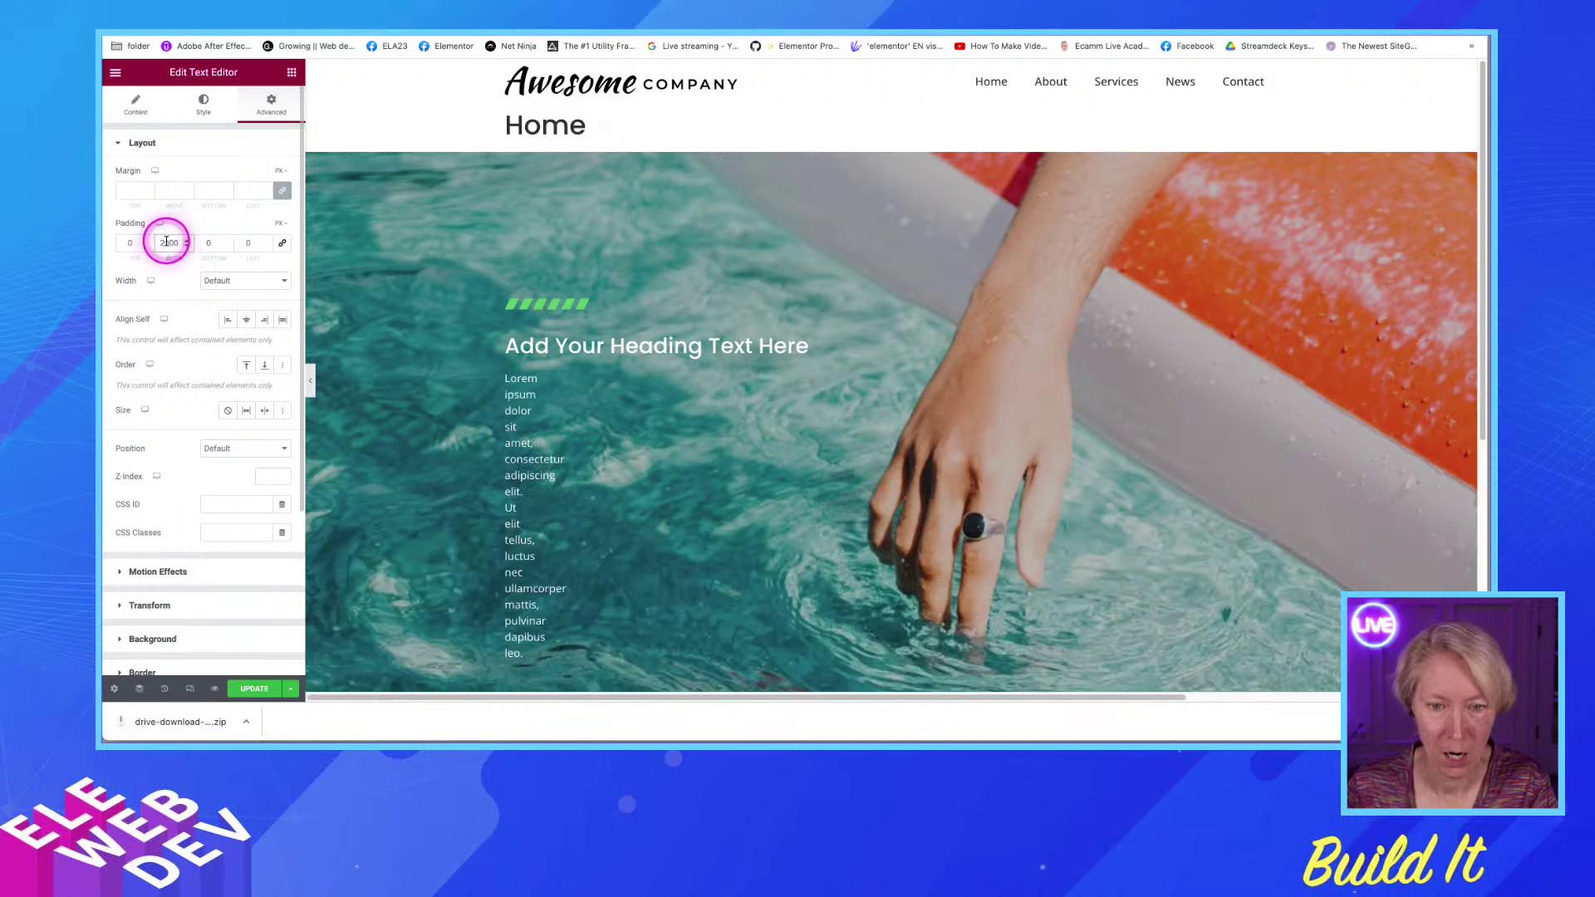
Try right paddings of 500 px and 550 px on the Text Editor widget, and clear the value
drag(178, 242, 149, 244)
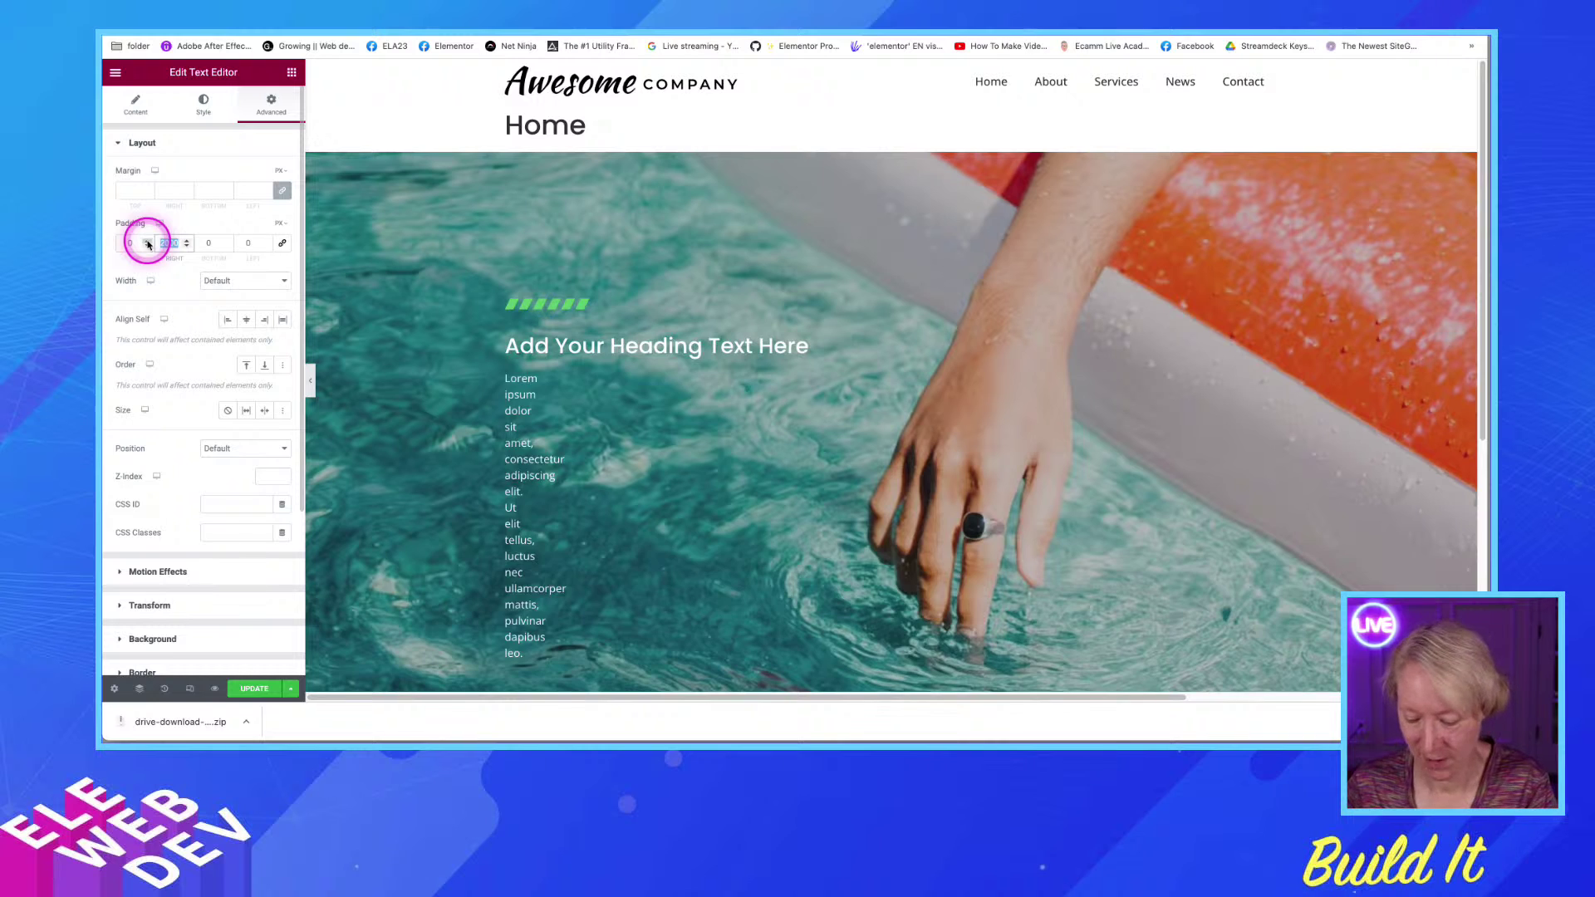
text(50)
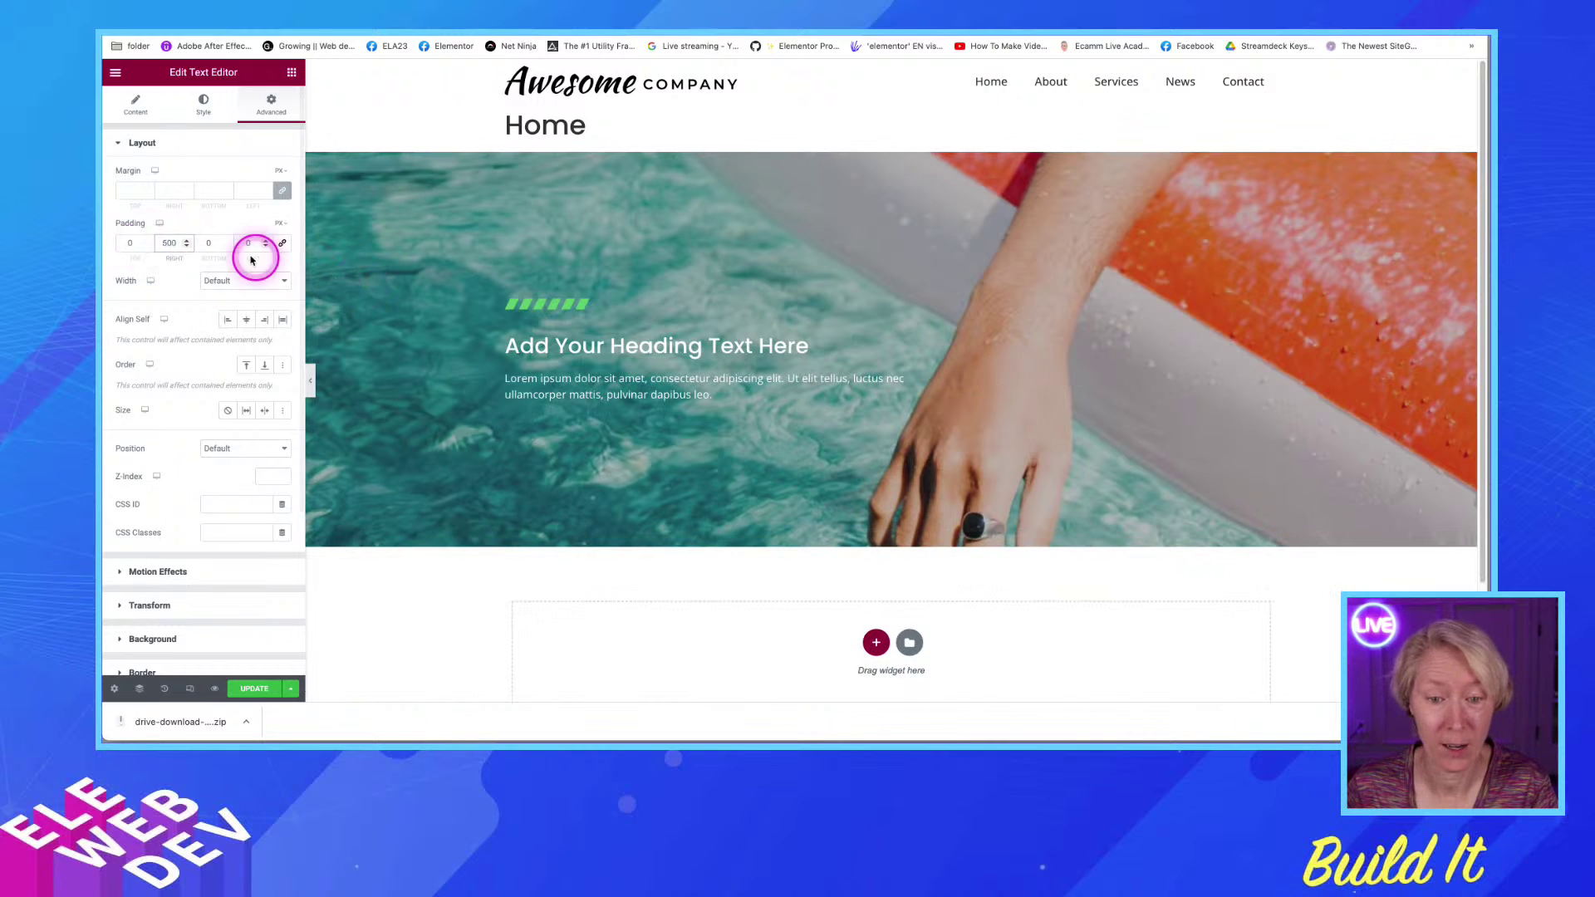
text(0)
drag(177, 245, 142, 241)
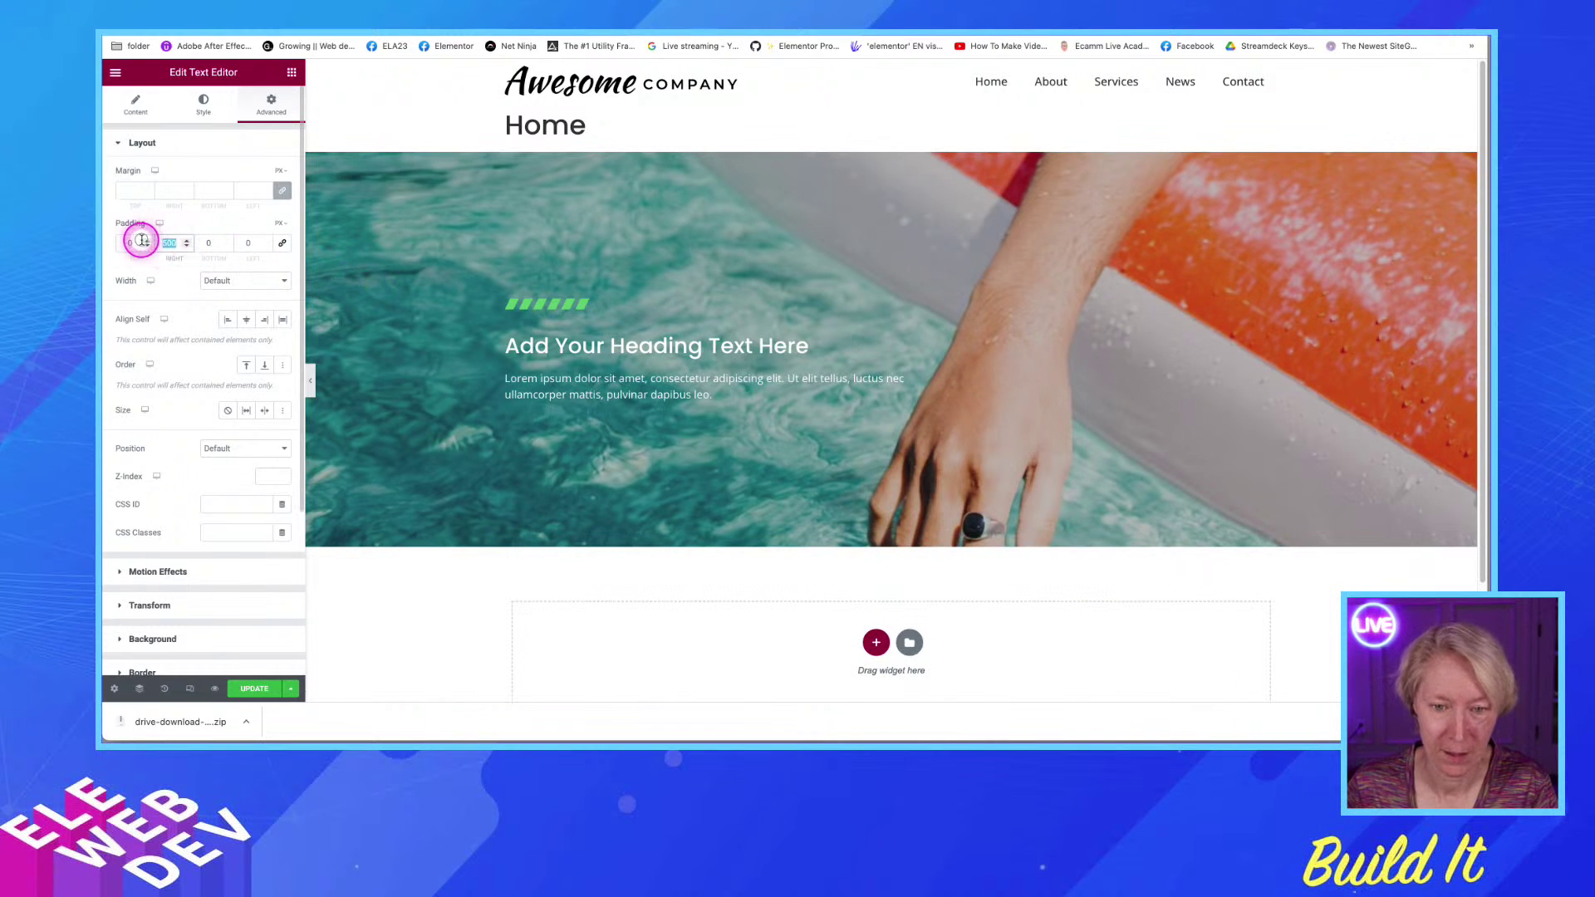
text(550)
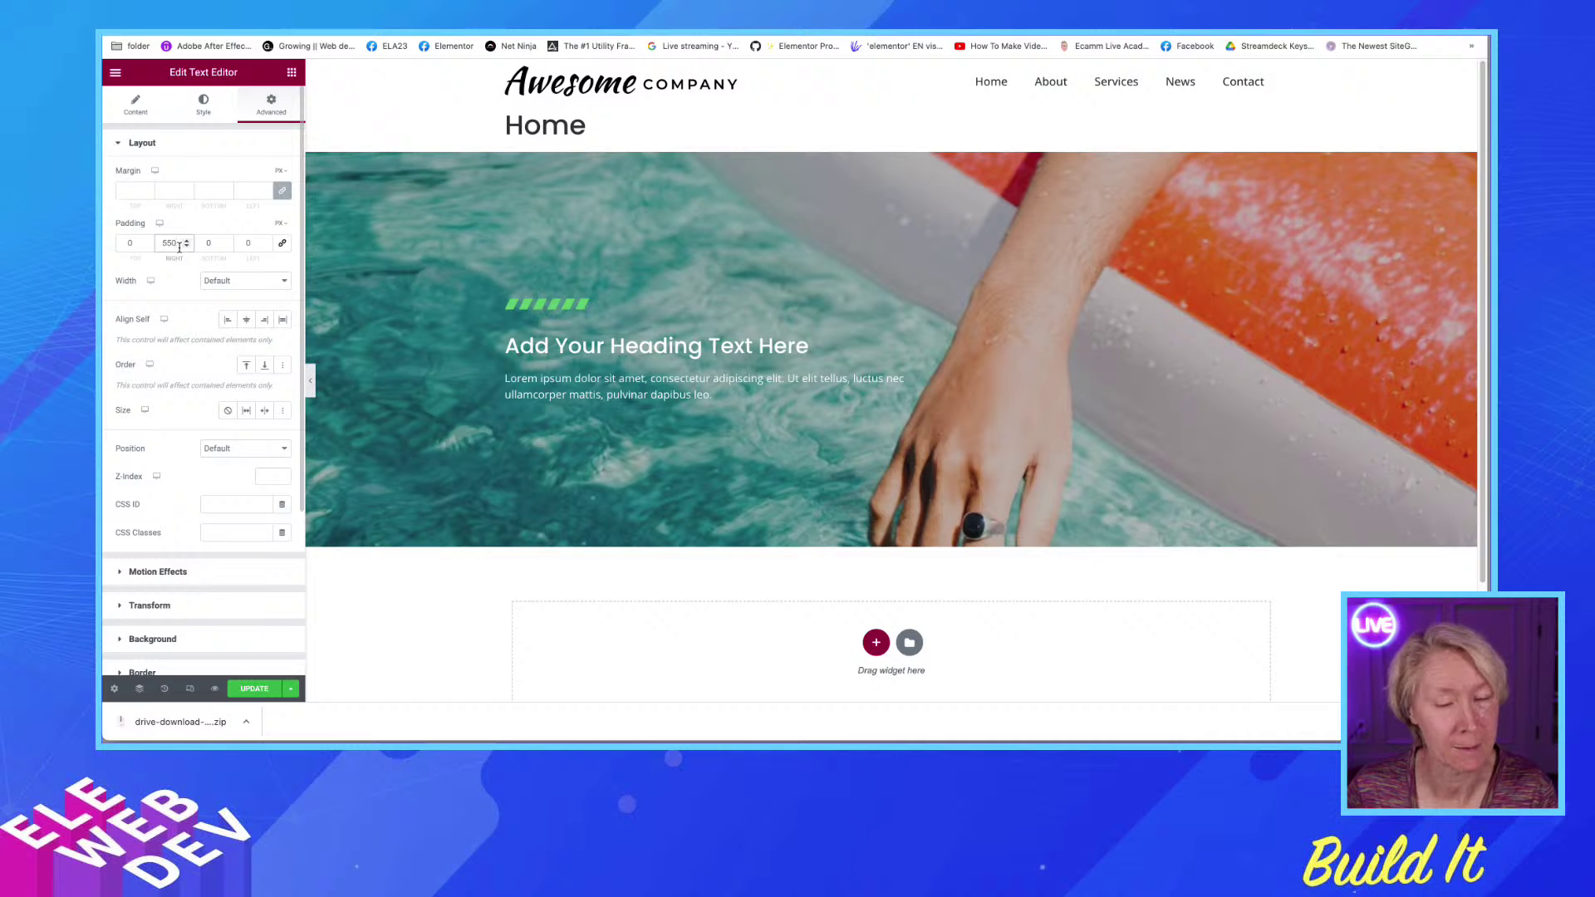
drag(179, 245, 149, 245)
key(BackSpace)
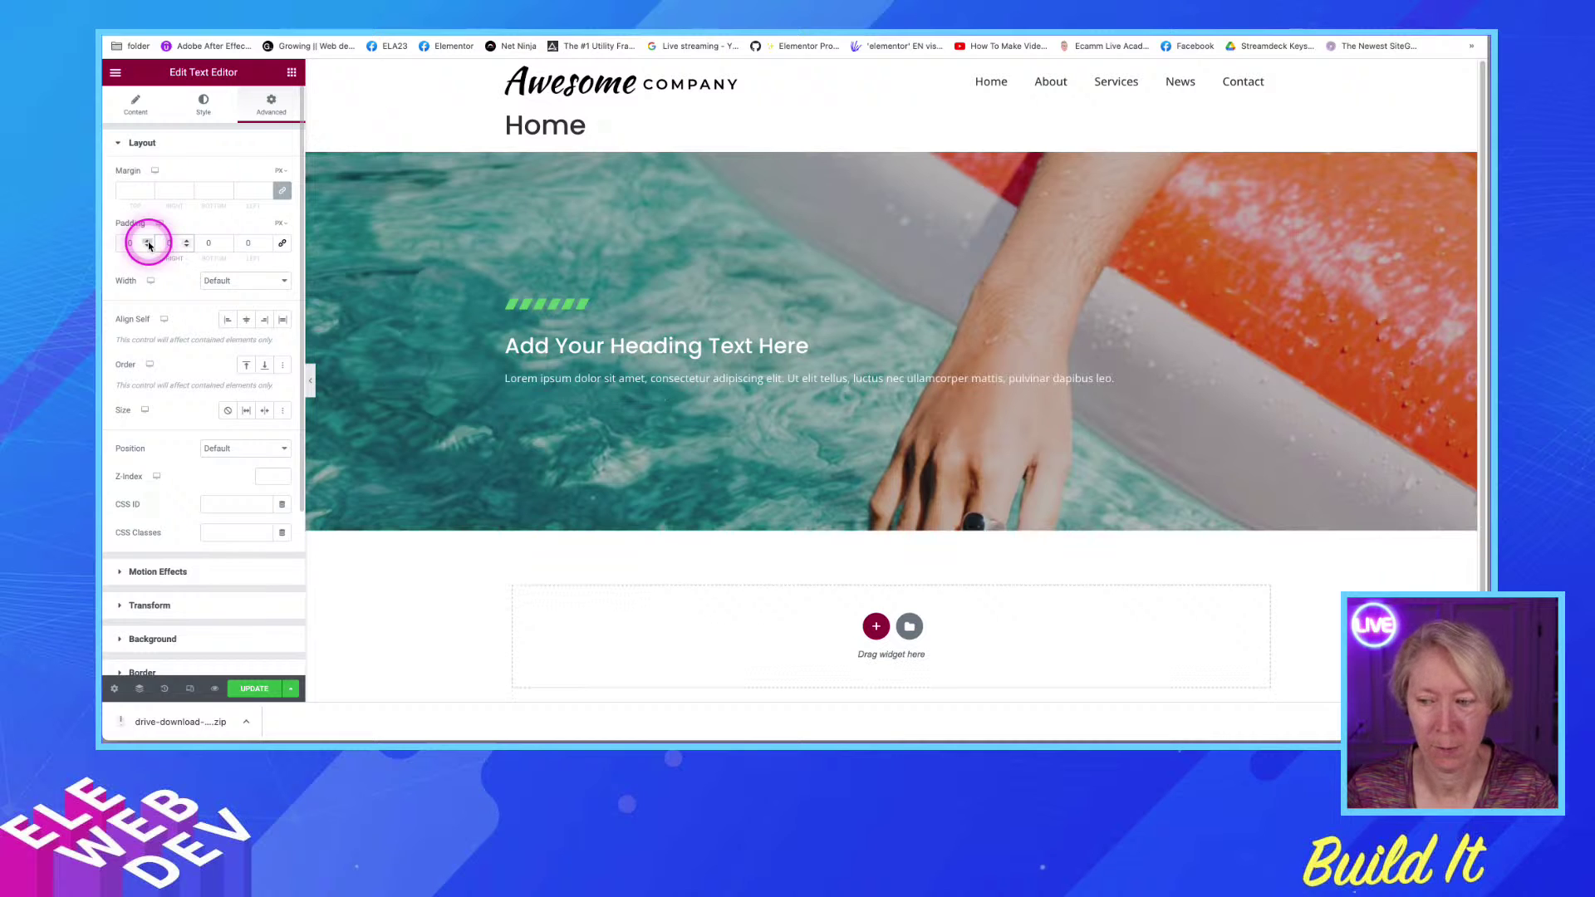
Reset the Text Editor widget's right padding to 0, and try a "<br>" tag before "luctus" in the visual text, removing it again
text(0)
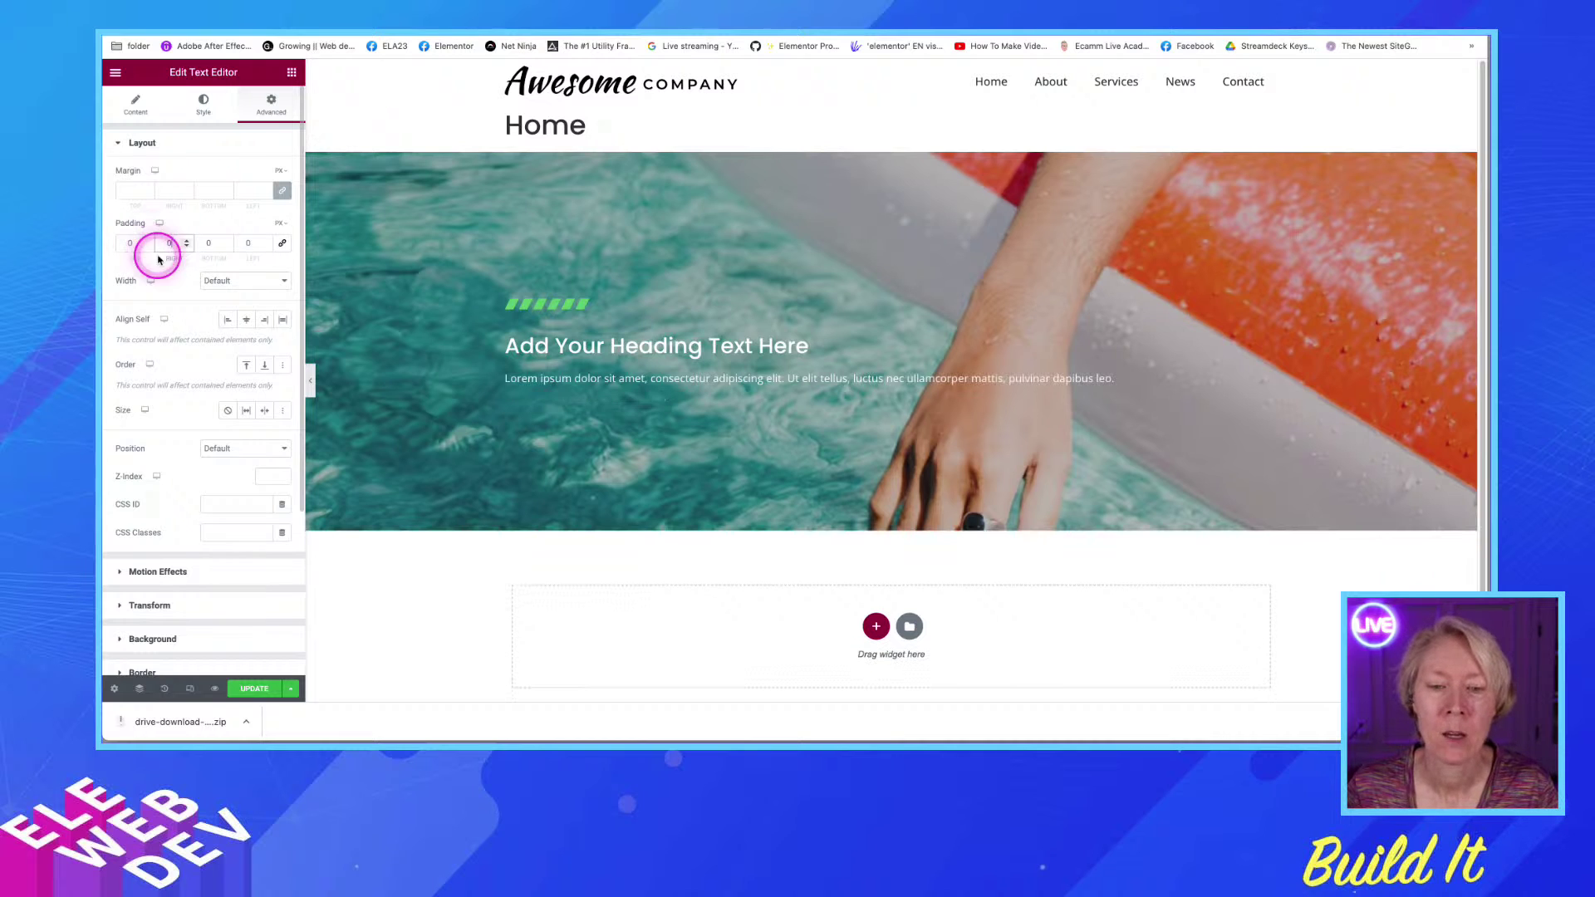
click(137, 106)
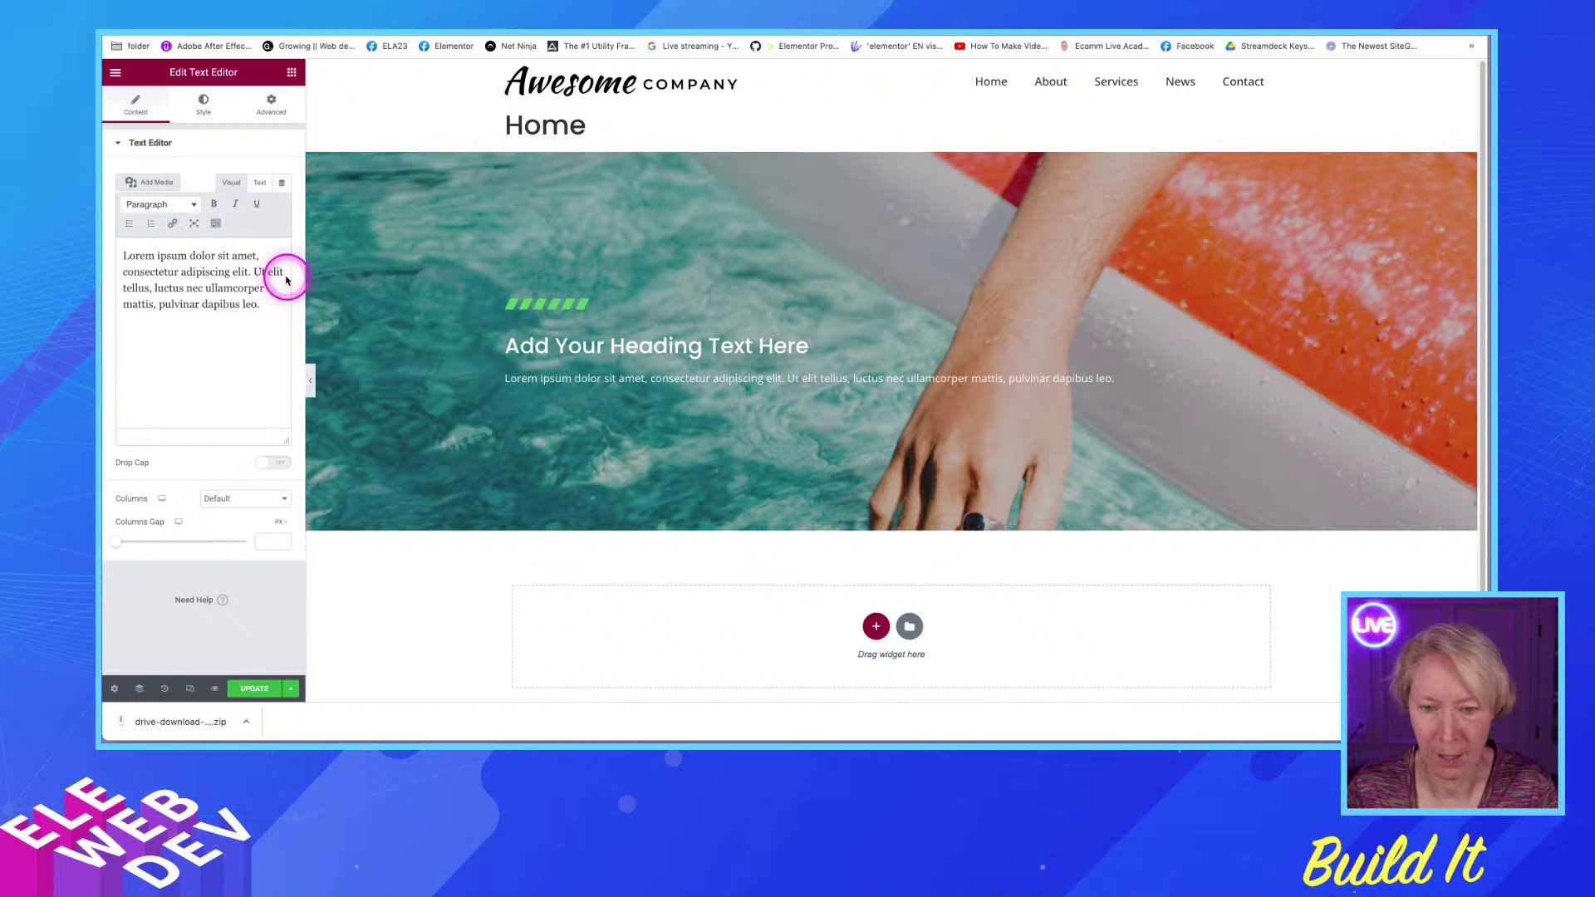
click(153, 288)
click(260, 284)
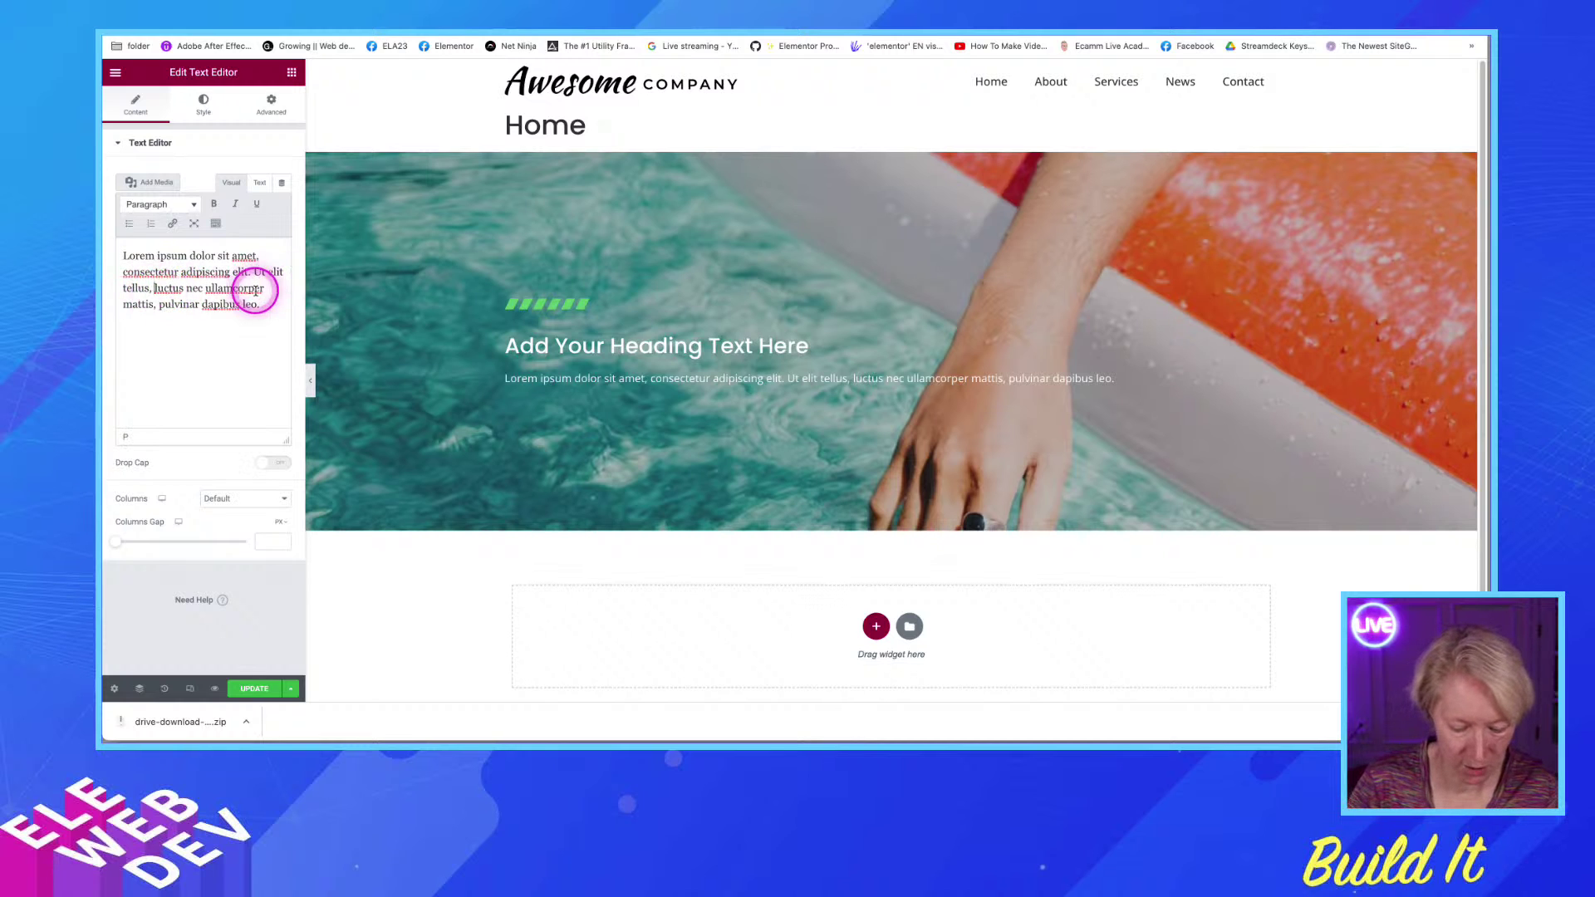
text(<br>)
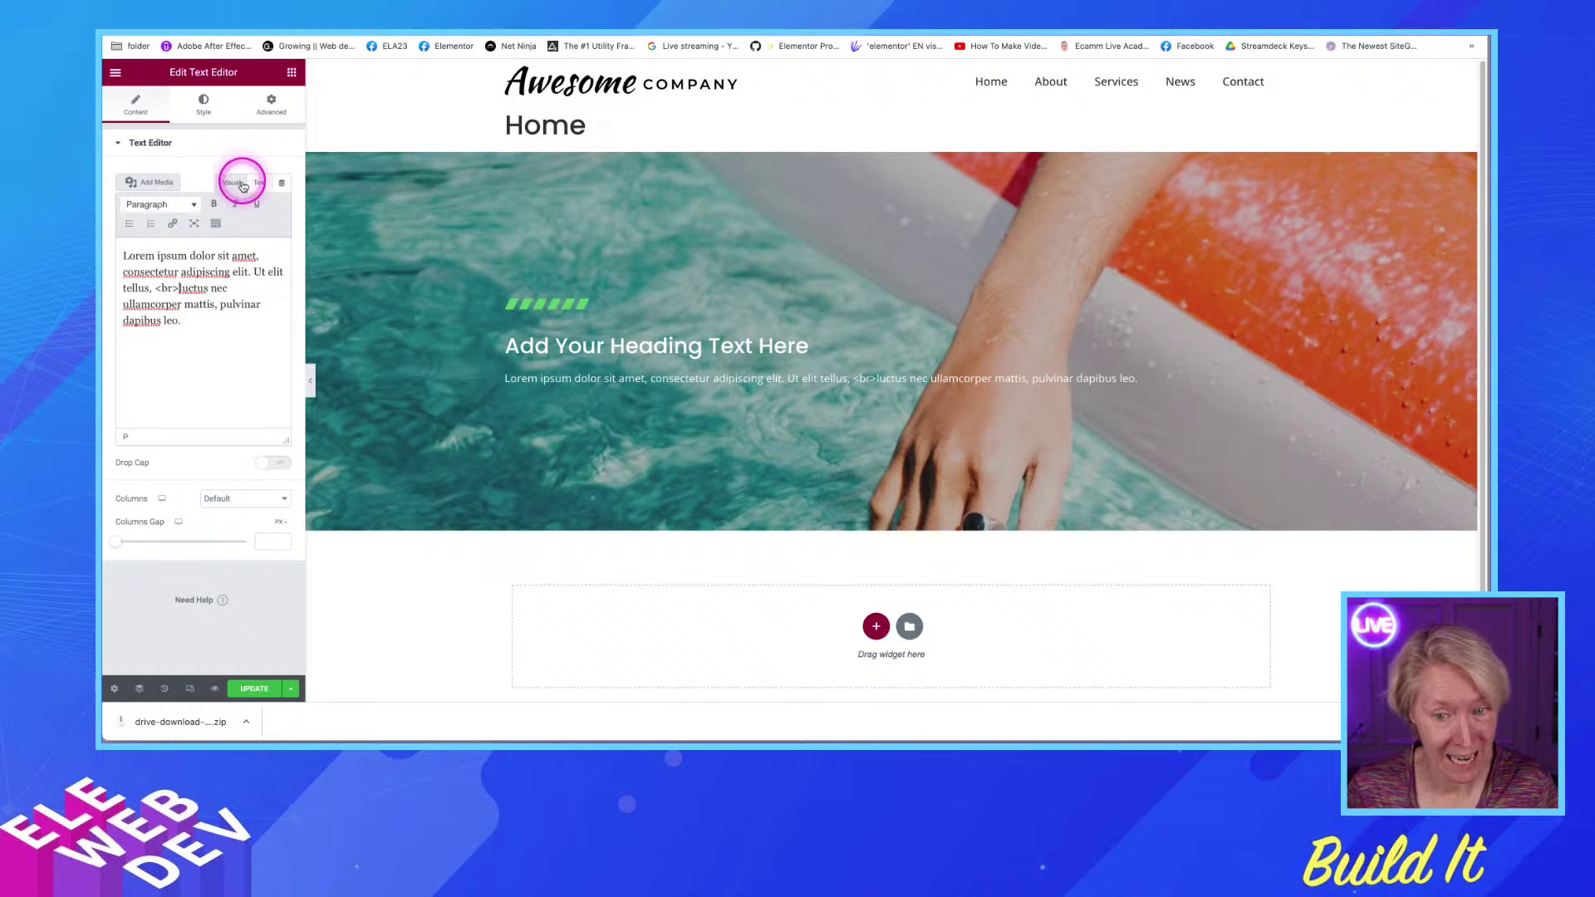
click(215, 271)
key(BackSpace)
key(BackSpace)
key(BackSpace)
key(BackSpace)
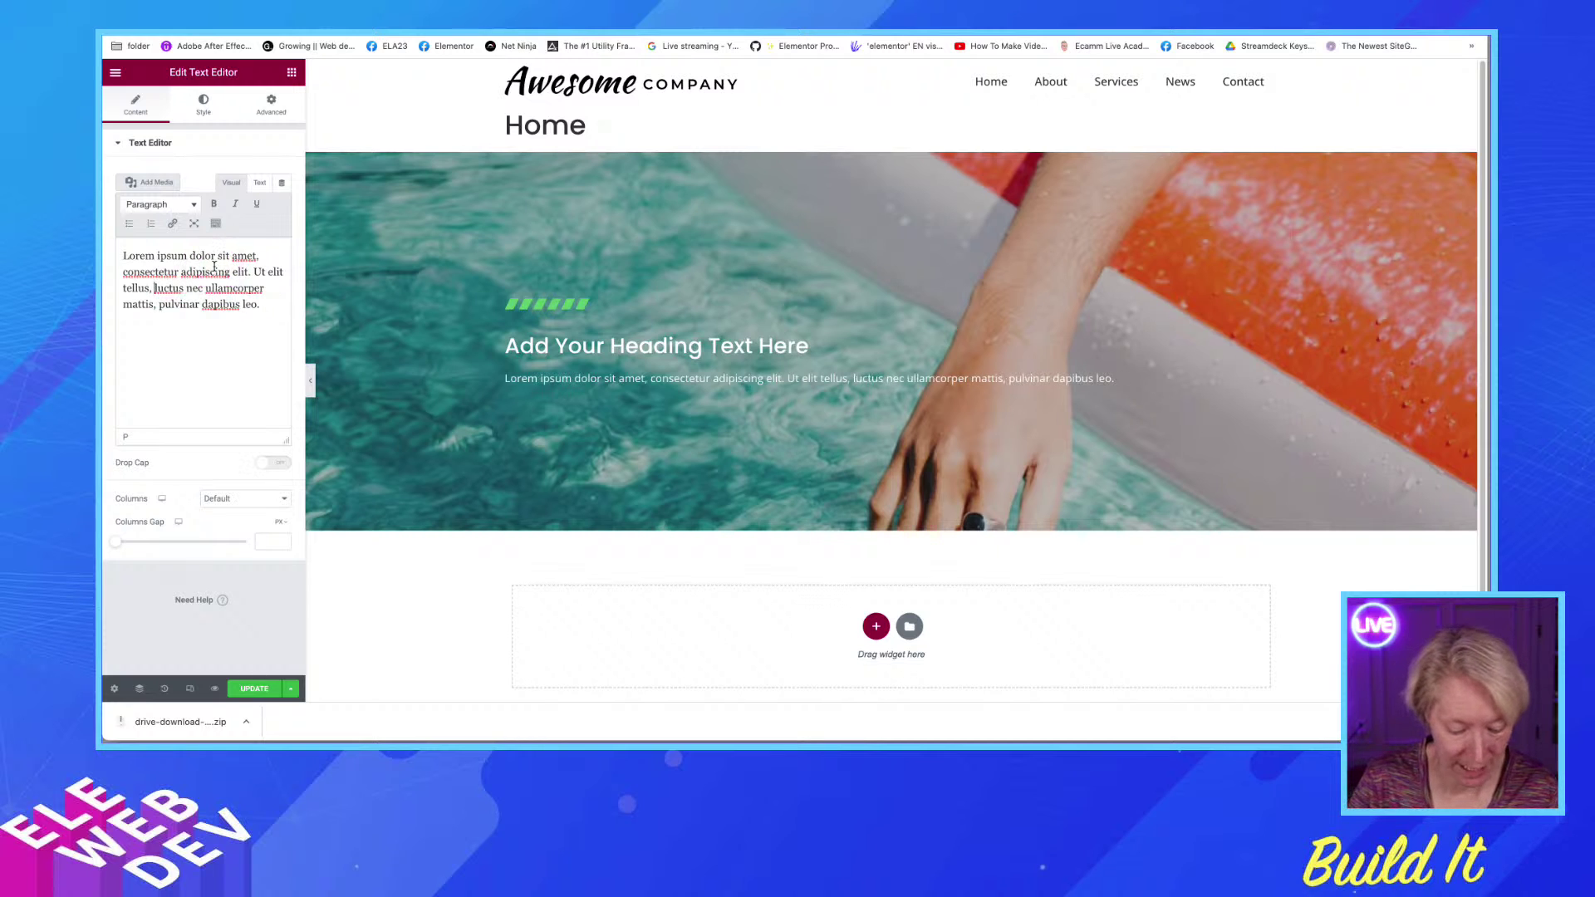
Insert "<br>" before "luctus" in the visual text once more and delete it
text(<br>)
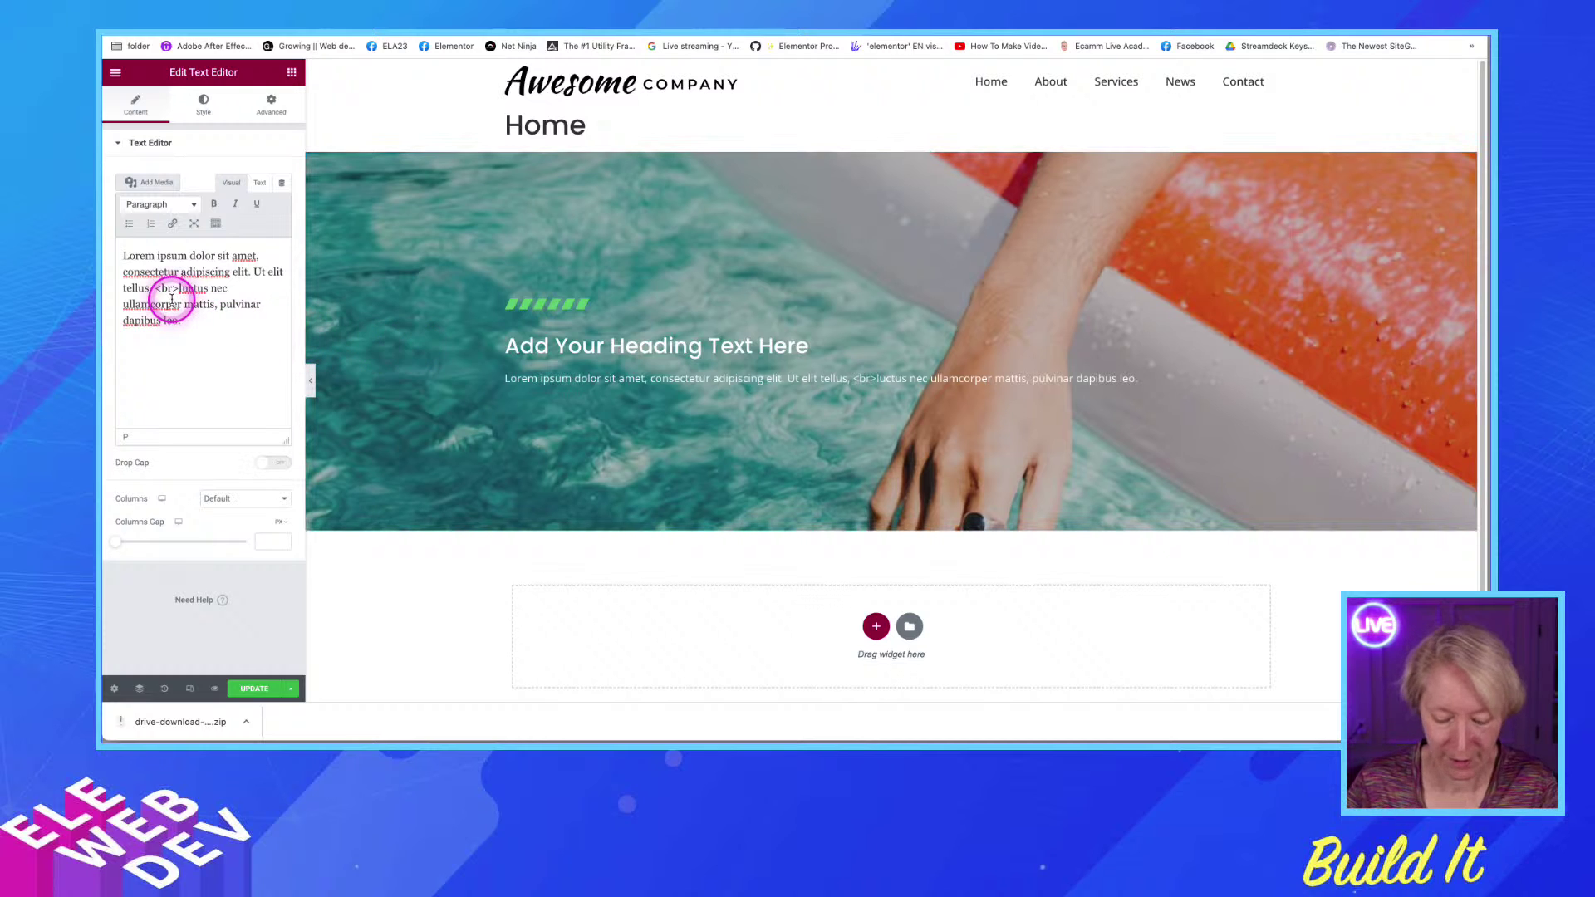
key(BackSpace)
key(BackSpace)
key(BackSpace)
key(BackSpace)
Insert "<br>" after "tellus," in the paragraph's HTML source and update the page
click(270, 188)
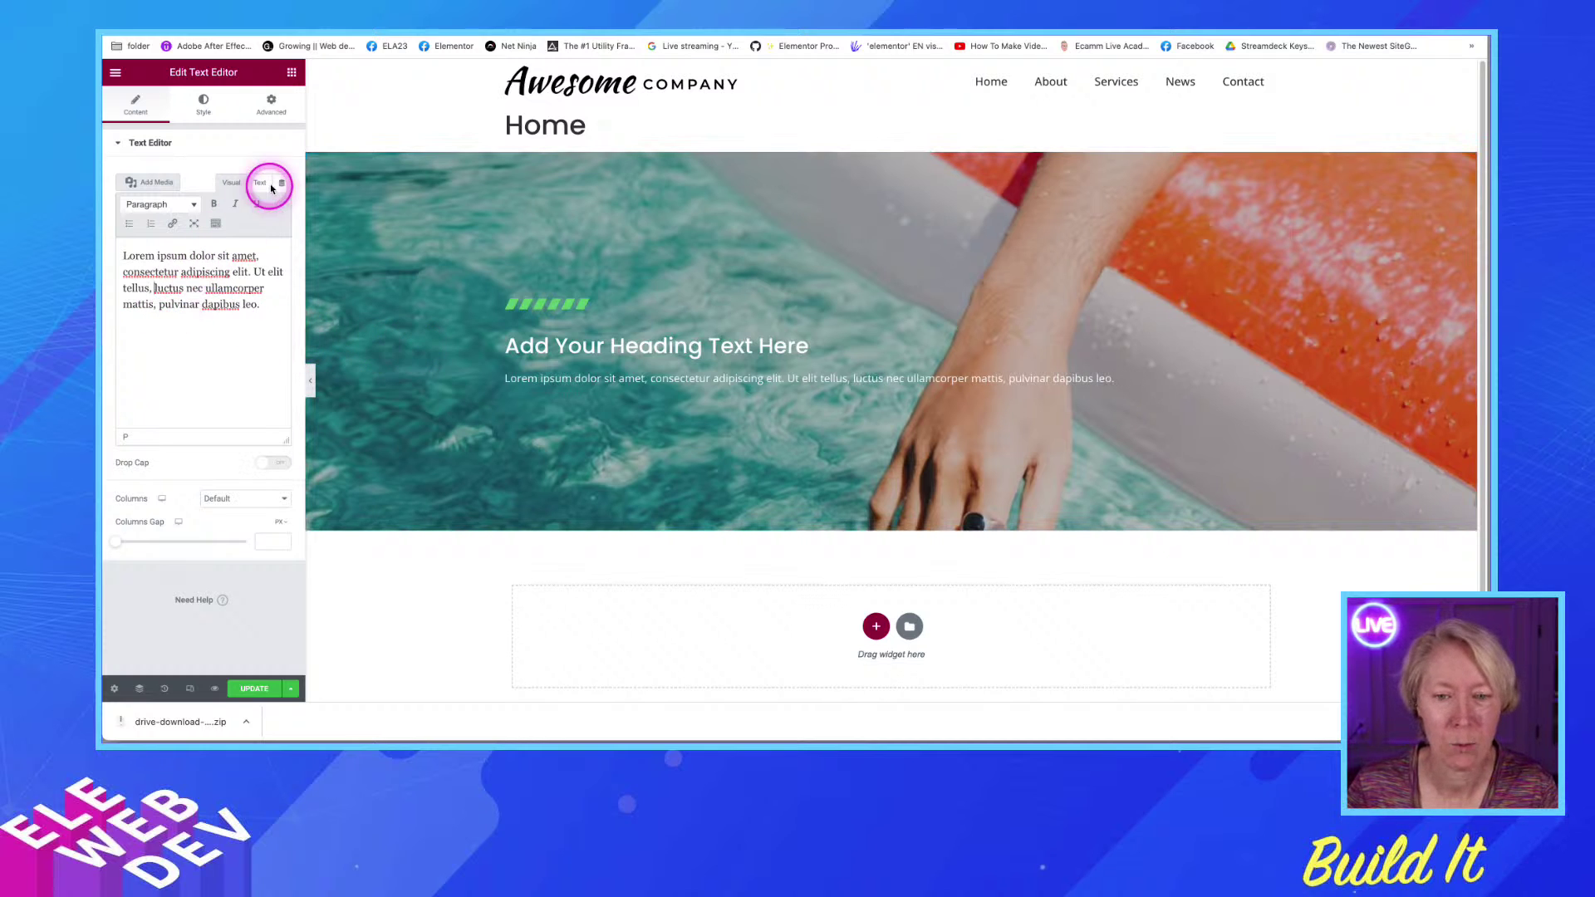
click(263, 187)
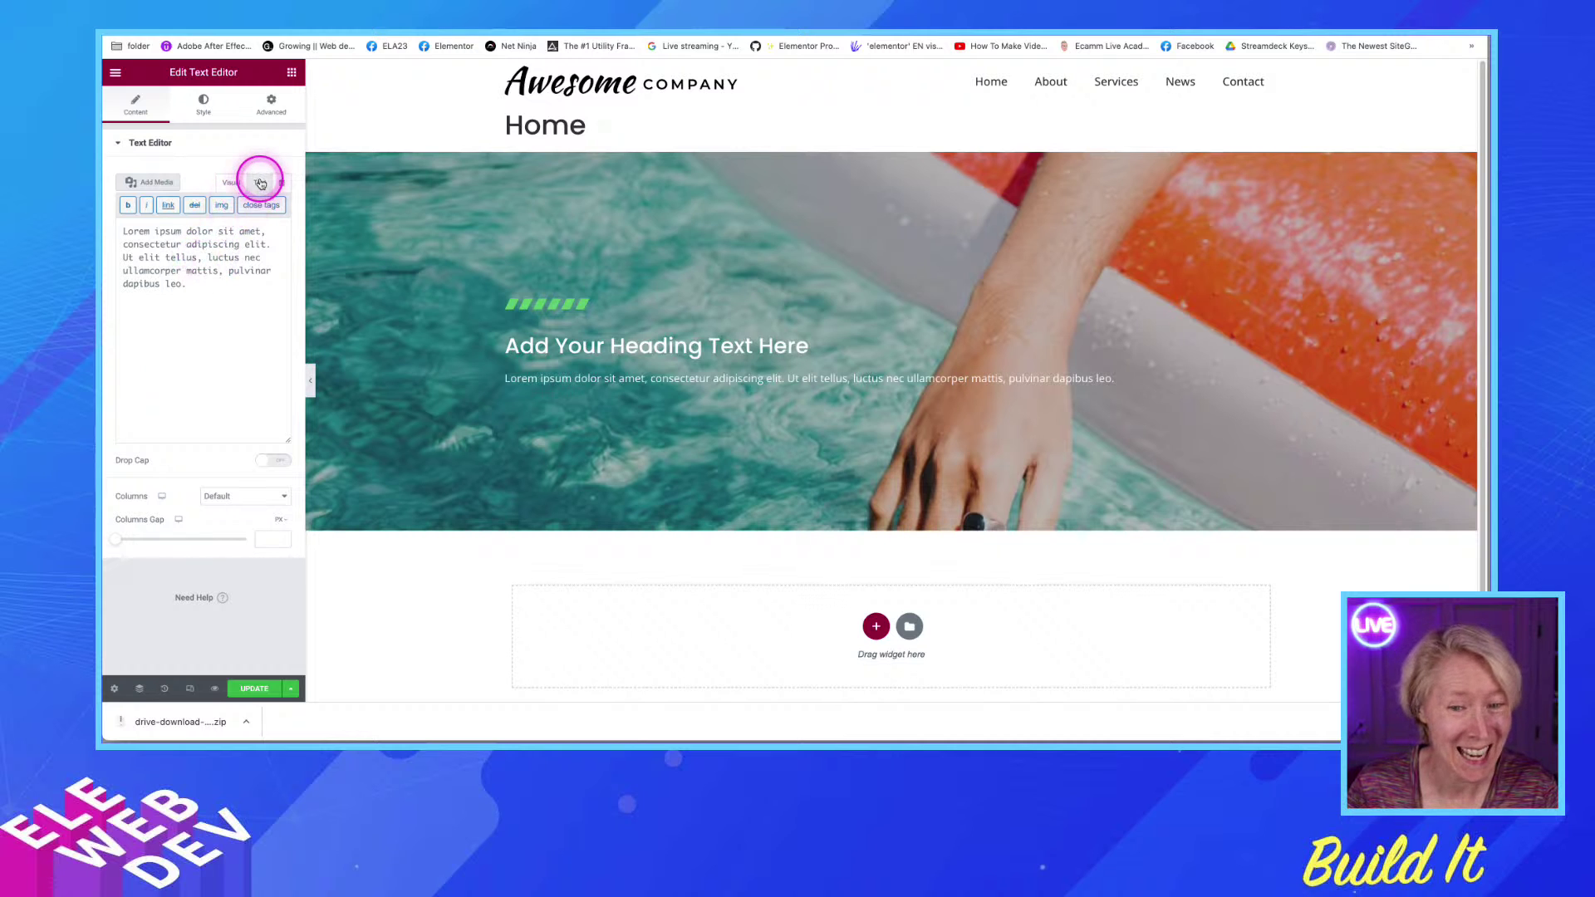
click(202, 259)
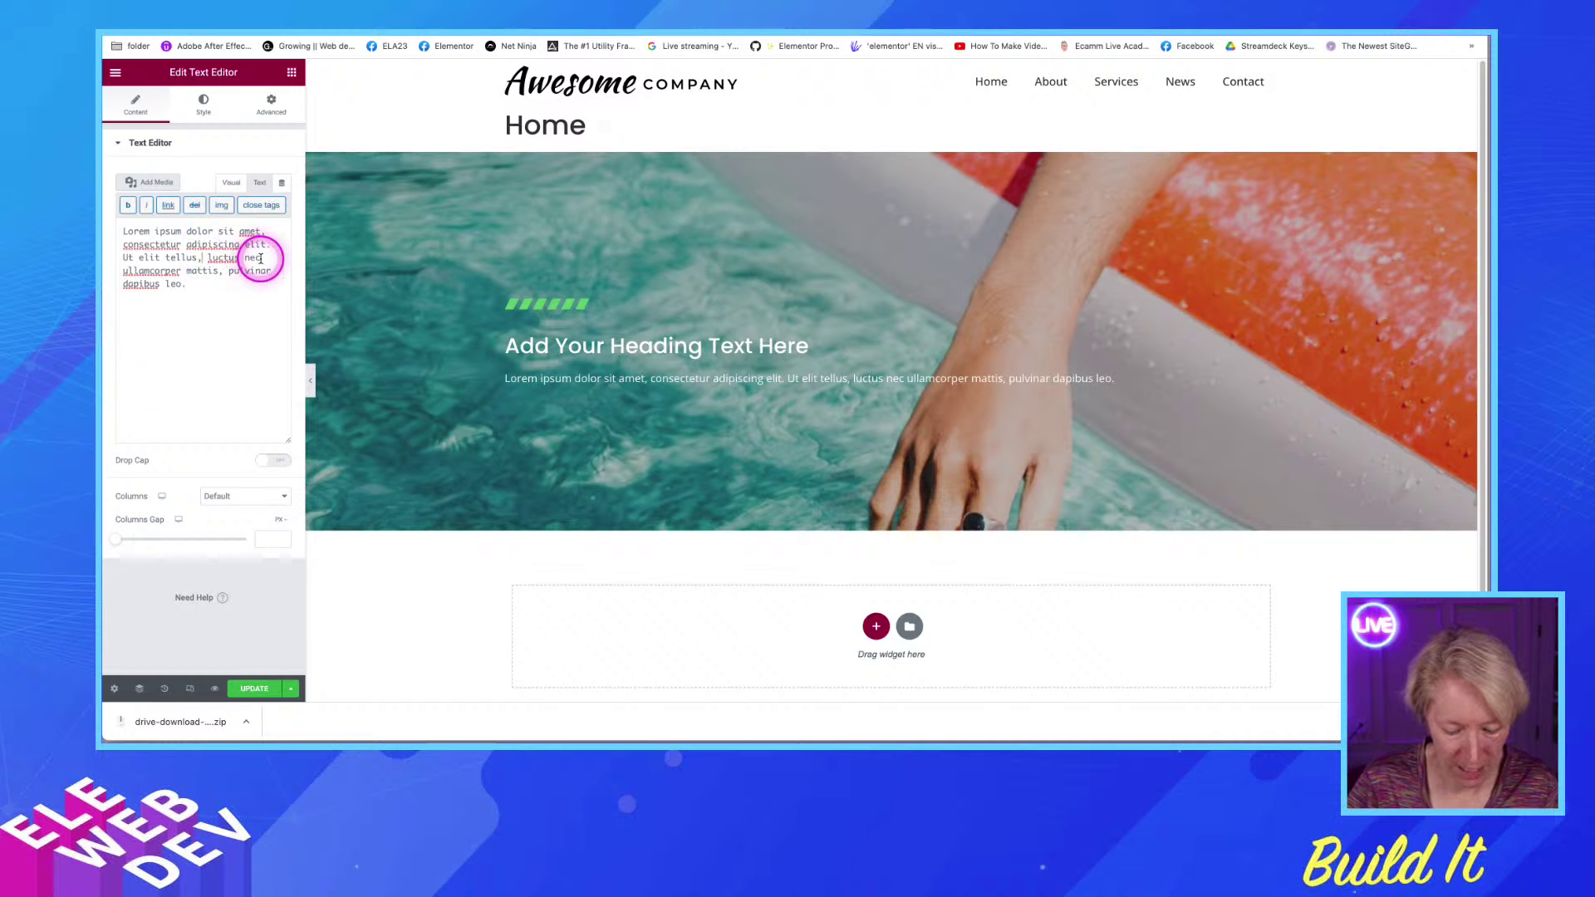
text(<br>)
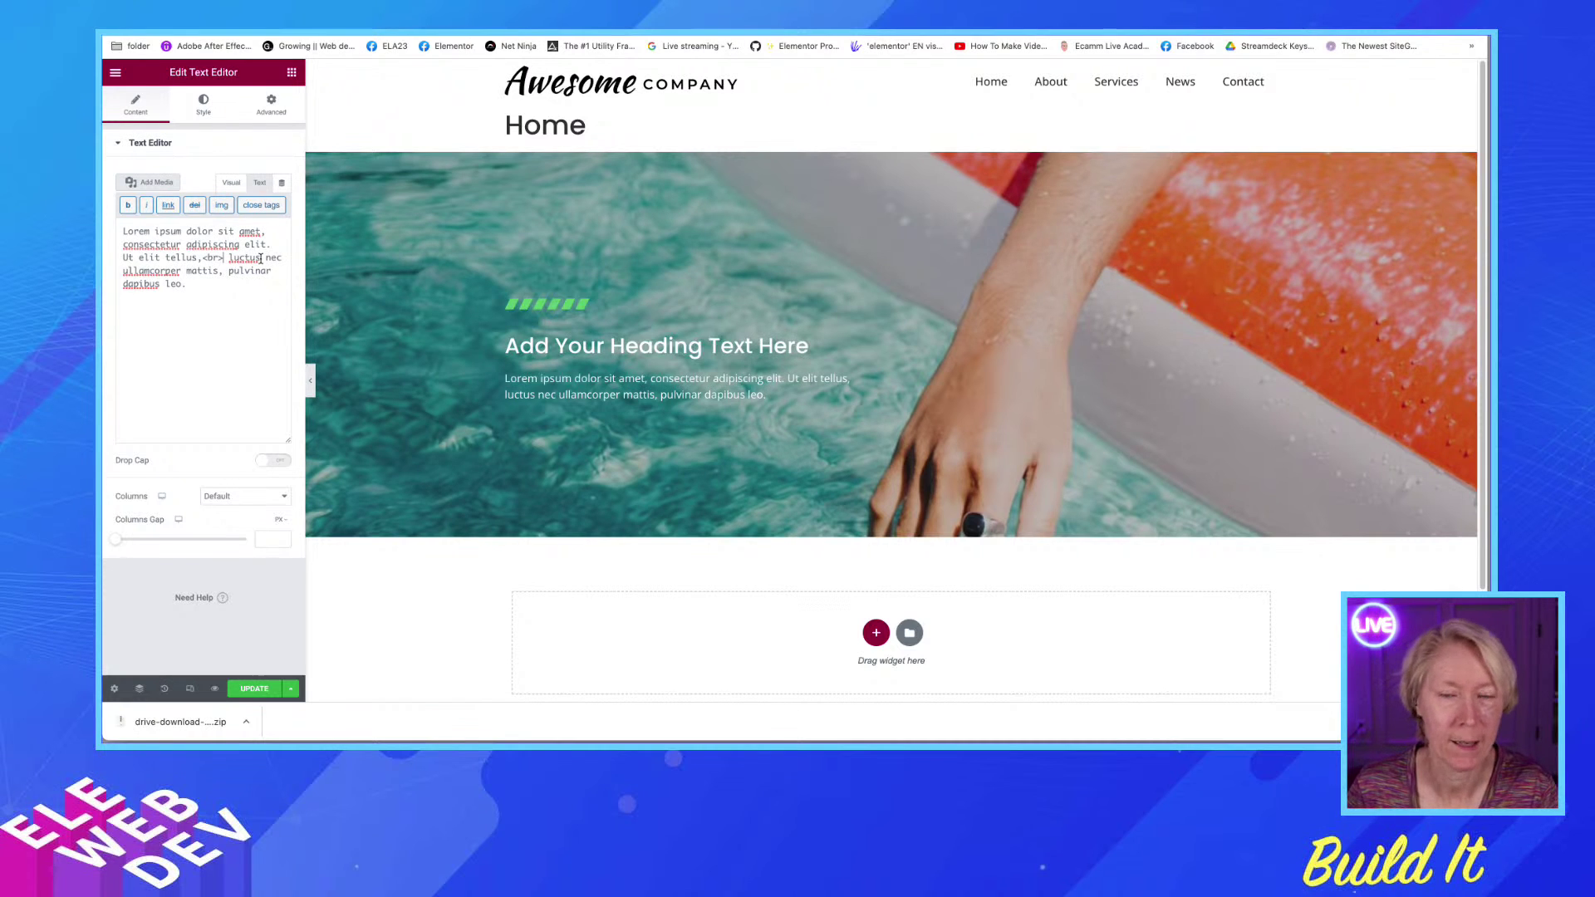
click(260, 258)
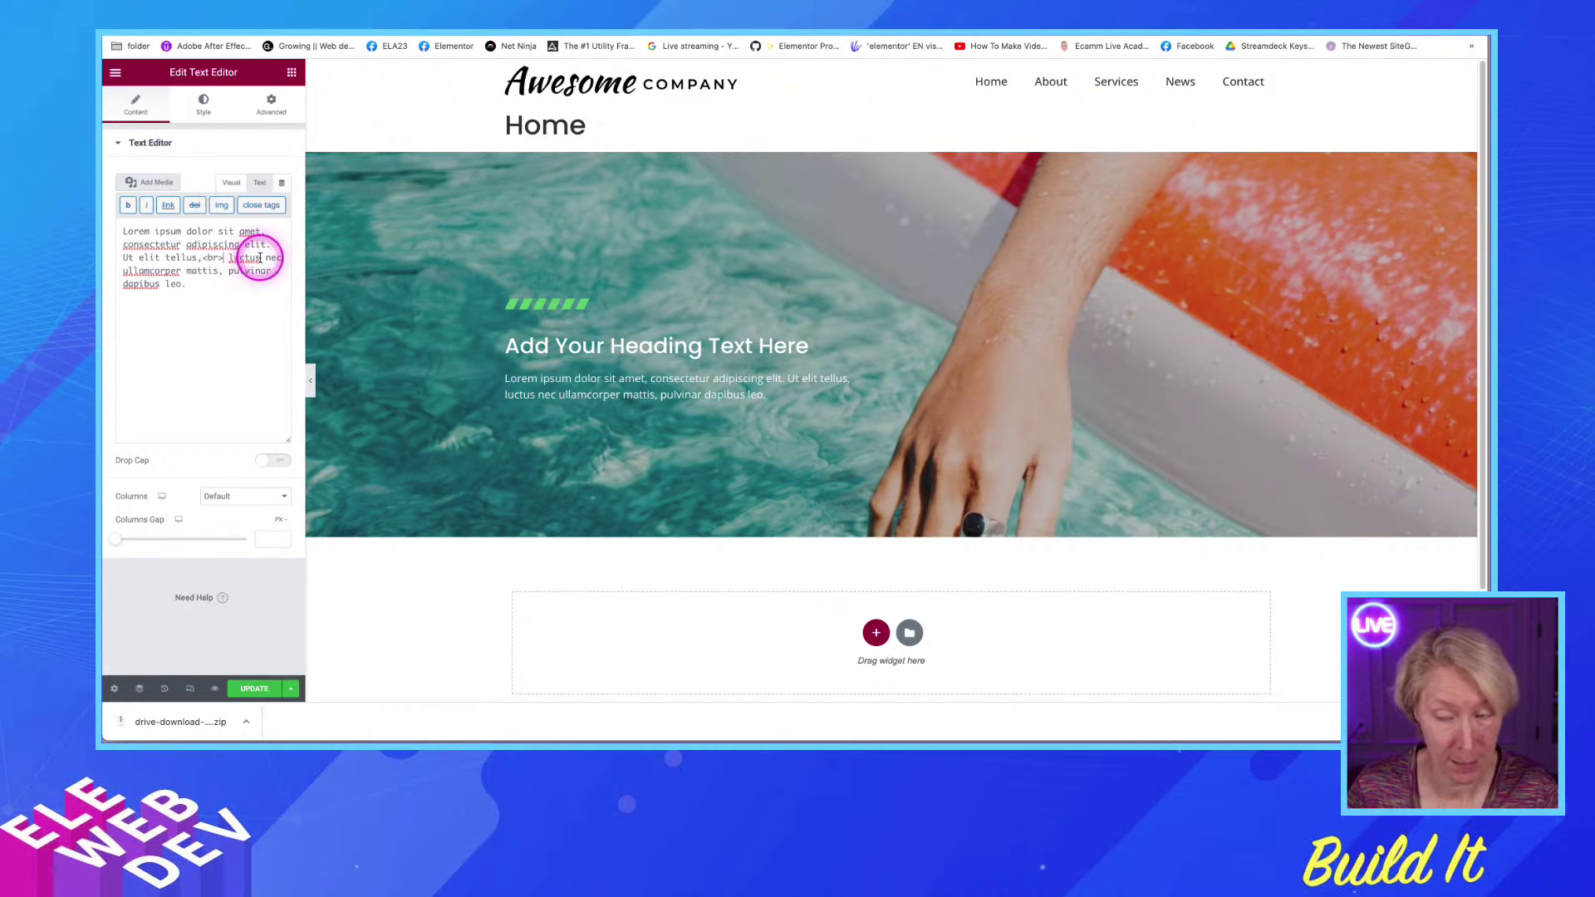
click(256, 689)
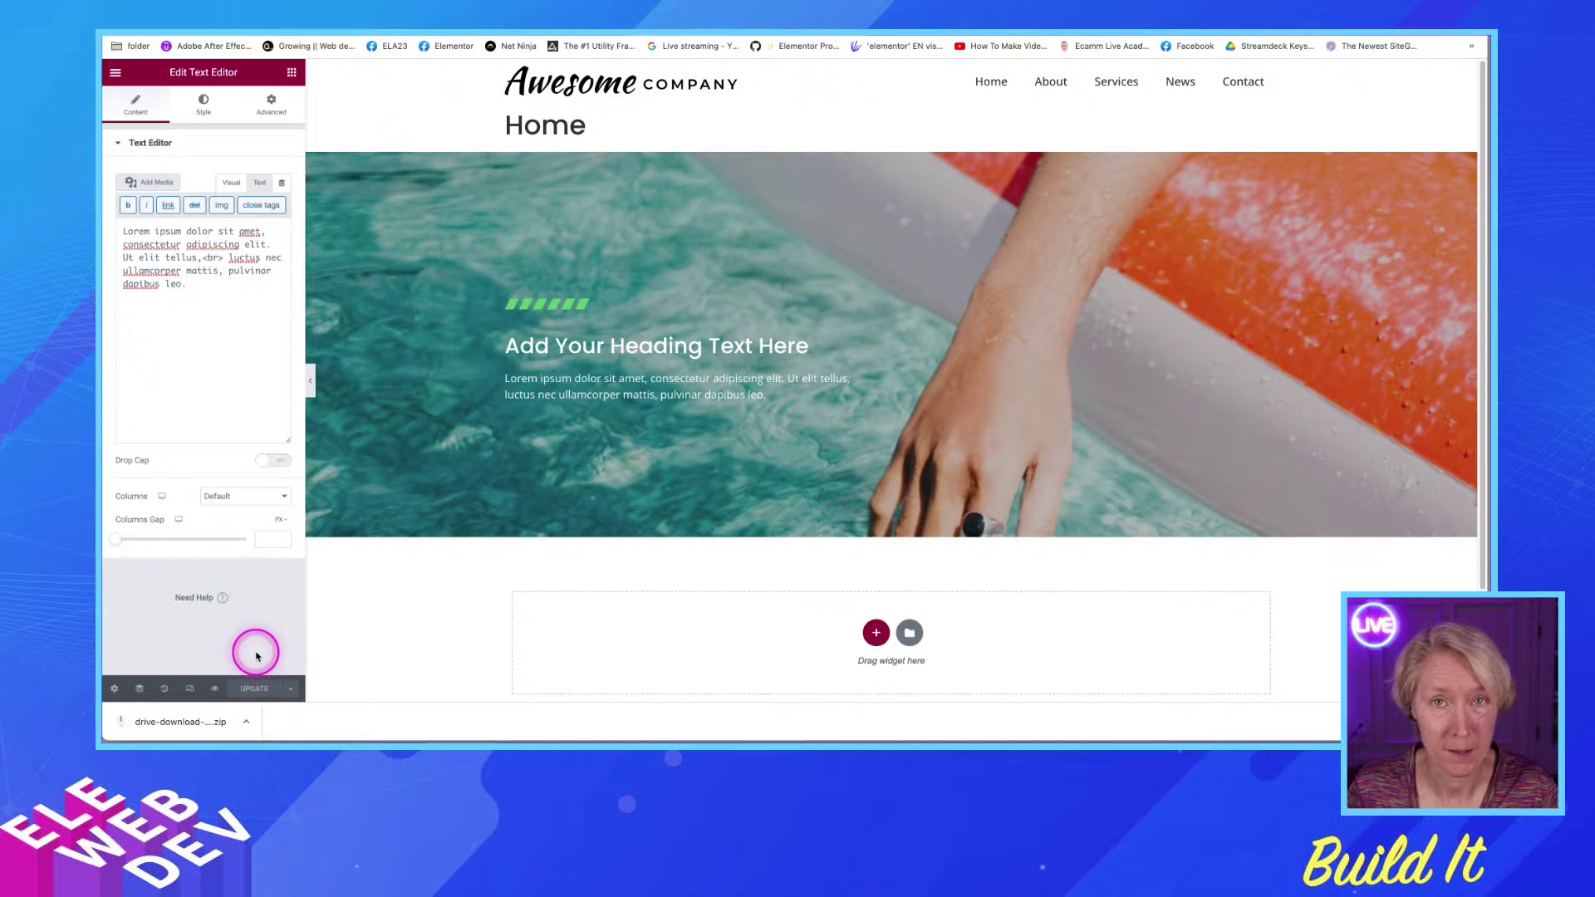
Select the "<br>" tag in the HTML source and examine the hero section's line break in the tablet preview
click(205, 257)
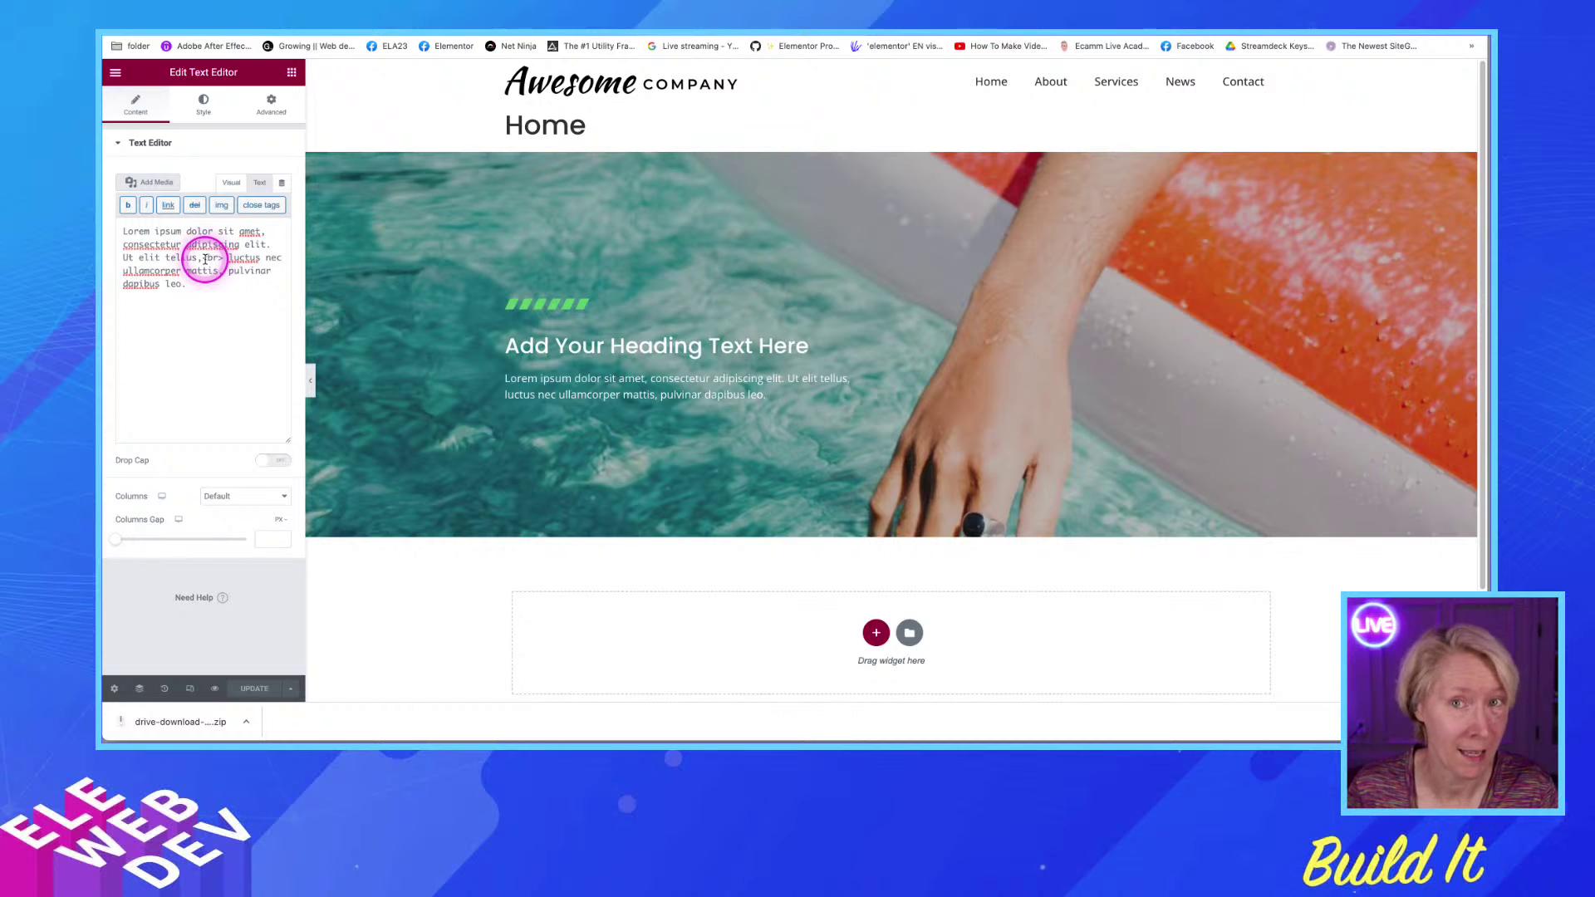
drag(202, 258, 226, 258)
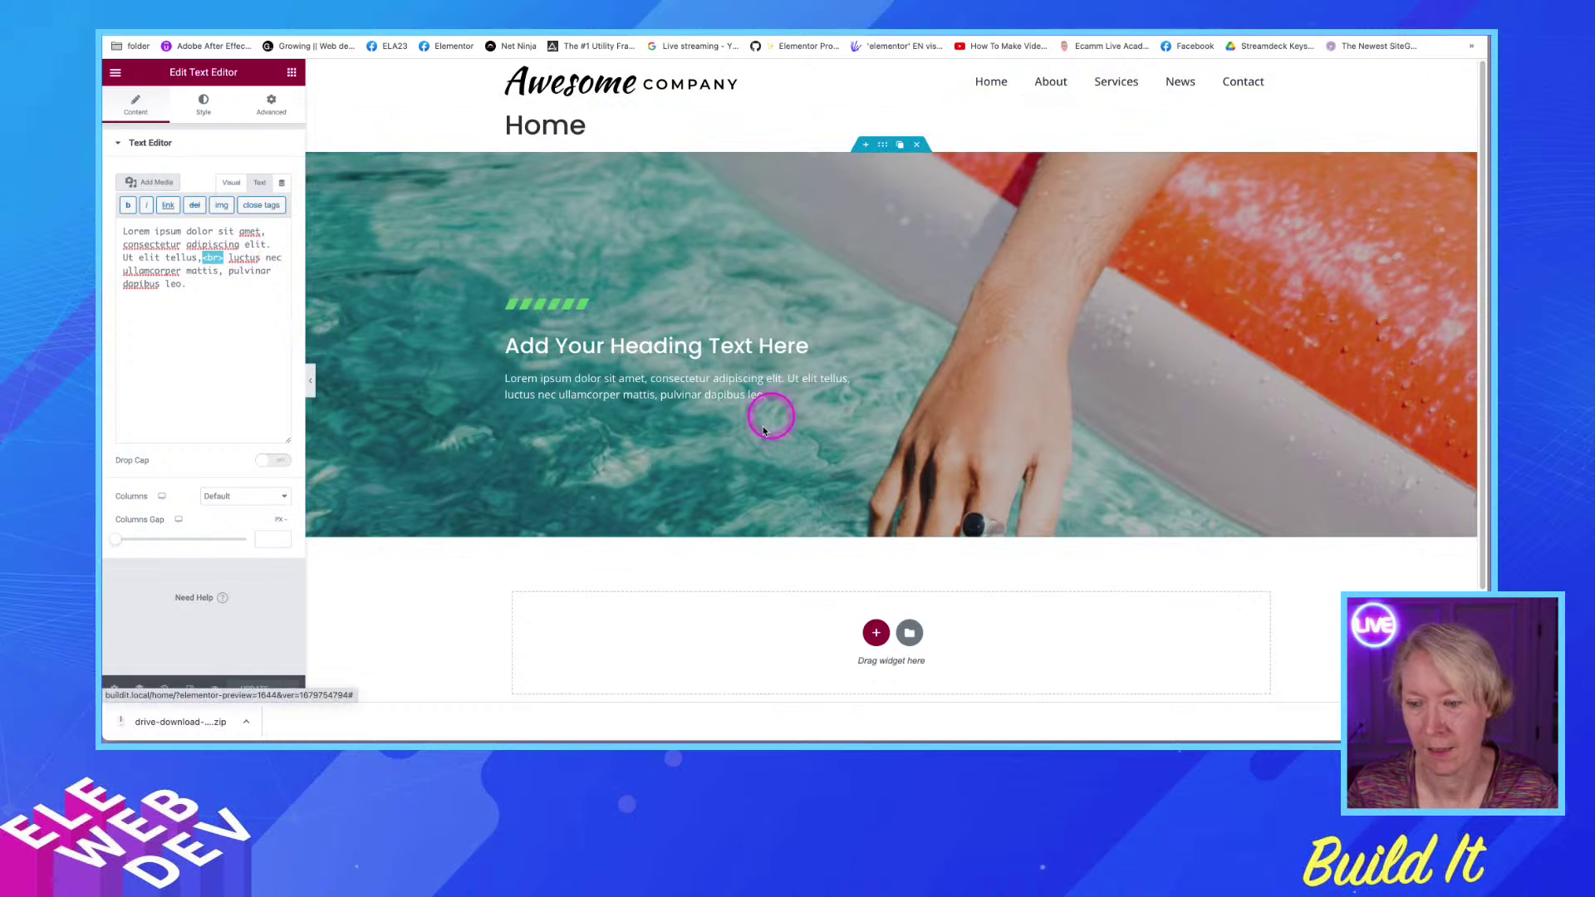
click(192, 690)
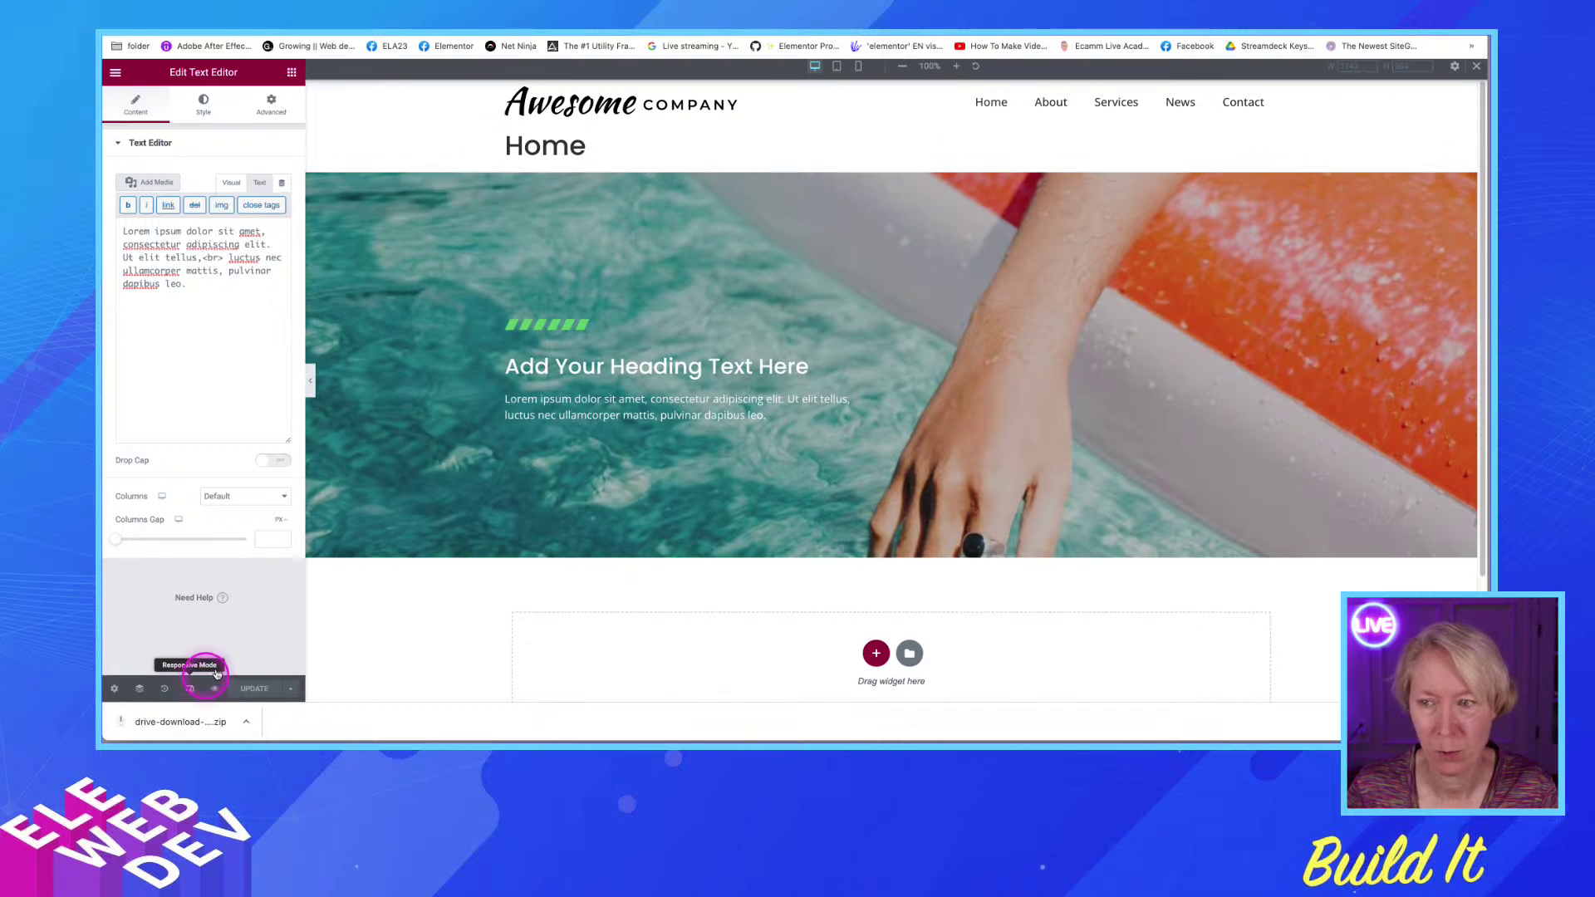
click(838, 73)
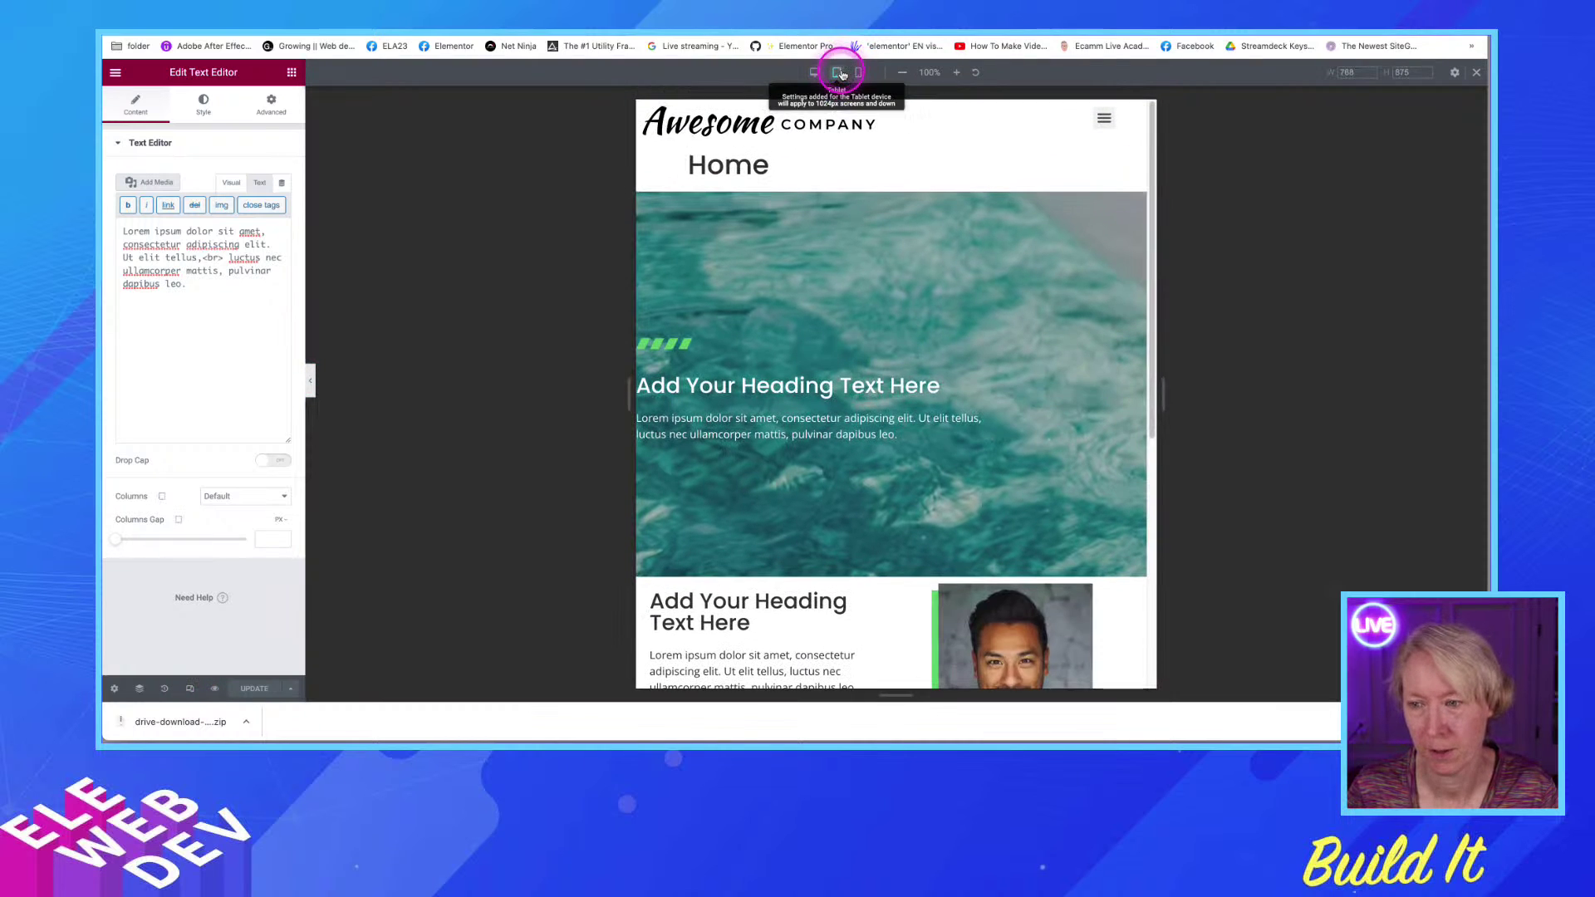
scroll(851, 397, down, 2)
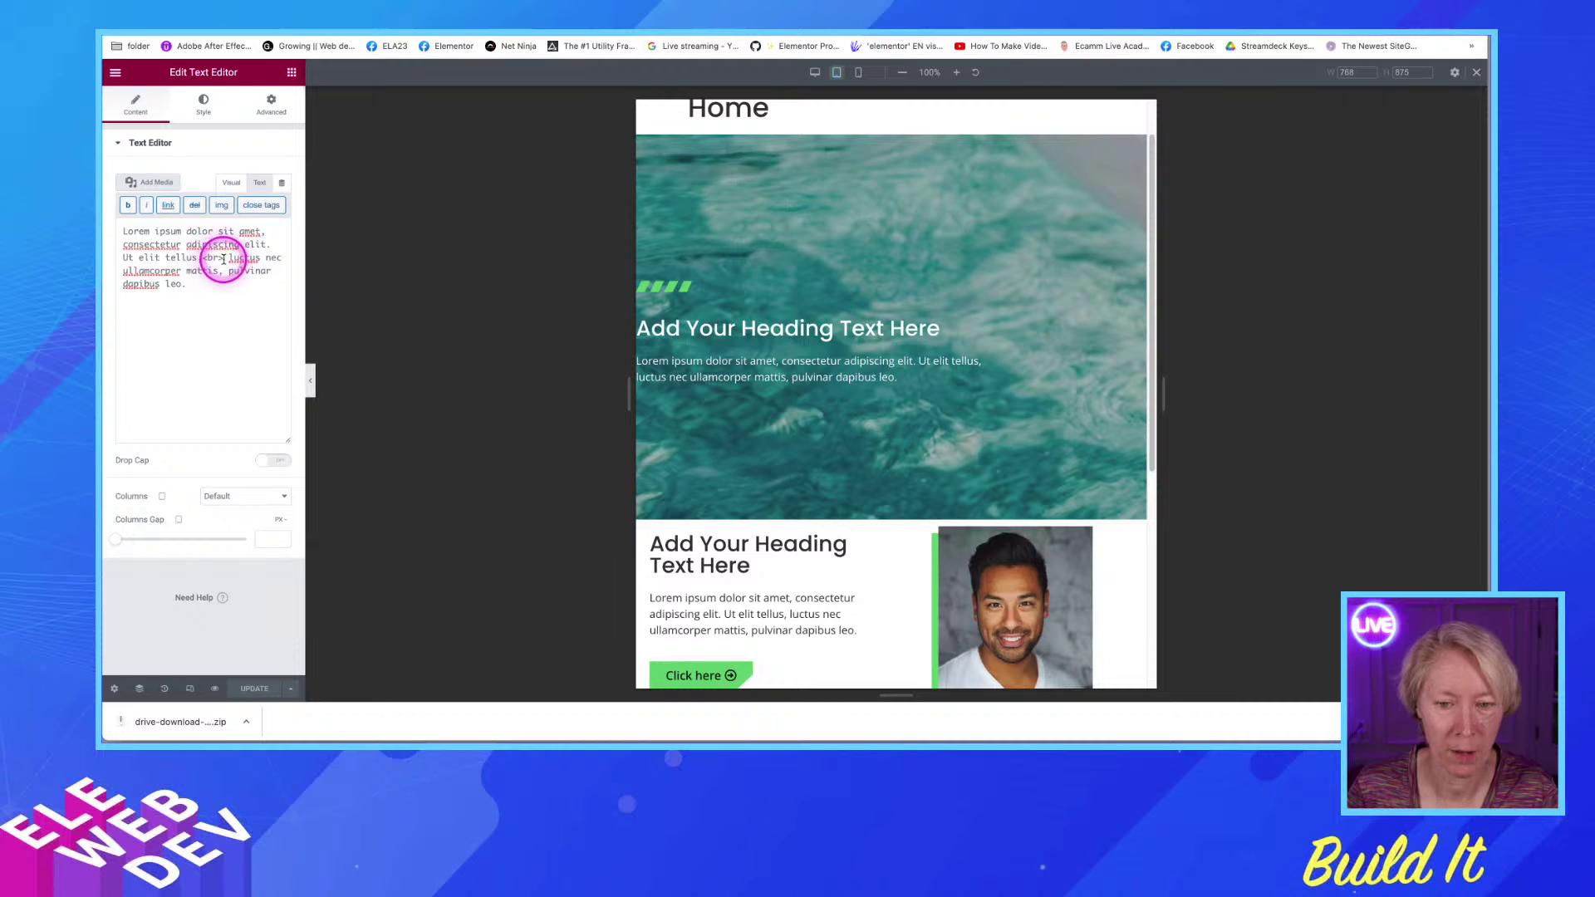
Delete the "<br>" tag from the hero paragraph's HTML source
drag(222, 257, 202, 258)
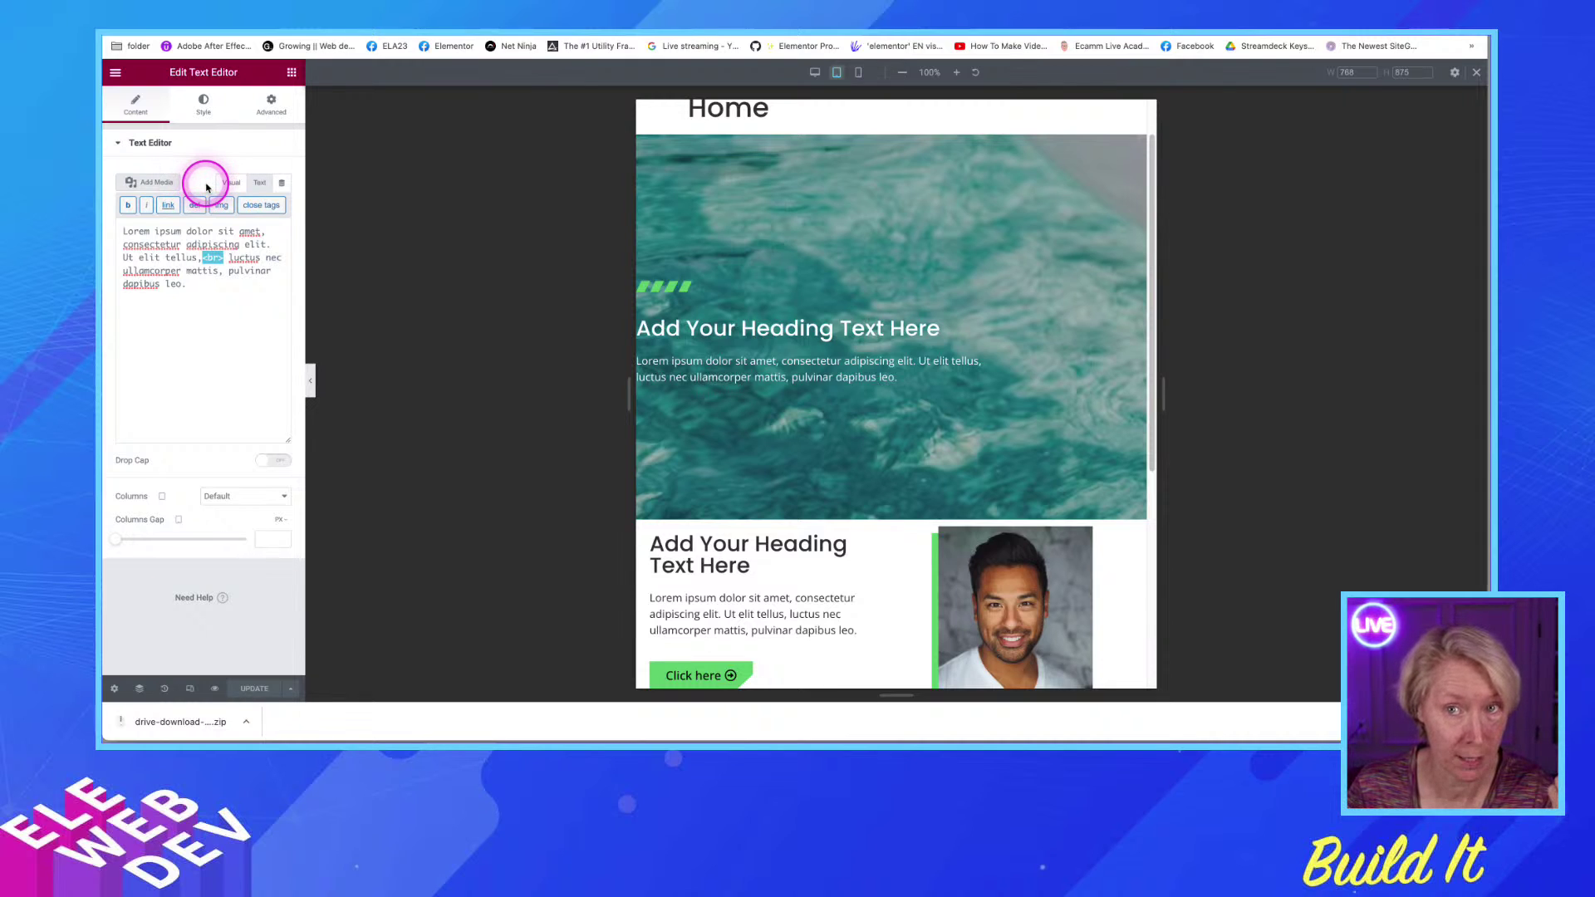
click(220, 279)
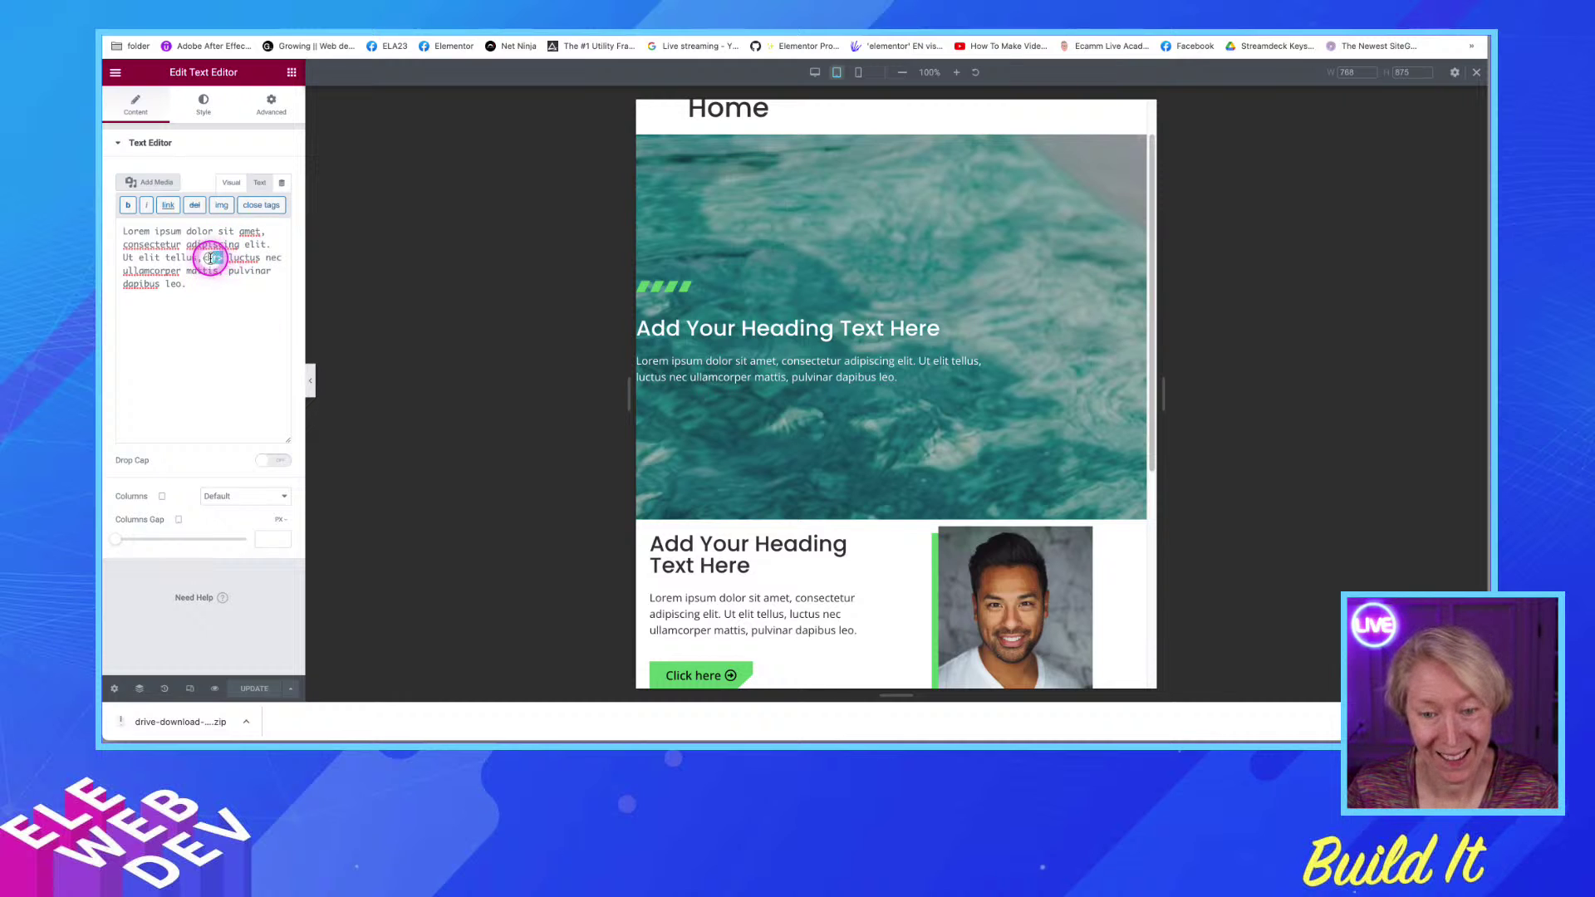
key(BackSpace)
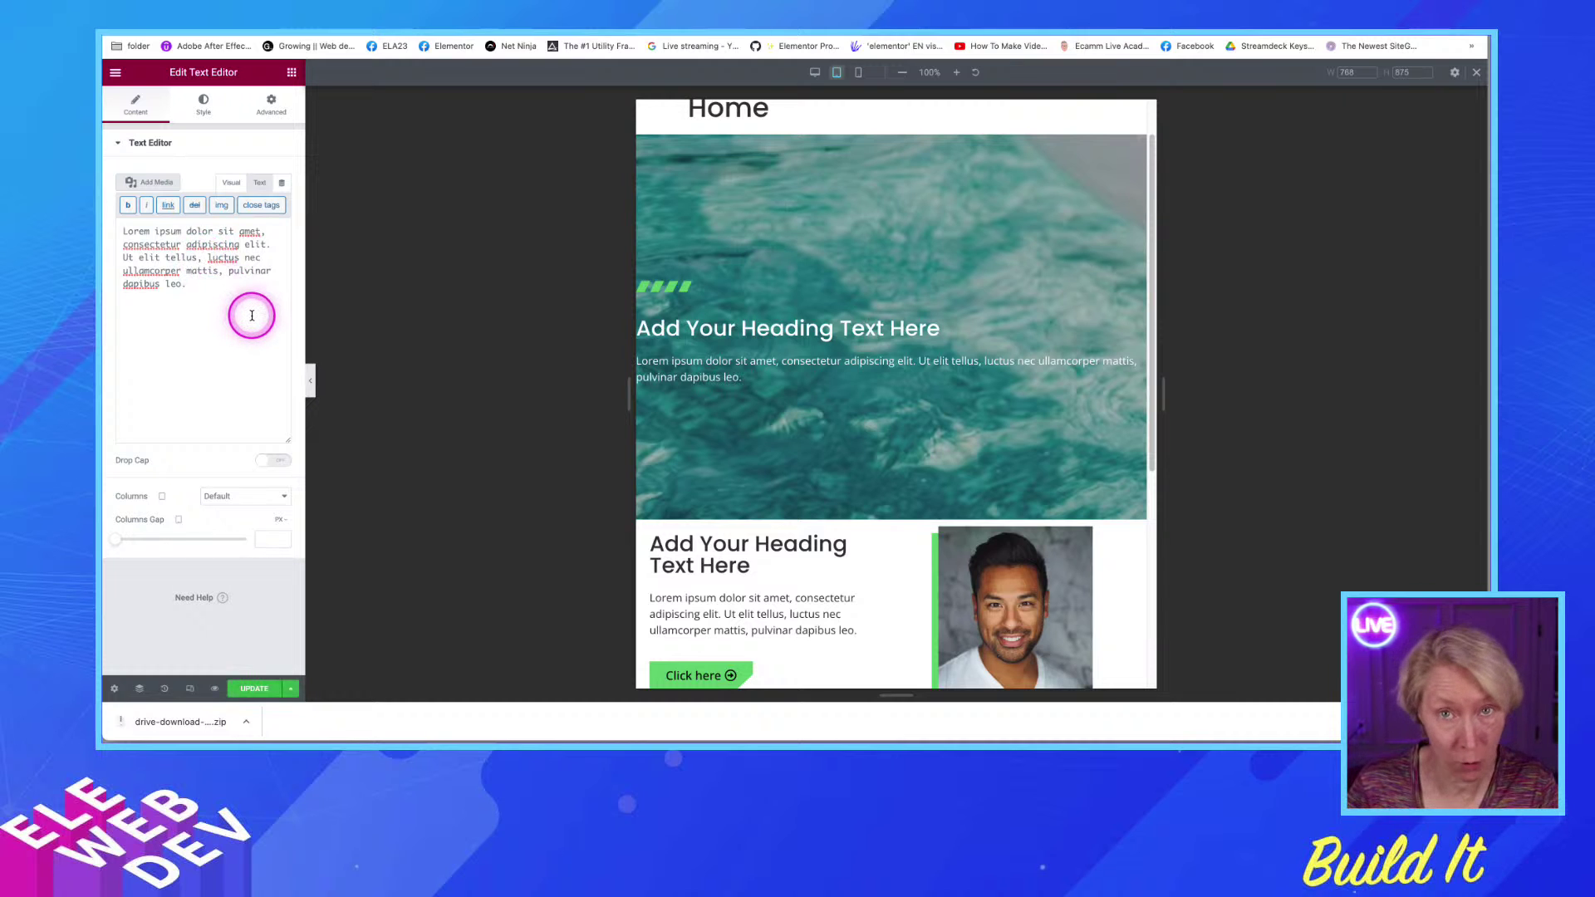
Return to the desktop preview, set the hero Text Editor widget's right padding to 500 px, and update the page
click(814, 72)
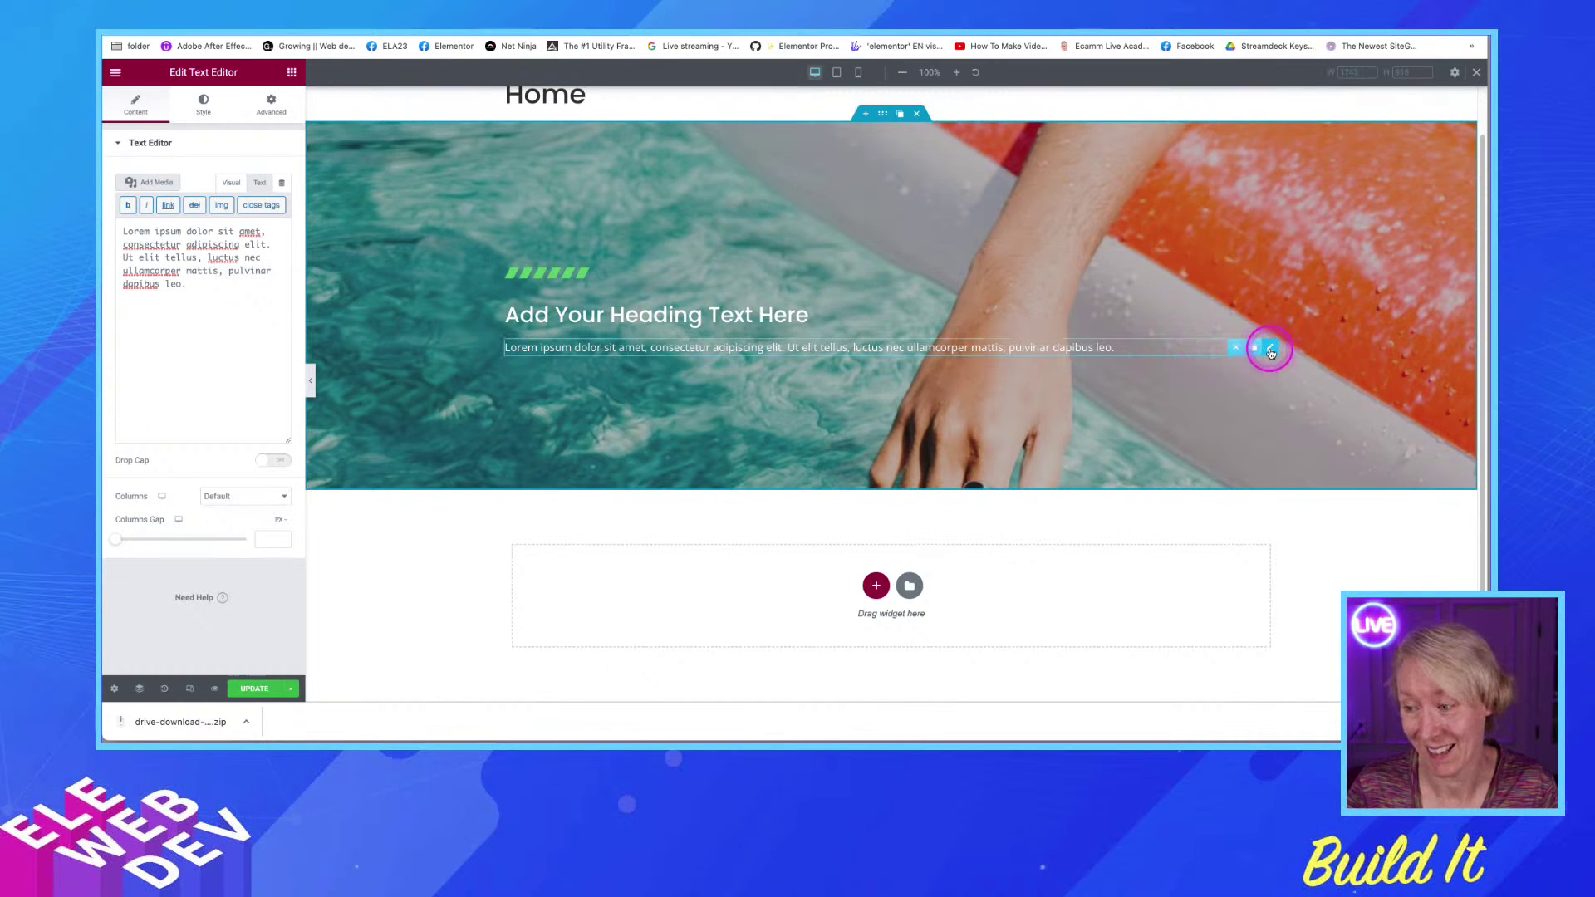
right_click(1273, 349)
click(1292, 358)
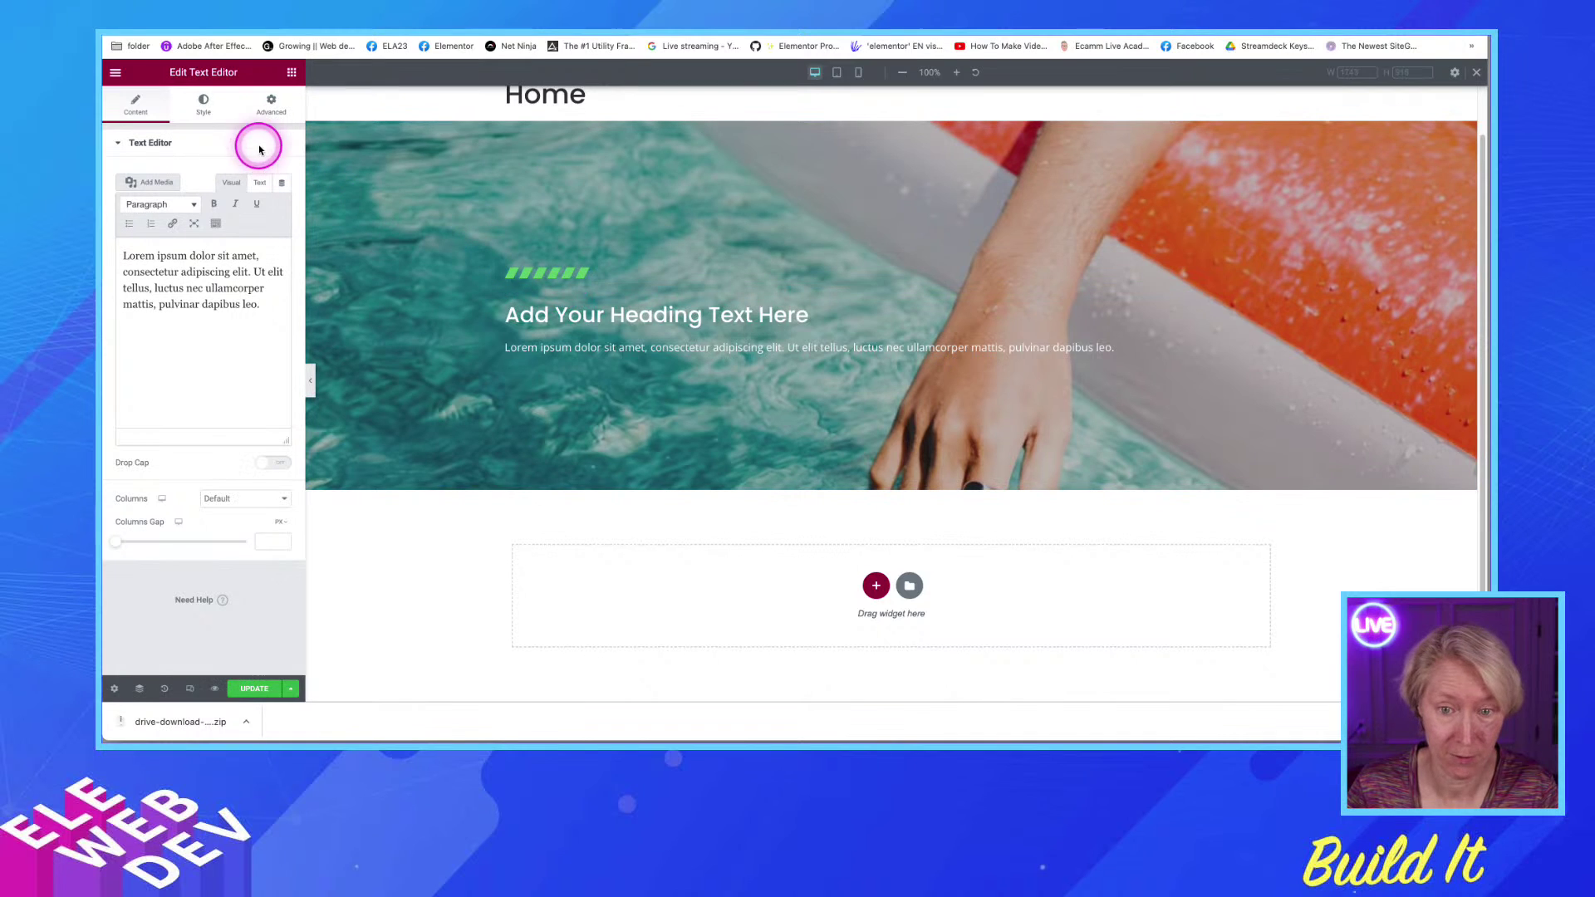
click(271, 103)
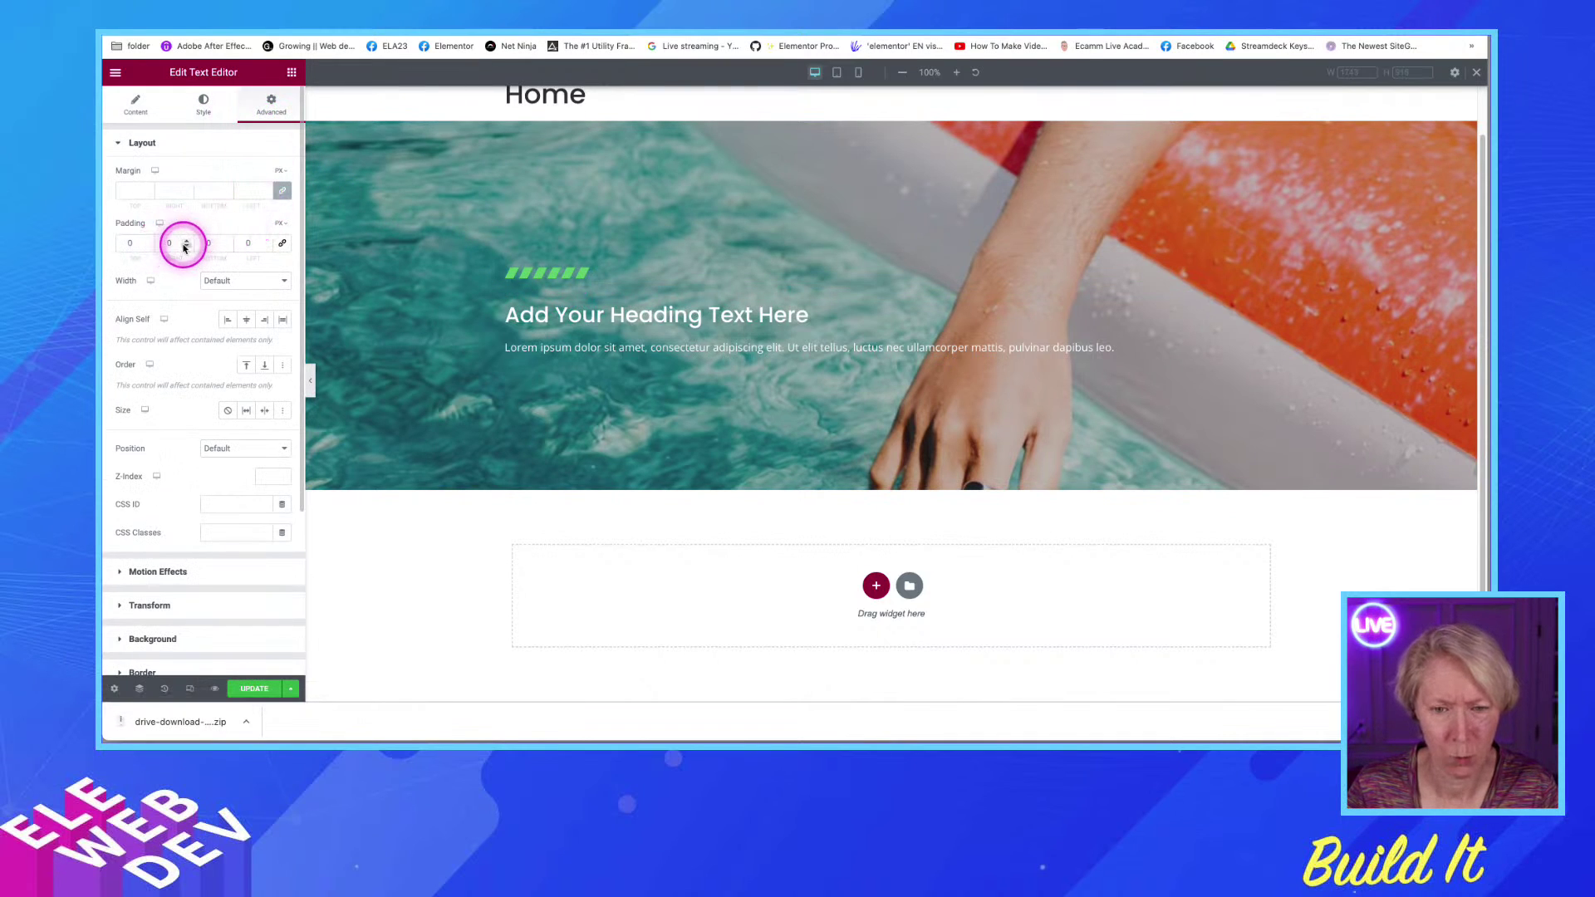
click(168, 243)
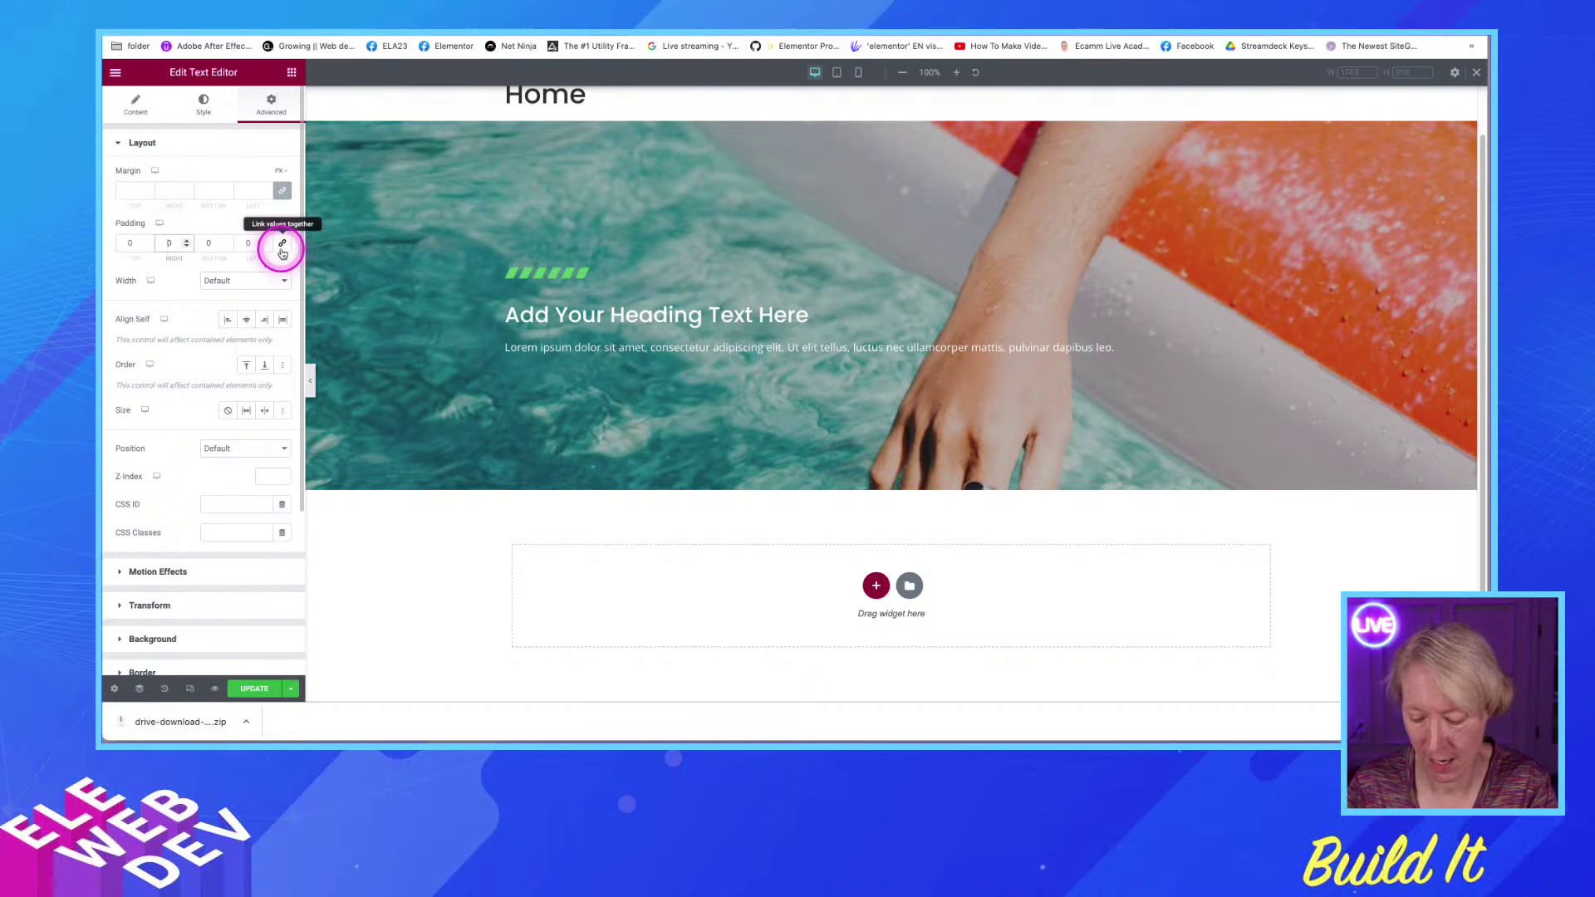
text(500)
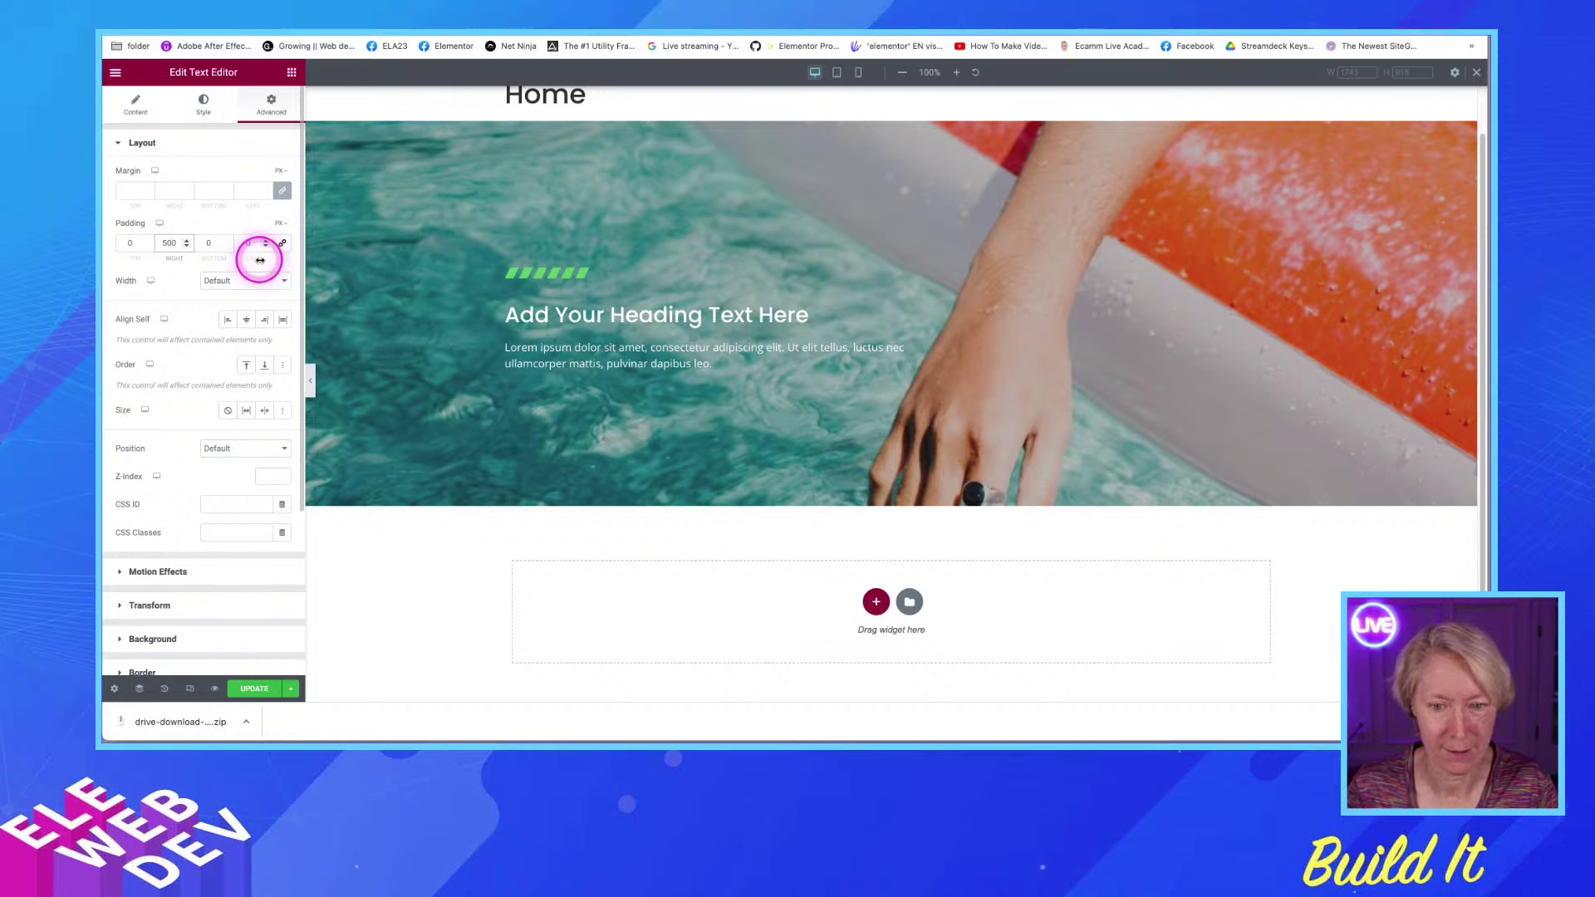
click(258, 689)
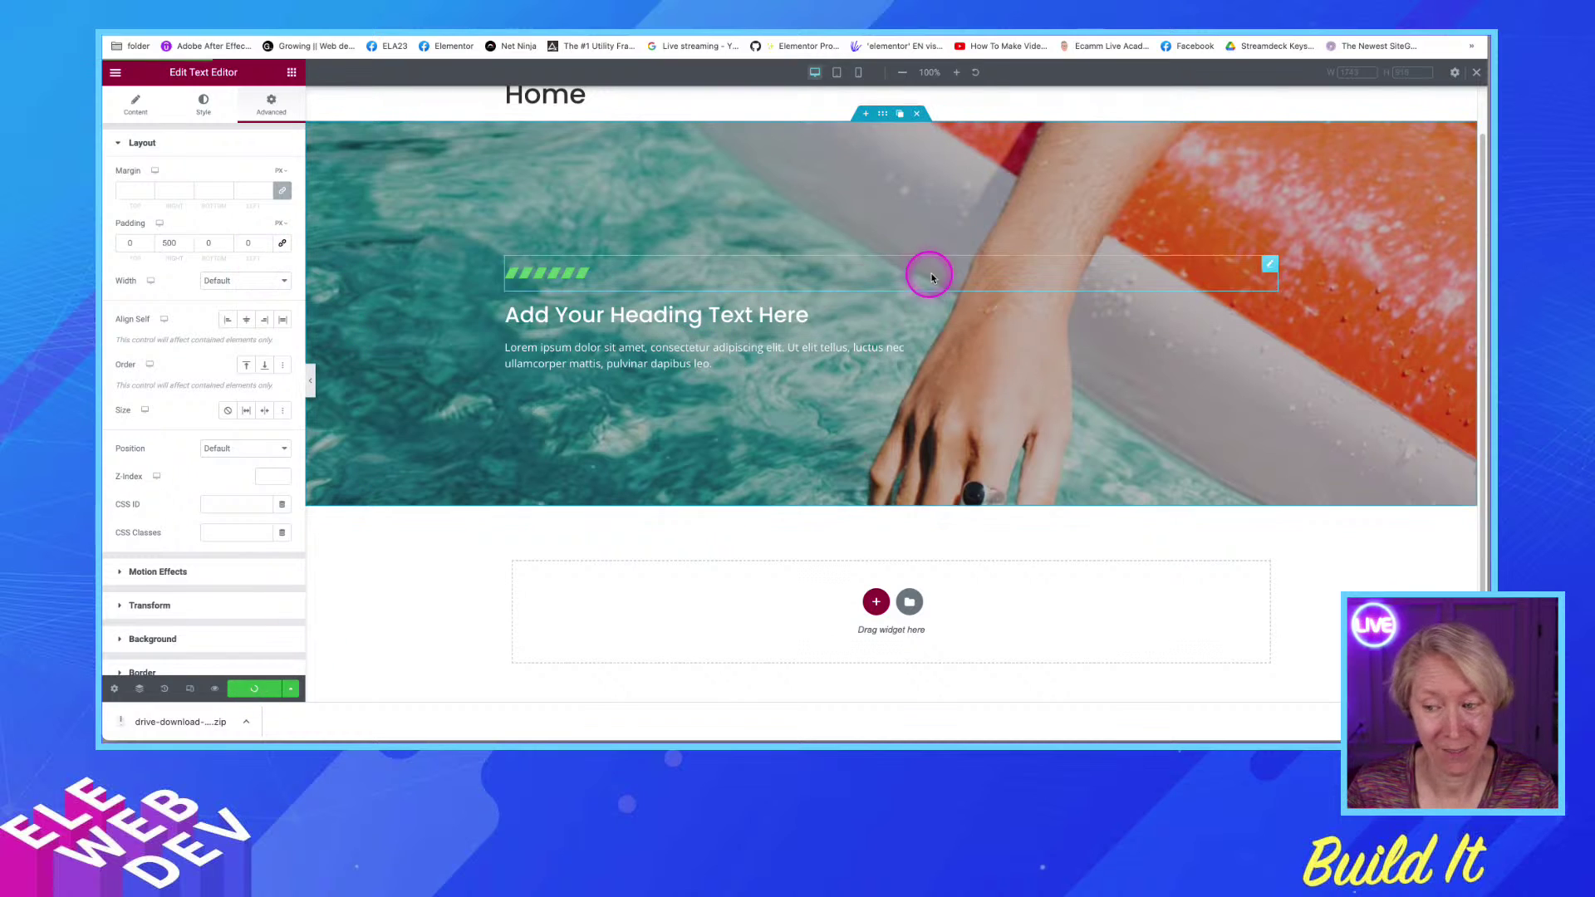
In the tablet preview, try a linked padding of 300 px on the Text Editor widget, and reset all sides to 0
click(840, 74)
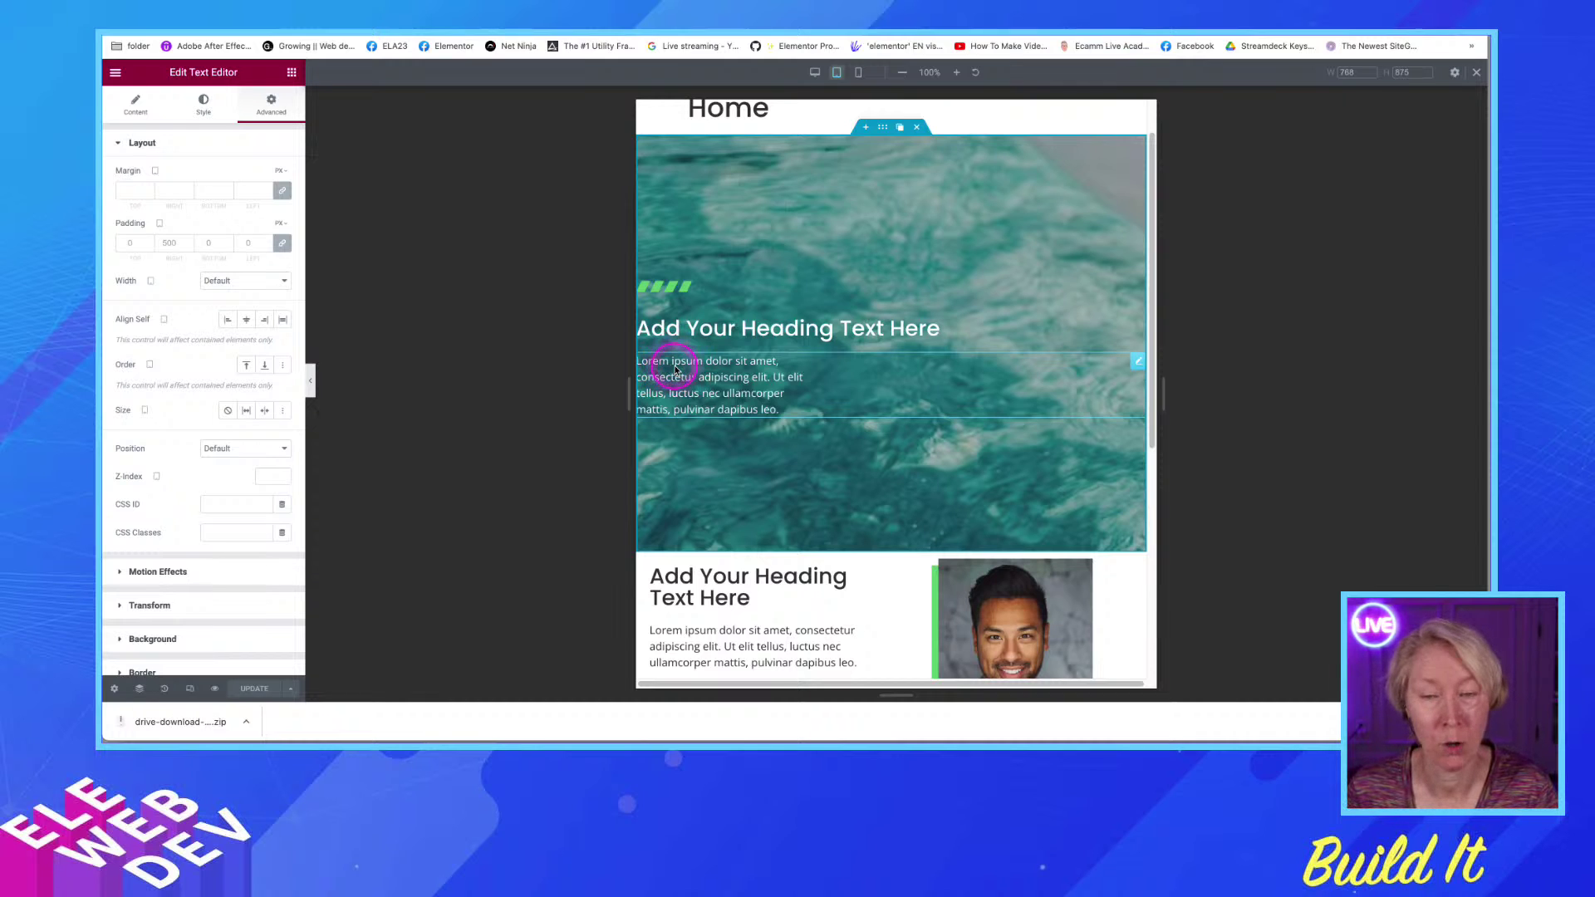
click(170, 245)
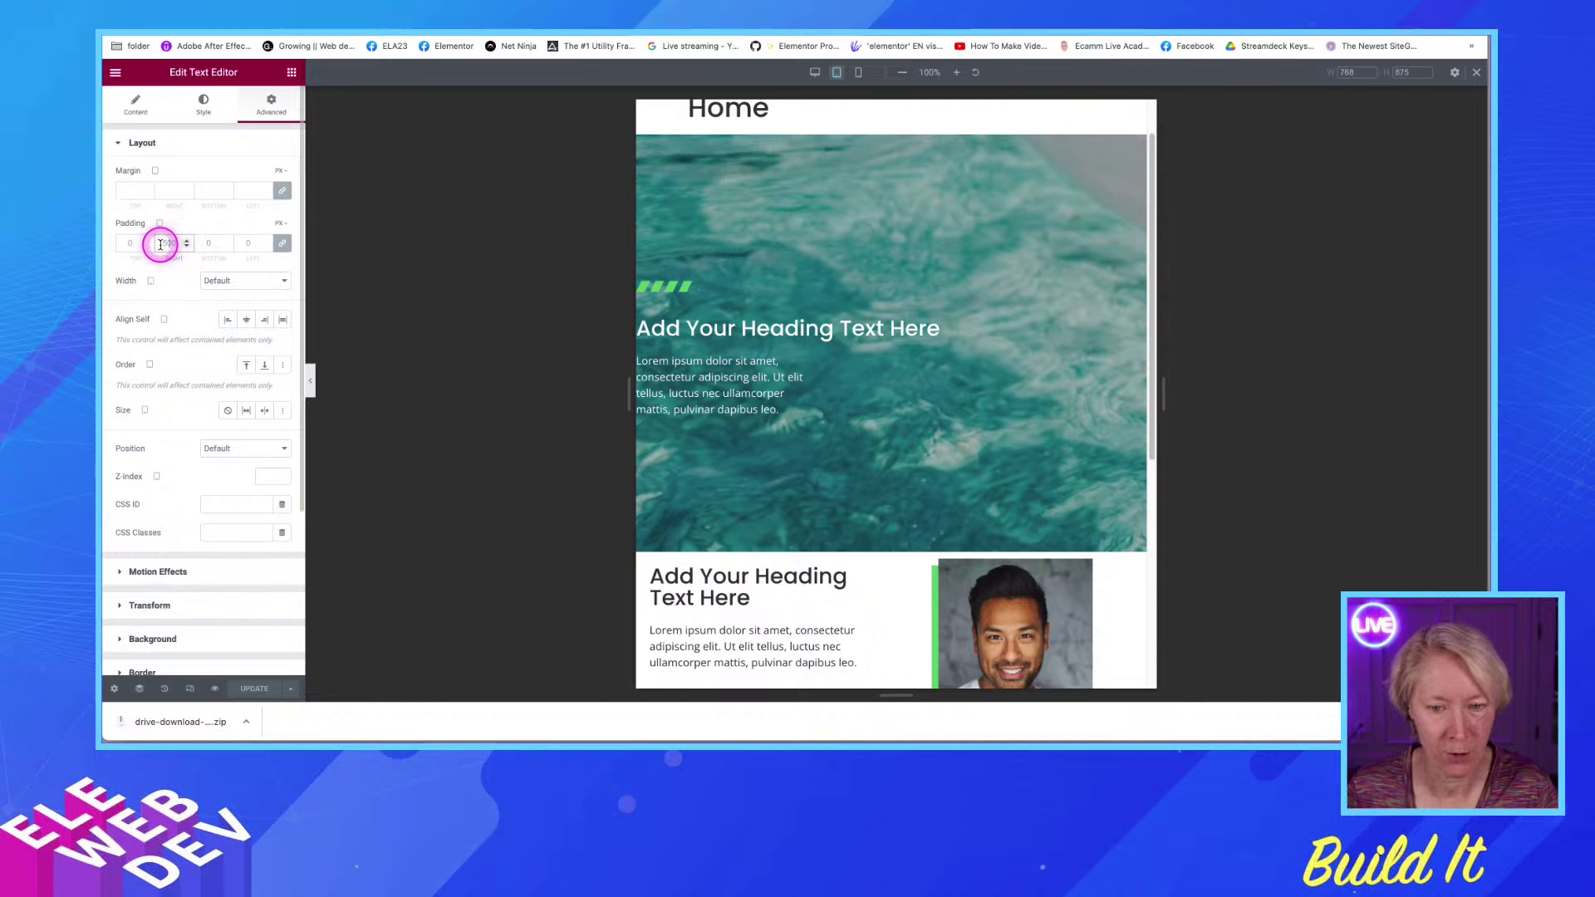
text(300)
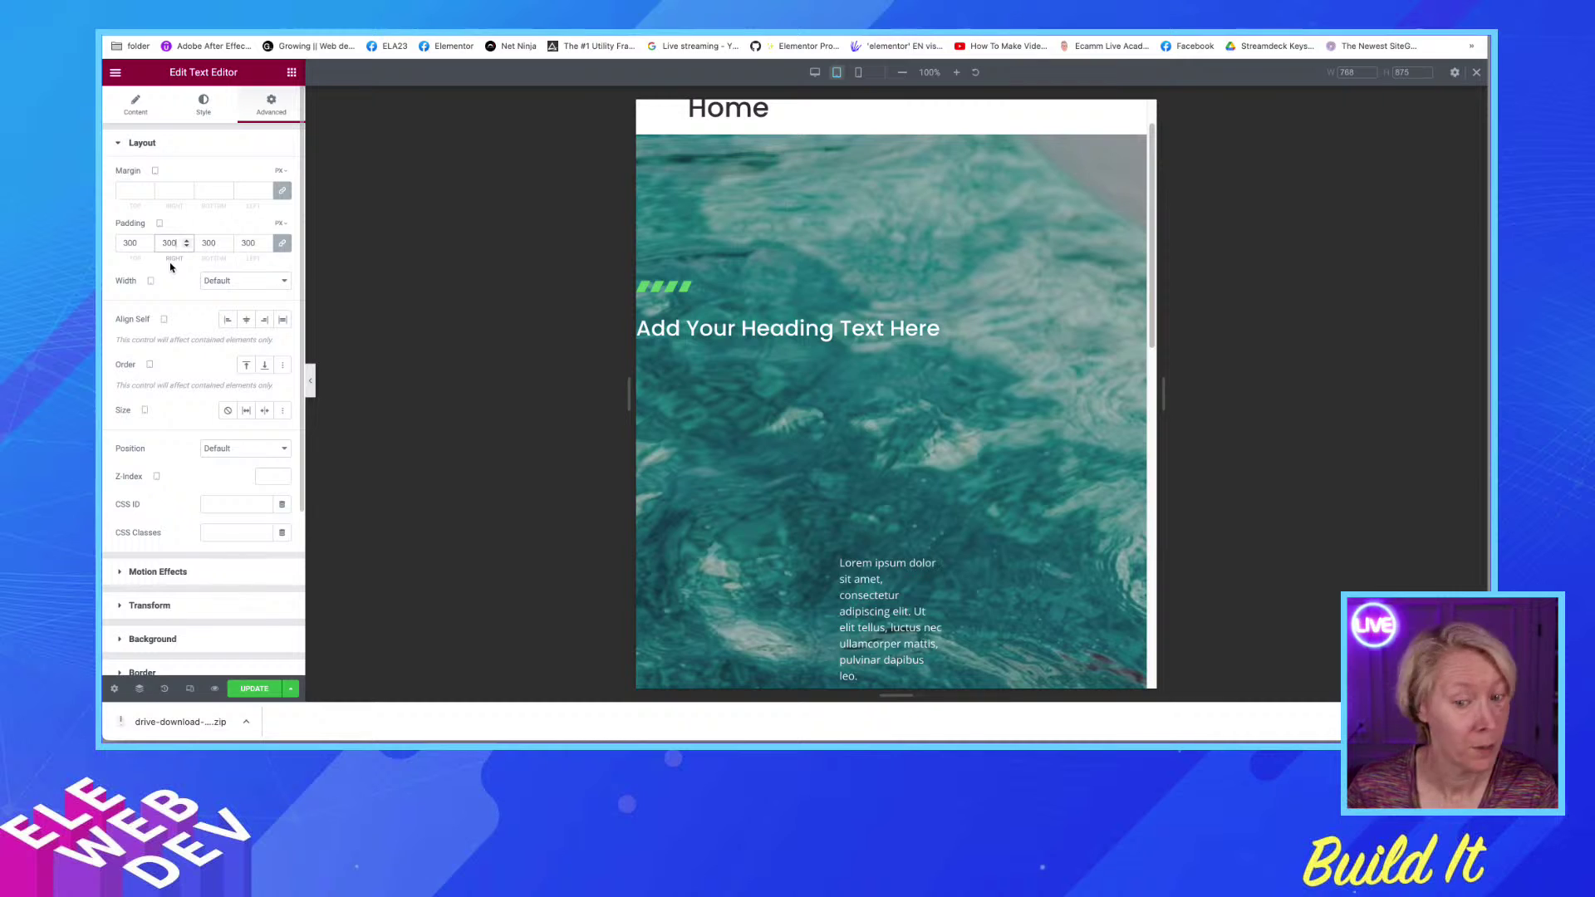
click(283, 246)
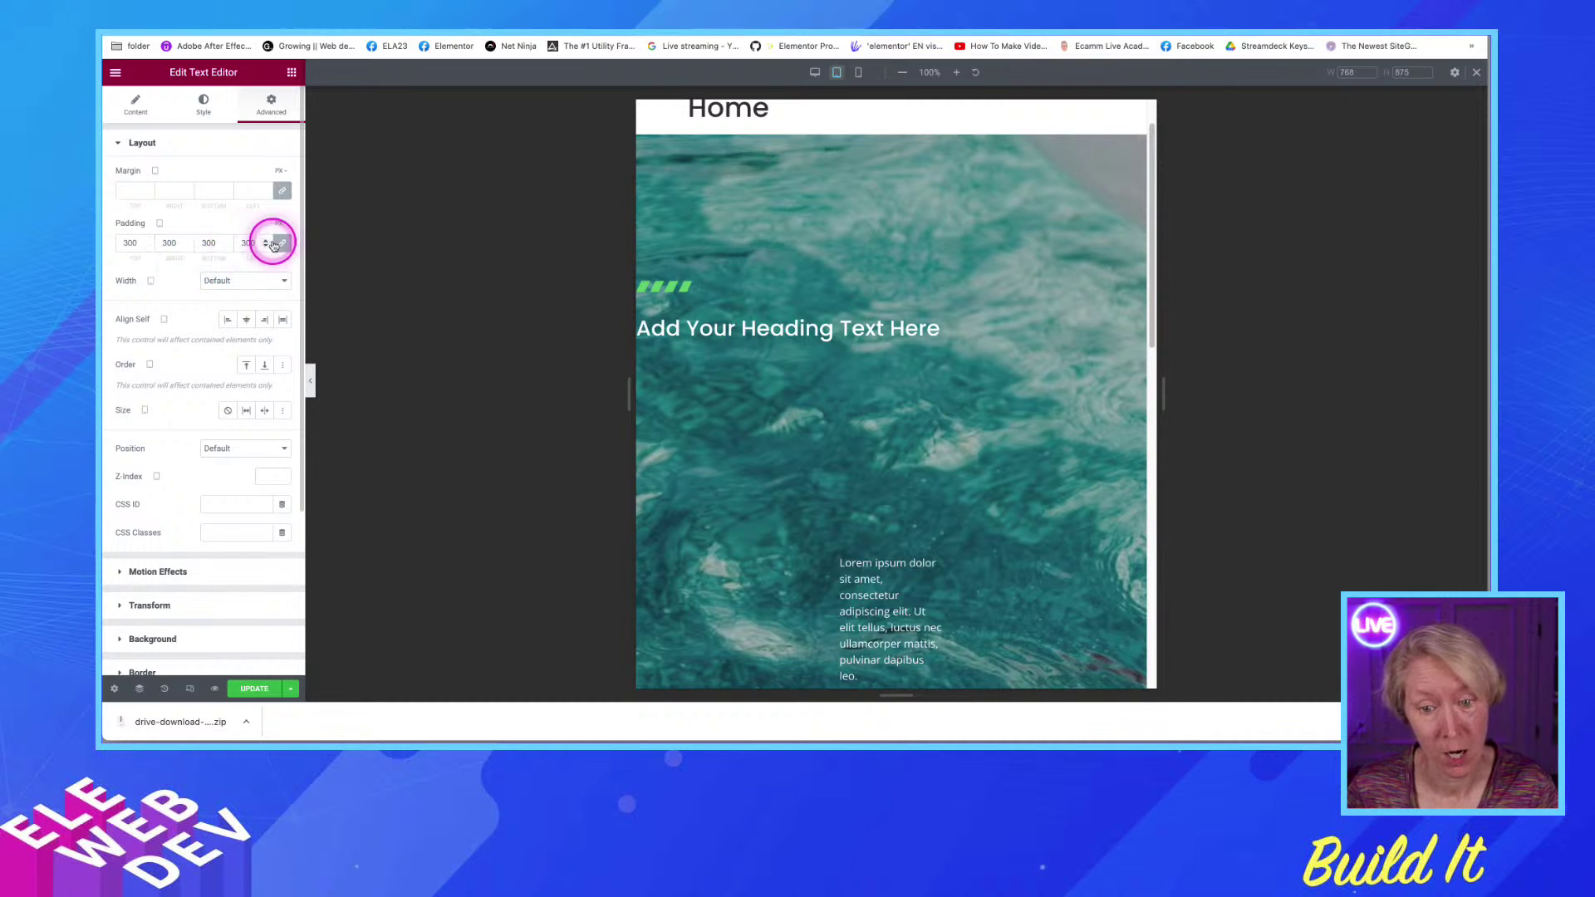
double_click(169, 243)
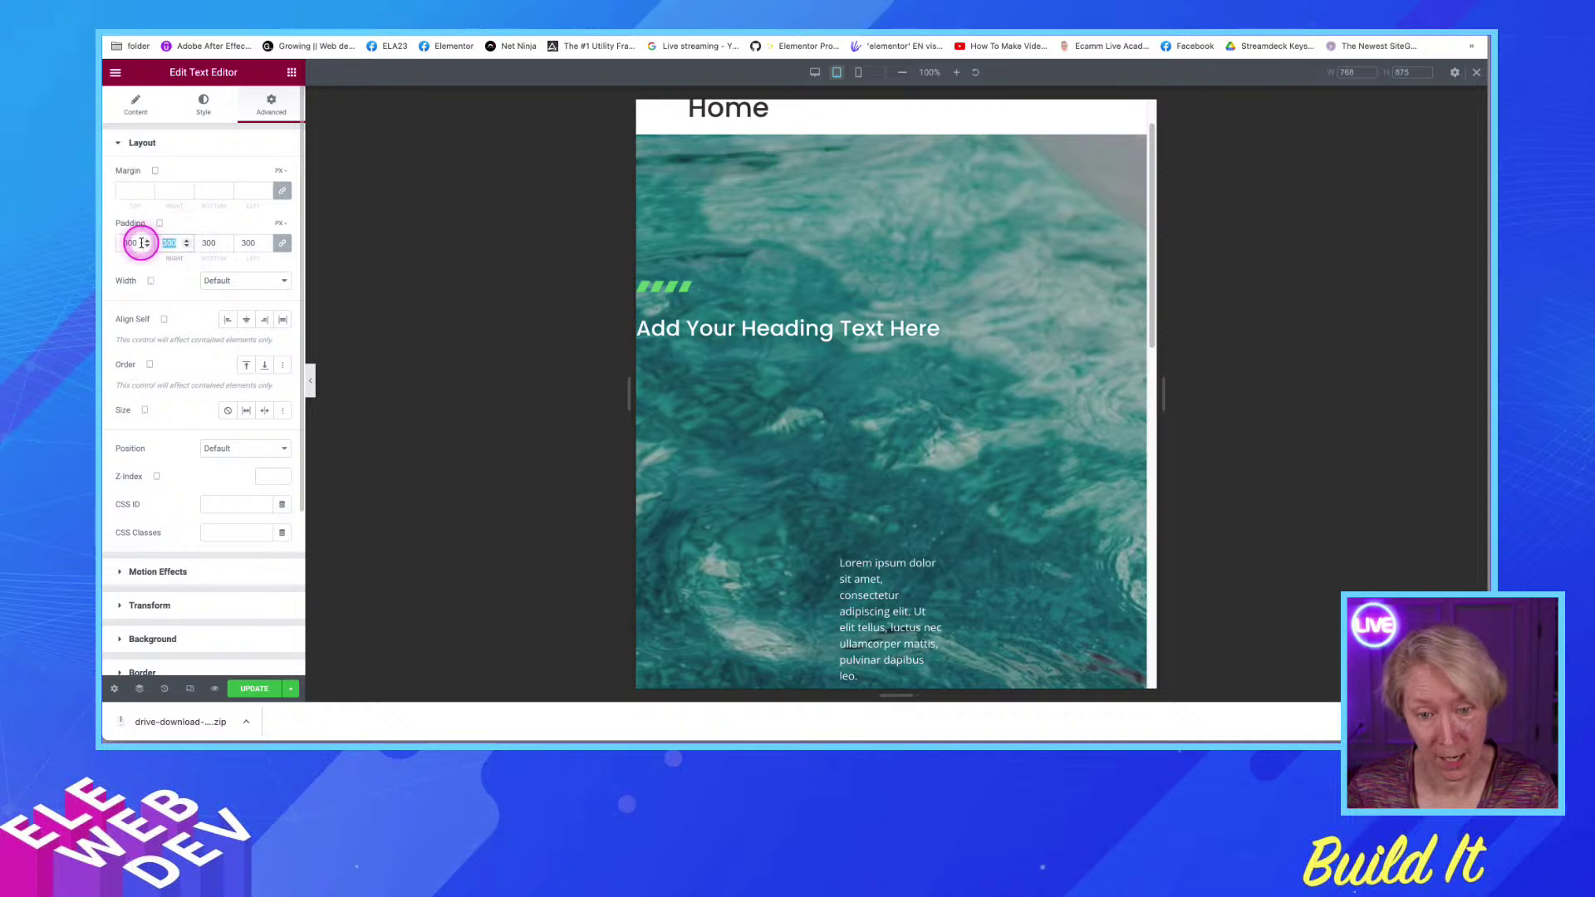
text(0)
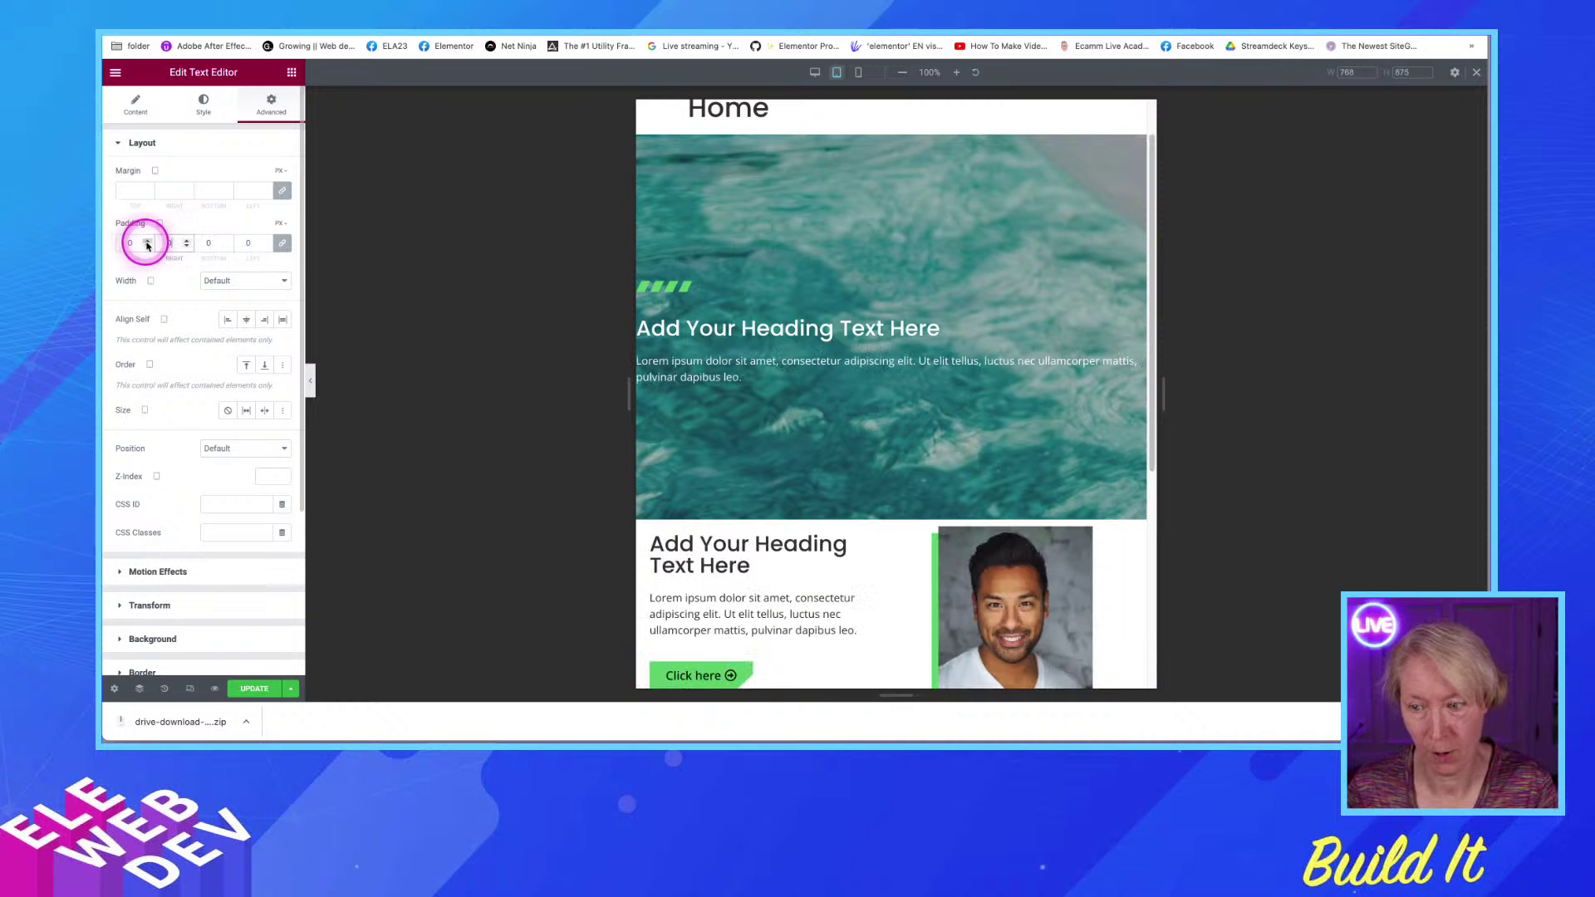
Unlink the Text Editor widget's tablet padding values and set the right padding to 200 px
click(281, 242)
click(169, 245)
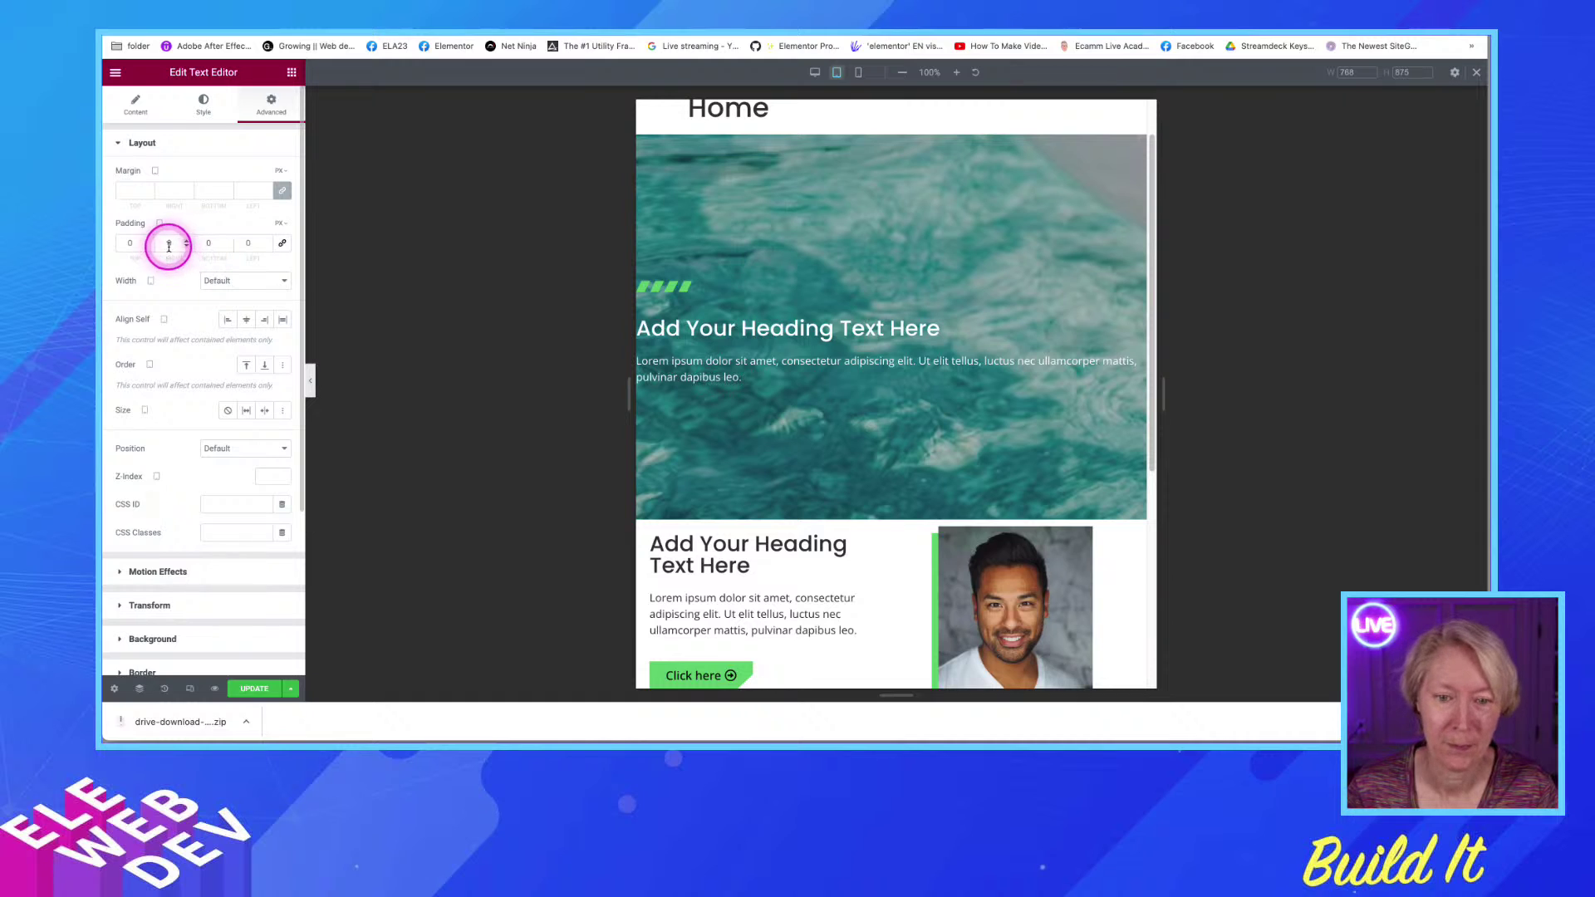
text(2)
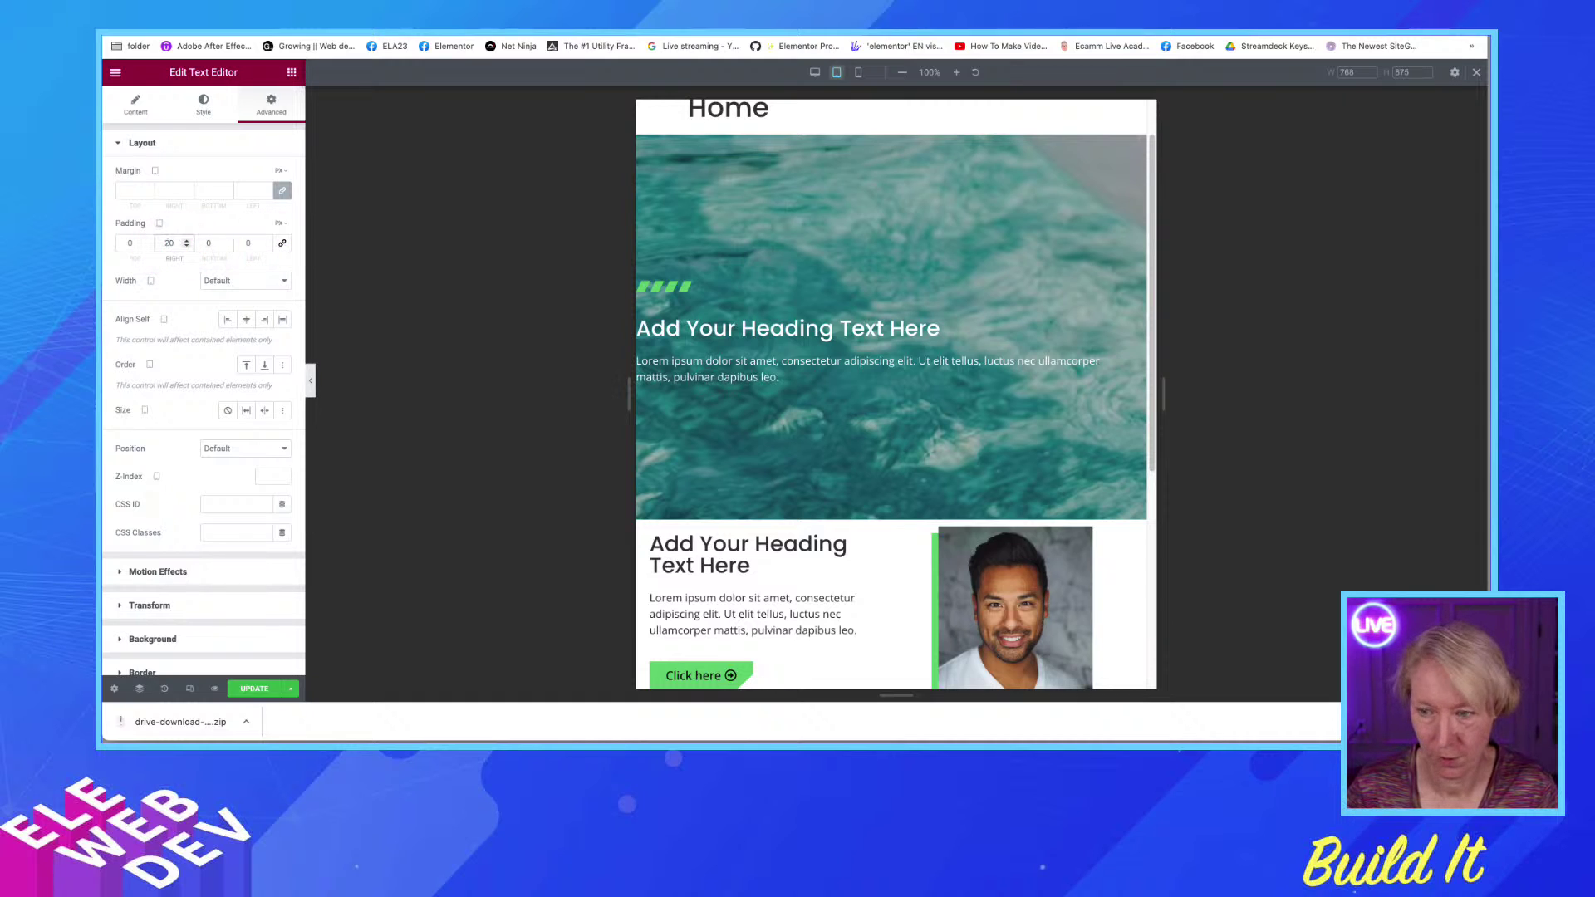
text(0)
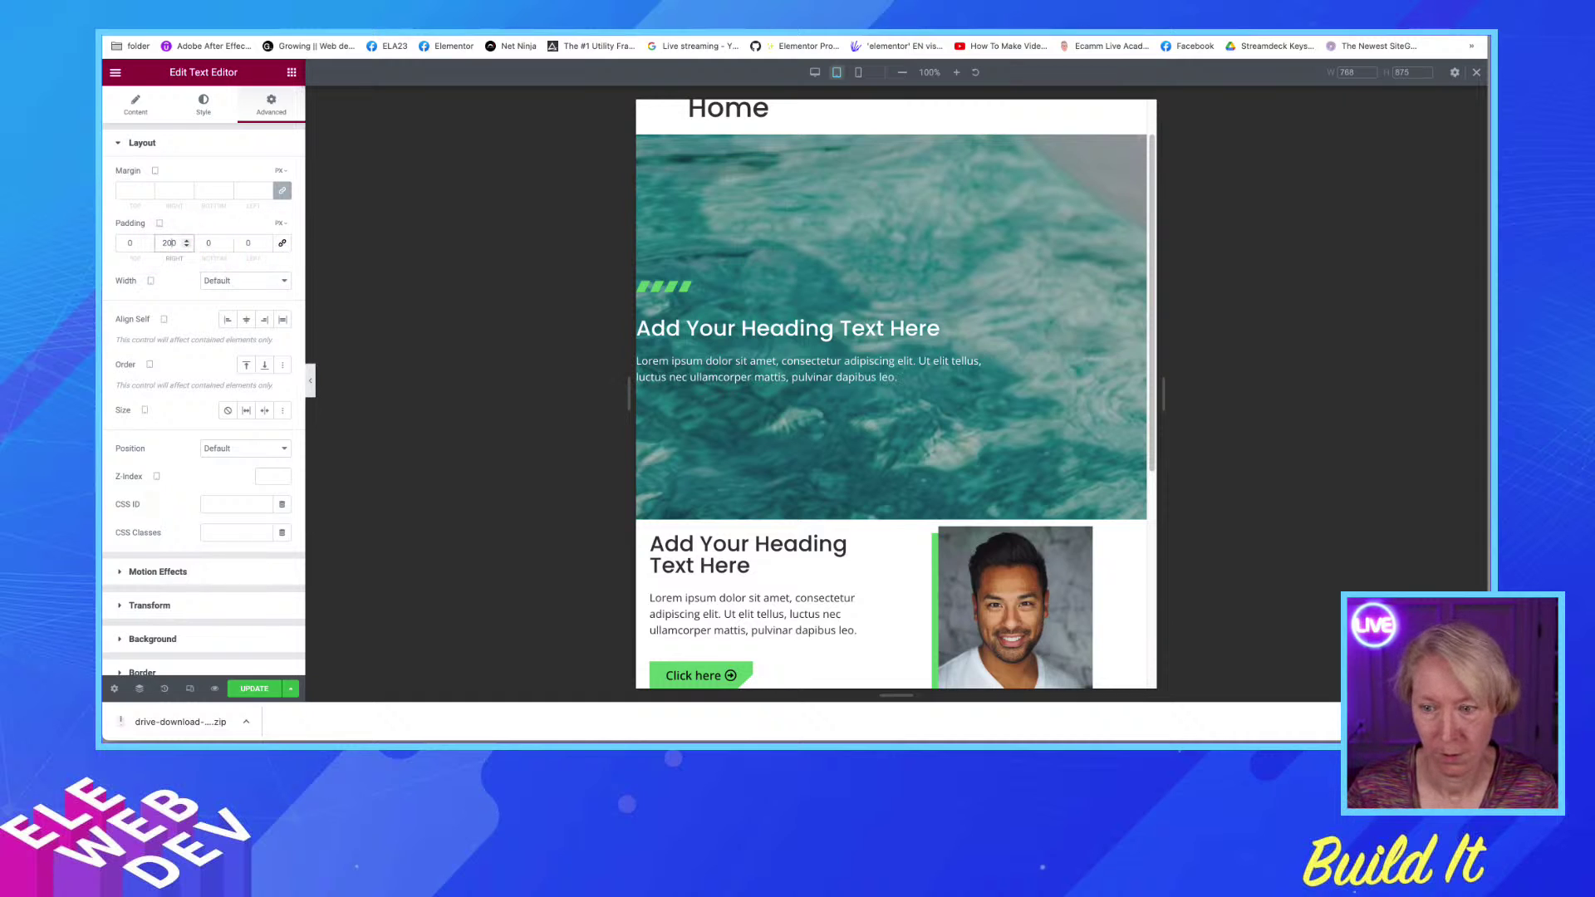
click(730, 277)
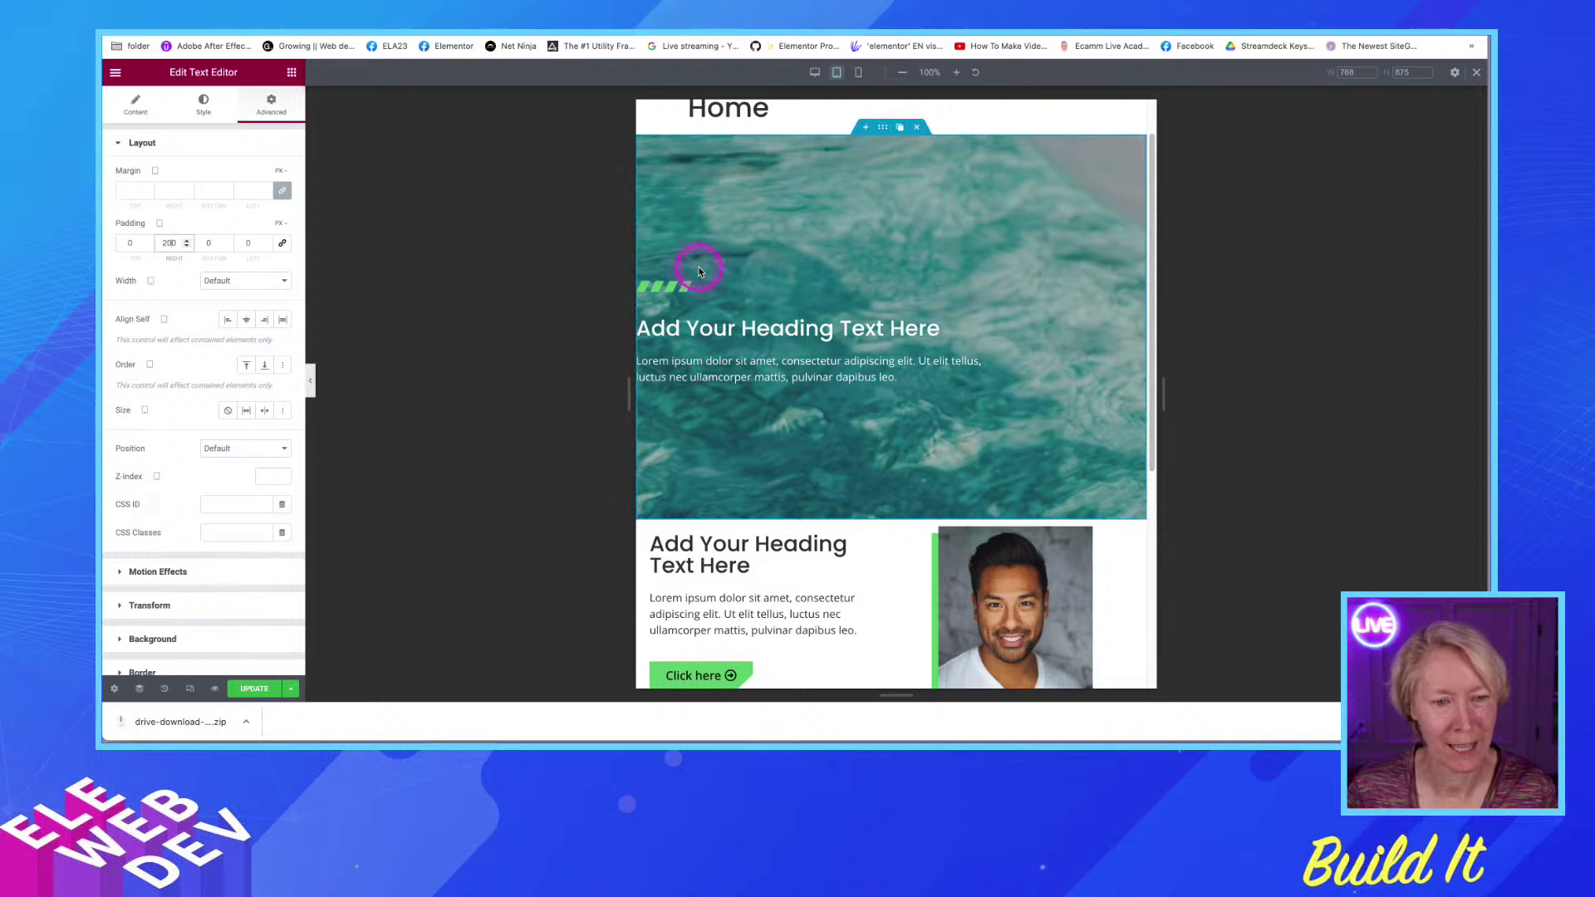
Select the hero container with the water background for editing its advanced layout settings
right_click(884, 132)
click(902, 142)
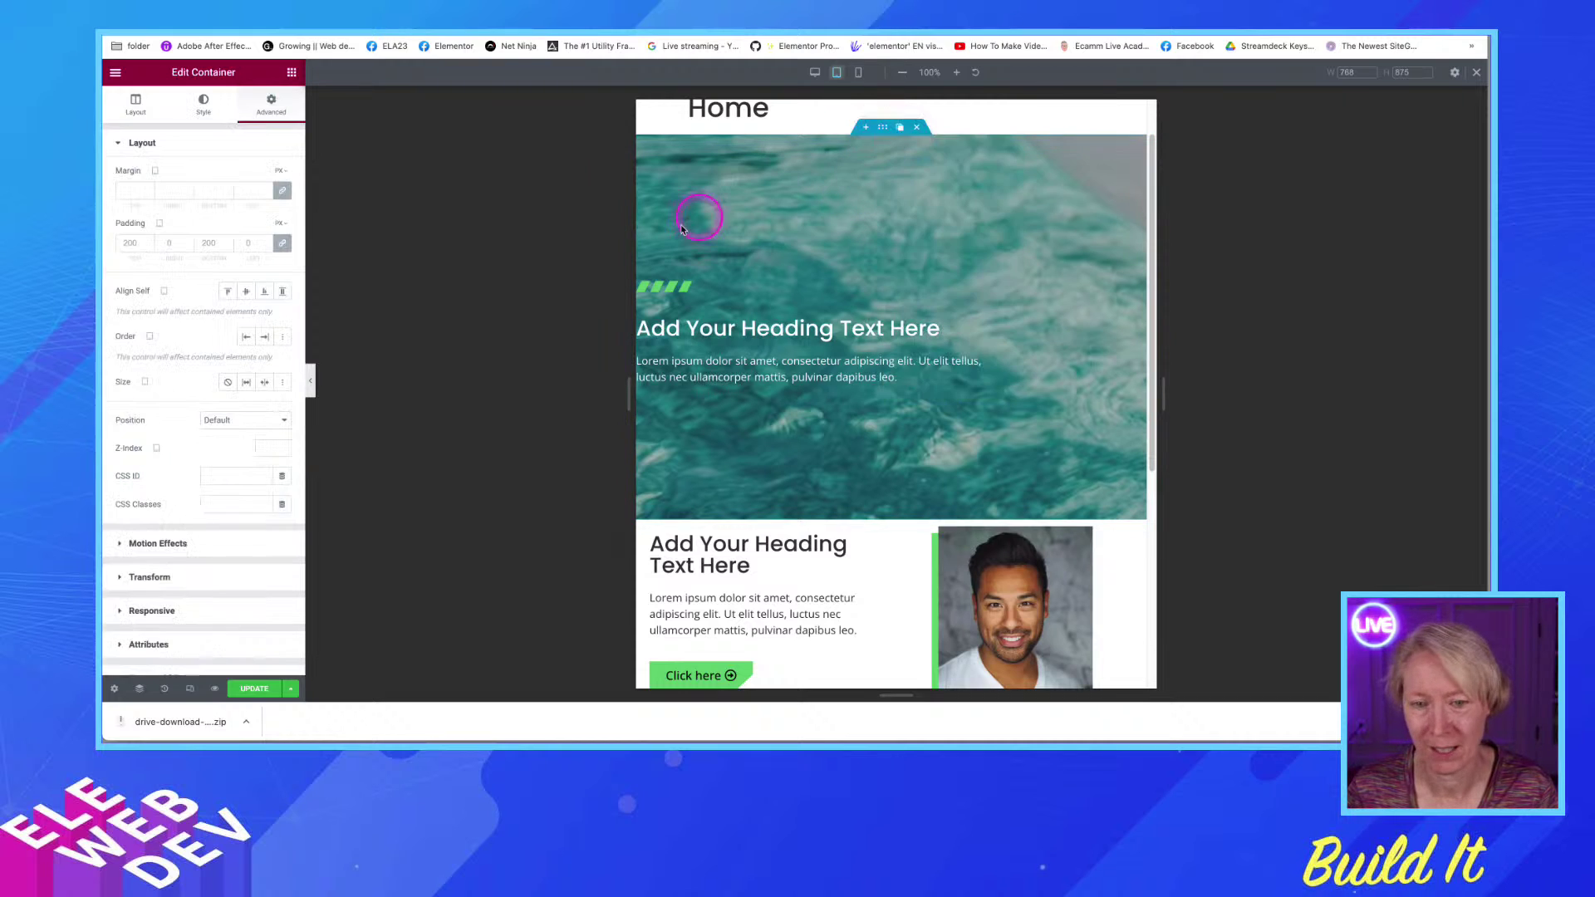
click(245, 242)
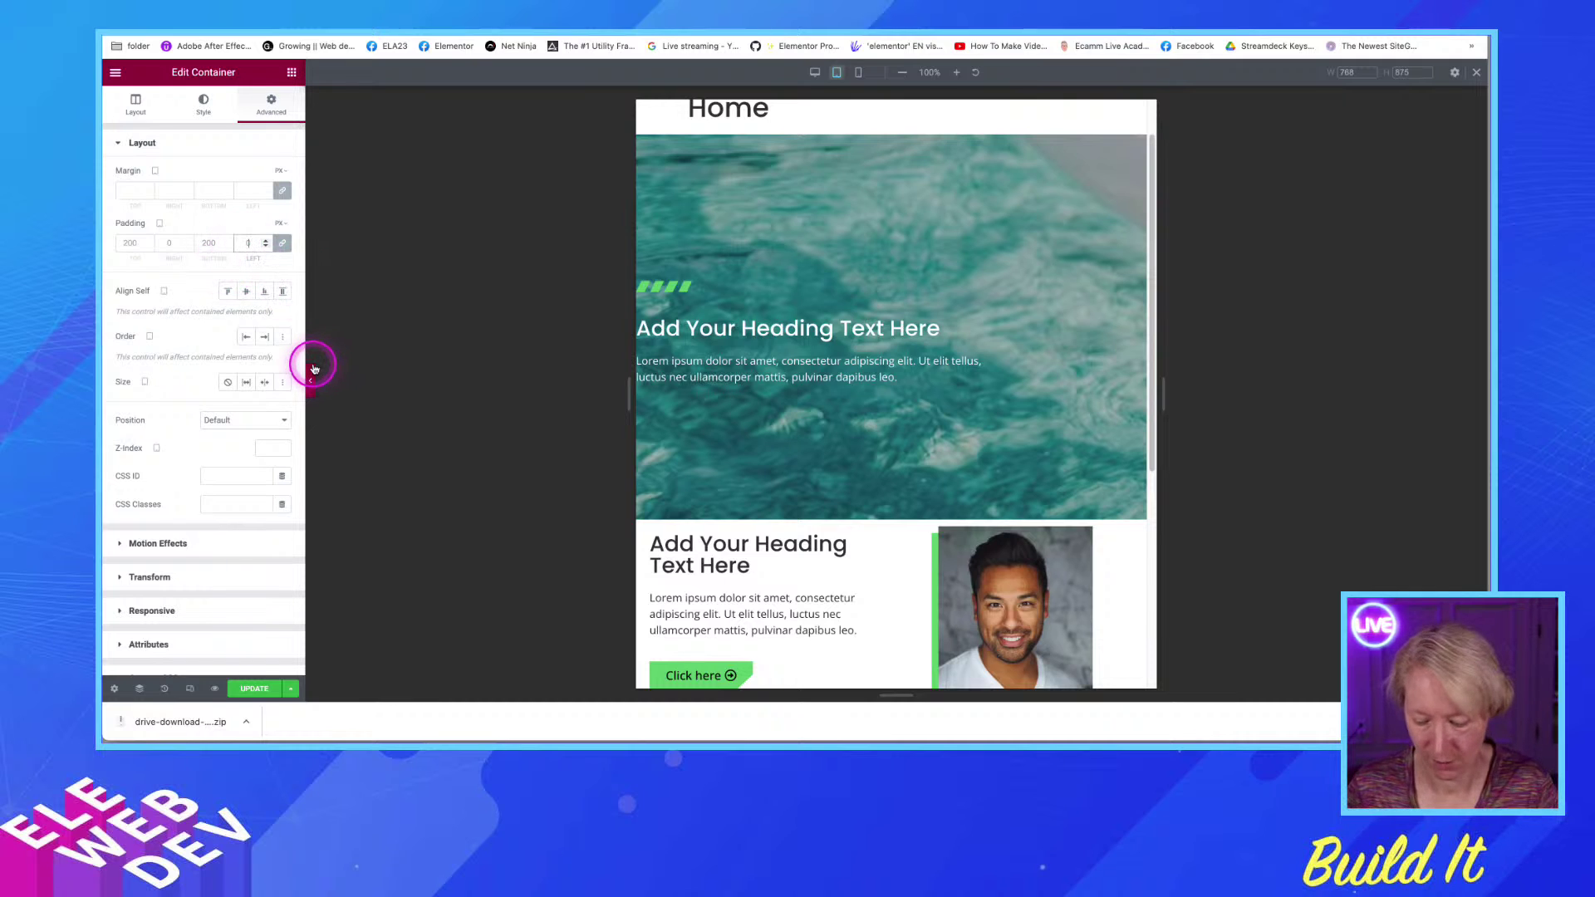
text(20)
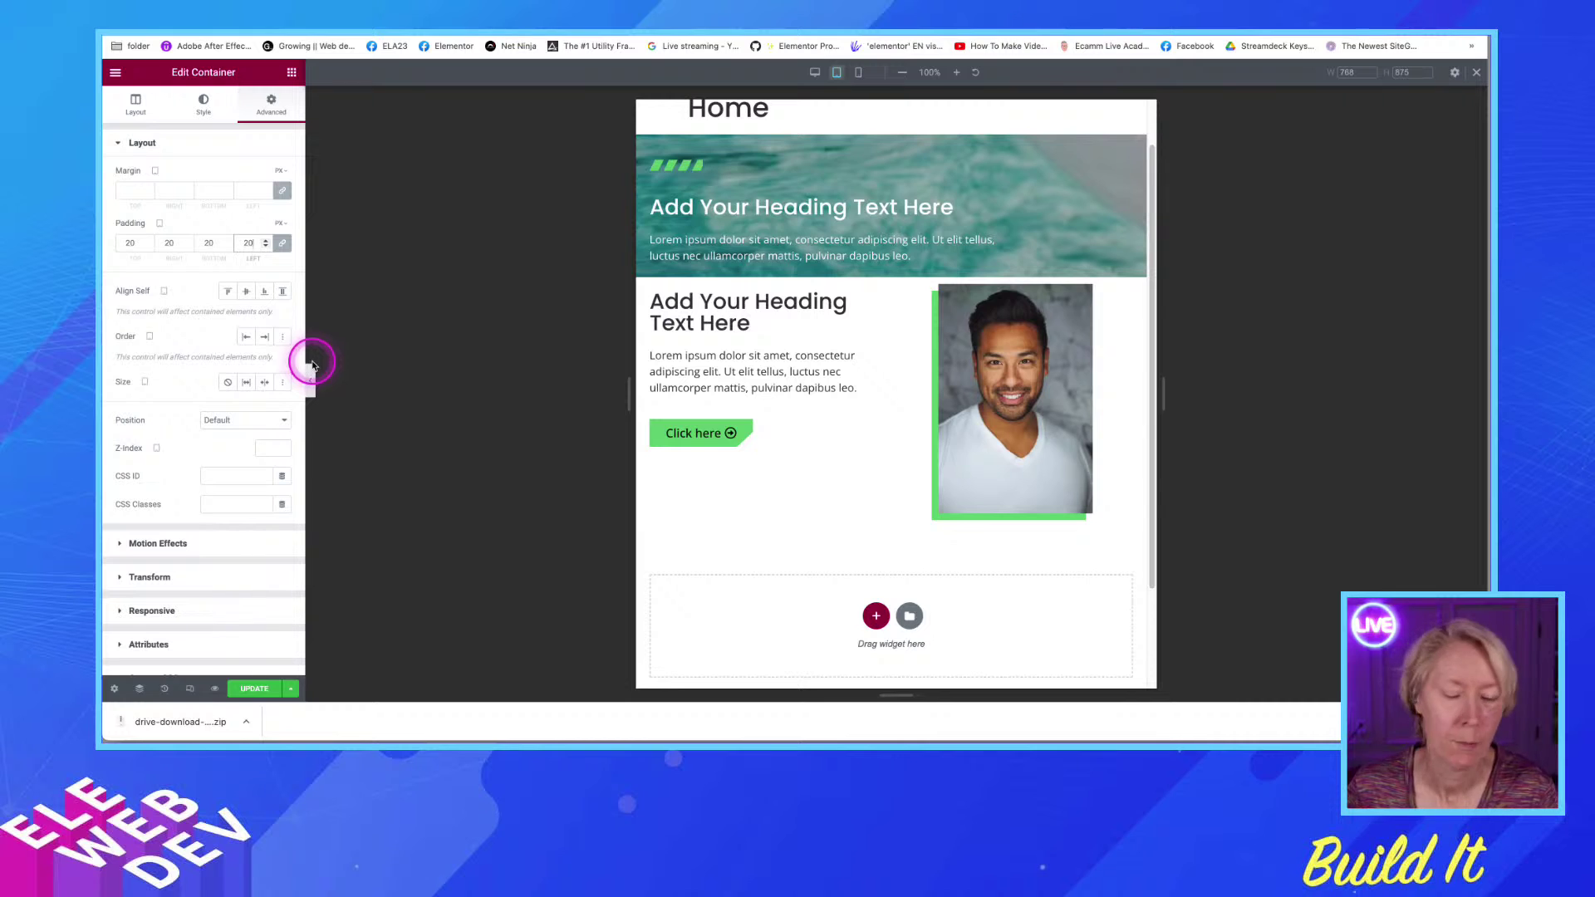
key(BackSpace)
click(281, 246)
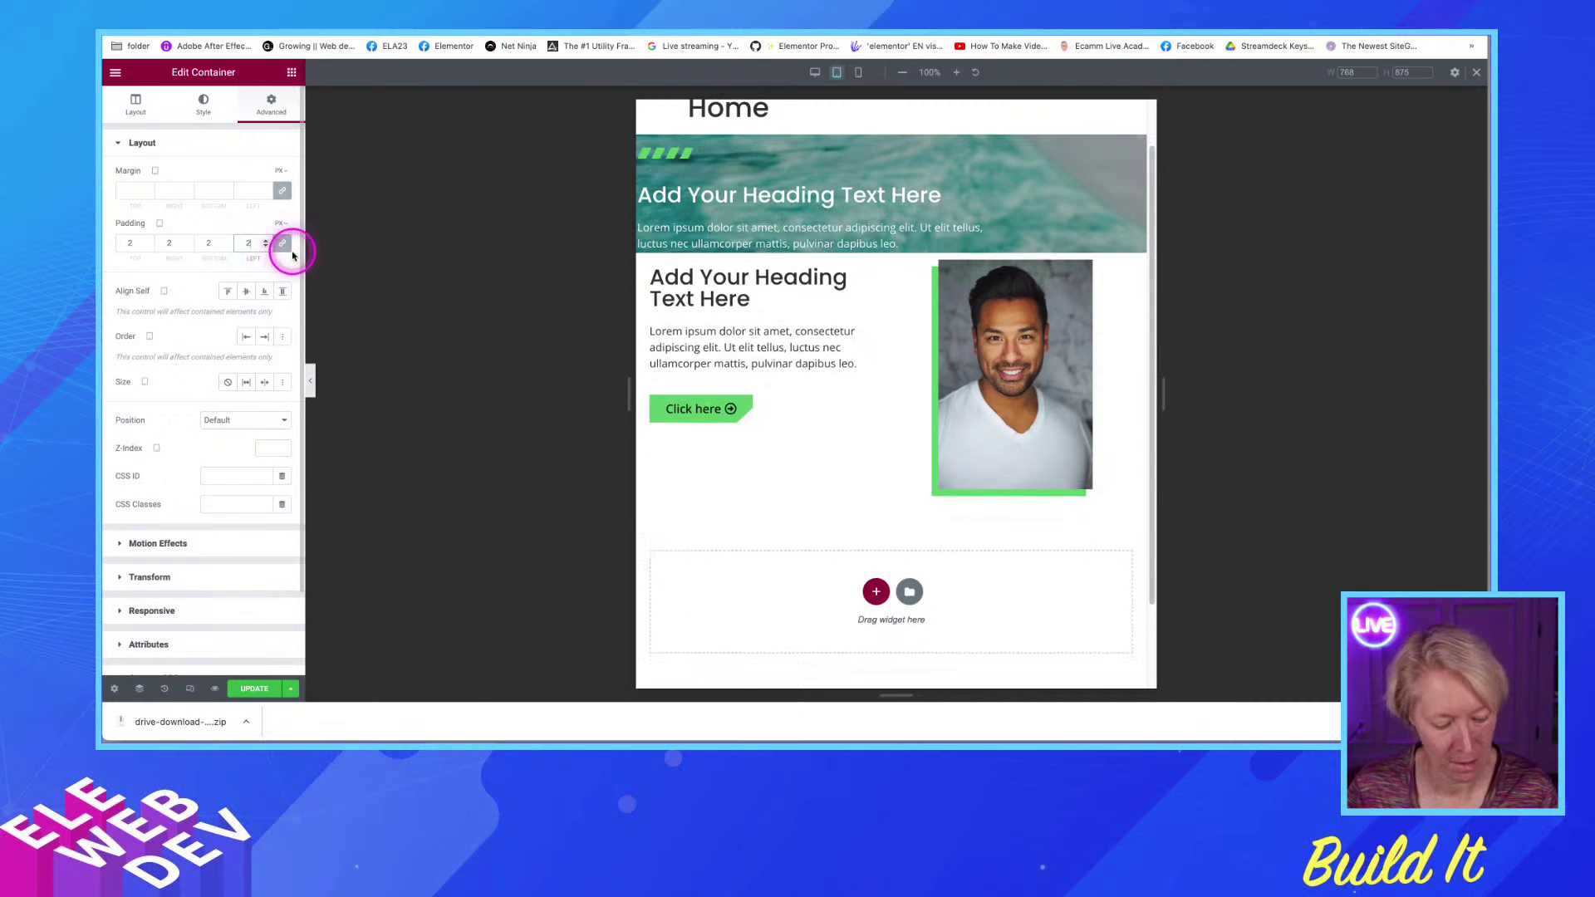
key(BackSpace)
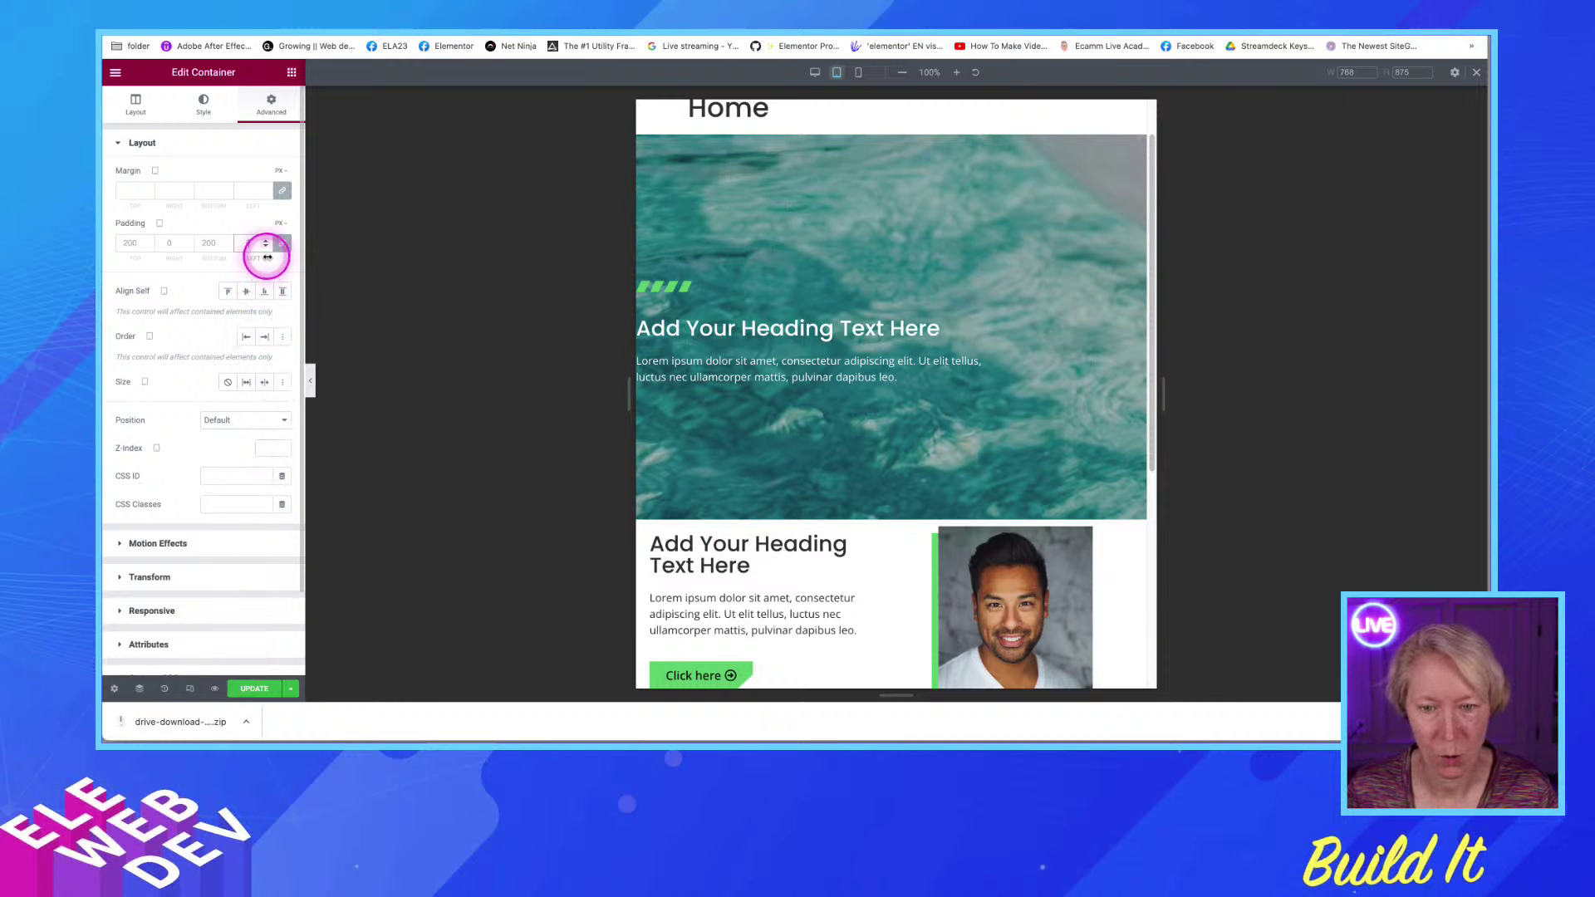
Unlink the hero container's tablet padding, set it to 200 top, 0 right, 200 bottom and 20 left, and update the page
click(281, 242)
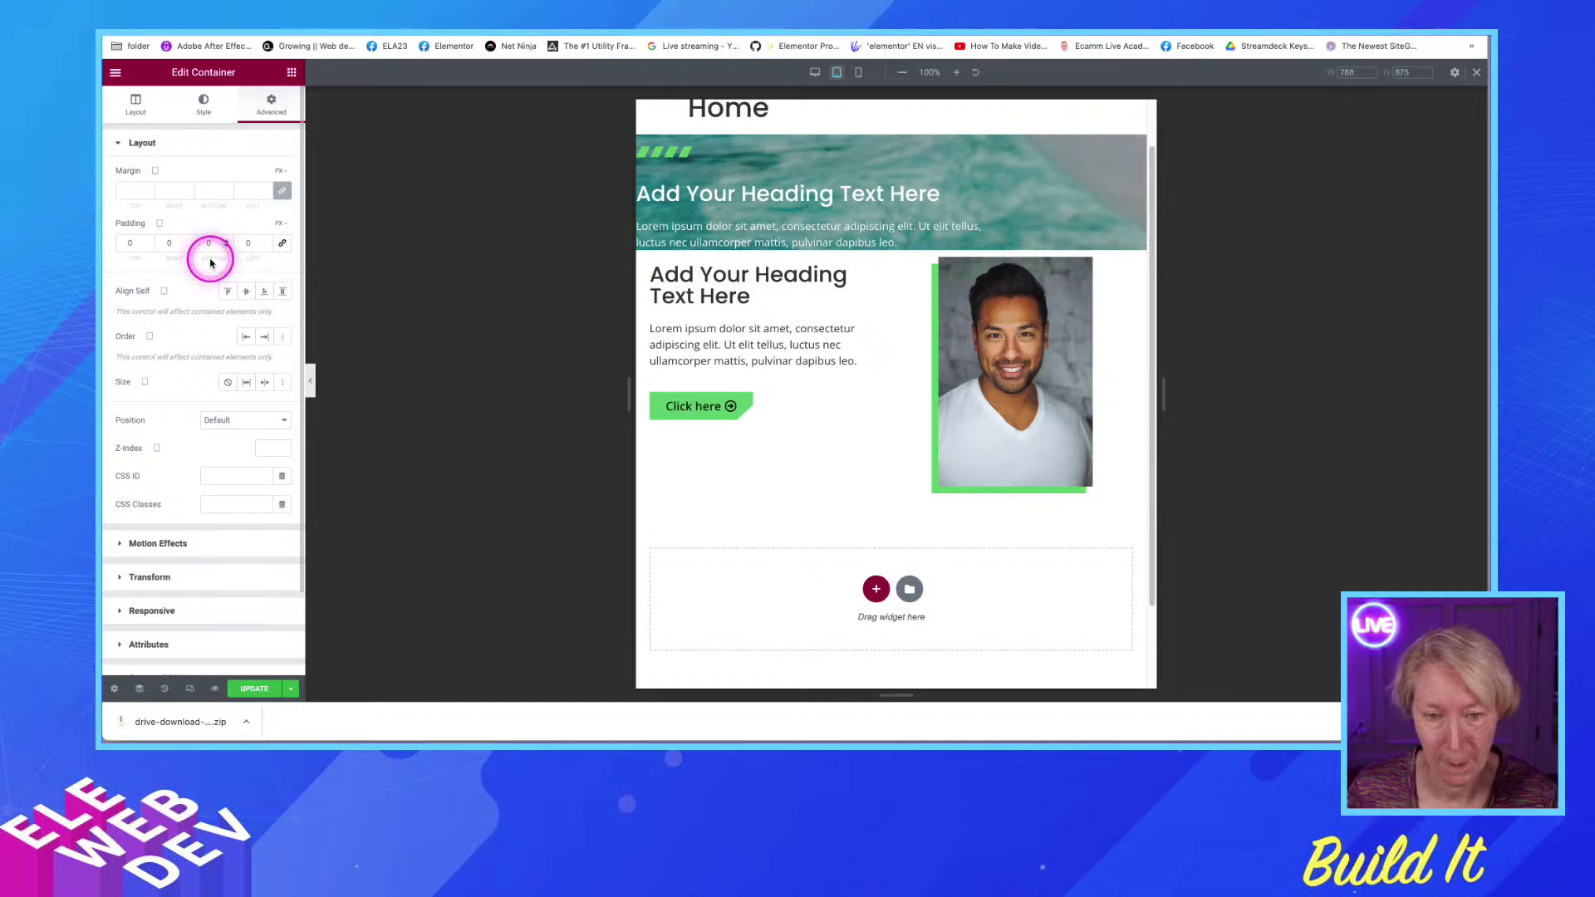
click(120, 241)
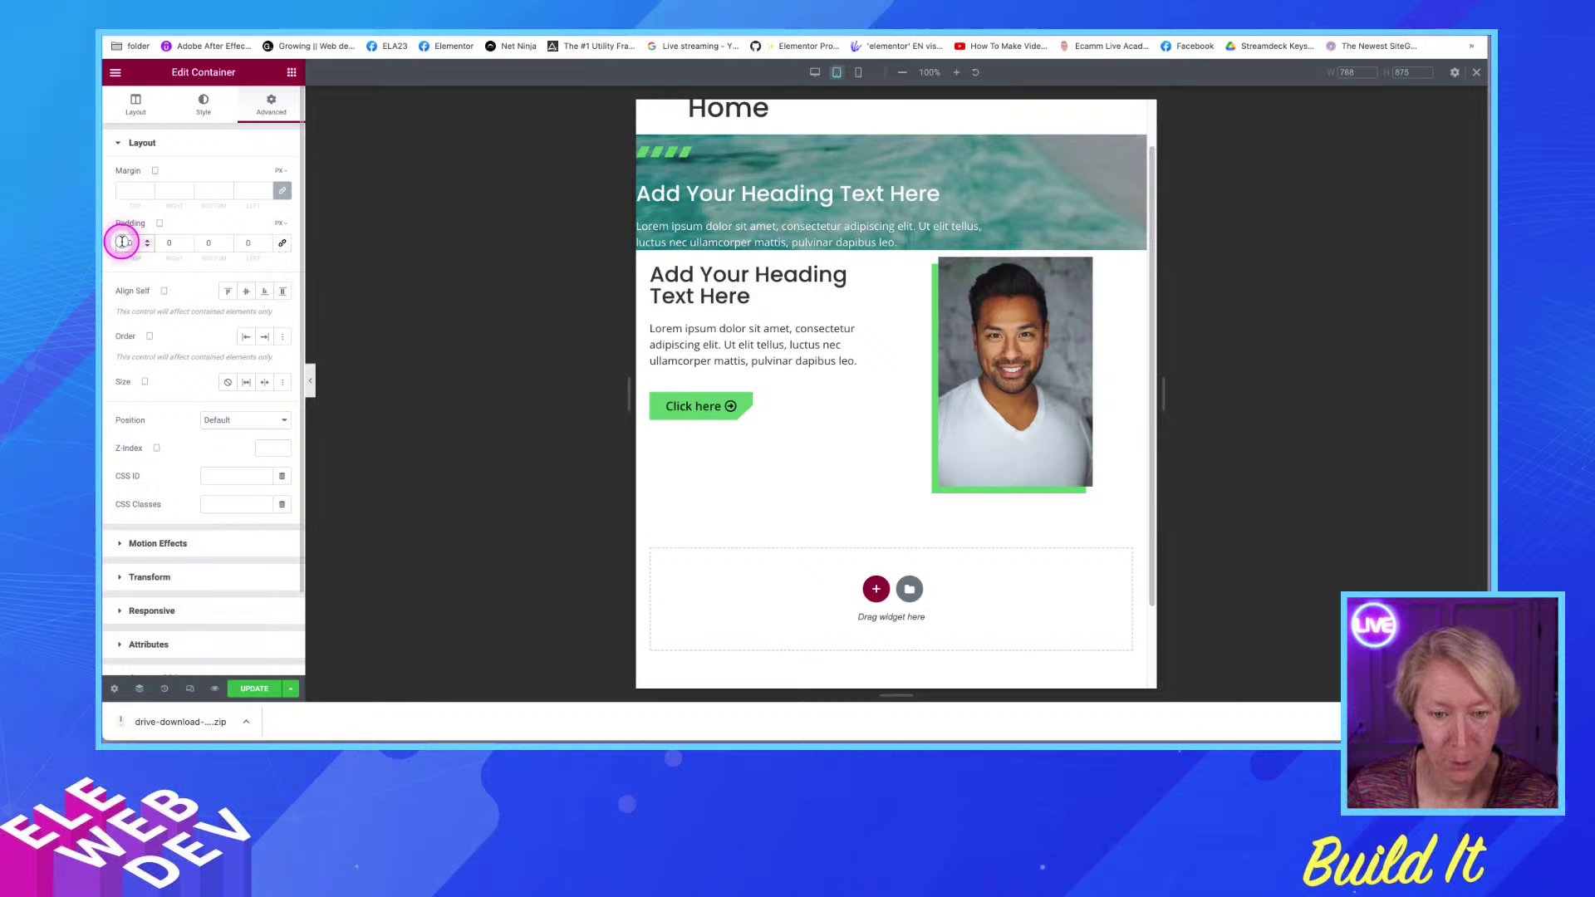
click(149, 252)
text(200)
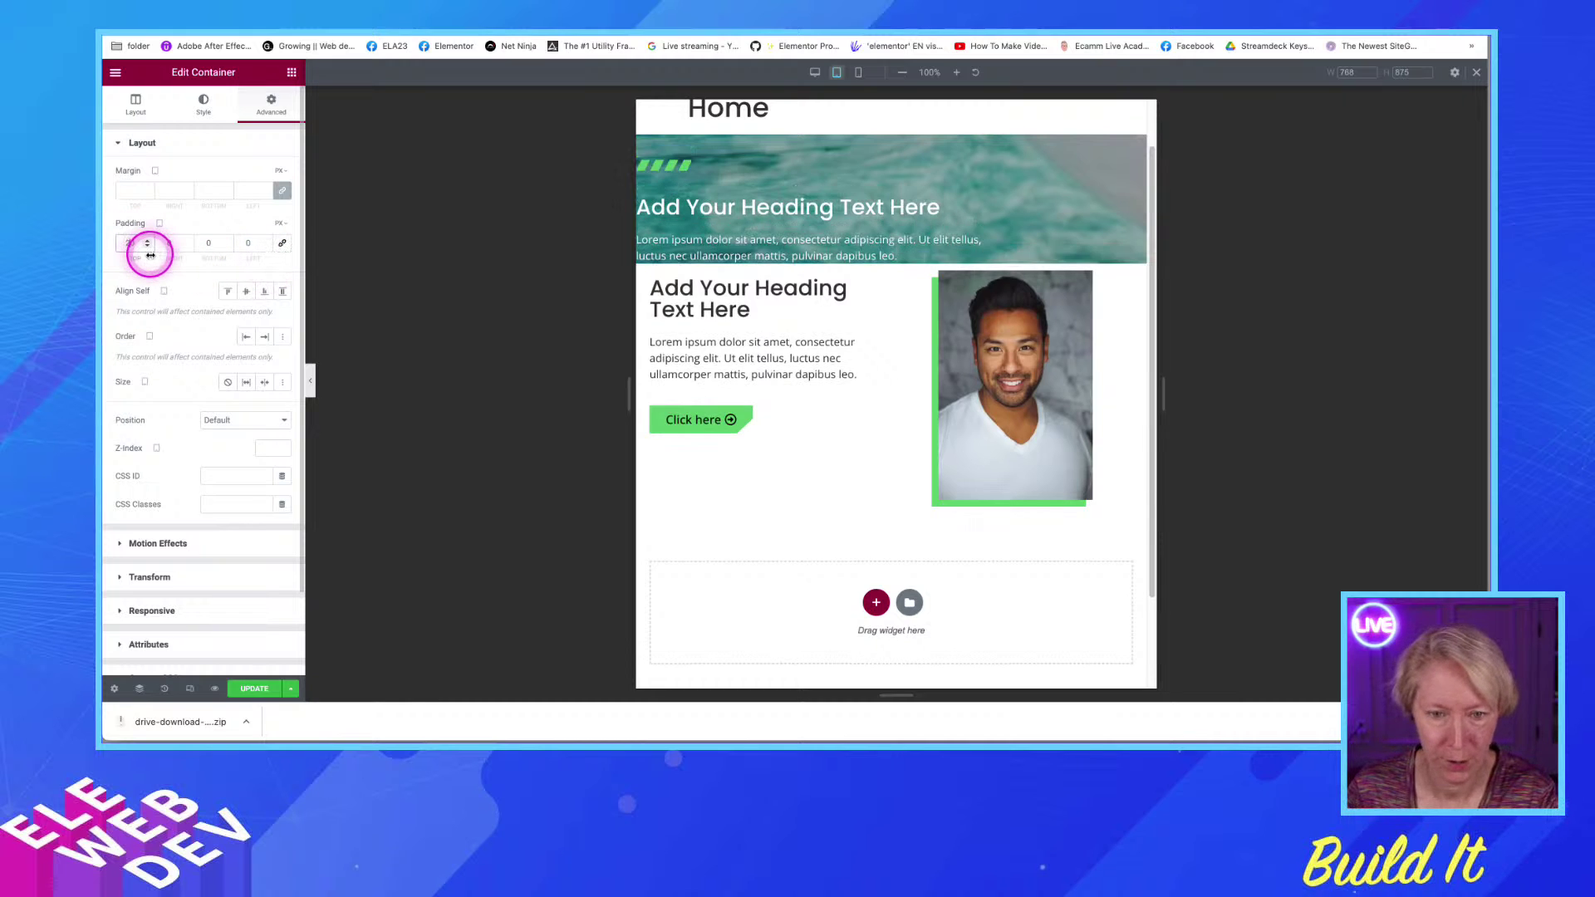
click(205, 244)
text(200)
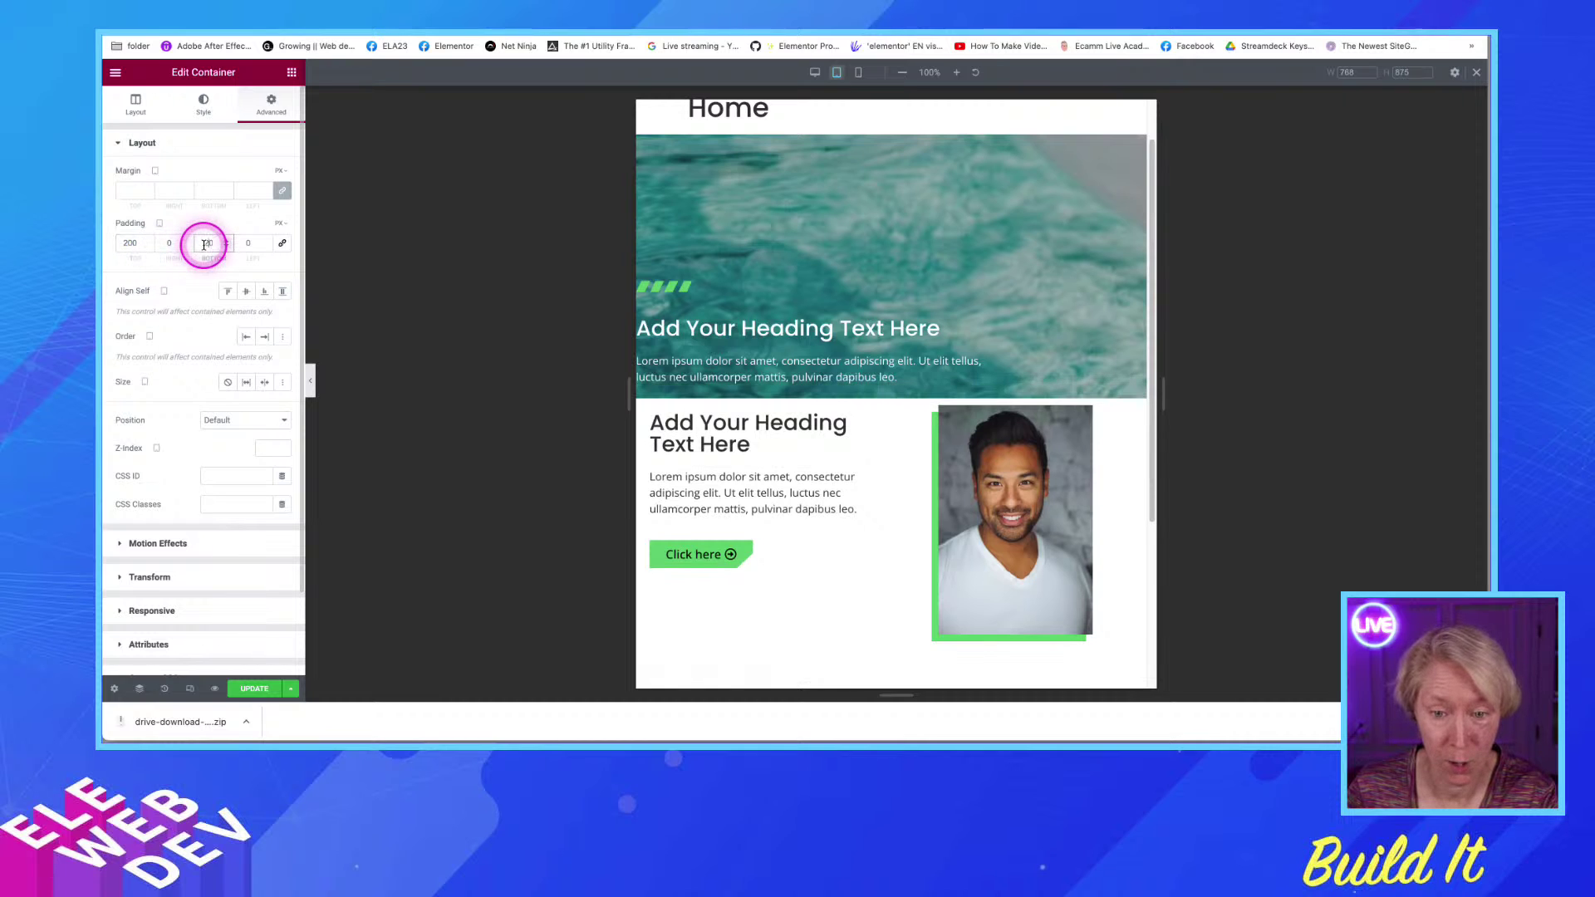
click(249, 244)
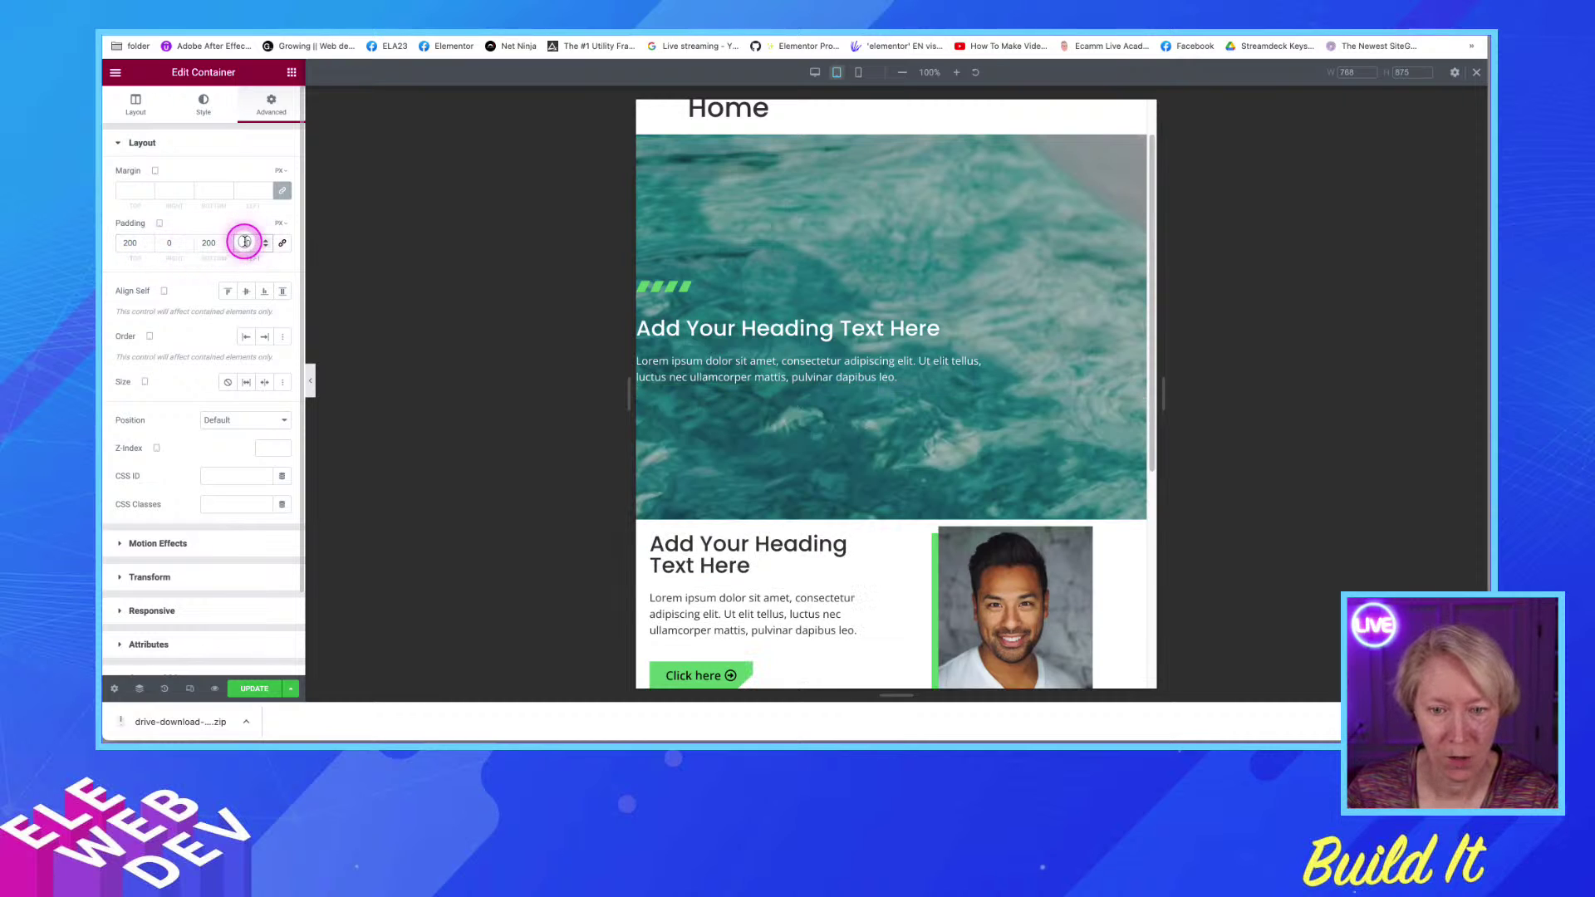
text(20)
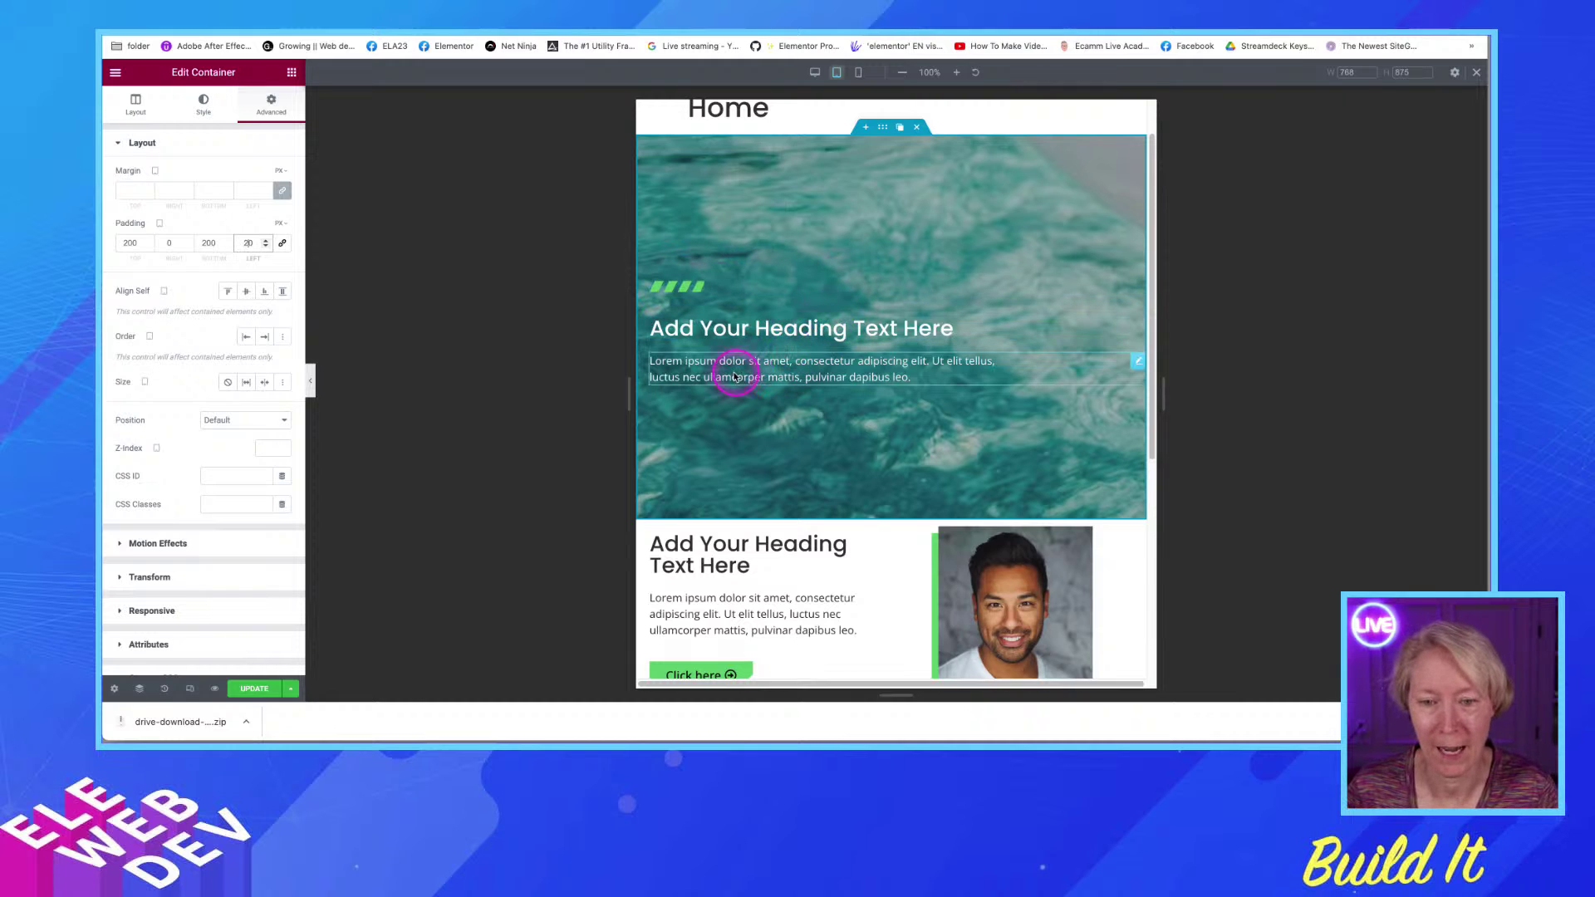
click(254, 689)
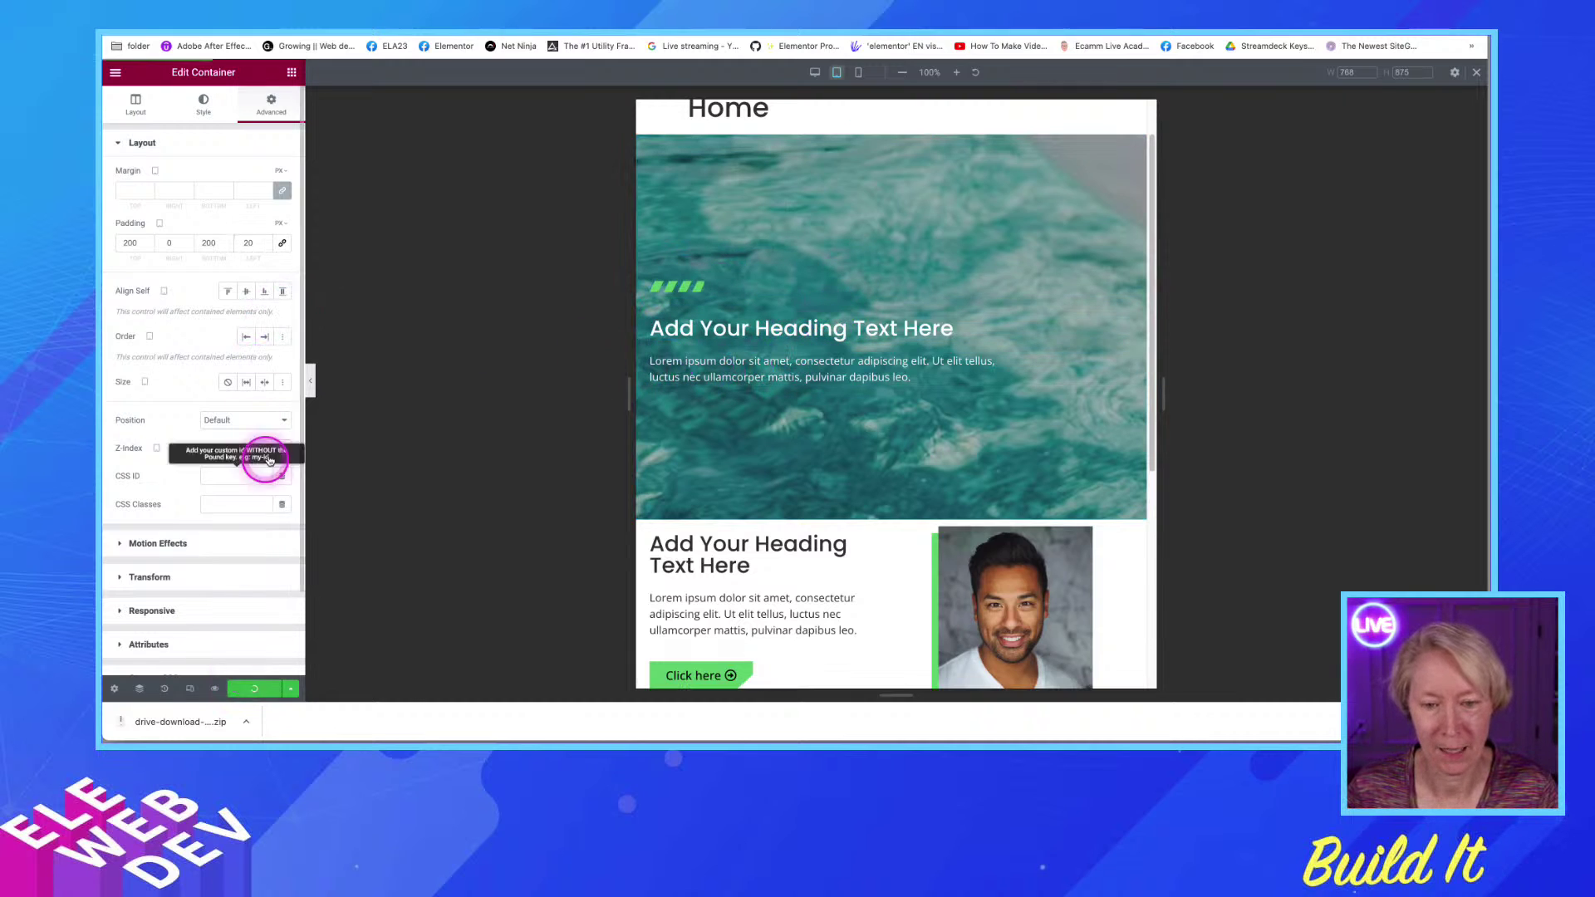
Check the hero container's padding values in the desktop view
click(813, 74)
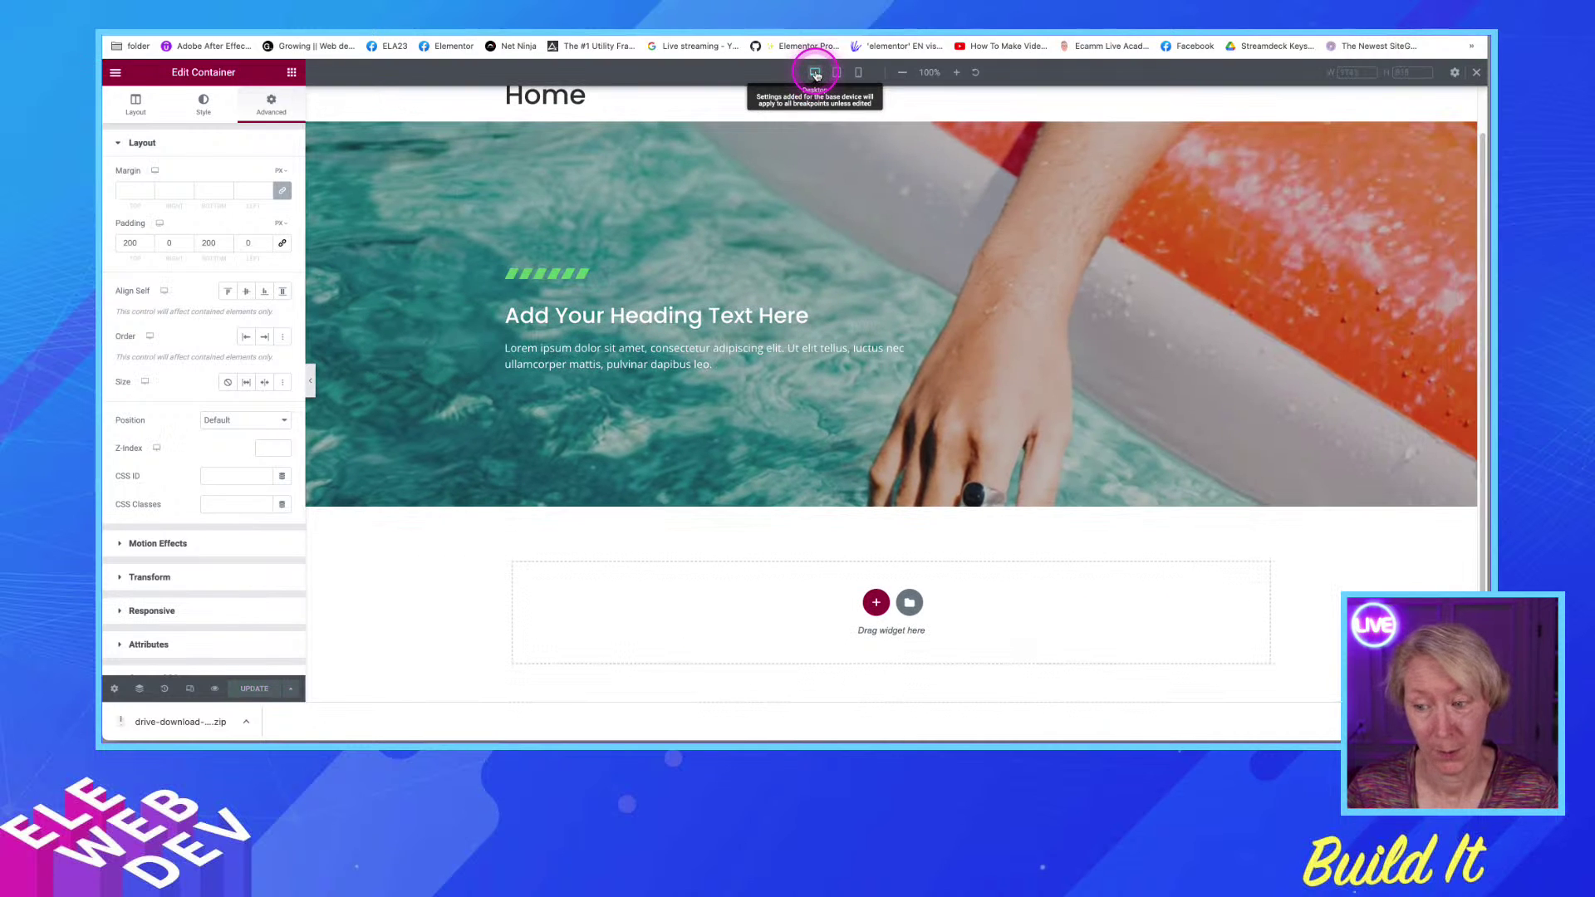
click(131, 241)
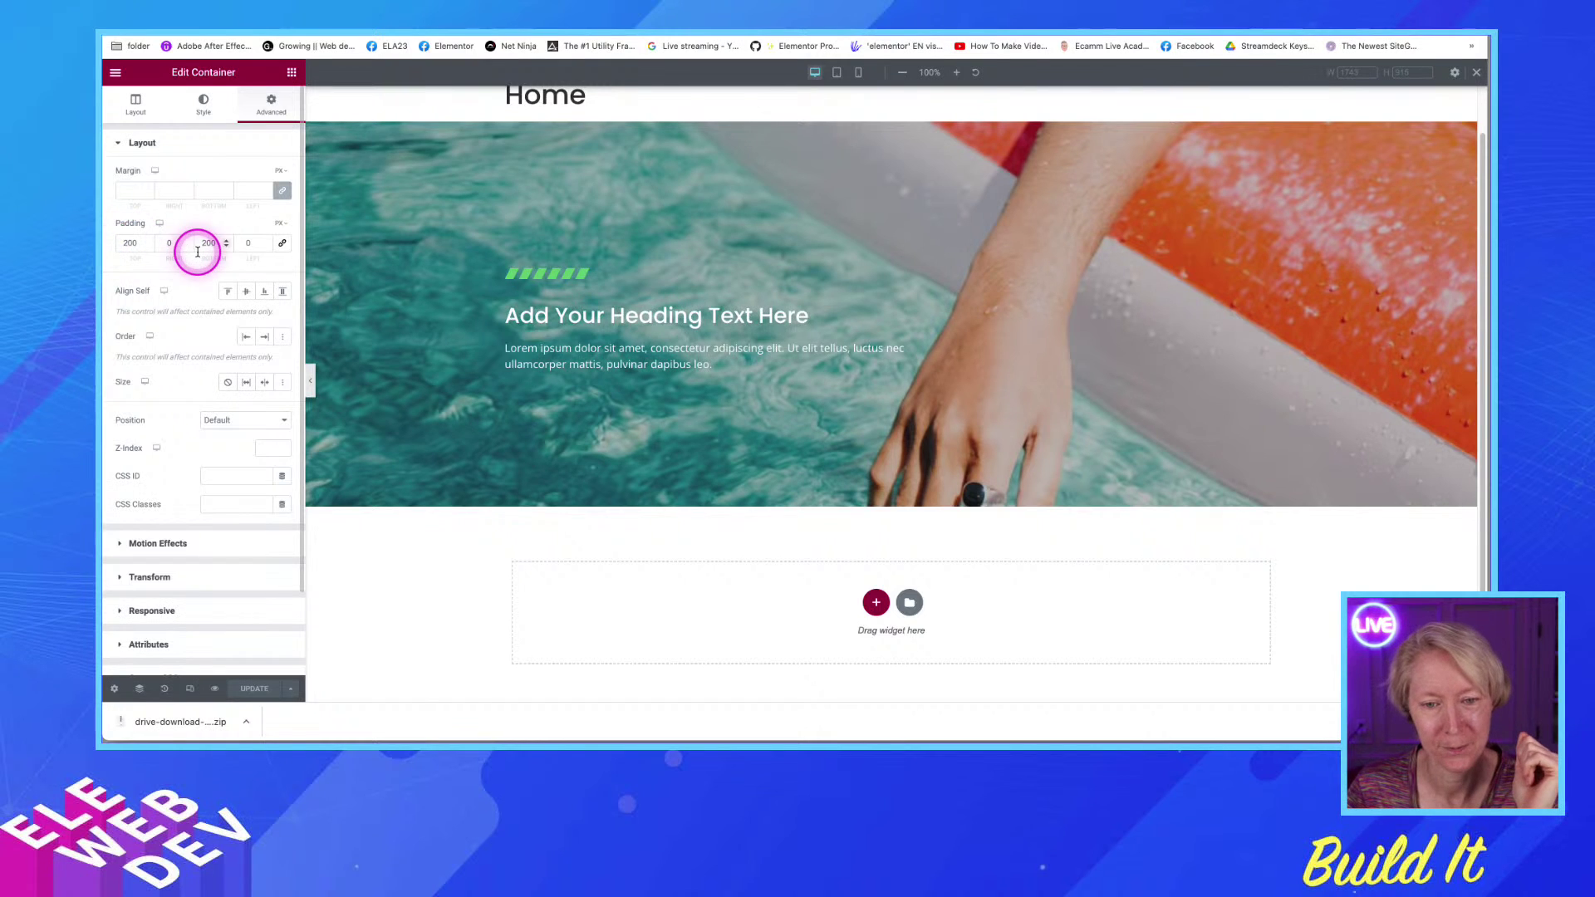
In the mobile view, set the hero divider's amount to about 26.5, size to about 21.6 and gap to 16
click(859, 75)
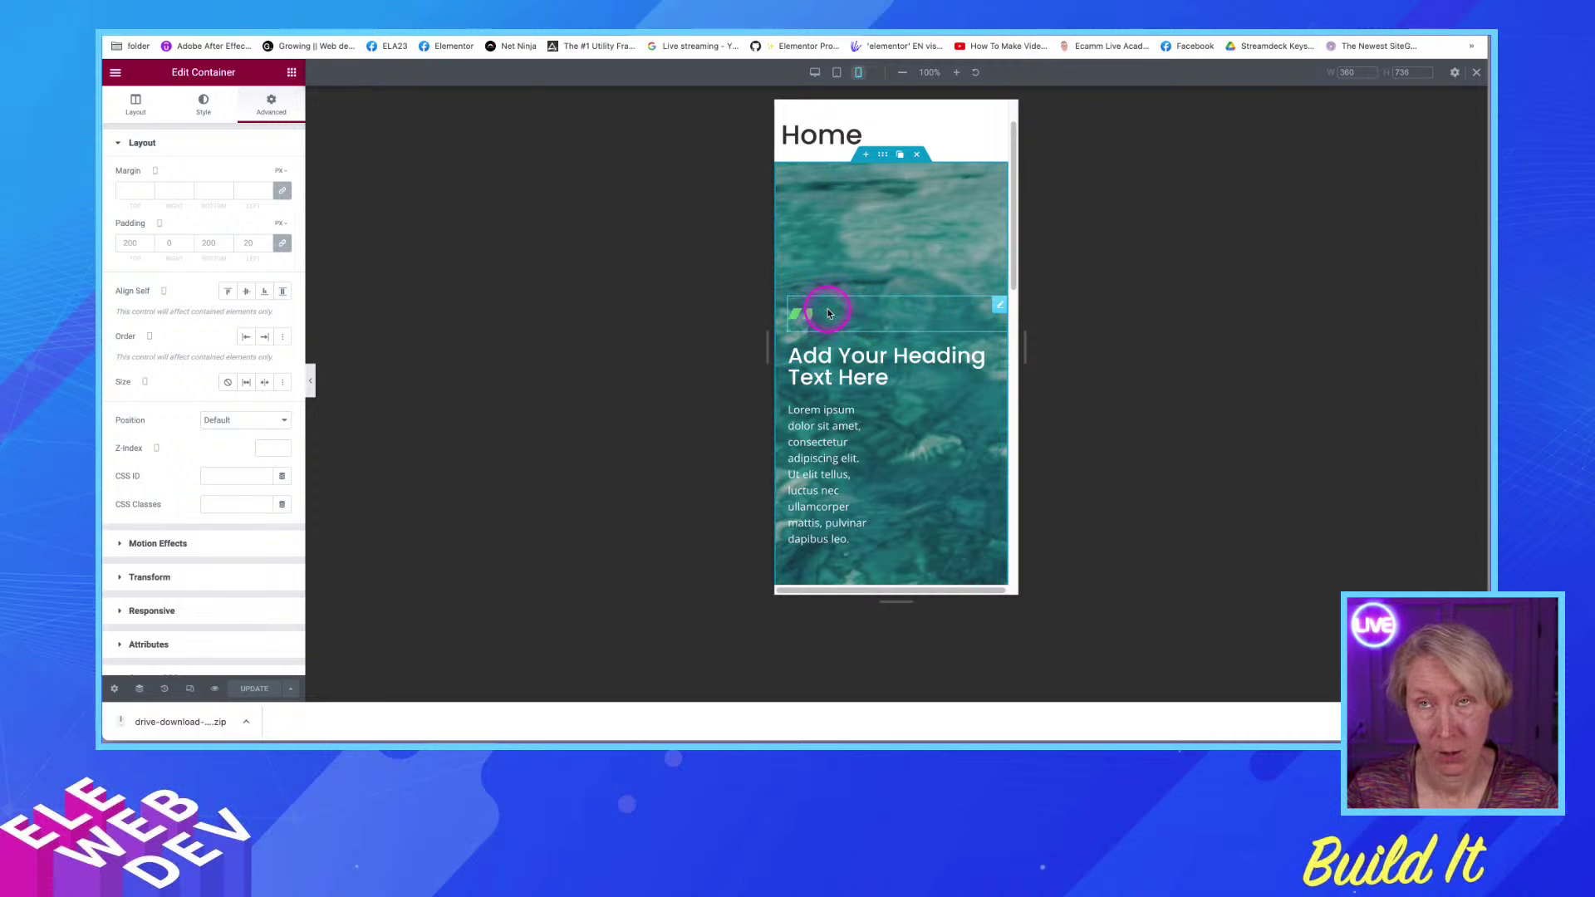
right_click(1003, 307)
click(1030, 321)
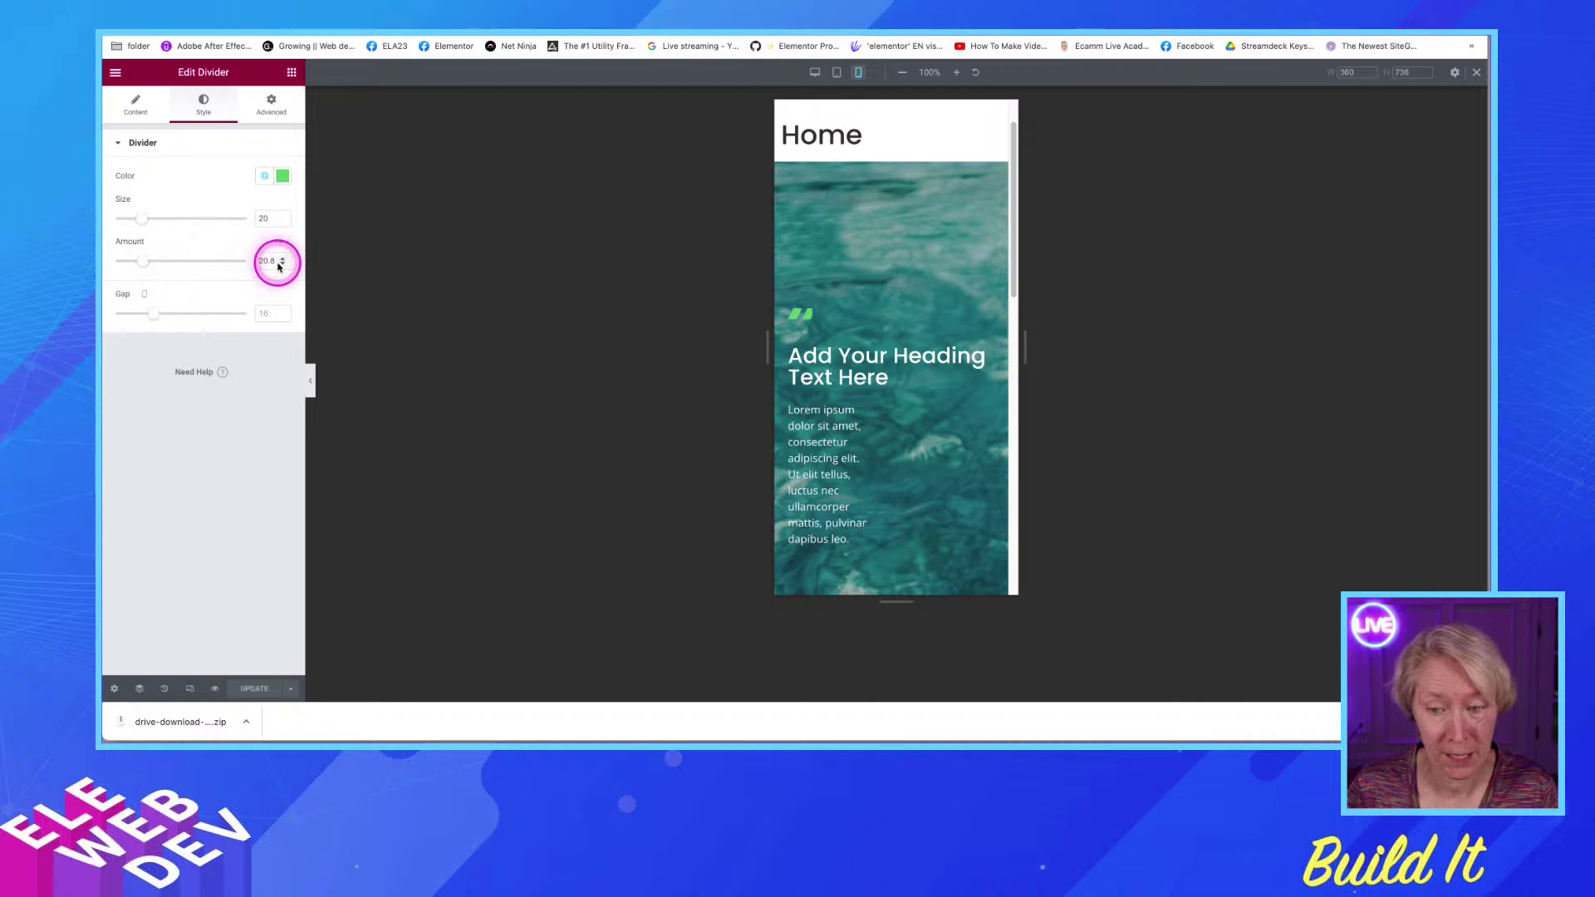
click(831, 307)
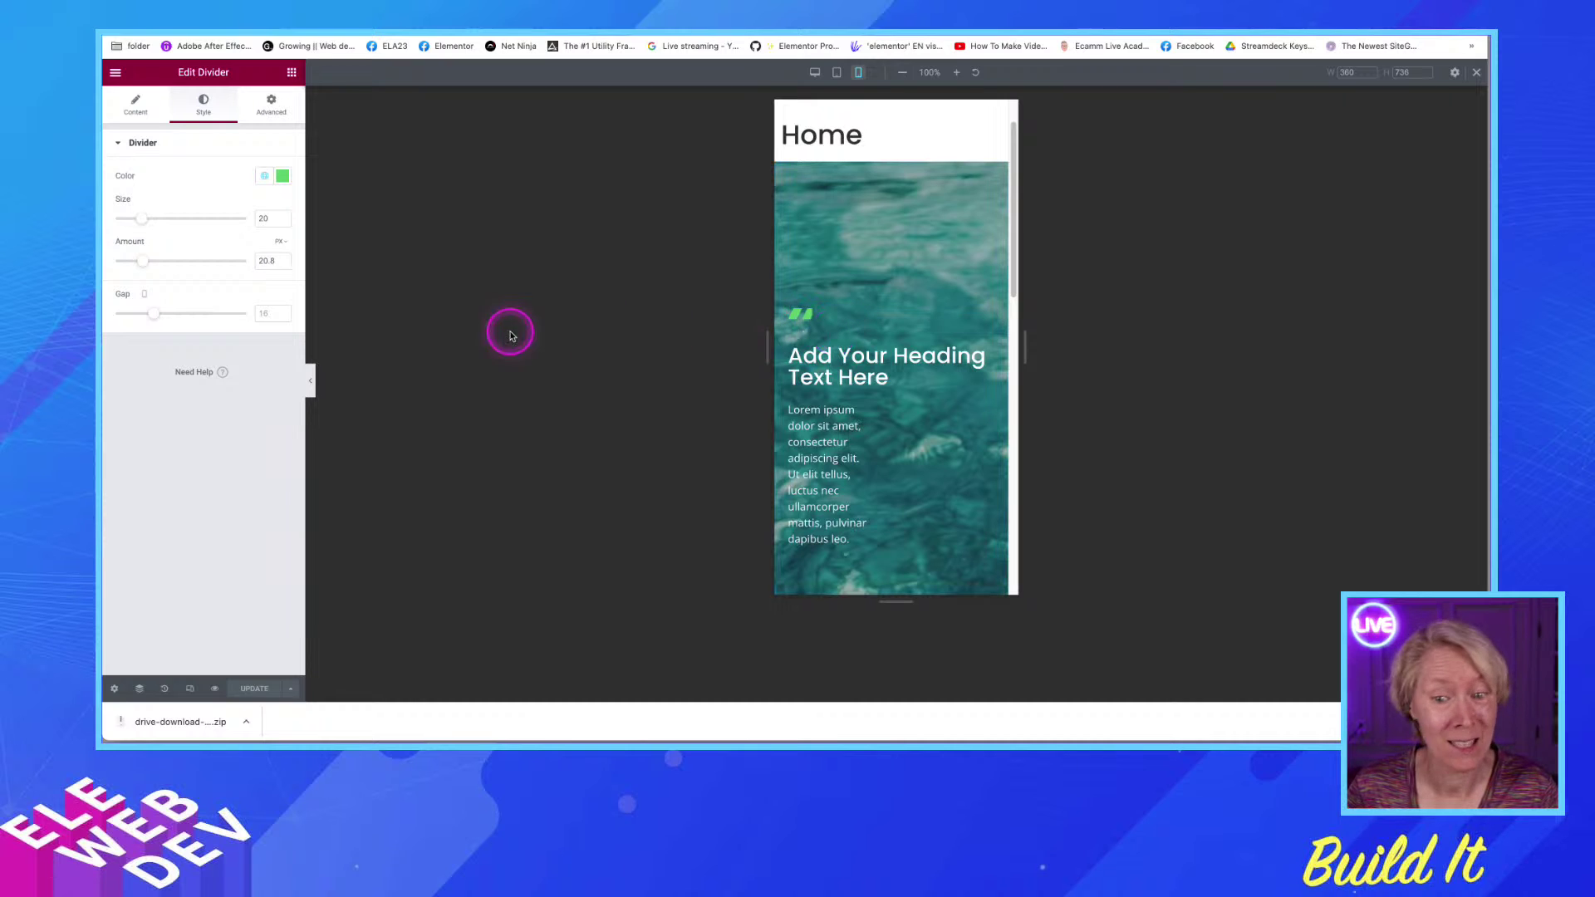
drag(143, 263, 152, 264)
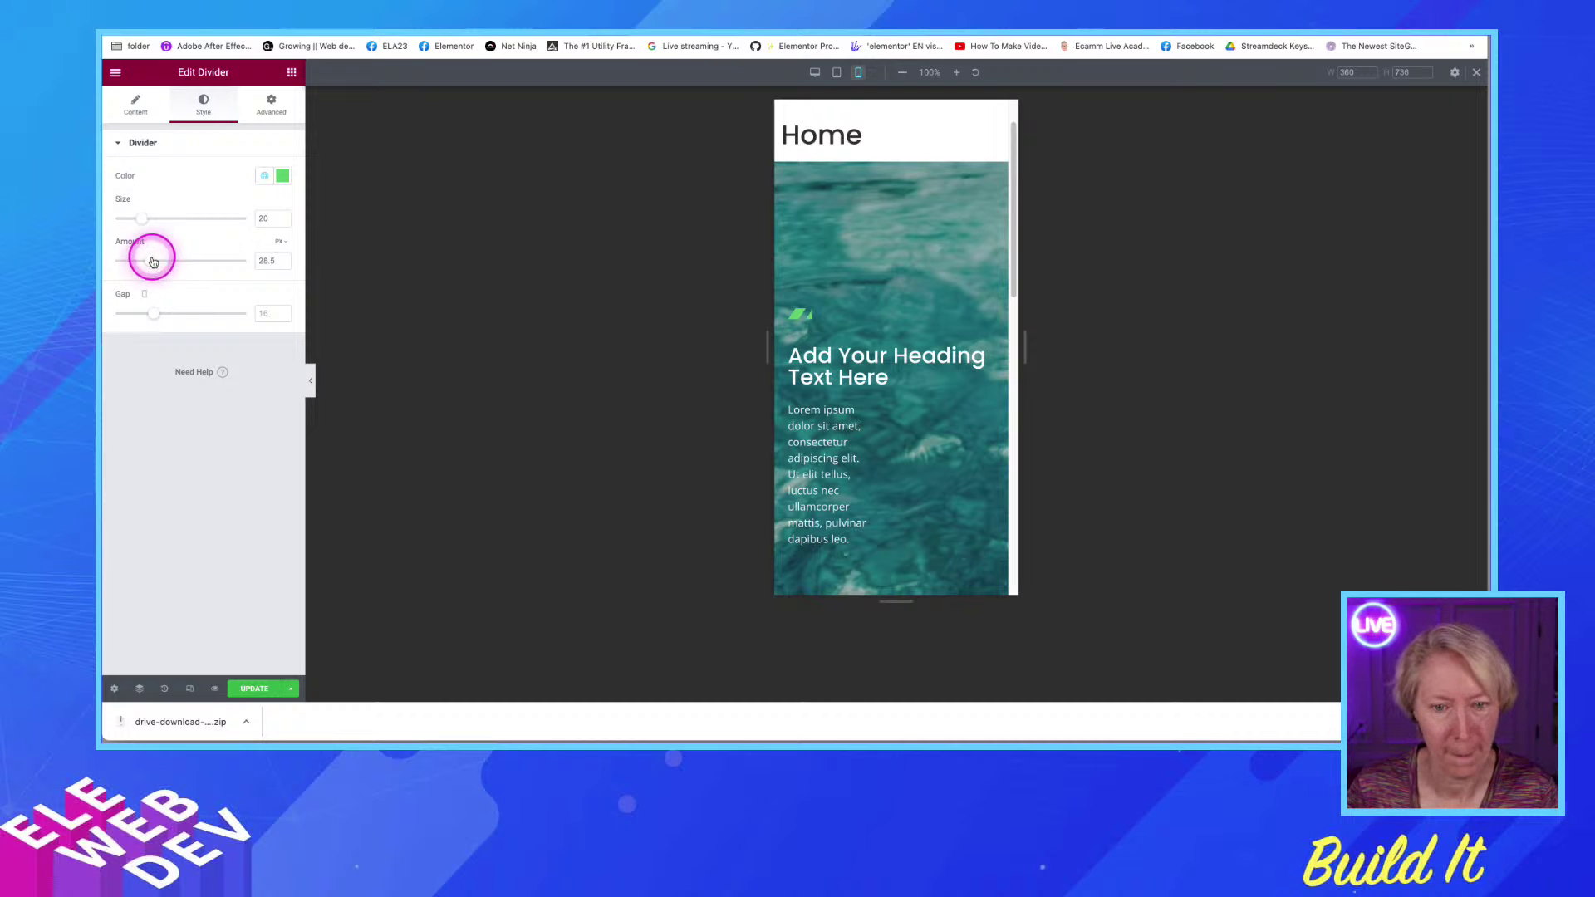
drag(141, 218, 145, 224)
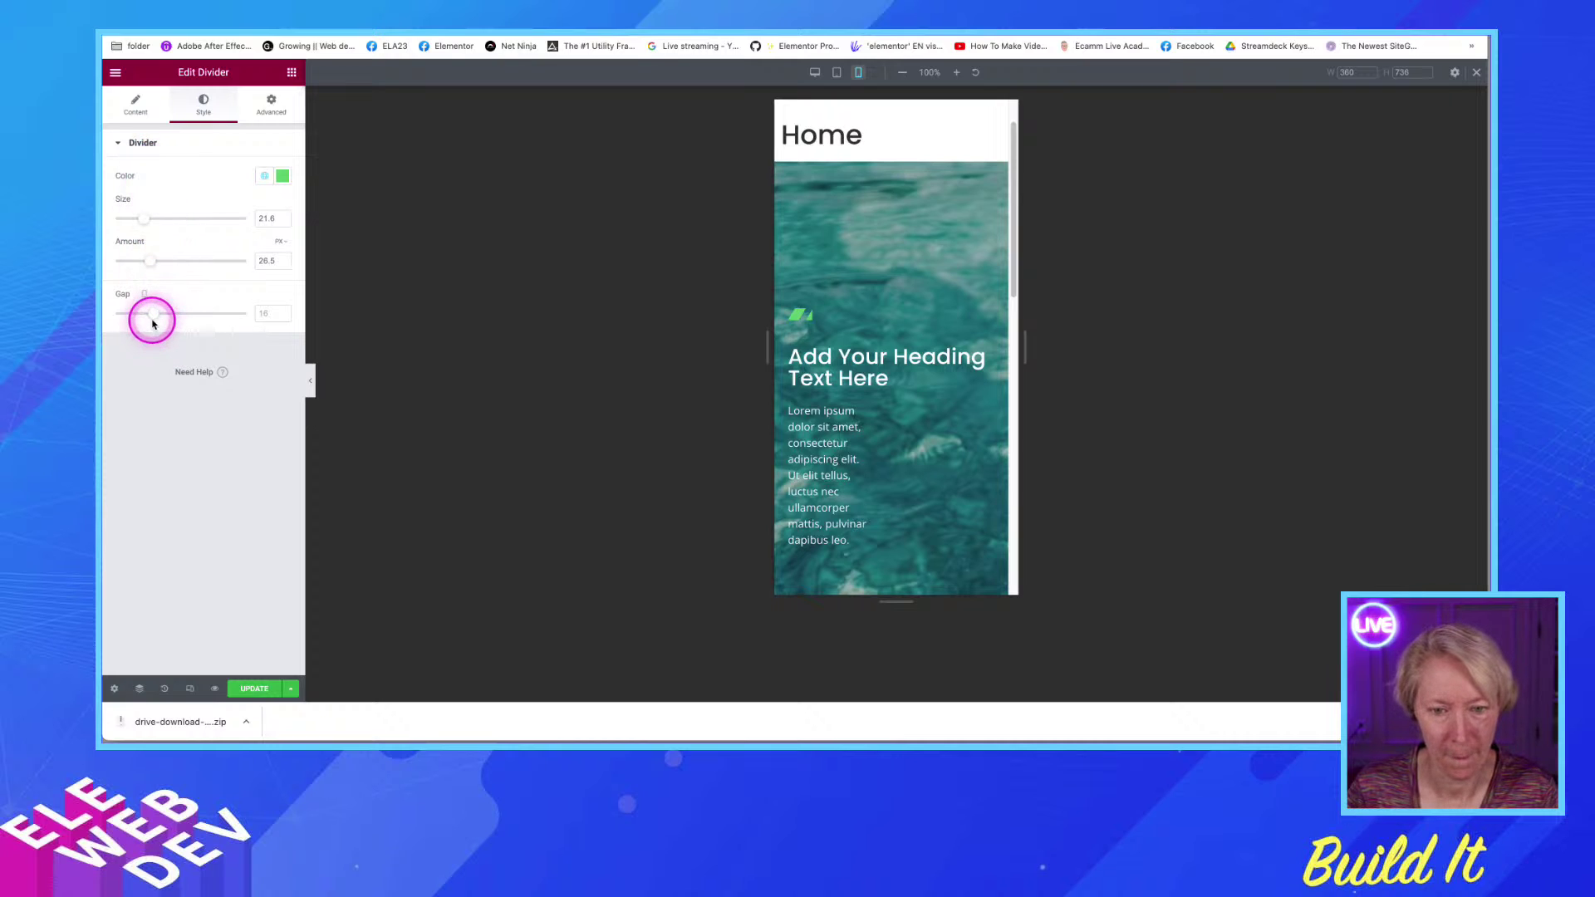
drag(152, 316, 154, 311)
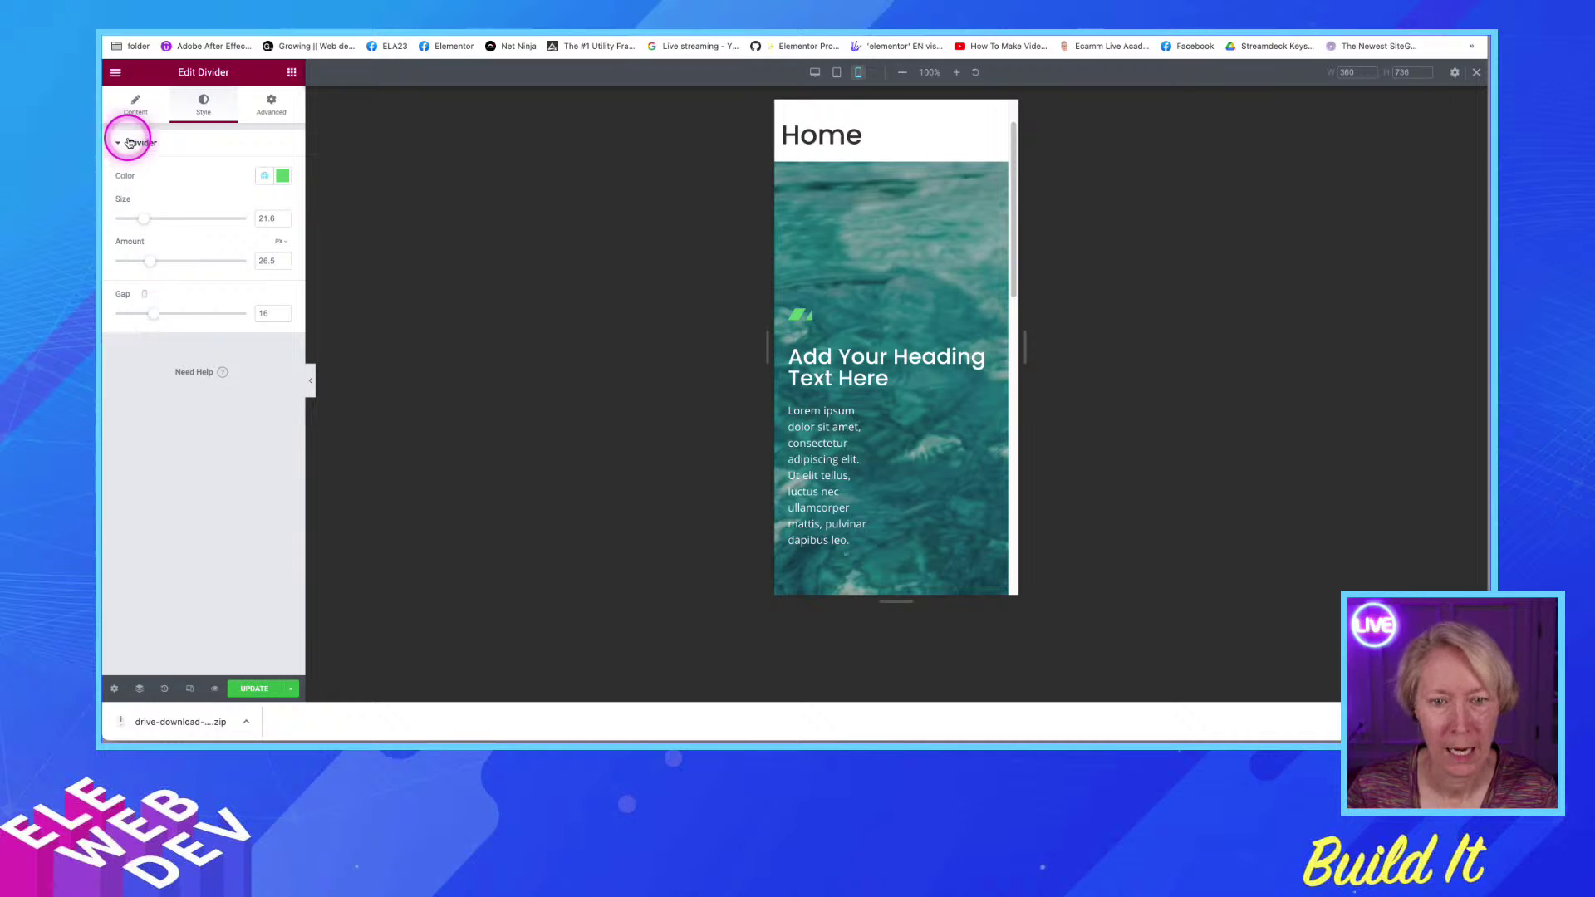
Set the divider's mobile width to 41% and update the page
click(134, 106)
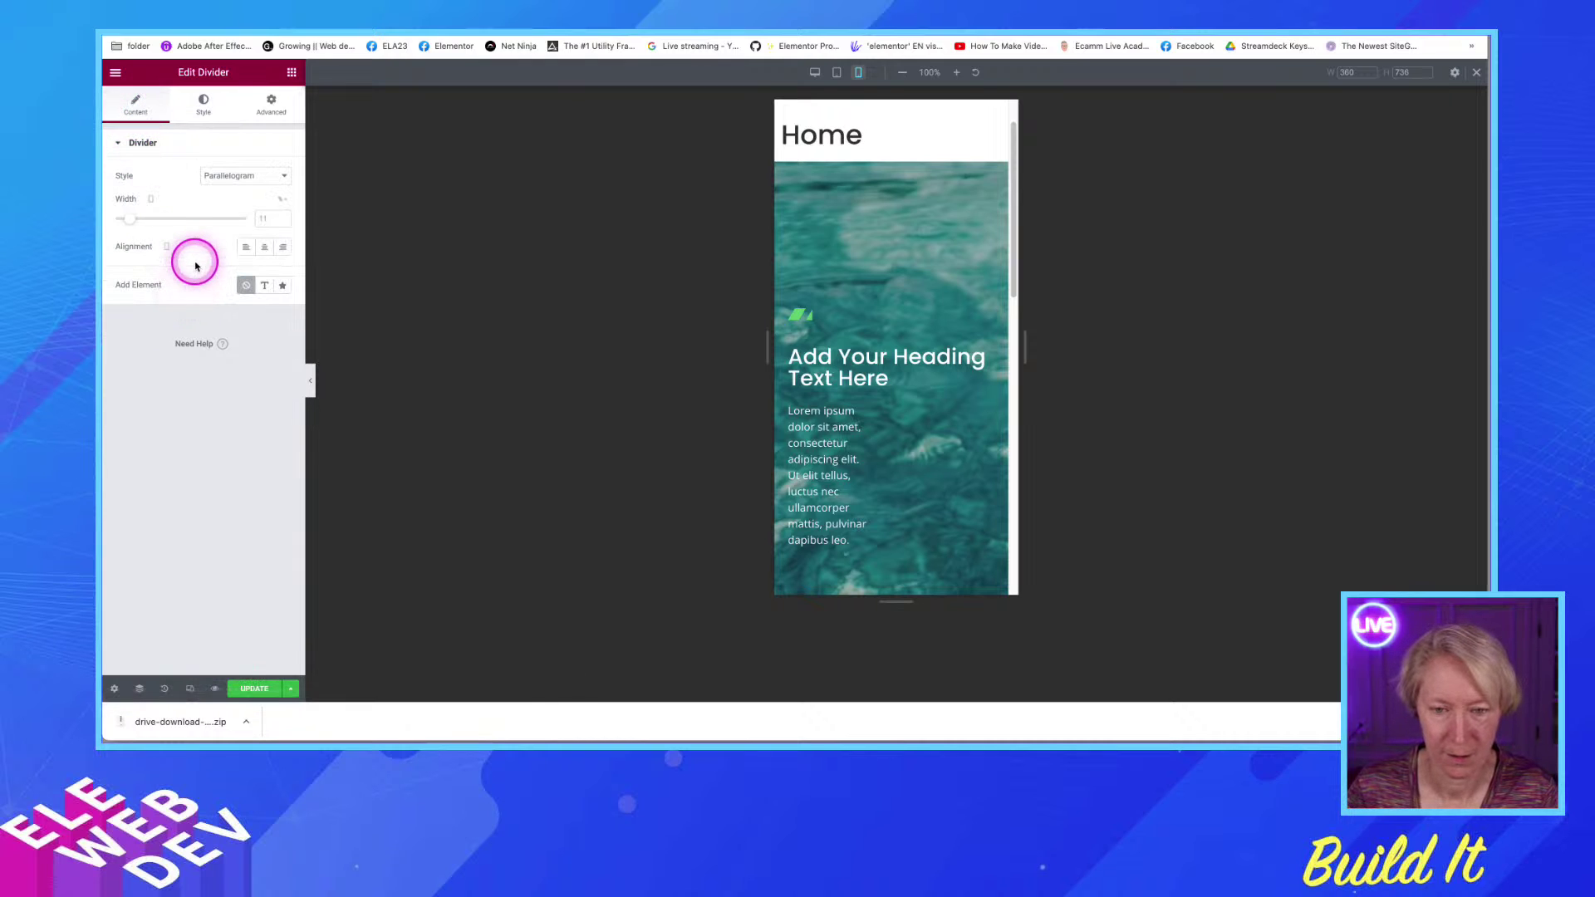
drag(128, 219, 173, 226)
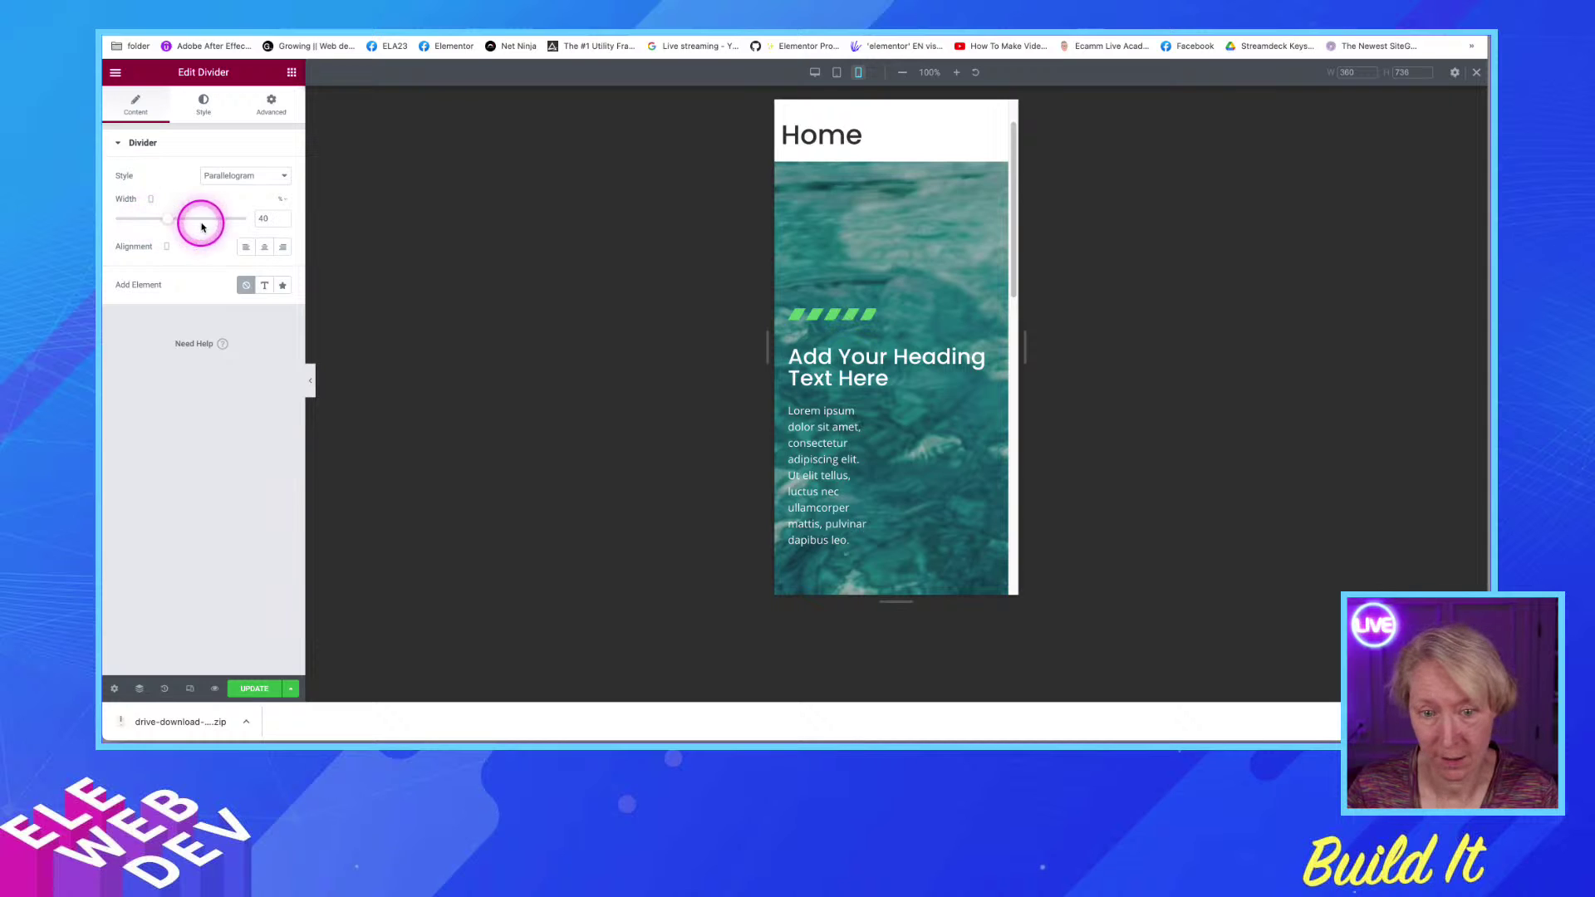
click(283, 217)
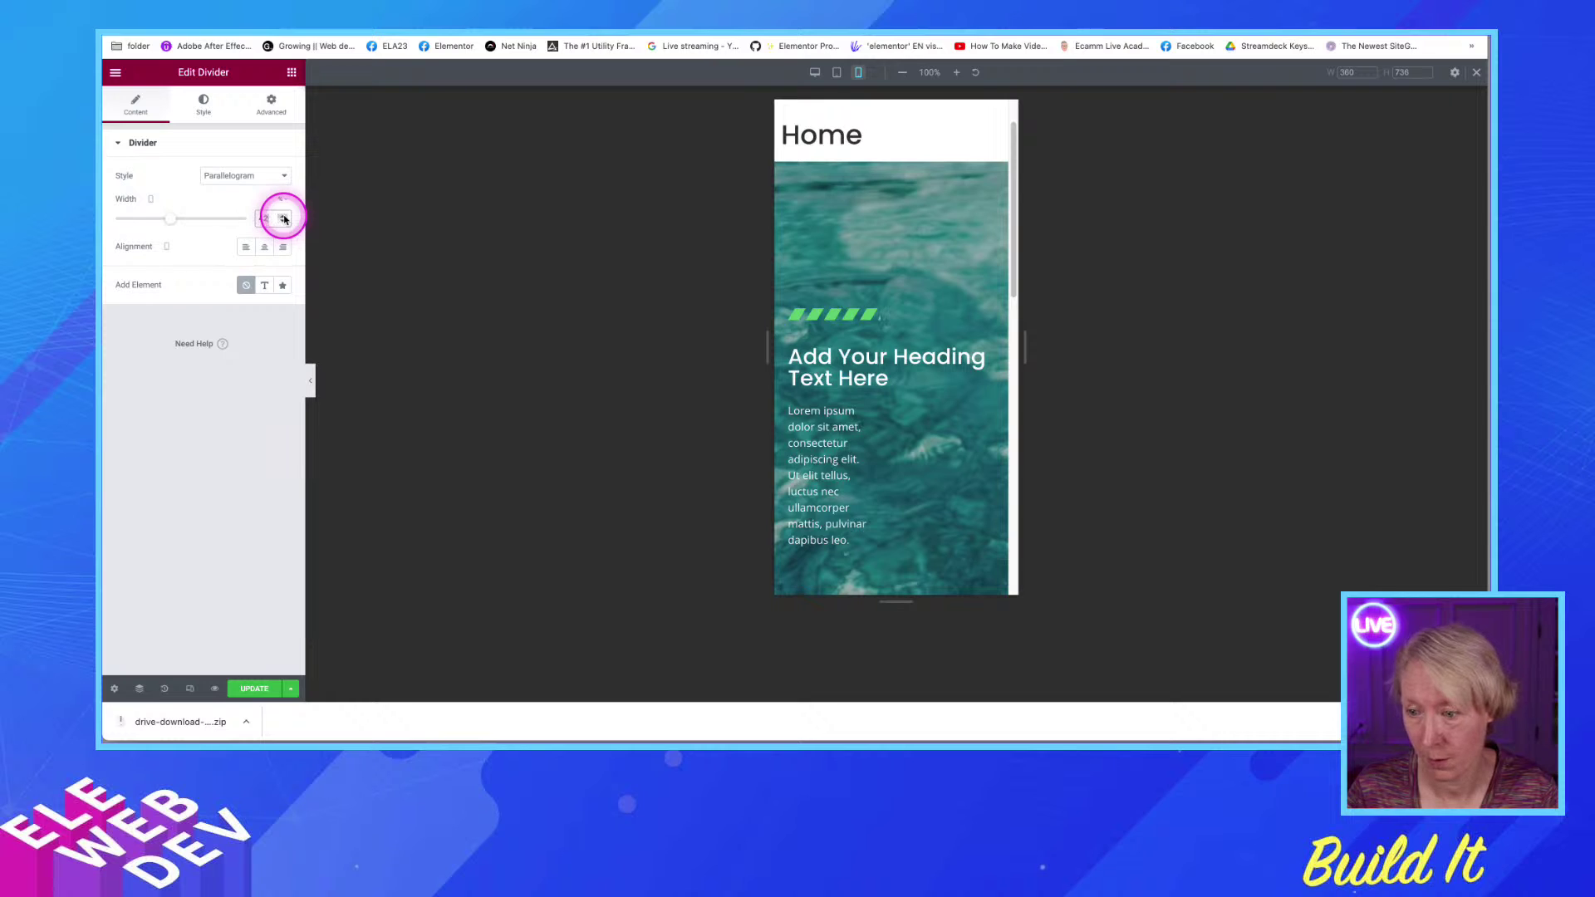
click(283, 225)
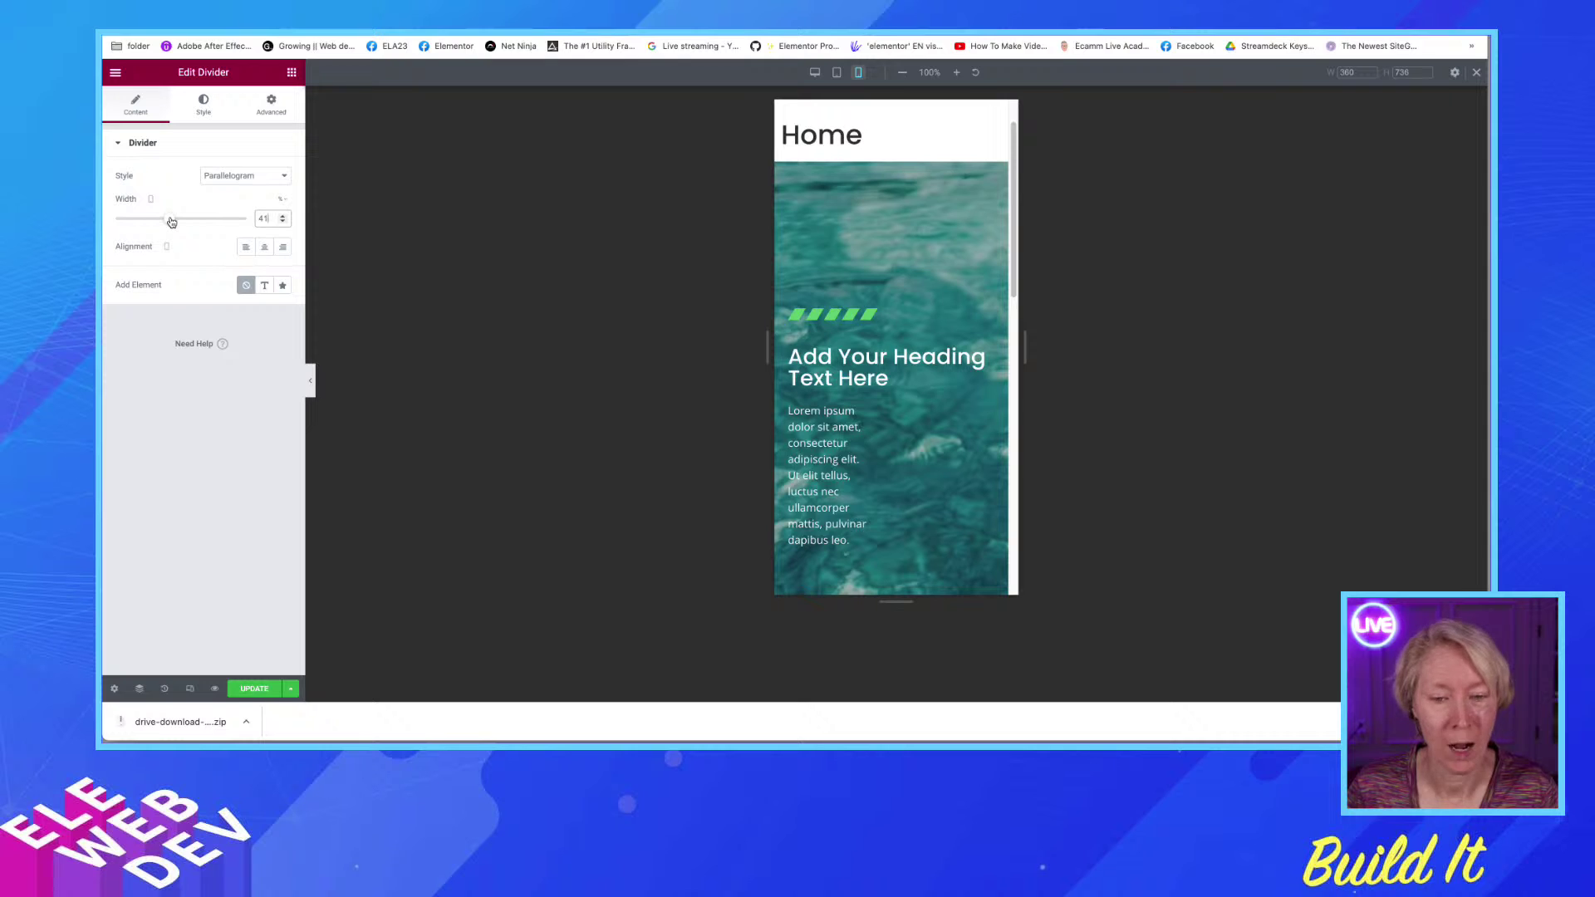
click(253, 688)
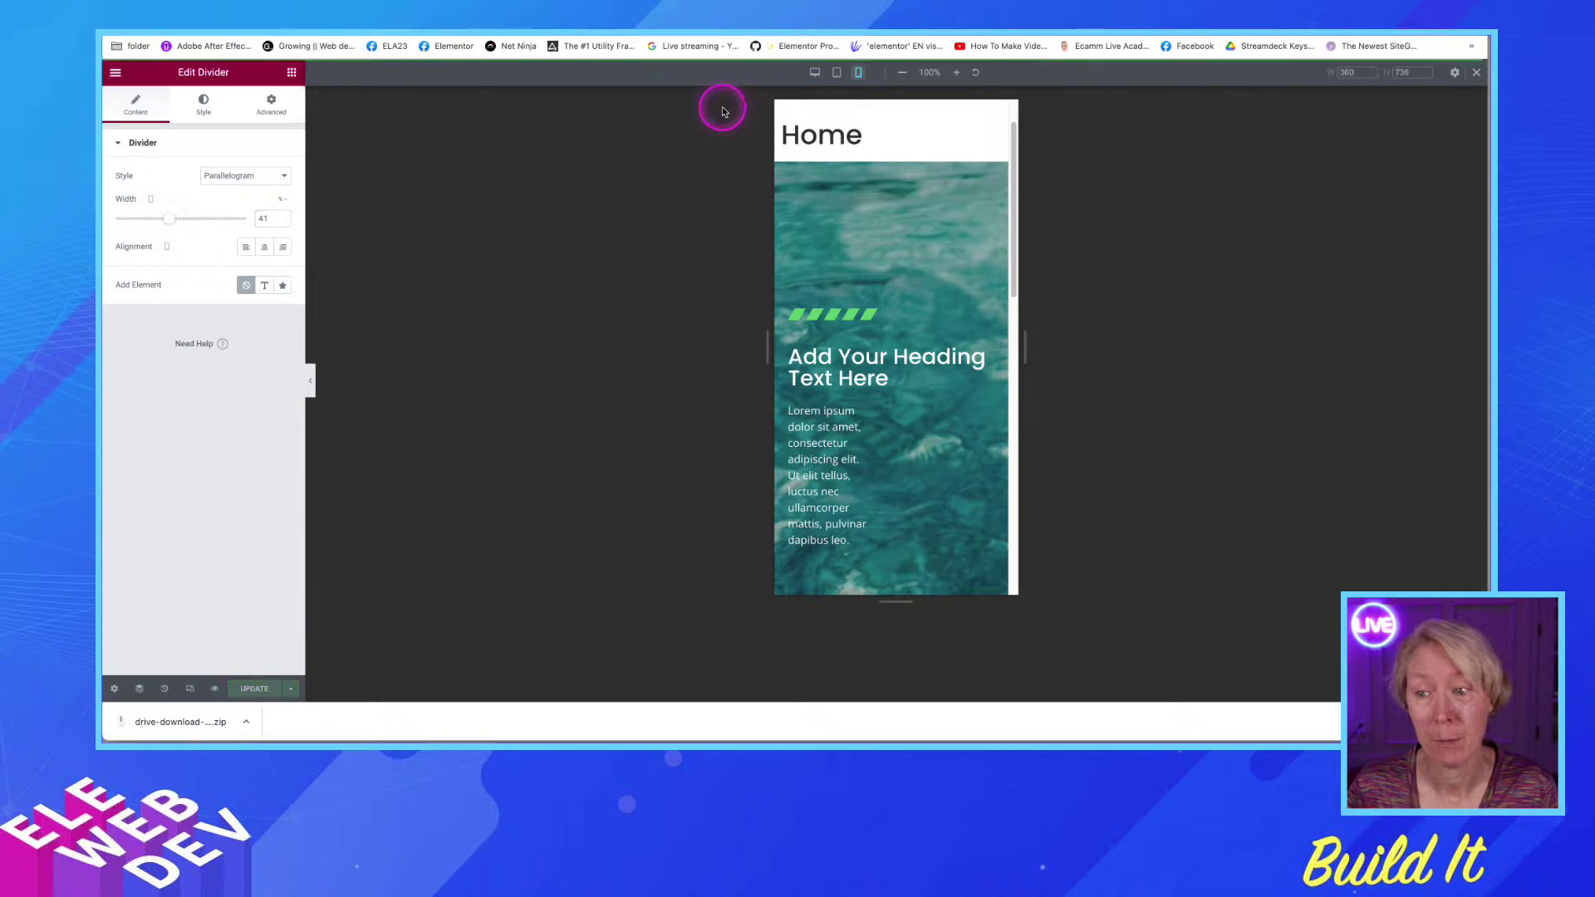
In the desktop view, switch the divider's width unit to pixels and set the width to about 121 px
click(816, 75)
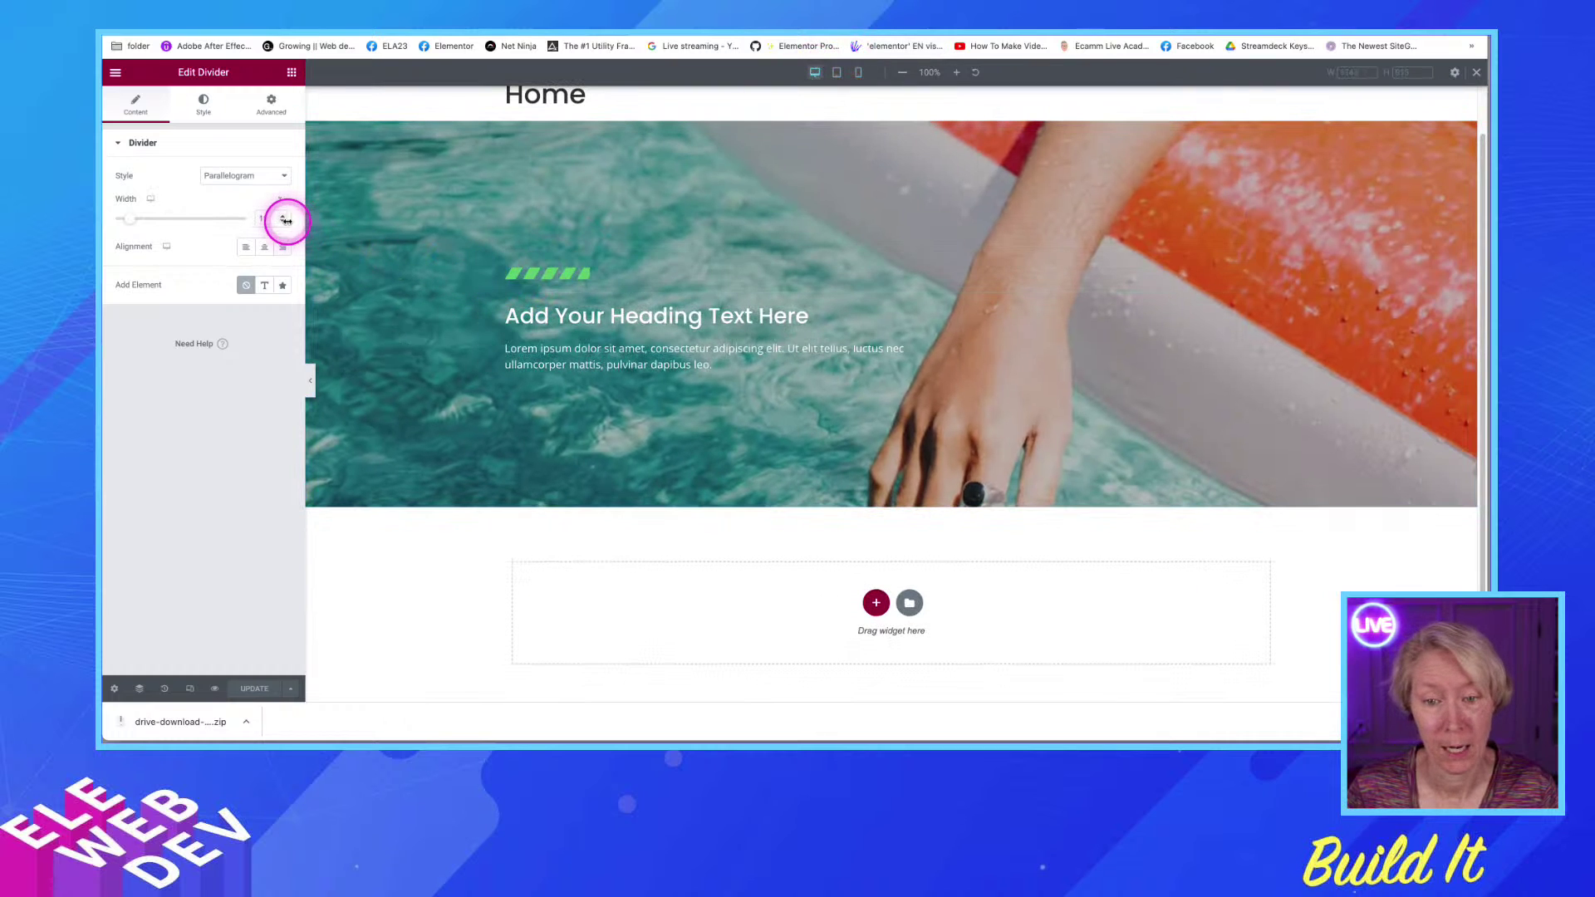
click(280, 201)
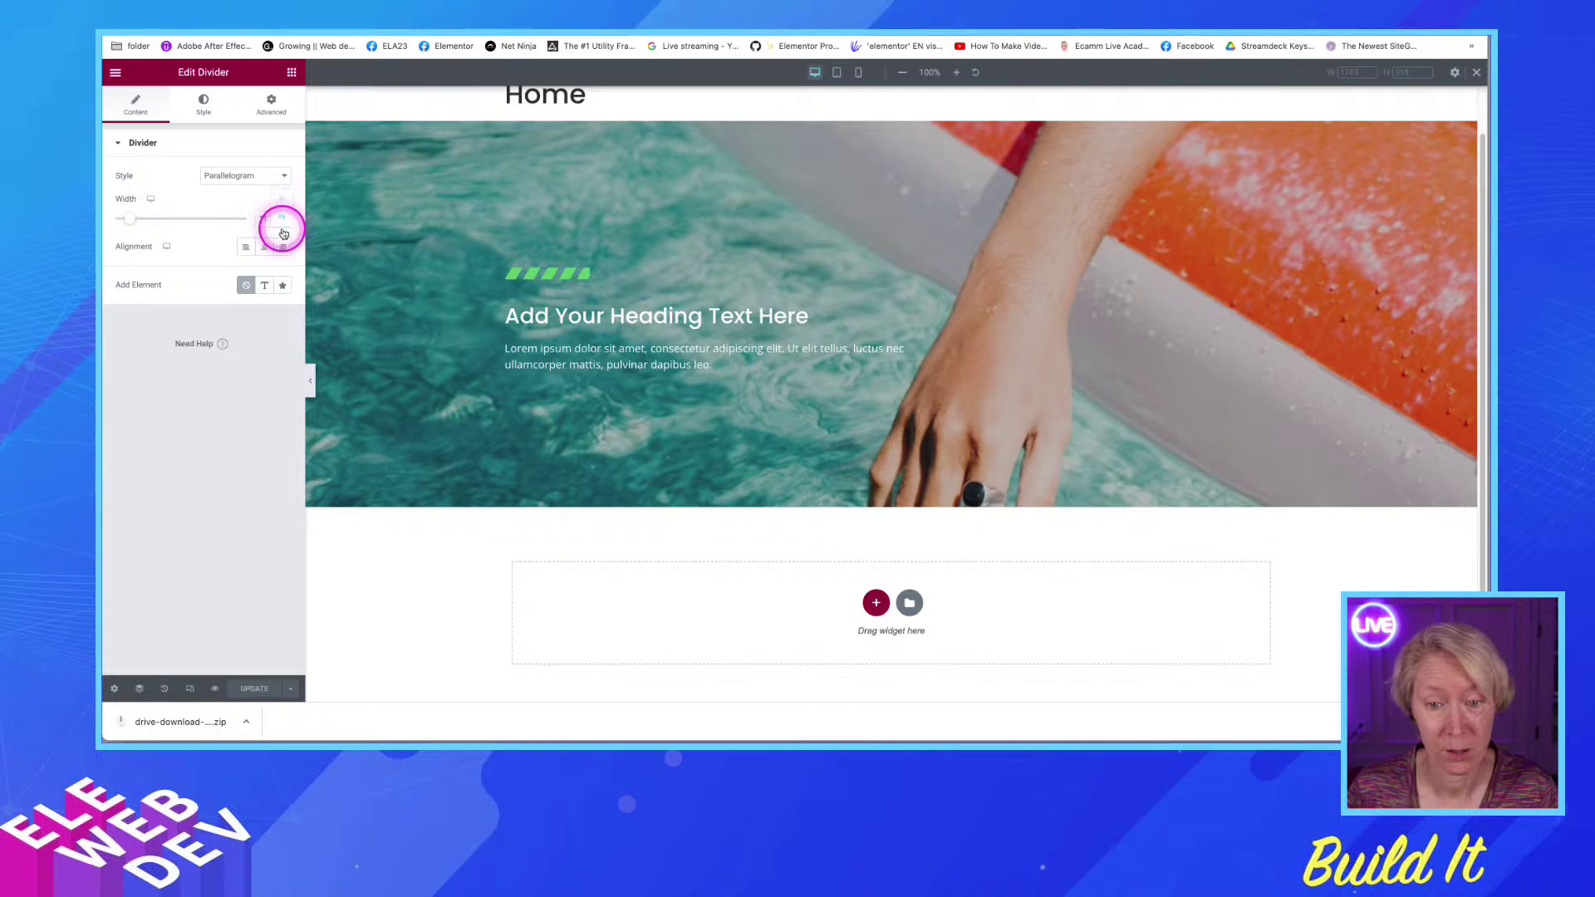
click(281, 216)
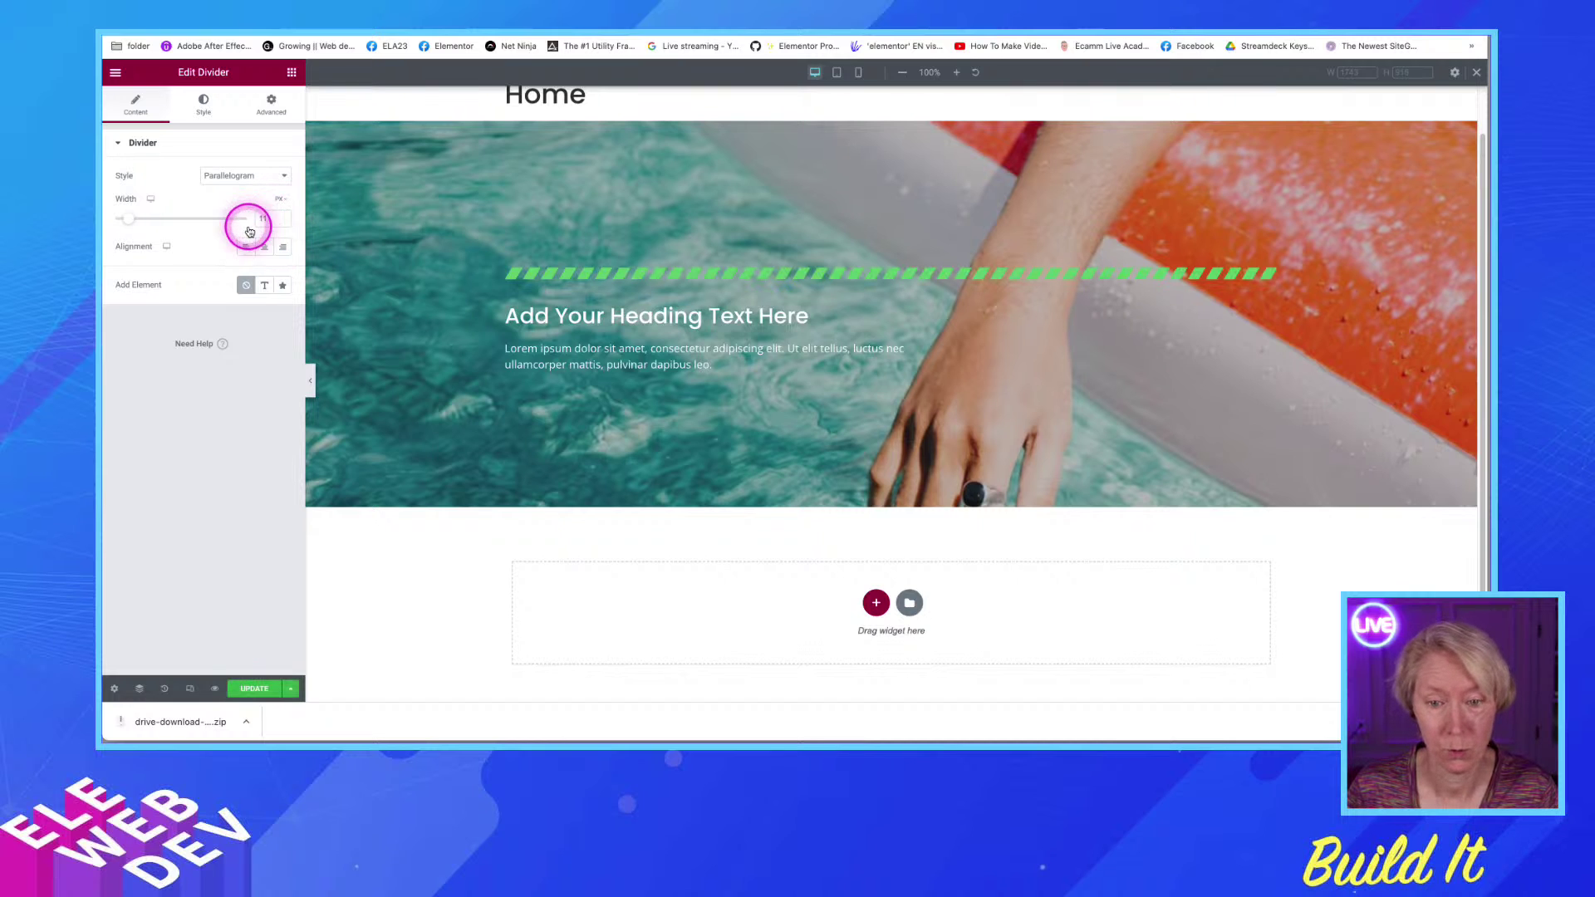
drag(130, 222, 131, 222)
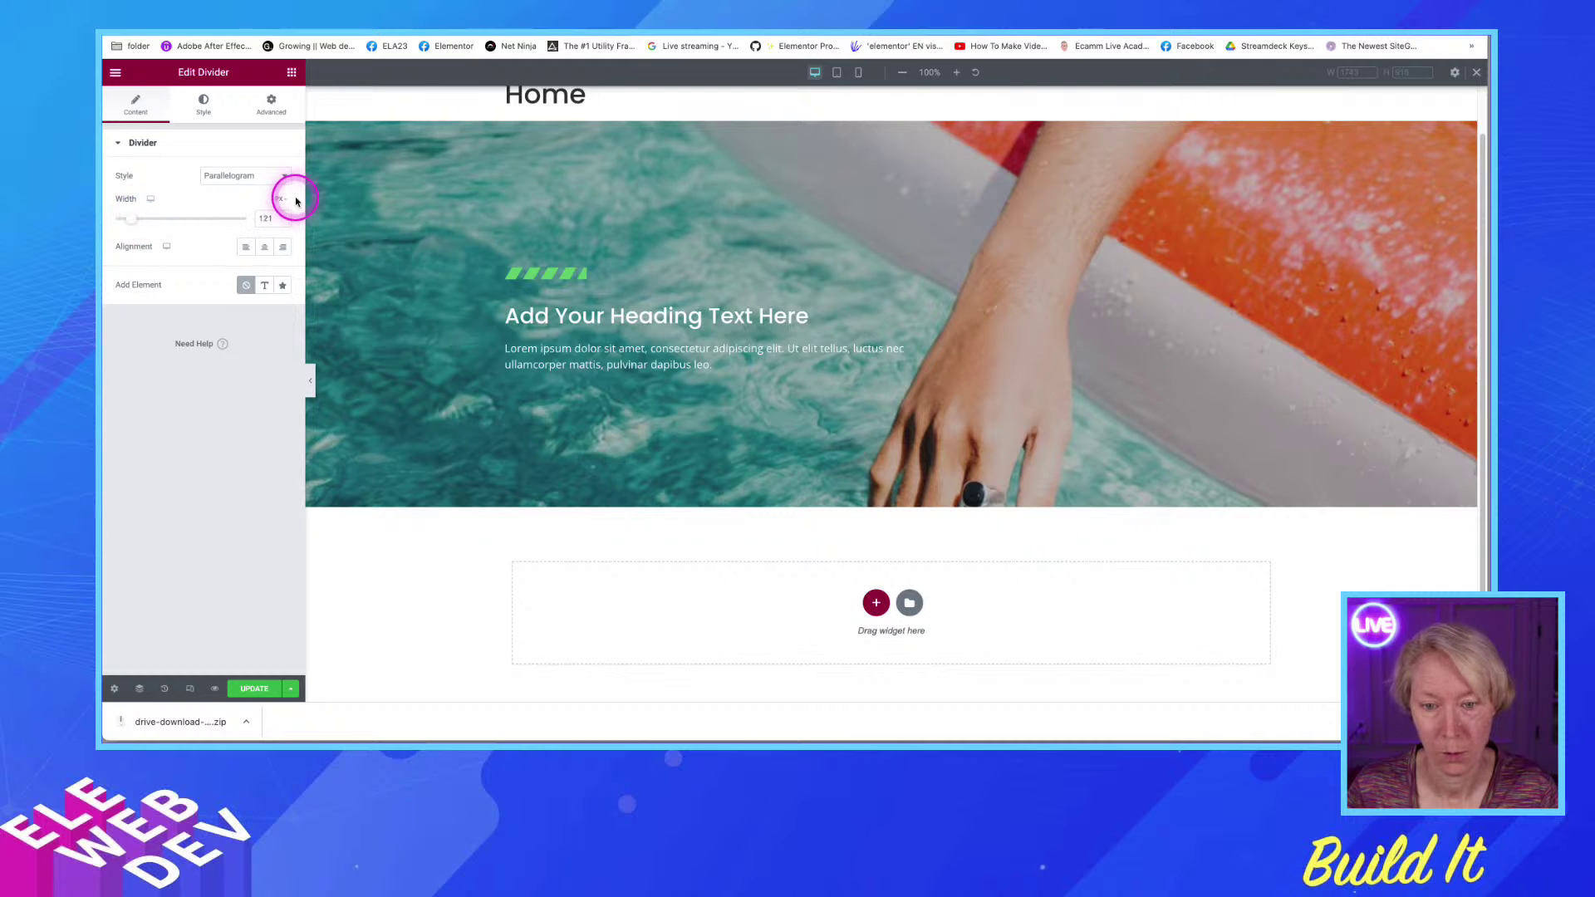
Increase the divider's desktop width in small increments until six full parallelogram stripes fit
click(283, 217)
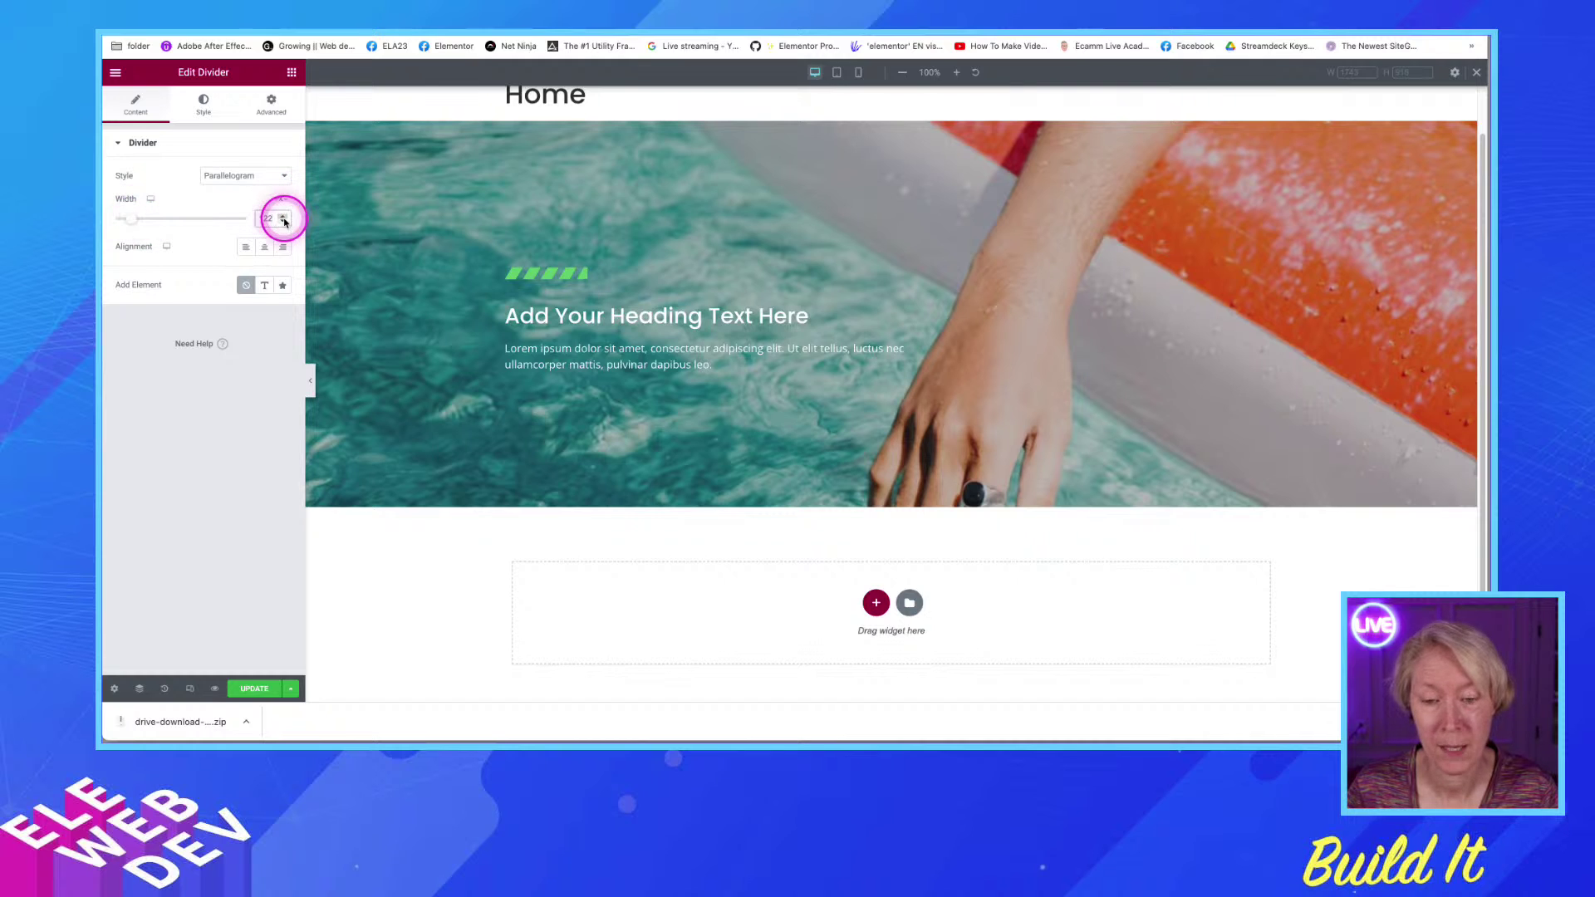
click(283, 217)
click(283, 218)
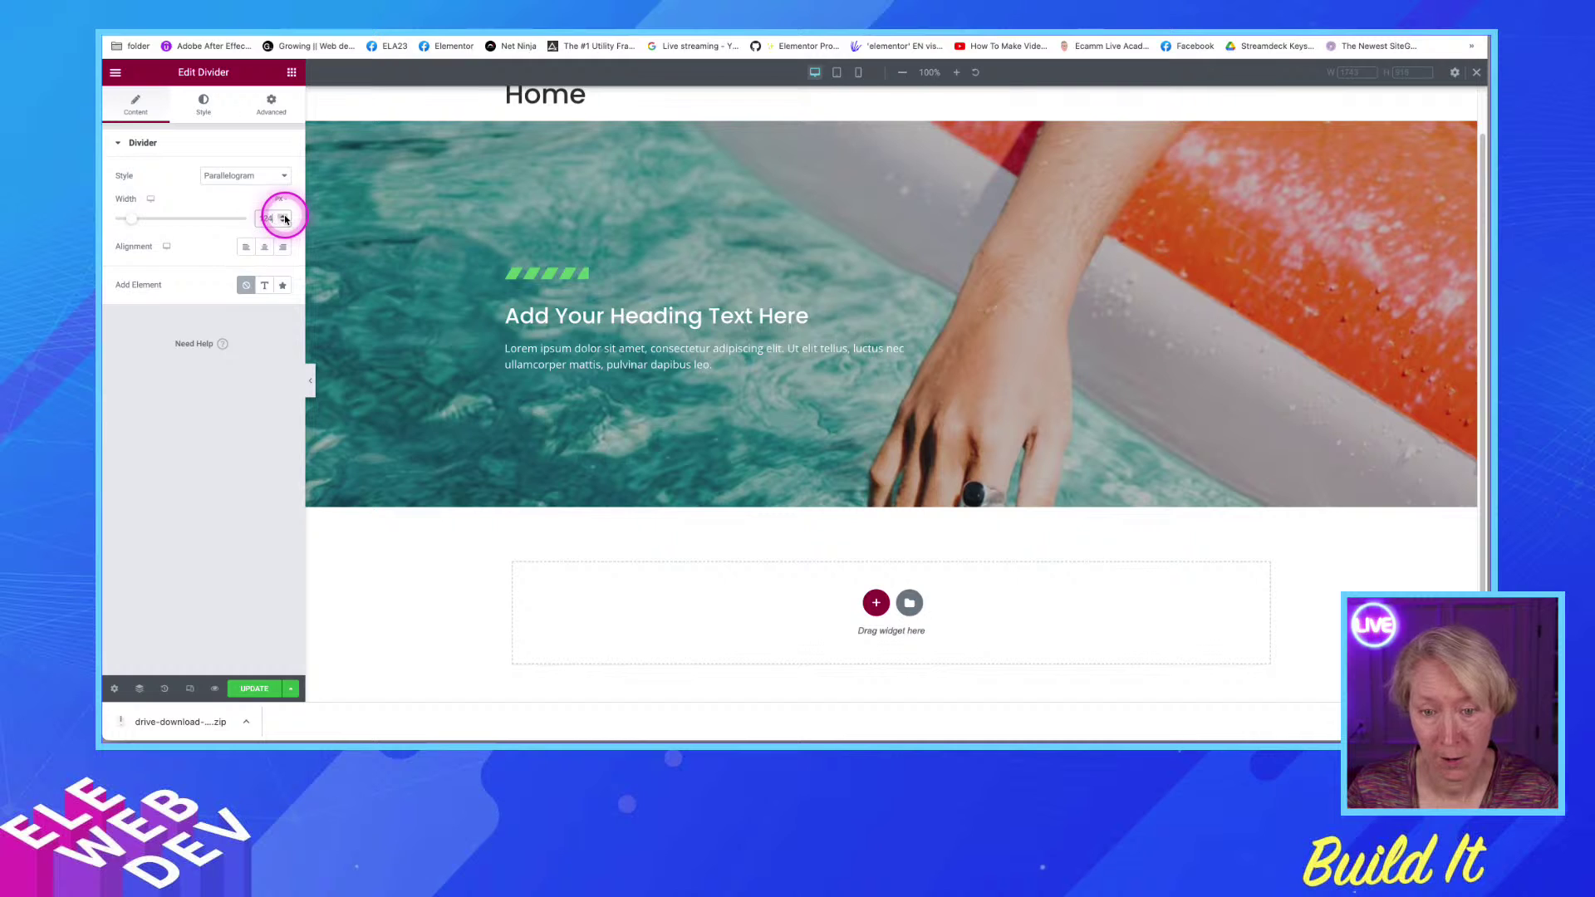
click(283, 218)
click(283, 218)
click(283, 218)
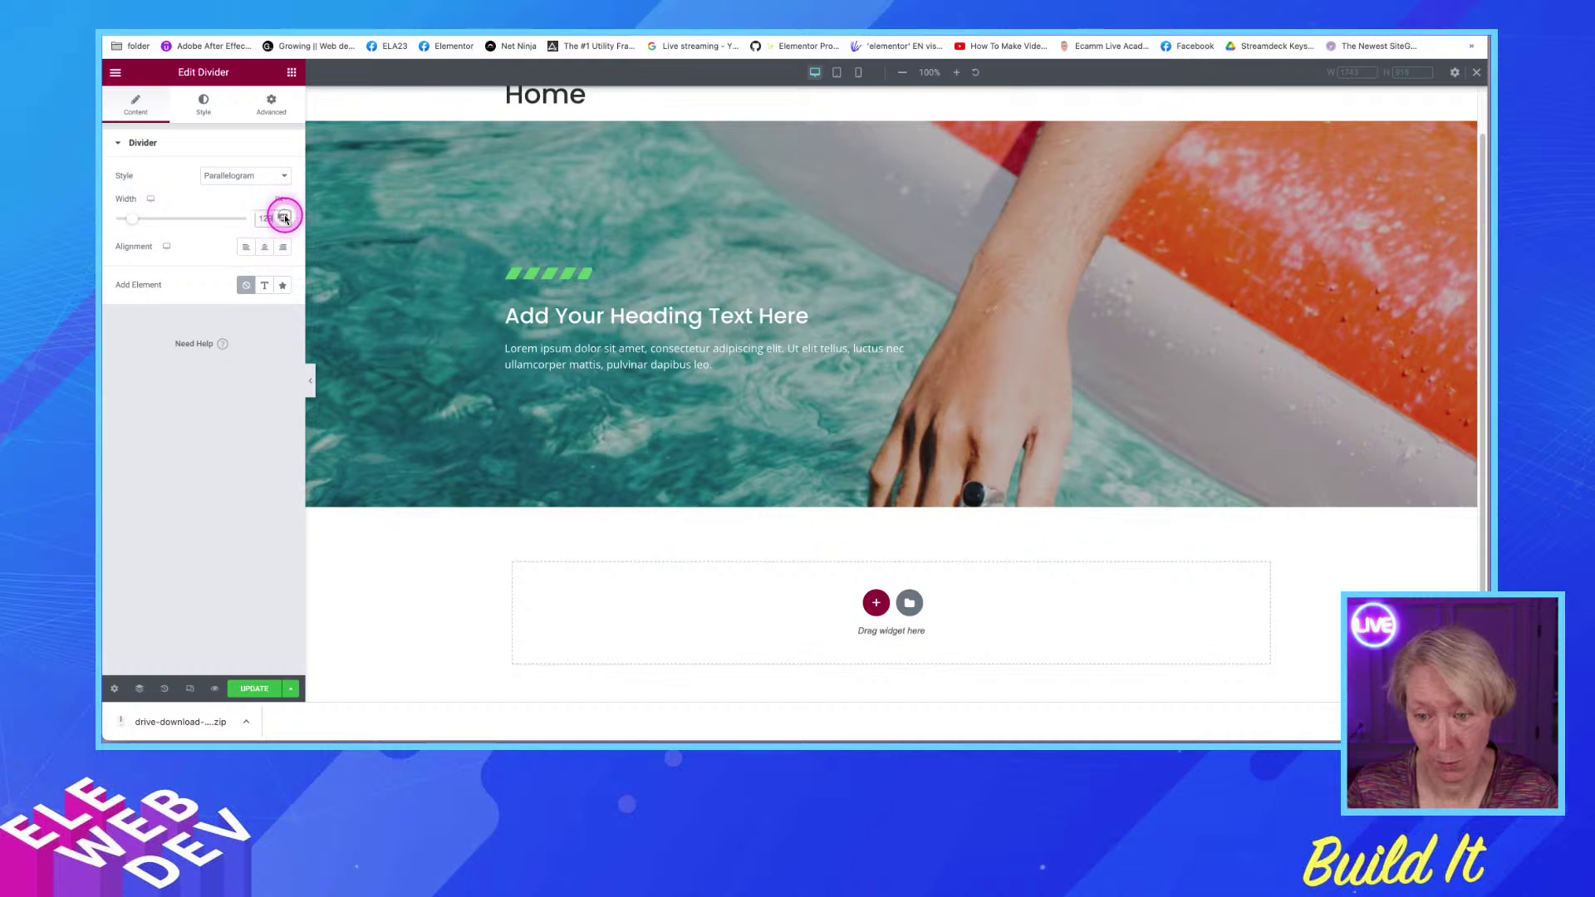
click(283, 218)
click(283, 218)
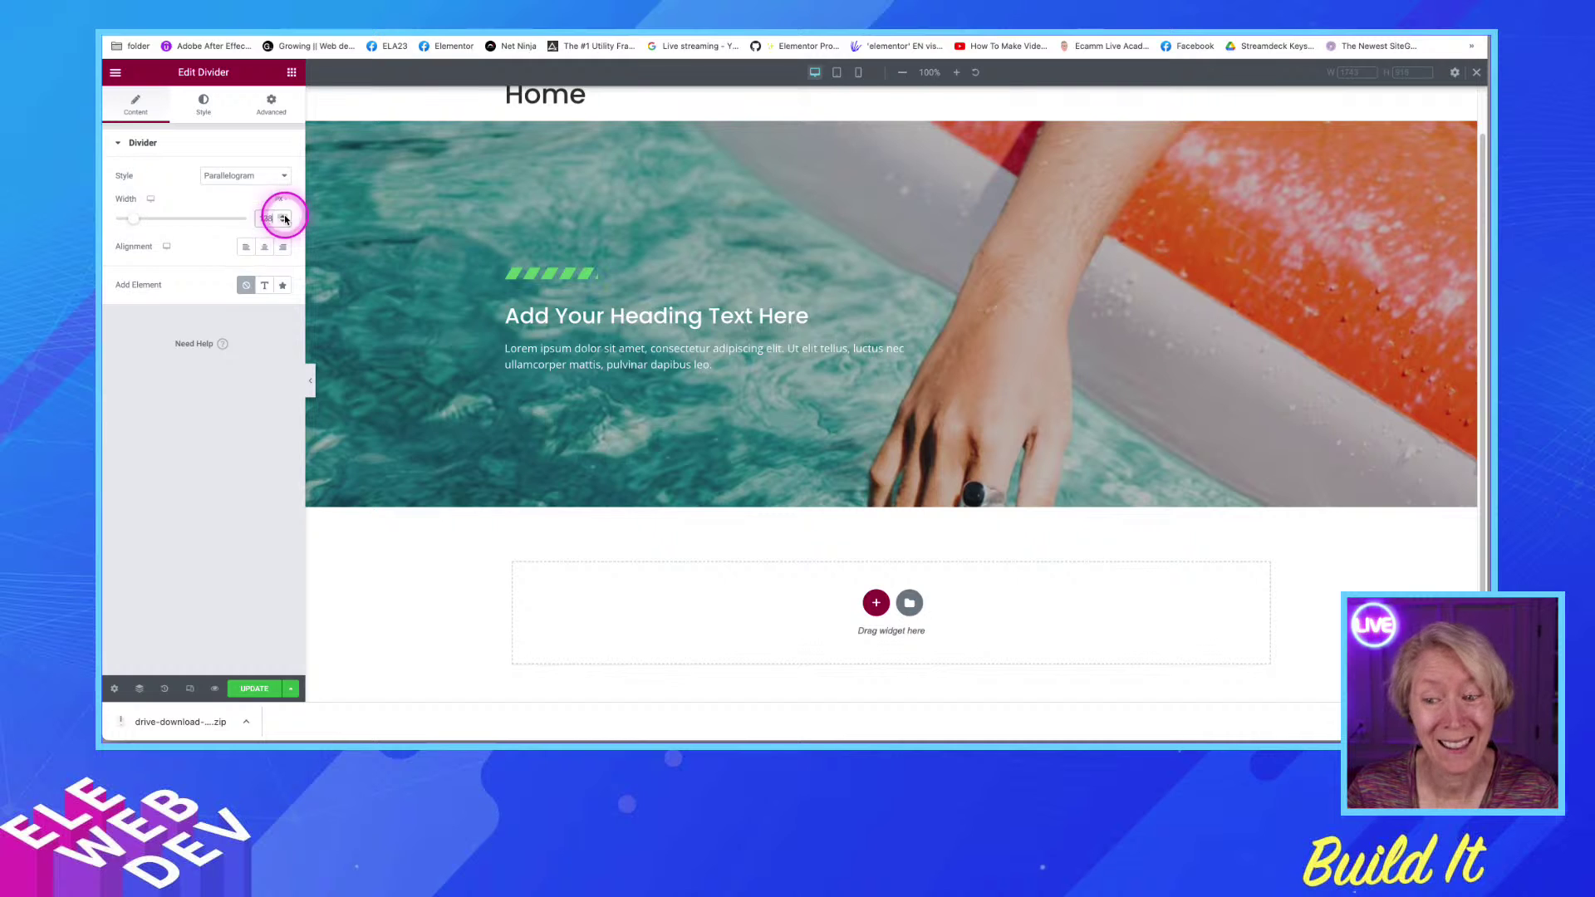
click(283, 217)
click(283, 218)
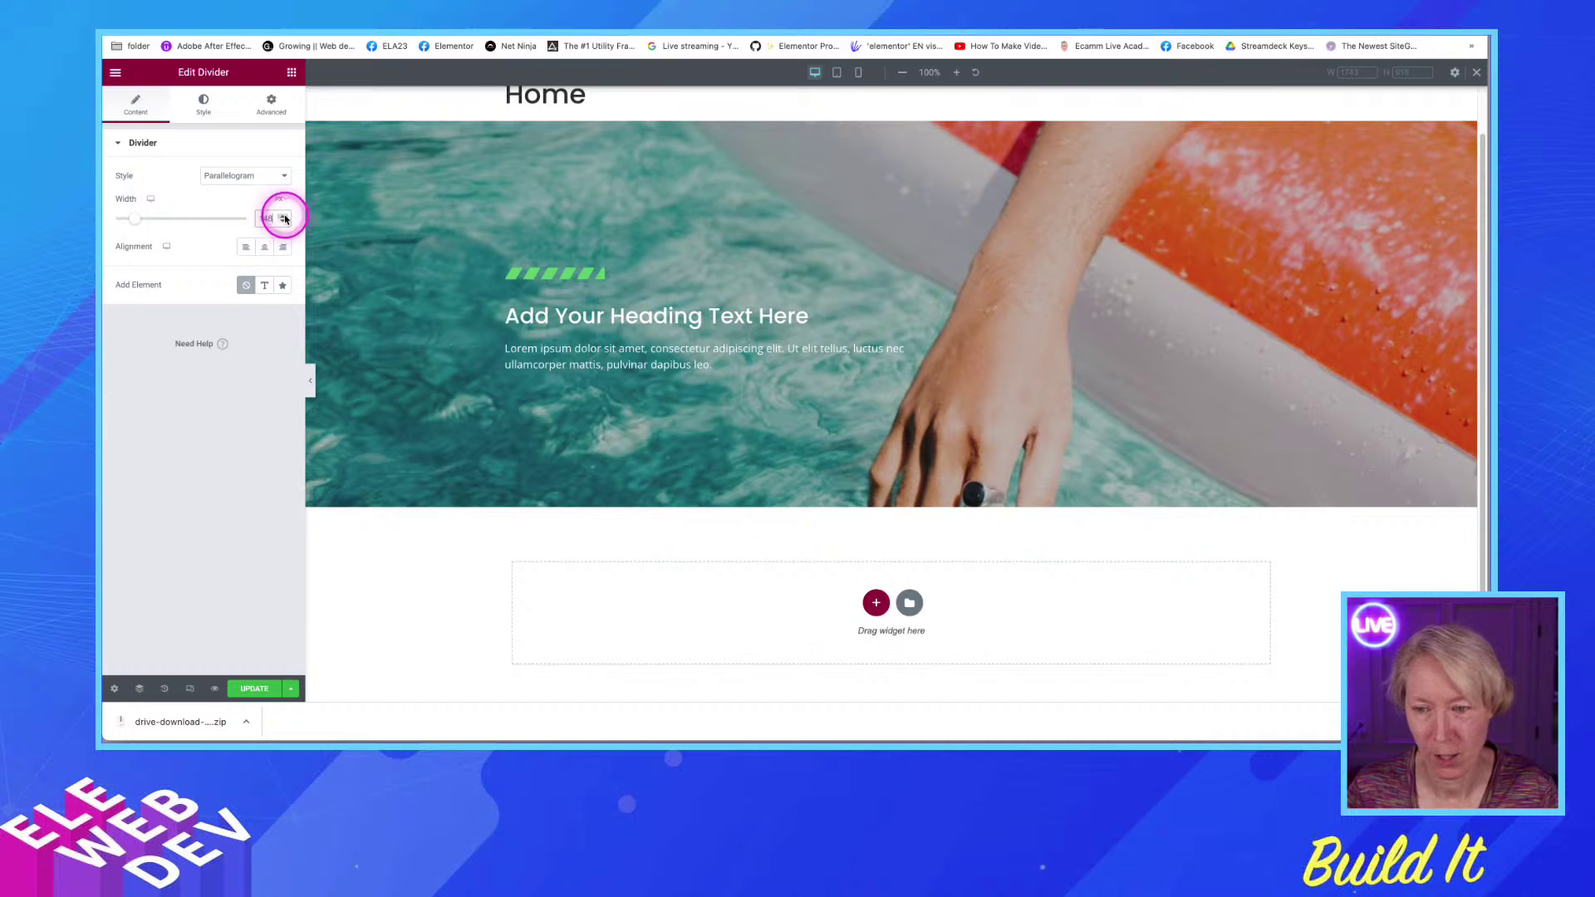
click(283, 217)
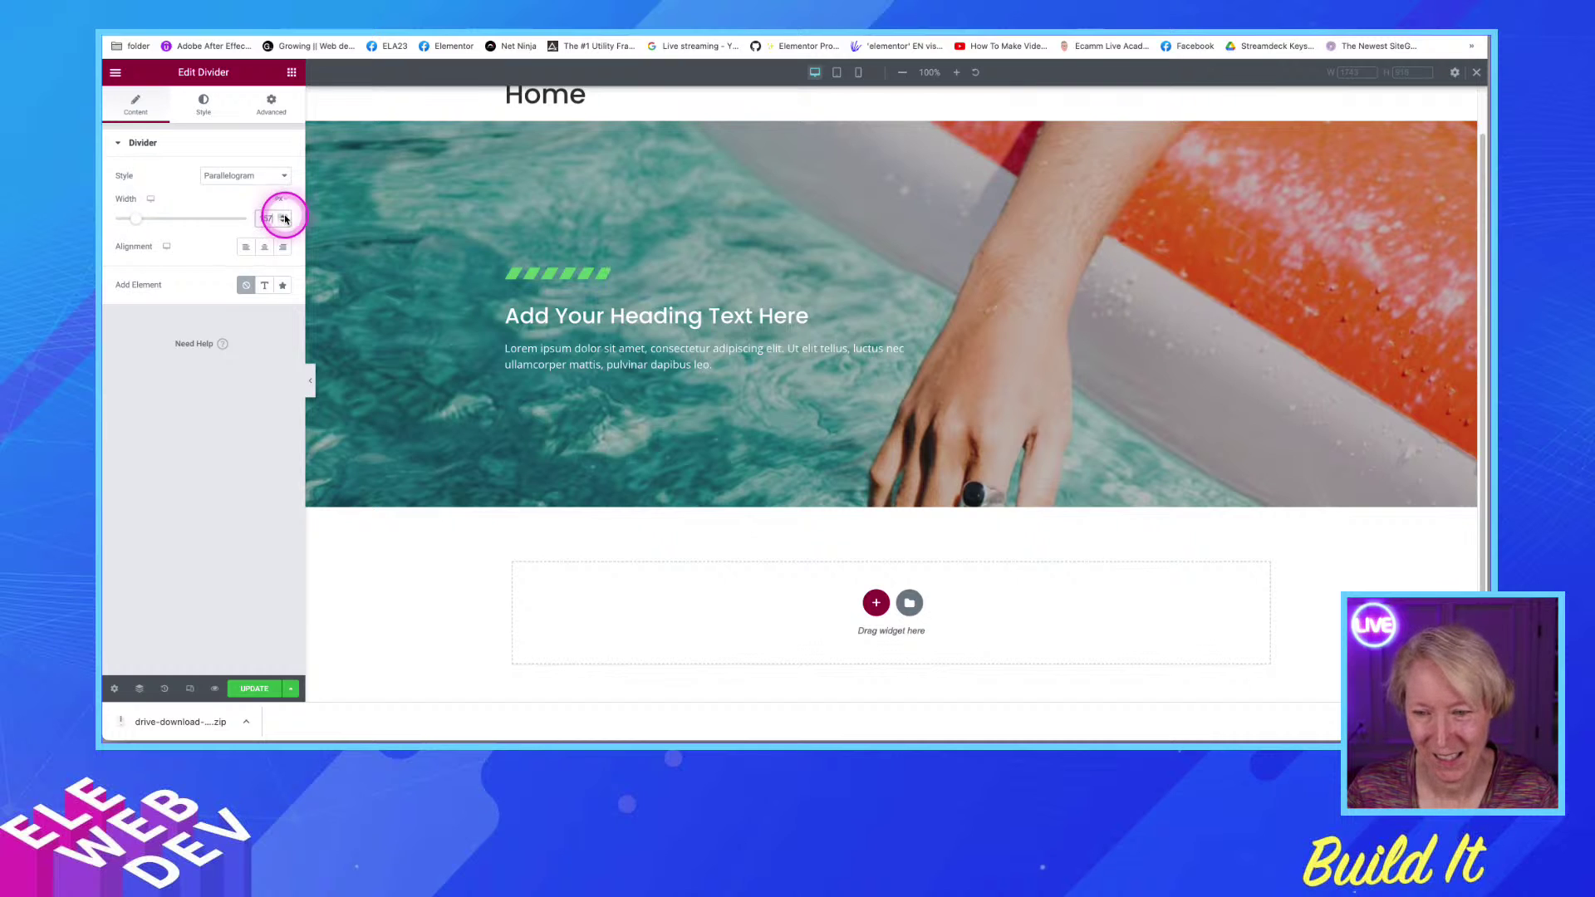
Set the hero divider's desktop width to 159 px and update the page
click(283, 218)
click(284, 217)
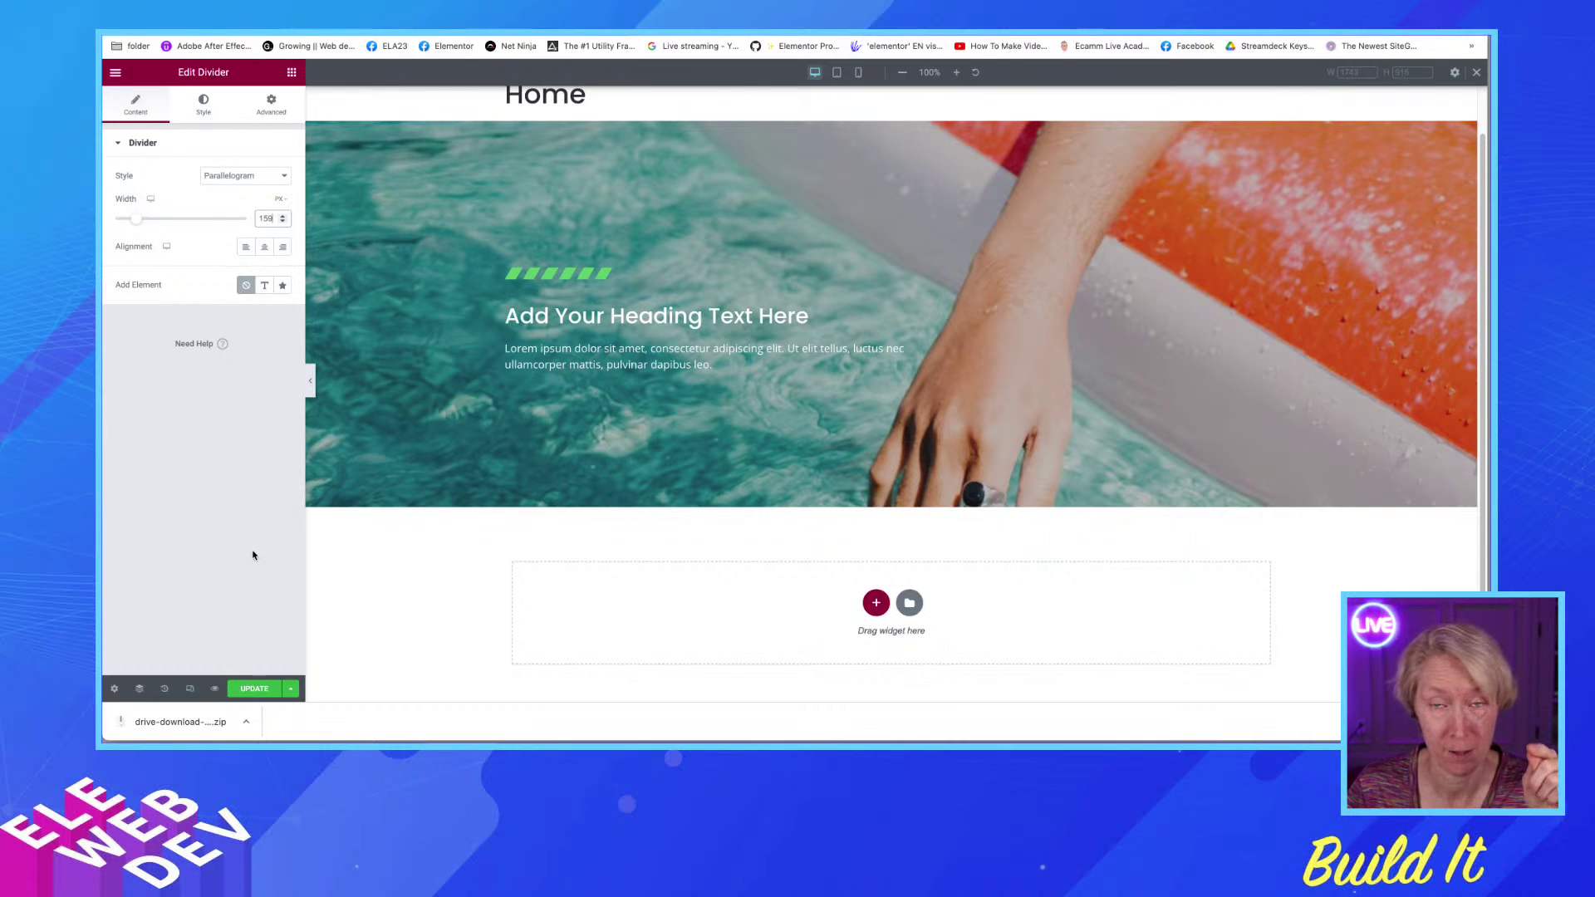
click(255, 689)
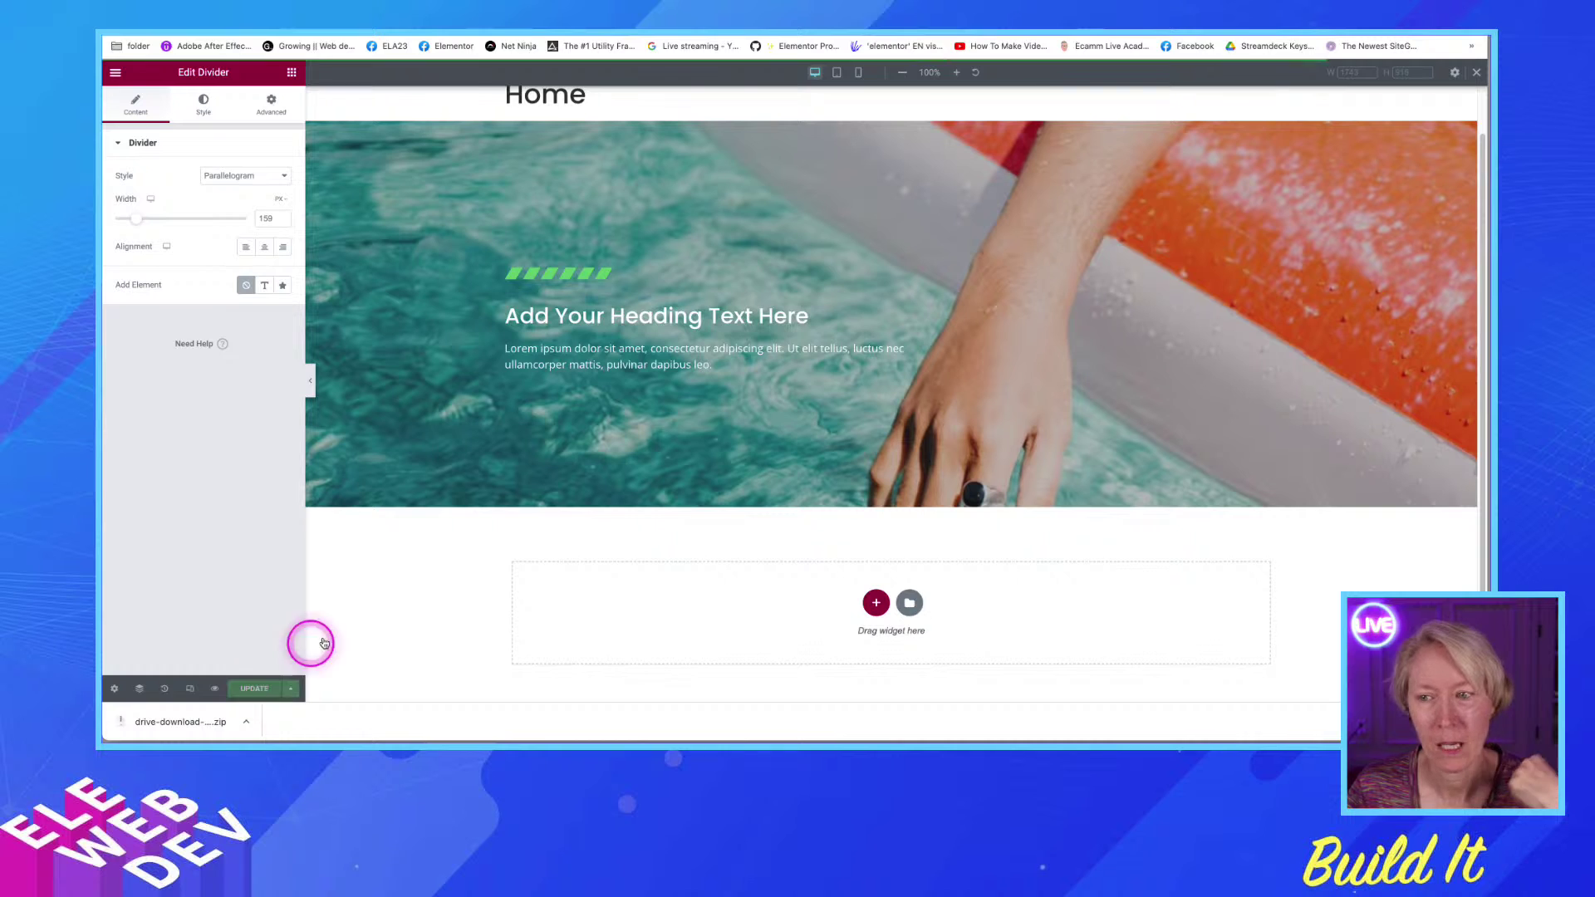
In the mobile view, switch the divider's width to pixels so it uses the 159 px desktop width
click(837, 73)
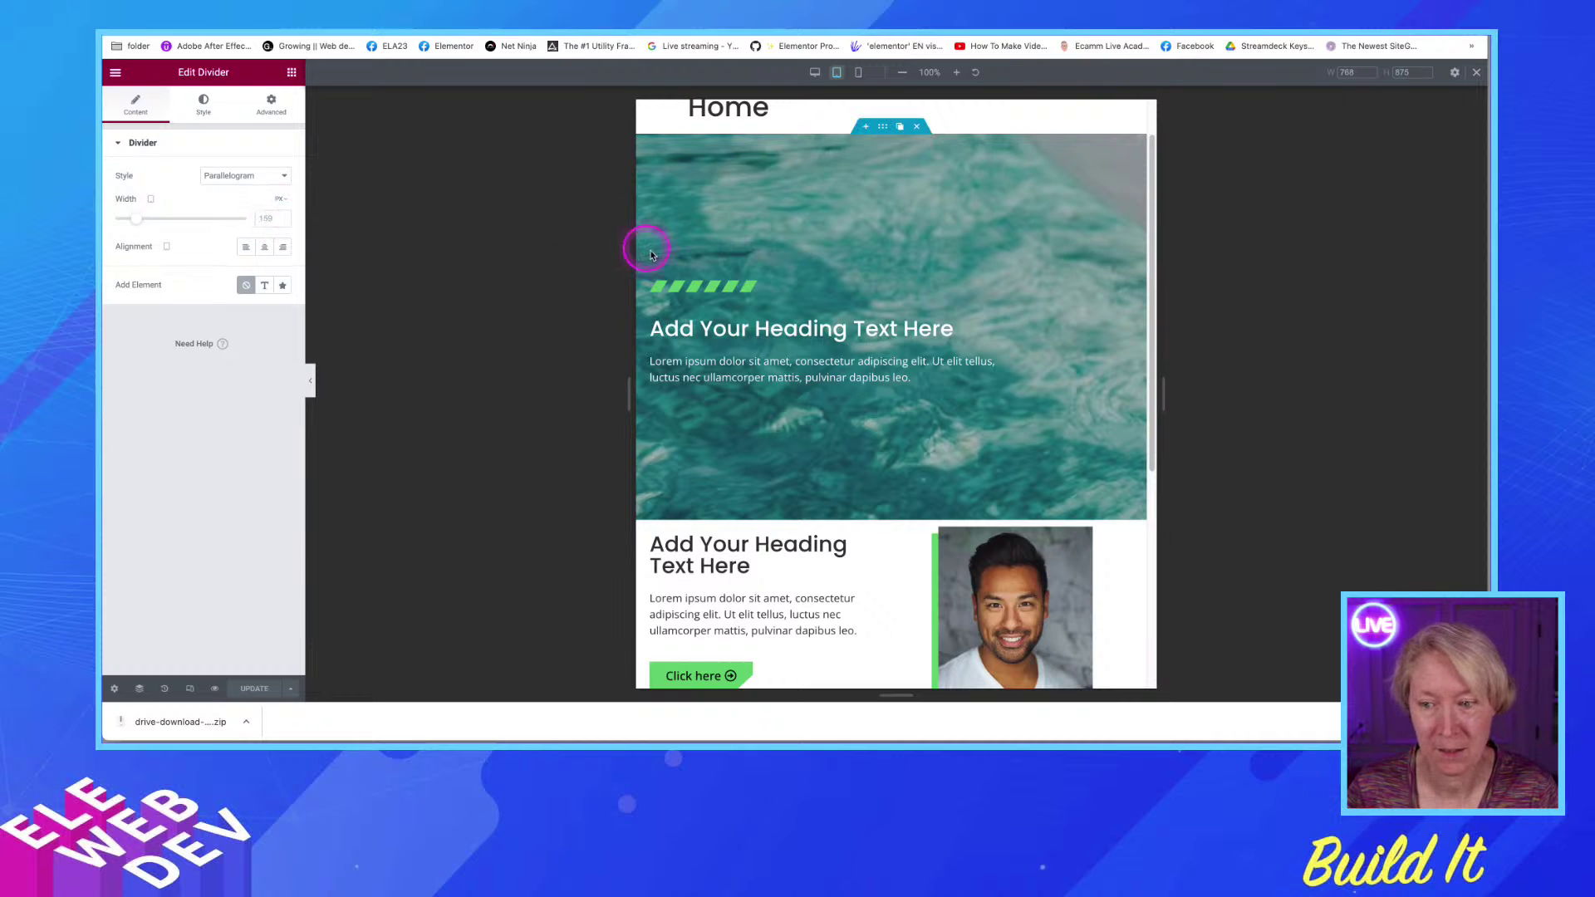
click(860, 73)
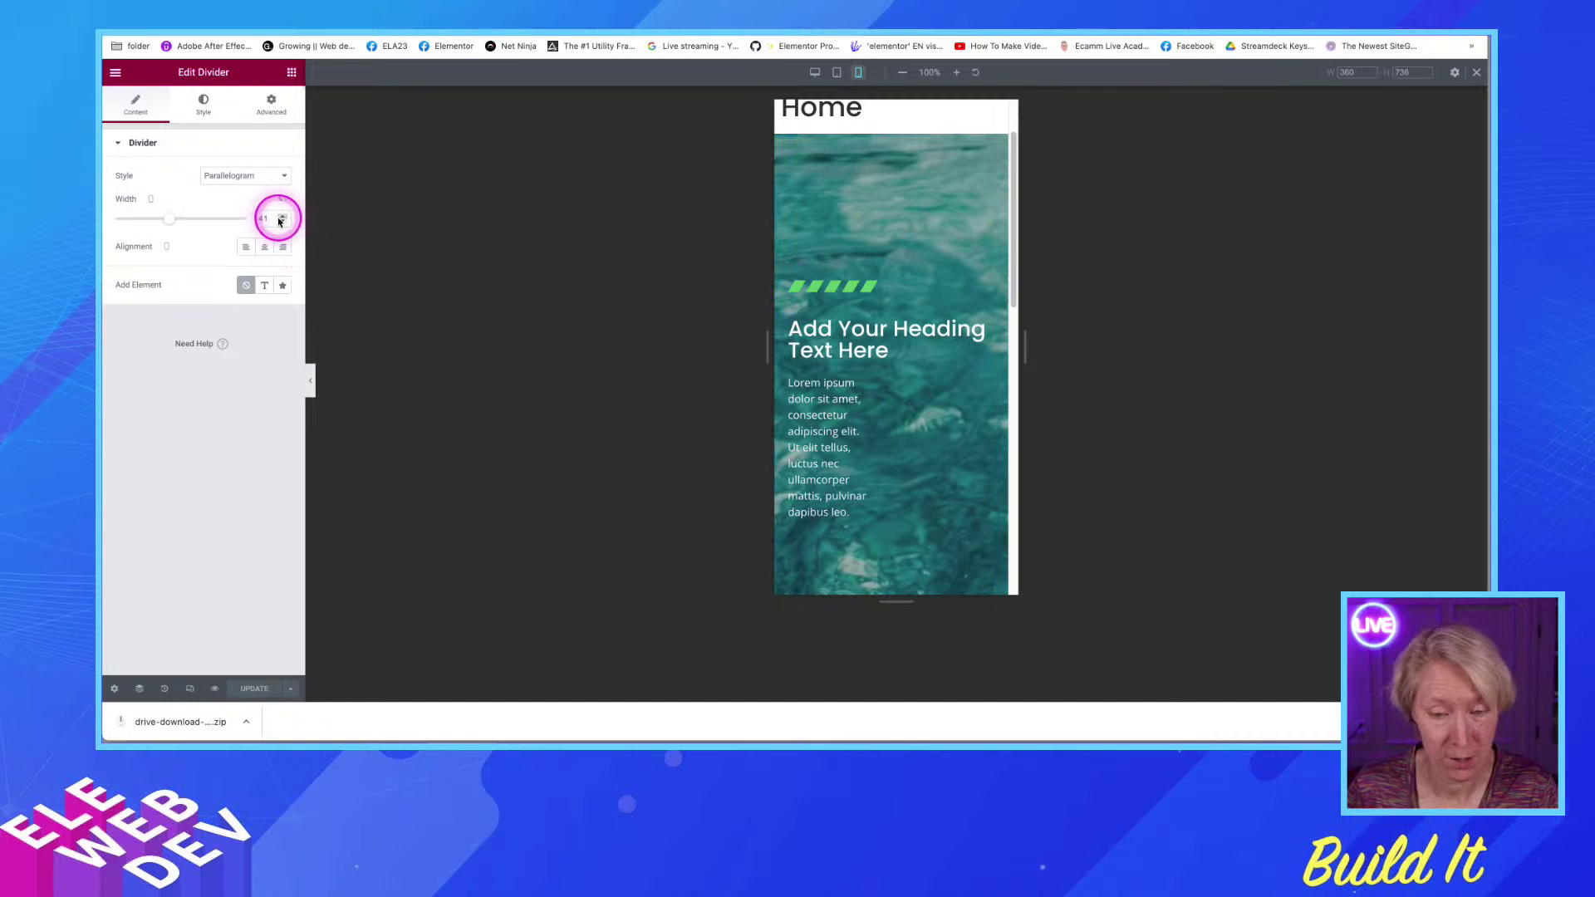
drag(271, 219, 239, 218)
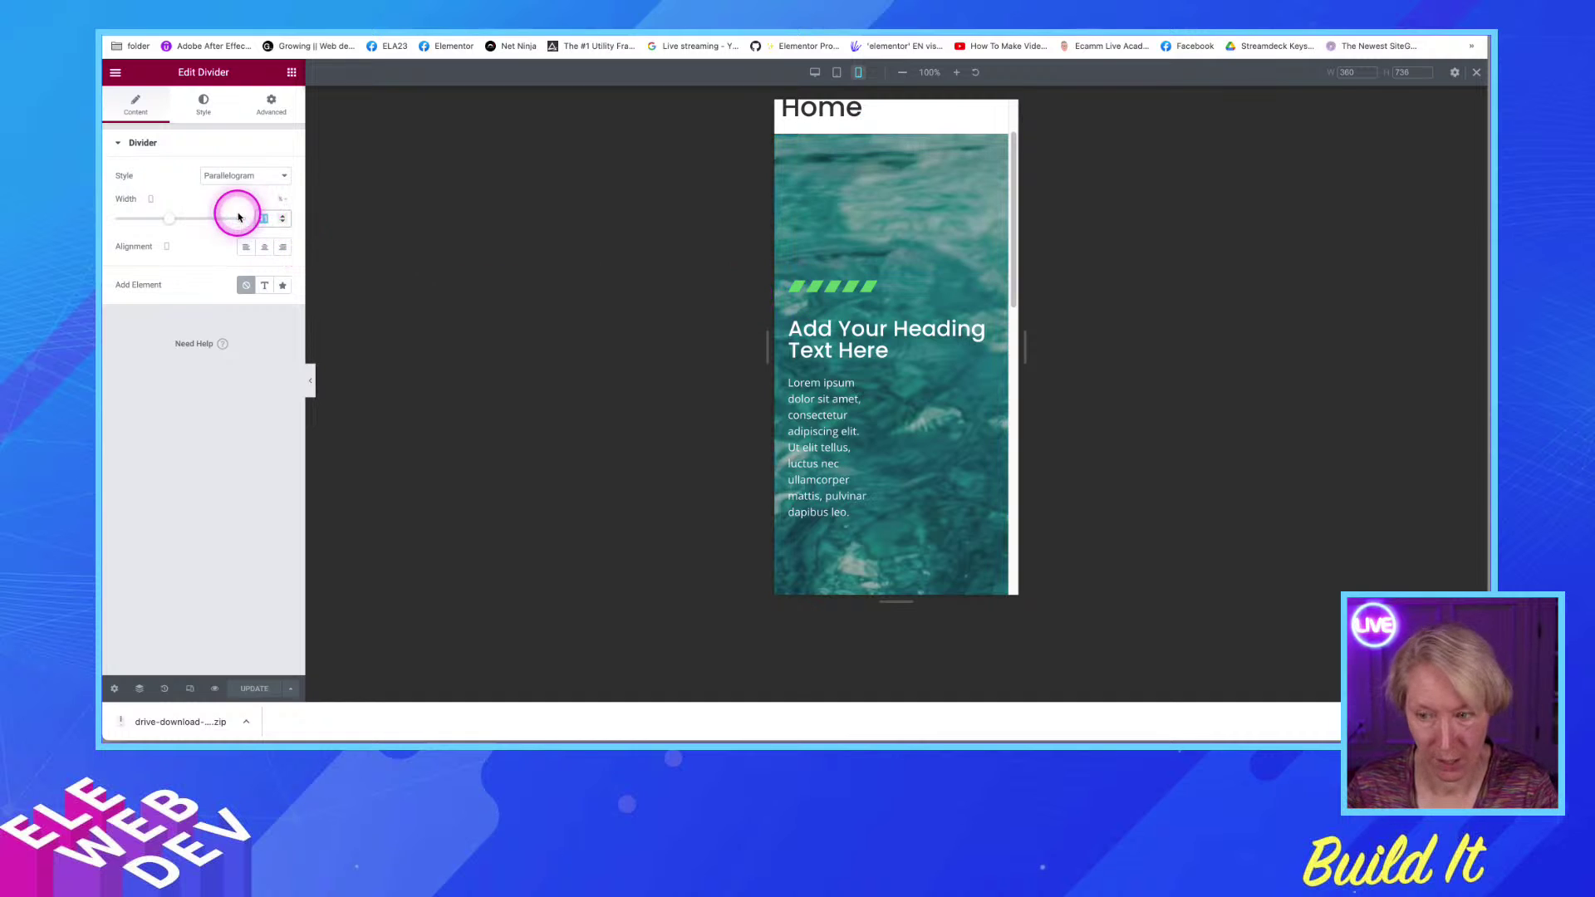
text(59)
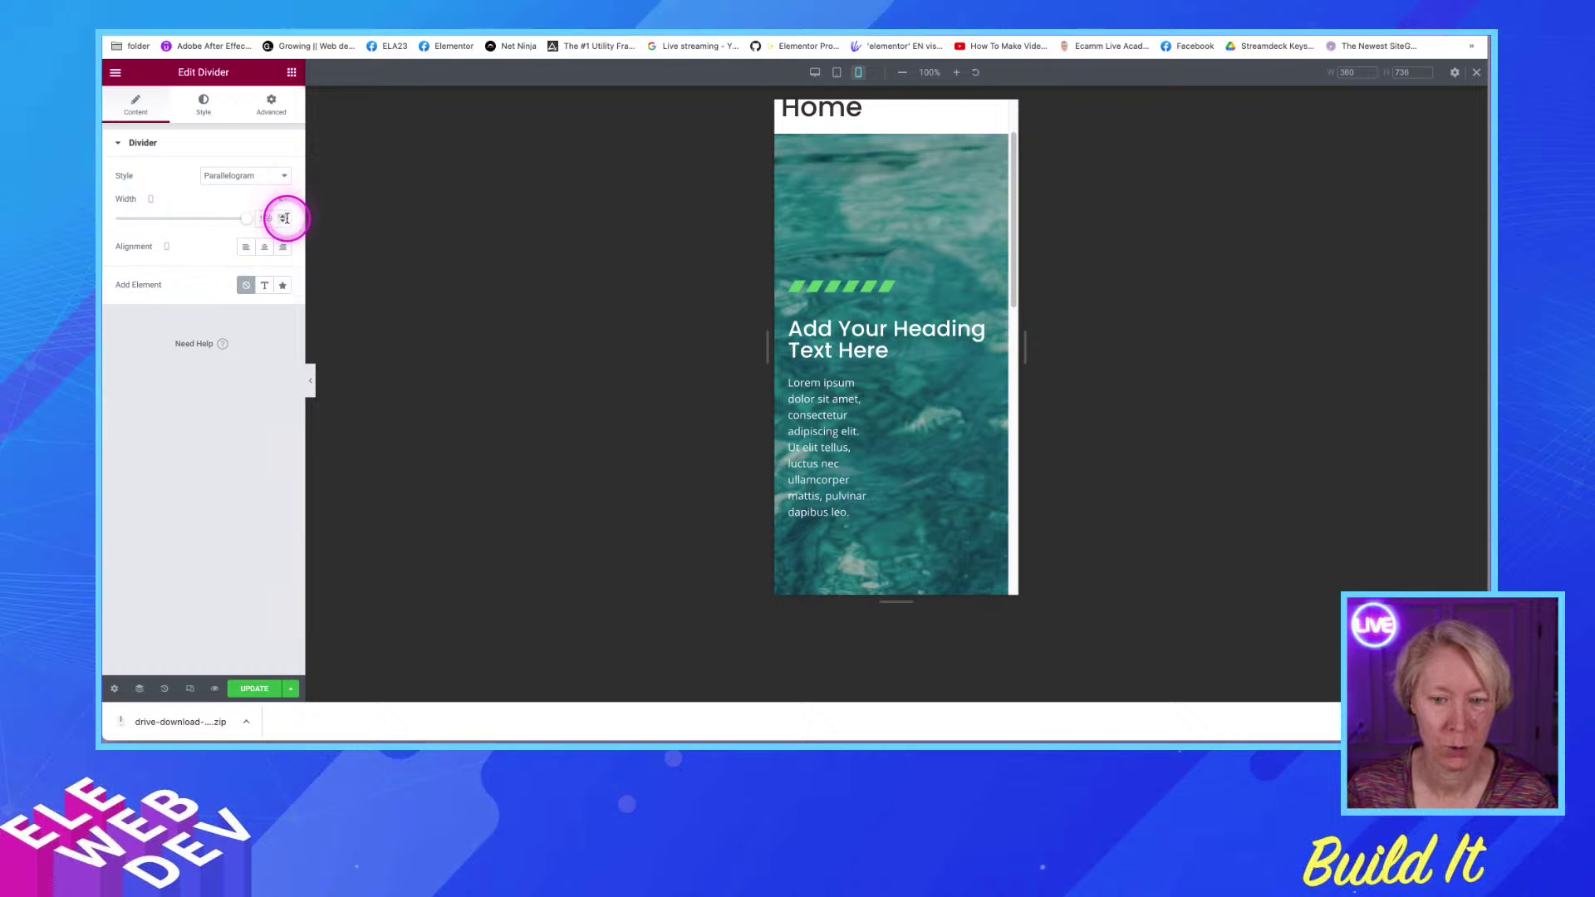
click(284, 221)
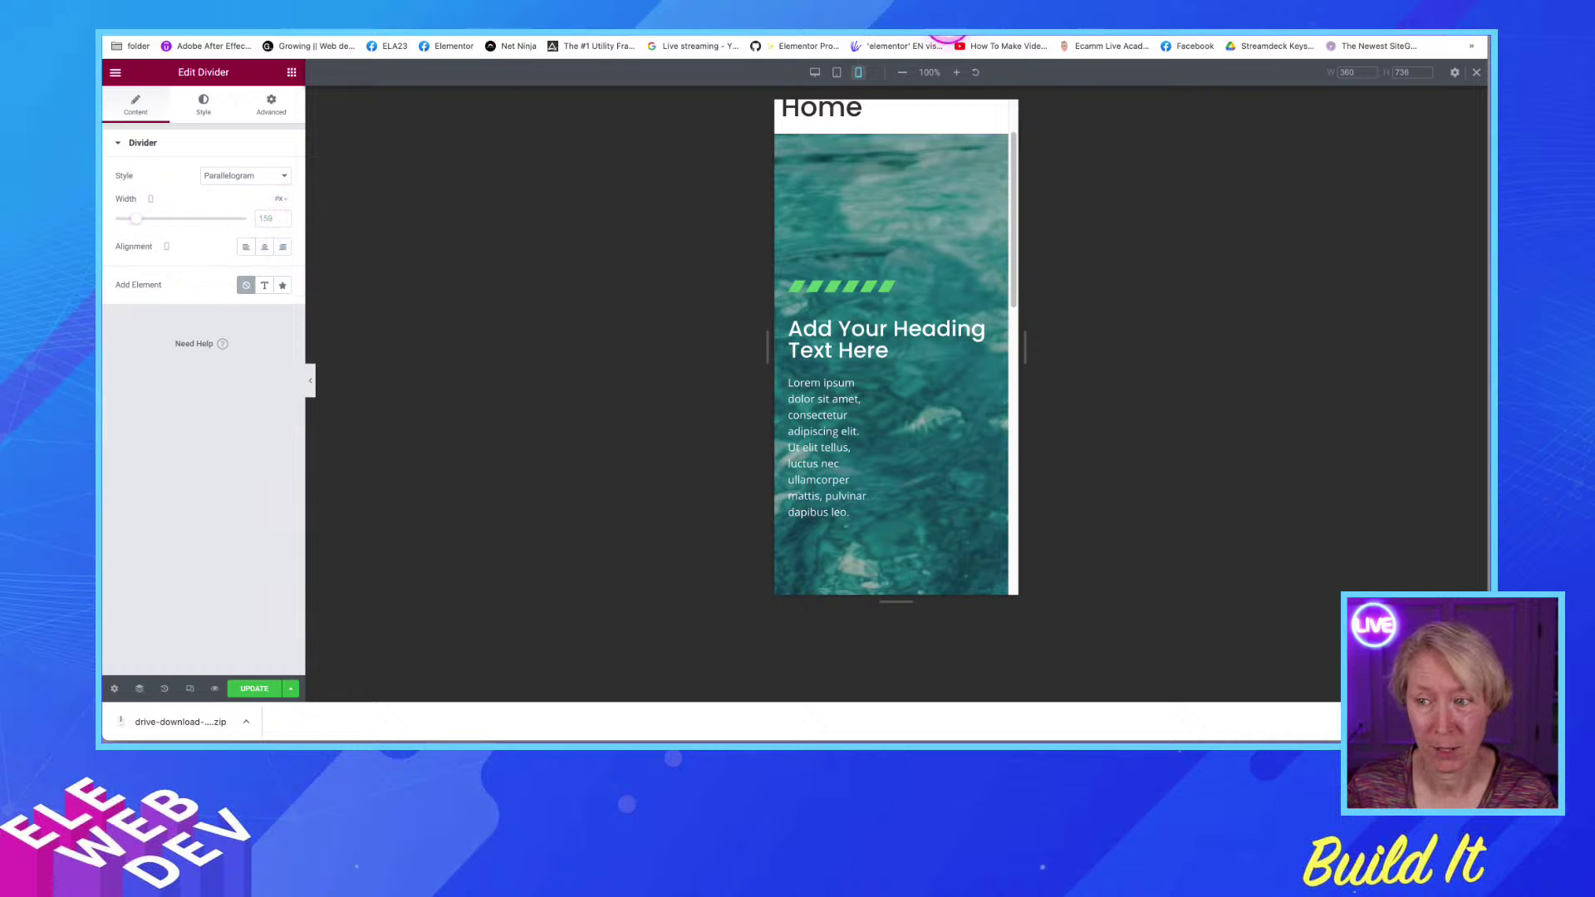
Compare the hero divider in the tablet, desktop and mobile views
click(838, 73)
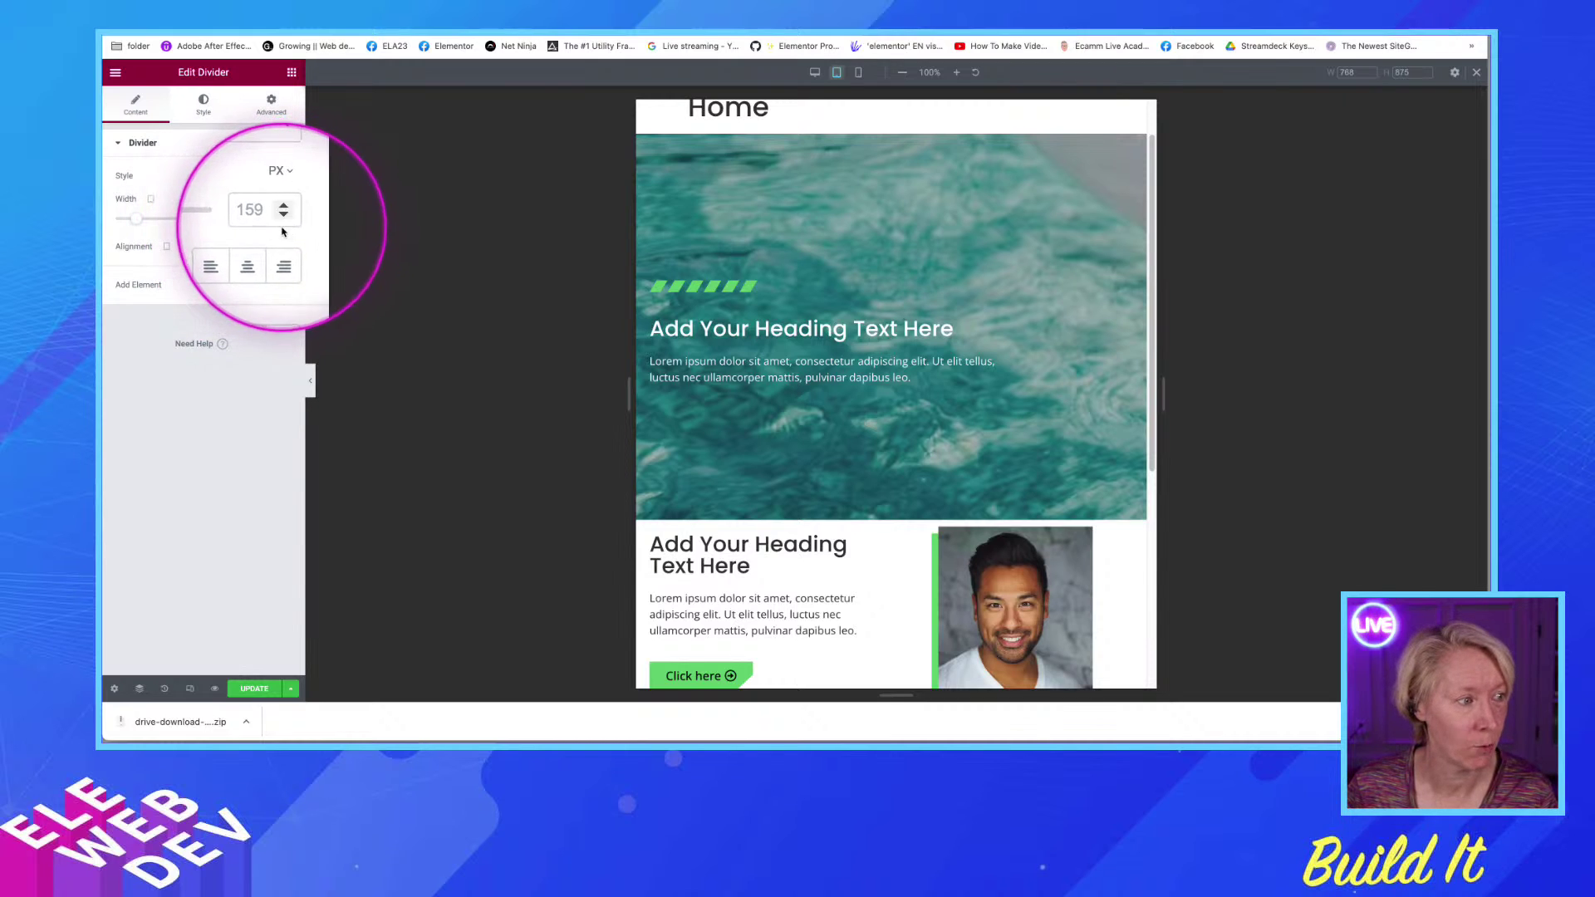
click(815, 76)
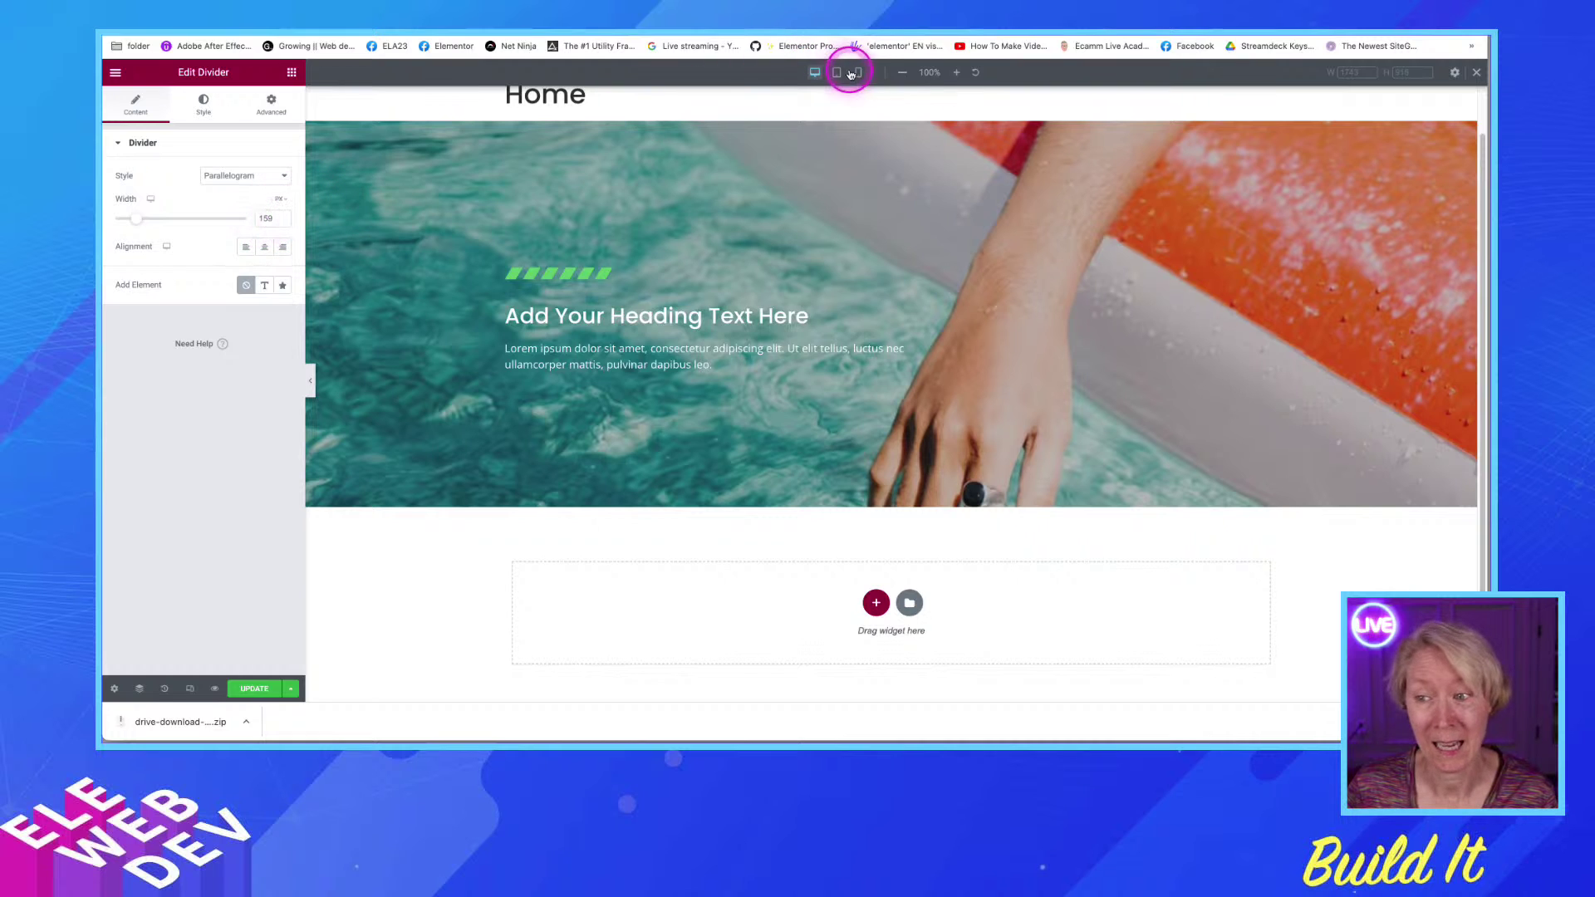
click(859, 73)
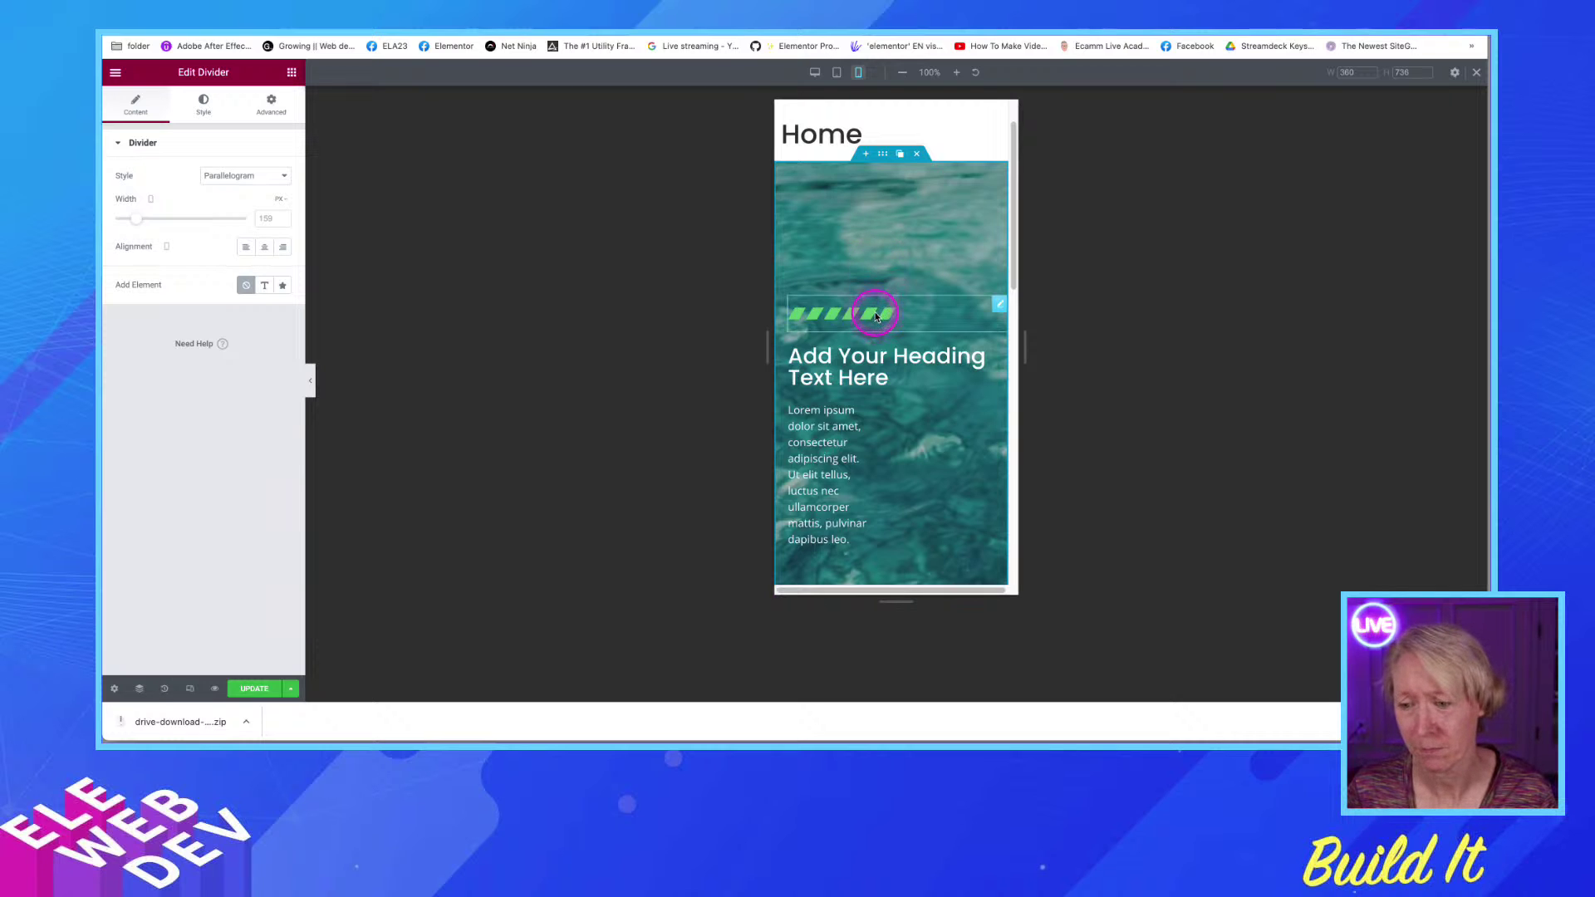
In the mobile view, set the right padding of the hero's paragraph text to 0
click(852, 442)
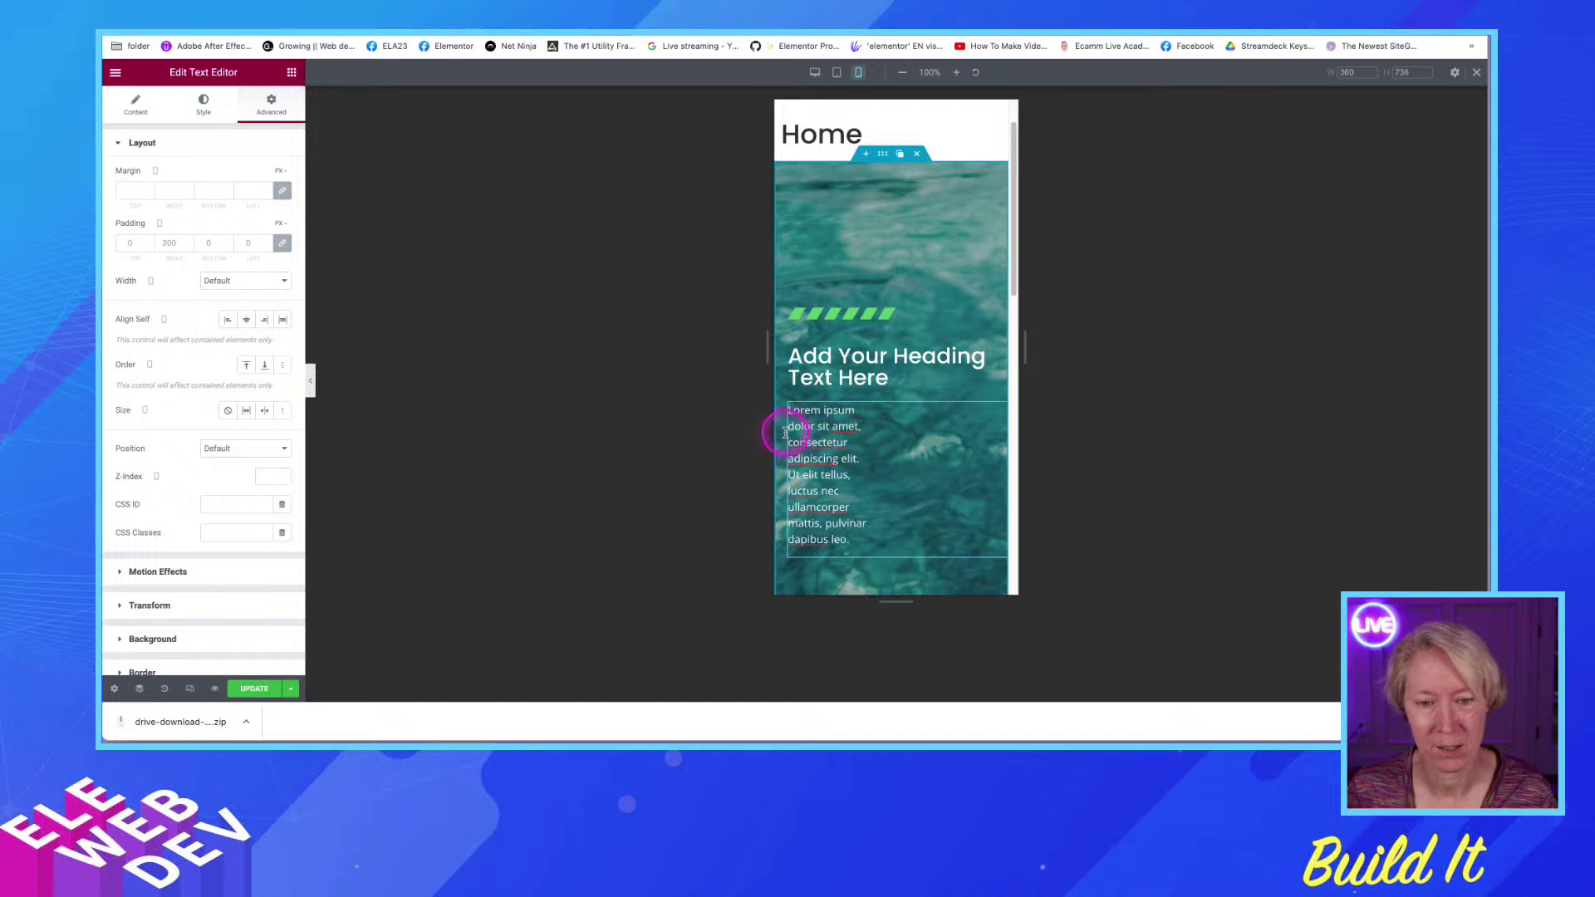
click(836, 72)
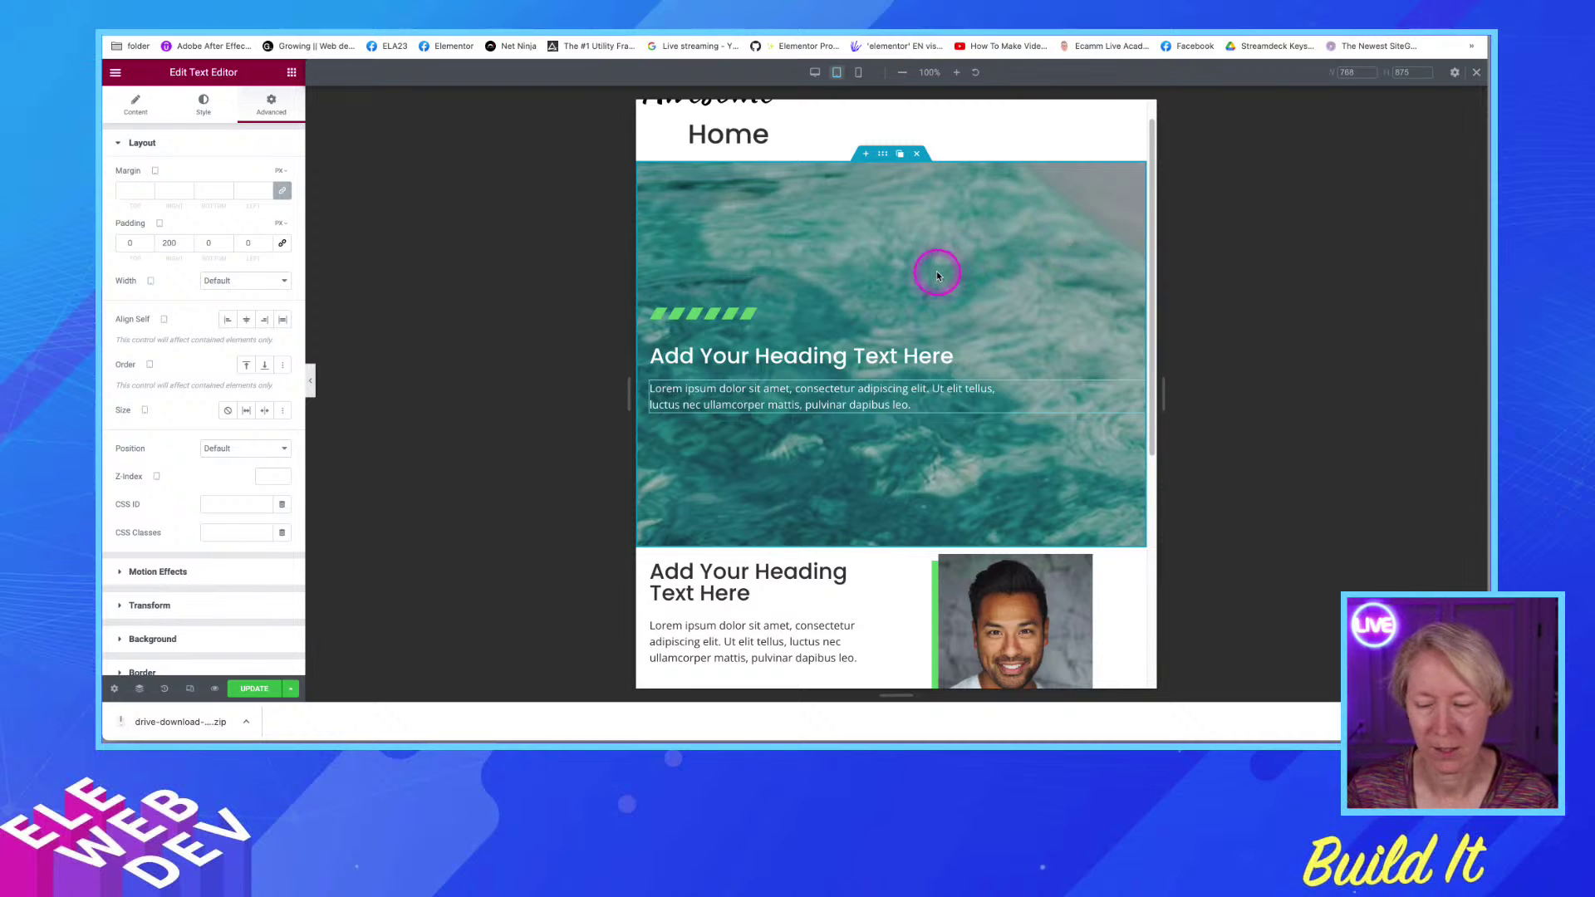
click(859, 75)
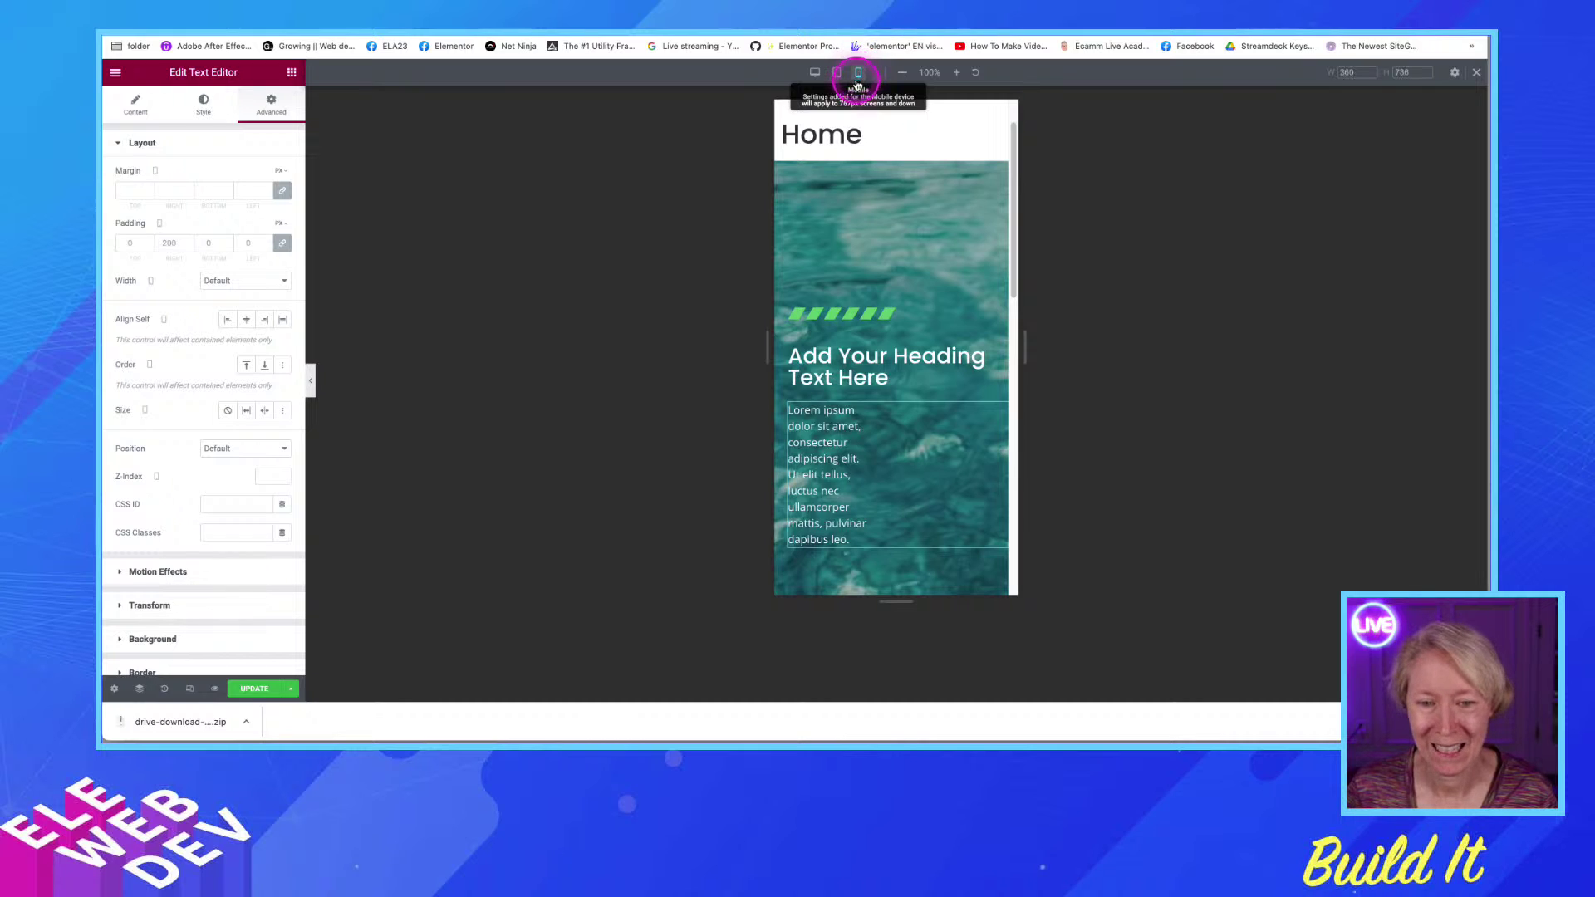
click(396, 264)
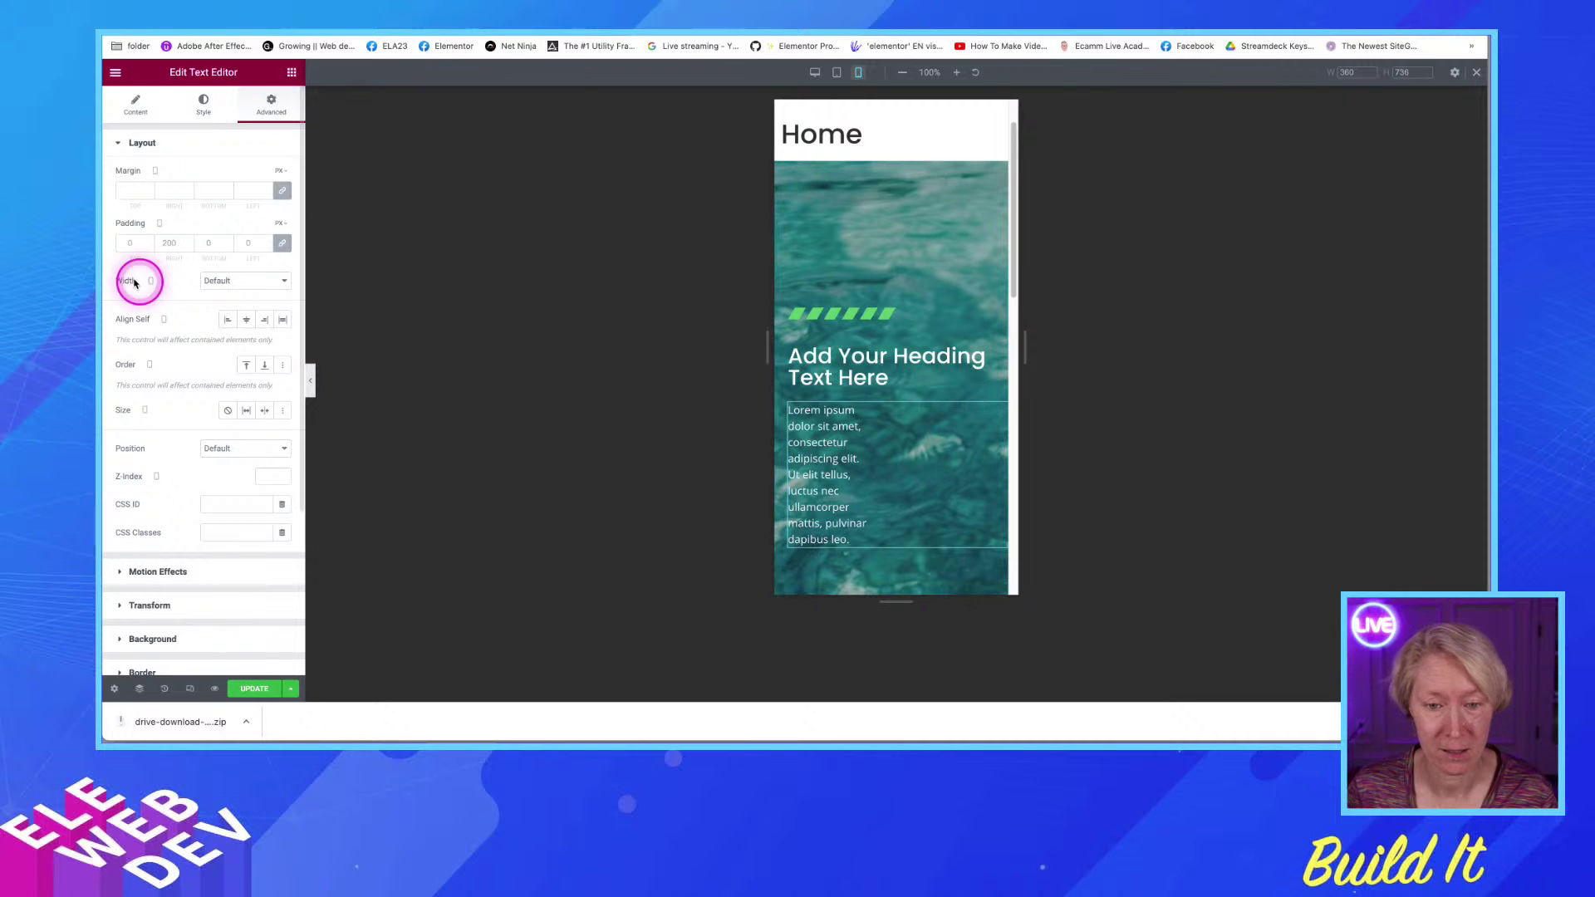
click(181, 244)
text(0)
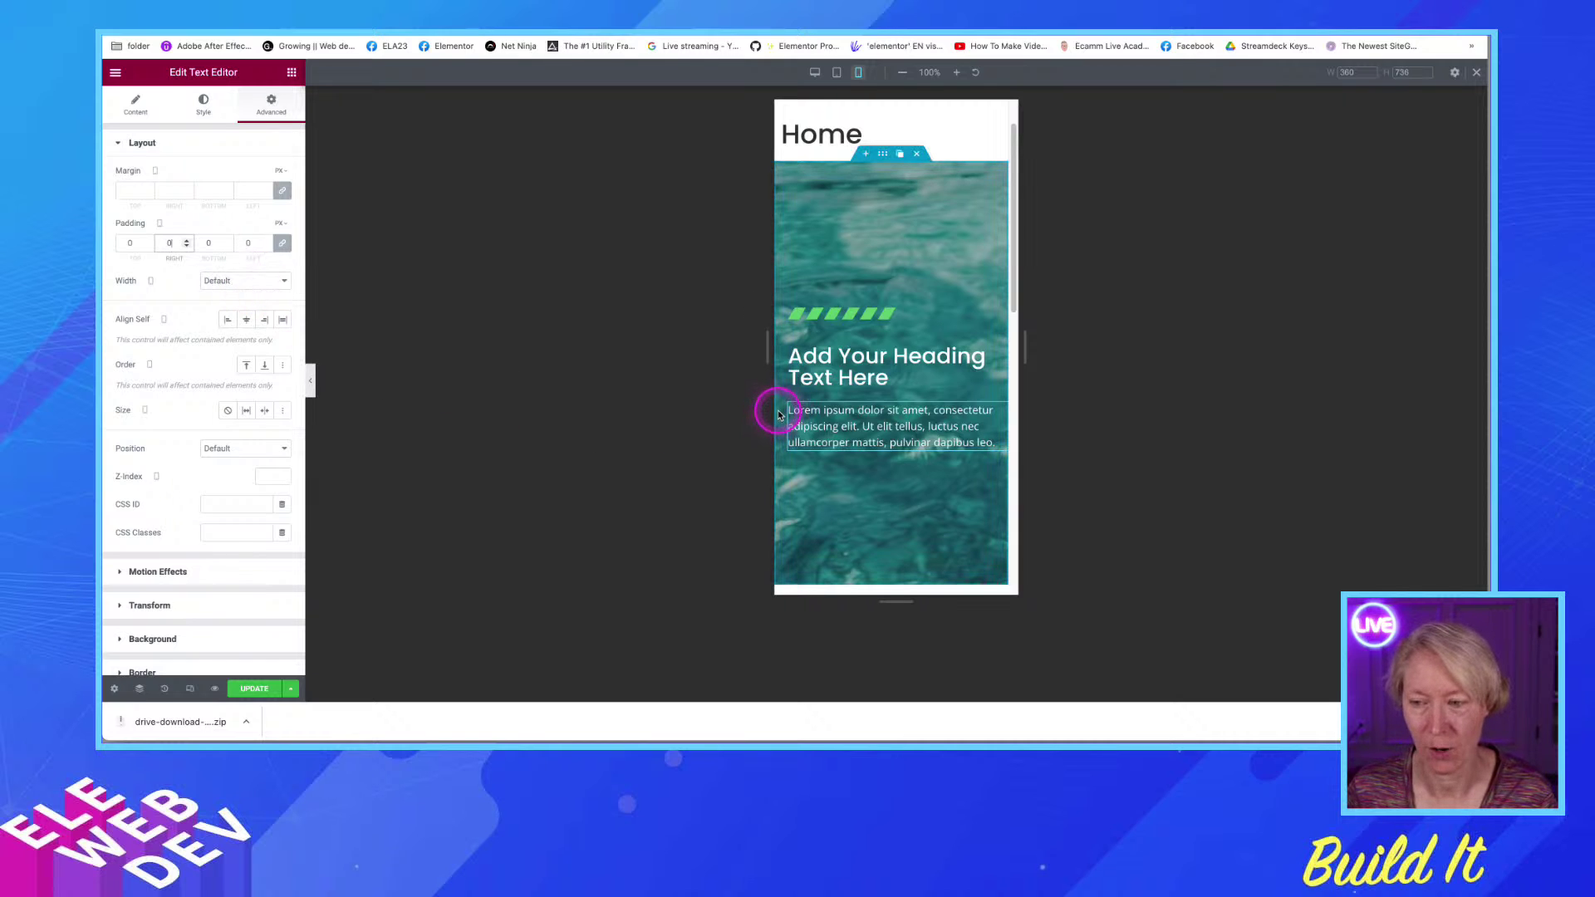
In the tablet view, open the media library for the hero container's background image
click(836, 74)
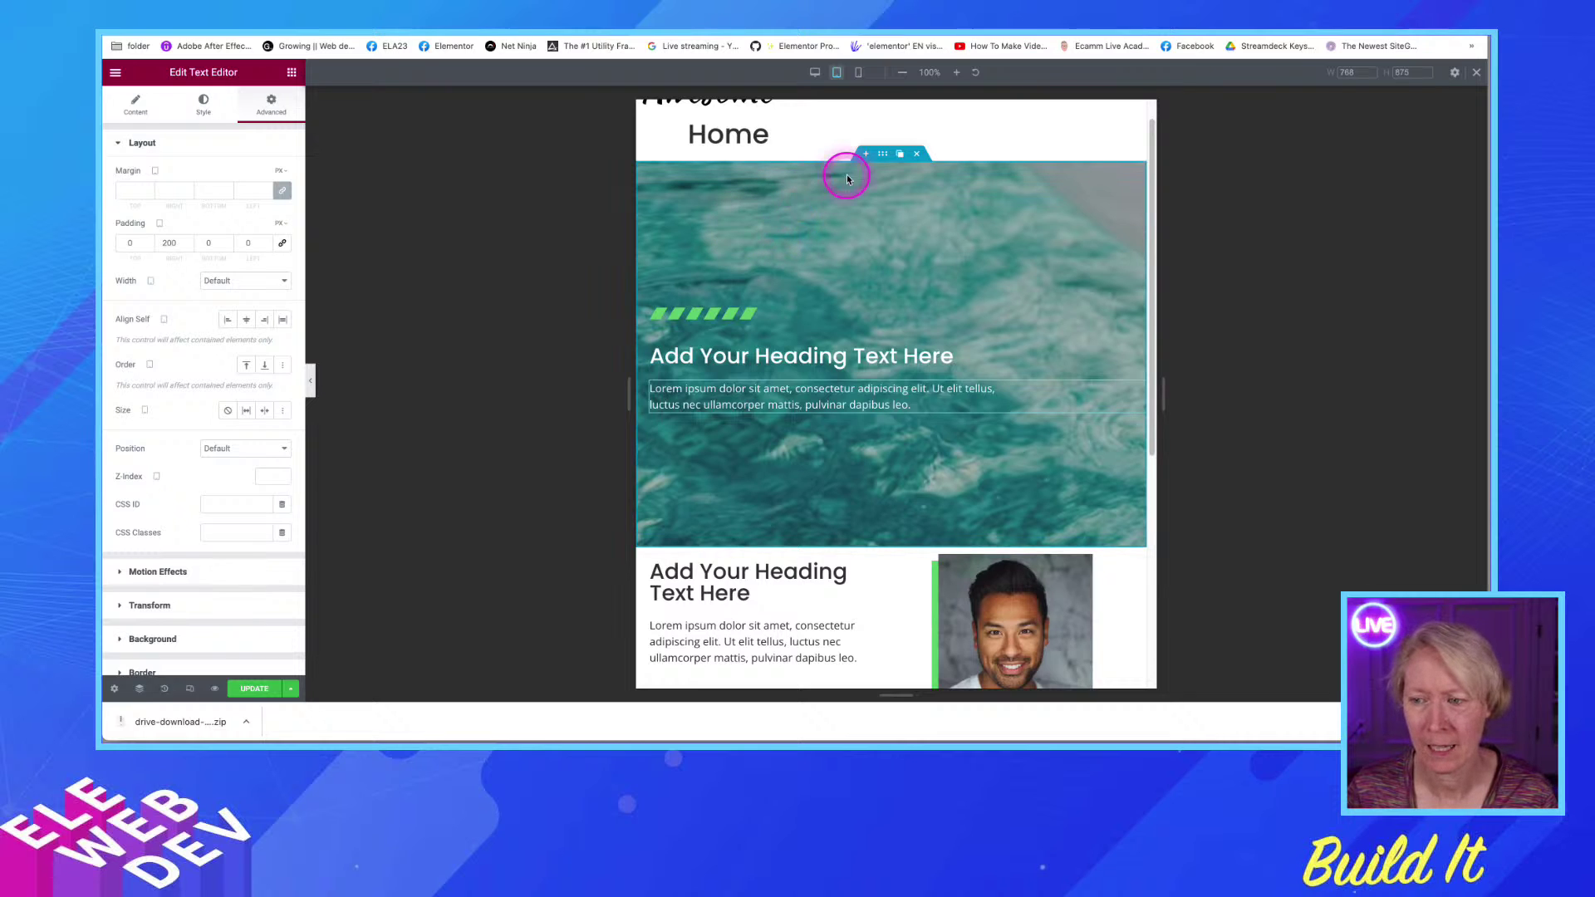
right_click(882, 155)
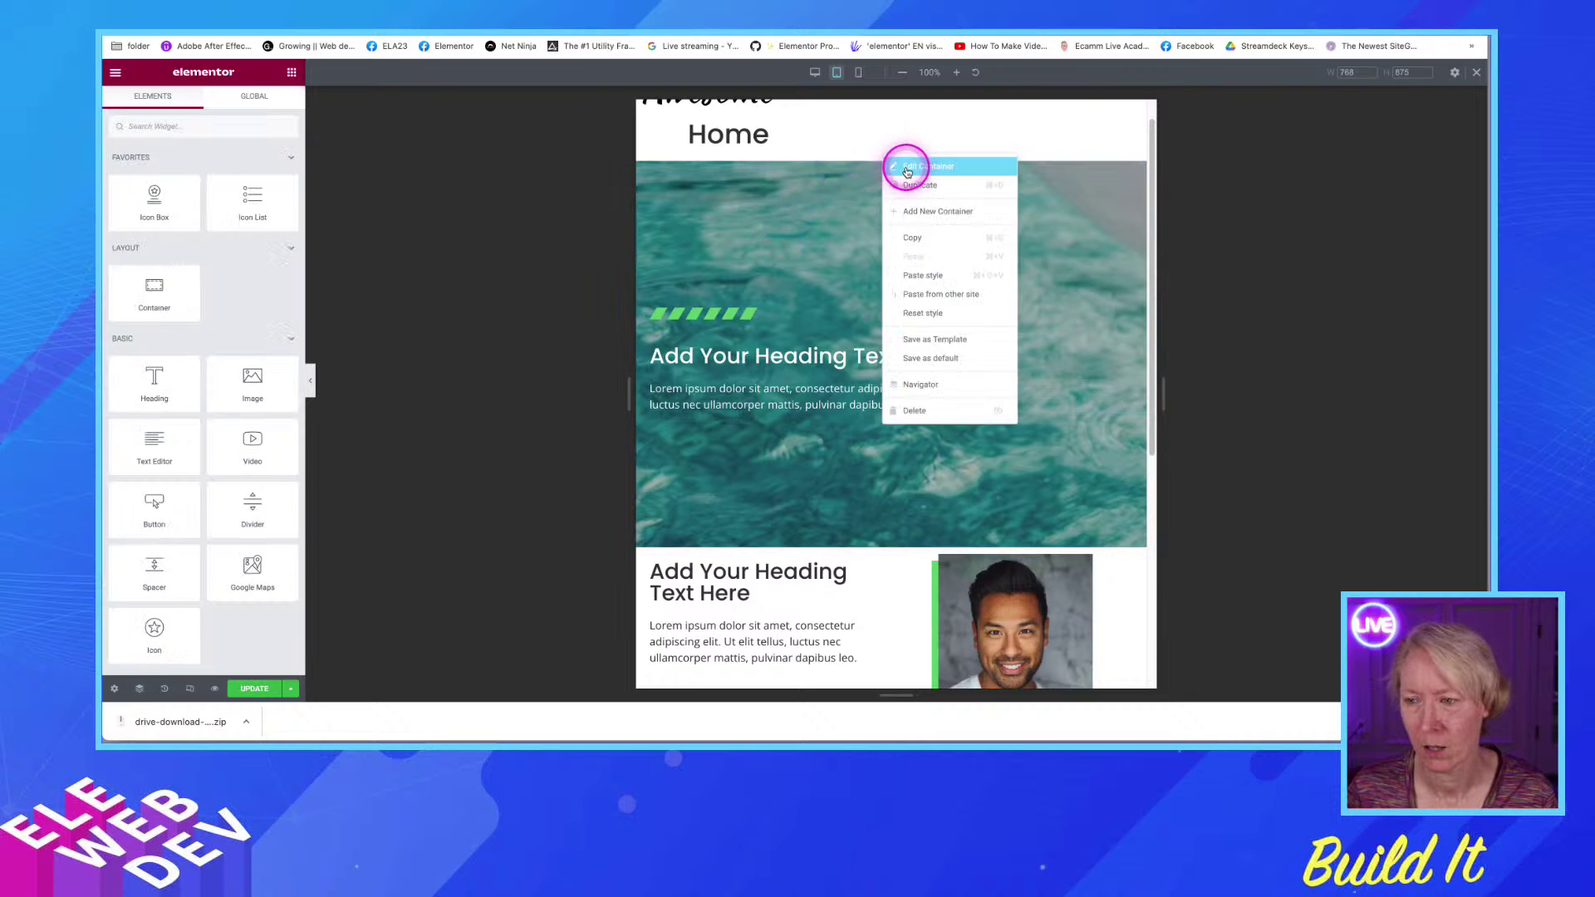
click(907, 168)
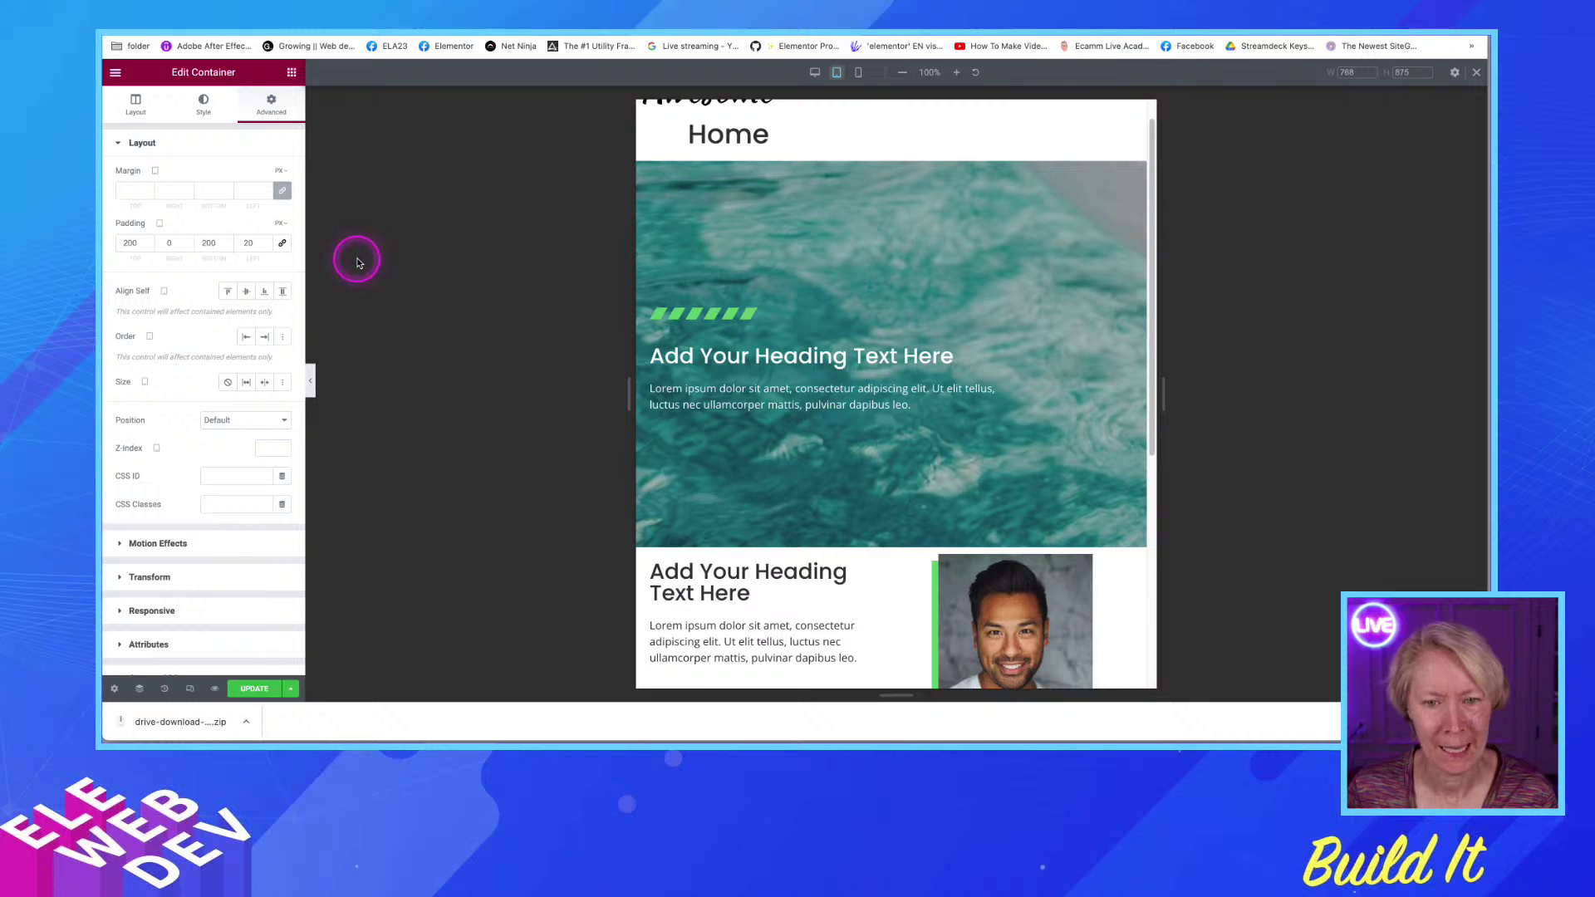
click(136, 103)
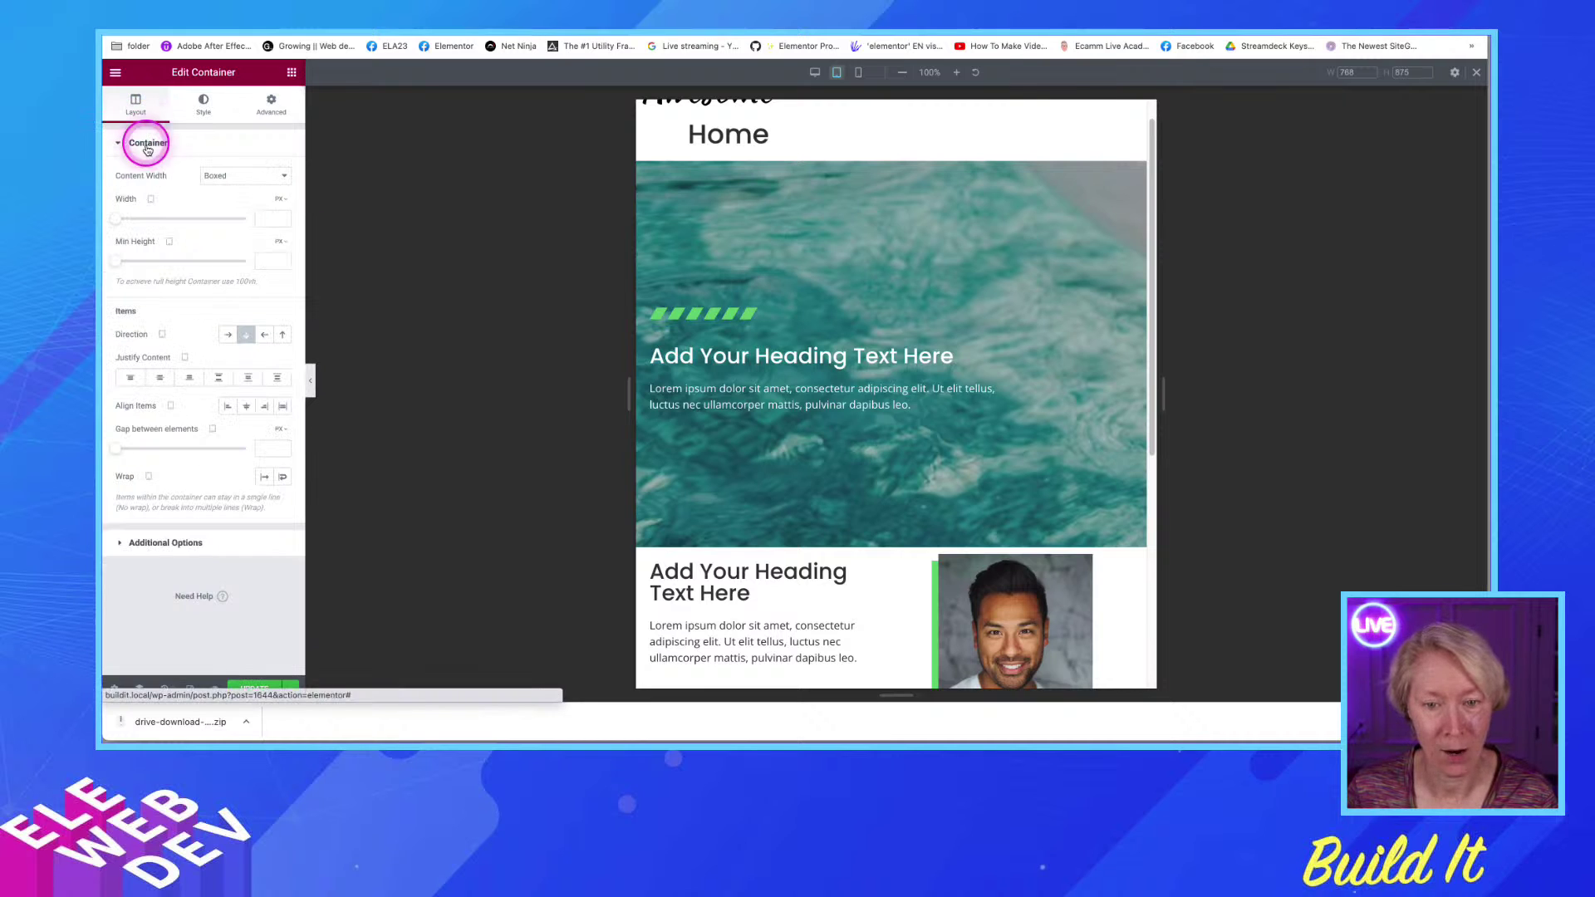
click(204, 104)
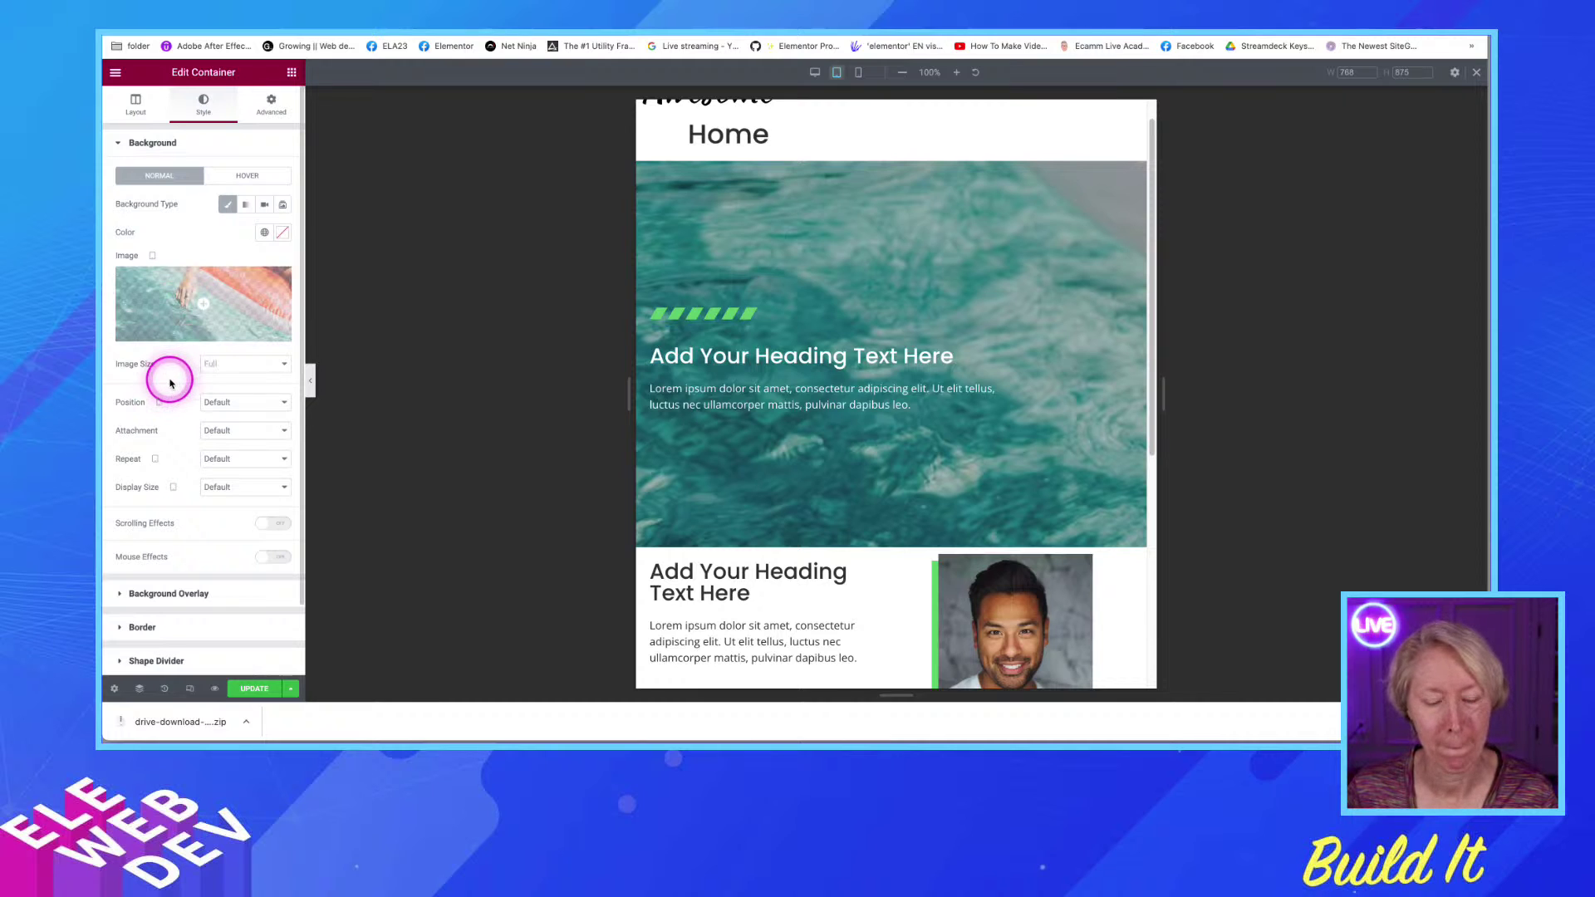
mouse_move(156, 330)
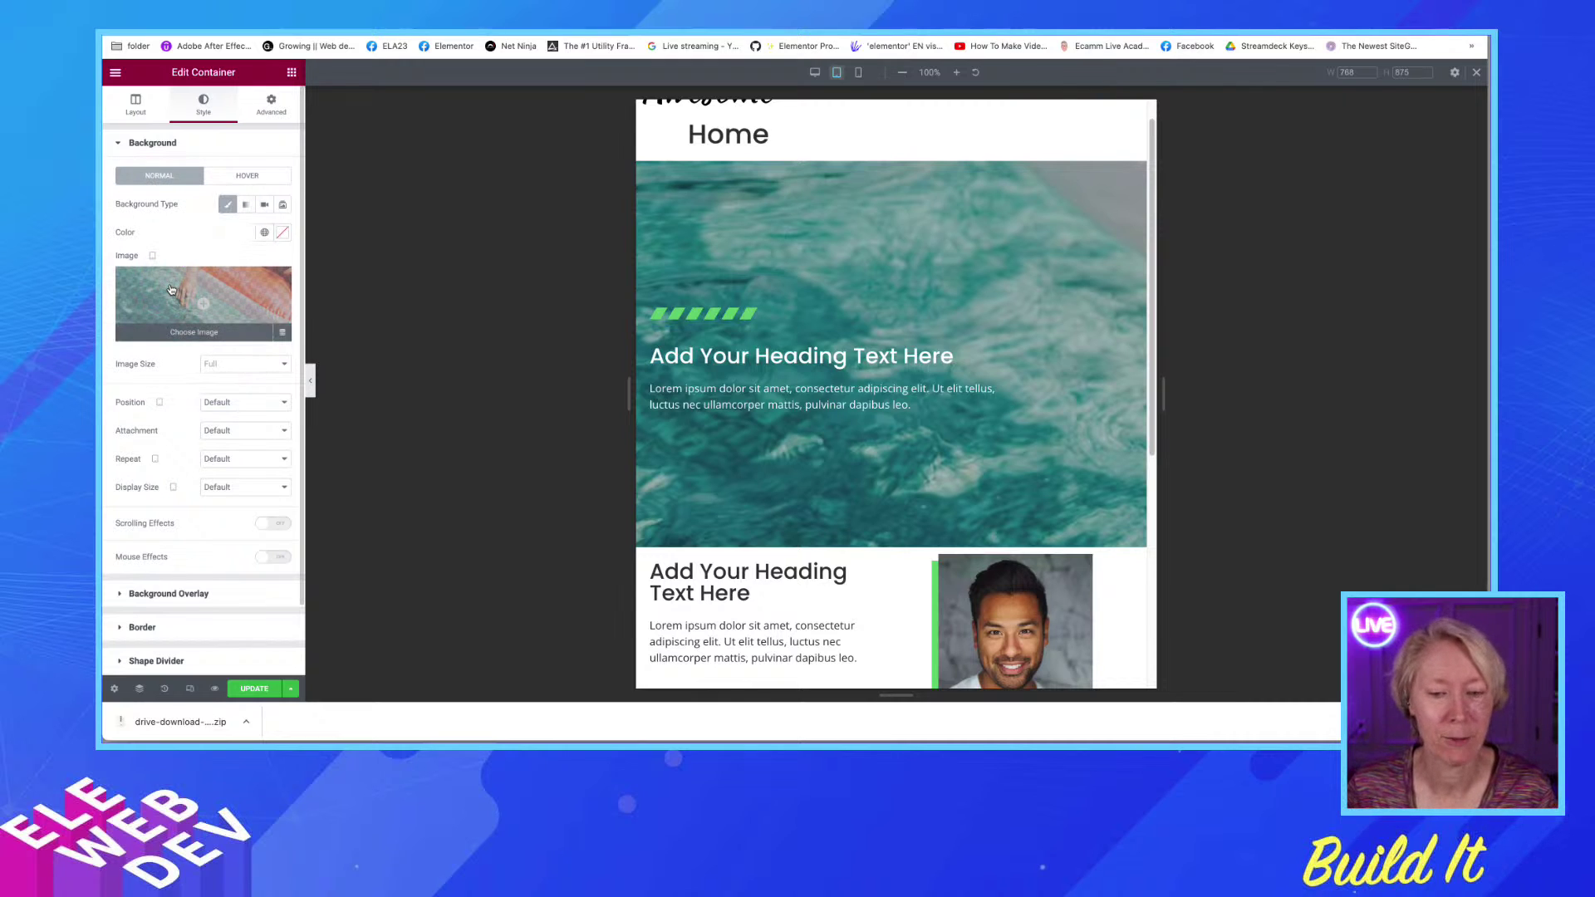
click(193, 333)
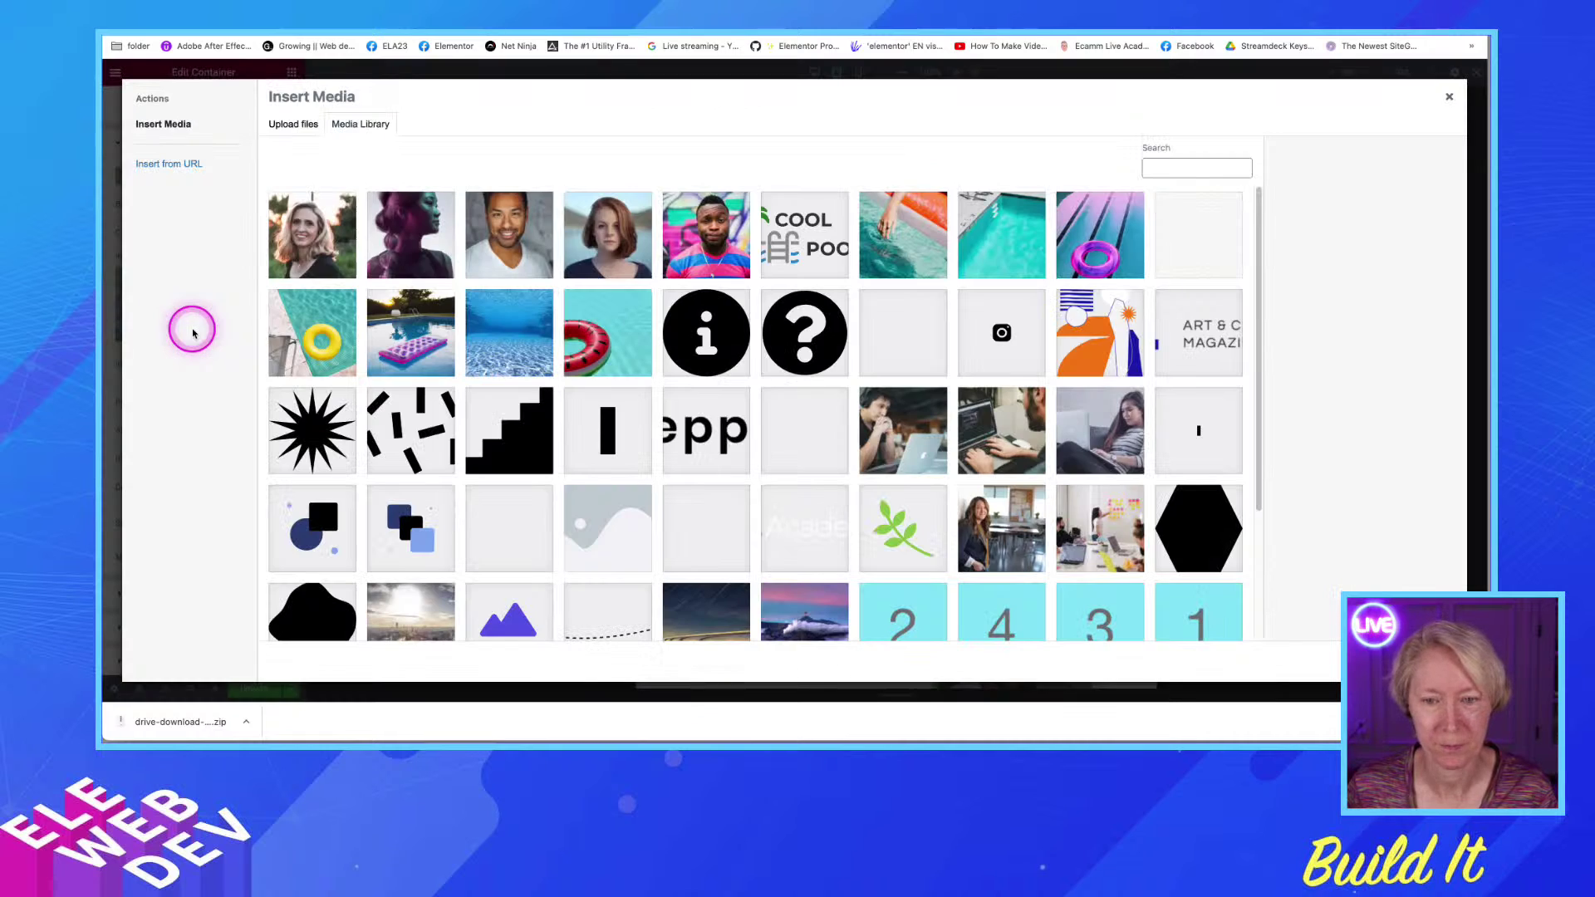
Use the blue underwater pool photo as the hero's tablet background image with its display size set to Cover
click(1028, 270)
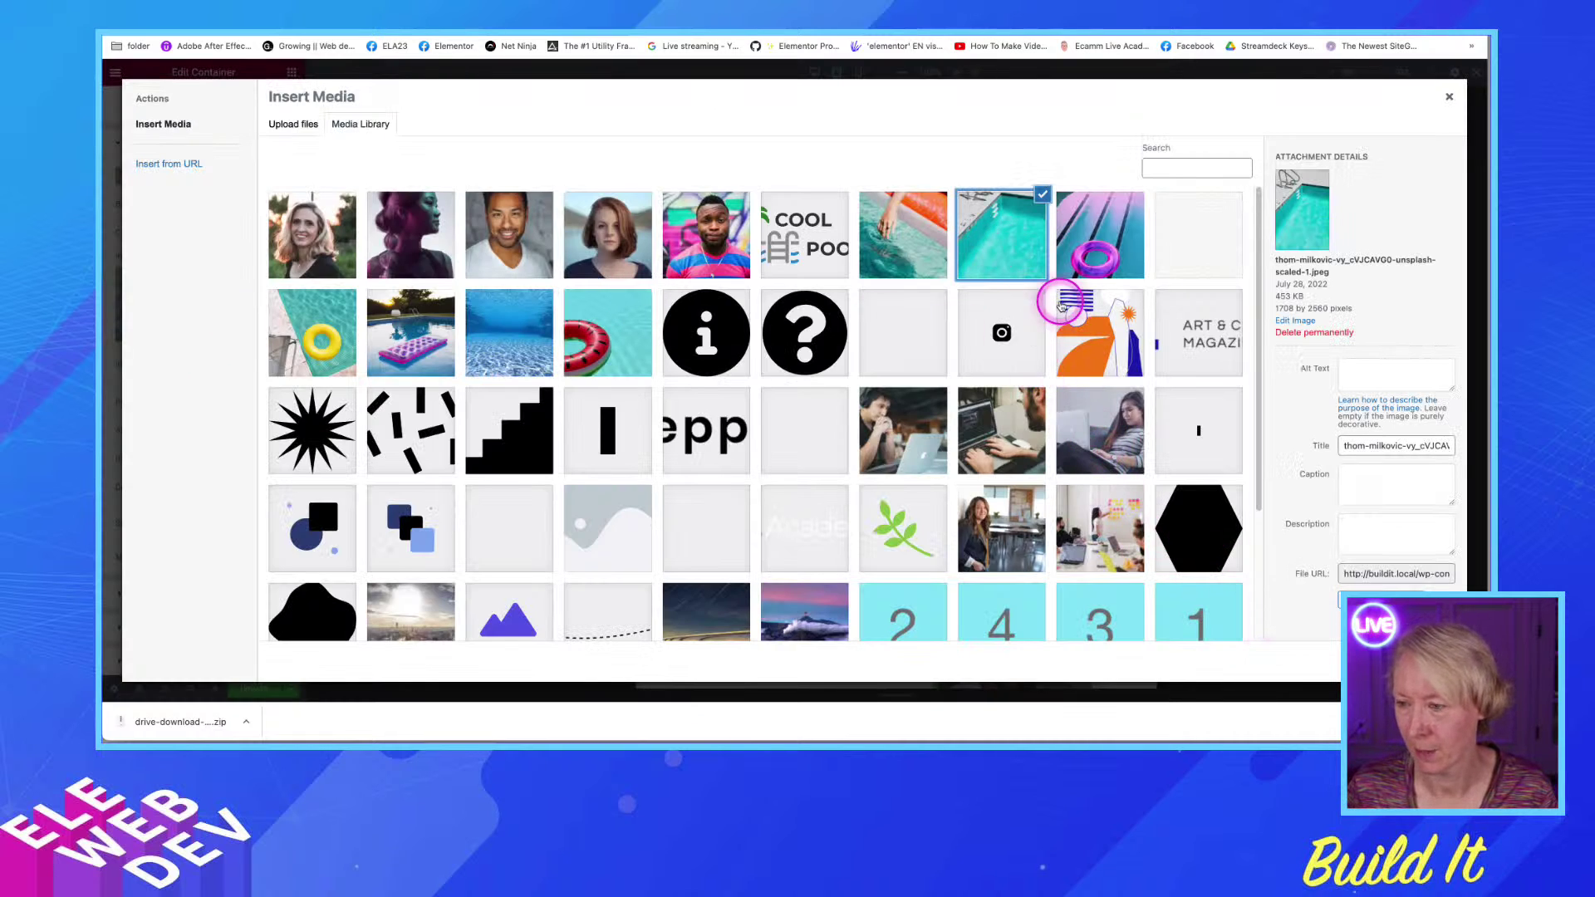
click(1091, 249)
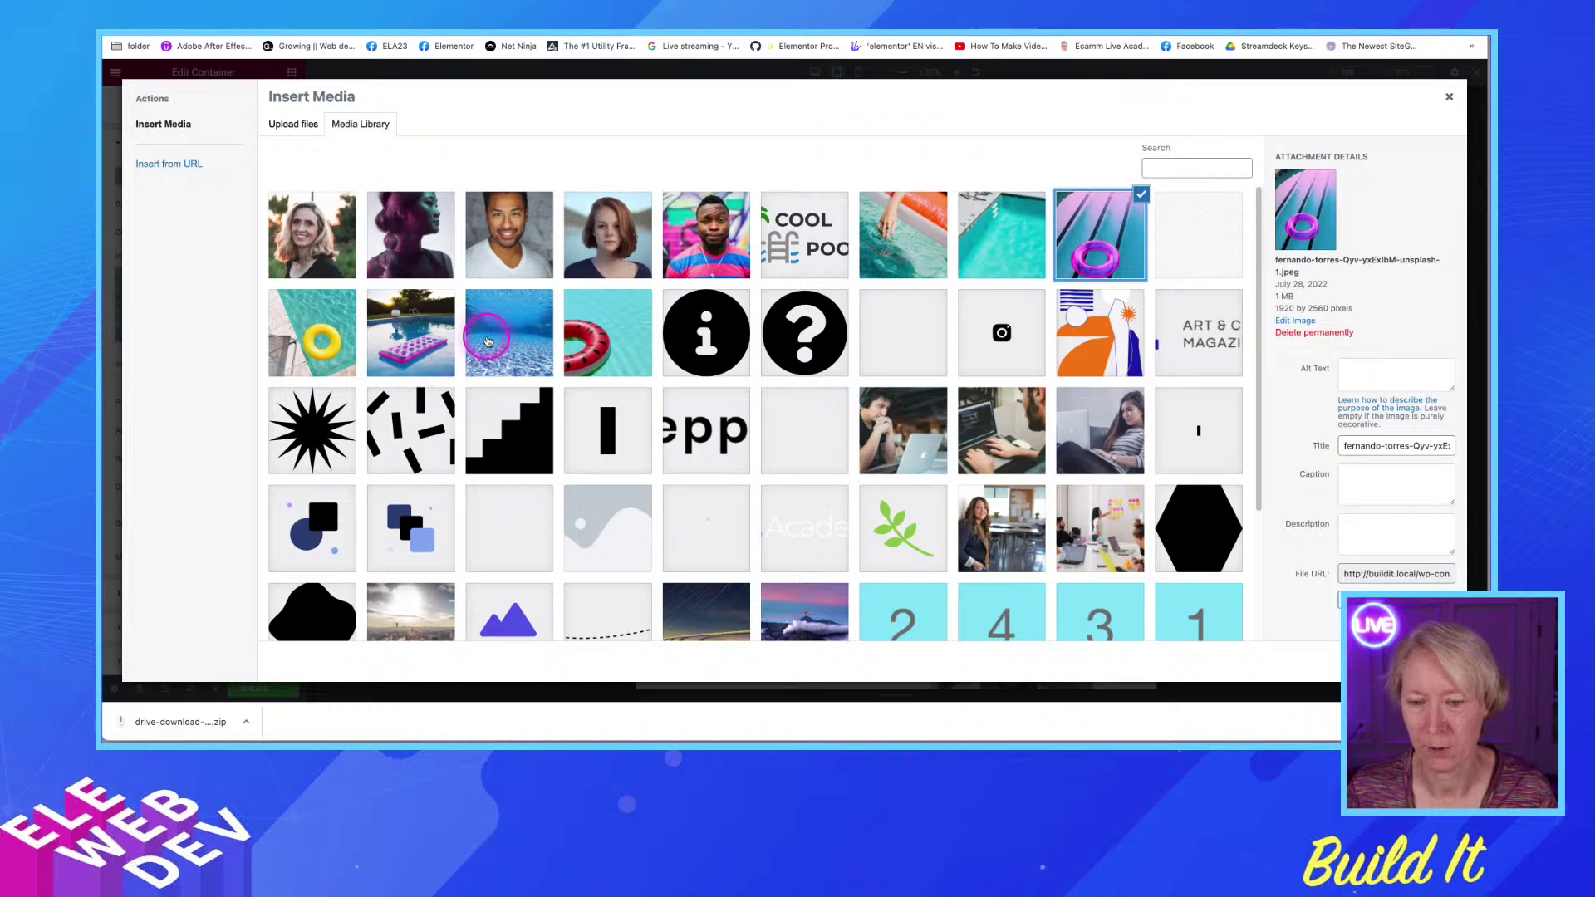
click(392, 352)
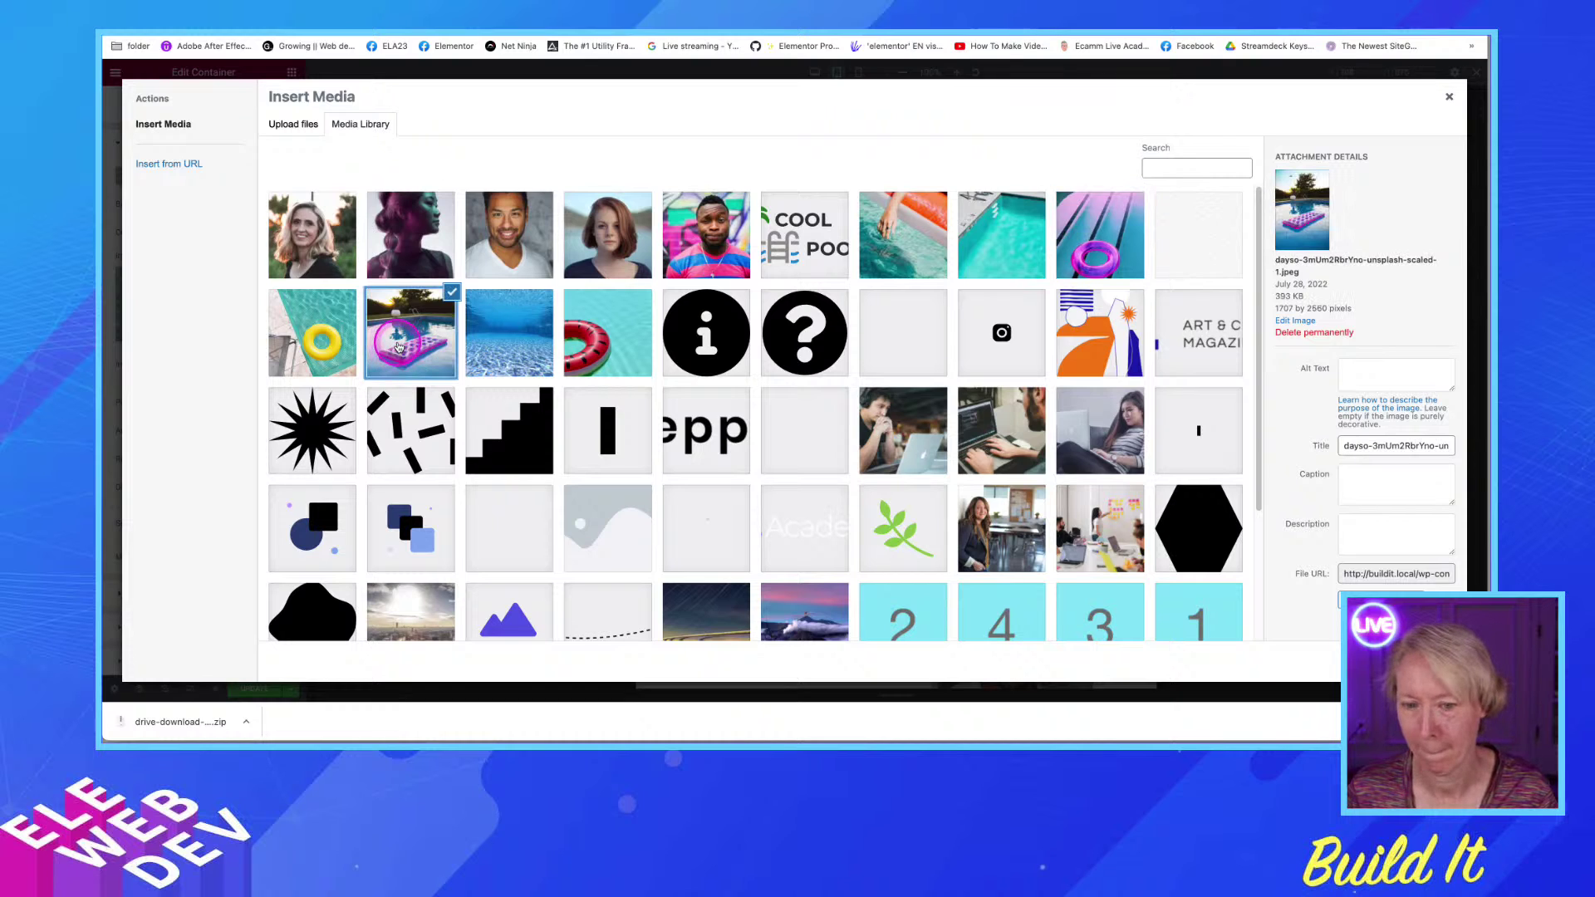
click(399, 347)
click(404, 342)
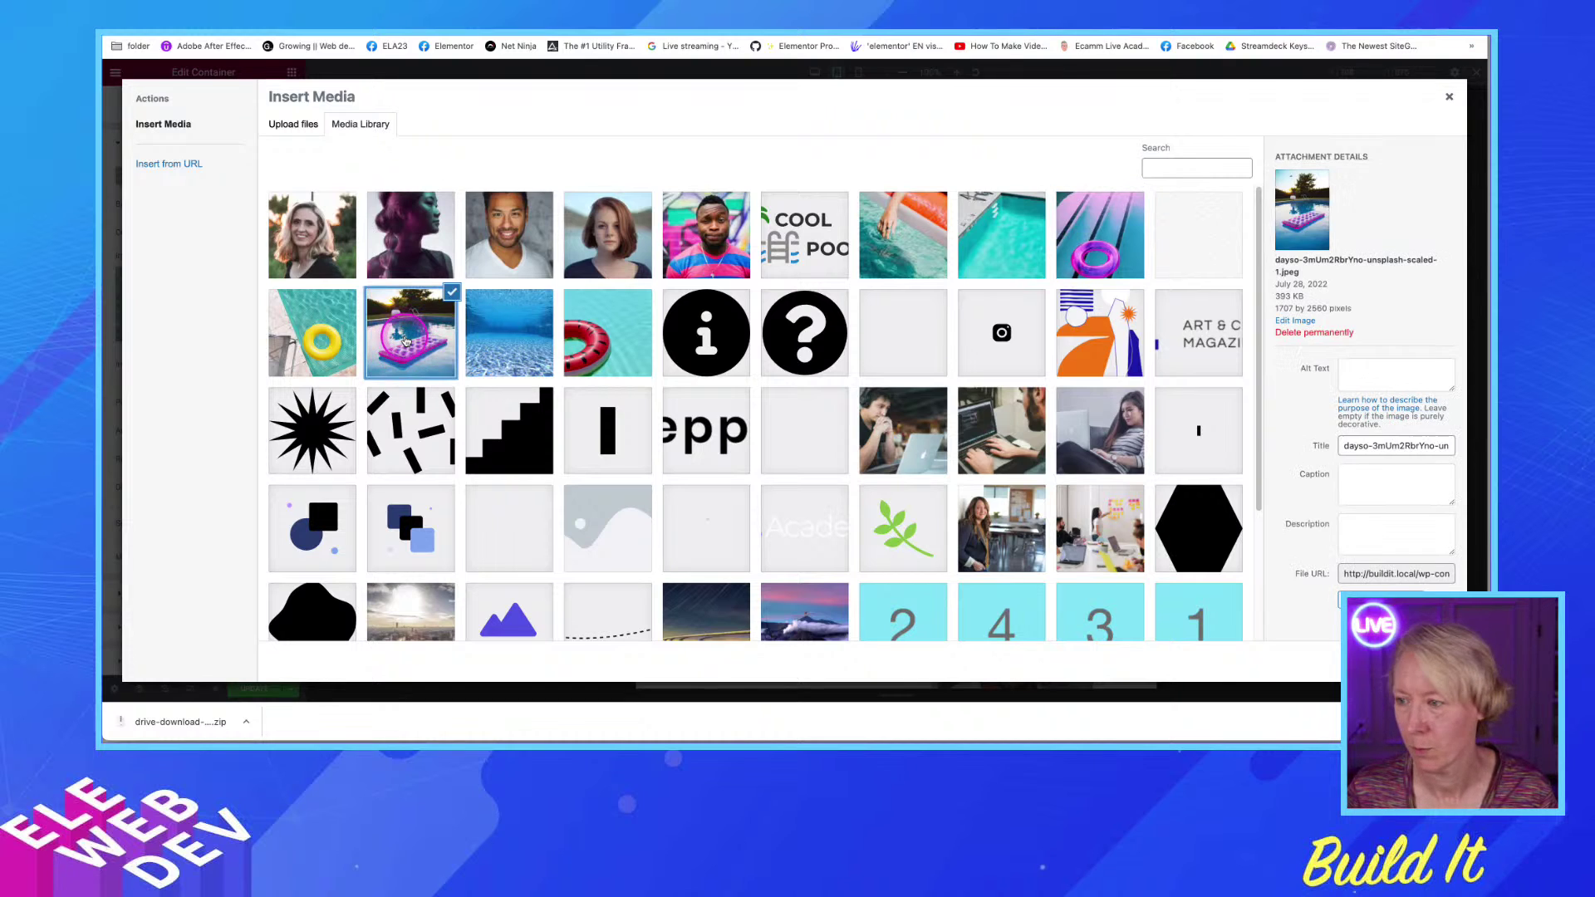
click(501, 340)
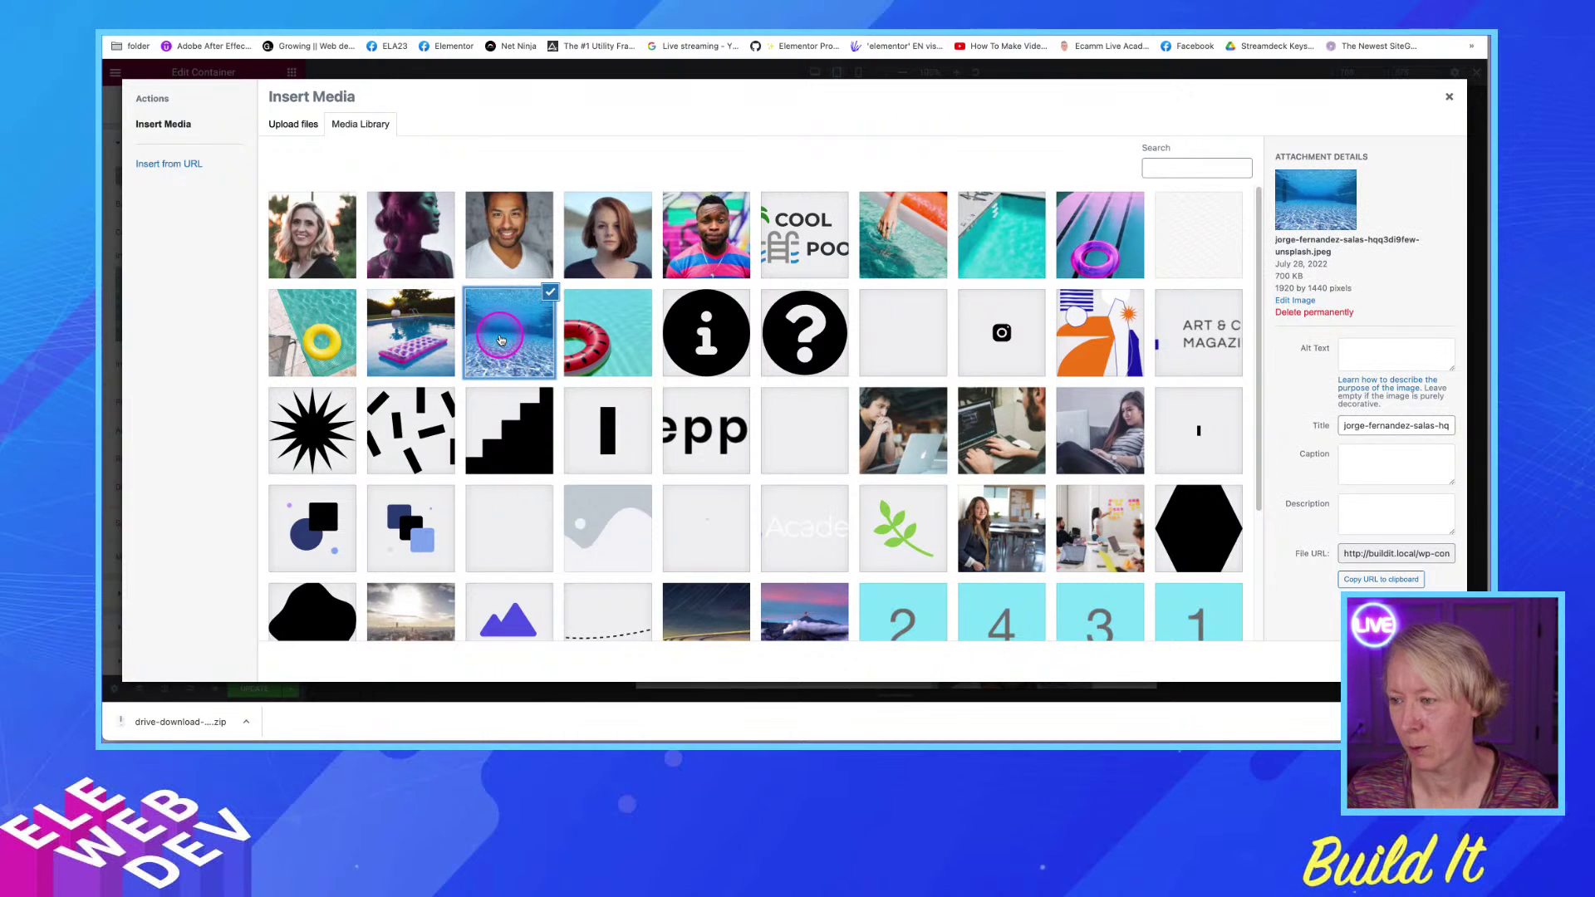
click(501, 340)
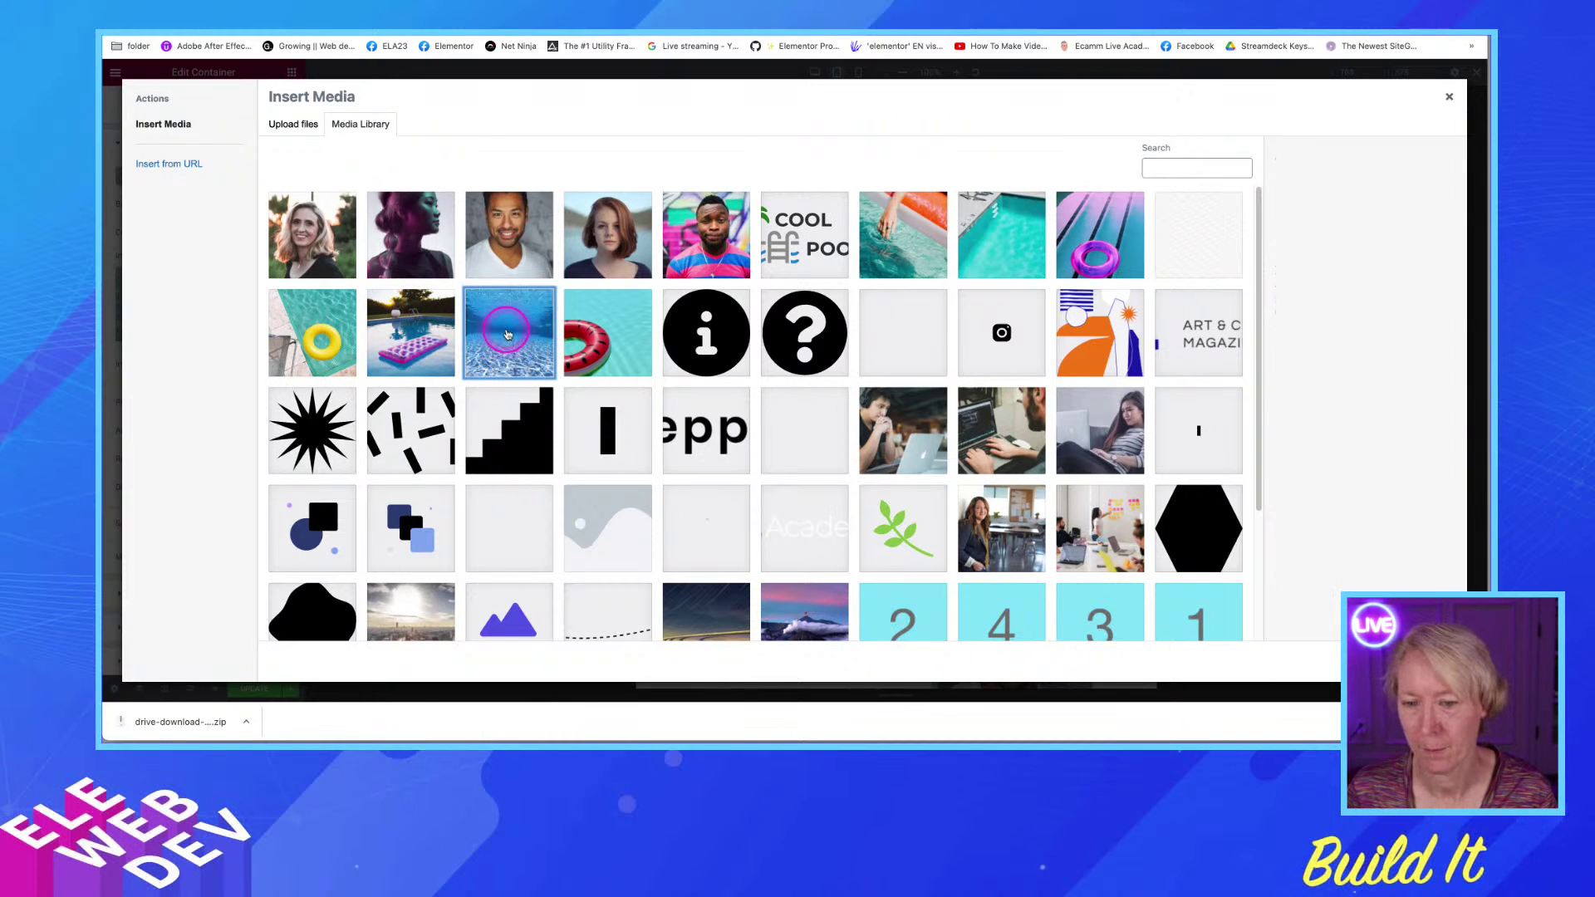
click(501, 338)
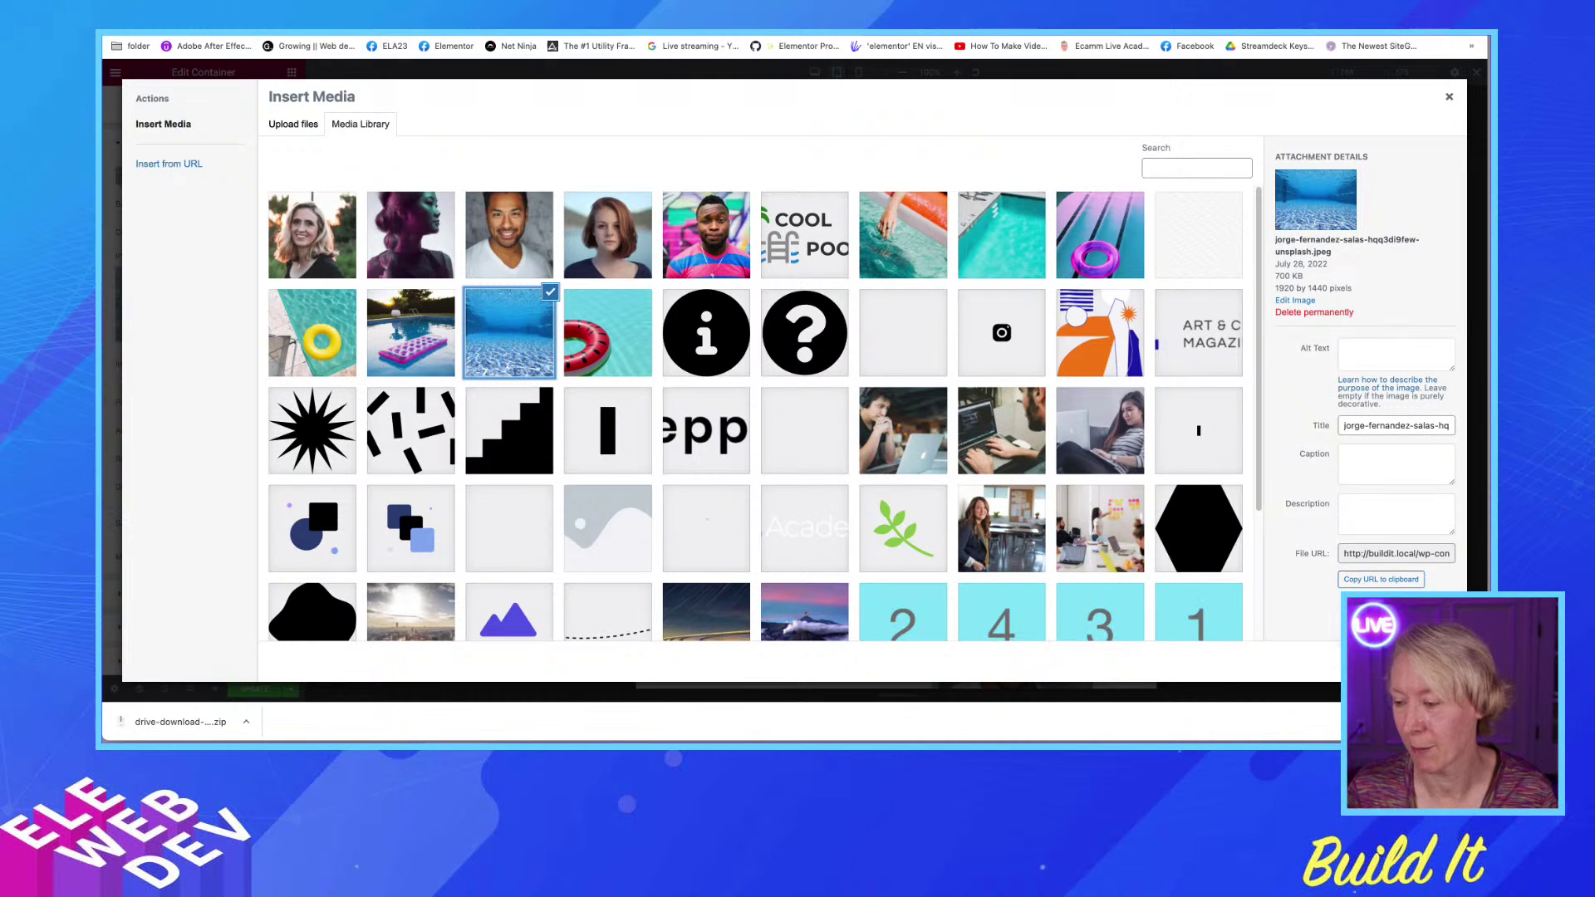
click(1412, 661)
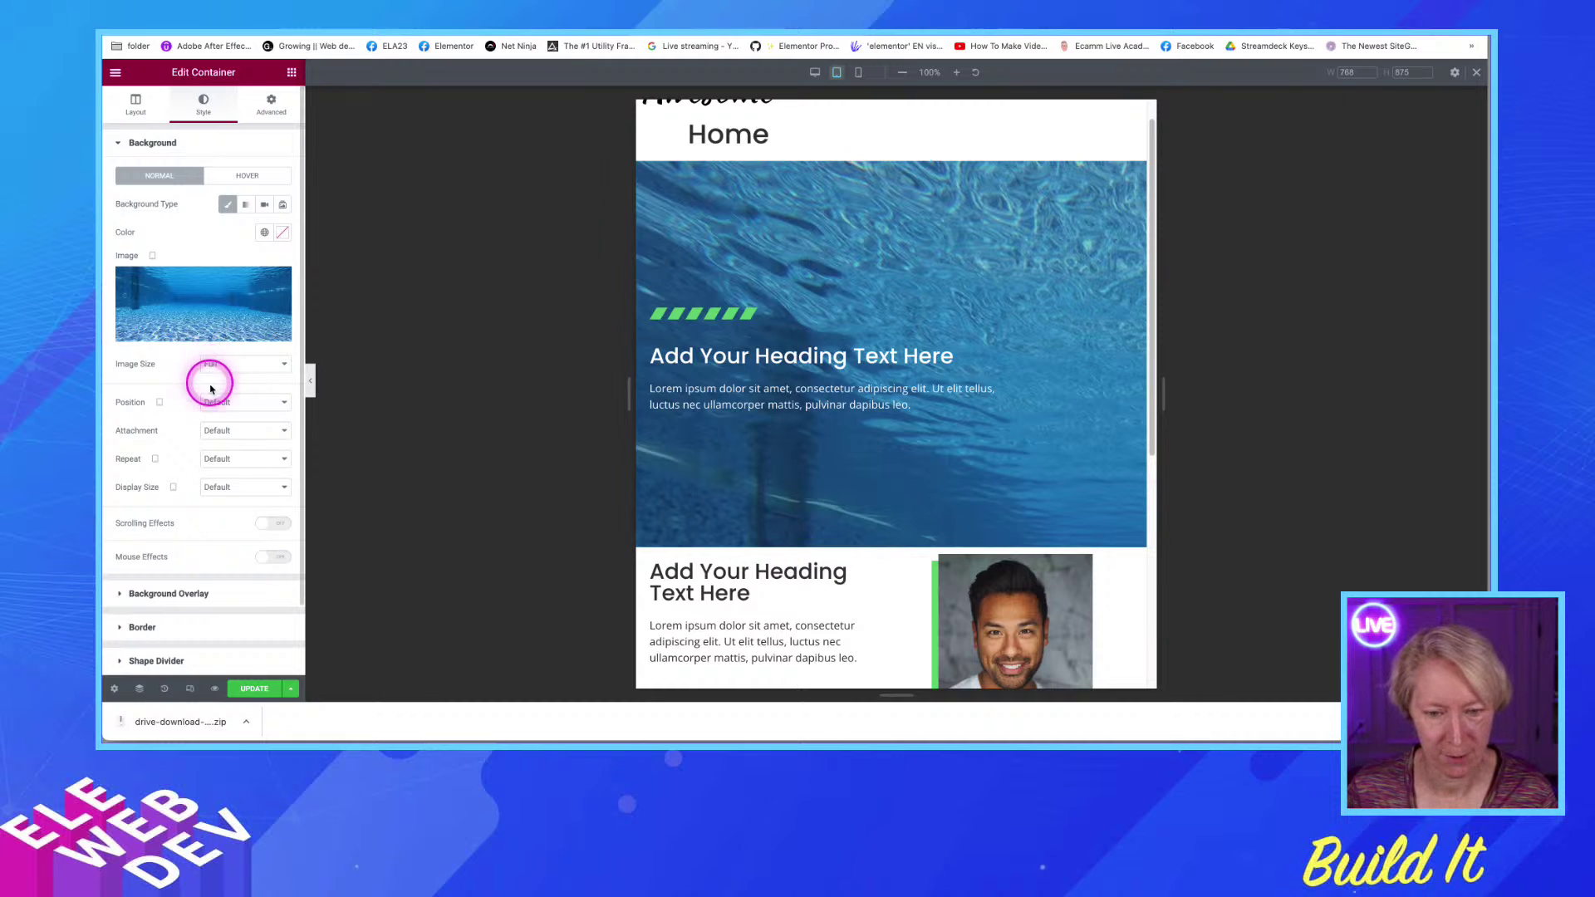
click(217, 487)
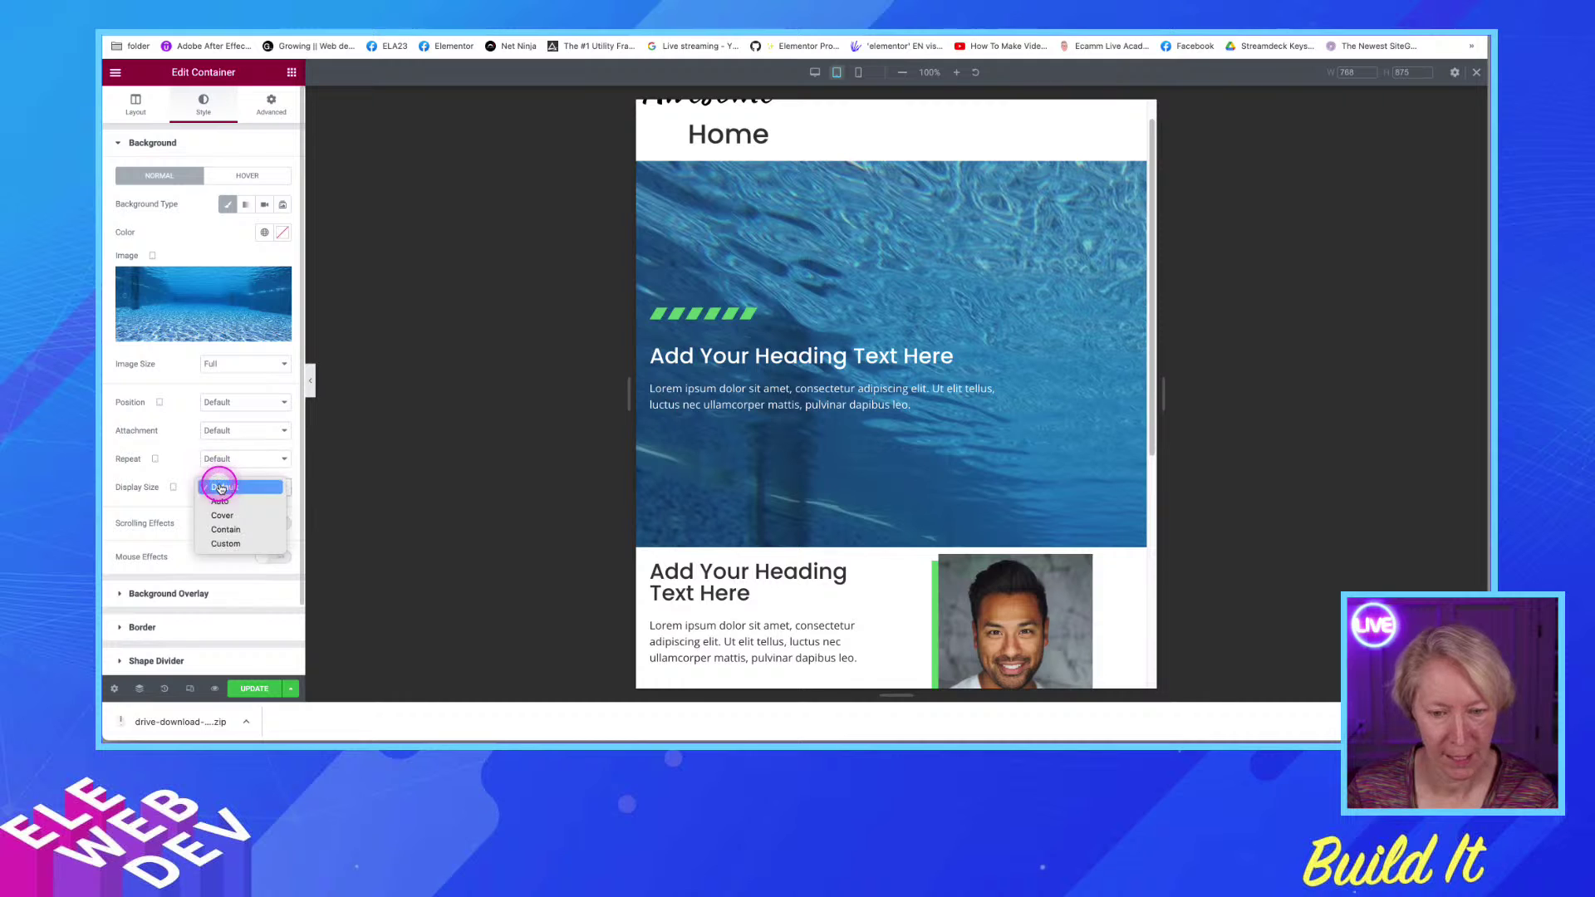
click(223, 515)
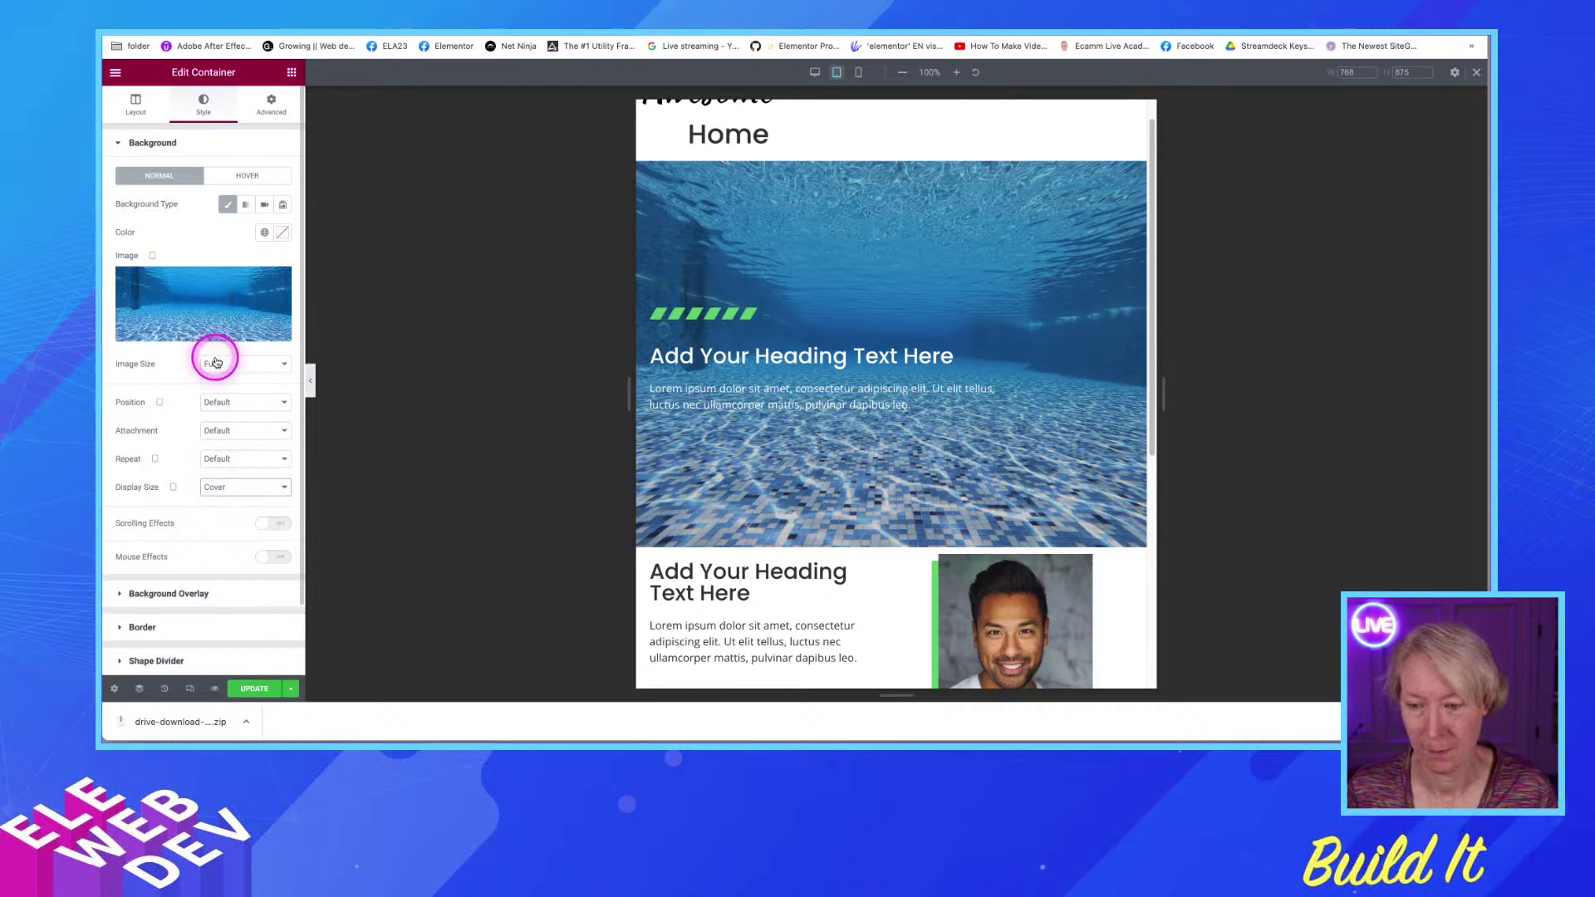
Set the hero's background overlay opacity to 0.46 for tablet, and return to the desktop view
click(173, 593)
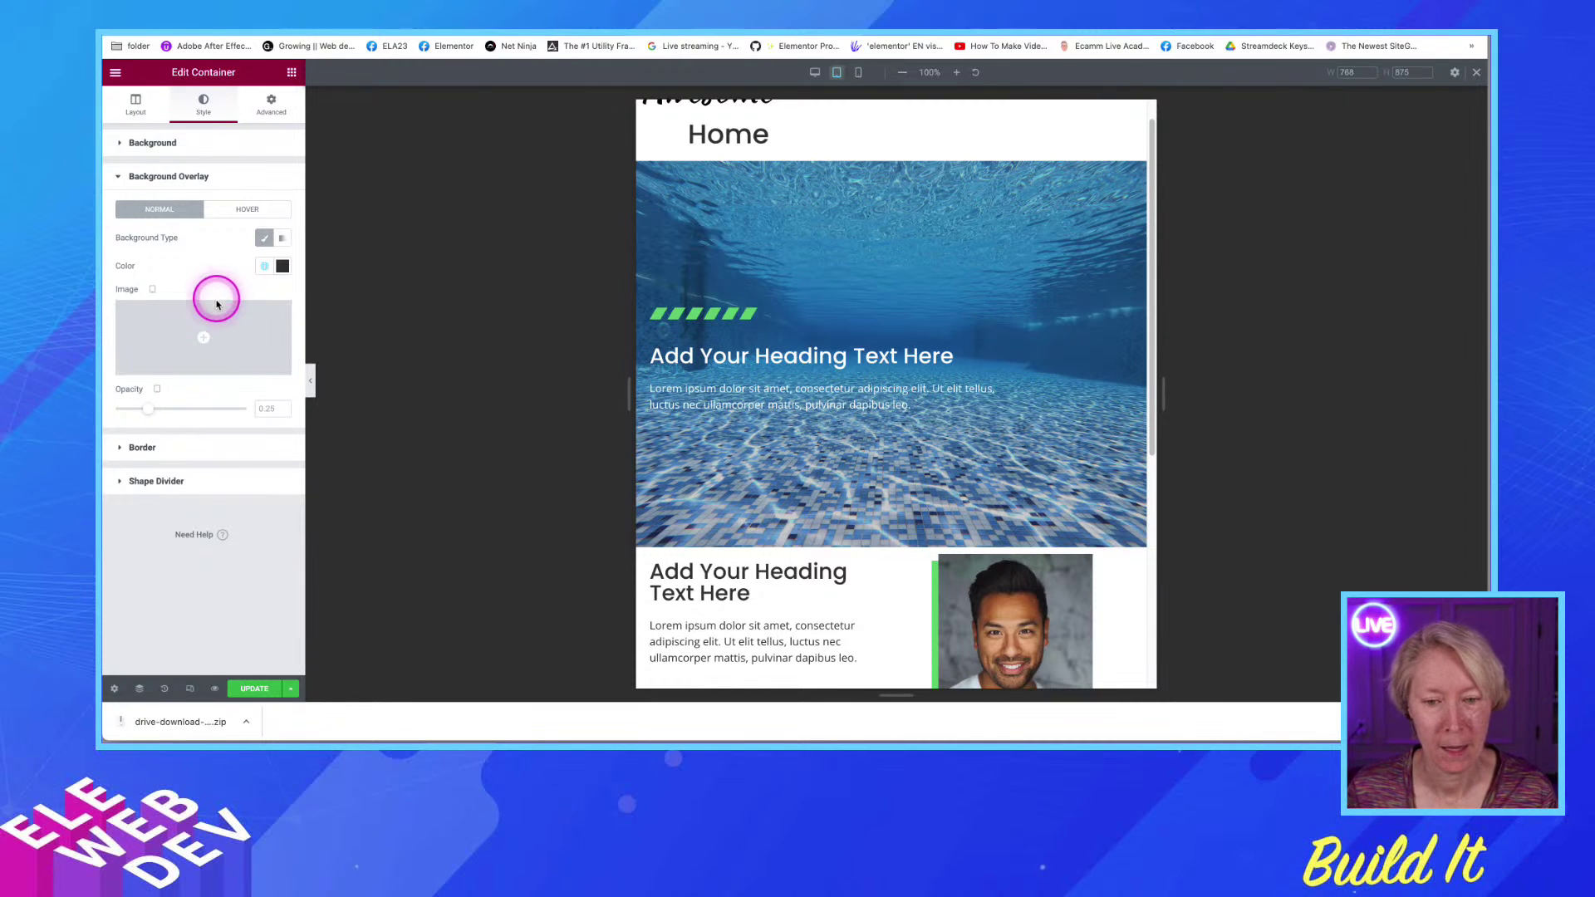
mouse_move(178, 419)
mouse_down()
mouse_move(149, 420)
mouse_move(146, 403)
mouse_move(190, 410)
mouse_move(176, 415)
mouse_up()
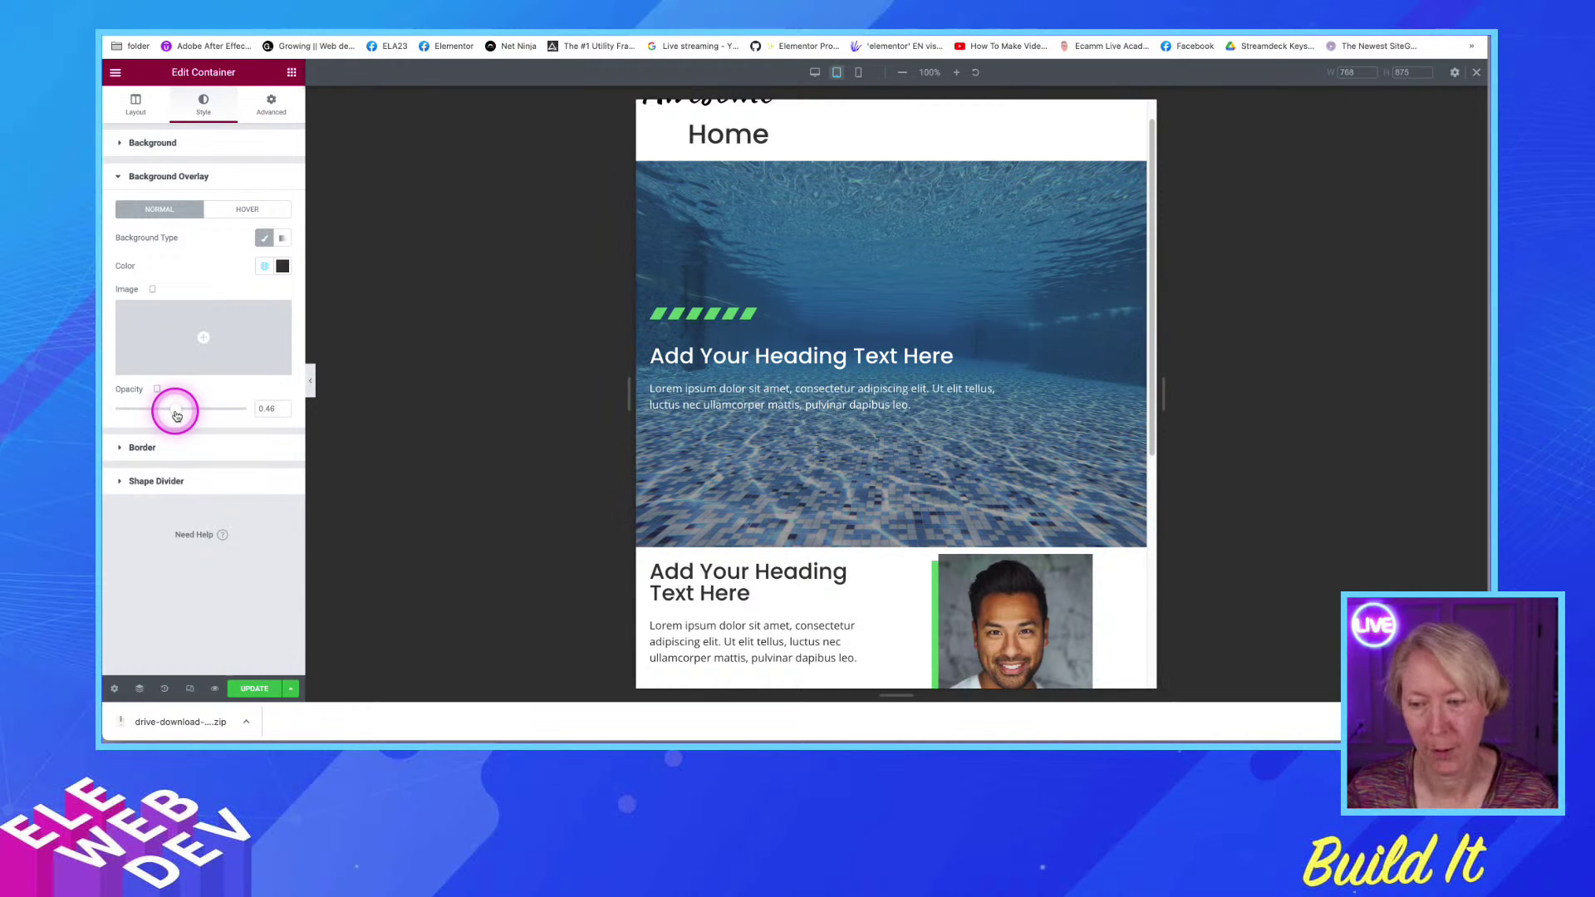
click(815, 73)
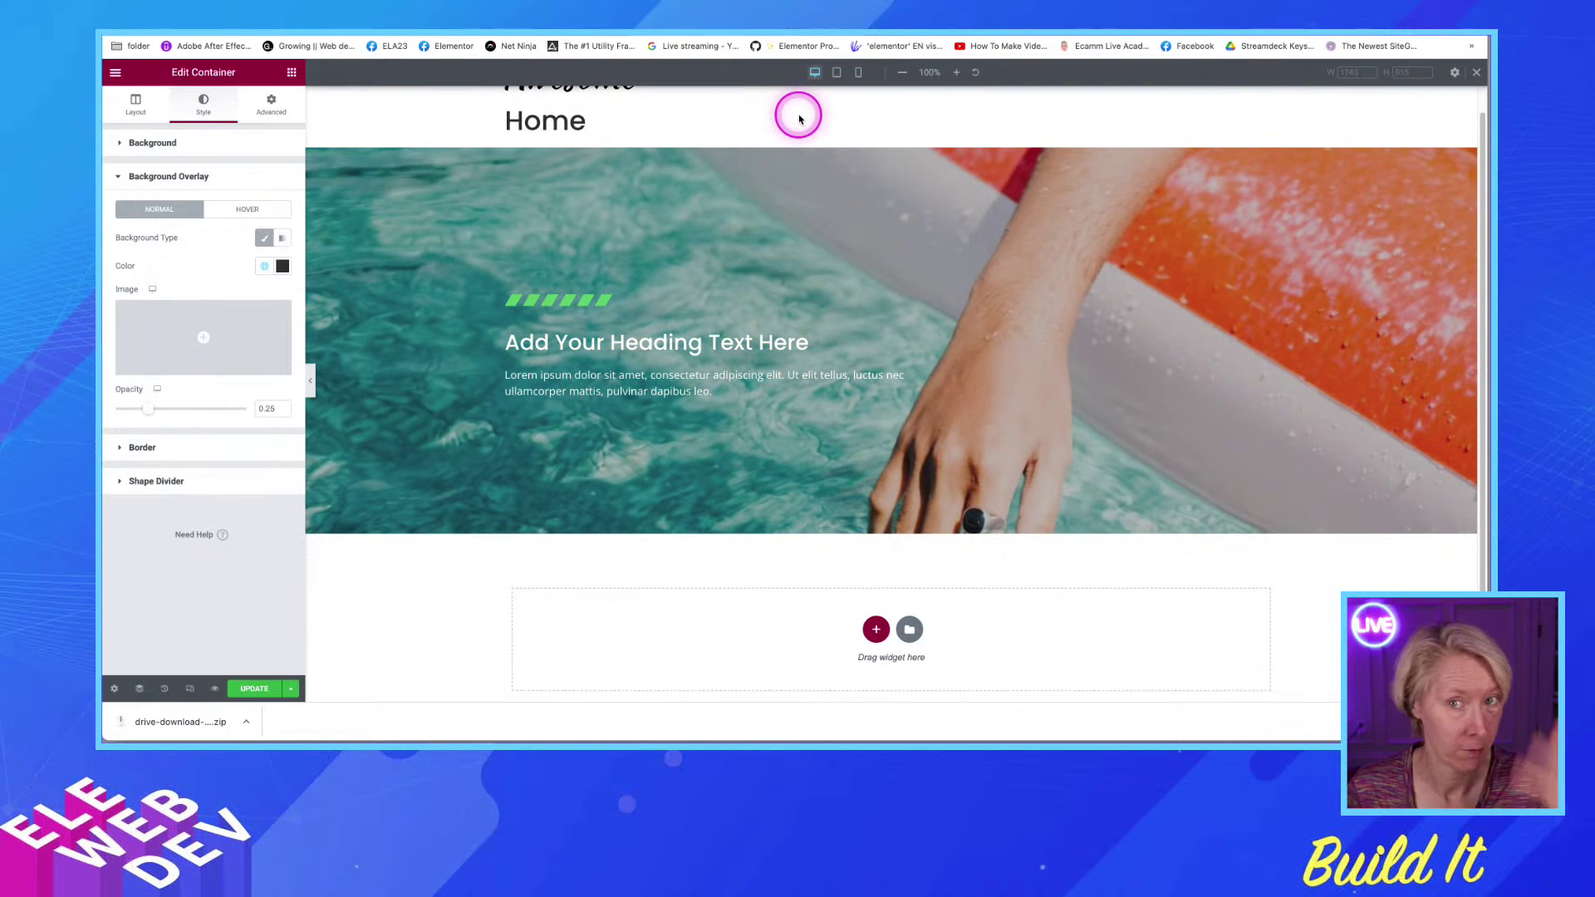
In the mobile view, use the yellow doughnut float pool photo as the hero container's background image
click(836, 75)
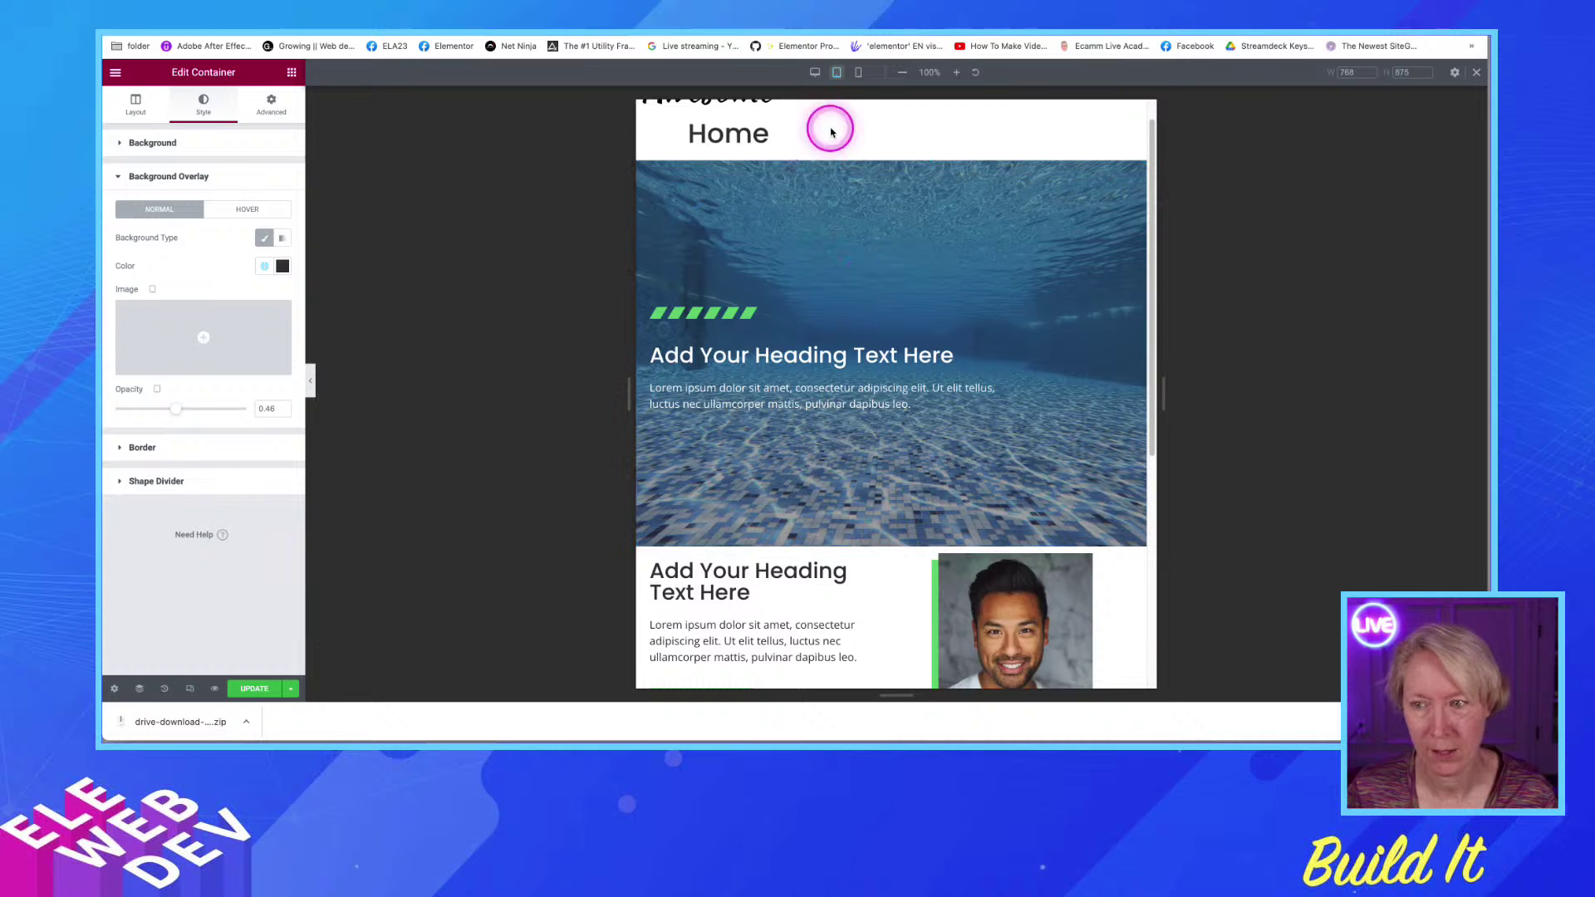
click(860, 73)
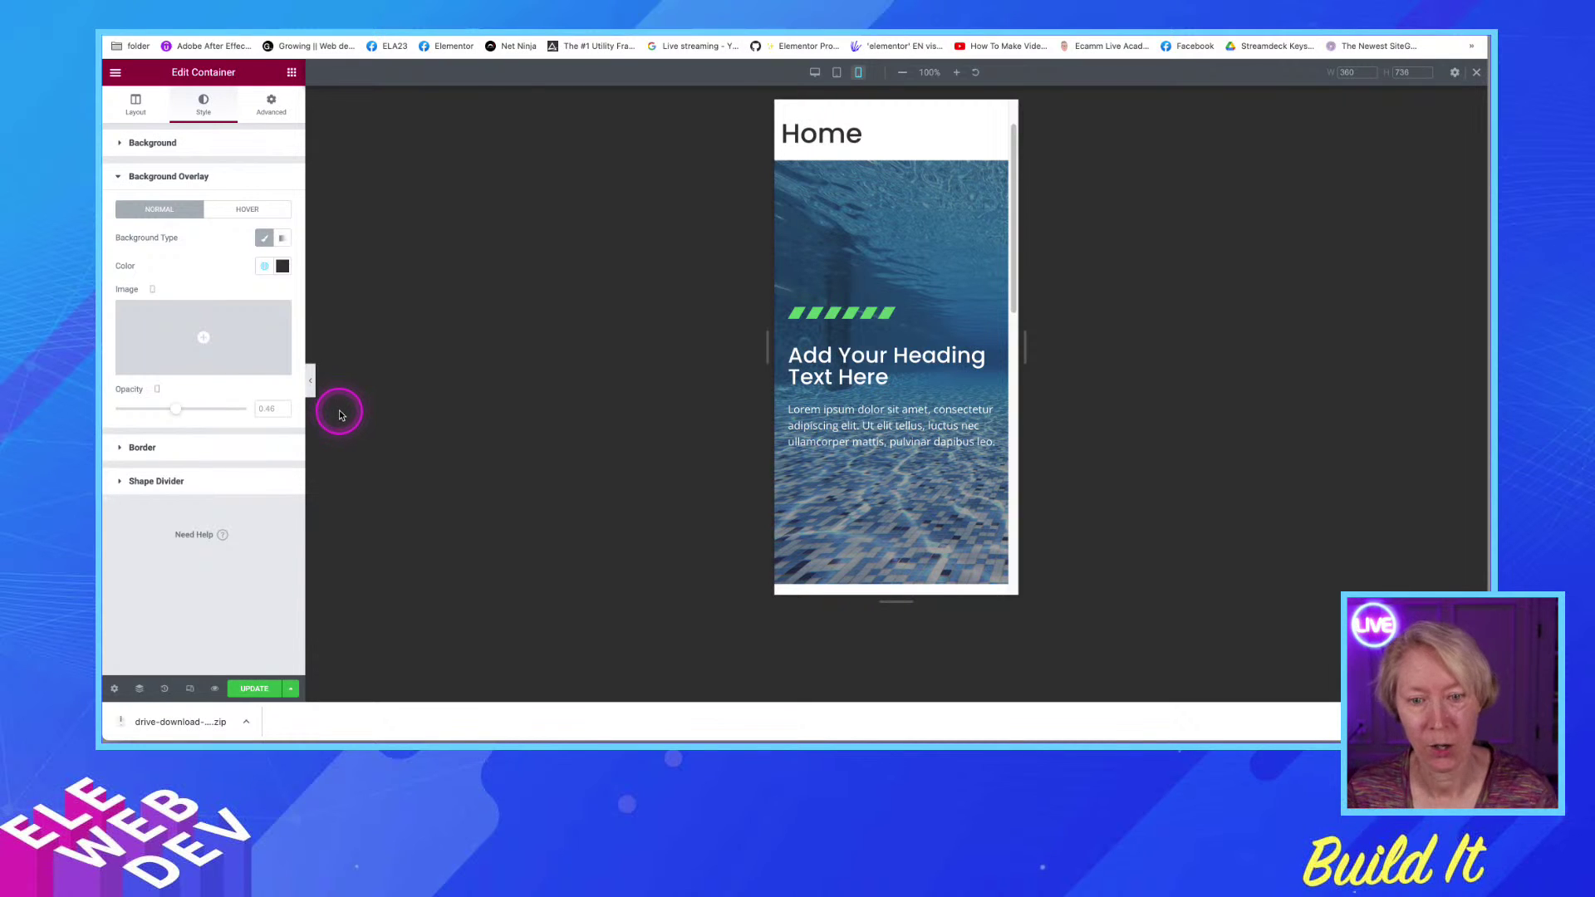
click(153, 141)
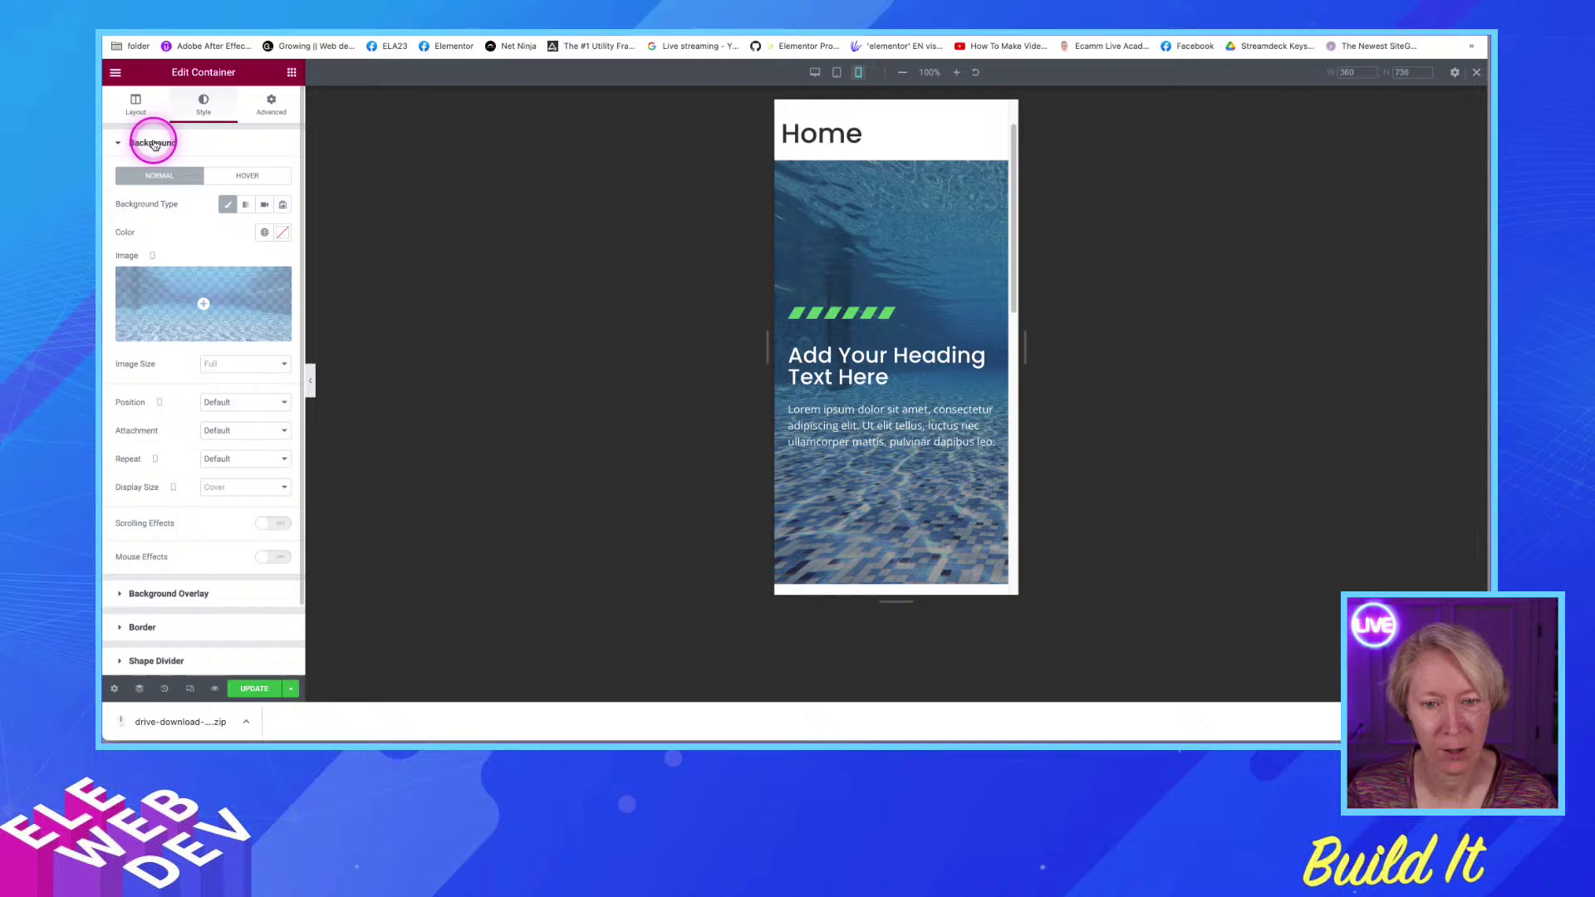
click(189, 336)
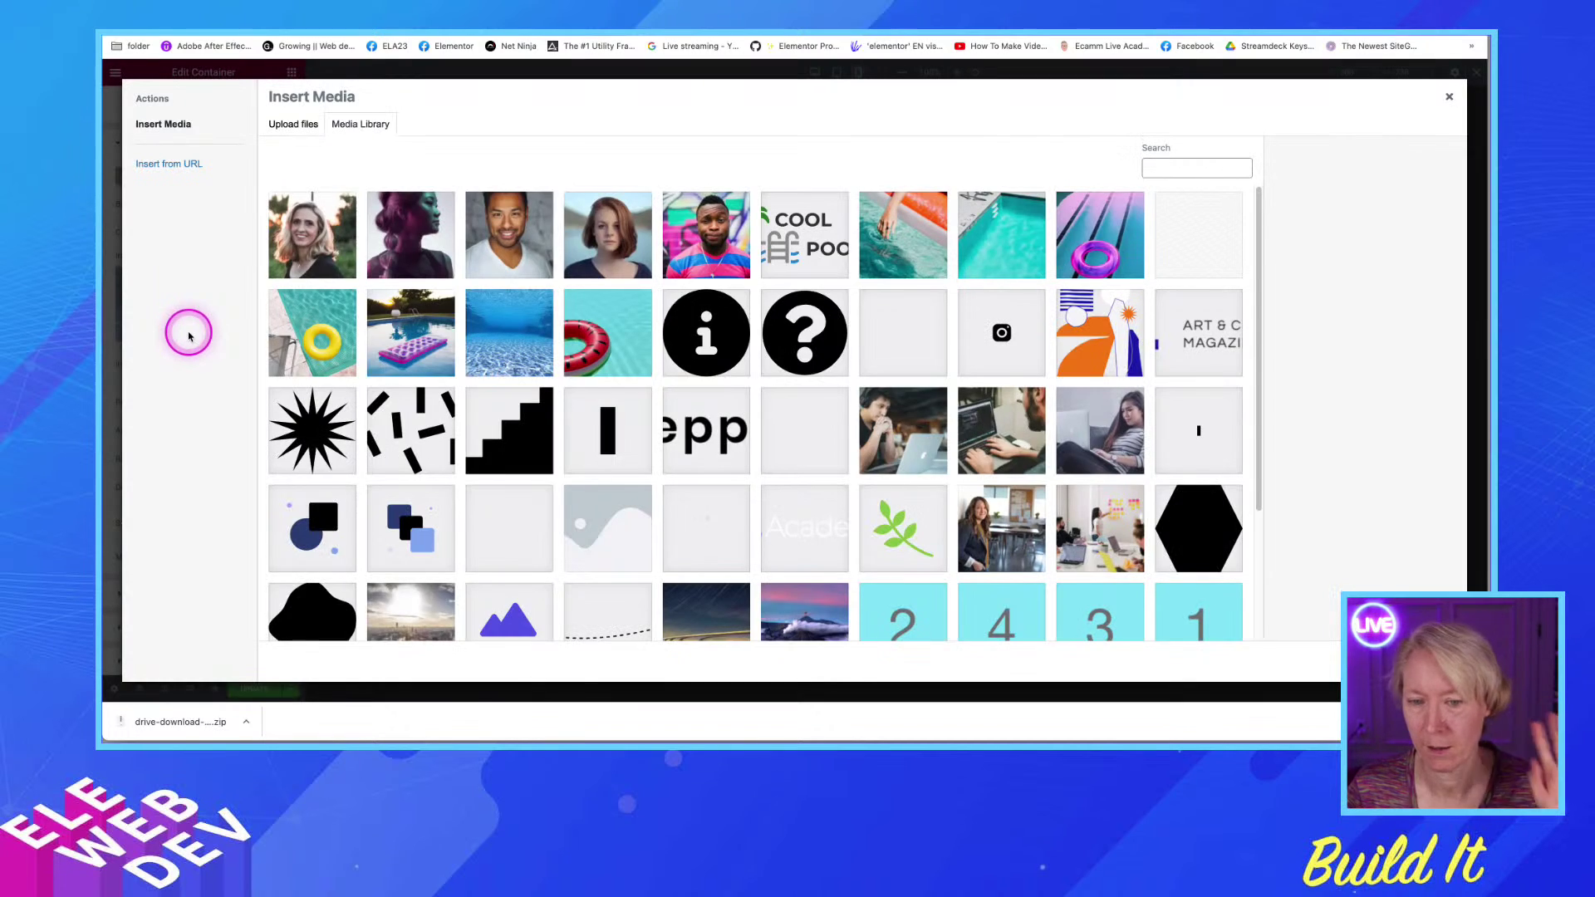
click(295, 336)
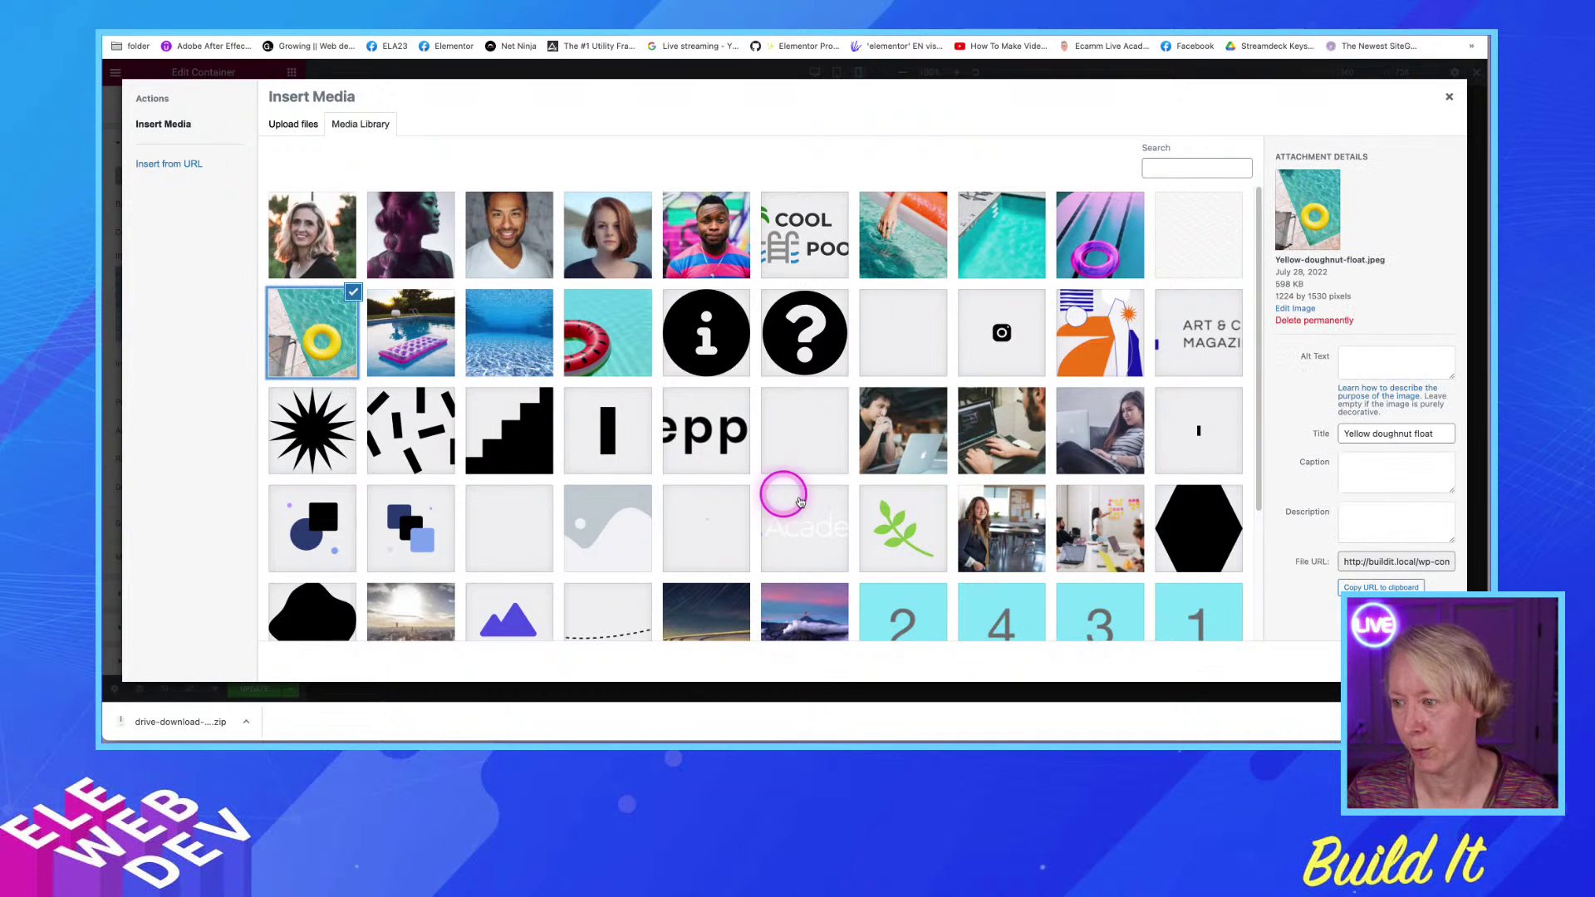
click(1432, 662)
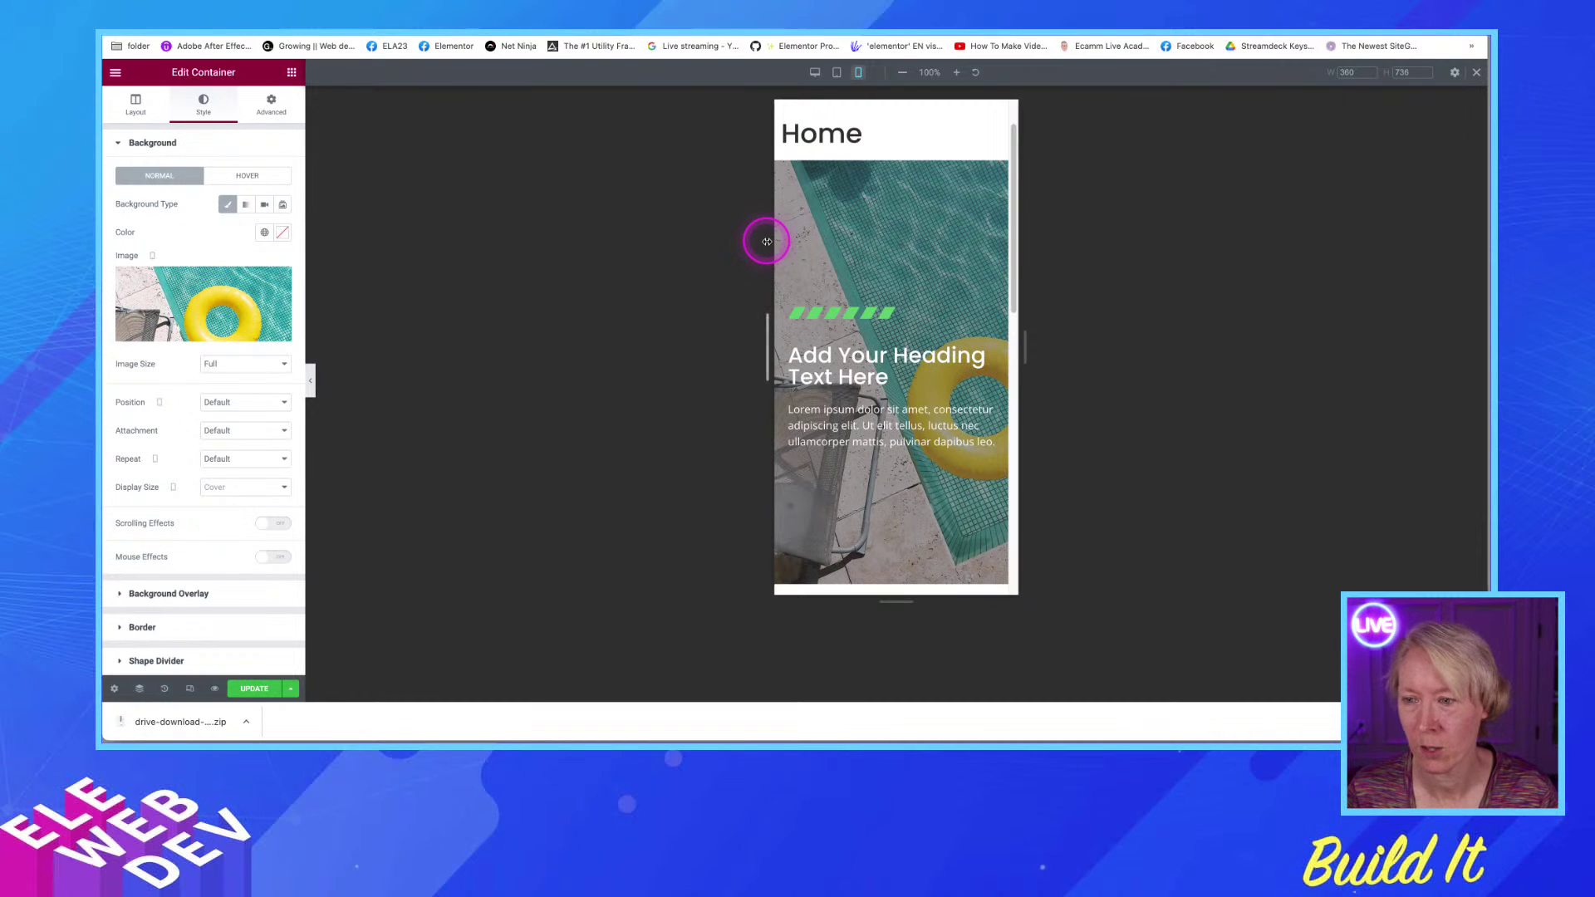
In the desktop view, add a two-row, three-column container structure below the hero and delete the three containers of its second row
click(815, 73)
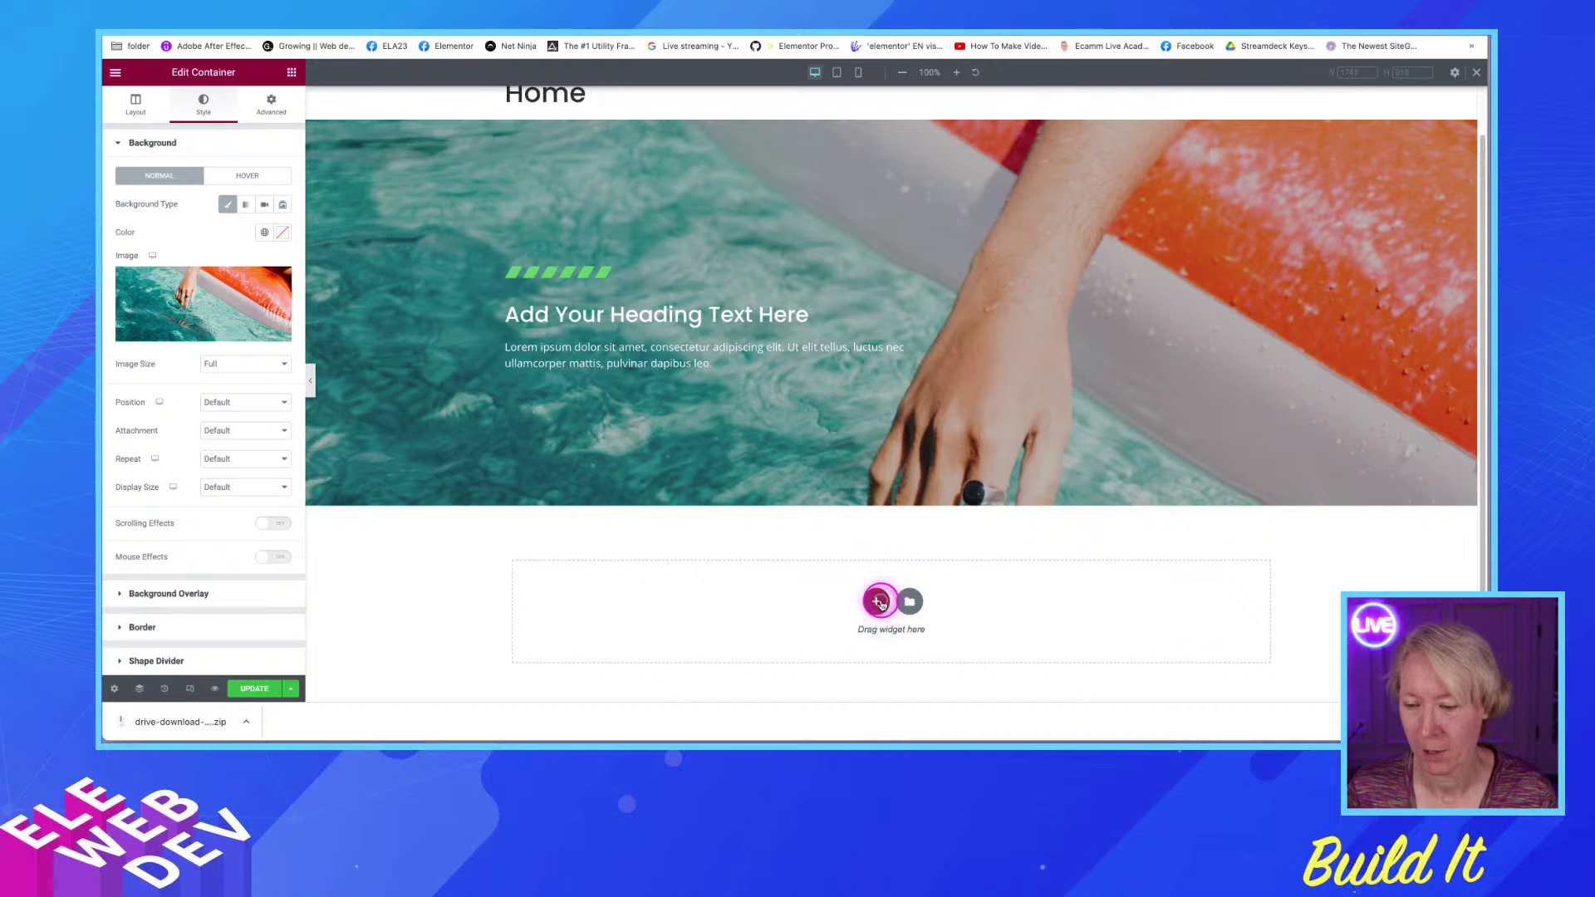
click(879, 601)
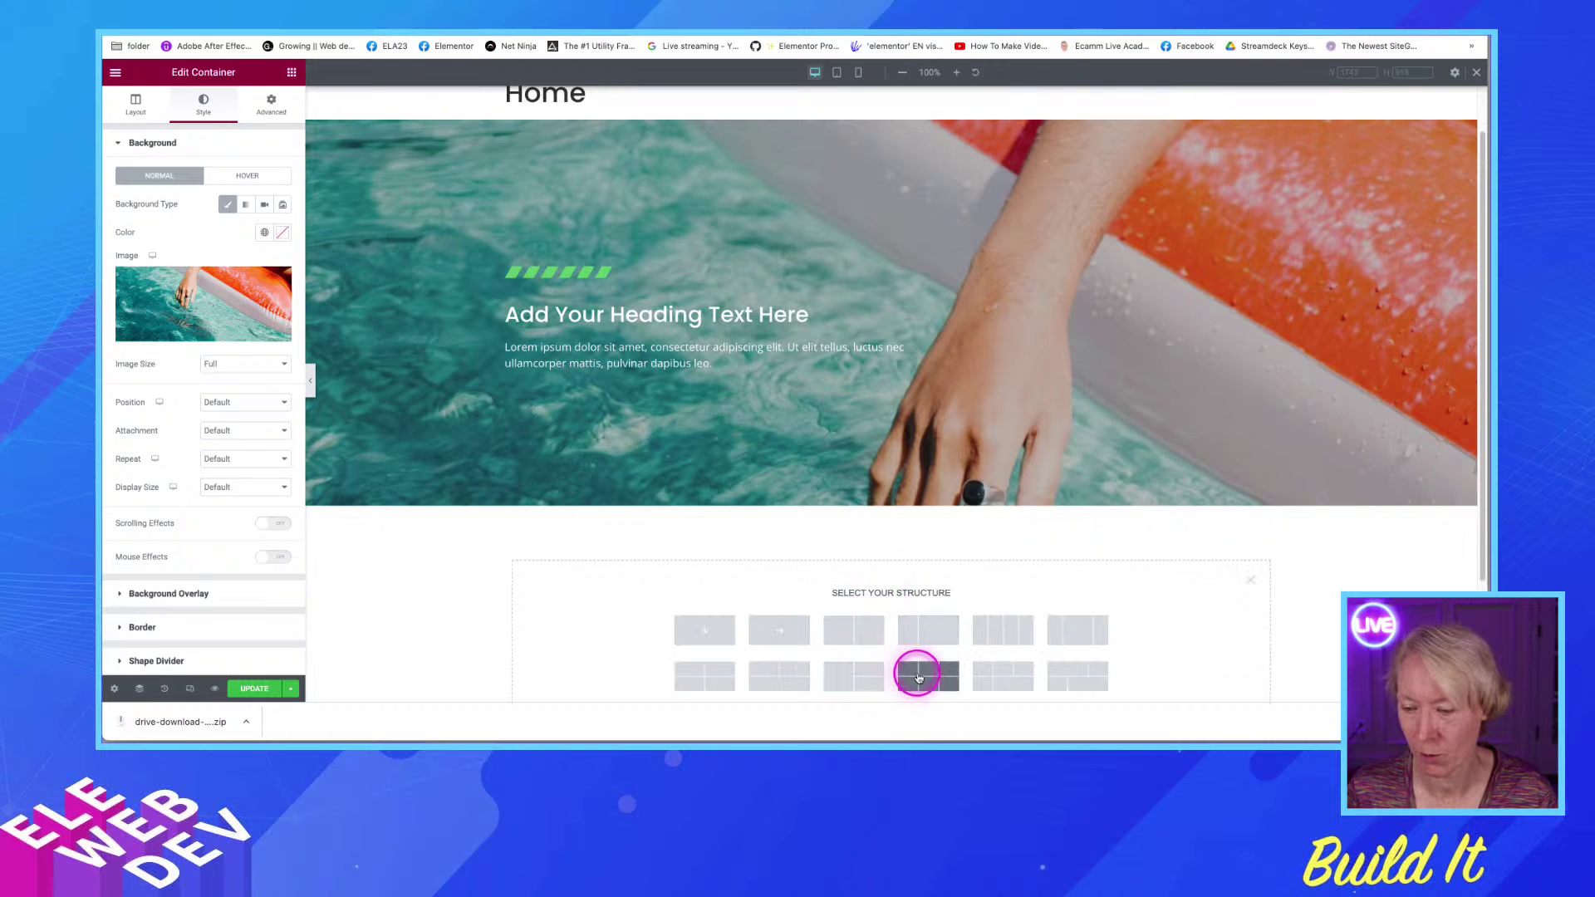
click(919, 677)
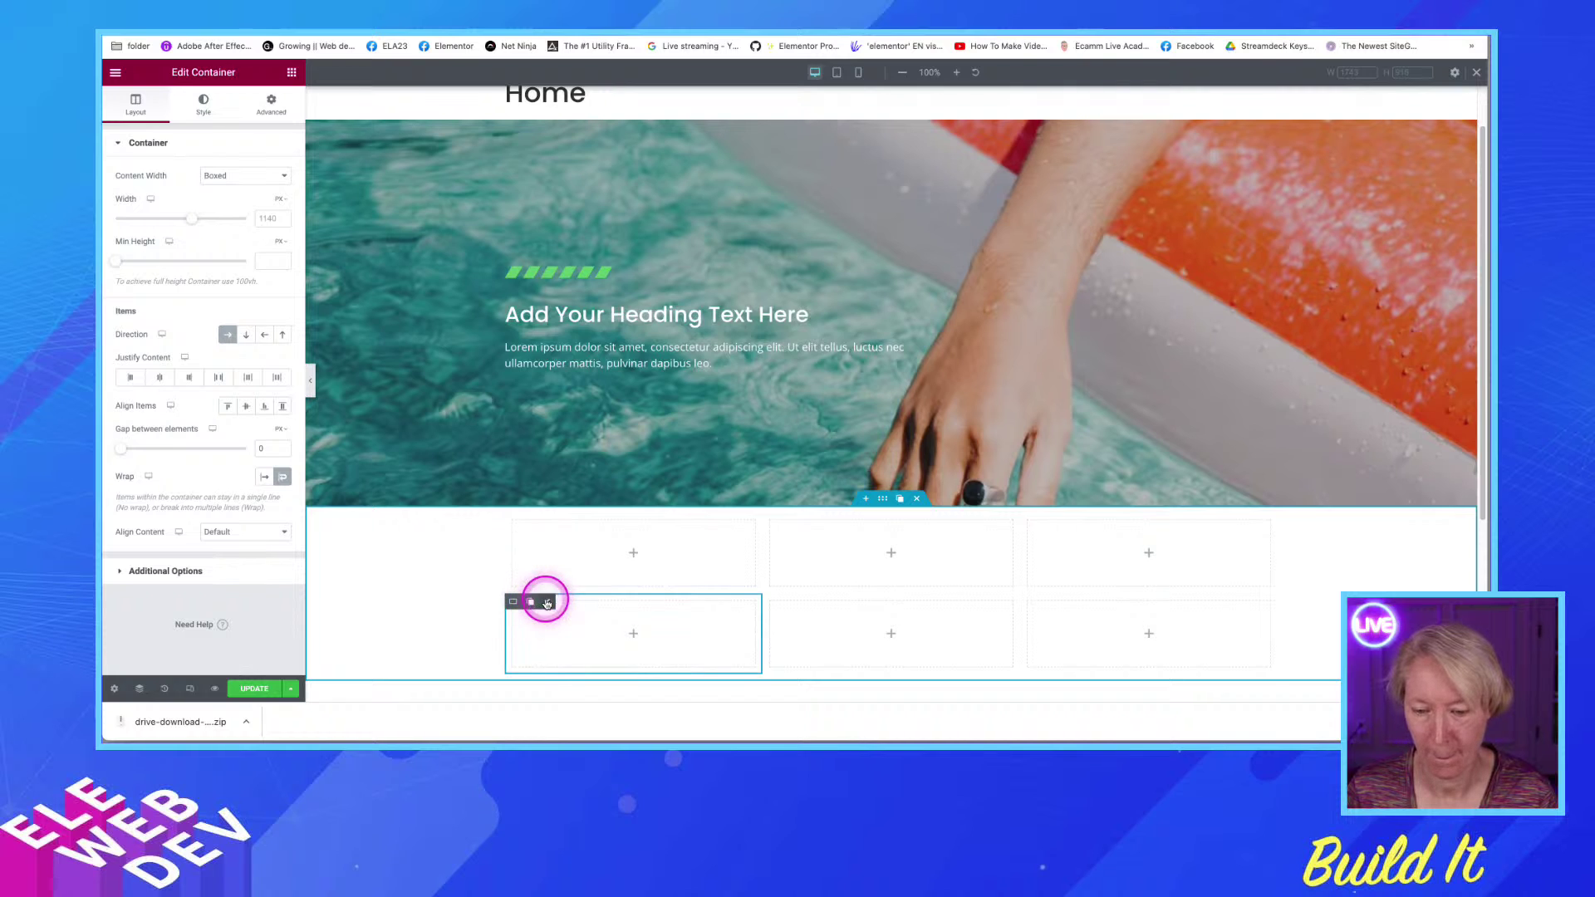
click(546, 603)
click(547, 602)
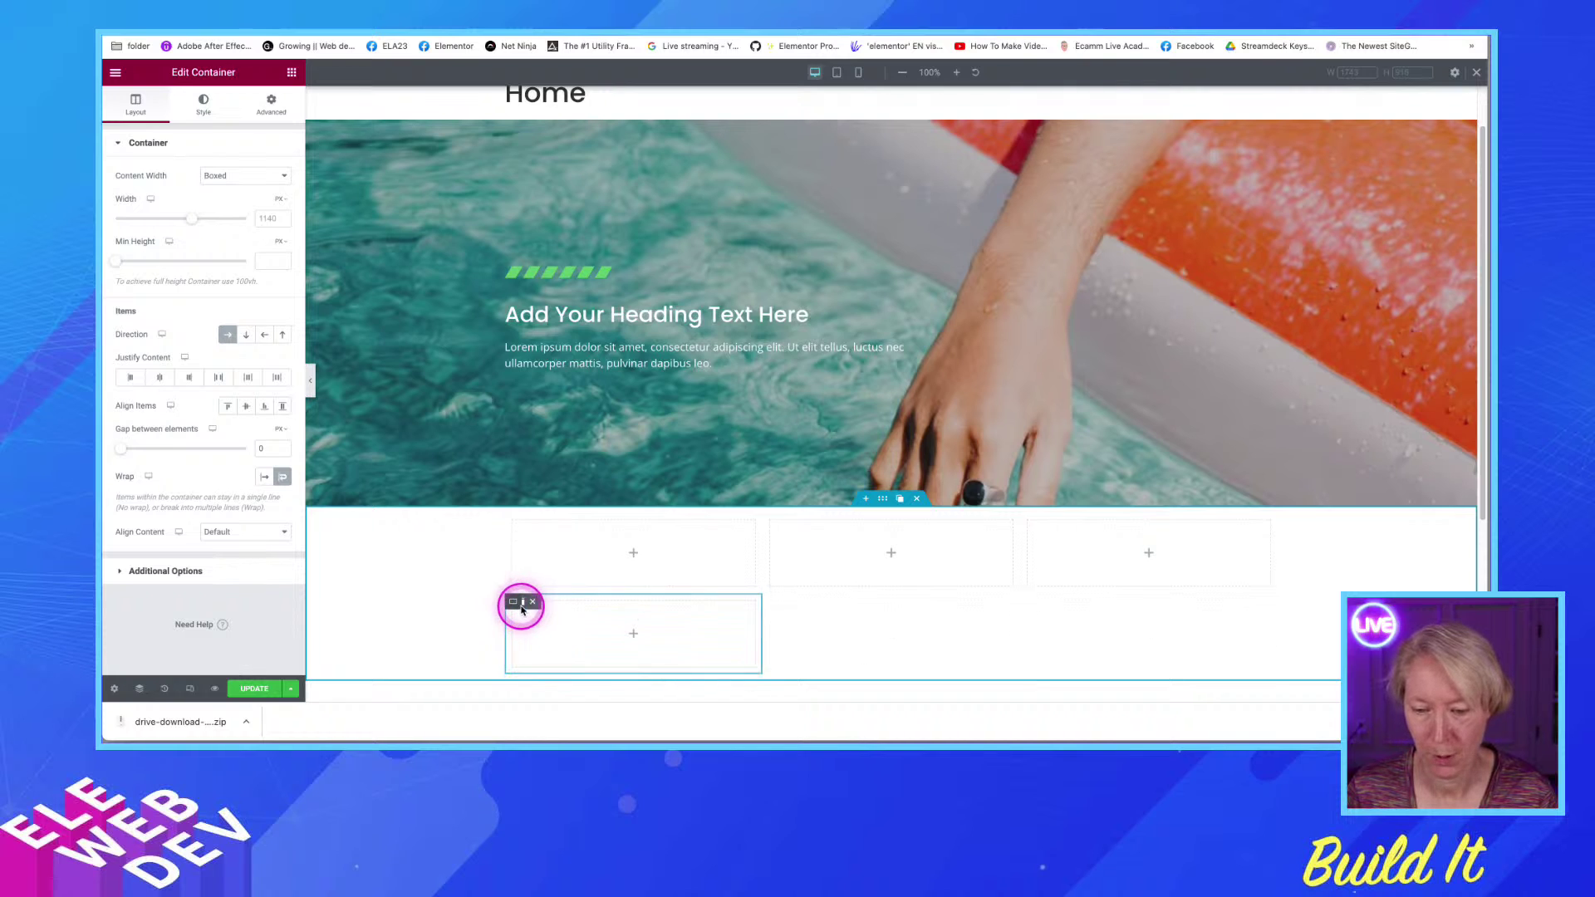
click(548, 602)
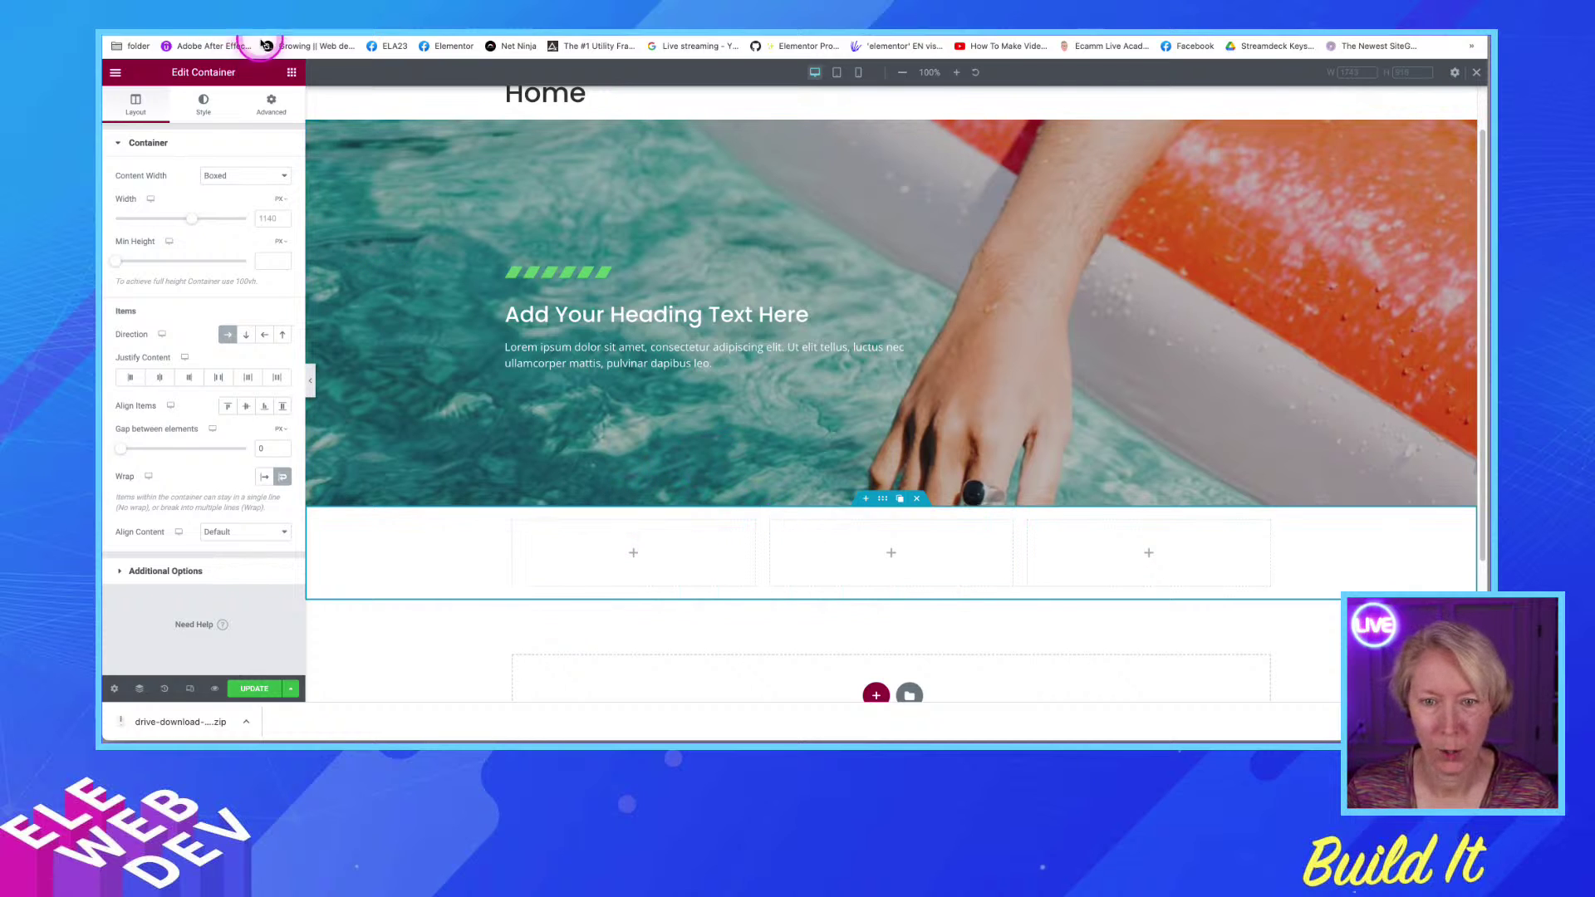
Add an Icon Box widget to the first container and place duplicates of it in the second and third containers
click(291, 72)
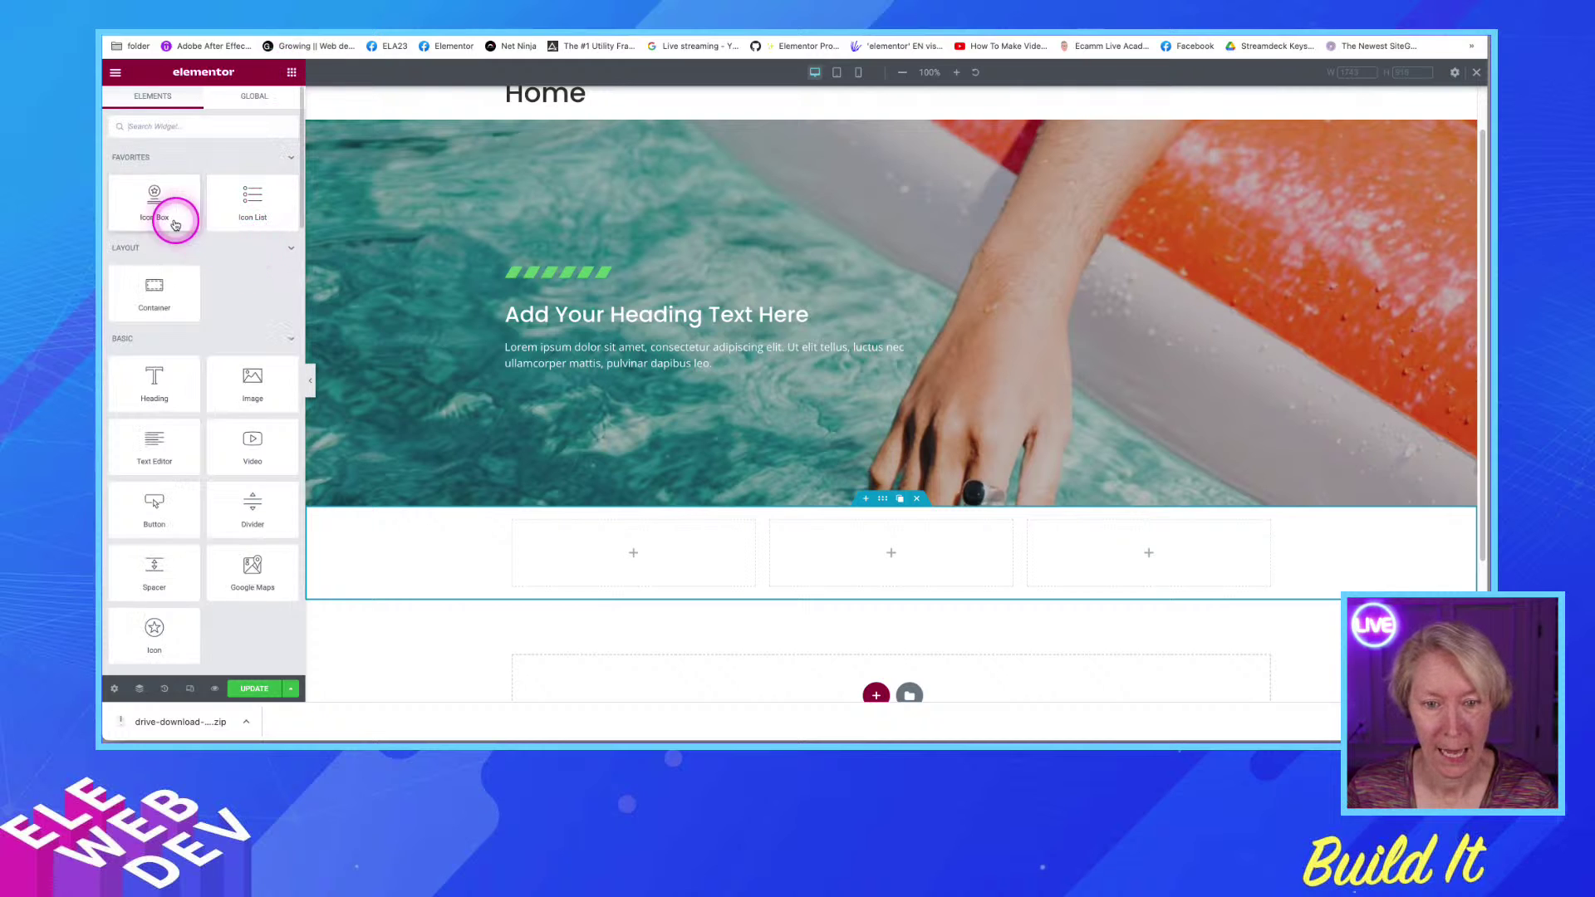
drag(175, 224, 586, 563)
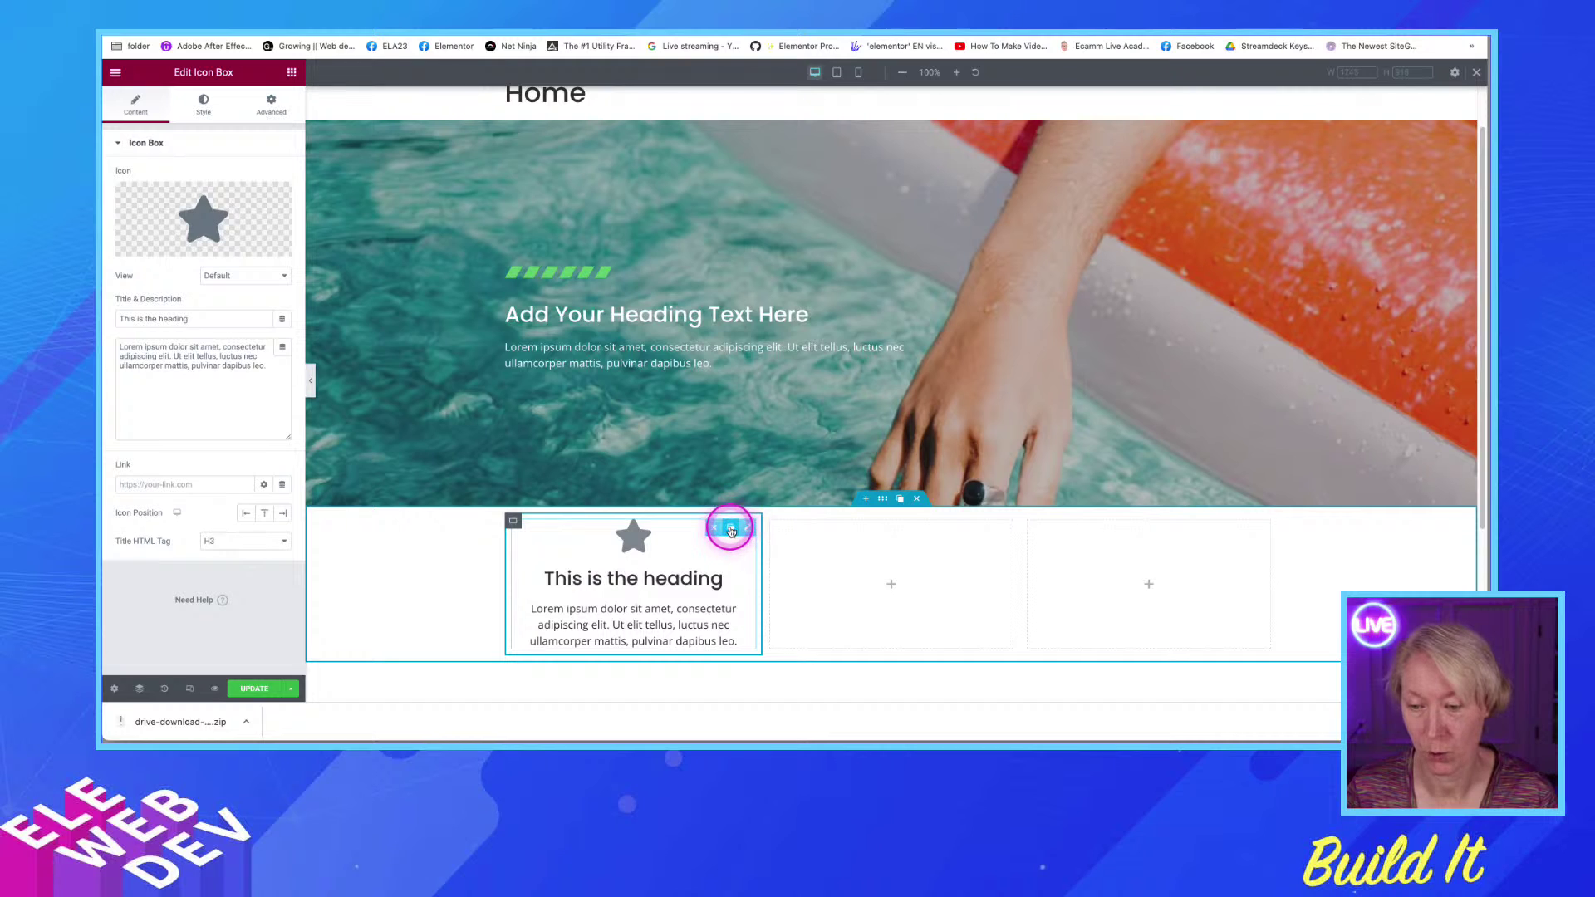
click(730, 530)
drag(730, 530, 844, 544)
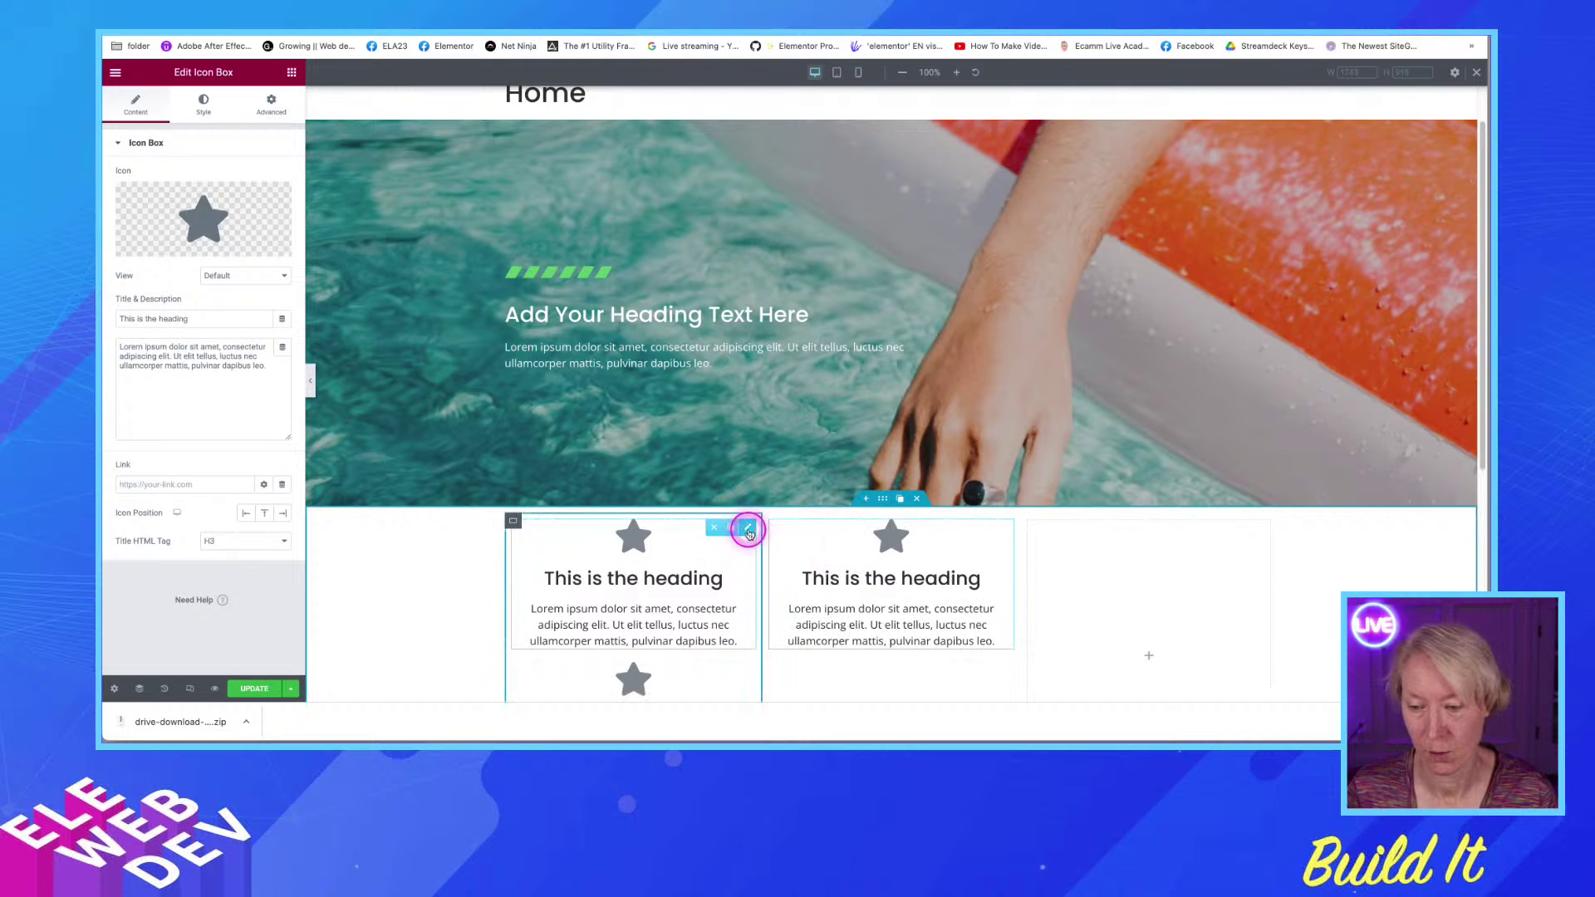
drag(746, 527, 1071, 551)
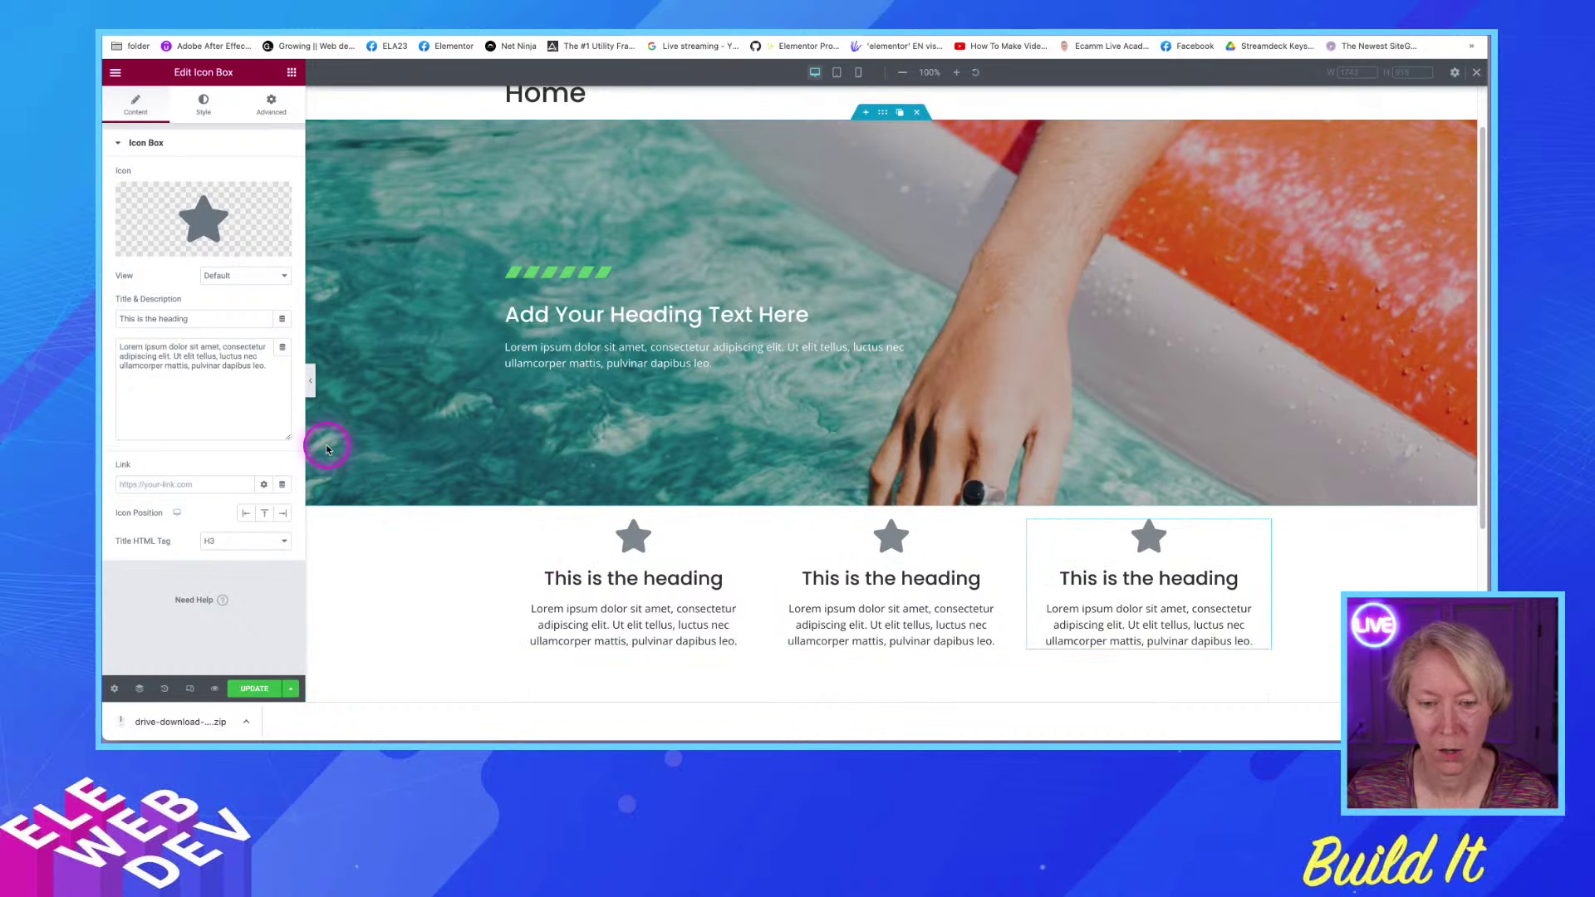
Set the third icon box's icon position to left and copy that icon box
click(247, 515)
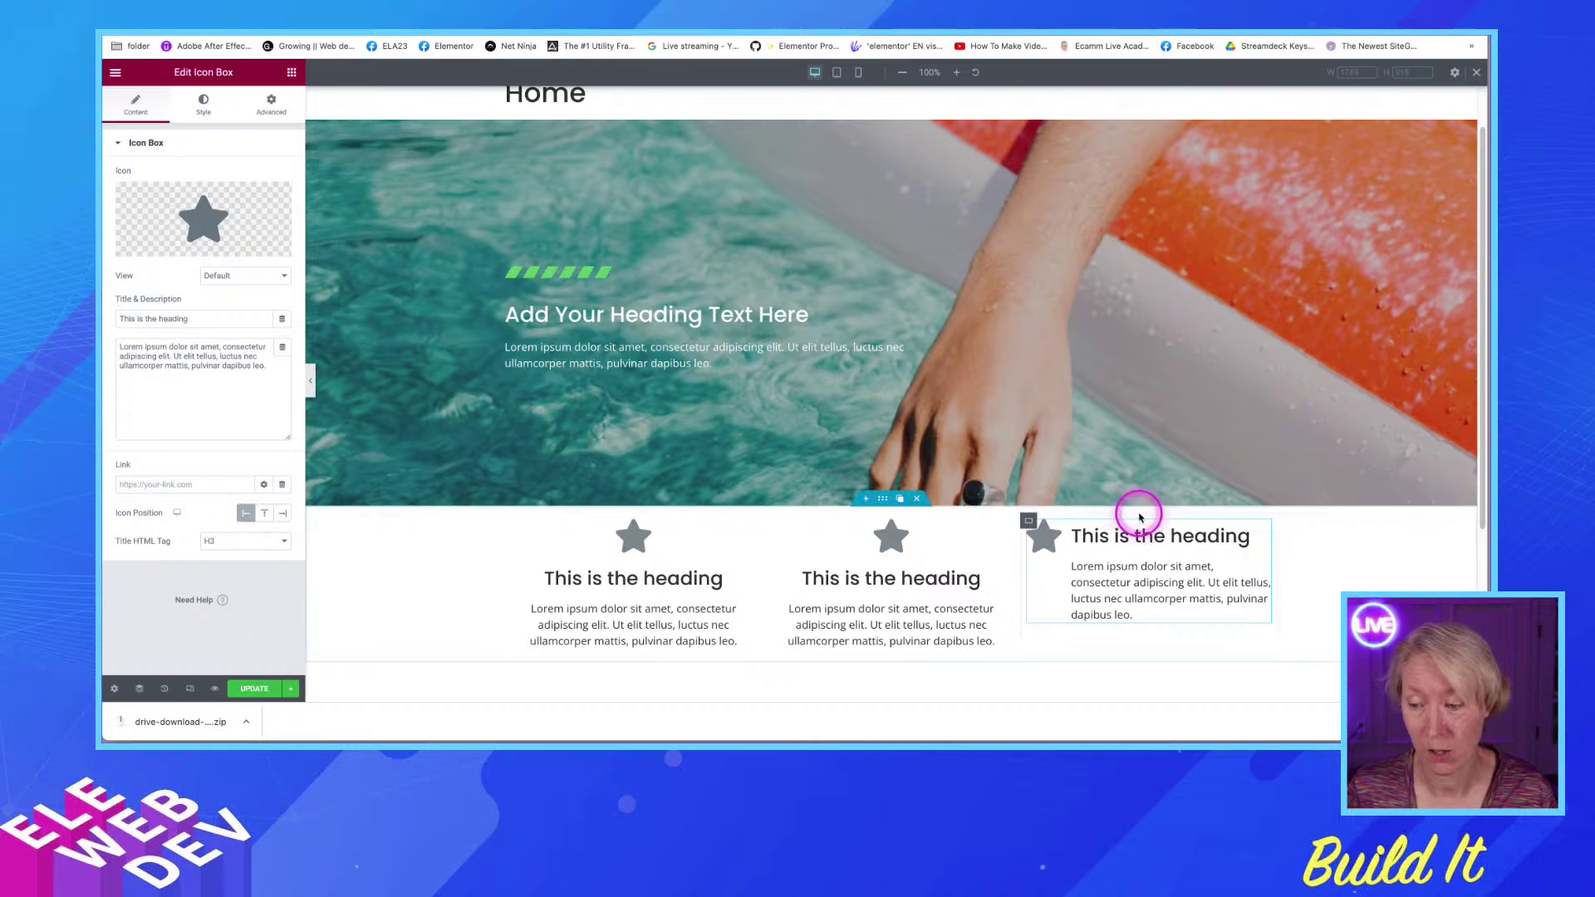
right_click(1263, 532)
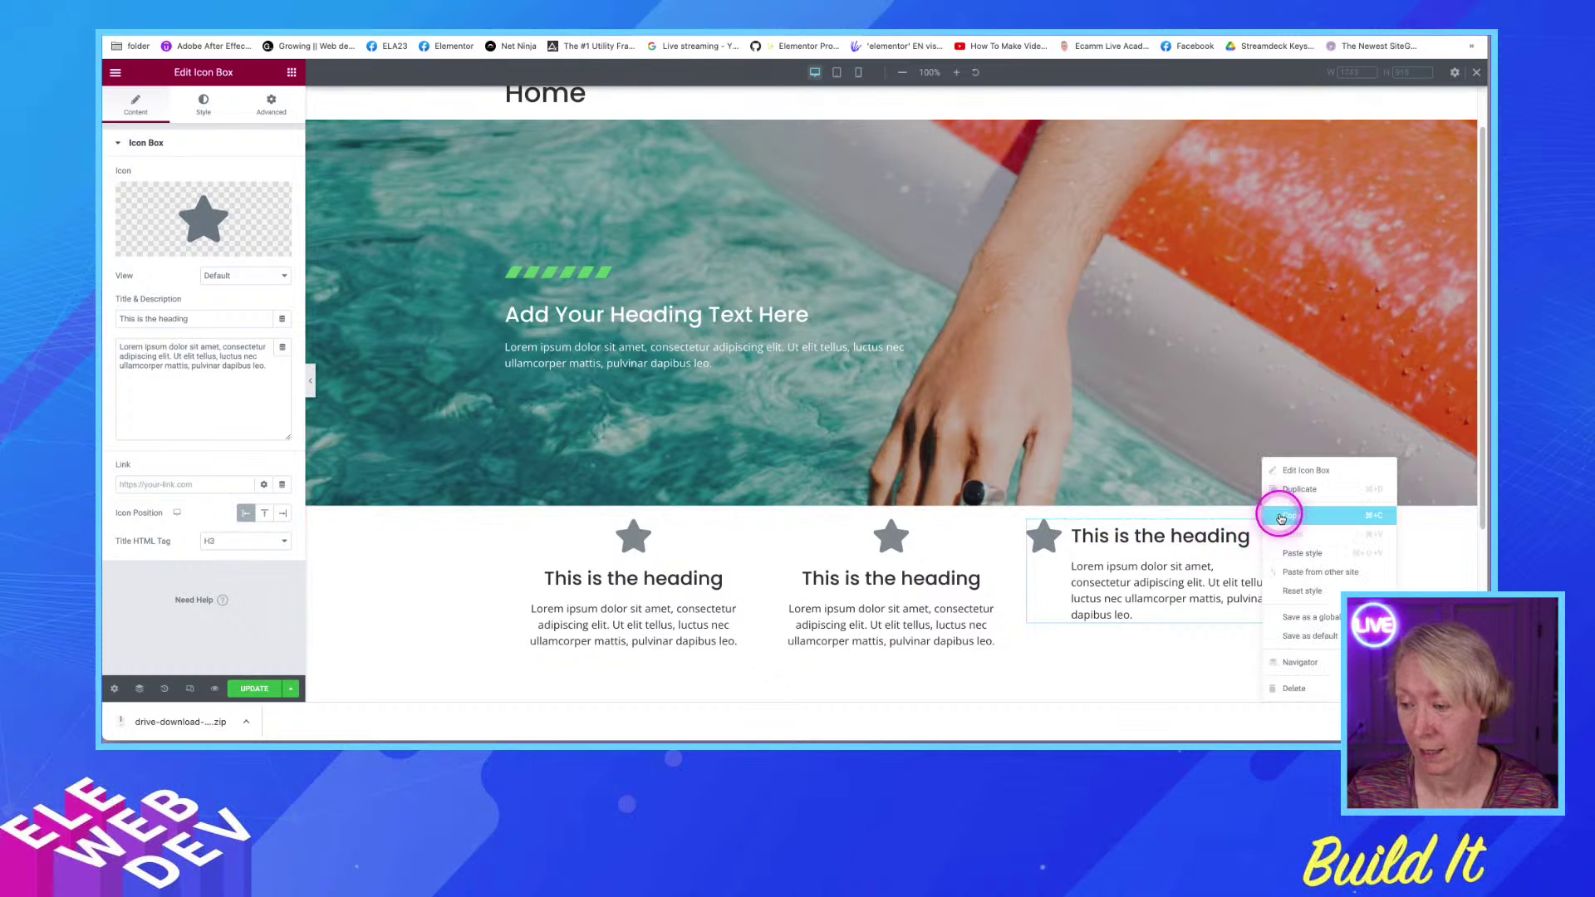
click(1283, 515)
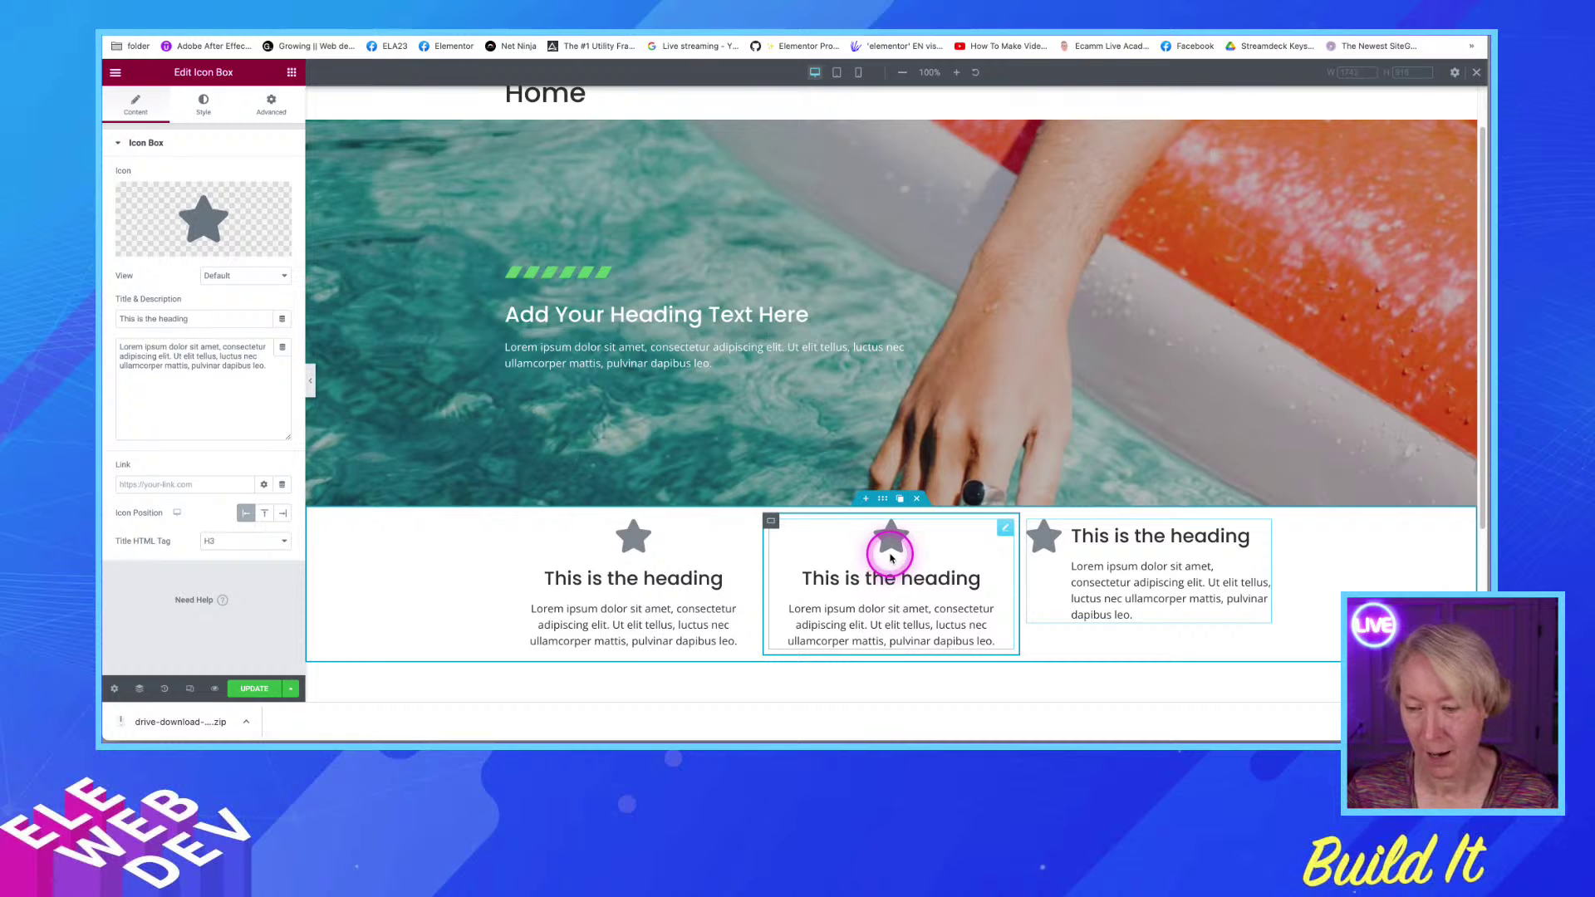
Paste the copied icon box into the middle container and paste its style onto the original icon box there
click(1005, 530)
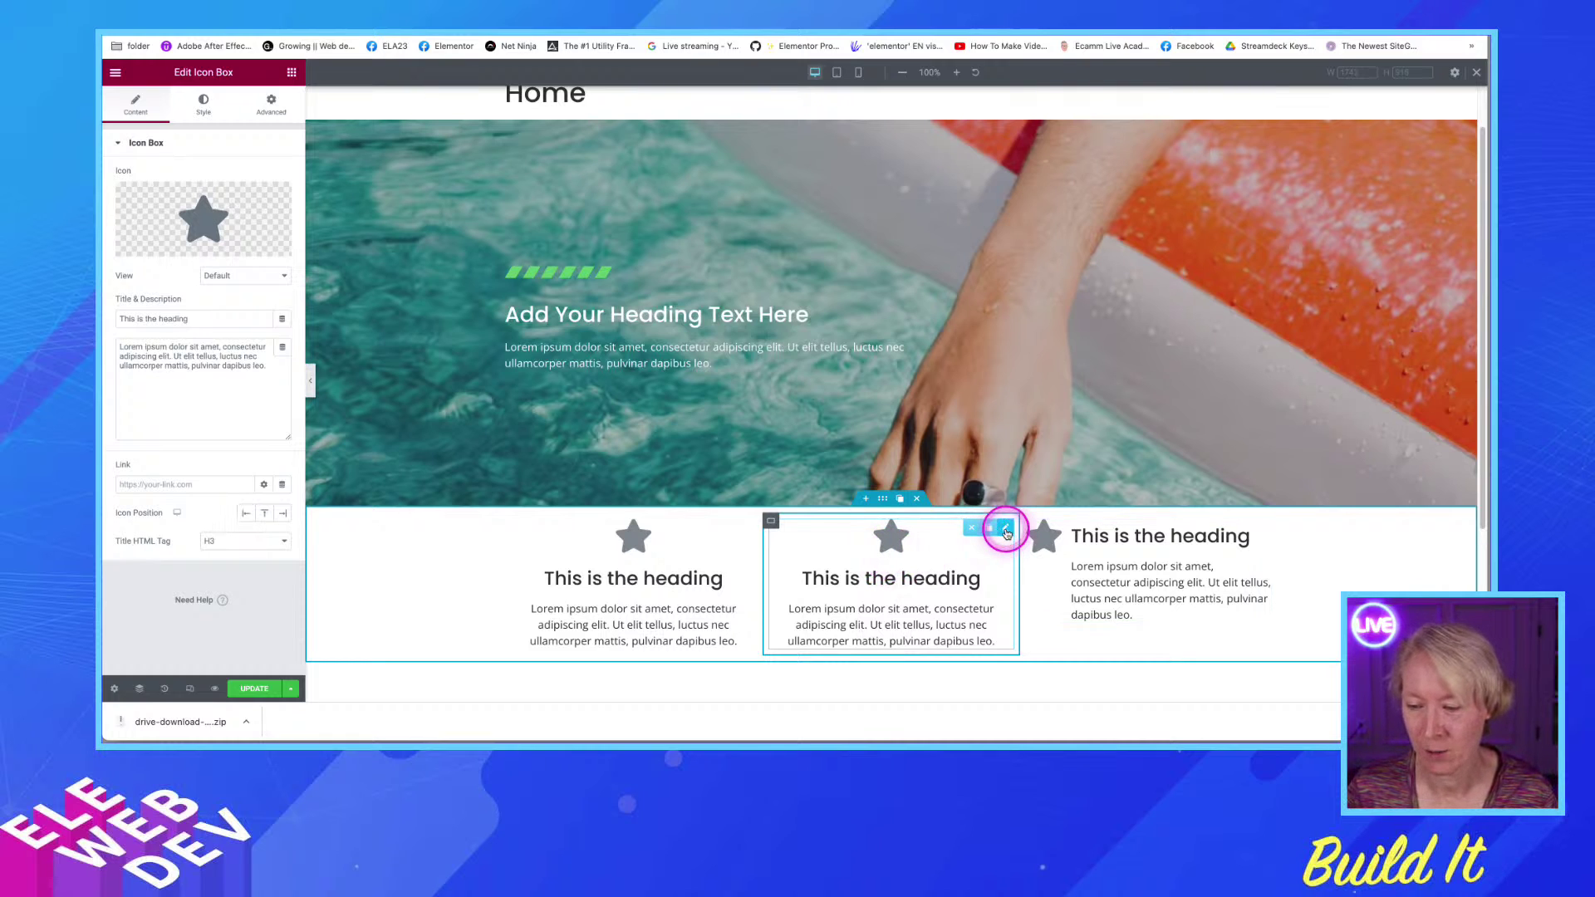
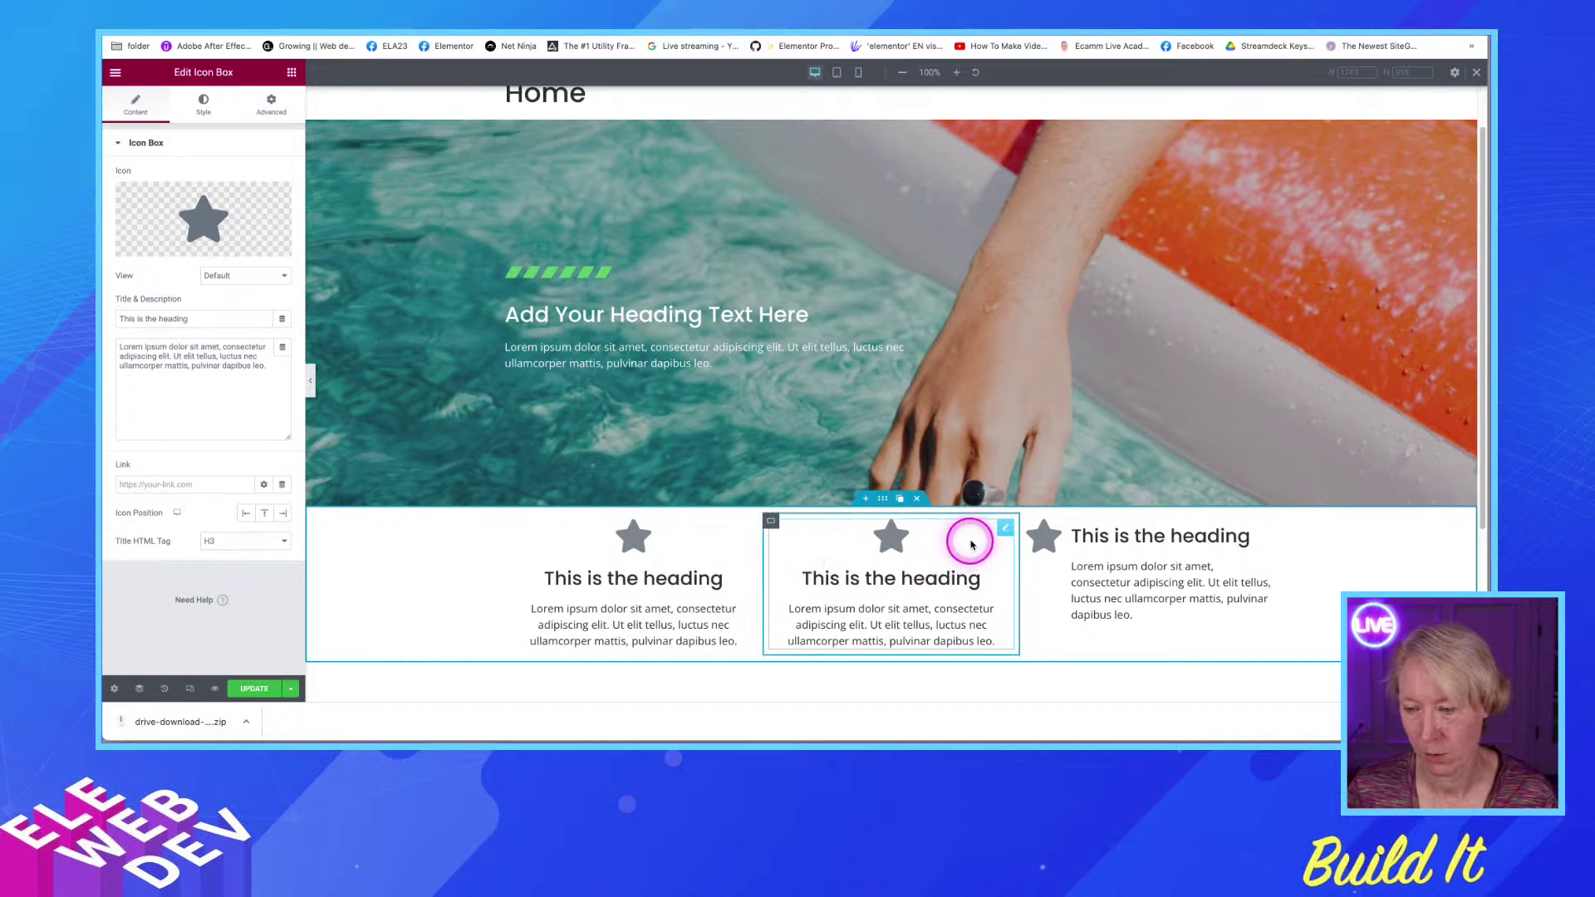
right_click(1007, 532)
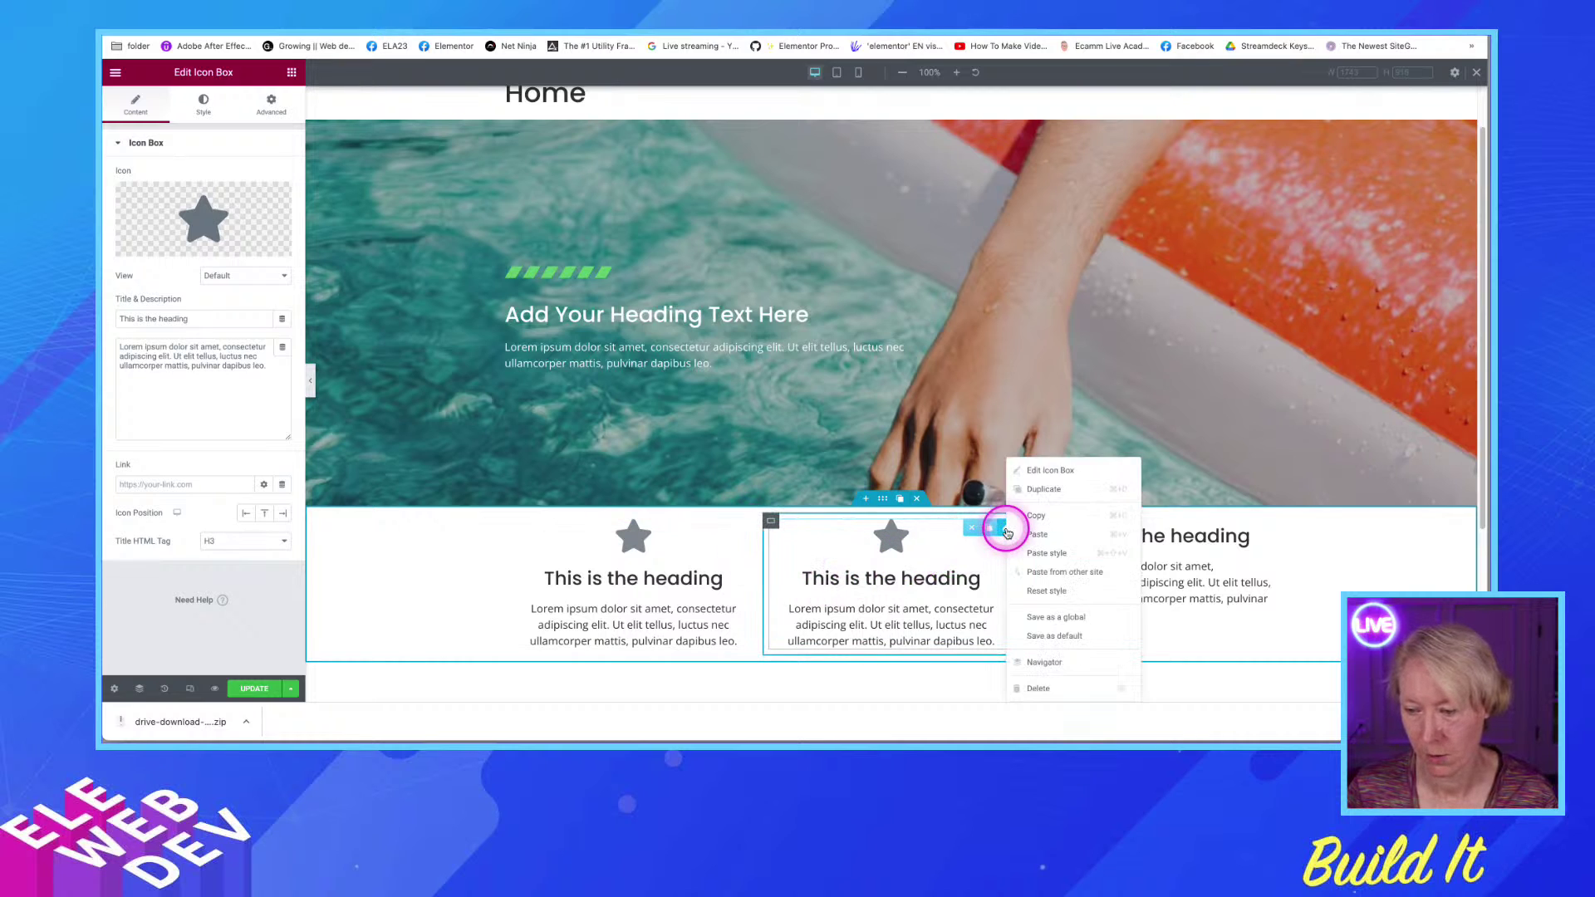
click(1027, 536)
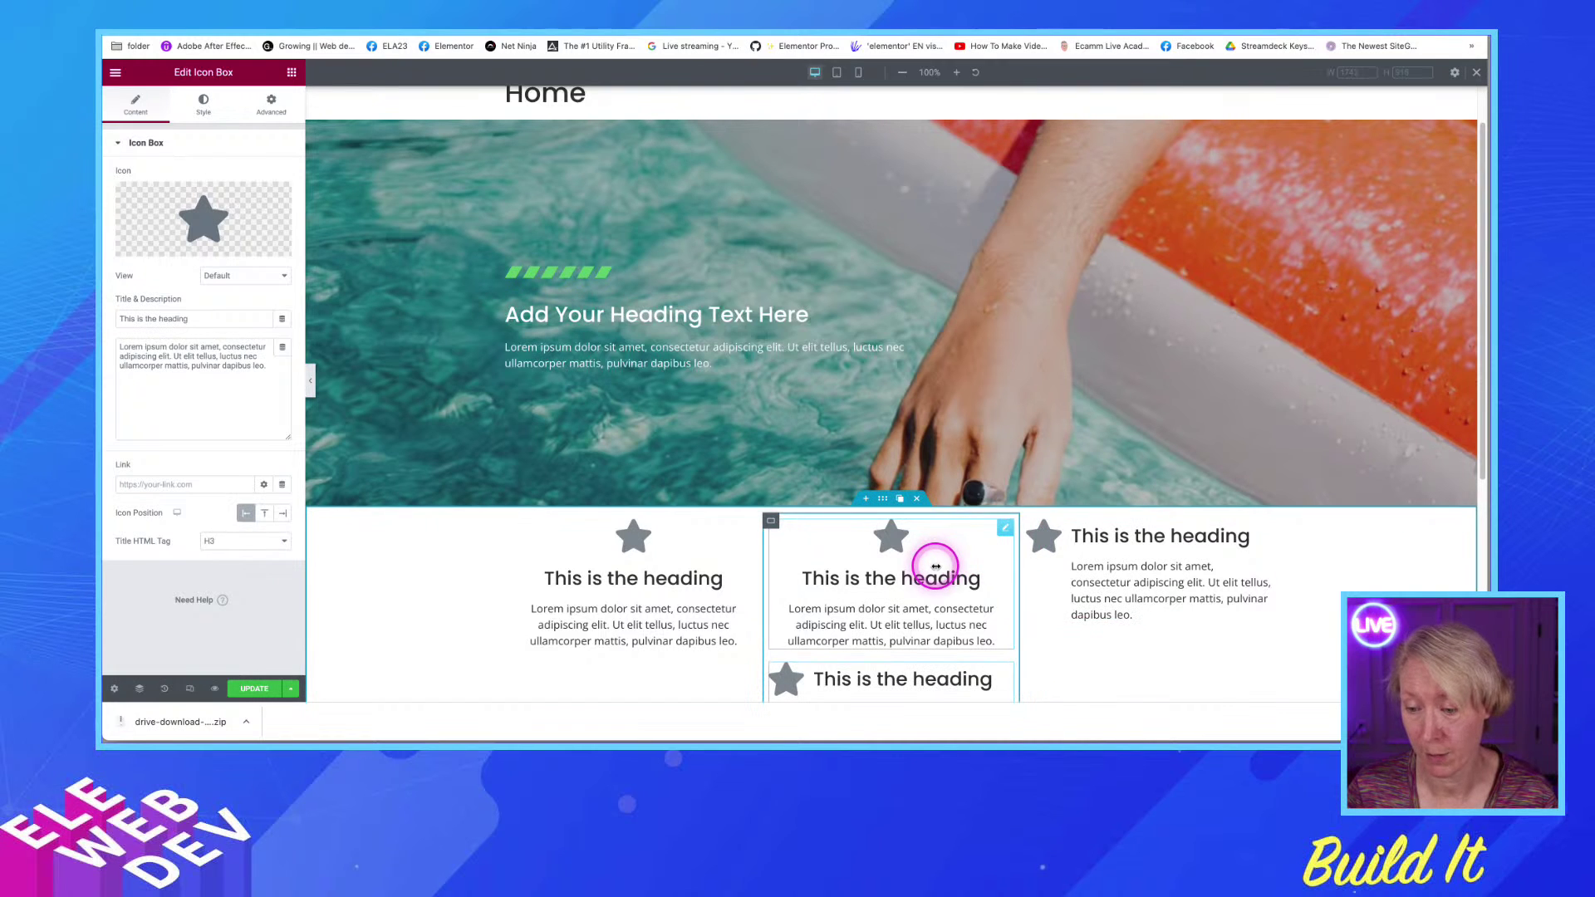
right_click(1005, 536)
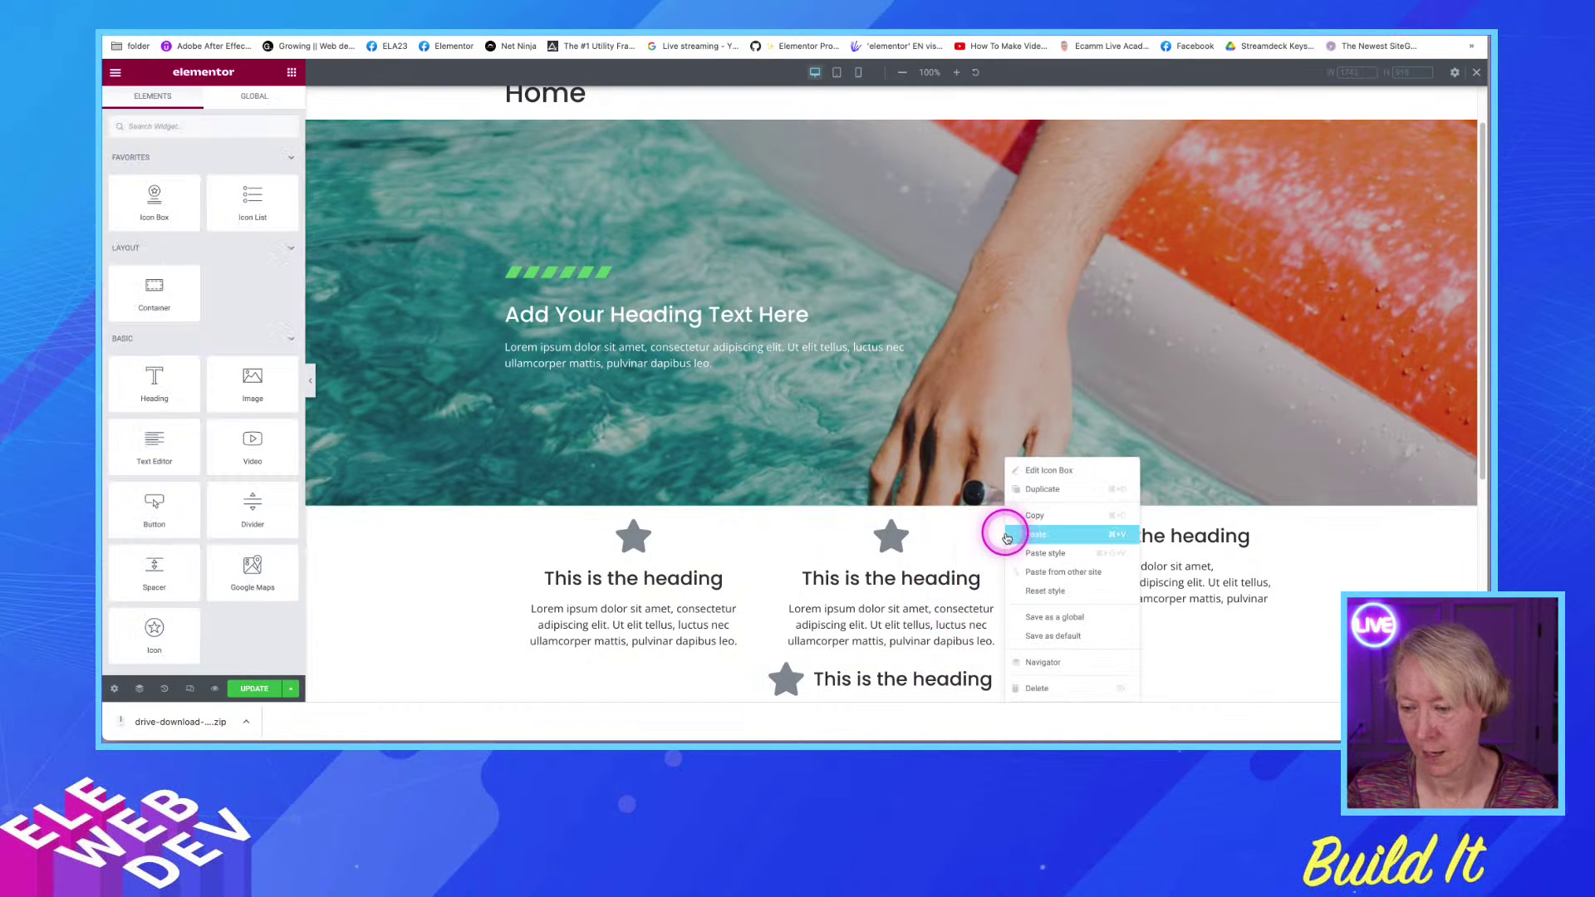
click(1014, 555)
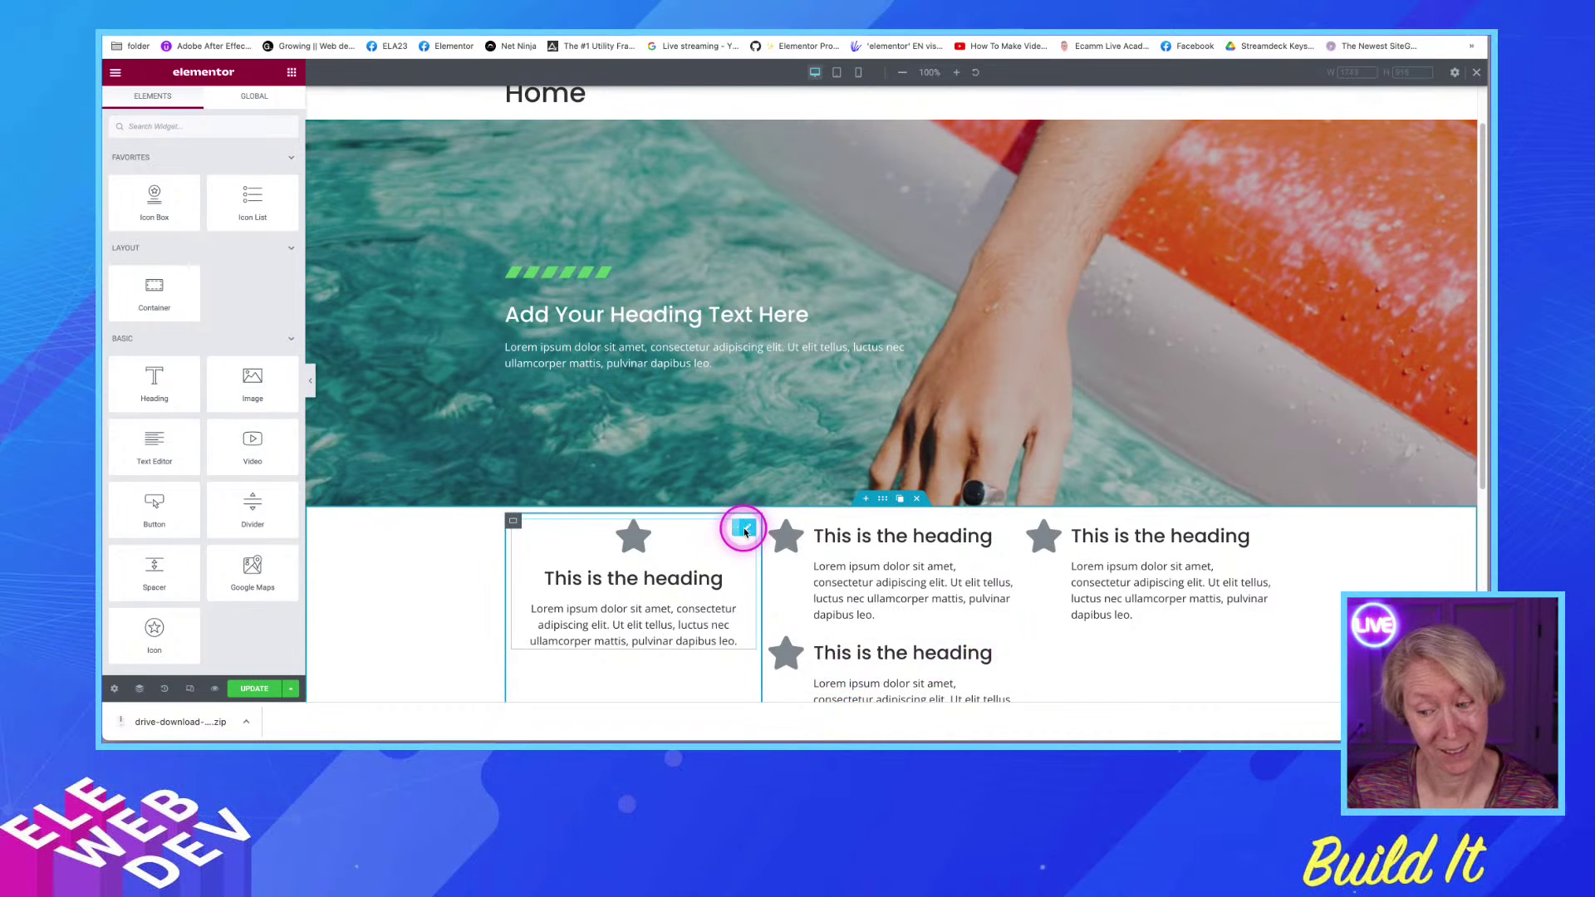
Delete the first container's icon box and move the middle container's lower icon box into its place
click(716, 528)
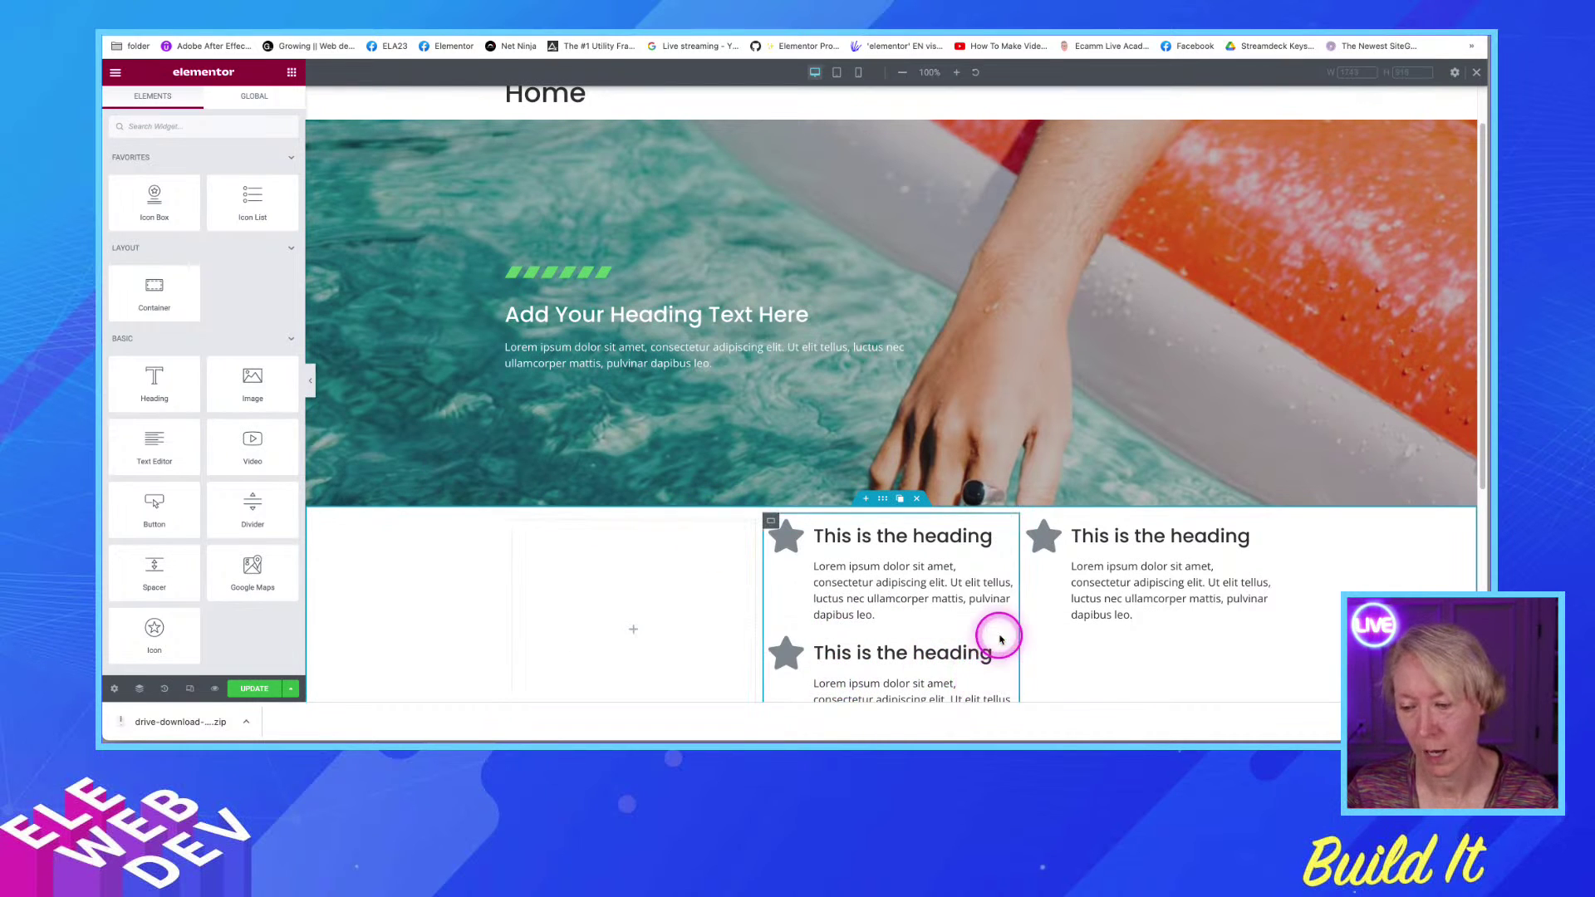
mouse_move(1002, 645)
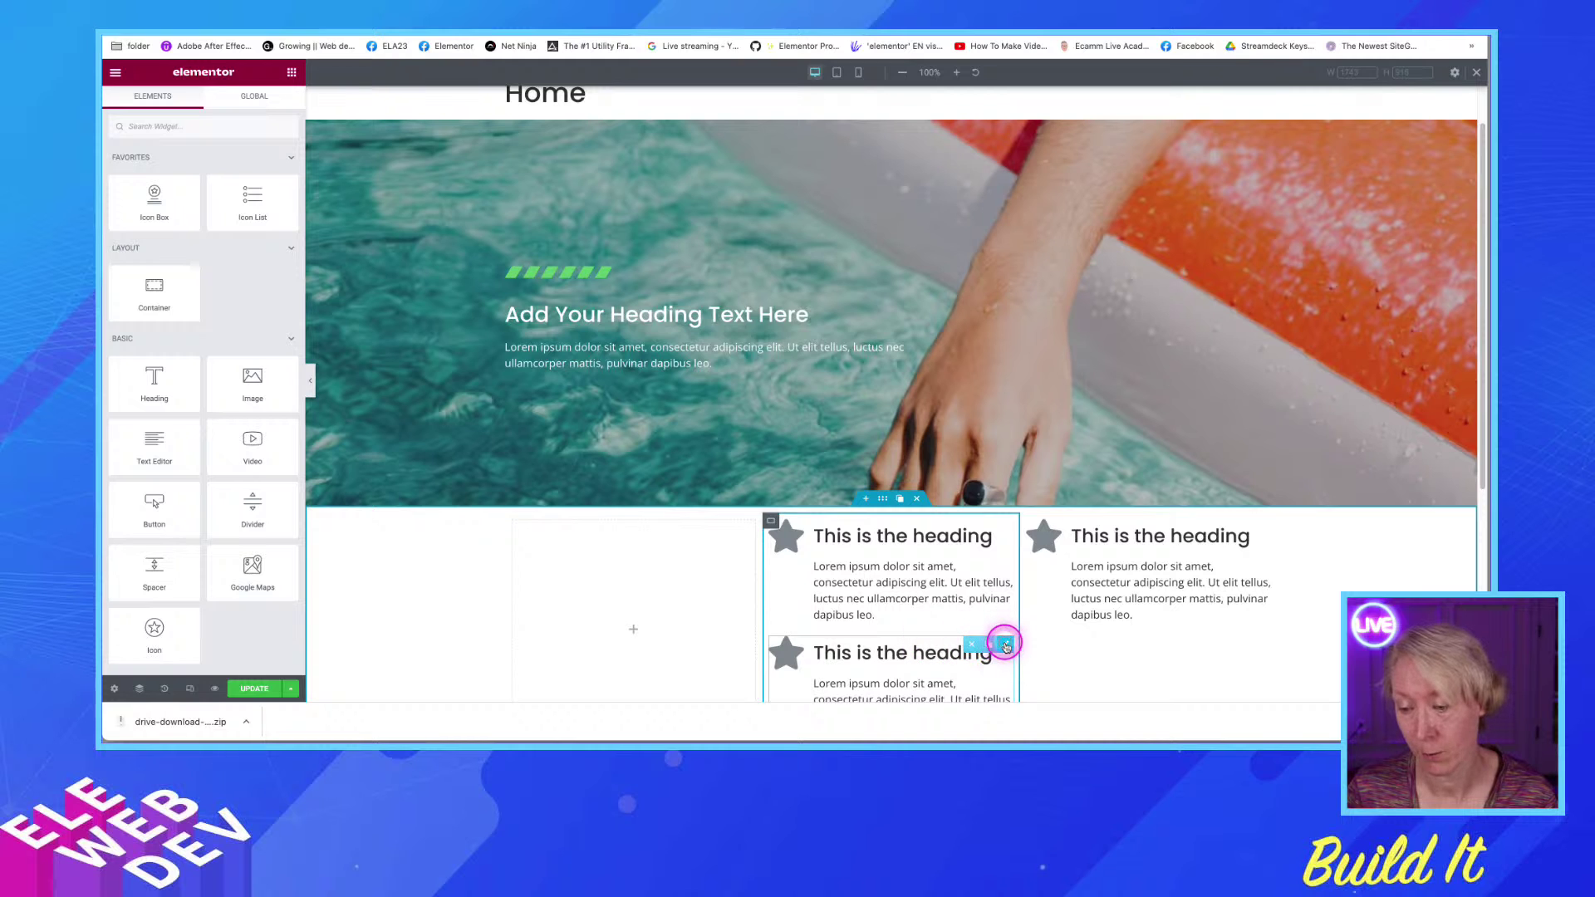
drag(1005, 645, 667, 565)
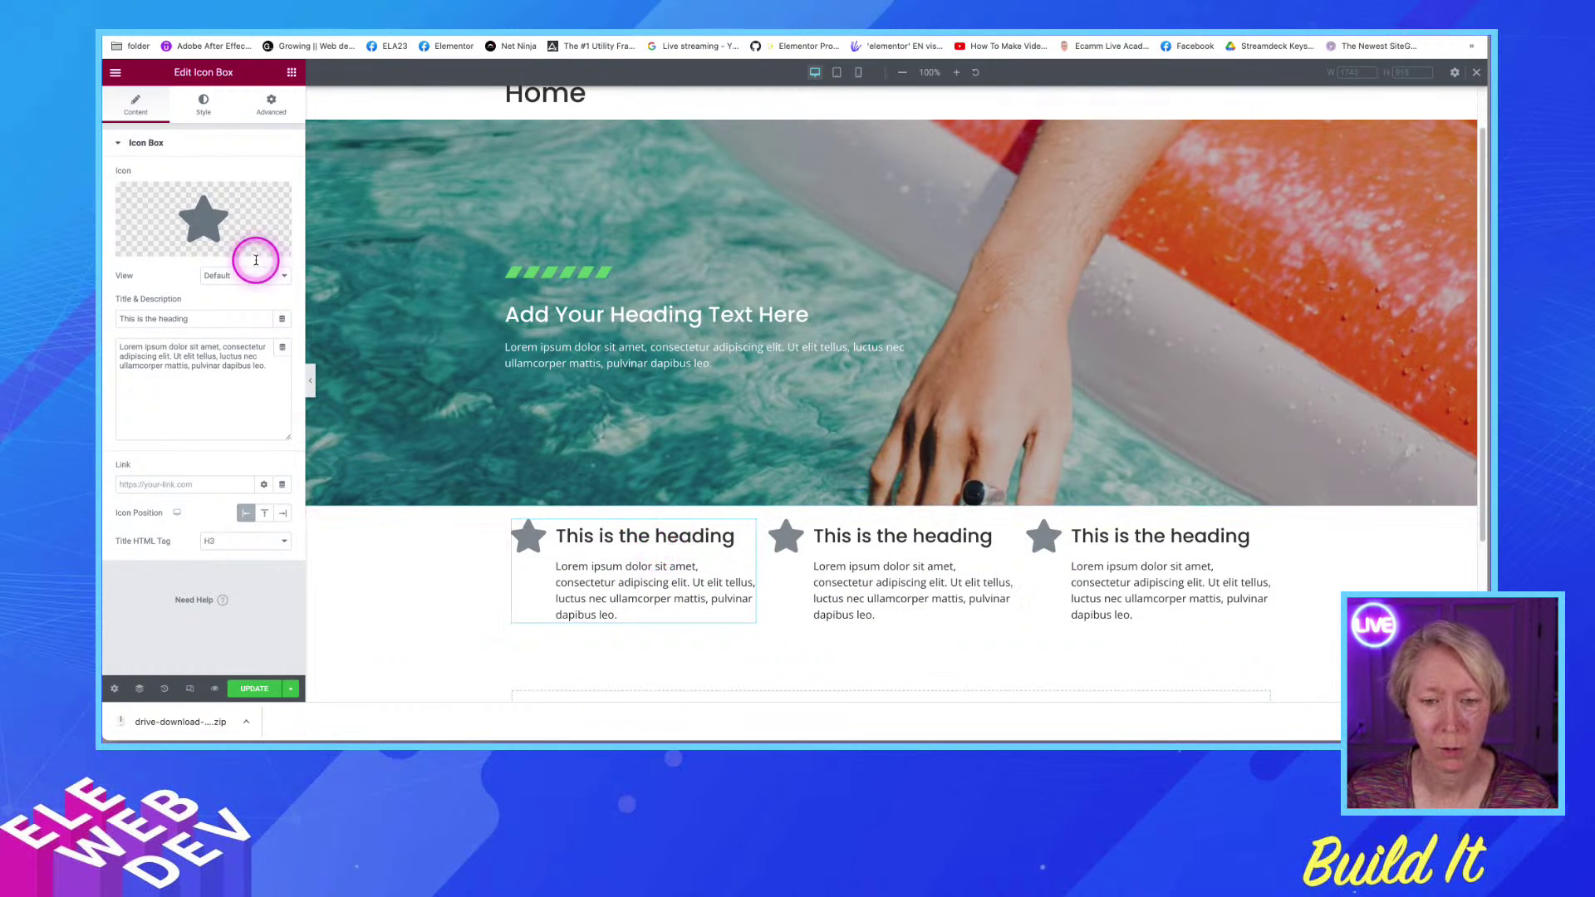
Replace the first icon box's star with the asterisk-shaped icon from the icon library
mouse_move(246, 238)
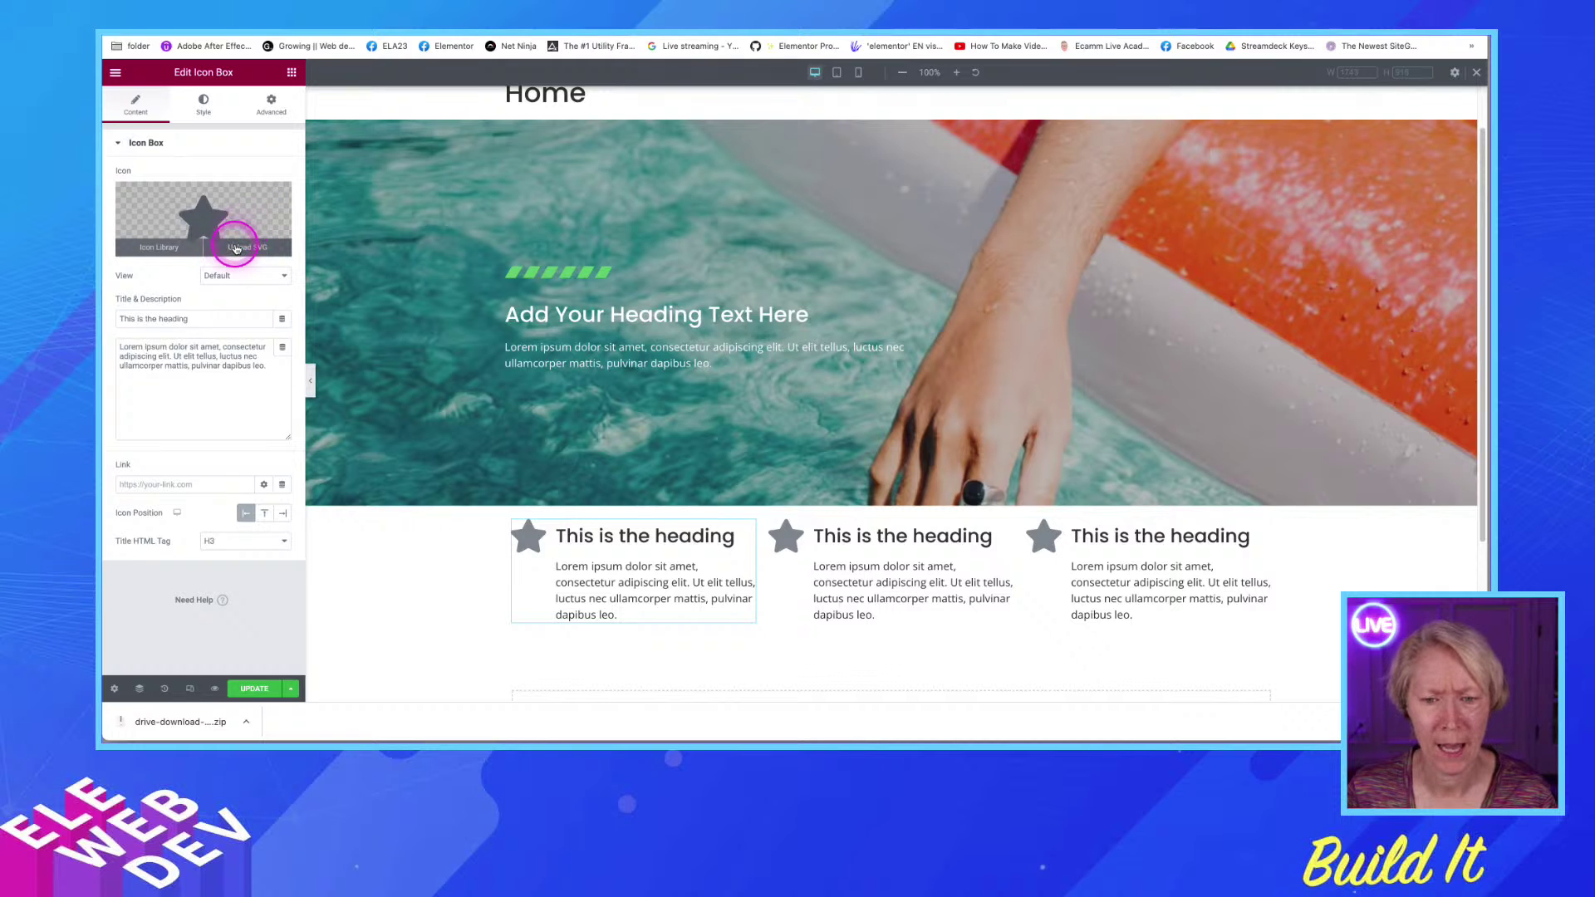
click(158, 246)
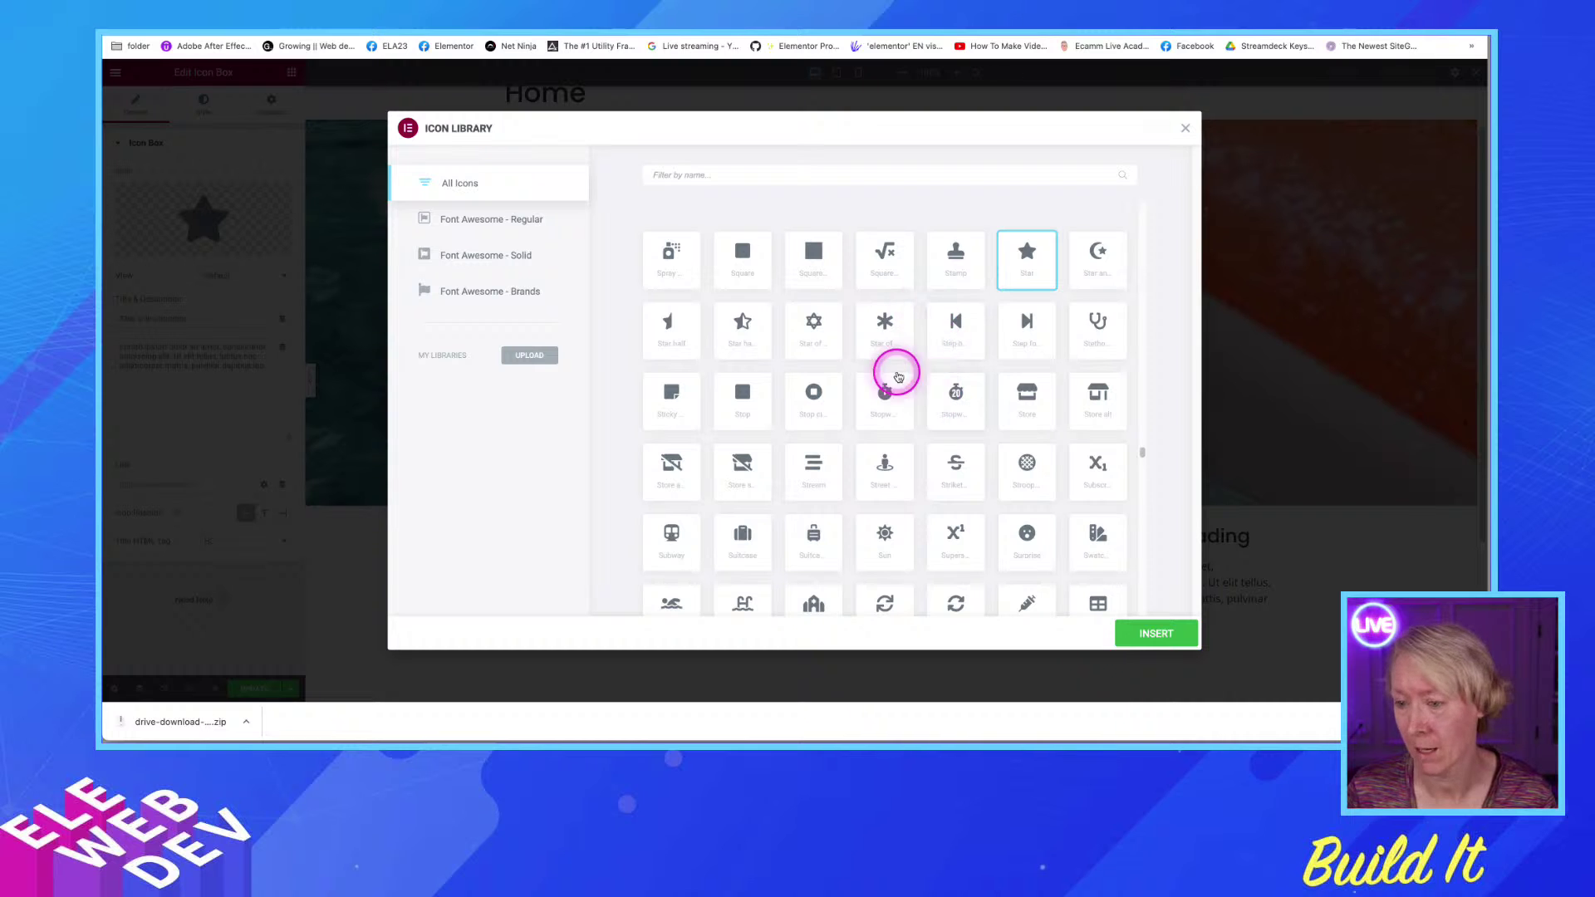
click(883, 324)
click(1145, 631)
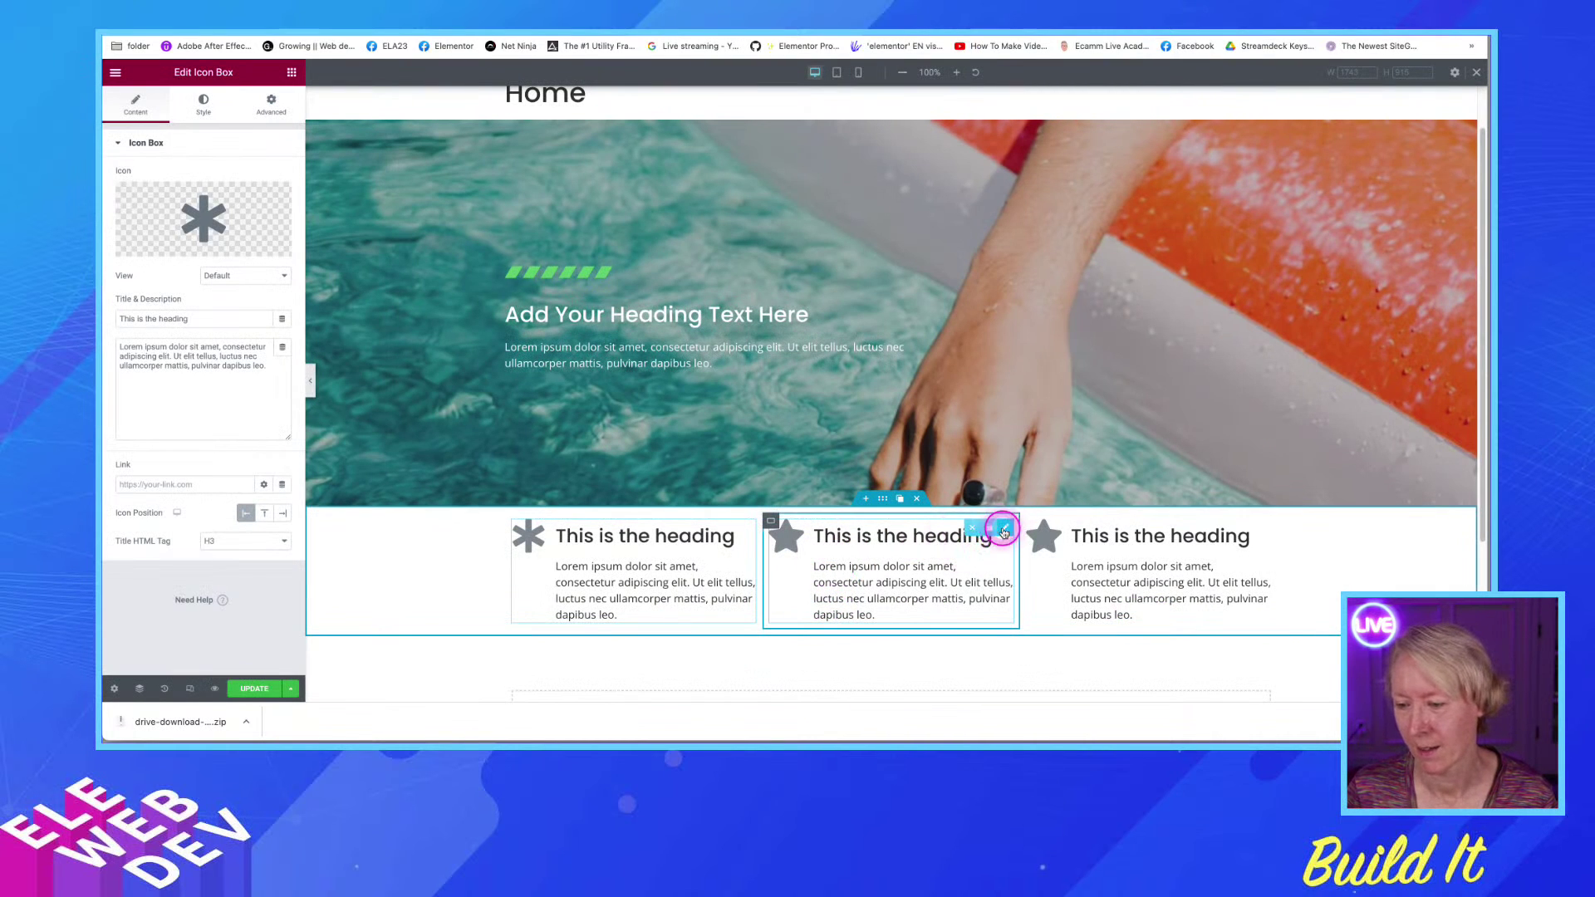
Replace the middle icon box's star with the stop icon showing a square inside a circle
right_click(1004, 533)
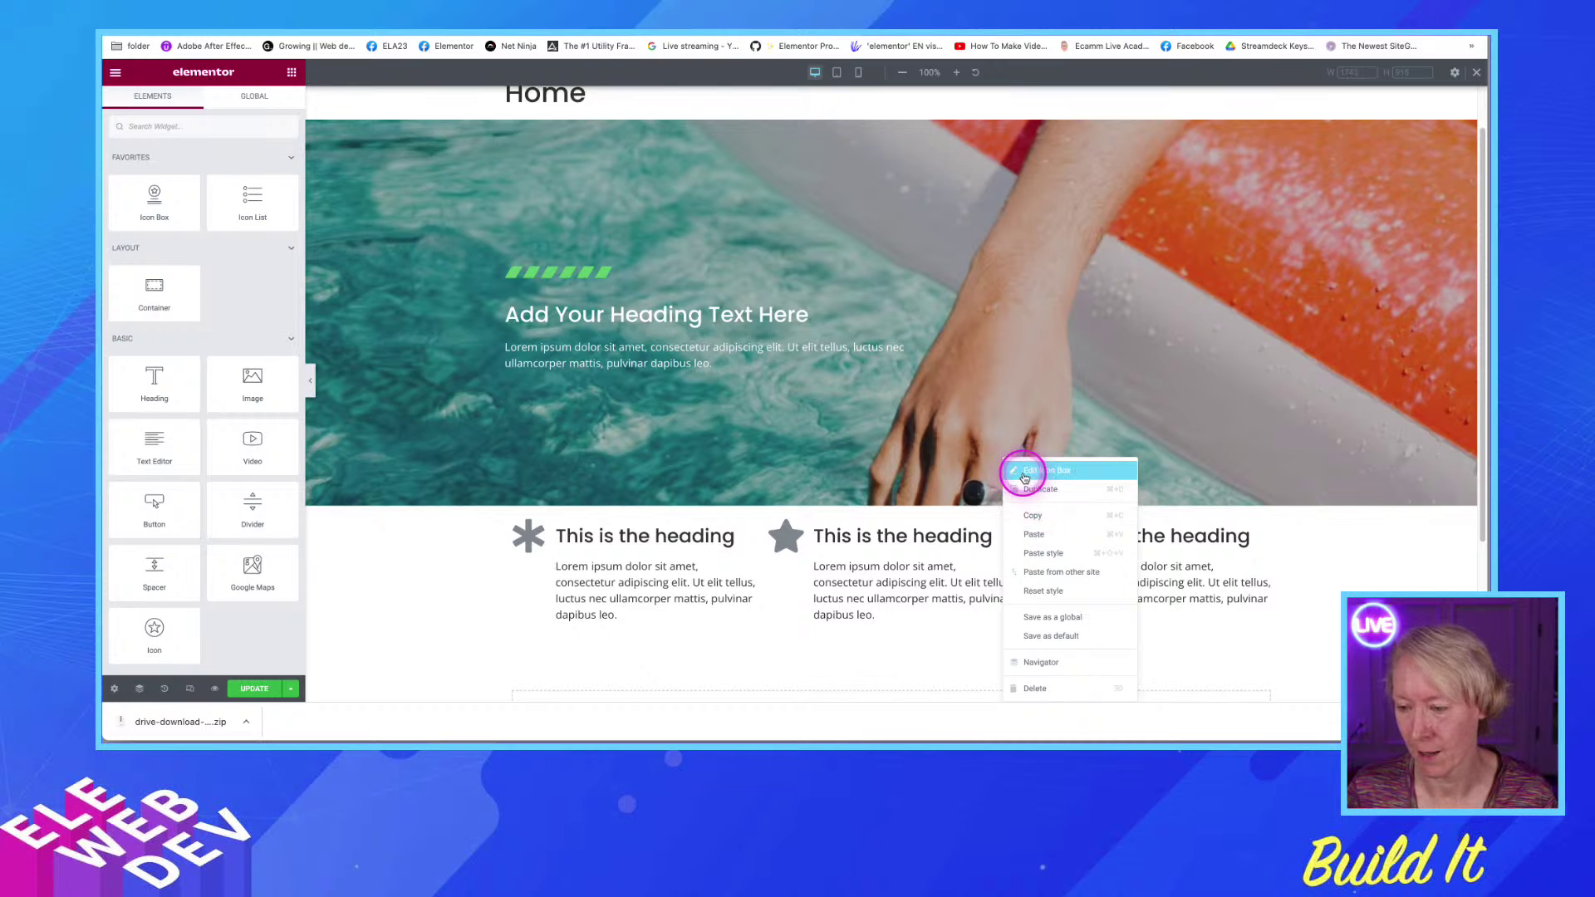
click(1025, 472)
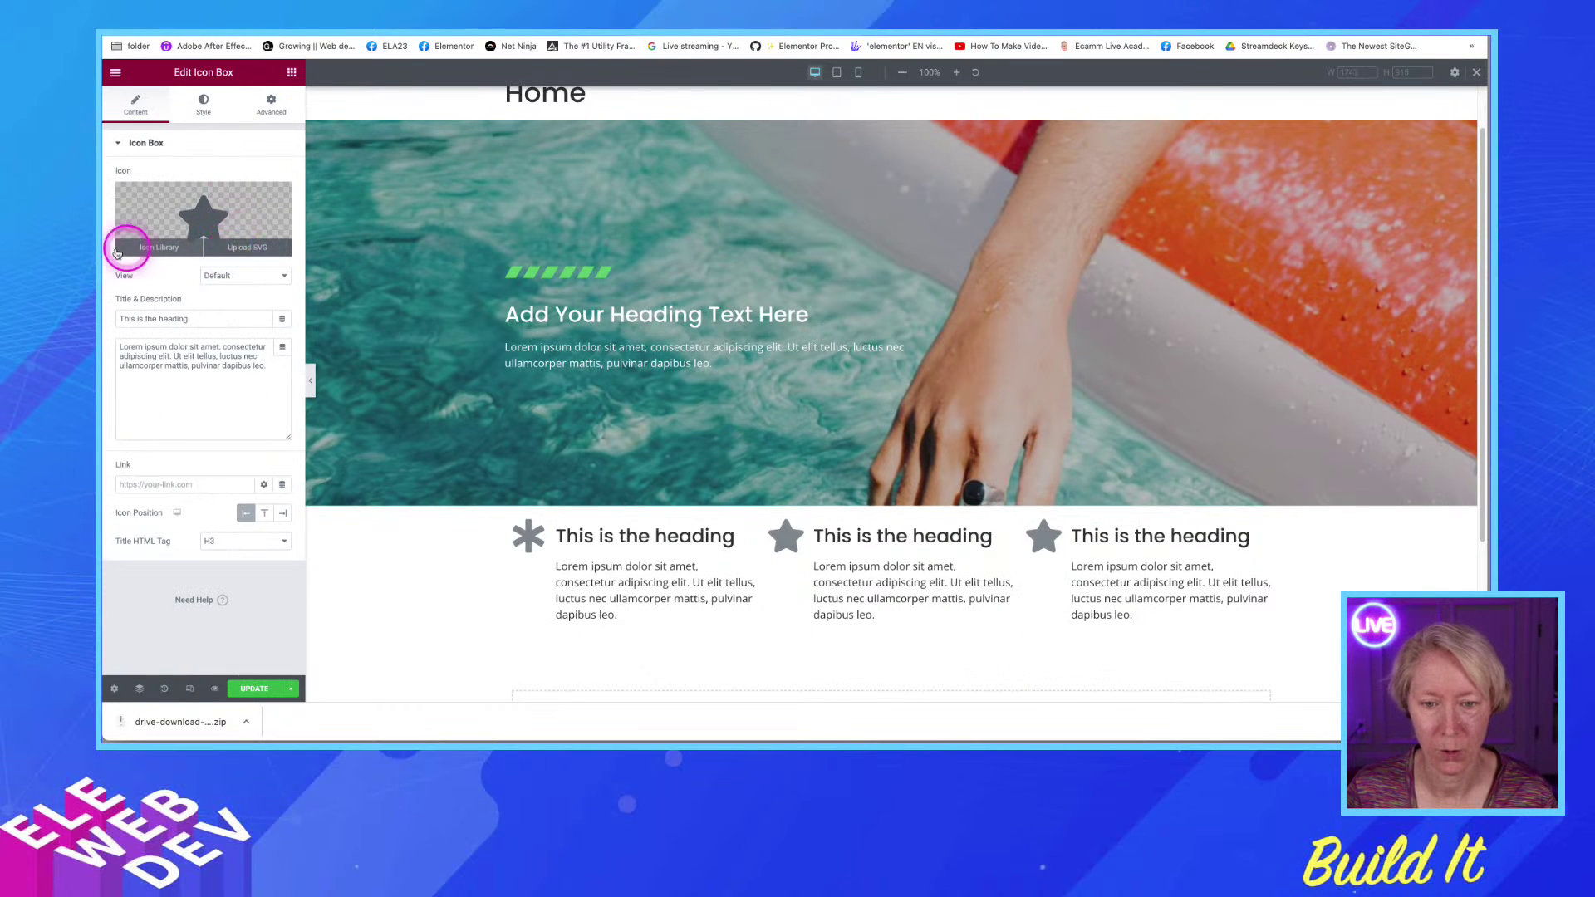
click(160, 248)
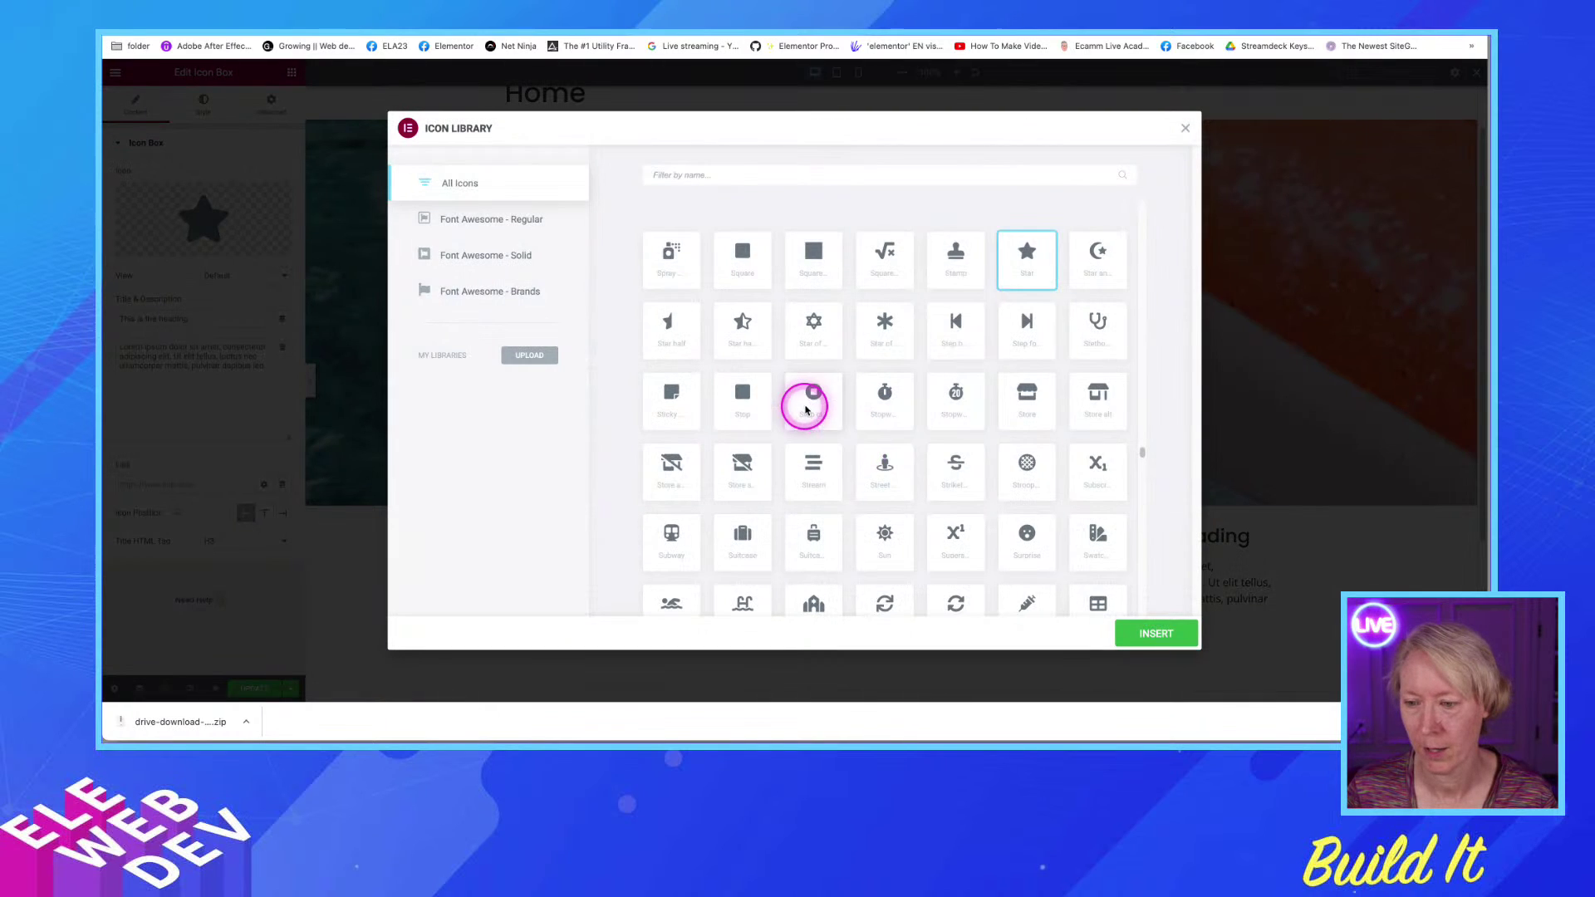
click(805, 407)
click(1153, 633)
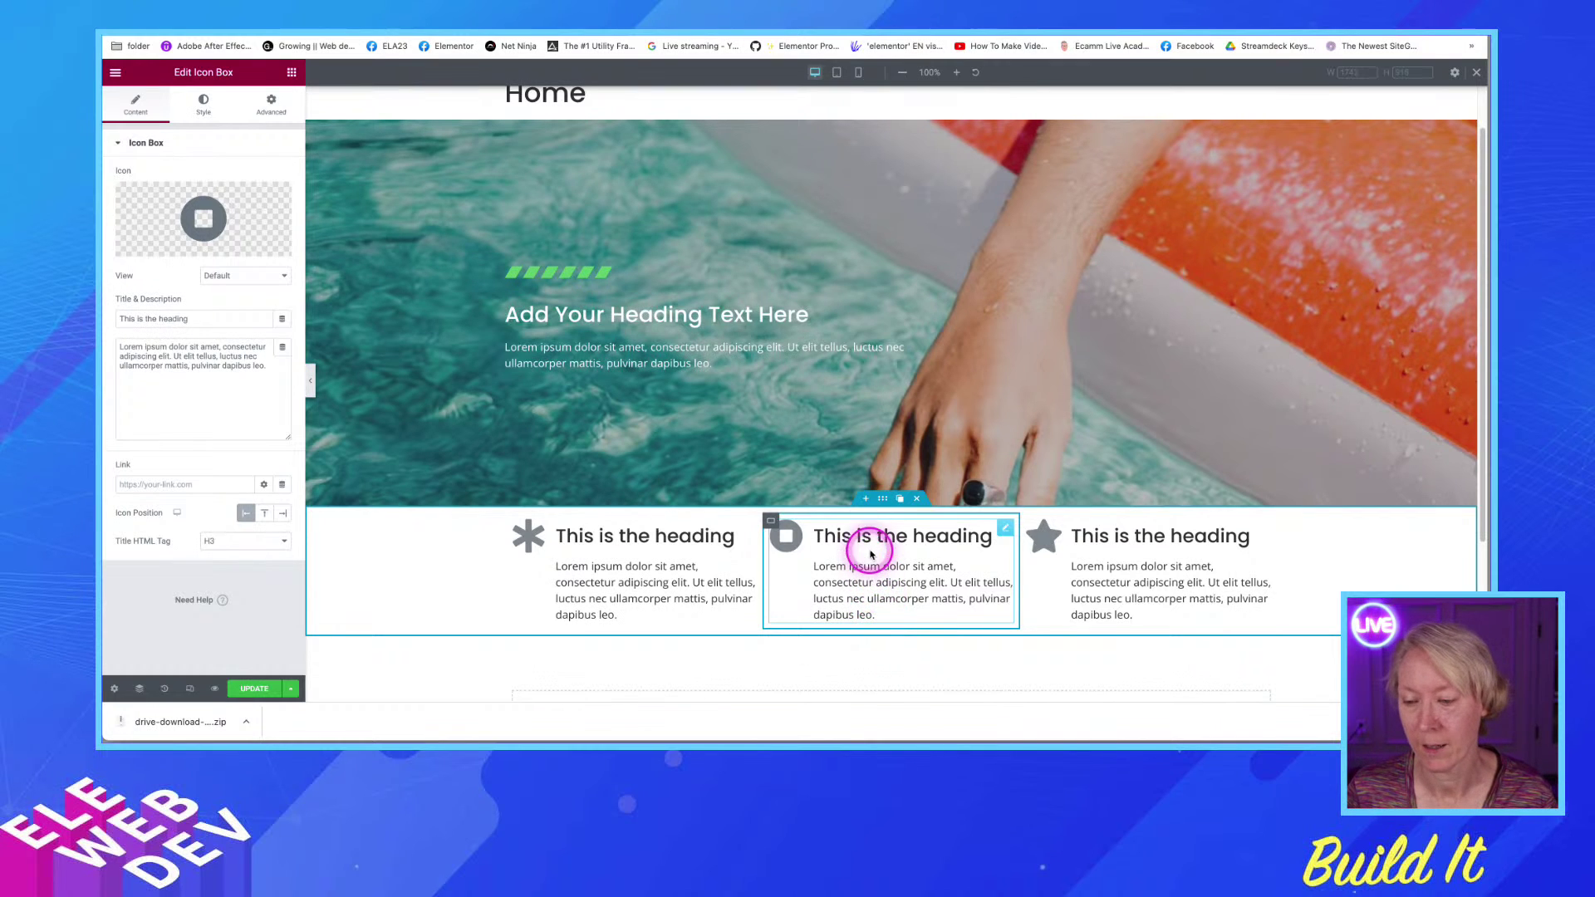
Unlink the three-column container's padding values and set 90 px at top and bottom, with 0 on the sides
right_click(882, 501)
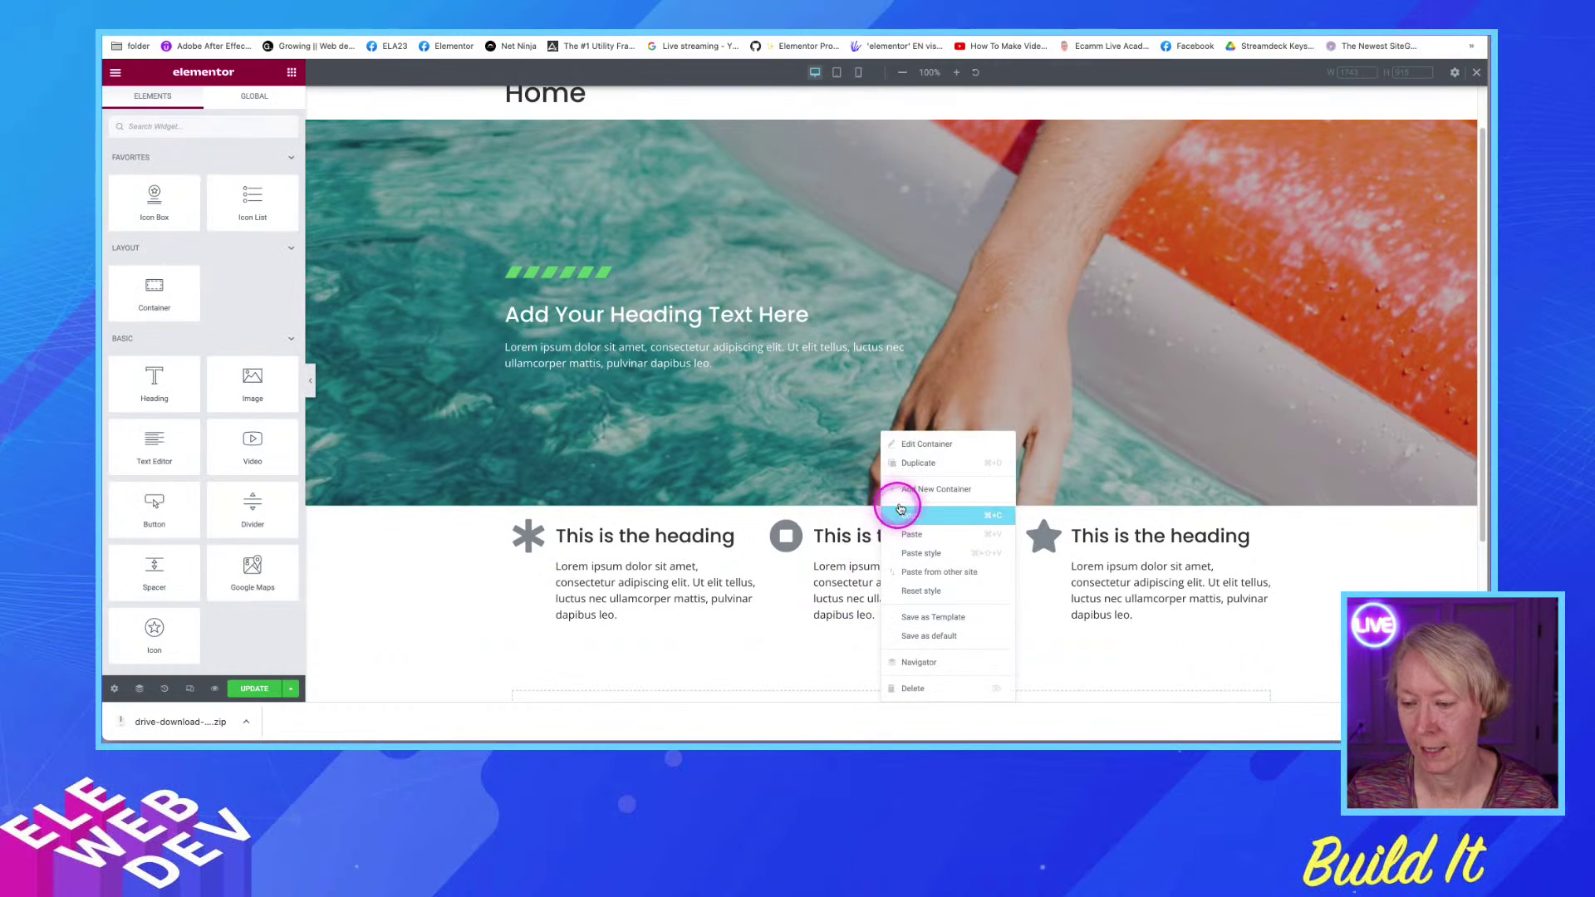
click(923, 446)
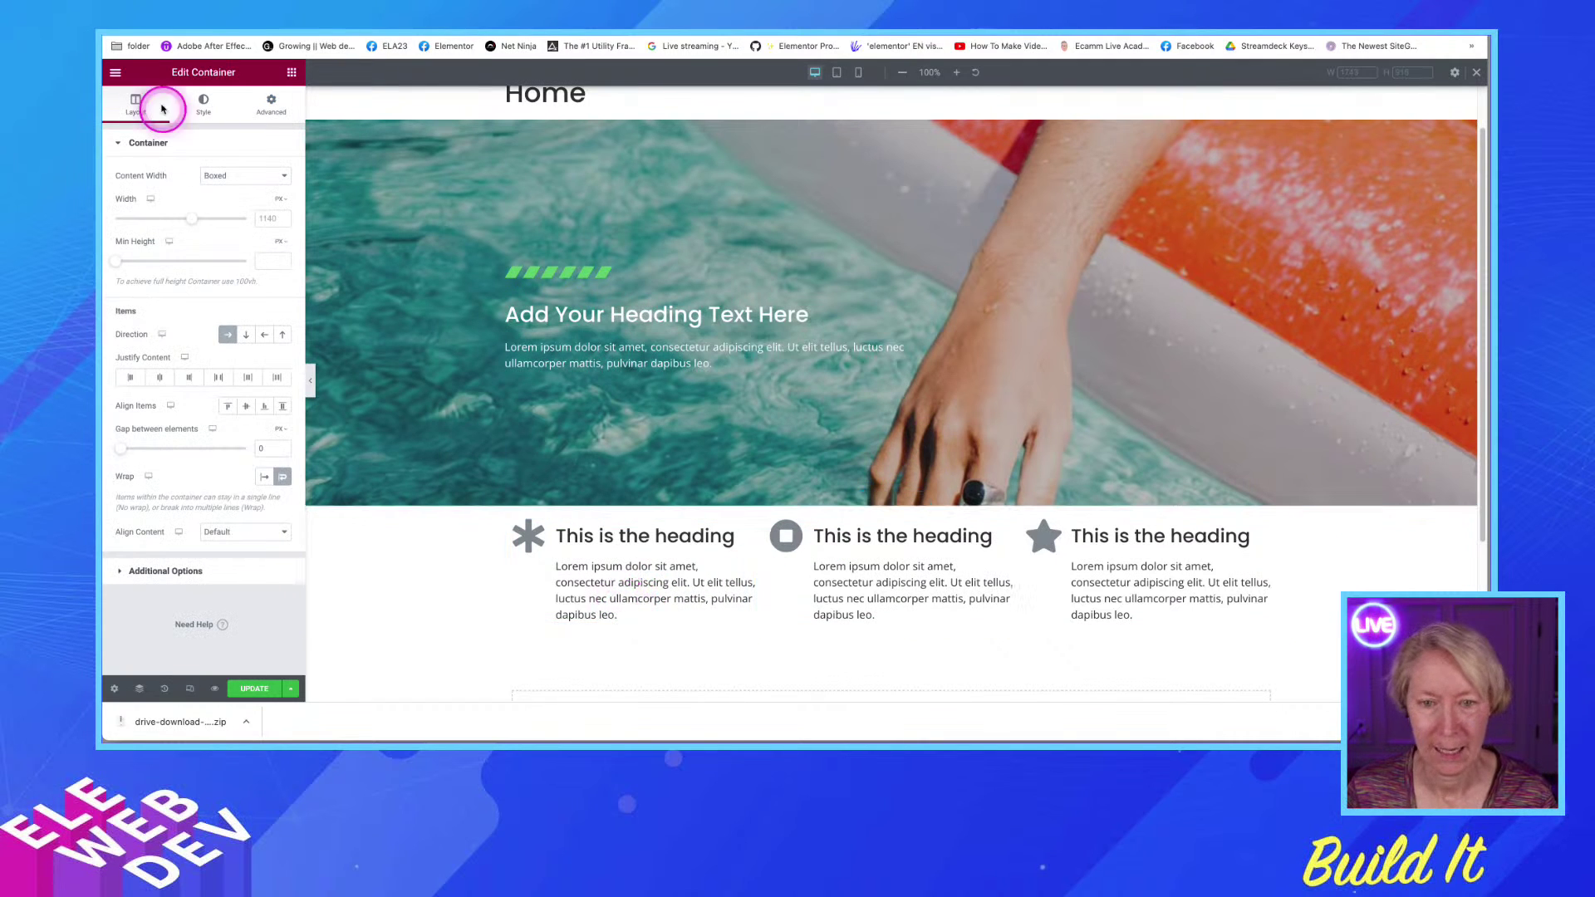
click(272, 105)
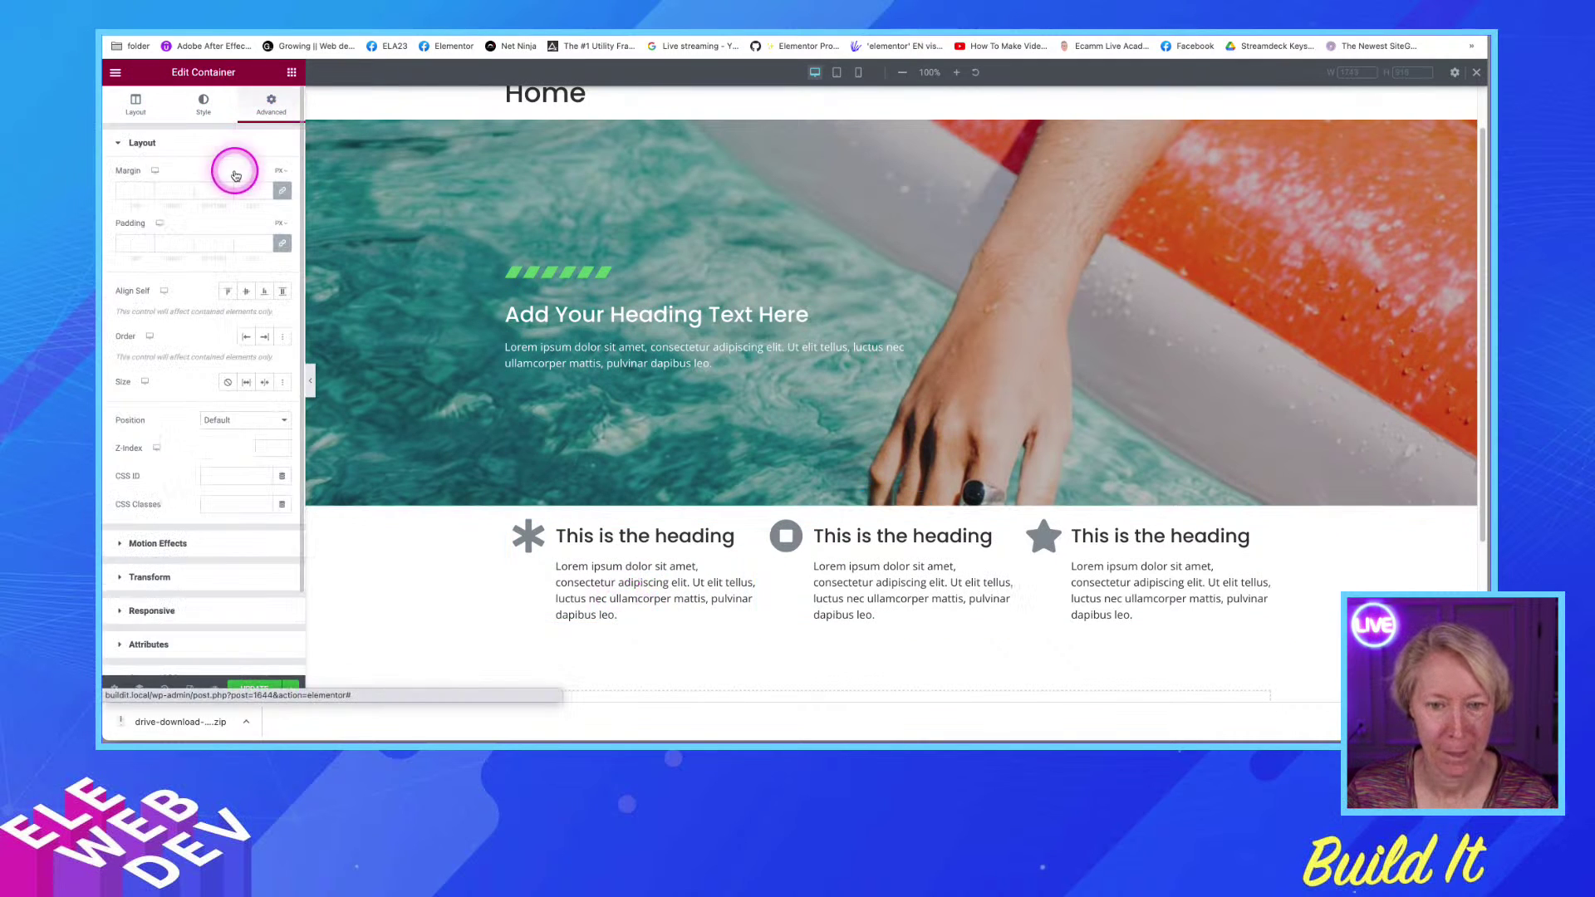
click(267, 247)
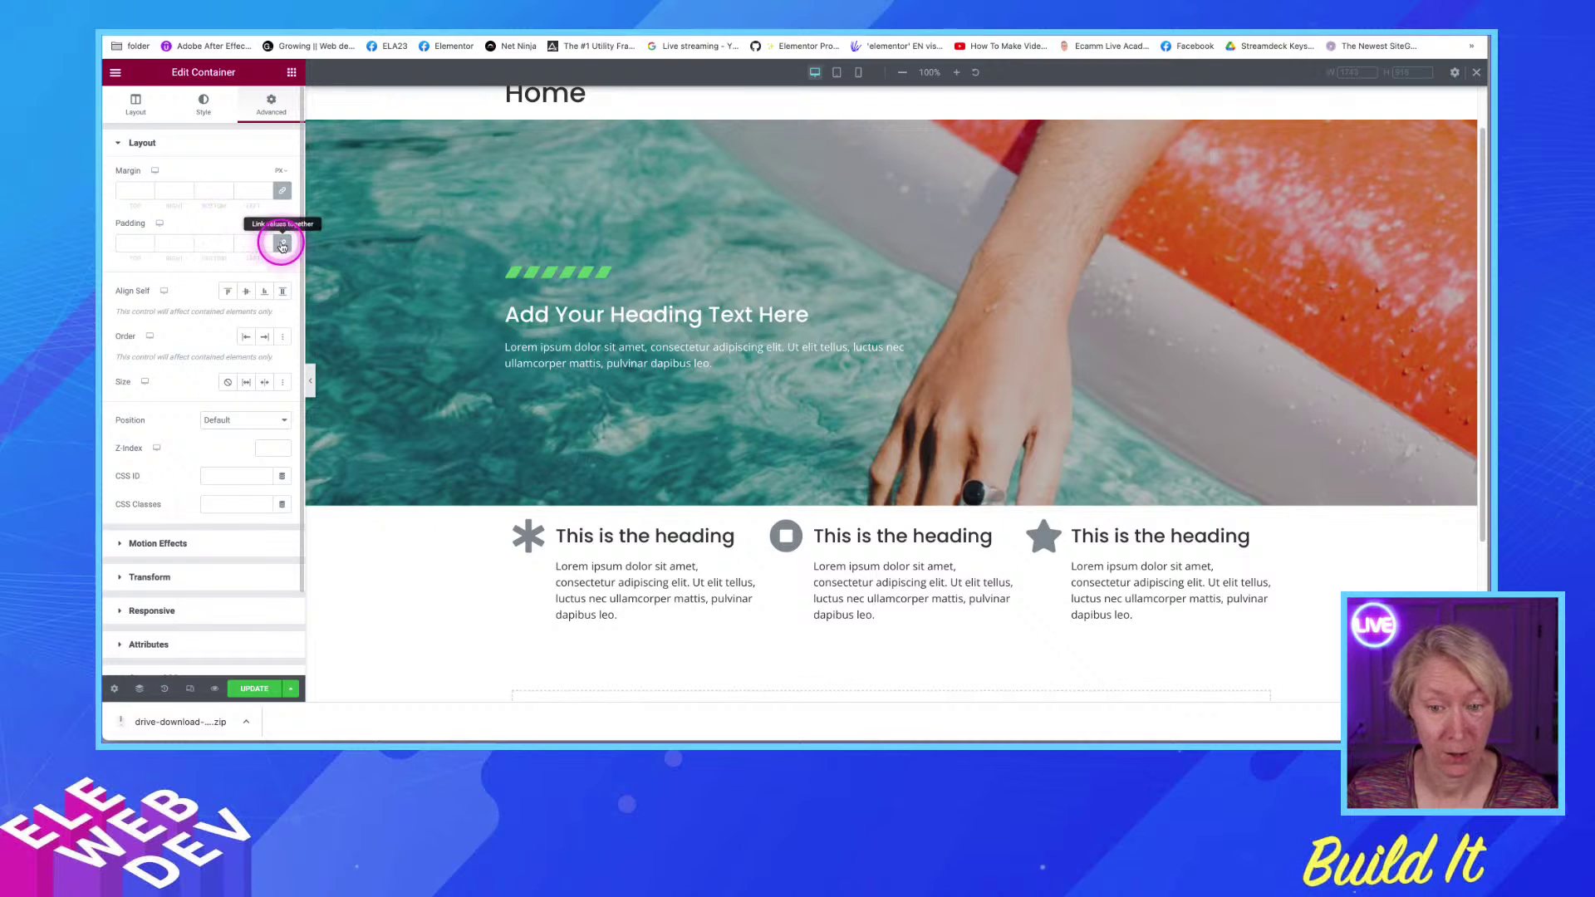
click(130, 242)
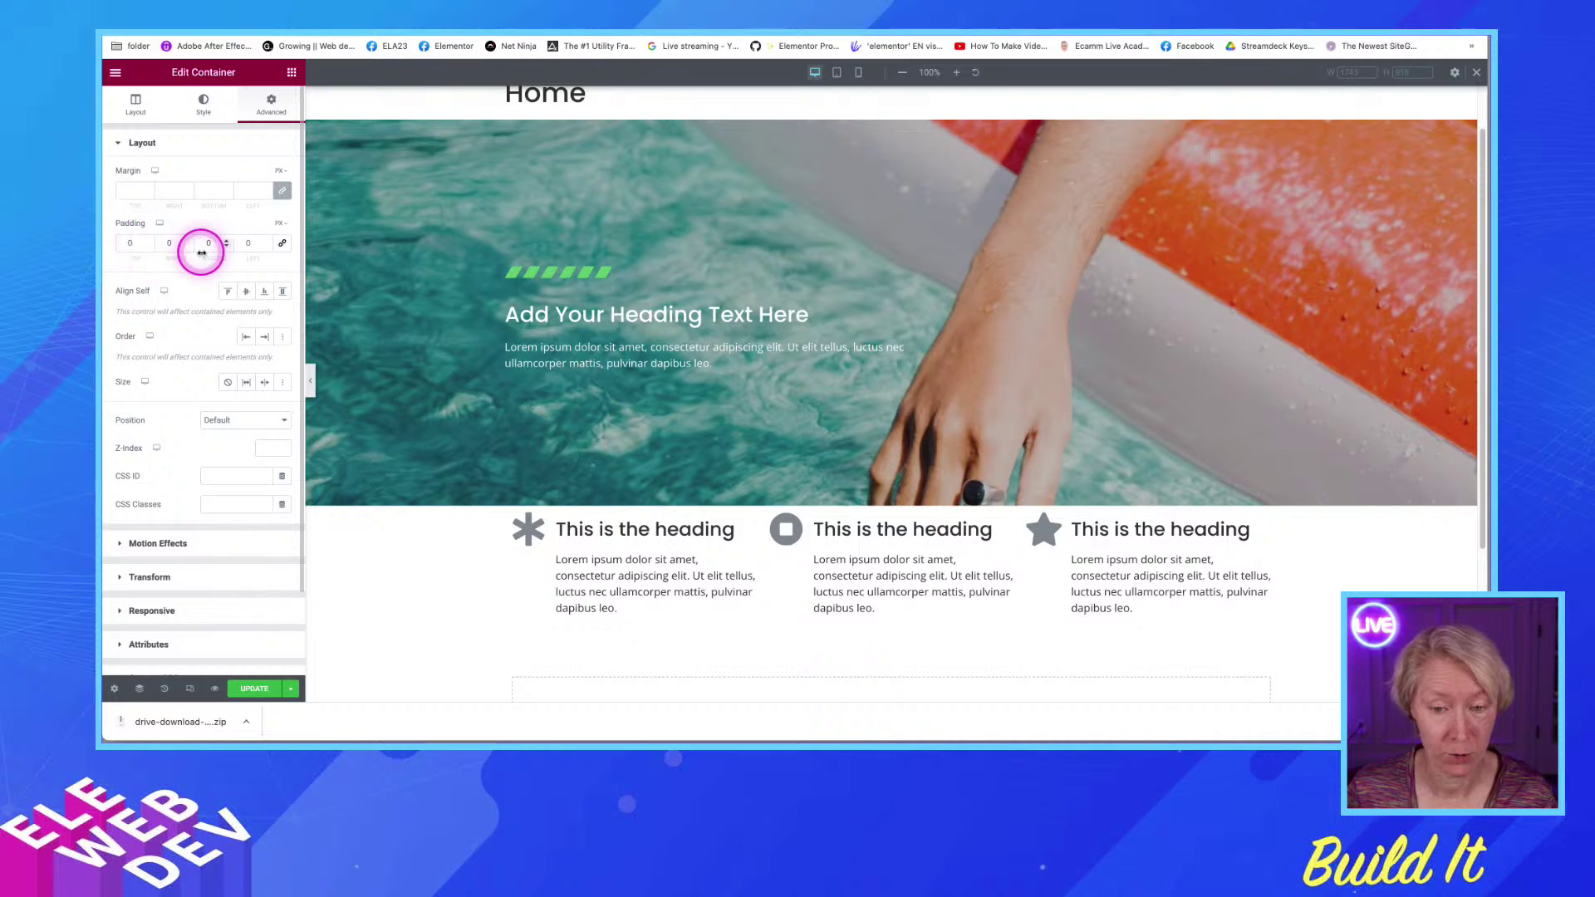
click(125, 241)
text(9)
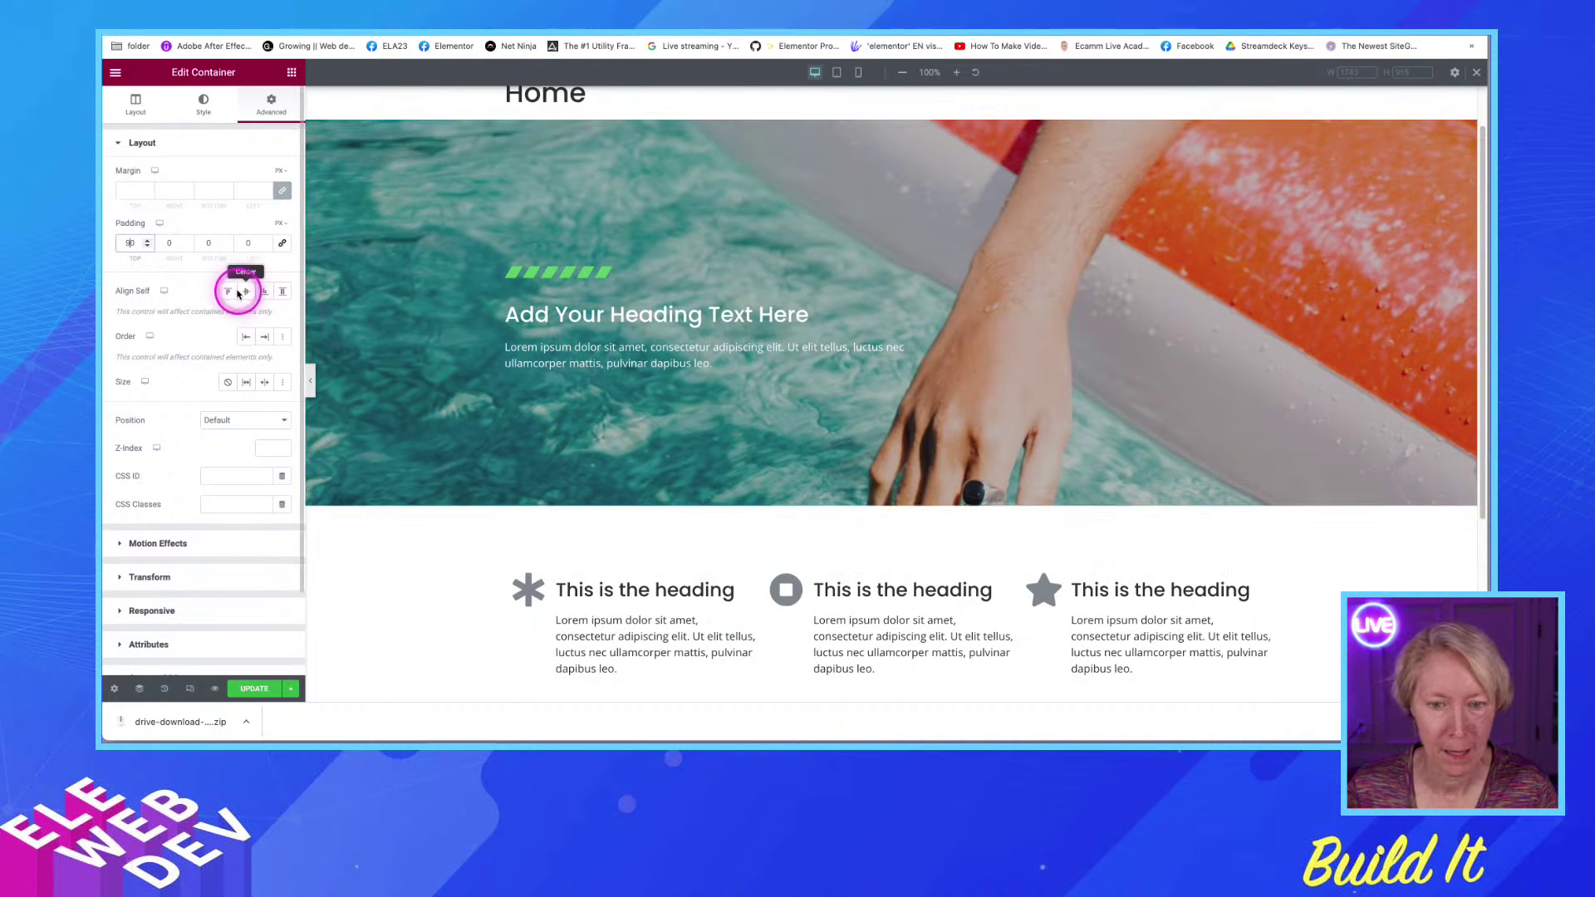
click(209, 243)
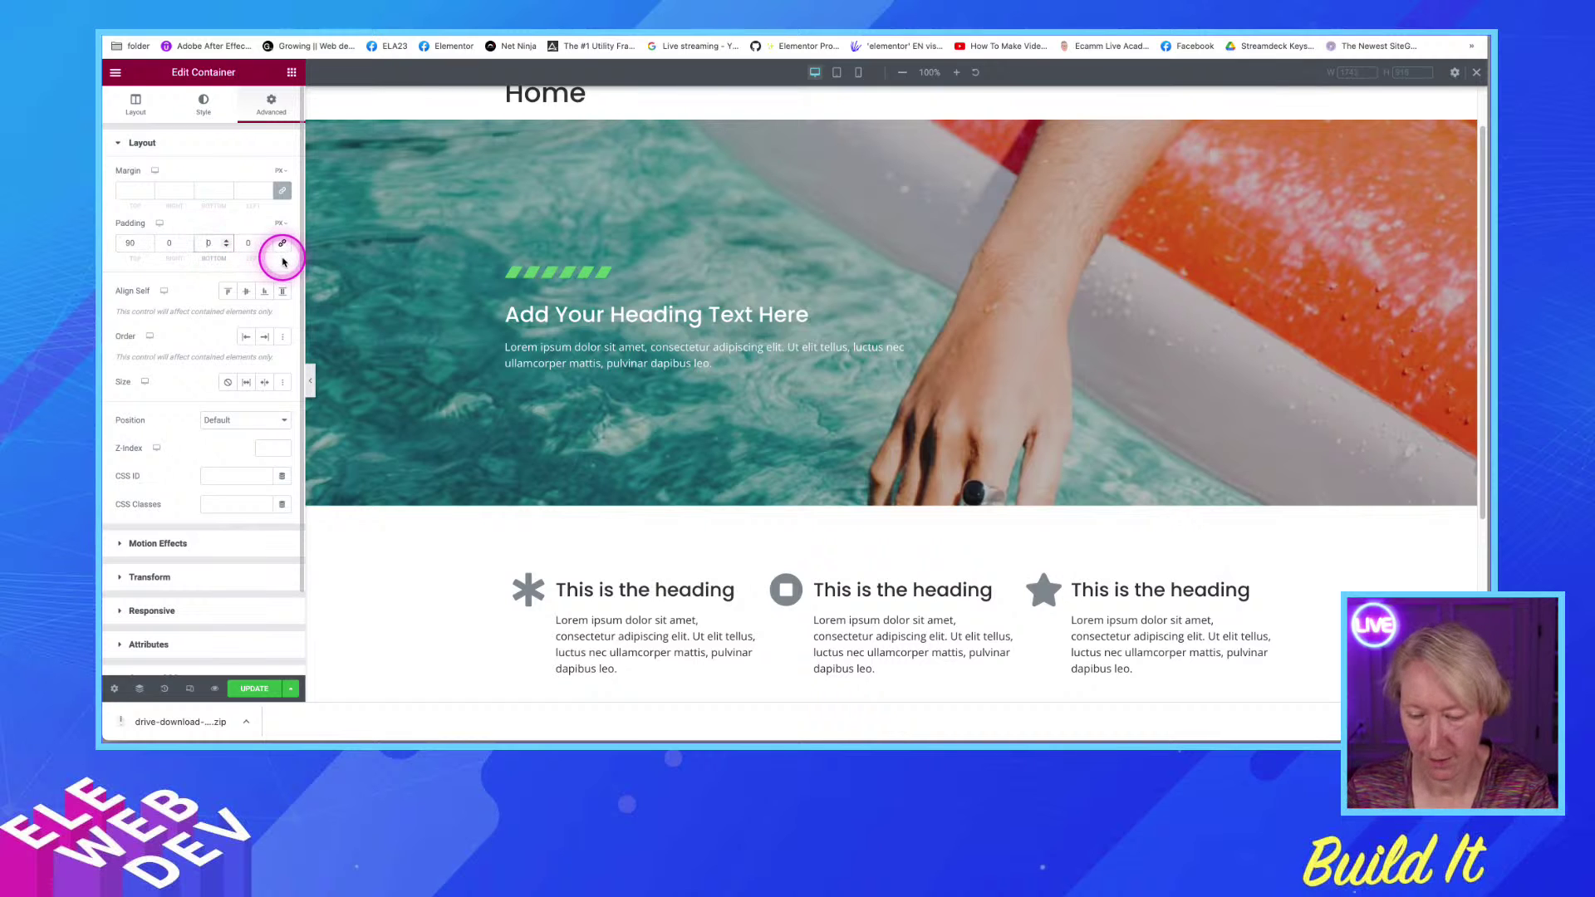
scroll(775, 571, down, 3)
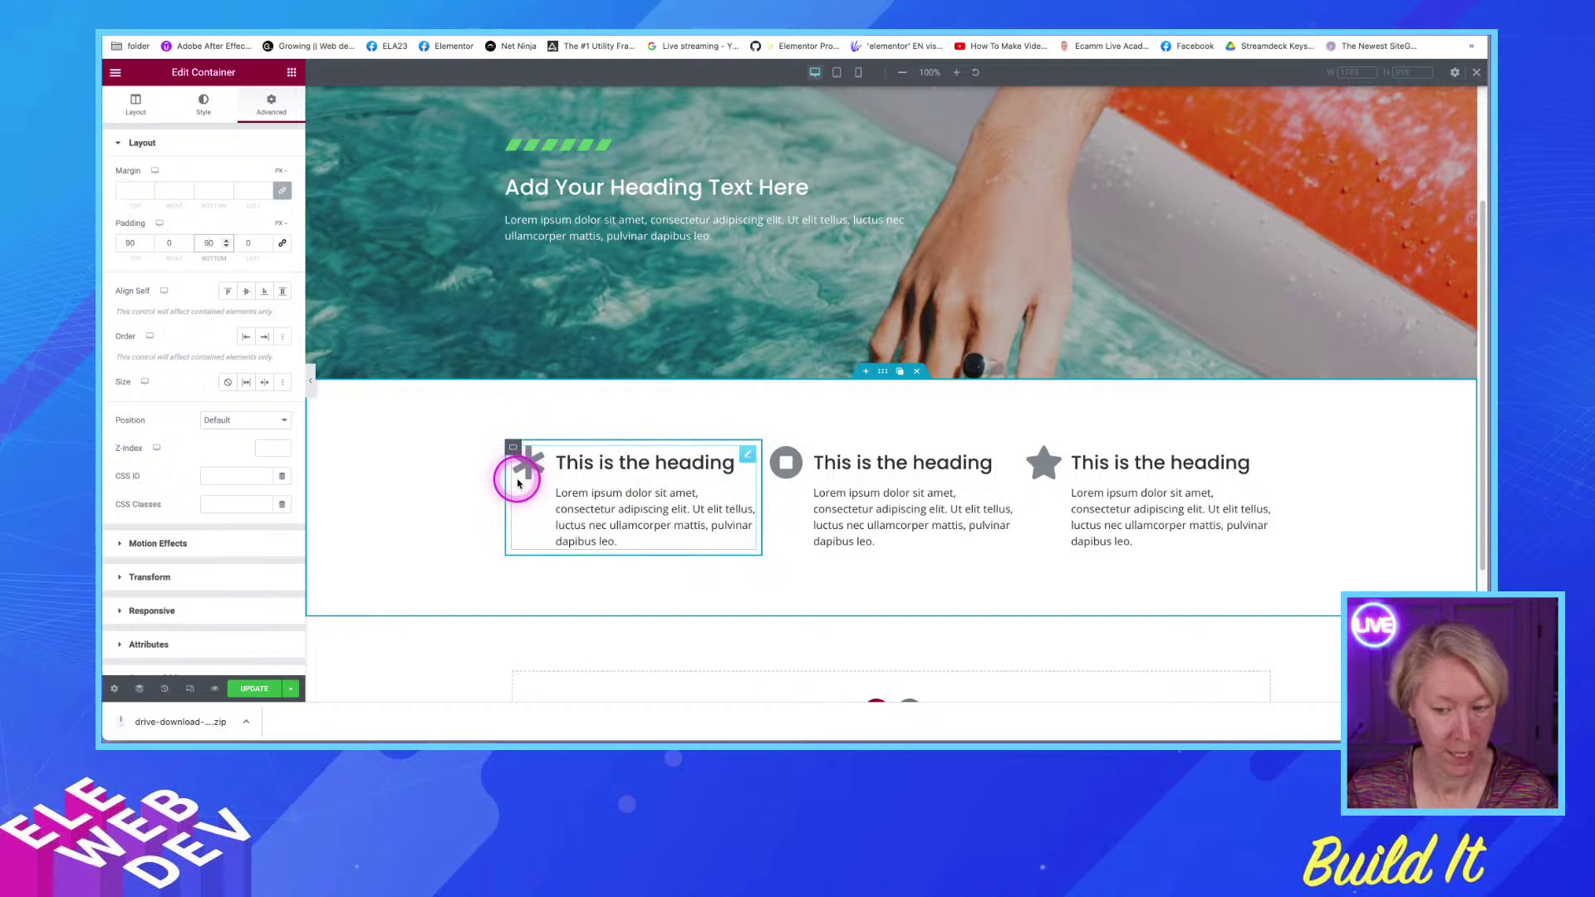
Give the three-column container a gradient background with white (#FFFFFF) as its first color
right_click(882, 371)
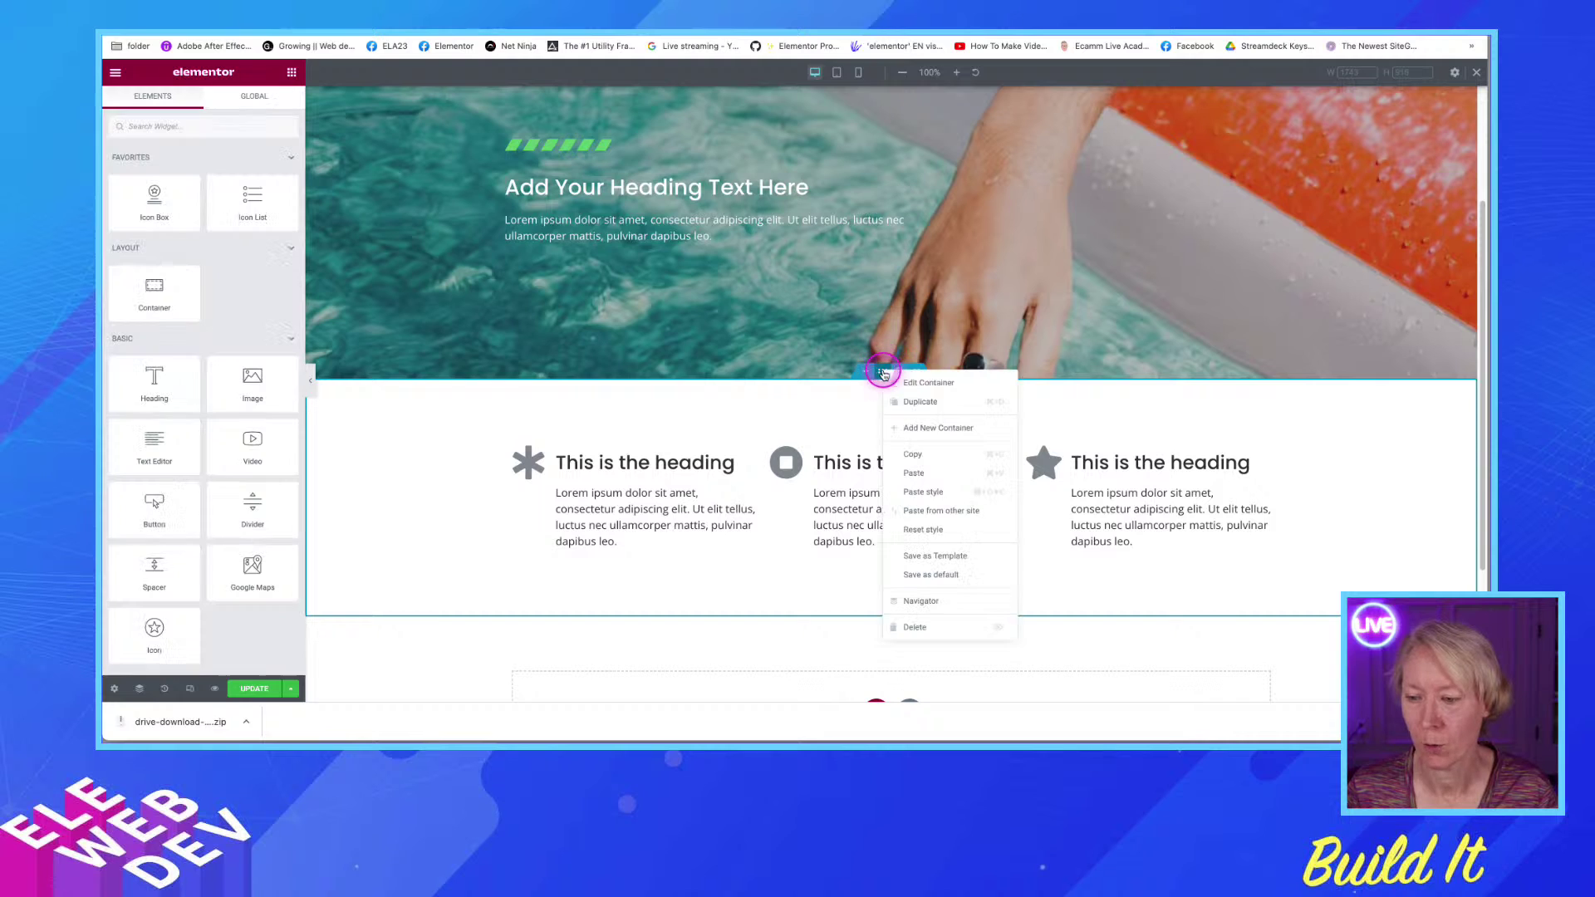
click(931, 384)
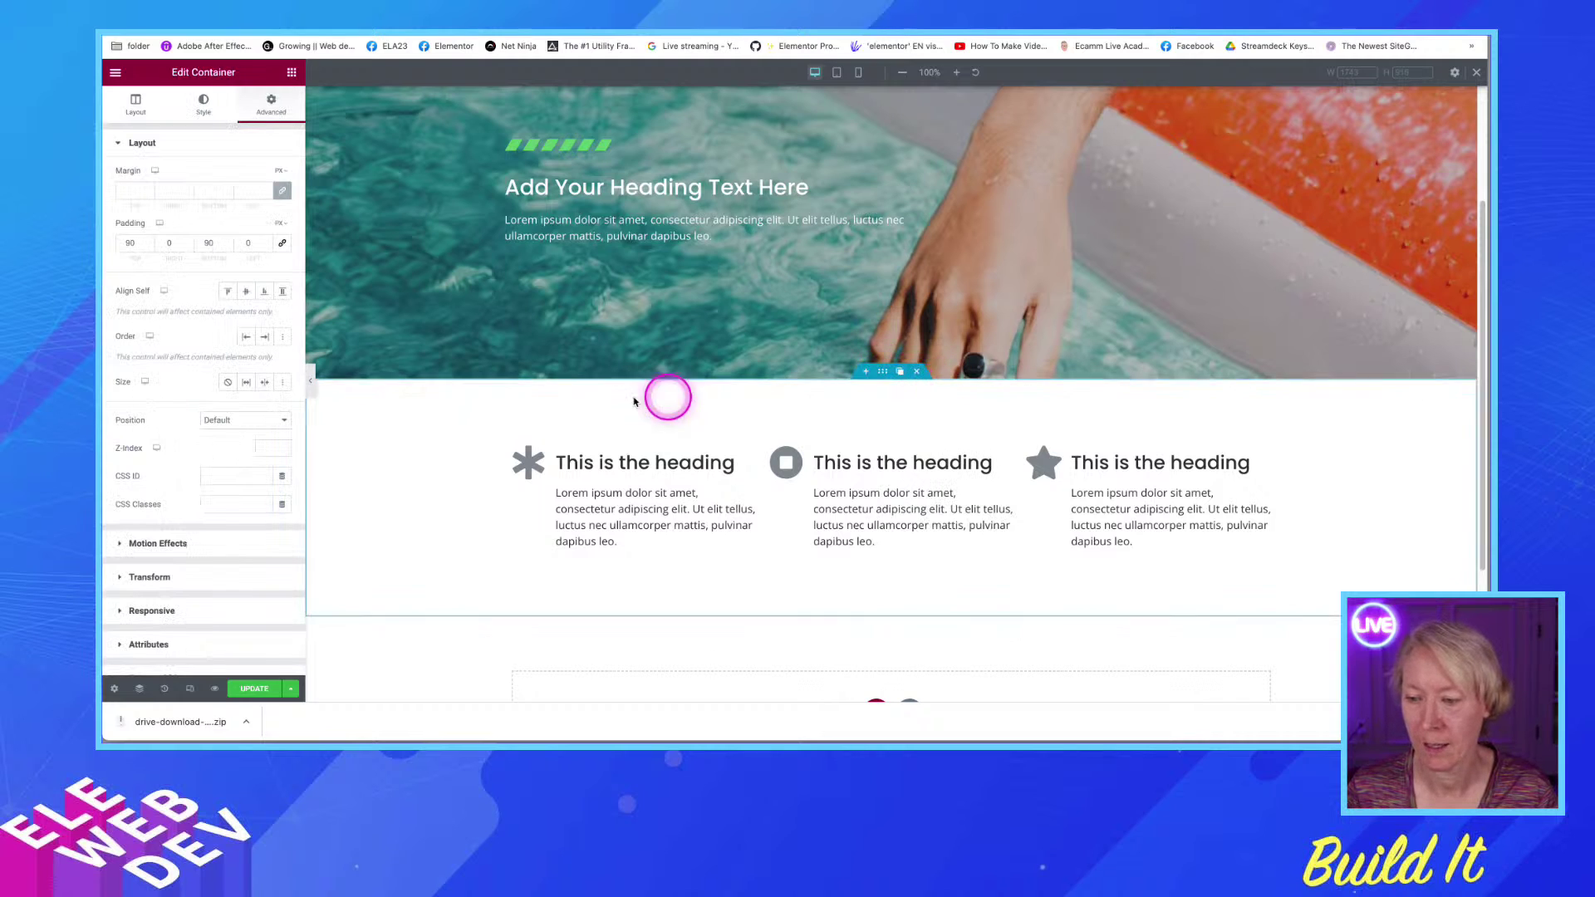
click(199, 106)
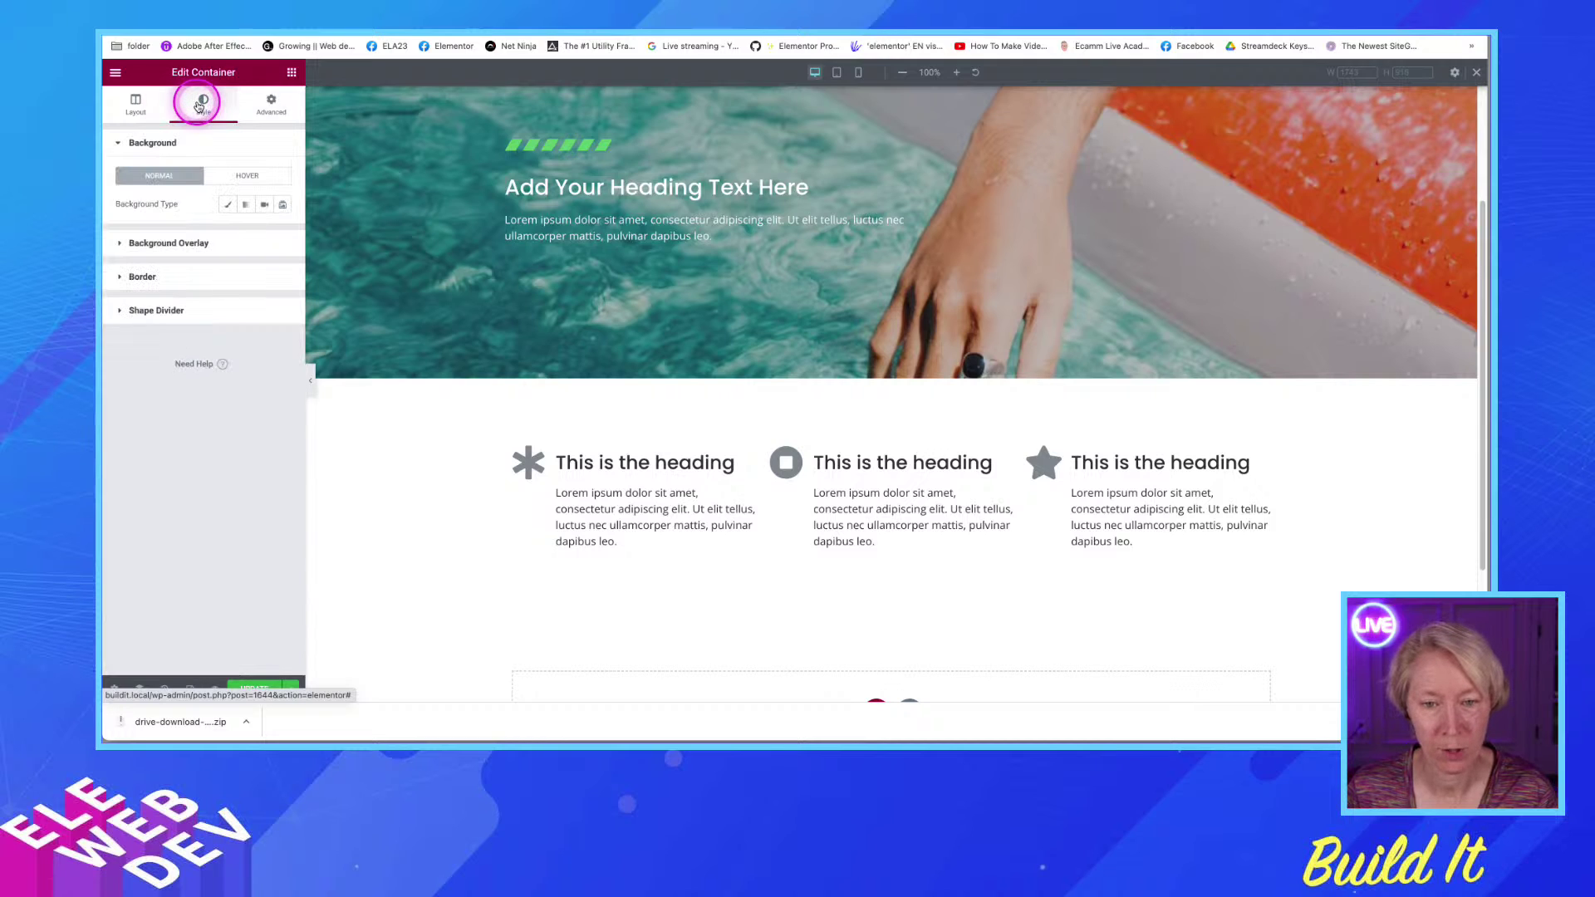
click(246, 204)
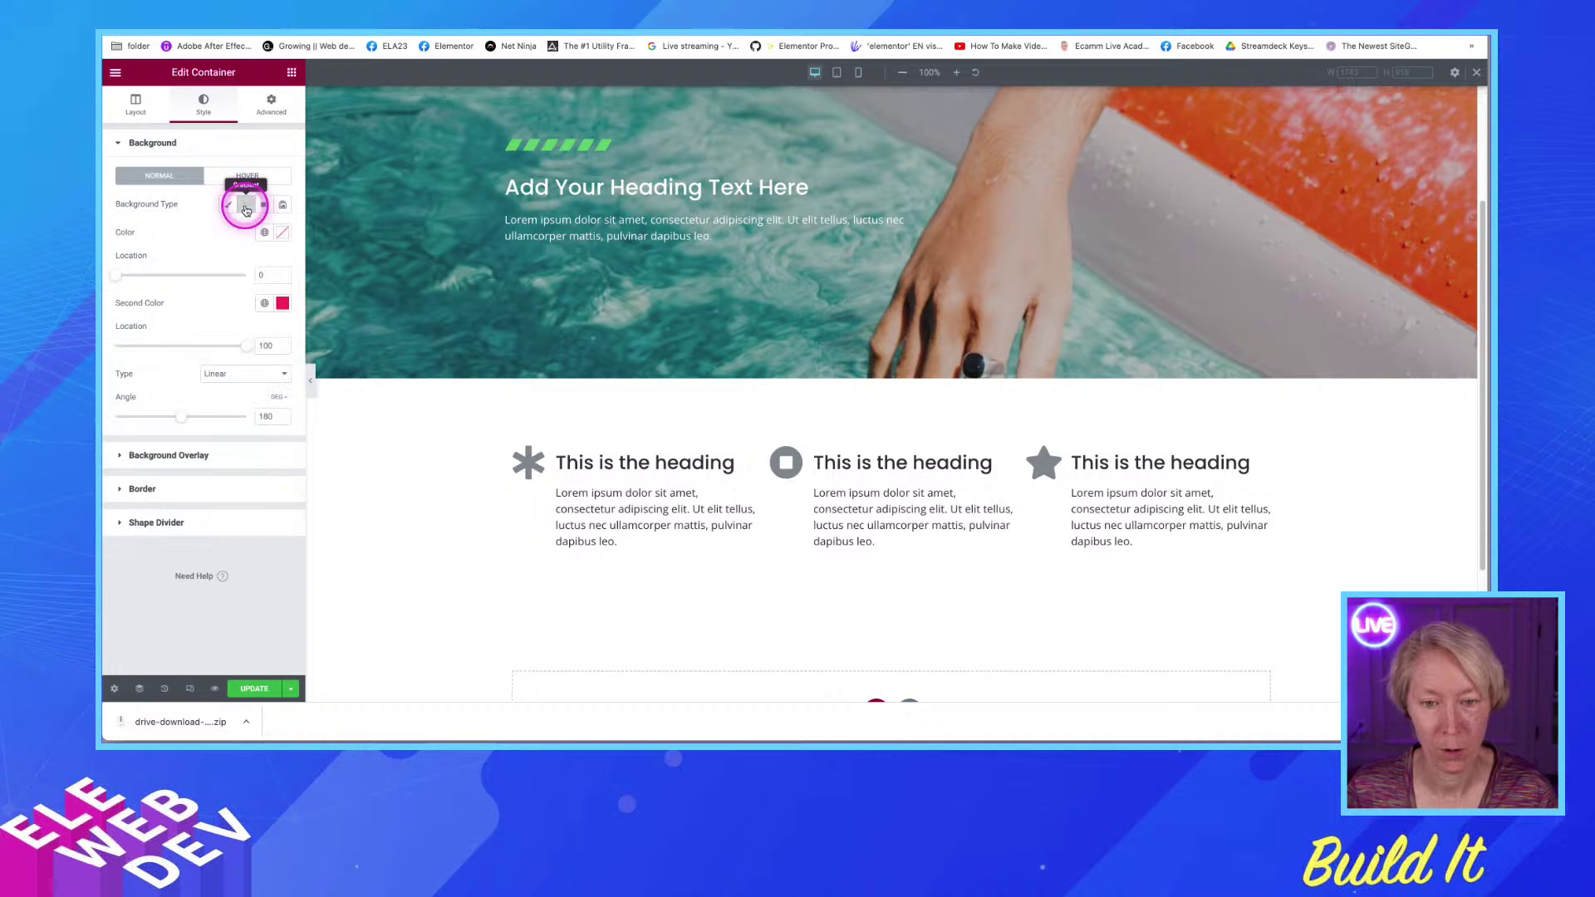
click(281, 232)
drag(196, 285, 117, 281)
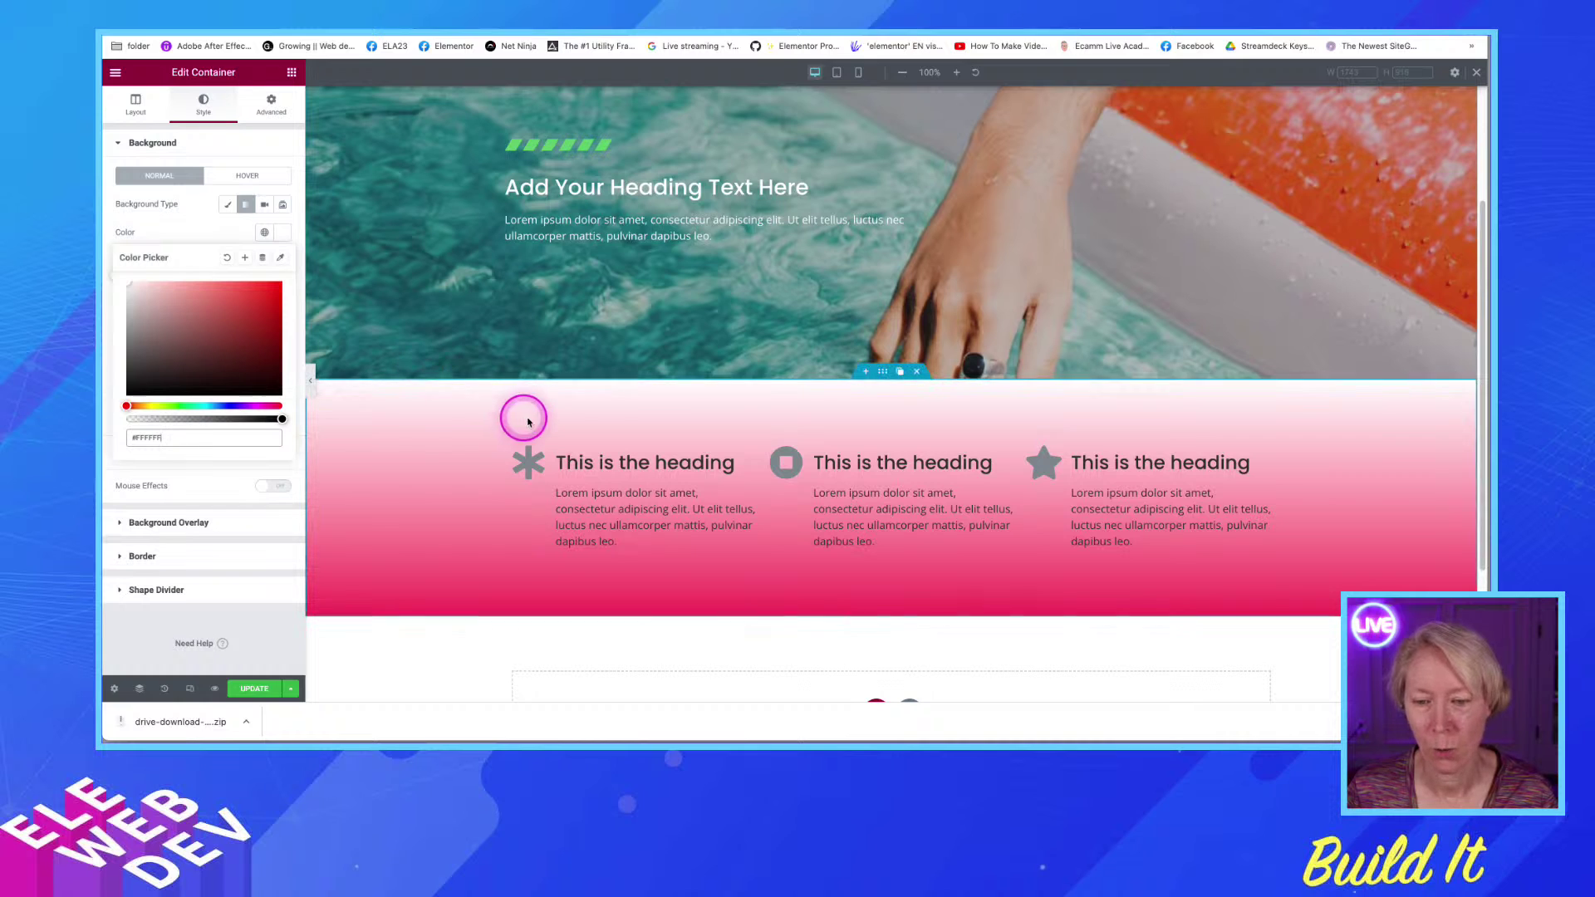
Turn the container's gradient into a hard diagonal split with color locations of about 49 and 46 and an angle of 300 degrees
right_click(883, 376)
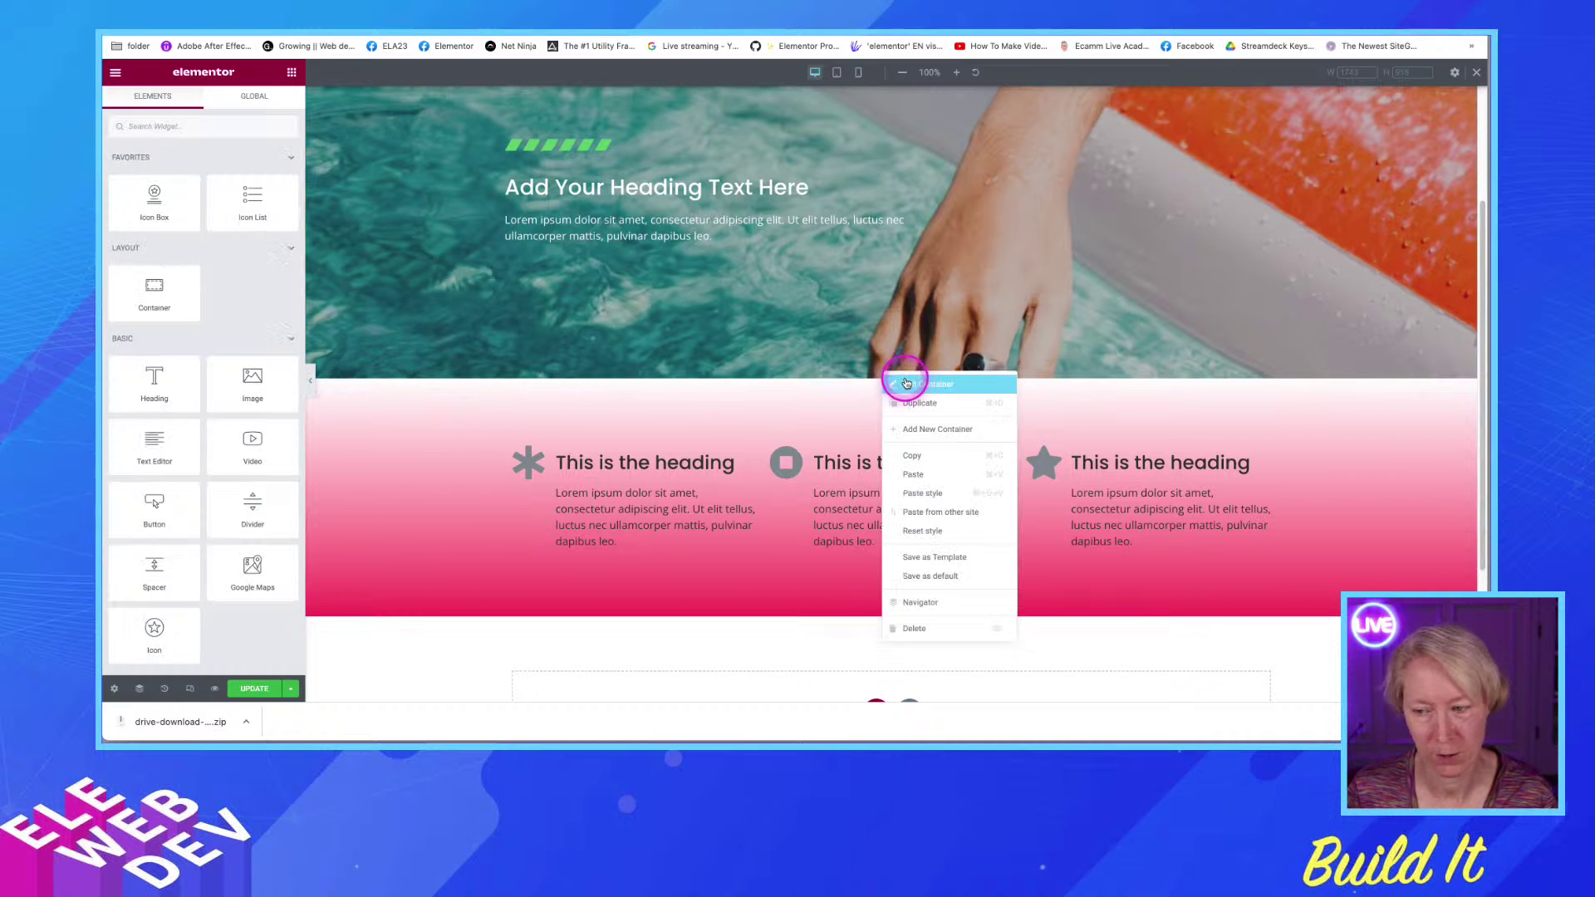
click(906, 383)
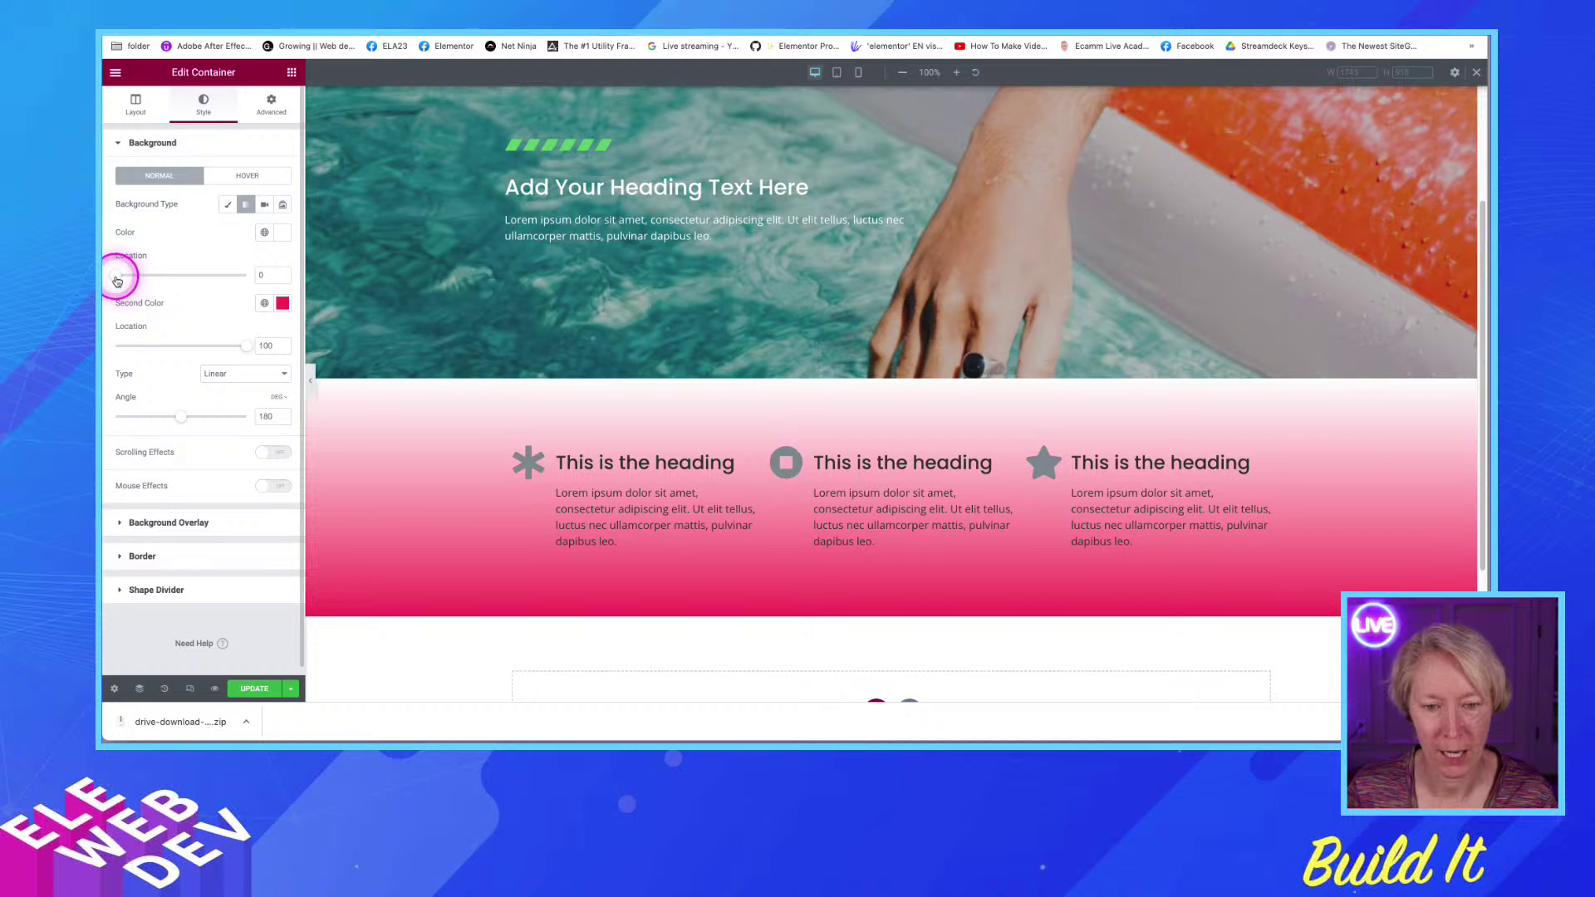
drag(119, 280, 181, 290)
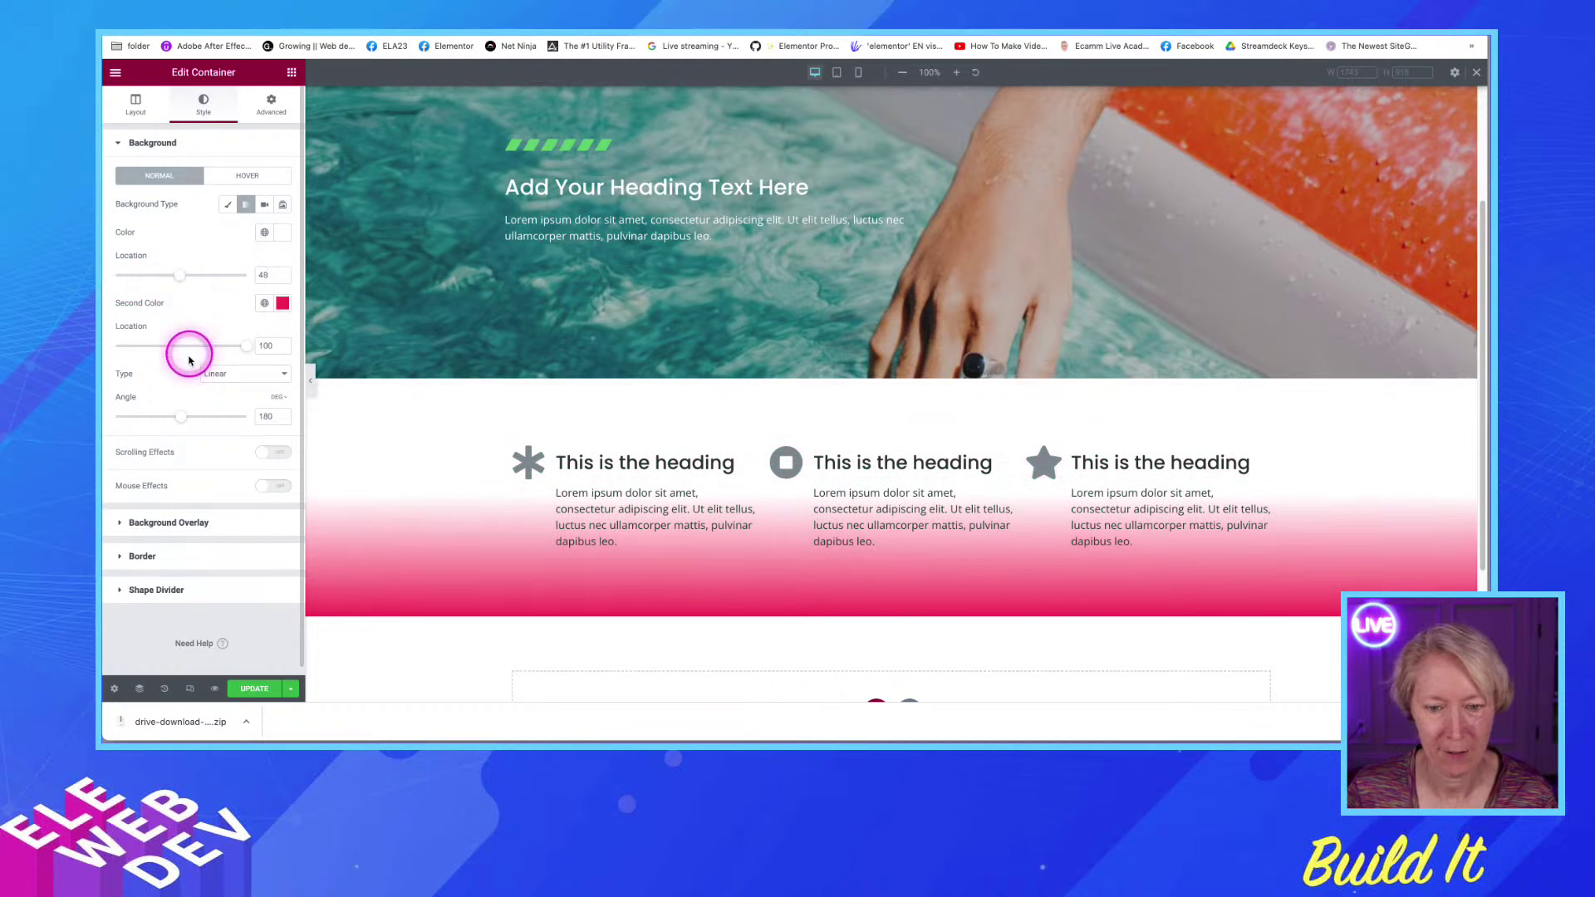
drag(182, 423, 187, 423)
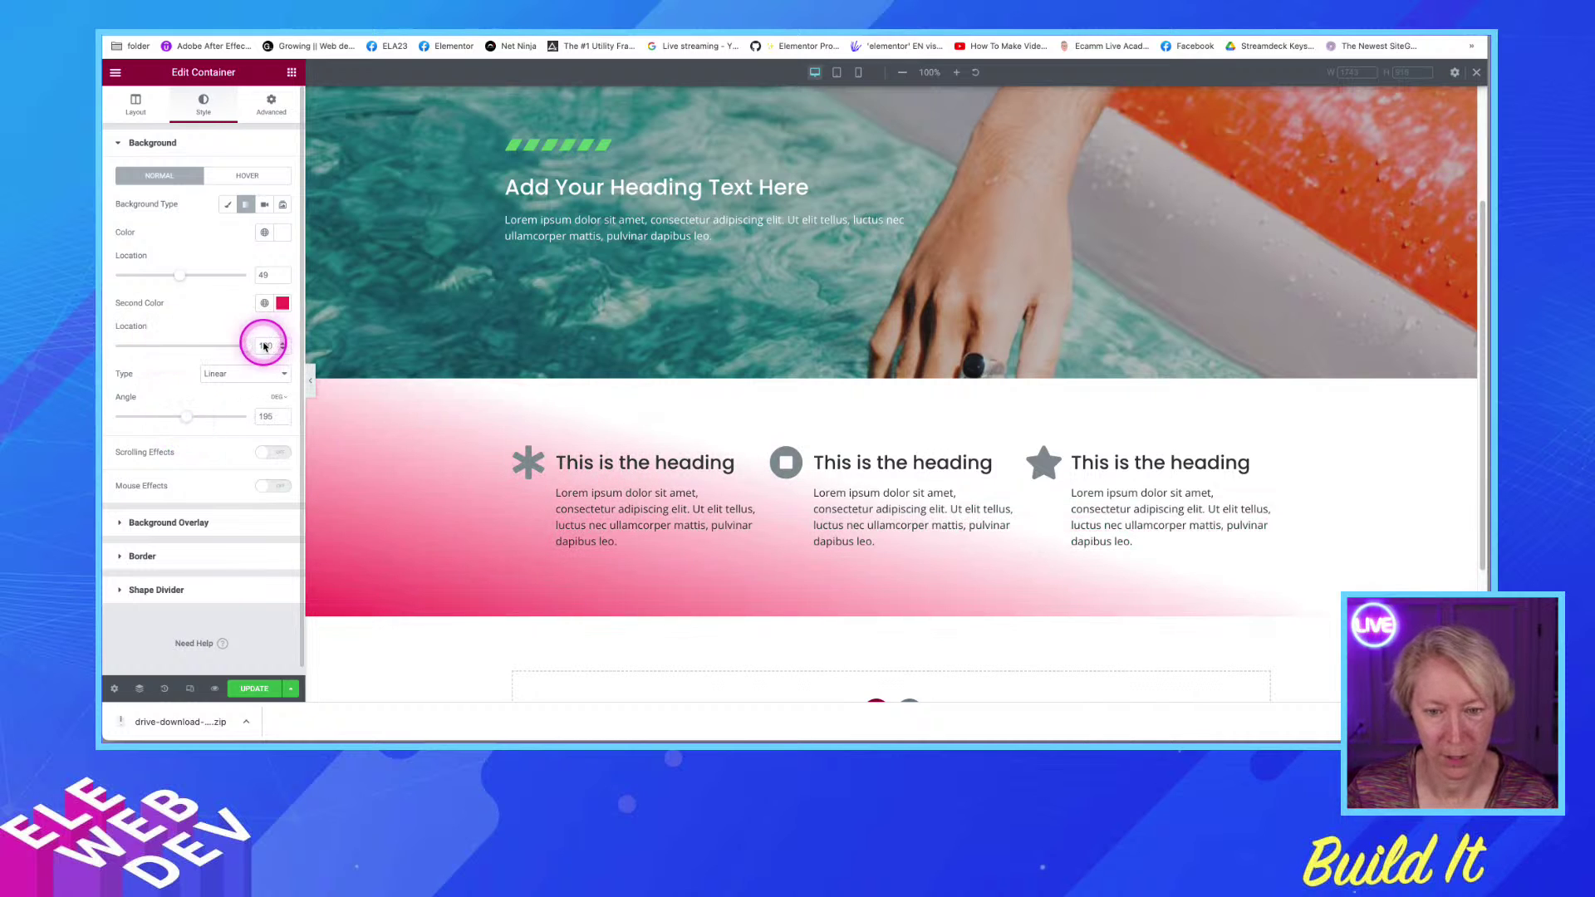
drag(246, 346, 181, 357)
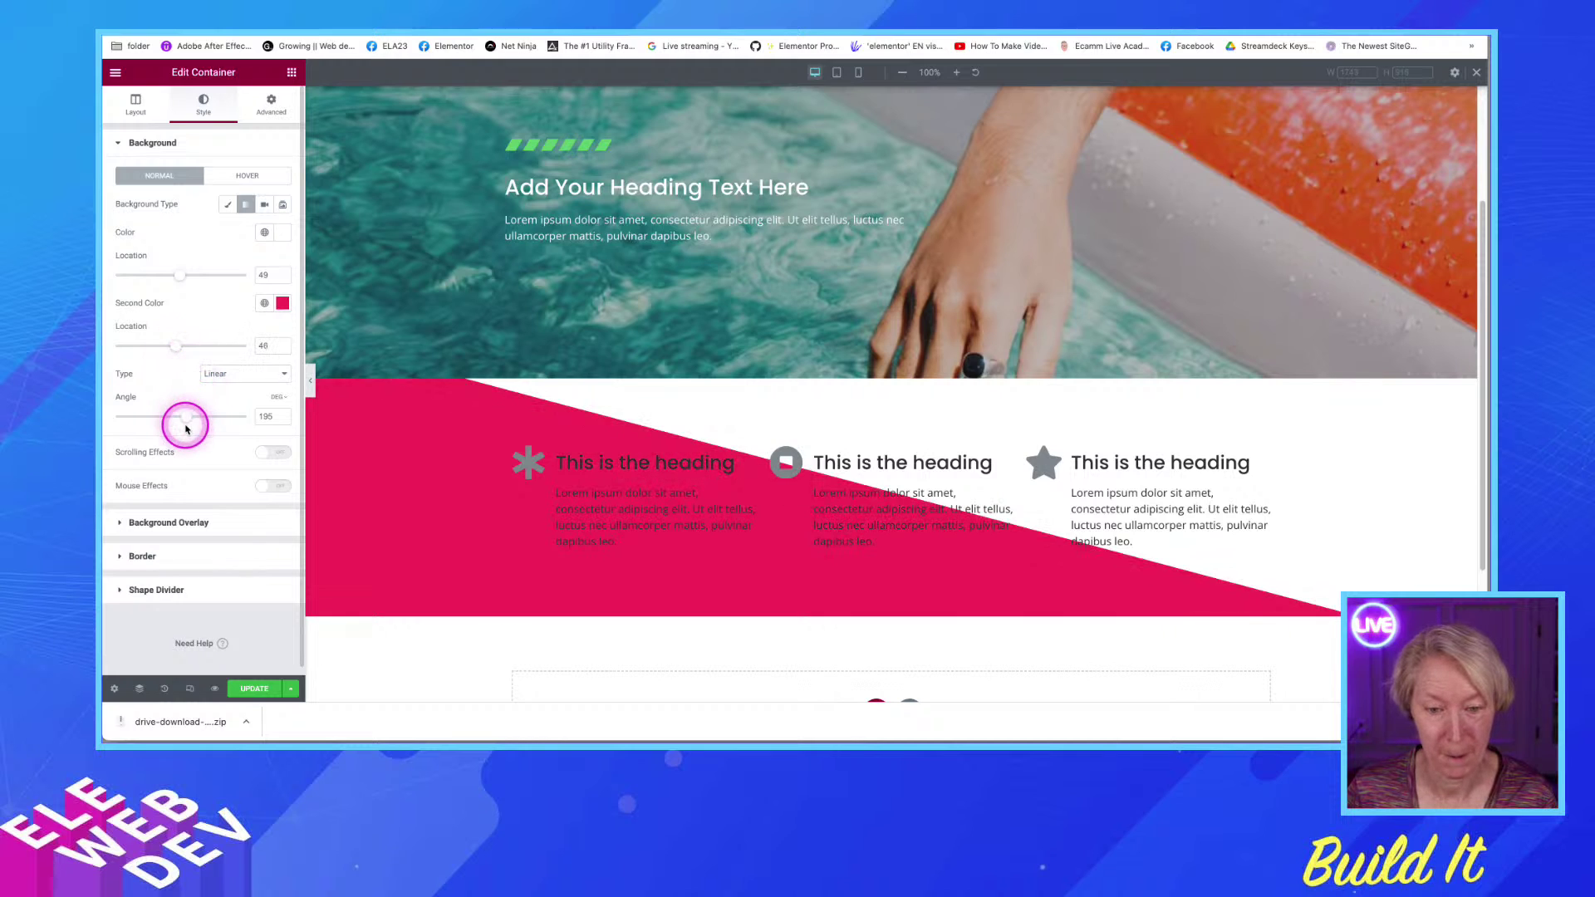
drag(187, 422, 226, 426)
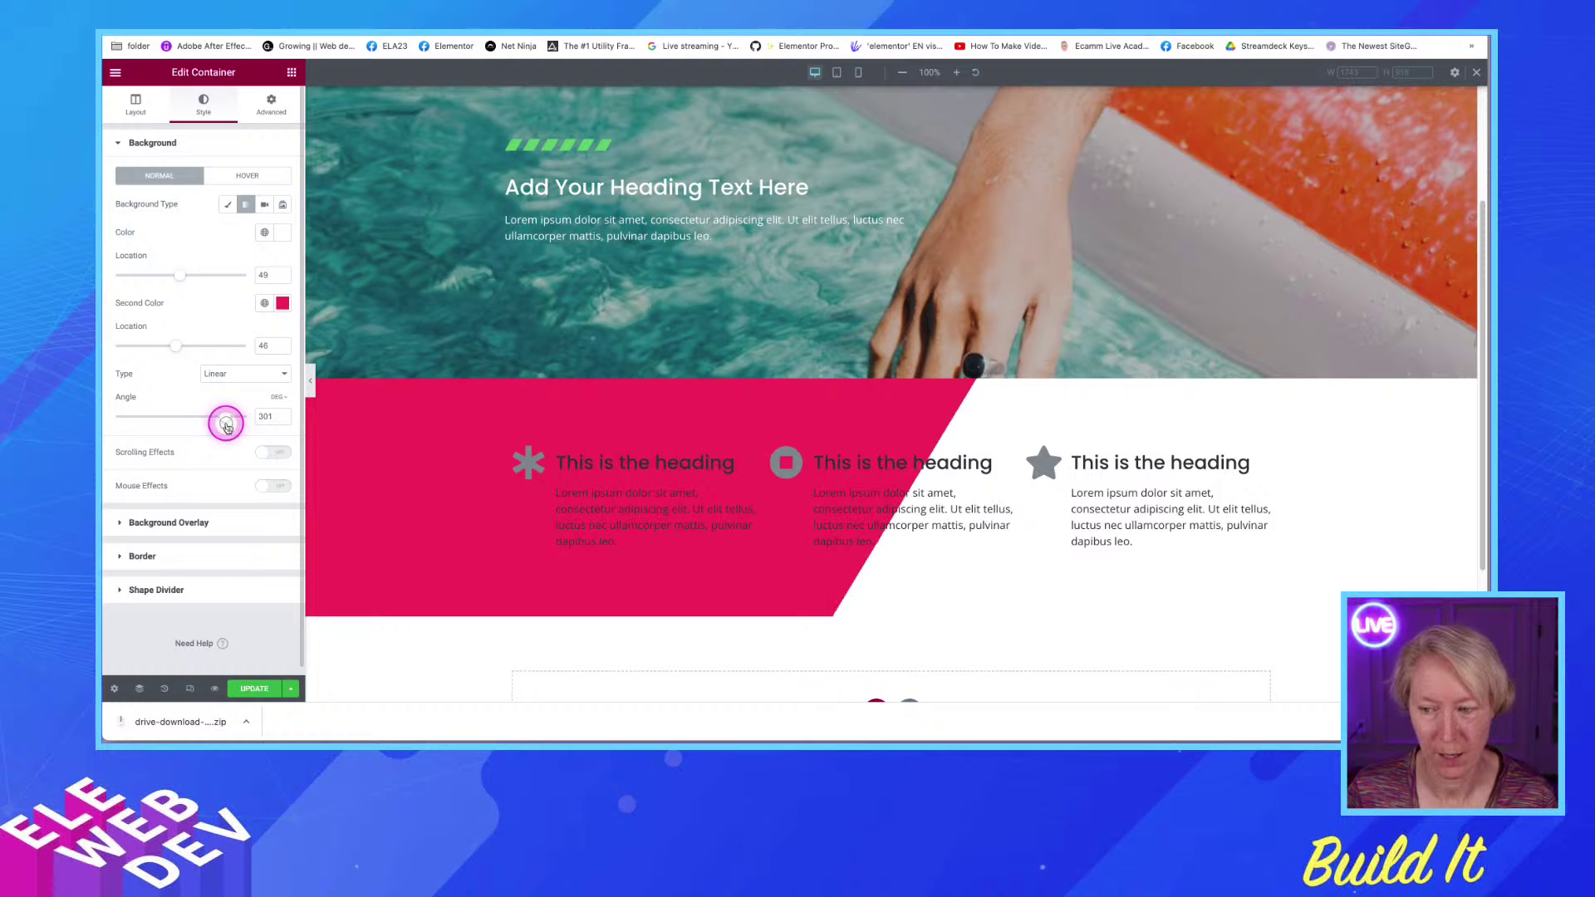
click(281, 421)
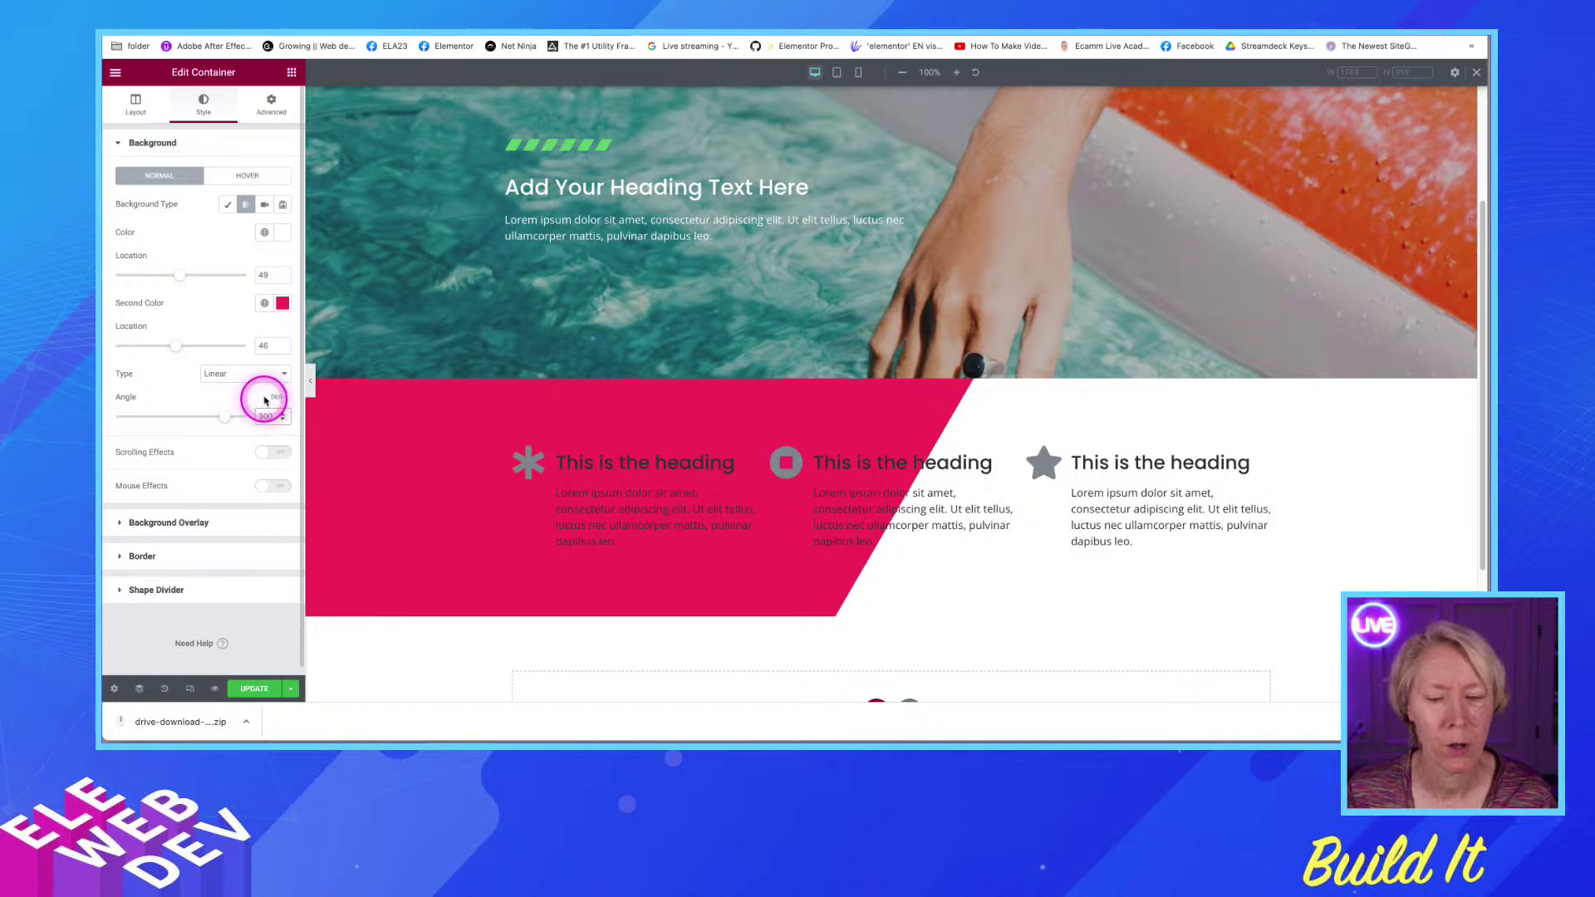
Make the gradient's second color fully transparent by reducing its opacity to zero
click(283, 305)
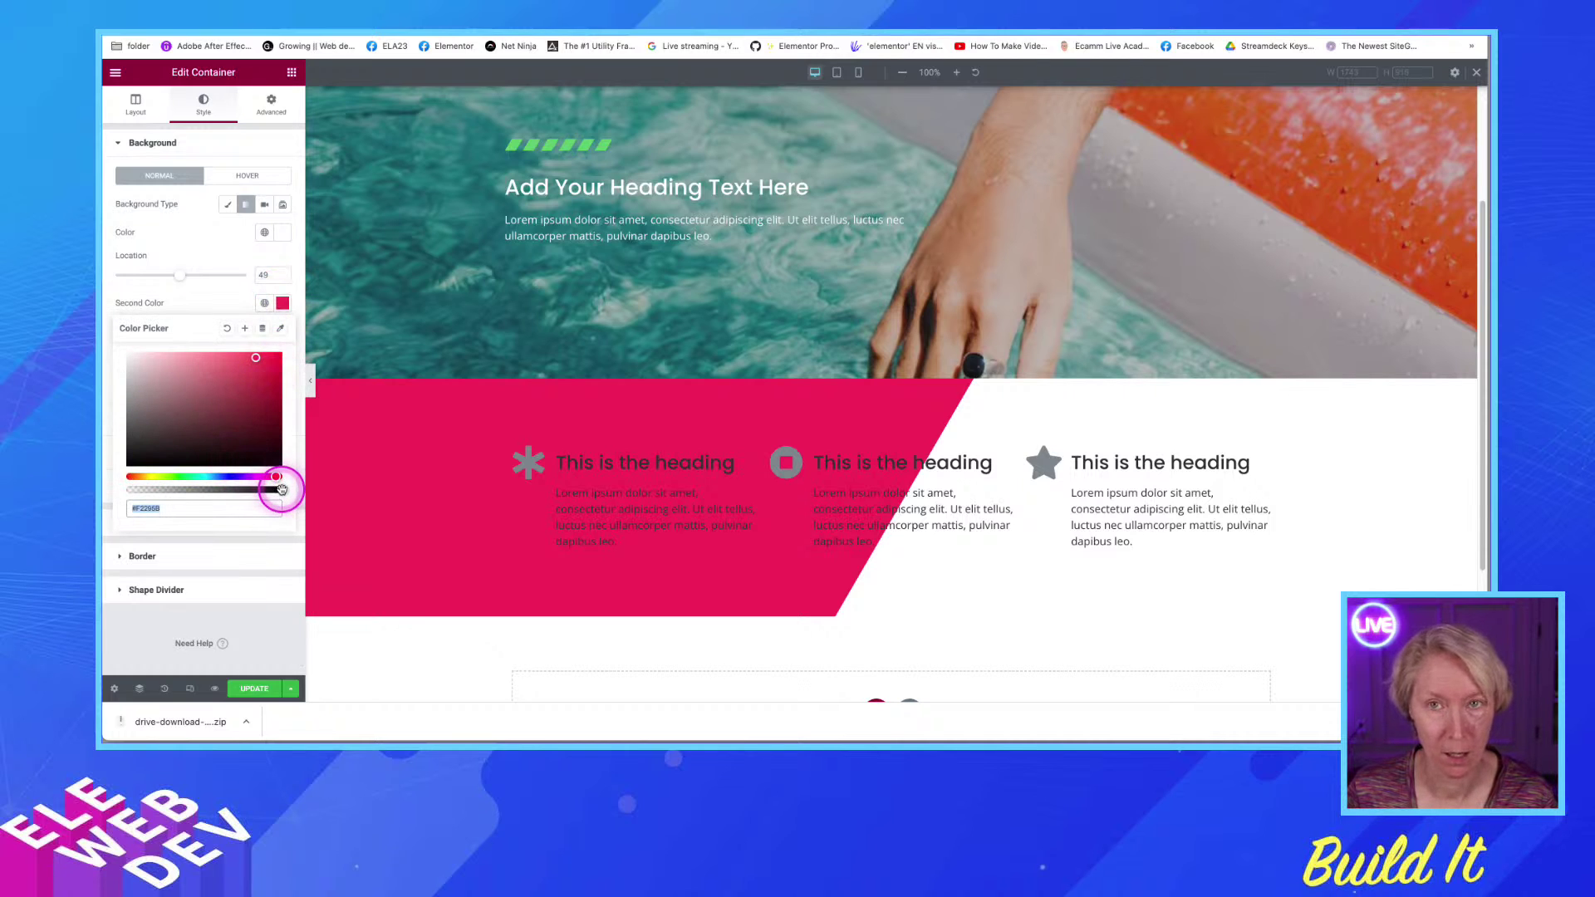
drag(282, 489, 126, 494)
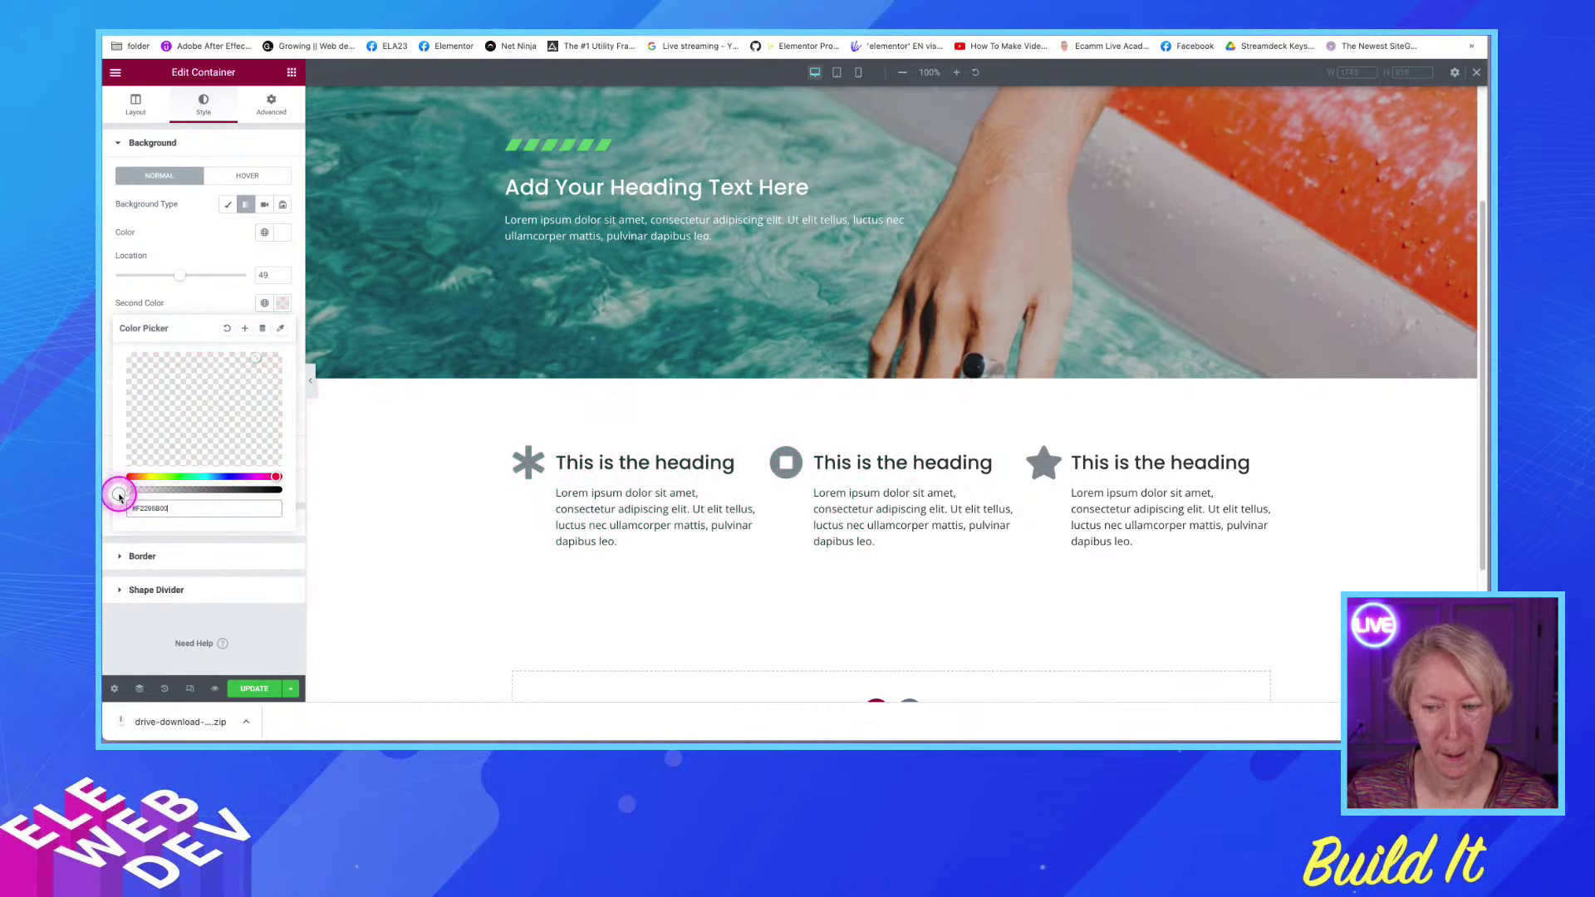
click(190, 250)
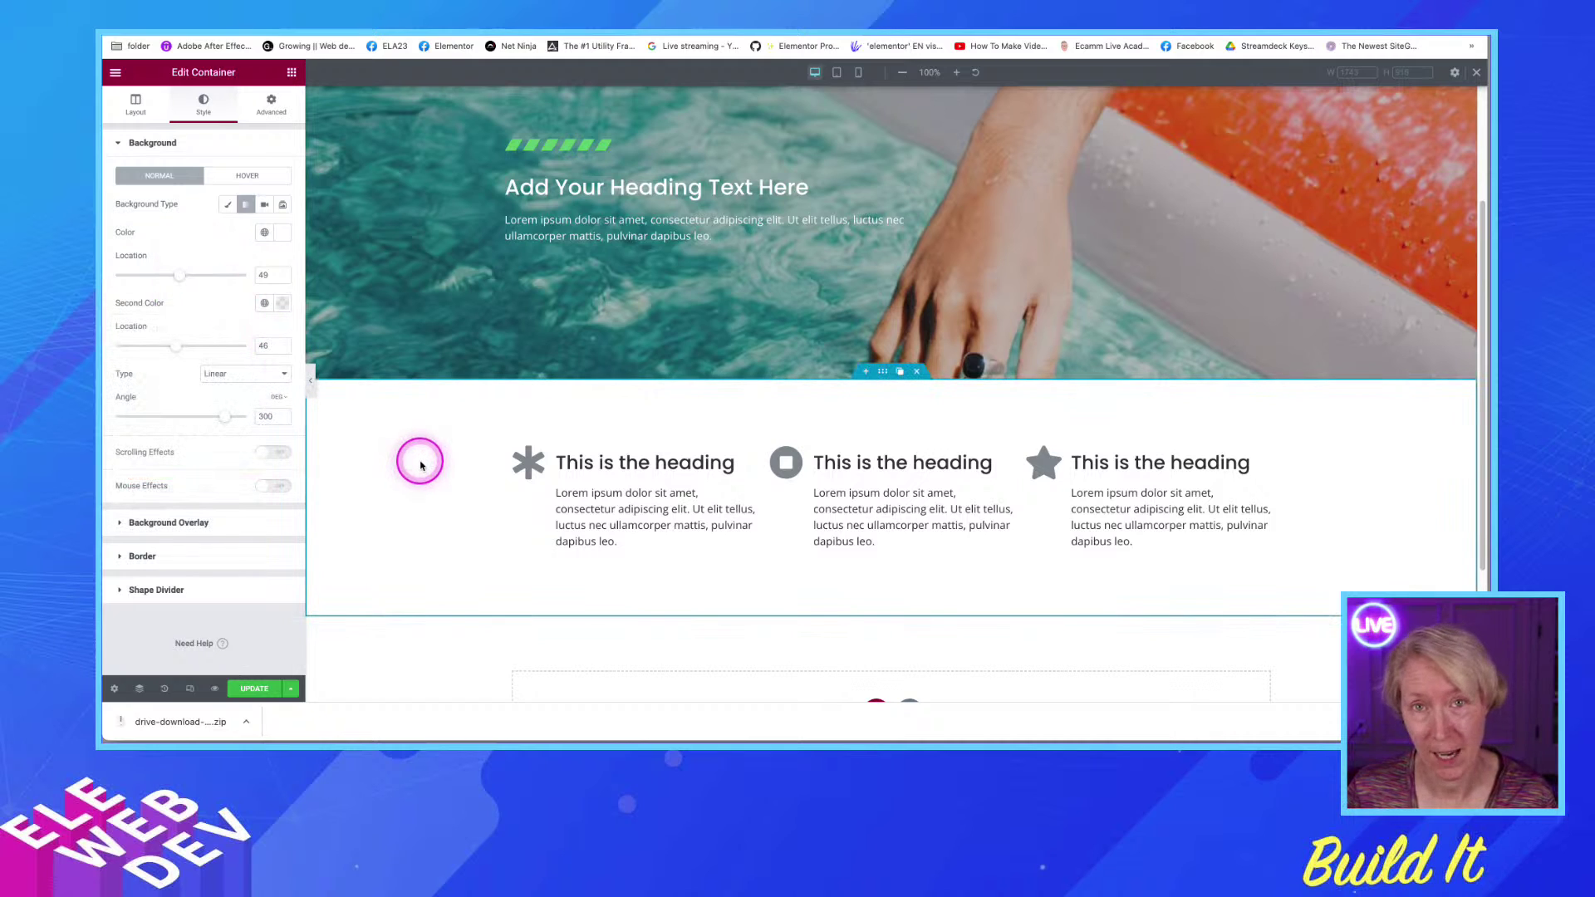
Pull the three-column container up over the hero with a top margin of about -93 px
right_click(883, 373)
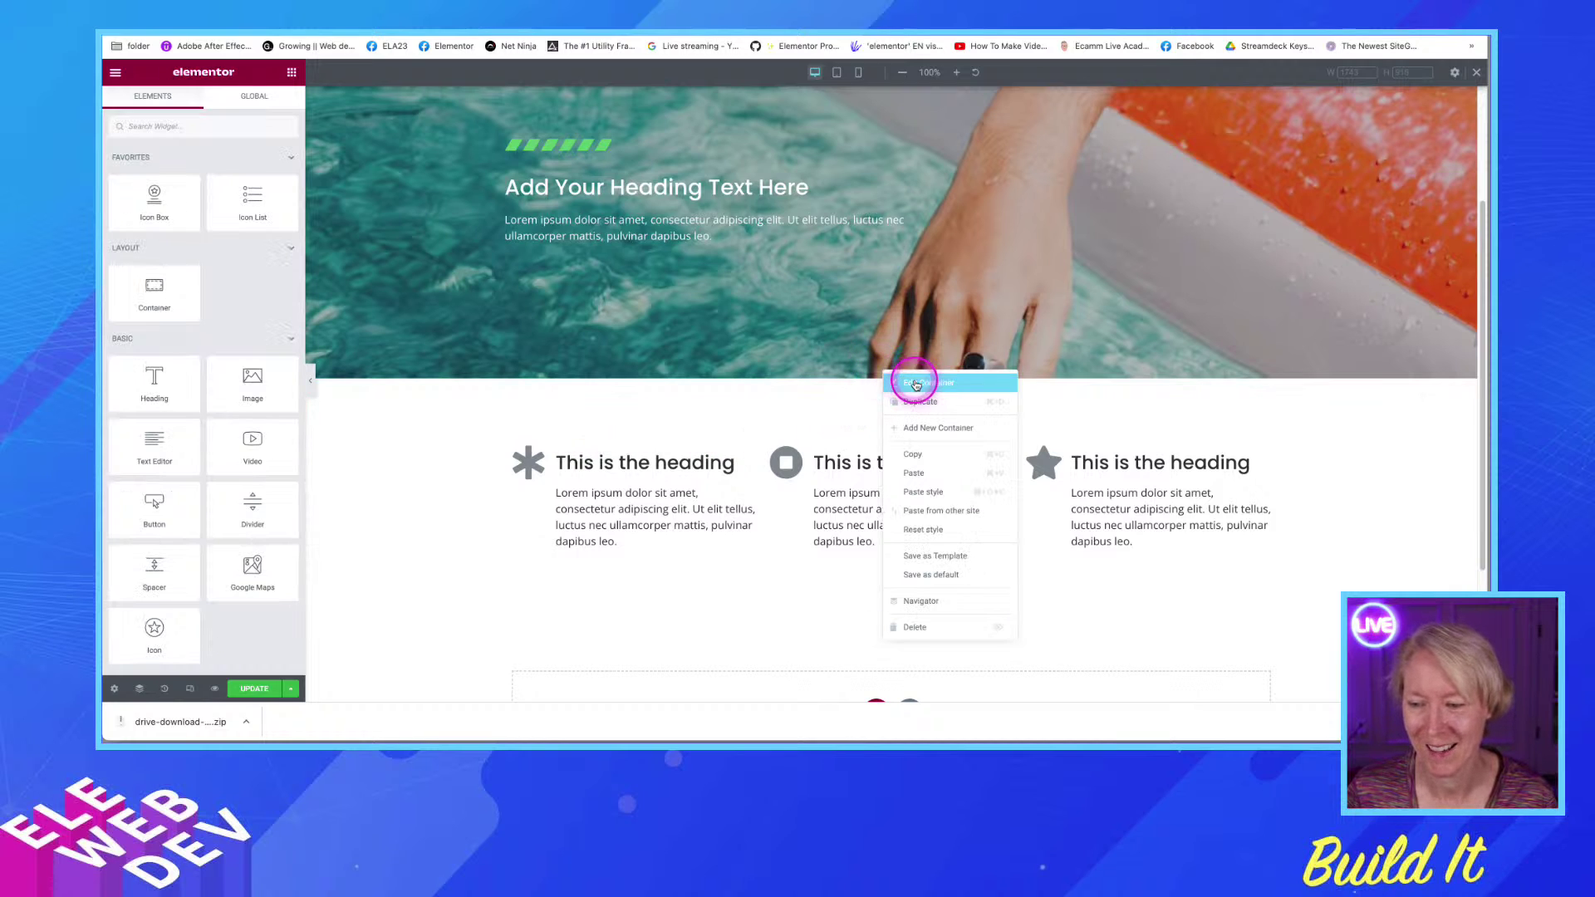
click(915, 385)
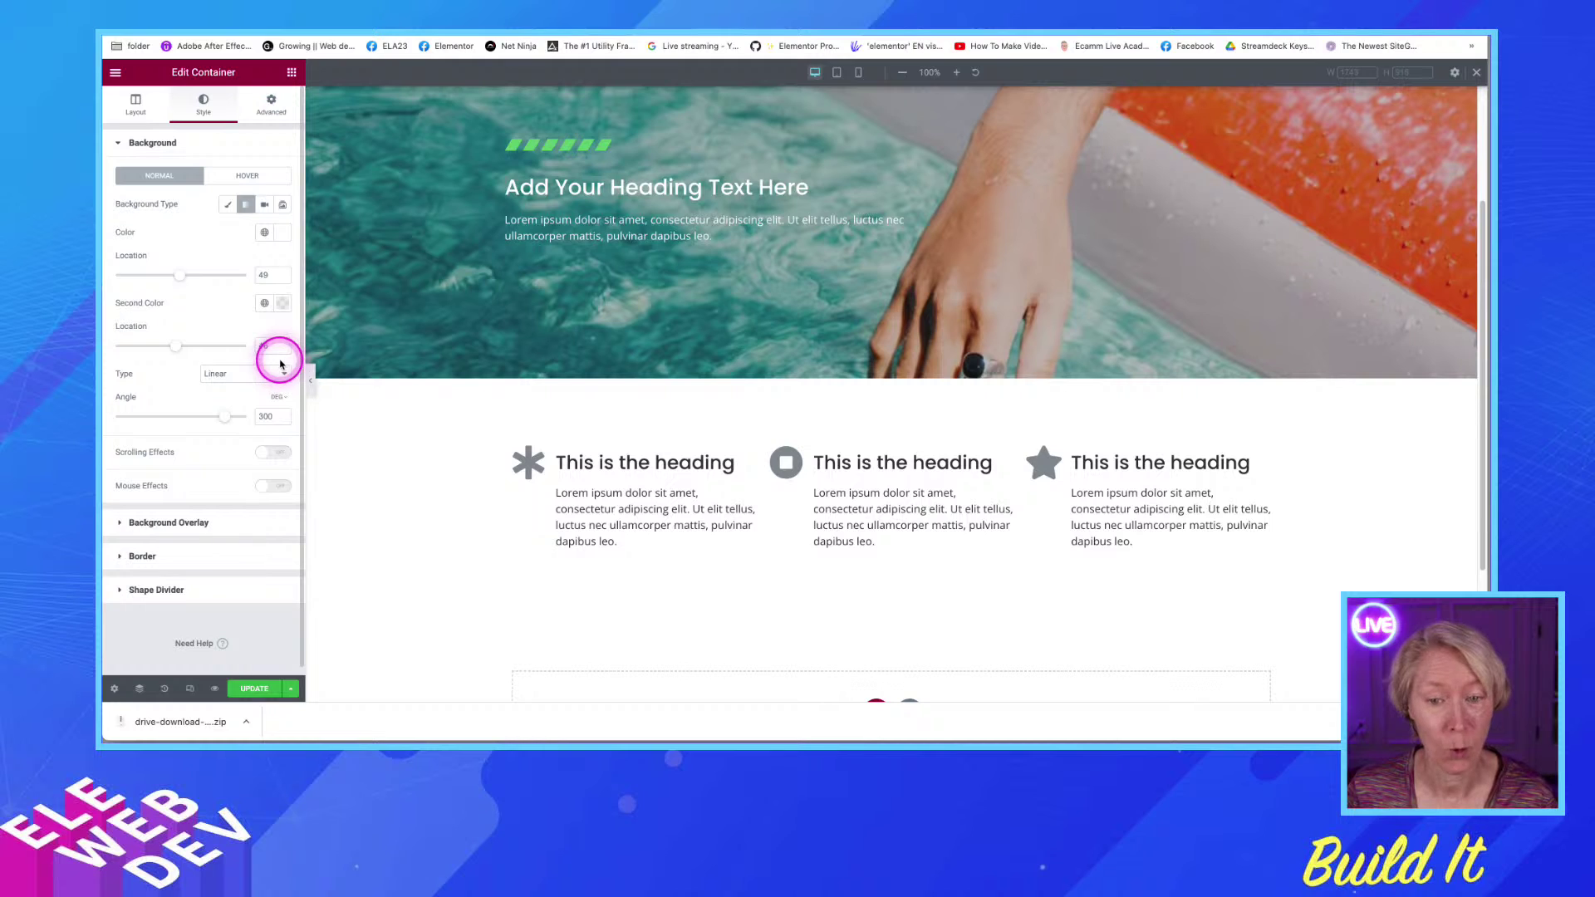
click(271, 105)
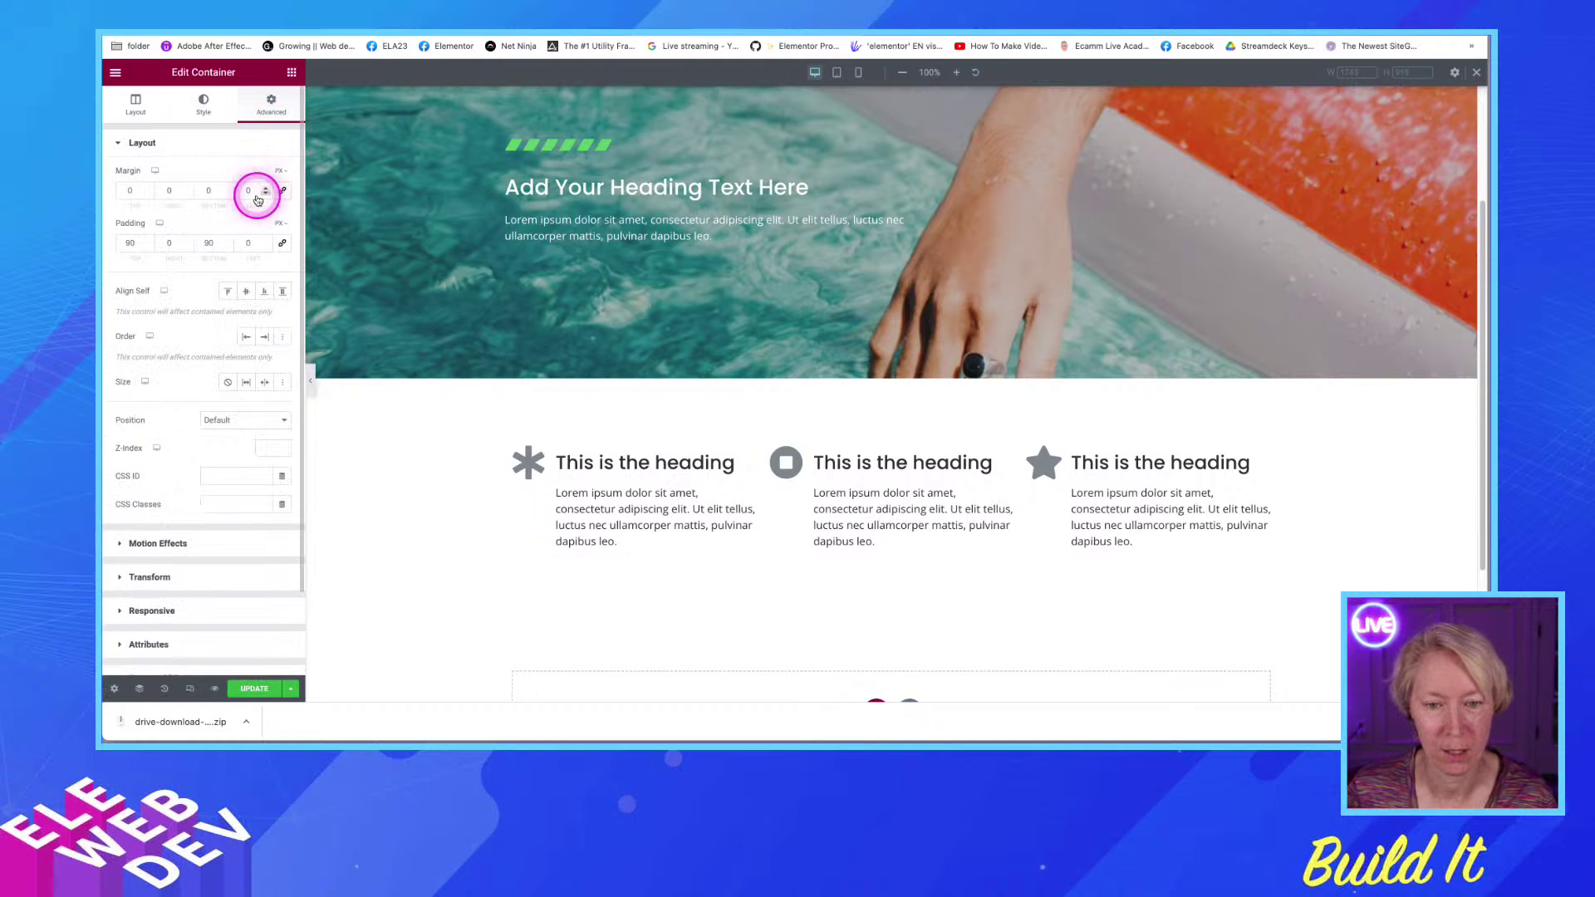
click(147, 194)
click(147, 195)
click(147, 195)
click(147, 194)
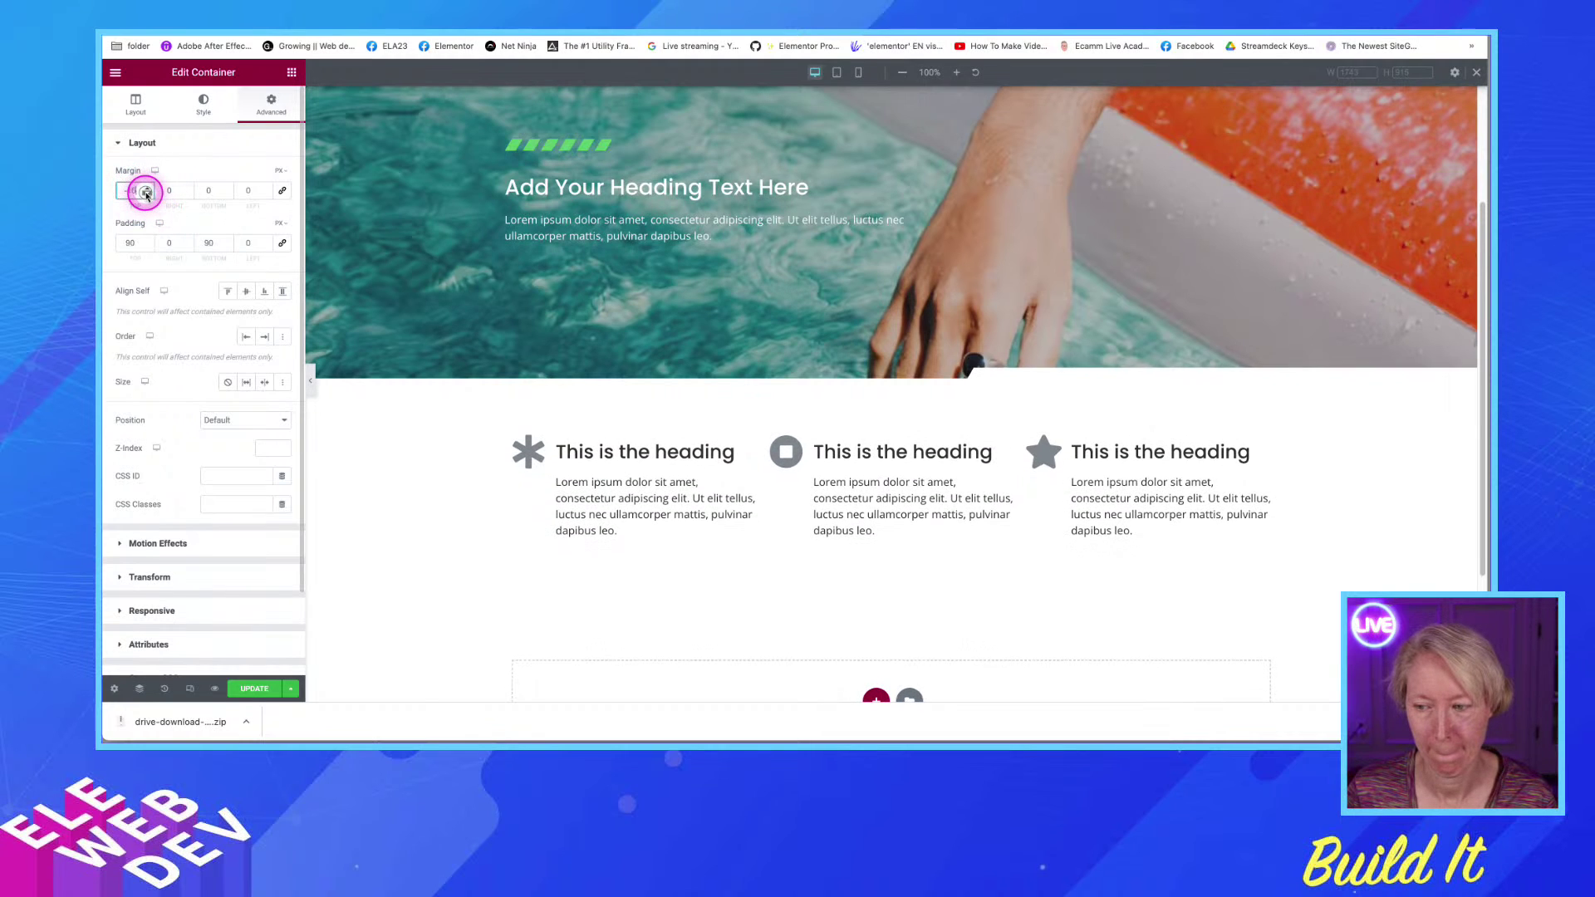
click(147, 194)
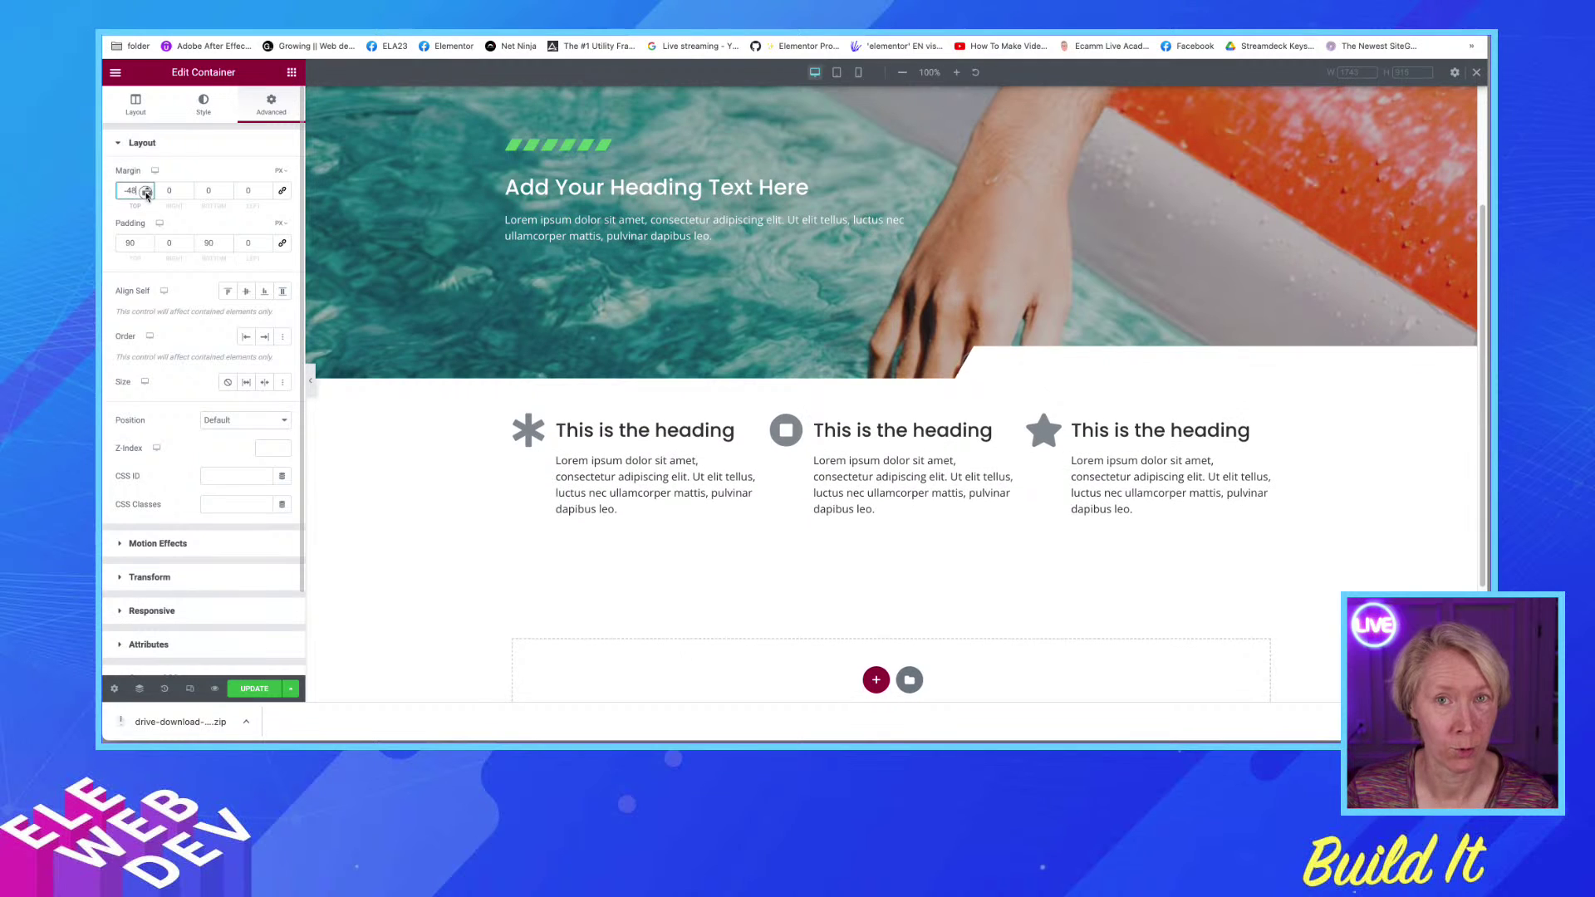
drag(147, 194, 147, 194)
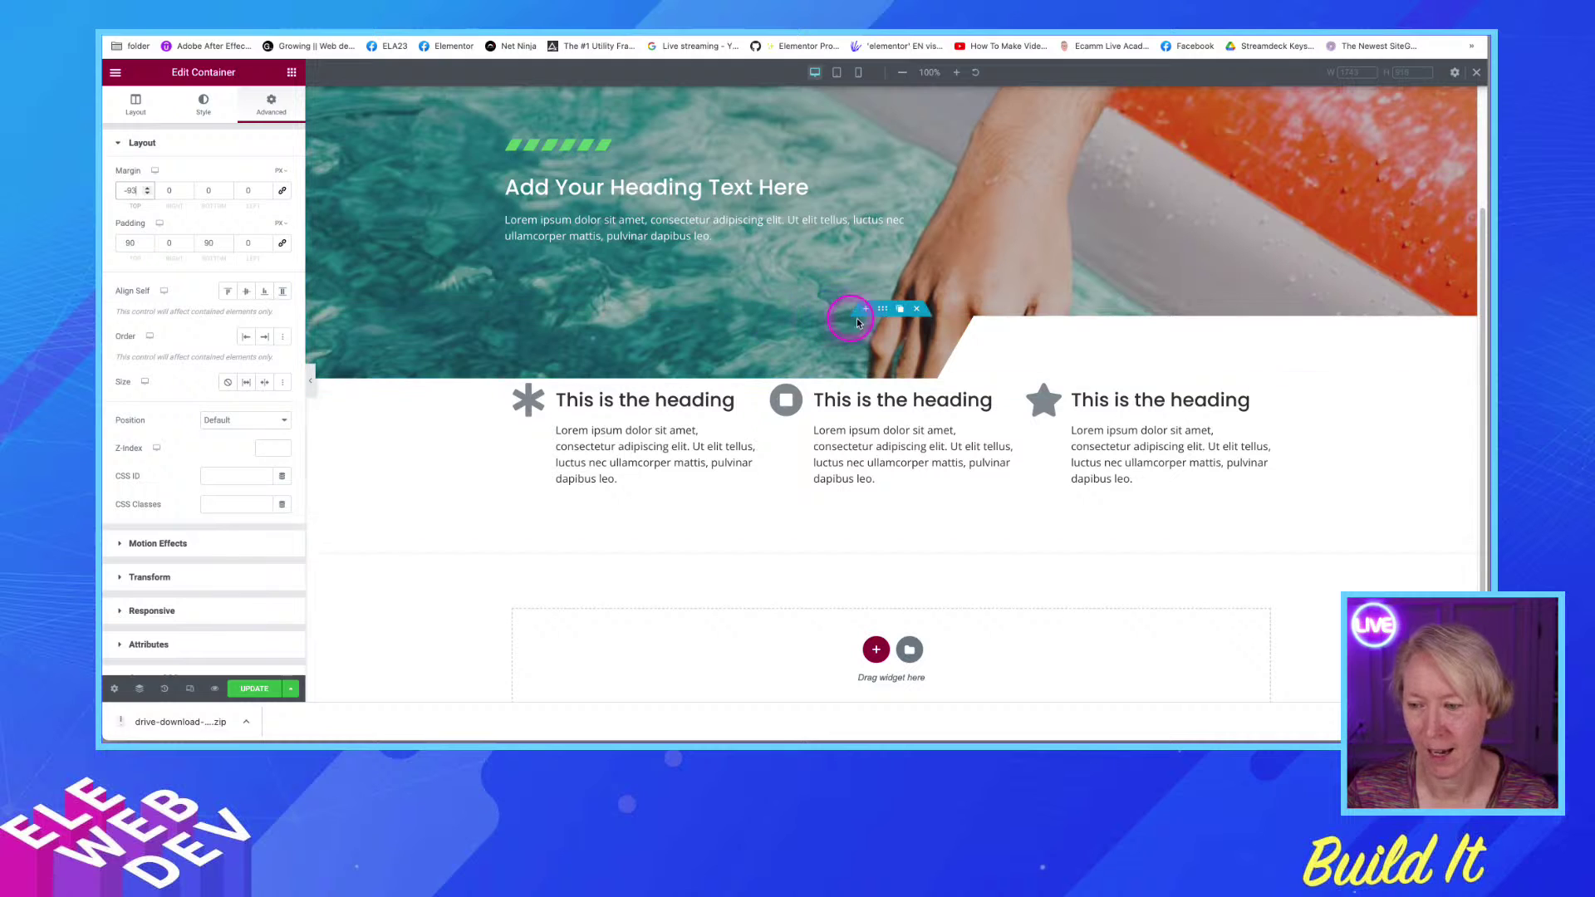
Shift the container's diagonal edge toward the left of the hero by setting the gradient locations to 88 for white and 82 for the transparent color
right_click(879, 313)
click(901, 320)
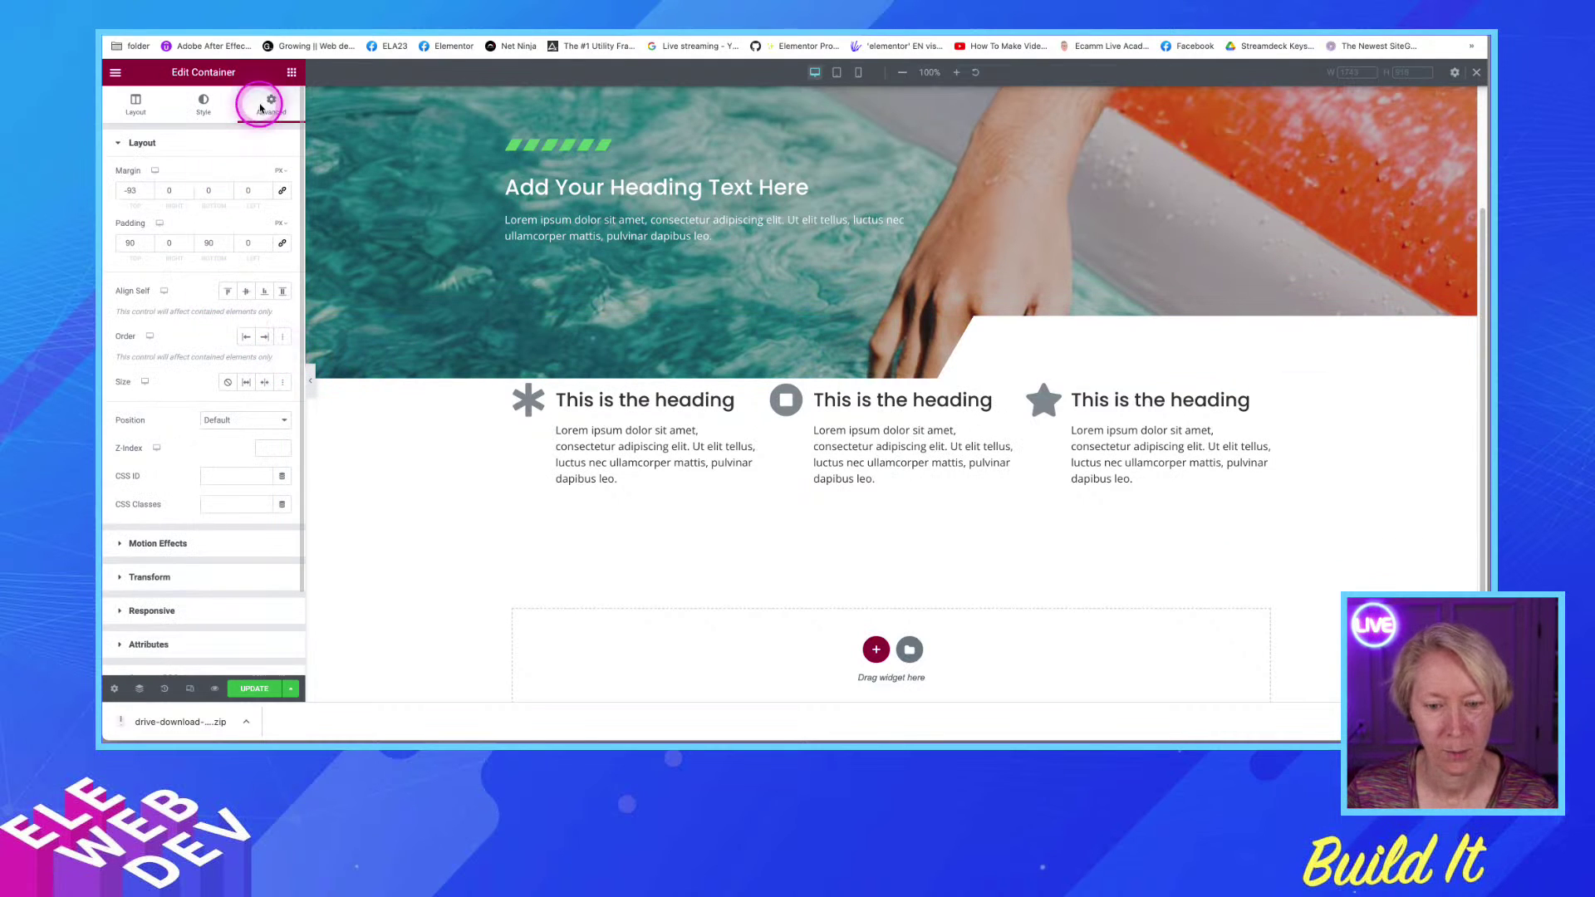
scroll(222, 490, down, 2)
scroll(222, 490, up, 2)
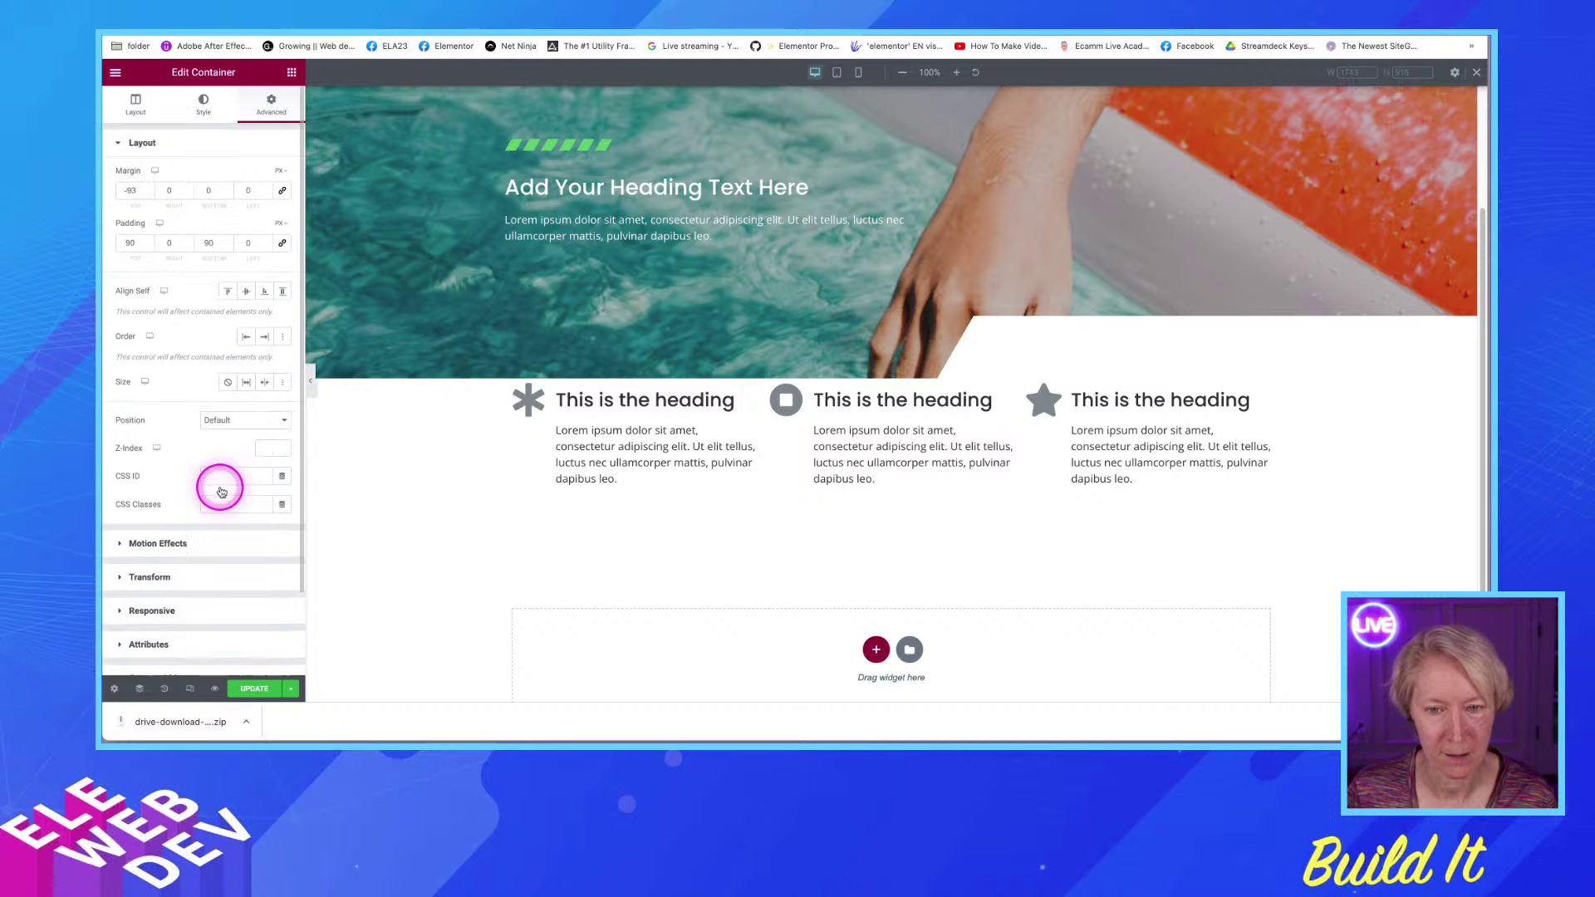
click(203, 104)
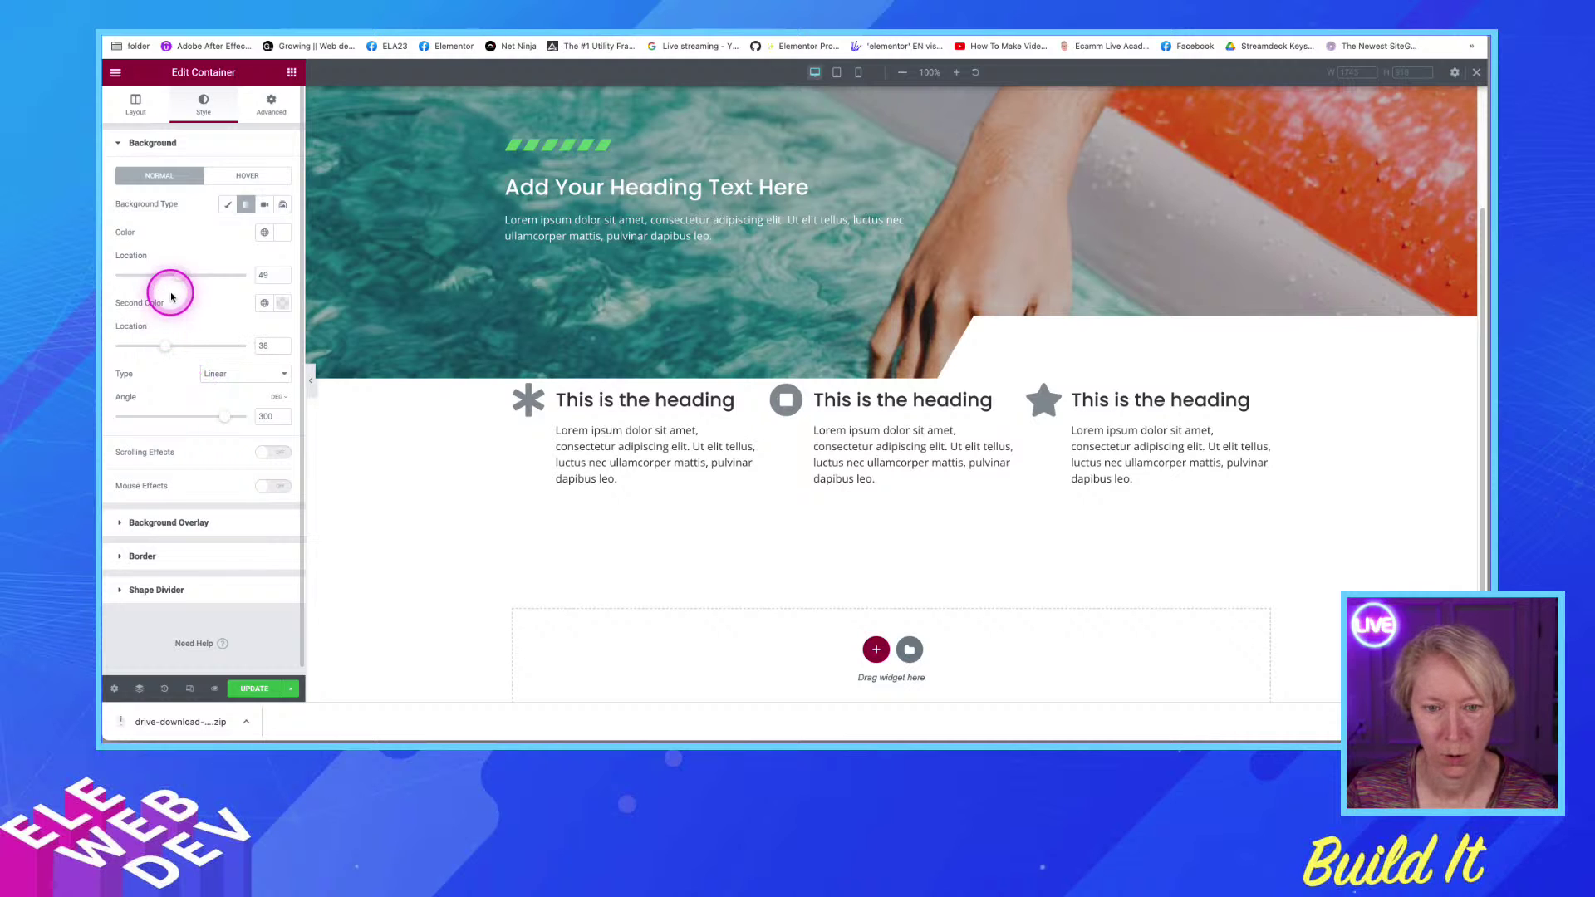
drag(180, 275, 211, 280)
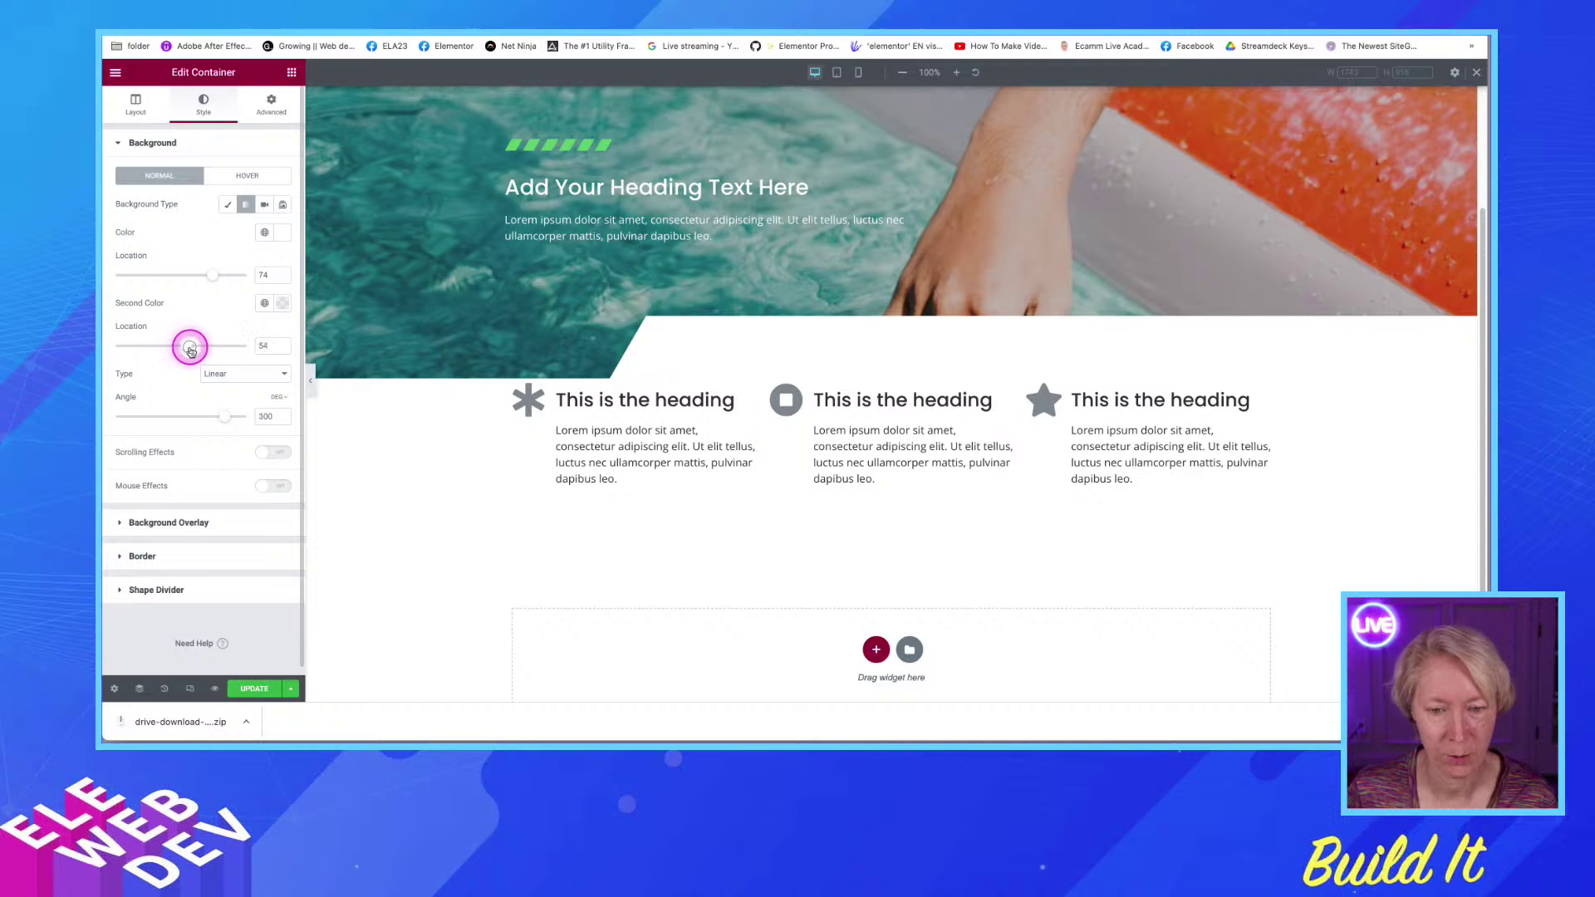
drag(190, 349, 223, 346)
click(211, 281)
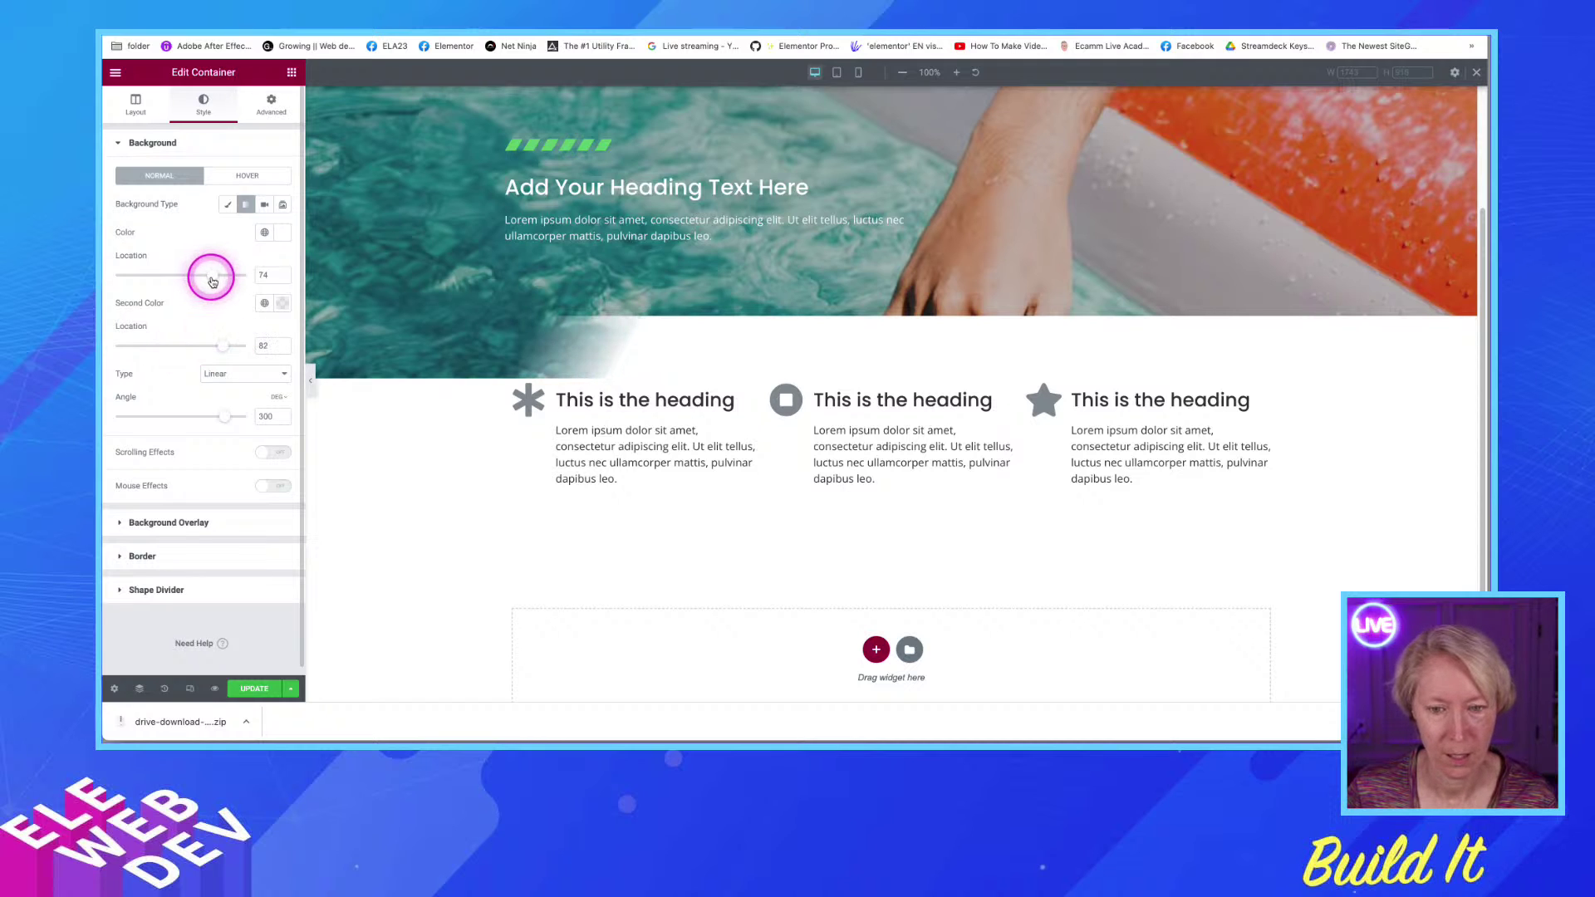
drag(211, 281, 232, 281)
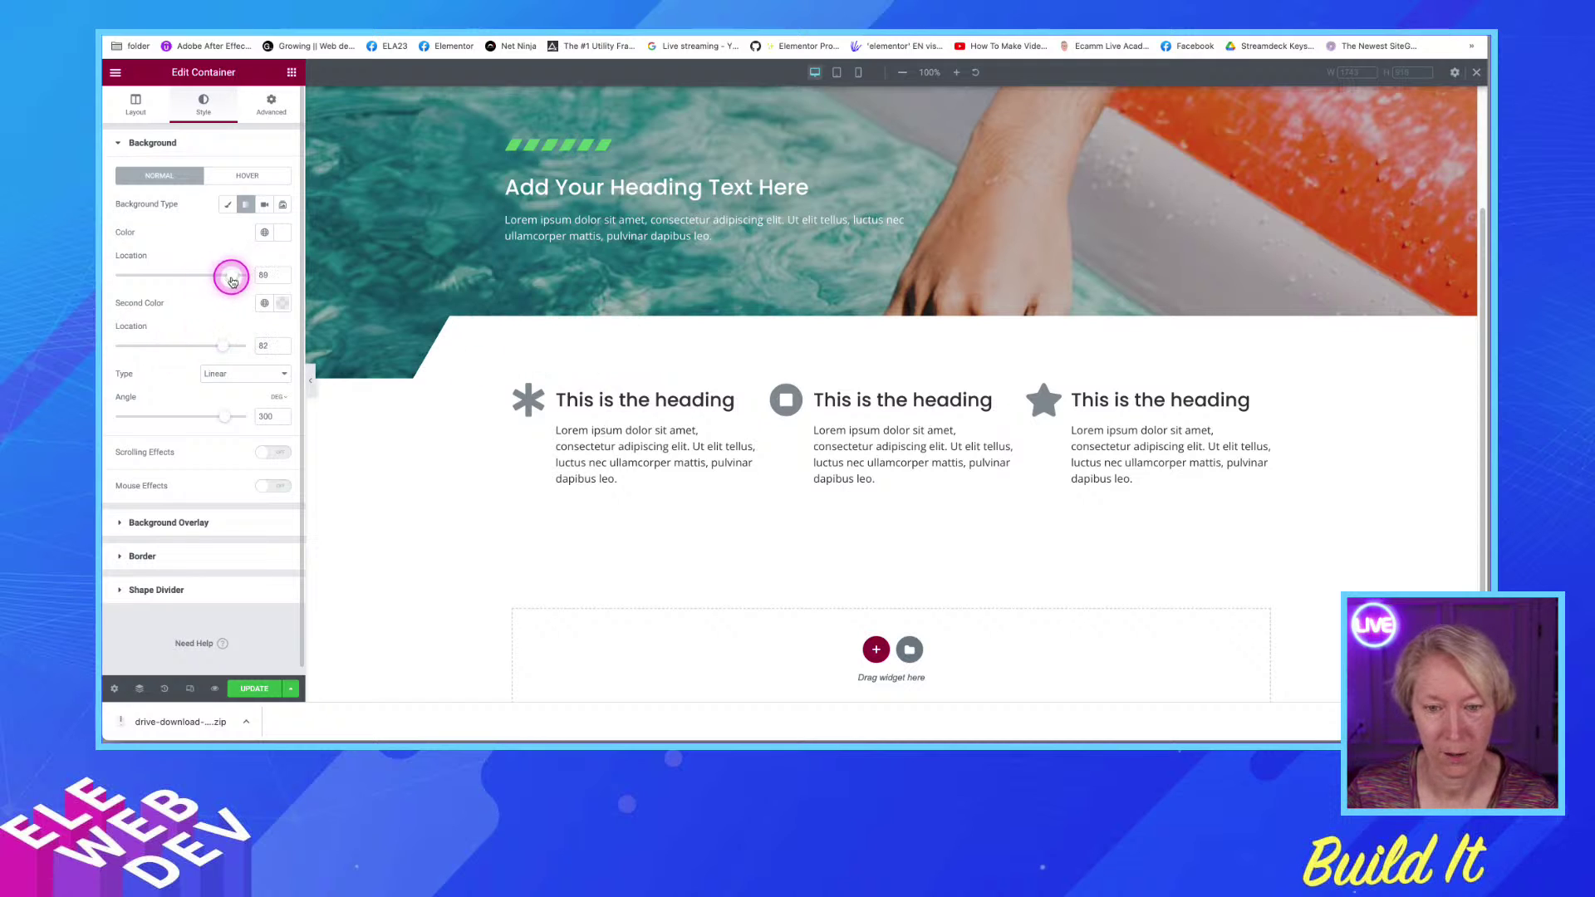
Sharpen the three-column container's diagonal edge by setting both gradient color locations to 89
click(224, 345)
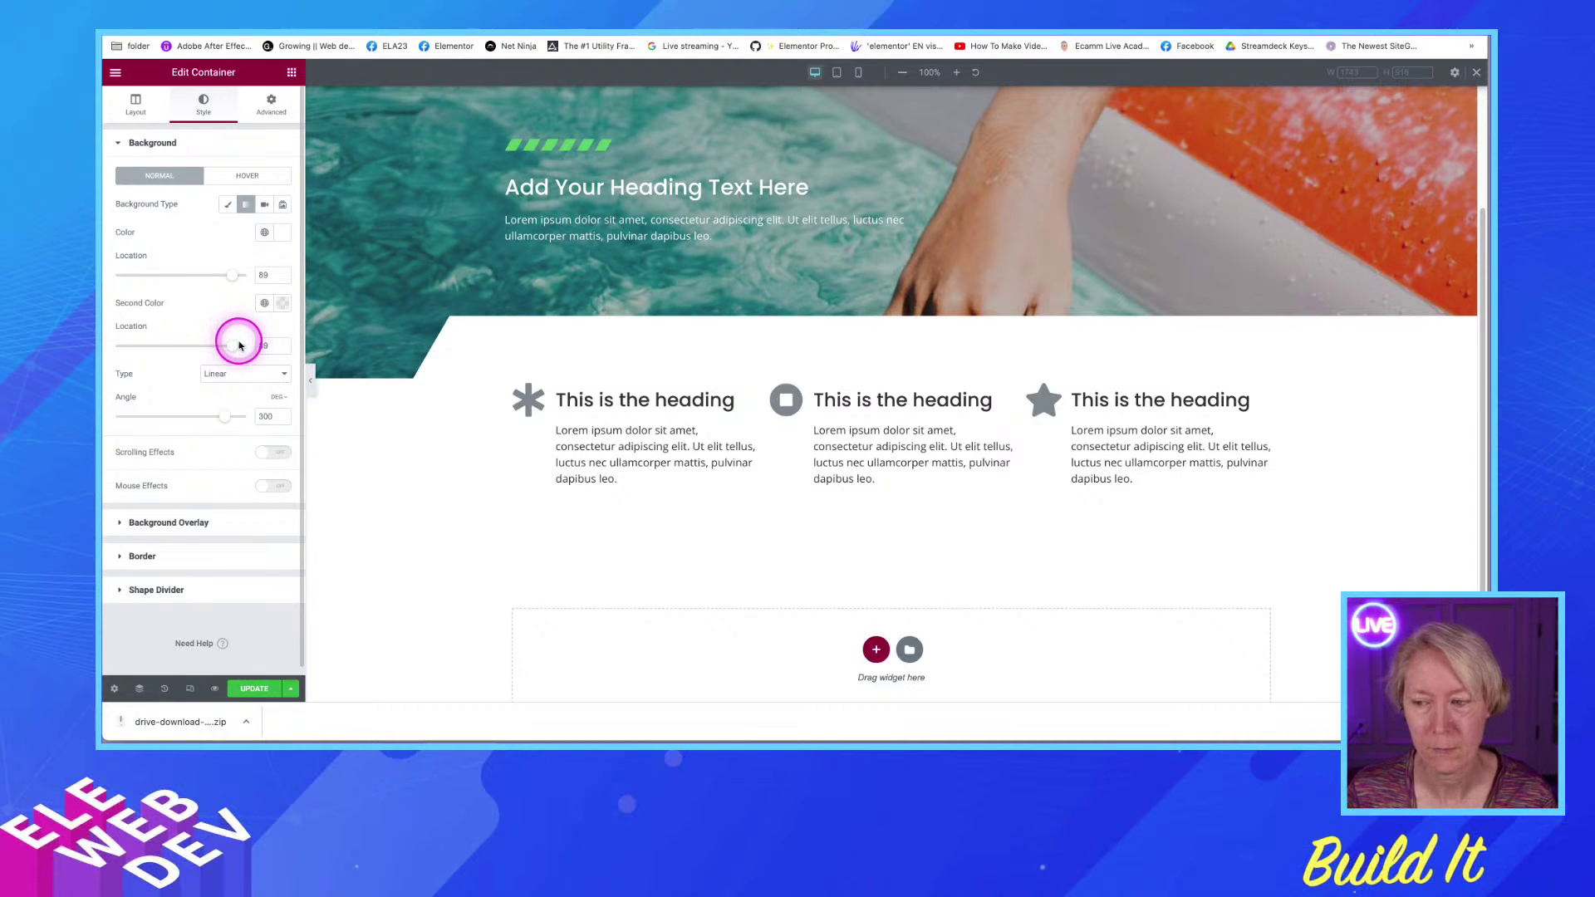
scroll(840, 160, up, 3)
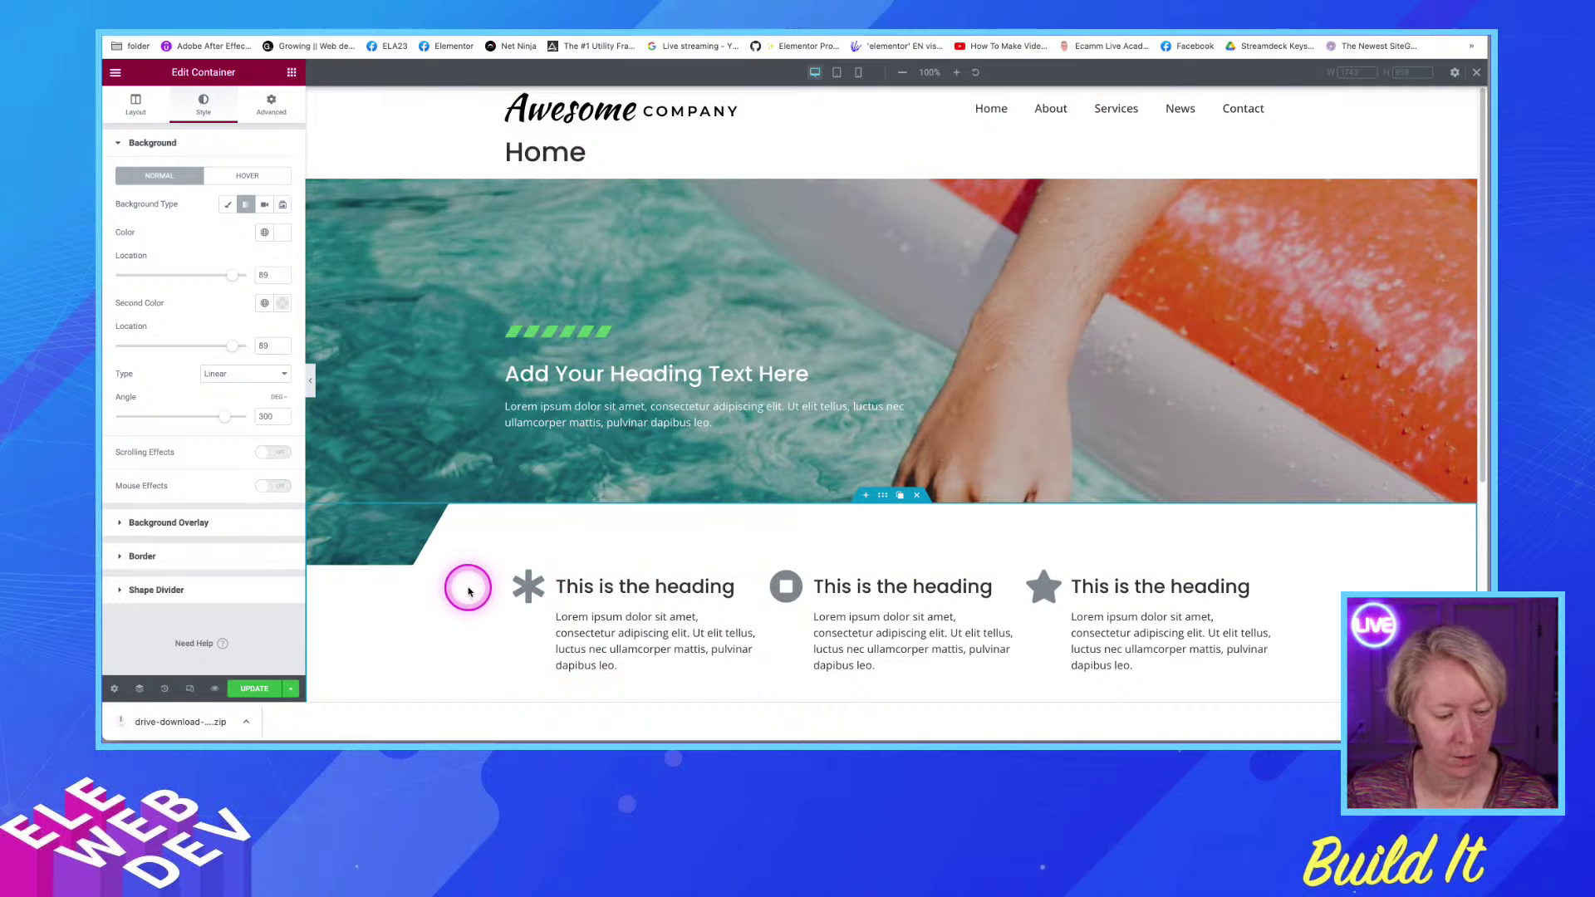
scroll(714, 494, down, 1)
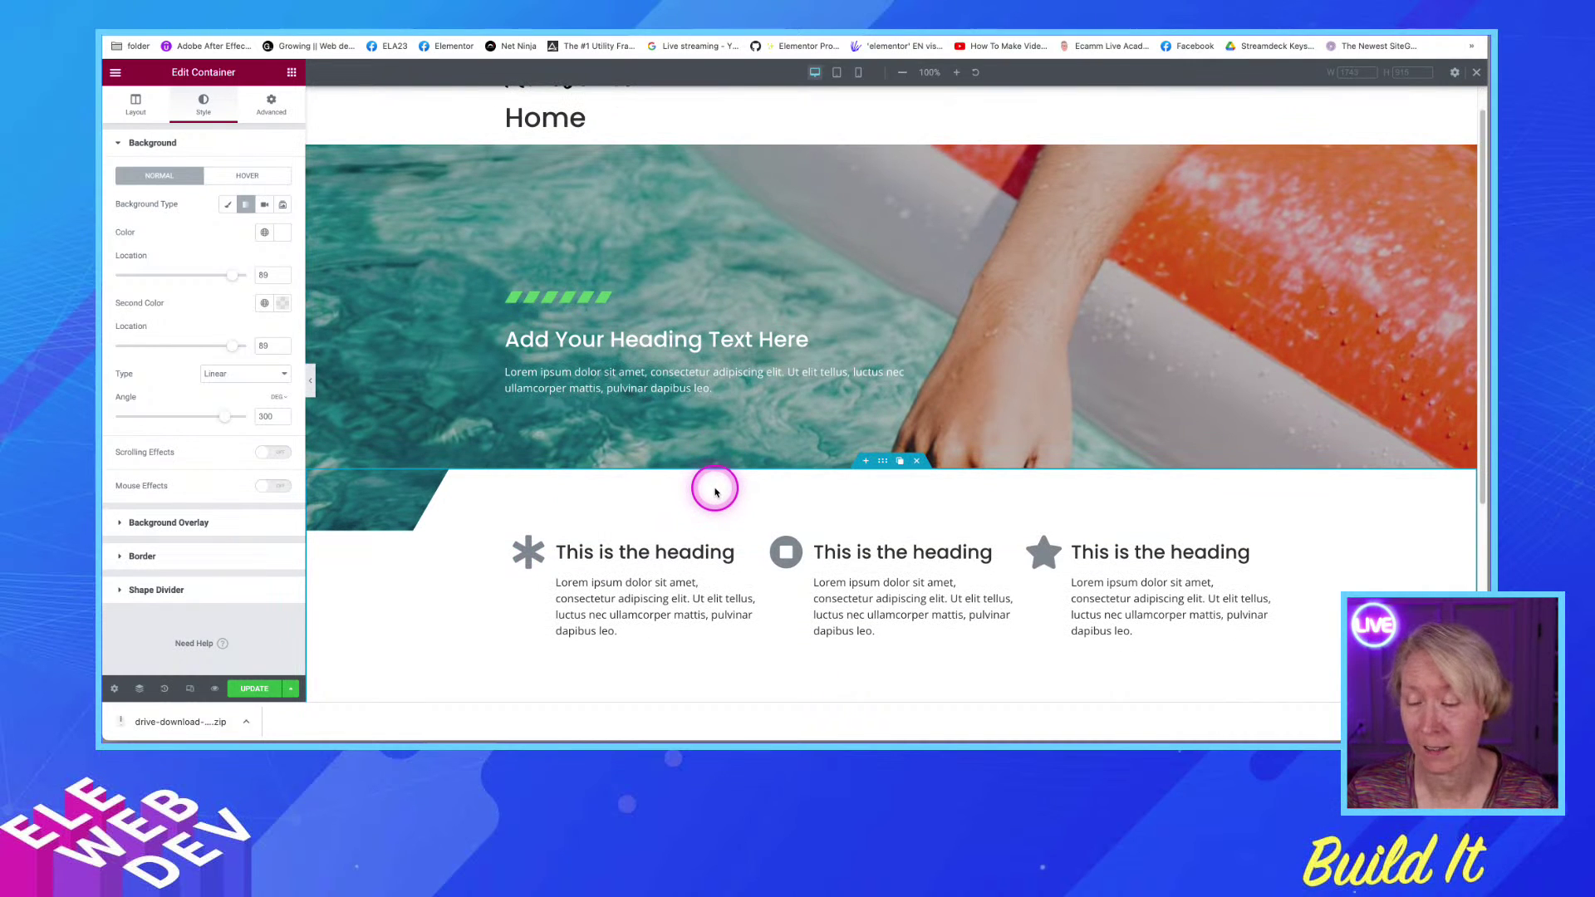
scroll(715, 491, down, 2)
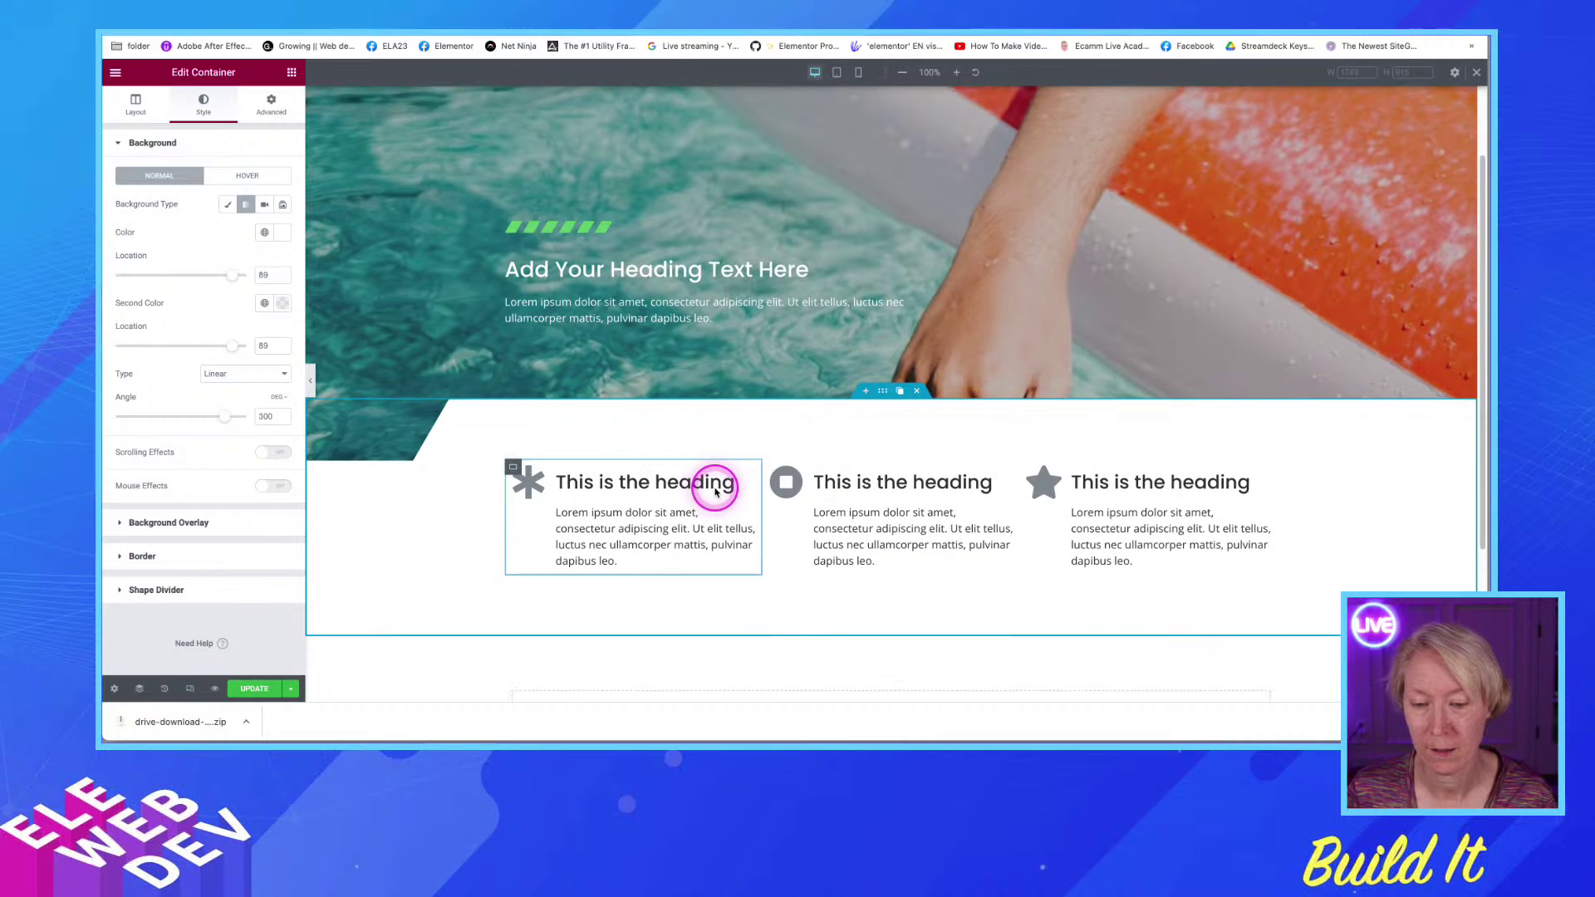
scroll(714, 492, down, 2)
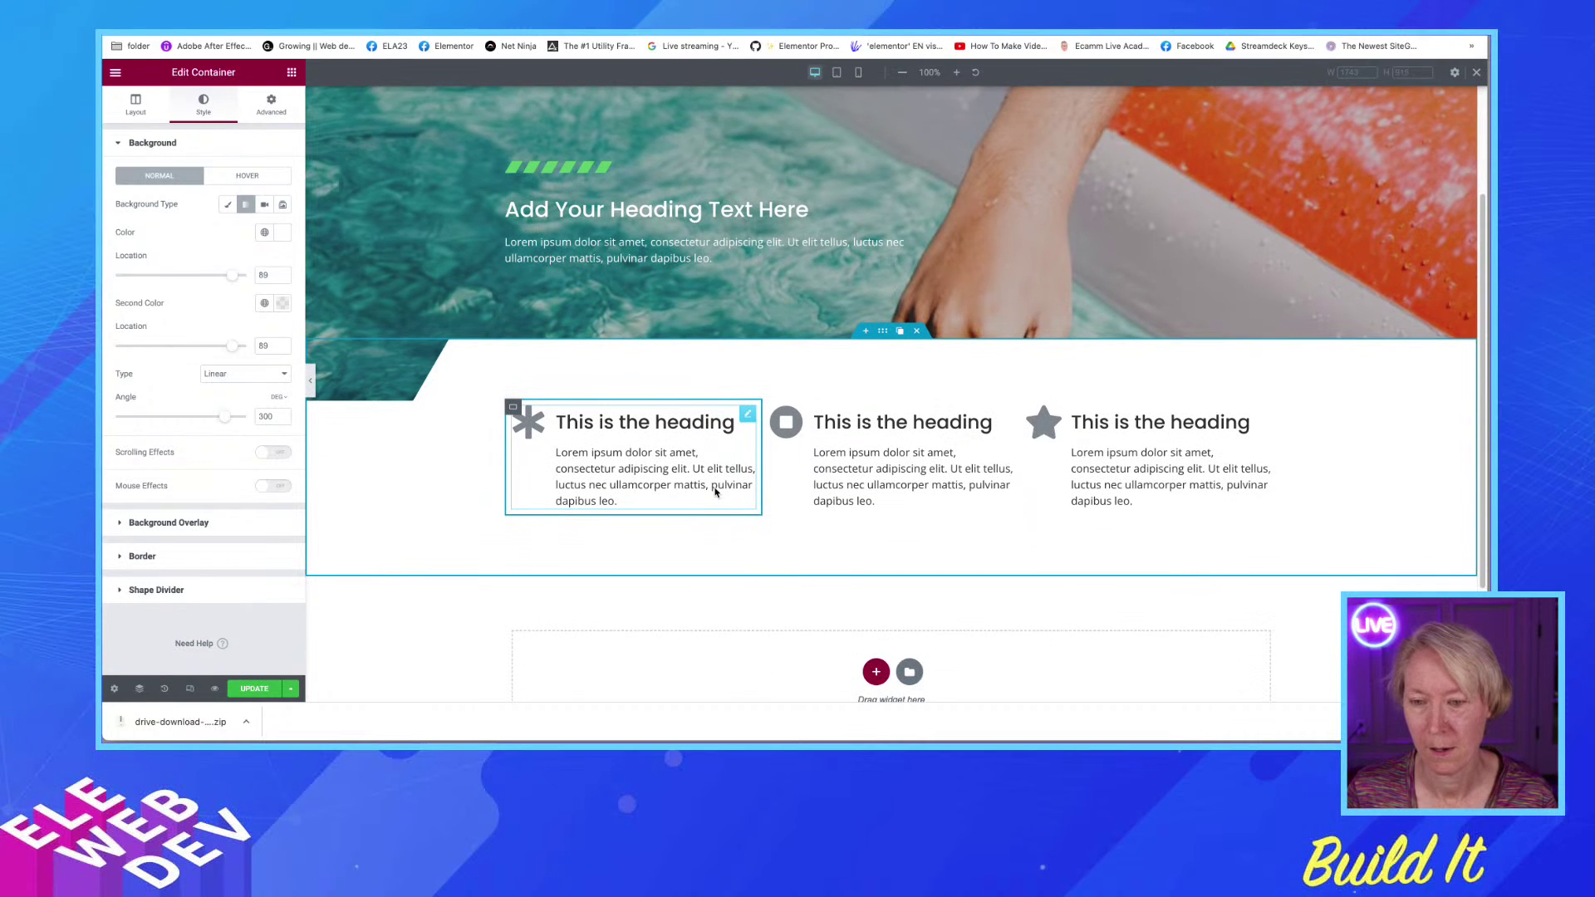
Set the first gradient color of the three-column container to the global Accent green
right_click(885, 336)
click(916, 349)
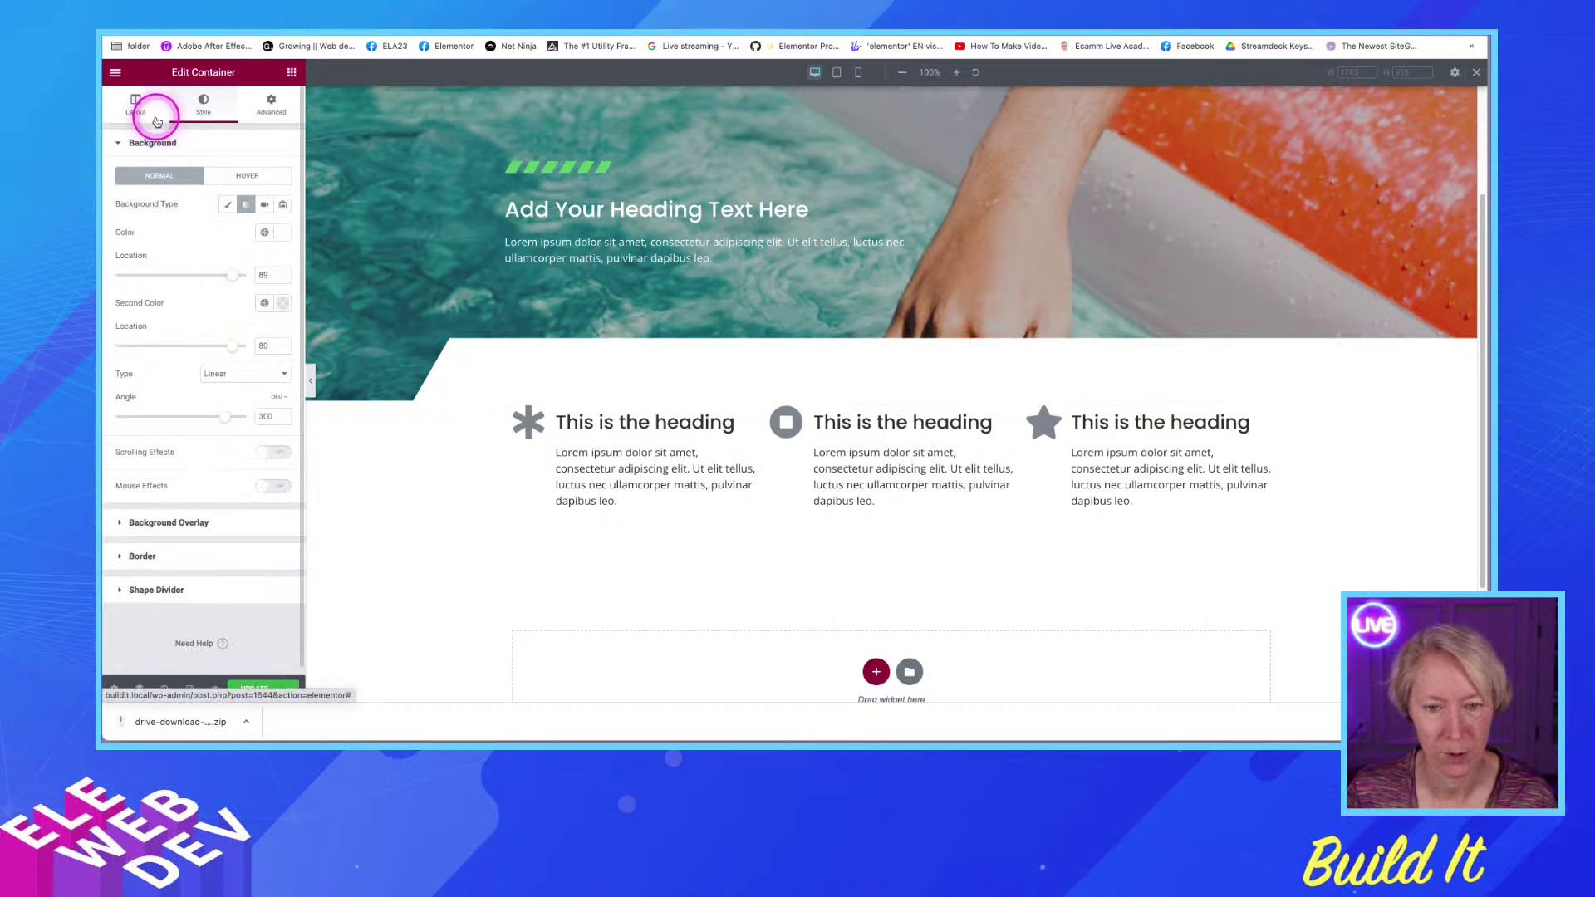
click(264, 232)
click(160, 364)
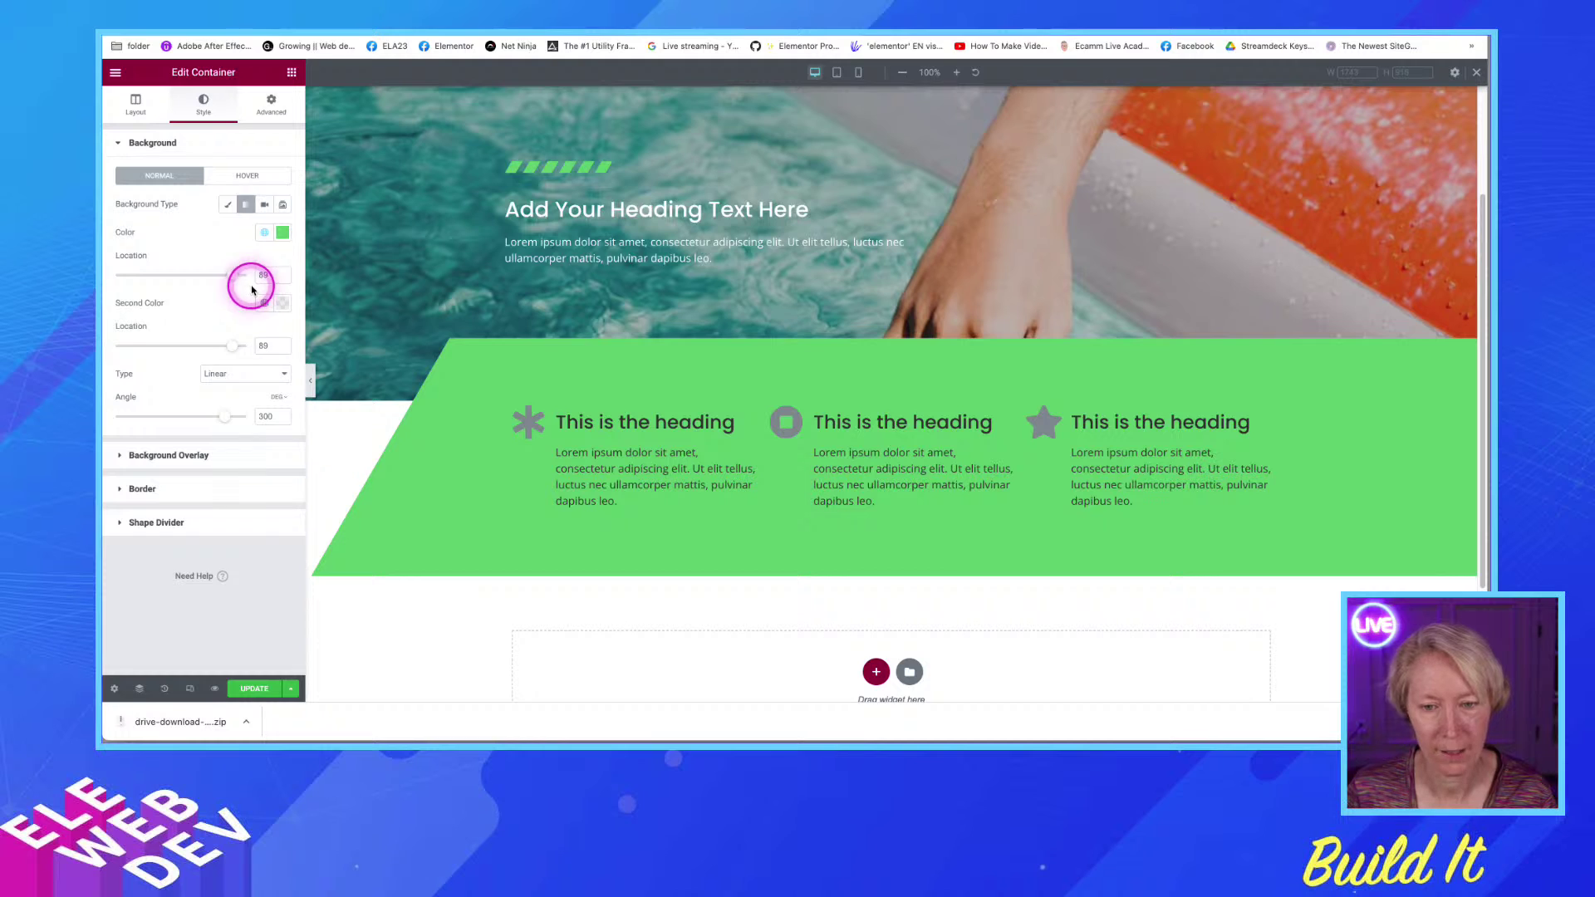
Set the first gradient color of the three-column container to the global White
click(265, 234)
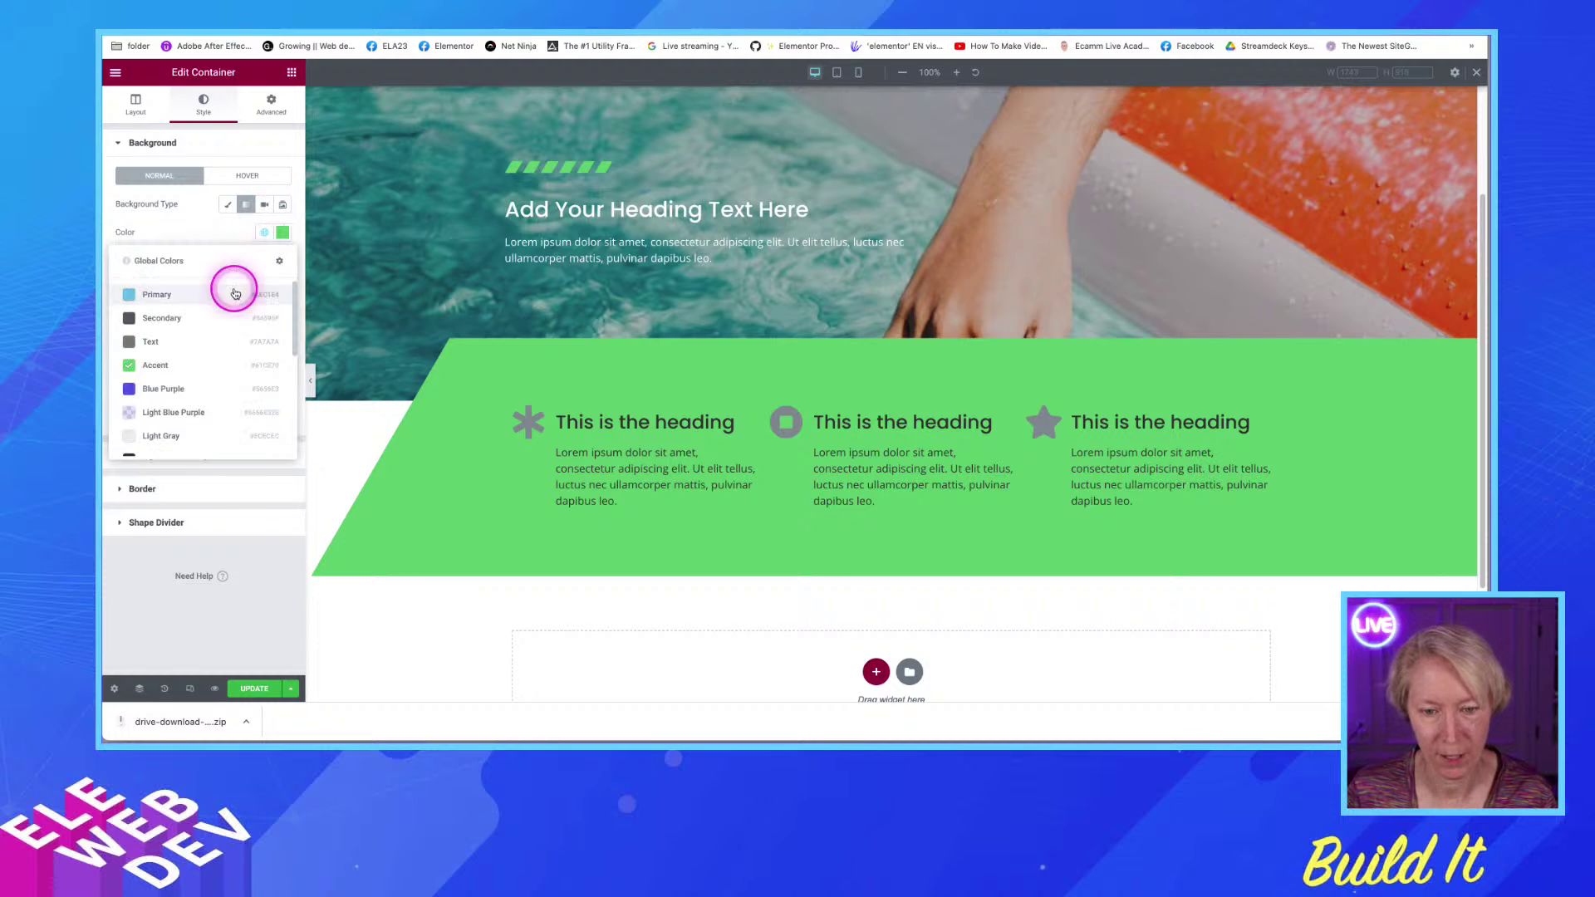
scroll(170, 416, down, 1)
scroll(171, 416, down, 1)
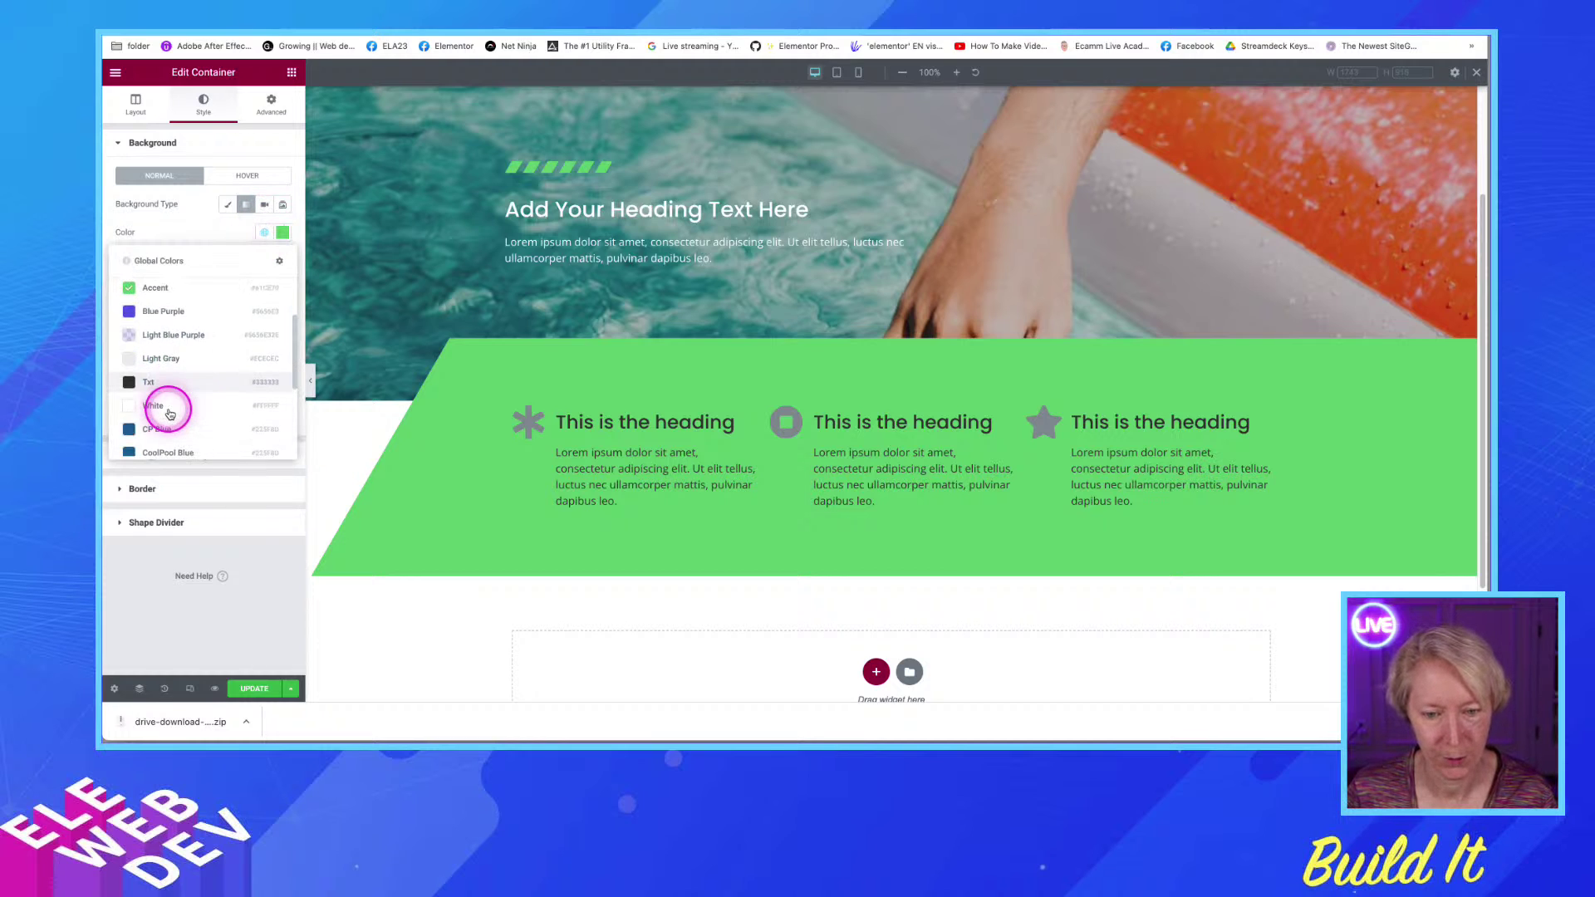
click(169, 408)
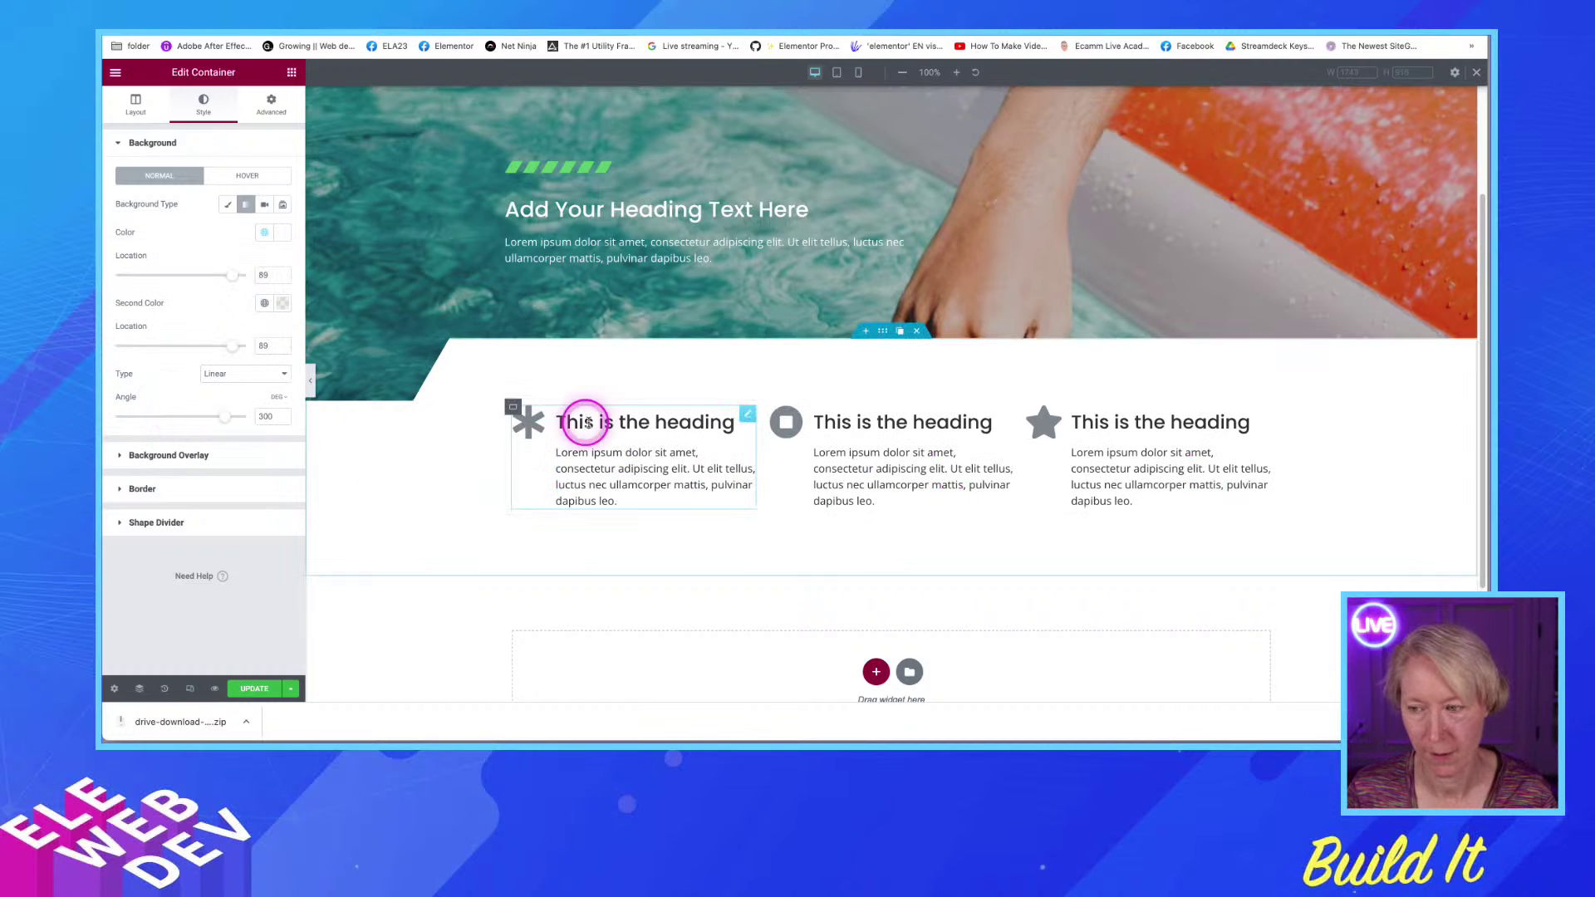
Set the three-column container's top padding to 40 px, keeping its other padding values
scroll(606, 420, up, 1)
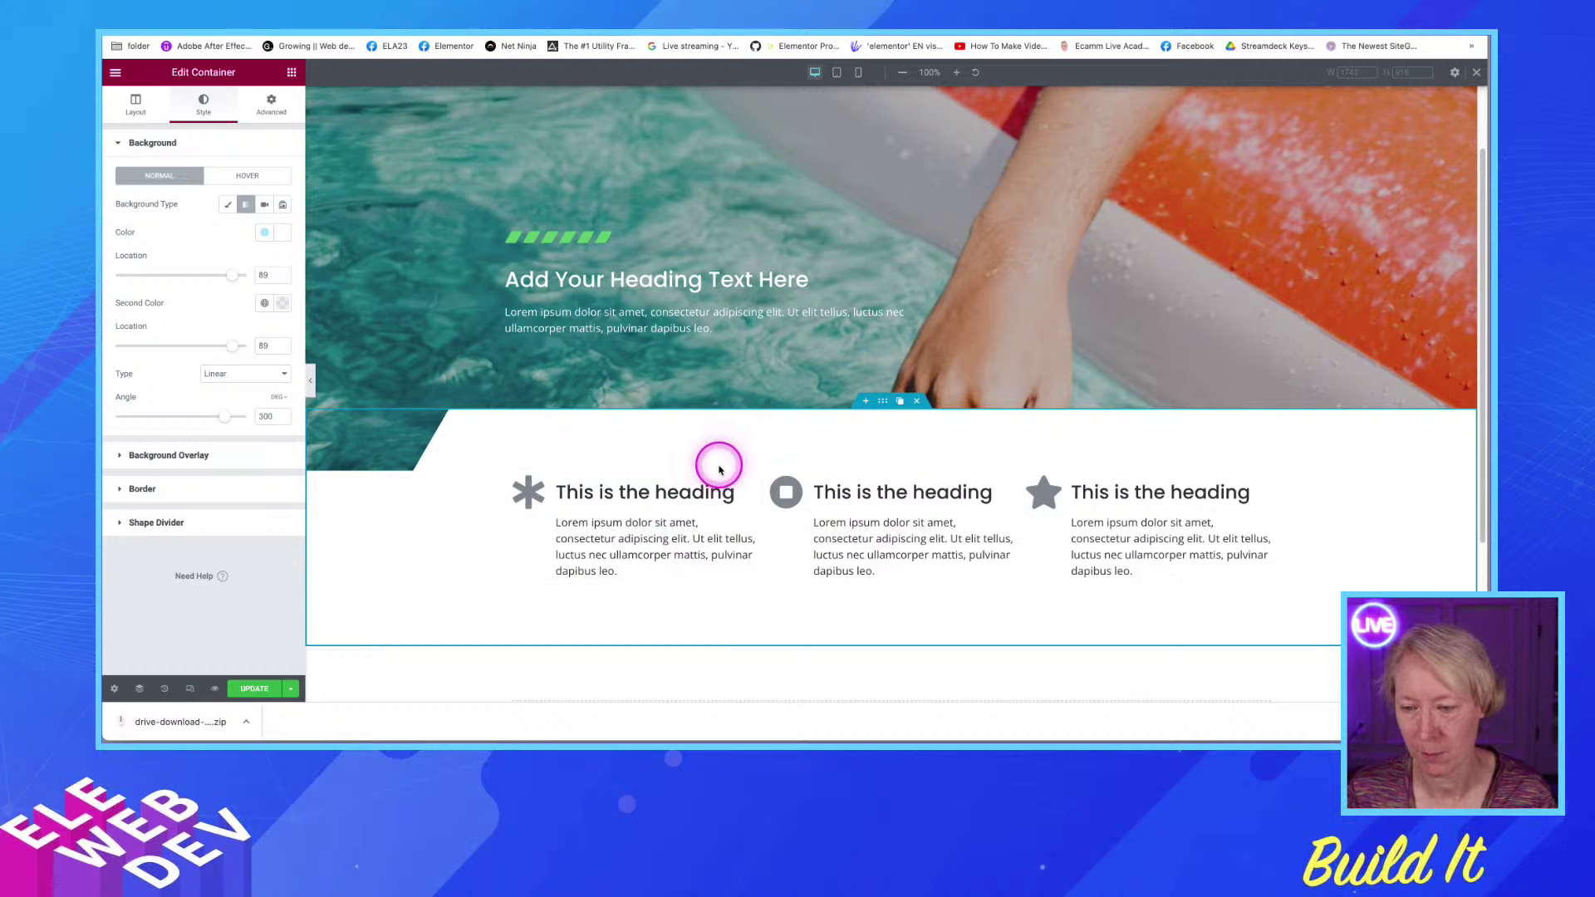
right_click(883, 400)
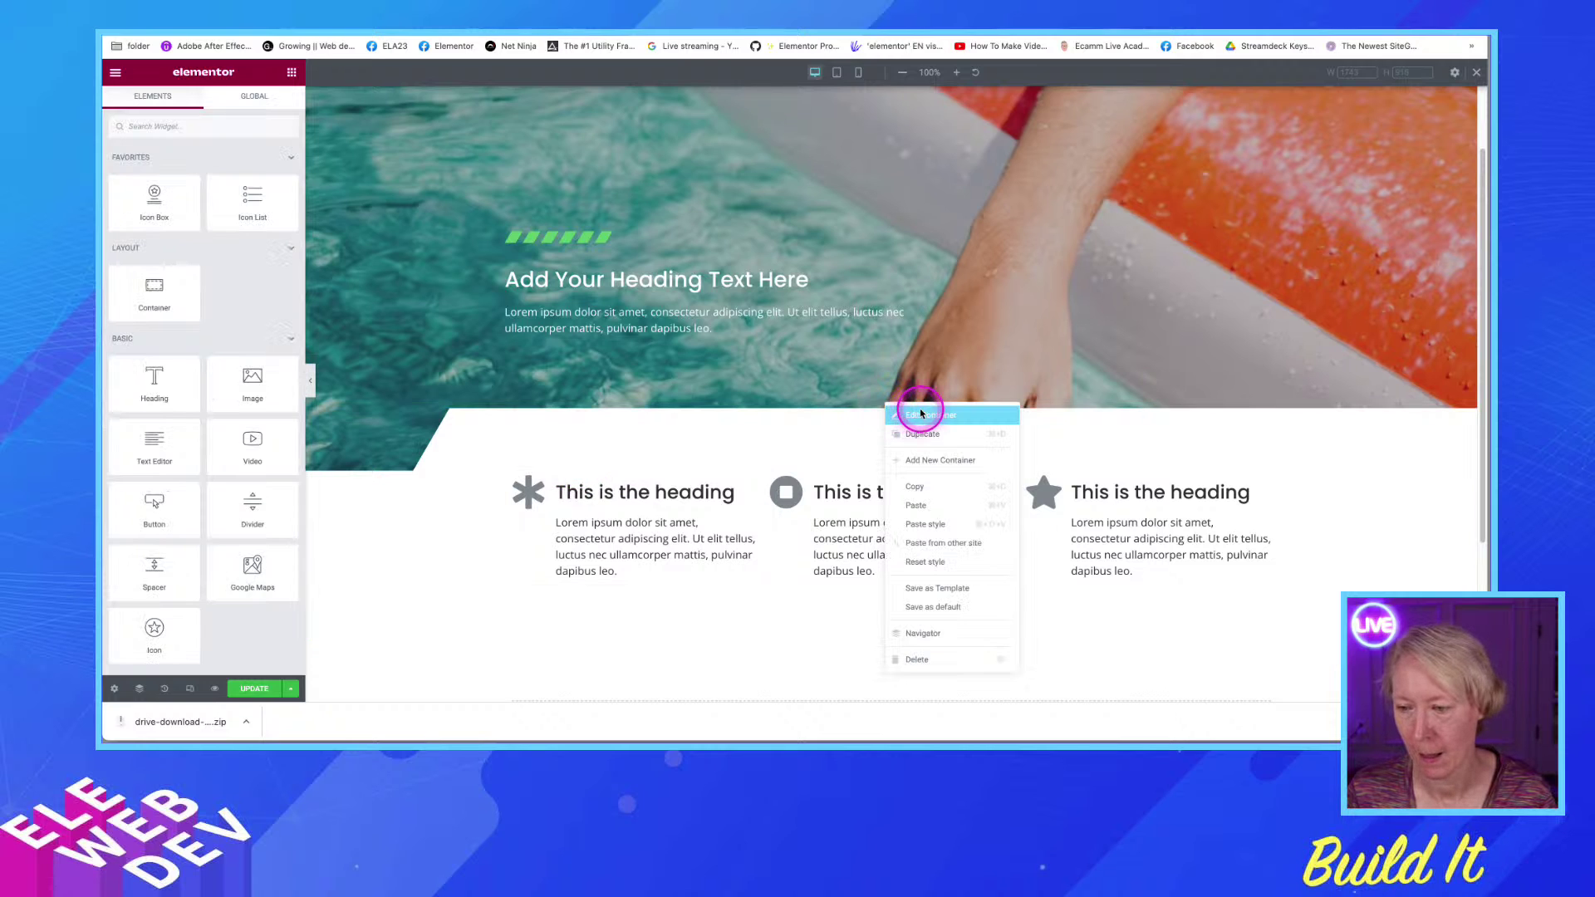
click(403, 336)
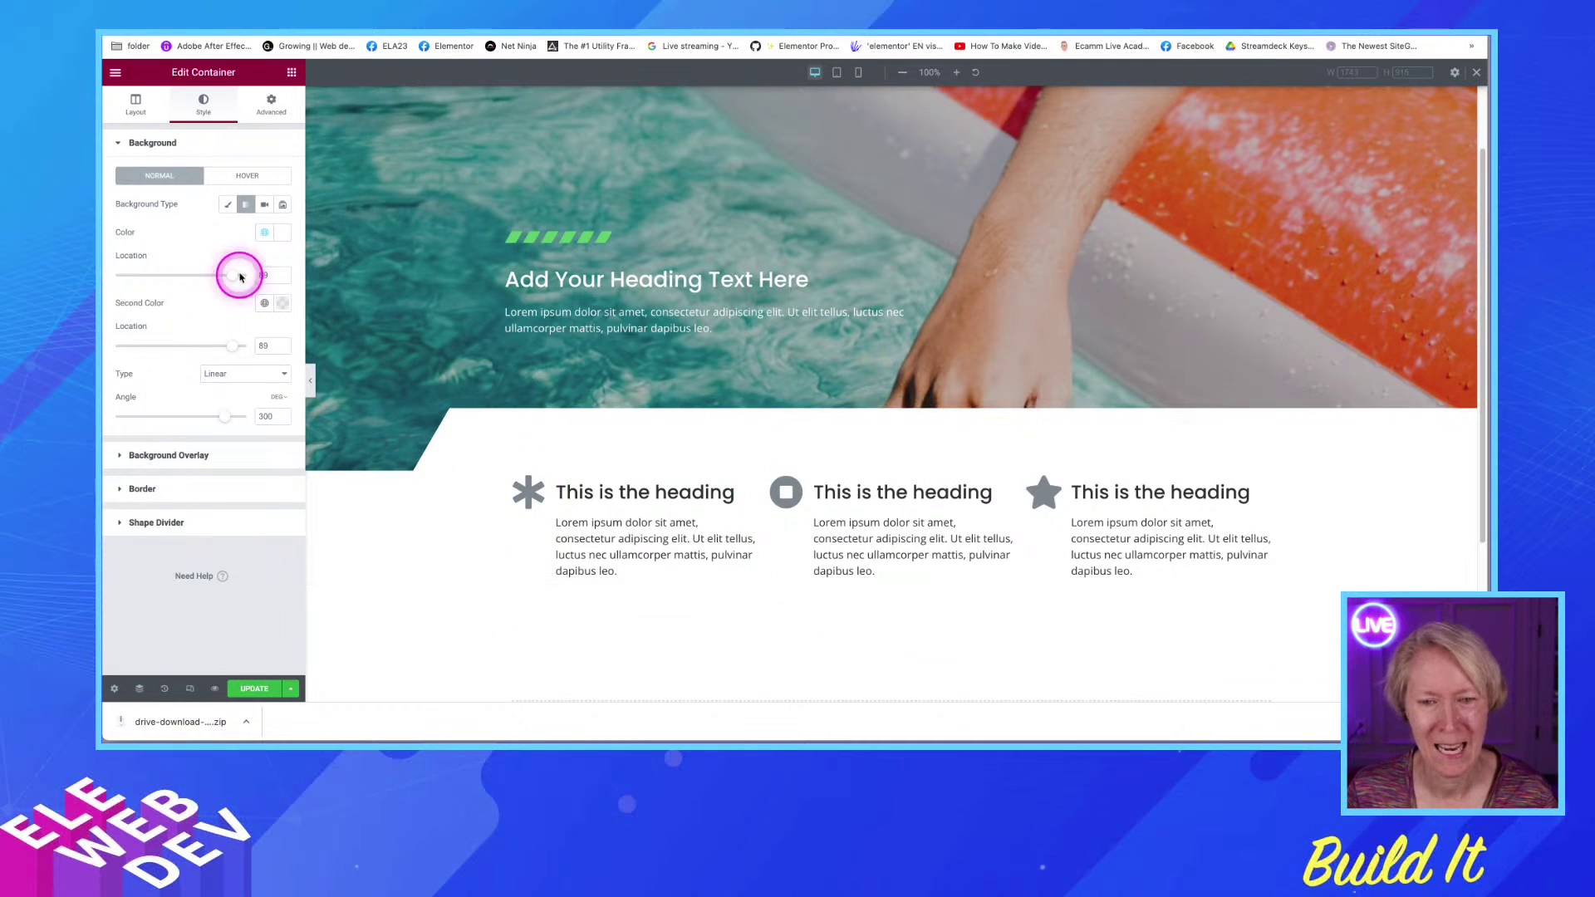
click(270, 117)
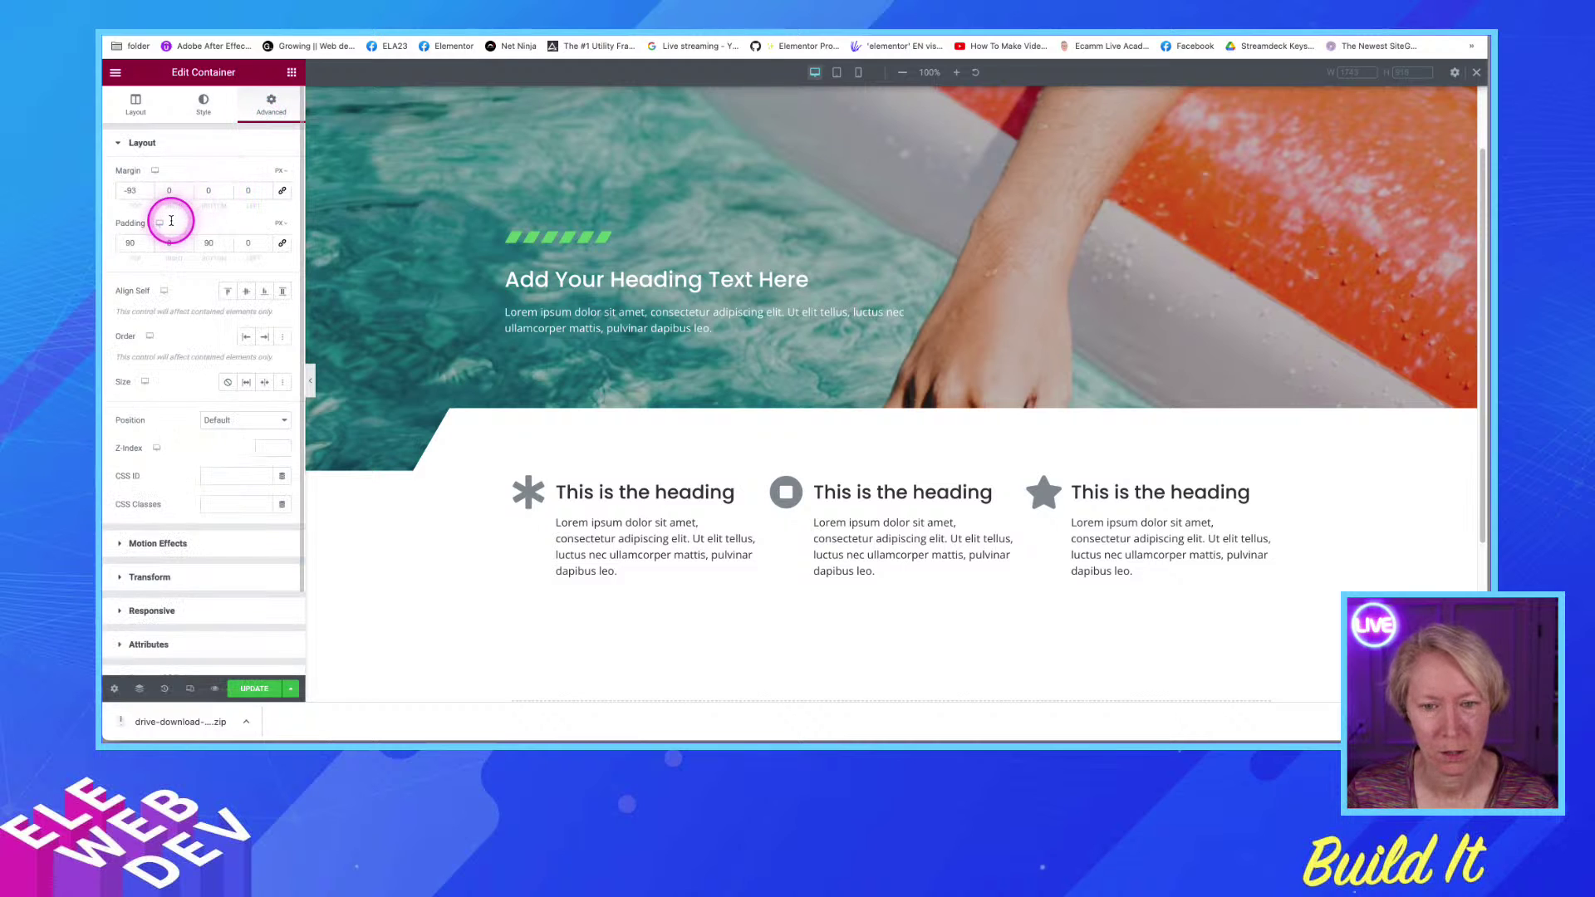
drag(133, 243, 120, 242)
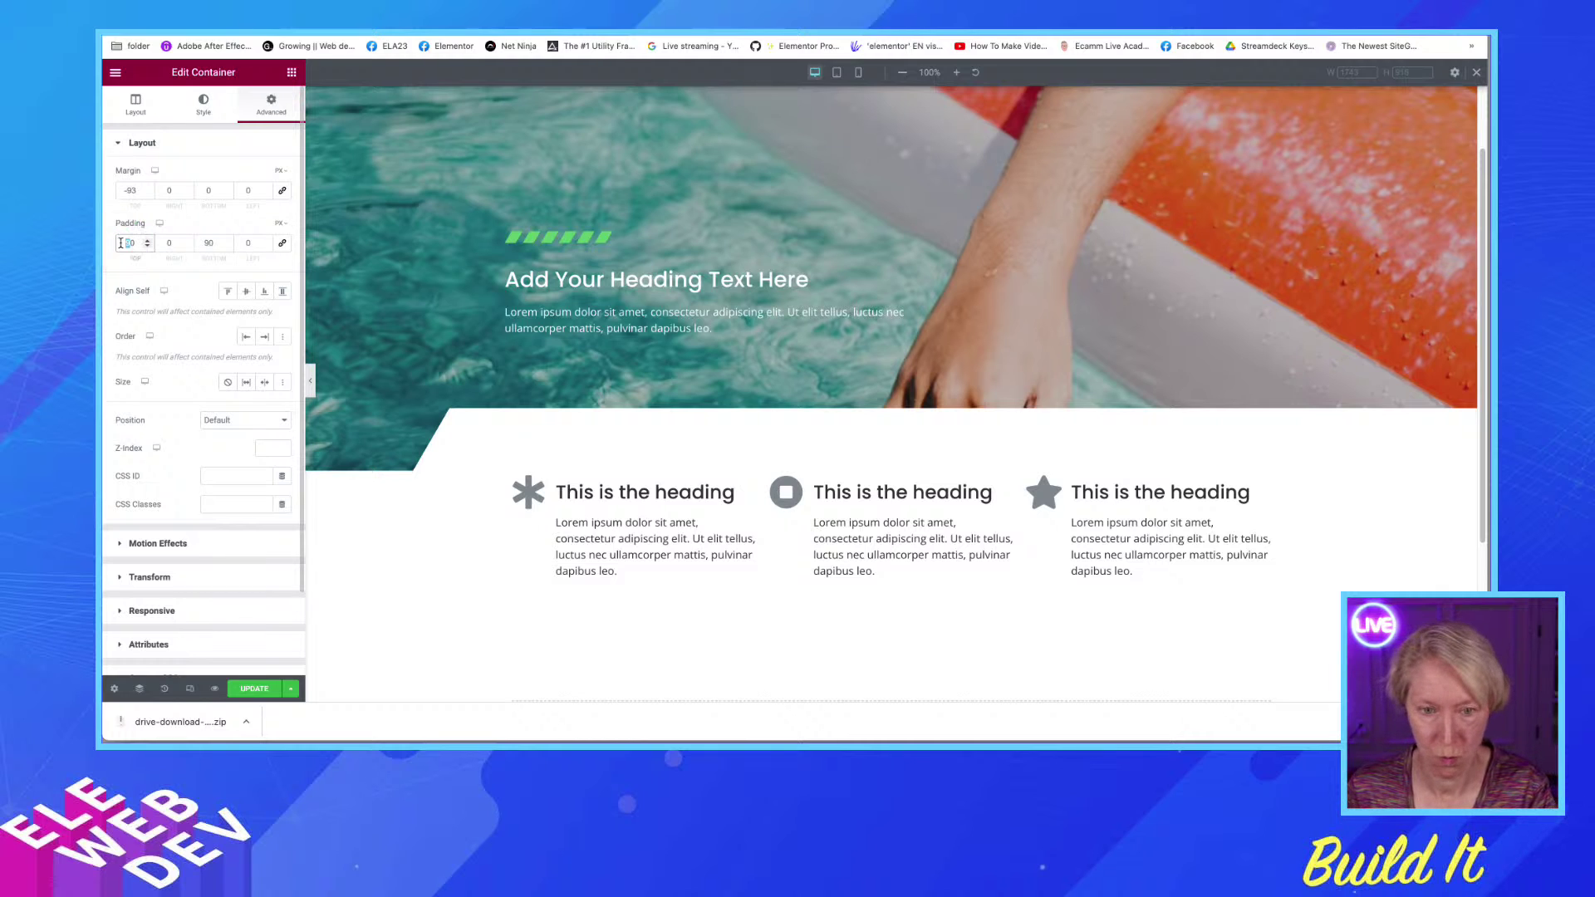
click(122, 243)
text(40)
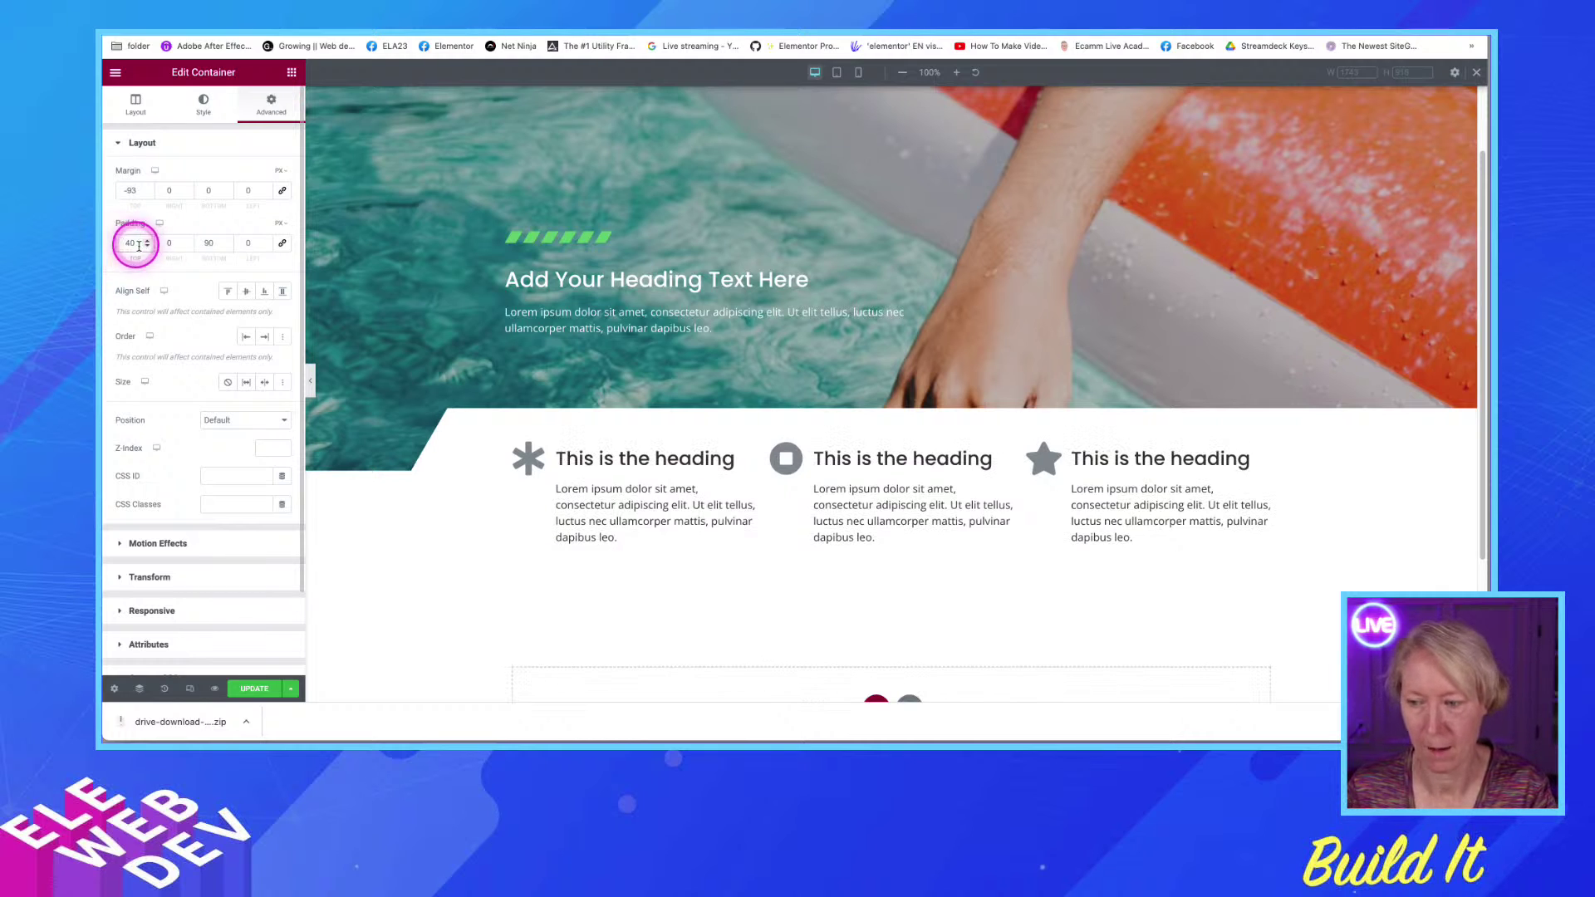
click(396, 314)
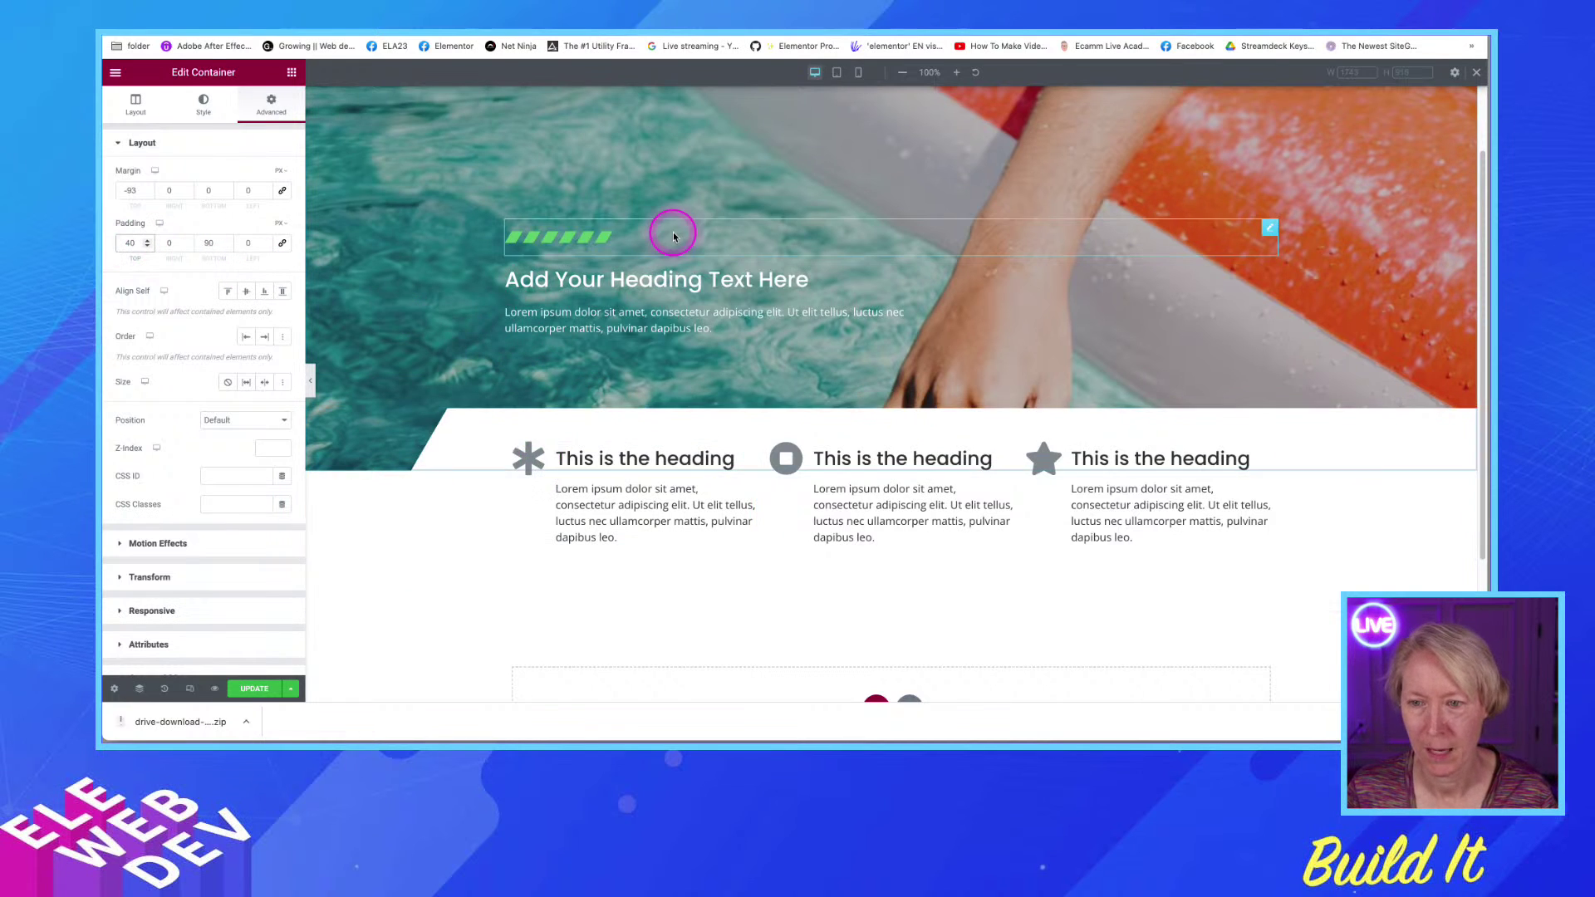
Open the hero container's margin and padding settings to check its spacing
scroll(669, 229, up, 1)
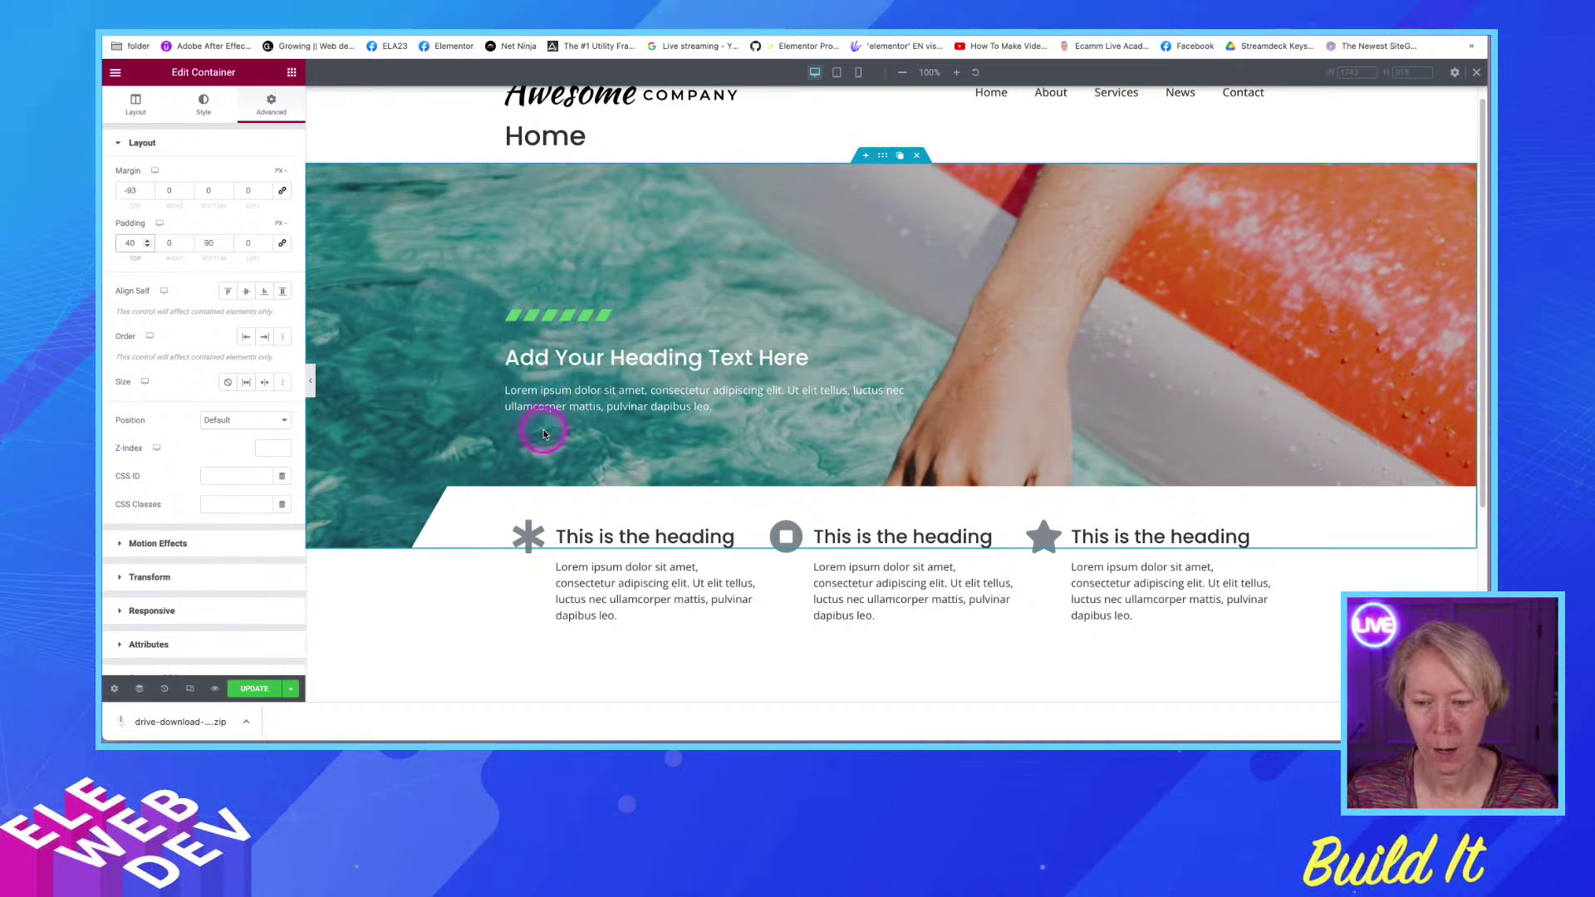
right_click(883, 161)
click(887, 159)
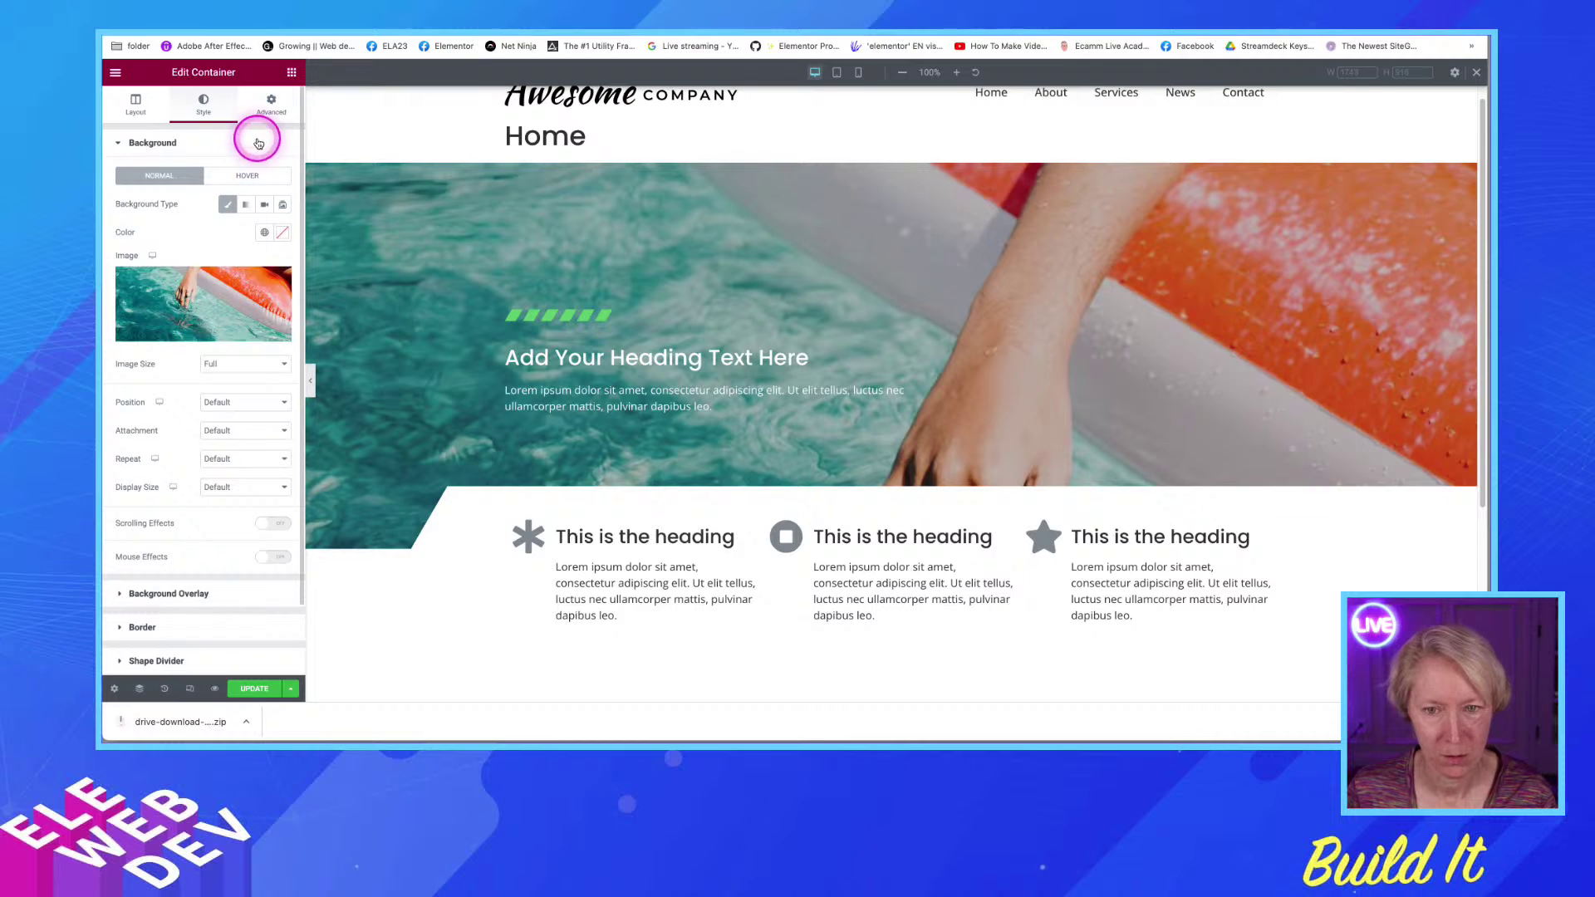
click(271, 103)
click(203, 243)
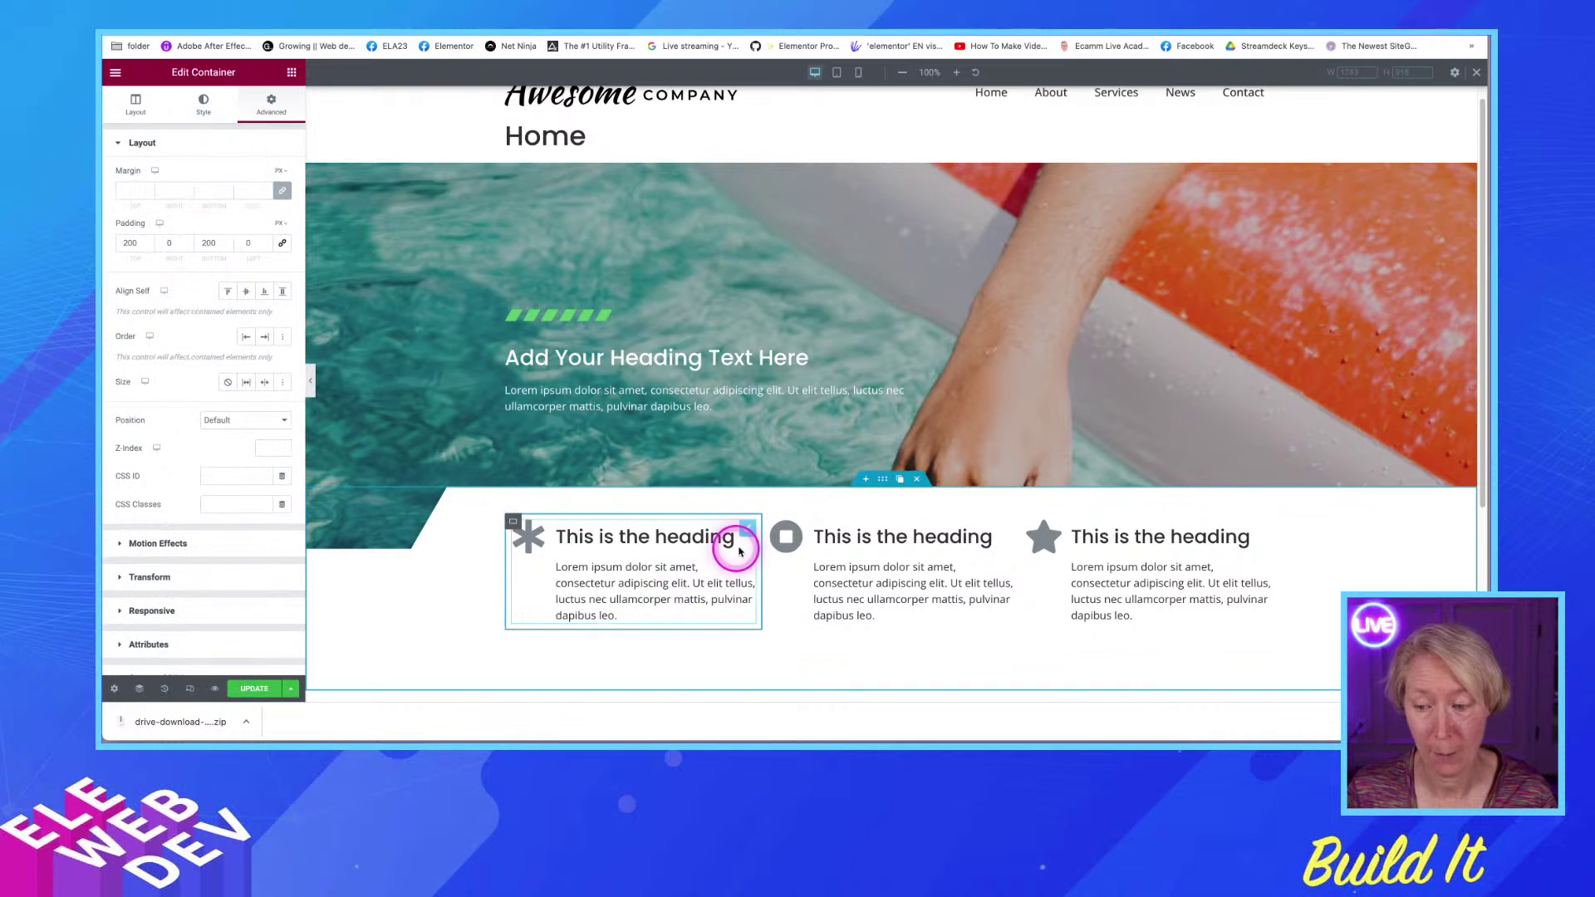
Set the three-column container's top margin to -90 px
right_click(883, 482)
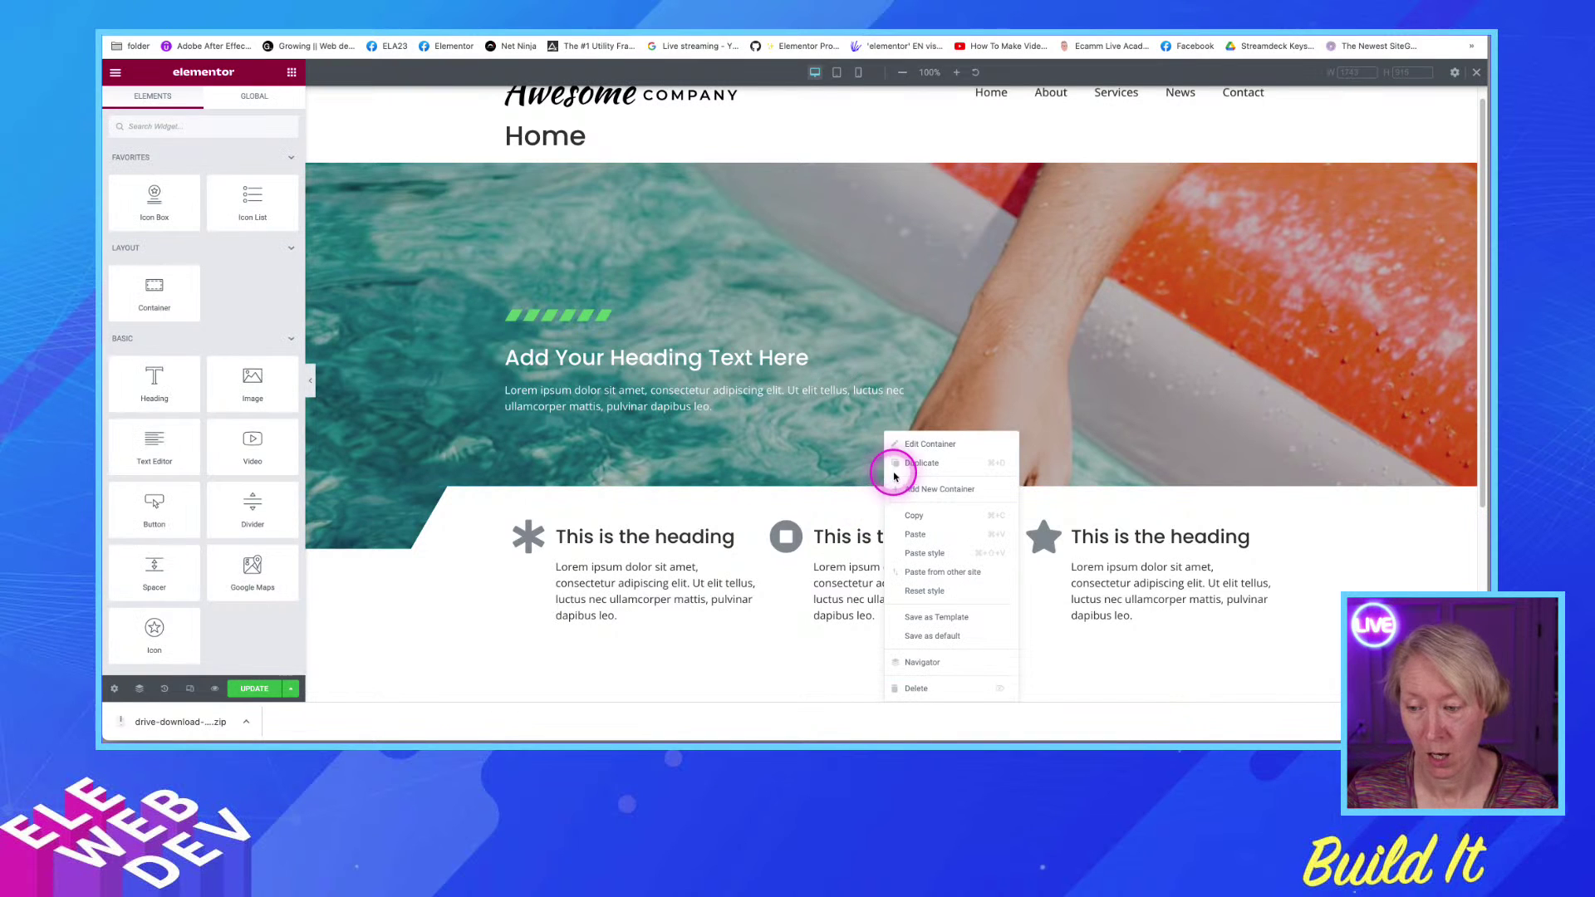
click(921, 445)
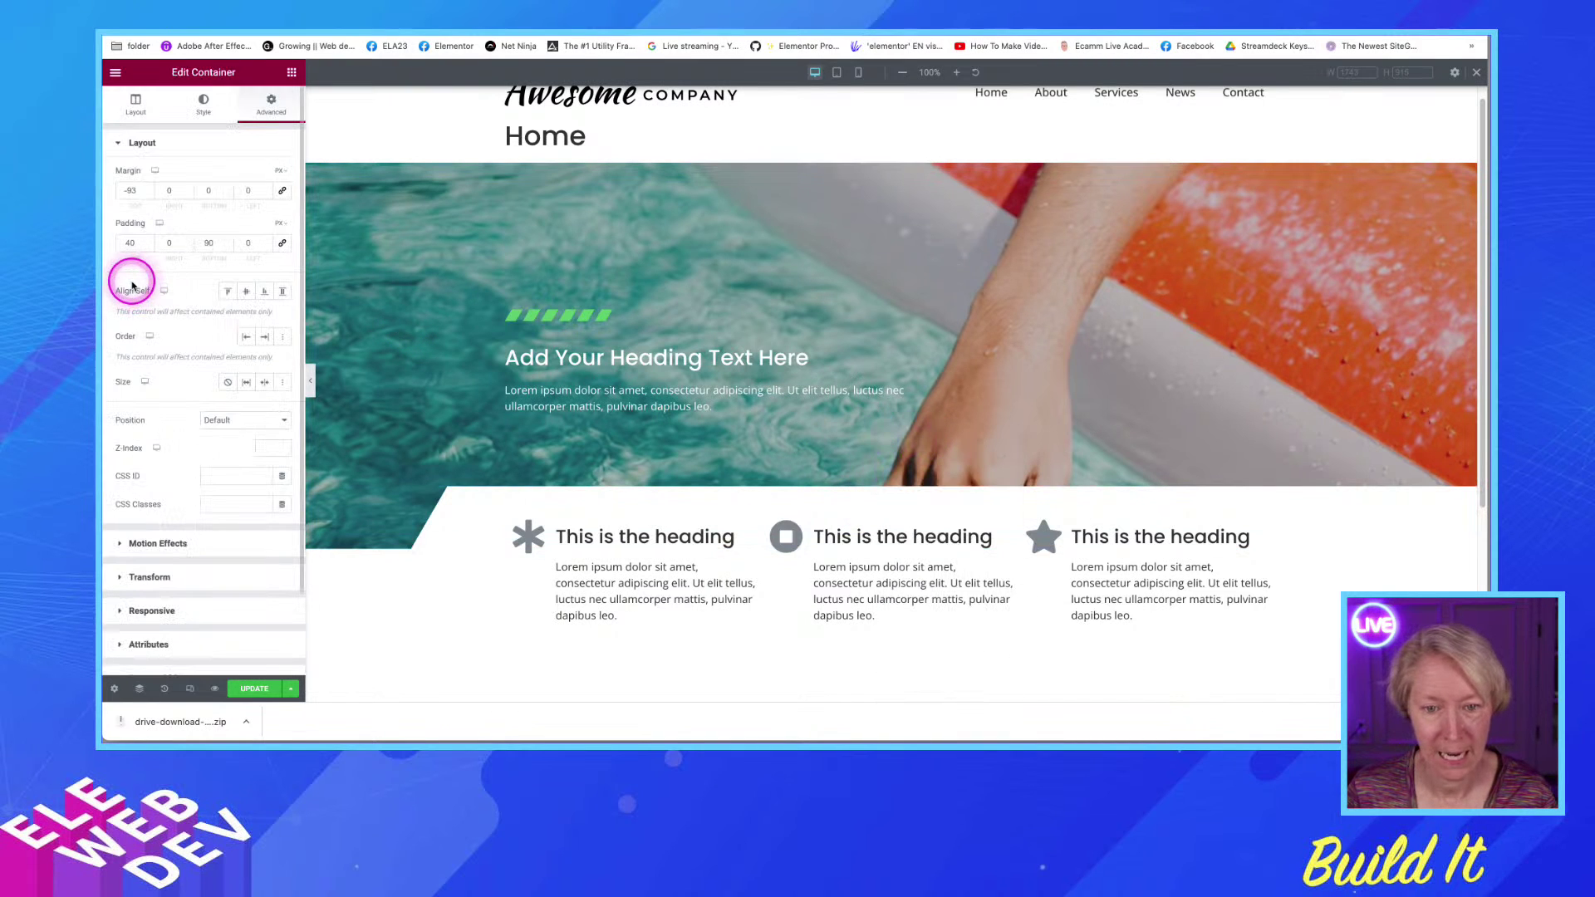
click(147, 190)
click(147, 190)
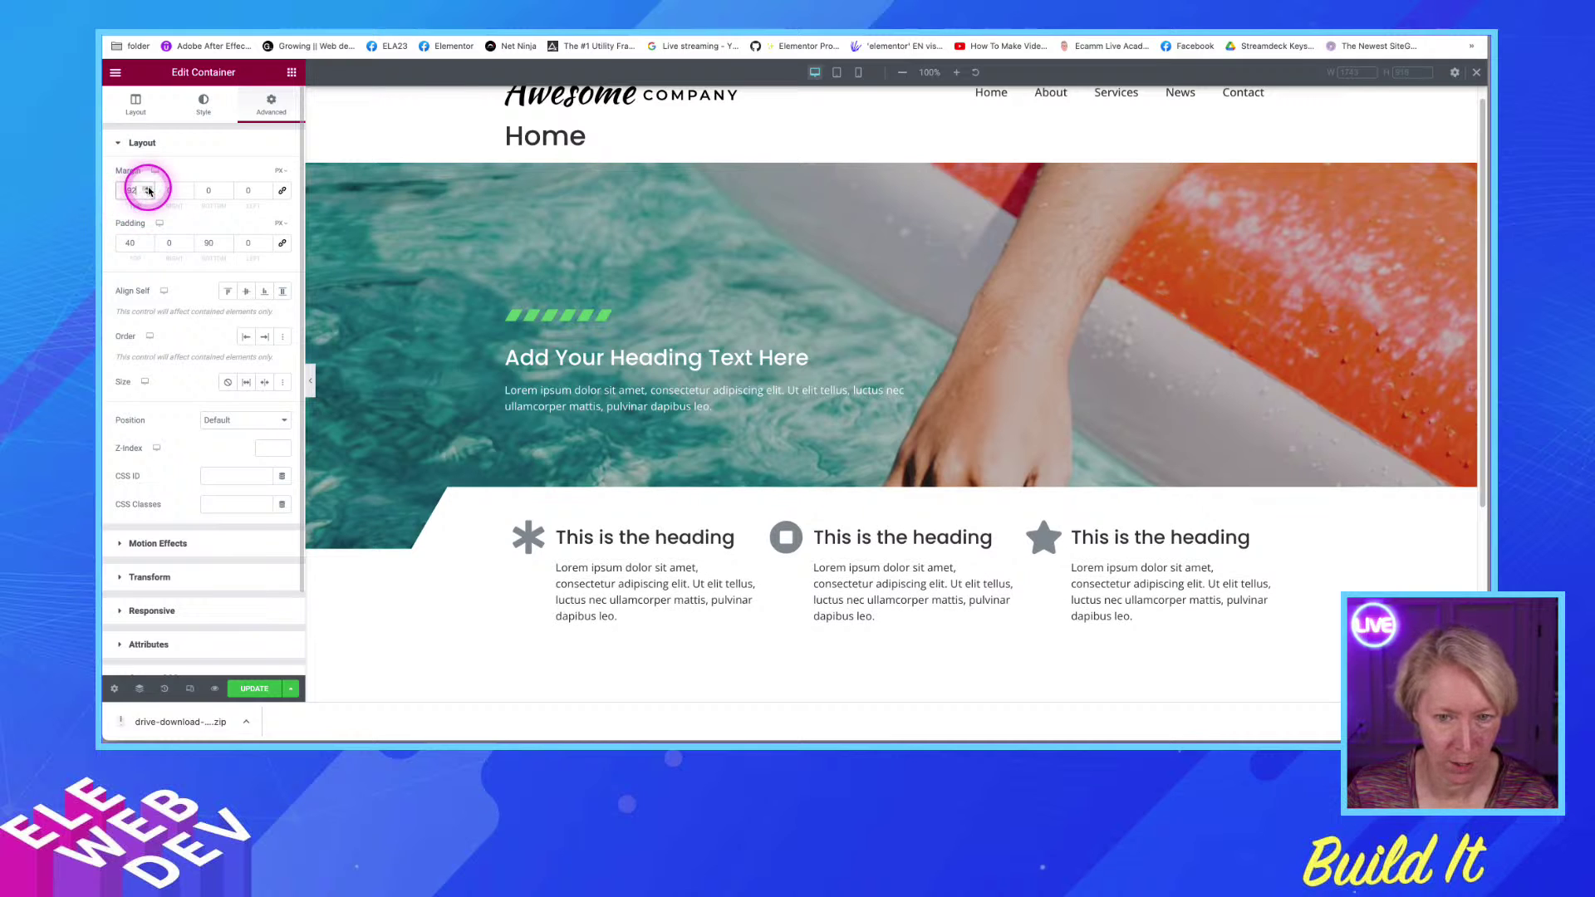
click(149, 191)
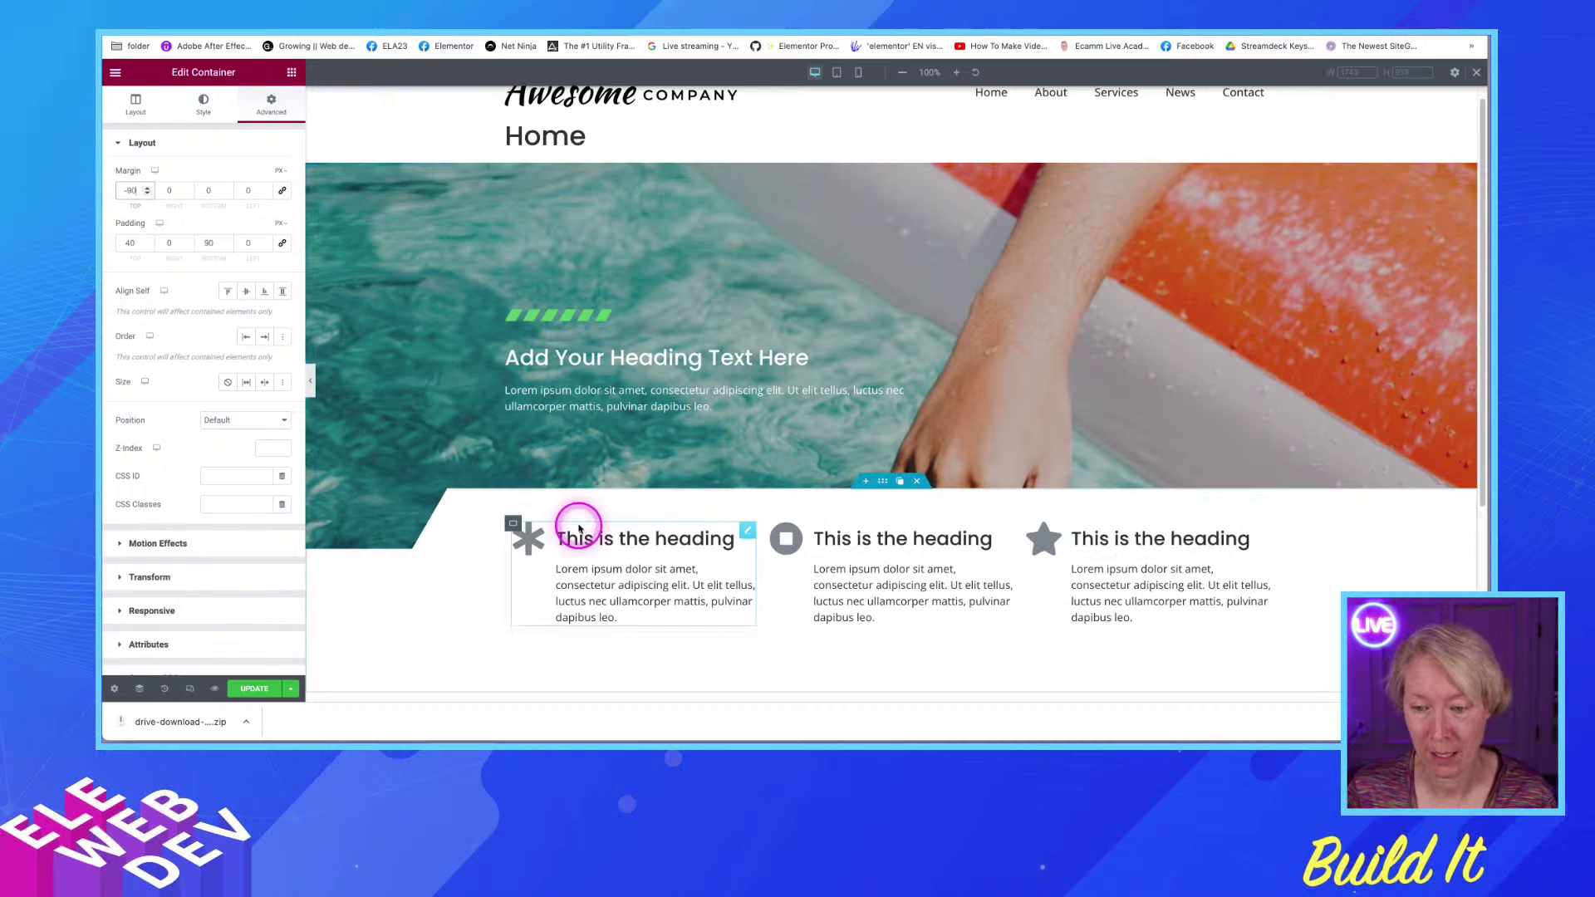
Set the hero container's bottom padding to 290 px to make up for the overlapping section
right_click(875, 160)
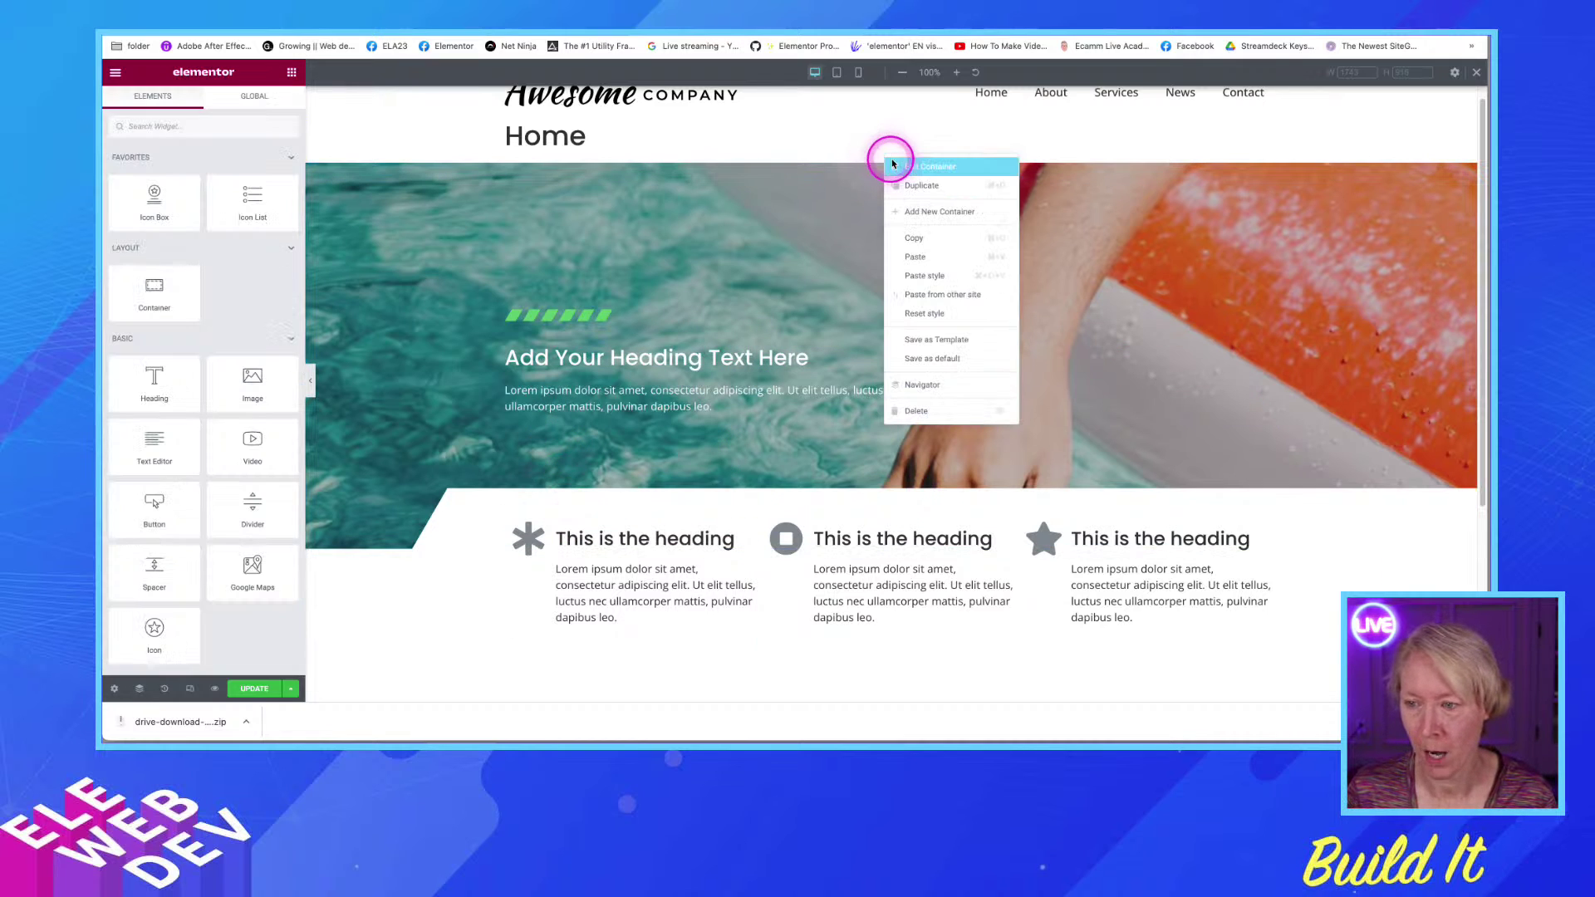
click(908, 166)
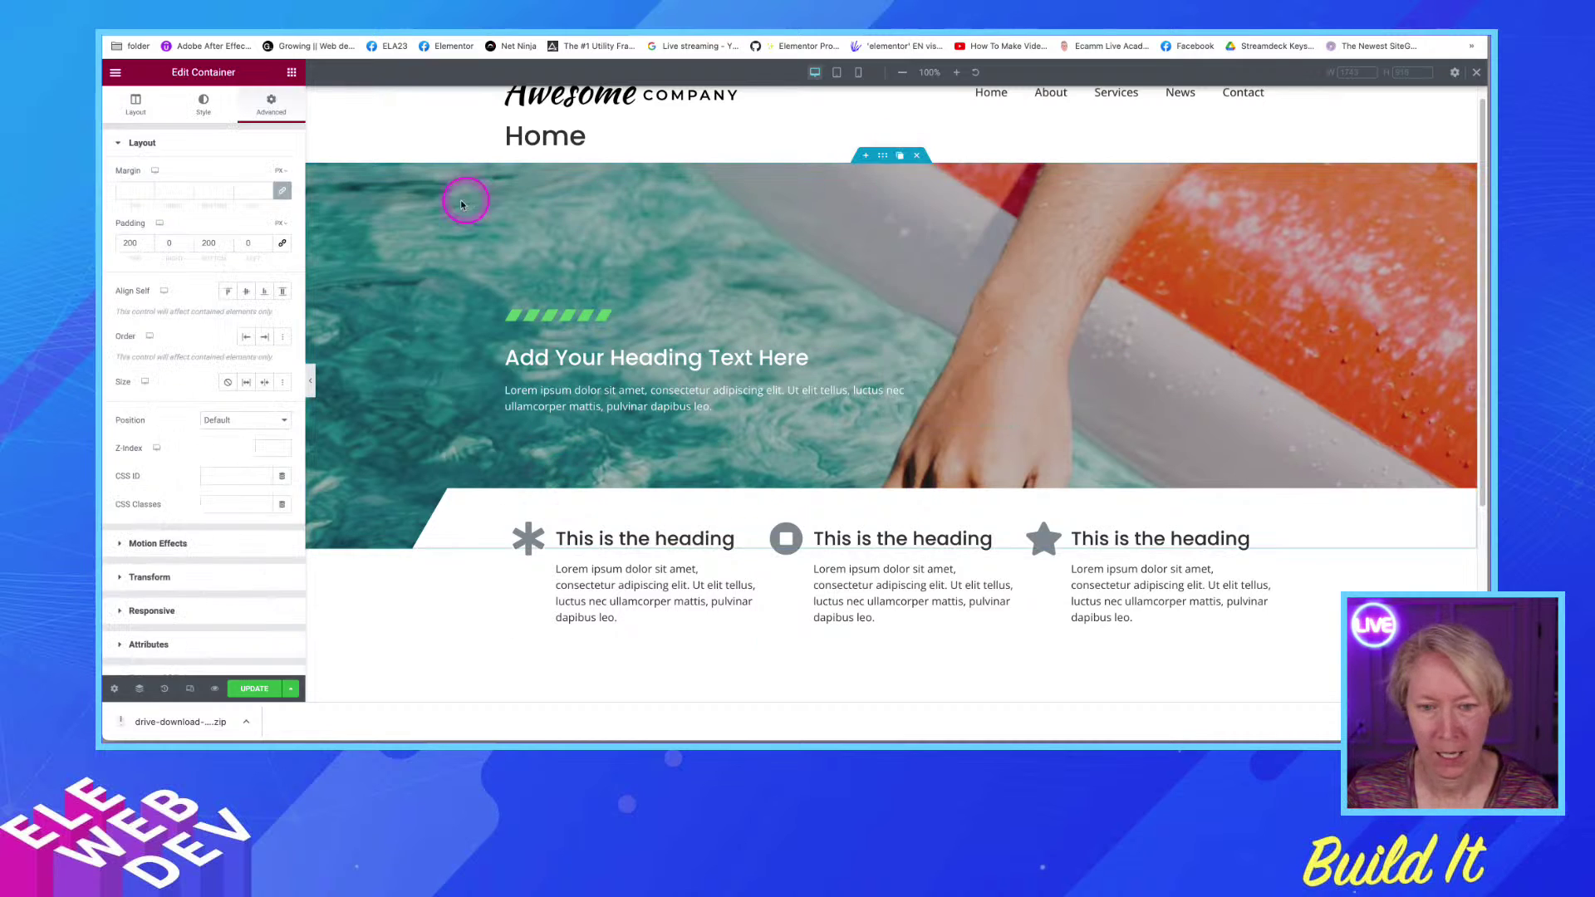
double_click(208, 243)
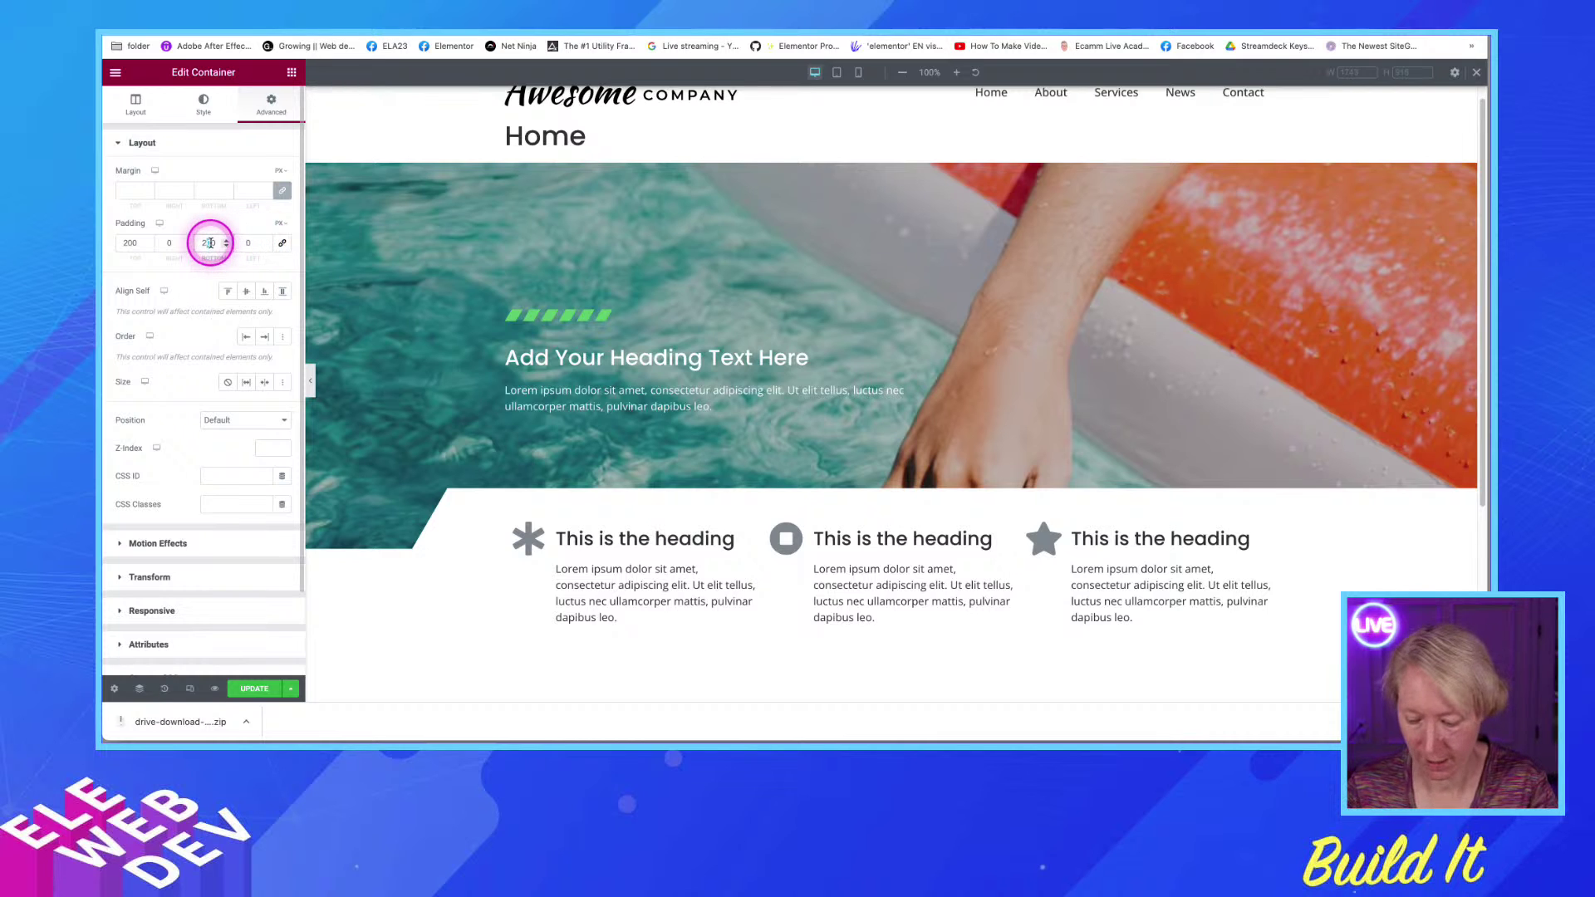
text(250)
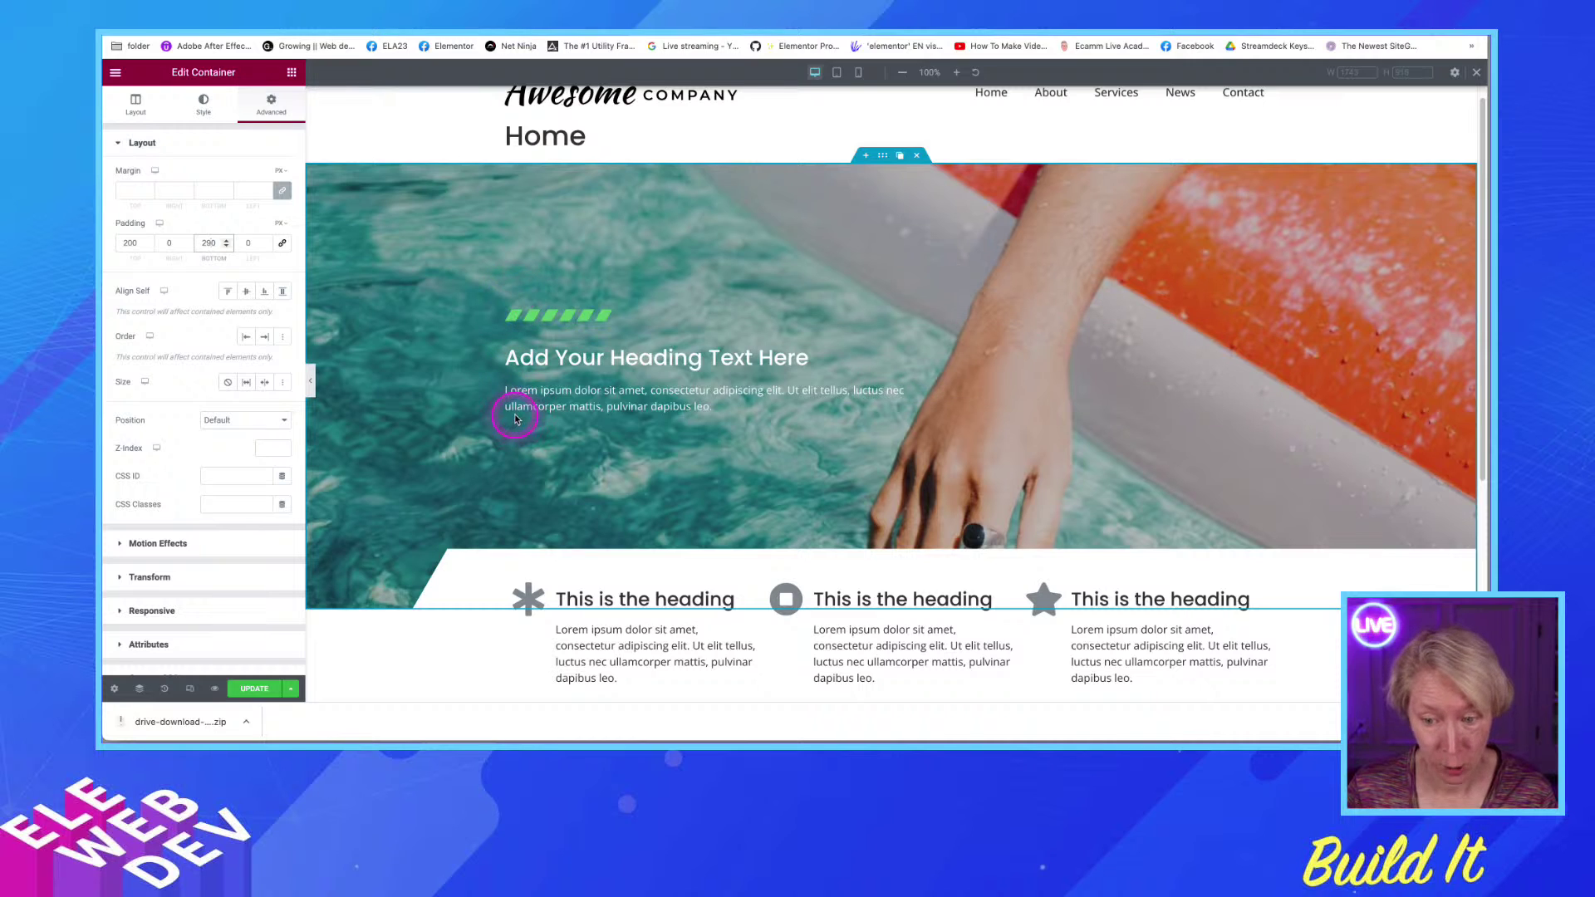
click(513, 547)
click(571, 463)
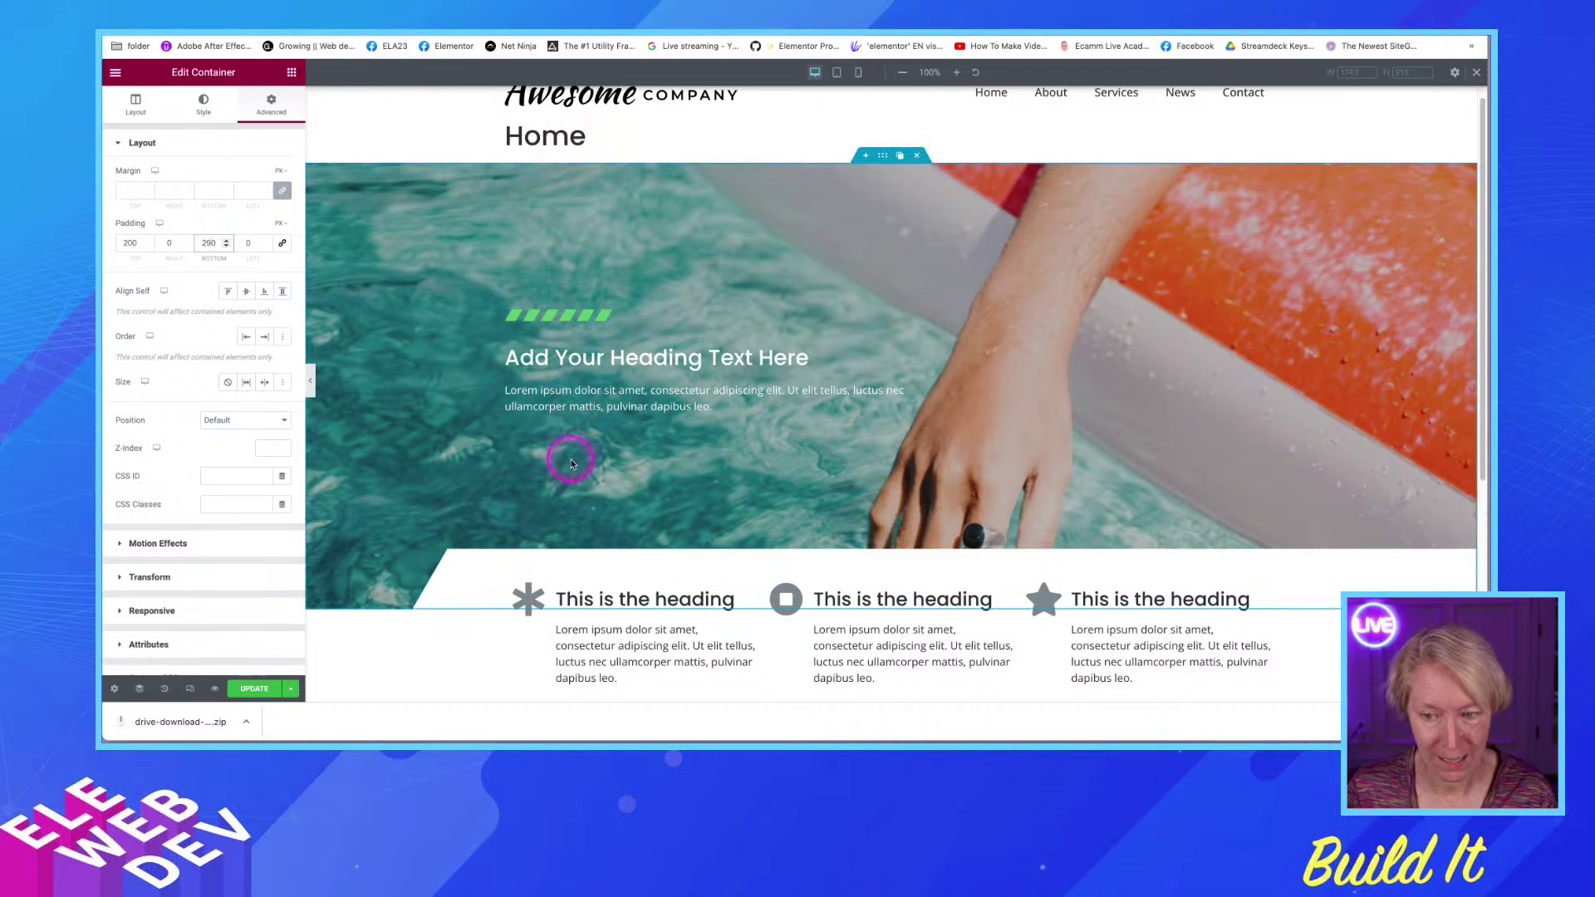
click(410, 607)
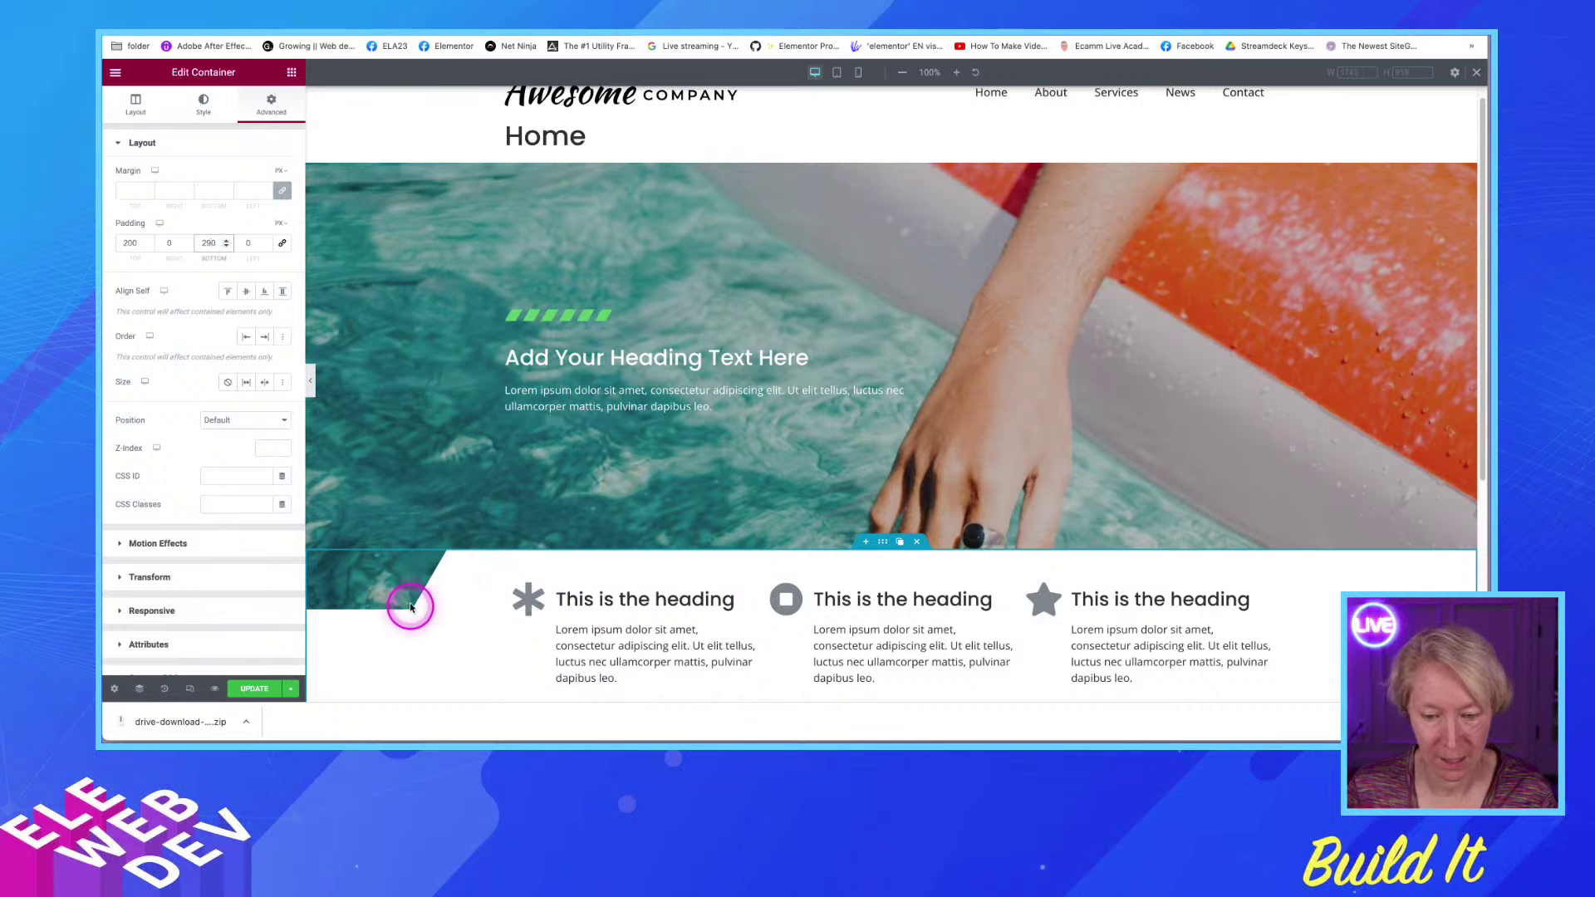
click(408, 561)
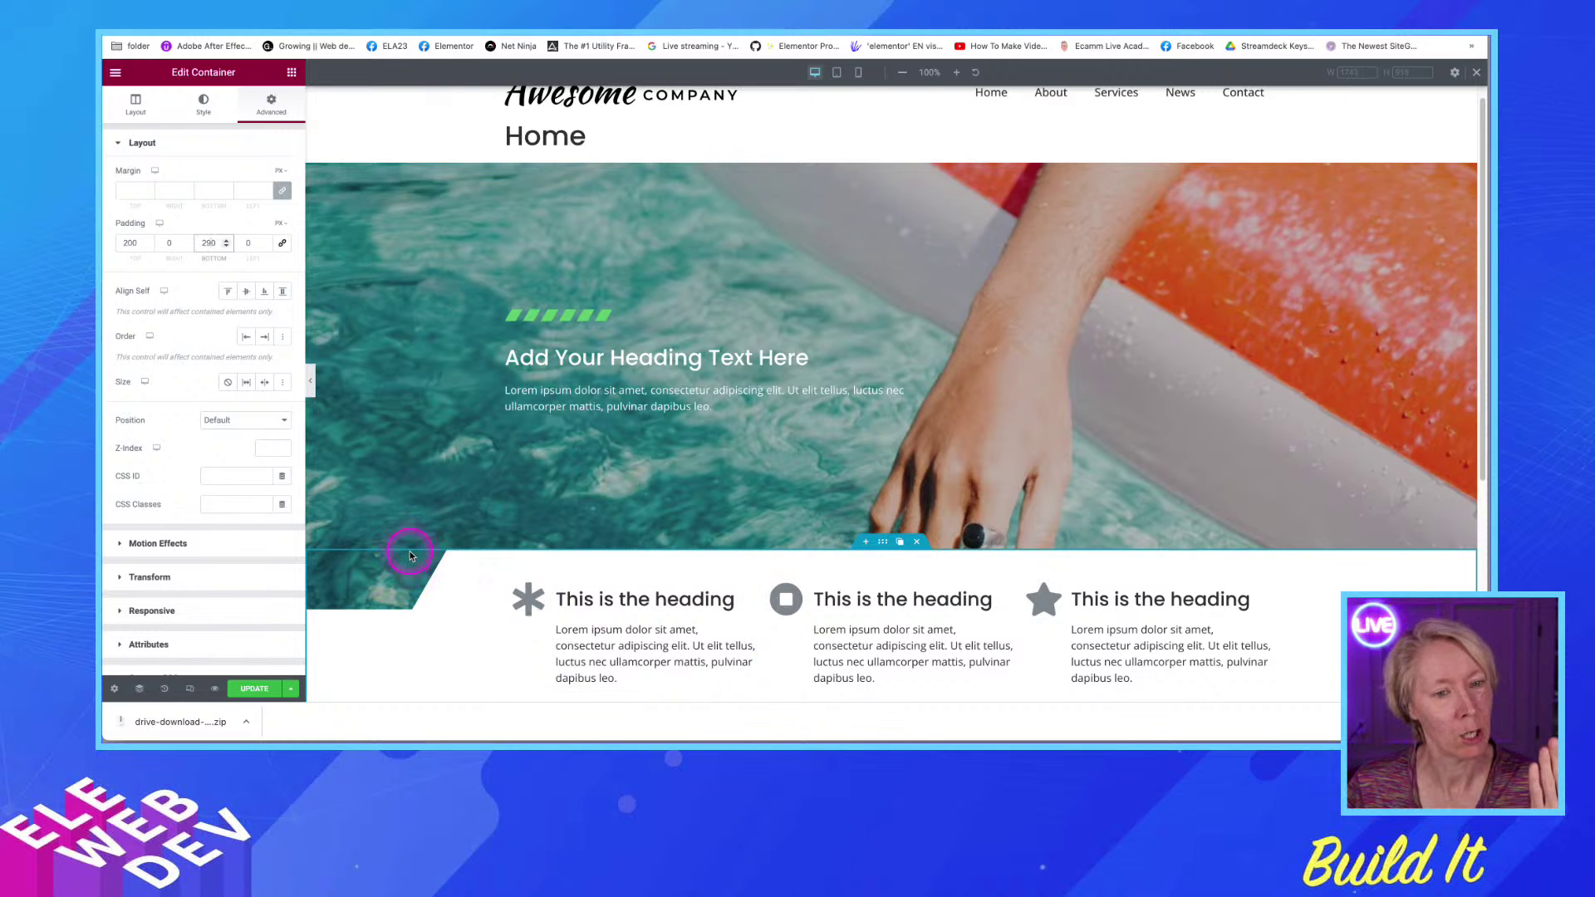
click(677, 541)
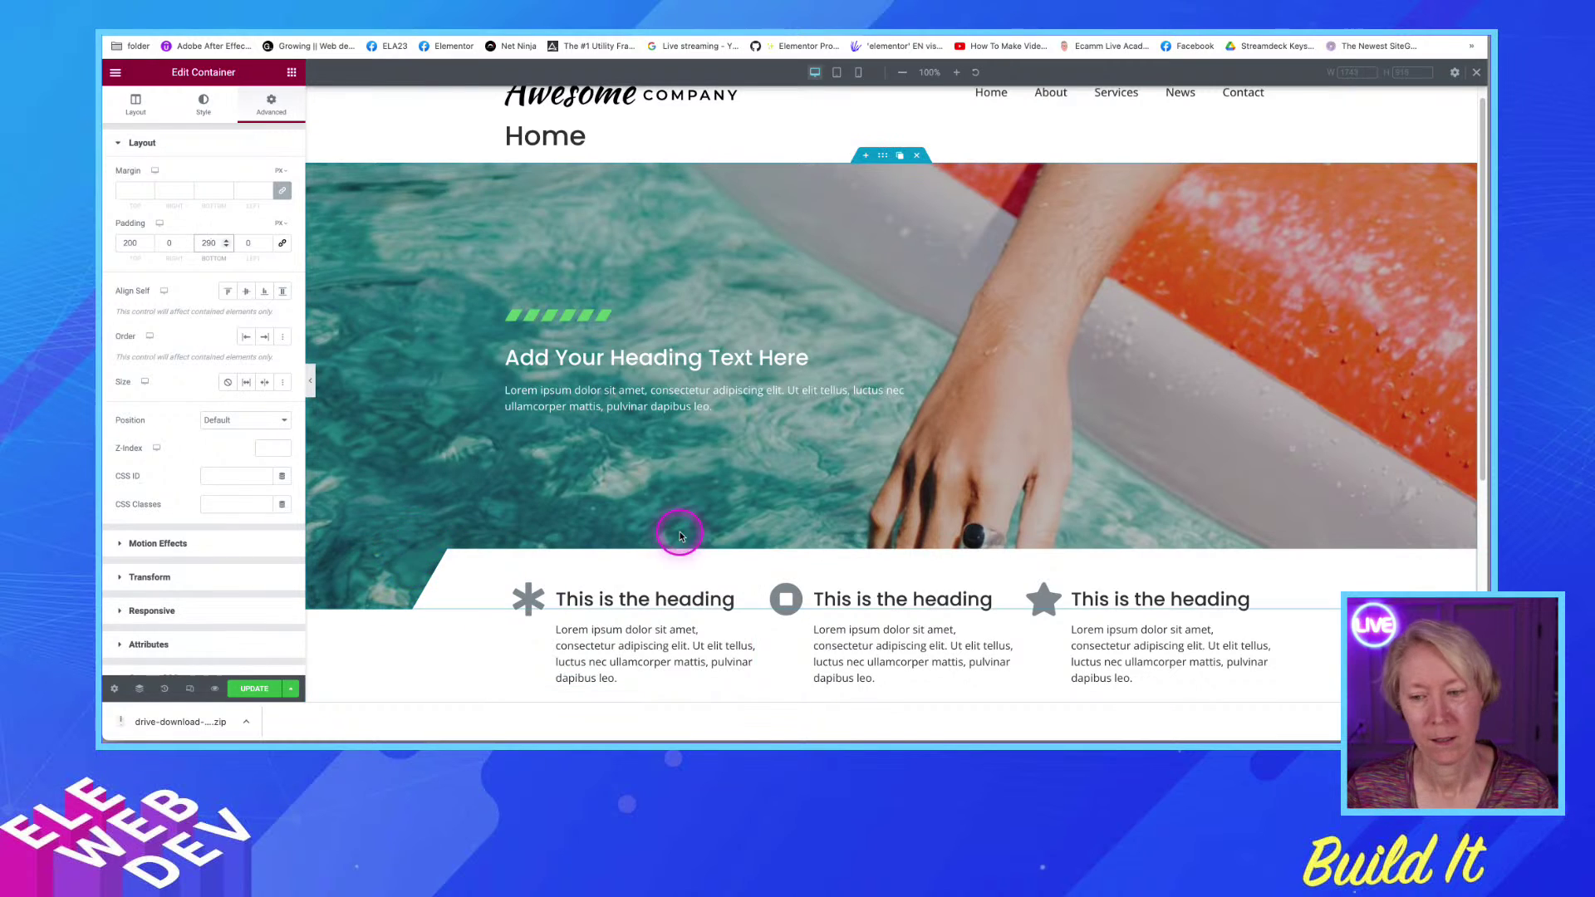
click(688, 477)
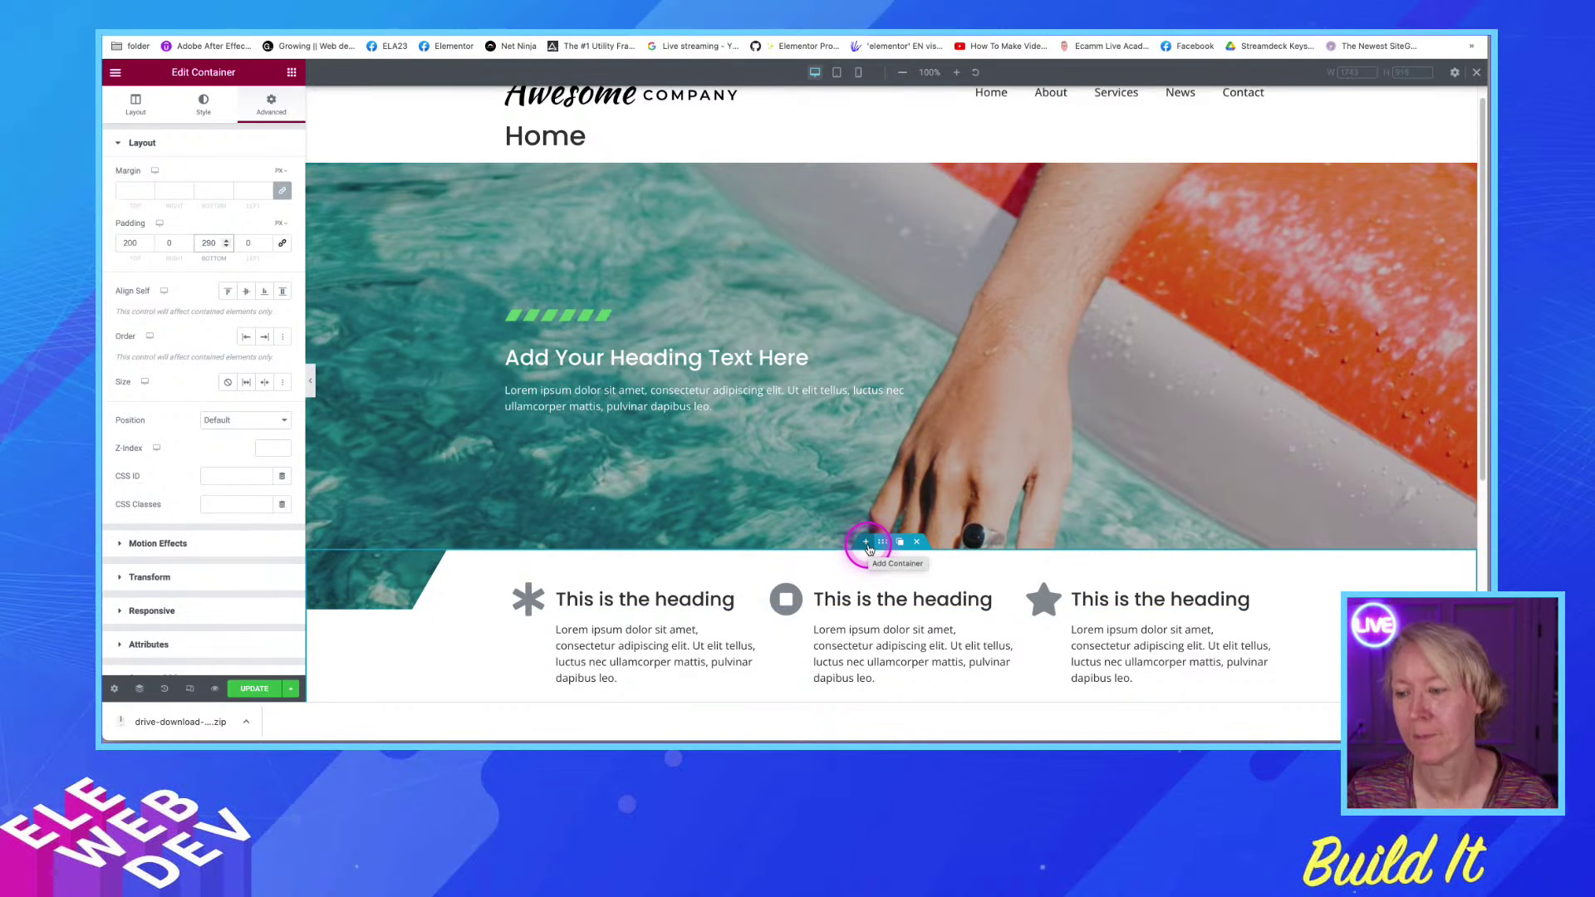
scroll(864, 544, down, 2)
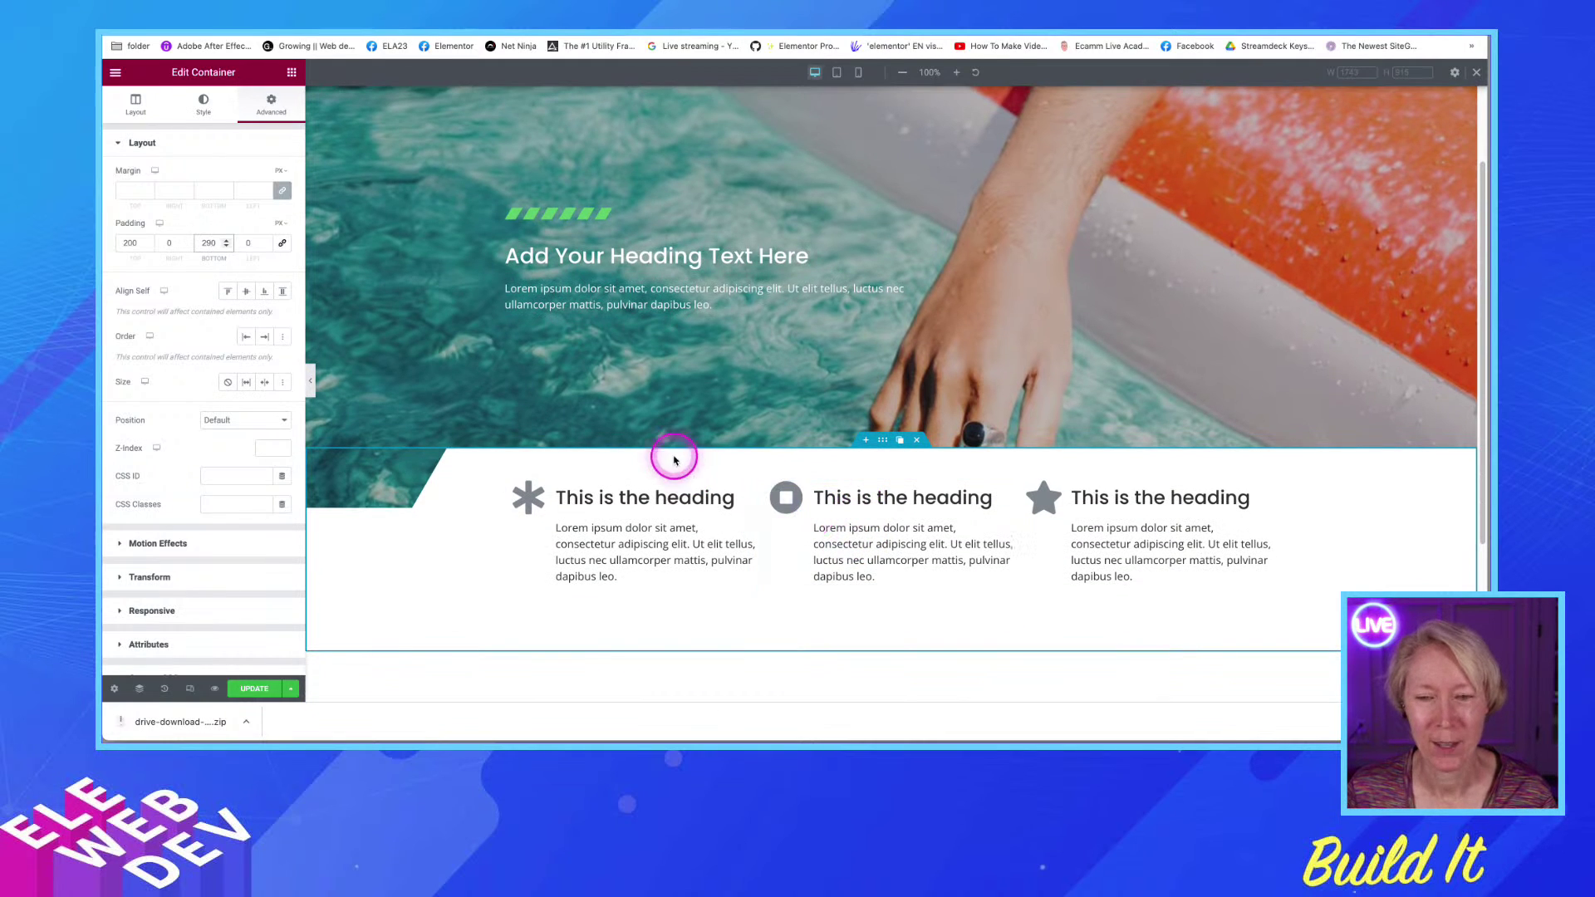
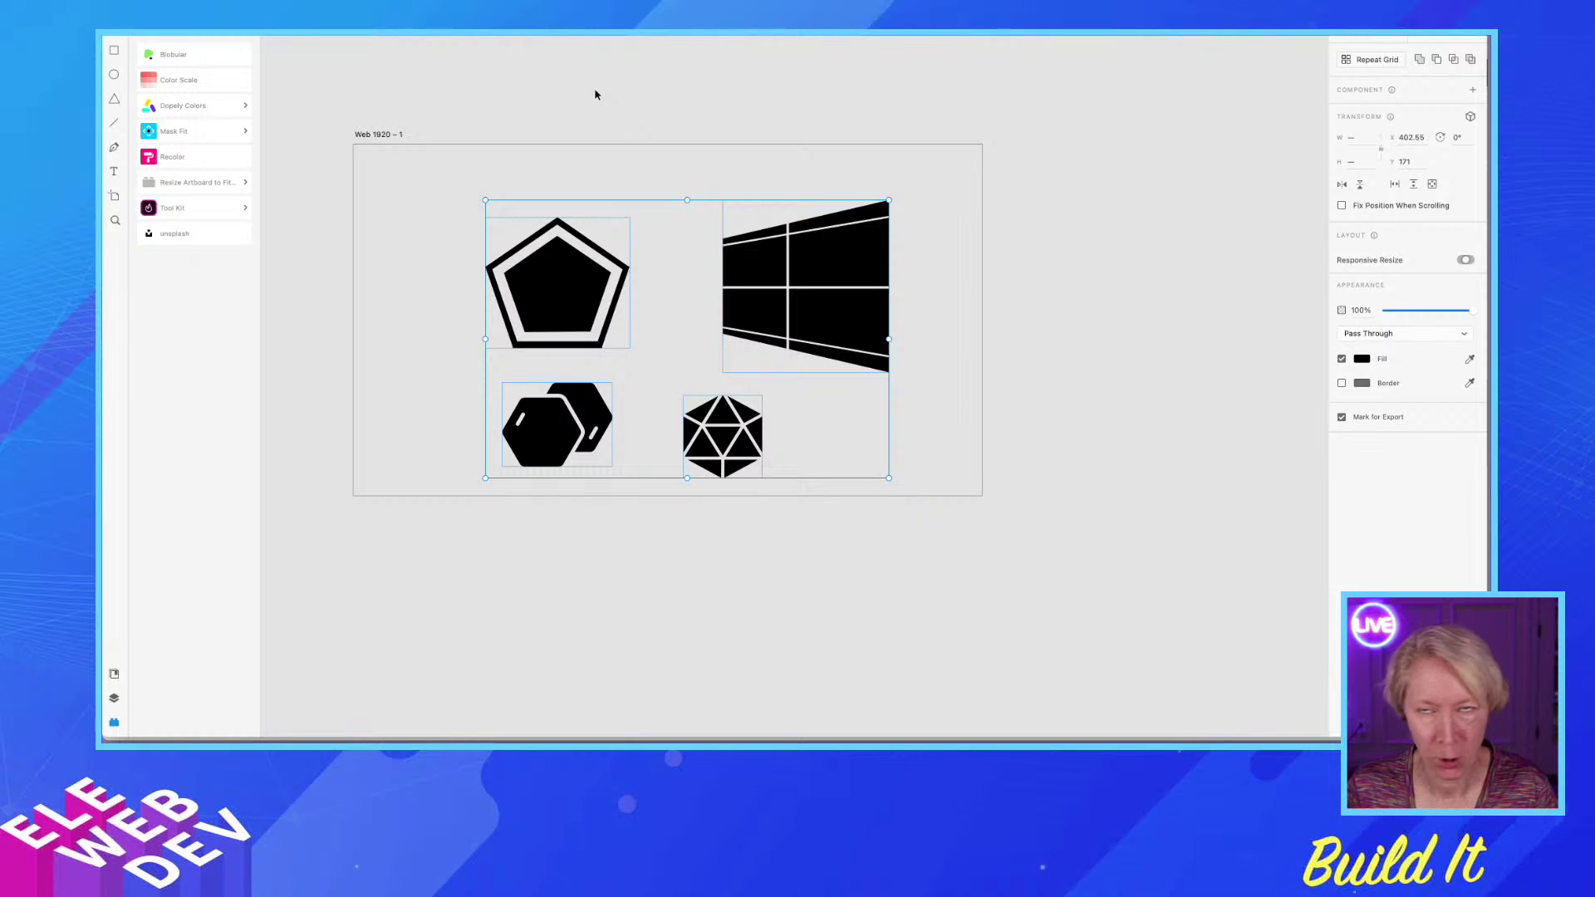
Switch from the design app to the browser and open the WordPress Media Library in a new tab
click(595, 94)
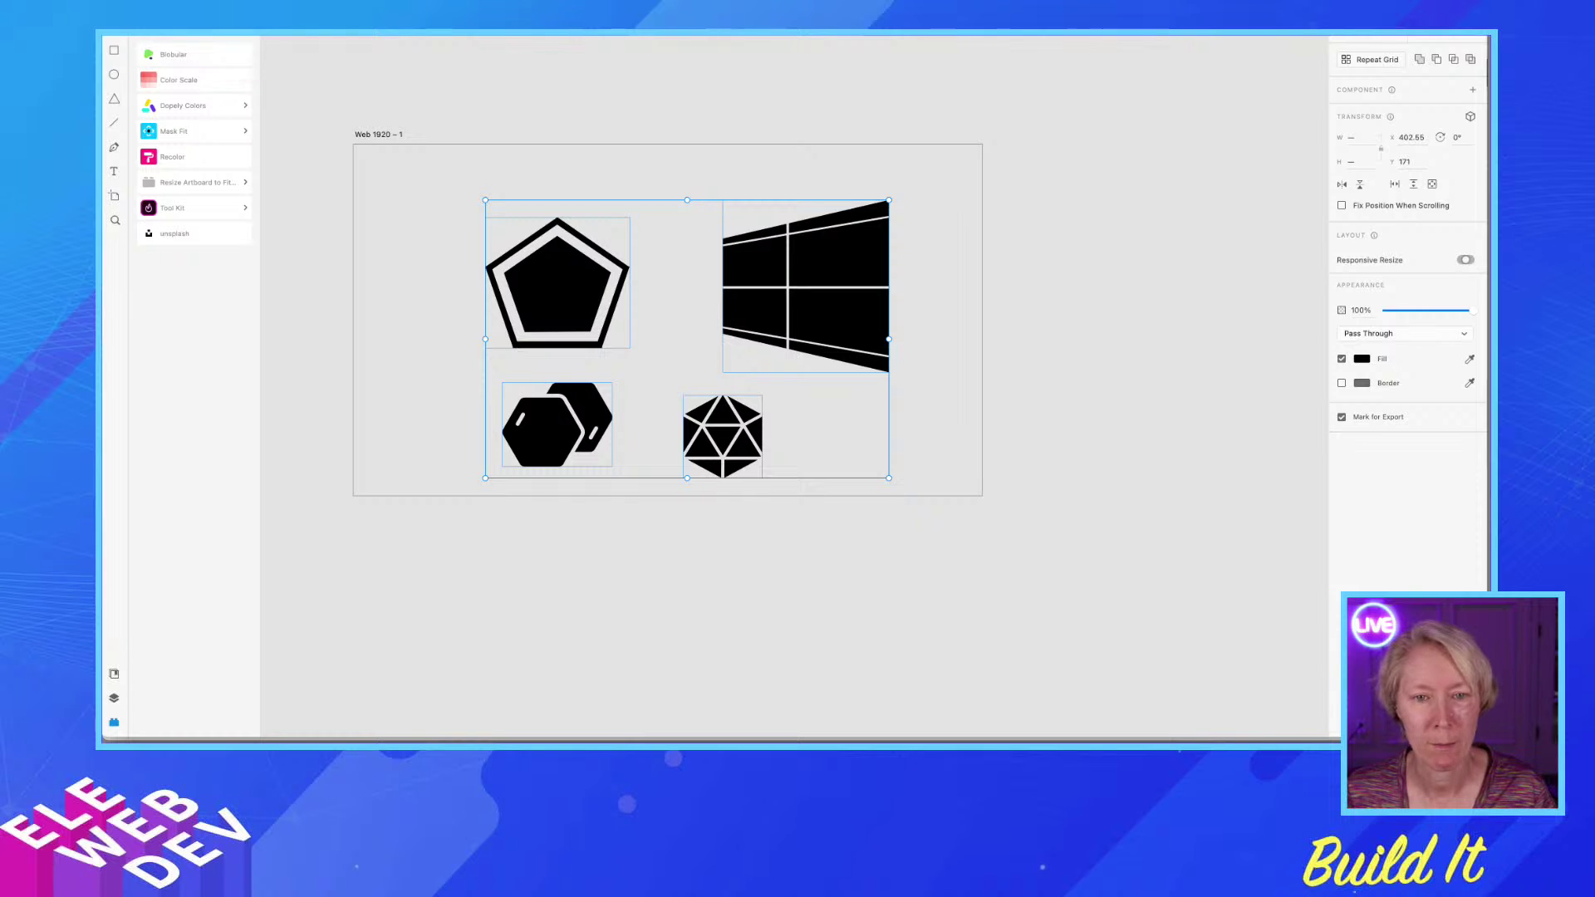
key(super+m)
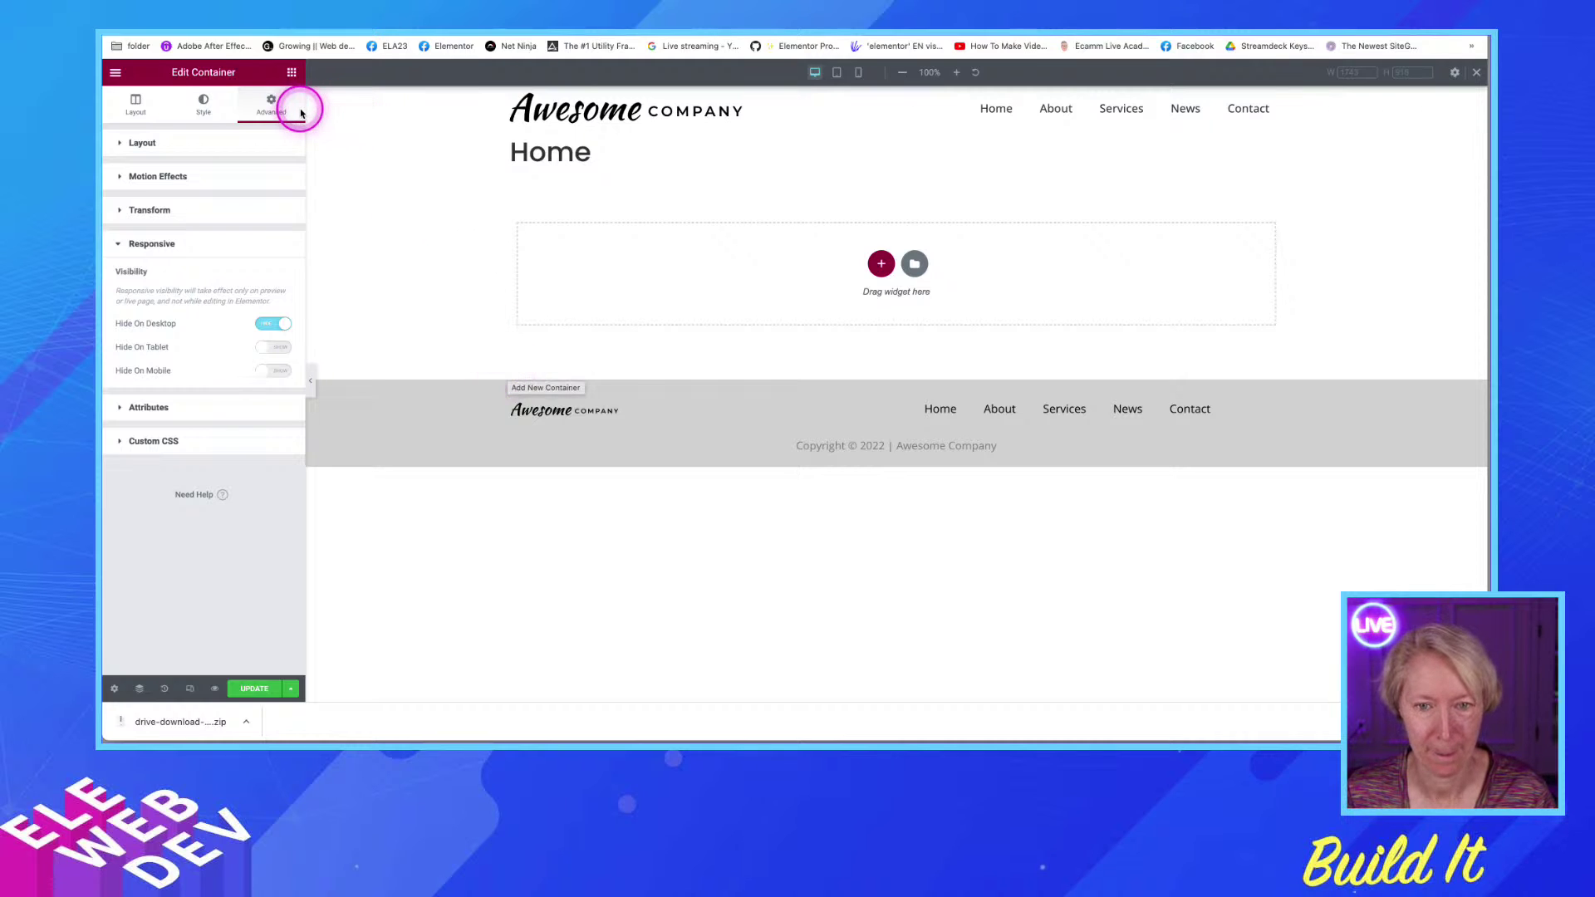
click(228, 12)
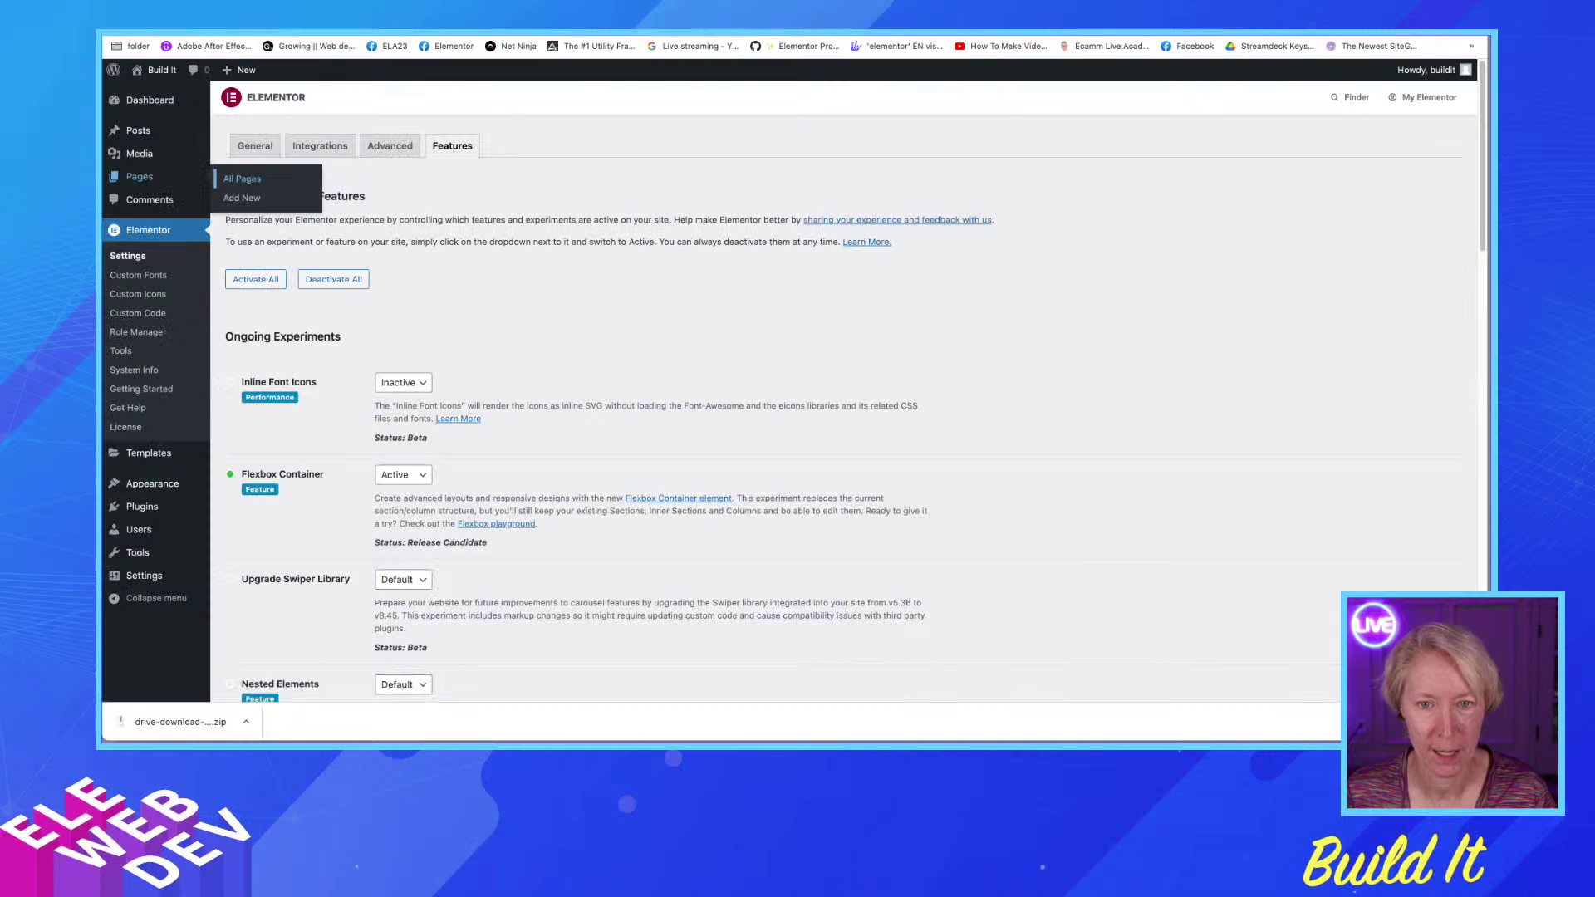
mouse_move(162, 153)
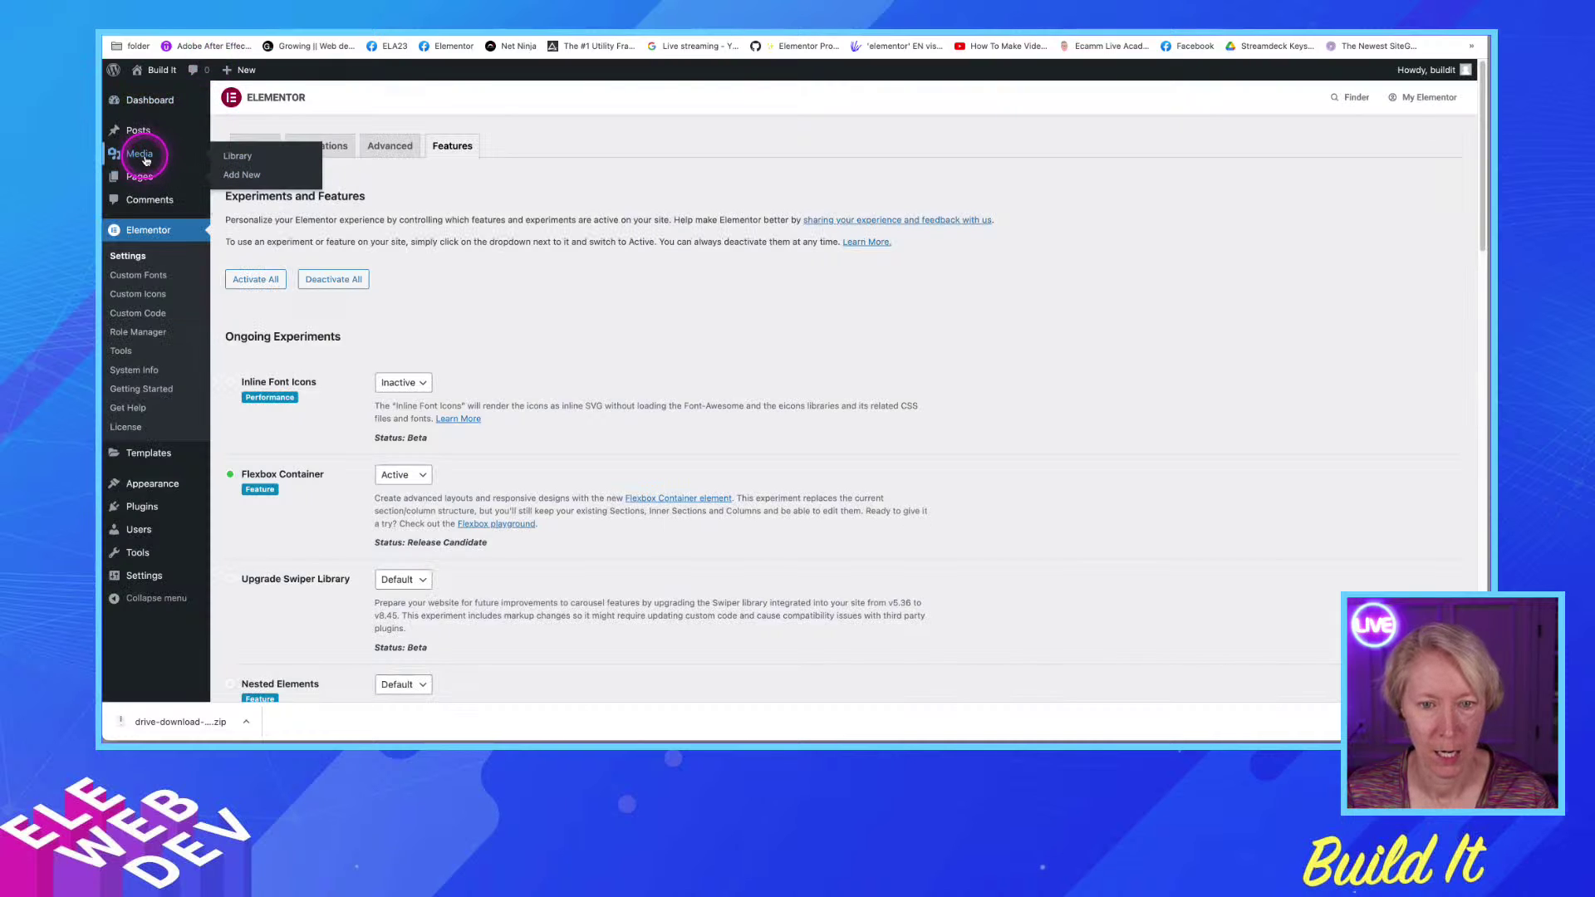
right_click(229, 158)
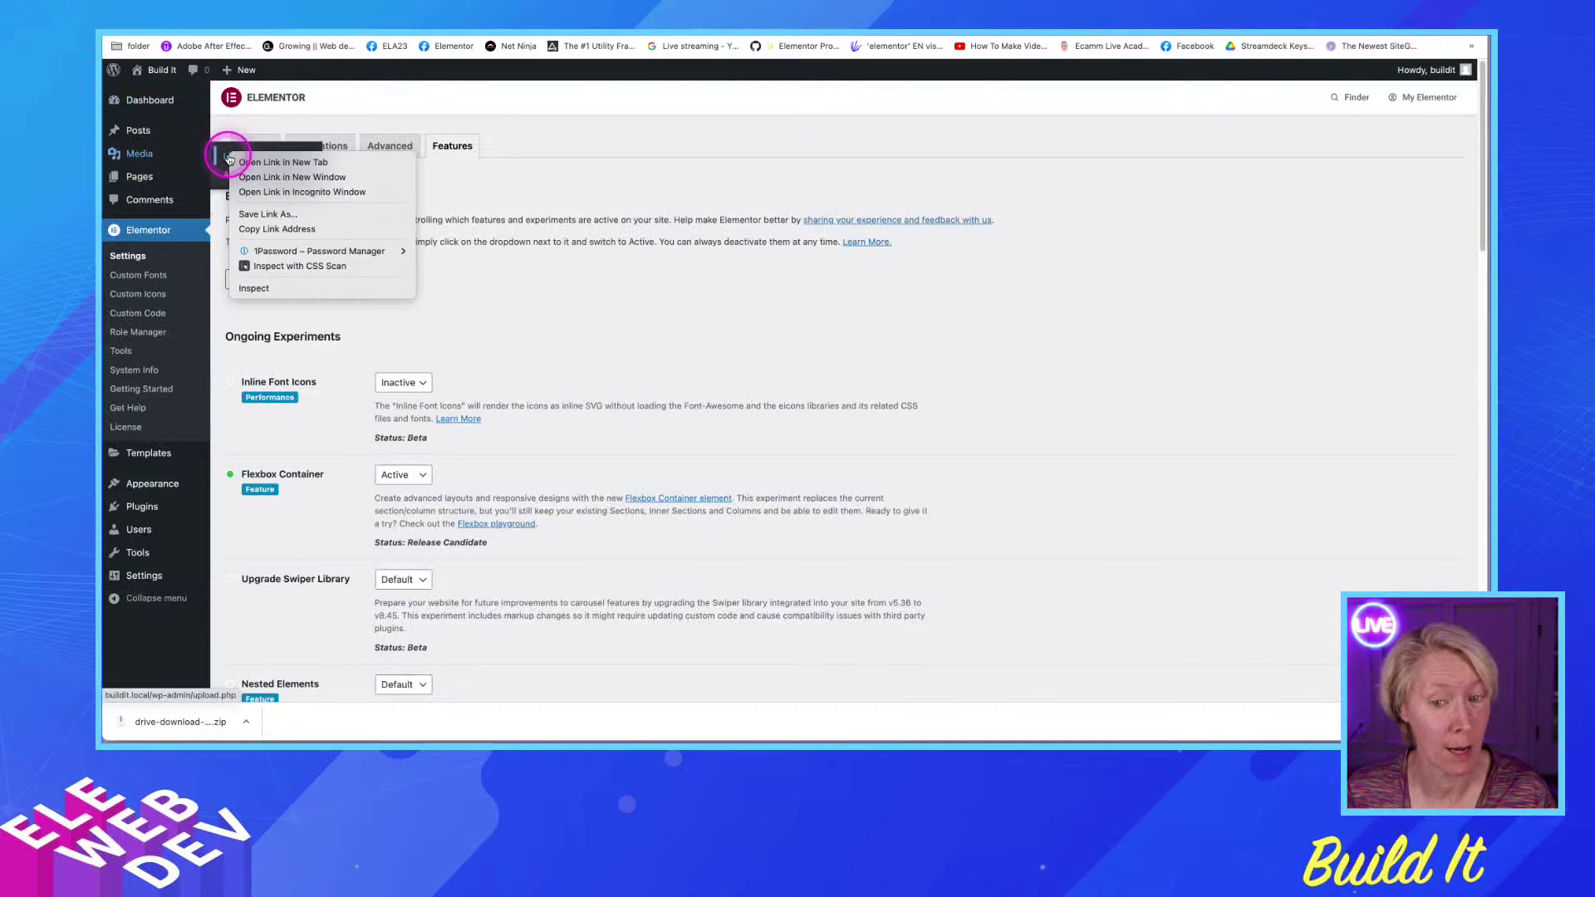
click(287, 162)
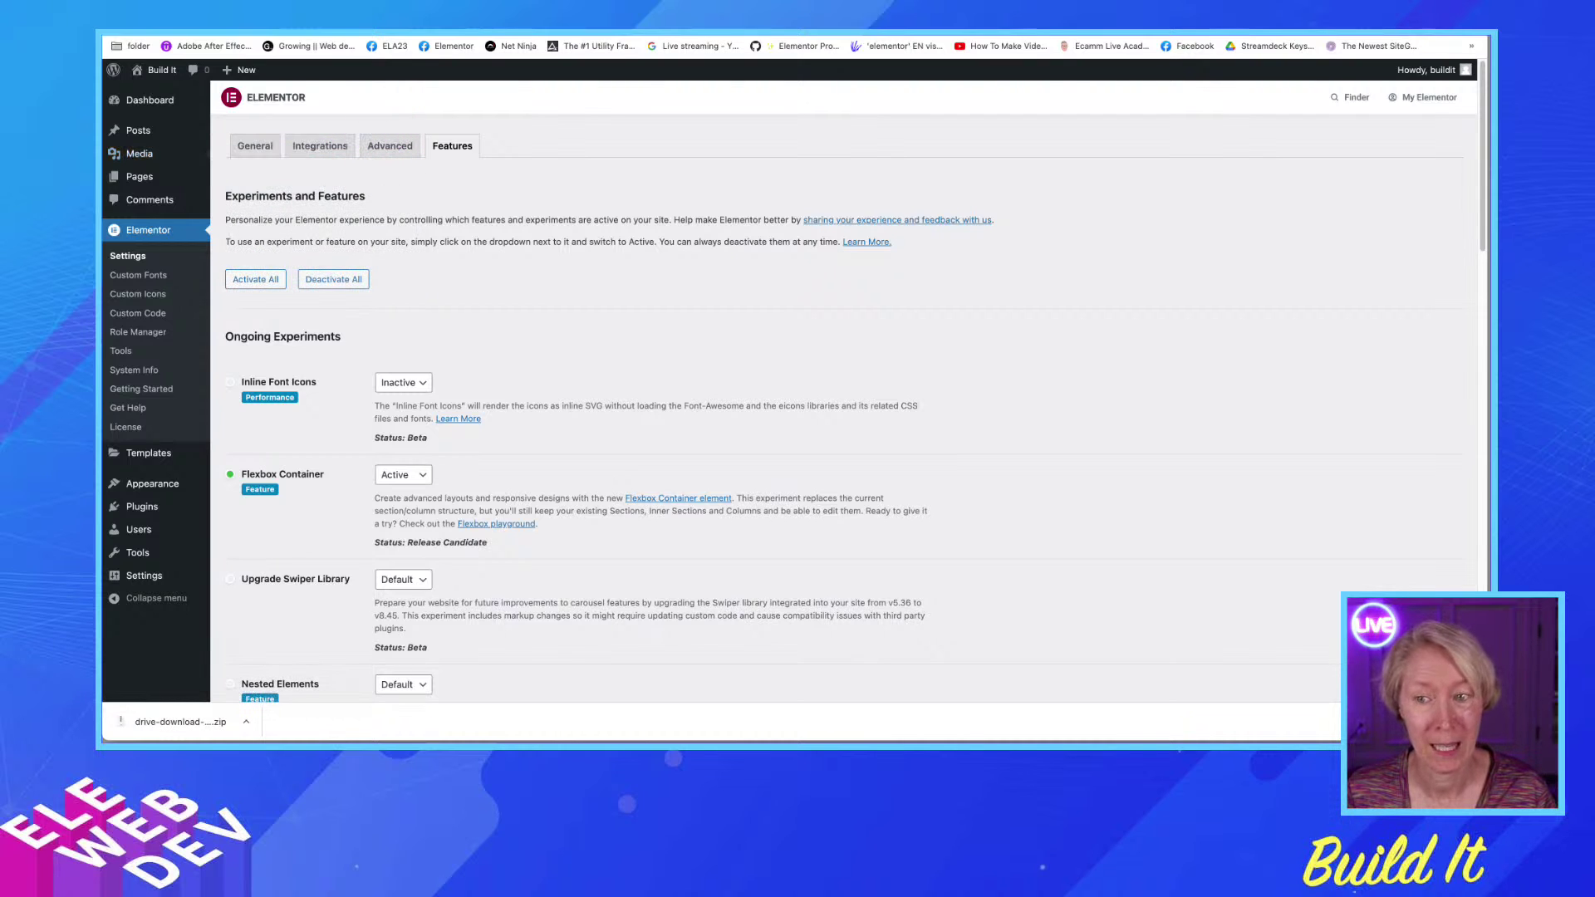
key(ctrl+shift+Tab)
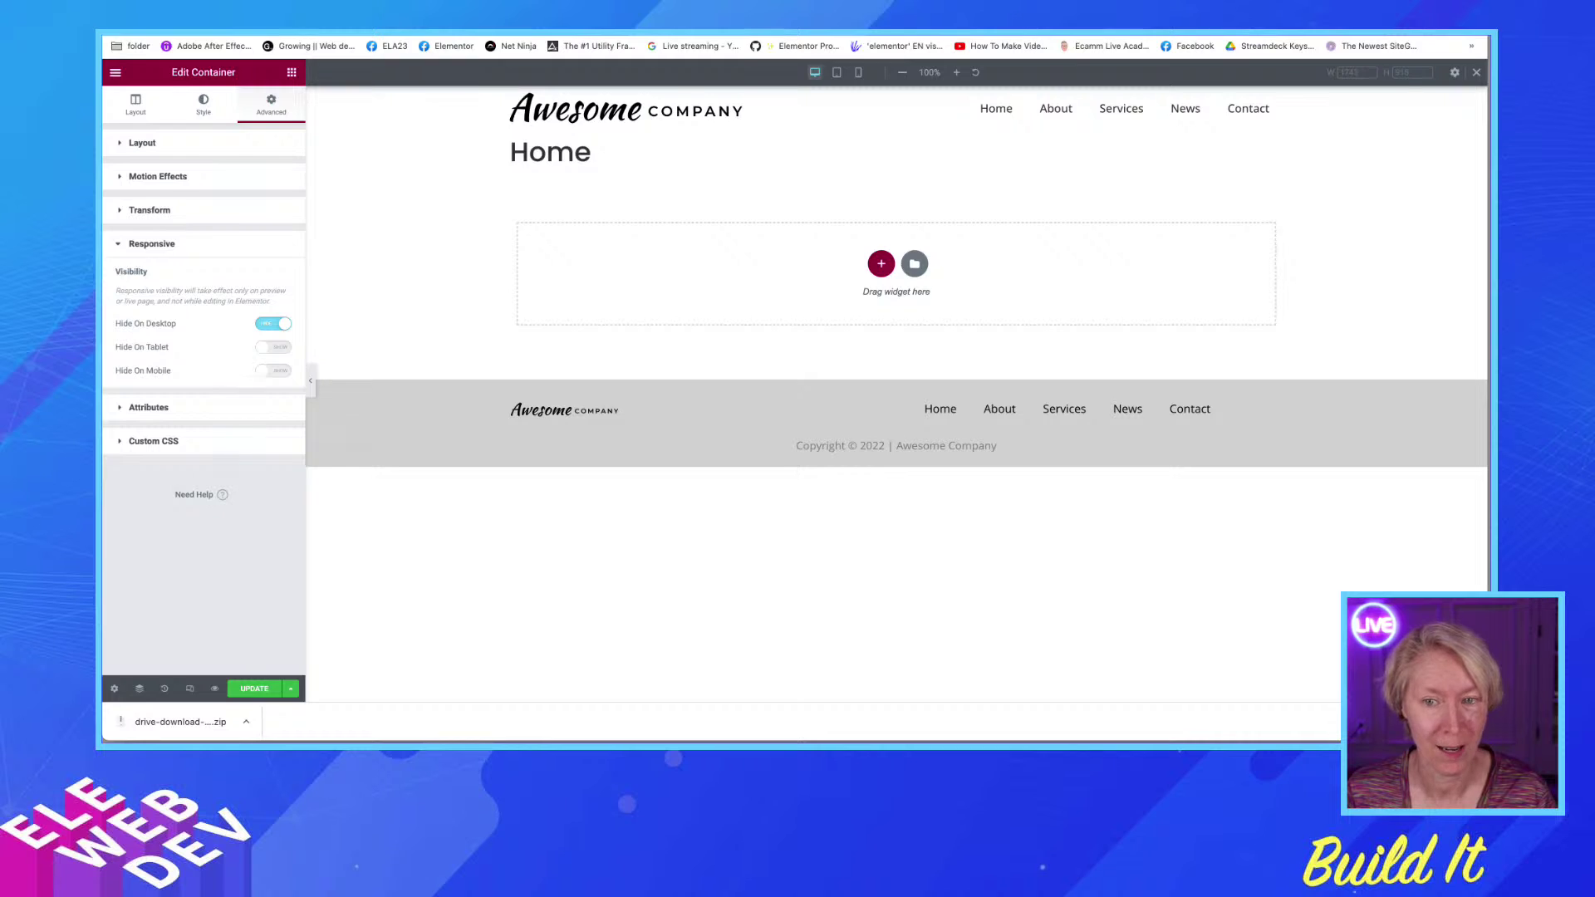
key(ctrl+Tab)
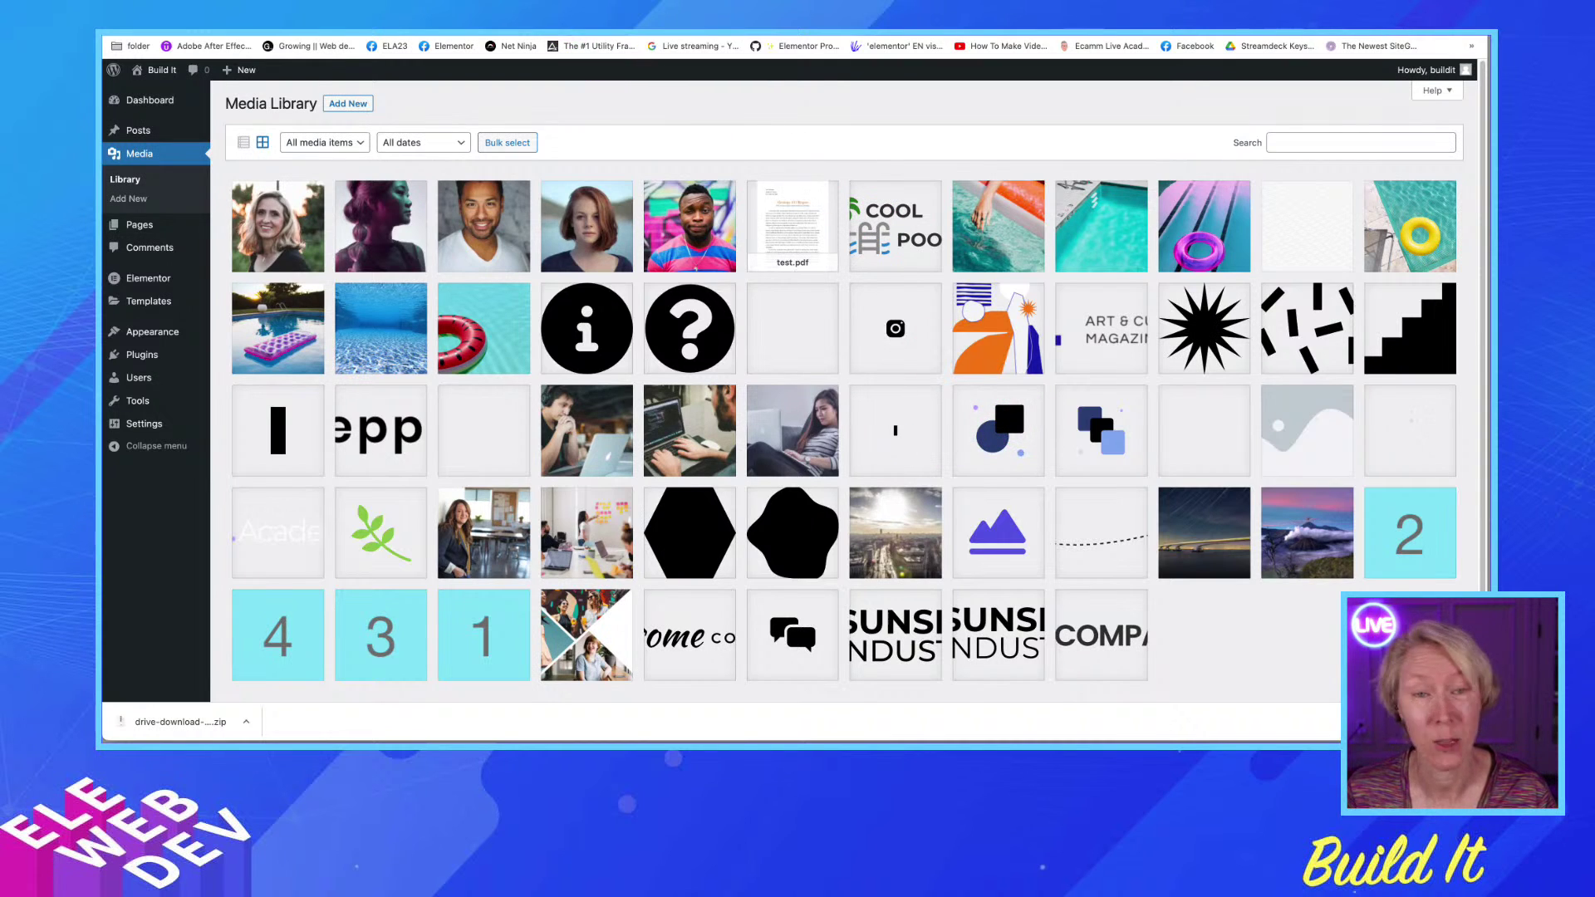
Return to the Elementor page editor and add an Icon widget to the page
click(565, 33)
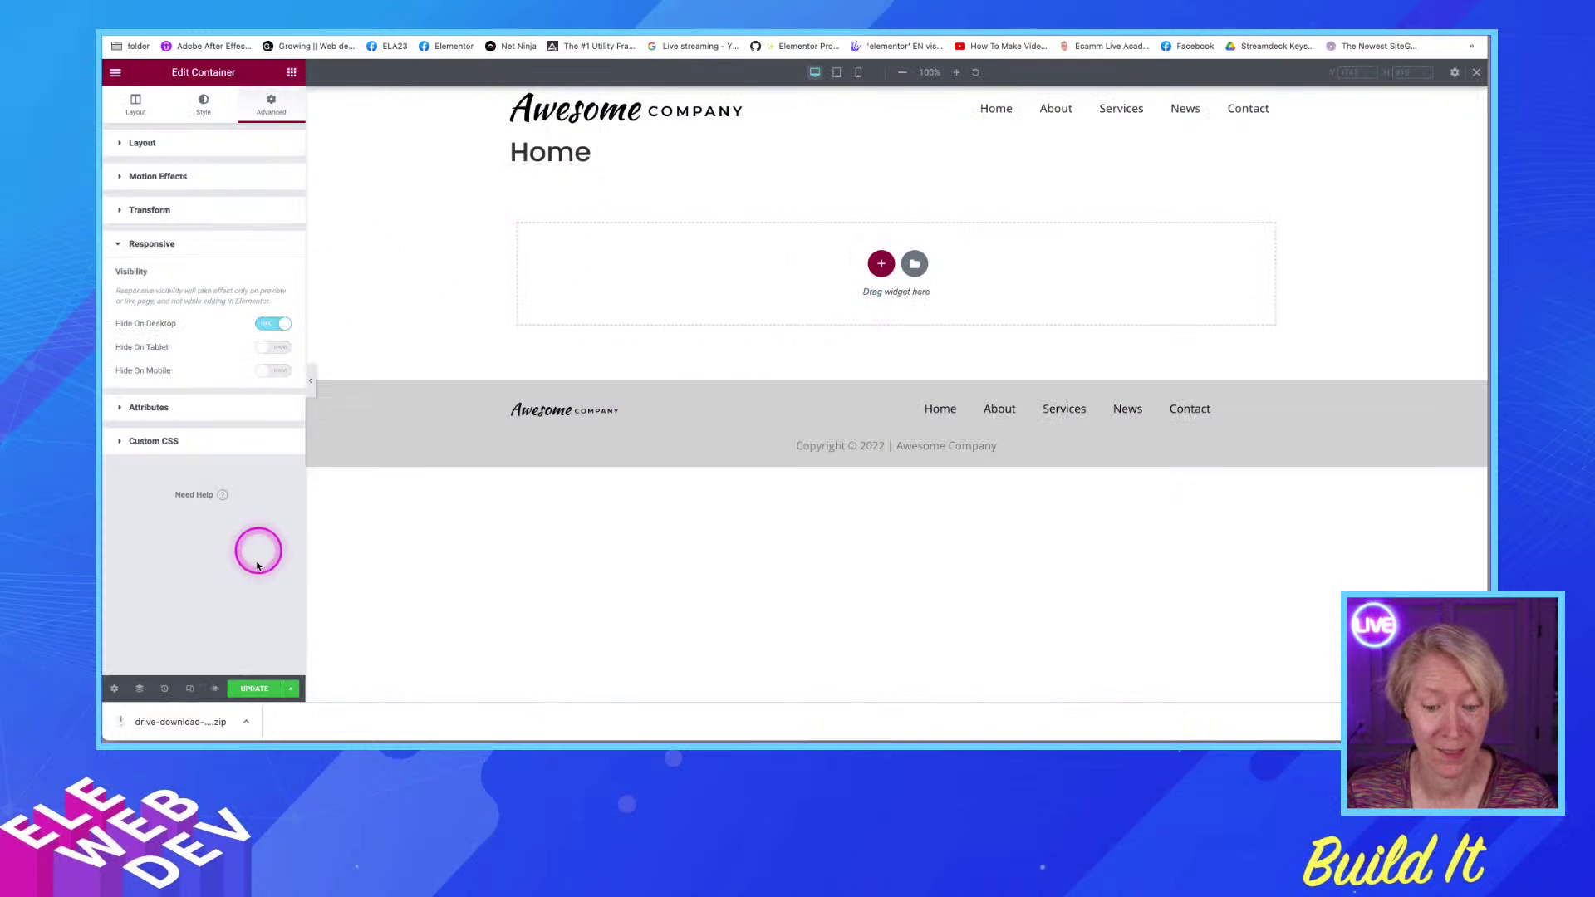
click(254, 688)
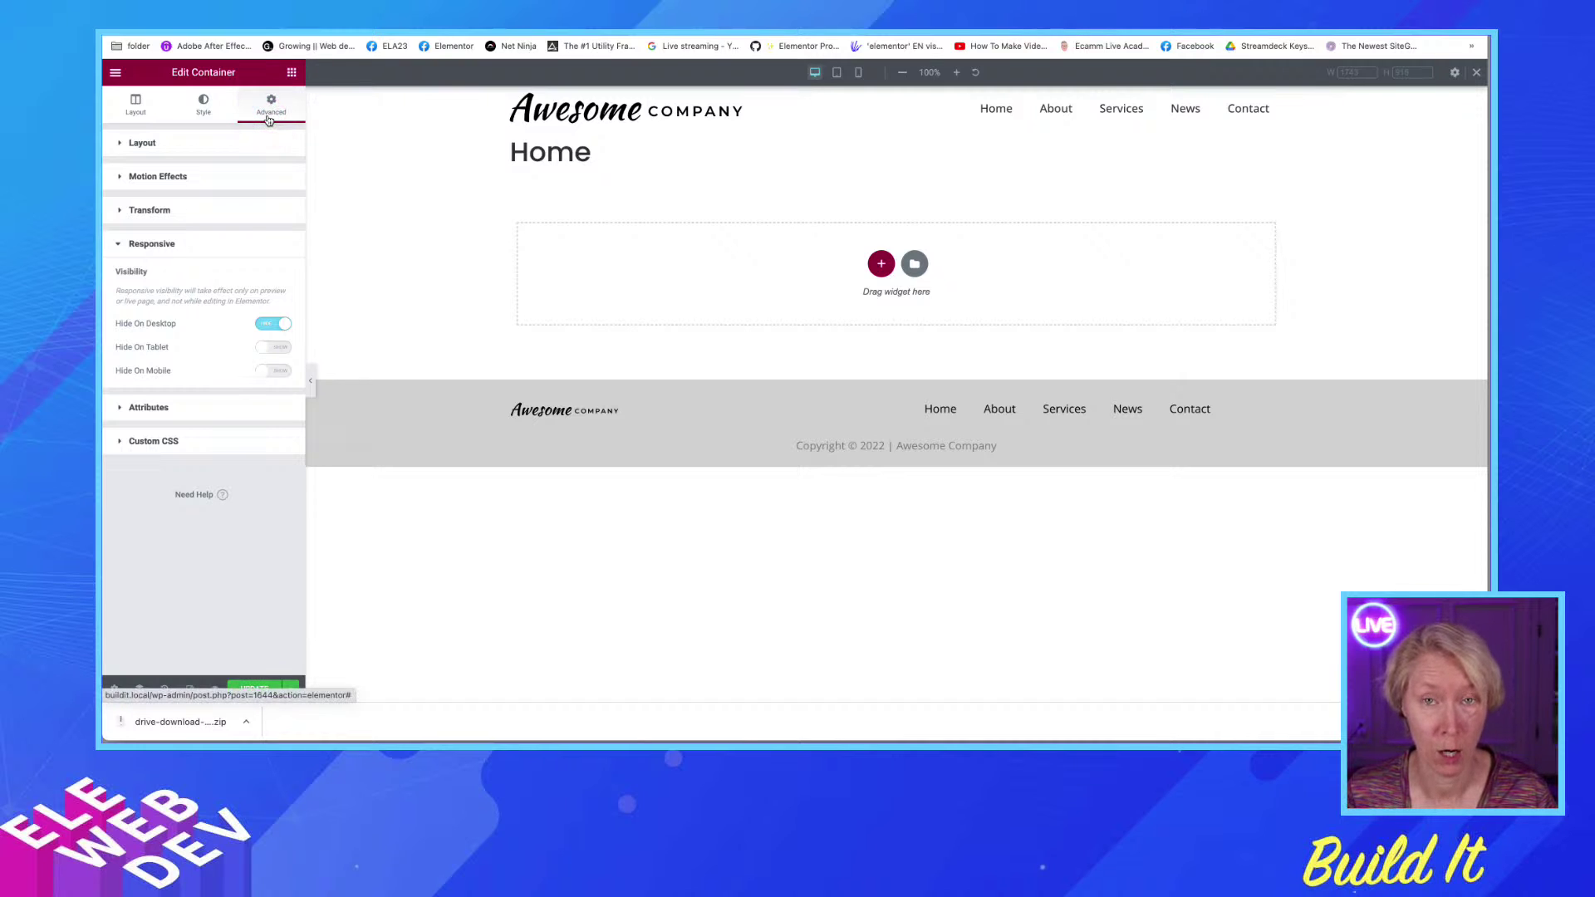
click(290, 73)
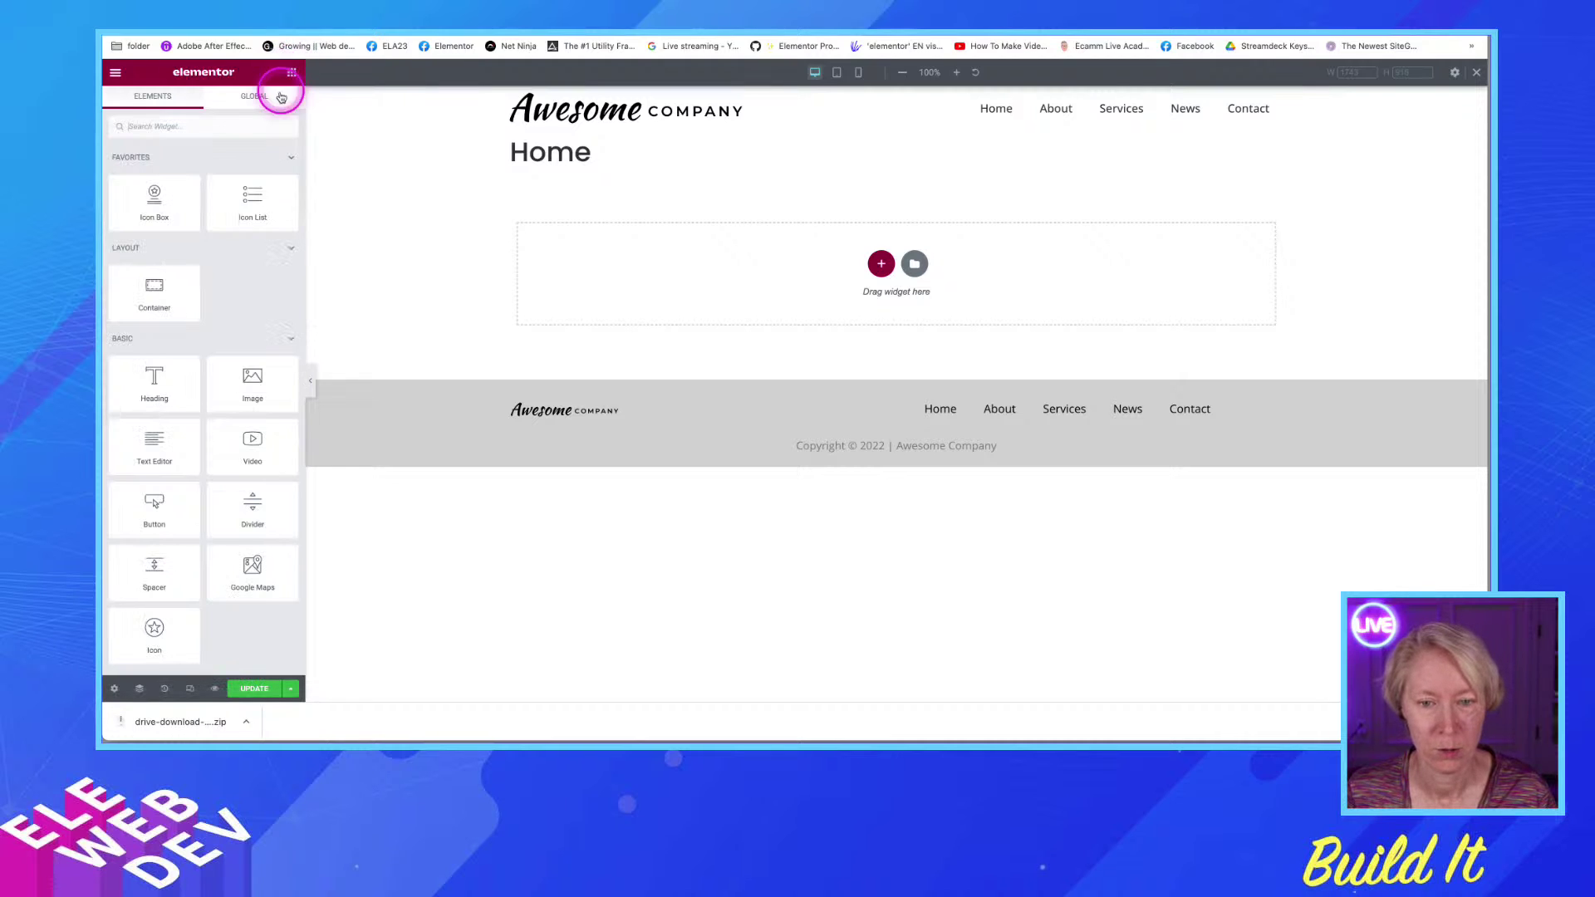
scroll(184, 417, down, 2)
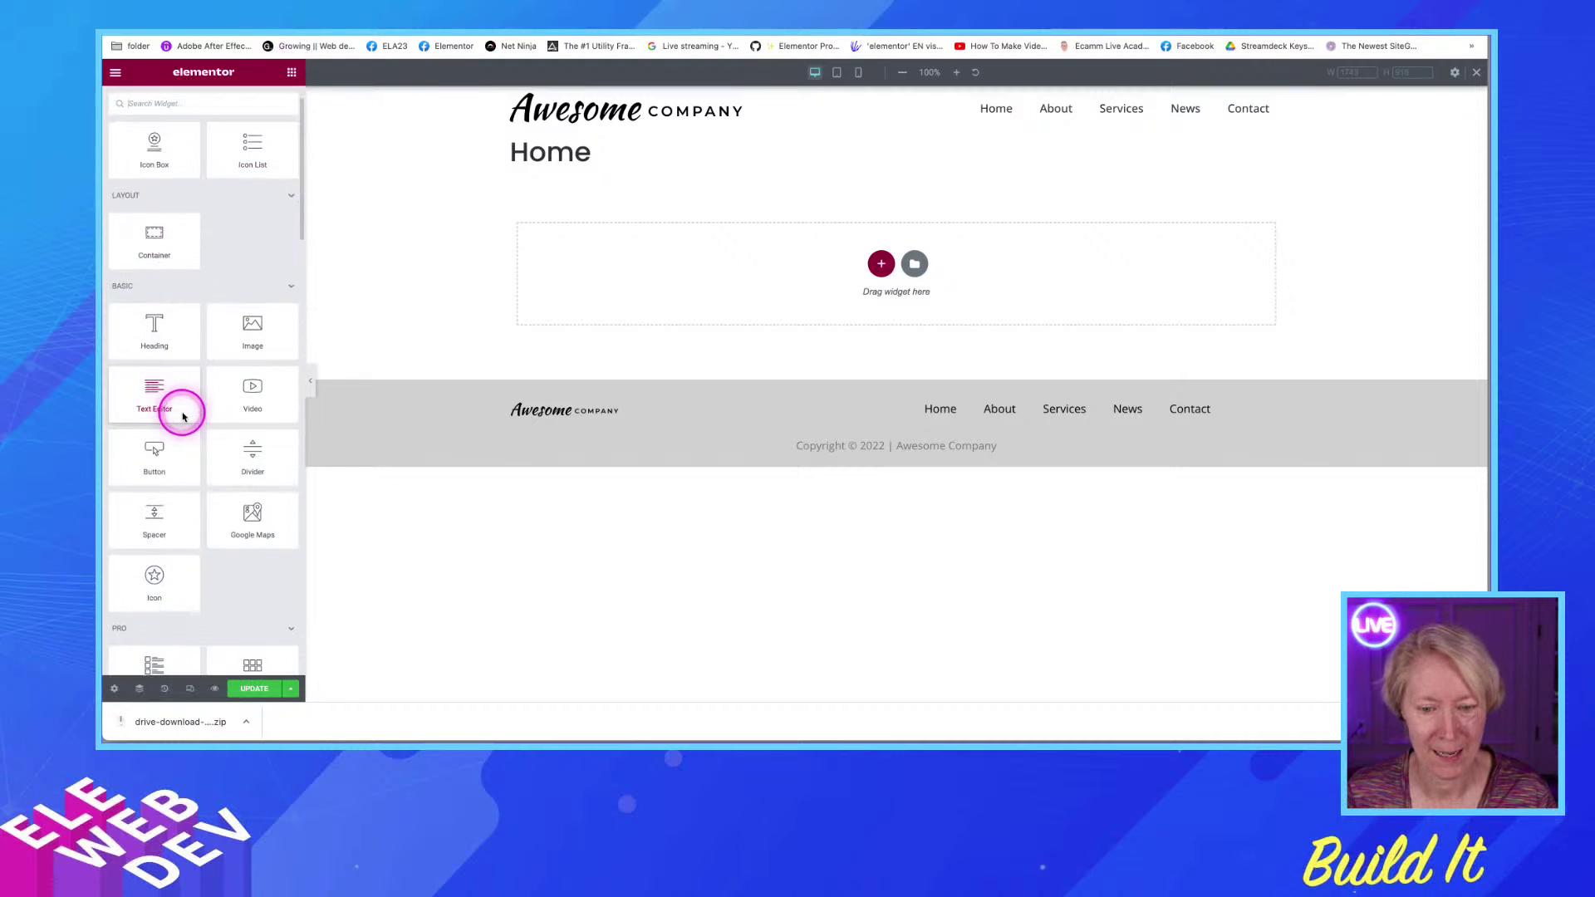
scroll(184, 417, down, 3)
drag(150, 509, 541, 402)
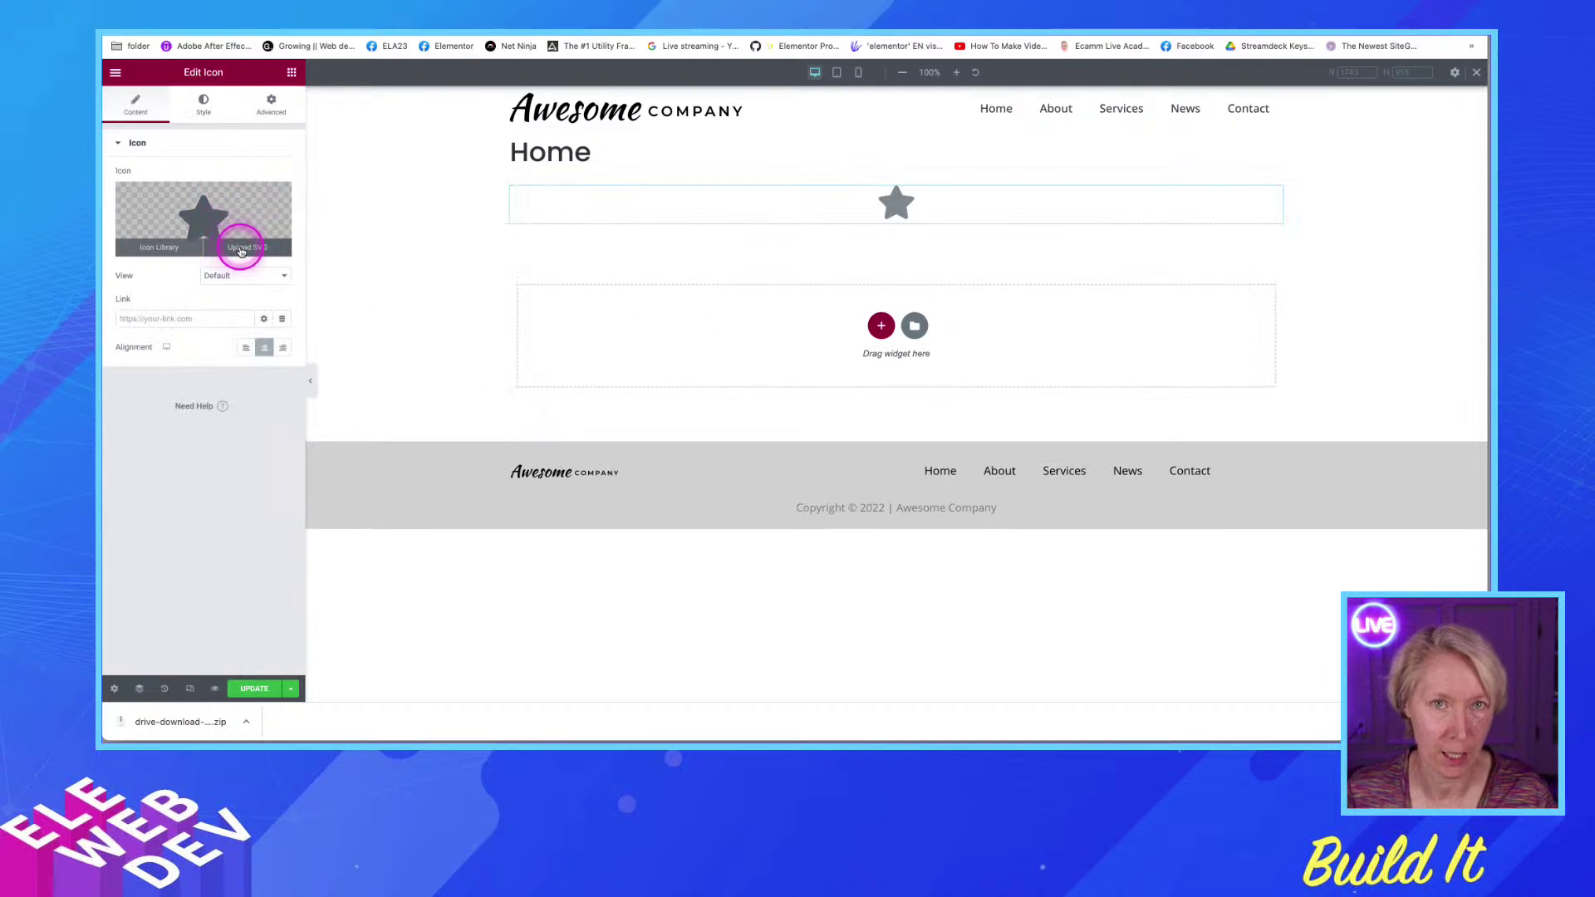
Upload the four SVG shape files (flat-shapes, hexagon, icosahedron, window) through the Icon widget's SVG upload, and save the page
click(241, 249)
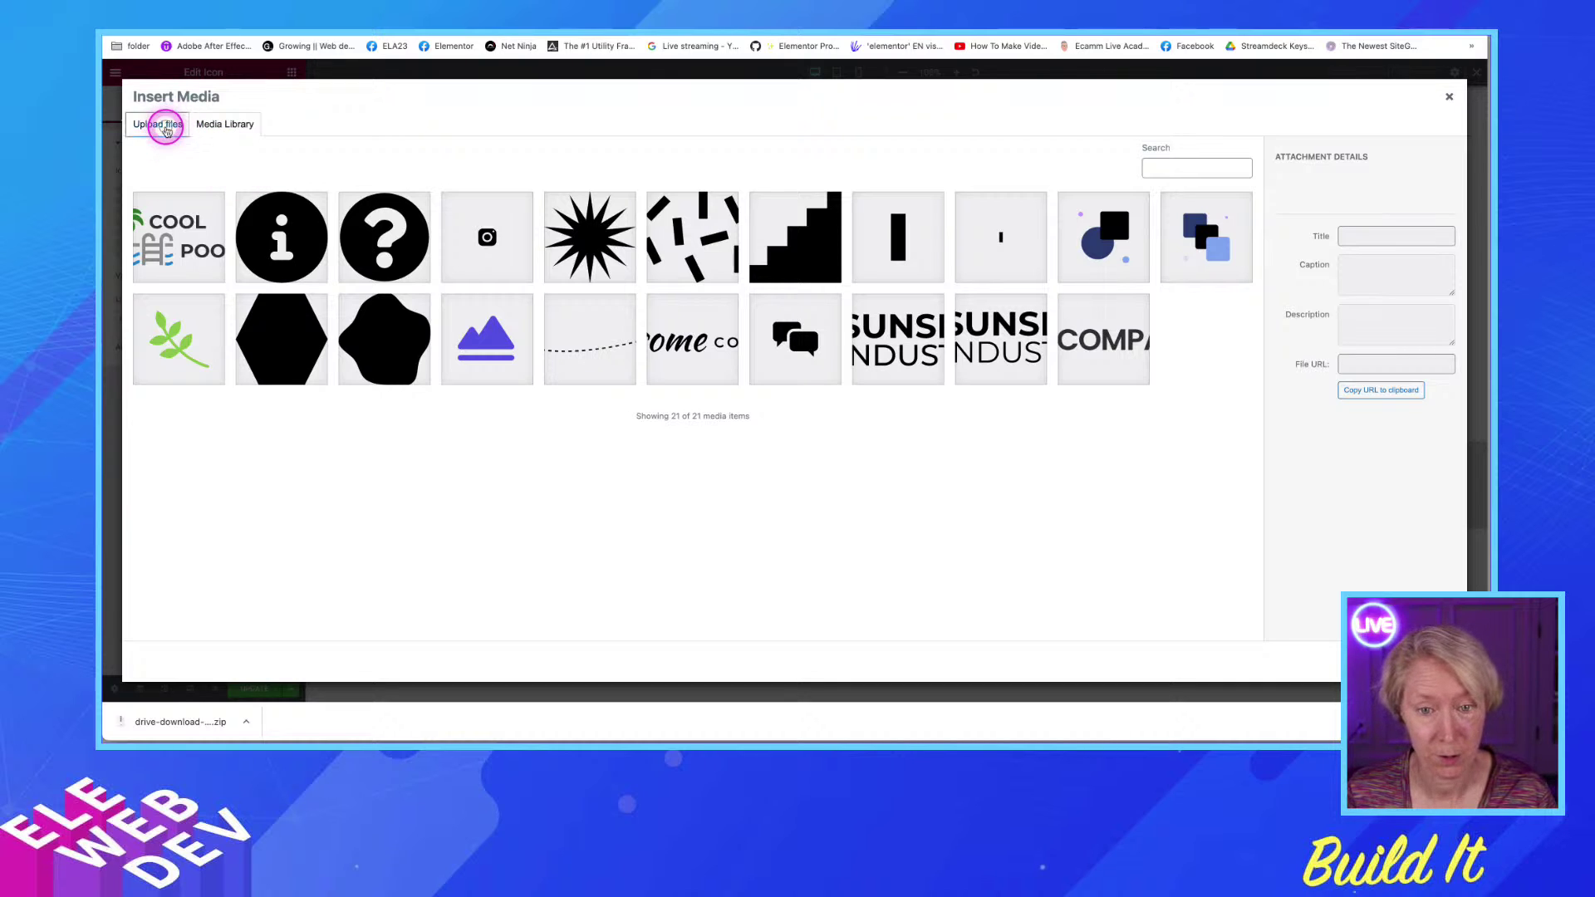
click(158, 124)
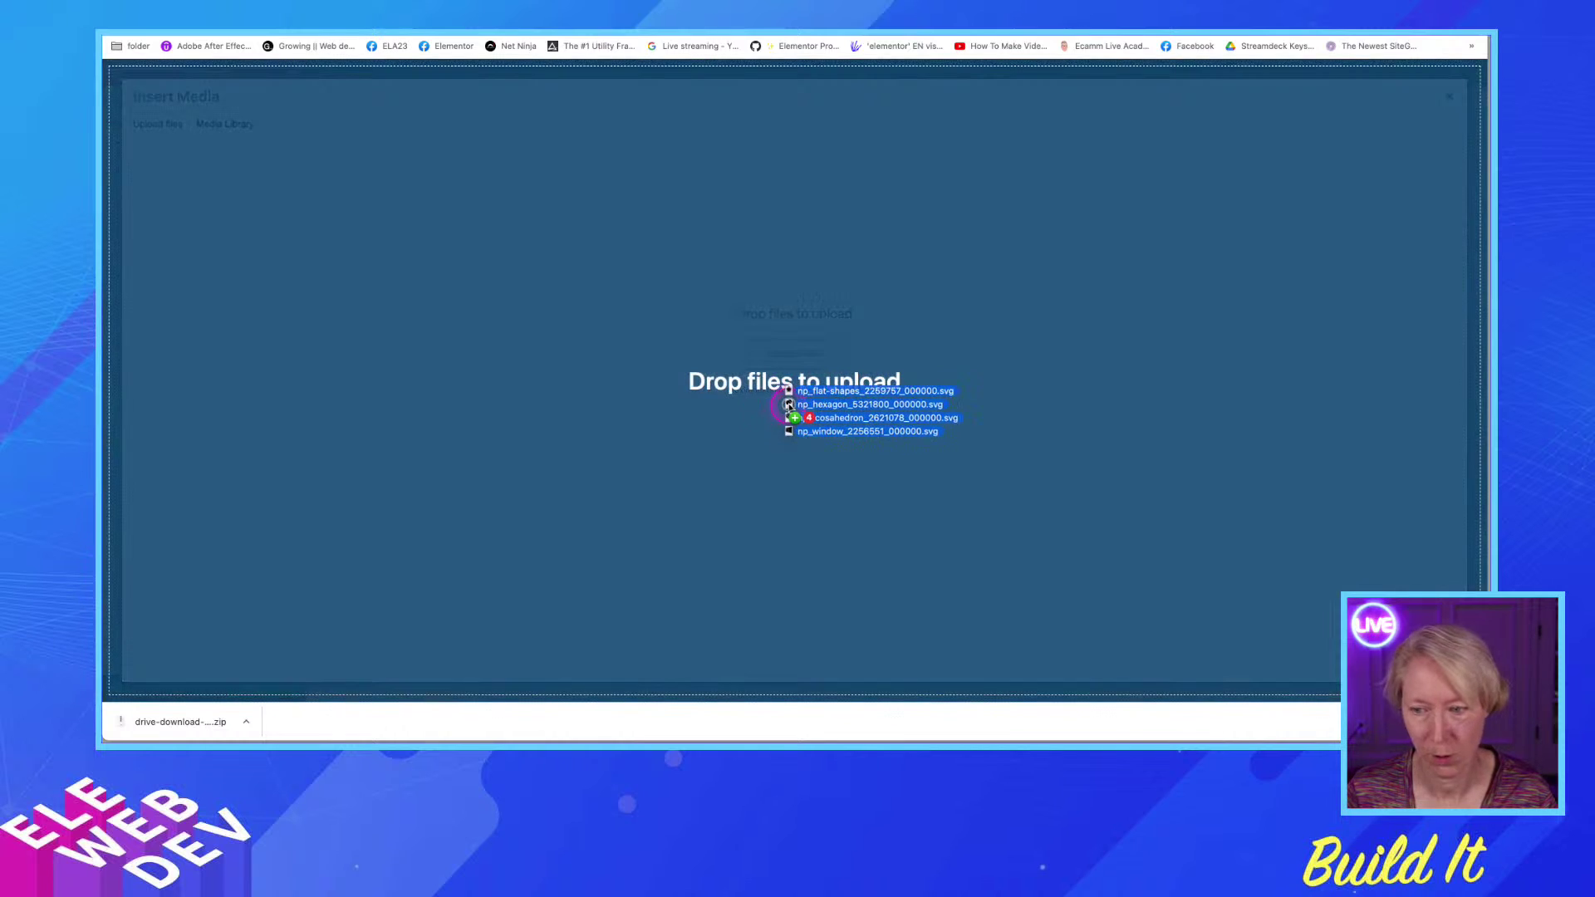
drag(790, 399, 790, 405)
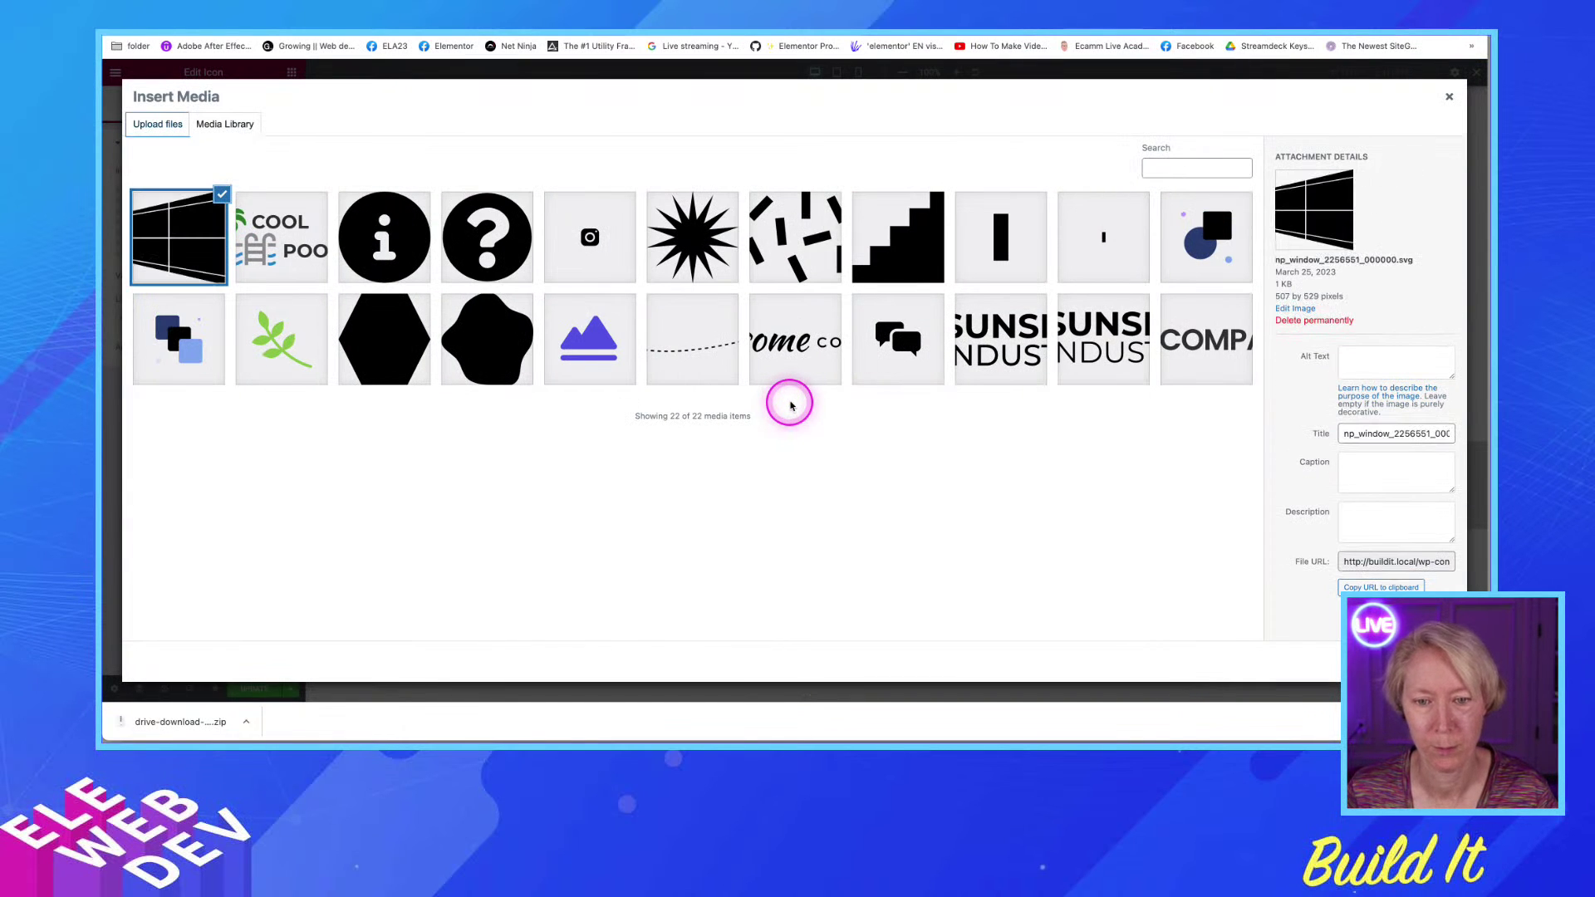
click(1446, 99)
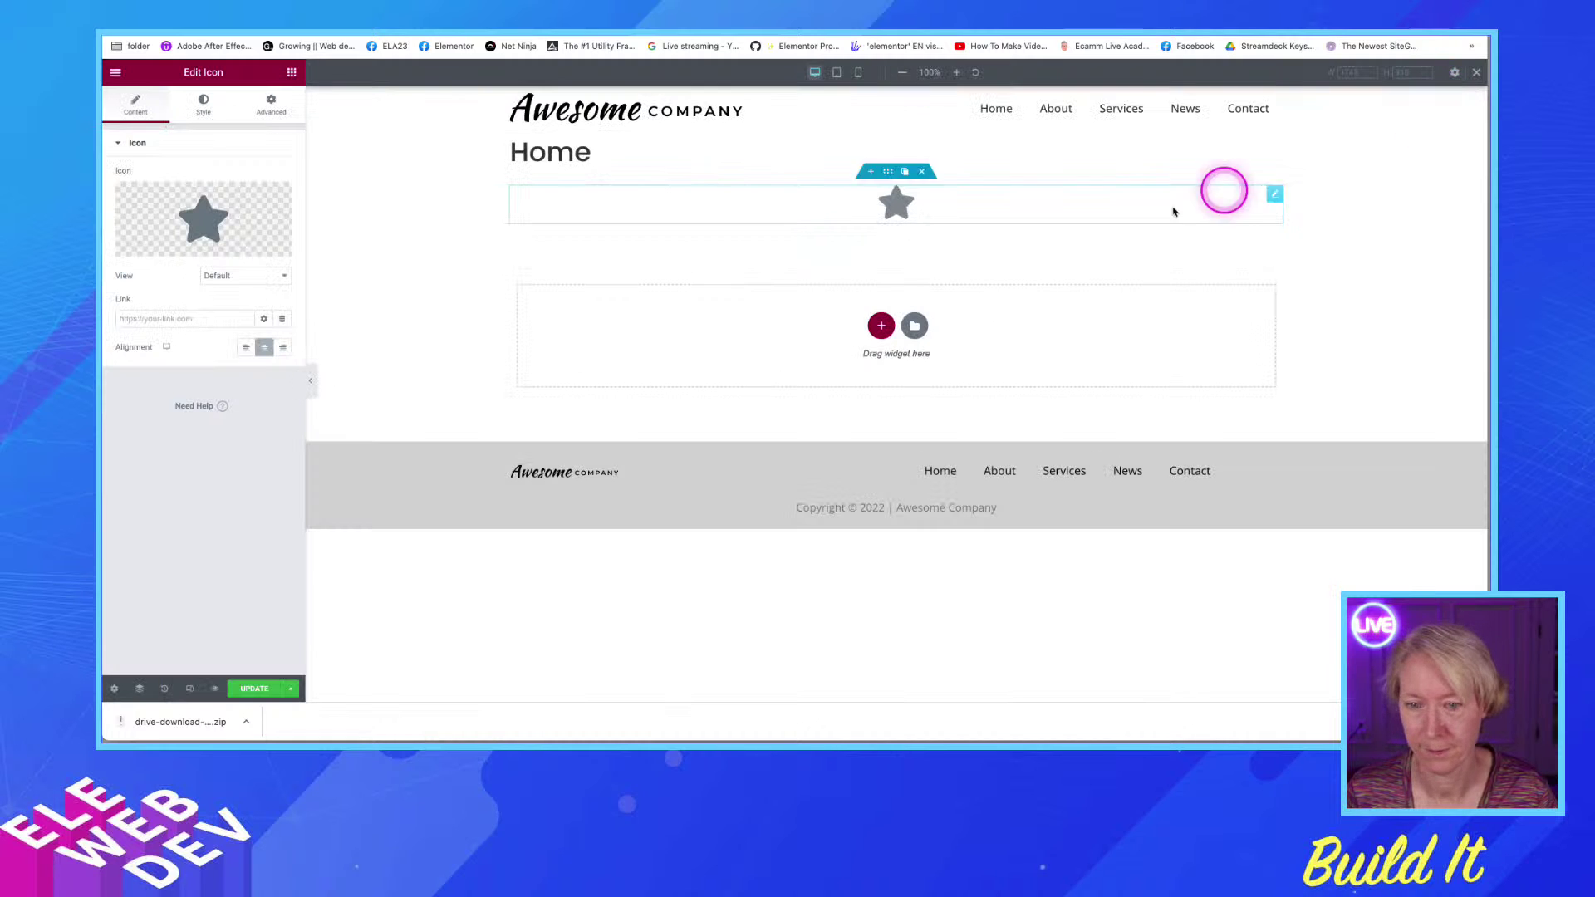
click(243, 687)
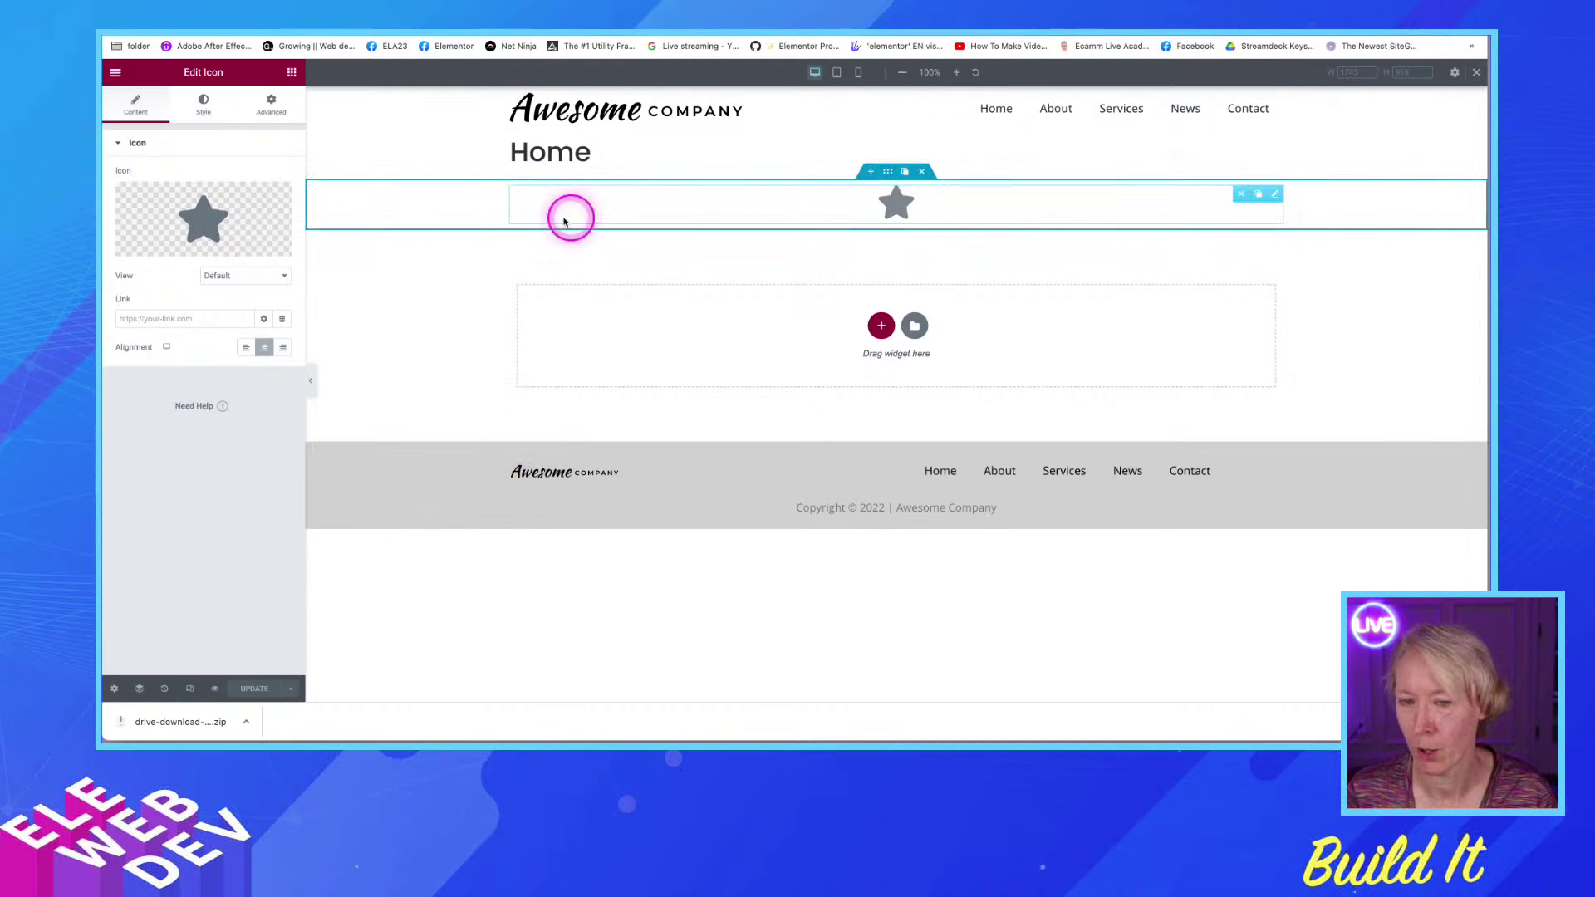
Look through the Icon widget's built-in icon library without inserting anything, and delete the Icon widget
mouse_move(231, 241)
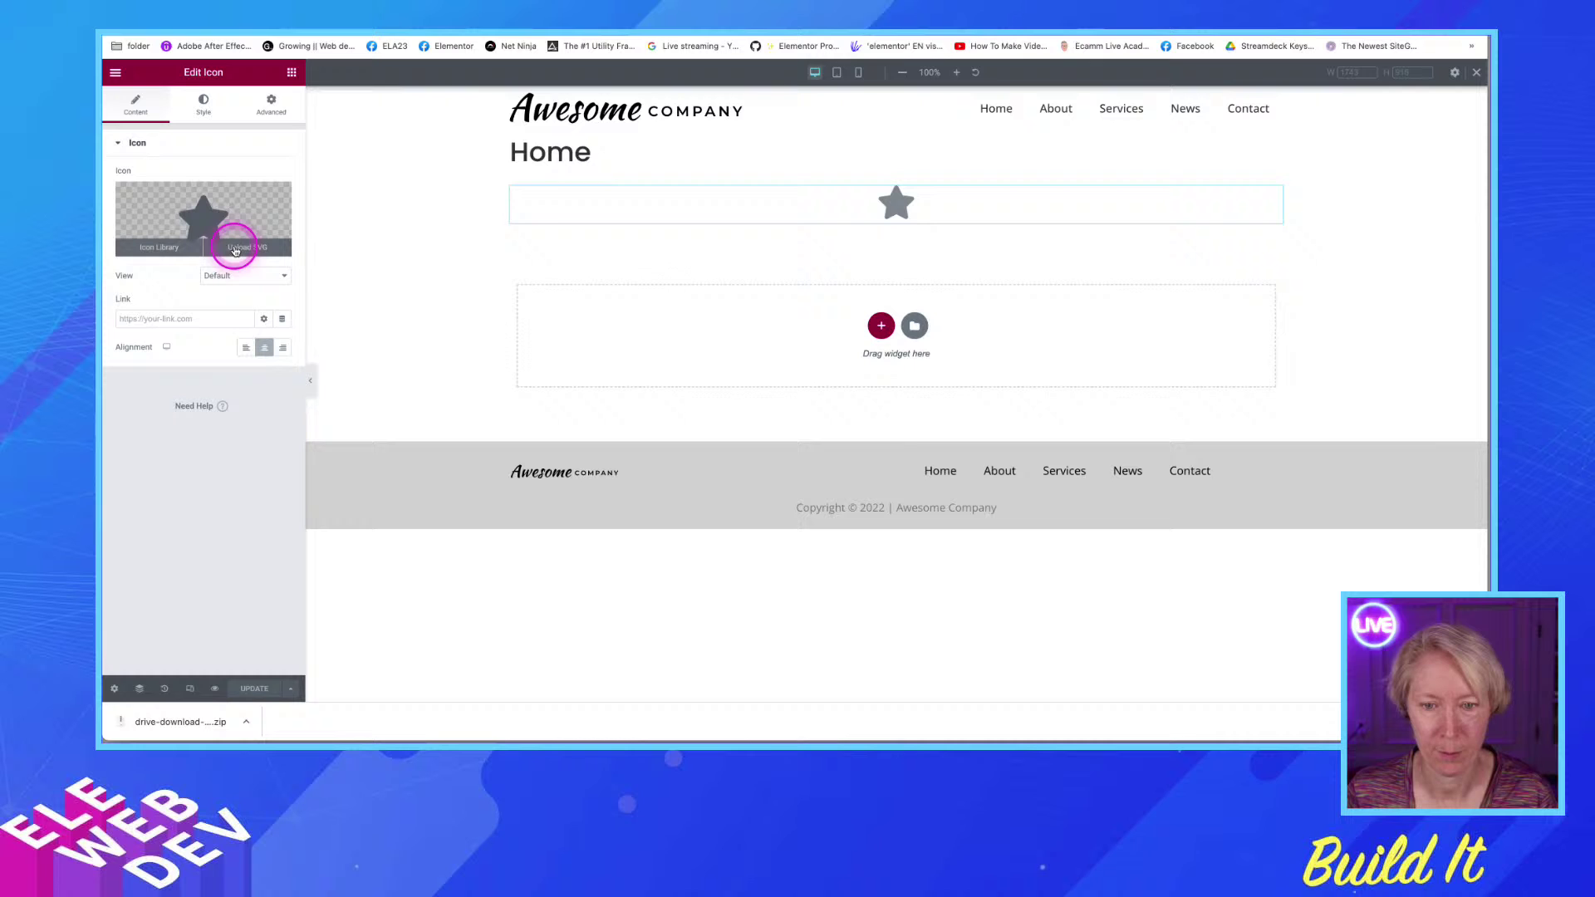
click(168, 246)
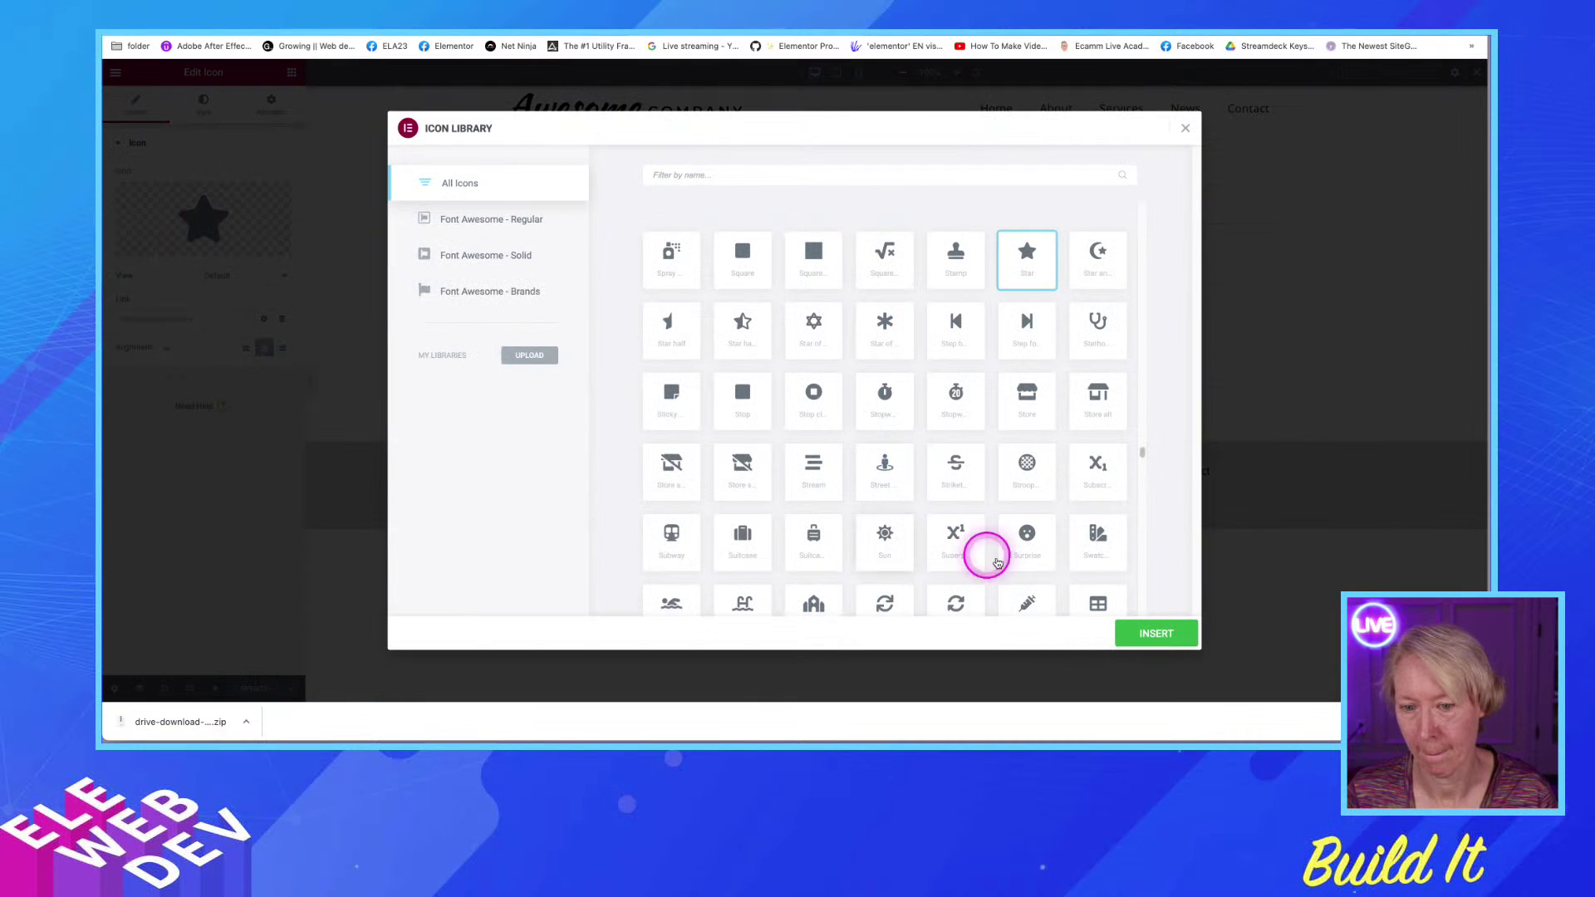
click(1183, 130)
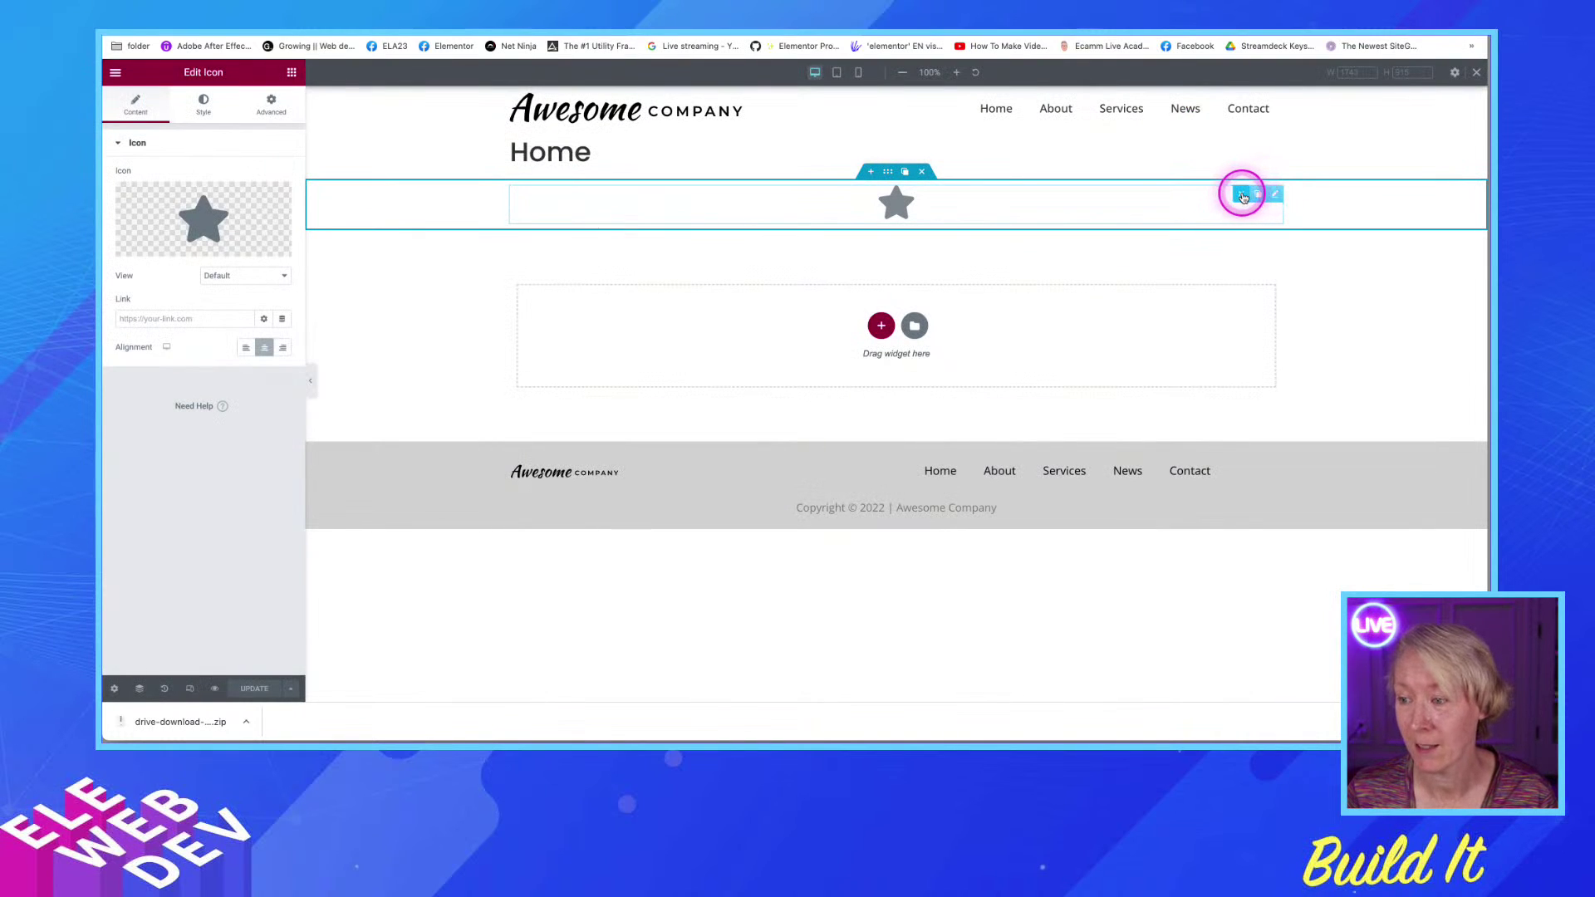
click(1241, 194)
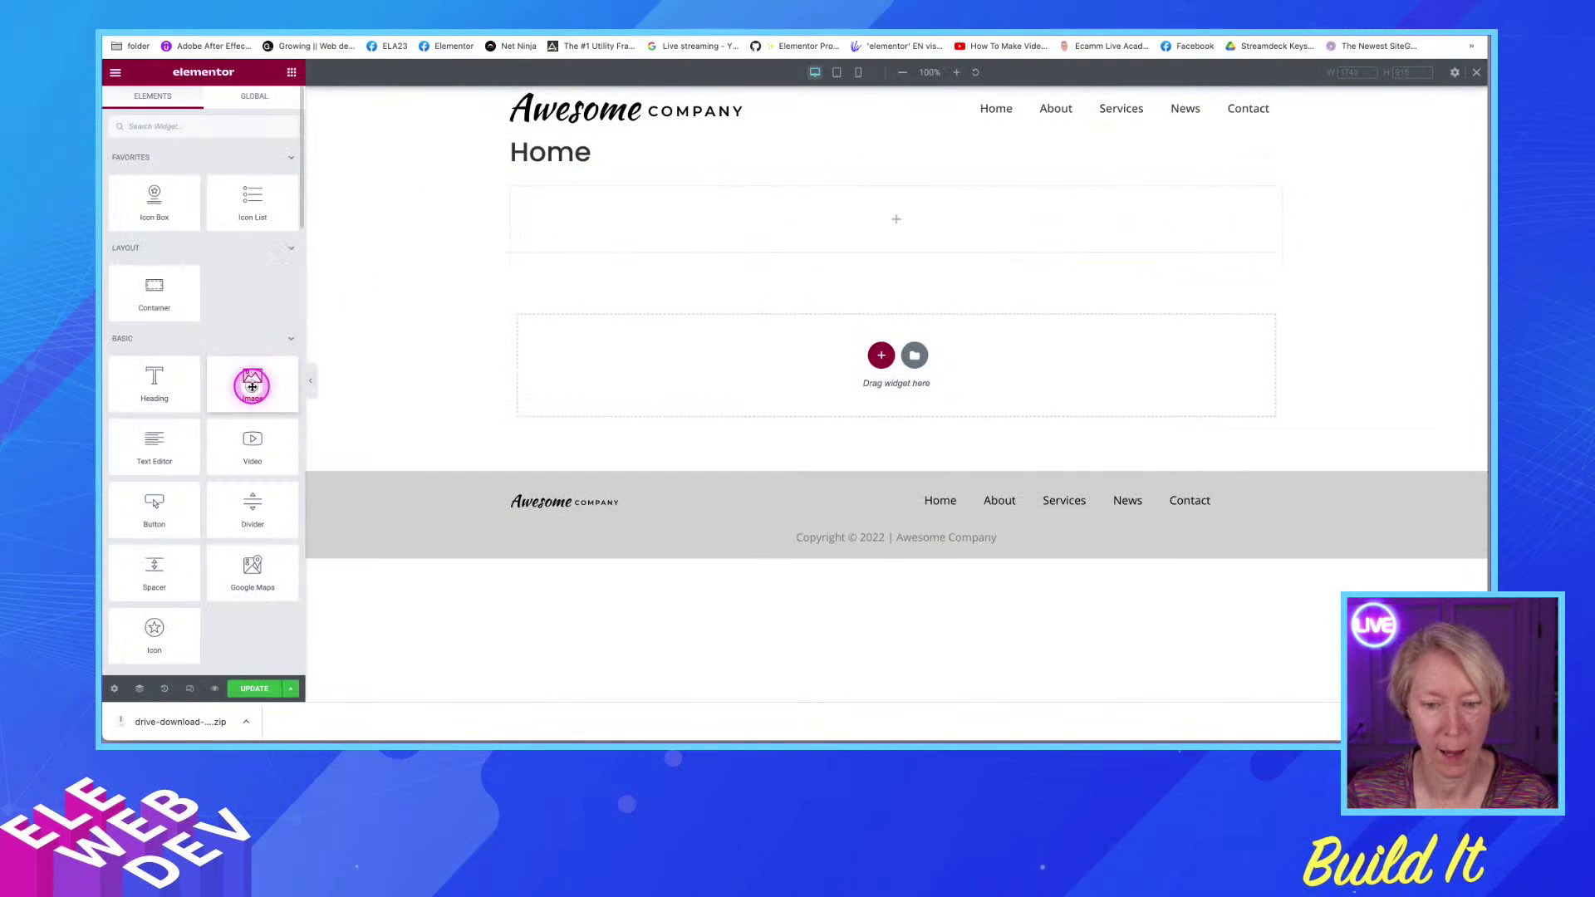
Add an Image widget to the empty container, check its media picker for the uploaded SVGs, and save the page
drag(252, 383, 748, 225)
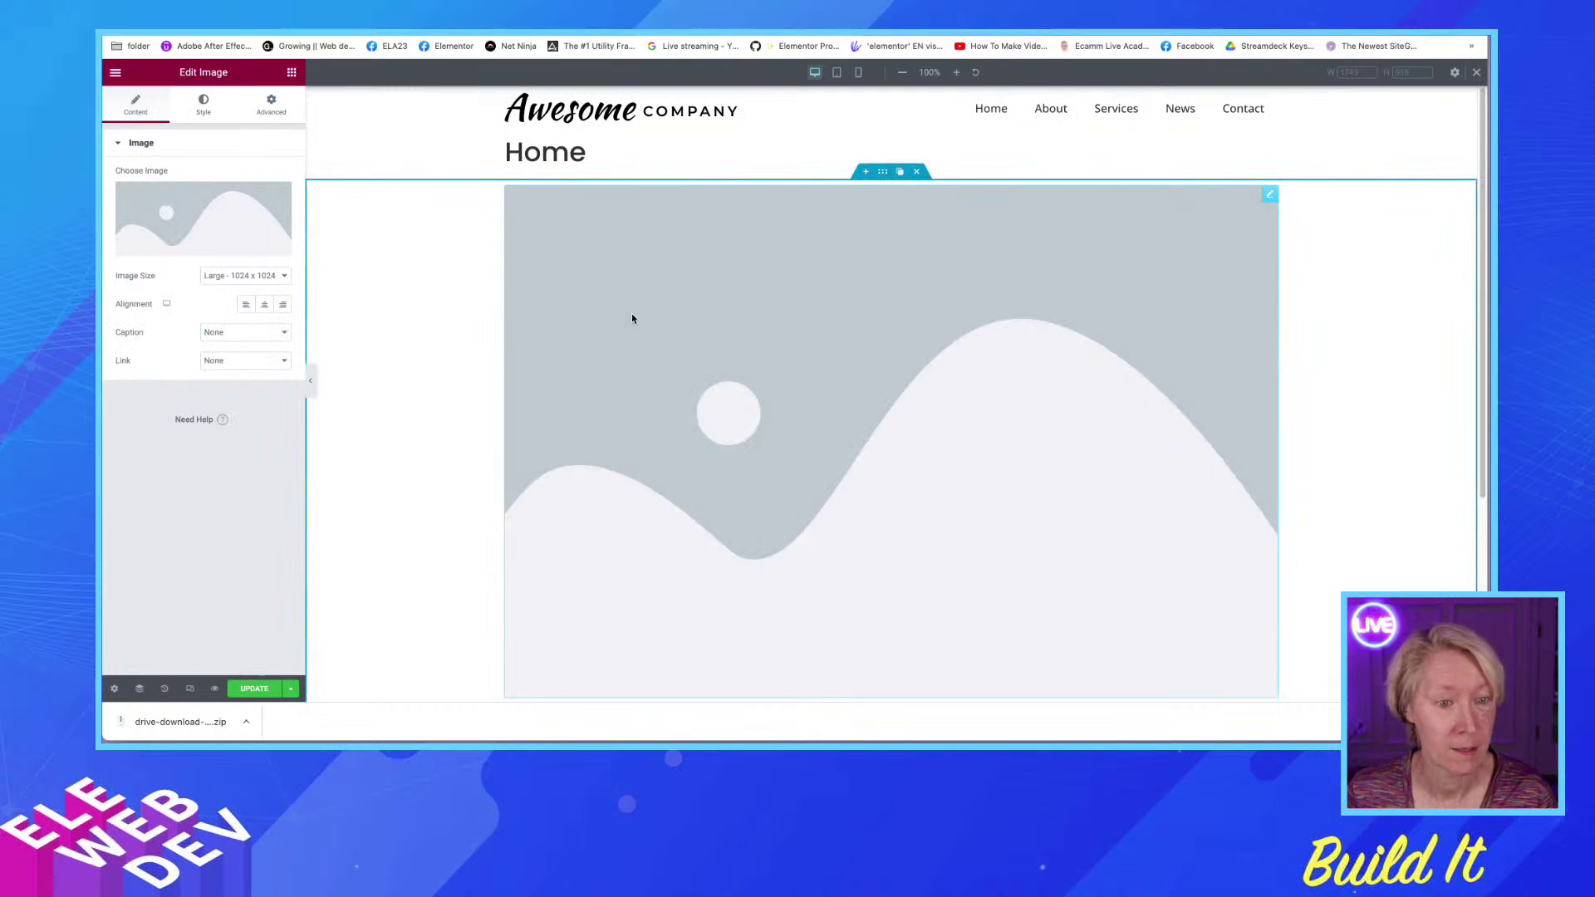
click(632, 316)
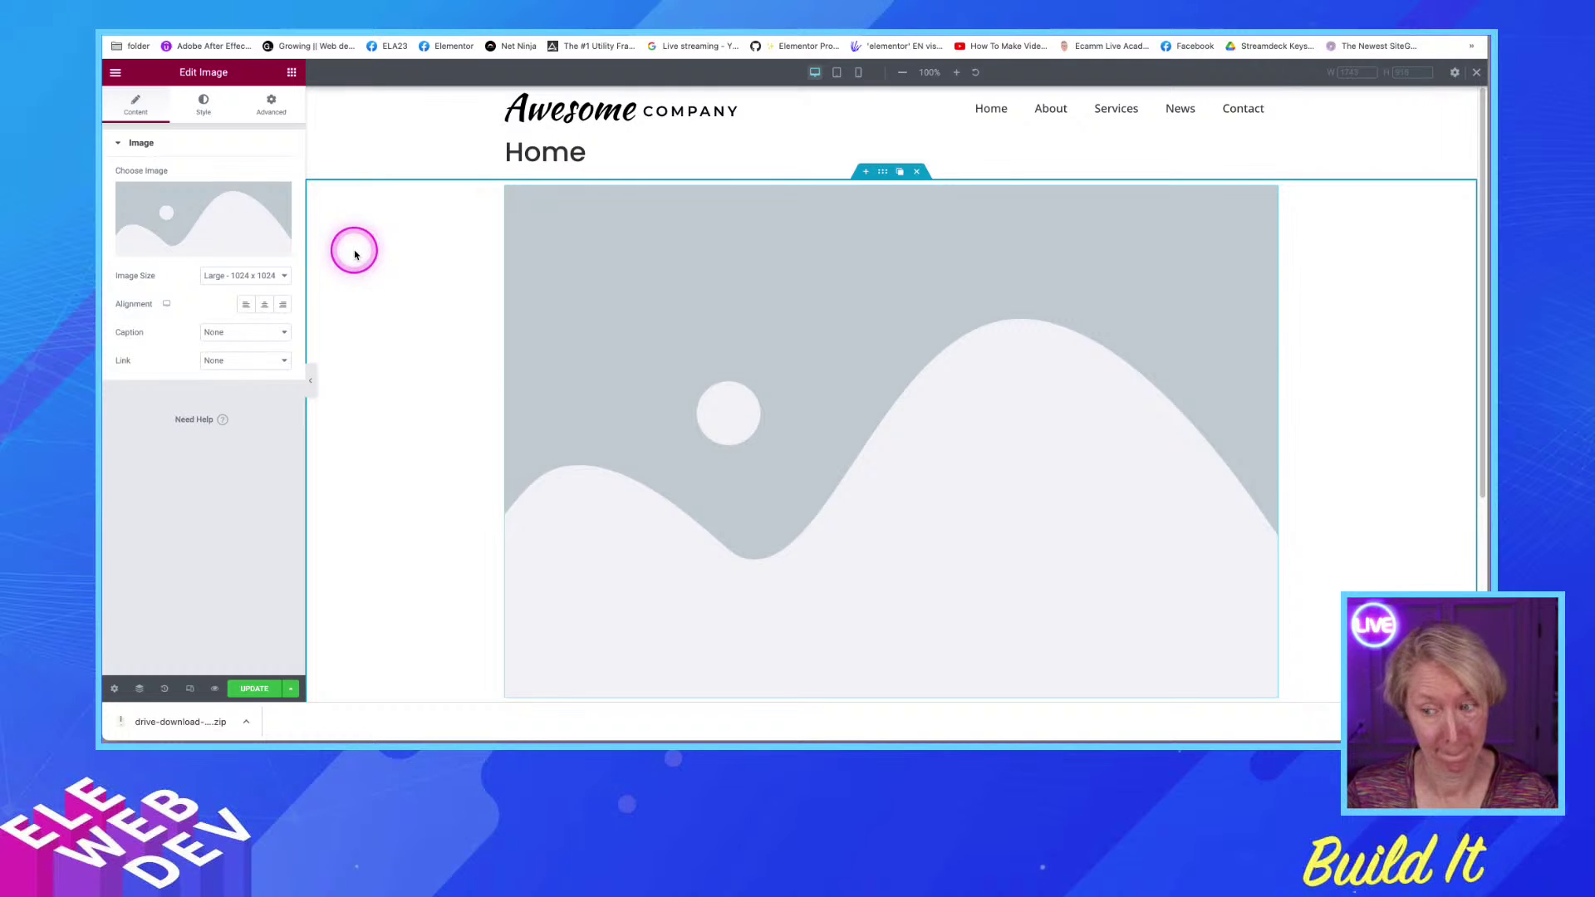
mouse_move(246, 220)
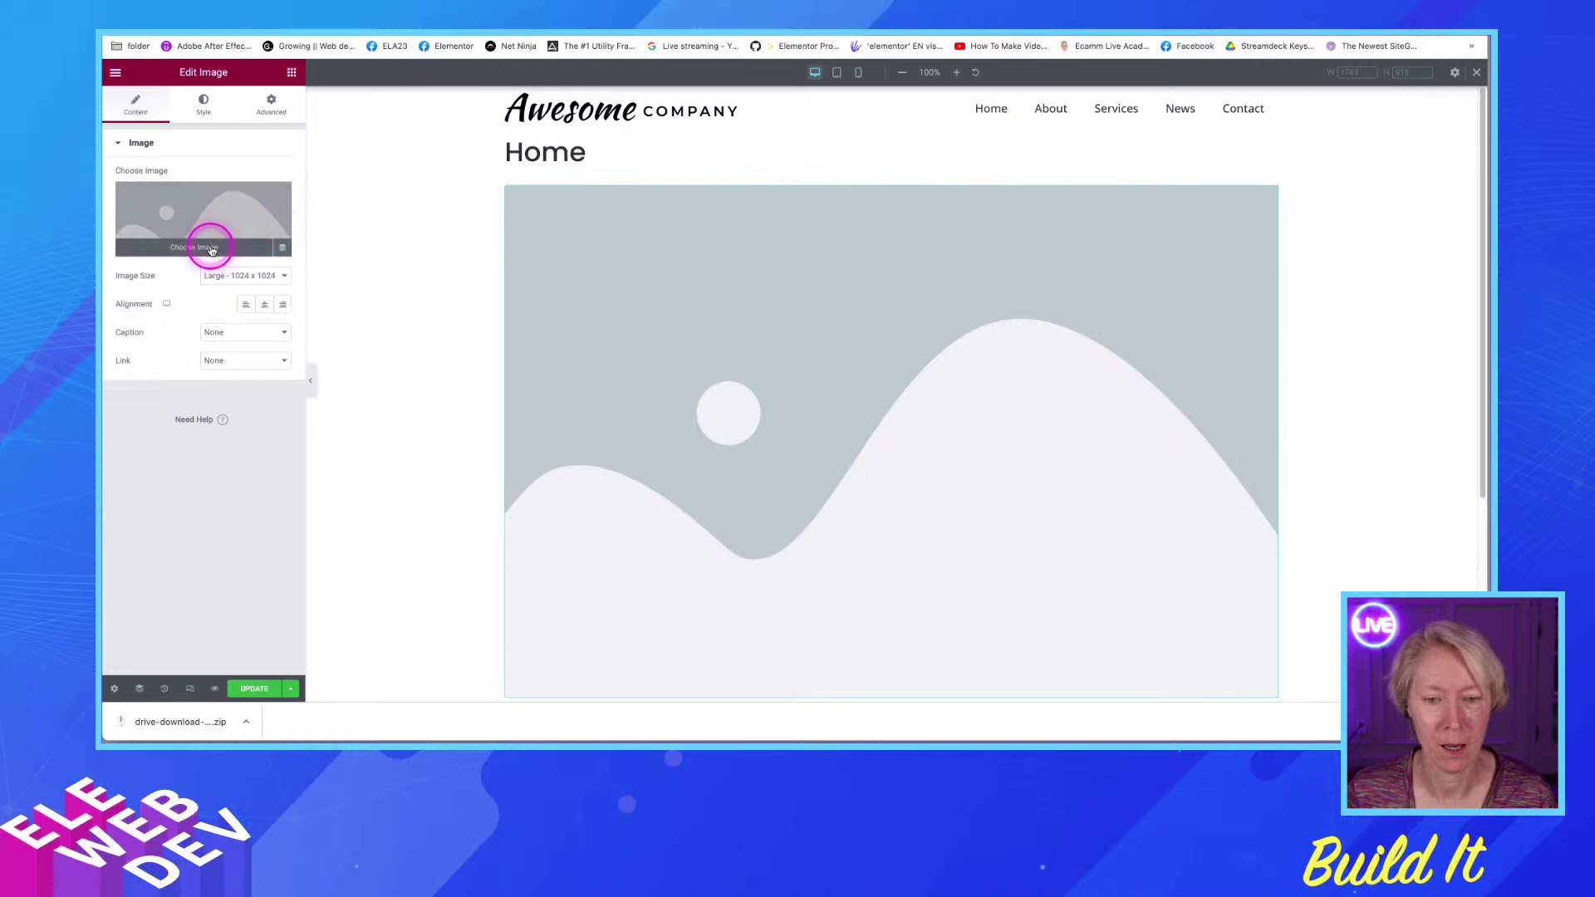
click(211, 249)
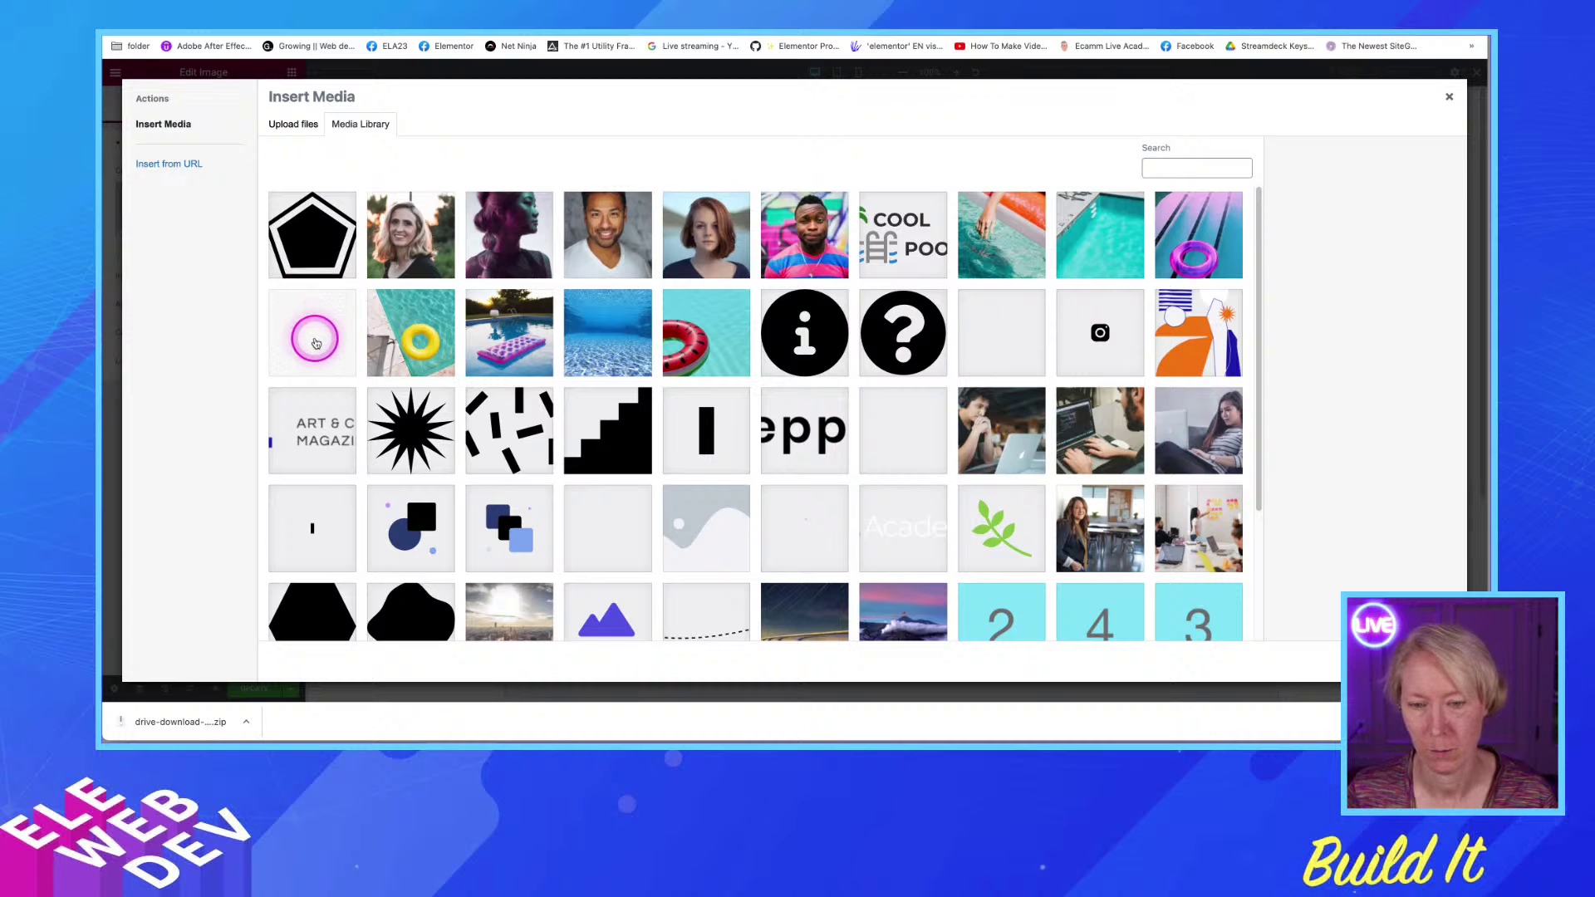
scroll(316, 343, down, 3)
scroll(316, 342, up, 3)
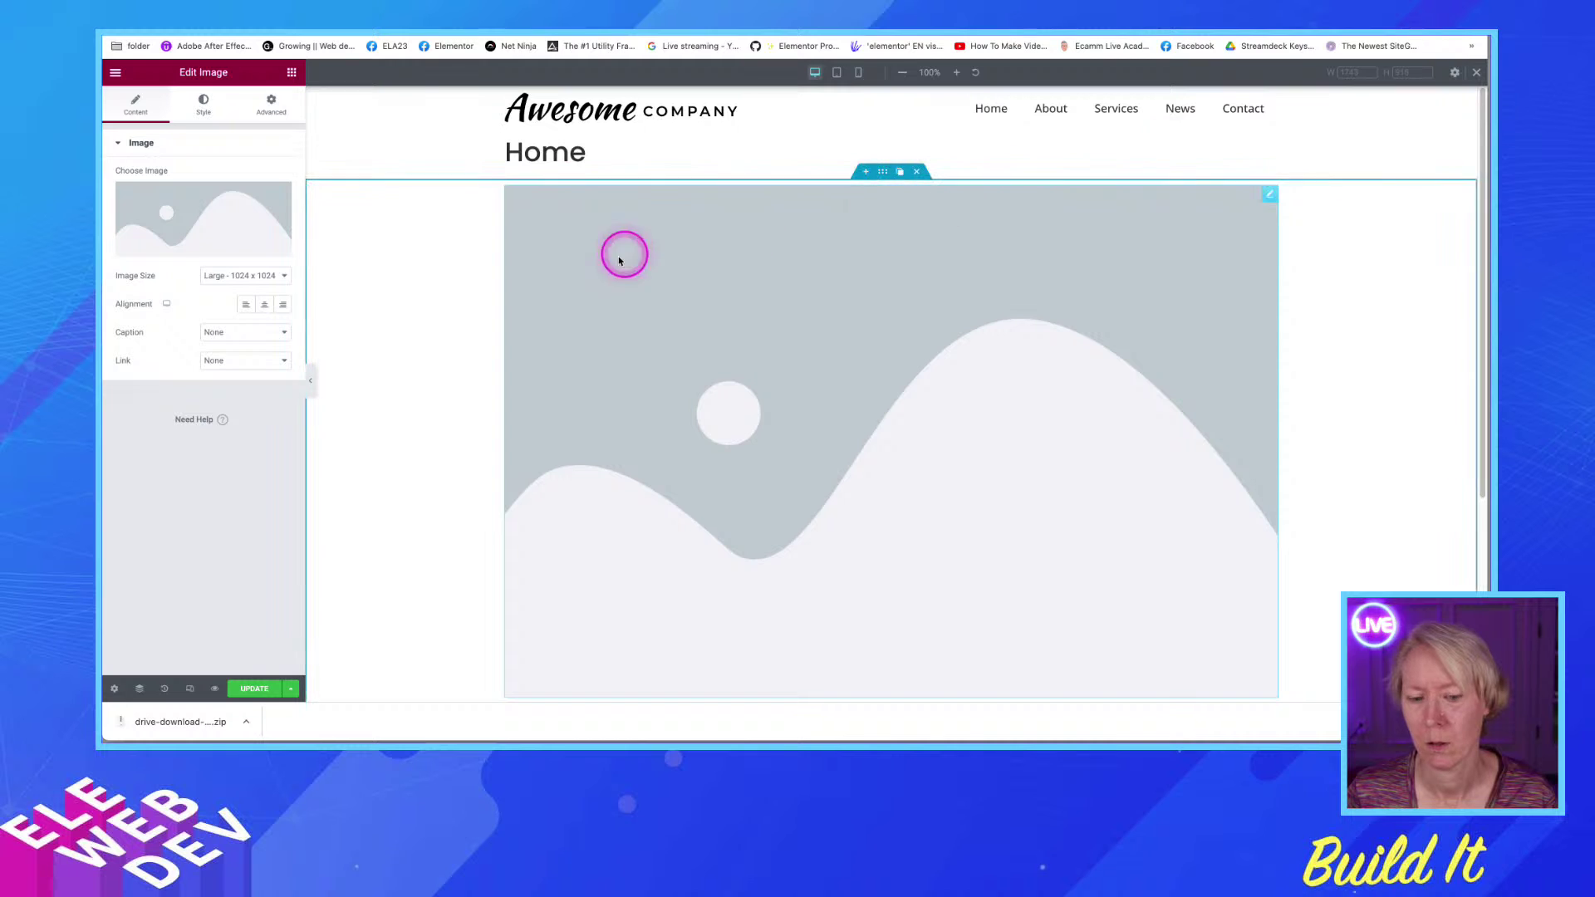
click(250, 688)
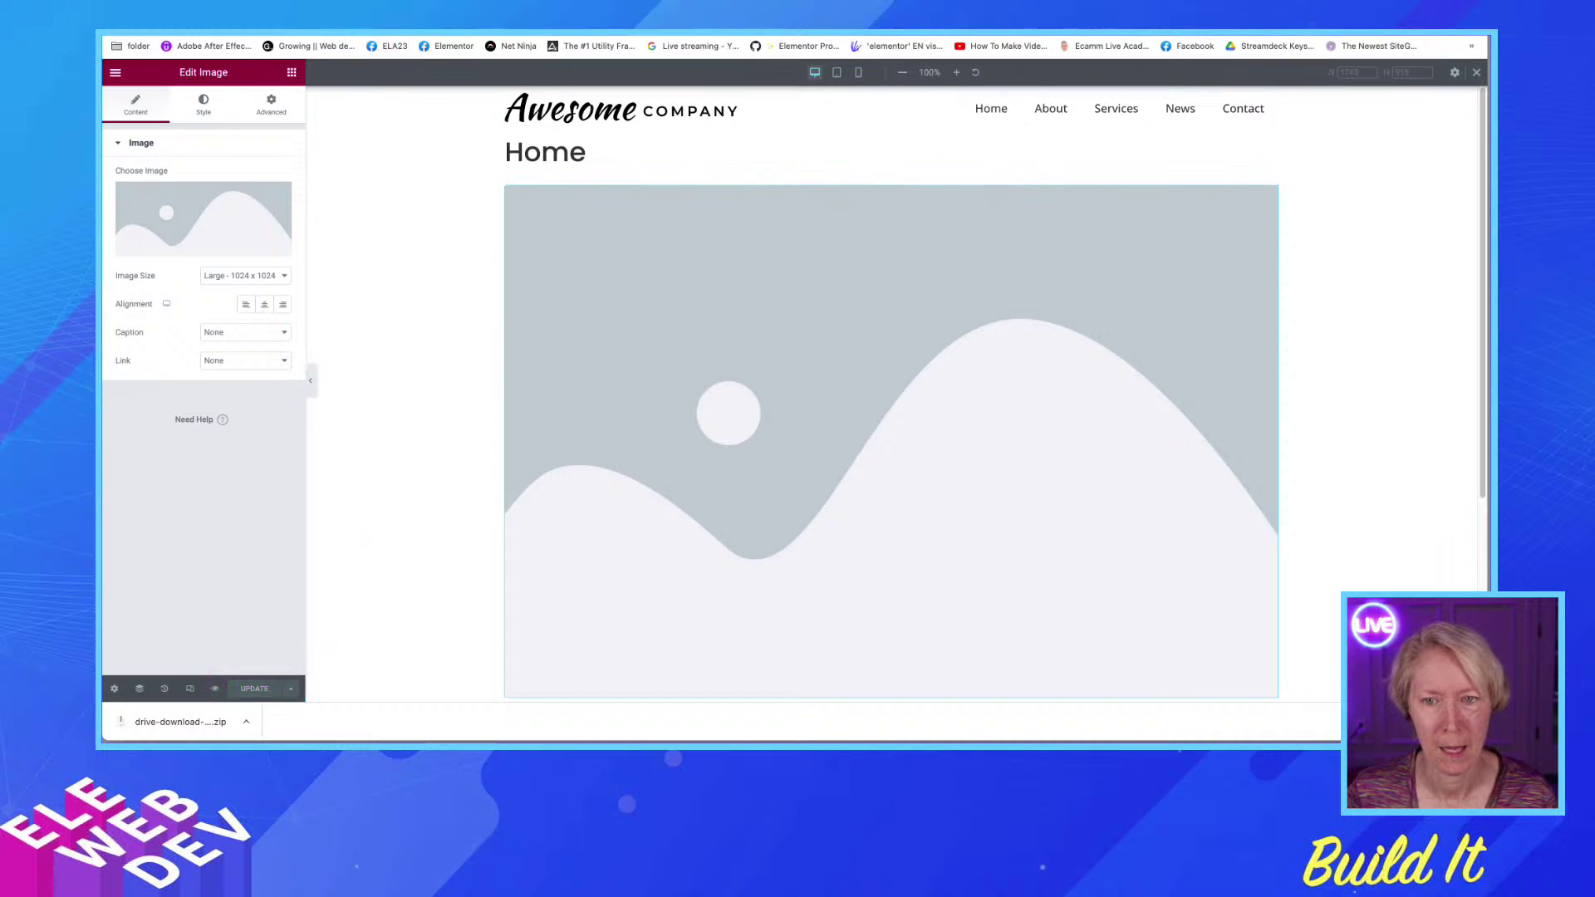
Reload the Media Library and the page editor to refresh the list of uploaded files
click(364, 33)
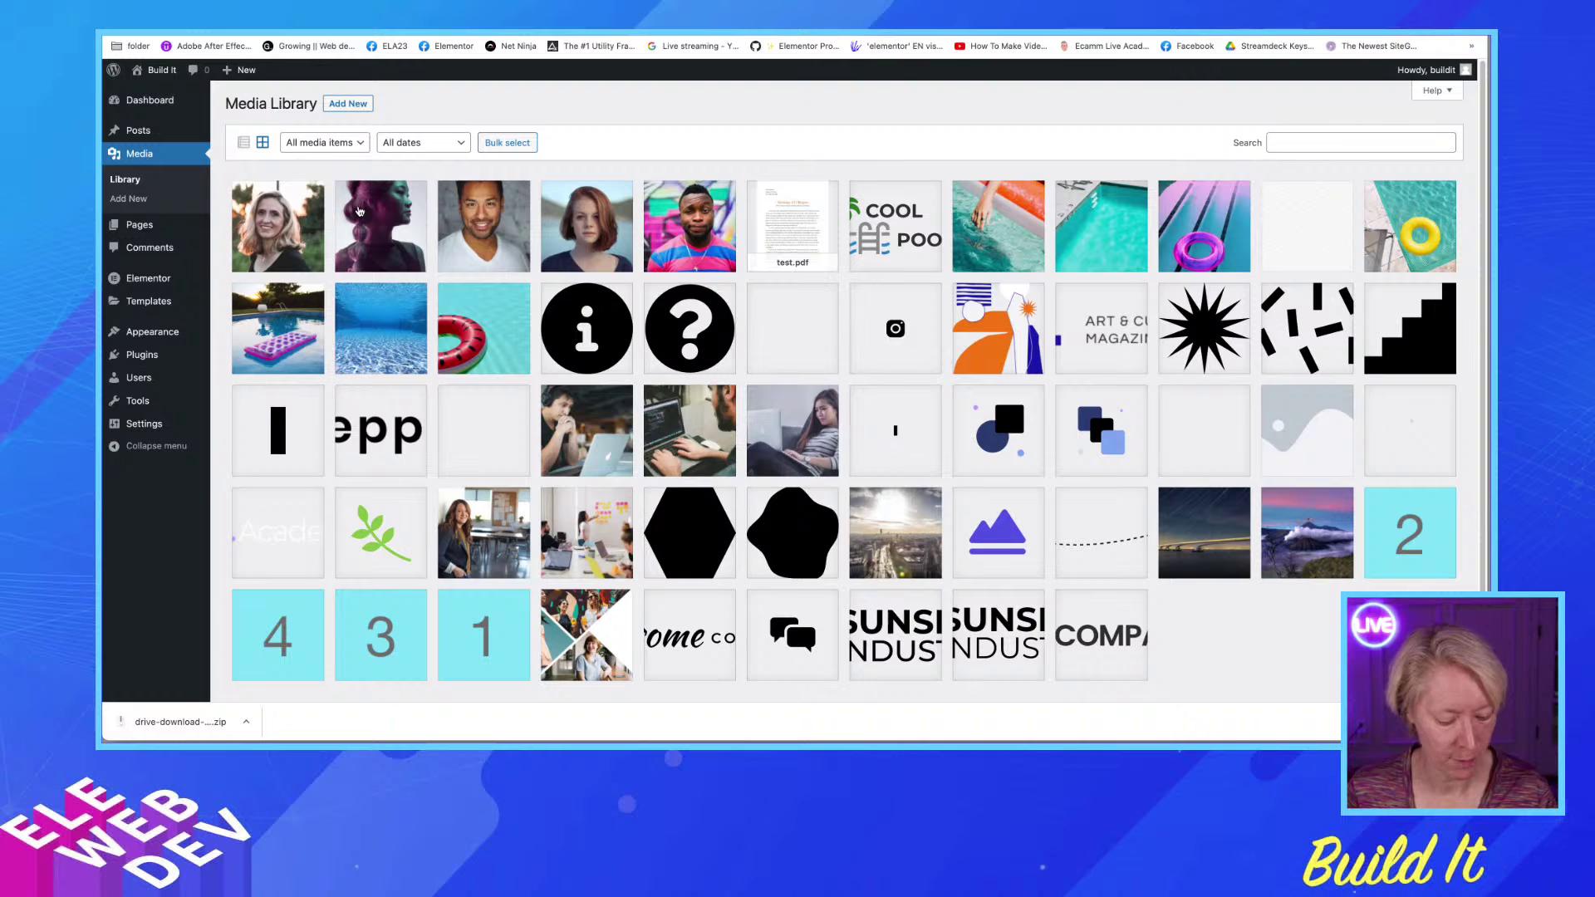
key(super+r)
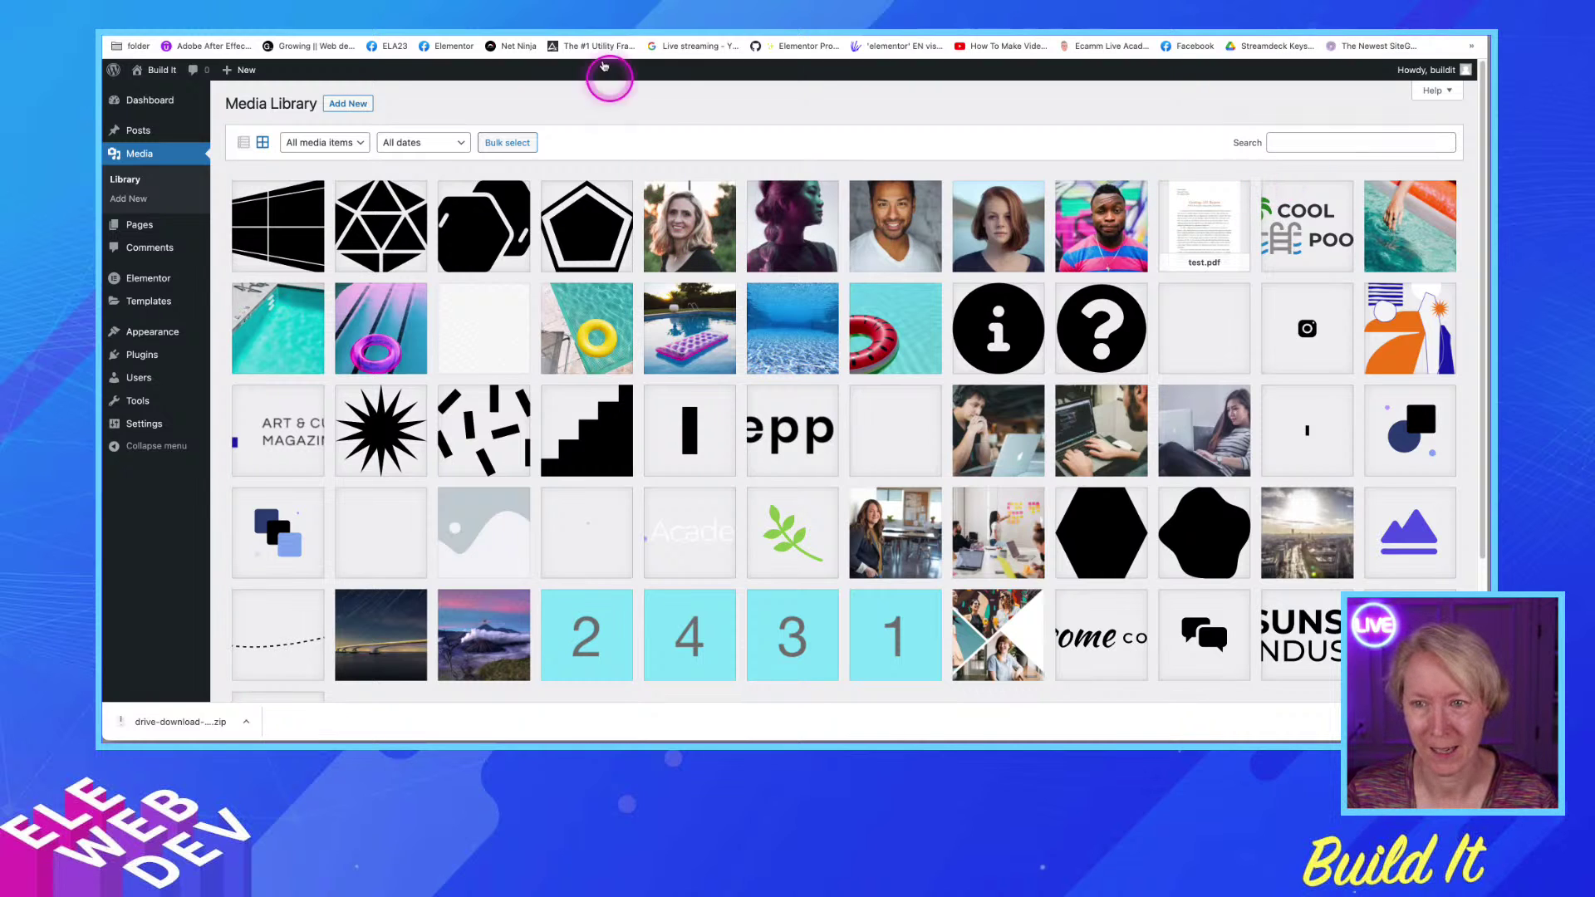
click(585, 33)
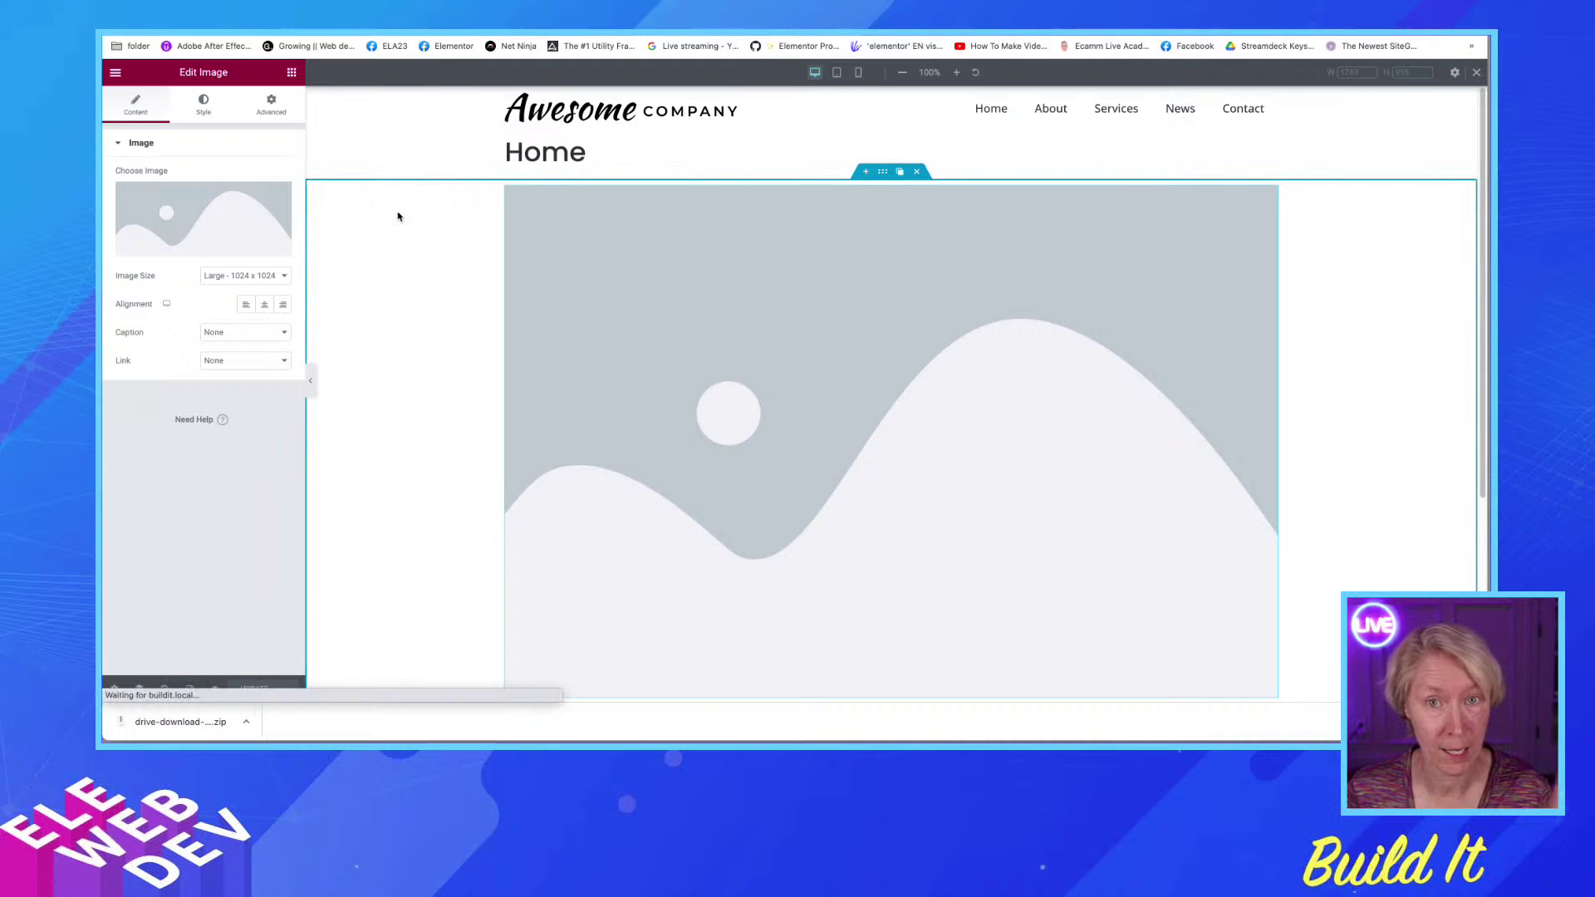
click(399, 214)
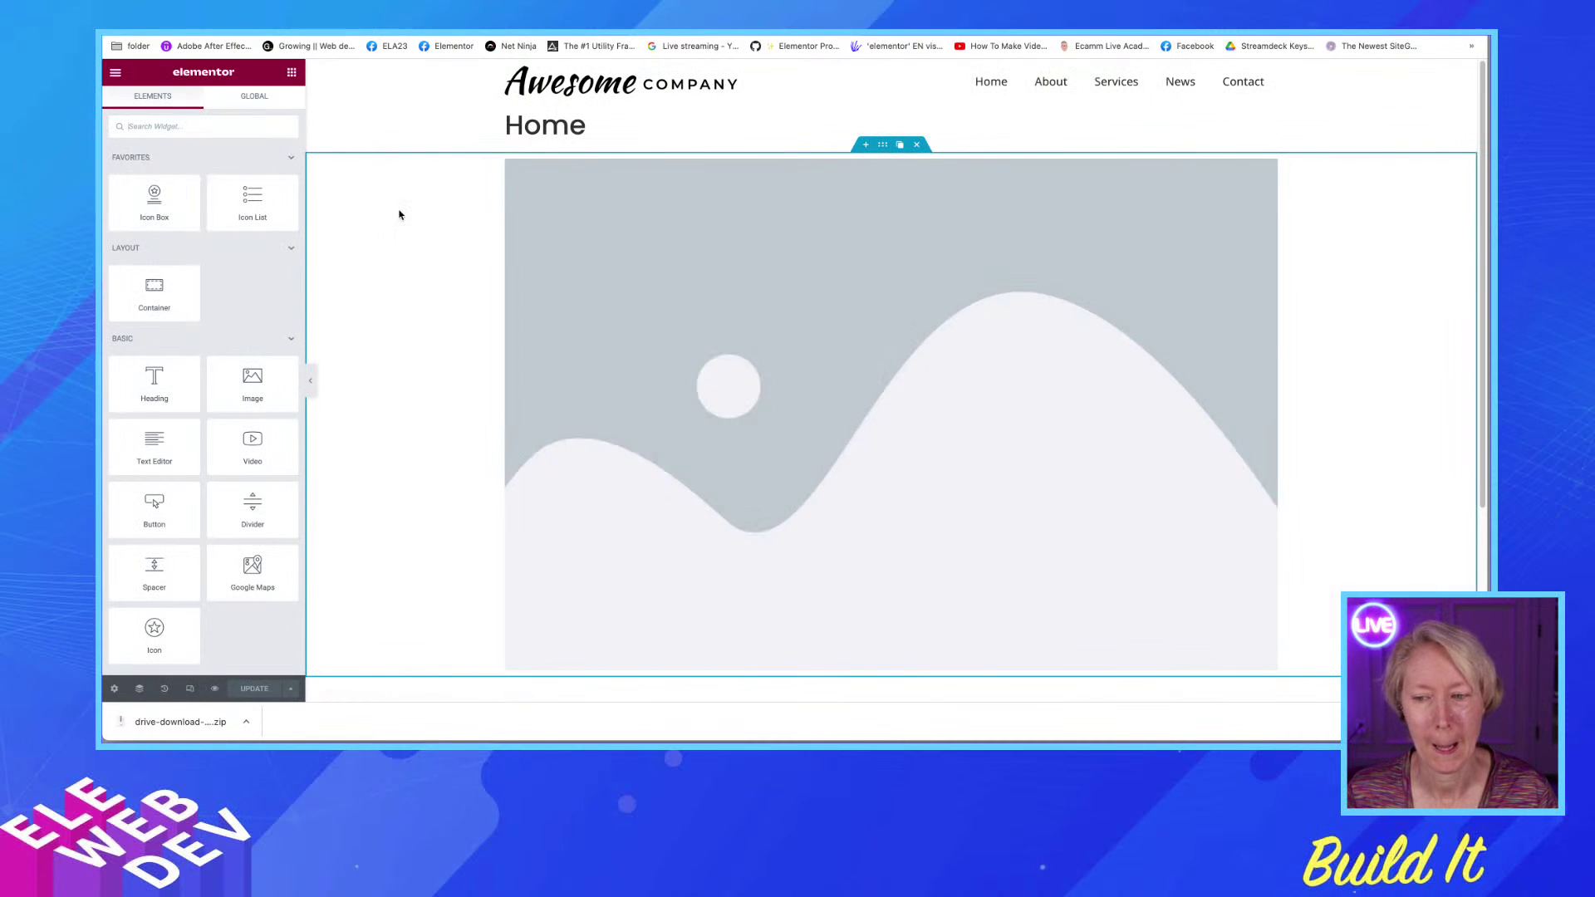
Examine the Image widget's media picker for the uploaded SVG shapes, and close it without choosing an image
click(715, 265)
click(316, 255)
mouse_move(201, 251)
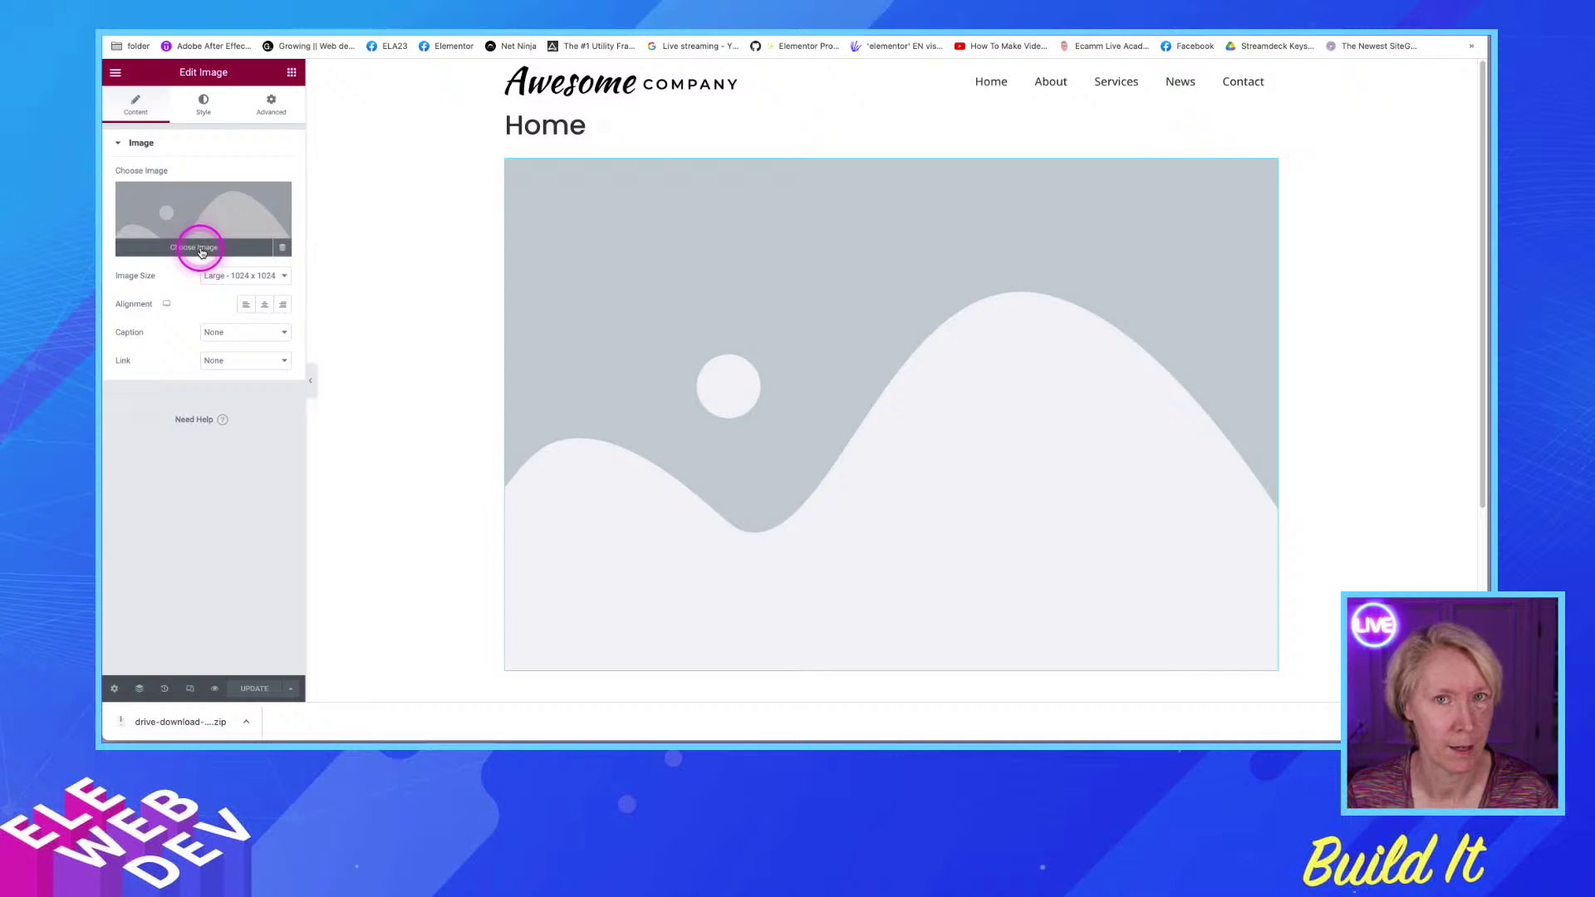
click(200, 252)
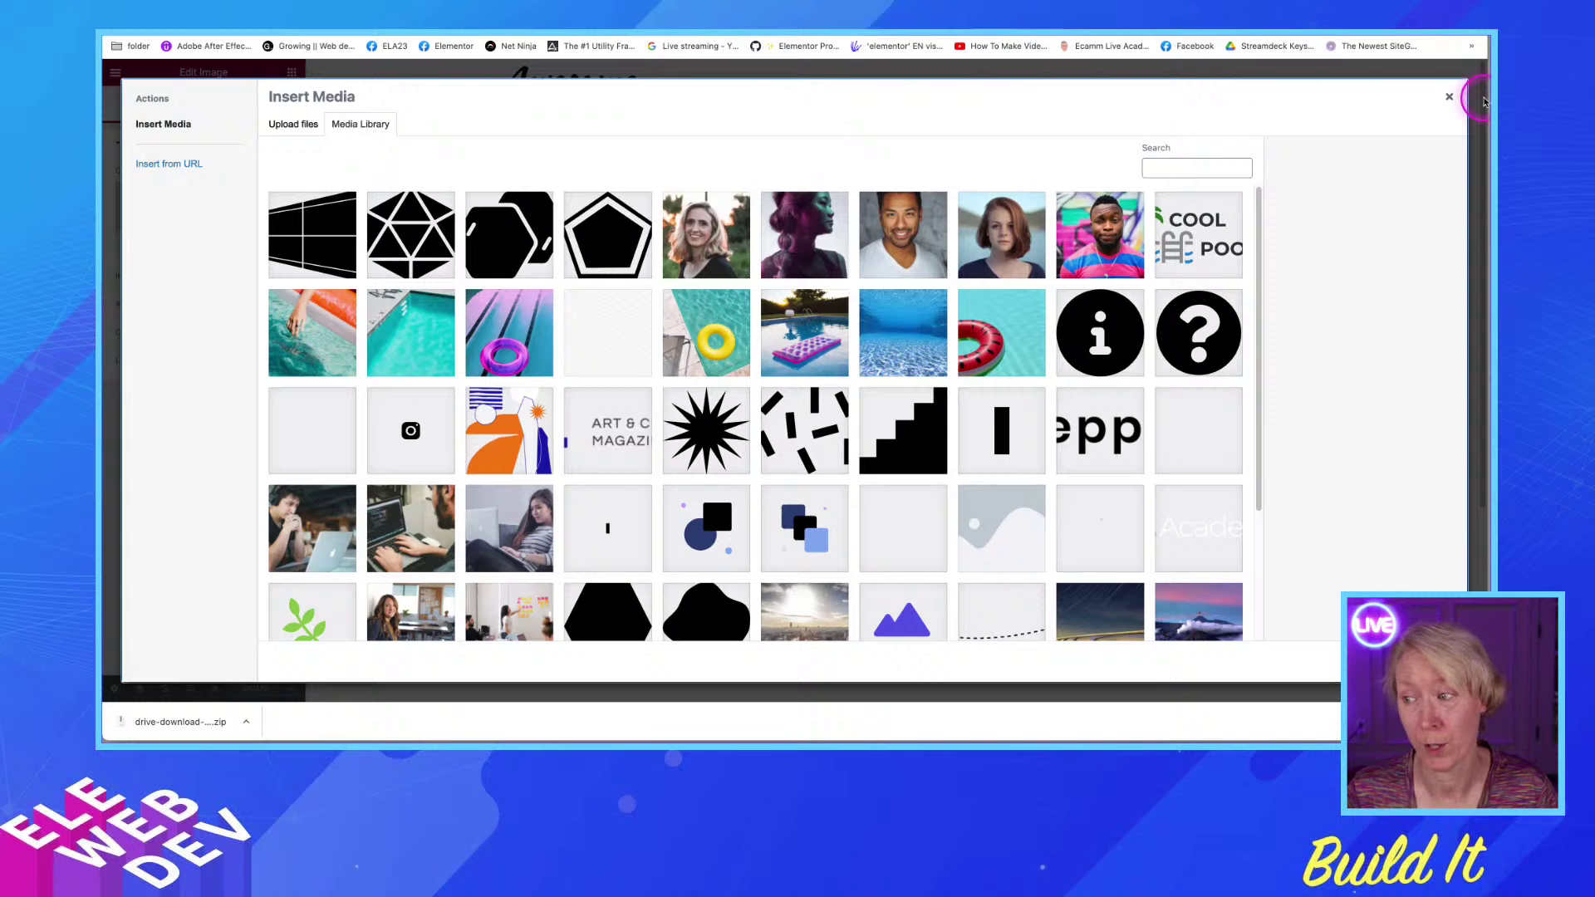
click(1448, 99)
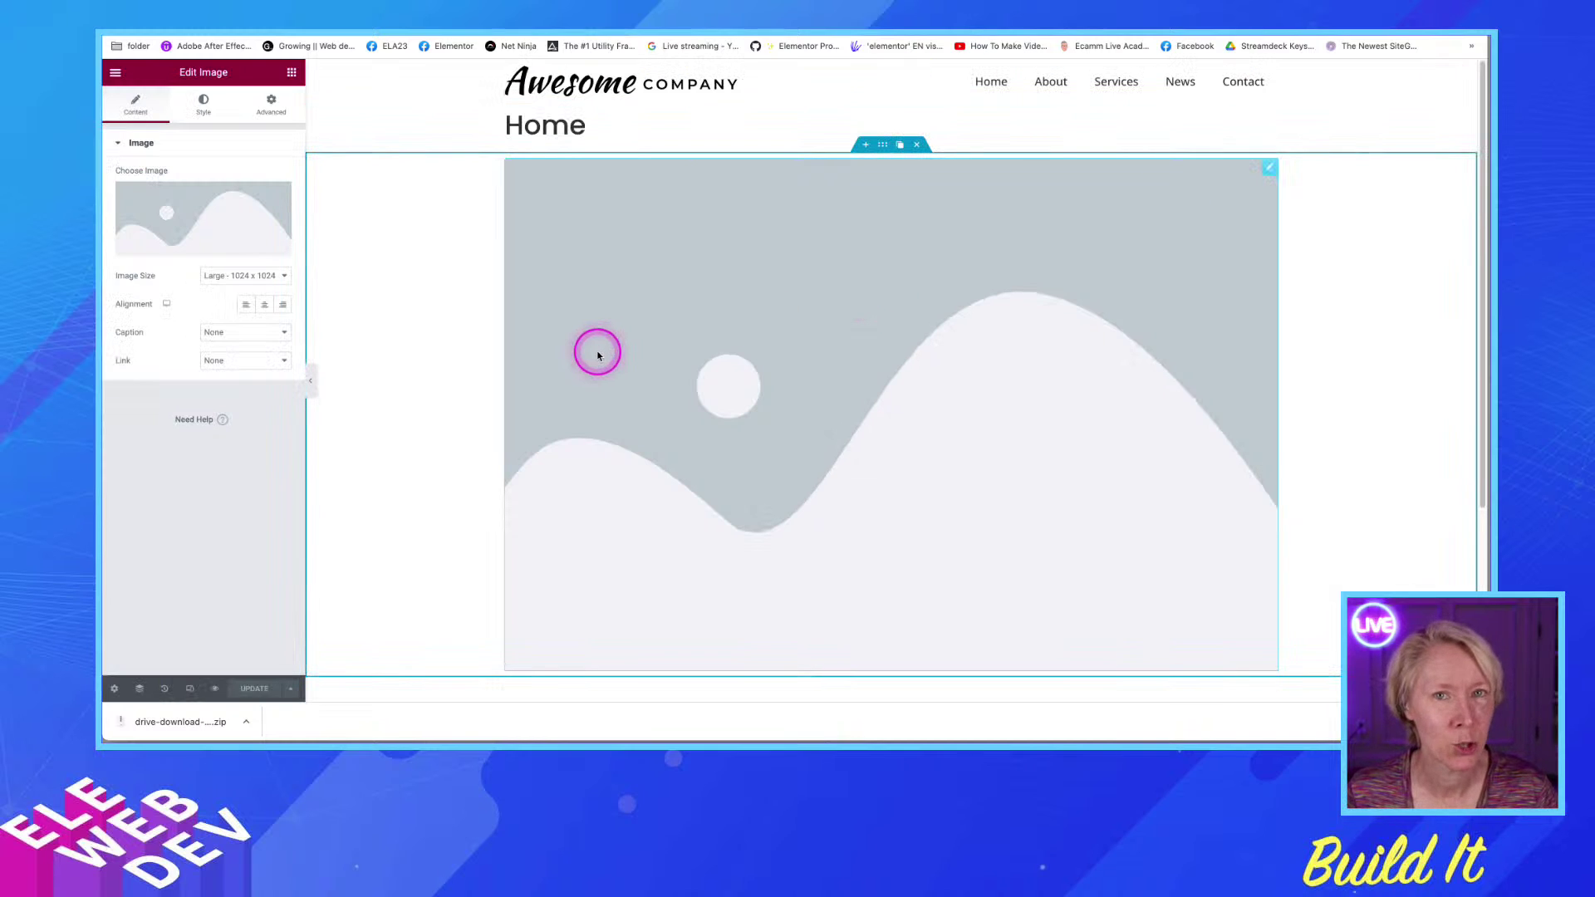
Insert the pool-hero.jpeg photo from the media library into the Image widget
click(185, 247)
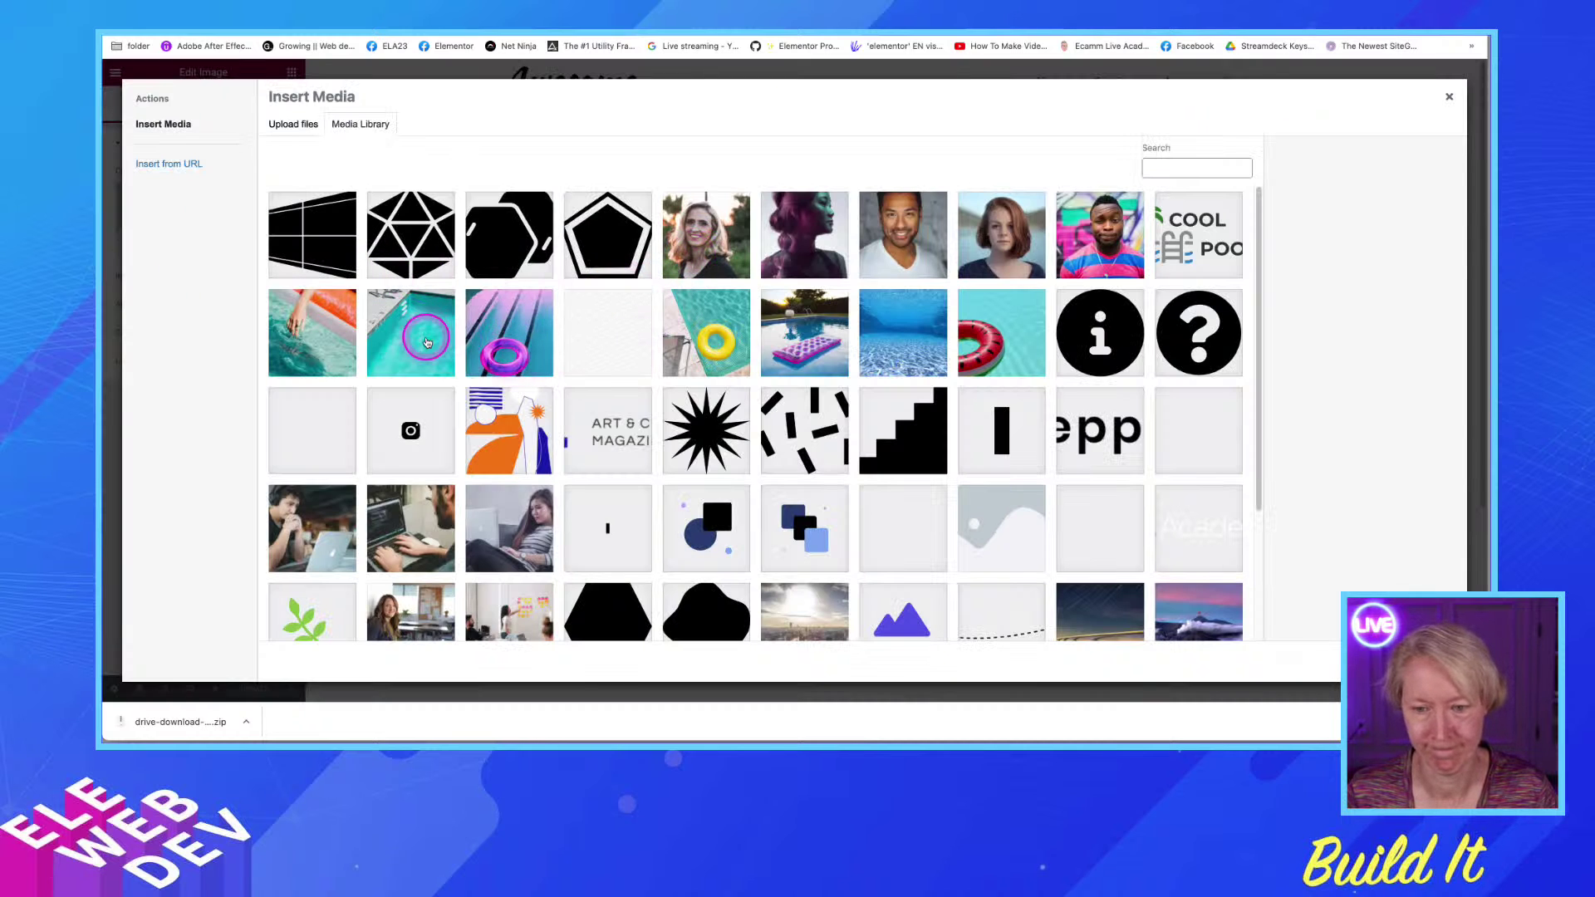
click(382, 336)
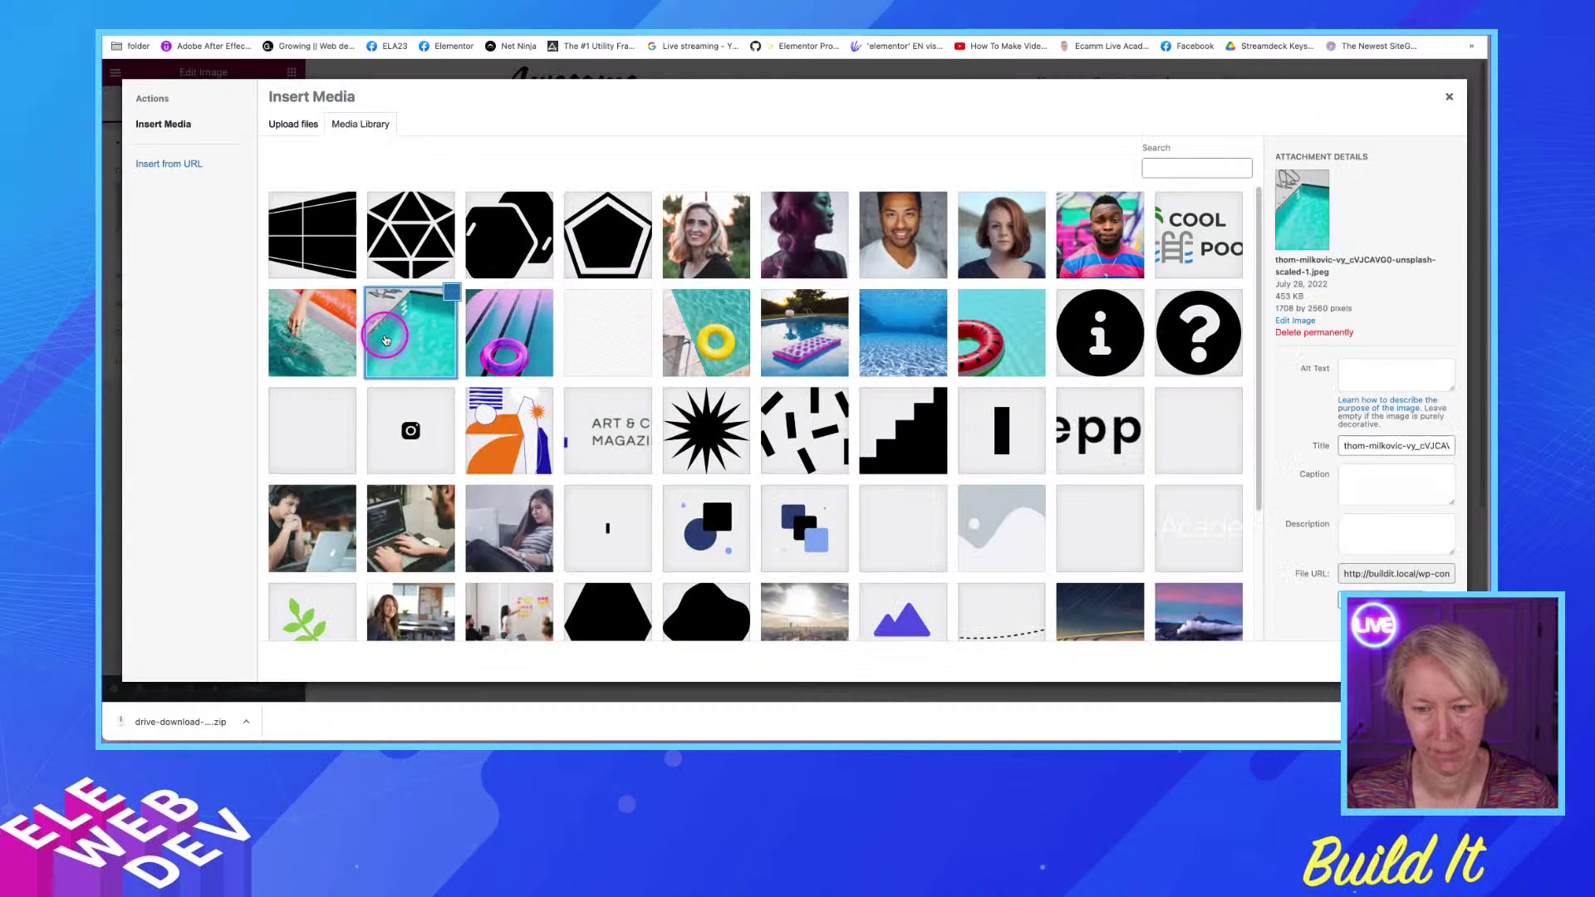
click(339, 354)
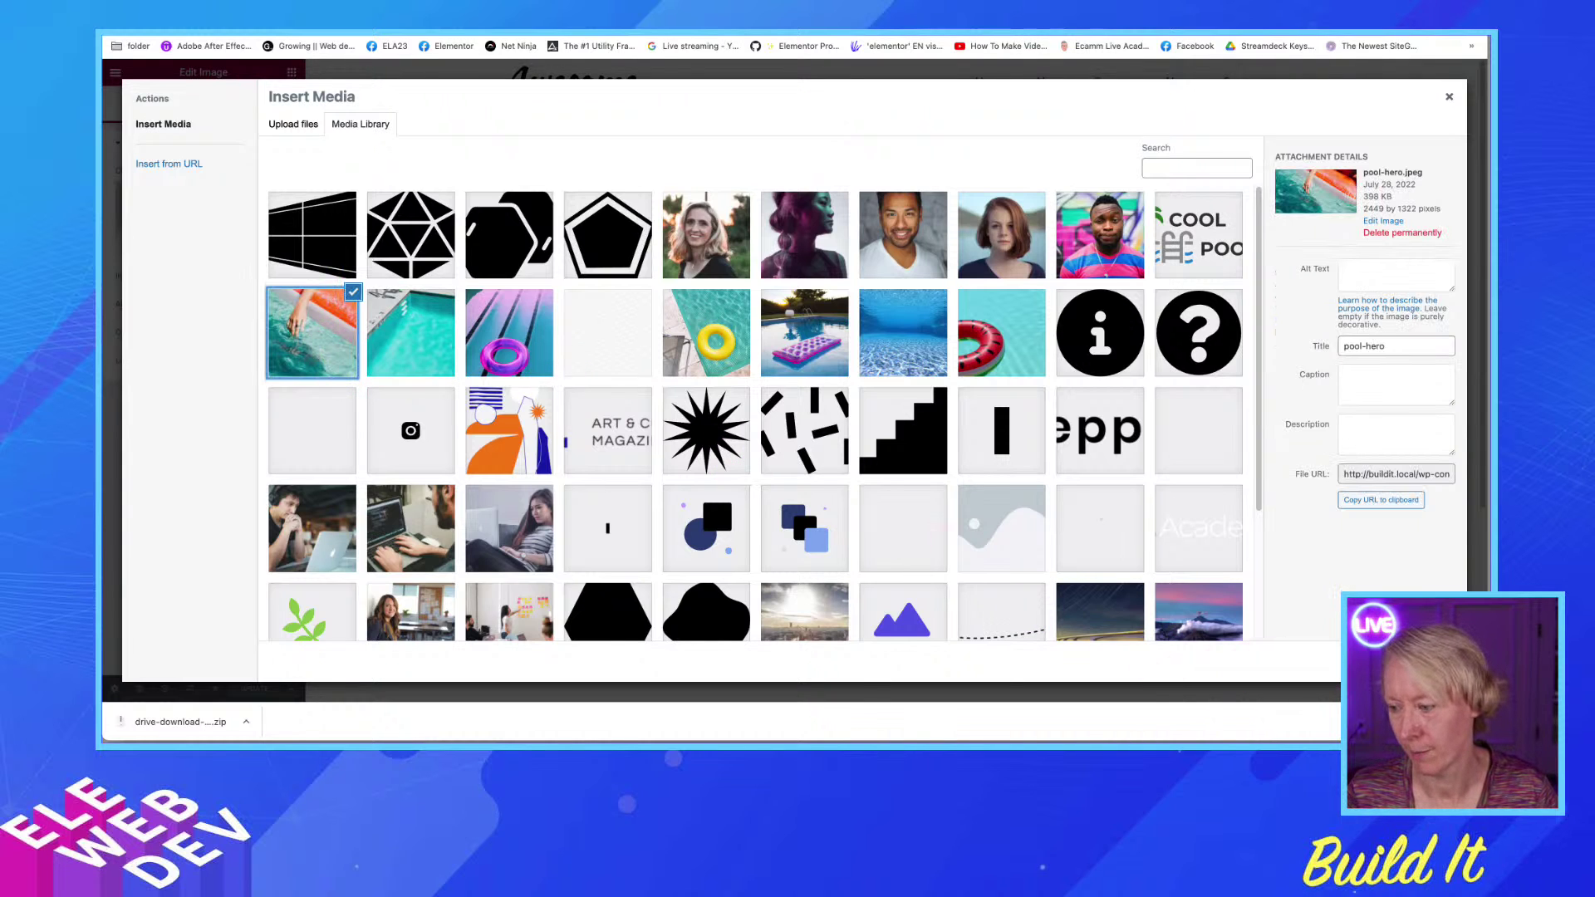
click(1422, 662)
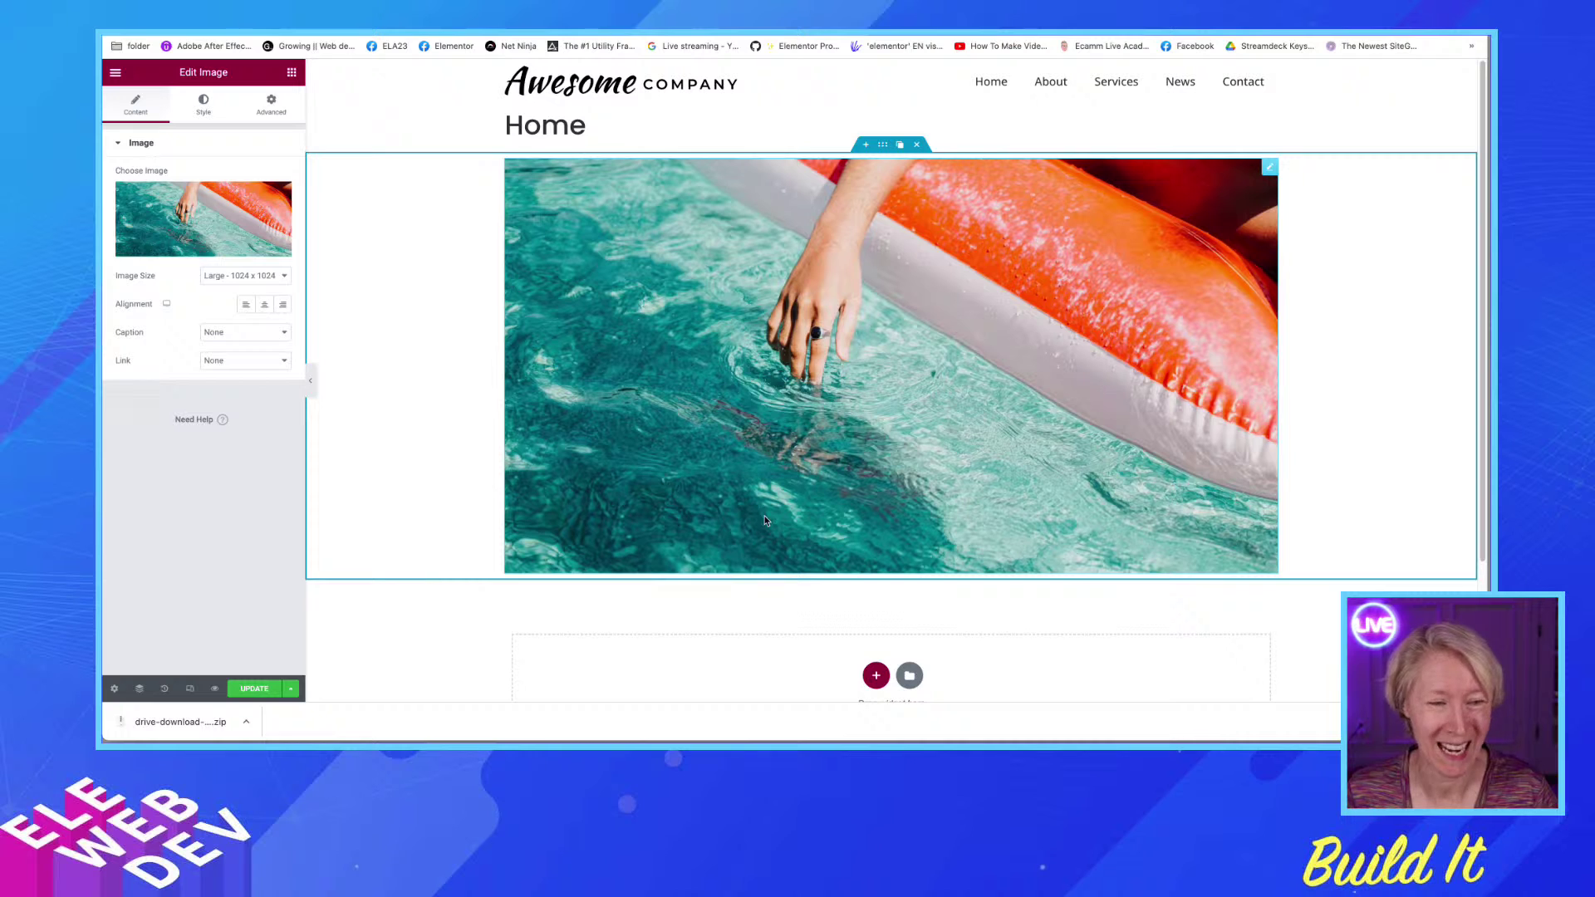
Turn on masking for the pool photo in the Image widget's advanced settings
click(904, 206)
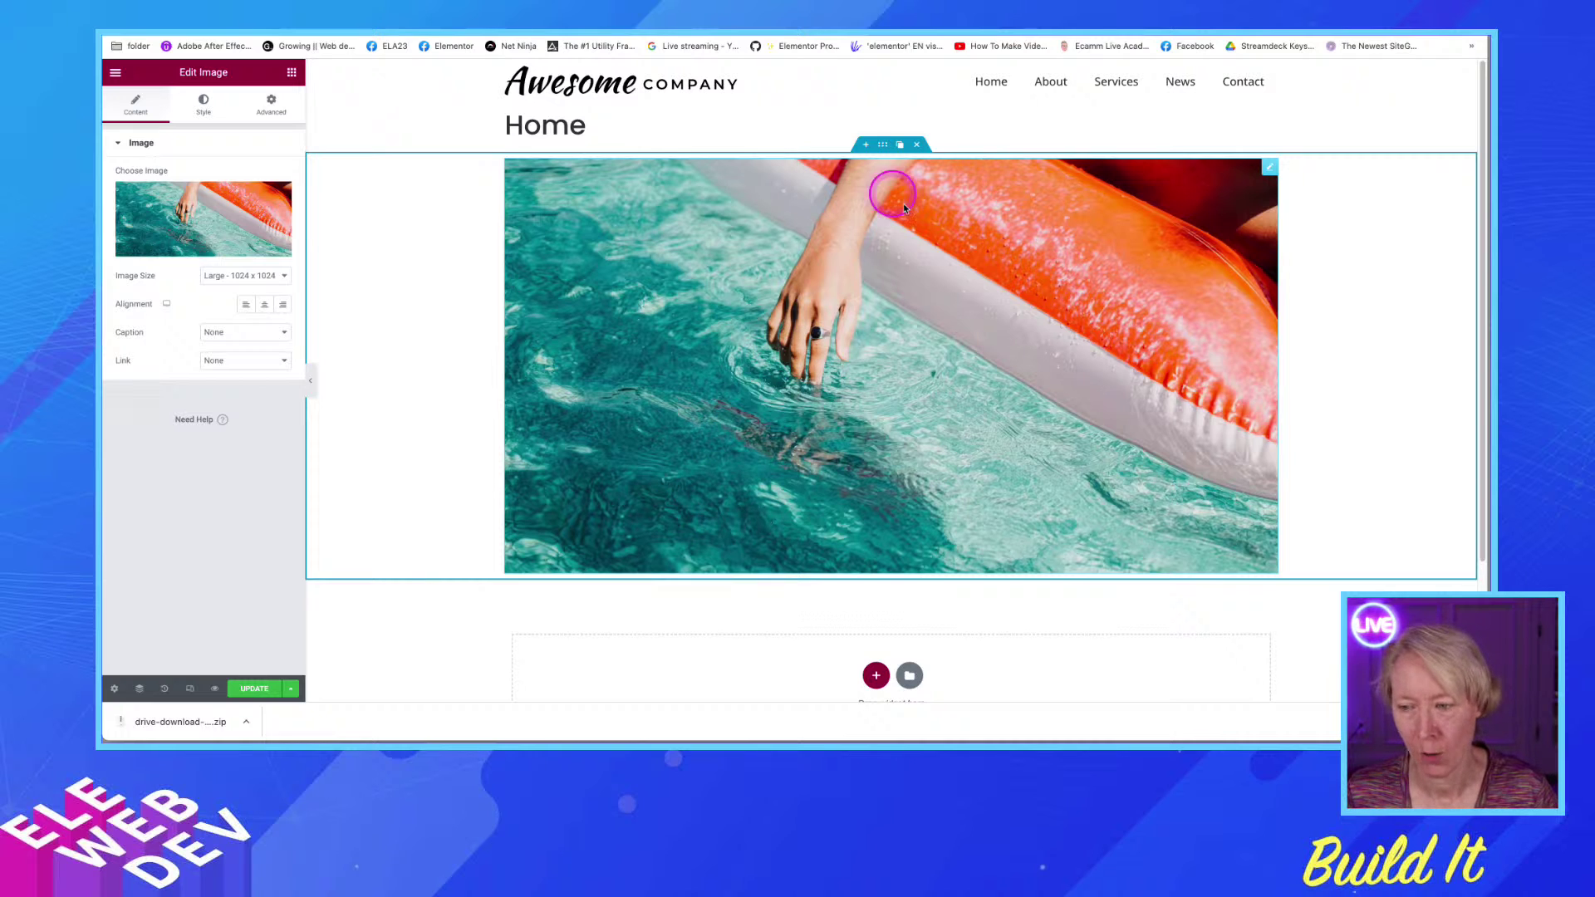
click(271, 106)
scroll(196, 540, down, 3)
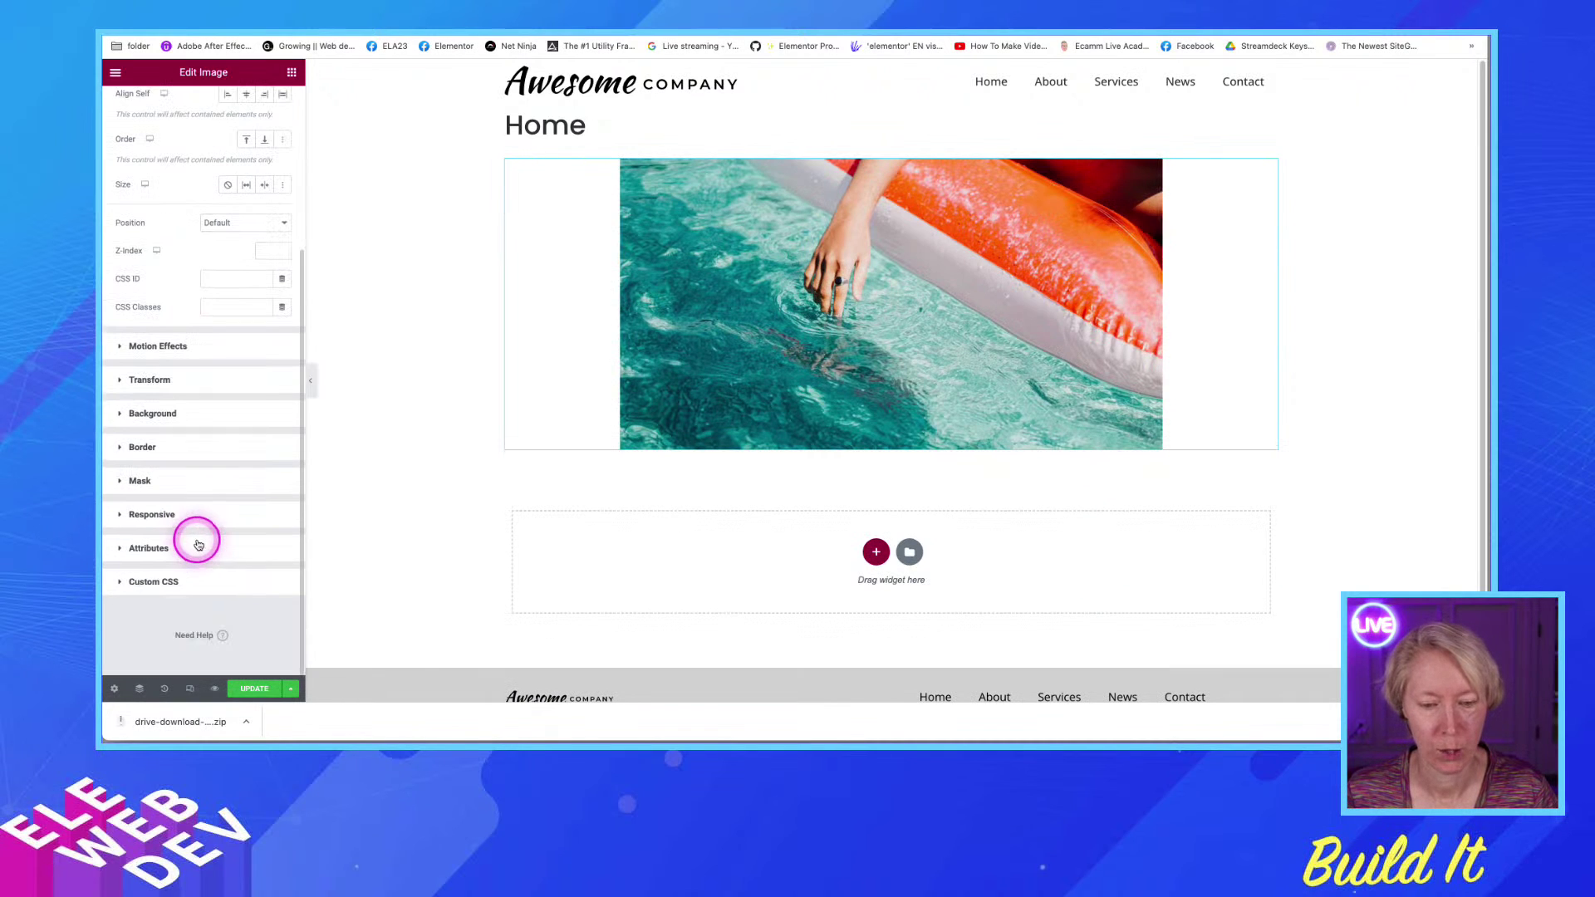
click(152, 482)
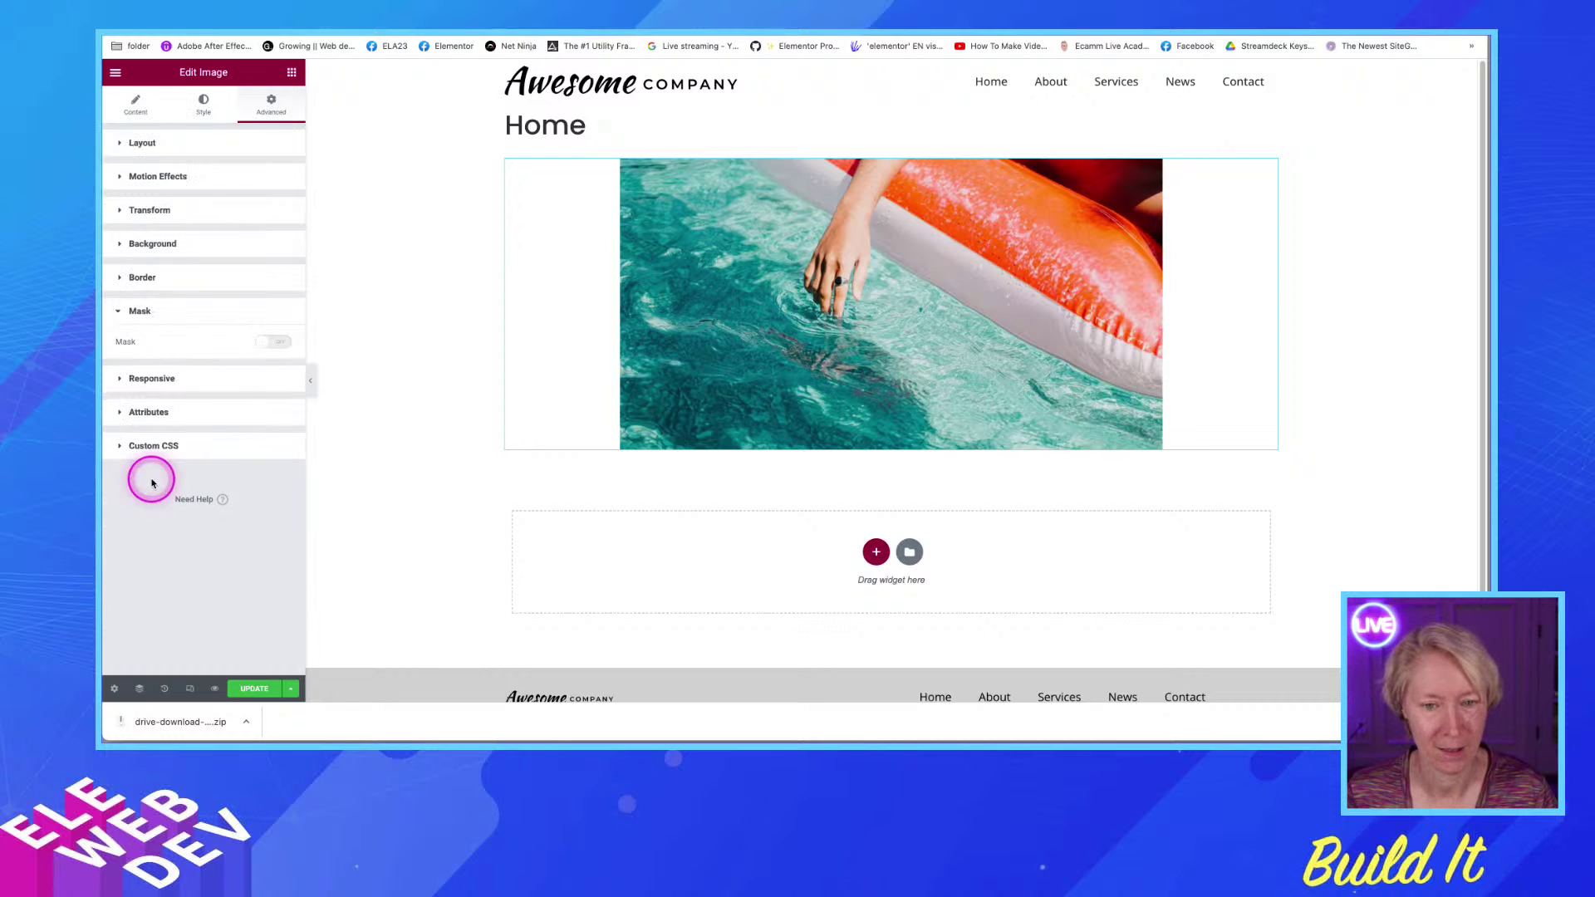
click(263, 344)
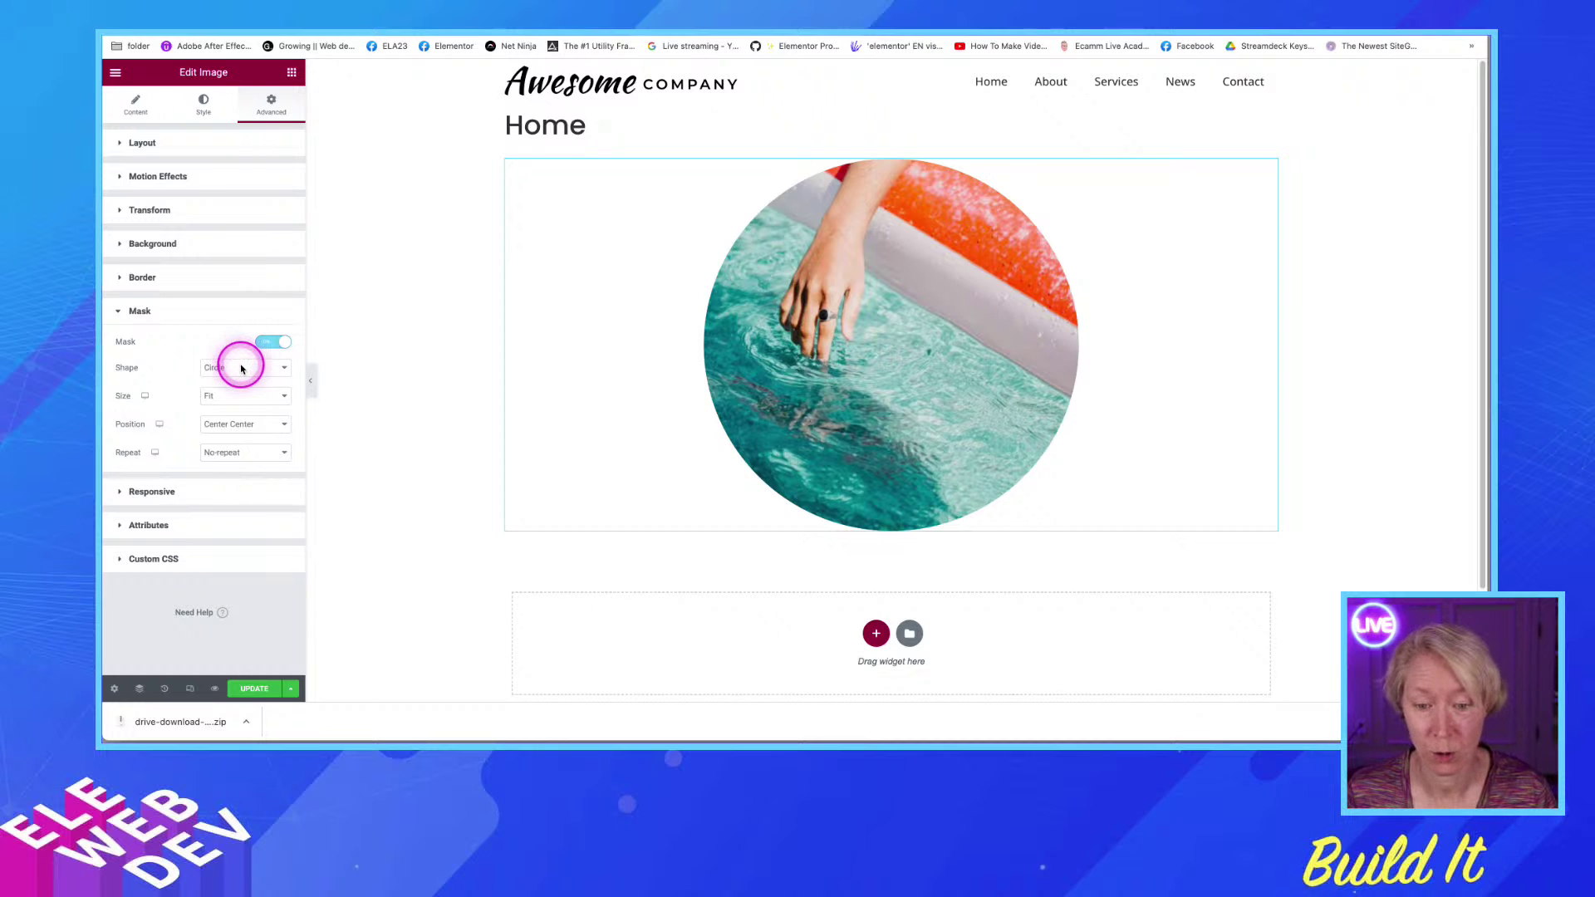
Try the Flower, Sketch and Triangle mask shapes in turn on the pool photo
click(242, 369)
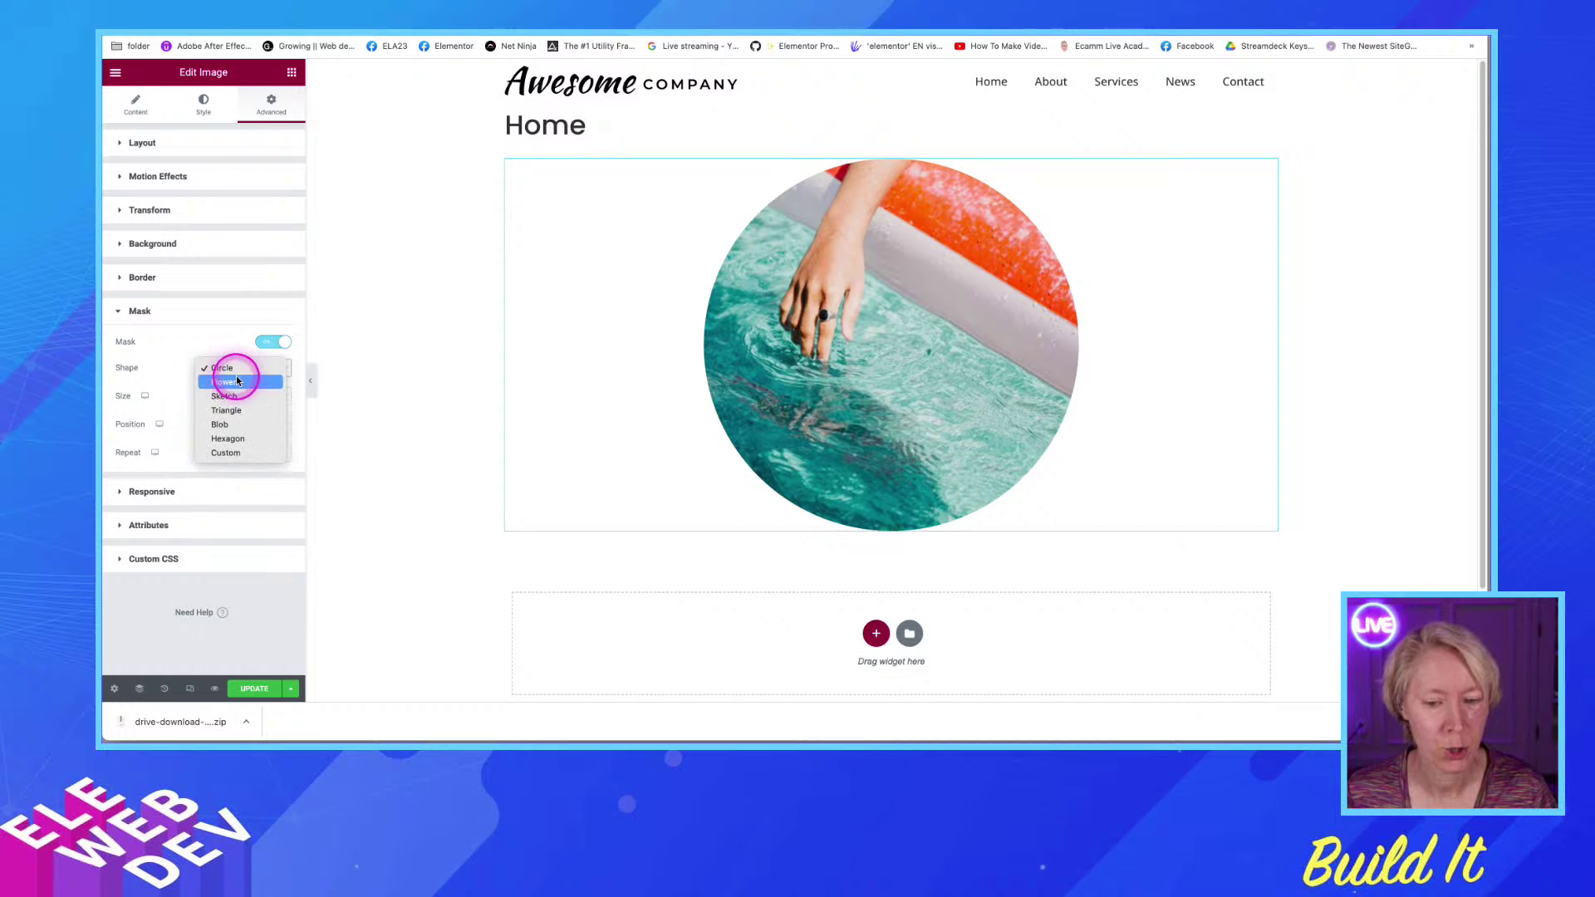
click(236, 385)
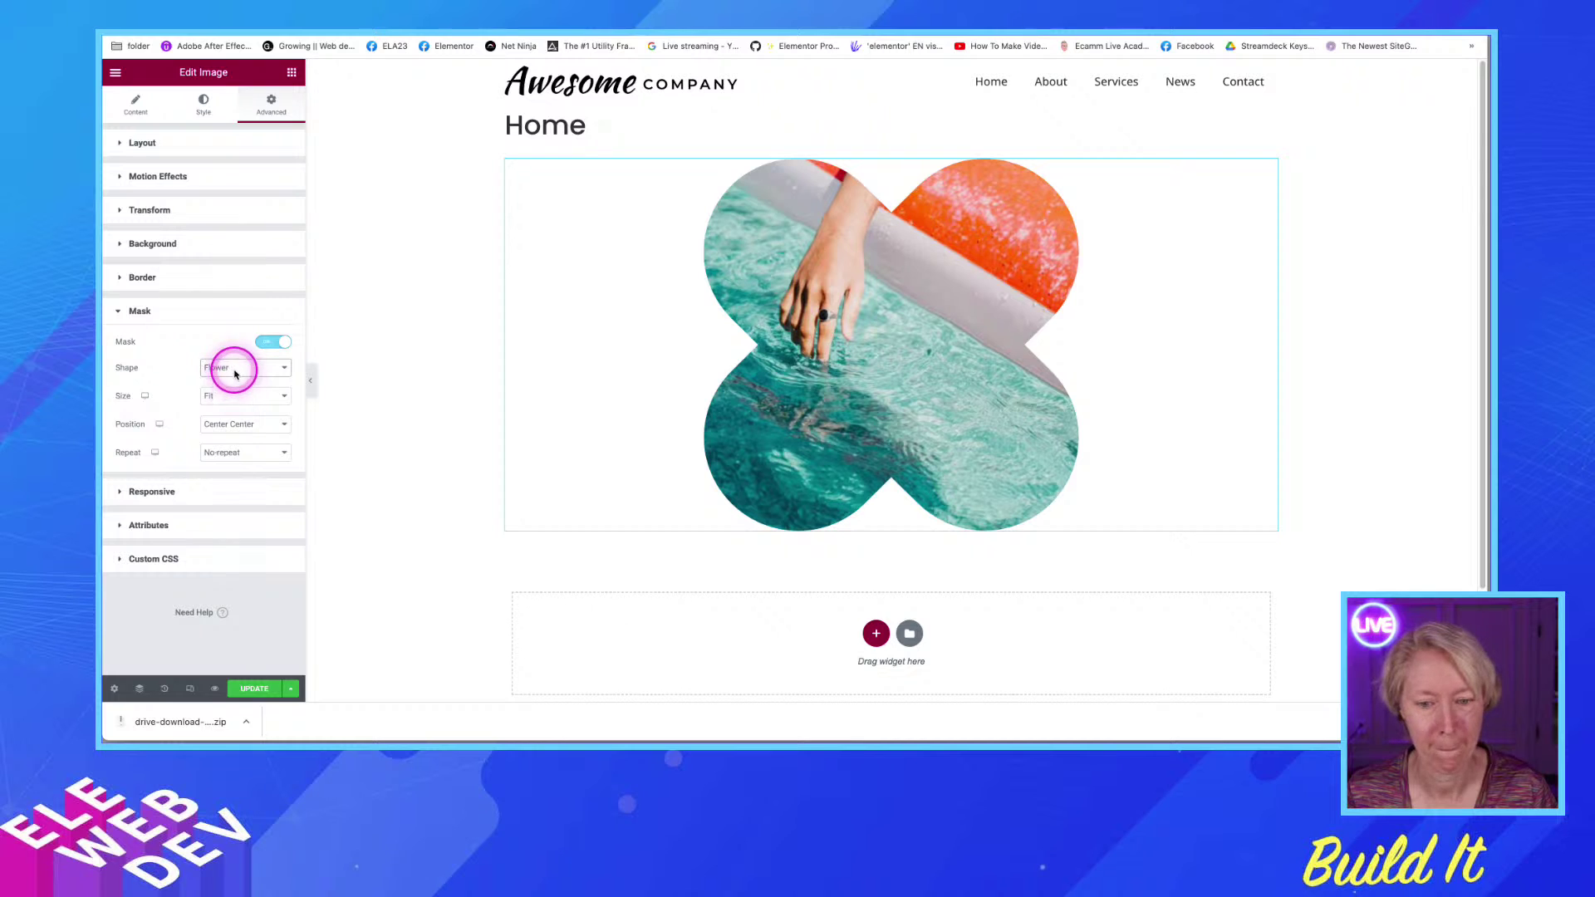
click(236, 386)
click(232, 392)
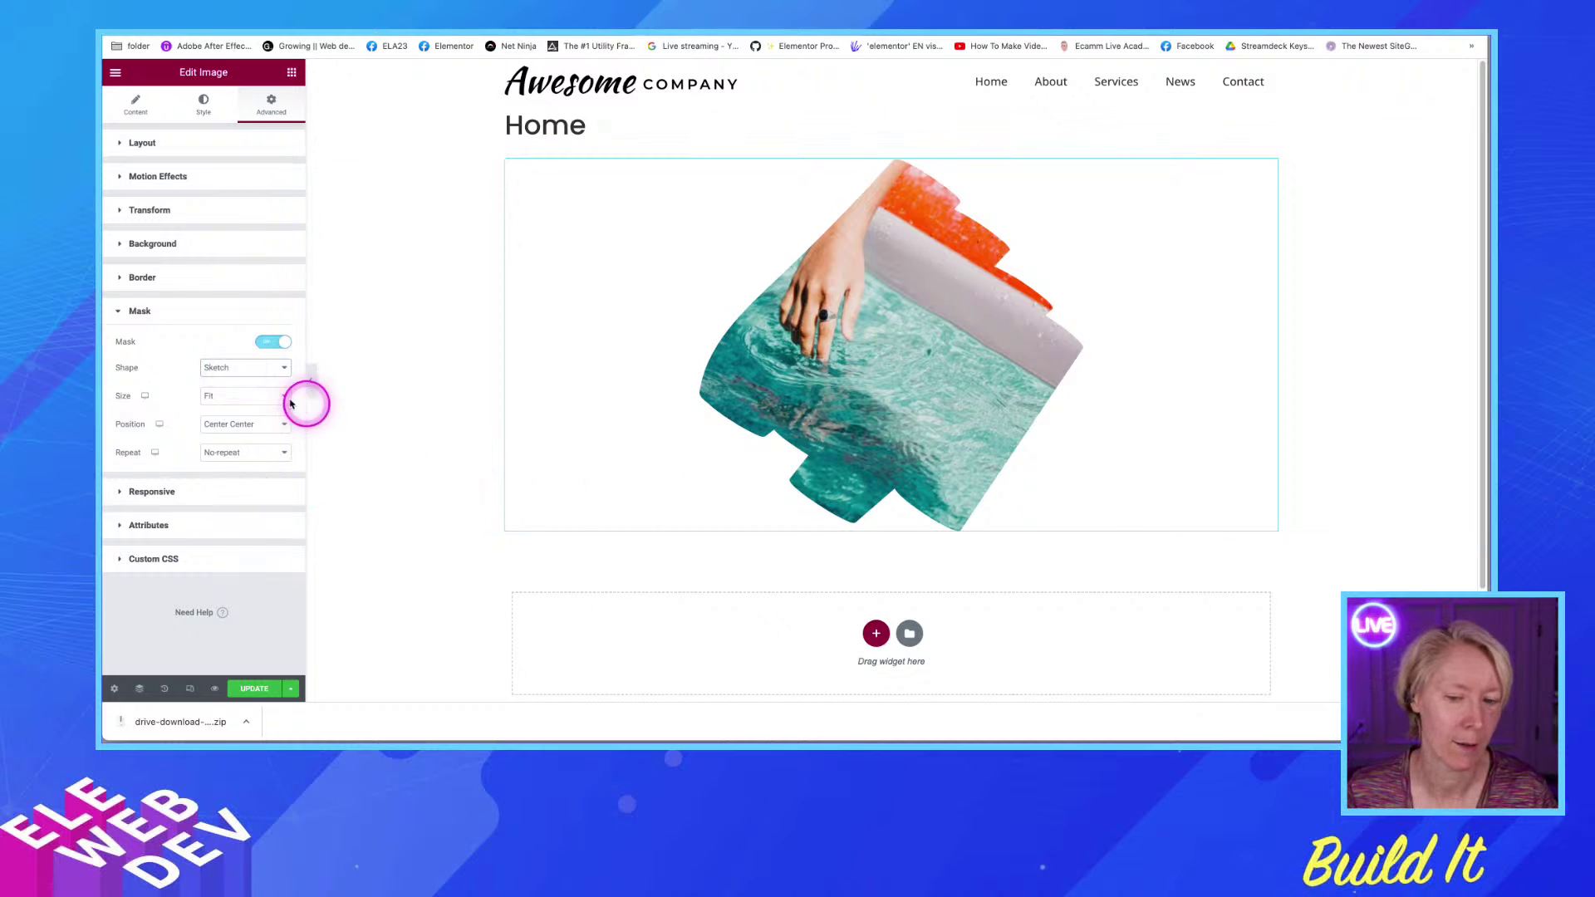
click(247, 376)
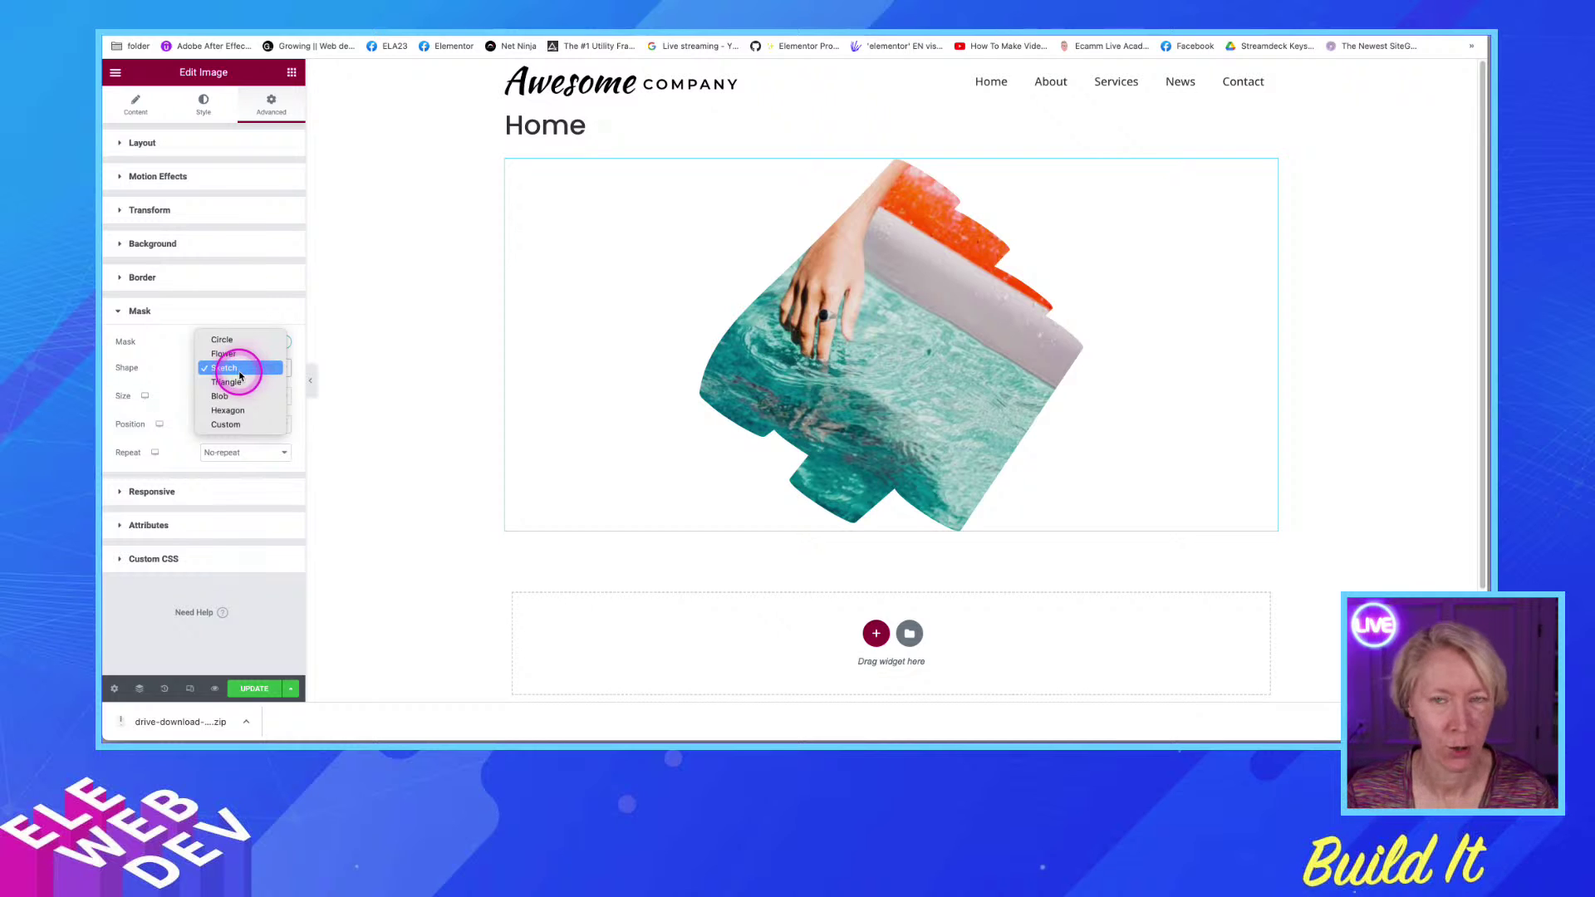
click(240, 382)
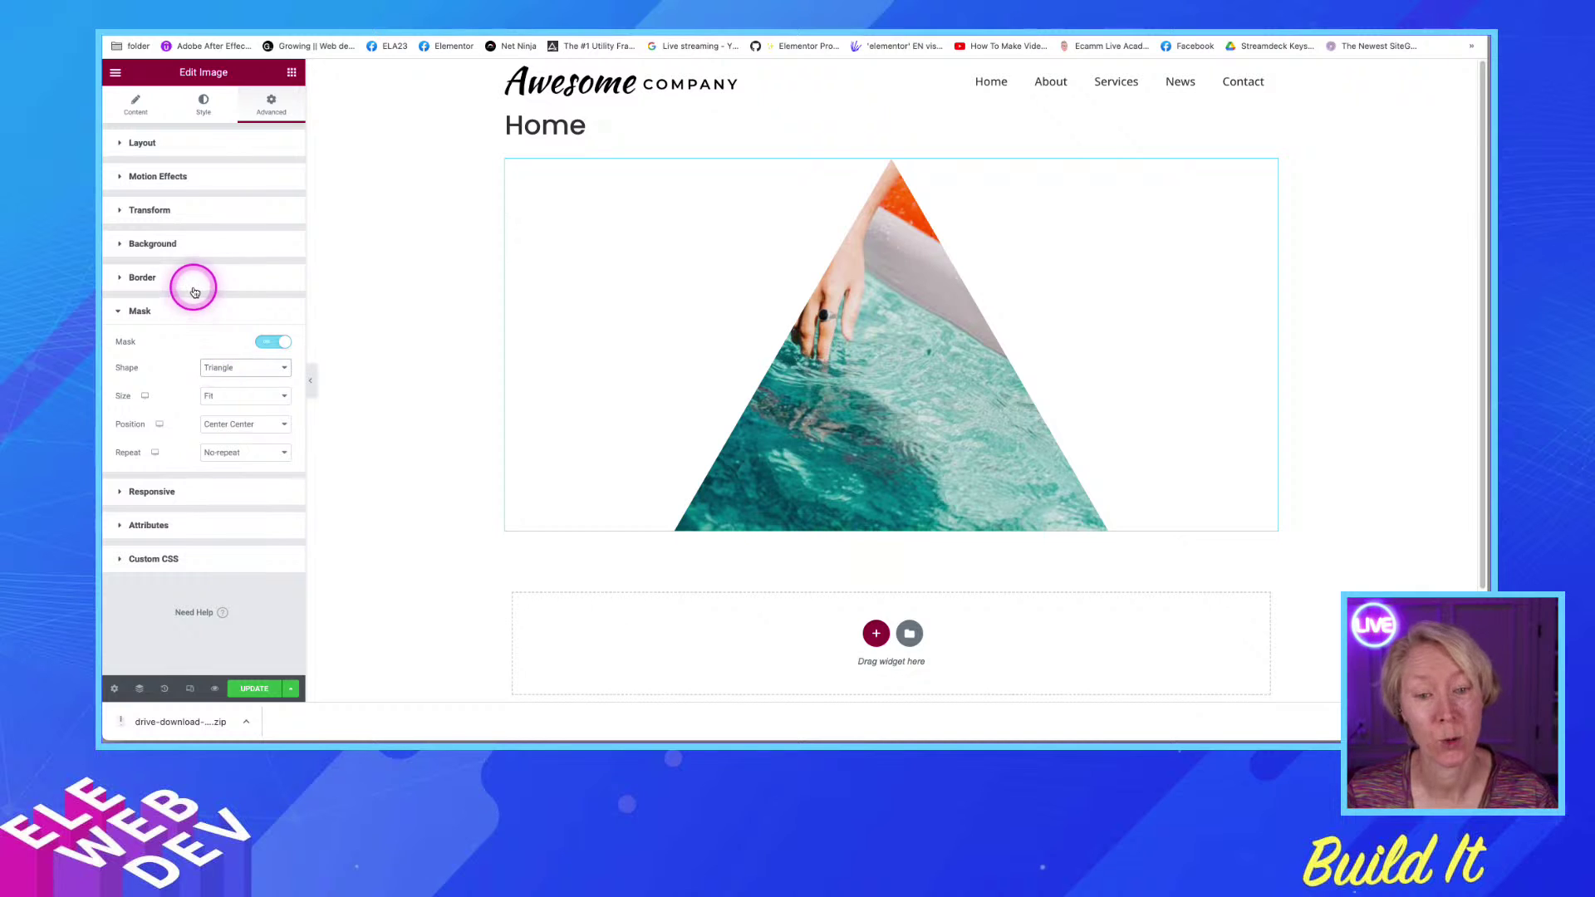
Try rotating the triangle-masked image with the Transform settings, and set the rotation back to 0
click(160, 209)
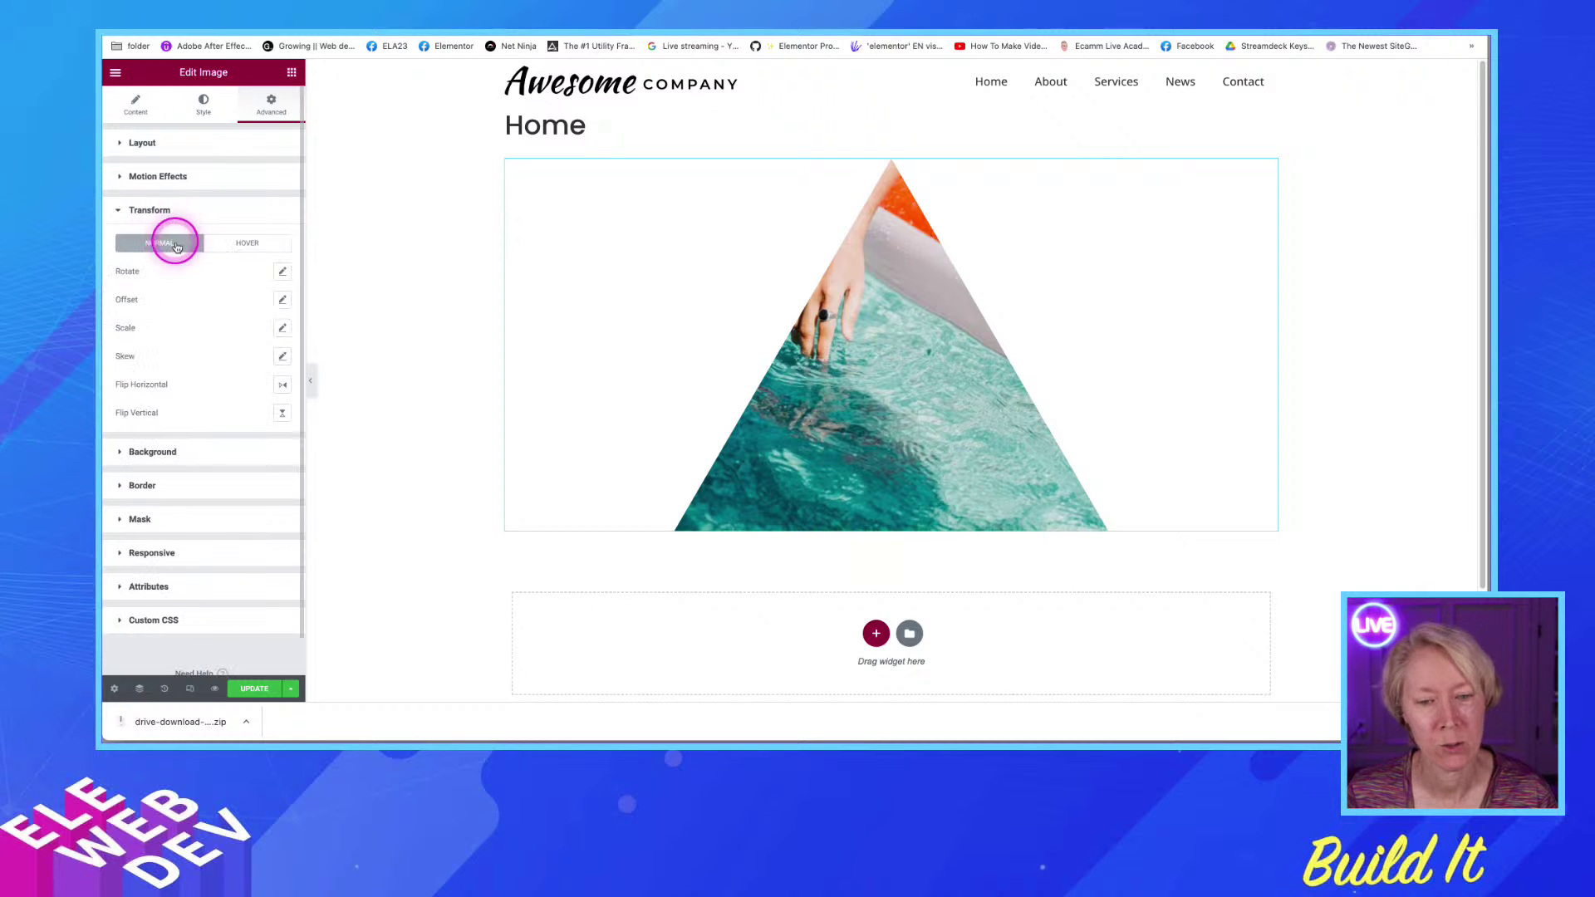
click(283, 270)
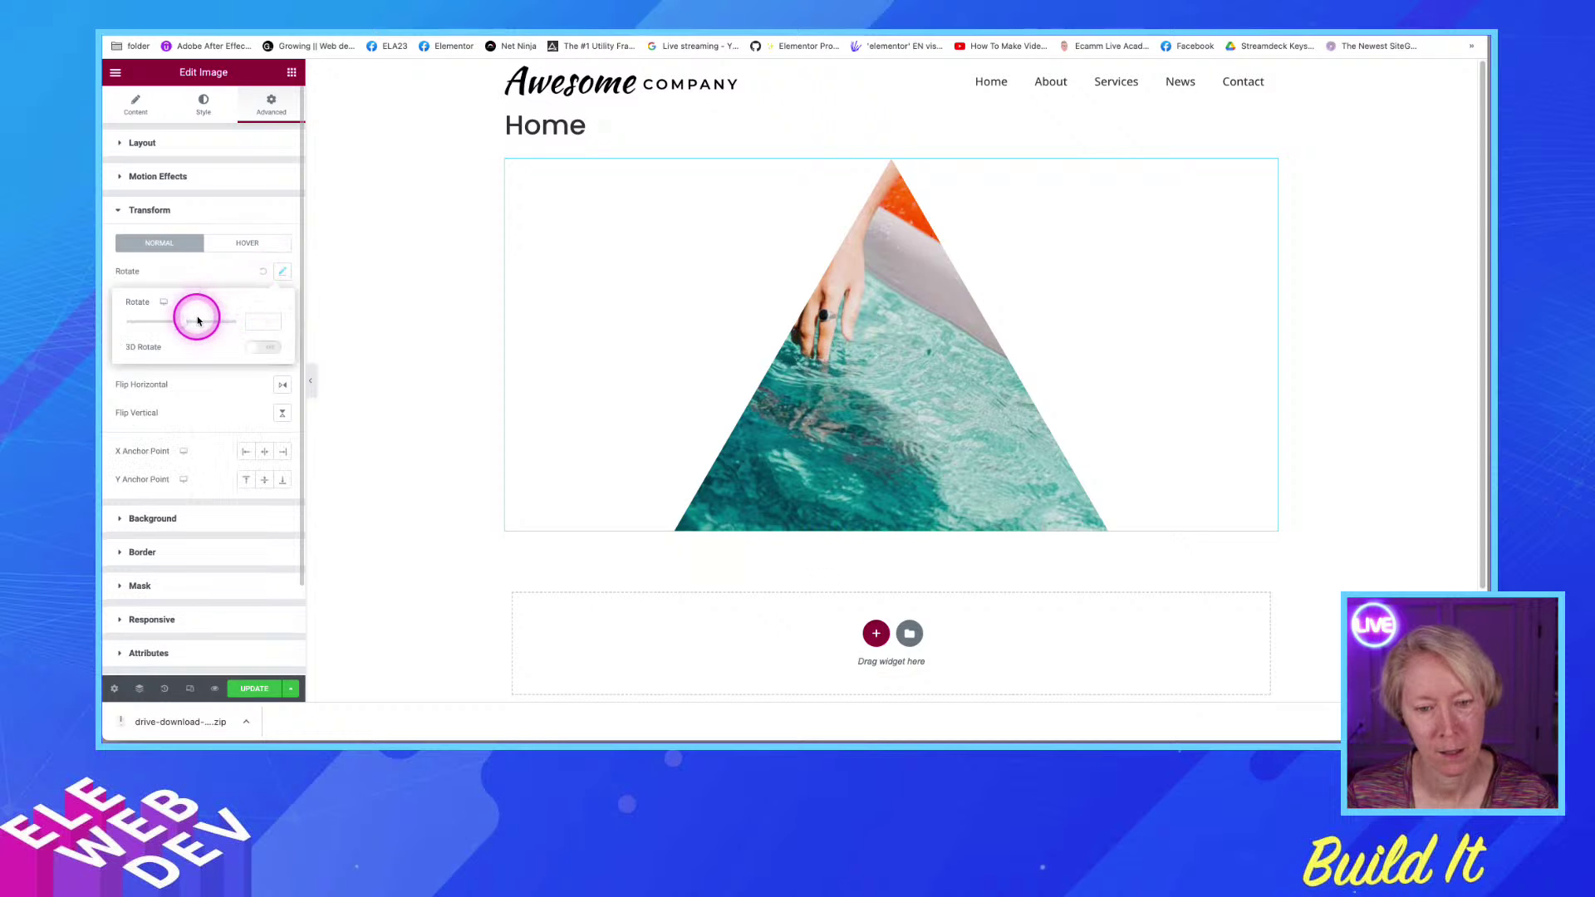
mouse_move(197, 320)
mouse_down()
mouse_move(178, 327)
mouse_move(228, 326)
mouse_up()
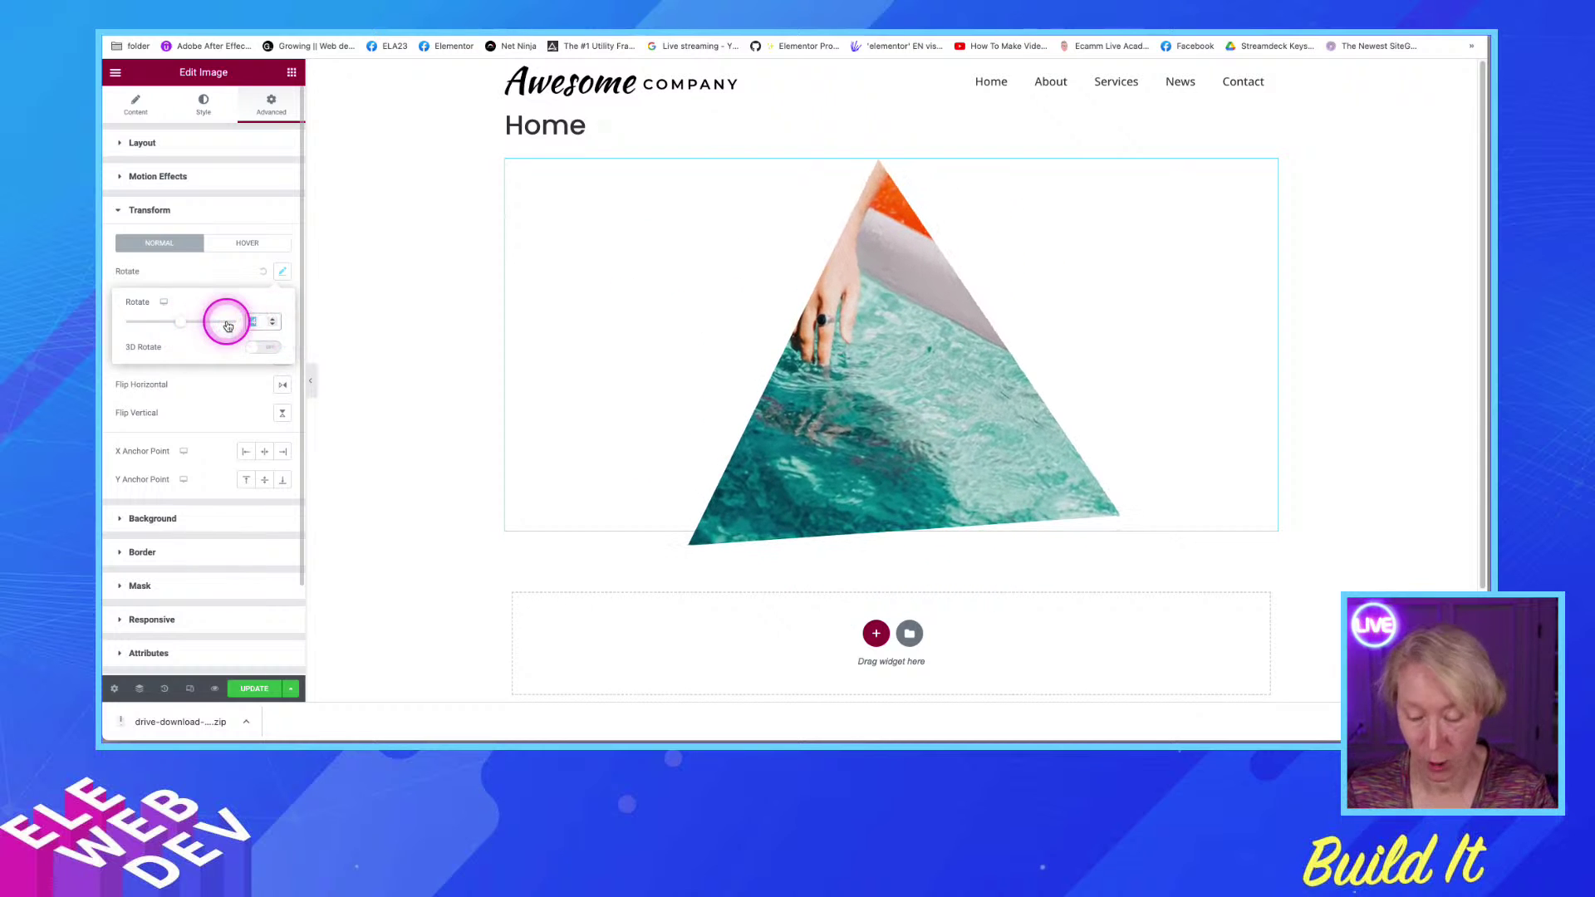
text(0)
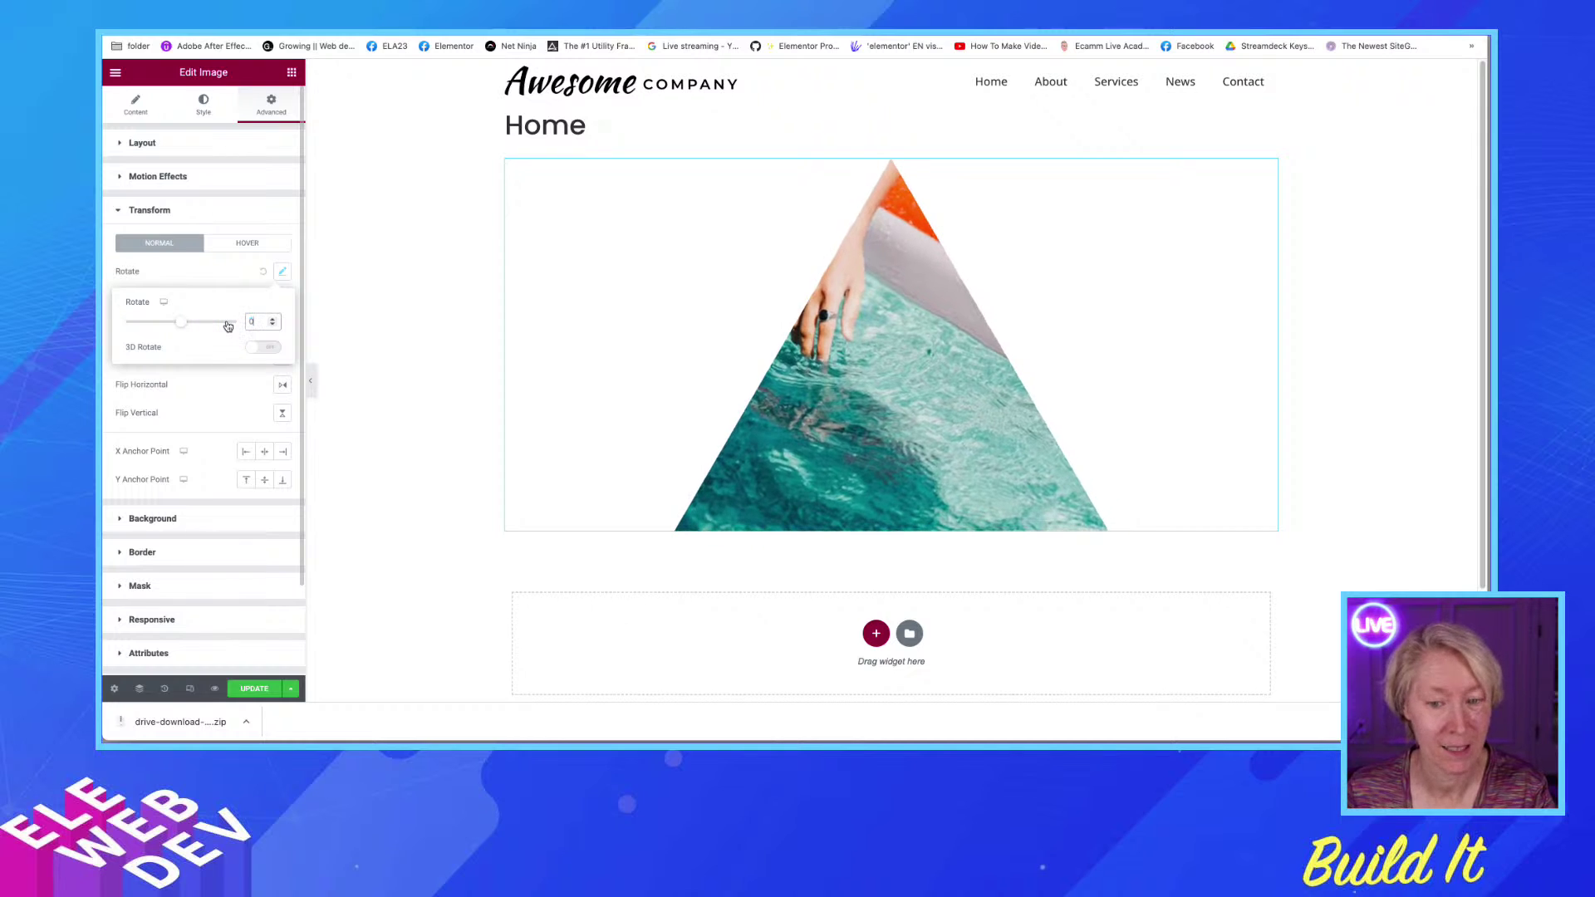
click(157, 210)
Try the Blob and Hexagon mask shapes in turn on the pool photo
click(163, 311)
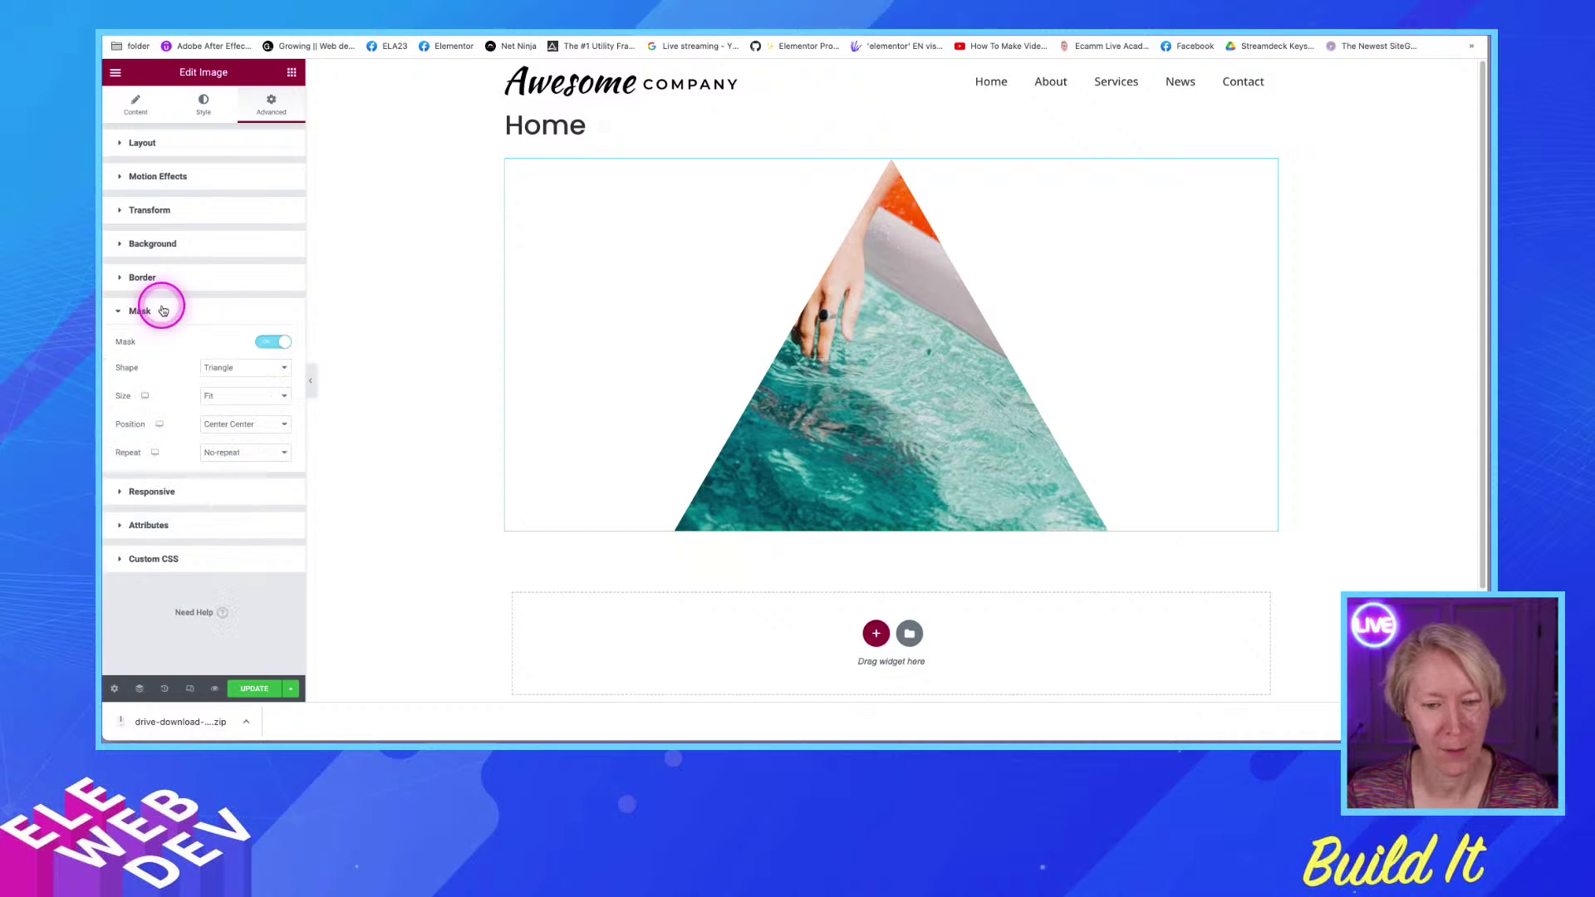
click(228, 367)
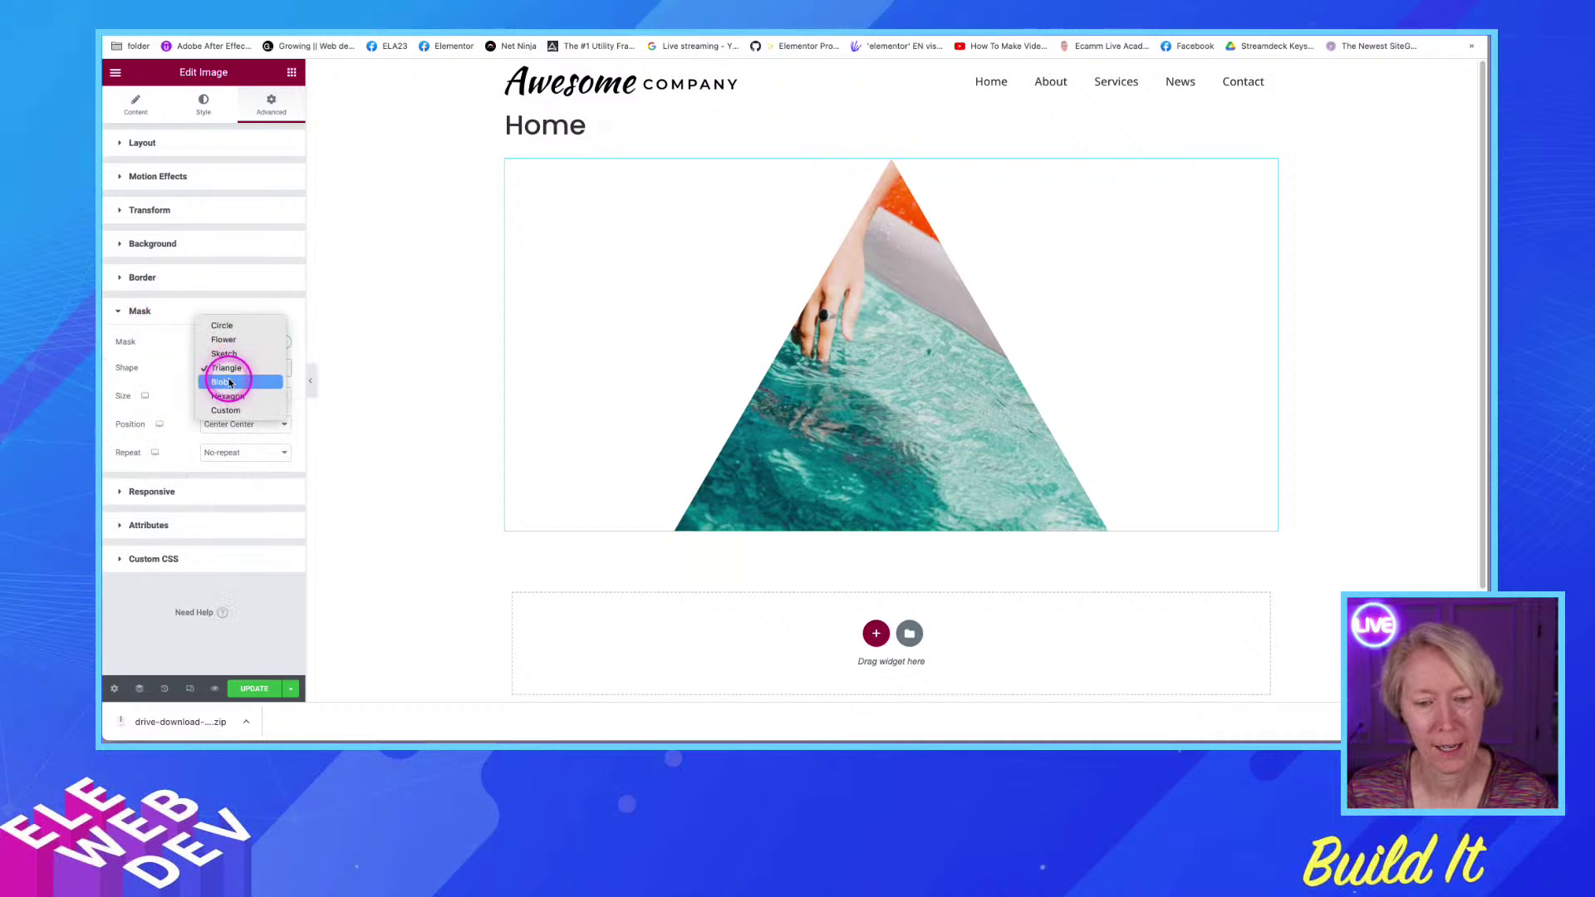
click(229, 382)
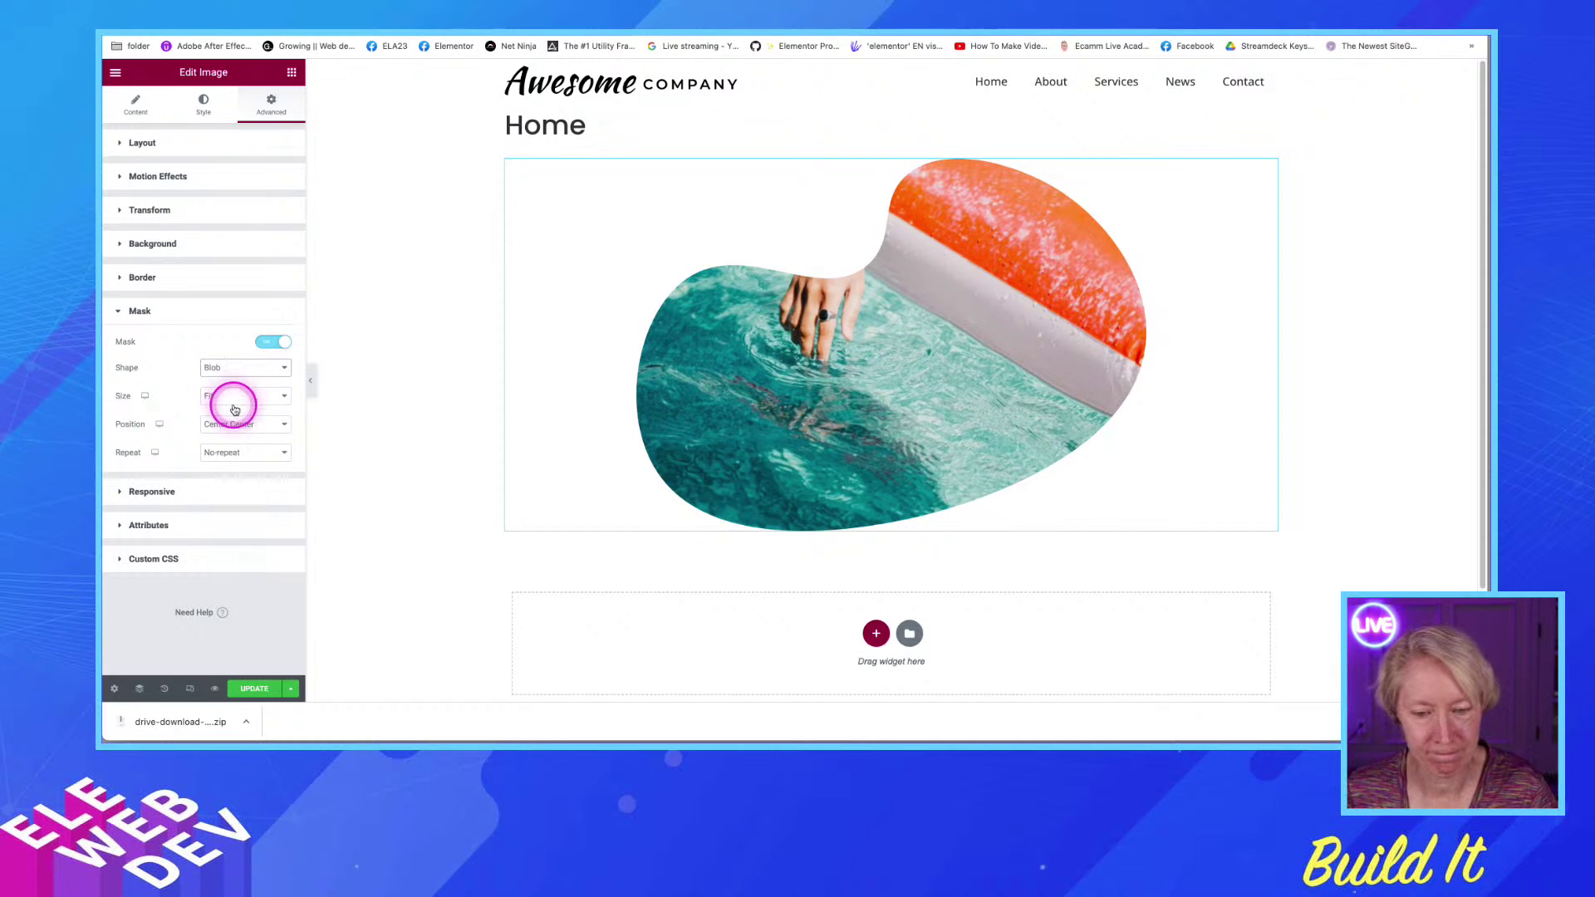
click(229, 368)
click(232, 382)
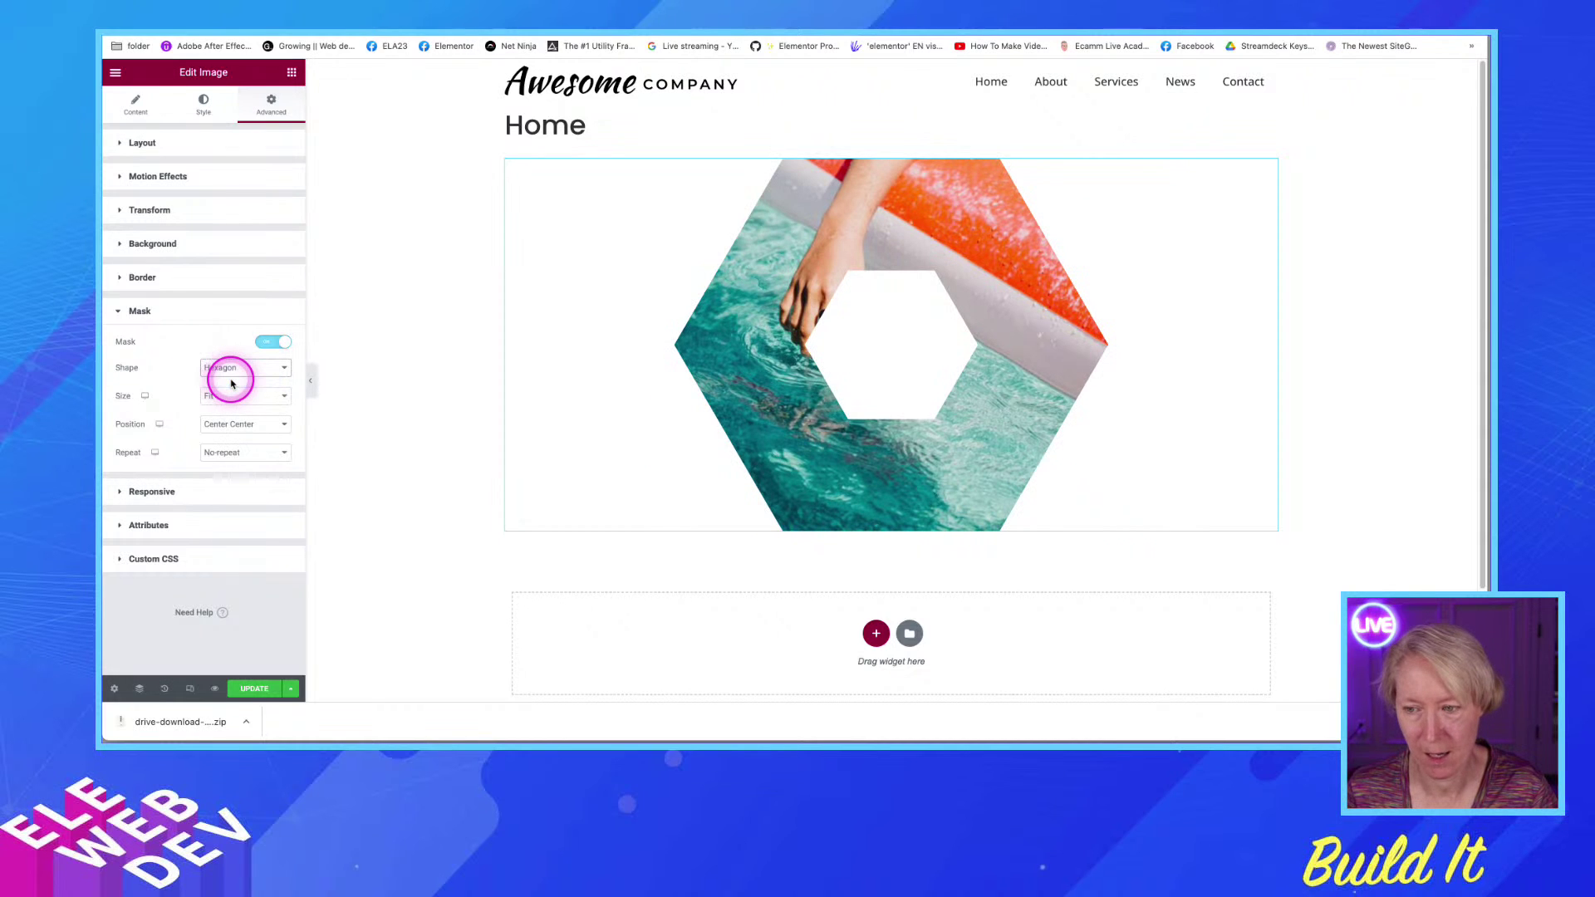
Switch the mask shape to Custom and use the window SVG np_window_2256551_000000.svg as its mask image
click(229, 368)
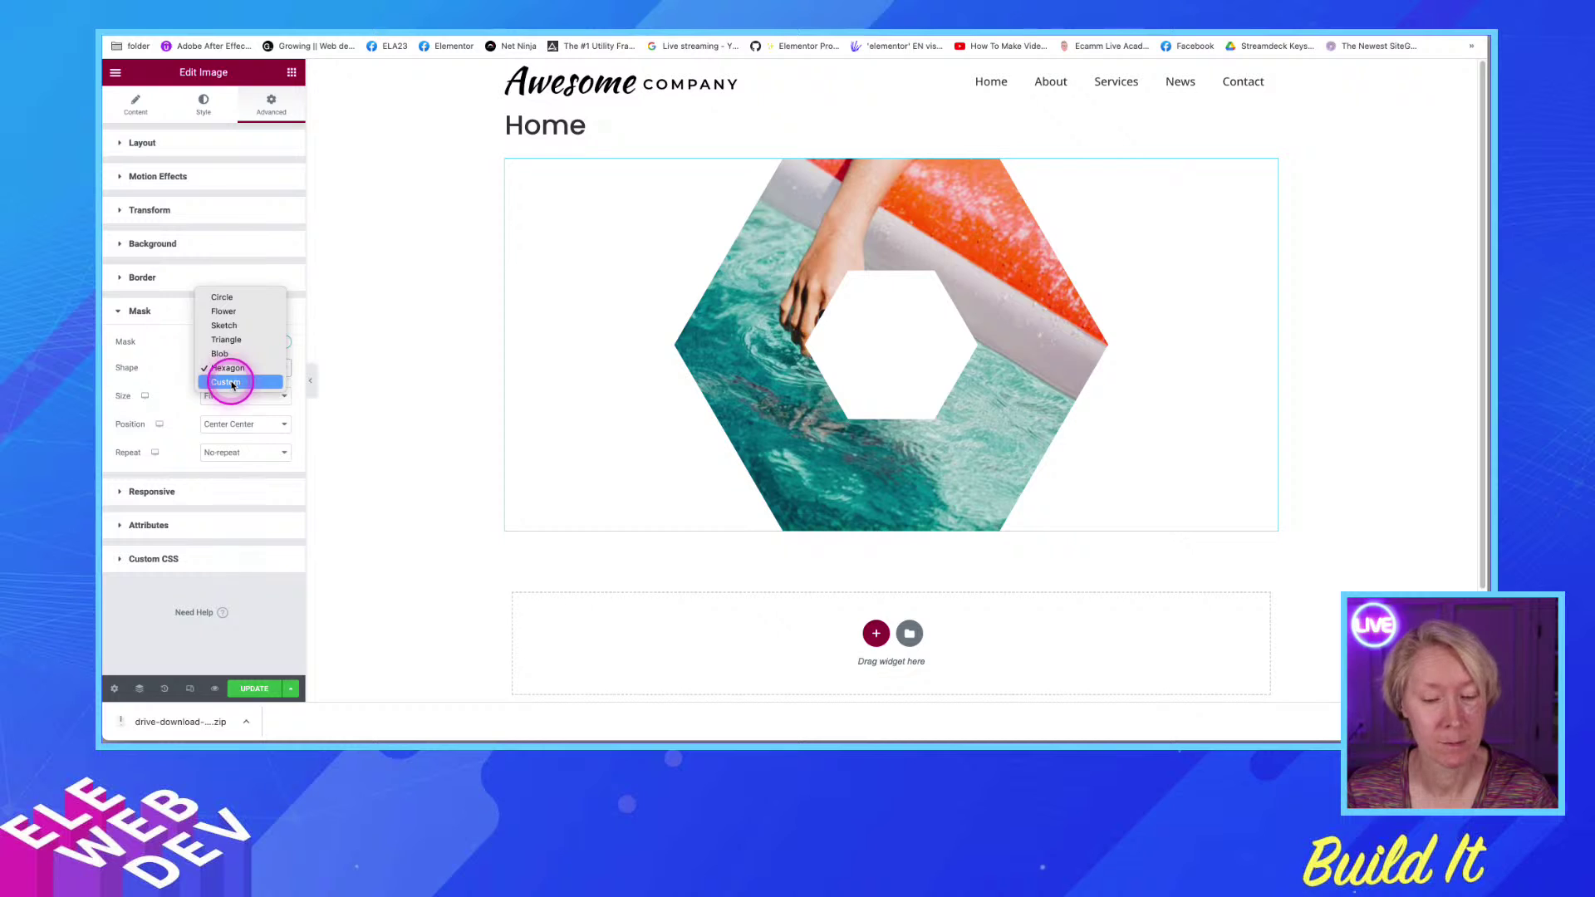
click(232, 382)
mouse_move(199, 449)
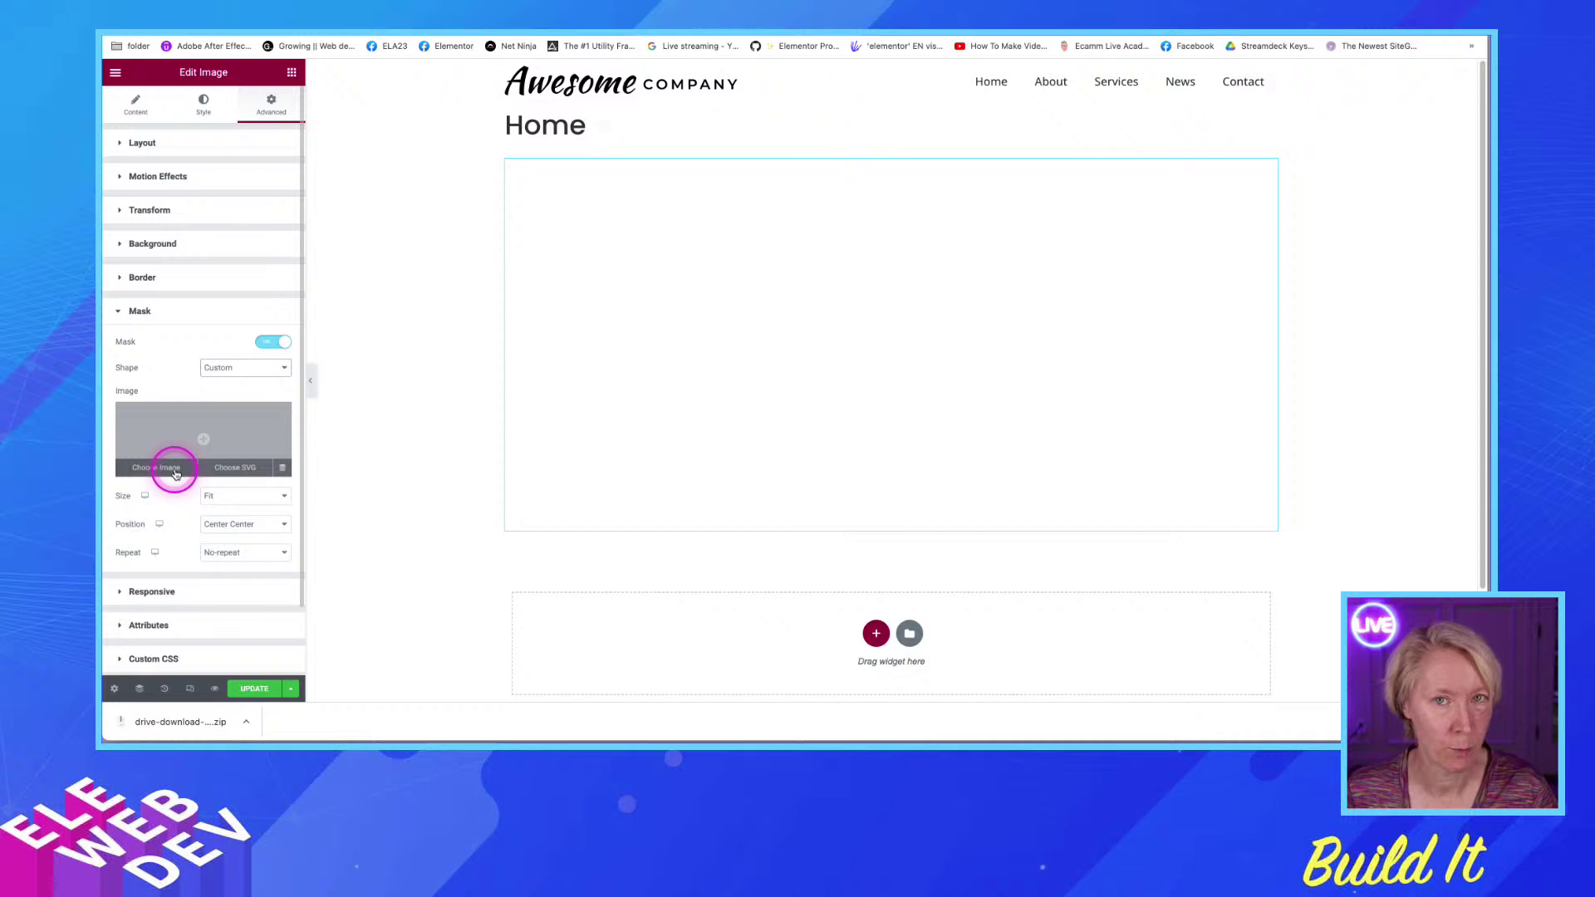
click(245, 470)
click(314, 244)
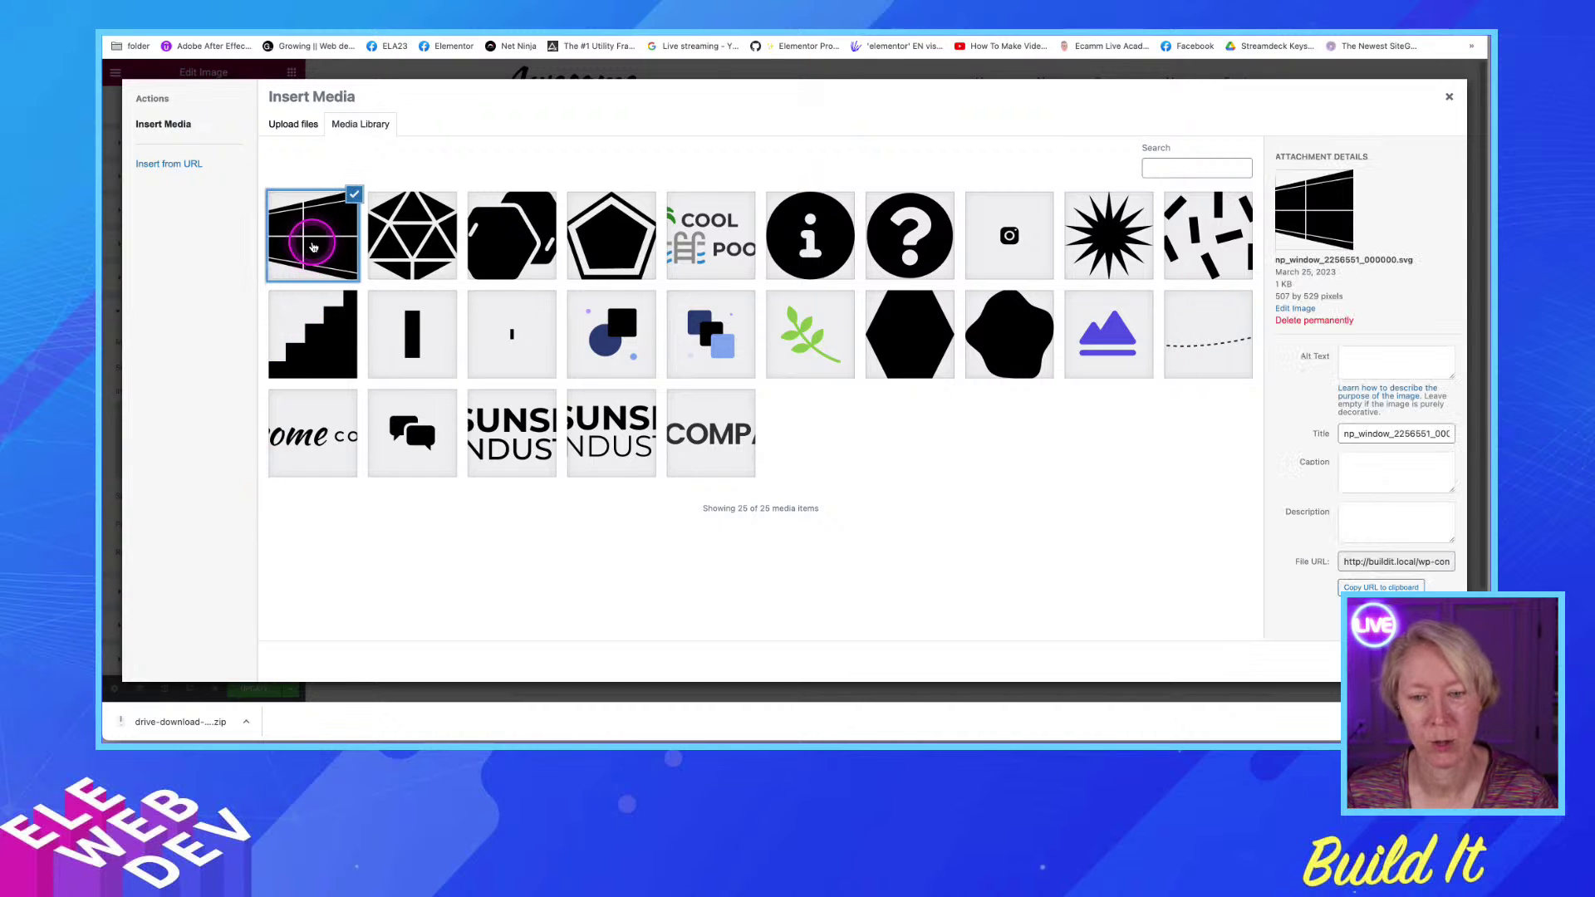
click(1413, 661)
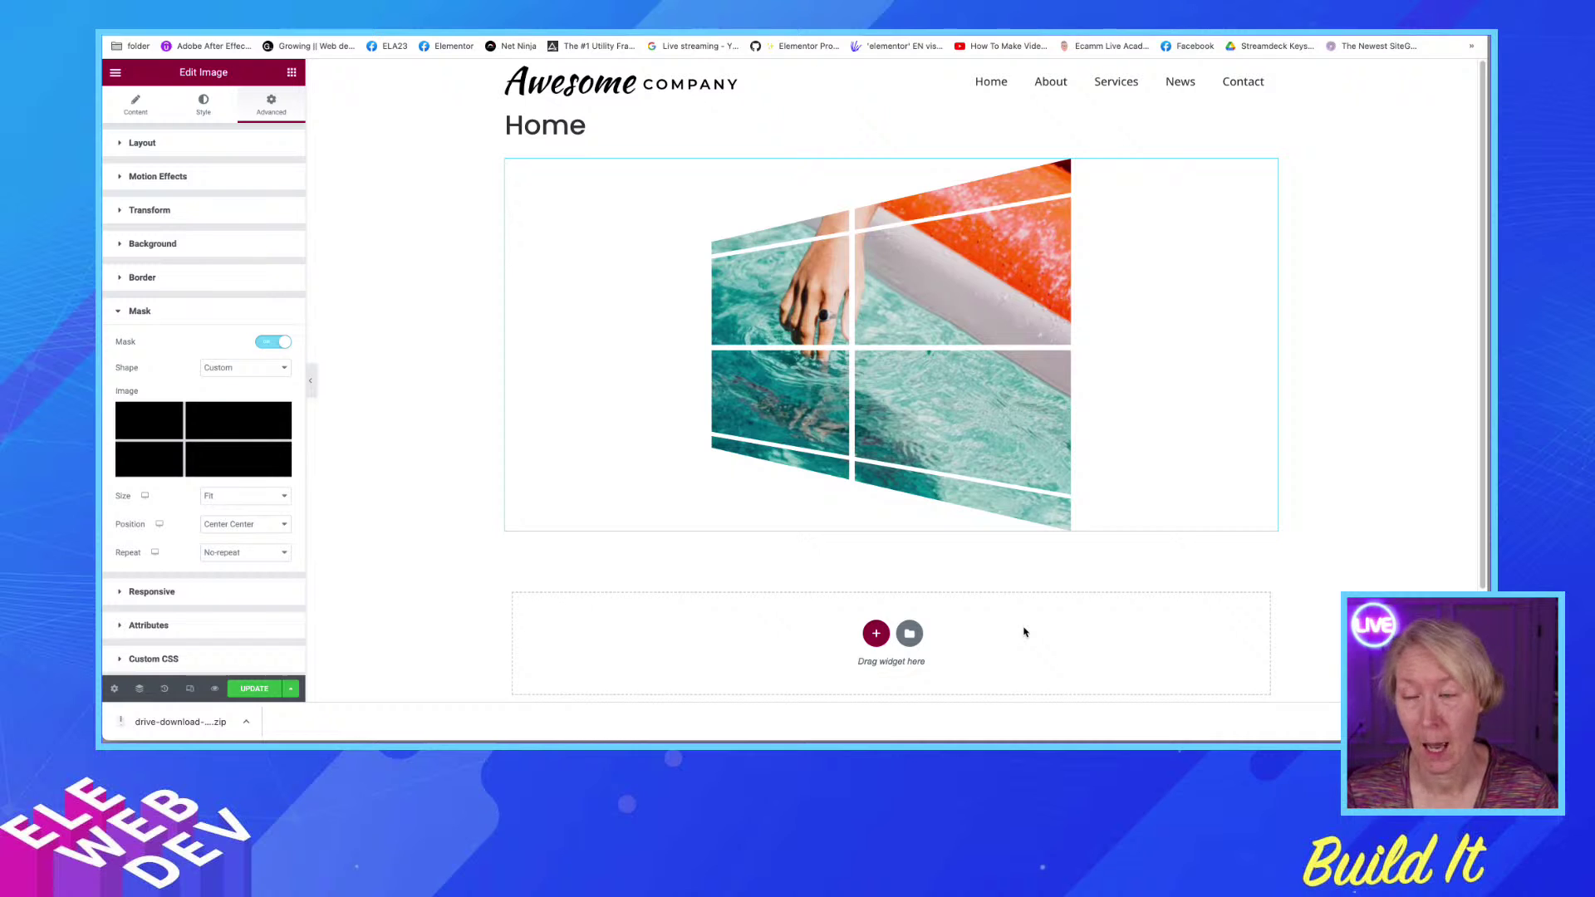
Replace the custom mask's window shape with the icosahedron SVG from the media library
click(946, 381)
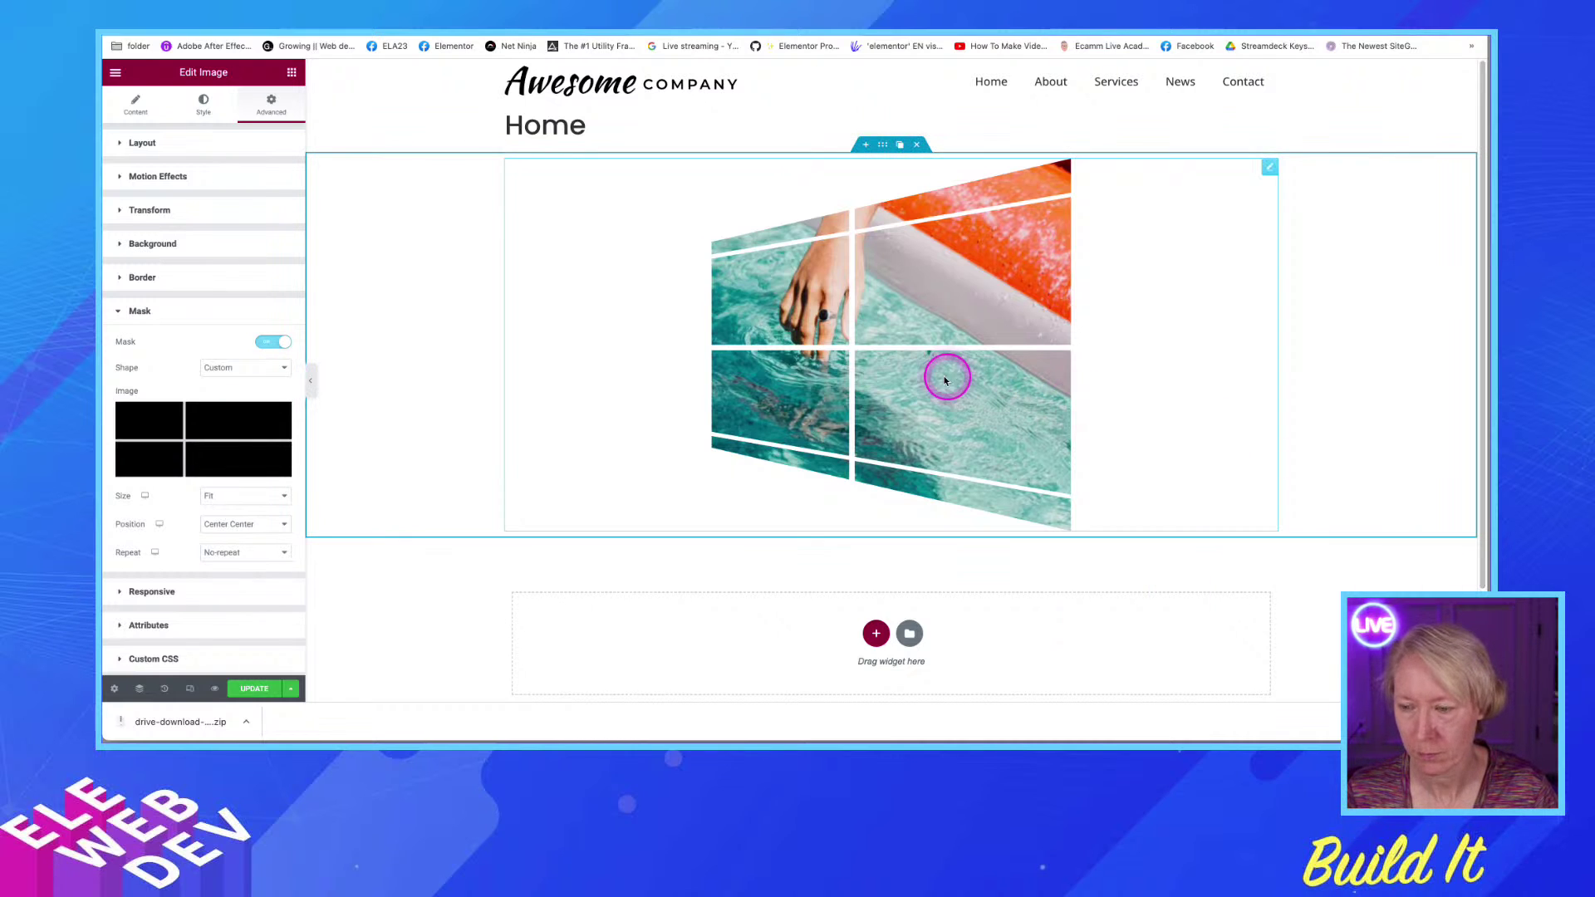
click(859, 370)
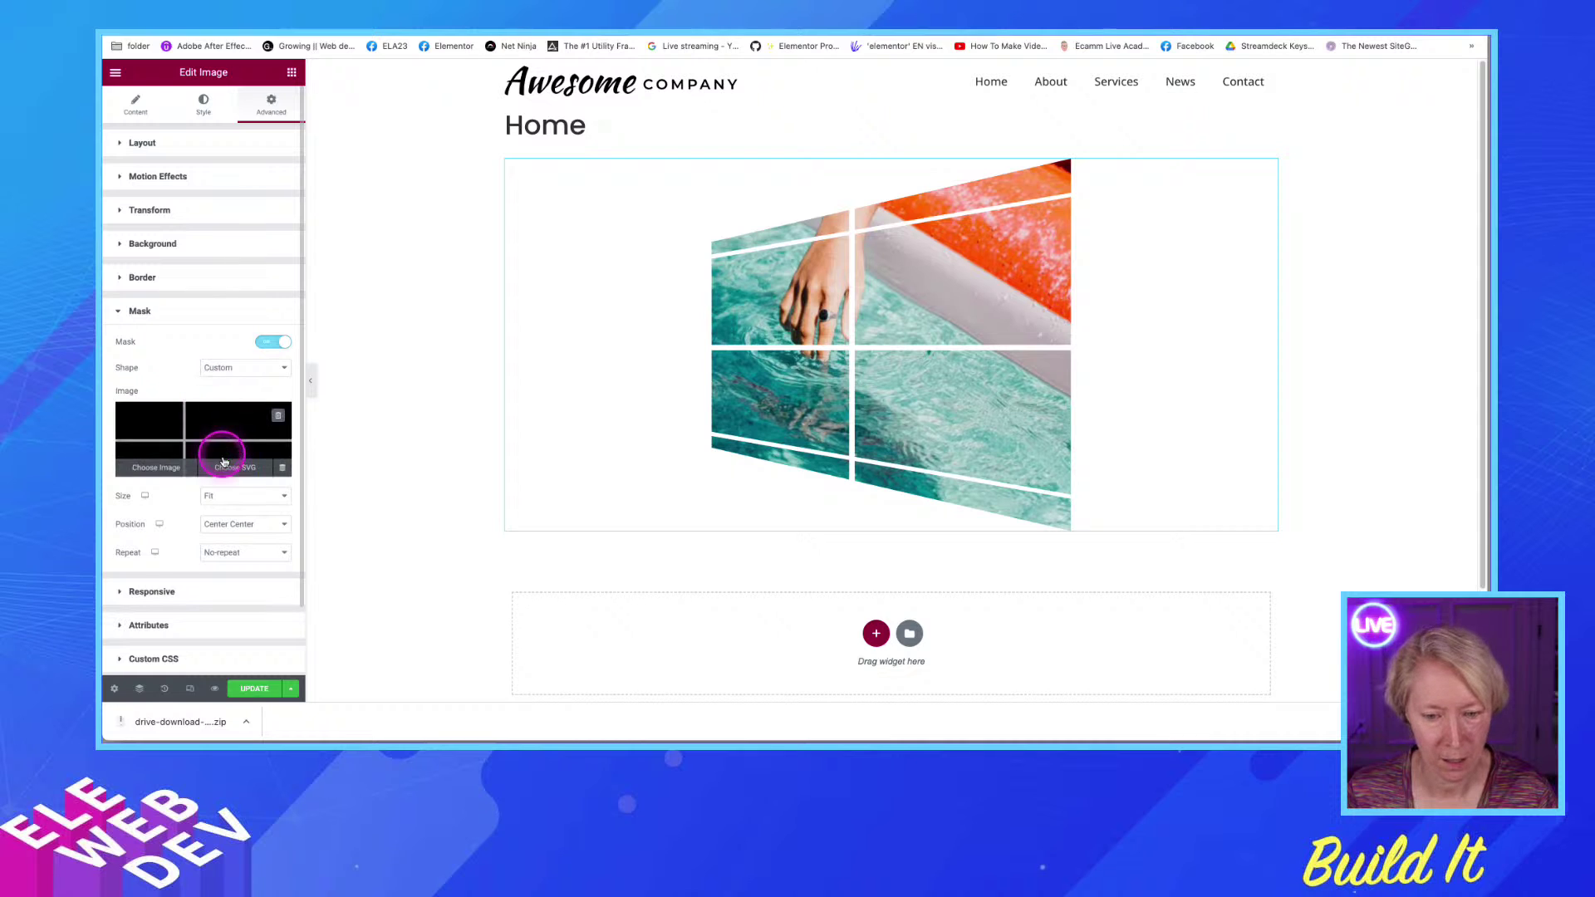
click(226, 468)
click(410, 242)
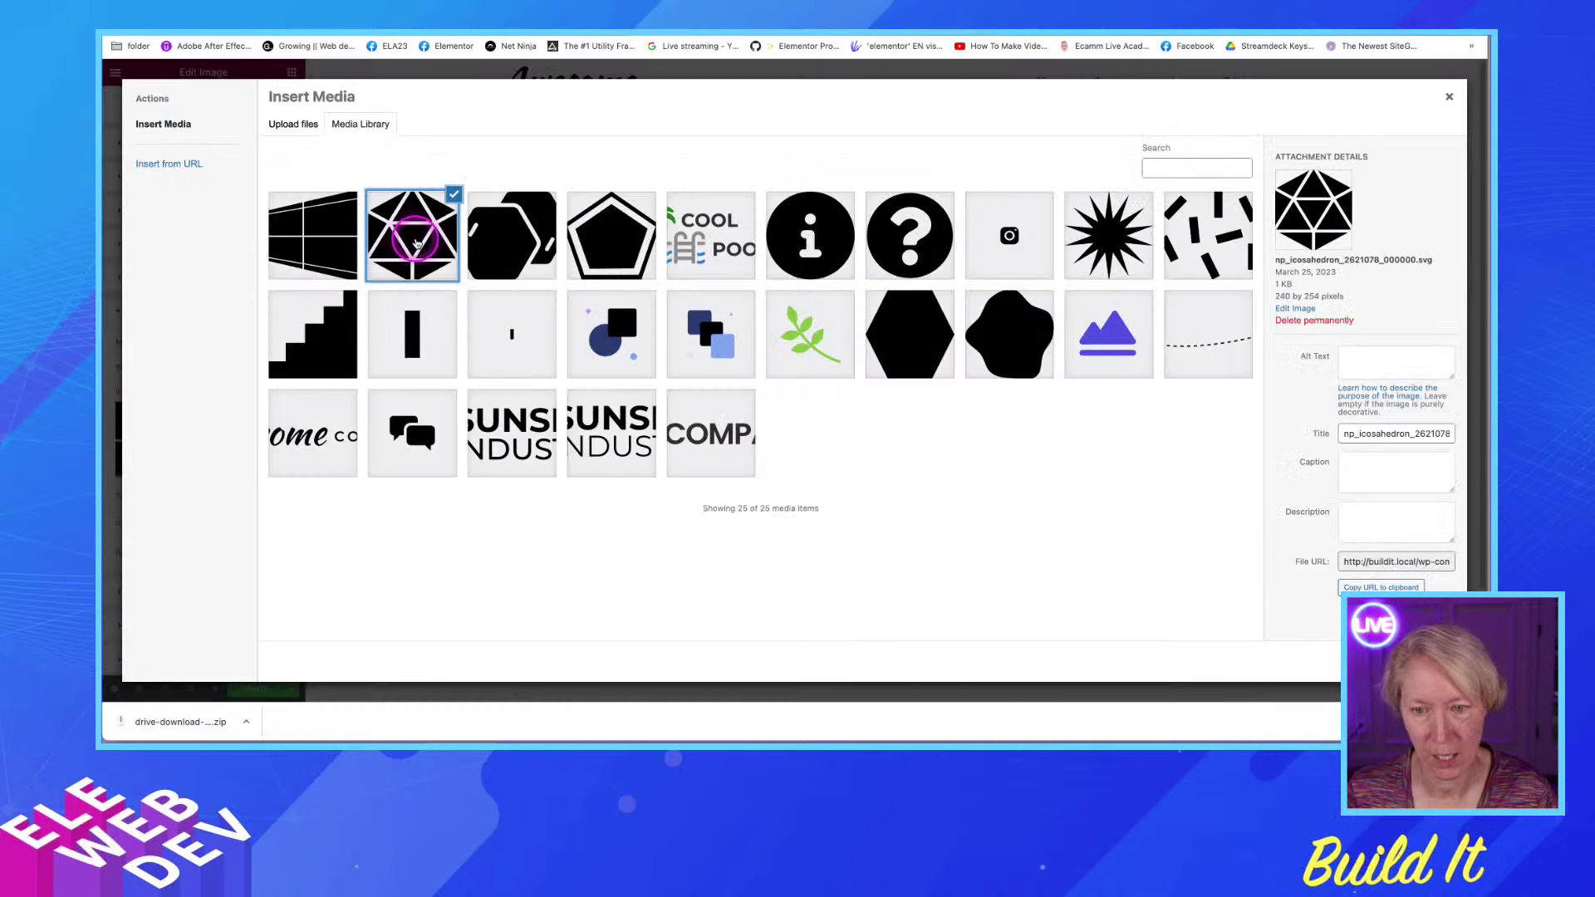
click(1422, 662)
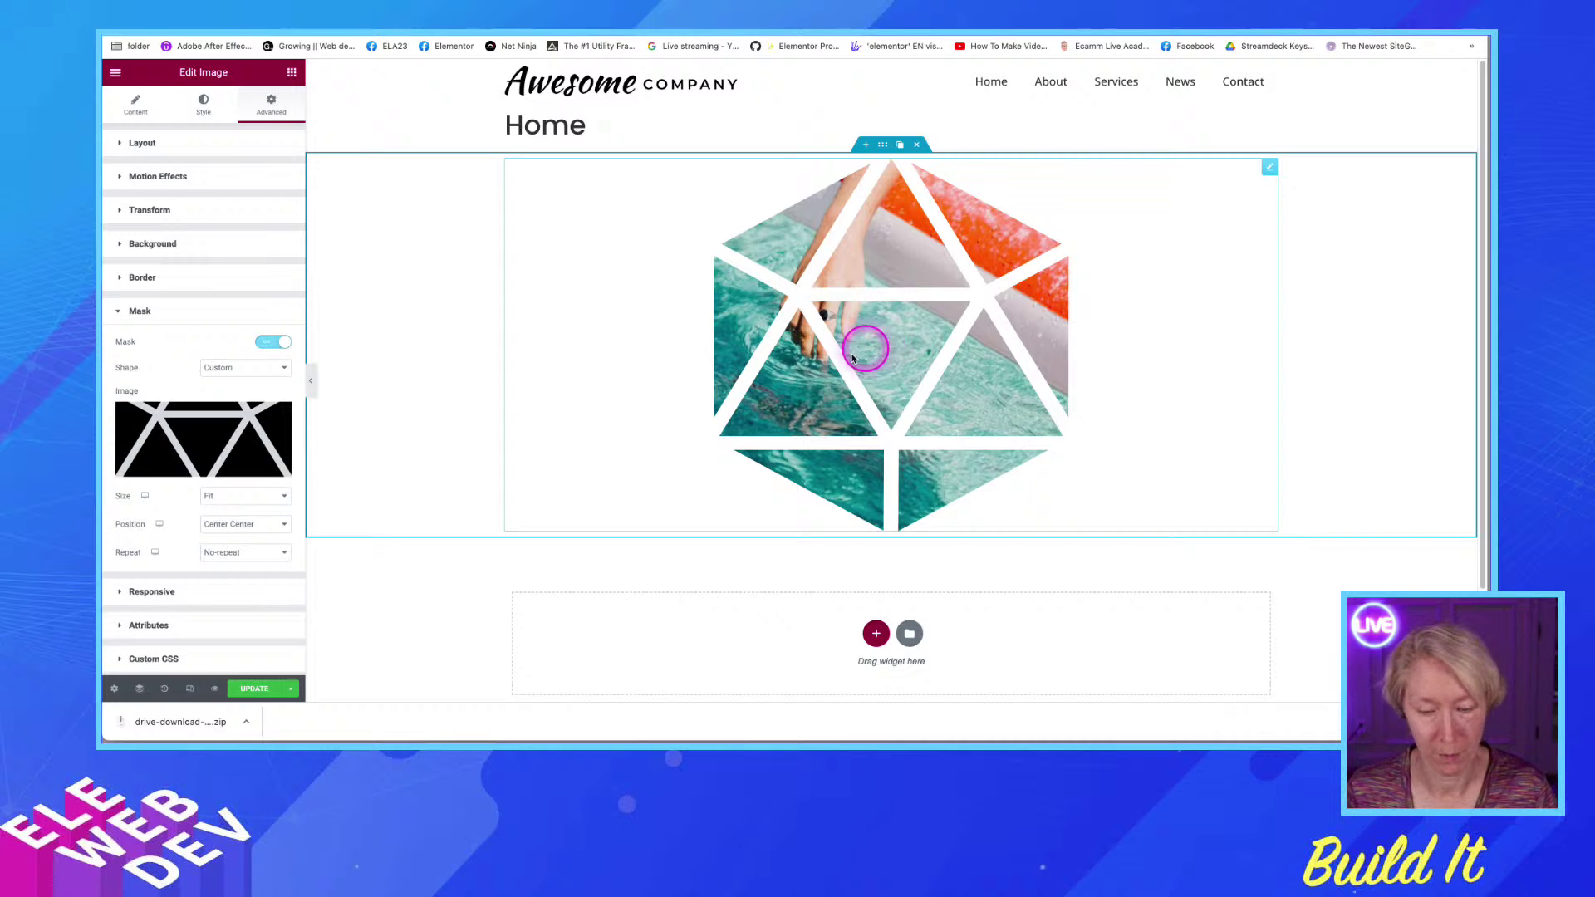
Keep the Custom mask shape and set its image to the double-hexagon SVG np_hexagon_5321800_000000.svg
click(221, 371)
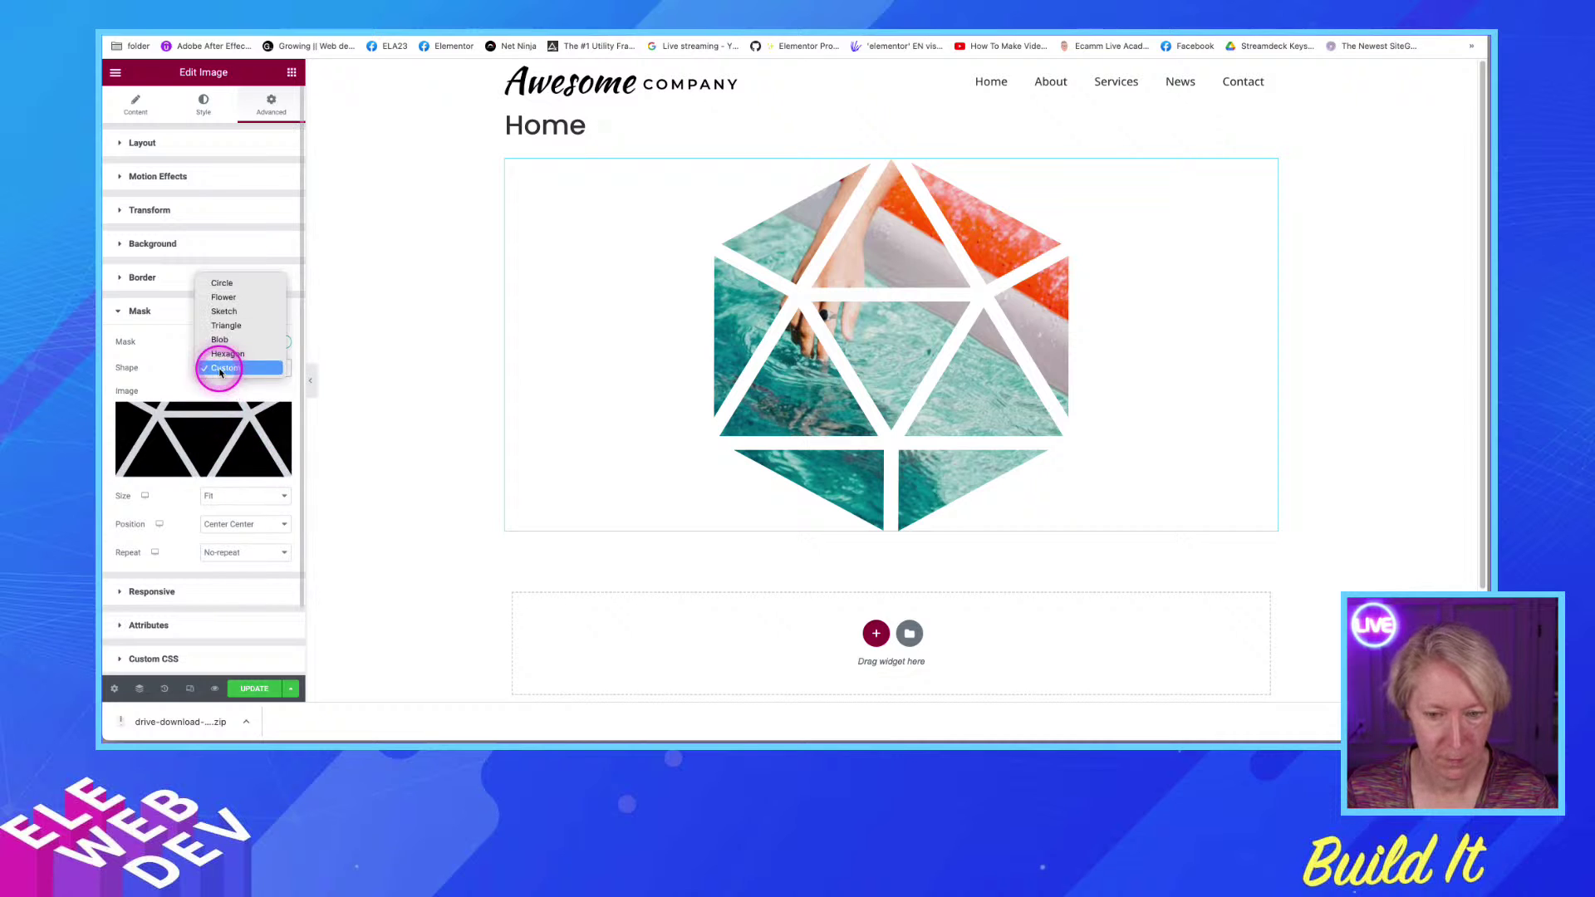
click(221, 369)
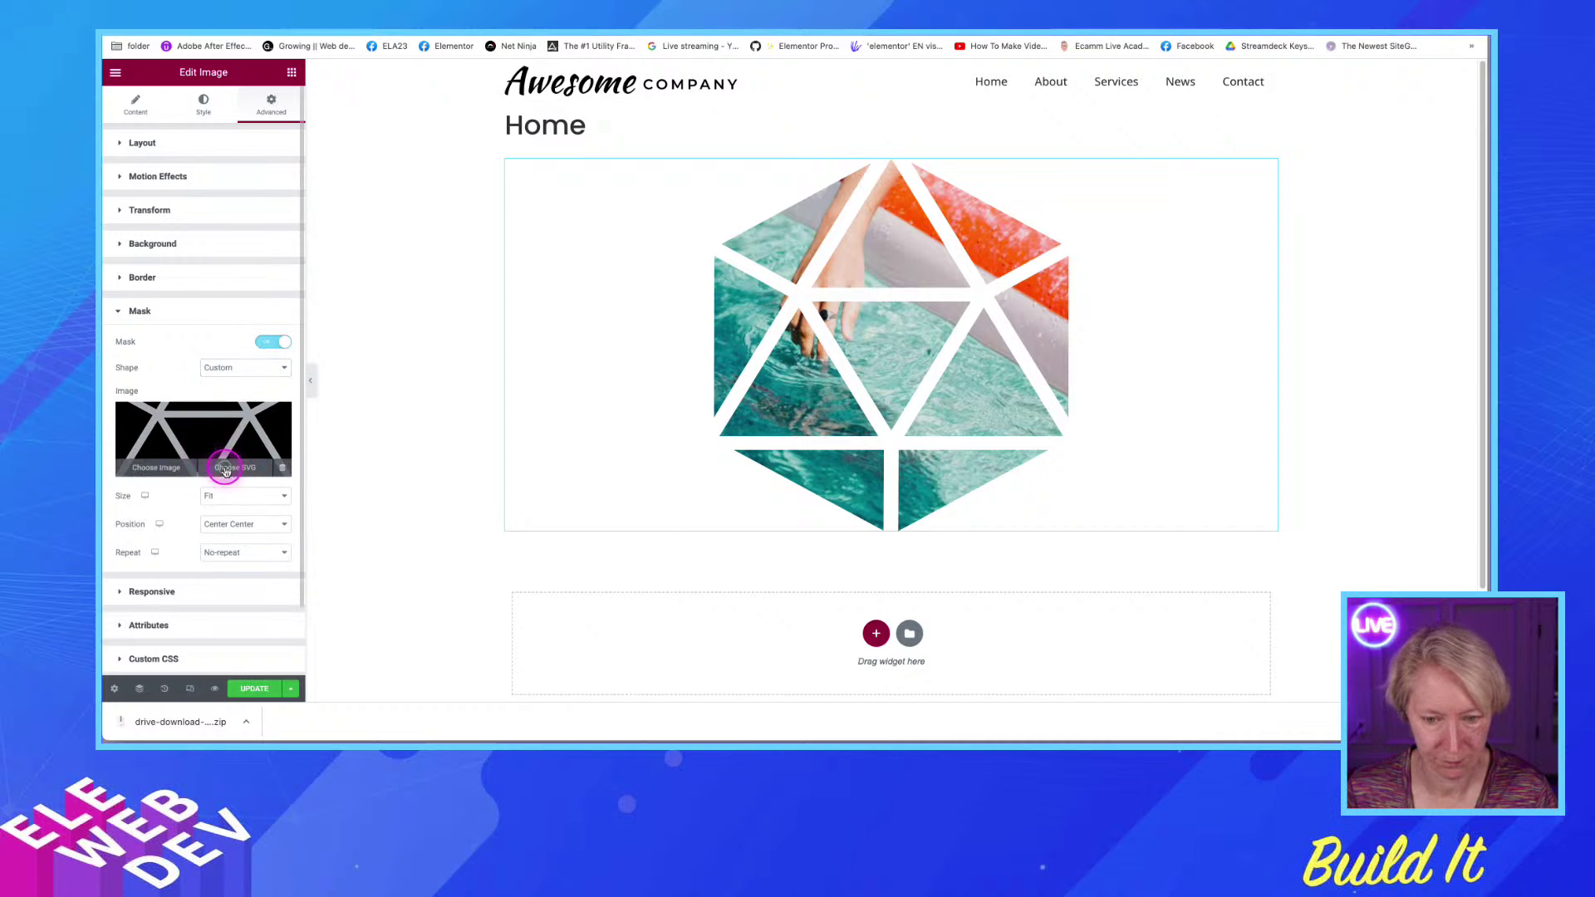
click(225, 469)
click(539, 261)
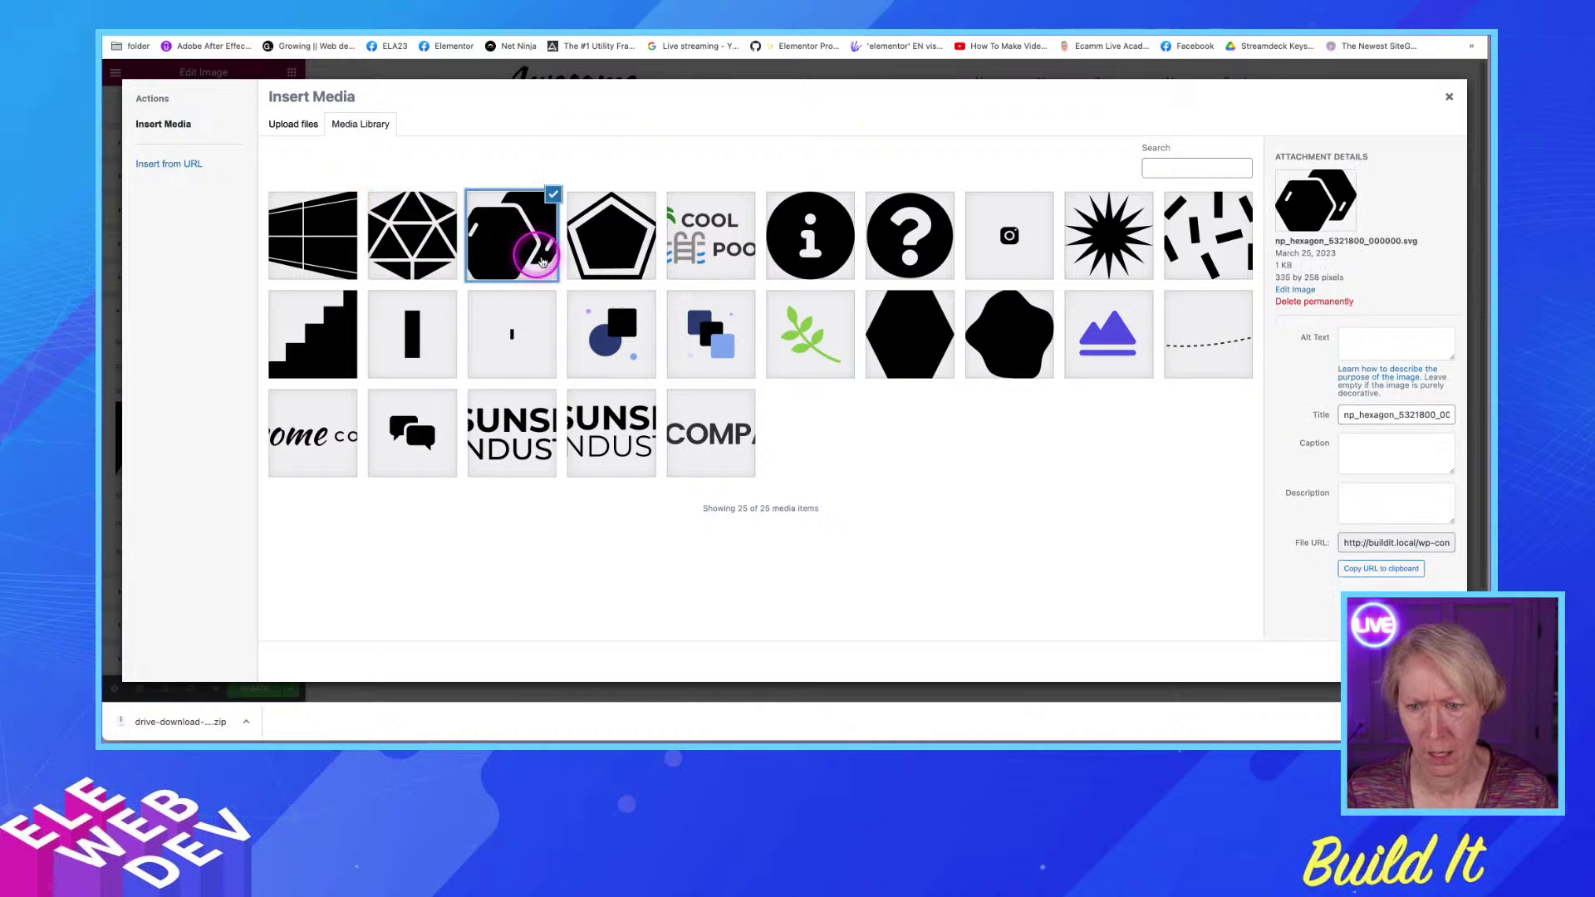
click(1412, 662)
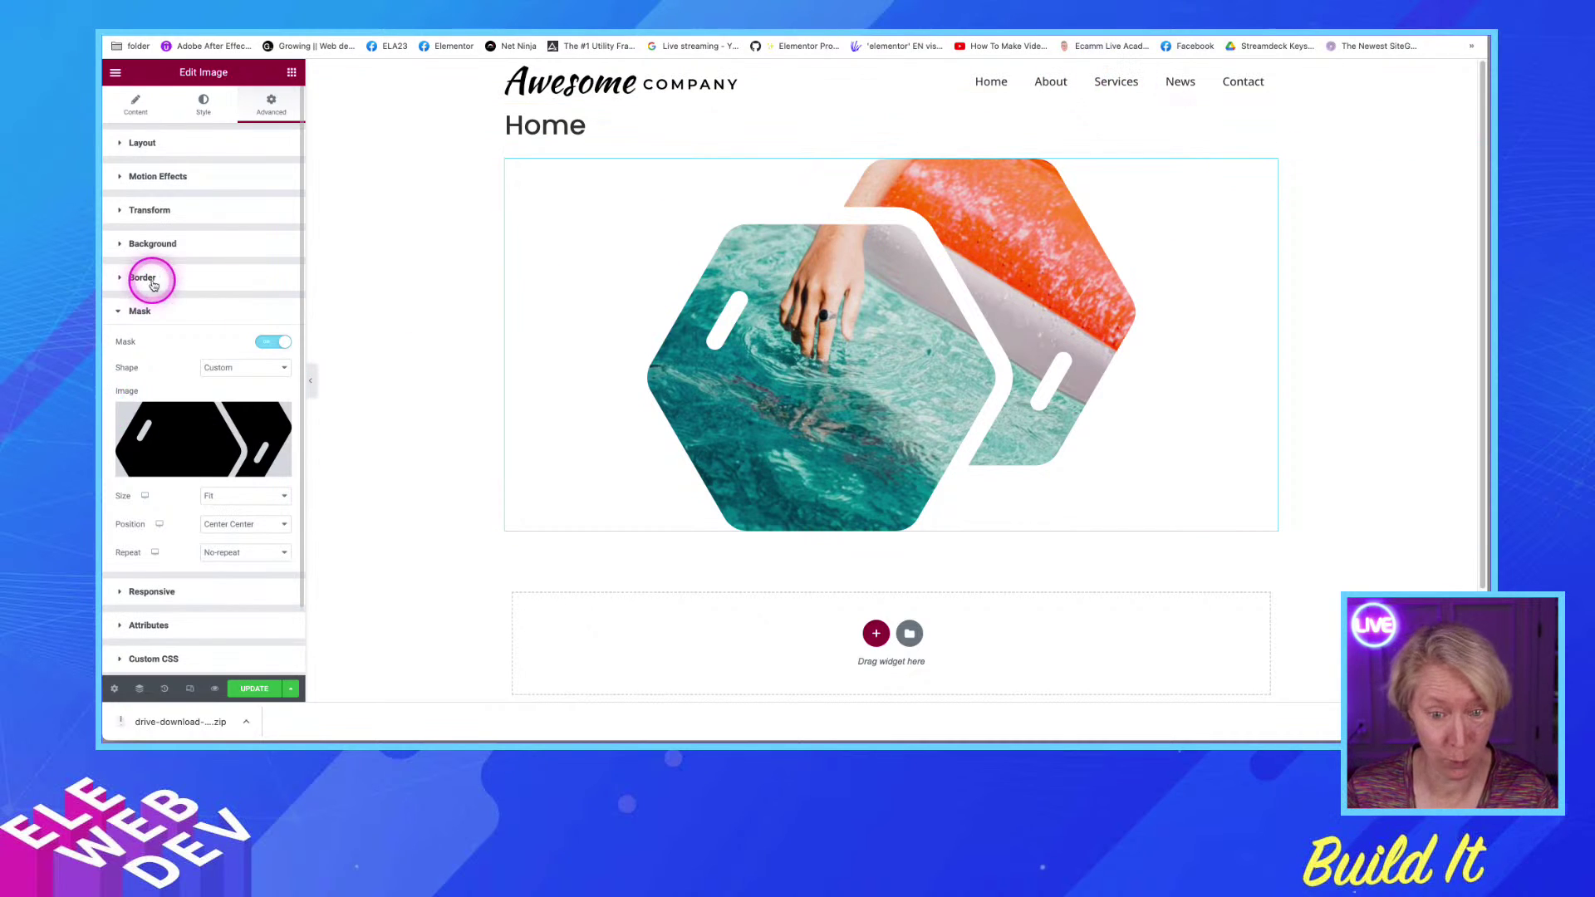
Reduce the masked pool image's width to 44% in its style settings
click(160, 146)
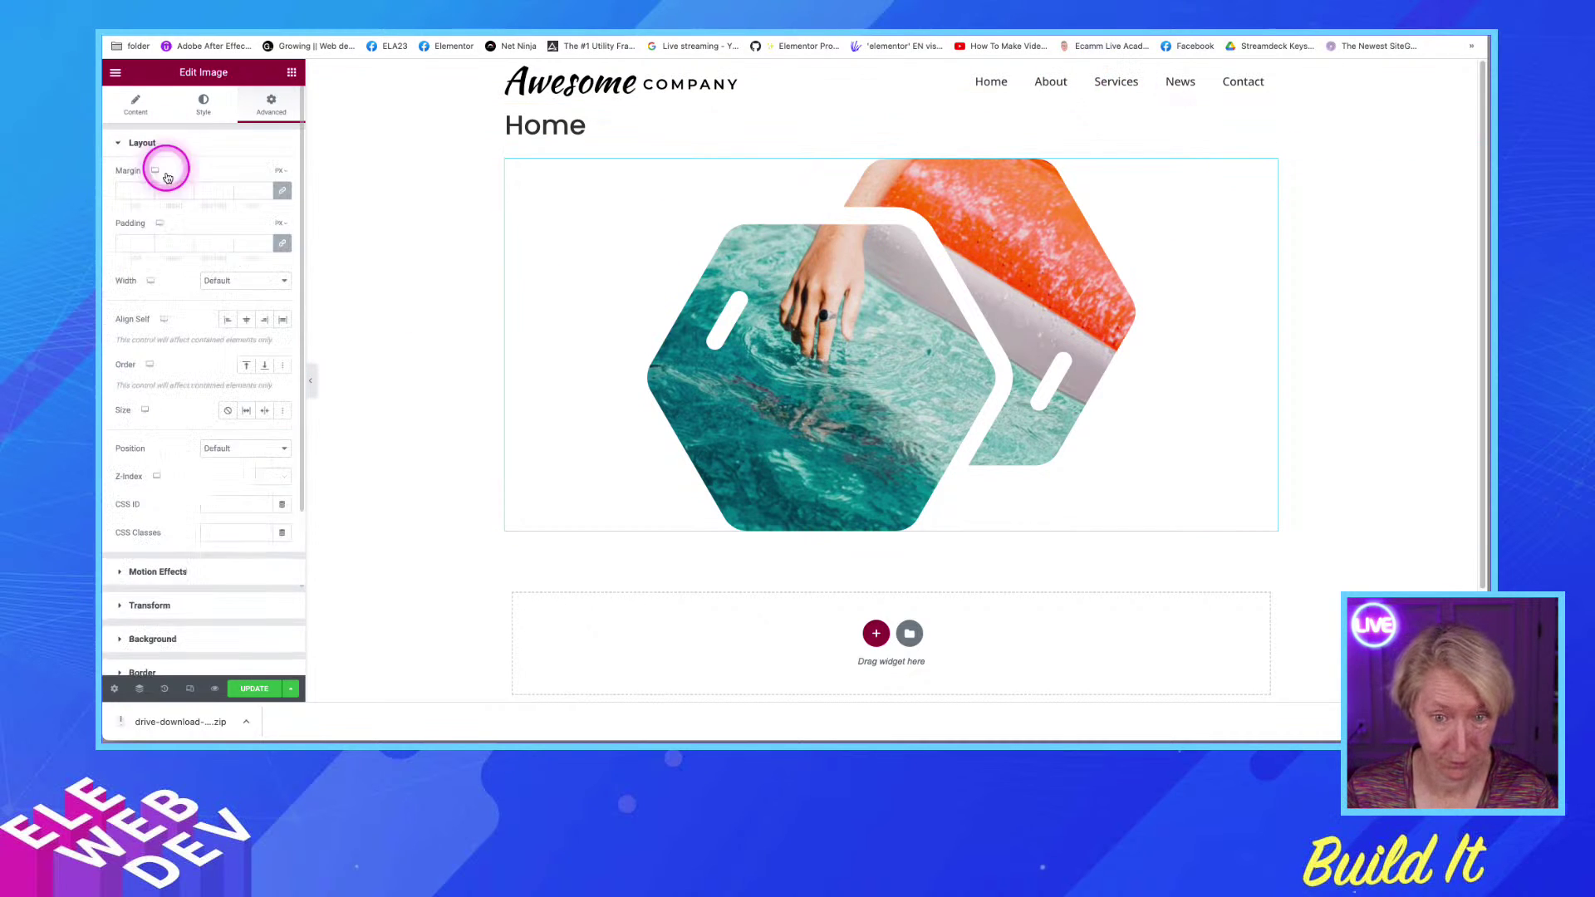
click(204, 104)
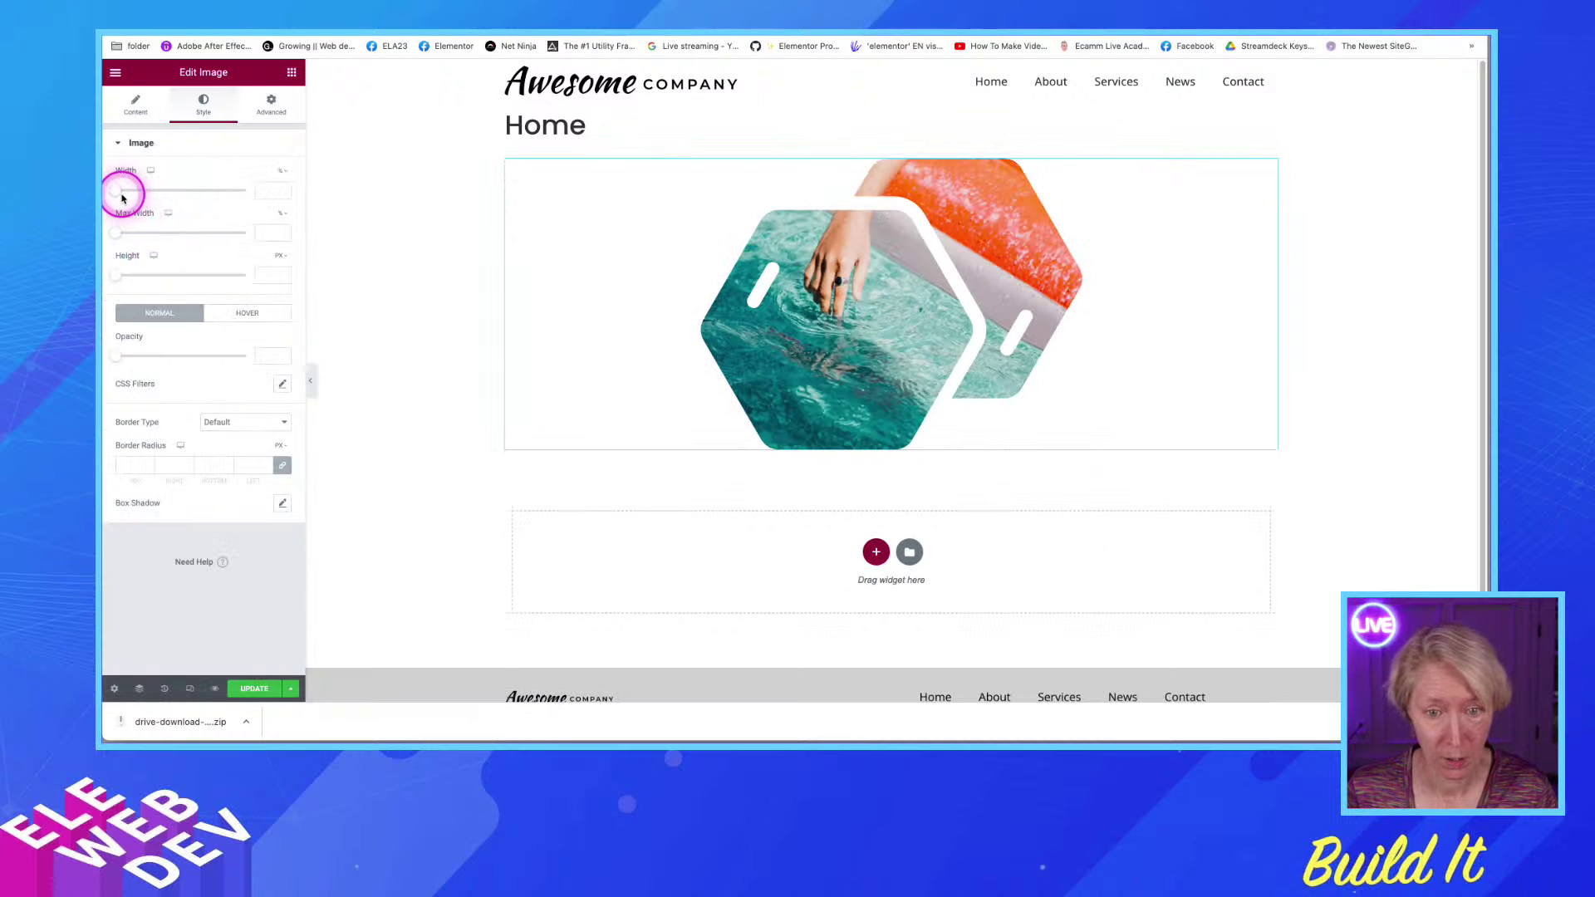
drag(119, 191, 176, 199)
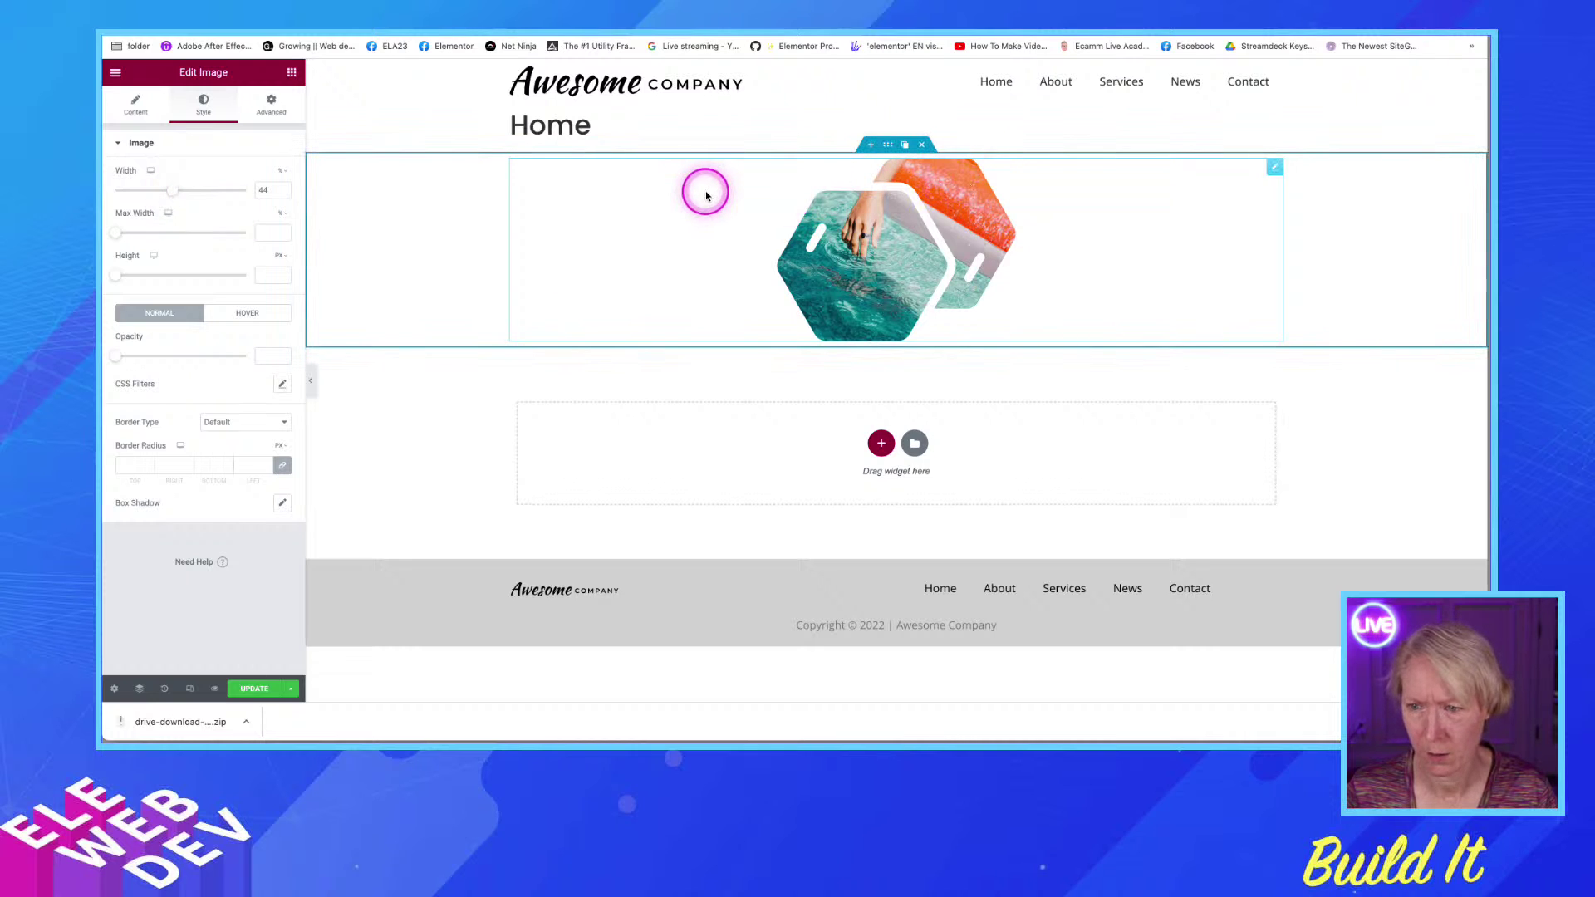
Add an inner container above the masked image and duplicate it
click(292, 72)
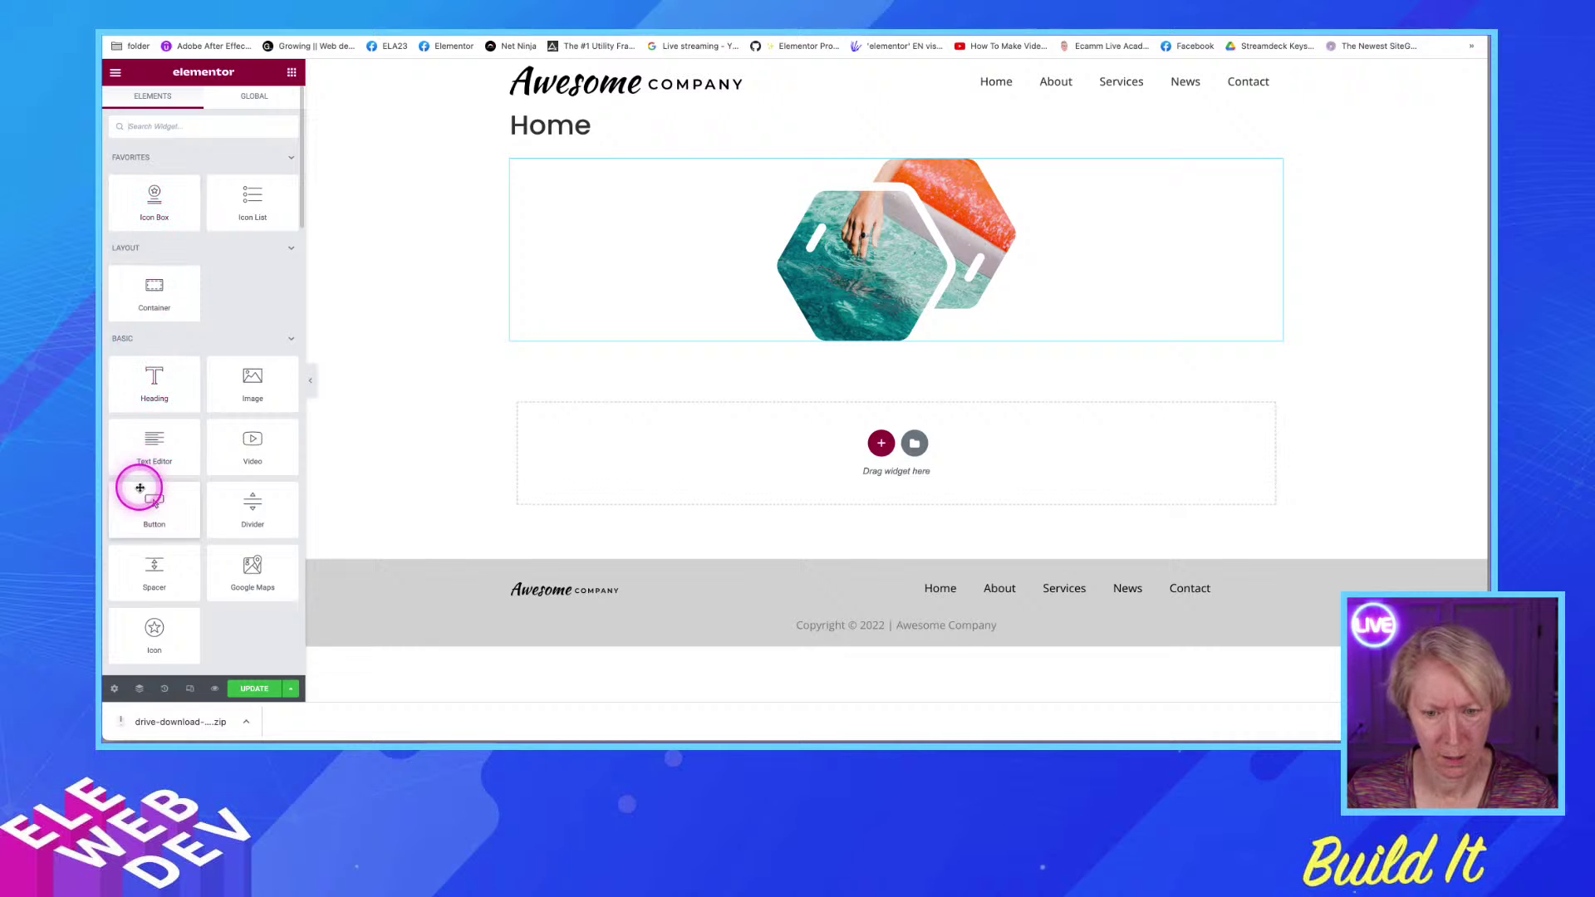
drag(165, 310, 545, 238)
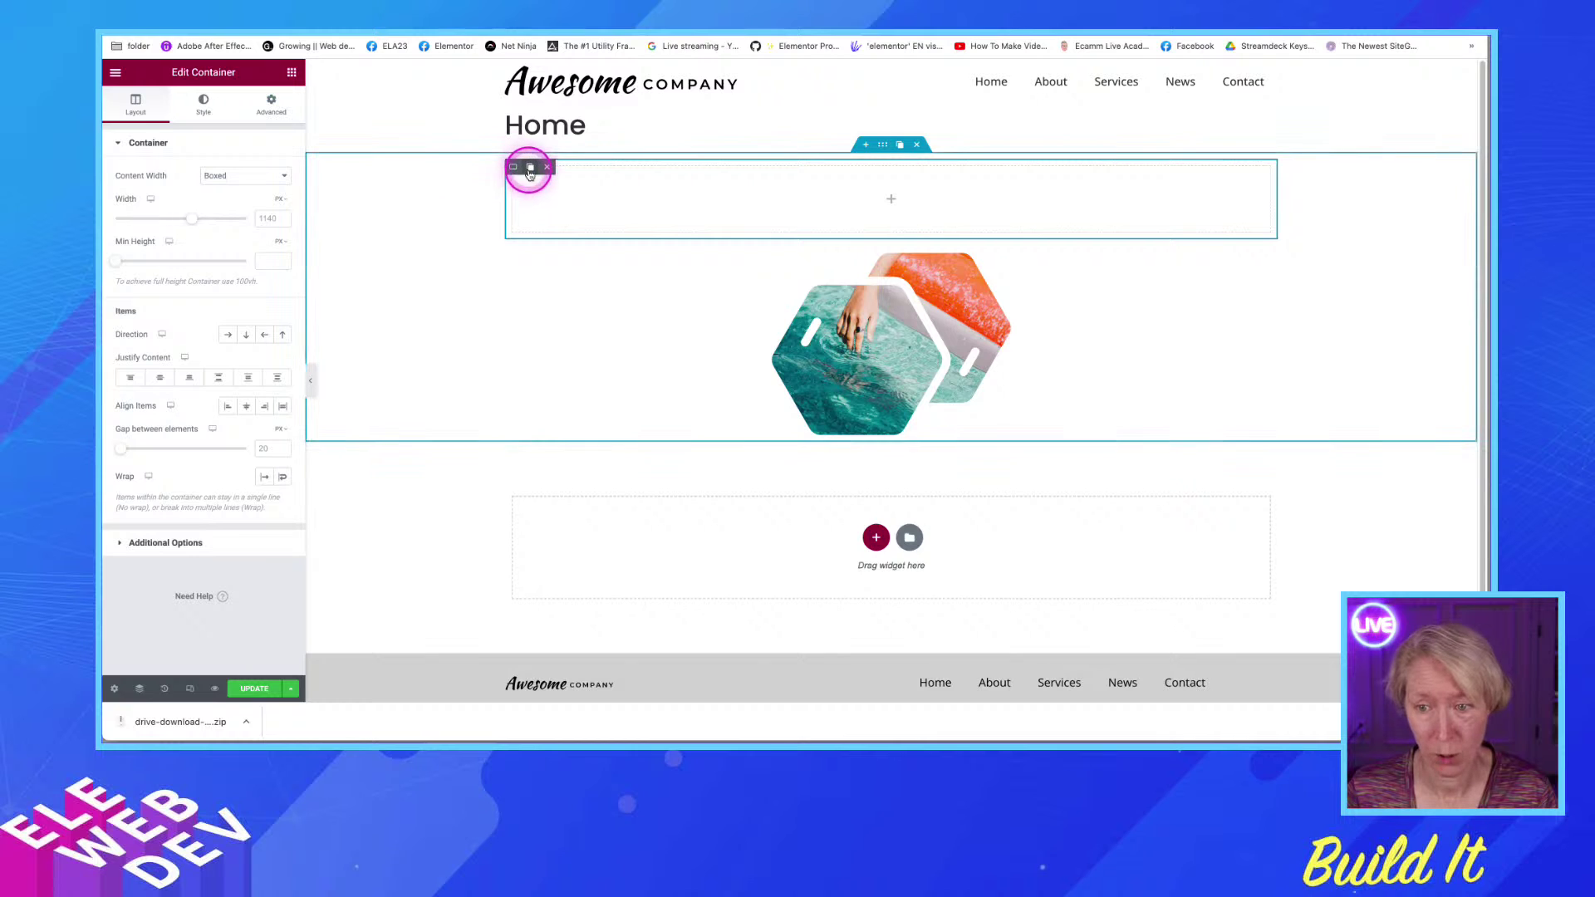
click(533, 168)
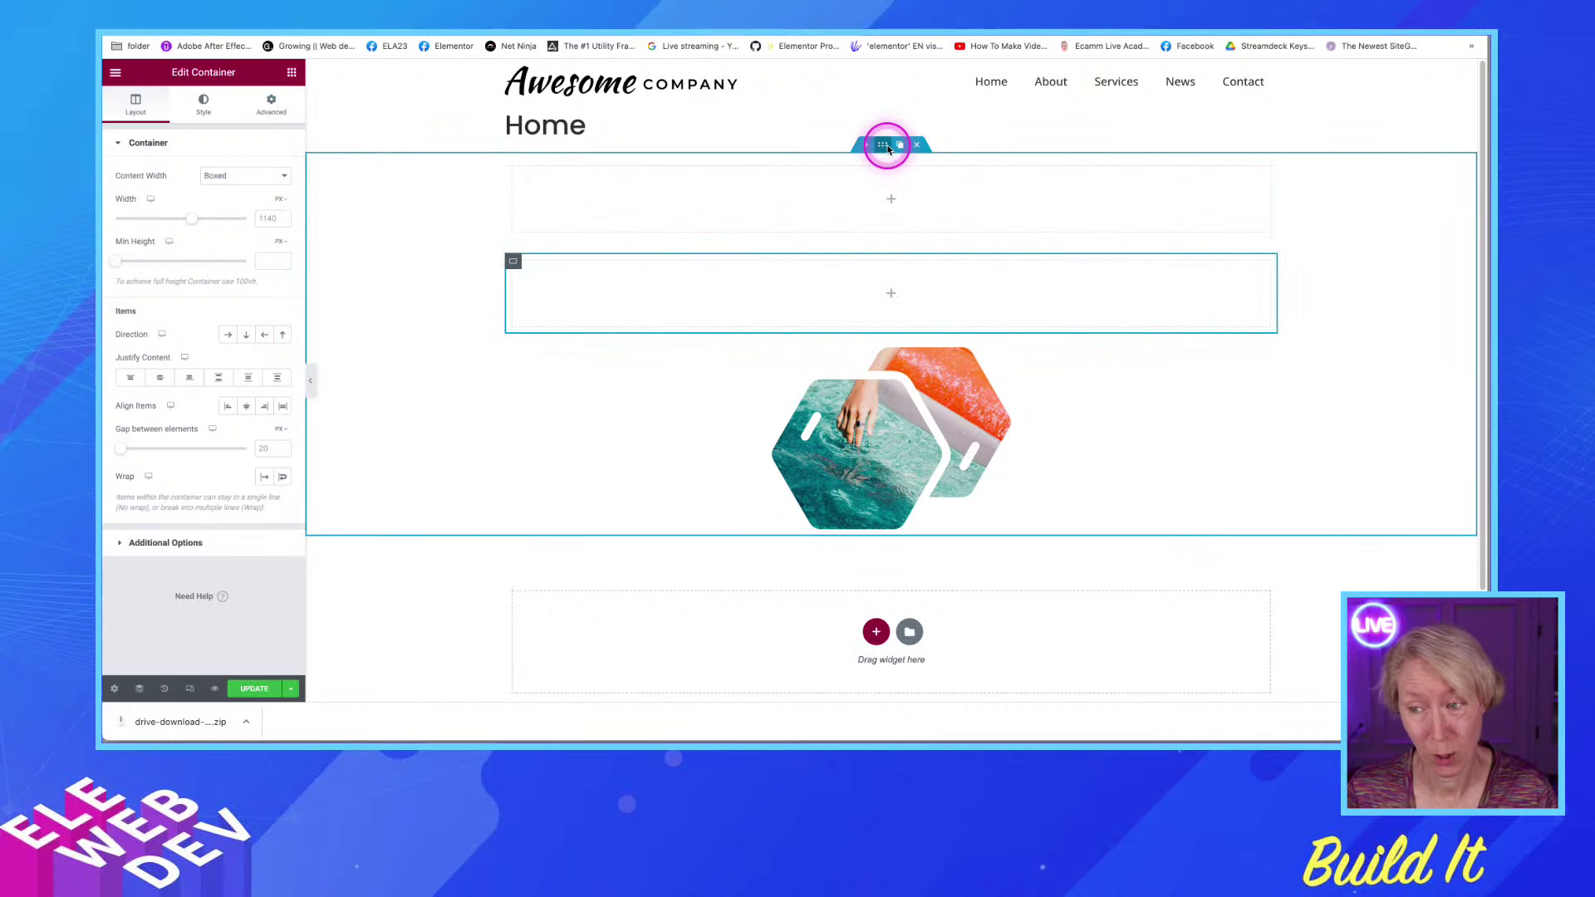
Set the parent container's direction to Row - horizontal and move the masked image into the second inner container
right_click(885, 146)
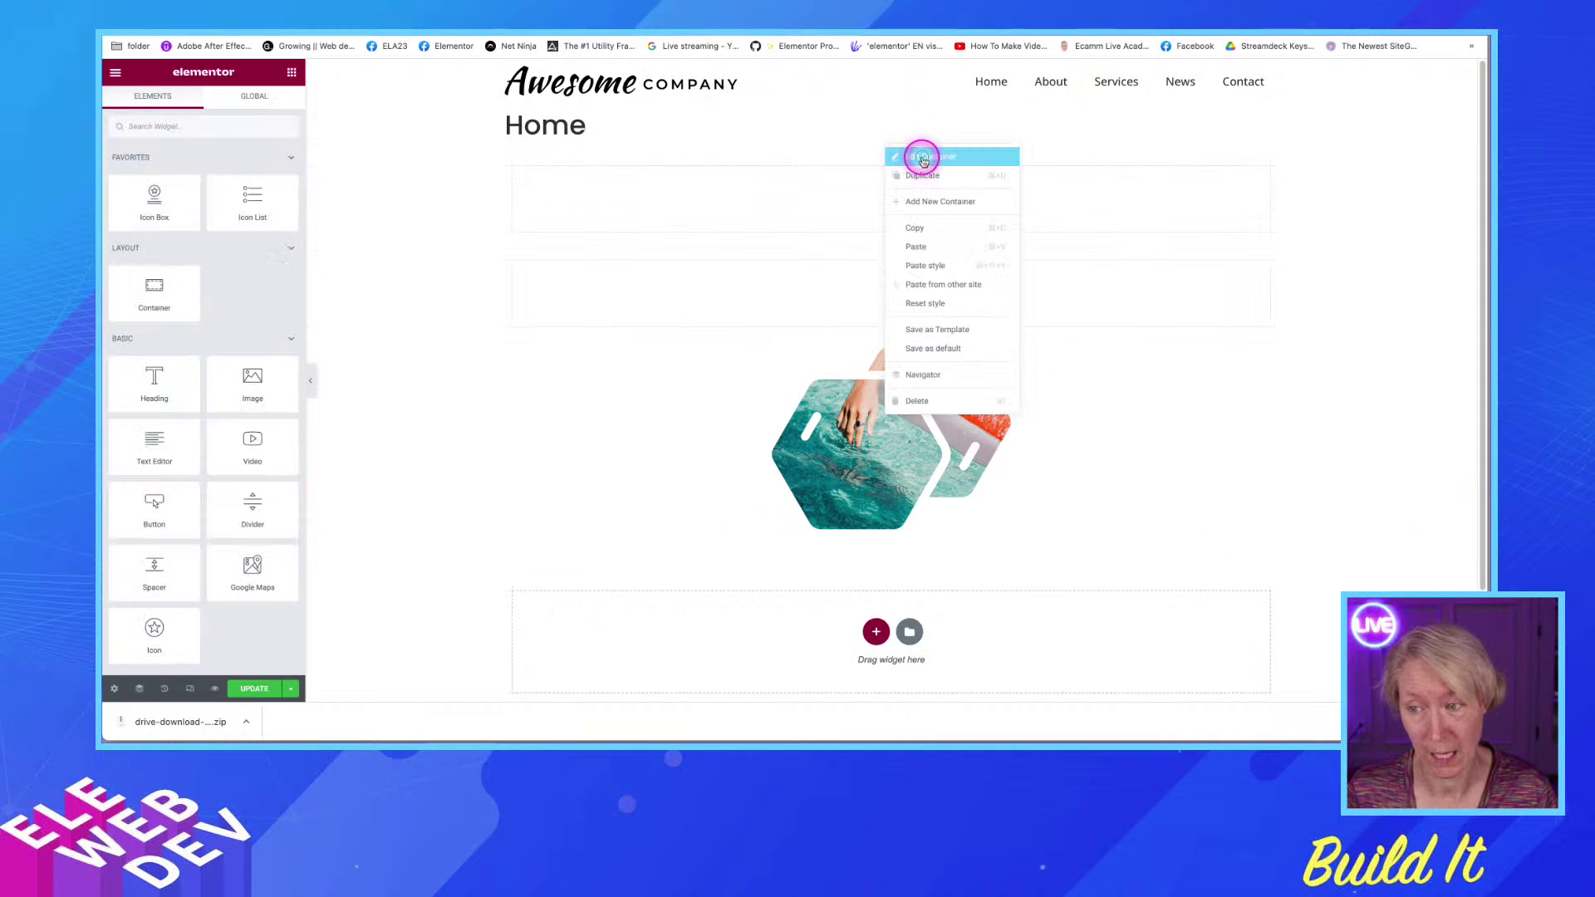
click(922, 158)
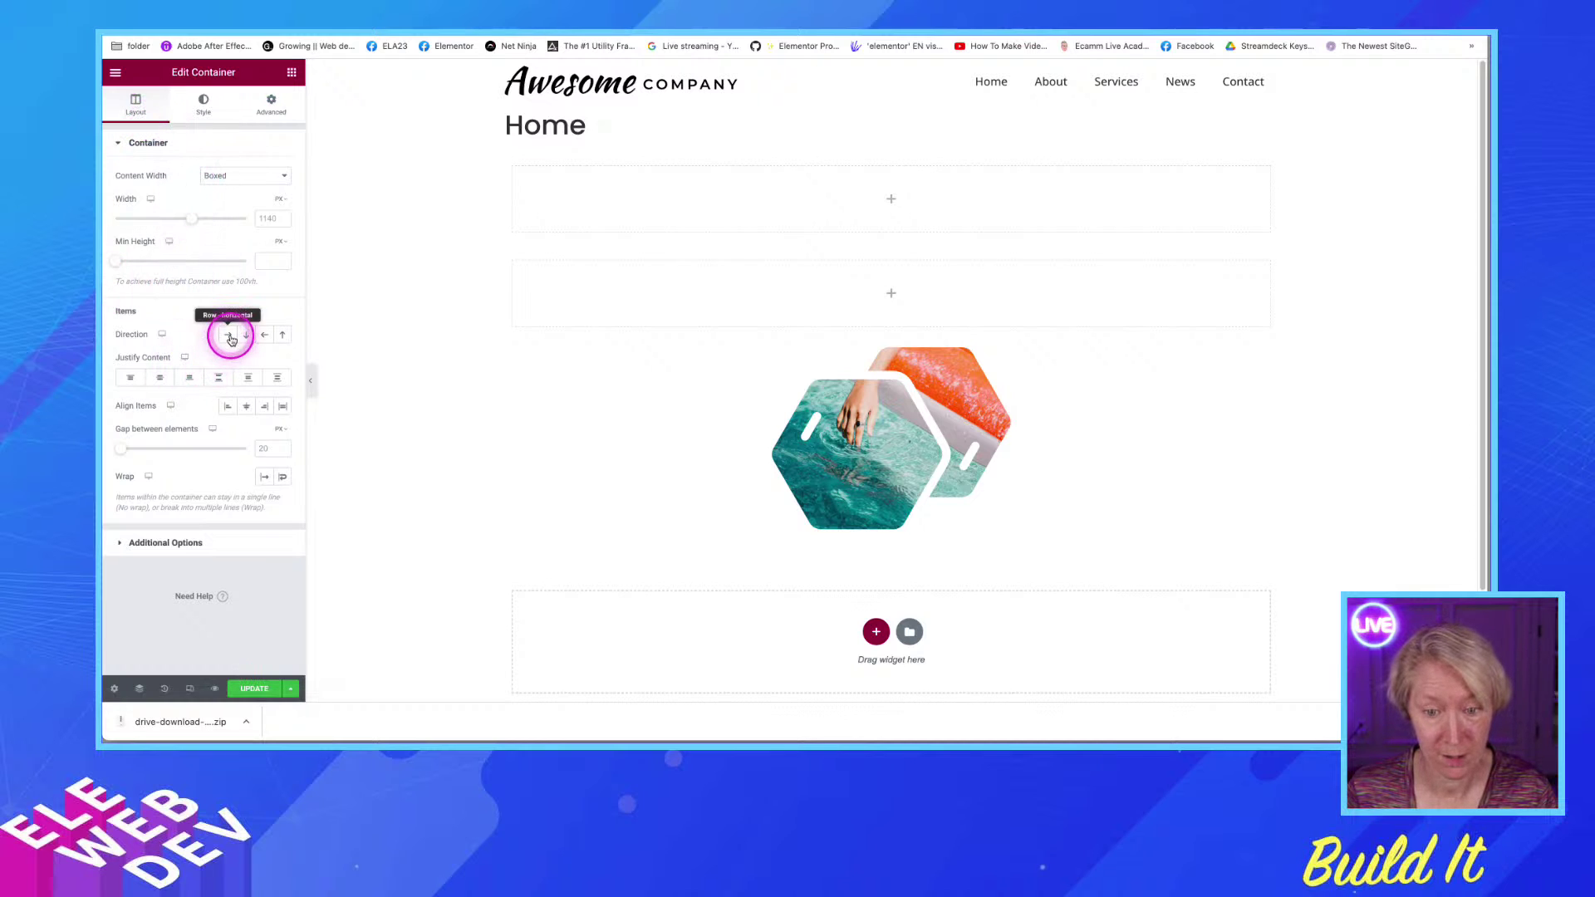
click(229, 337)
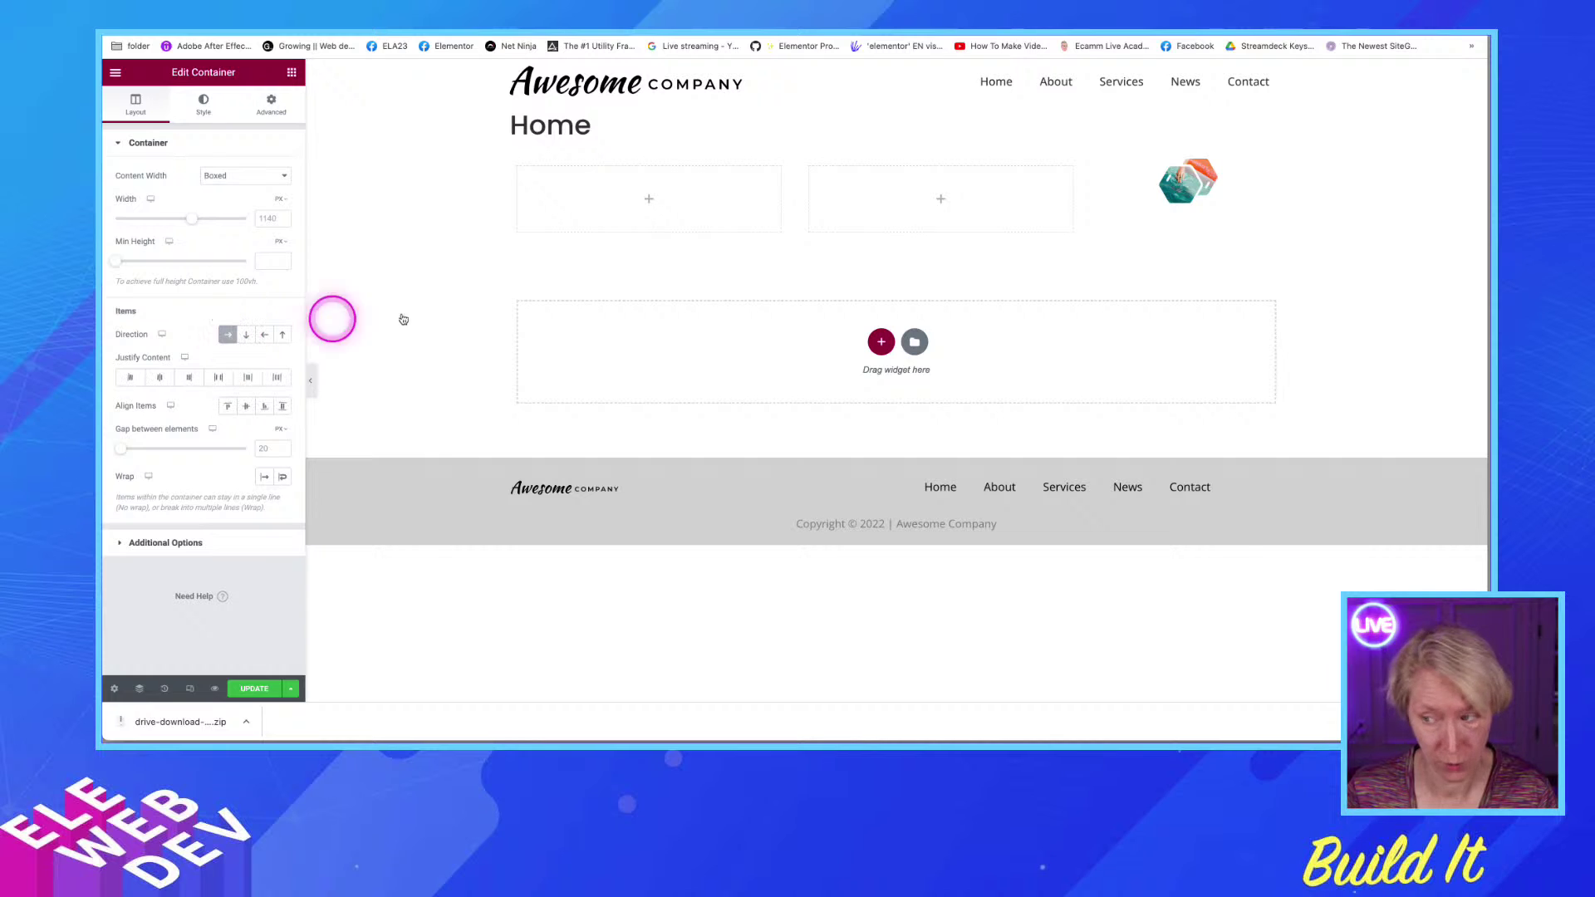
drag(1277, 170, 982, 219)
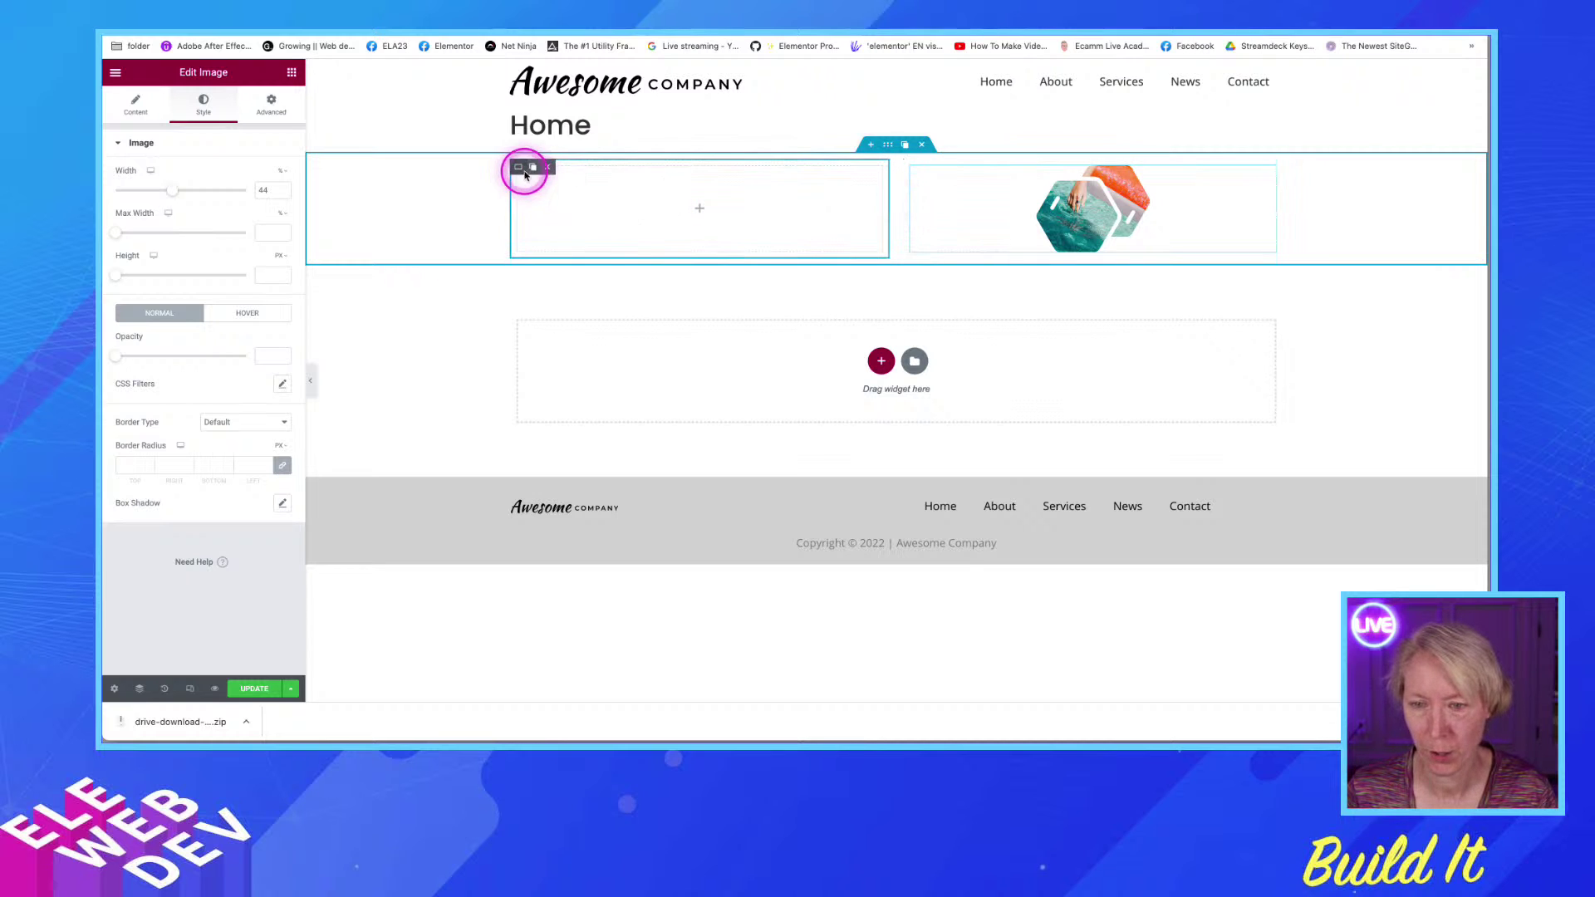
Set the content width of both inner containers to Full Width
right_click(516, 170)
click(545, 176)
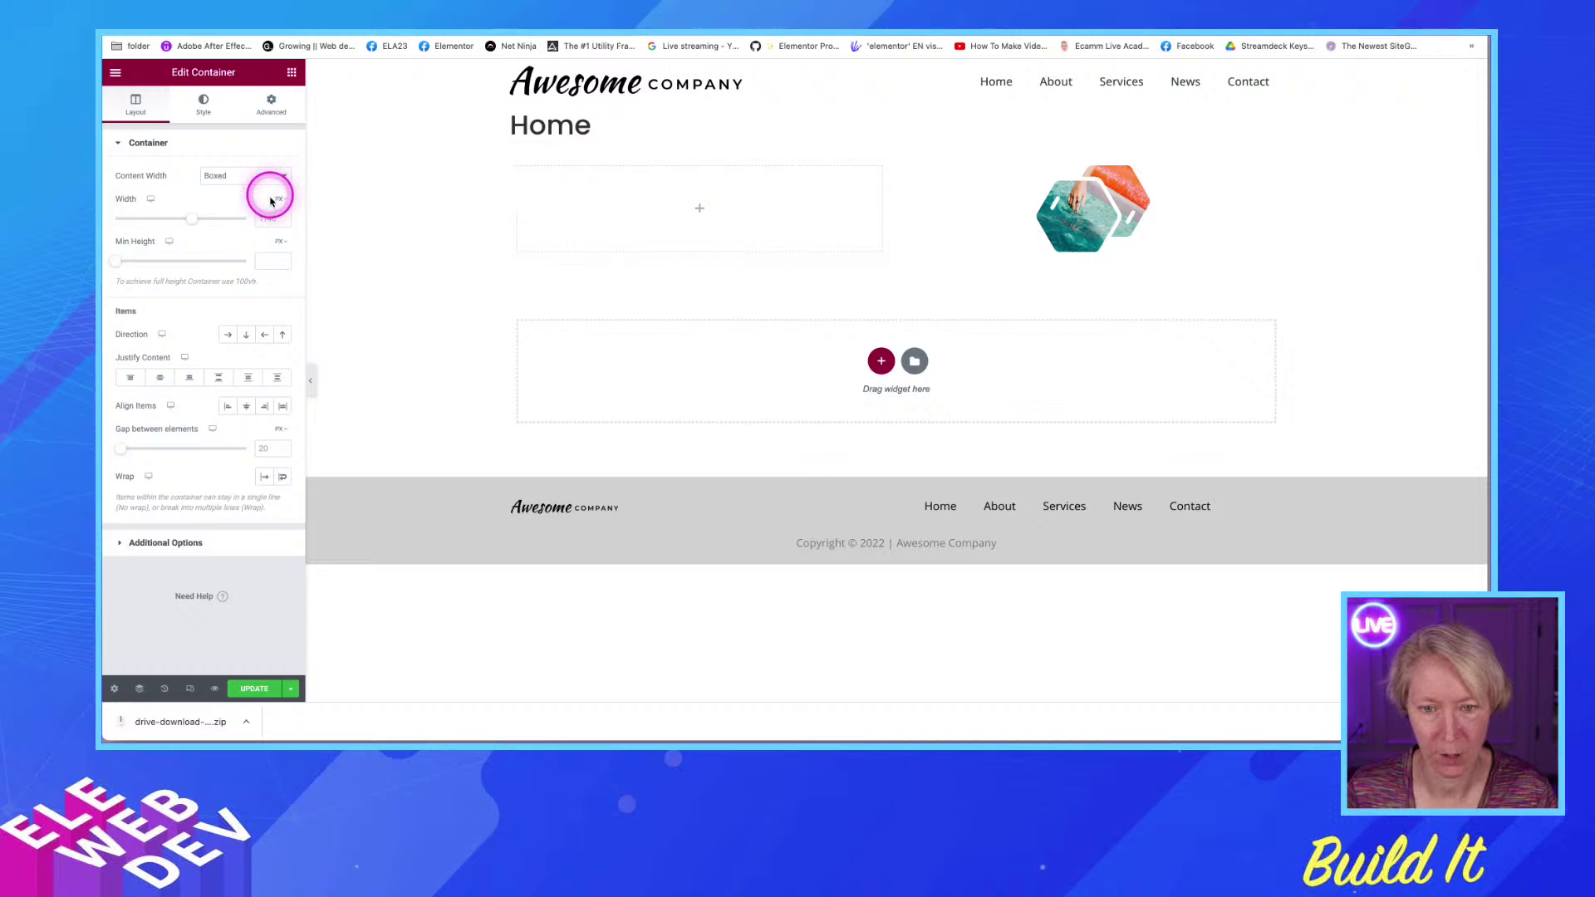
click(228, 177)
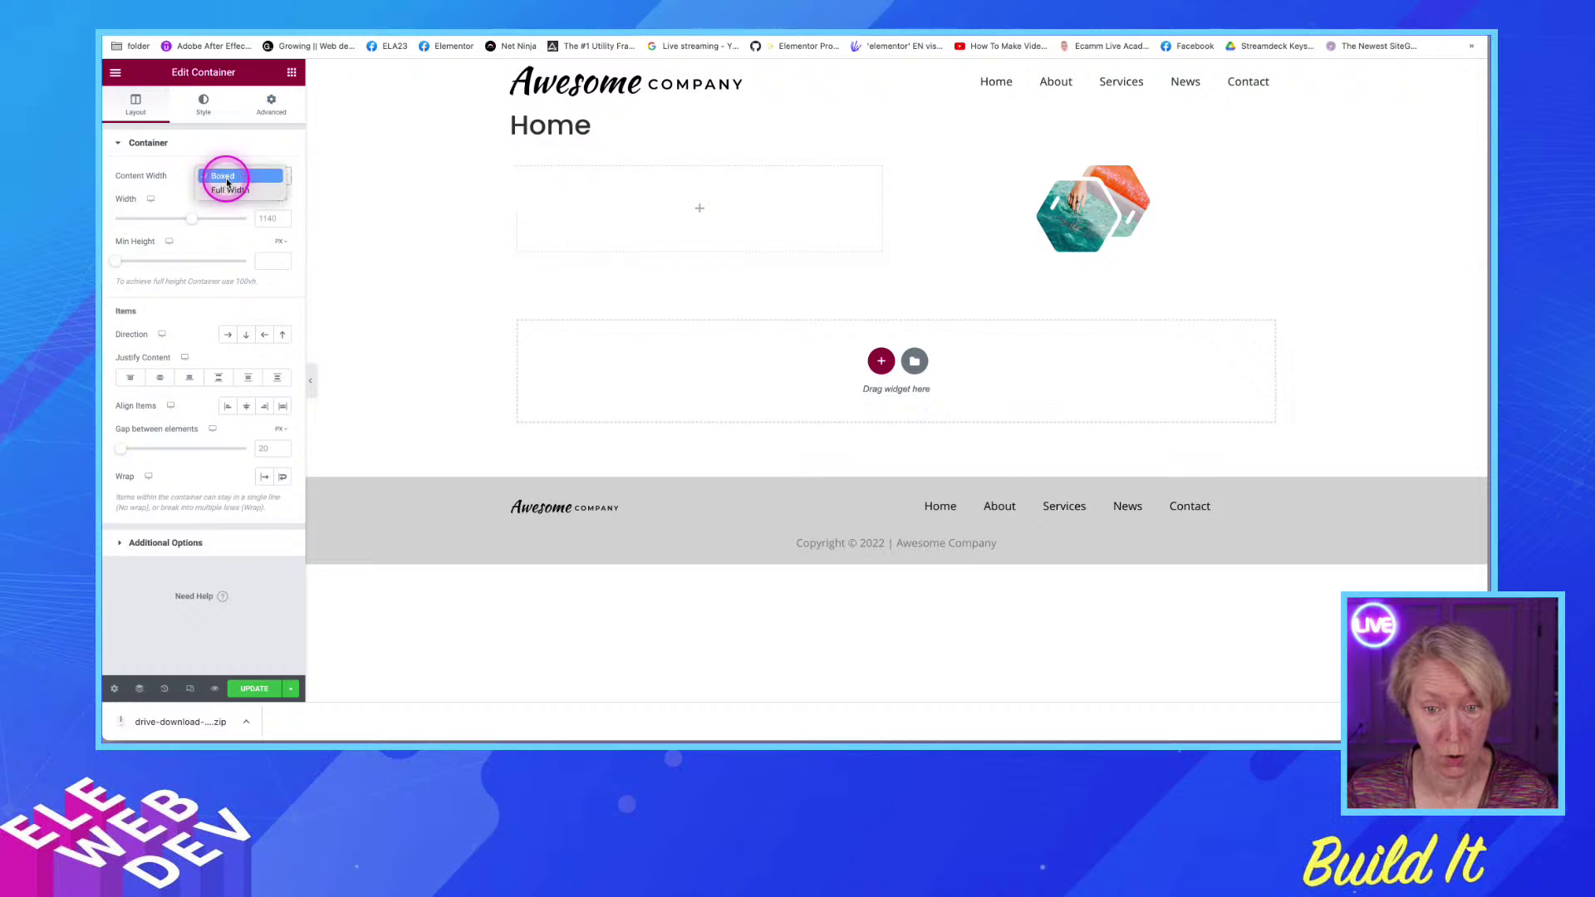
click(227, 188)
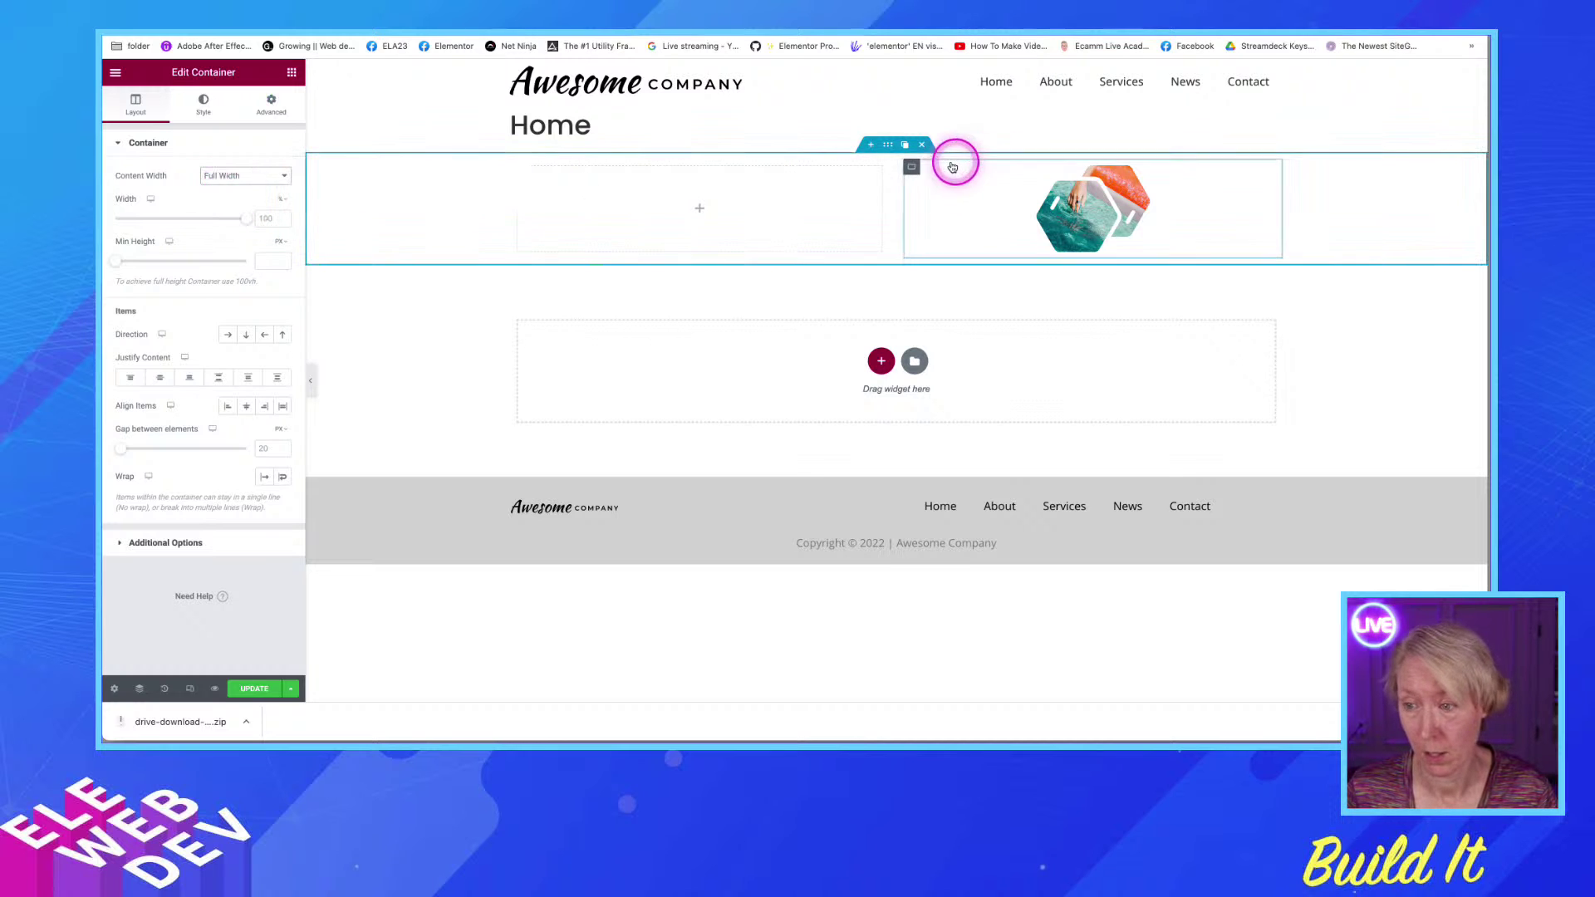
right_click(911, 166)
click(927, 180)
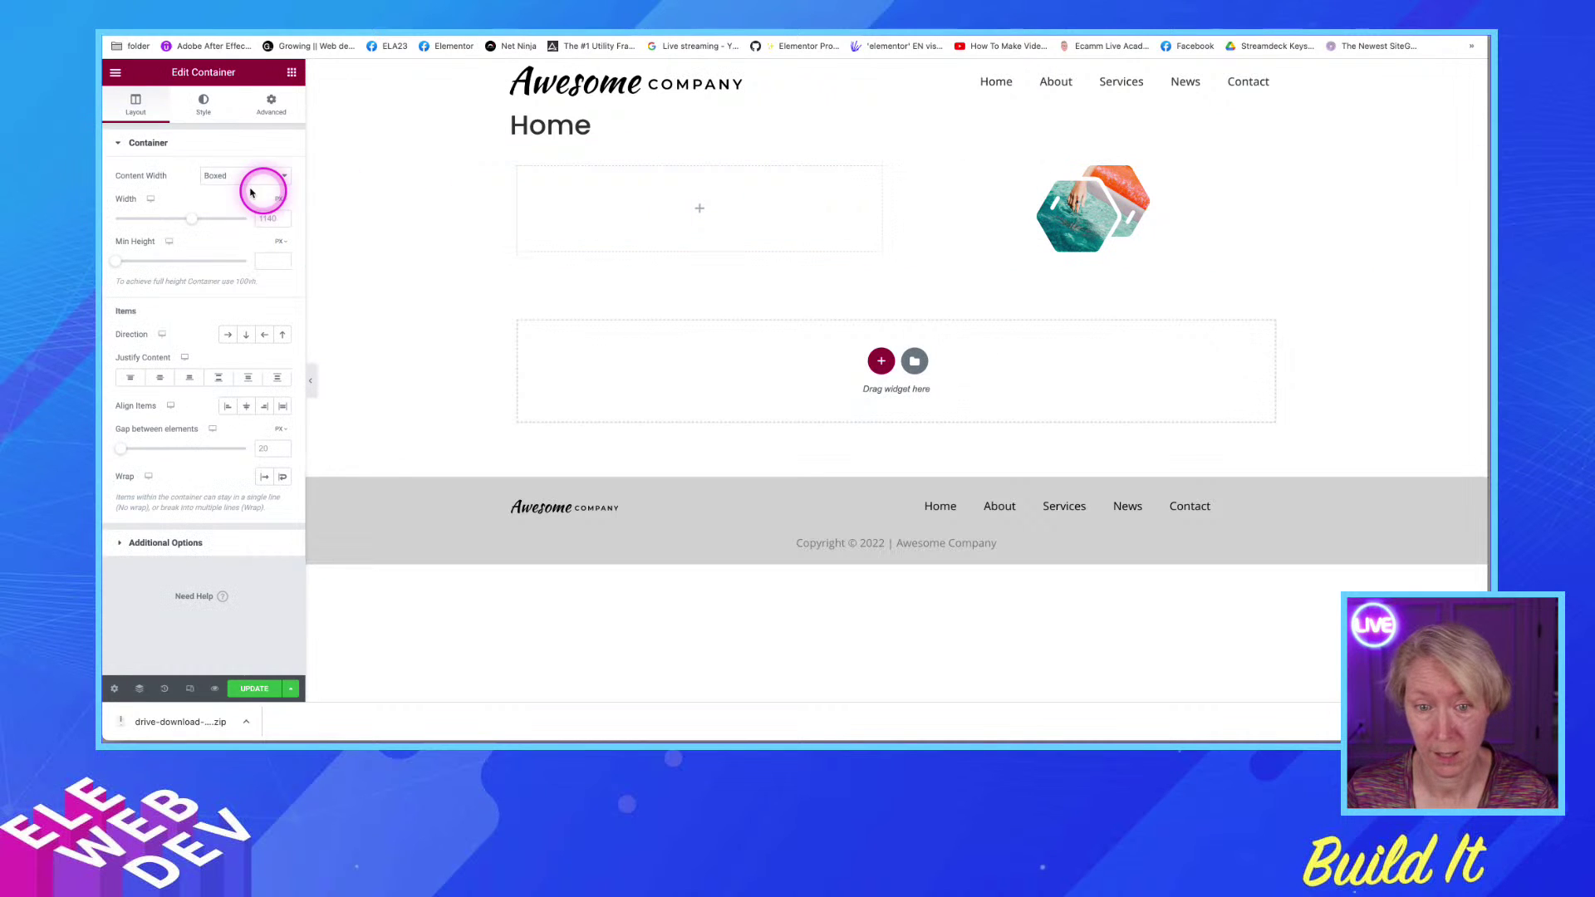
click(229, 175)
click(233, 195)
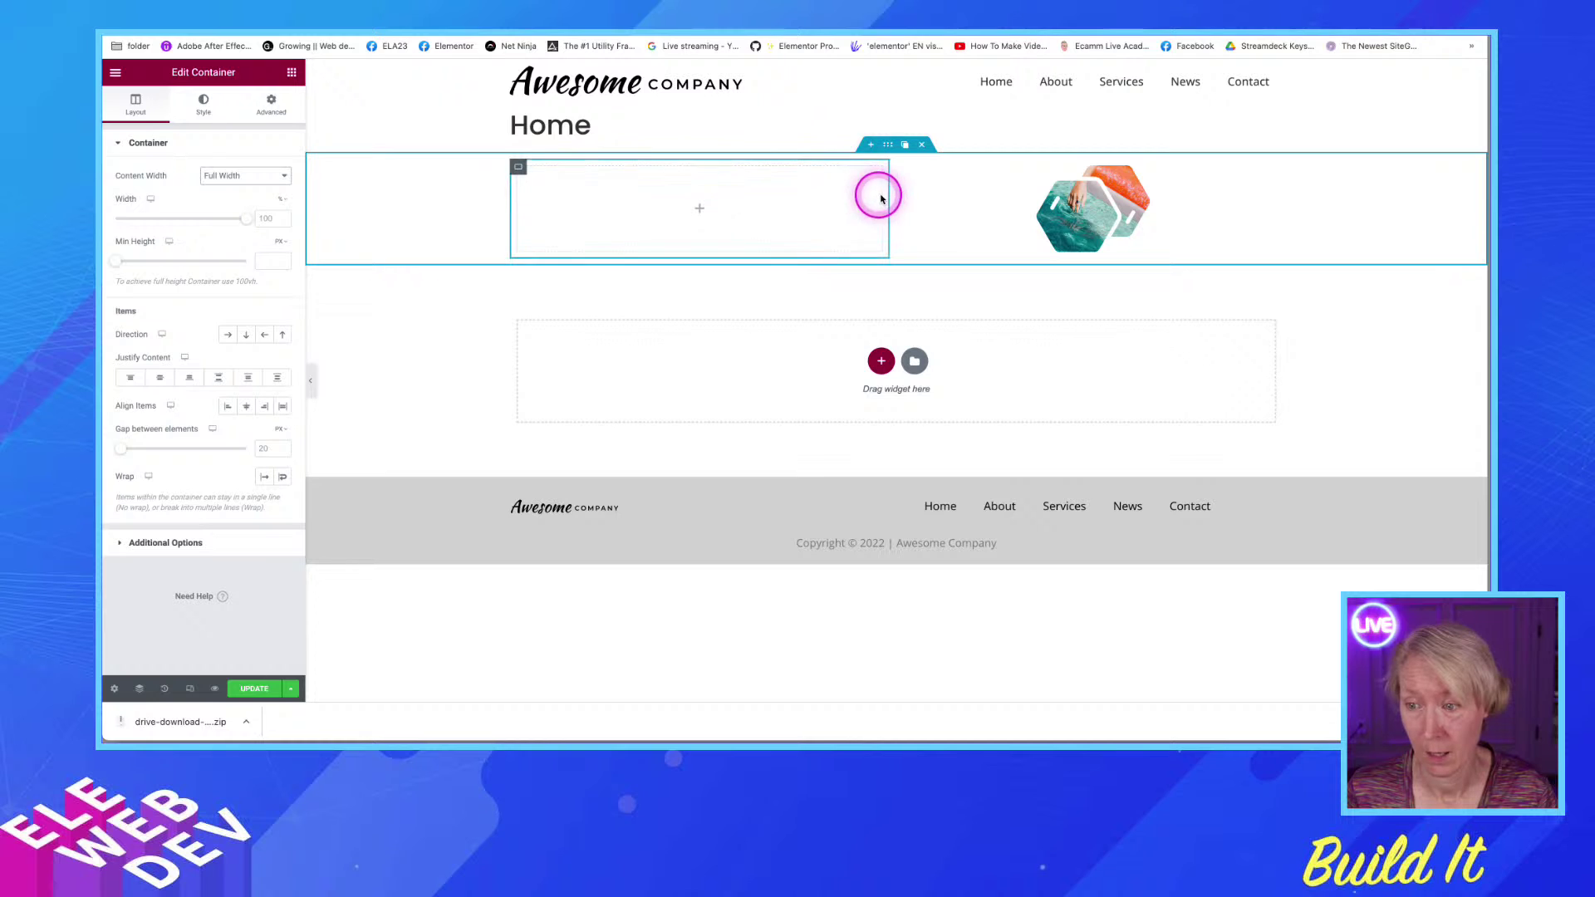
Set the empty container's width to 40% and the image container's width to 60%
right_click(518, 169)
click(536, 180)
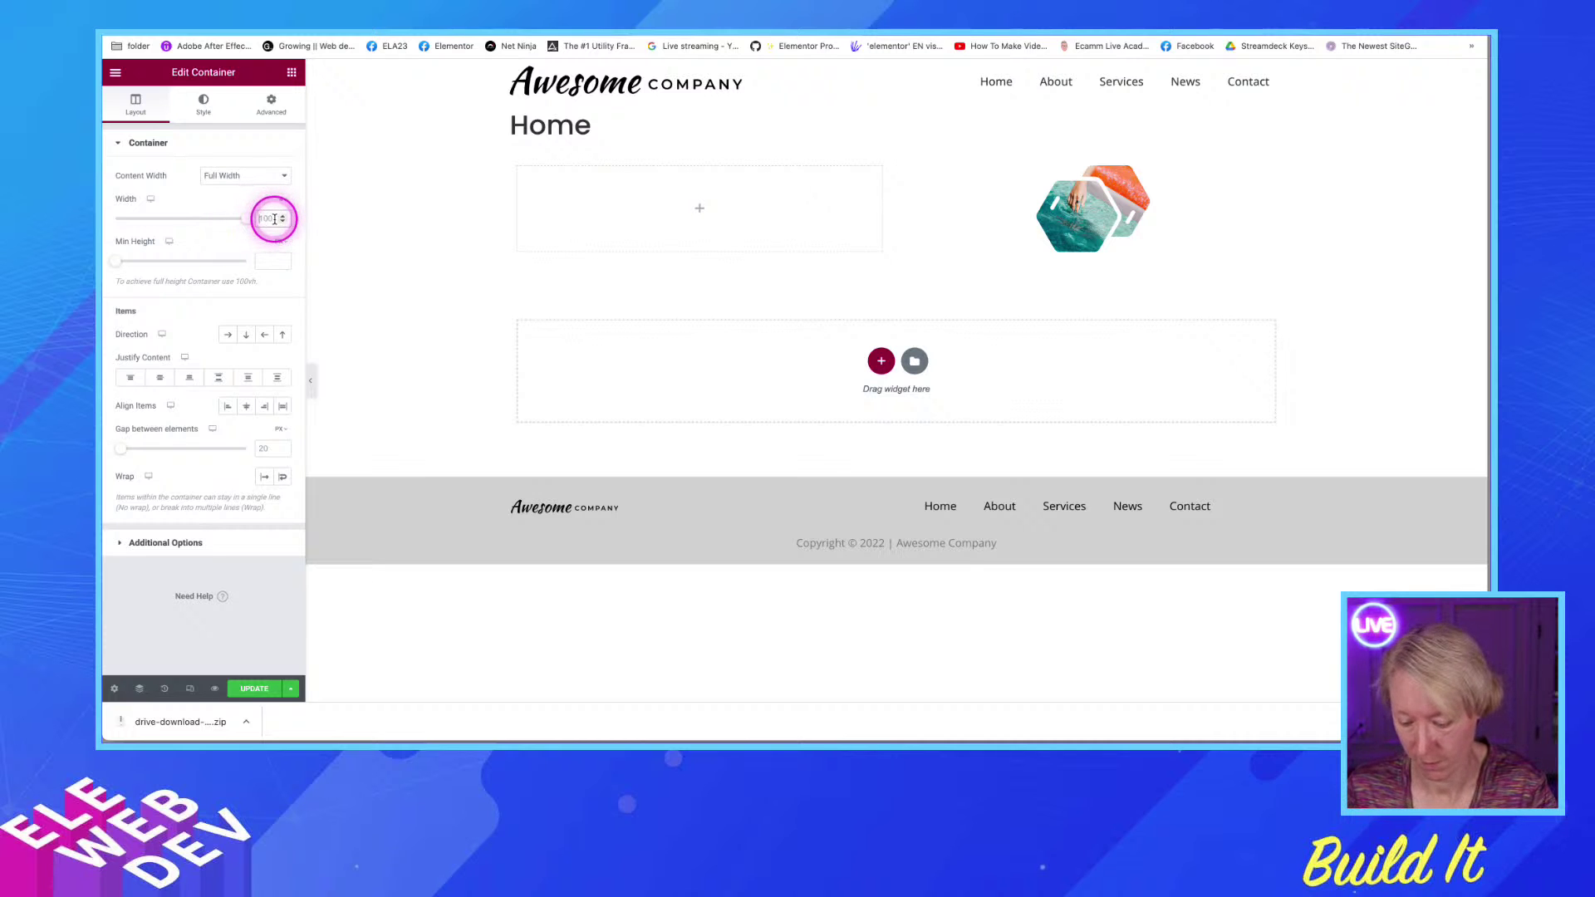
text(40)
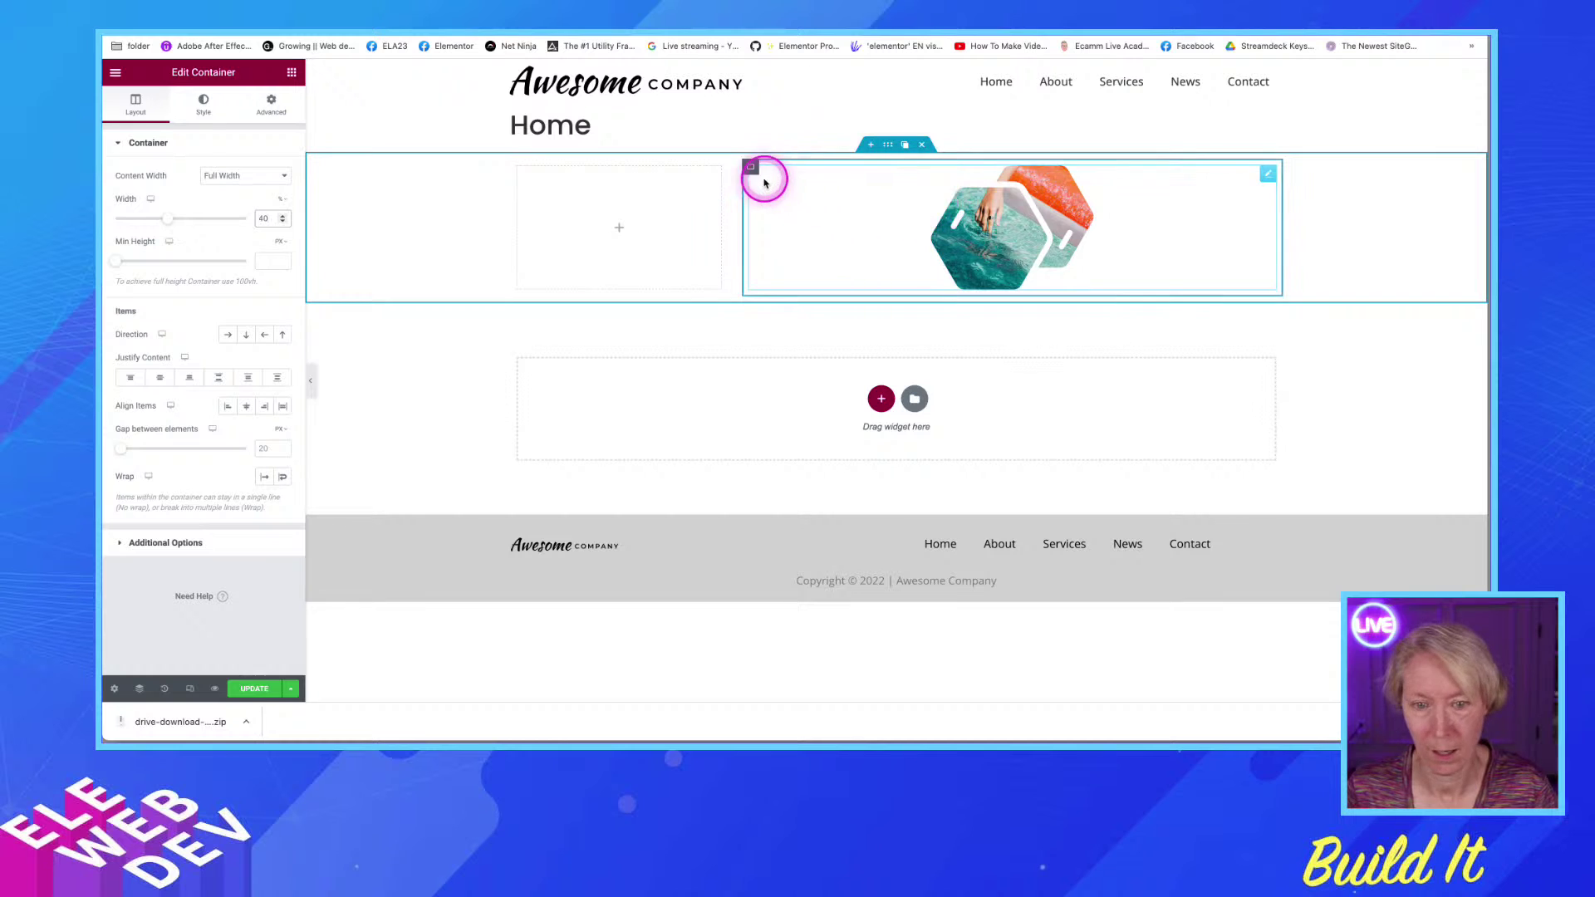
right_click(751, 167)
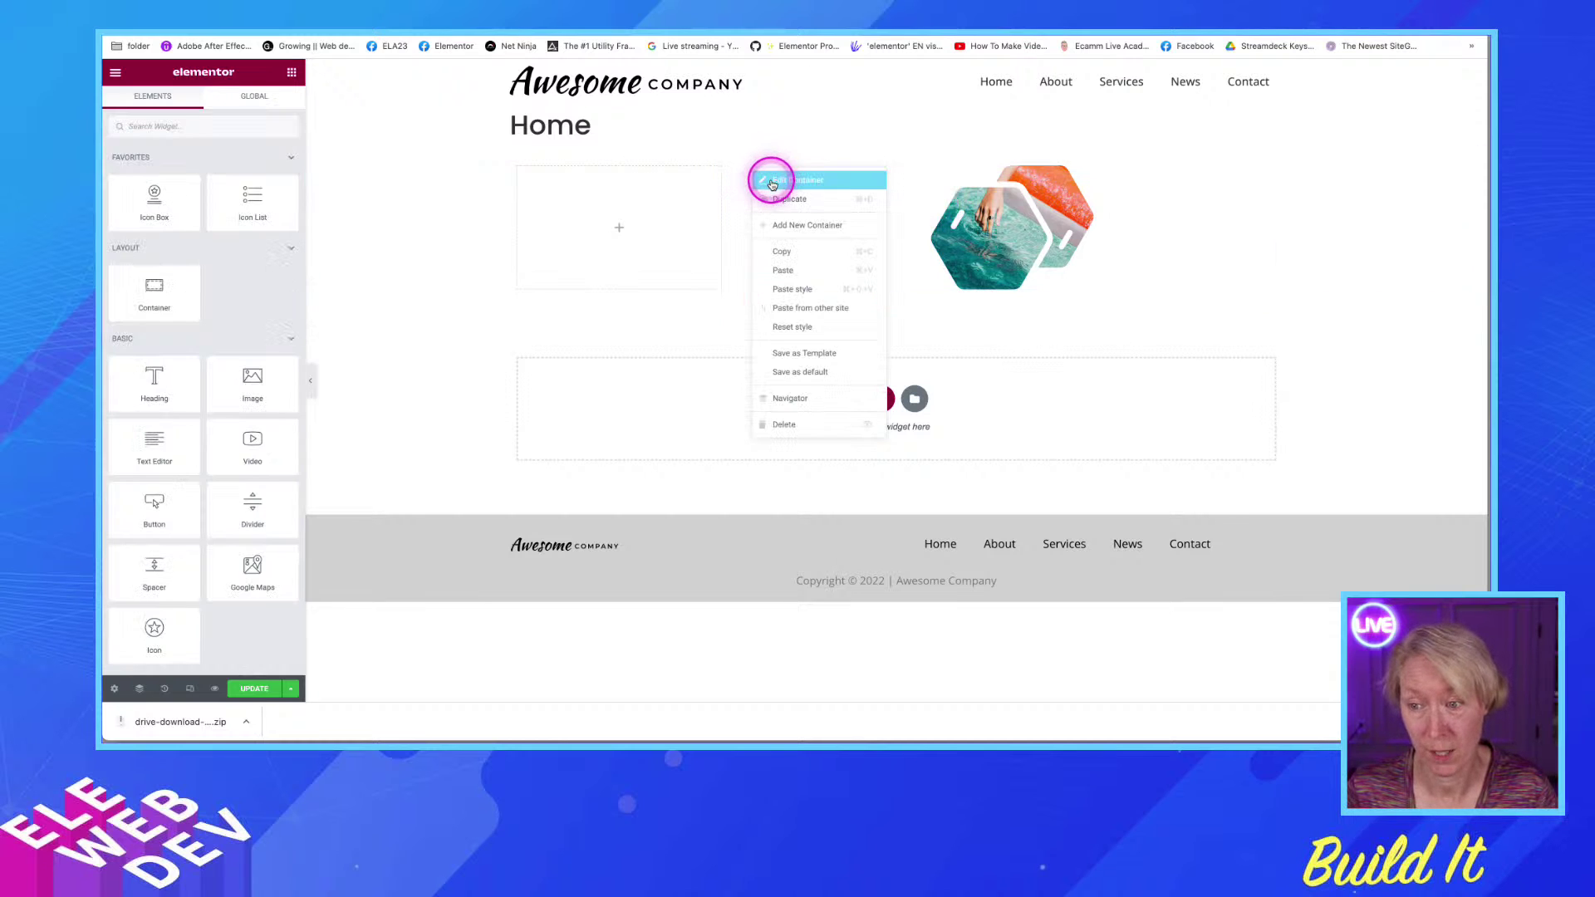
click(772, 184)
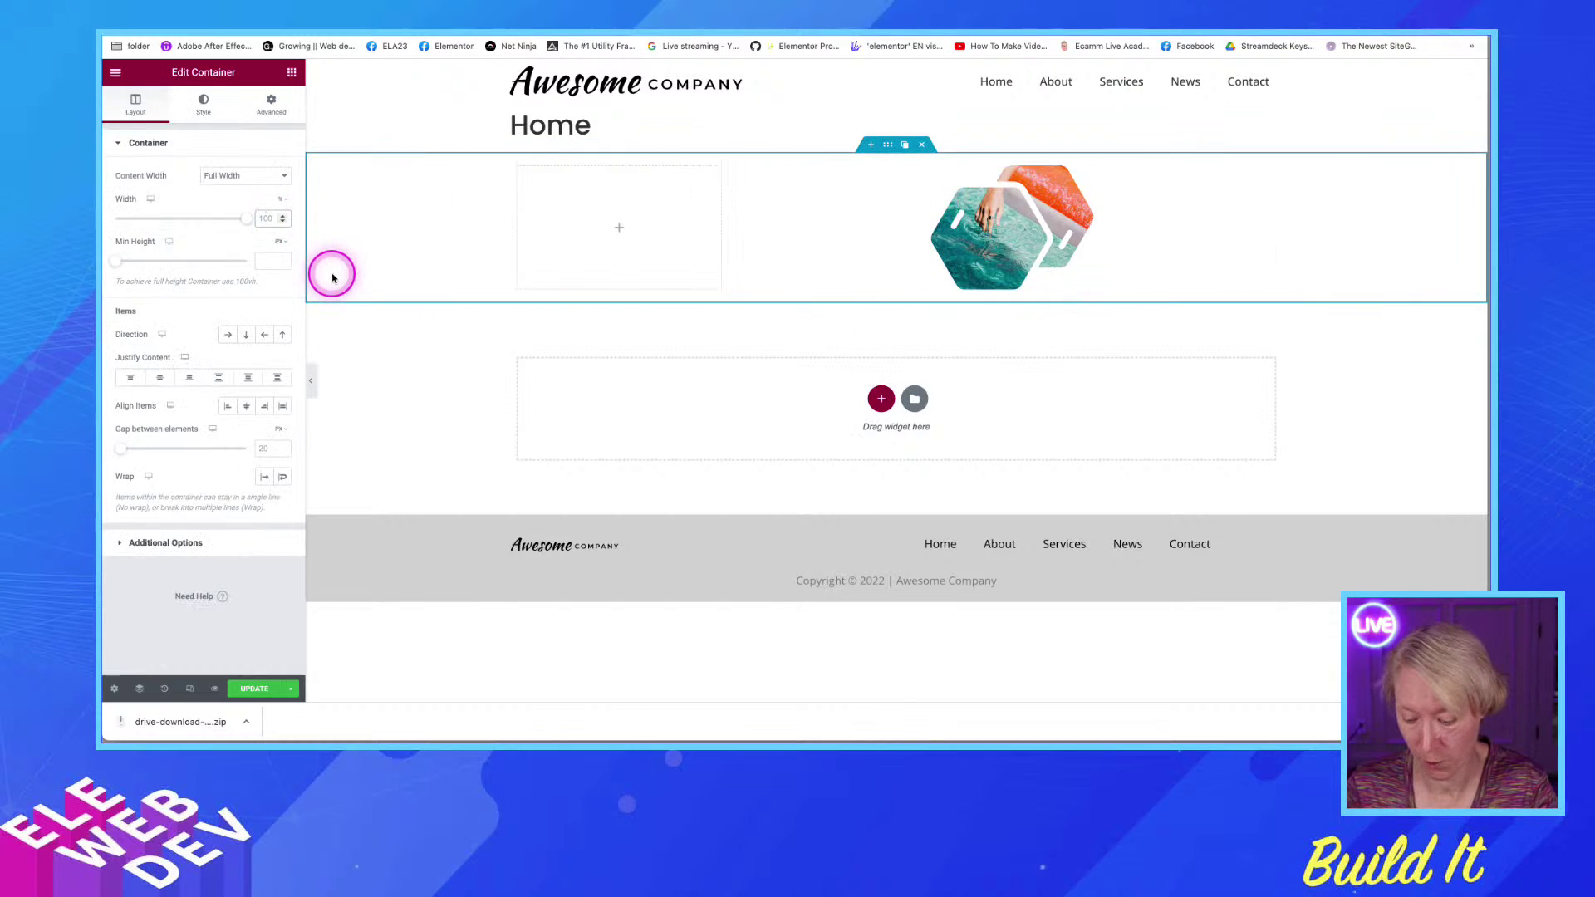
text(60)
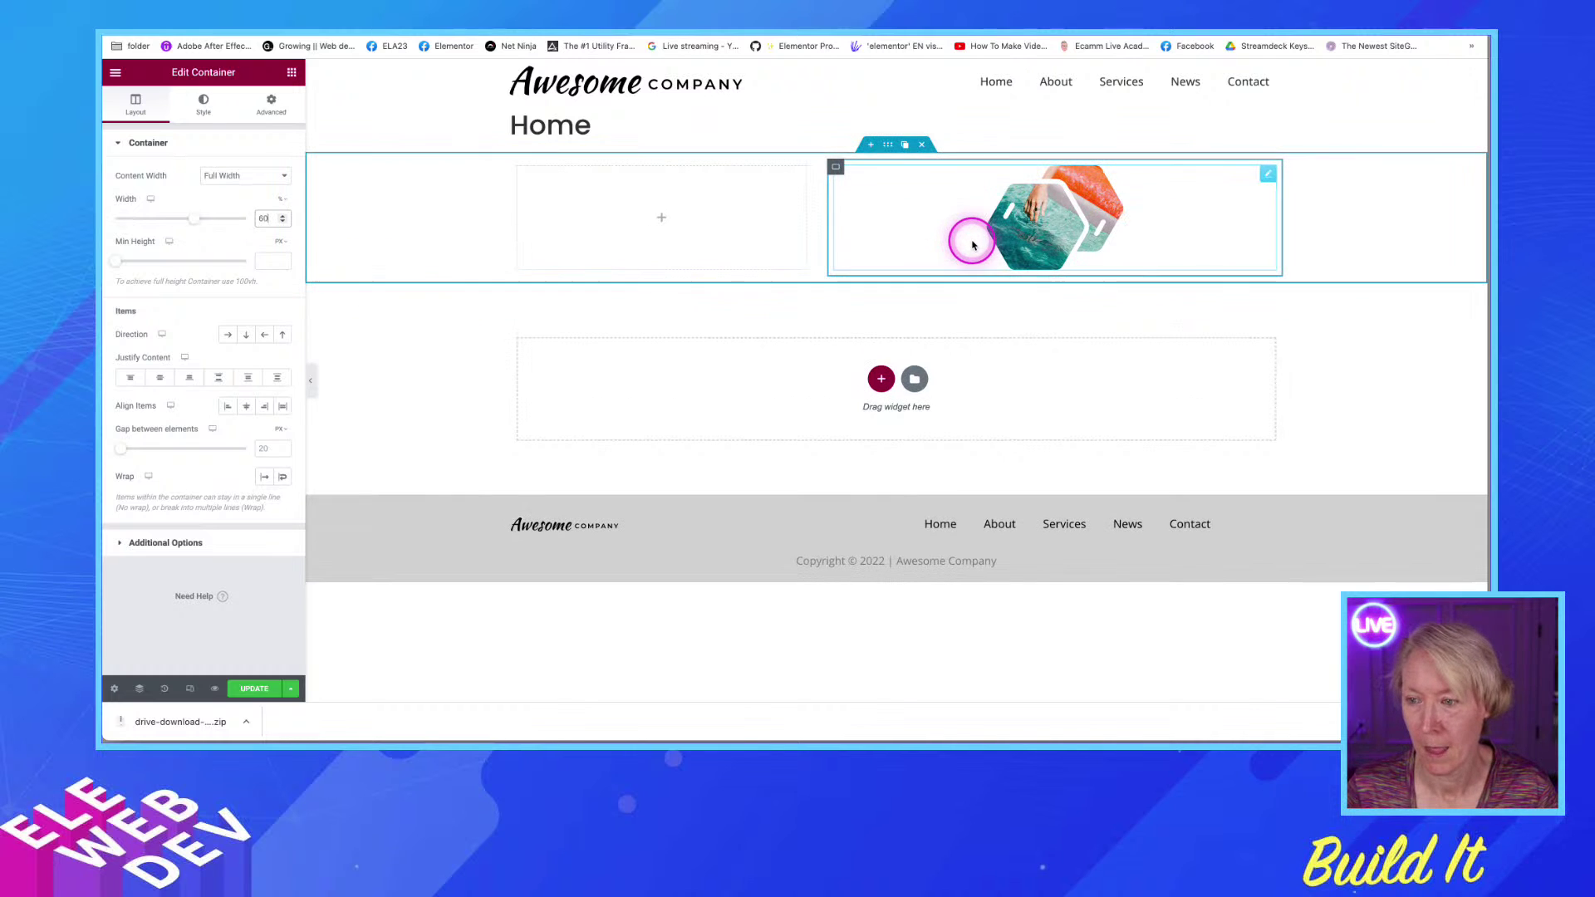
Enlarge the masked image's width to 98%
right_click(1269, 178)
click(1279, 182)
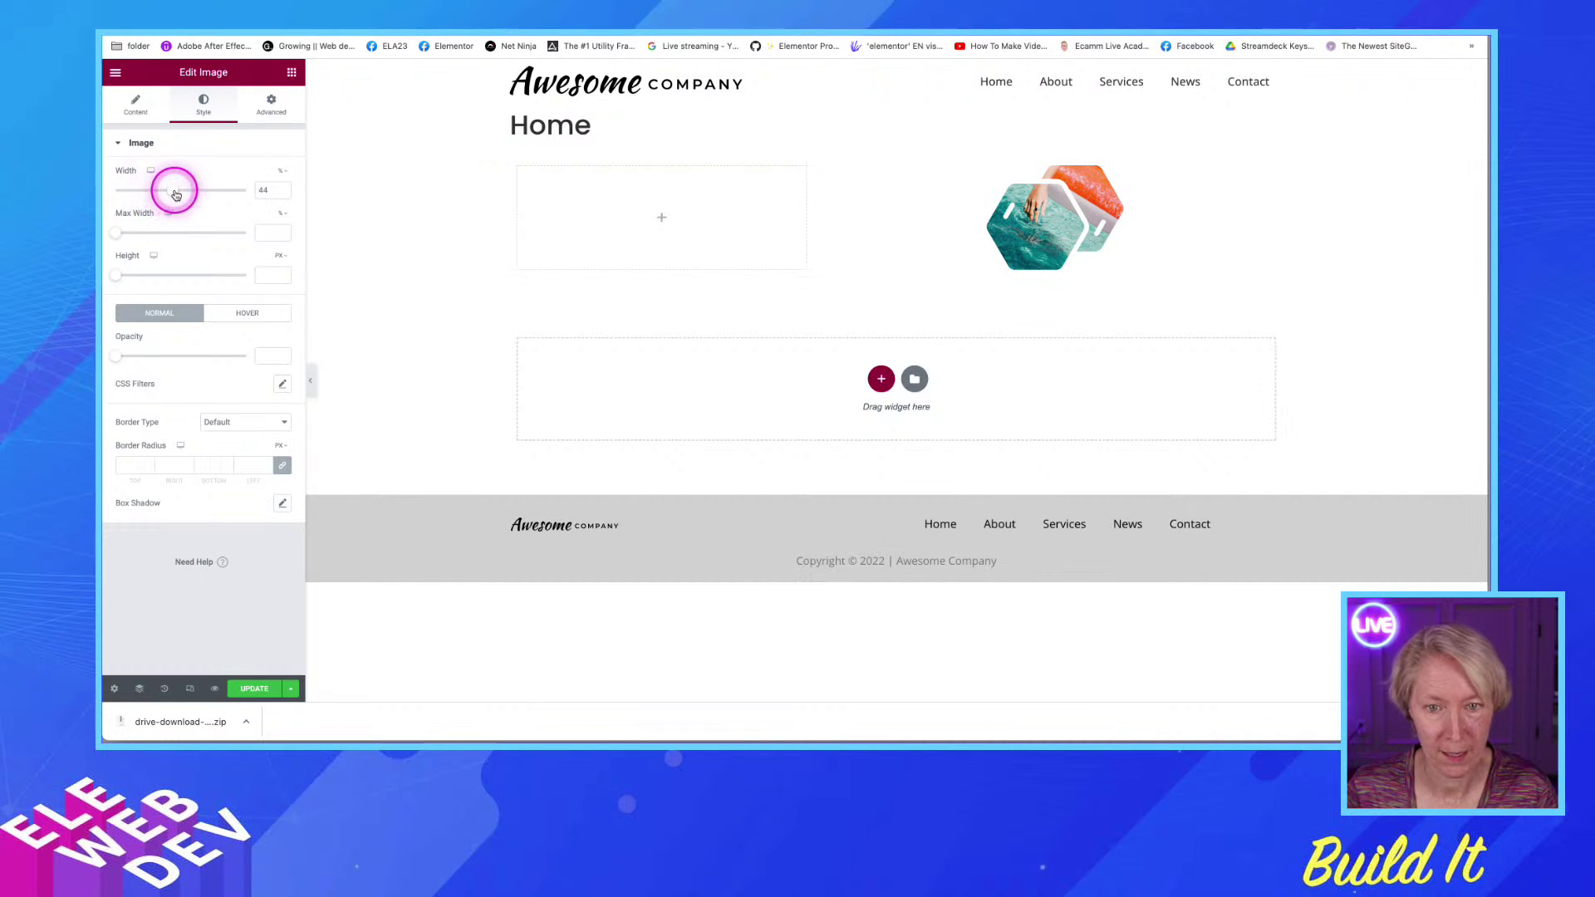
drag(176, 194, 247, 196)
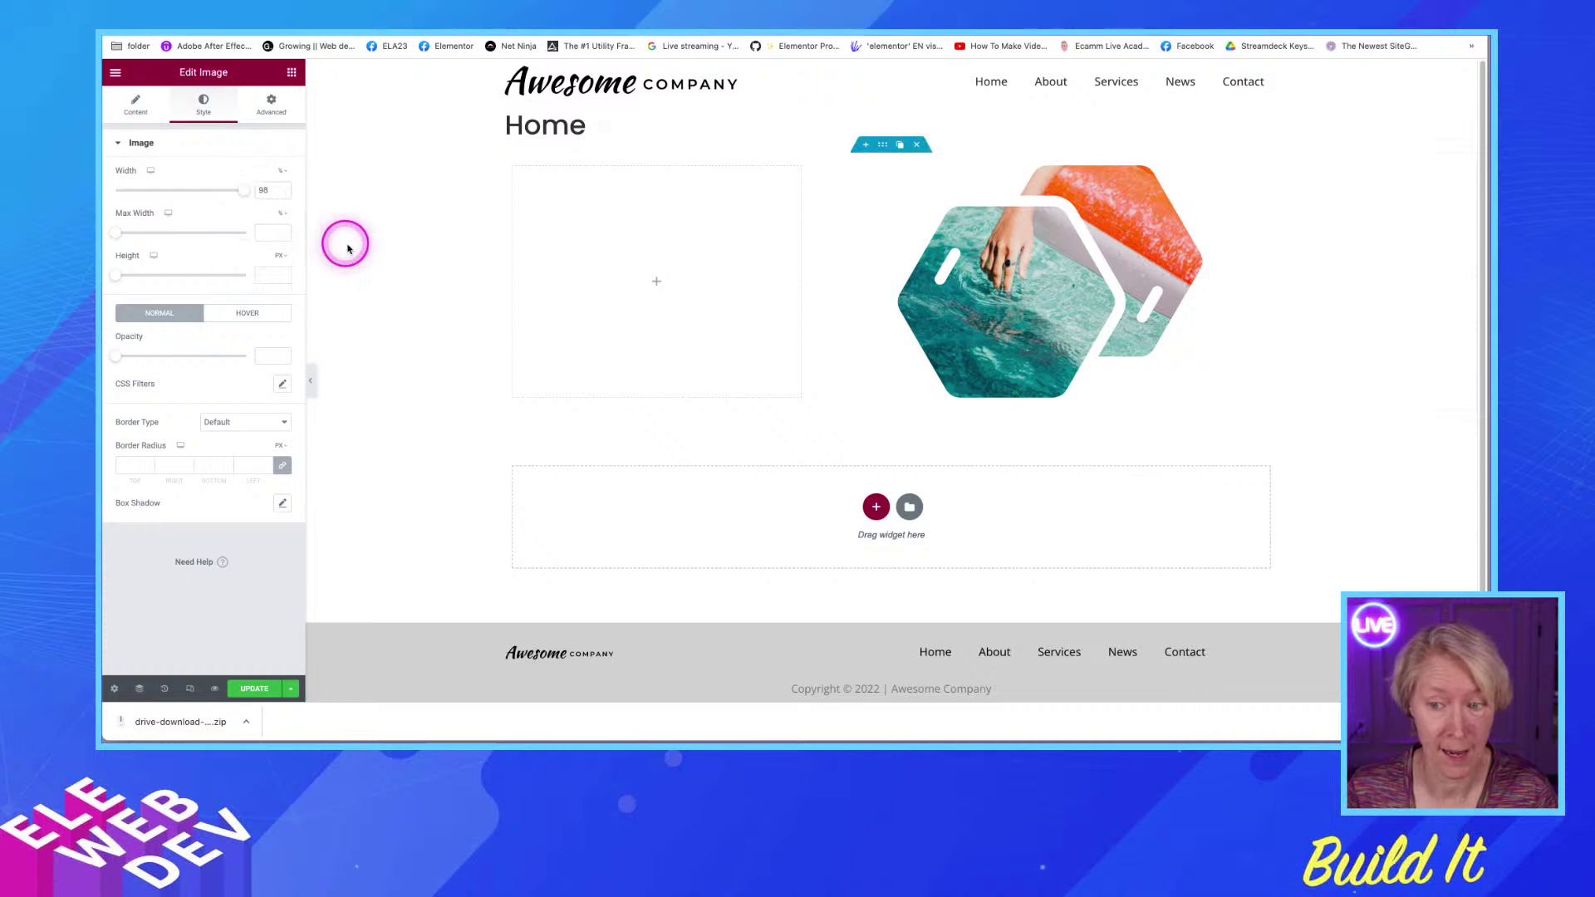
Add a Heading widget to the empty container beside the image, with a Text Editor widget below it
click(291, 74)
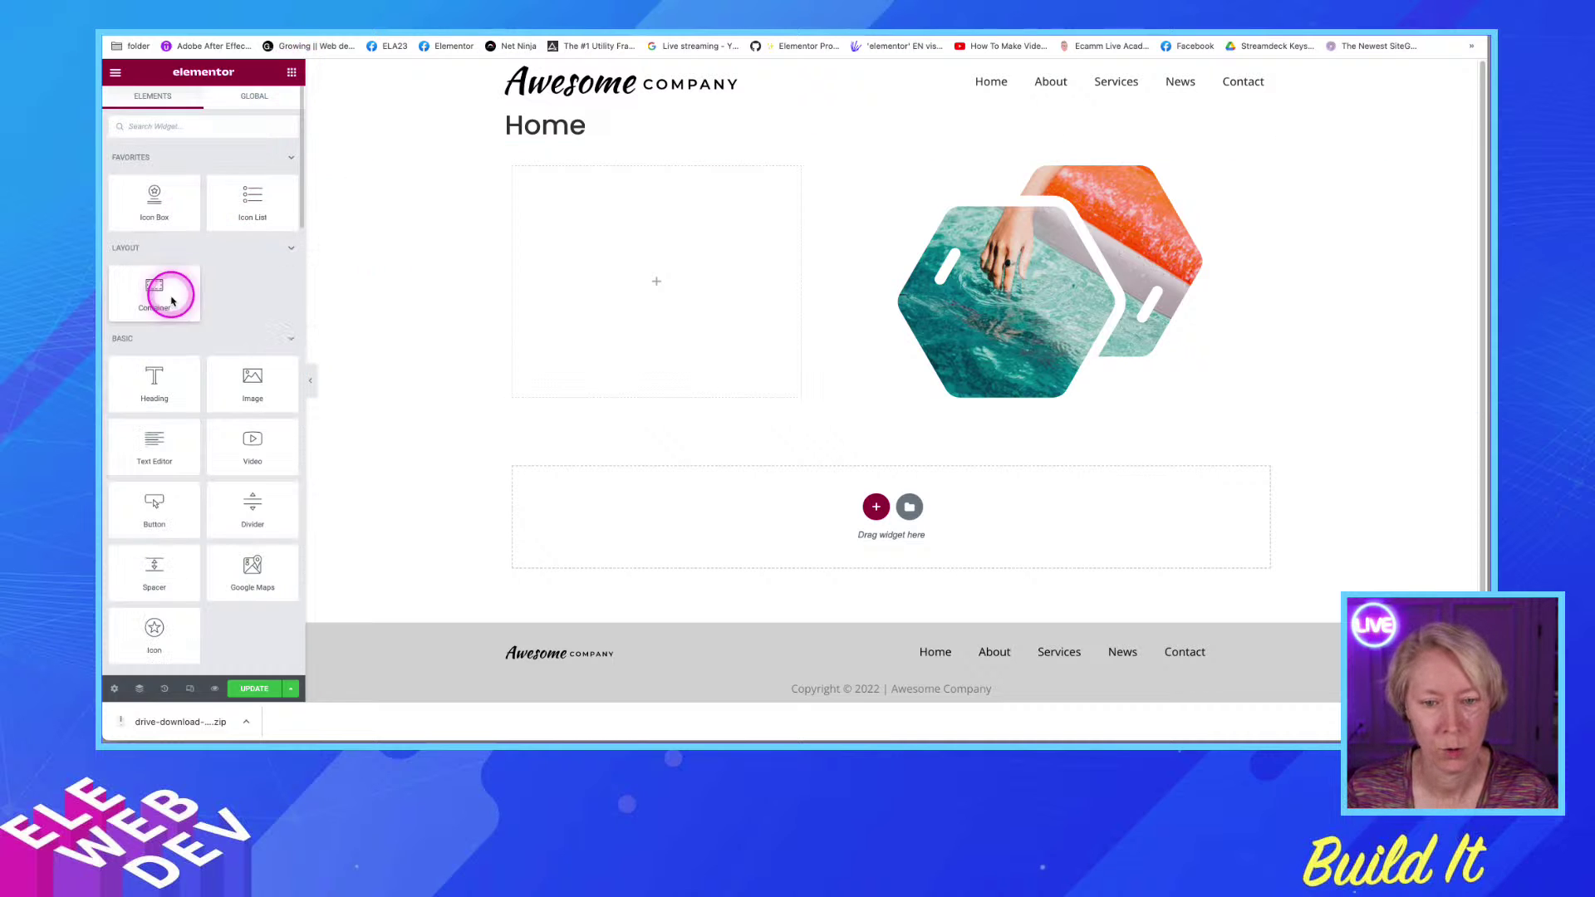
drag(153, 372, 588, 243)
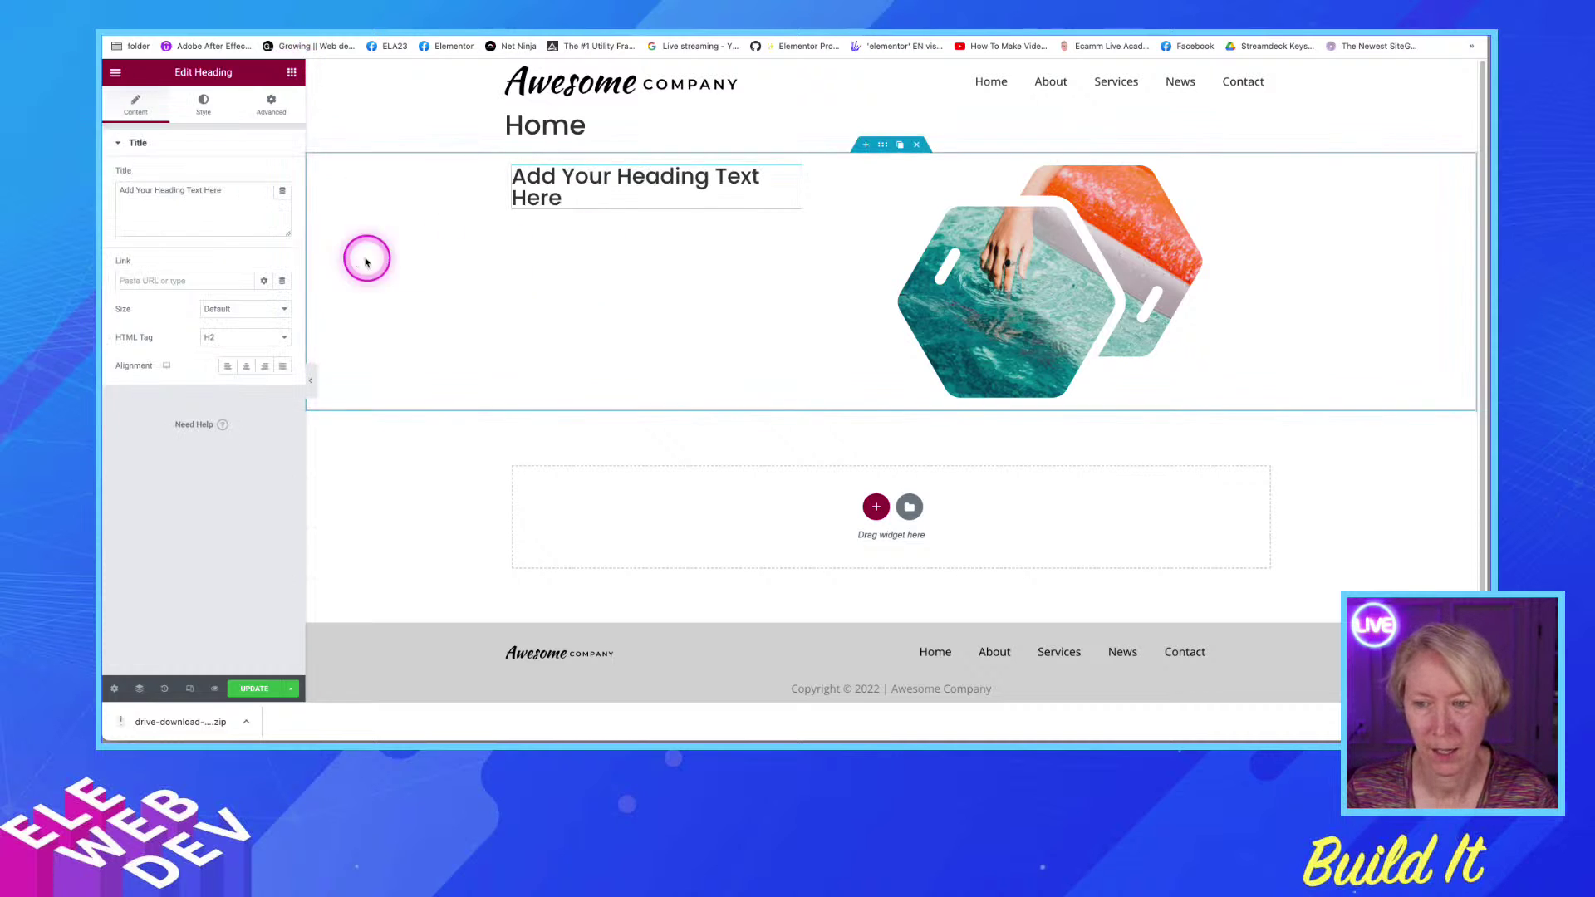
click(291, 75)
drag(152, 455, 652, 204)
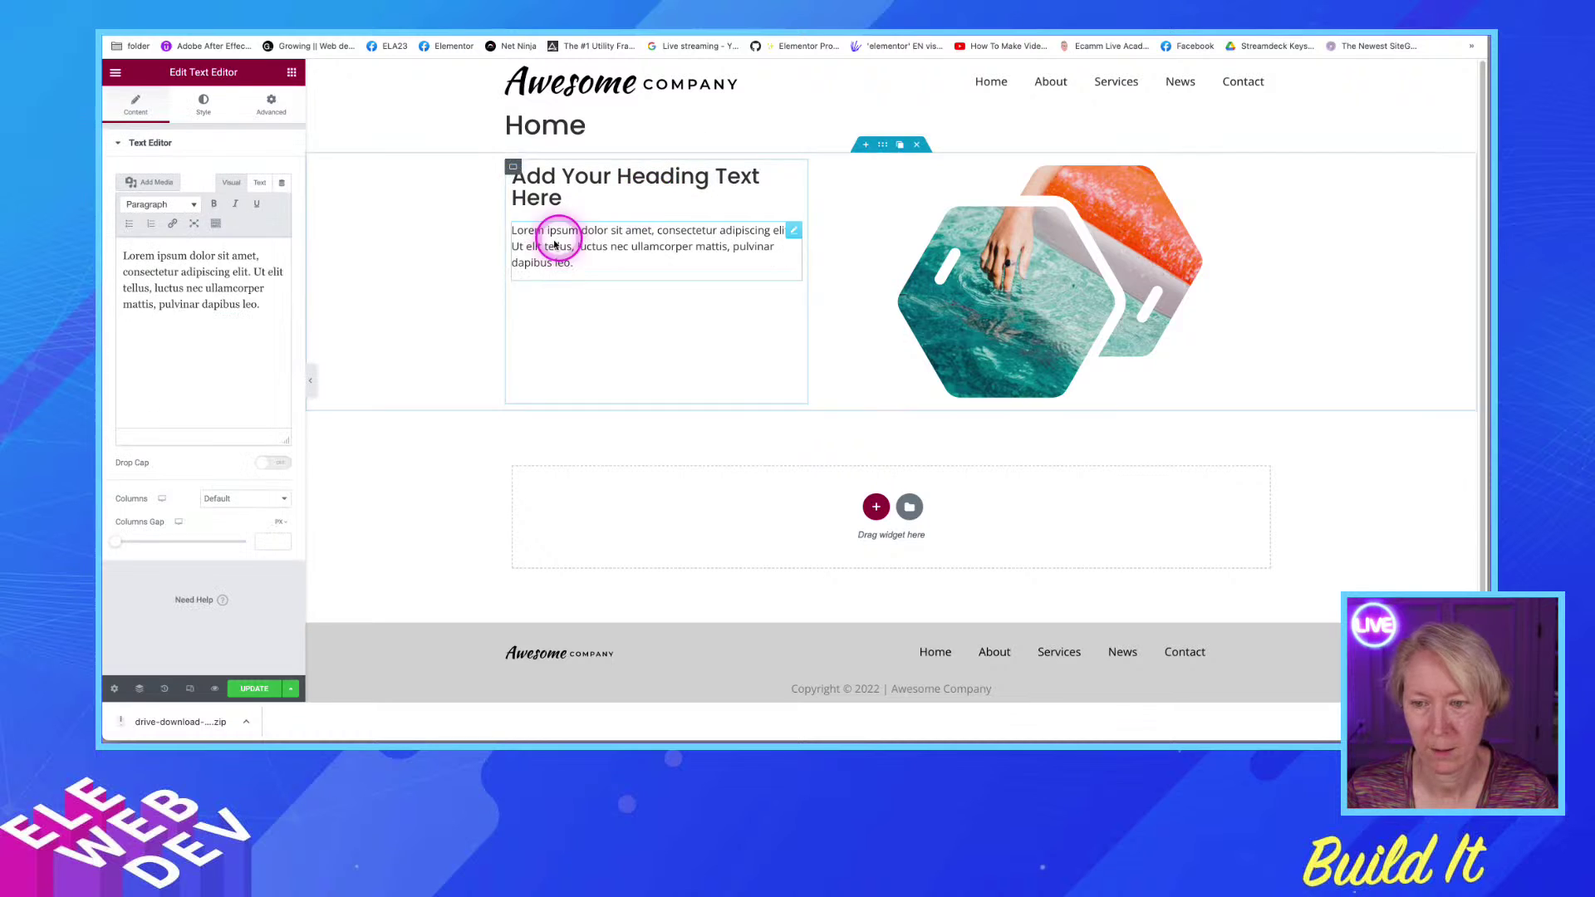
Add an Icon List widget below the paragraph text and a Button widget beneath the list
click(293, 74)
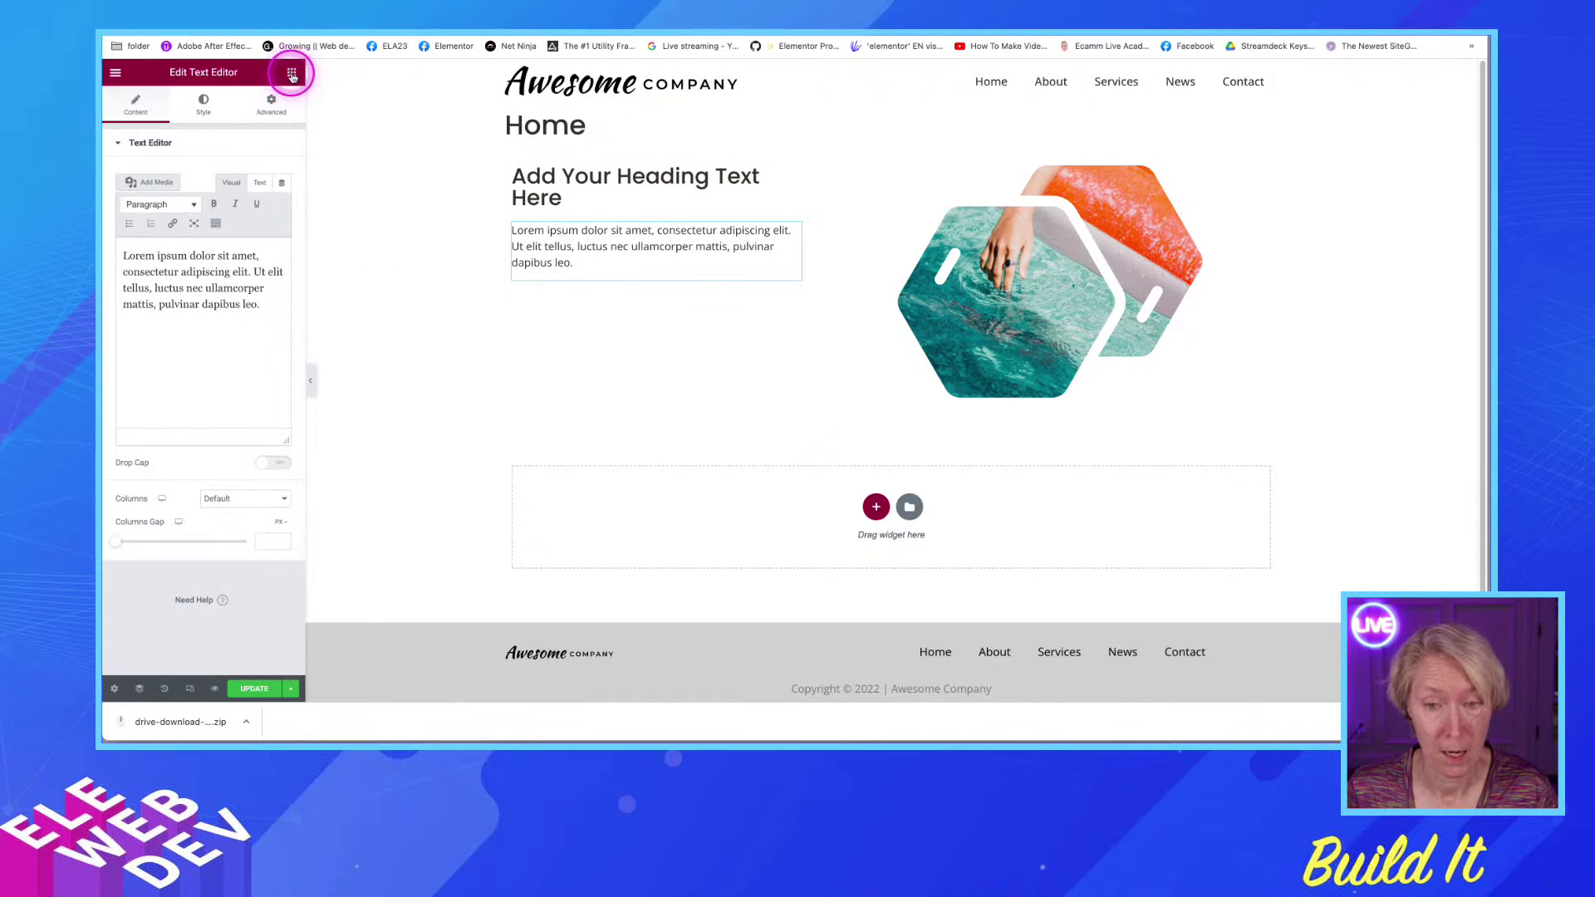
drag(253, 200, 660, 264)
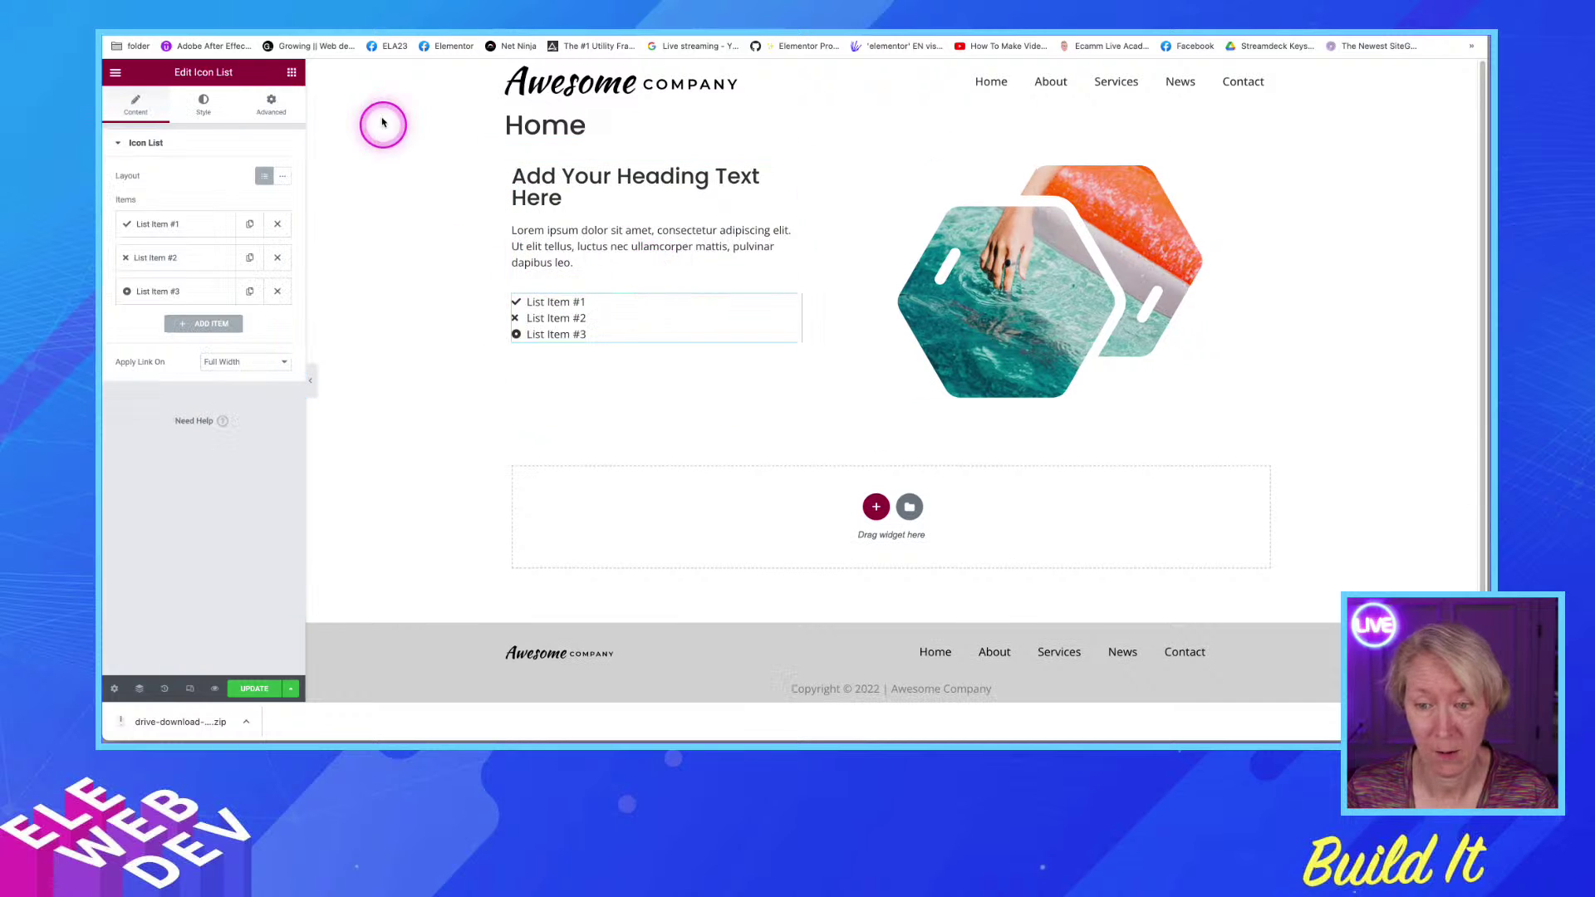
click(289, 73)
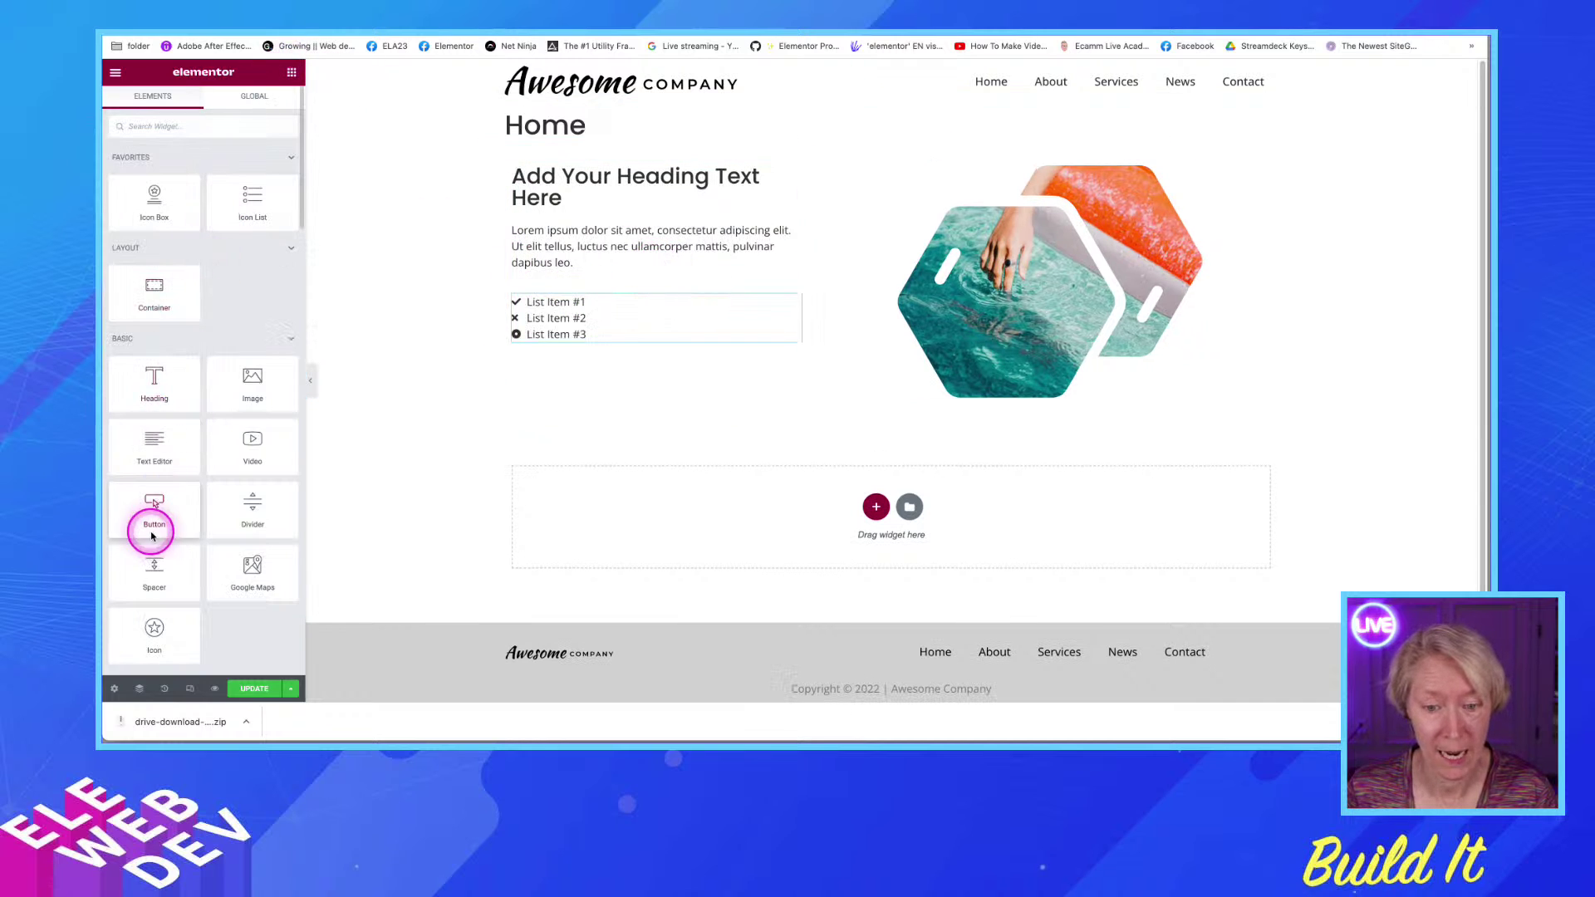
drag(159, 525, 655, 326)
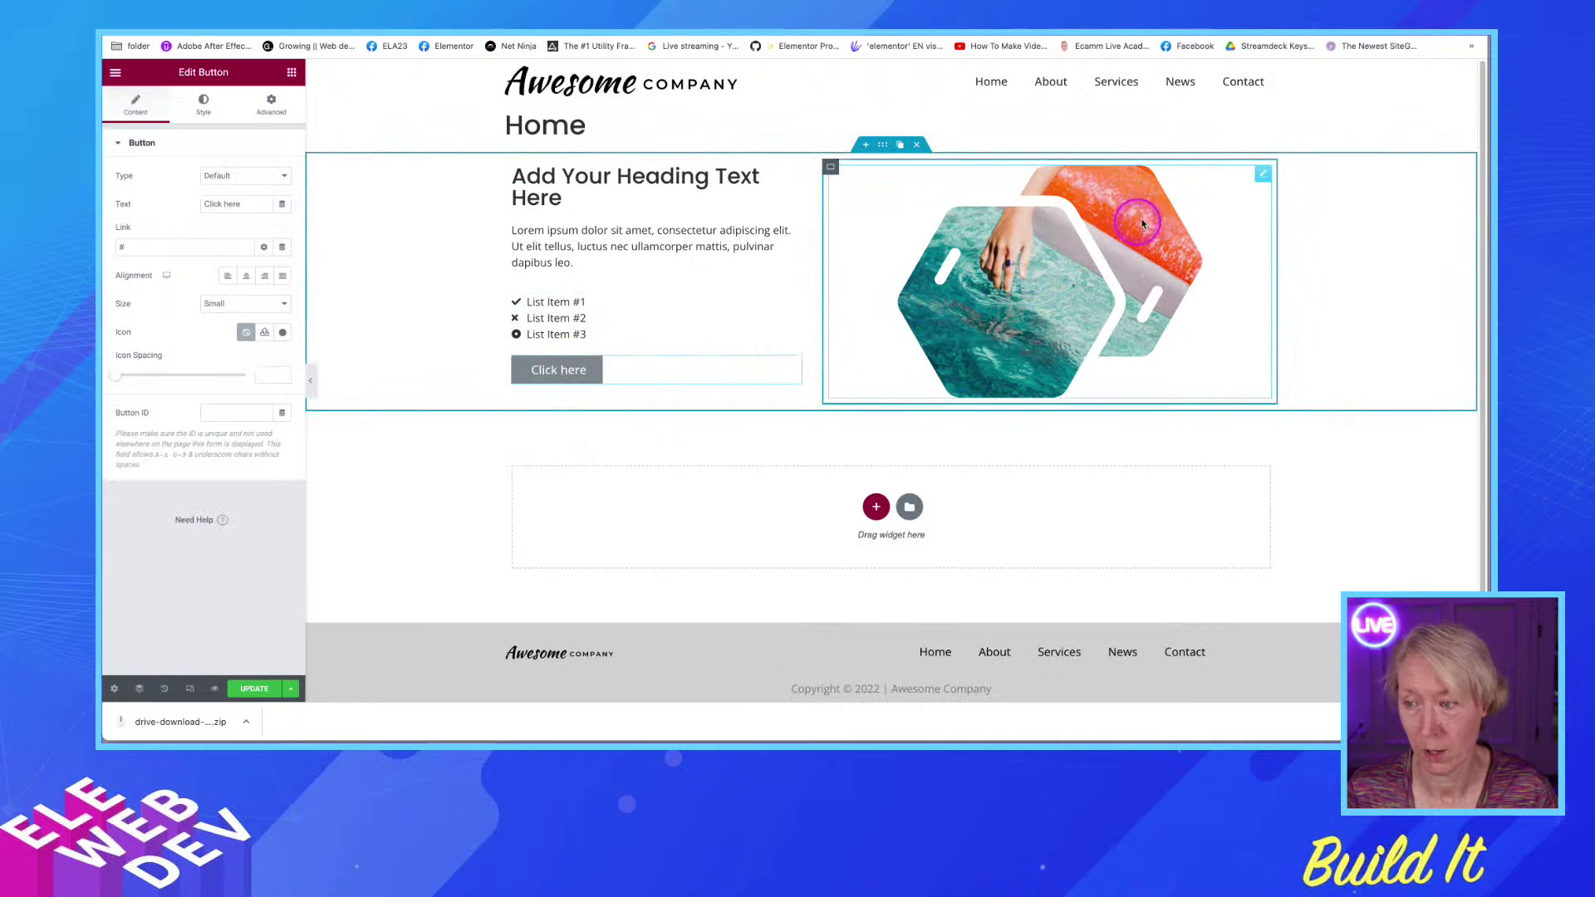
Replace the image's custom mask shape with the window SVG np_window_2256551_000000.svg from the media library
right_click(1264, 176)
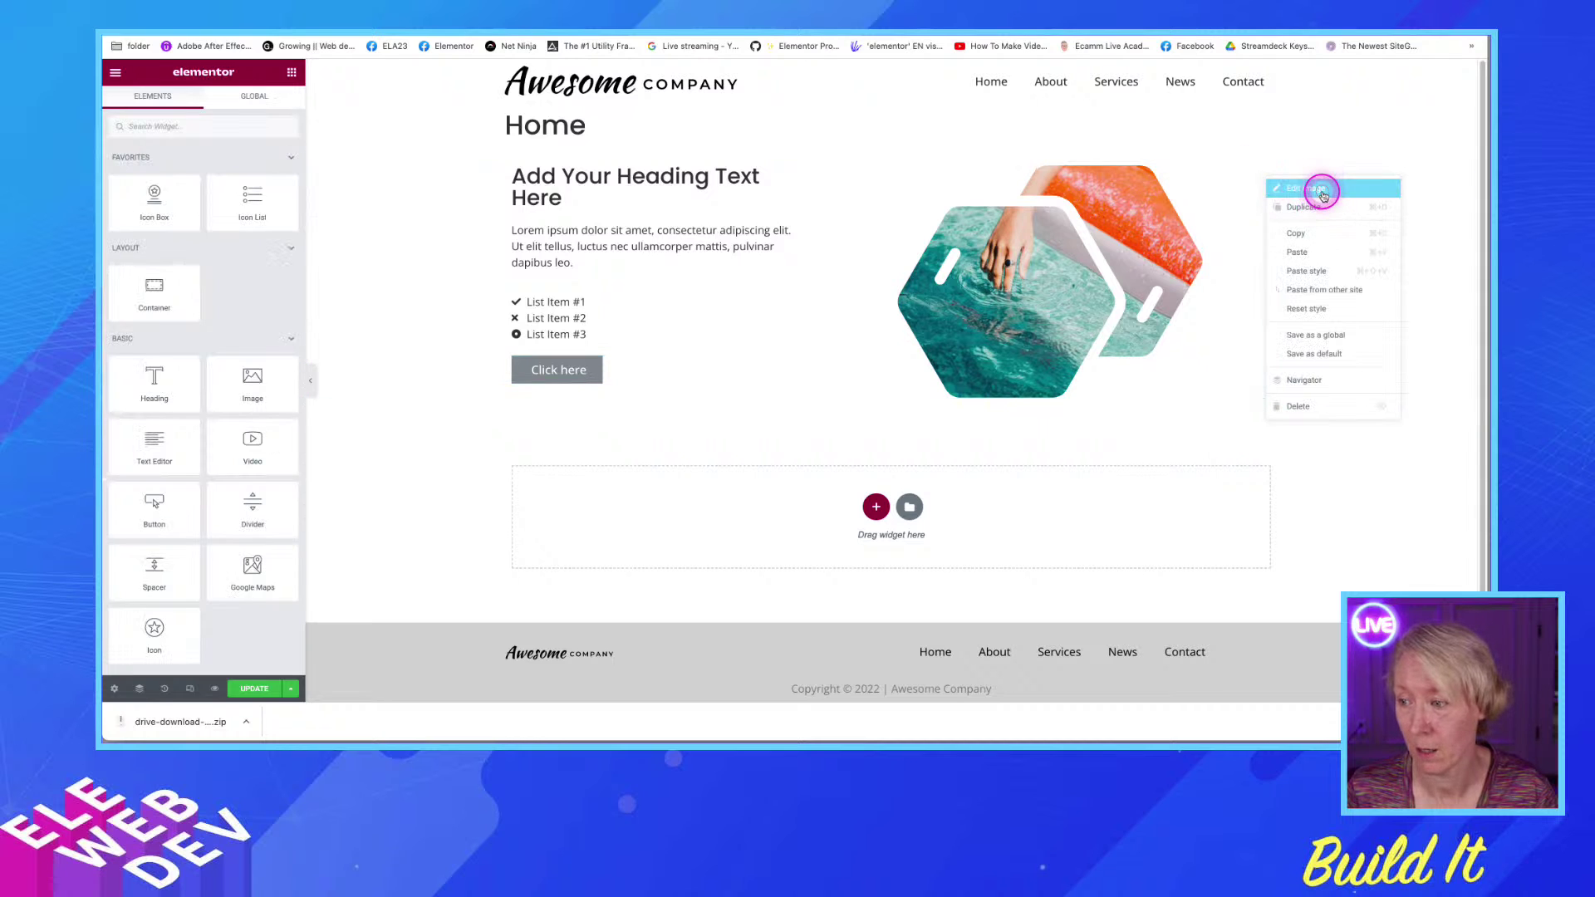
click(1313, 188)
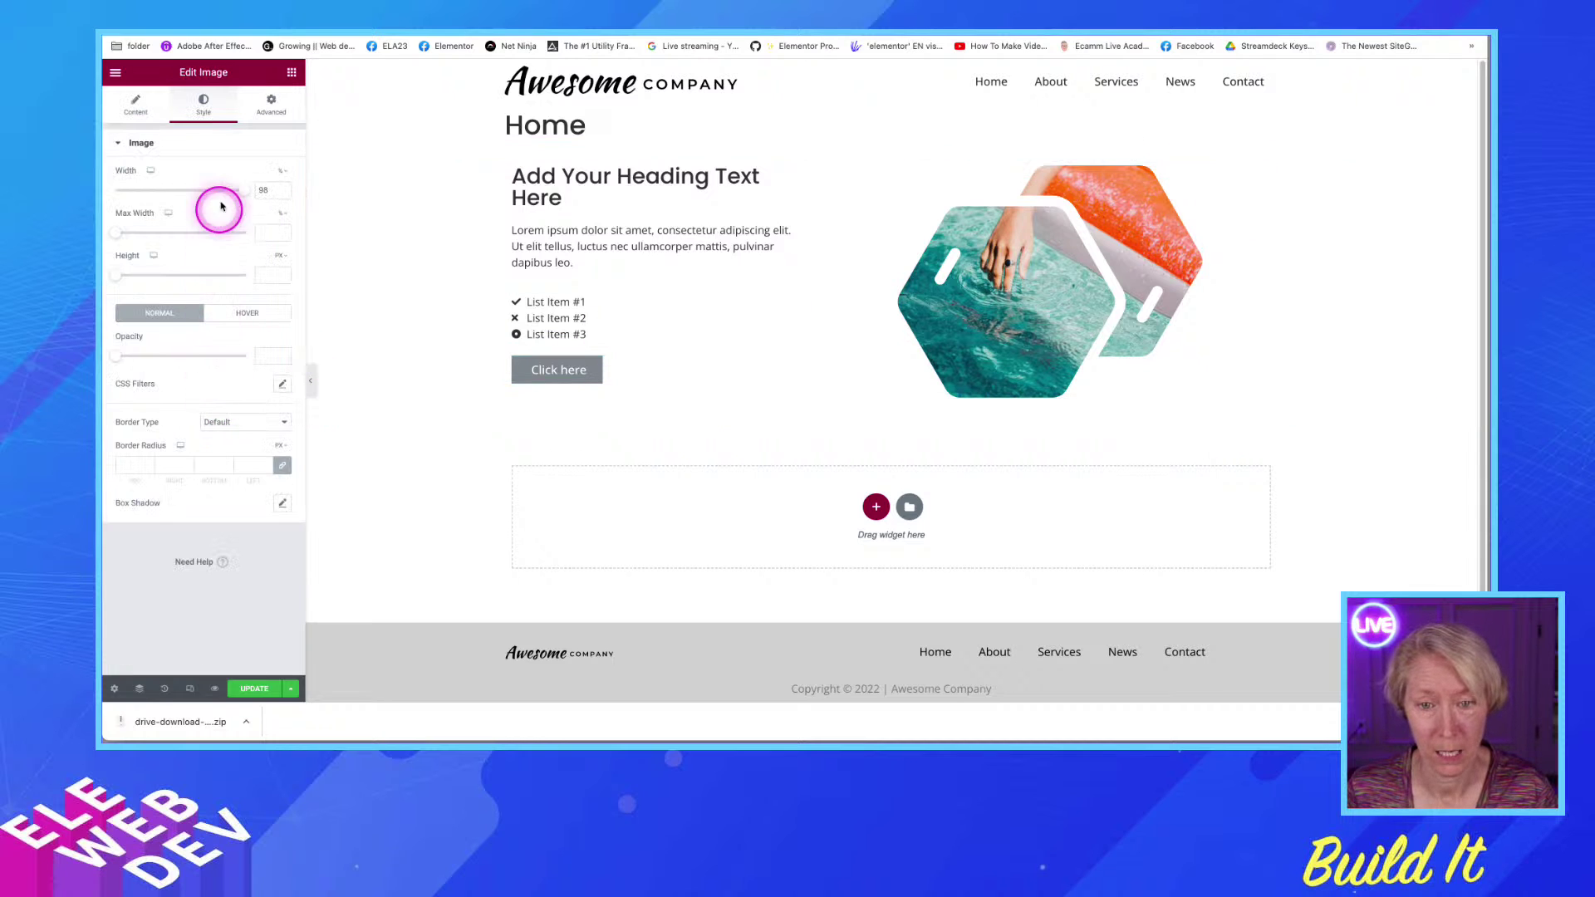
click(269, 103)
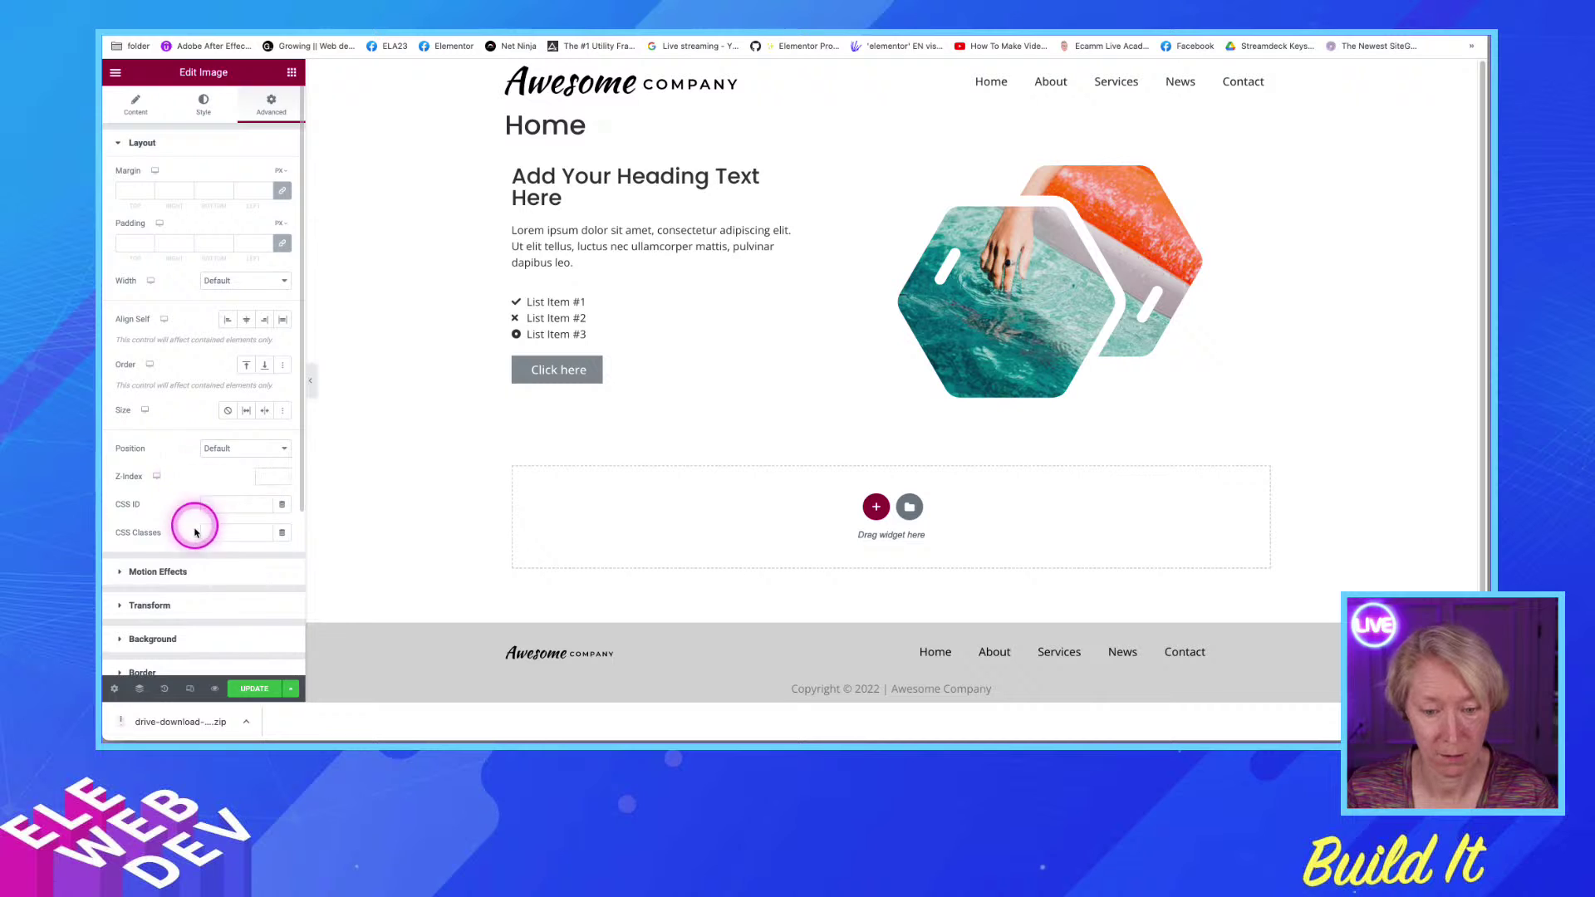
scroll(185, 565, down, 2)
click(186, 570)
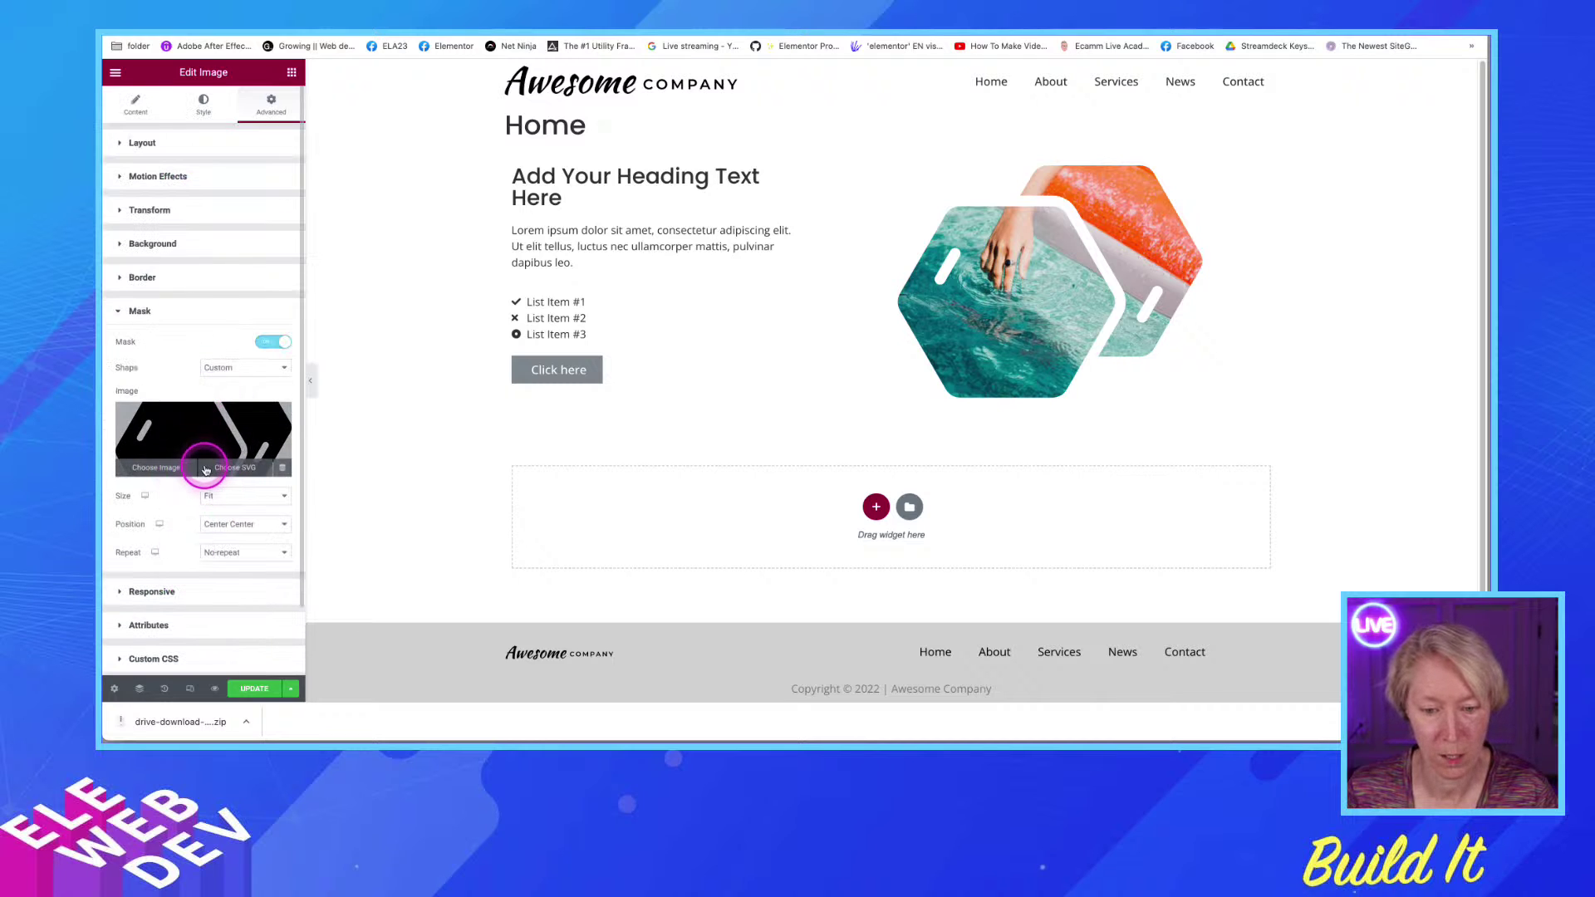
click(206, 470)
click(307, 241)
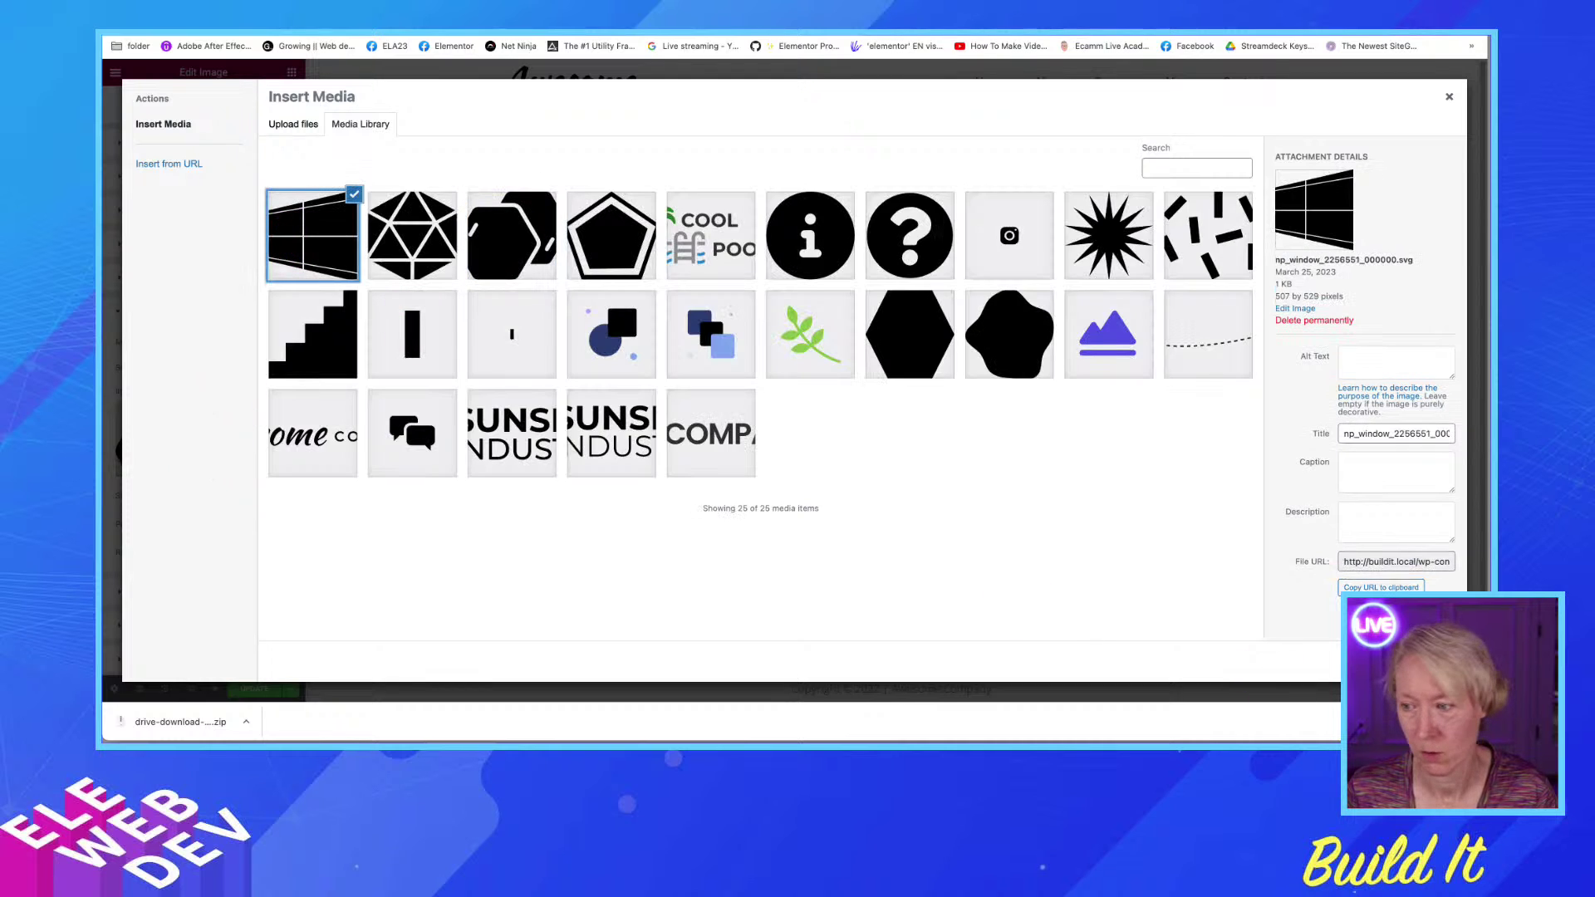
click(1412, 660)
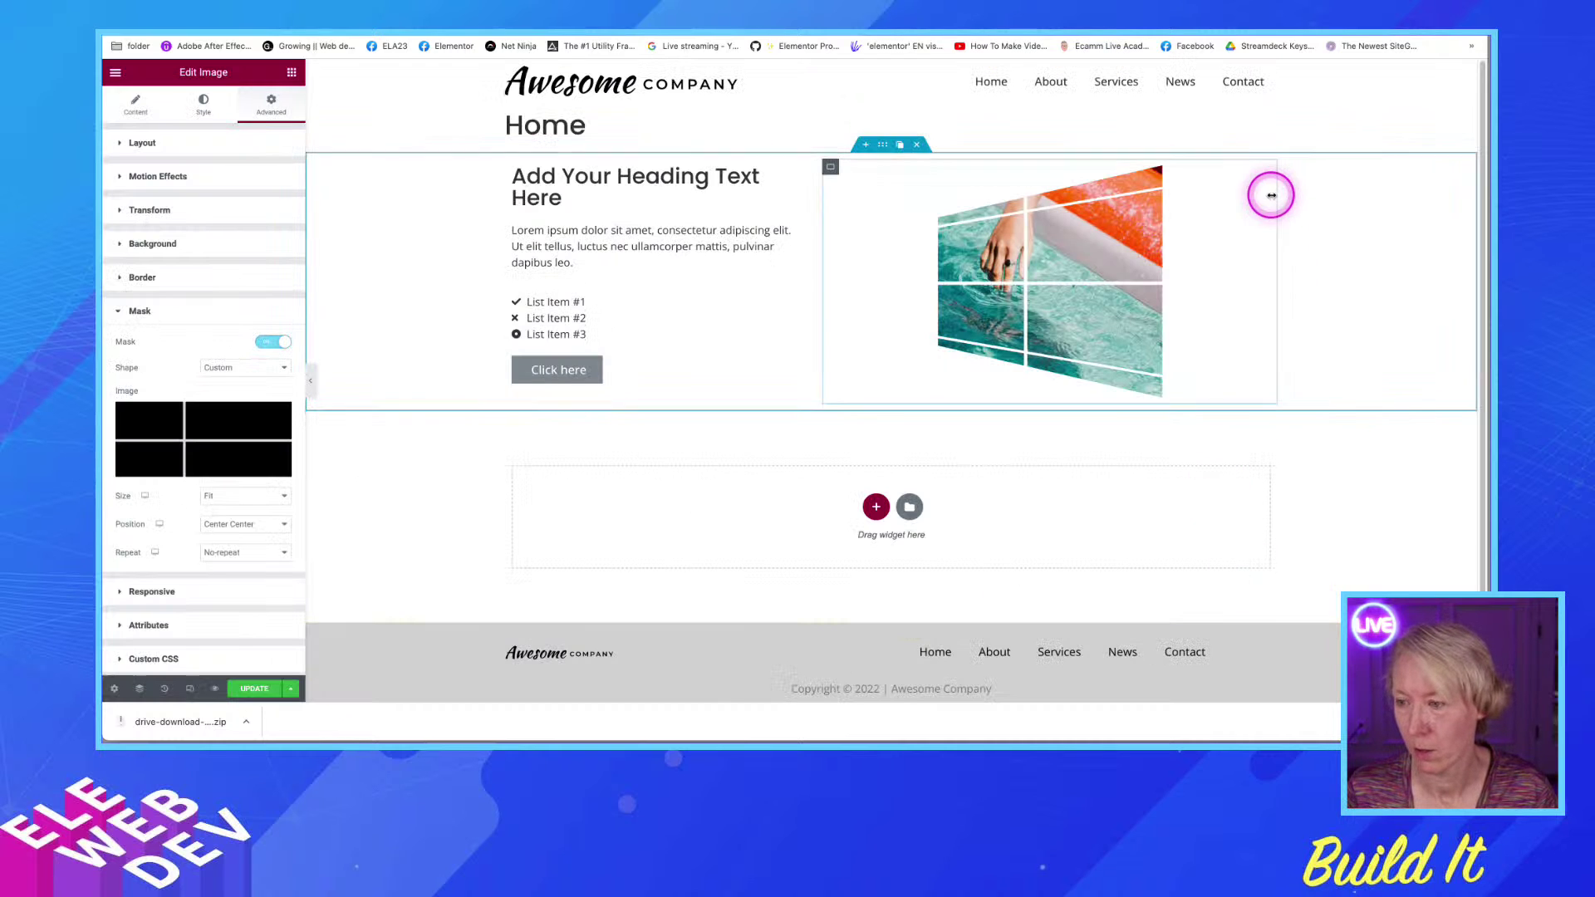
Try widening the masked image to 933 px and to 100%
right_click(1265, 174)
click(1275, 180)
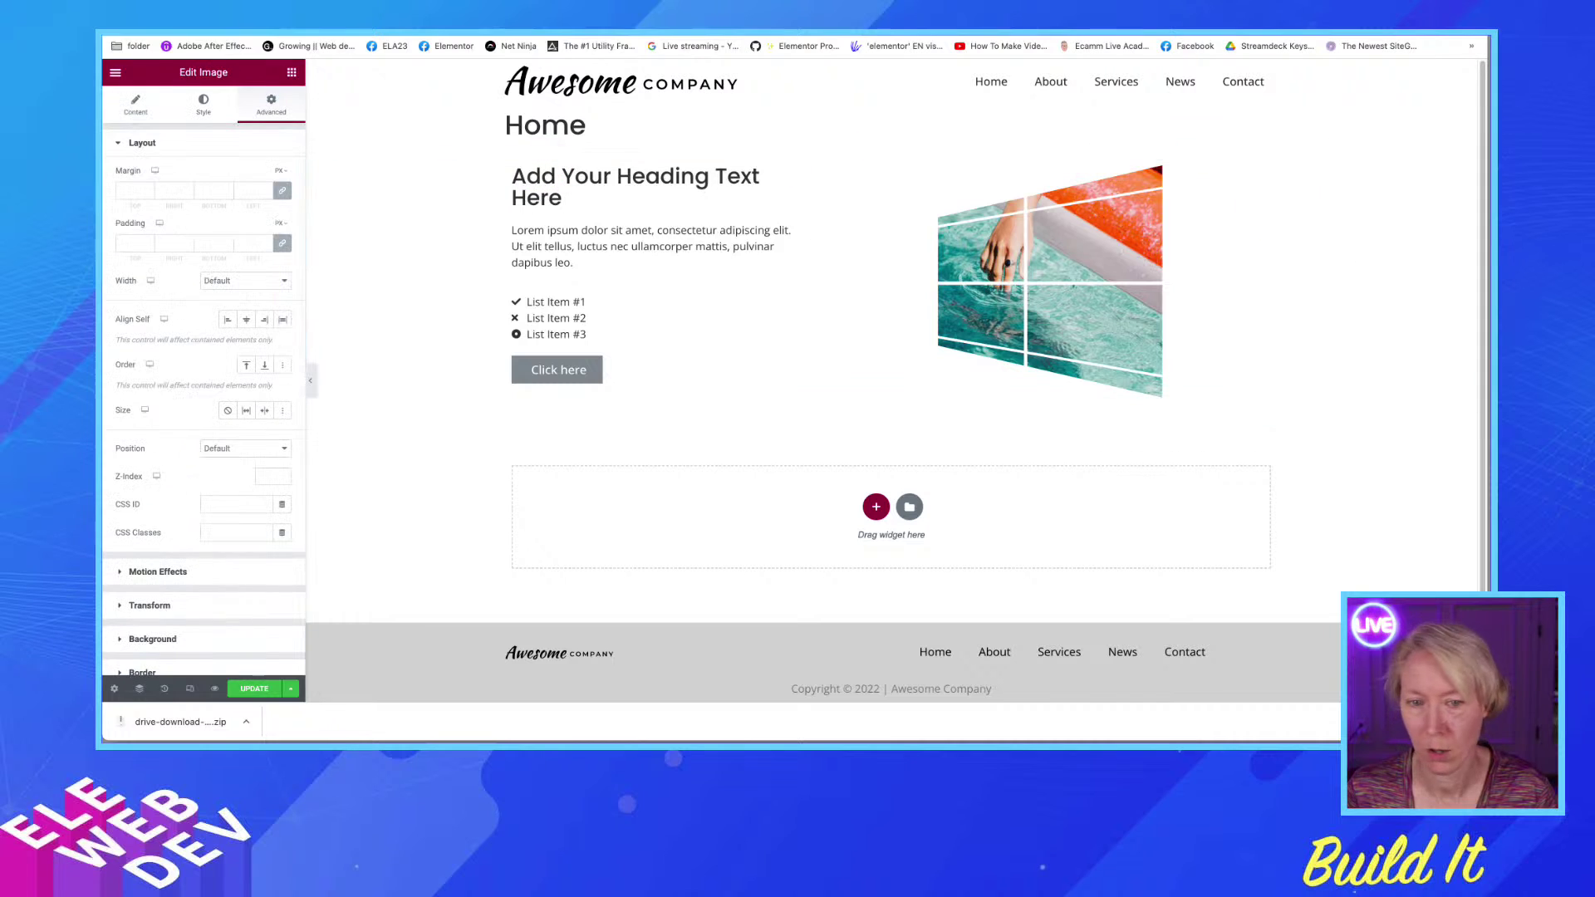
click(133, 121)
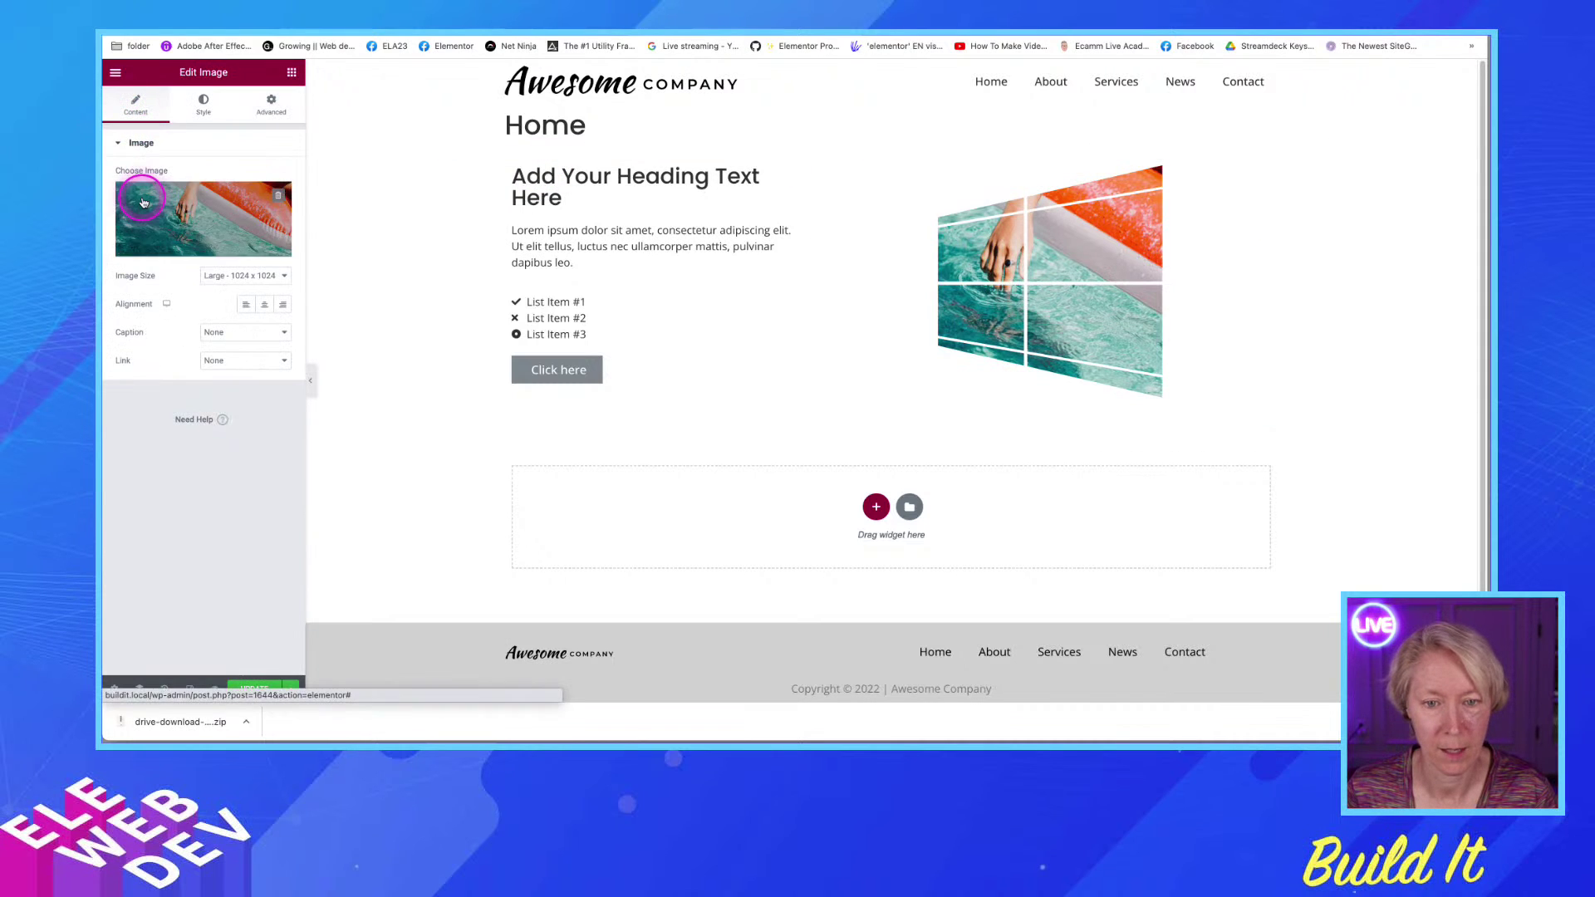
click(203, 101)
drag(202, 189, 233, 193)
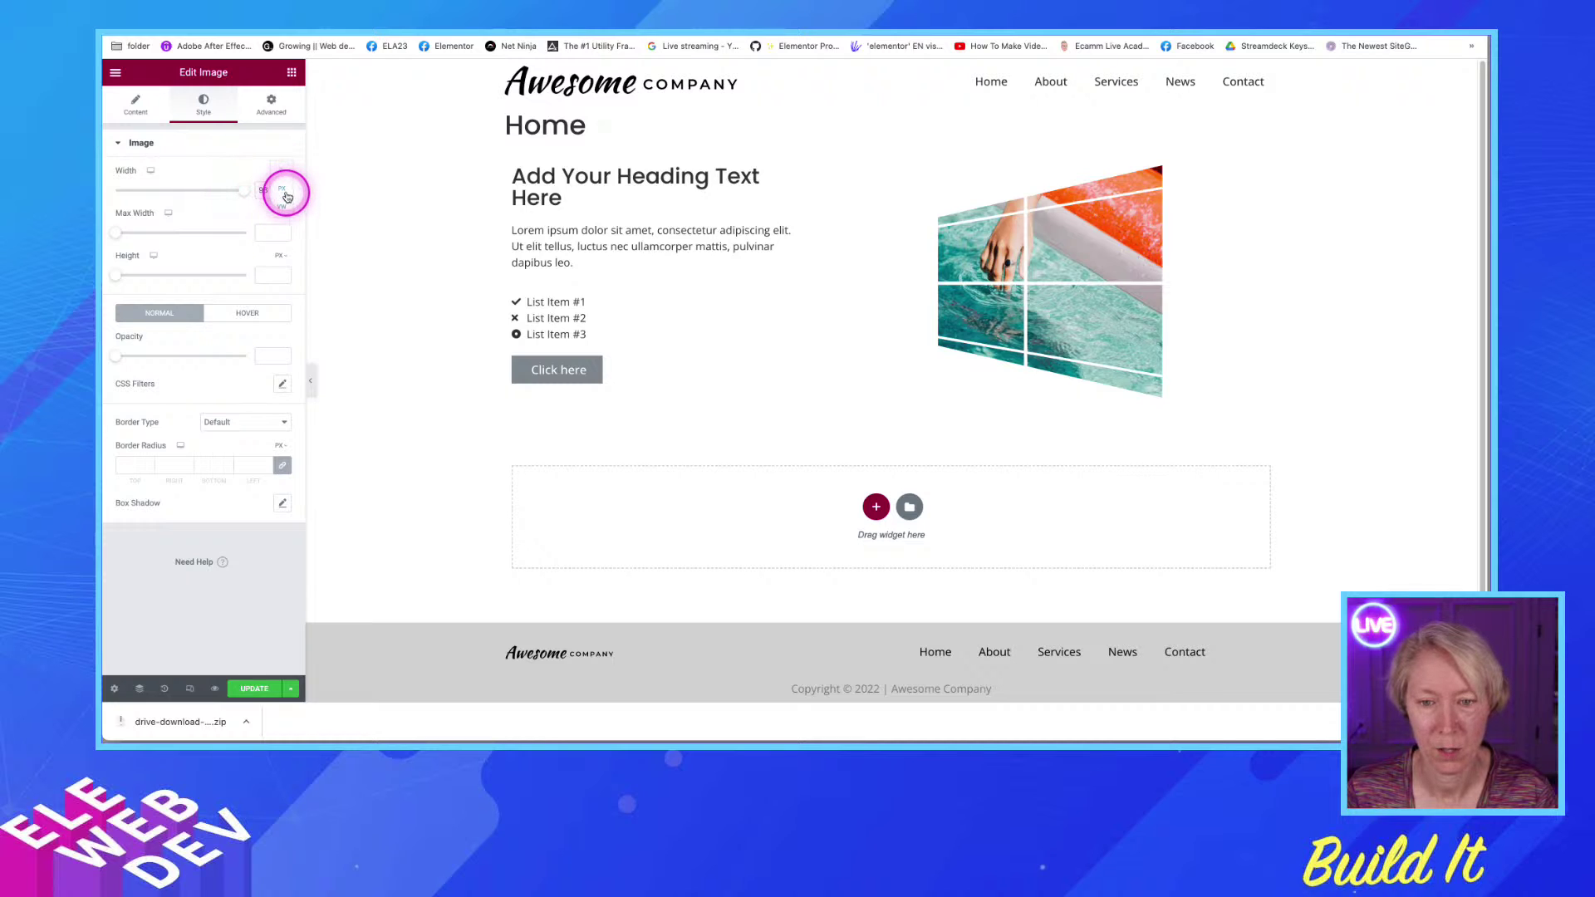
click(284, 189)
drag(143, 200, 217, 201)
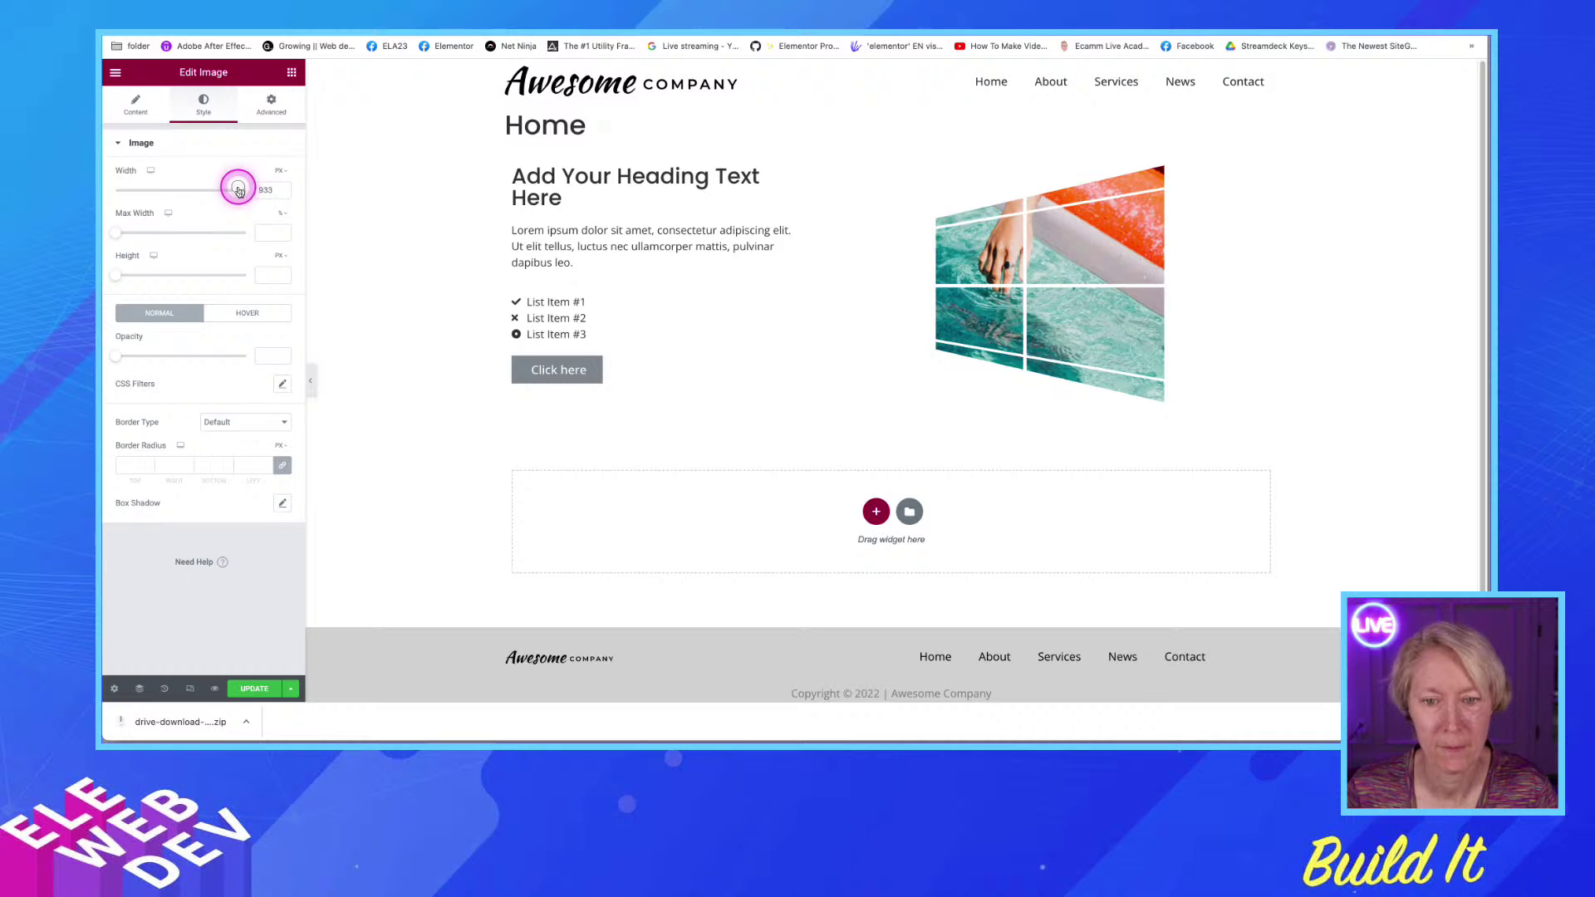
click(279, 170)
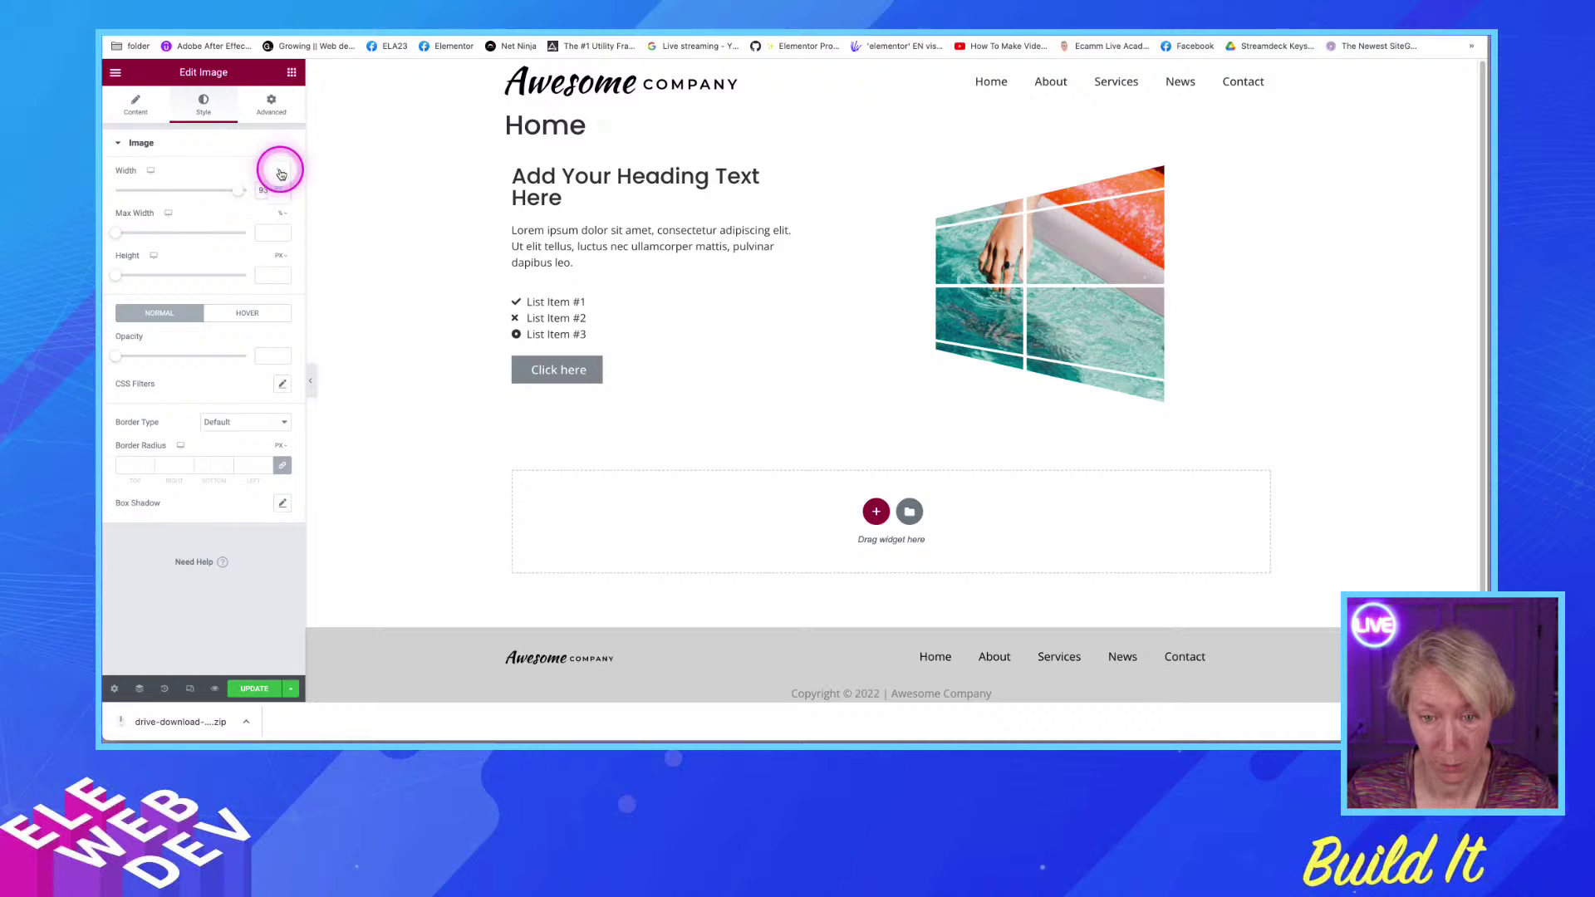
click(281, 173)
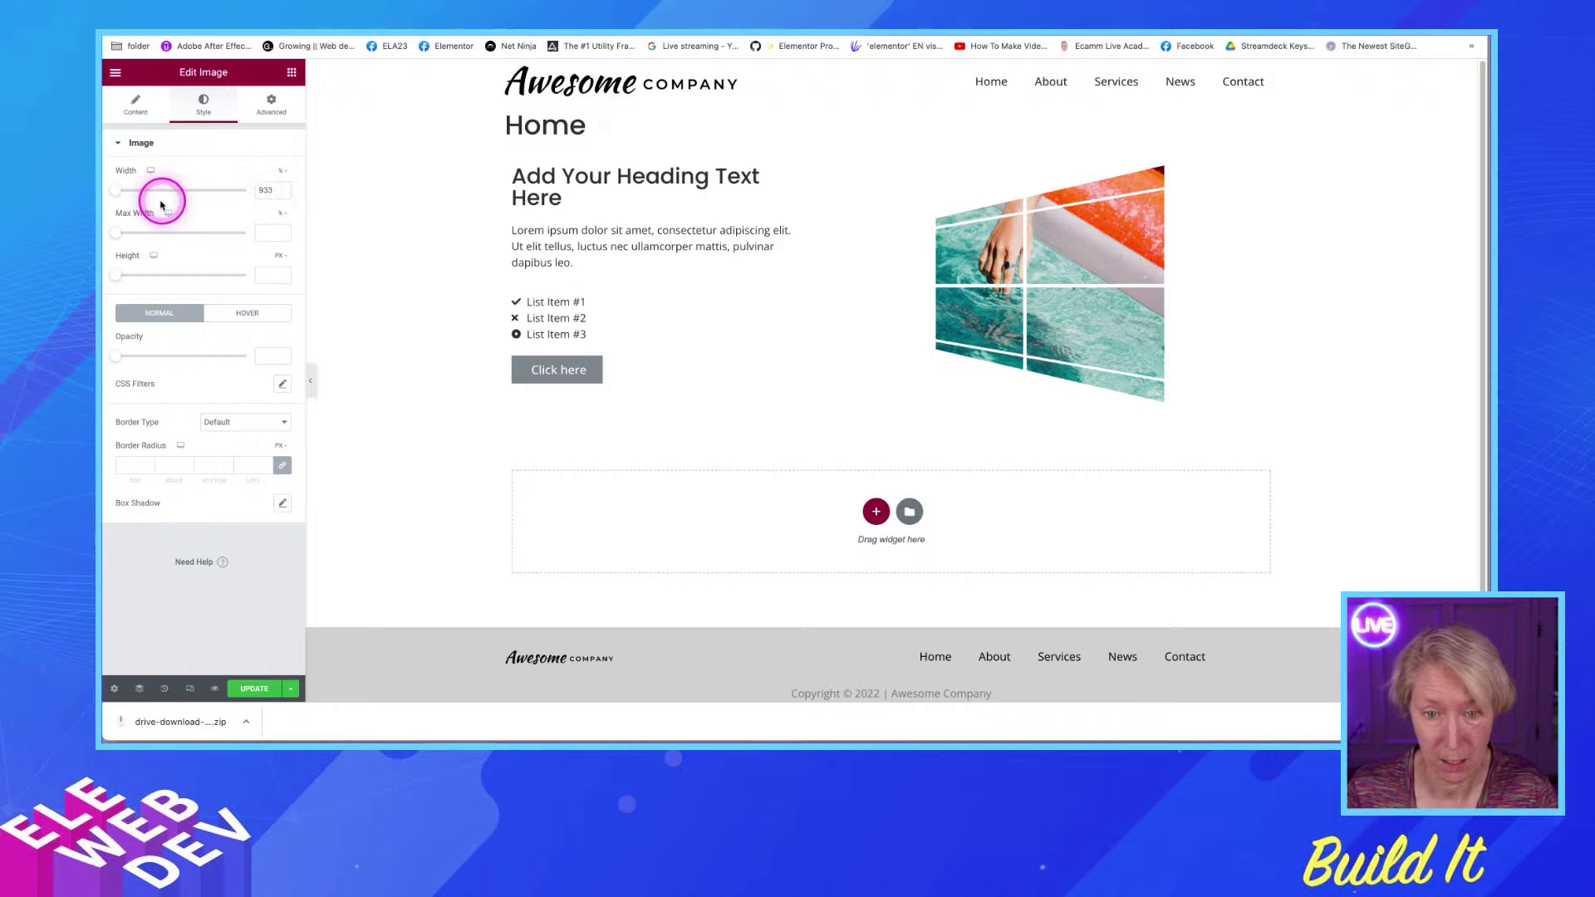
drag(117, 193, 248, 200)
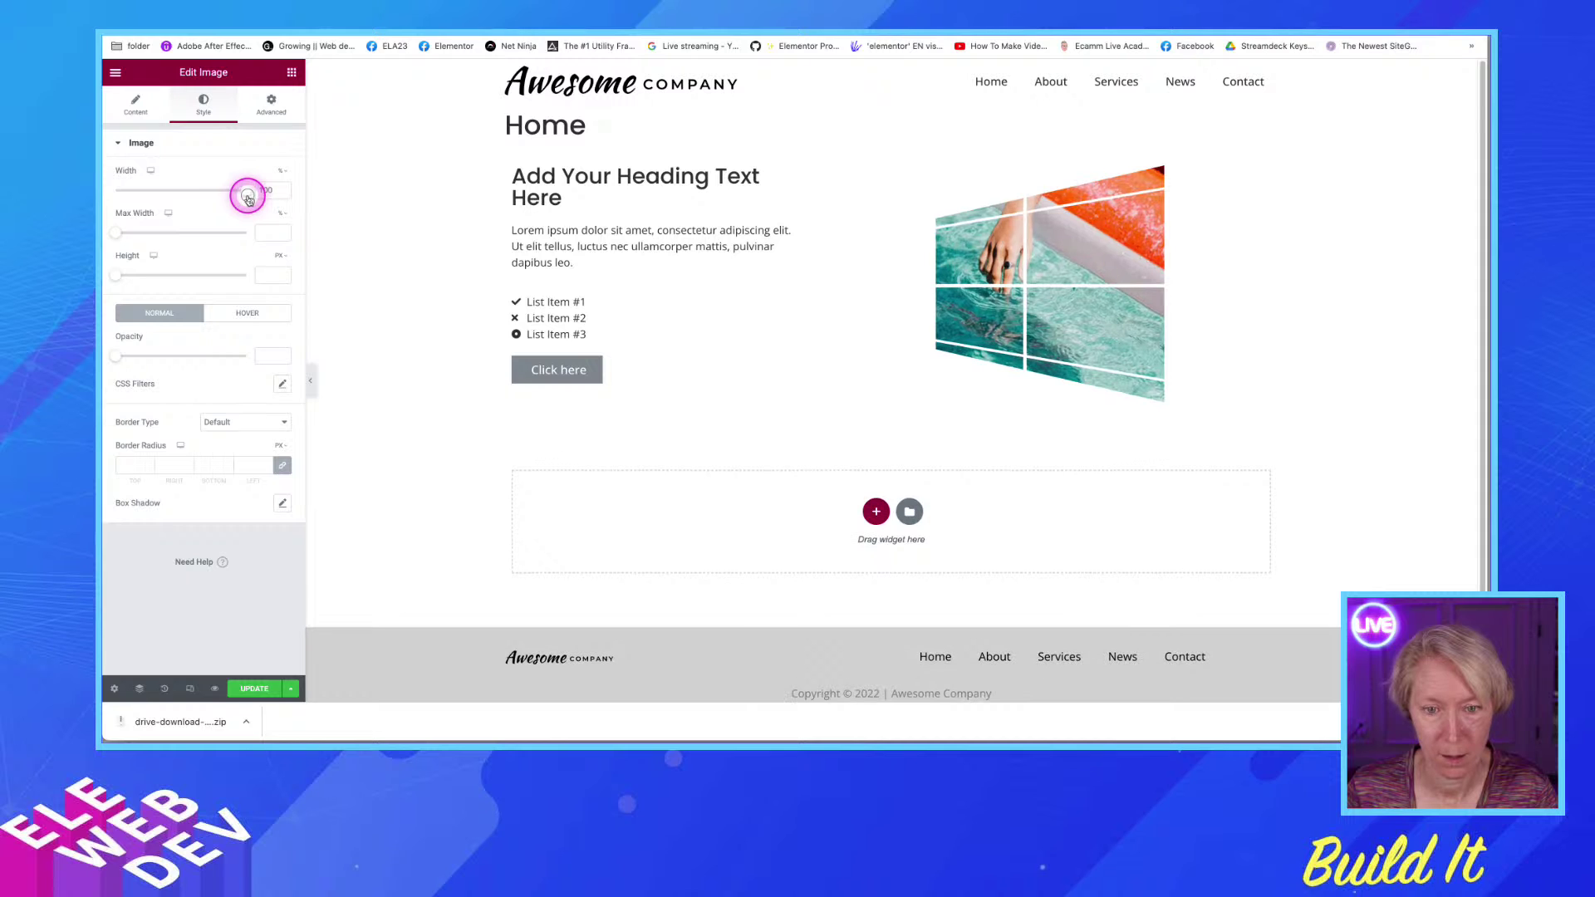
Set the masked image's height to 500 px and clear its width value
drag(210, 275, 249, 275)
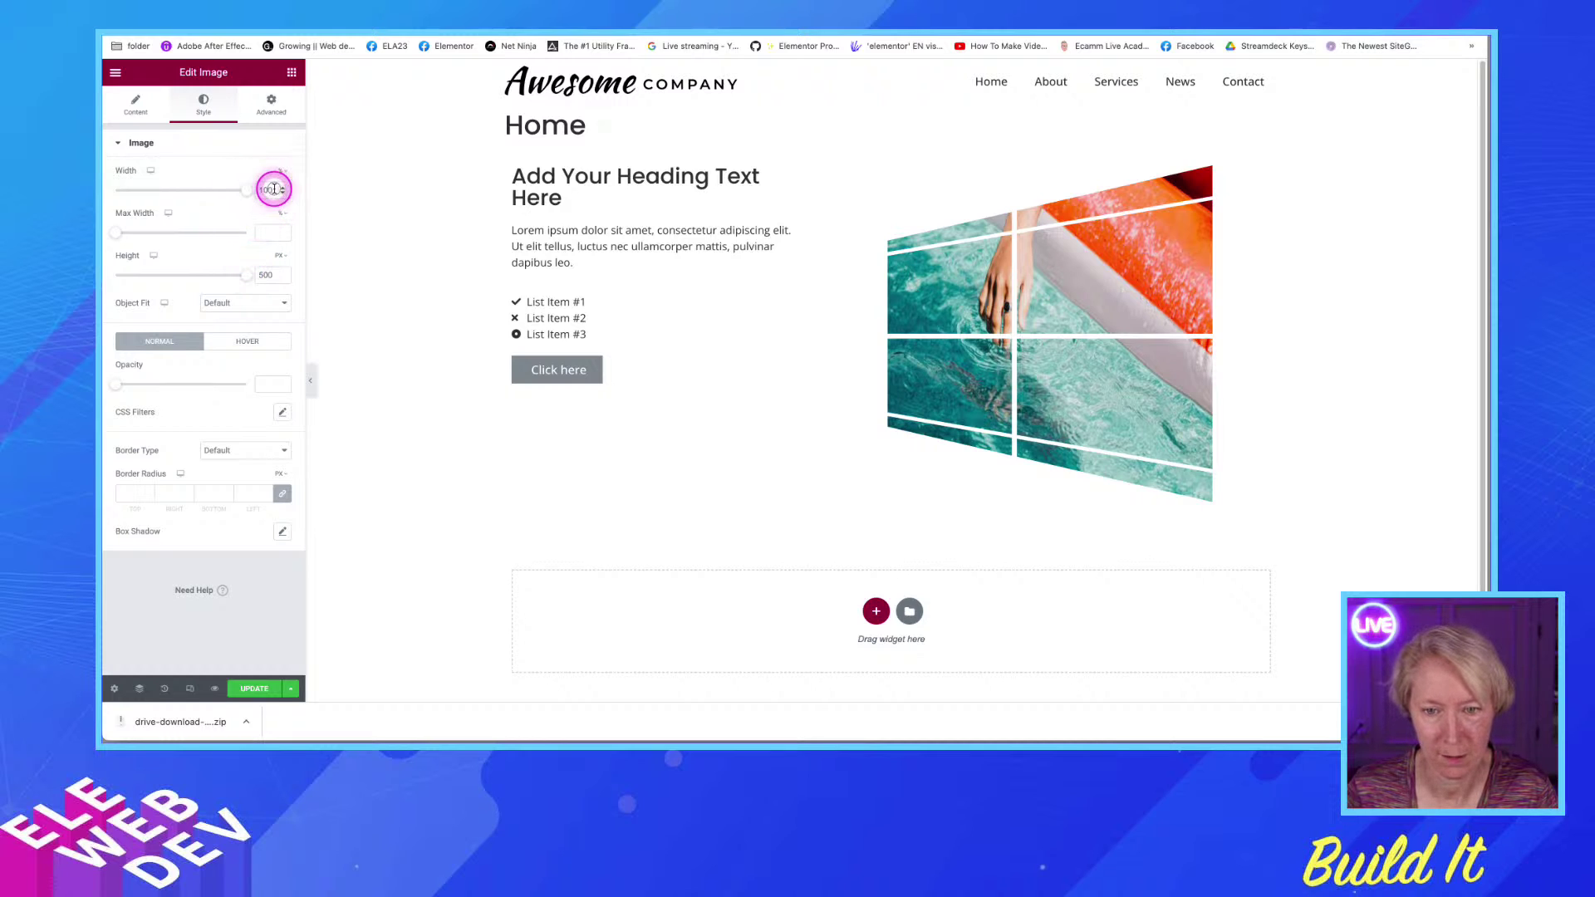
text(0)
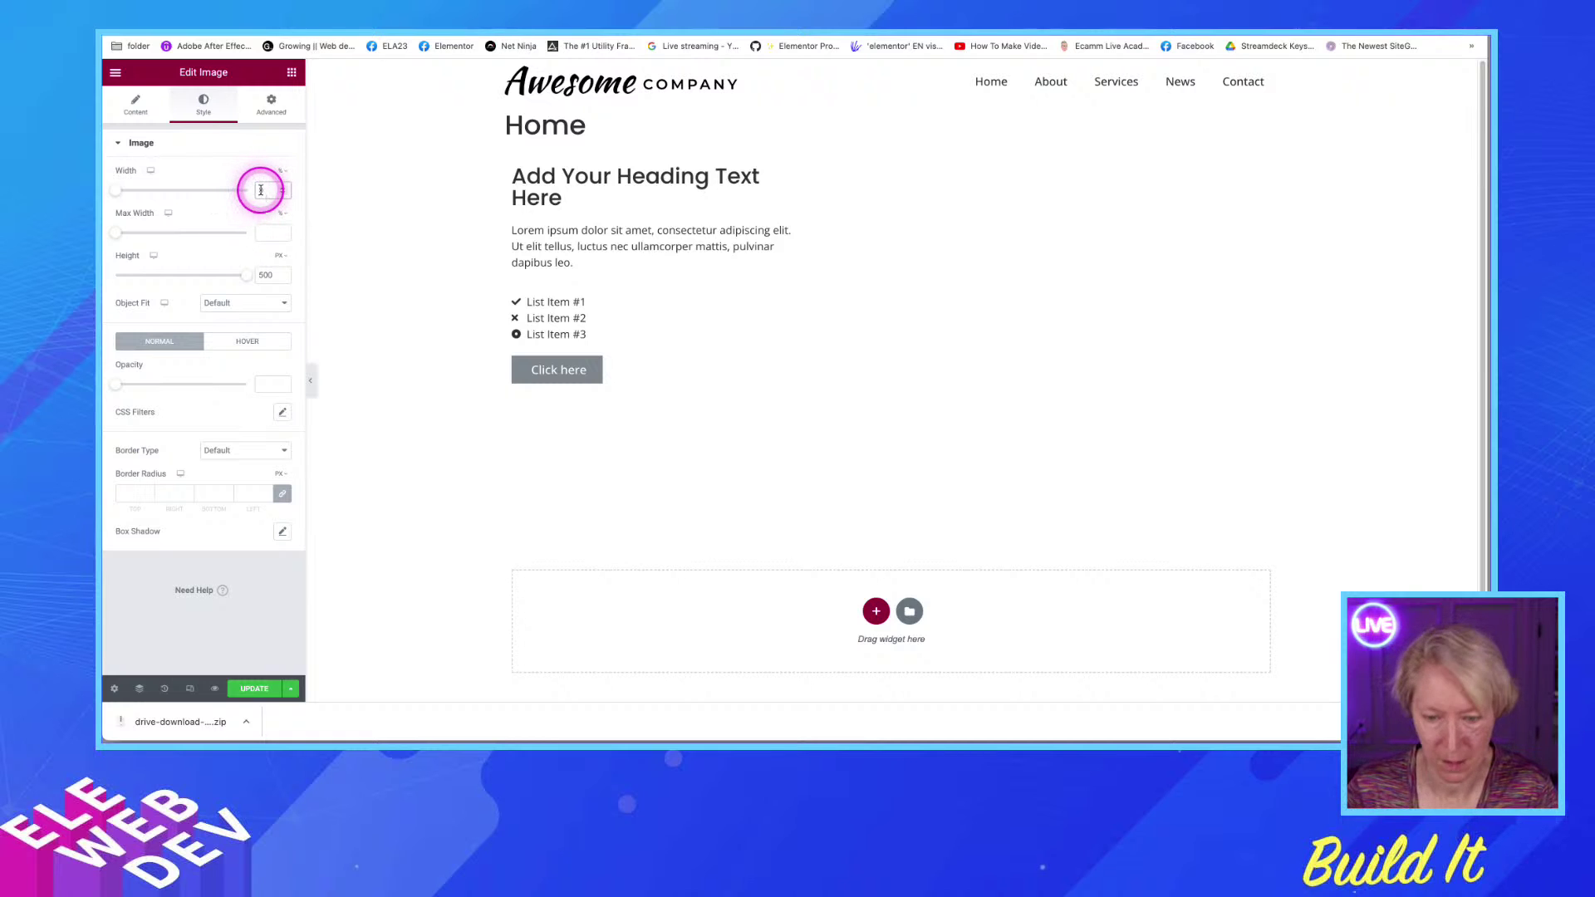
key(BackSpace)
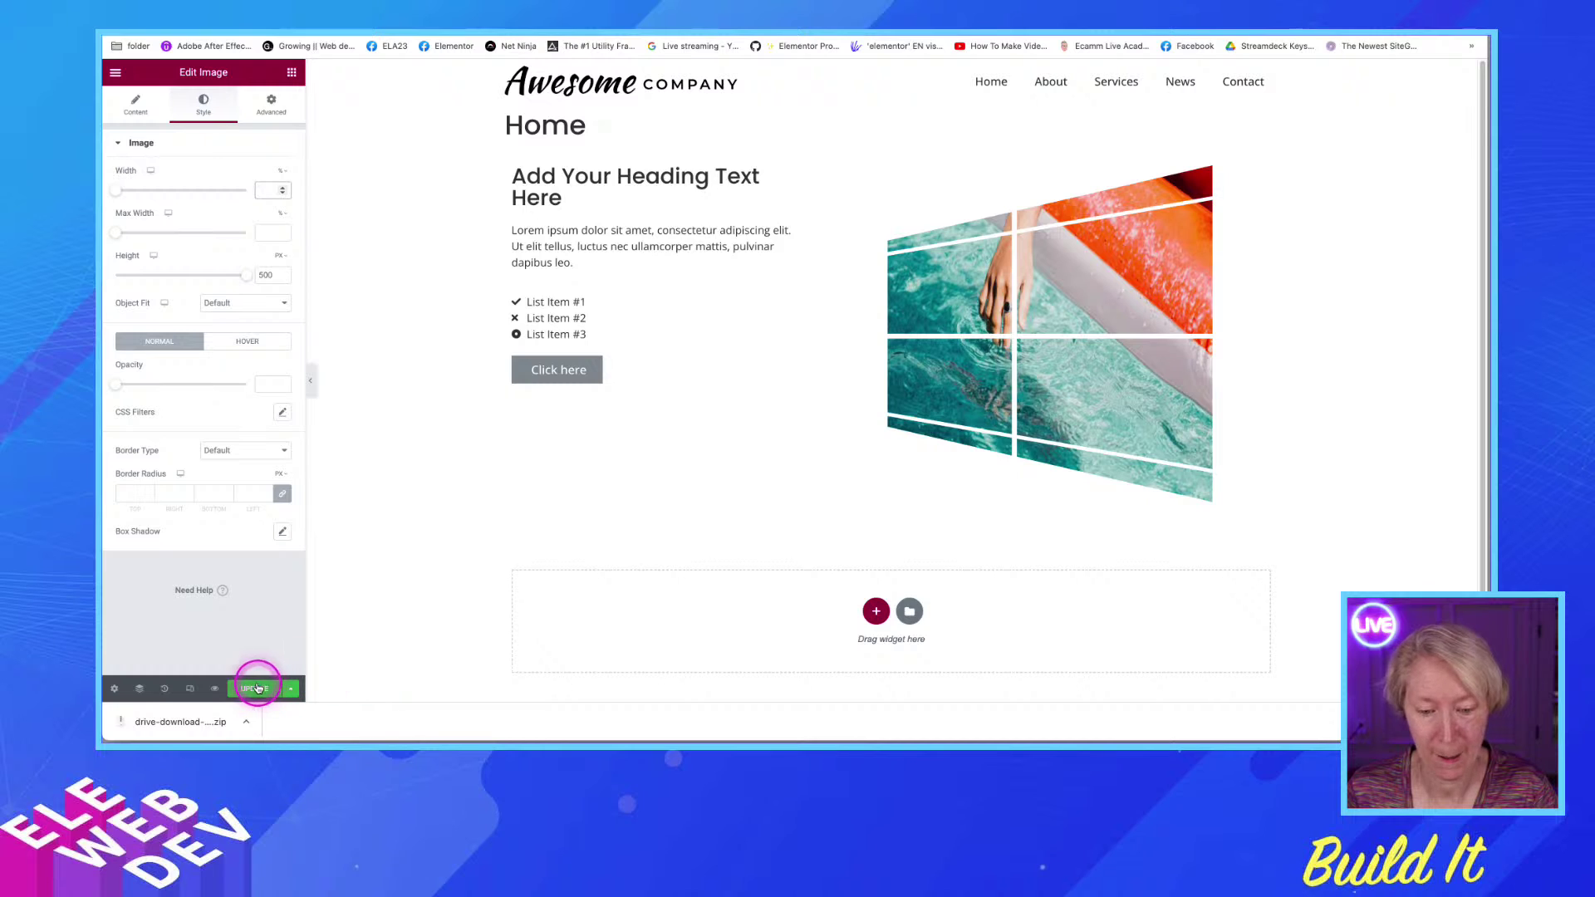
Turn on the display of hidden elements in the user preferences and update the page
click(115, 73)
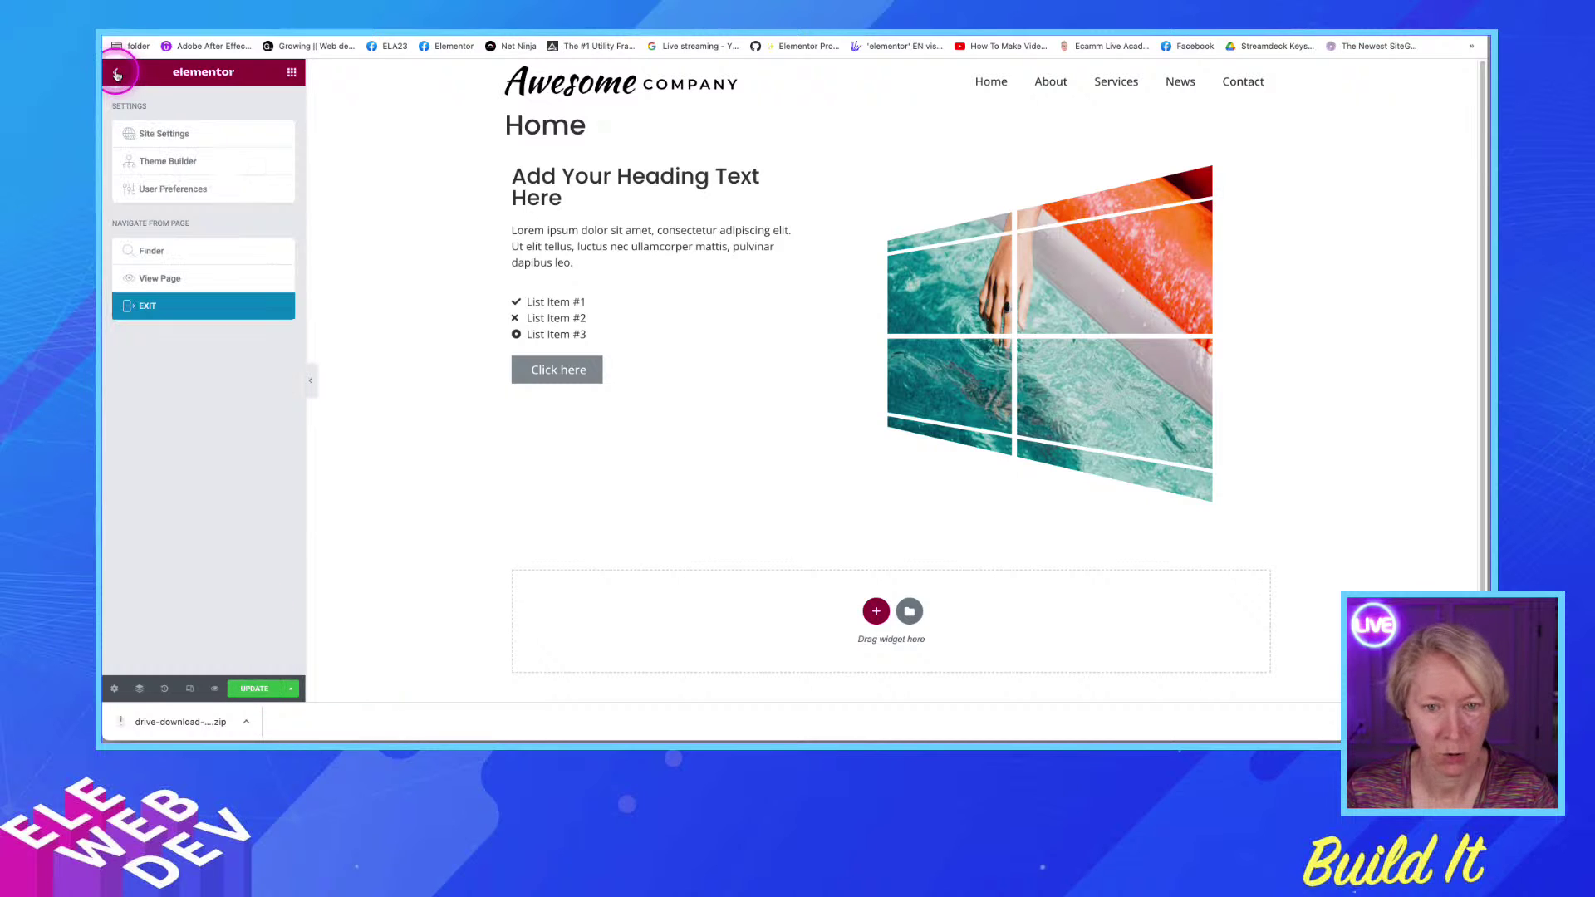
click(162, 188)
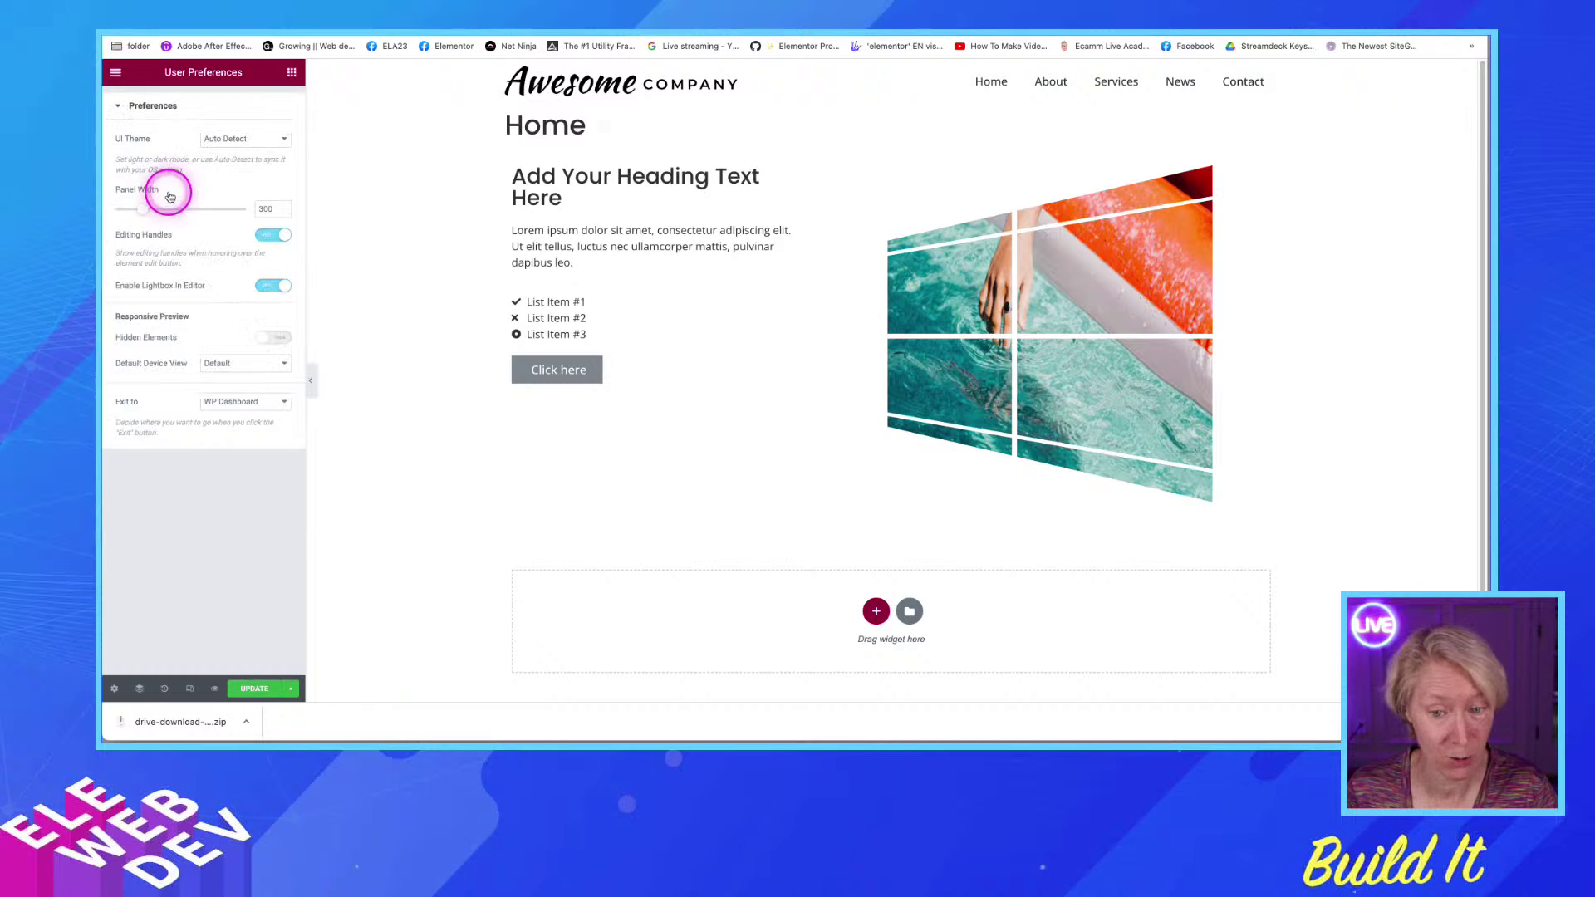
click(270, 338)
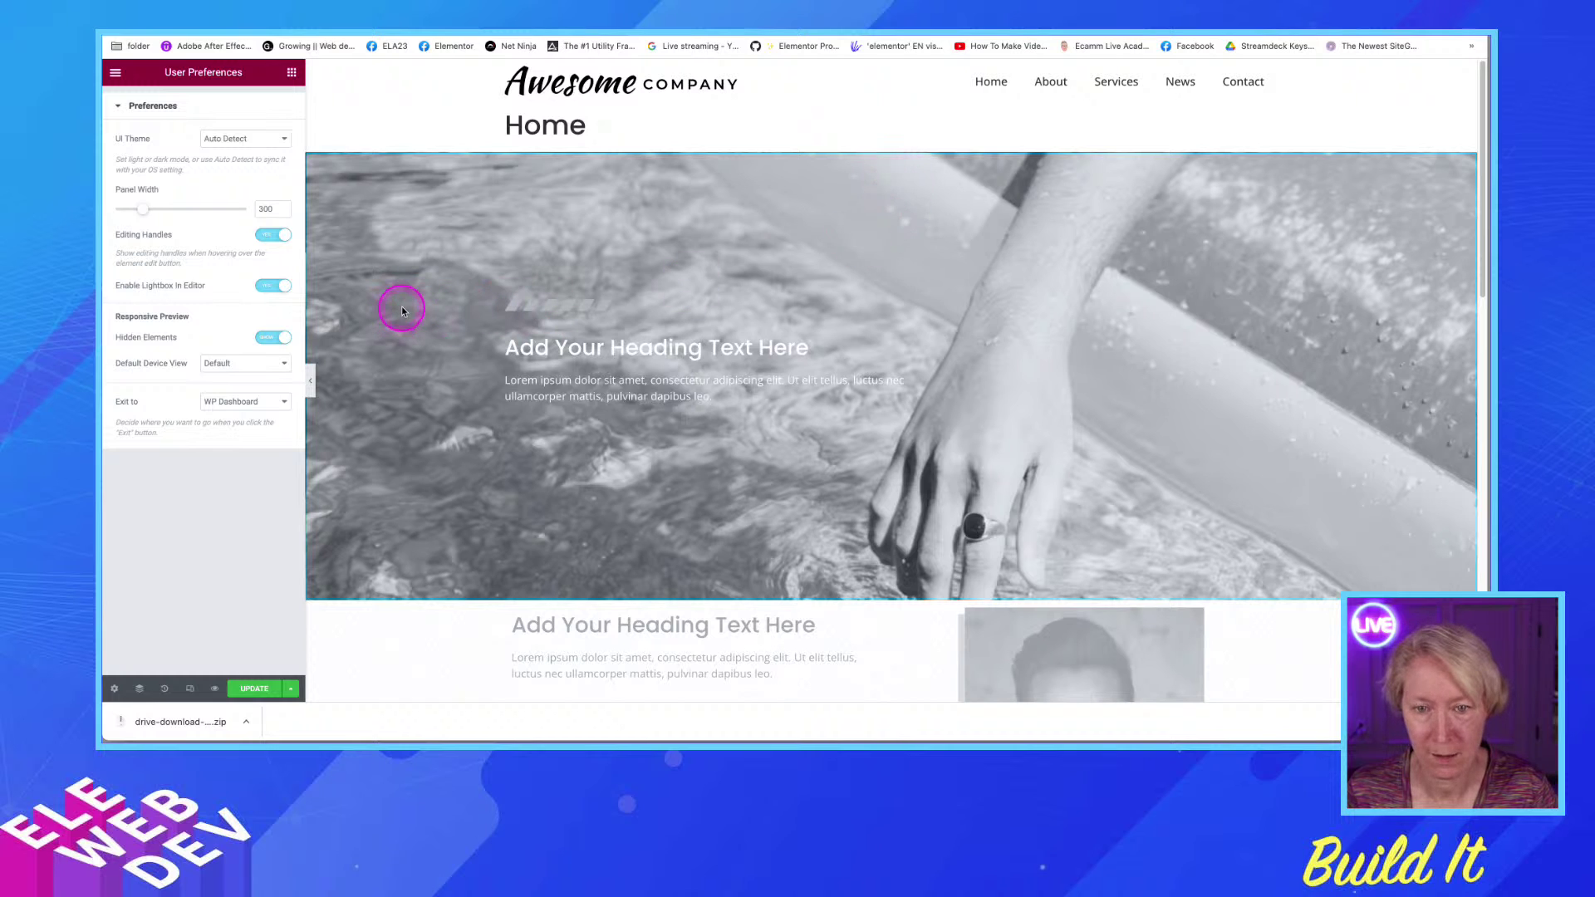
click(256, 689)
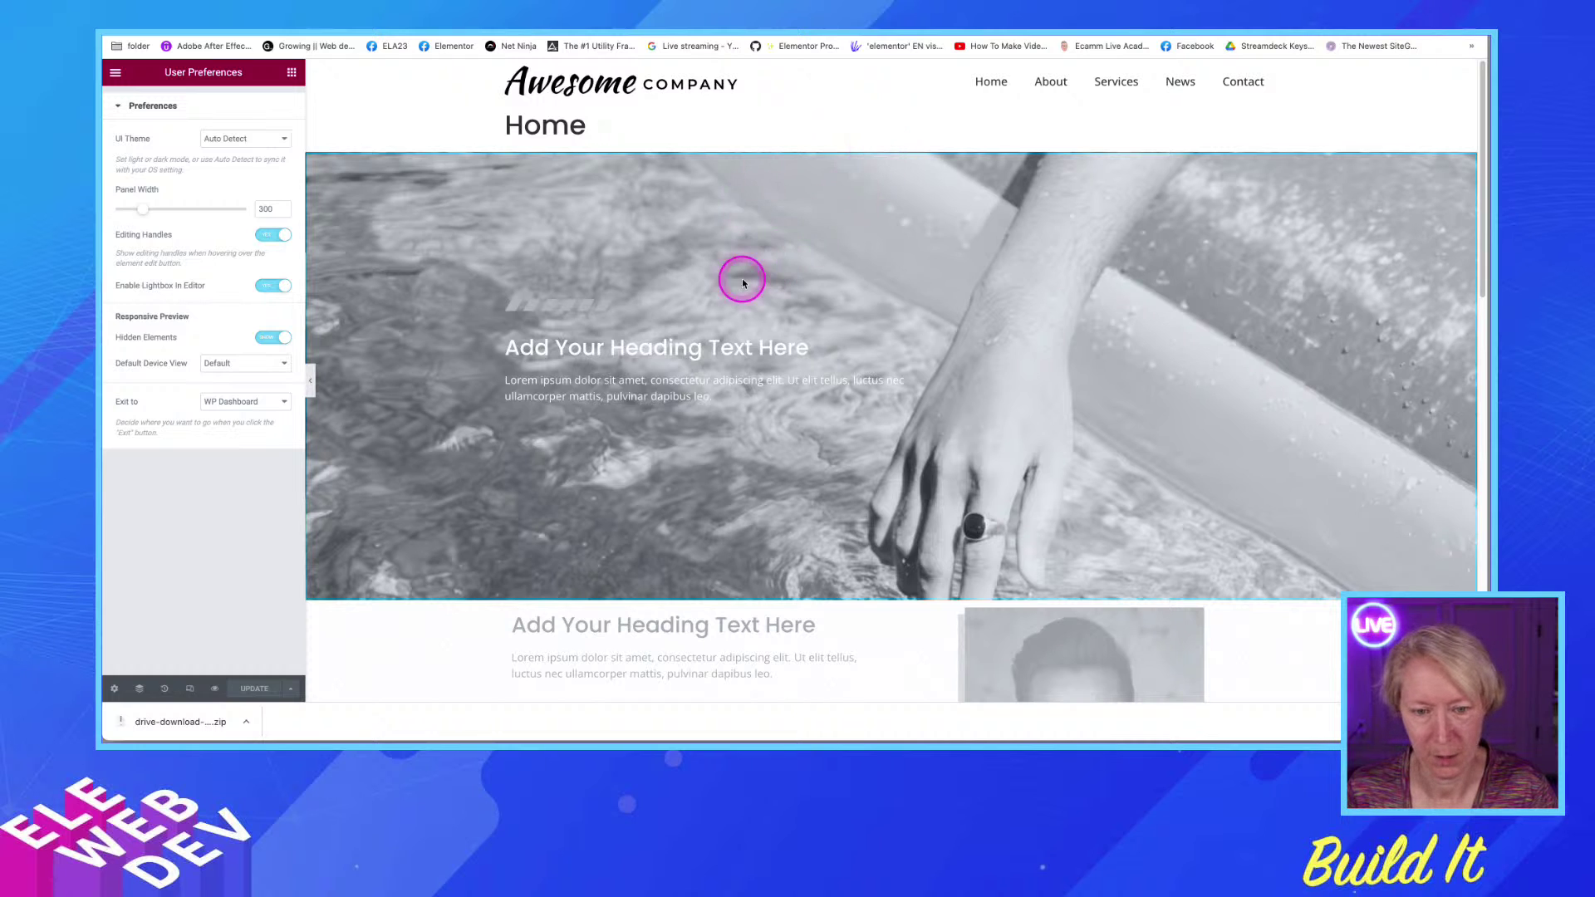
Open the Navigator and turn off Hide On Desktop for the first container with the pool background
scroll(834, 517, down, 2)
scroll(834, 511, down, 5)
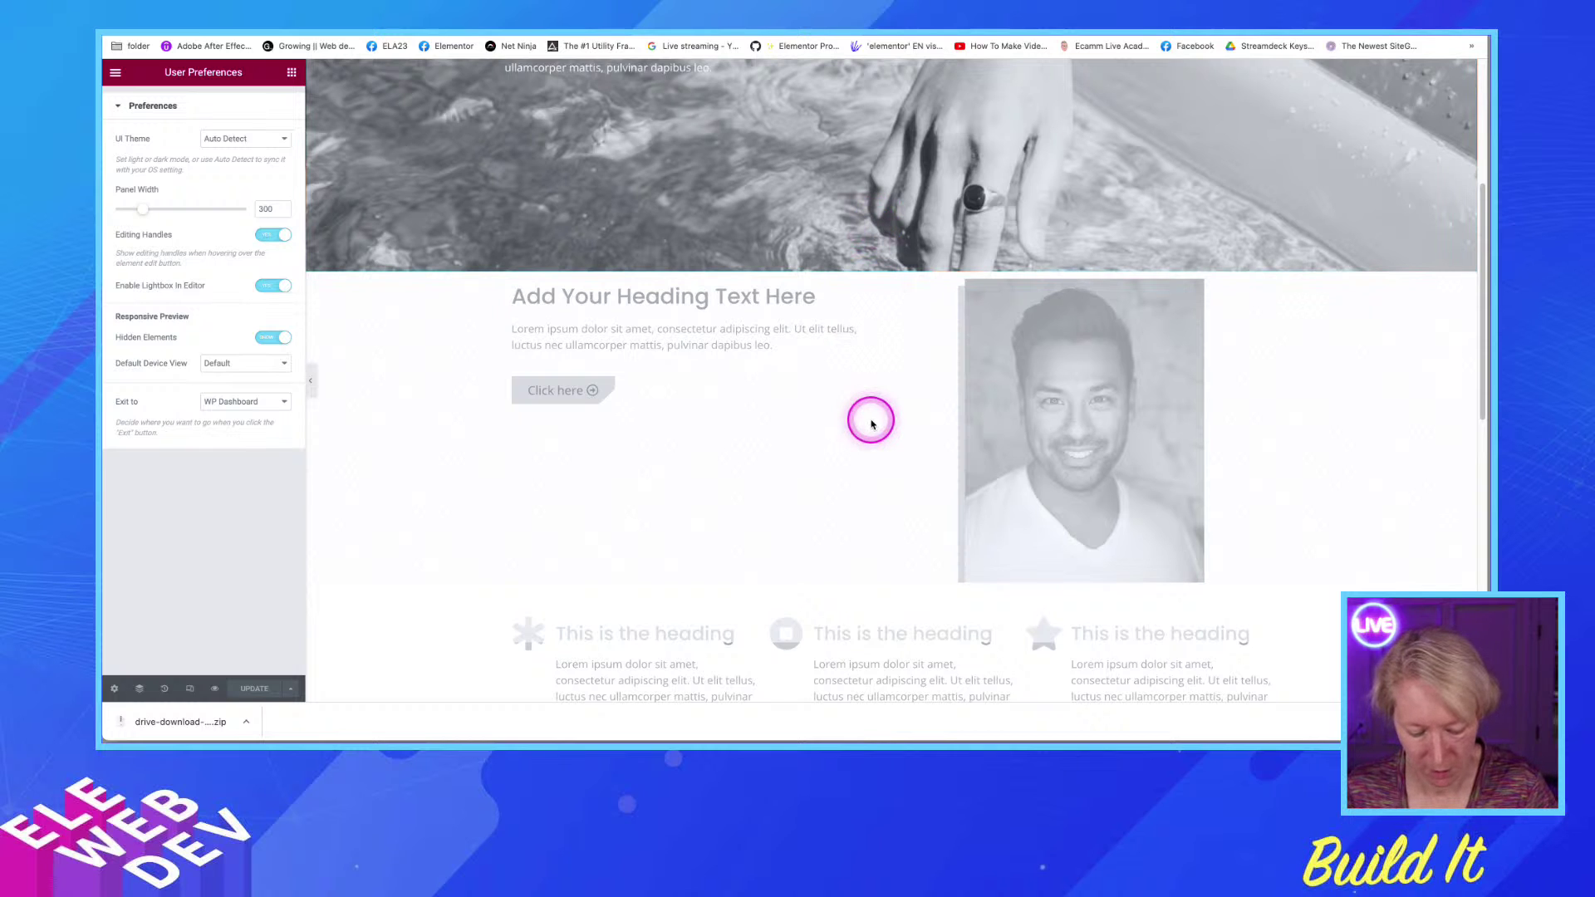
key(super+i)
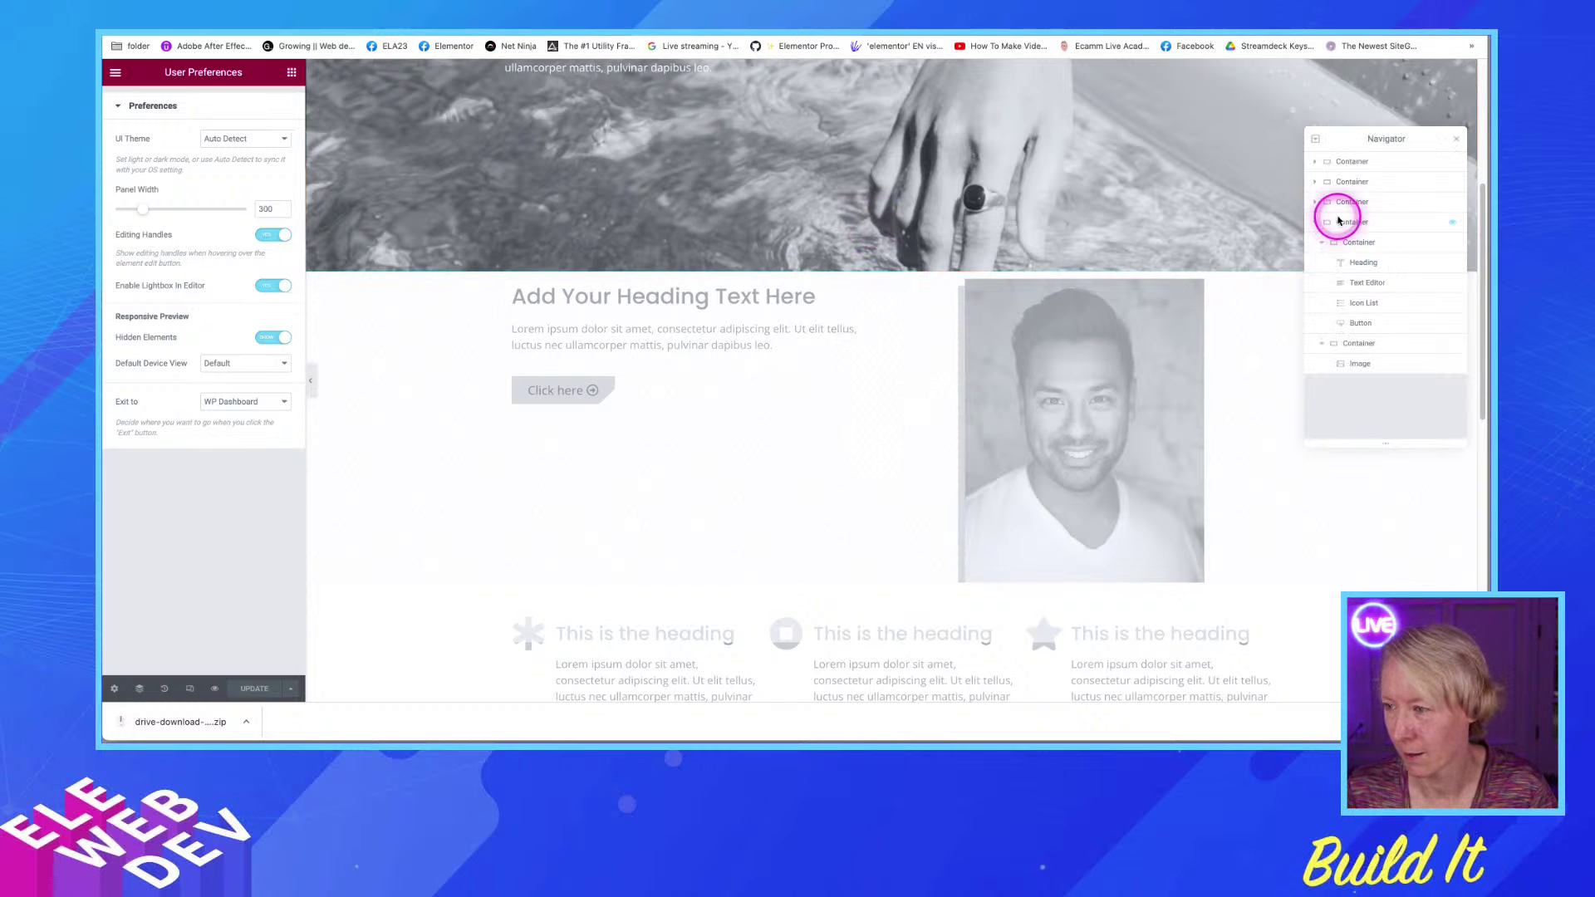
click(1352, 163)
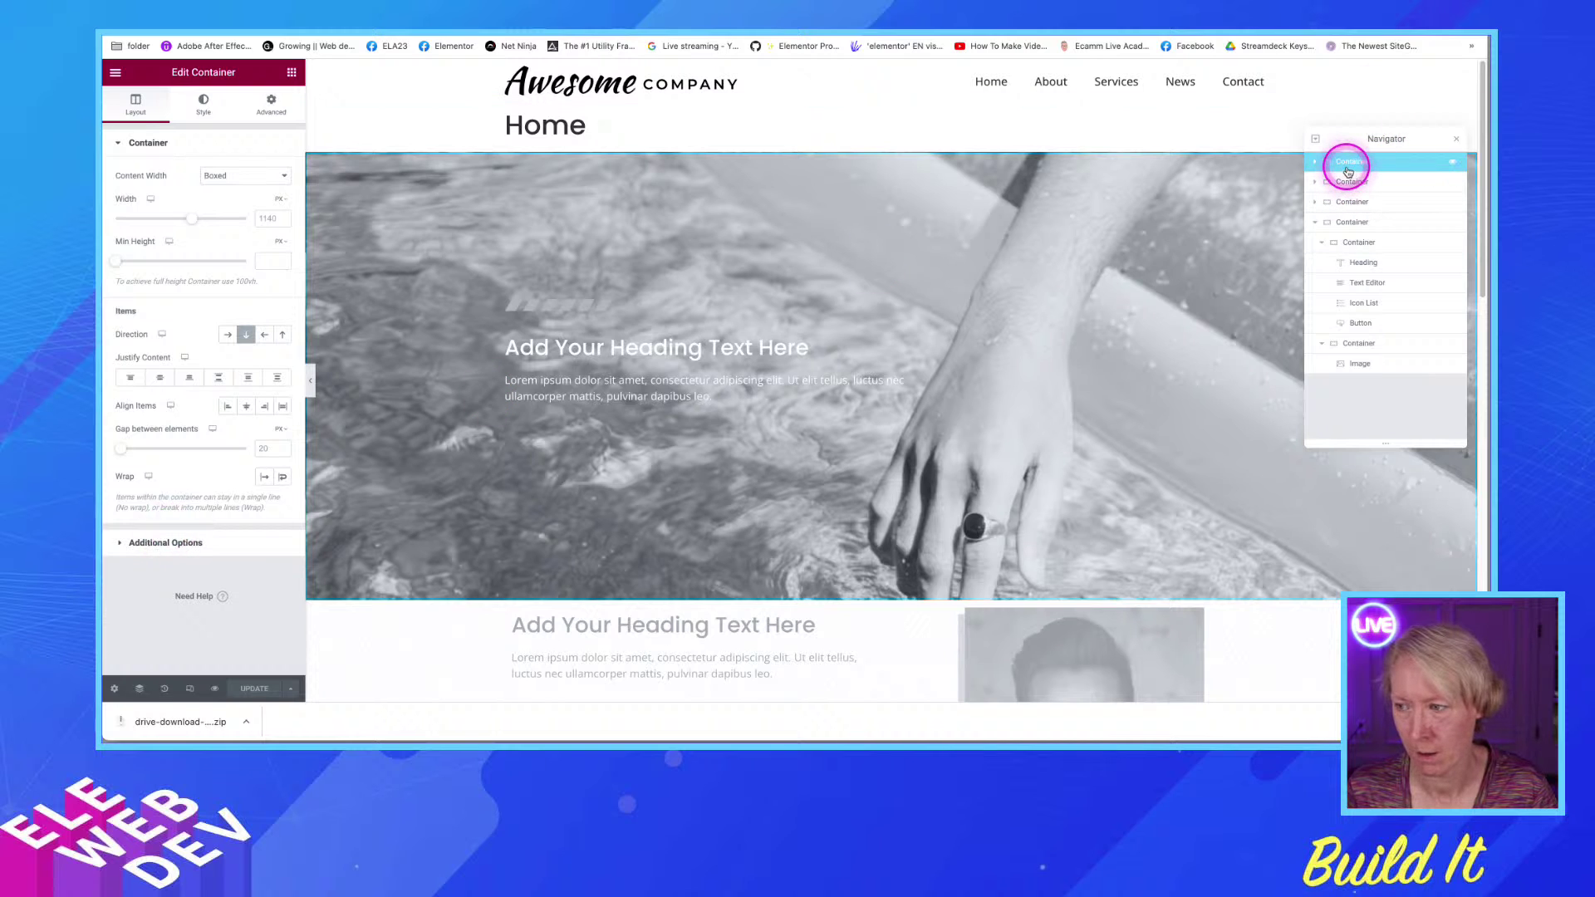
click(270, 104)
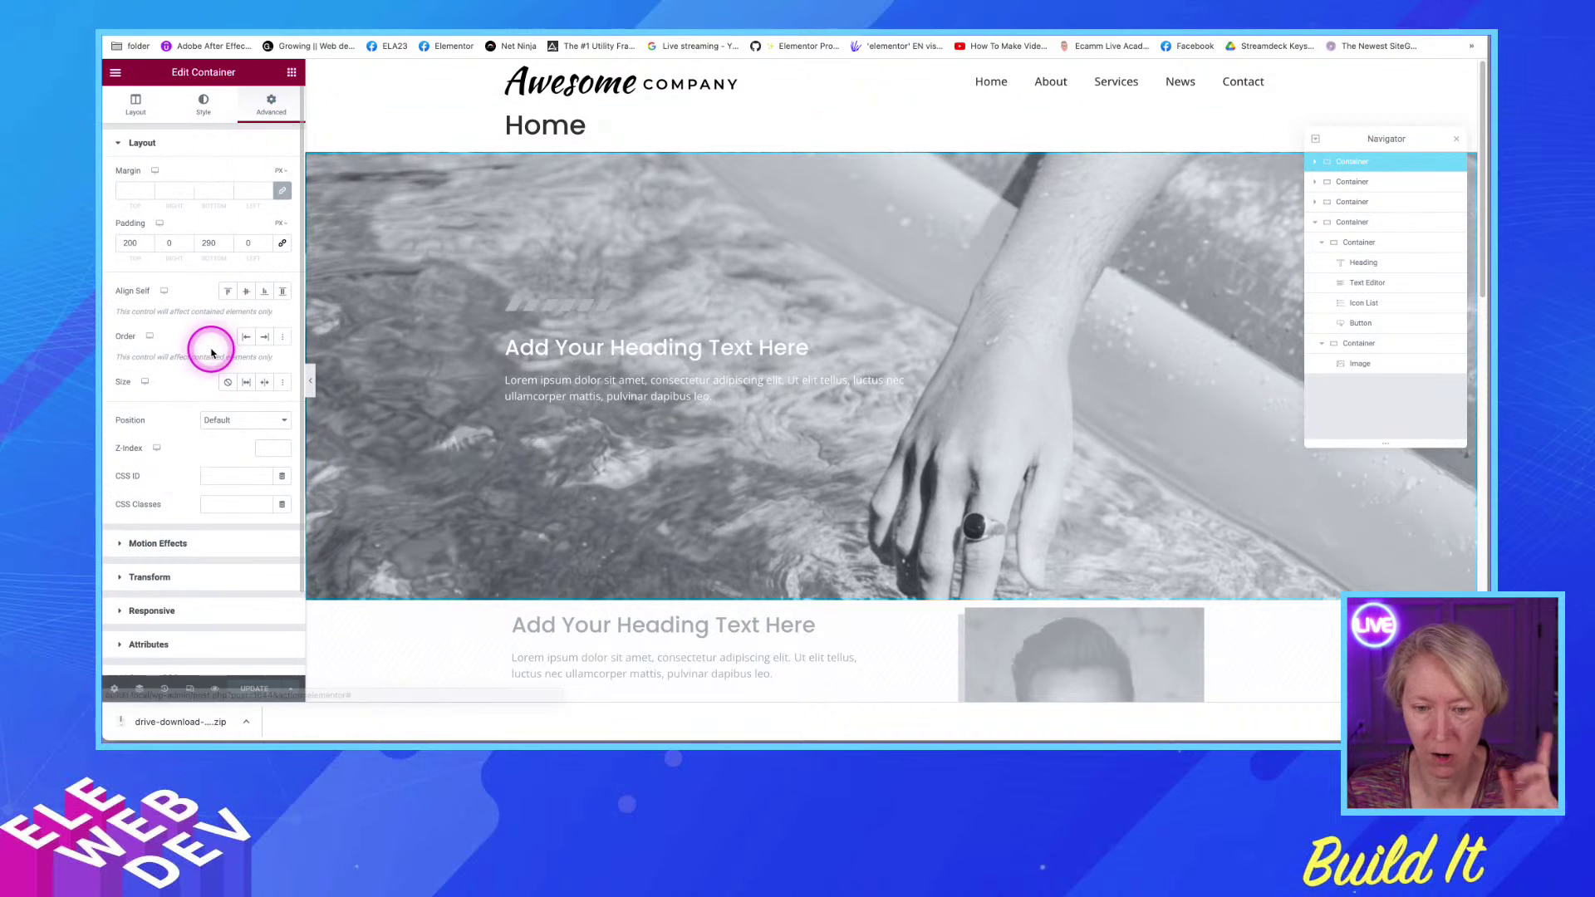
click(151, 610)
click(285, 313)
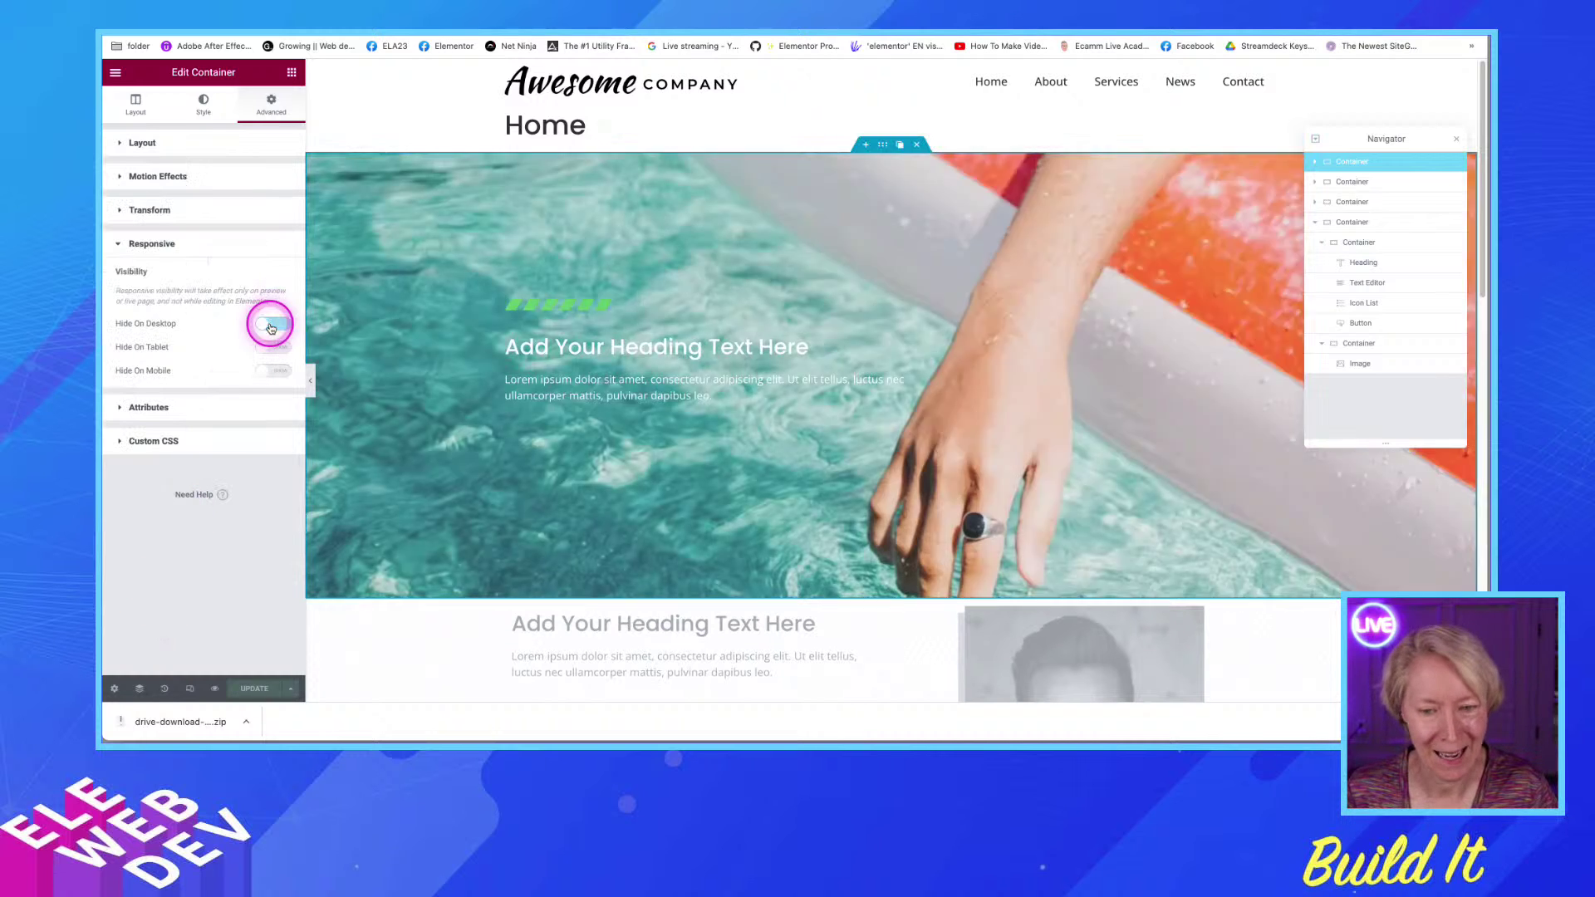
Turn off Hide On Desktop for the second container, which holds the portrait photo and button
scroll(863, 321, down, 3)
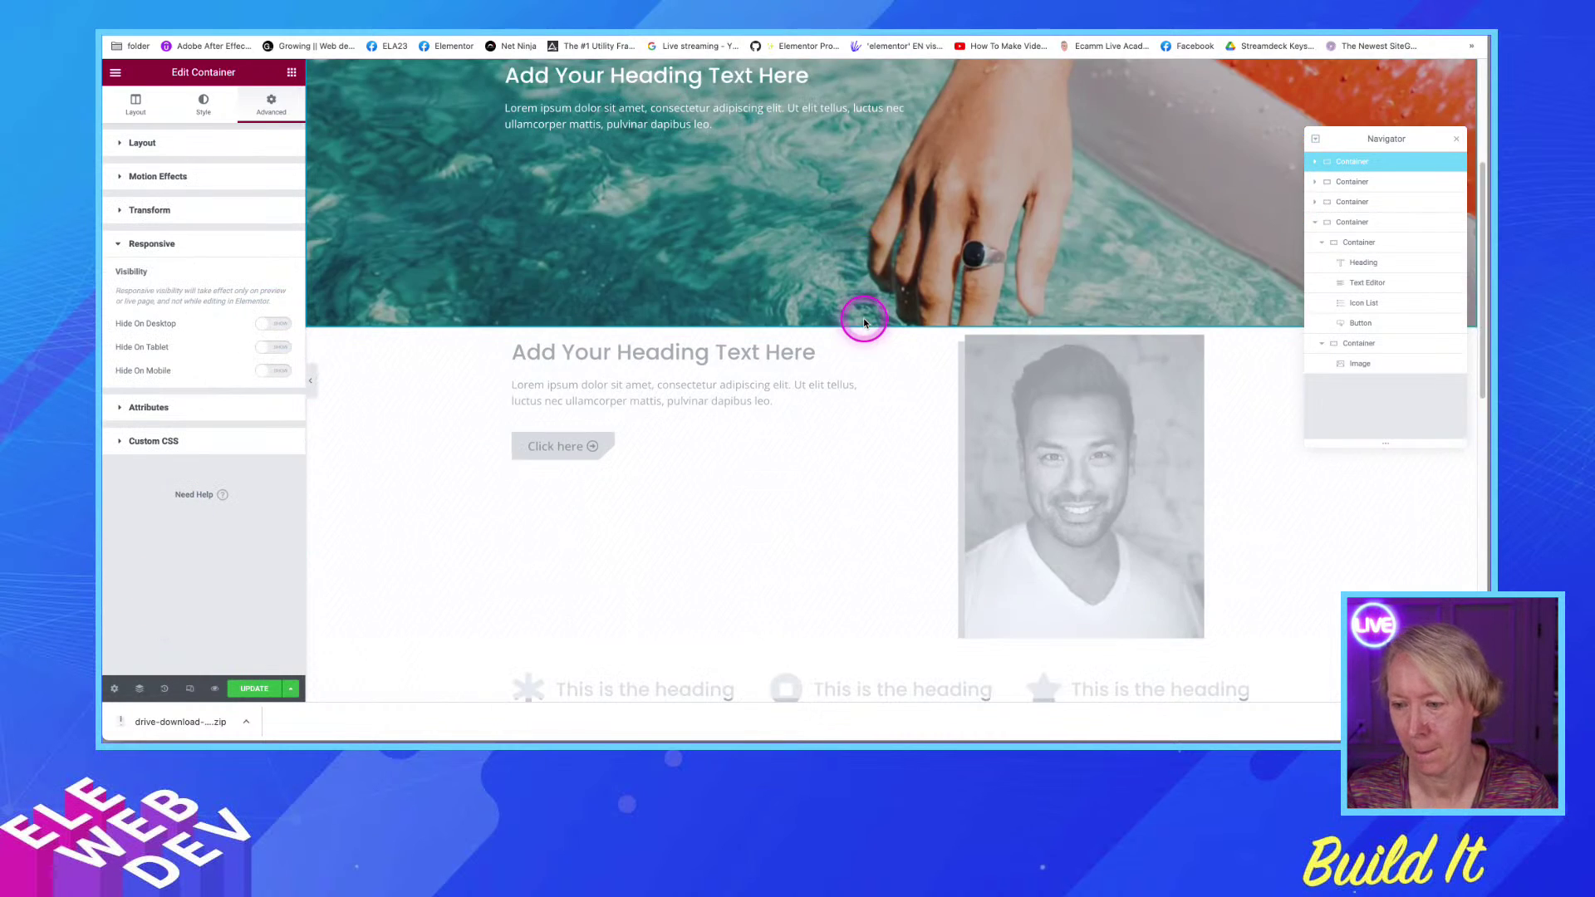
click(1349, 185)
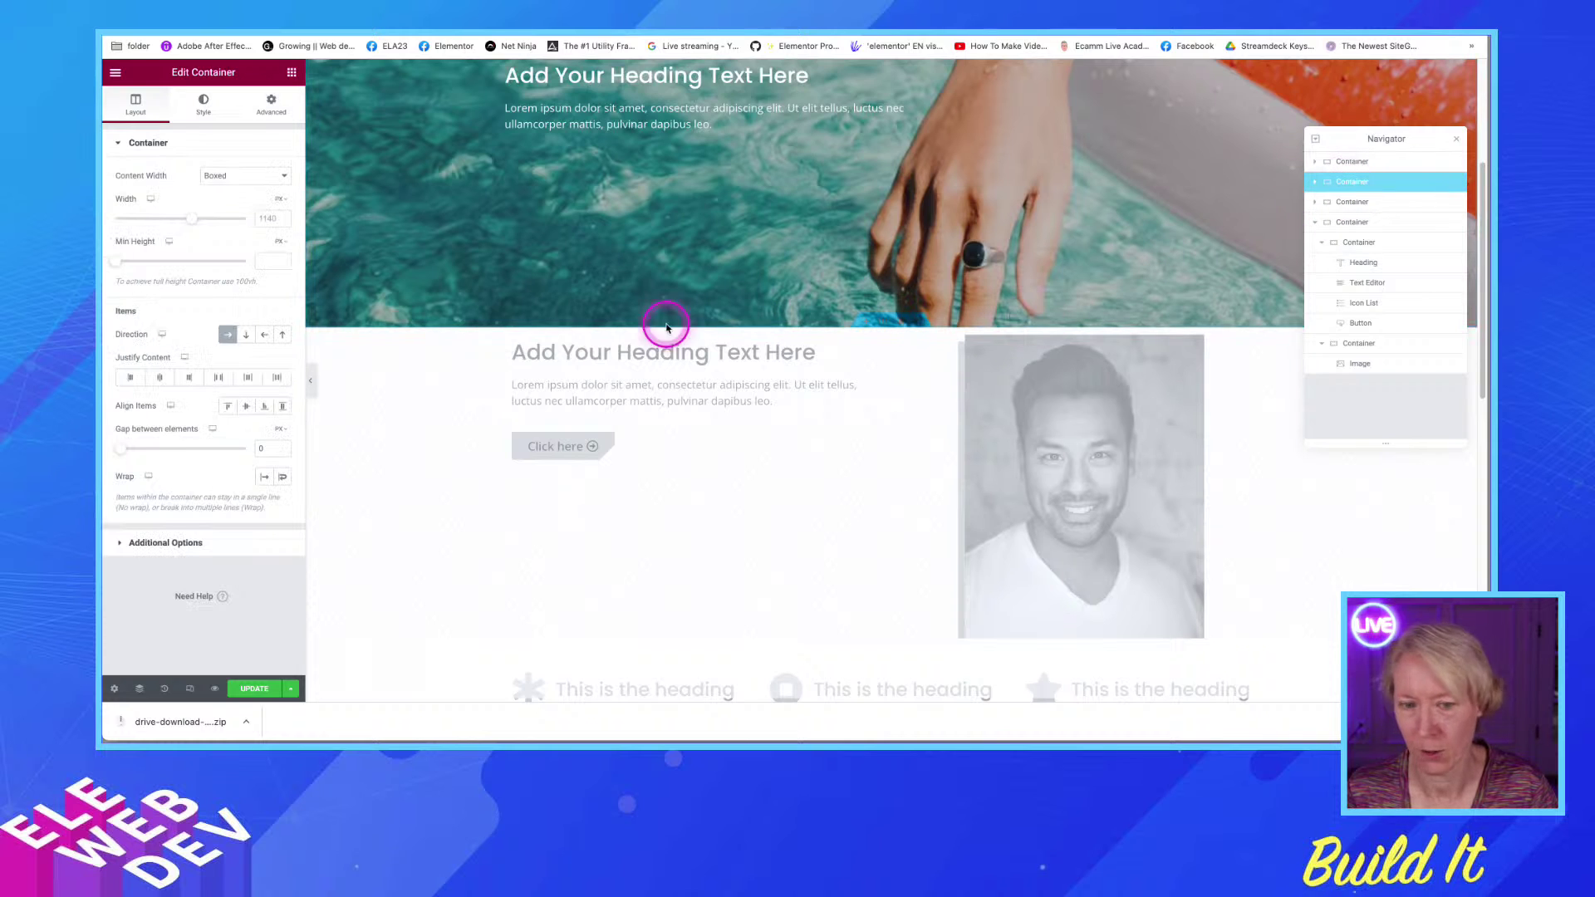
click(267, 108)
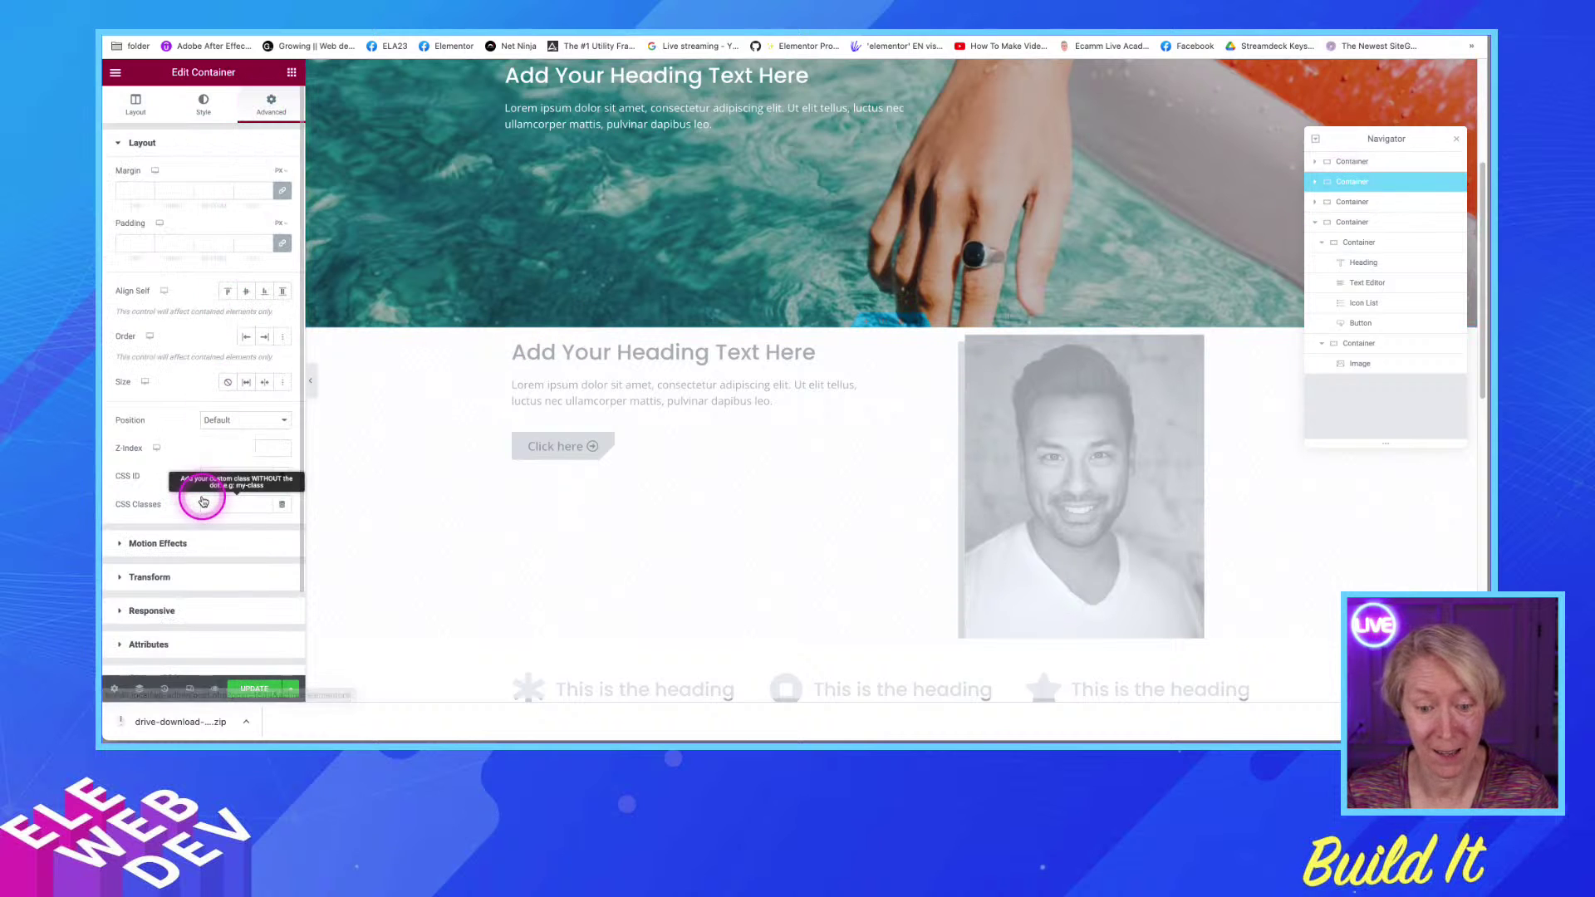
scroll(203, 491, down, 3)
click(165, 515)
click(272, 323)
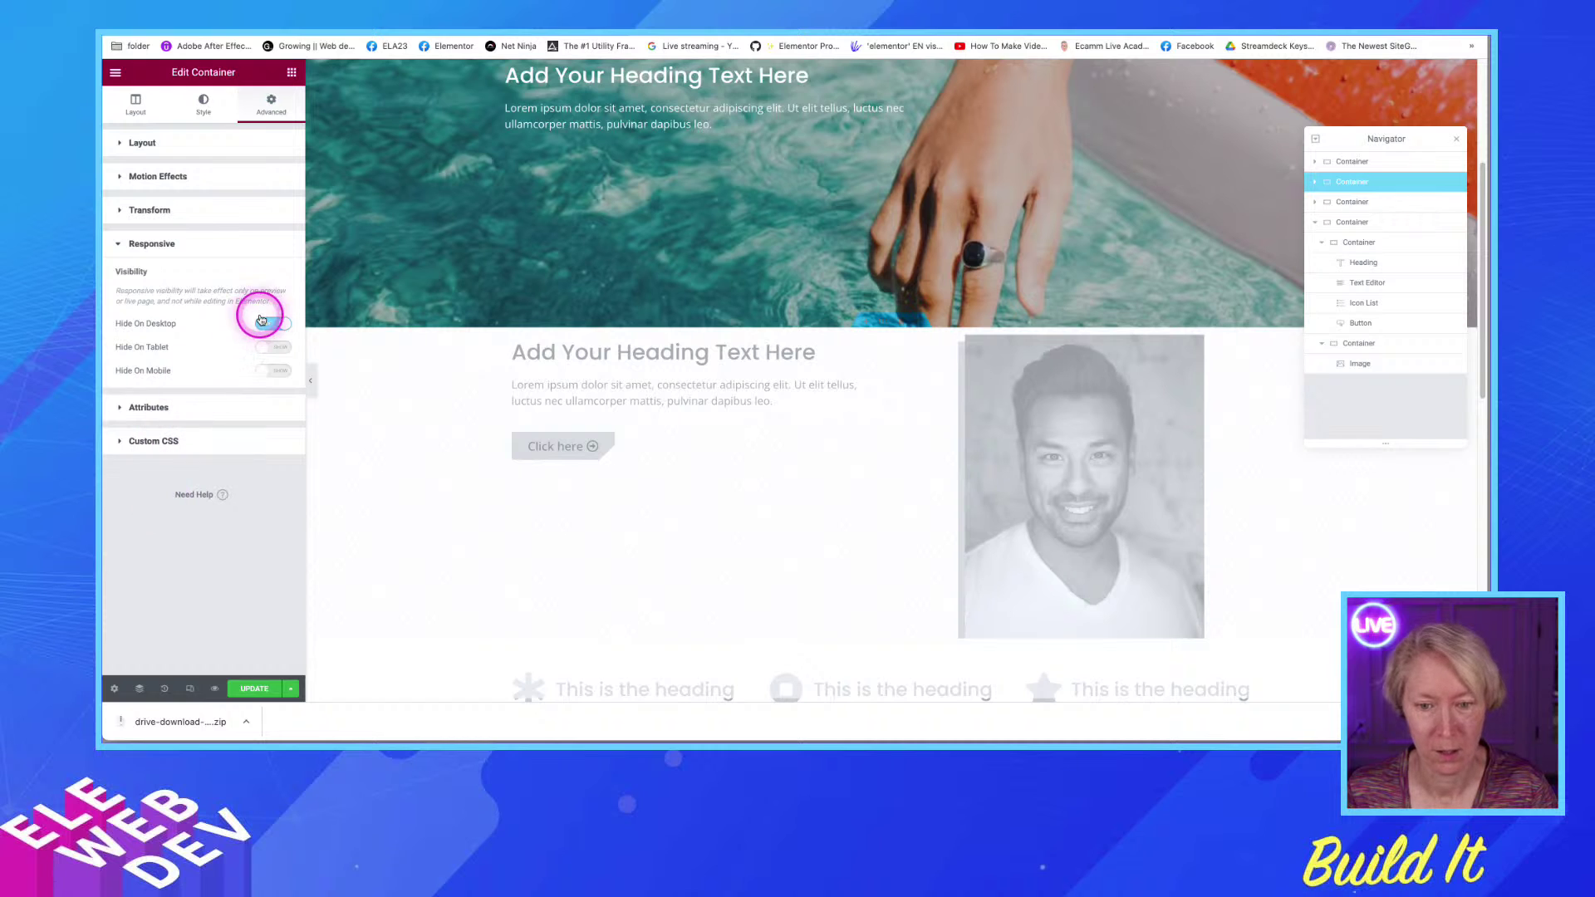
click(705, 338)
Select the third and fourth top-level containers in the Navigator to identify their sections on the page
scroll(880, 324, down, 4)
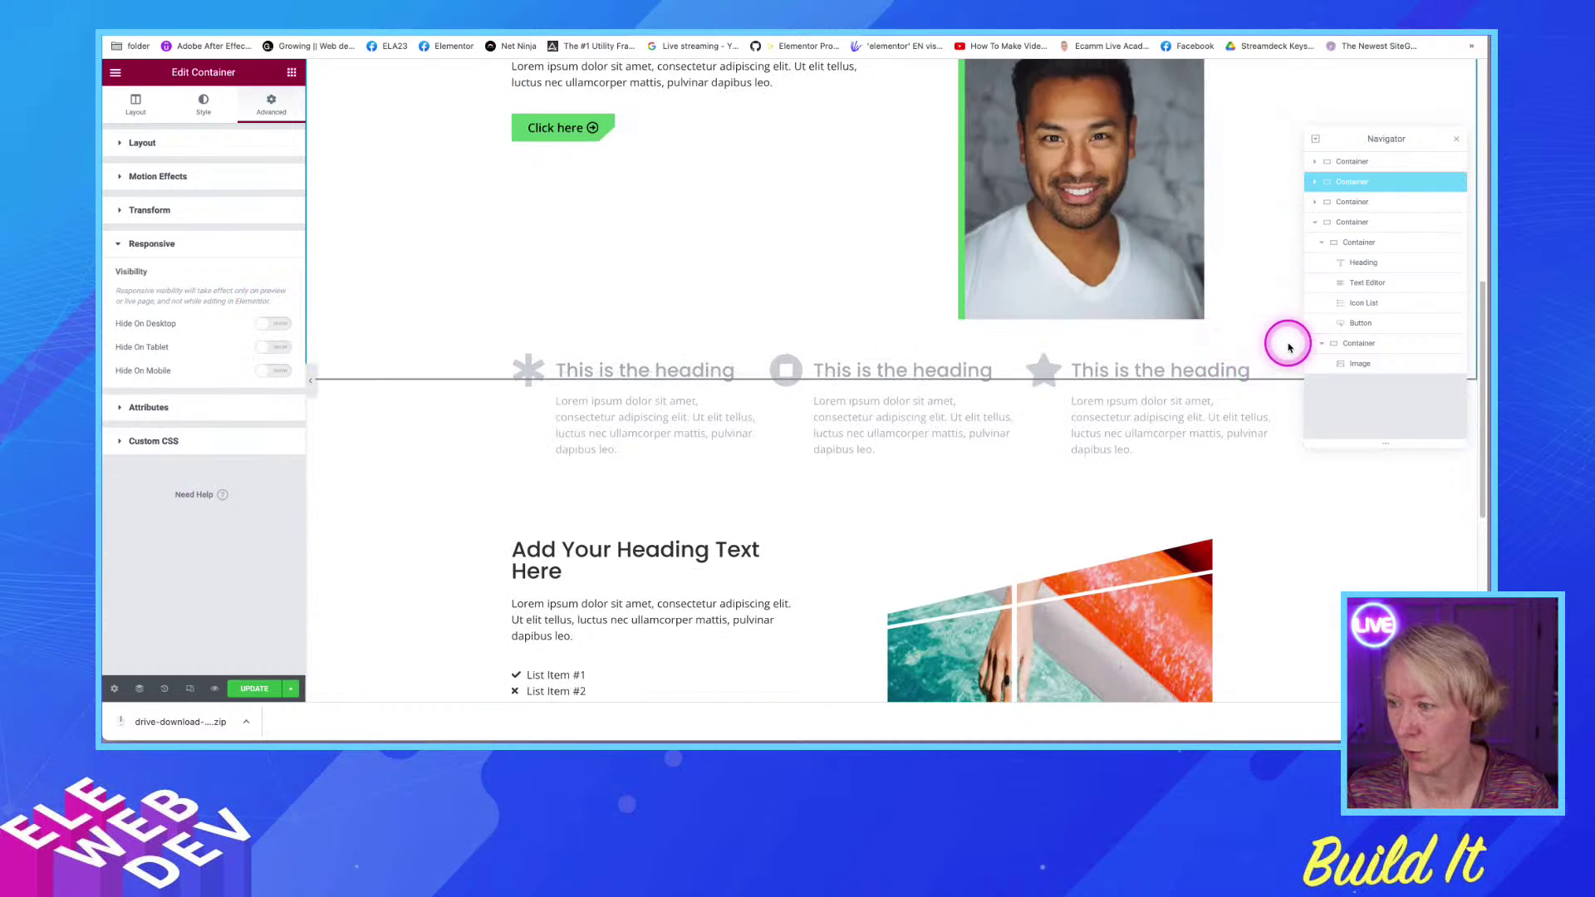
click(1350, 204)
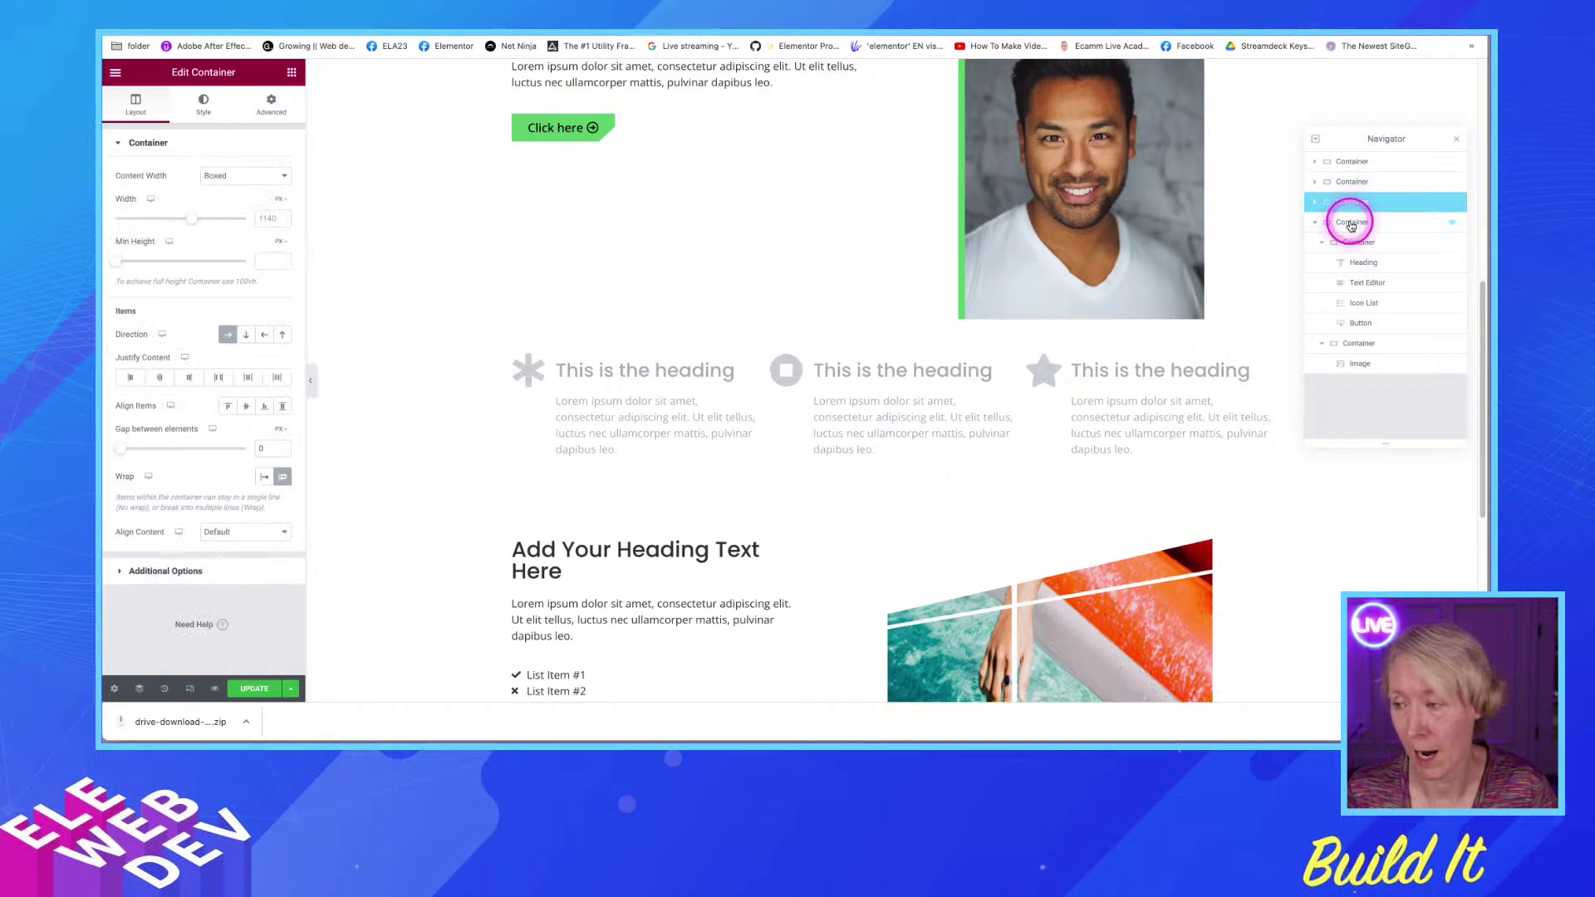
click(1351, 223)
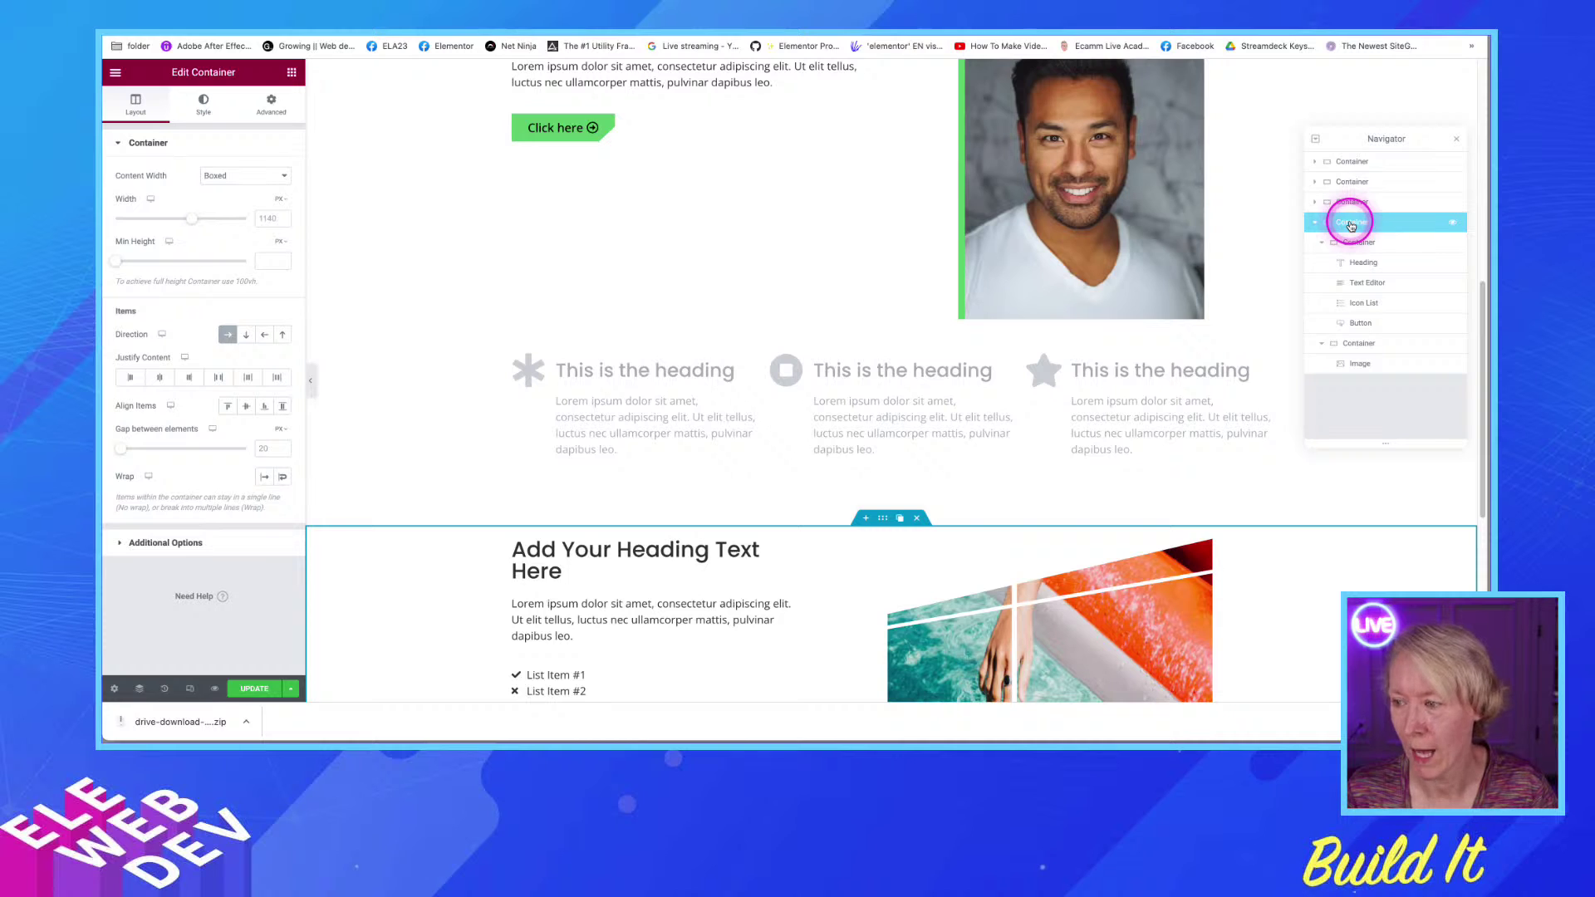
Rename the first top-level container in the Navigator to Pool Hero
click(1352, 163)
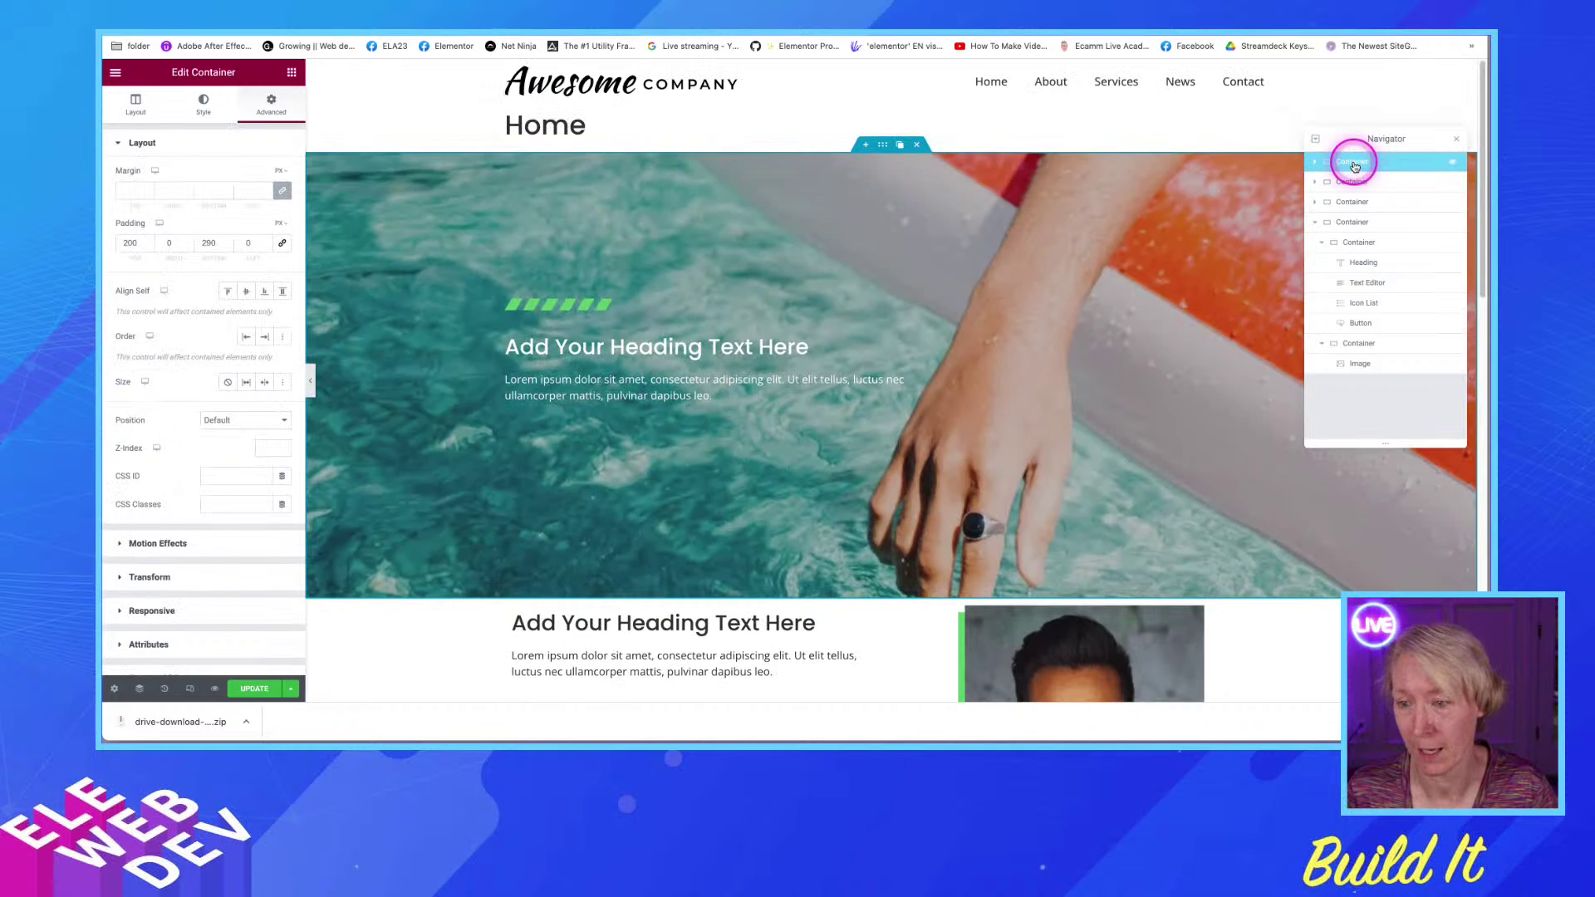
double_click(1354, 163)
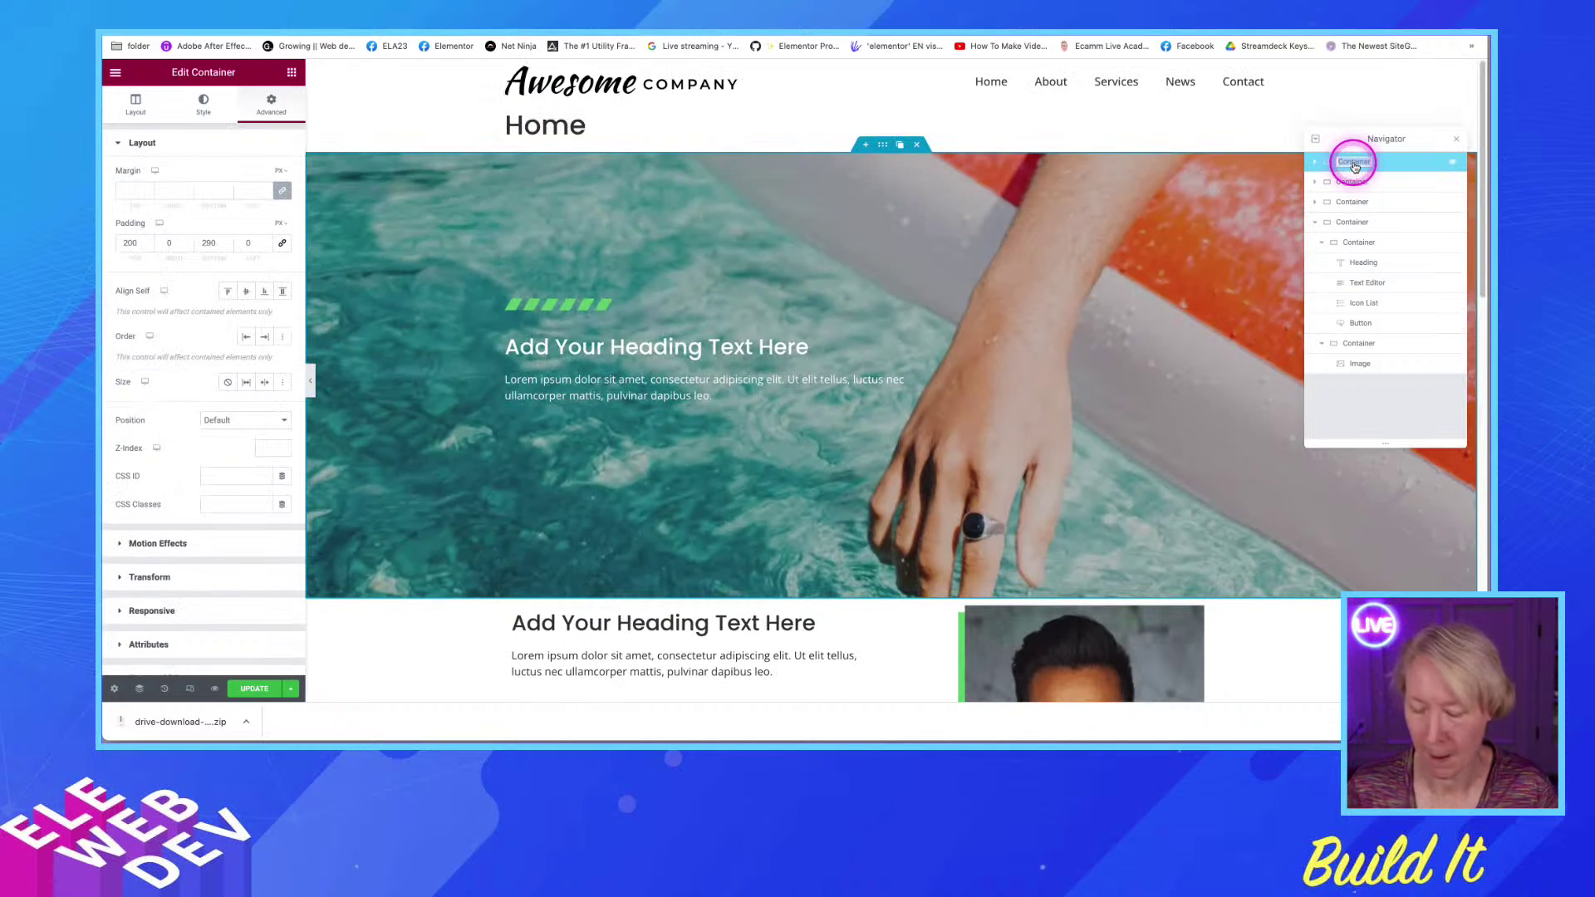
text(Pool H)
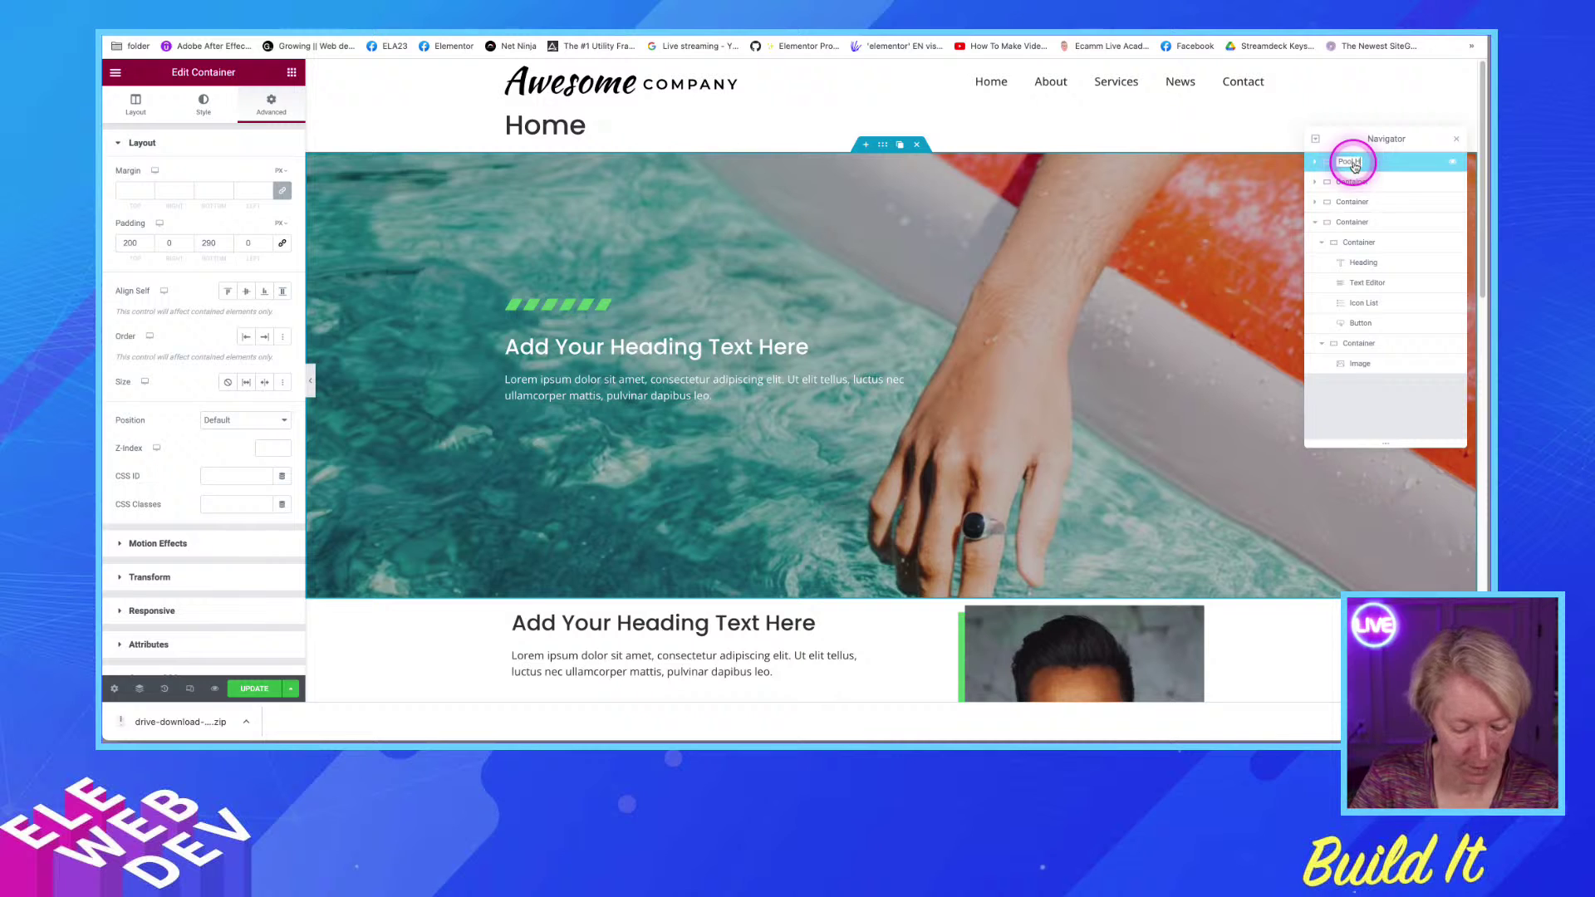
text(ero)
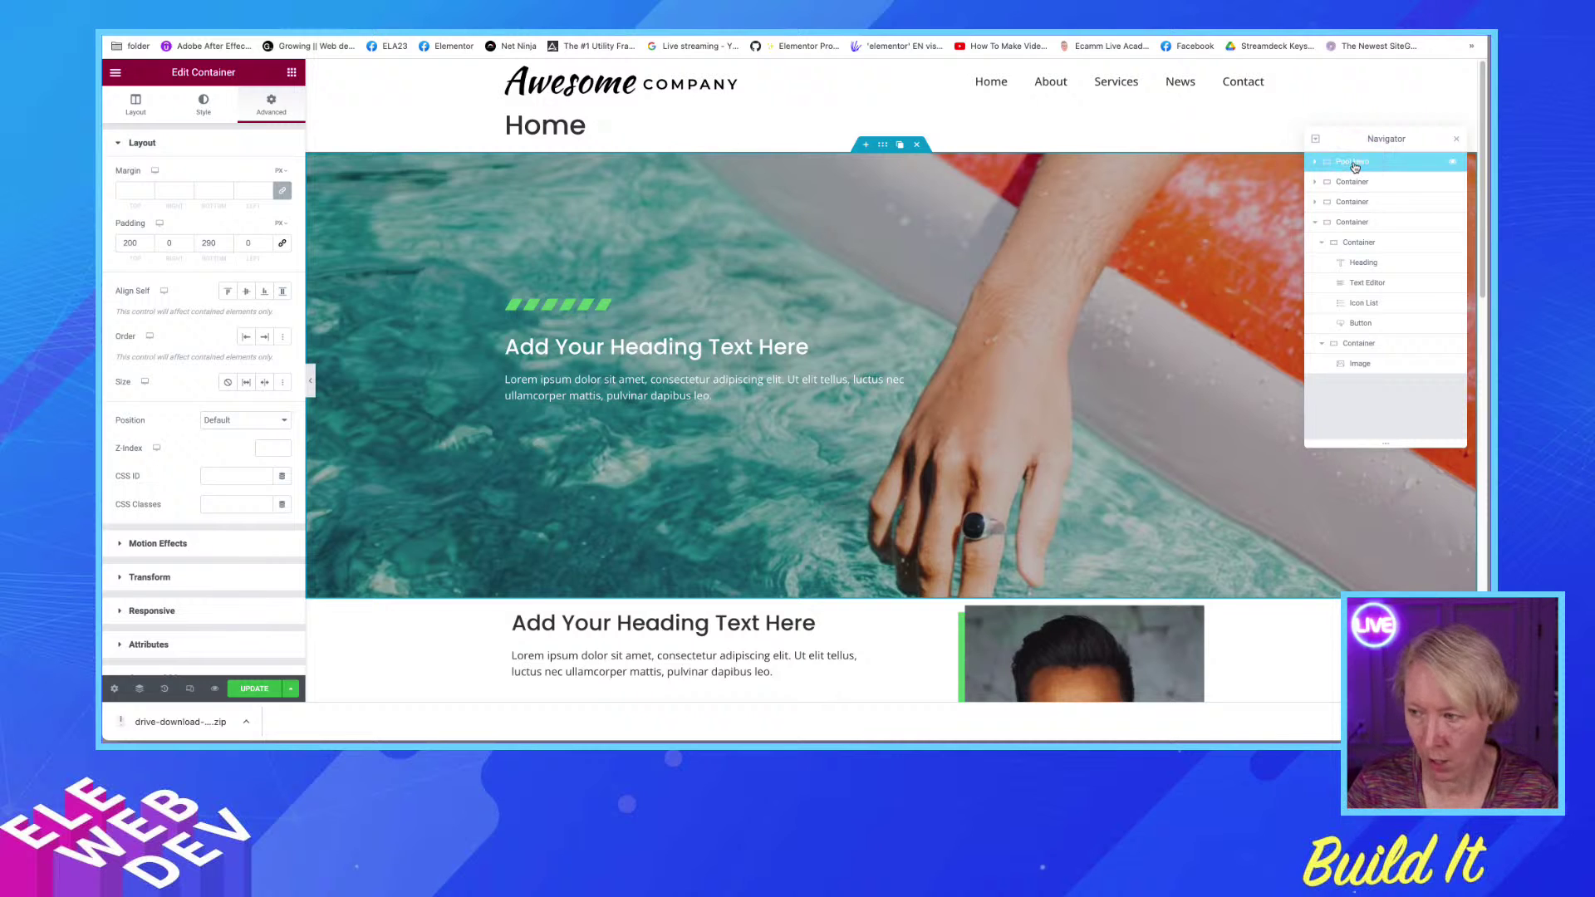
click(1359, 160)
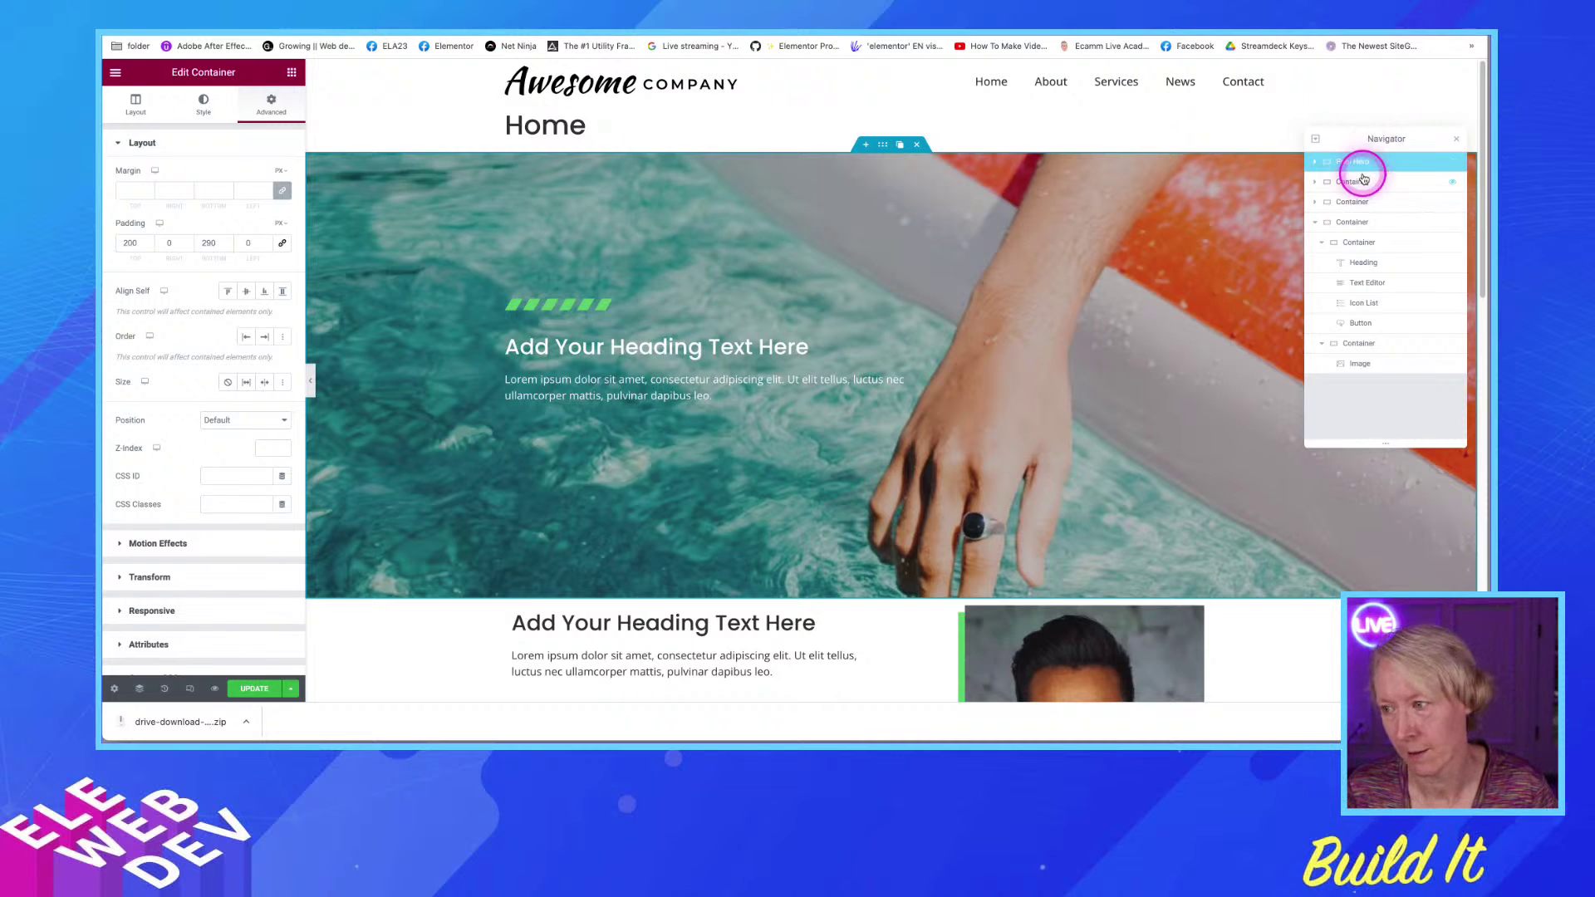
click(1022, 274)
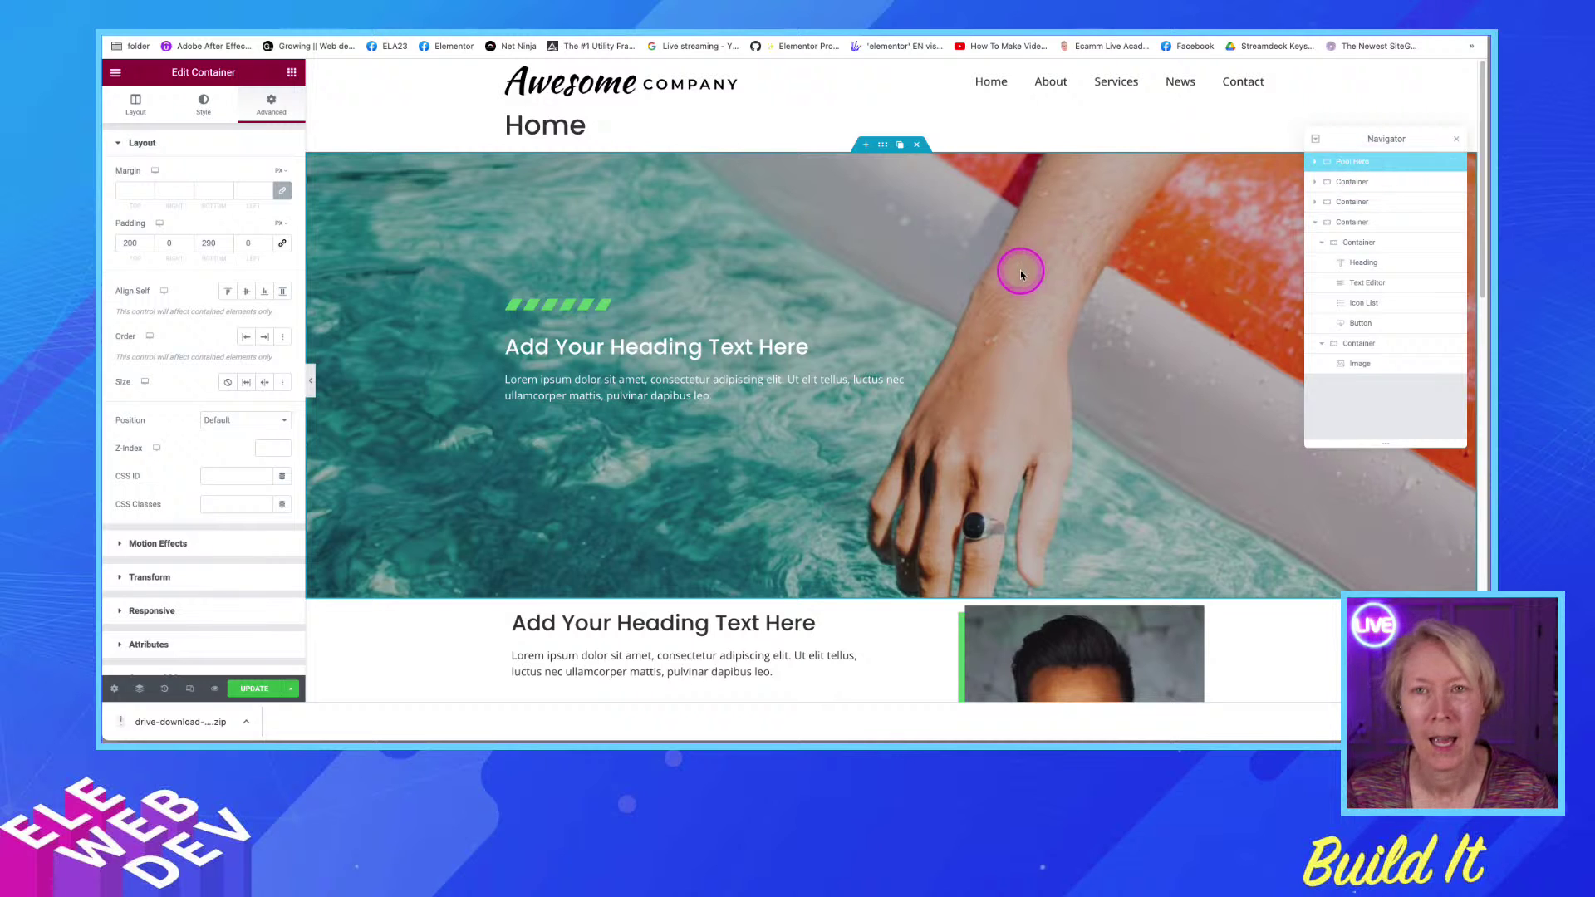
Rename the second top-level container, which holds the portrait photo and green button, to Photo Green BG in the Navigator
click(1352, 187)
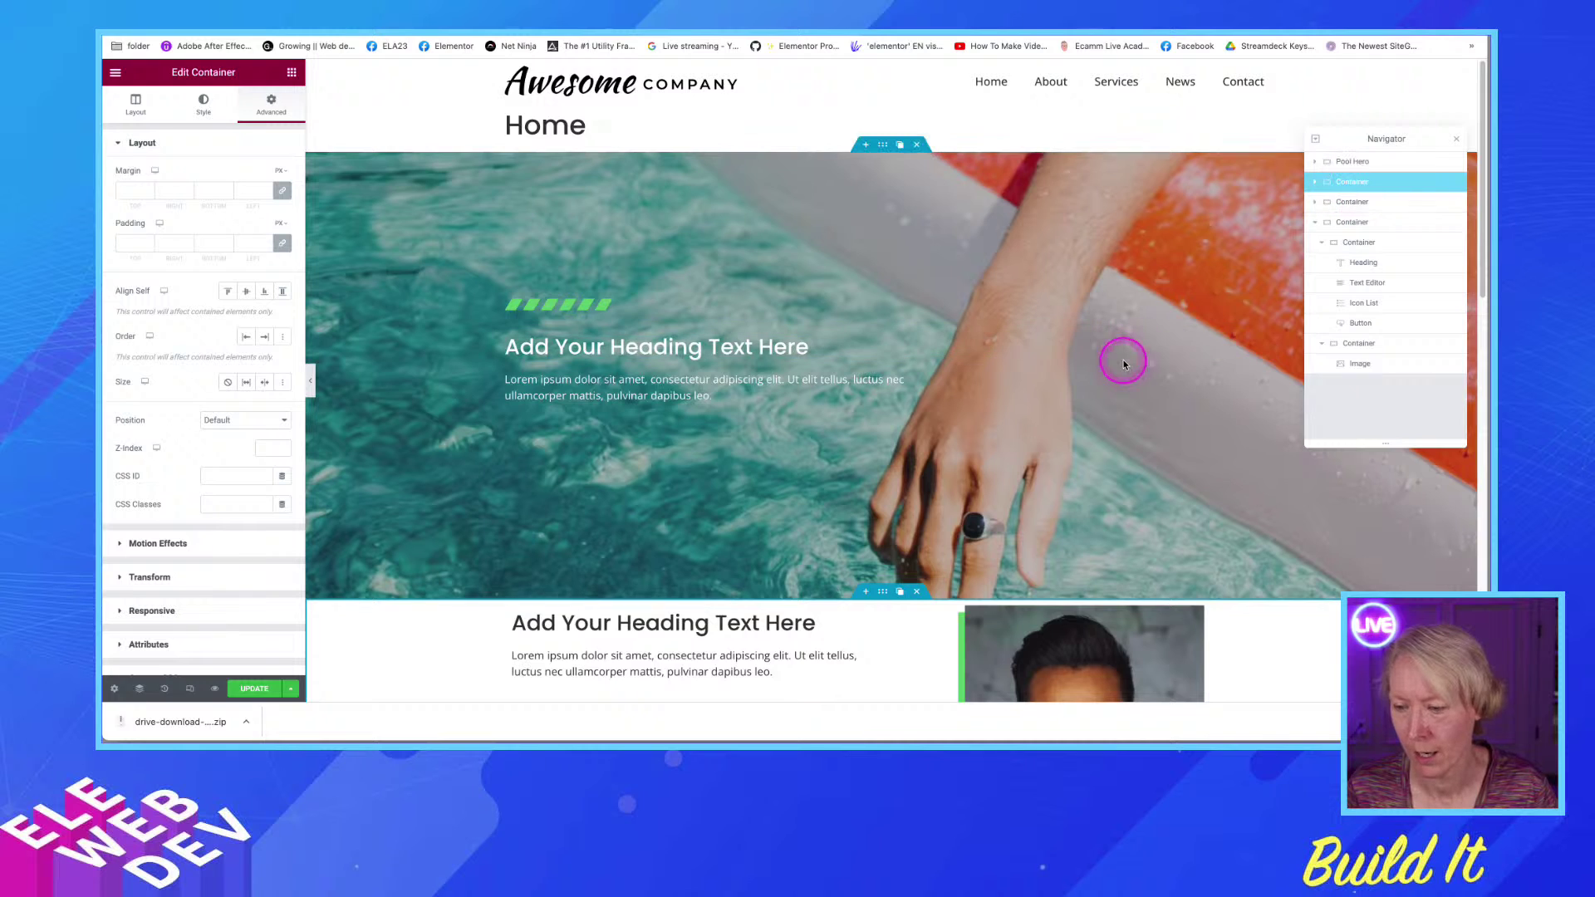
scroll(1121, 360, down, 3)
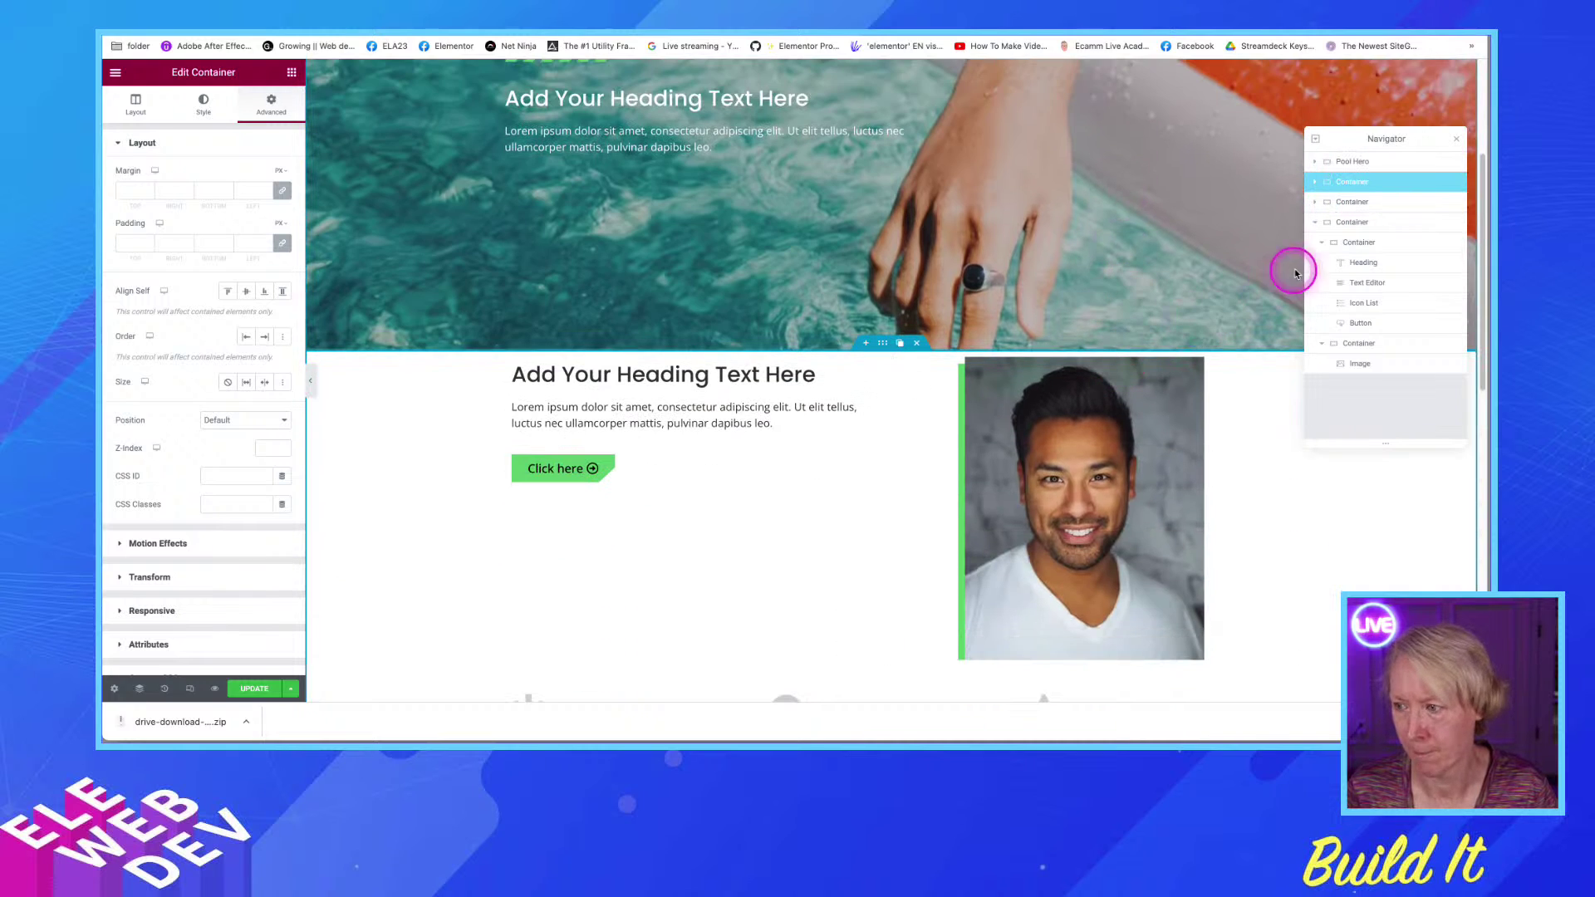
click(1354, 184)
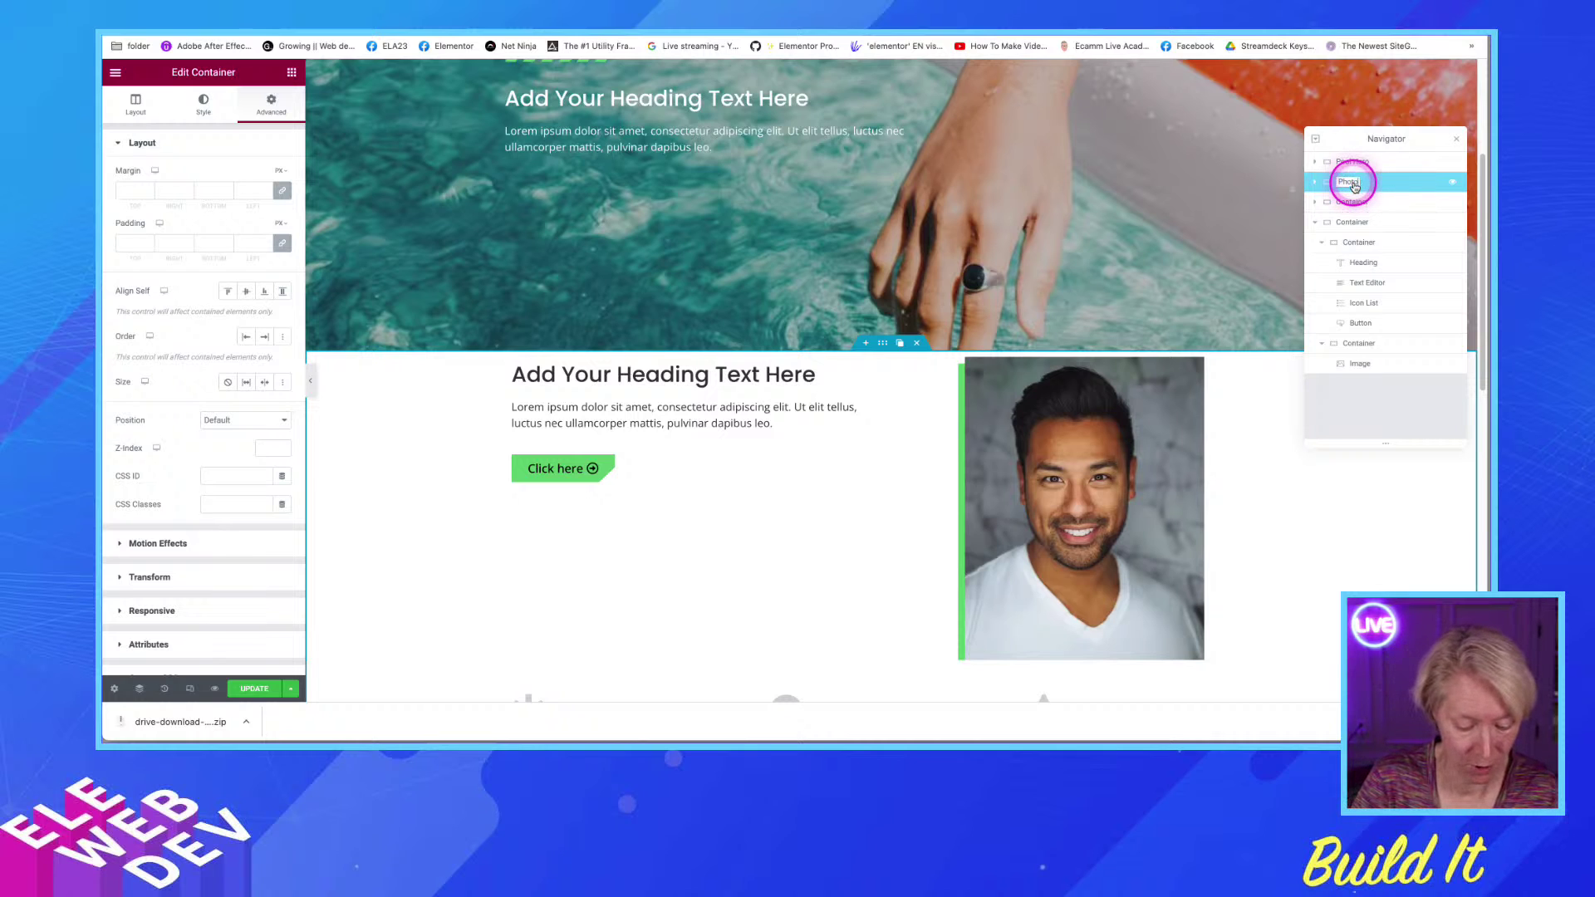
text(Photo Green BG)
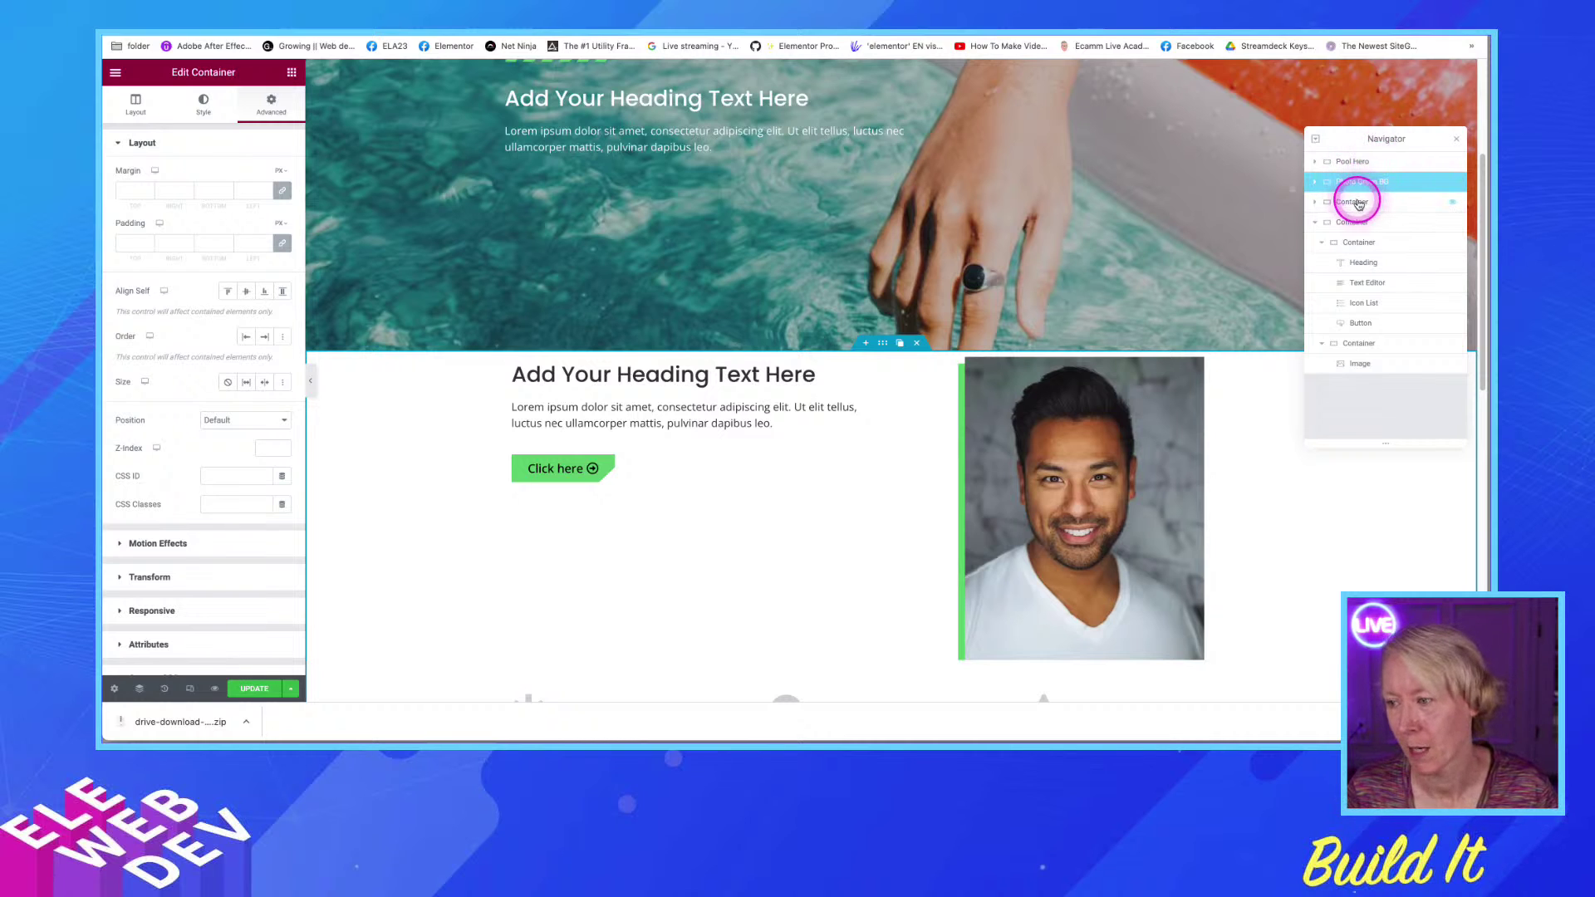
Rename the third top-level container, which holds the three icon boxes, to 3 Features in the Navigator
click(1358, 203)
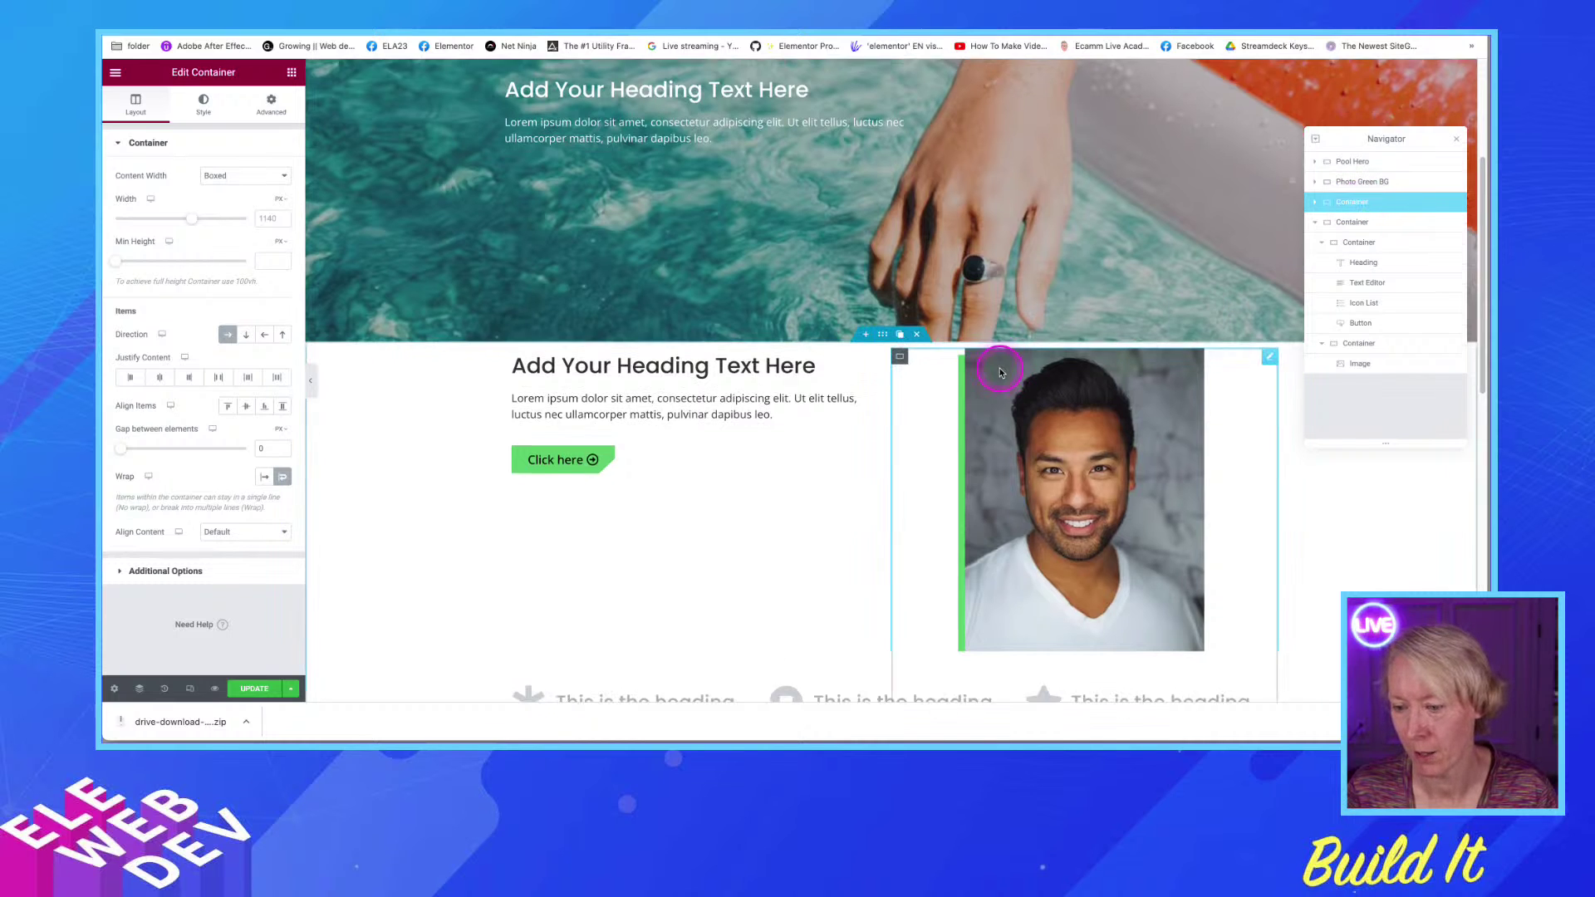
click(1347, 222)
click(1352, 205)
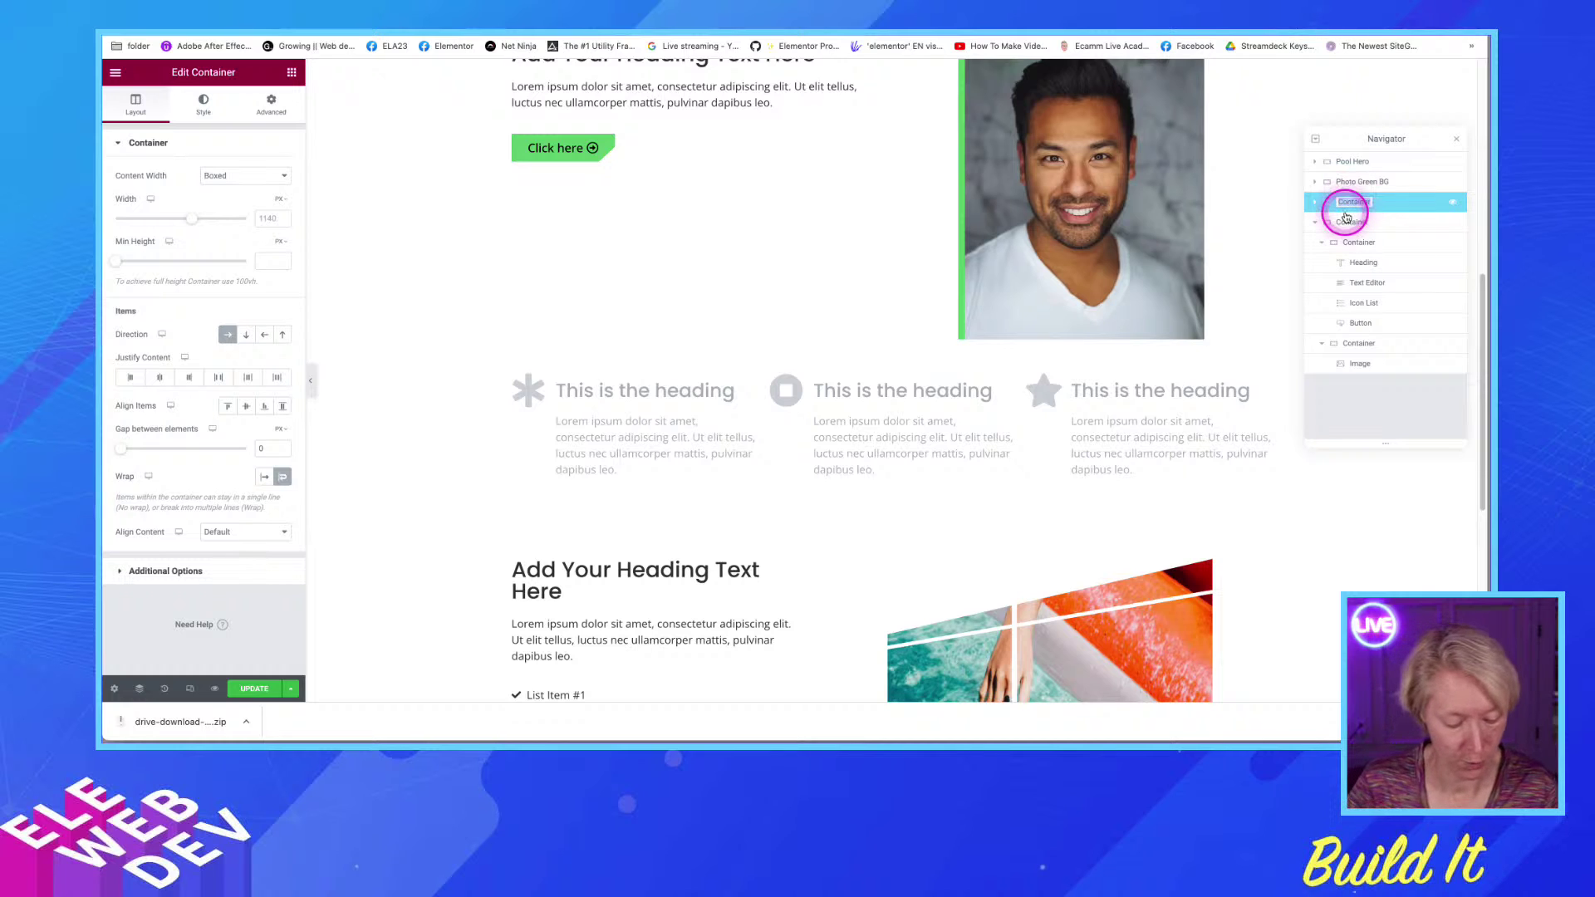
text(3 Fea)
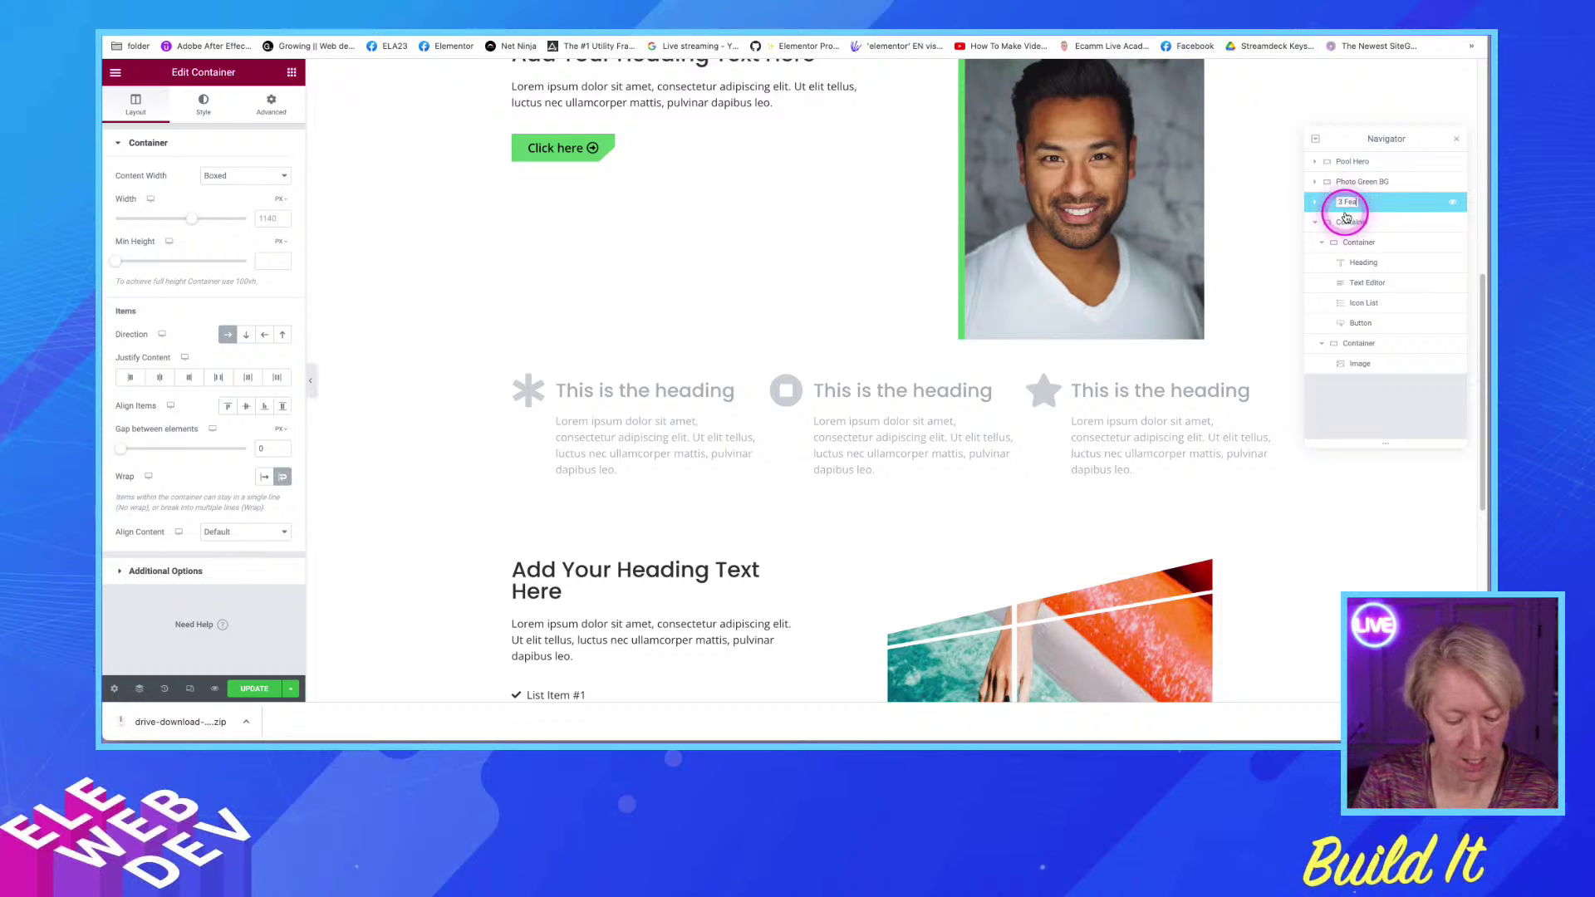
text(tures)
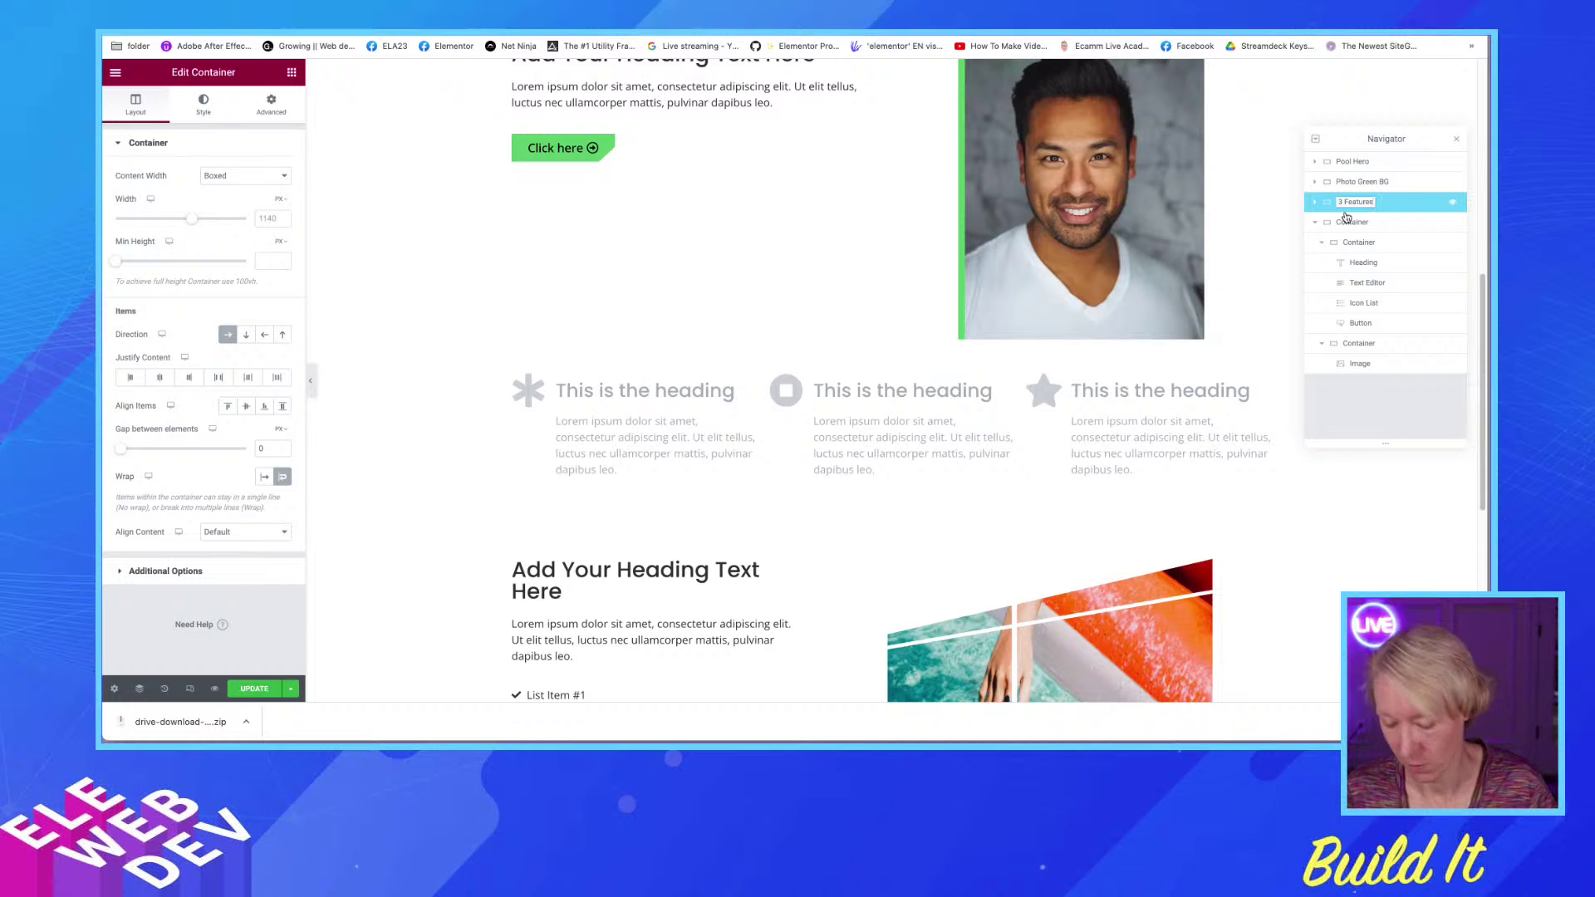
click(1349, 221)
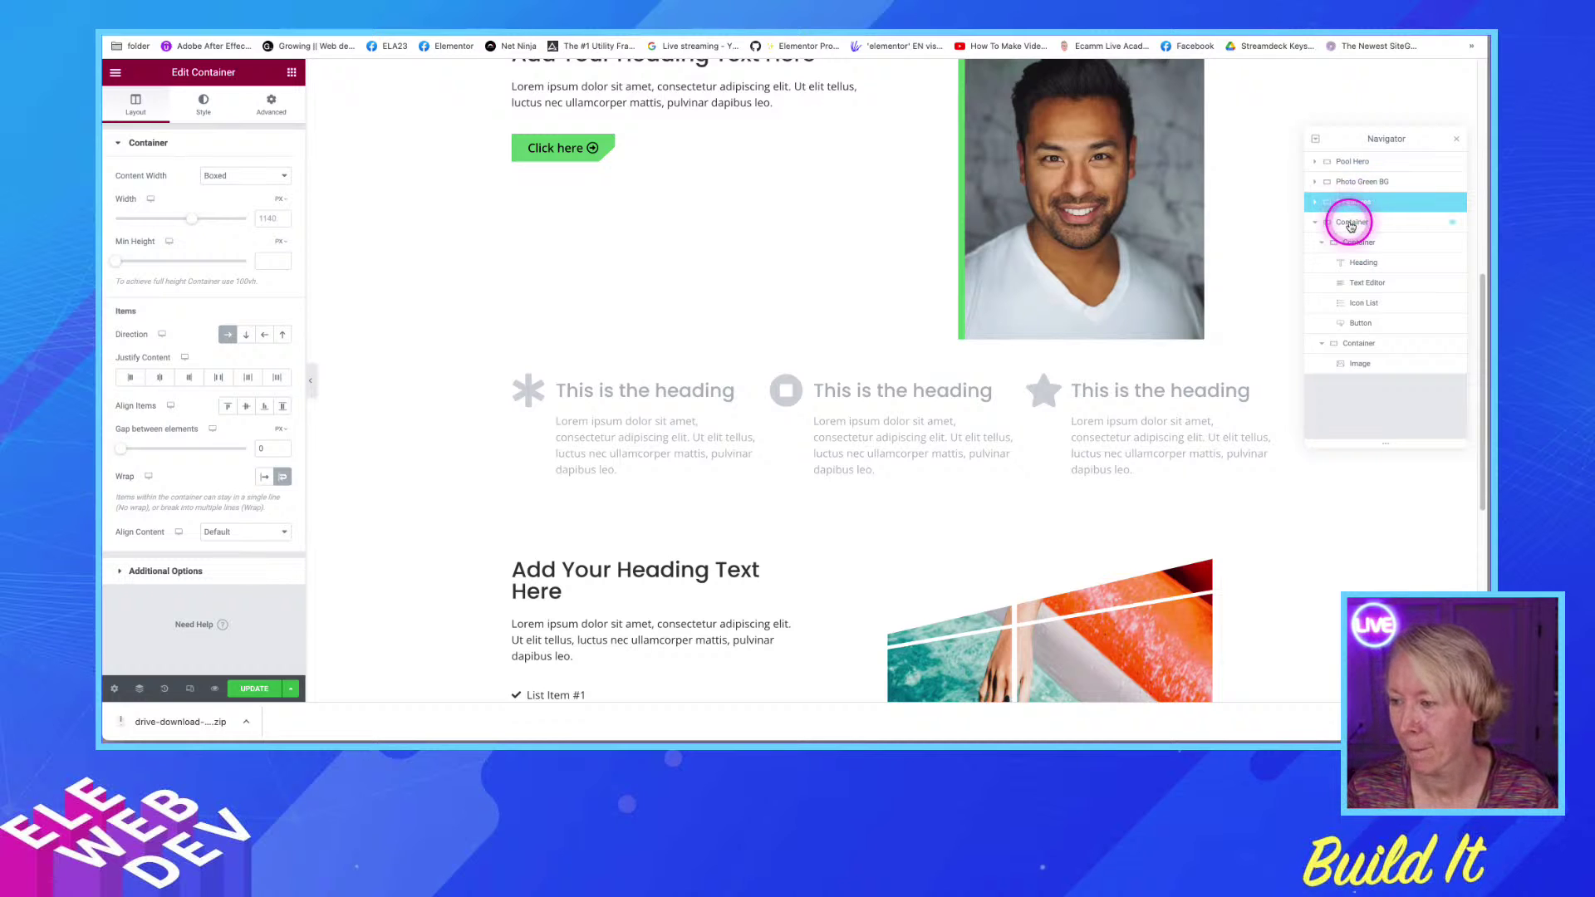
drag(1351, 225, 1351, 206)
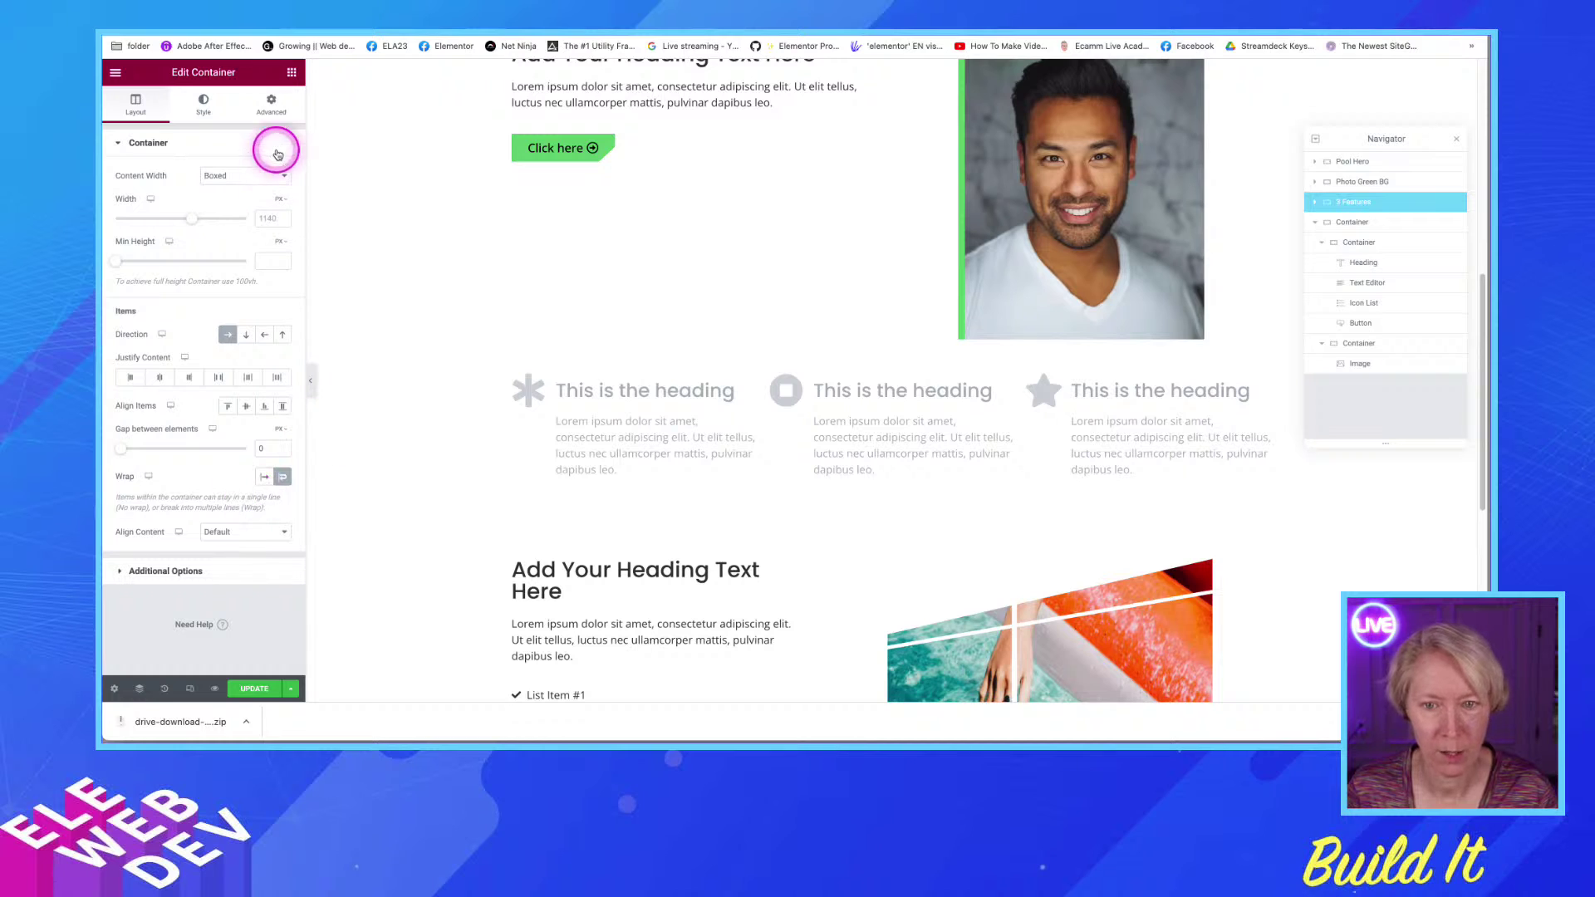
Turn off Hide On Desktop in the responsive visibility settings of the 3 Features container
click(272, 101)
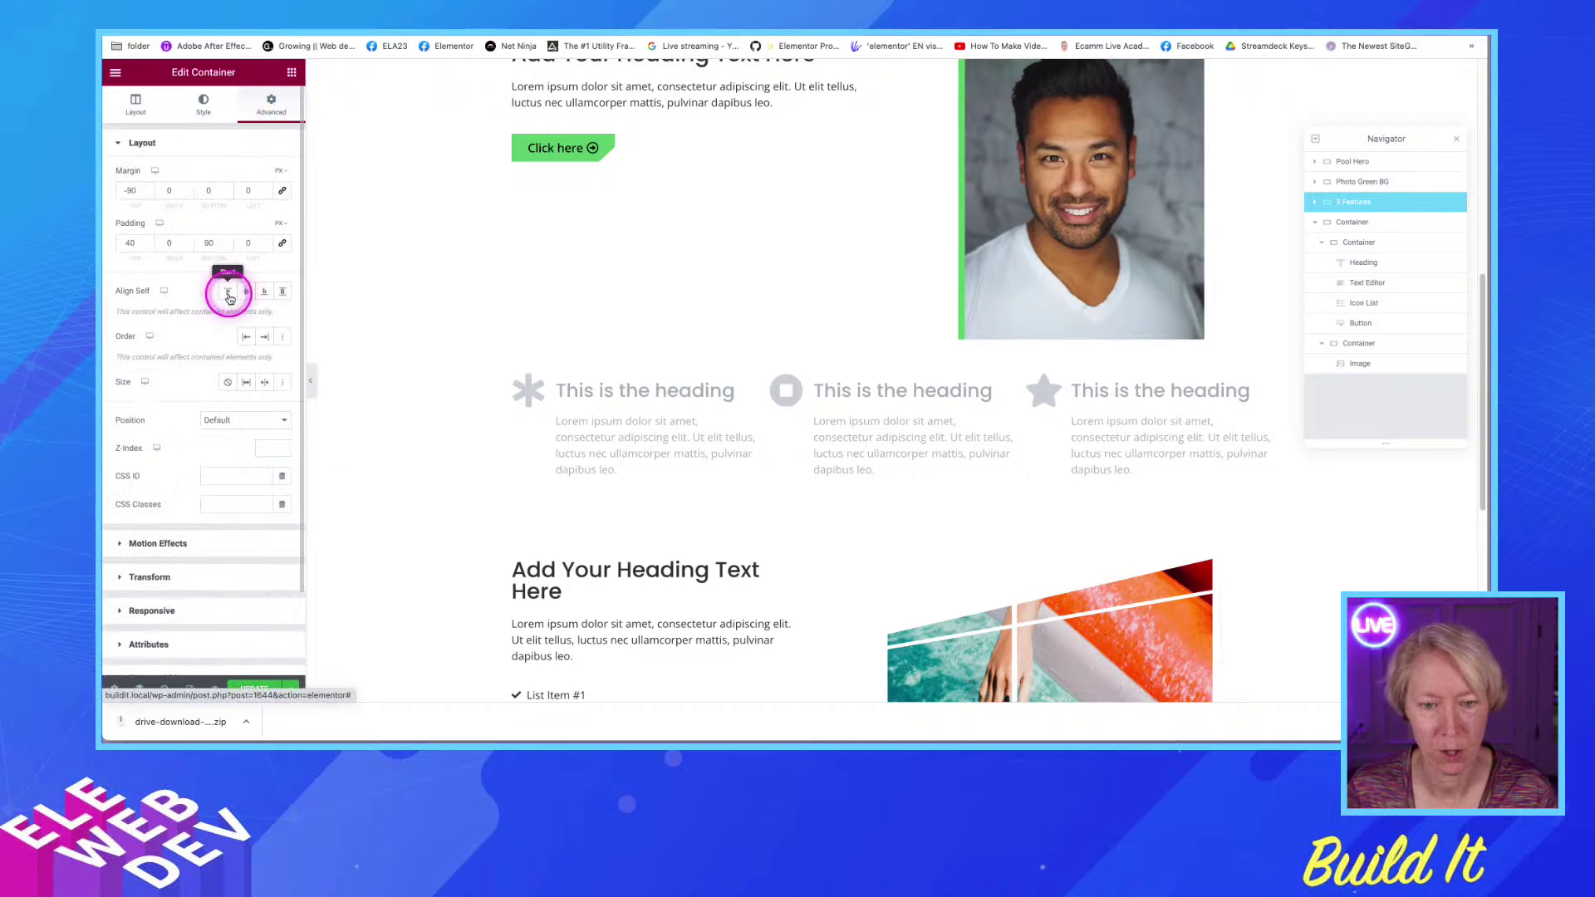
click(166, 609)
click(270, 325)
click(270, 324)
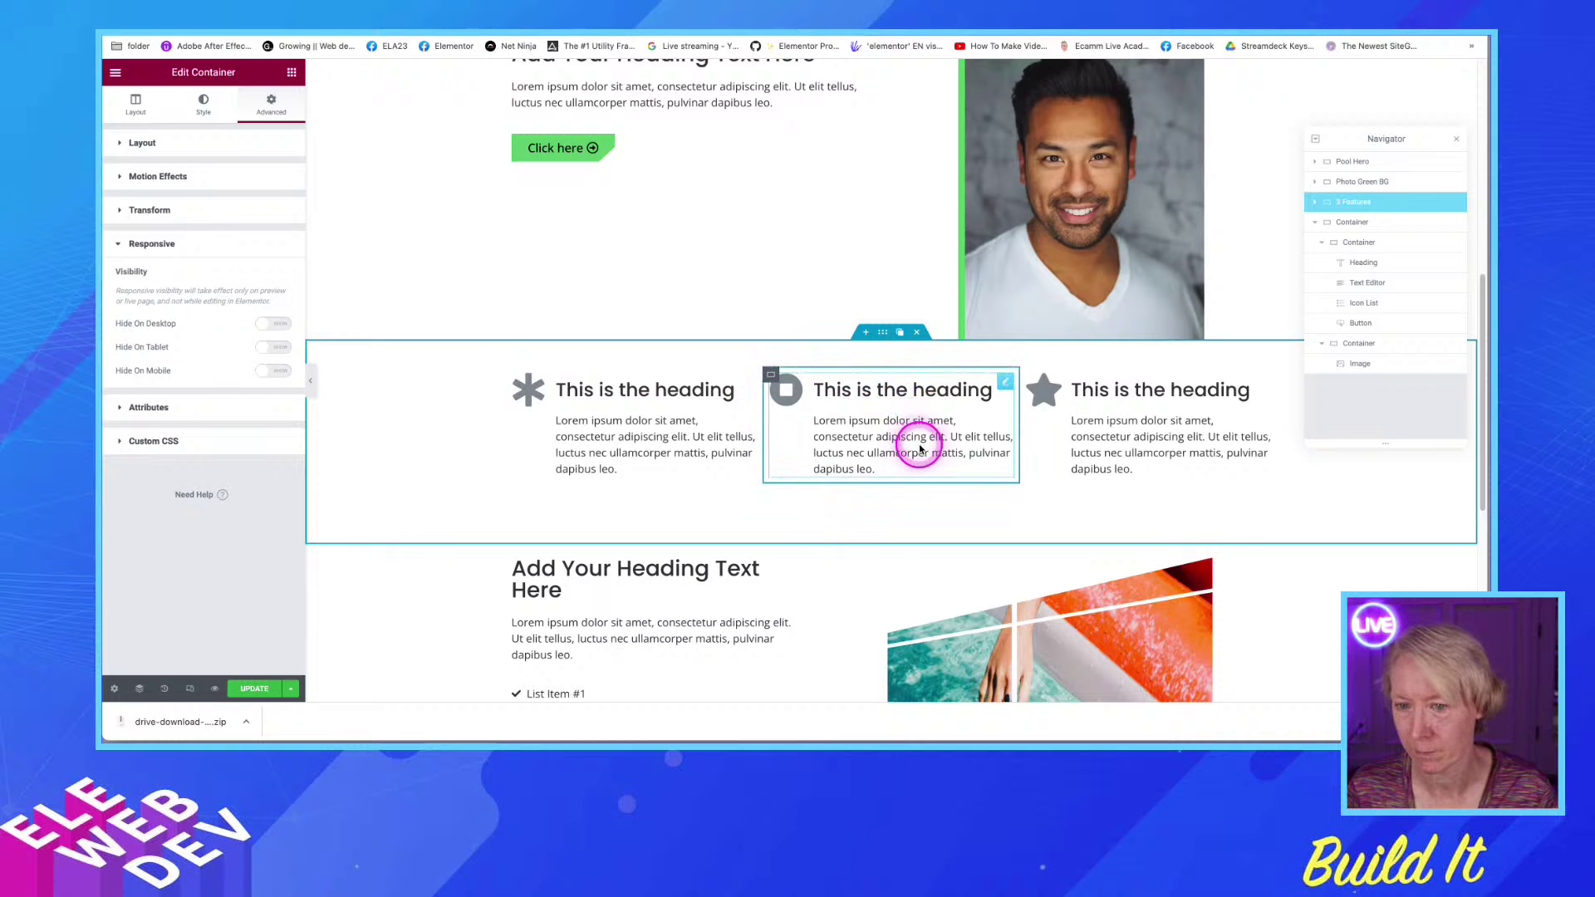
Try to move the 3 Features container above Photo Green BG in the Navigator, and undo the last change
scroll(918, 476, down, 4)
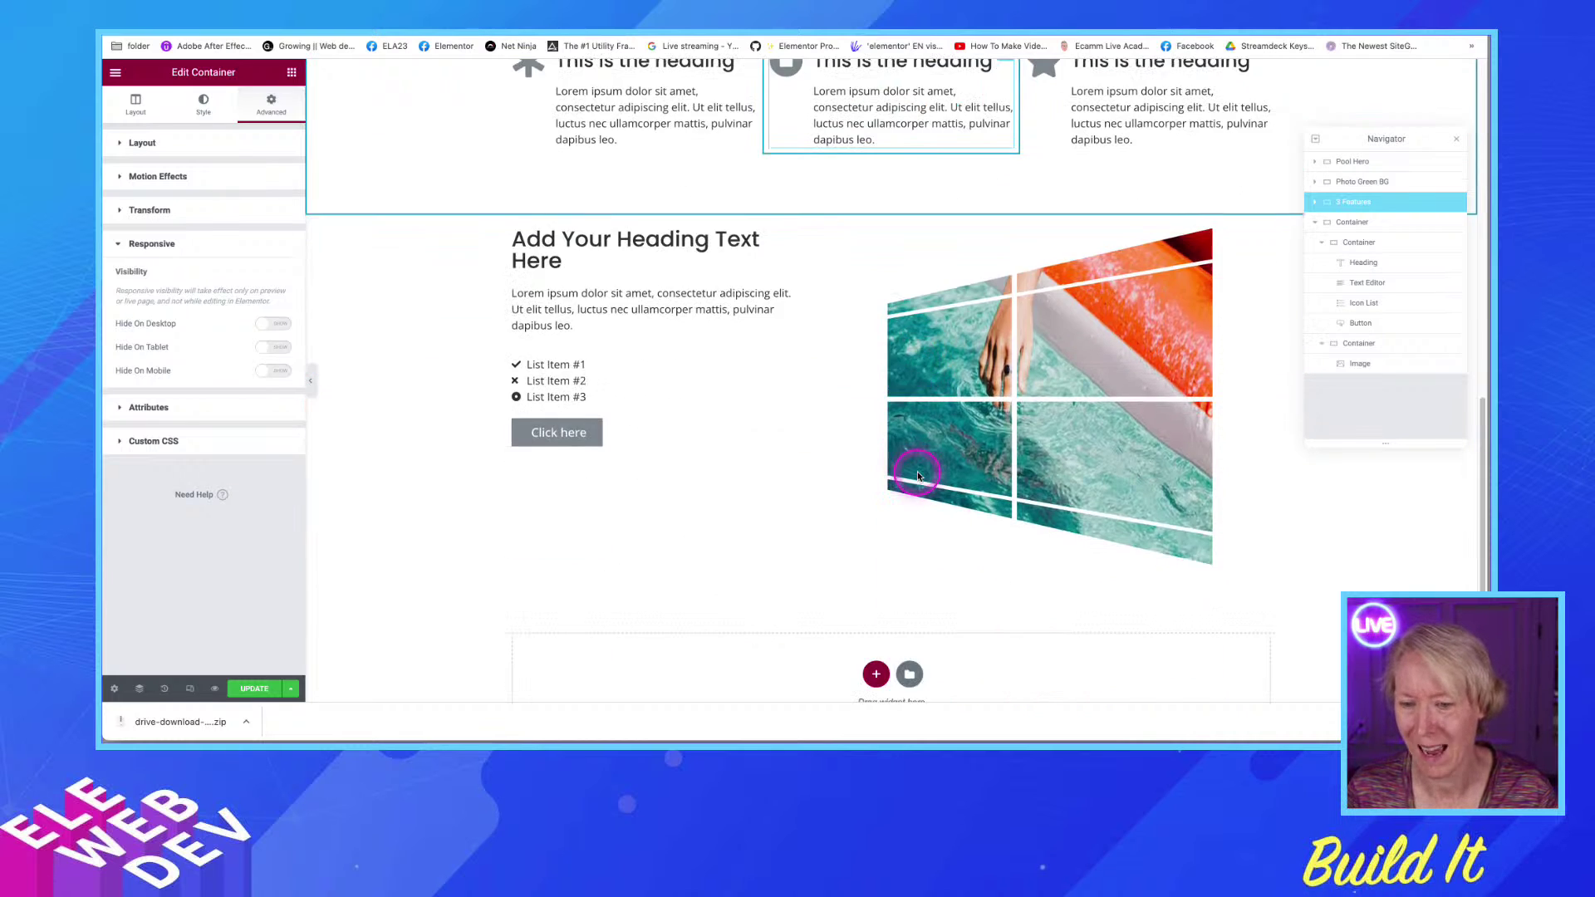
scroll(918, 475, up, 2)
scroll(918, 475, up, 5)
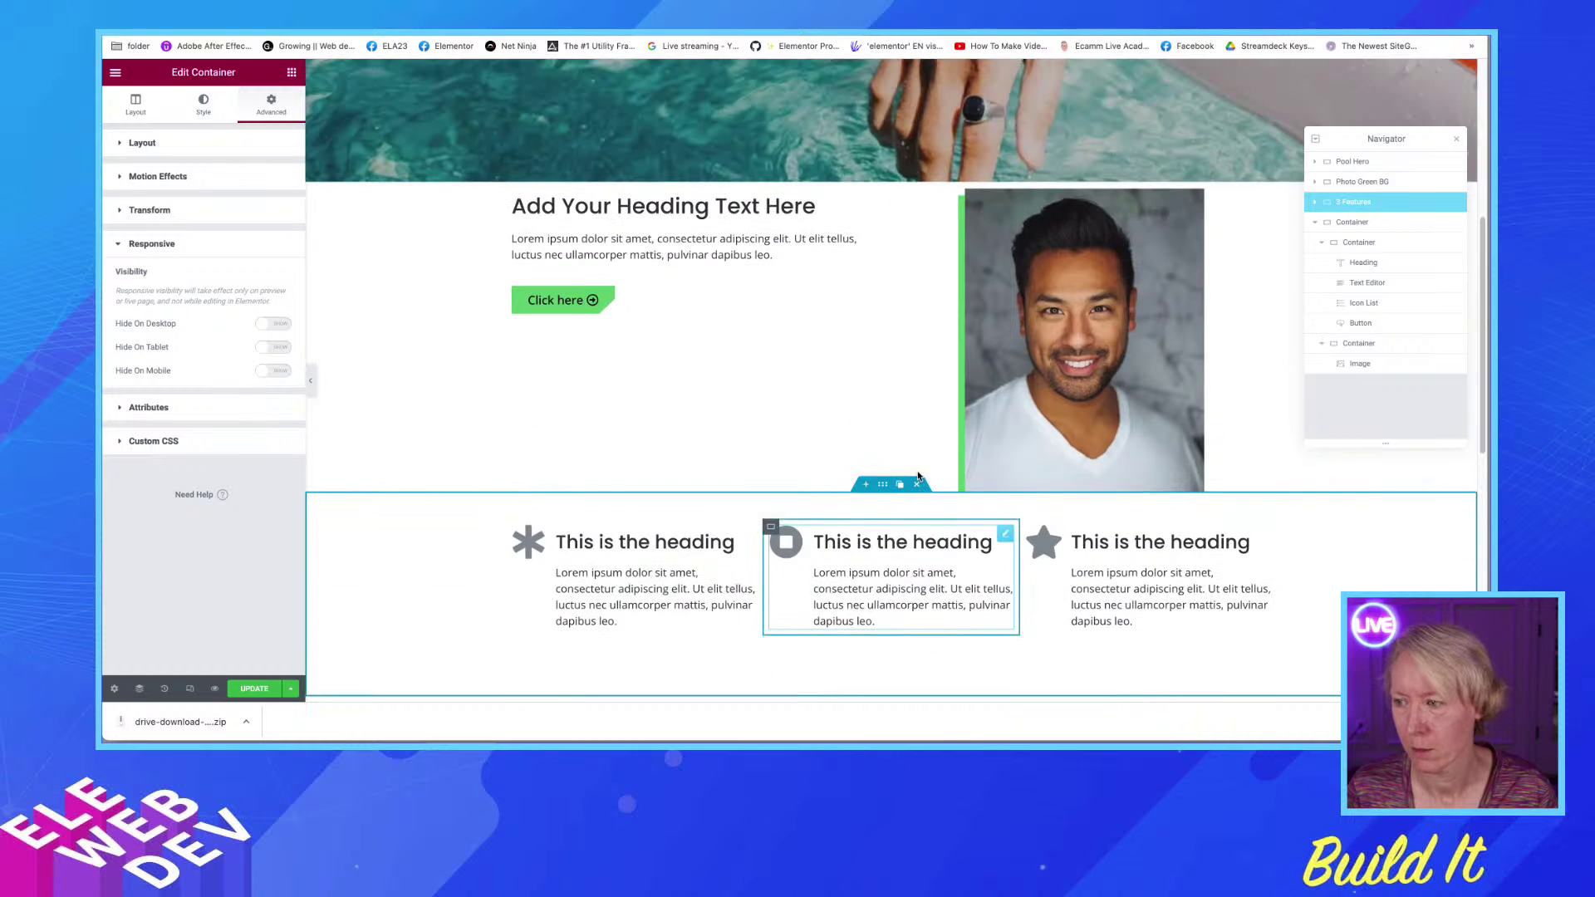
scroll(931, 397, up, 1)
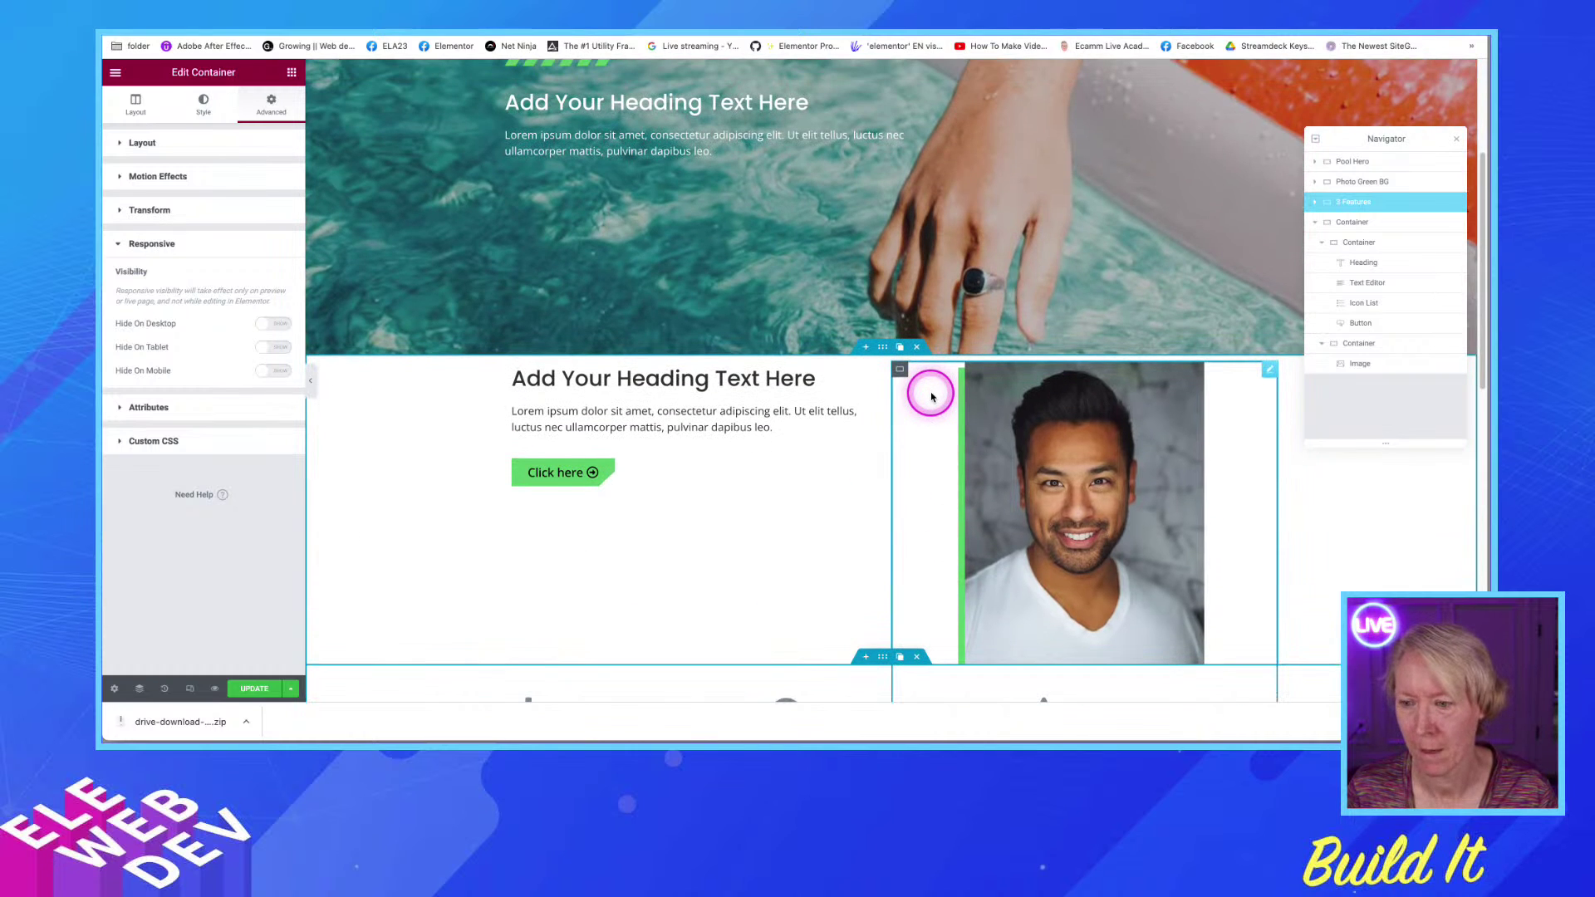
scroll(931, 397, down, 1)
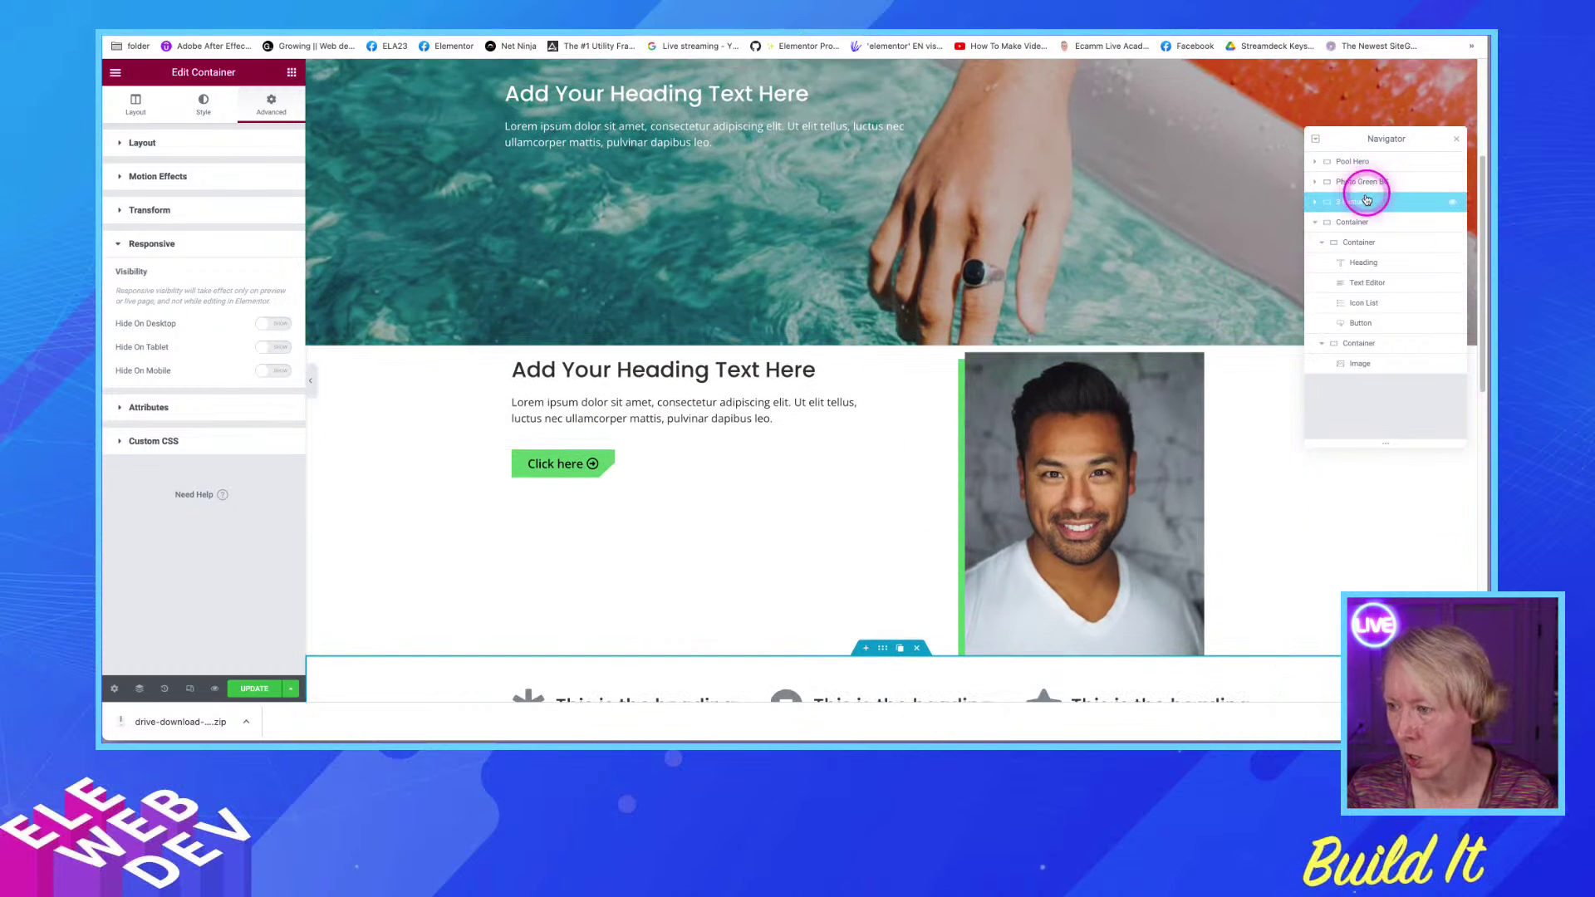
drag(1348, 206, 1350, 187)
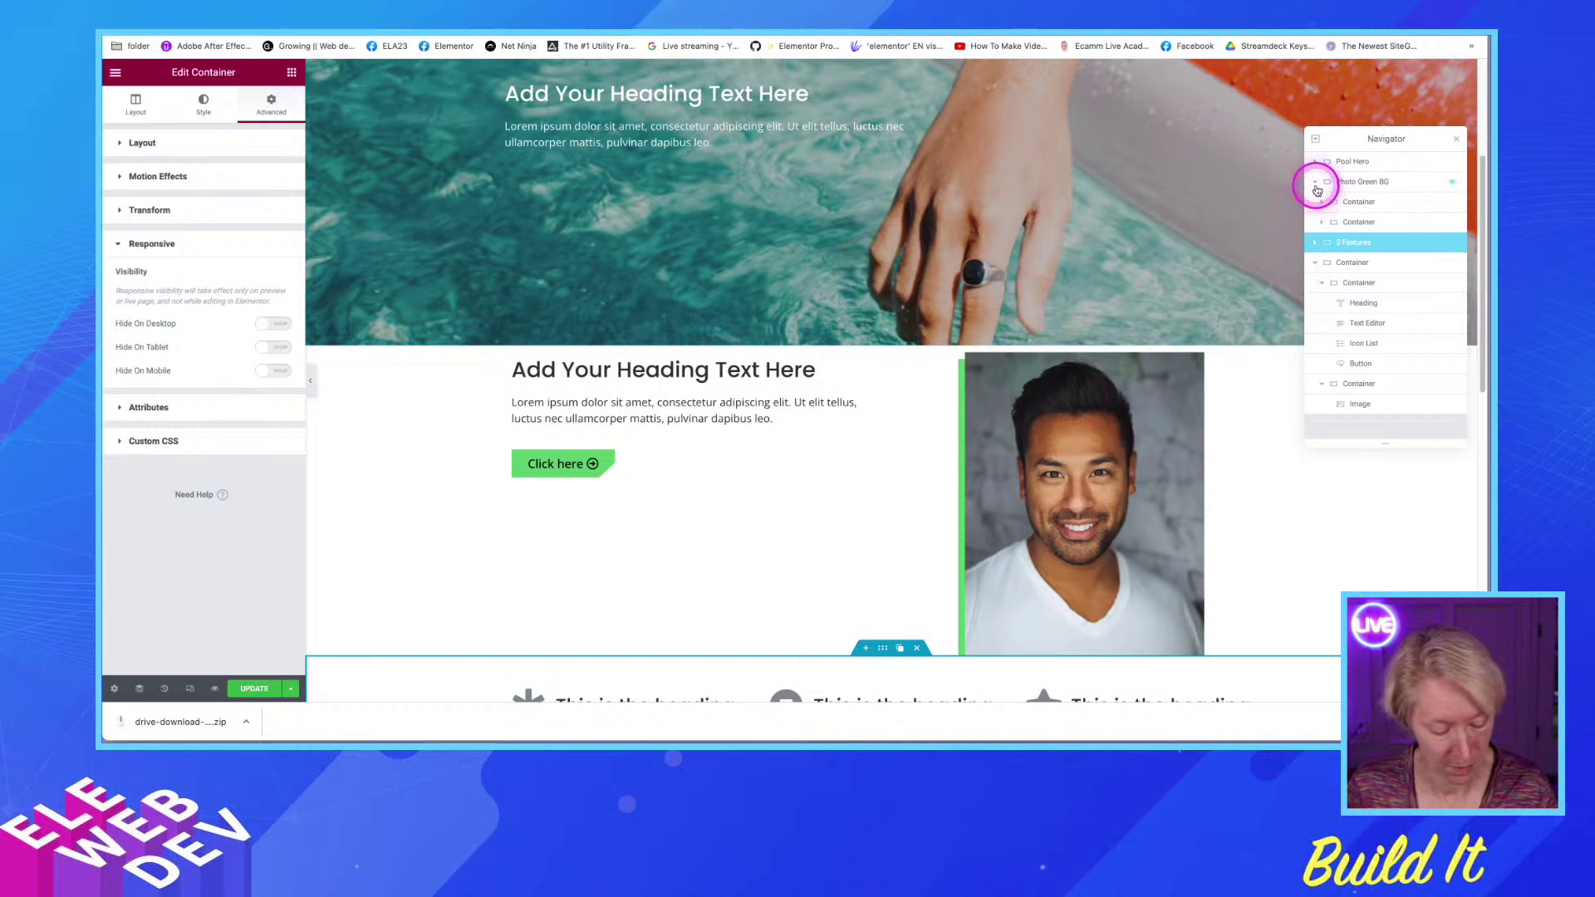
key(super+z)
Reopen the 3 Features container's settings and turn off Hide On Desktop again
scroll(701, 548, down, 2)
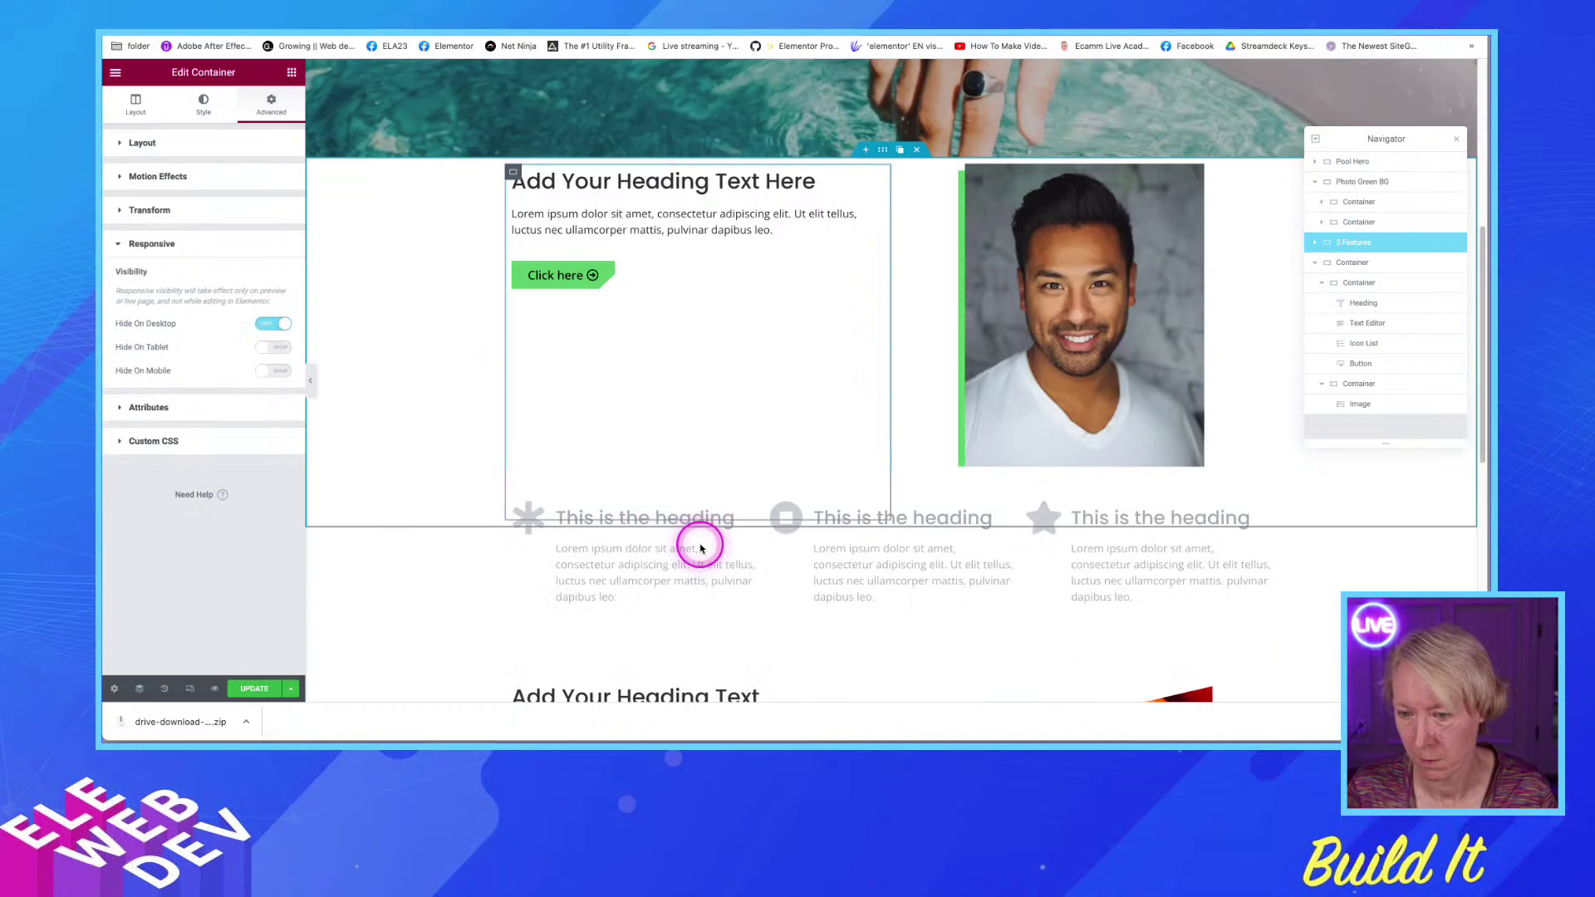
right_click(1367, 246)
click(1380, 254)
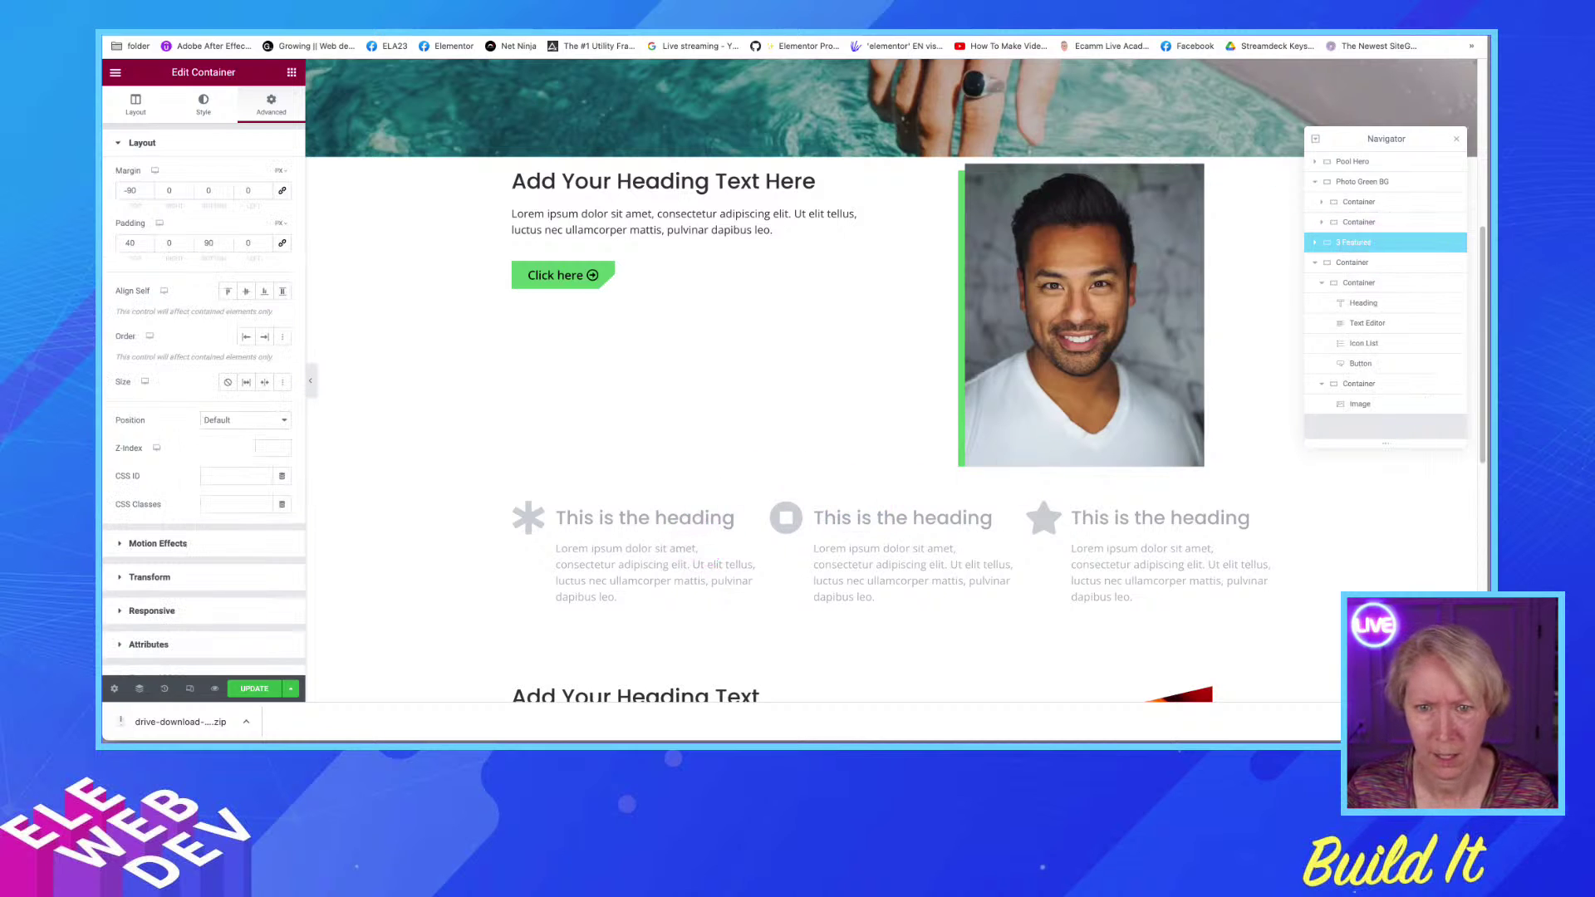
click(156, 612)
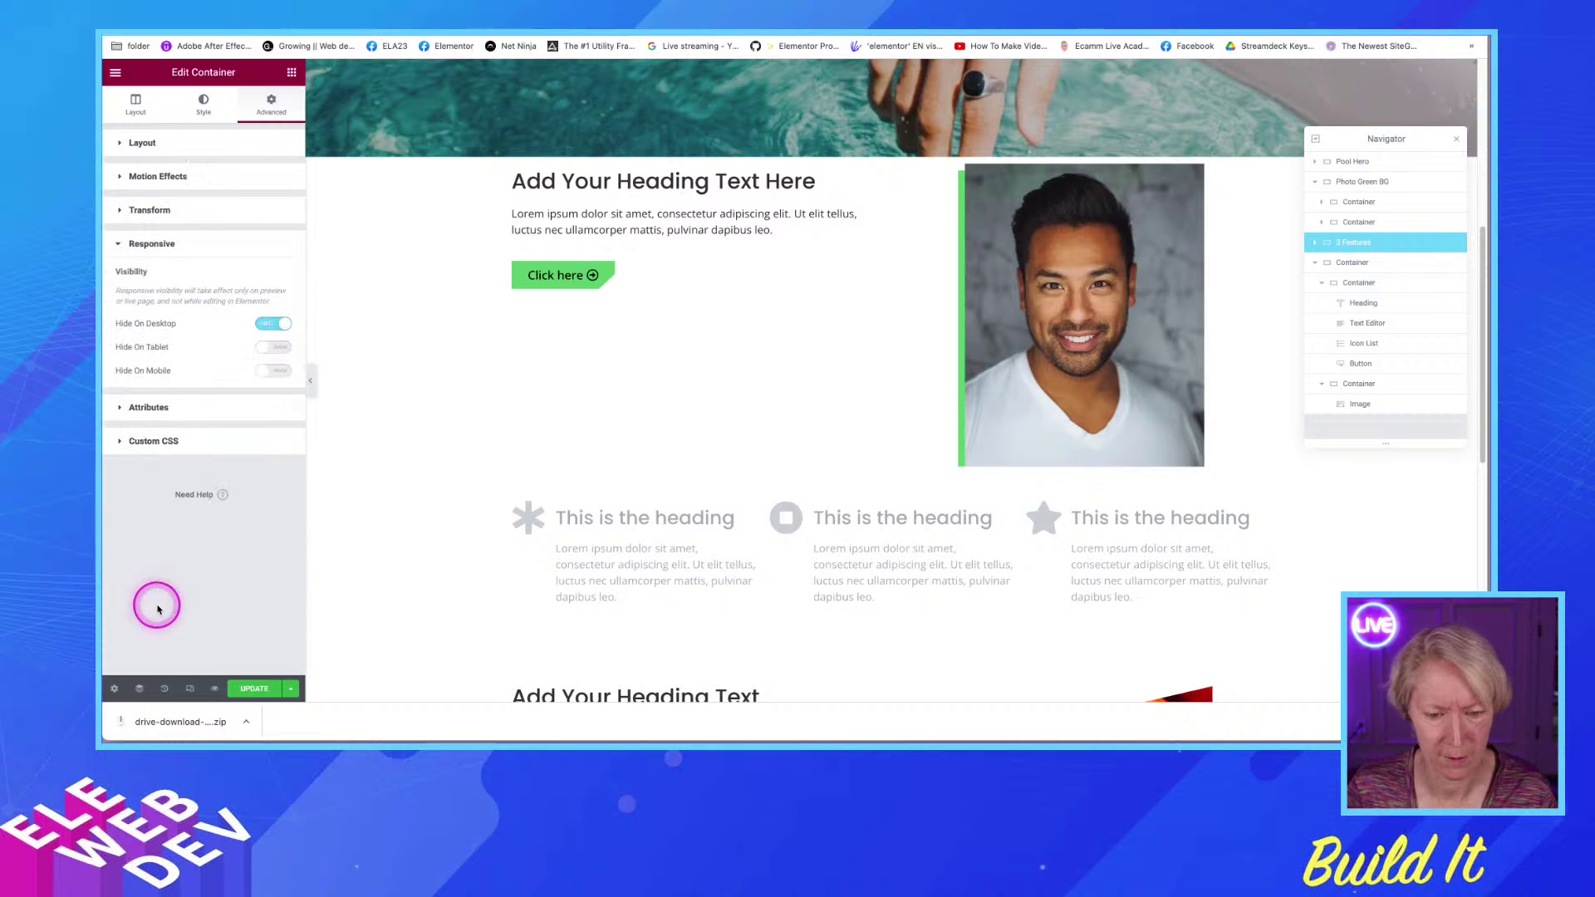
click(267, 323)
click(268, 324)
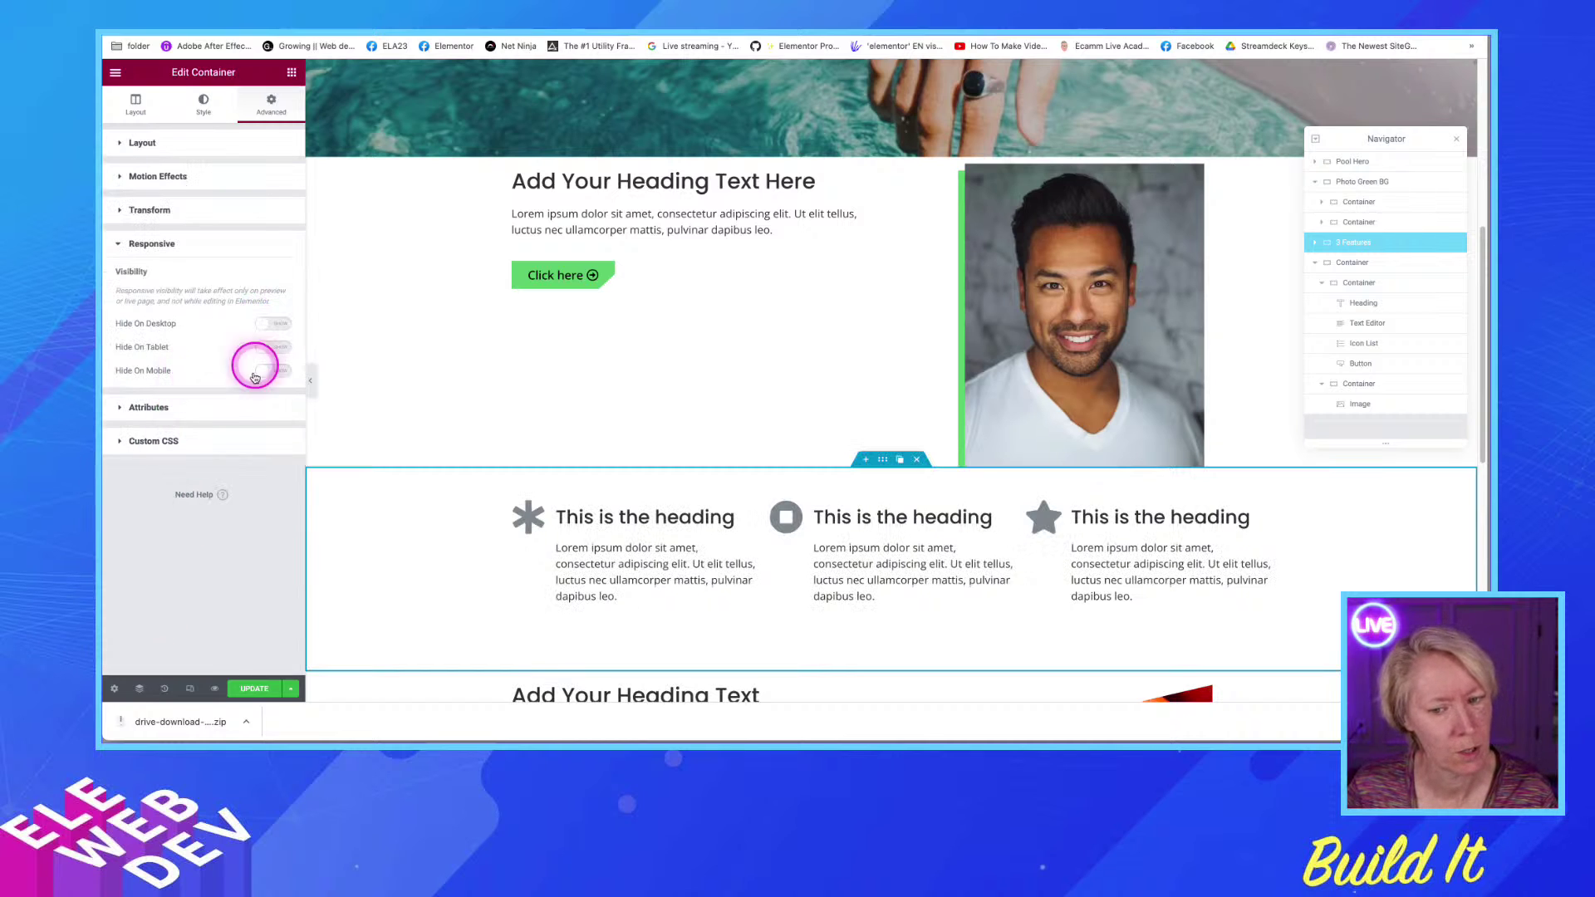
Update the page and move the 3 Features container between Pool Hero and Photo Green BG
click(252, 687)
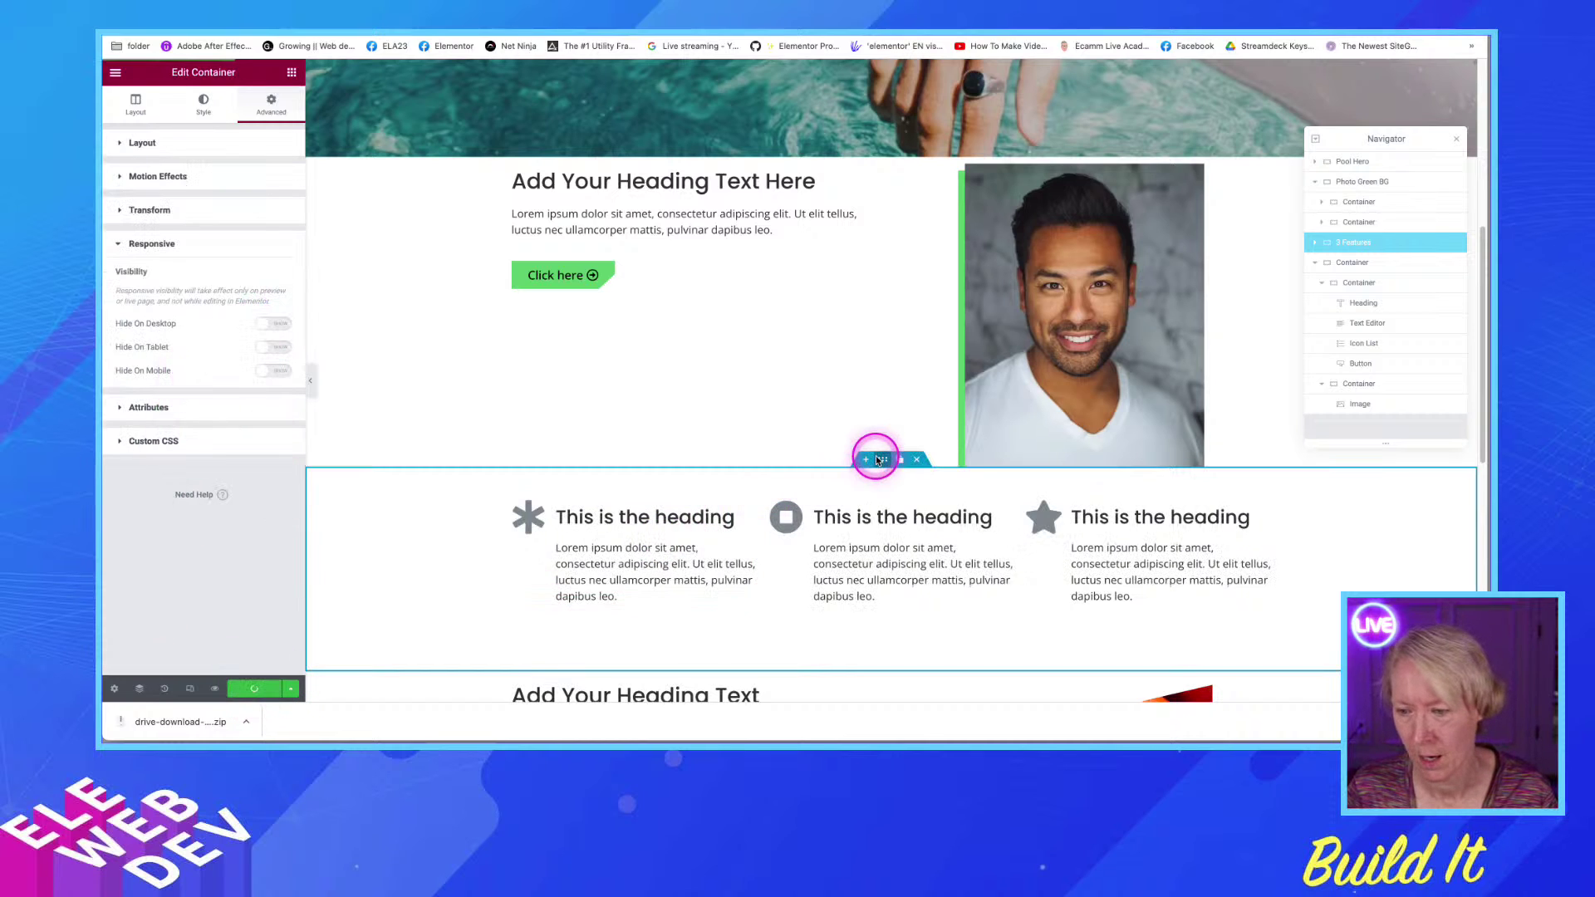
drag(882, 460, 873, 160)
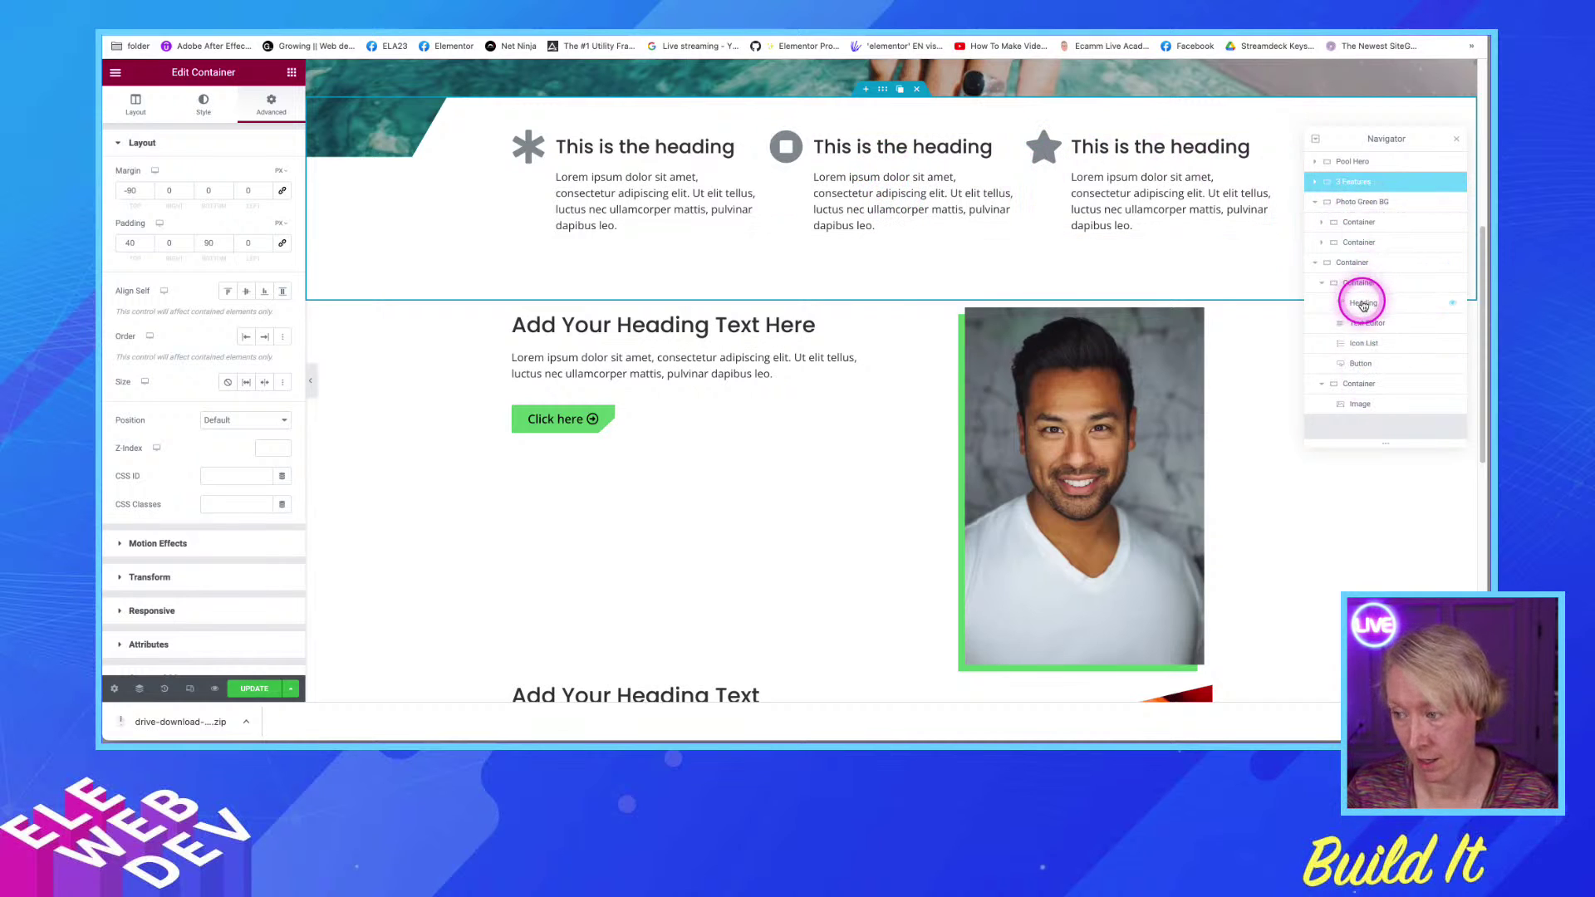
Rename the last top-level container, which holds the icon list and masked image, to Mask Shape and collapse it in the Navigator
drag(1360, 295, 1346, 222)
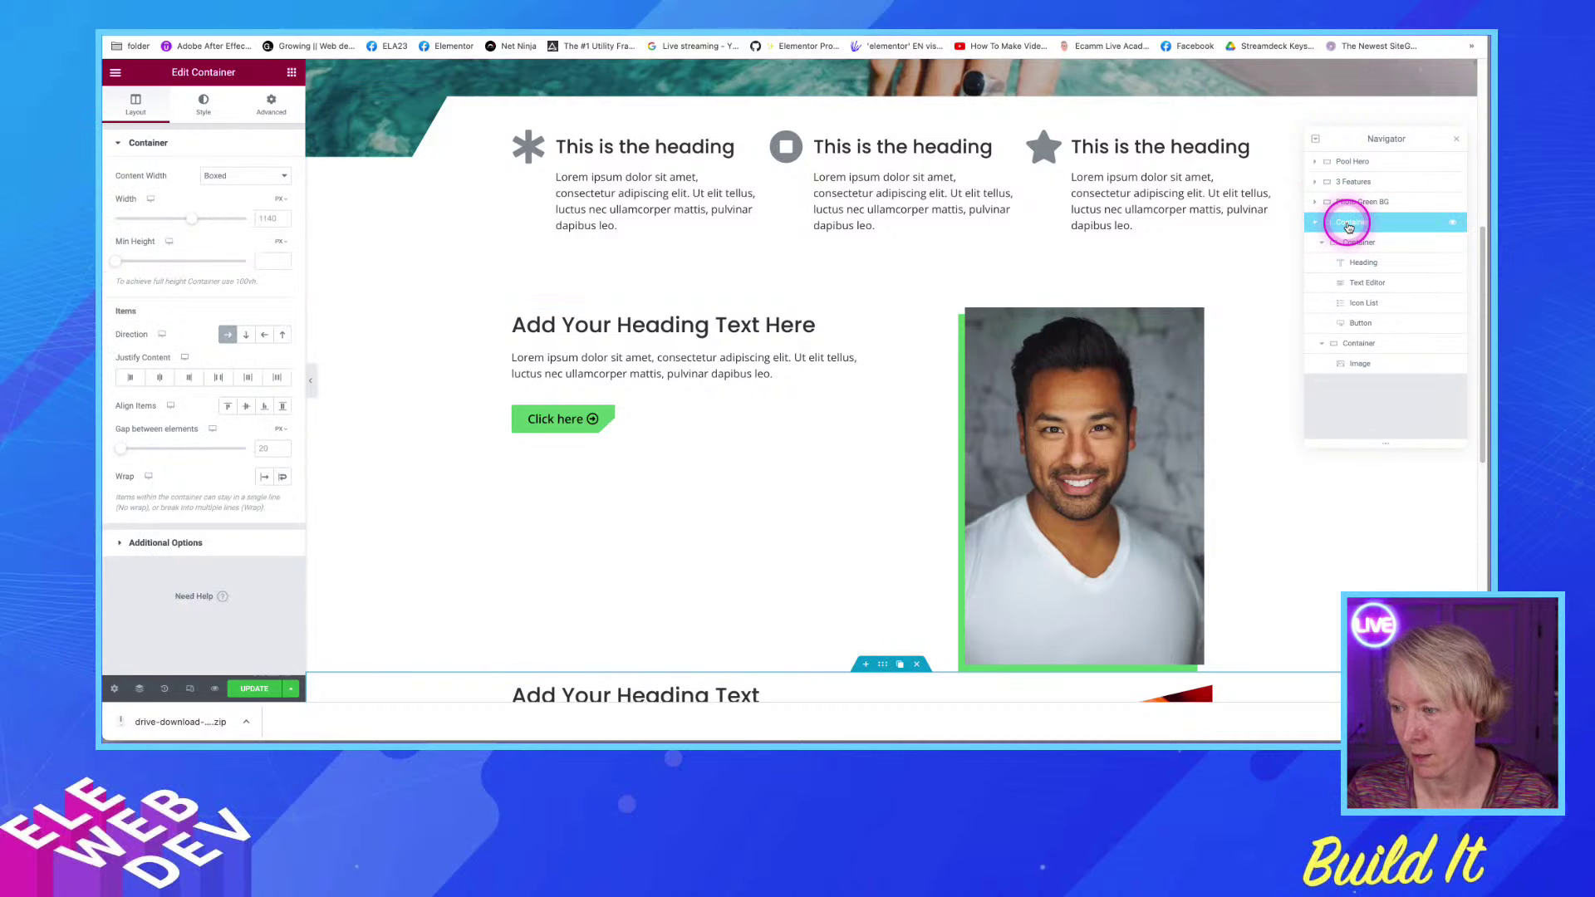
scroll(798, 436, down, 5)
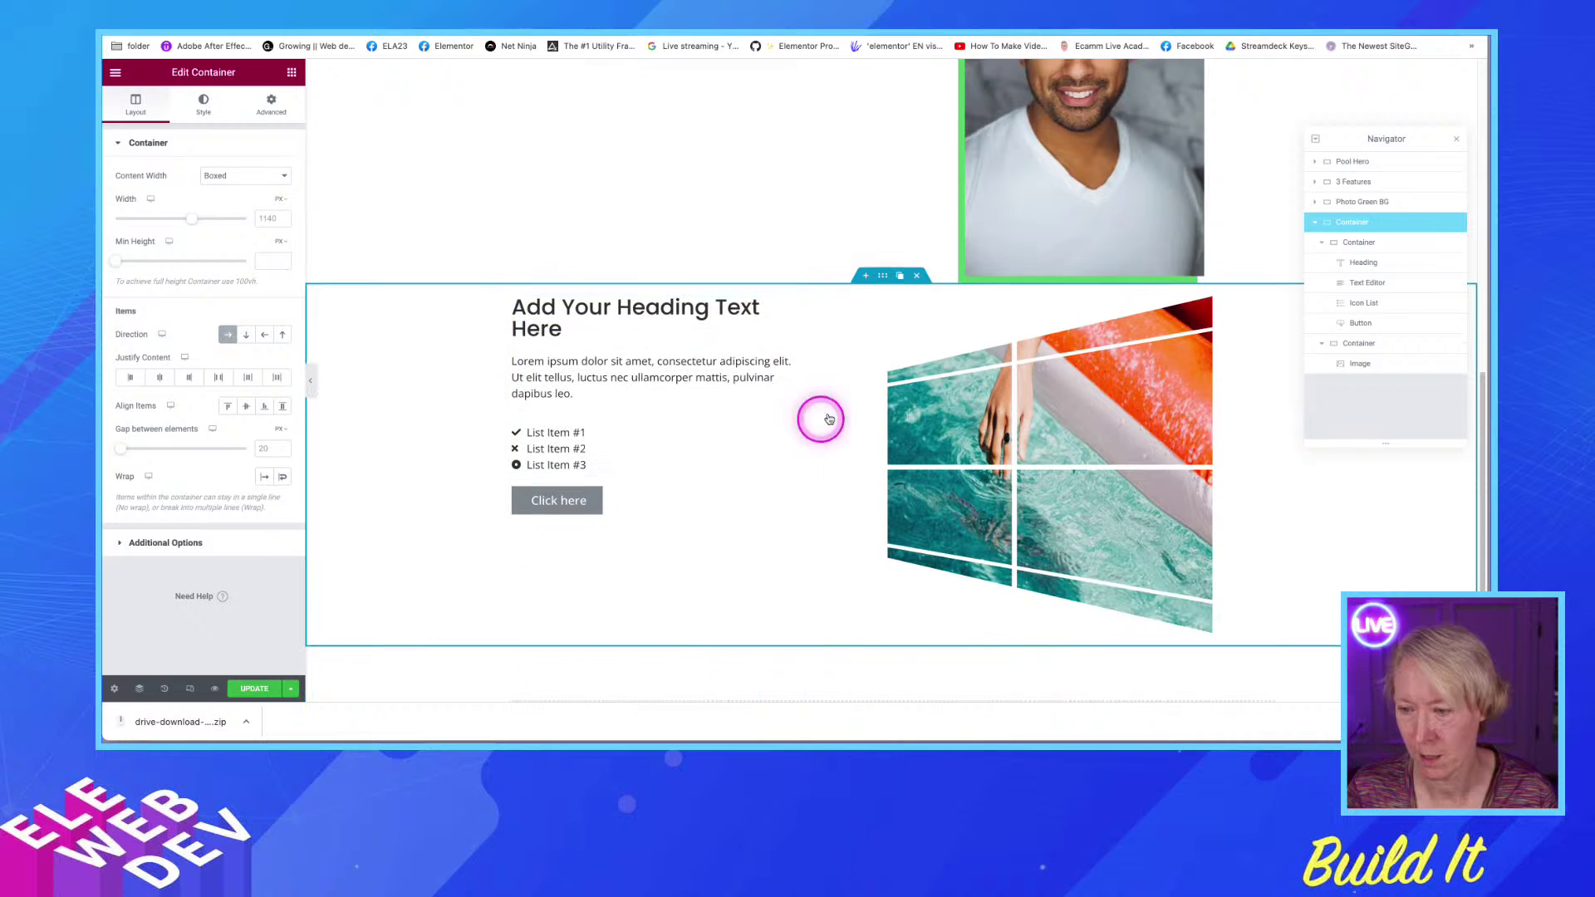
drag(1327, 255, 1352, 226)
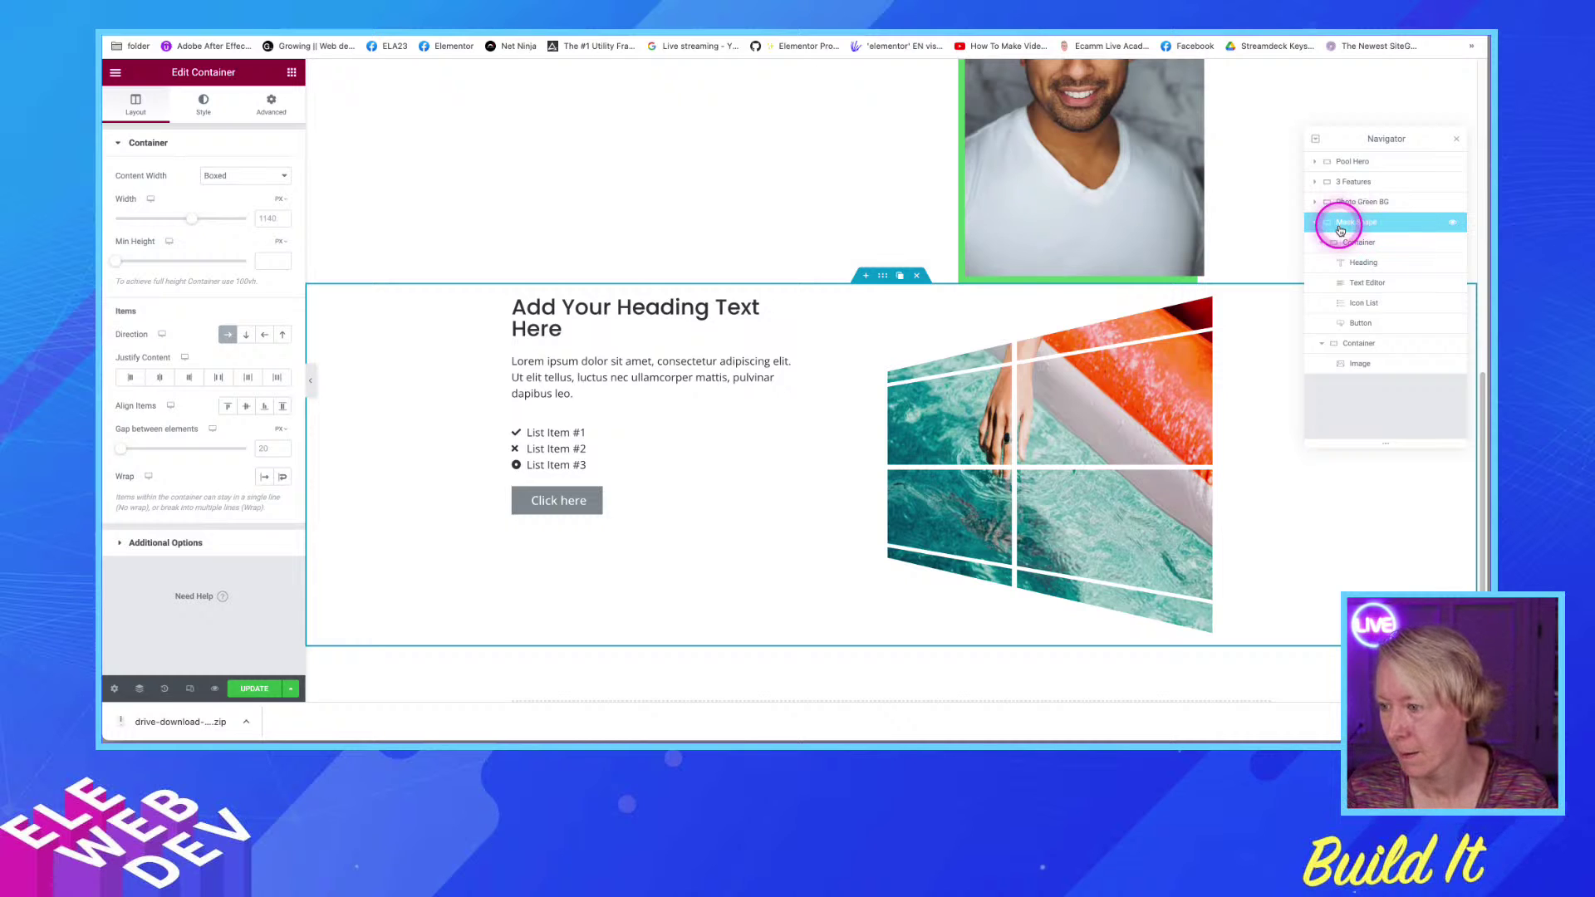
click(1315, 224)
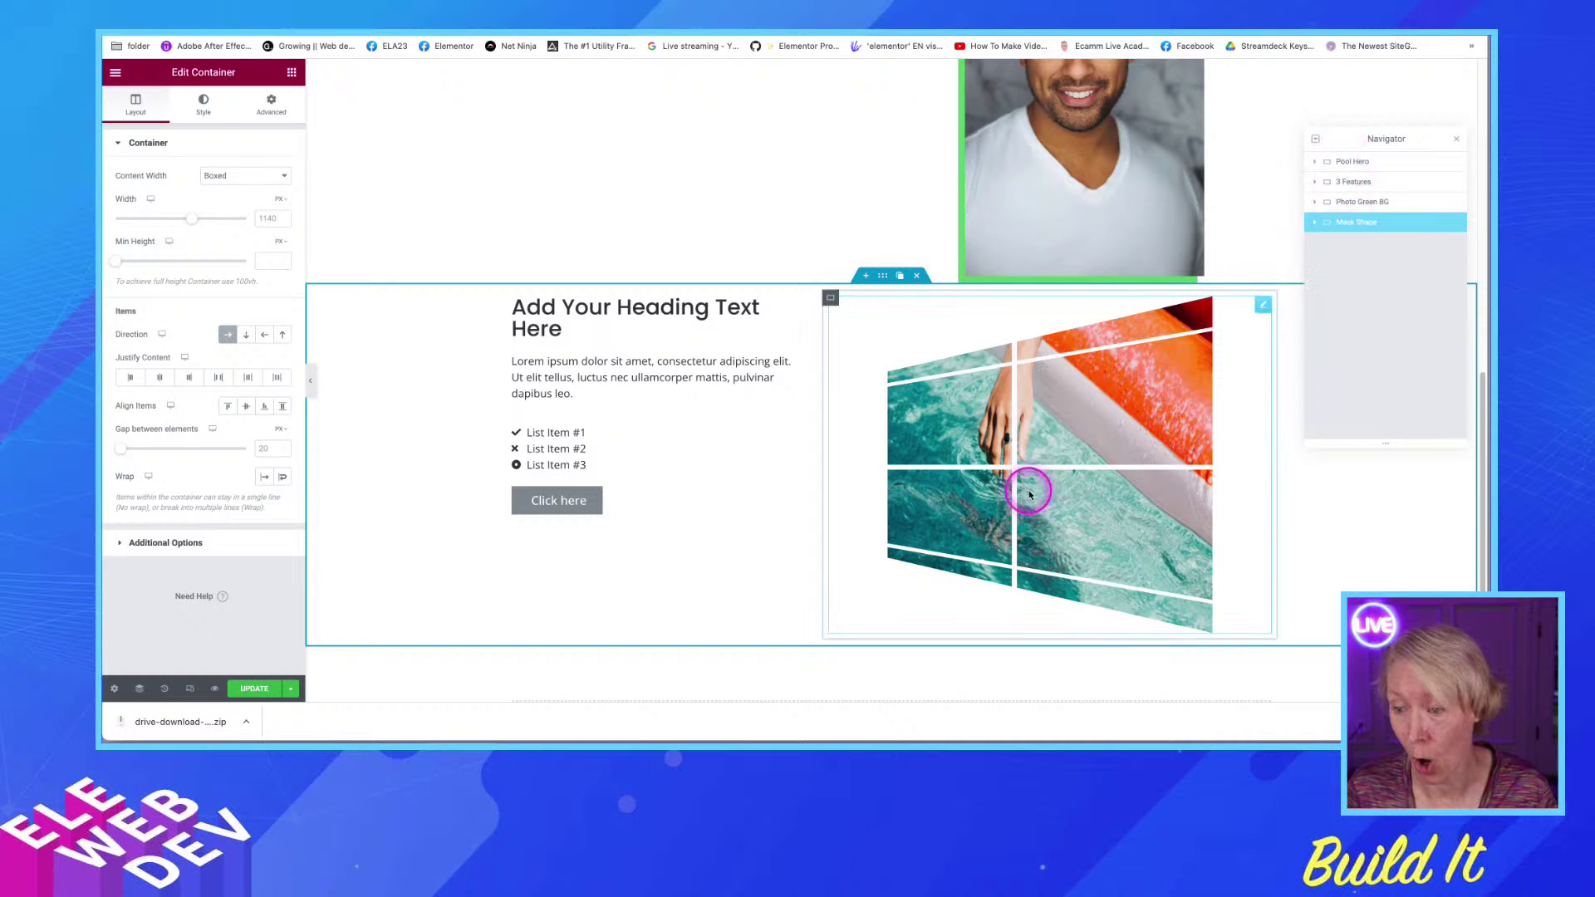
Review the reordered page, selecting the Pool Hero and Mask Shape containers in the Navigator to view their sections
scroll(798, 519, up, 5)
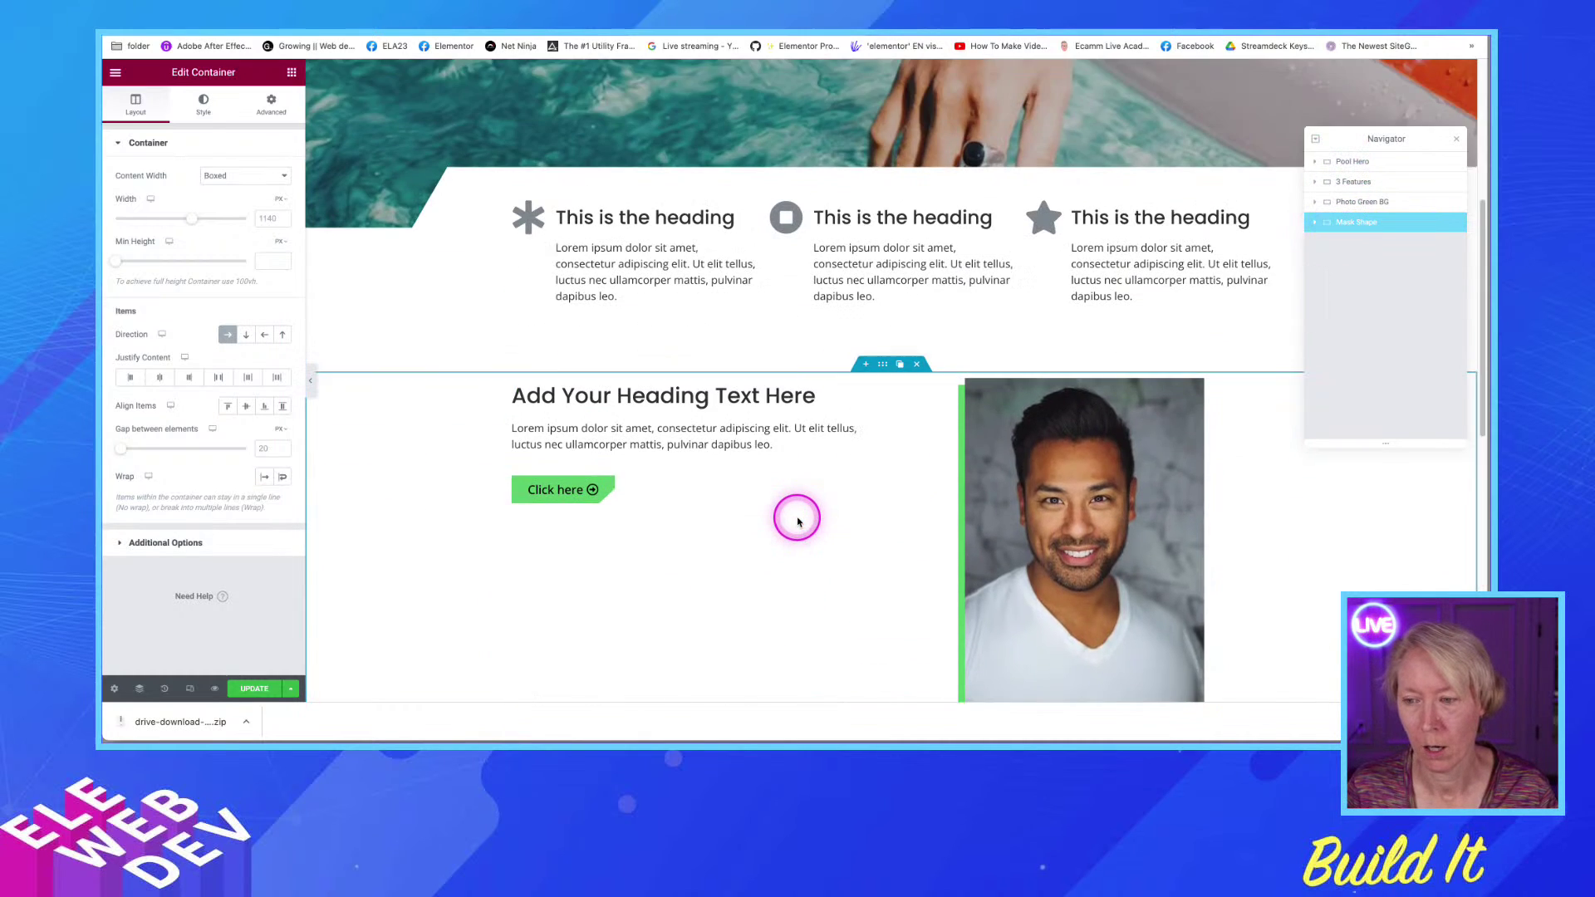
scroll(796, 518, up, 4)
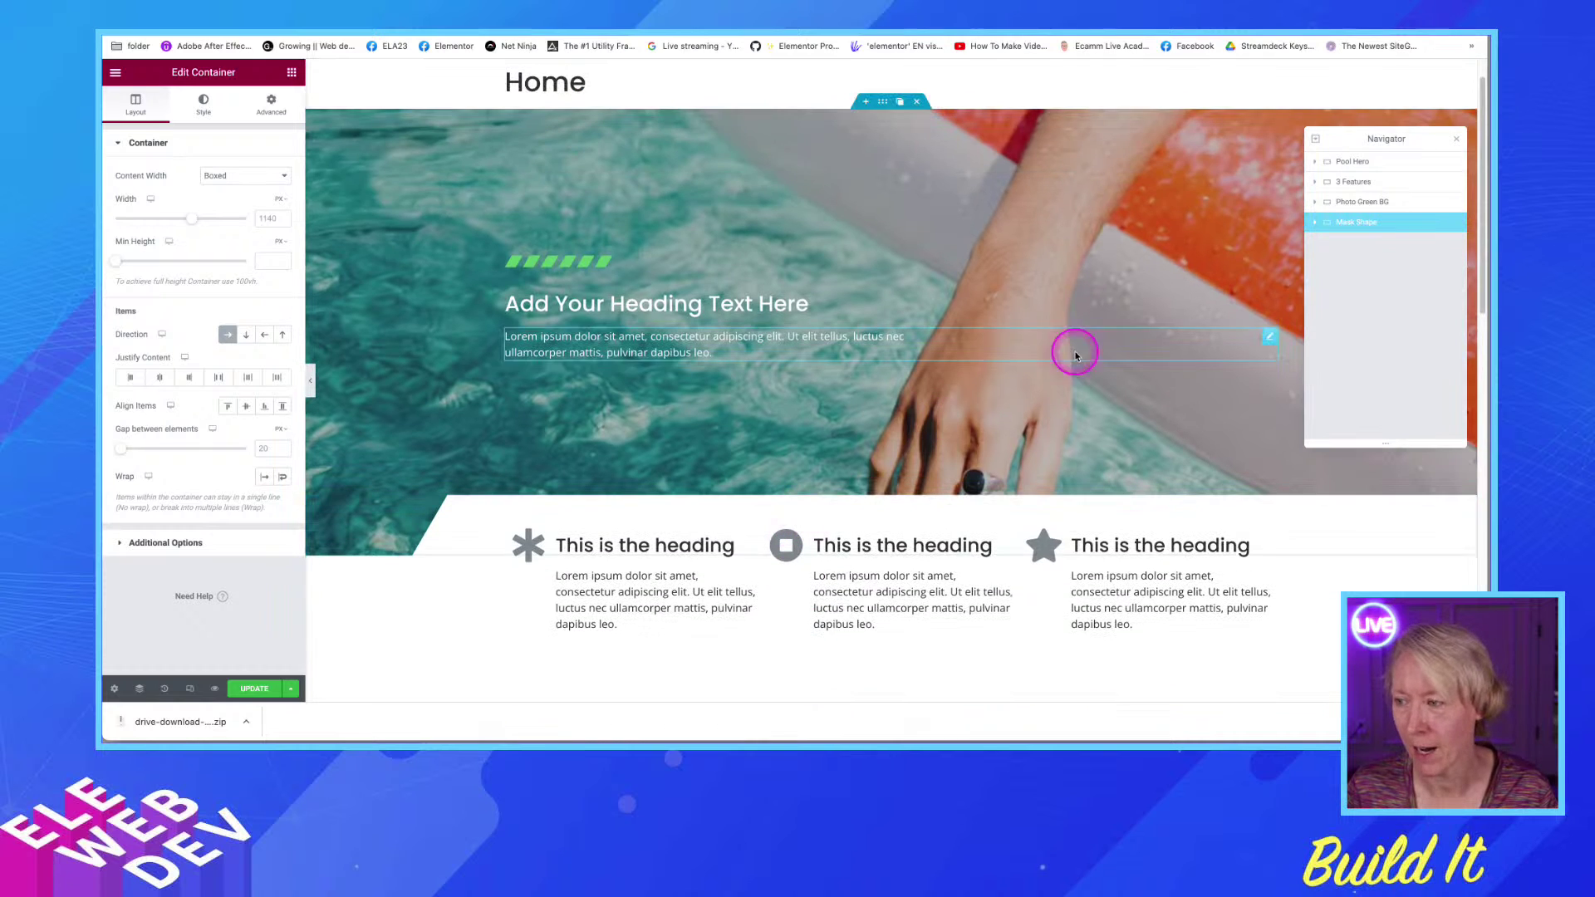
click(1350, 161)
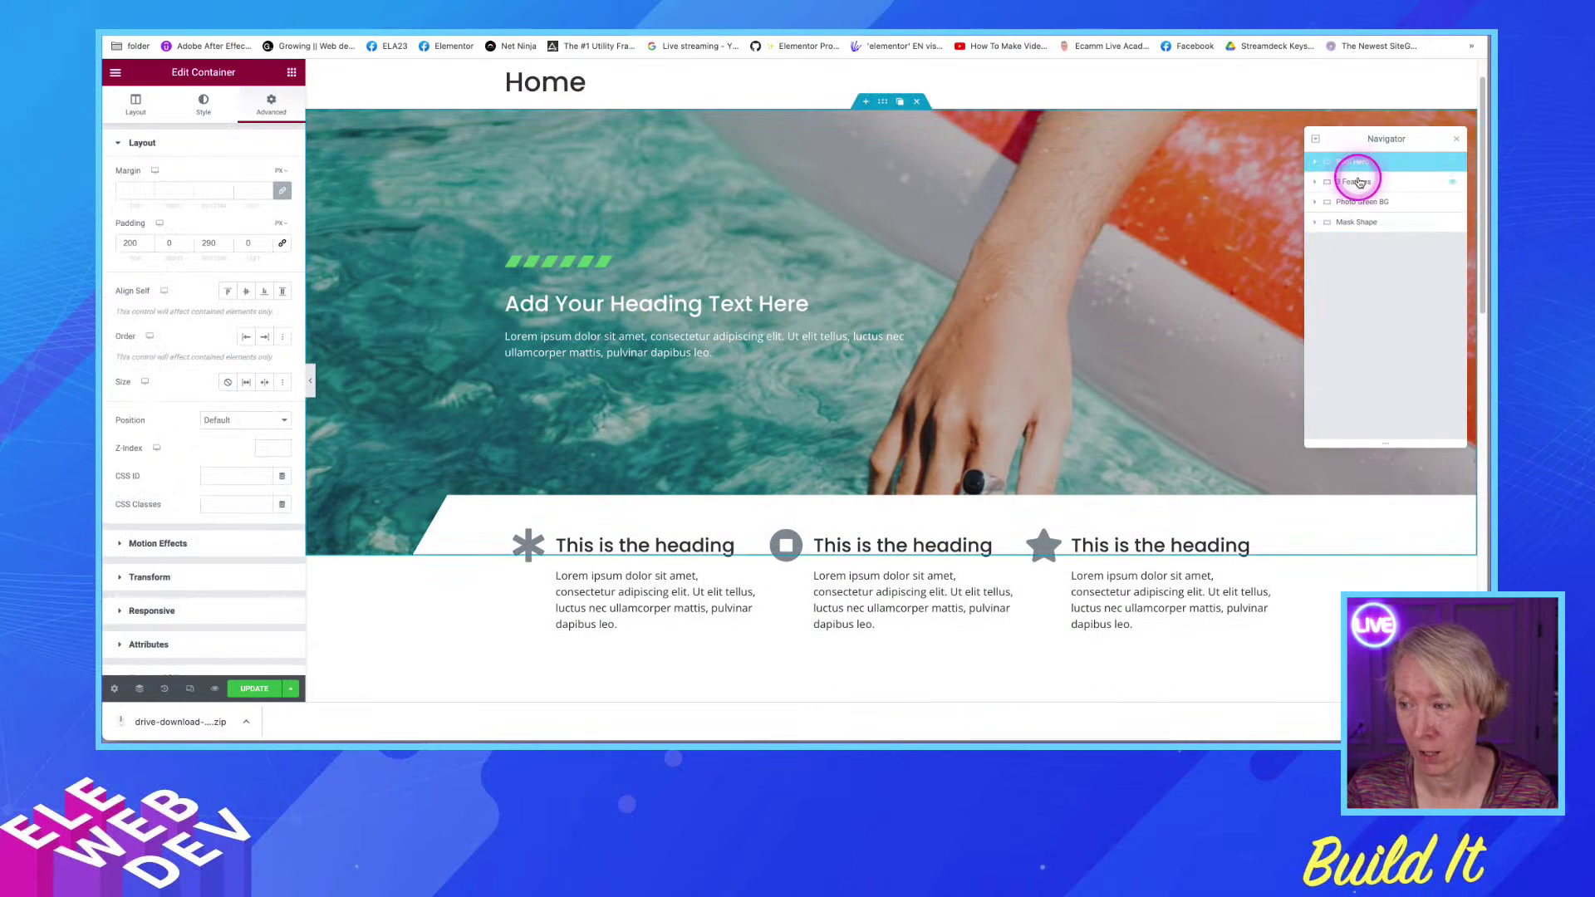
click(1361, 223)
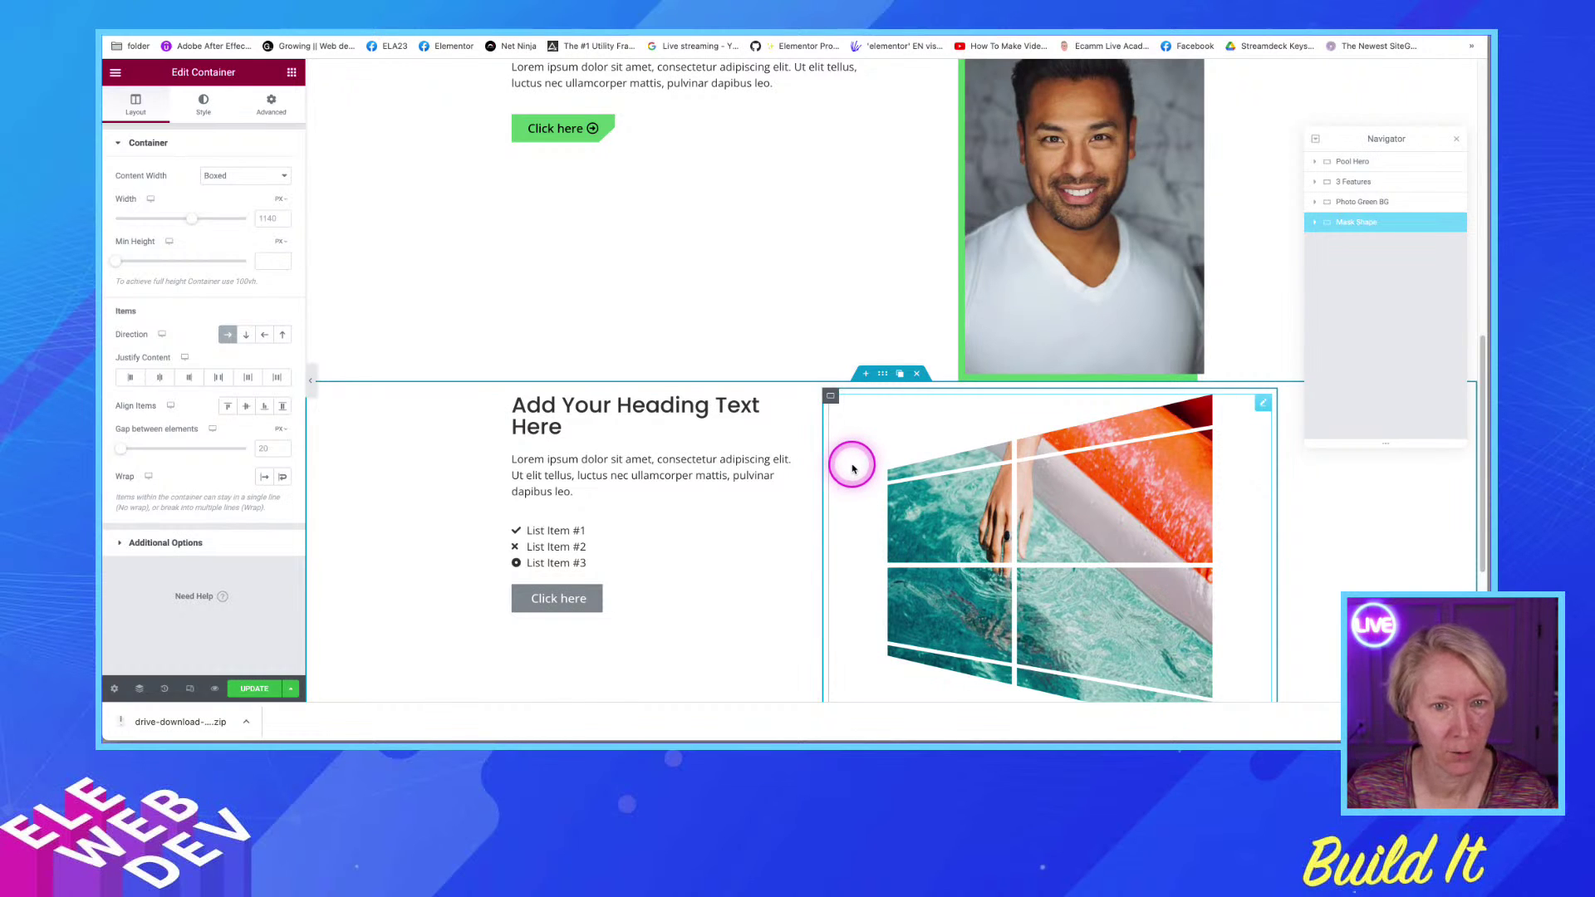
Look through the style options of the divider above the Pool Hero heading and keep Parallelogram
scroll(851, 465, up, 15)
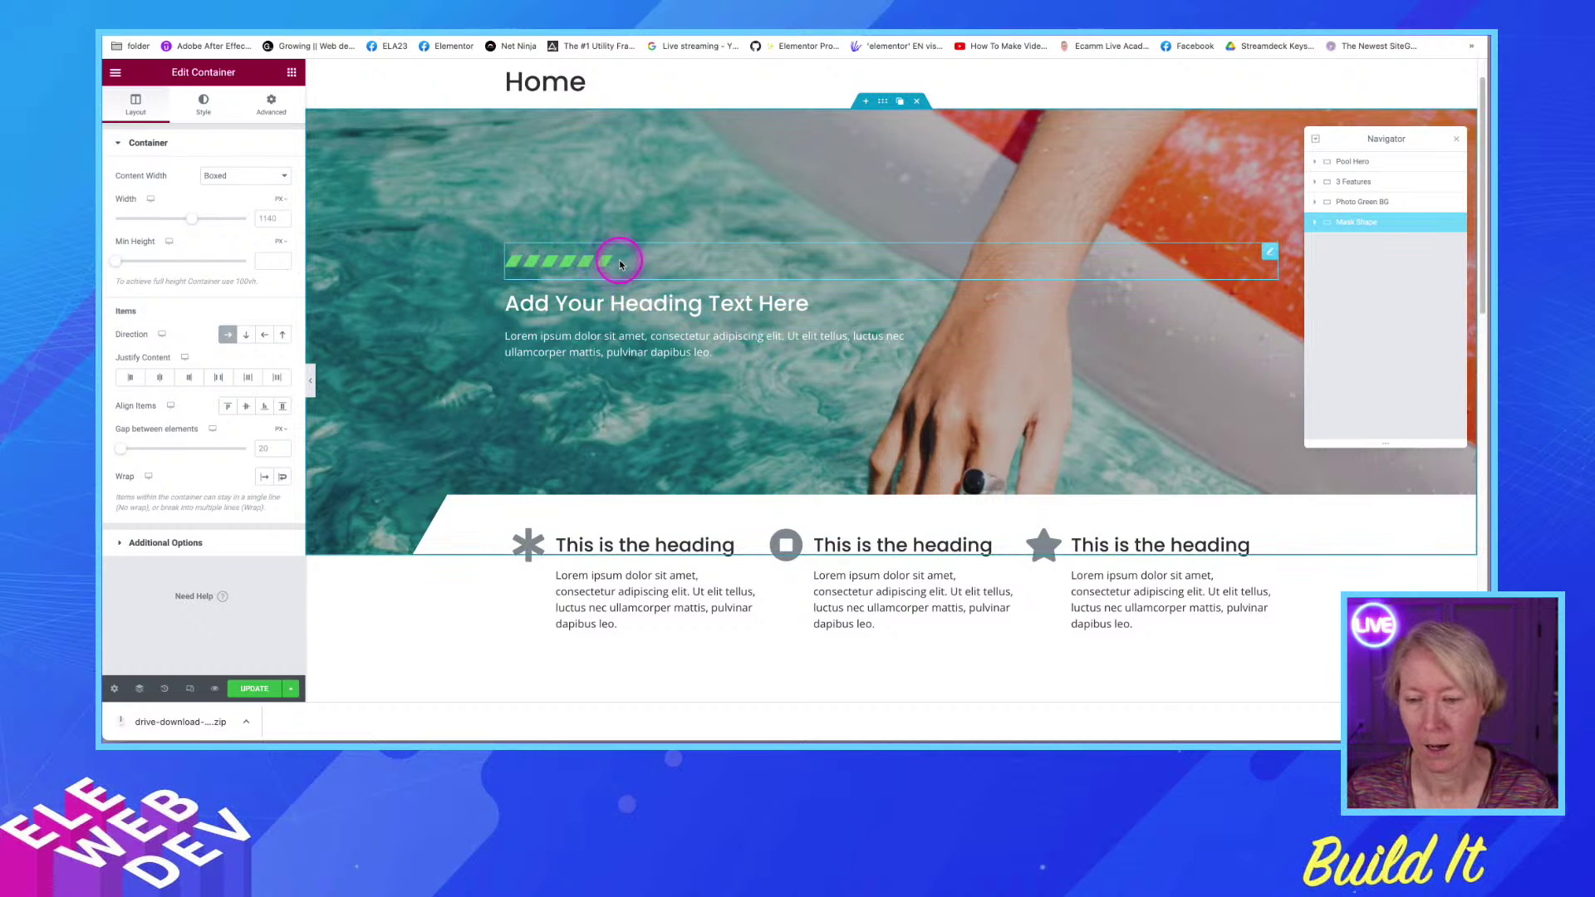
click(545, 269)
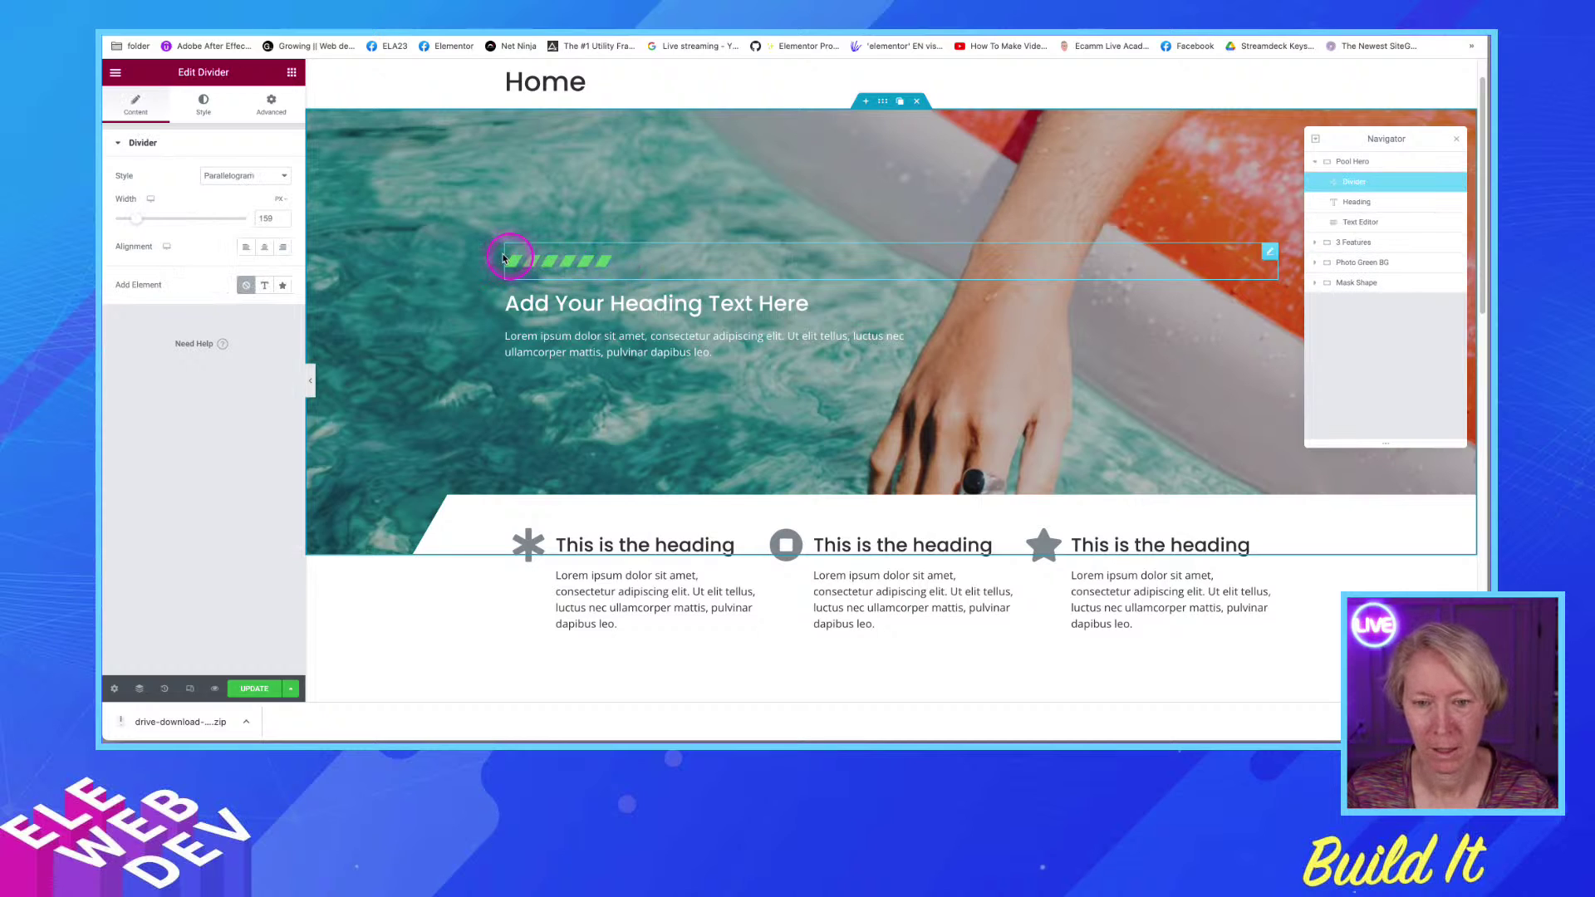
click(234, 176)
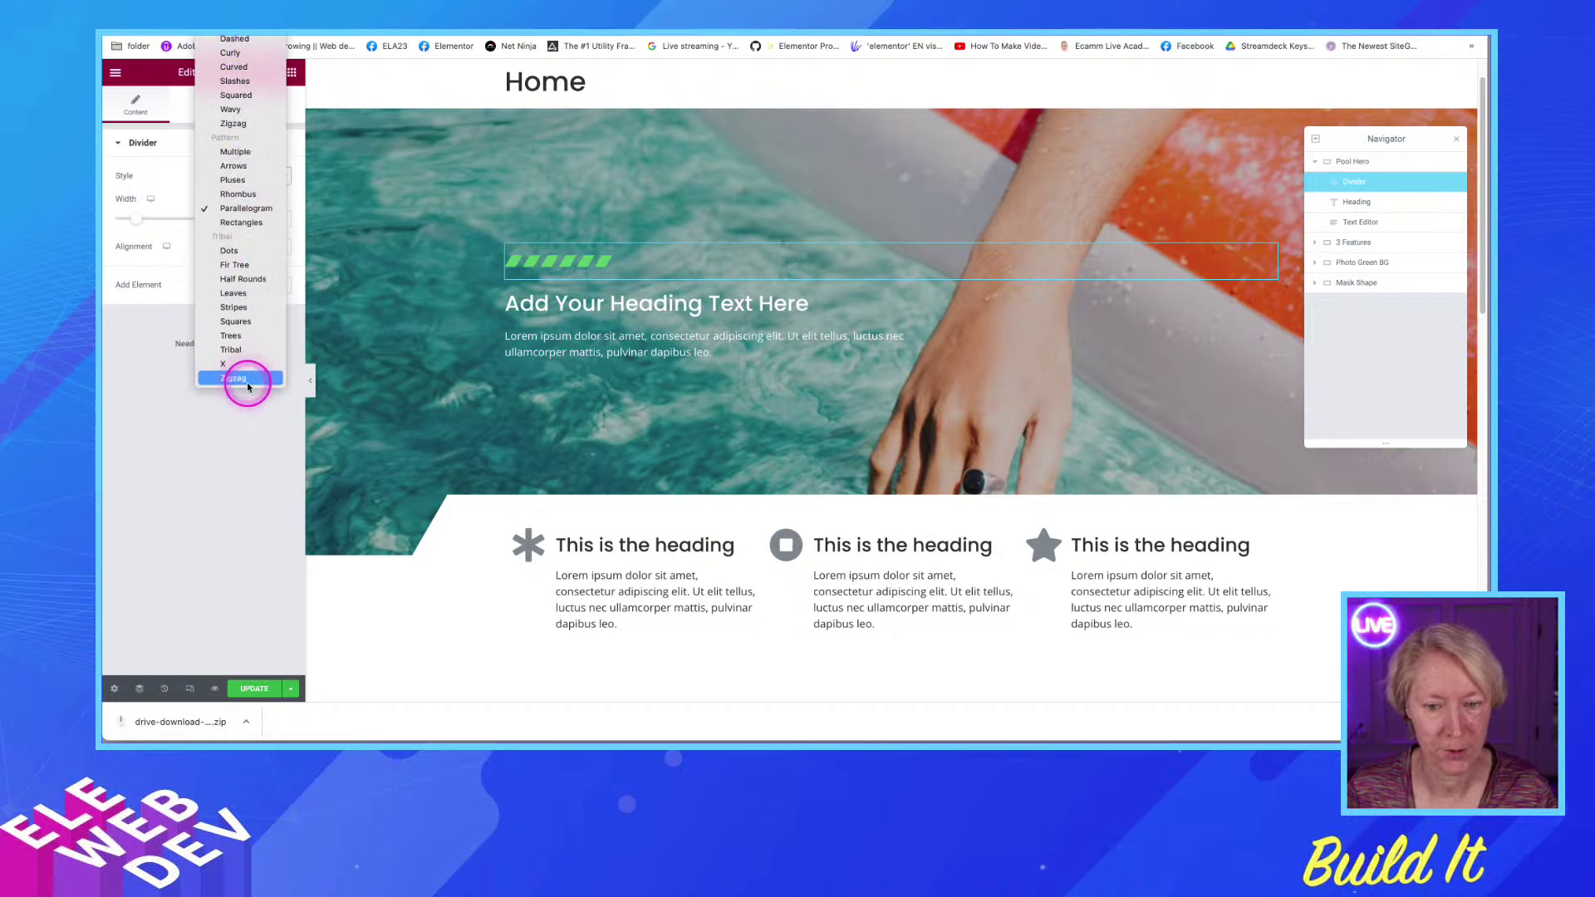
click(254, 212)
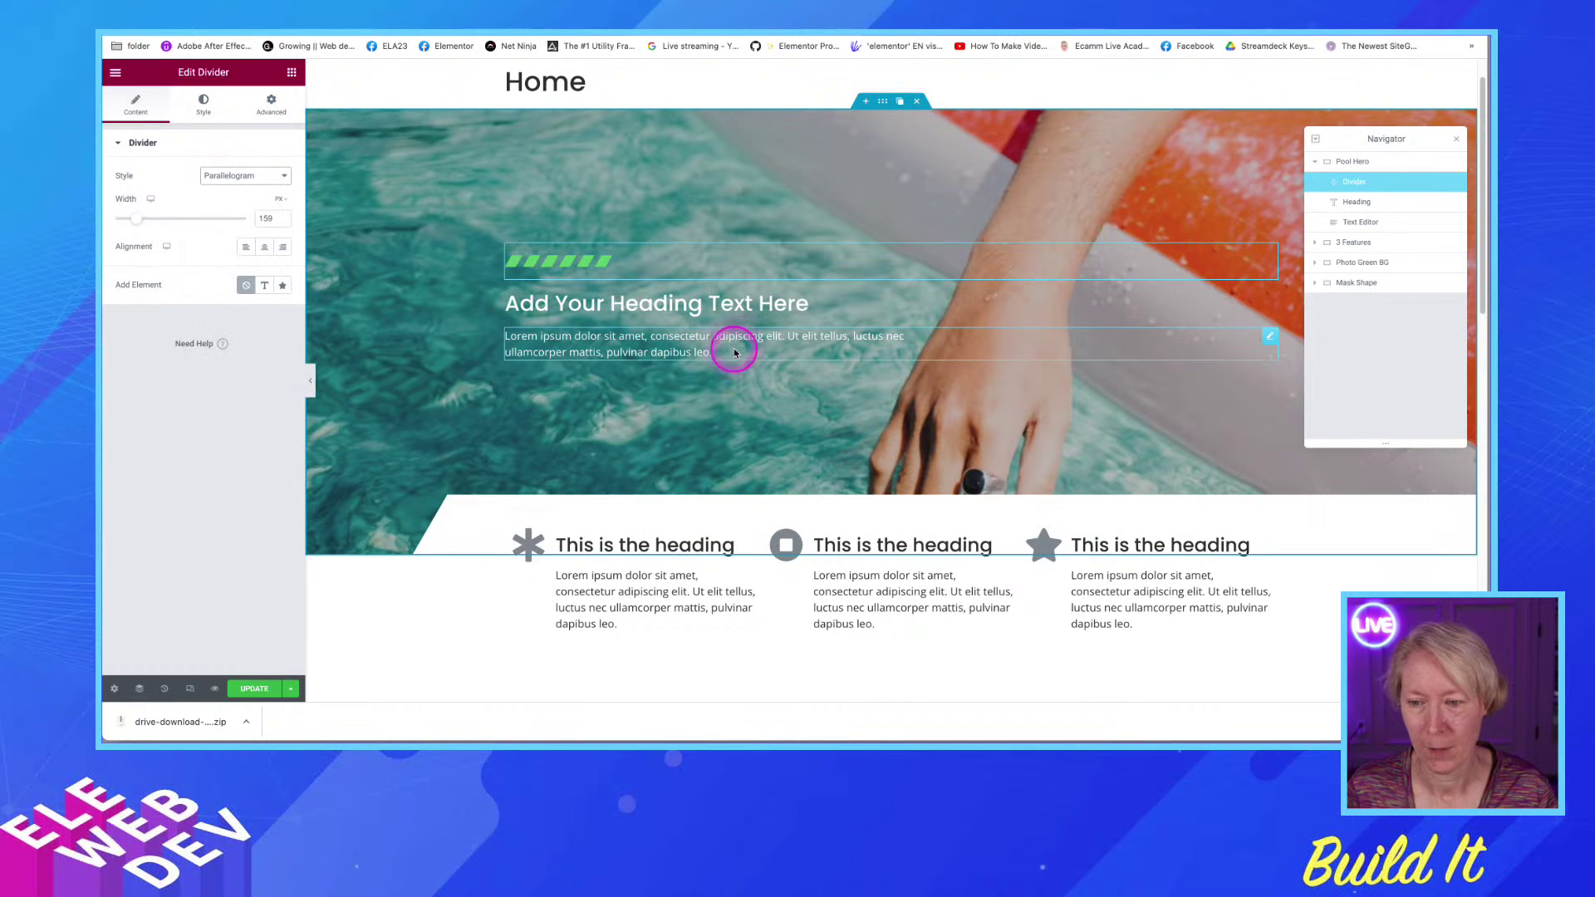
Open the background style settings of the 3 Features container to examine the gradient behind the icon boxes
scroll(837, 308, down, 5)
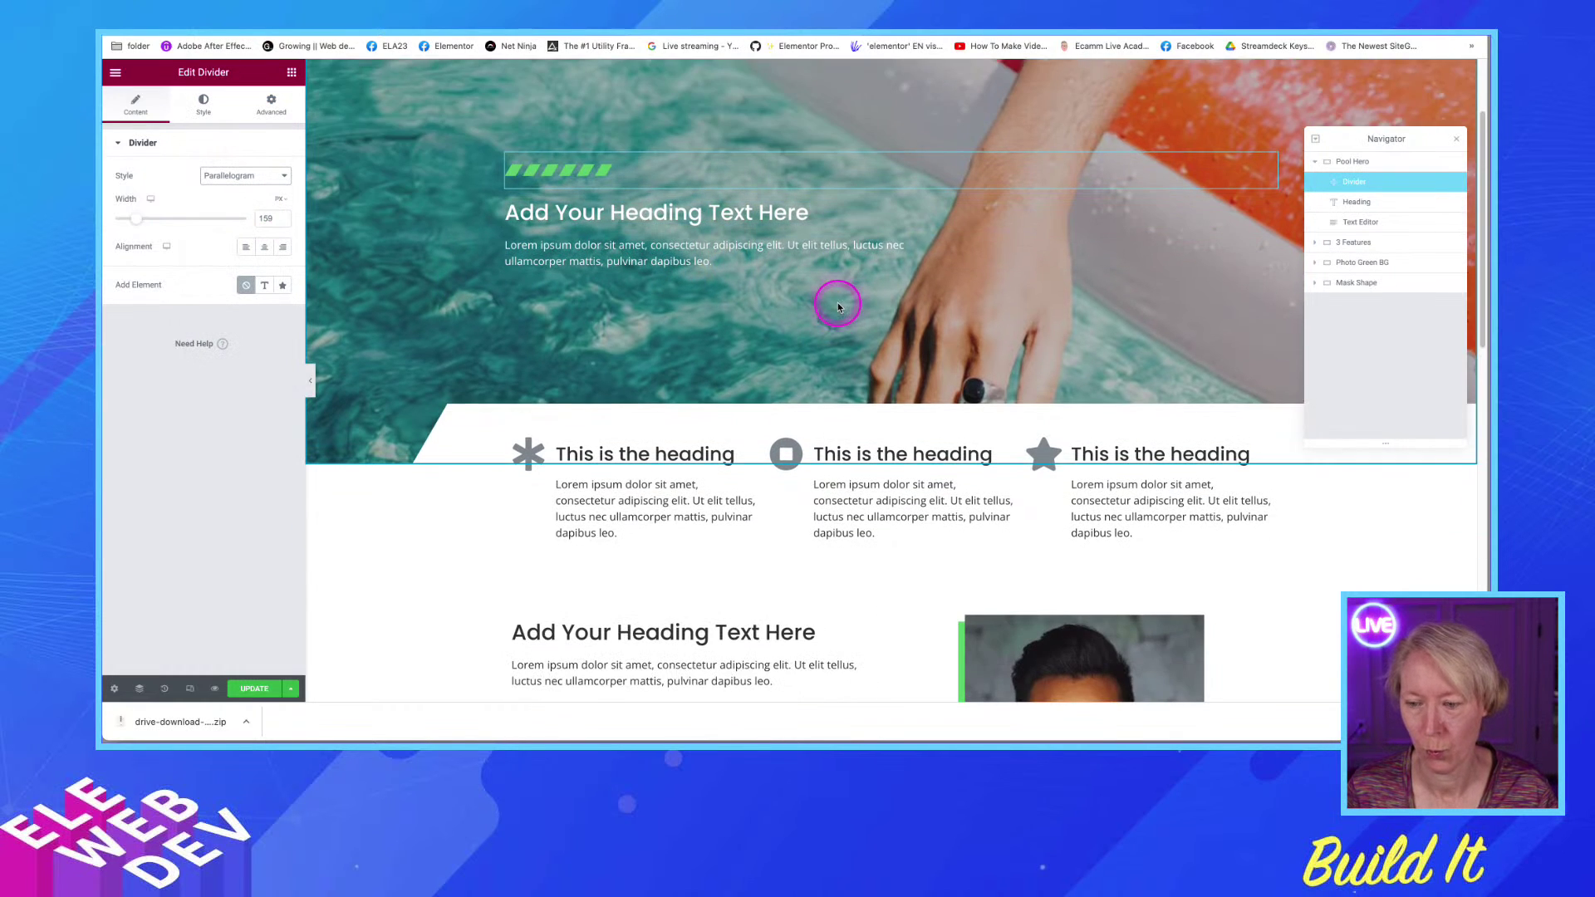
scroll(837, 307, down, 1)
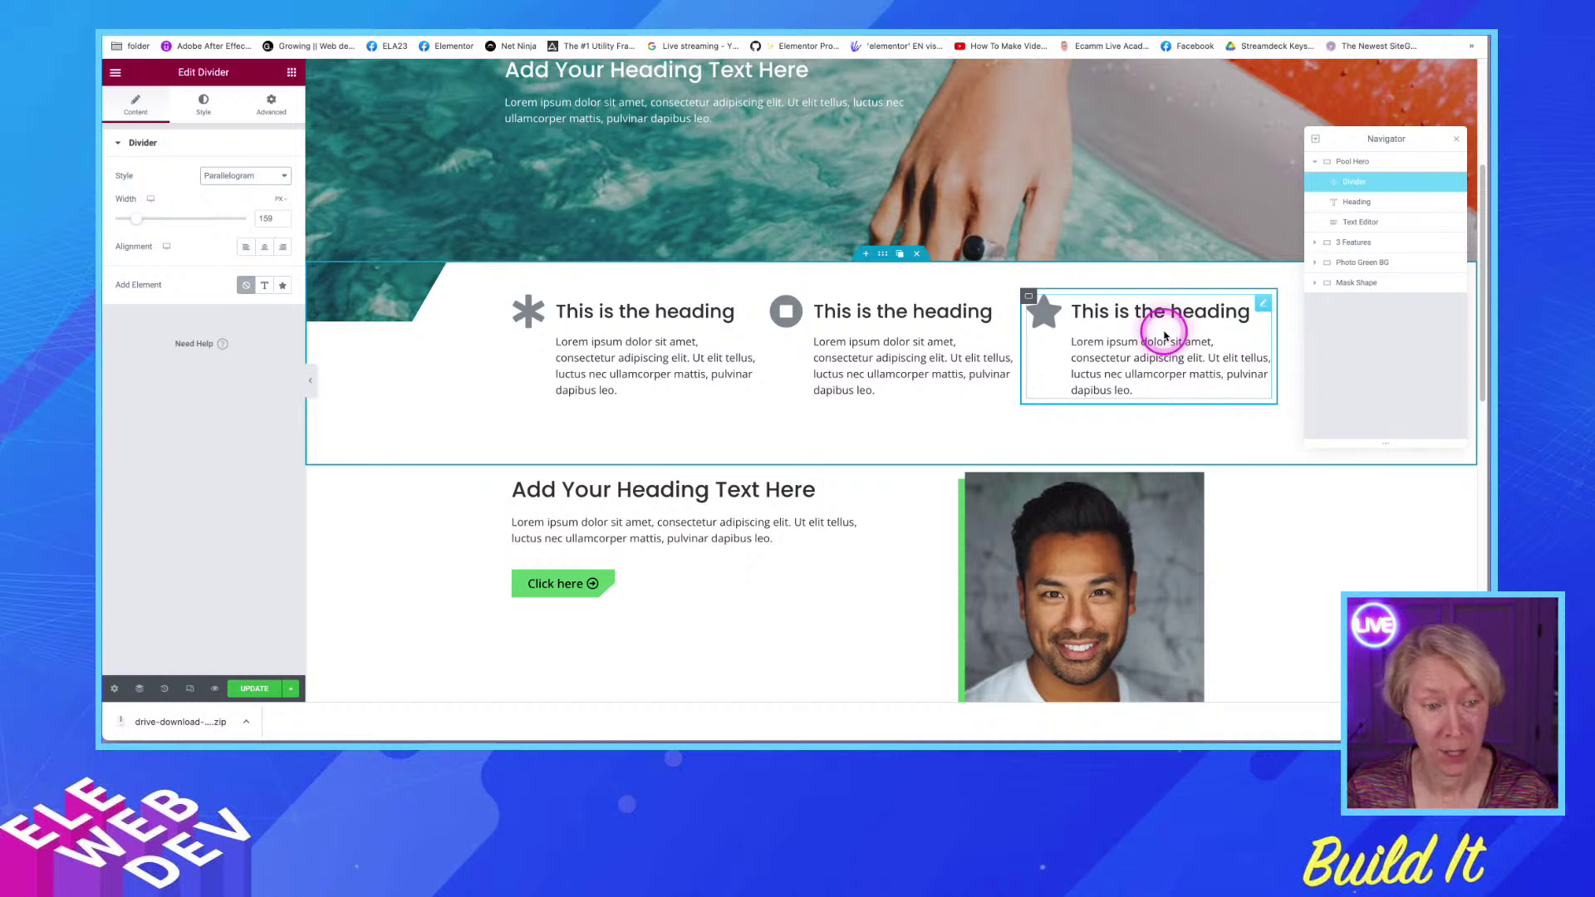
click(584, 322)
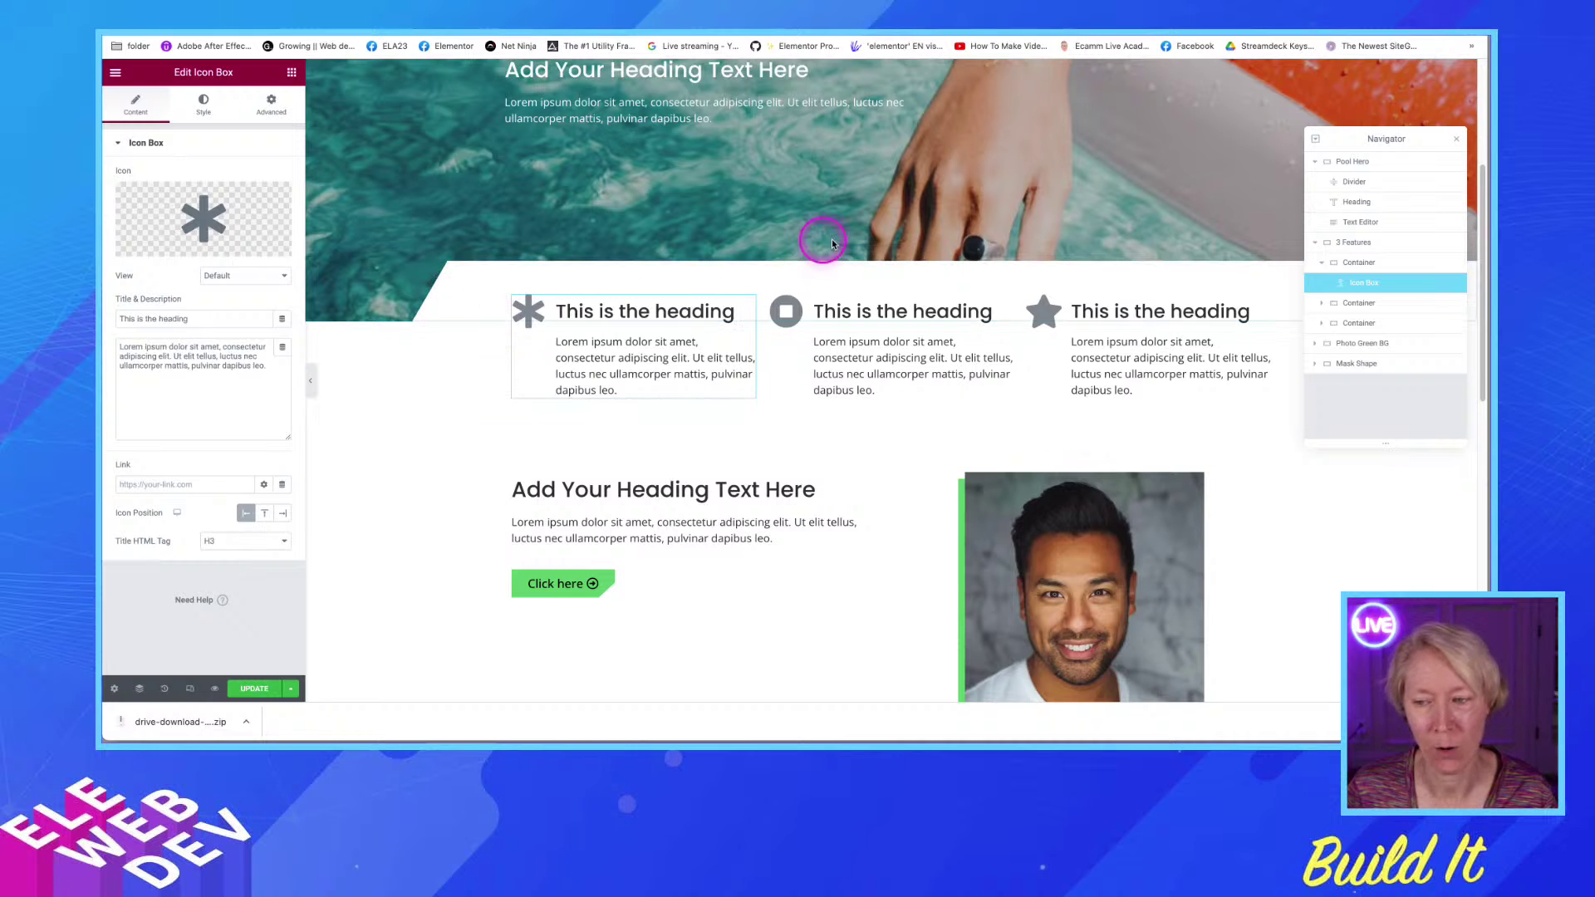
right_click(885, 257)
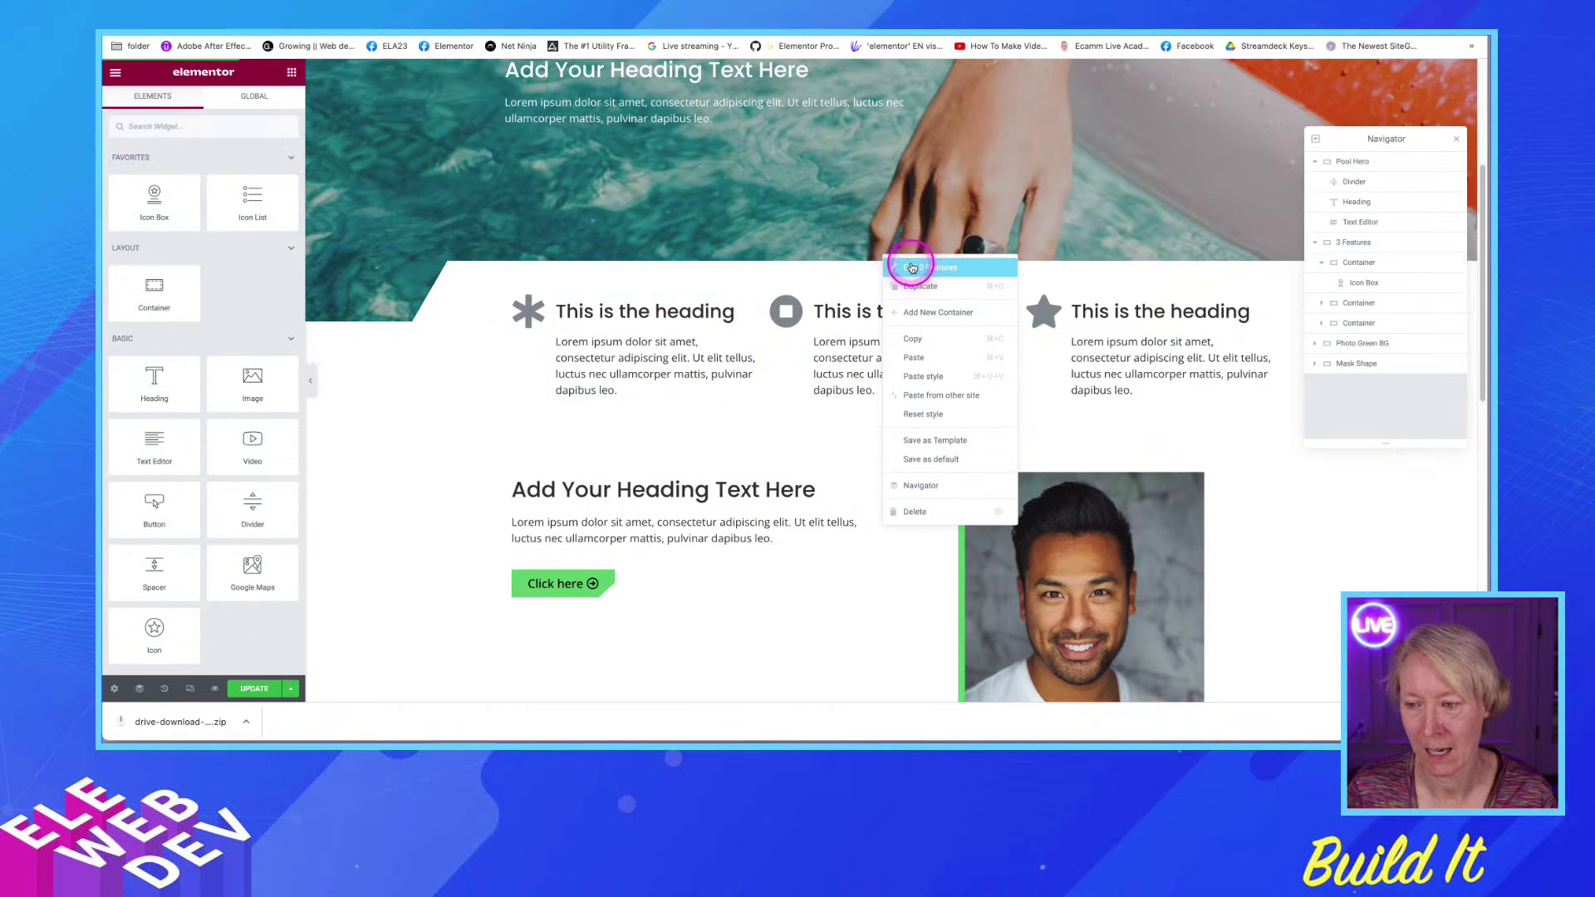
click(905, 266)
click(215, 119)
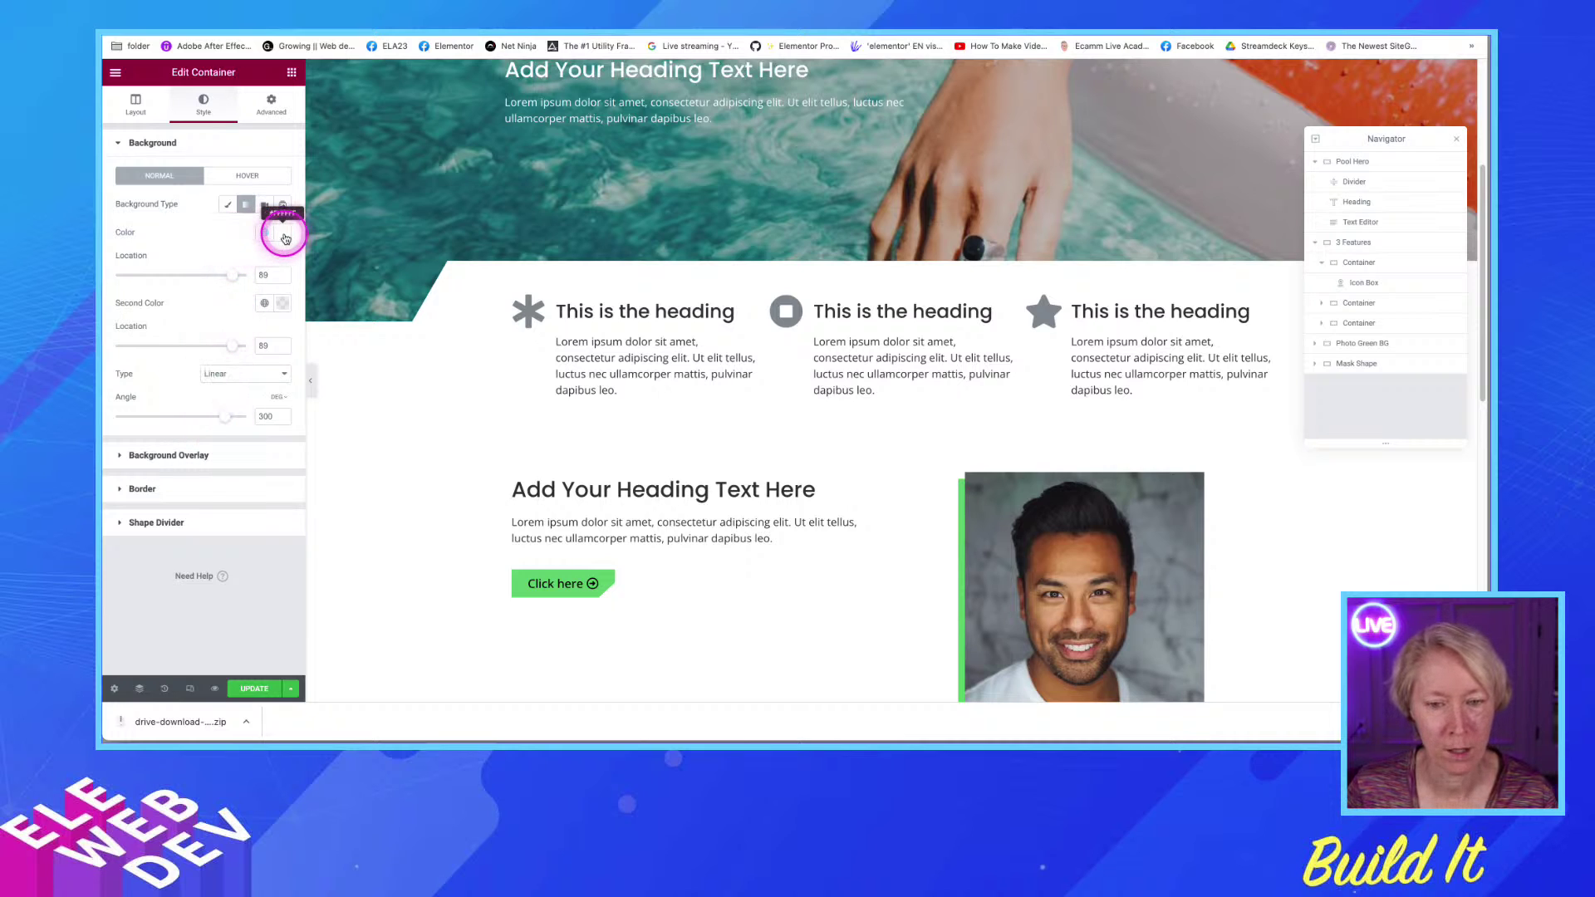
Make the second gradient color of the 3 Features background opaque, return it to fully transparent (#F2295B00), and update the page
click(284, 305)
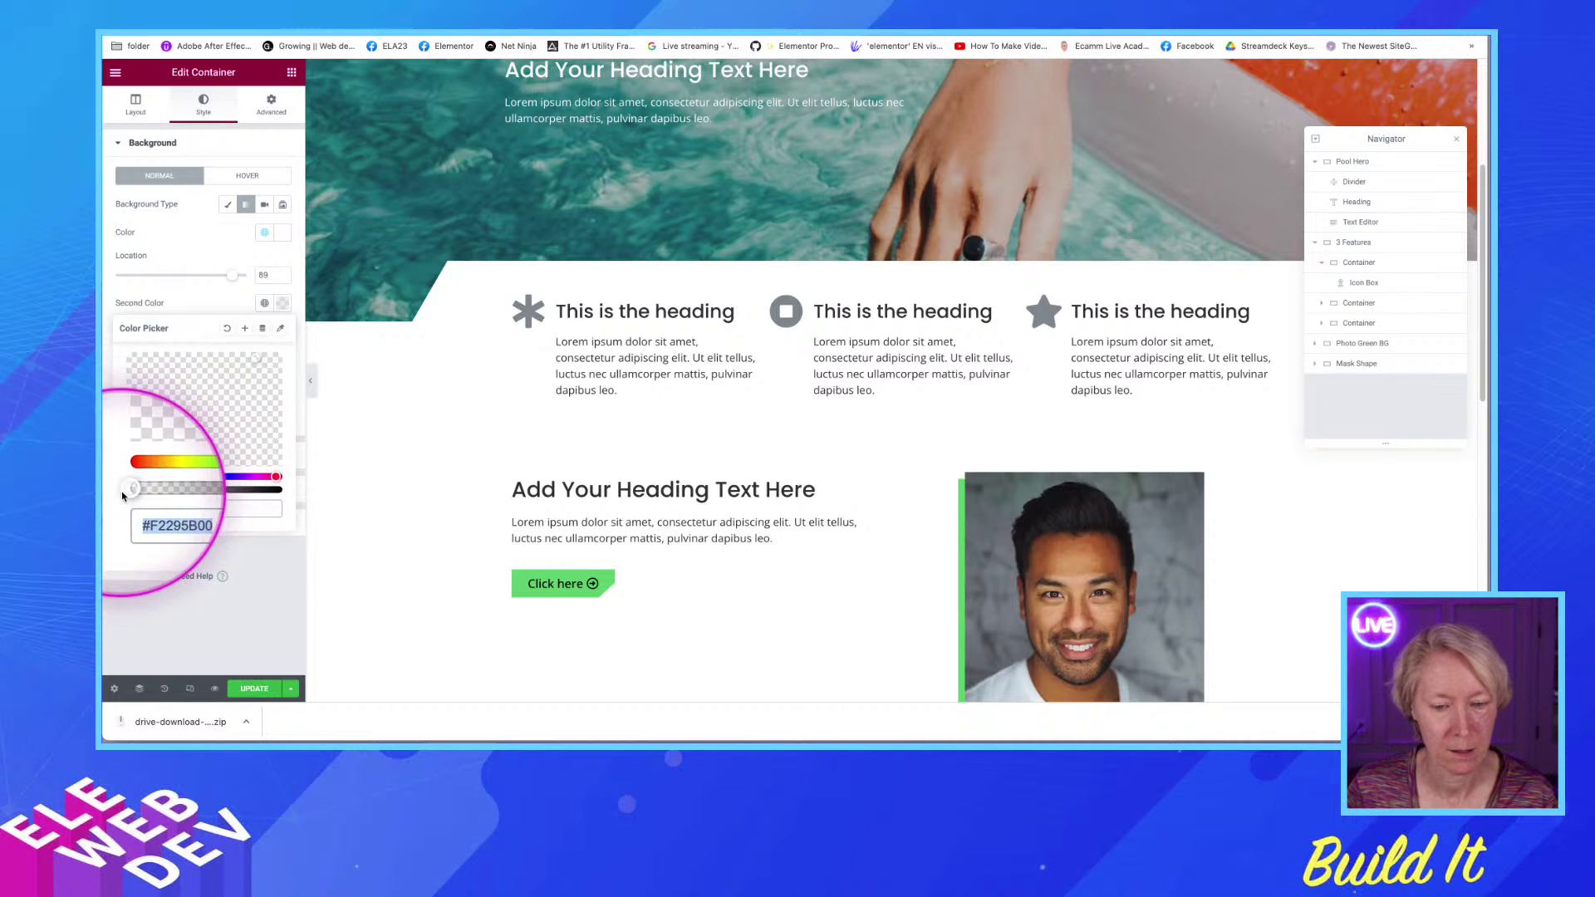
drag(127, 491, 286, 490)
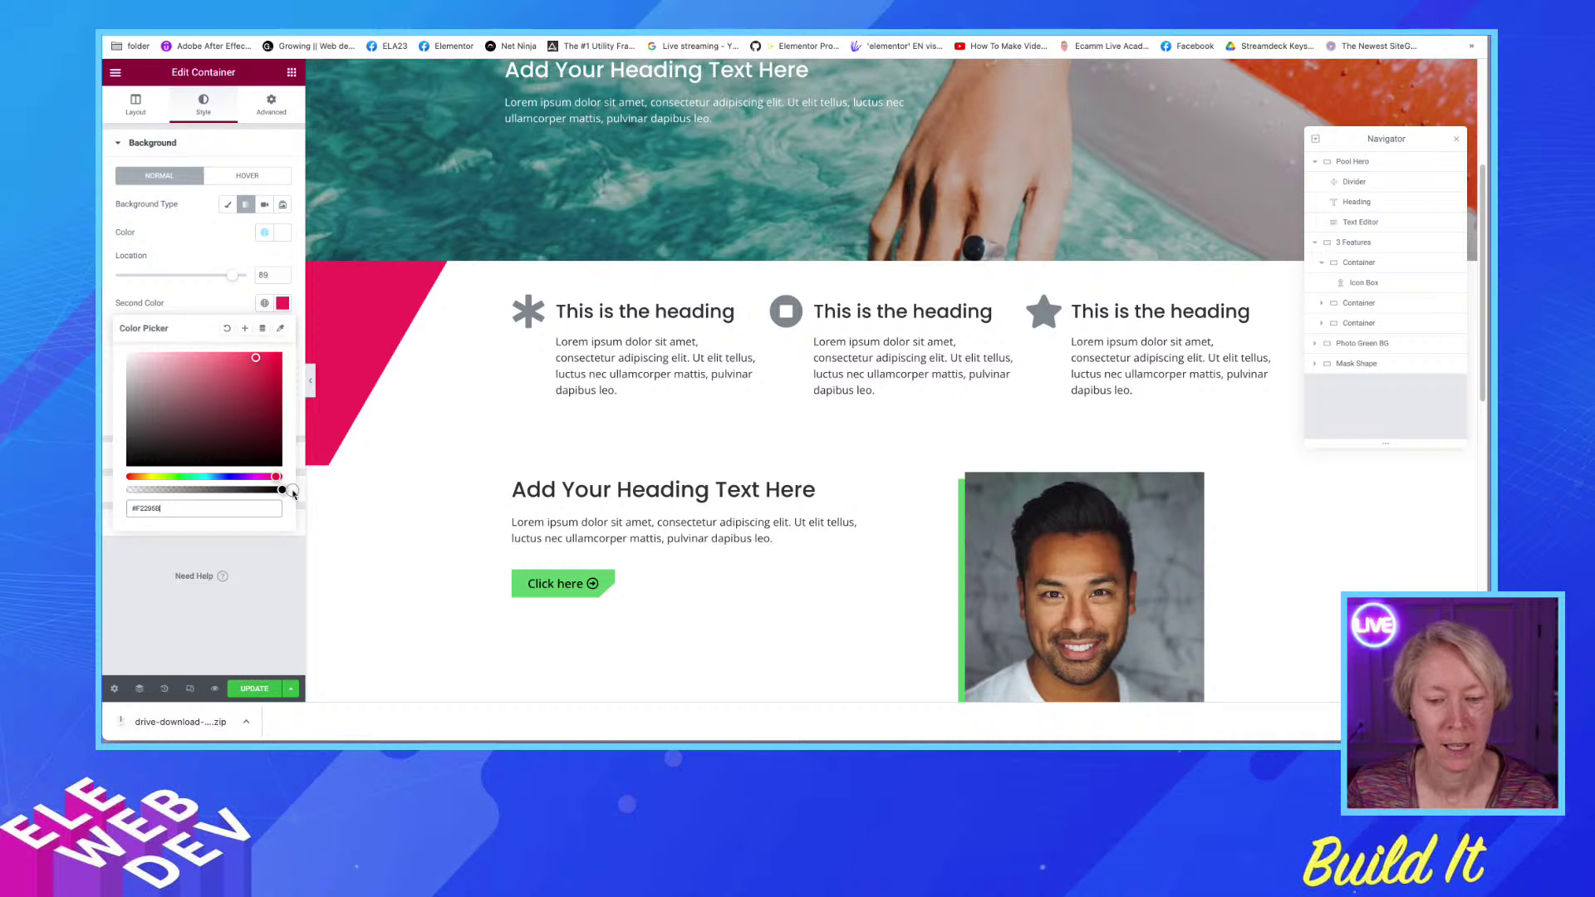
drag(283, 492, 129, 500)
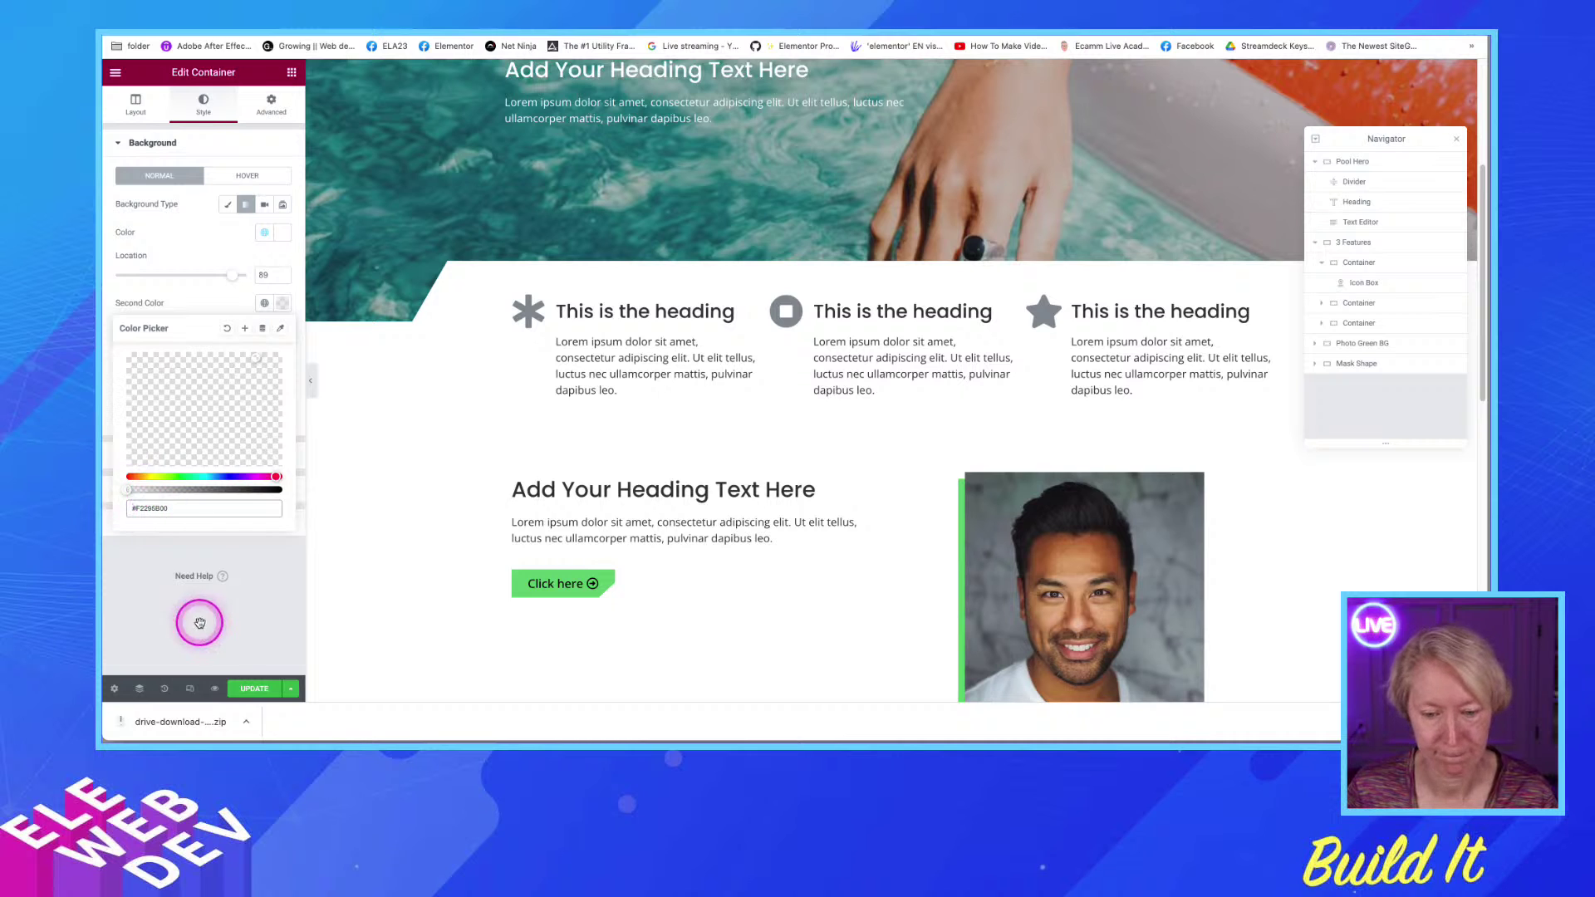
click(253, 688)
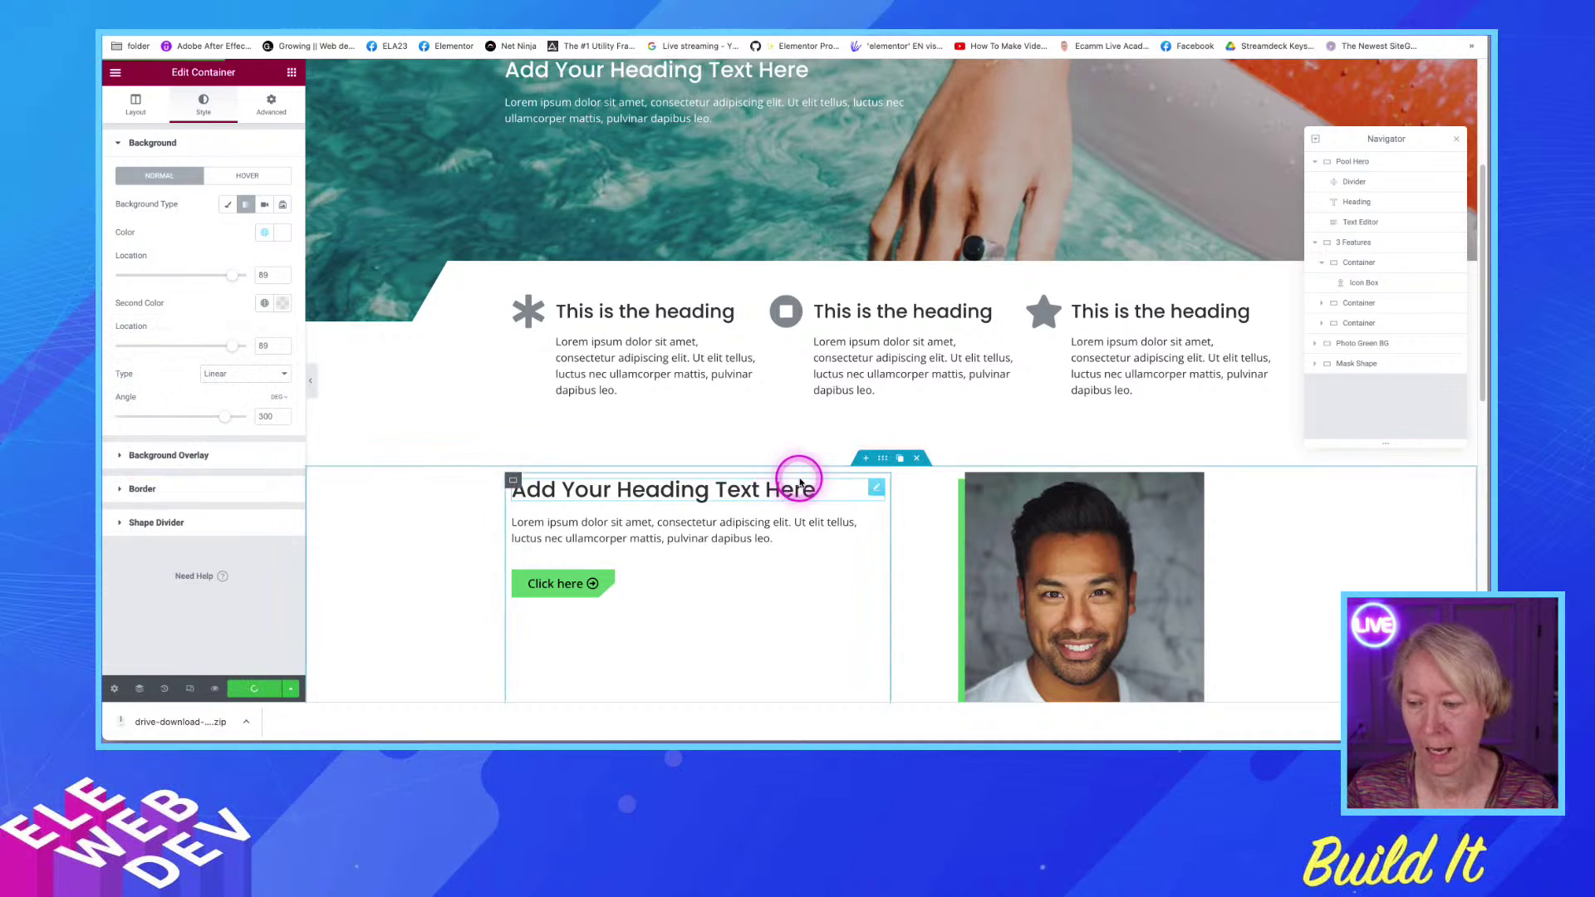
Examine the box shadow settings that create the green offset behind the portrait image
scroll(798, 472, down, 5)
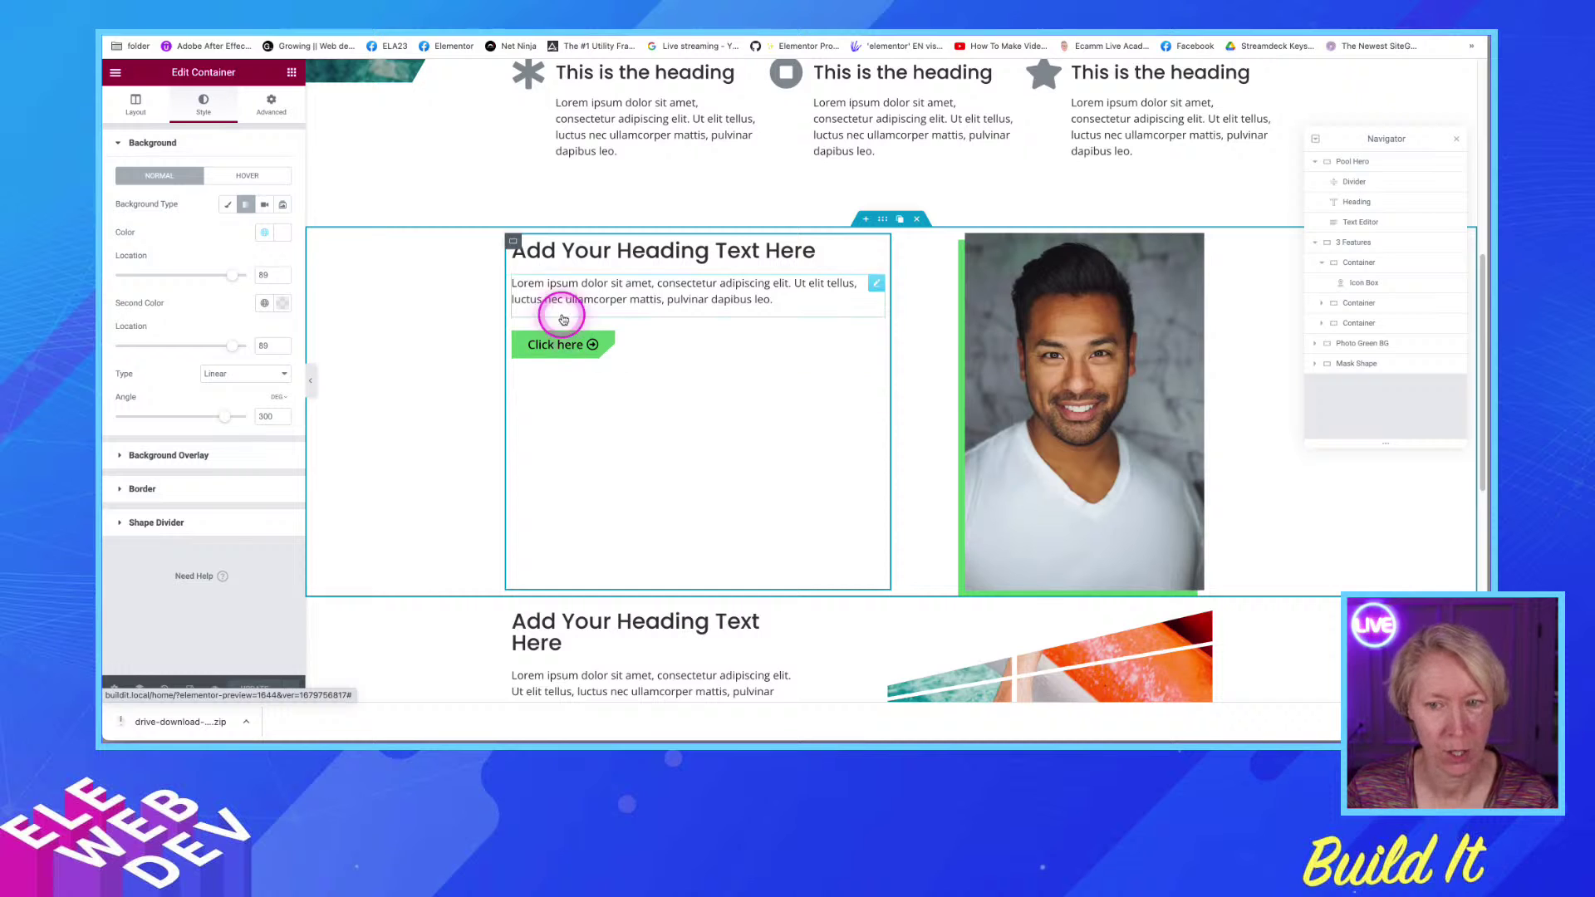
scroll(552, 304, up, 2)
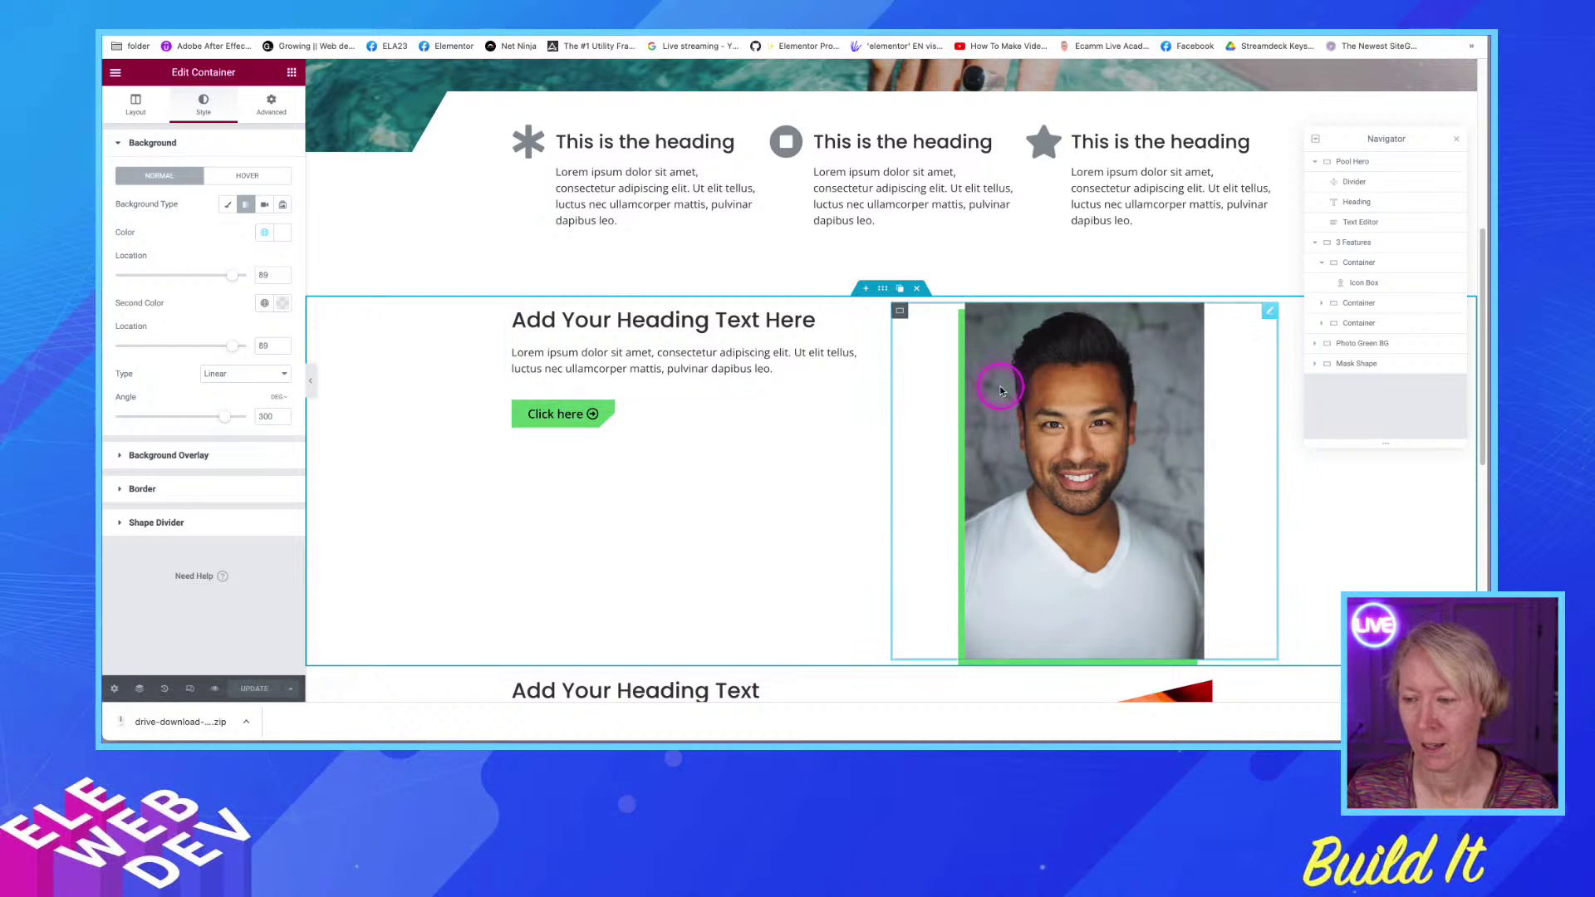
scroll(1080, 370, down, 2)
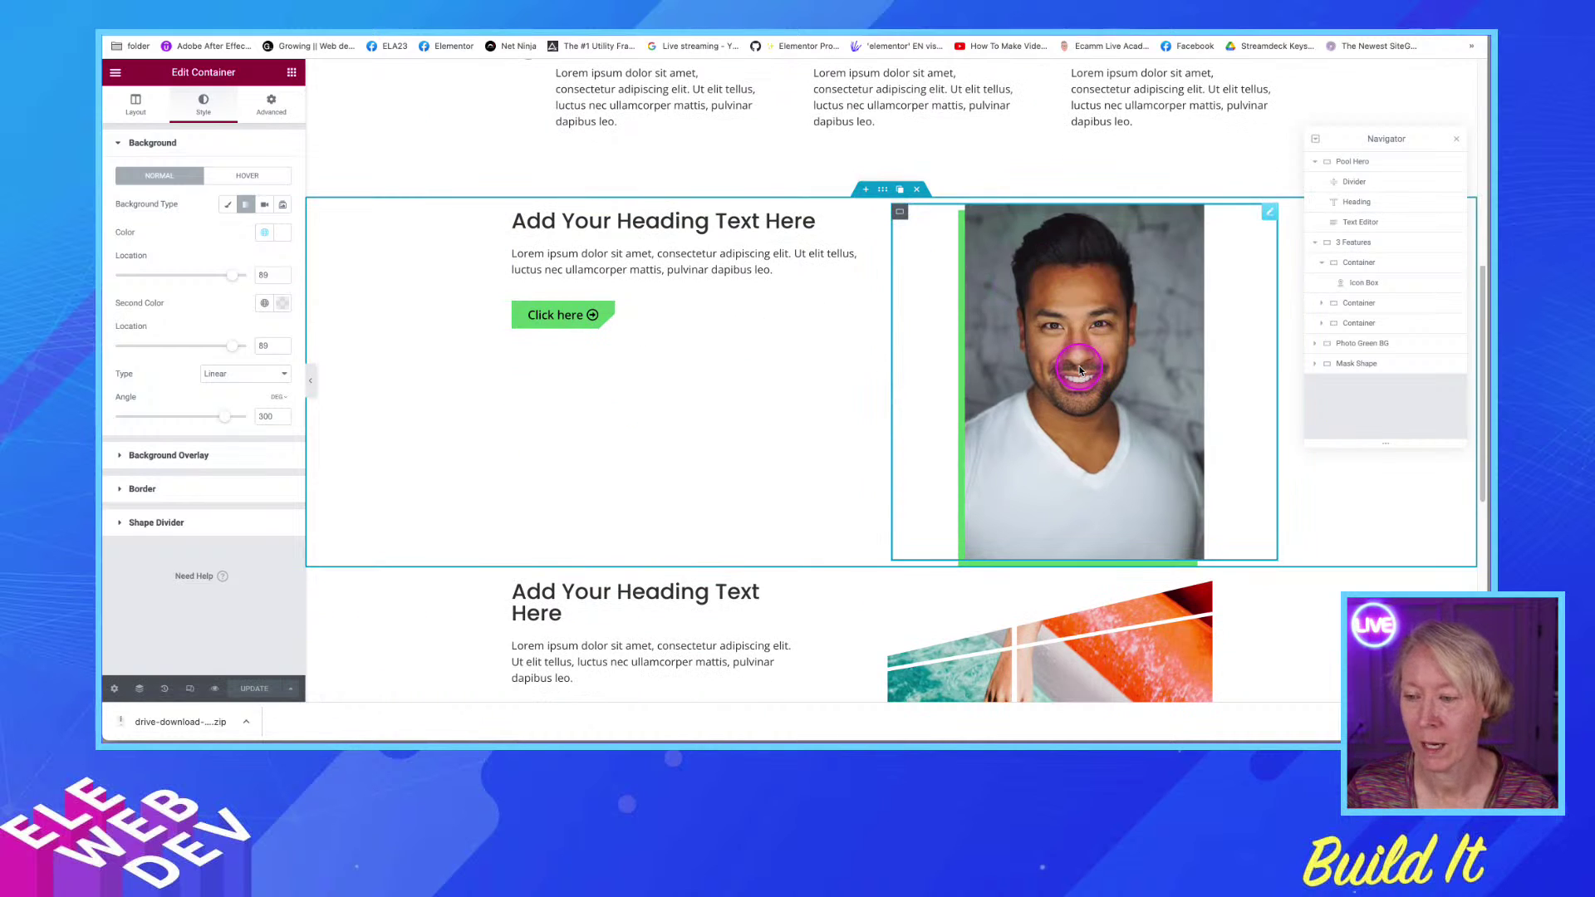
click(977, 230)
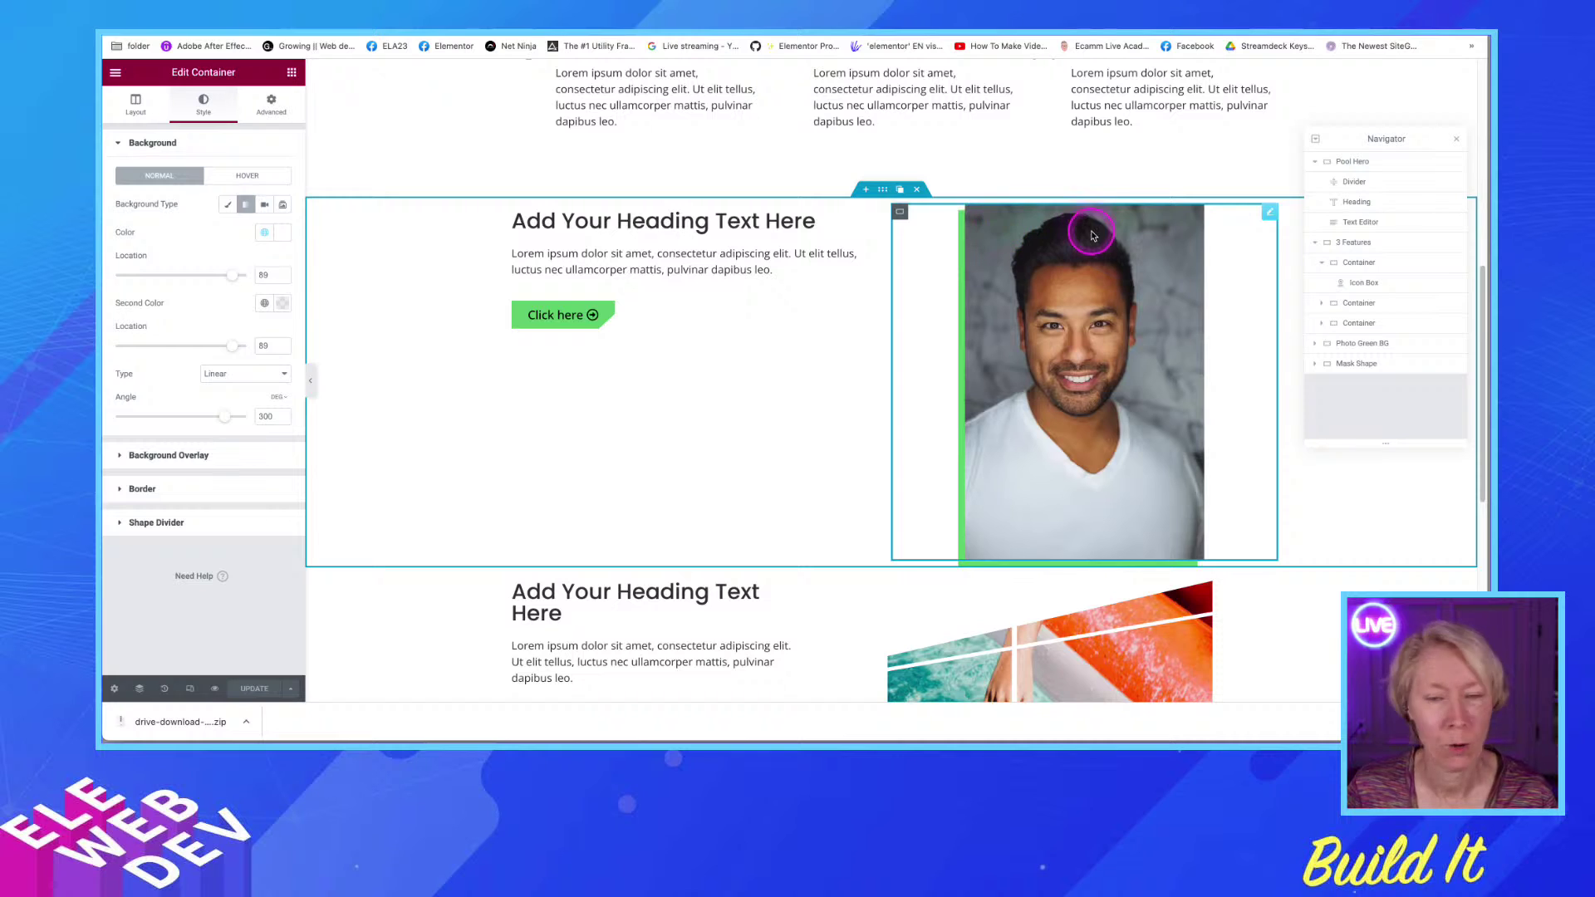
right_click(1270, 214)
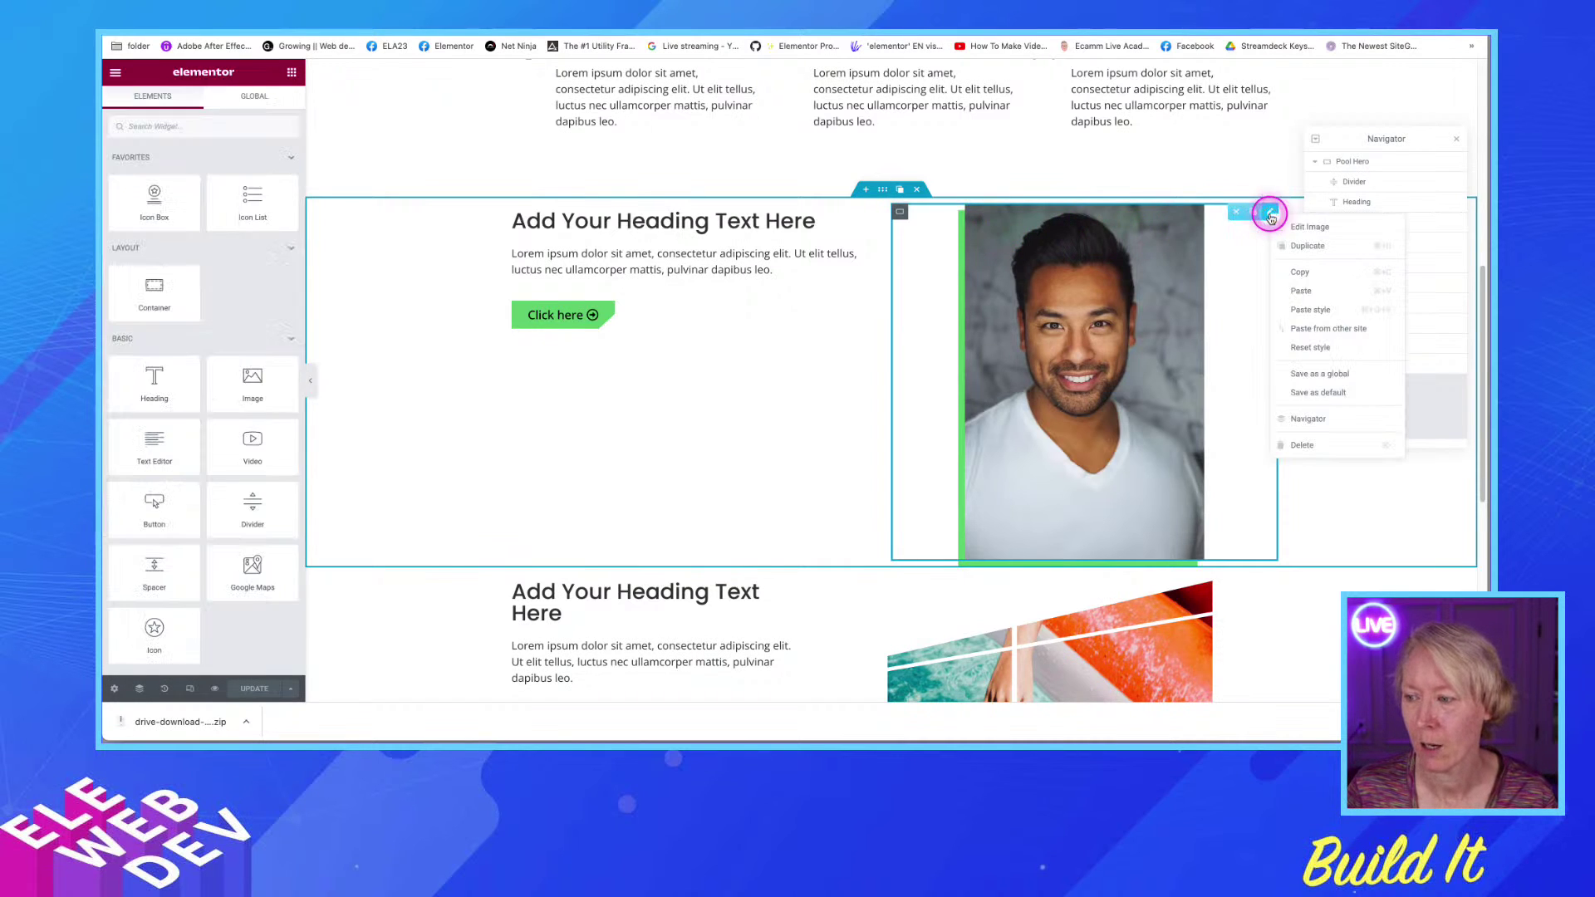
click(1282, 226)
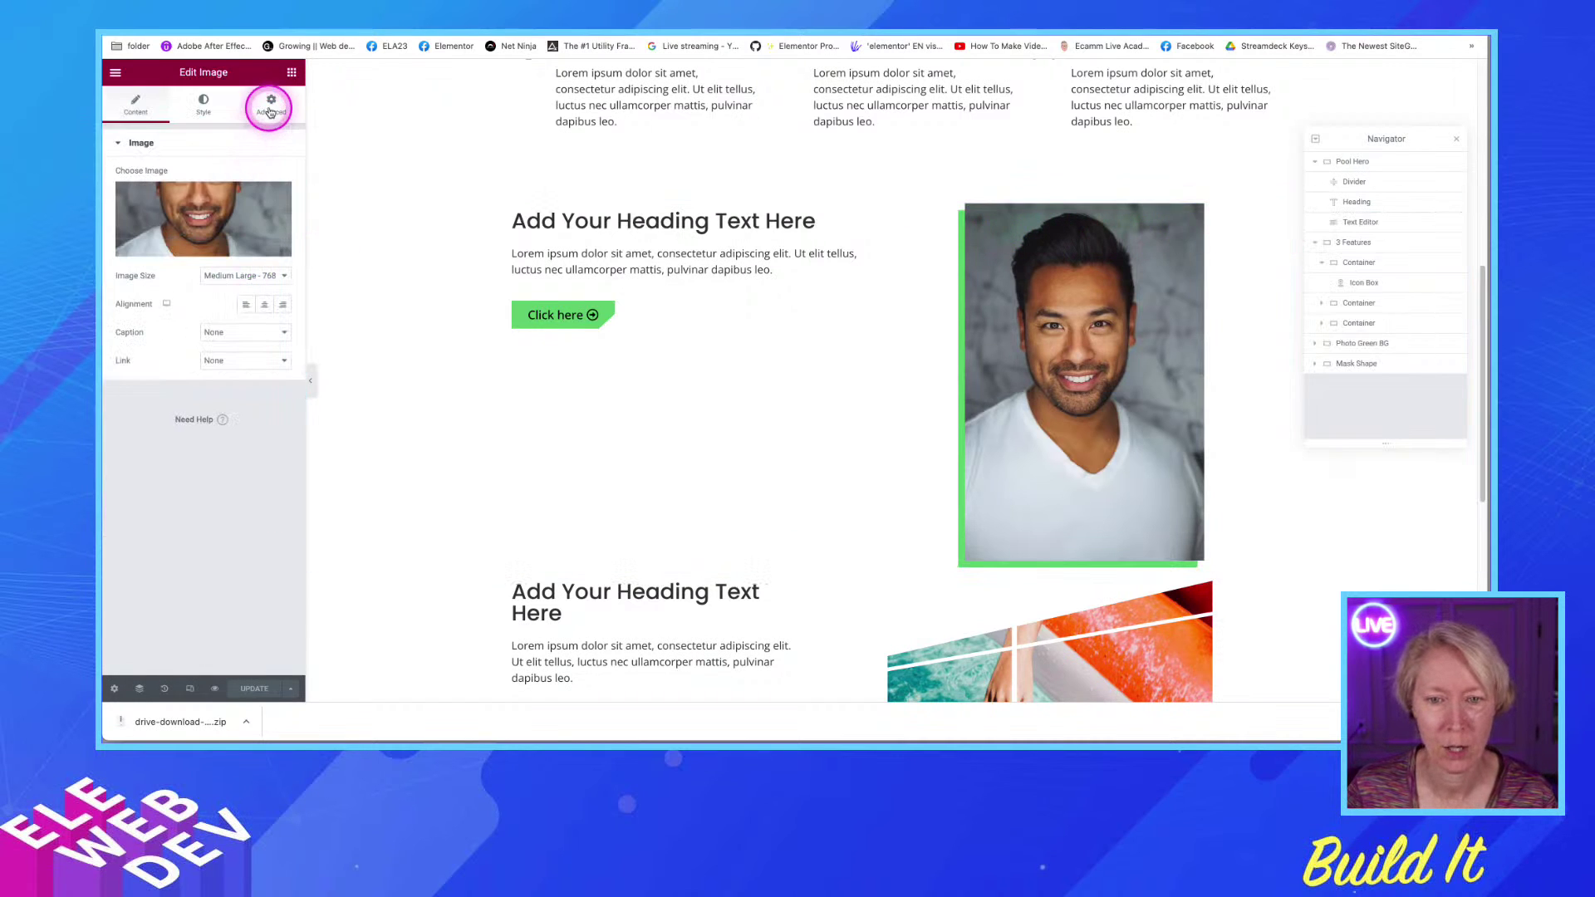
click(216, 103)
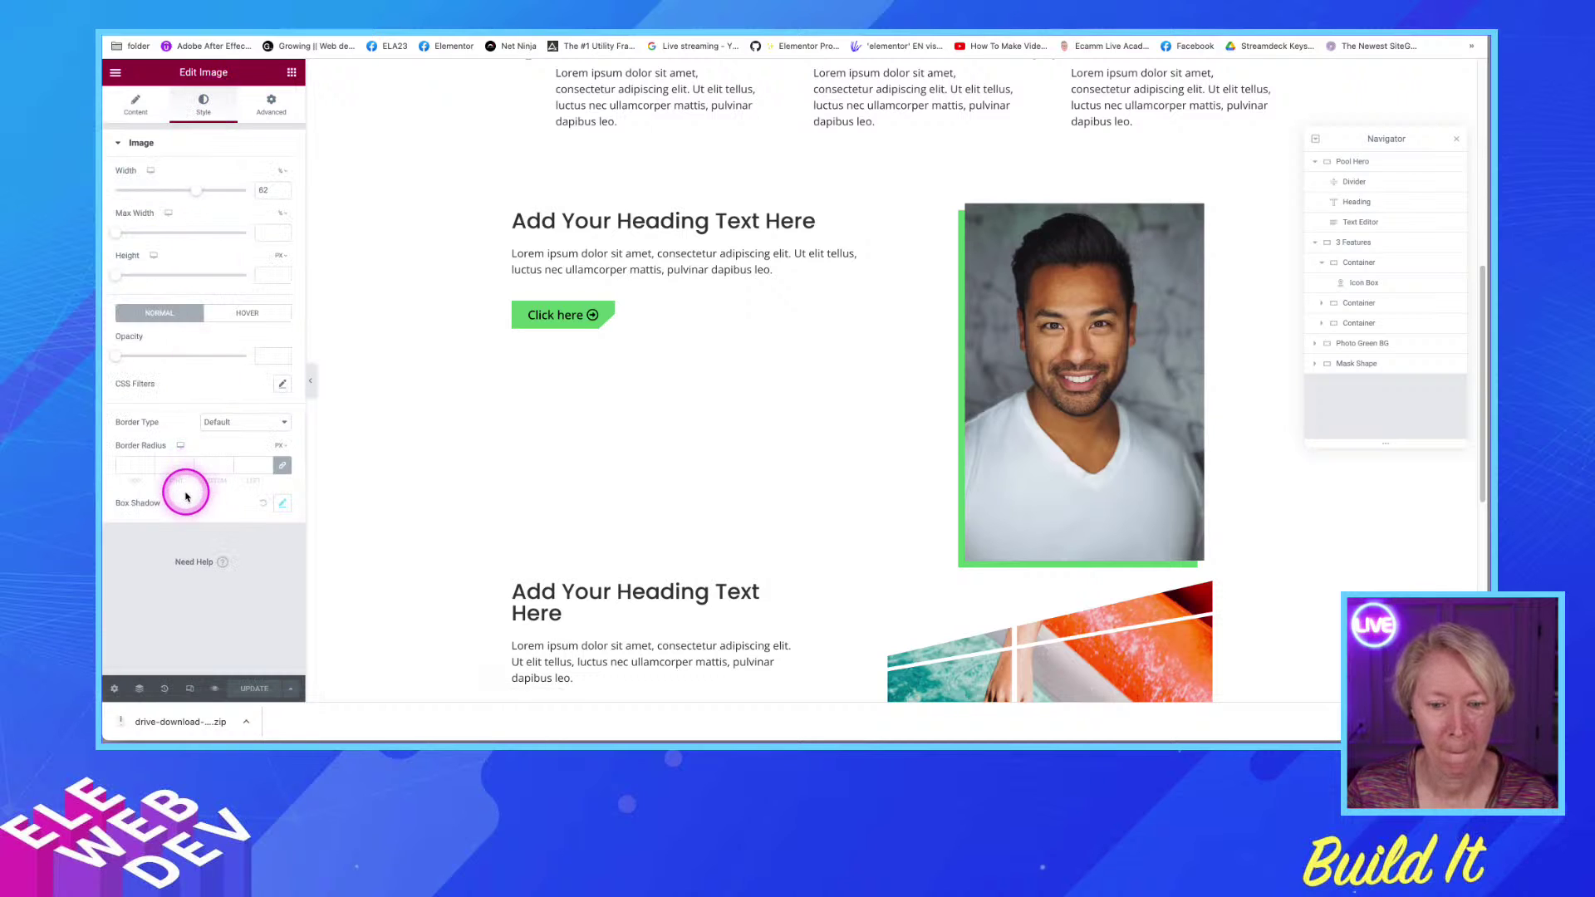
click(283, 503)
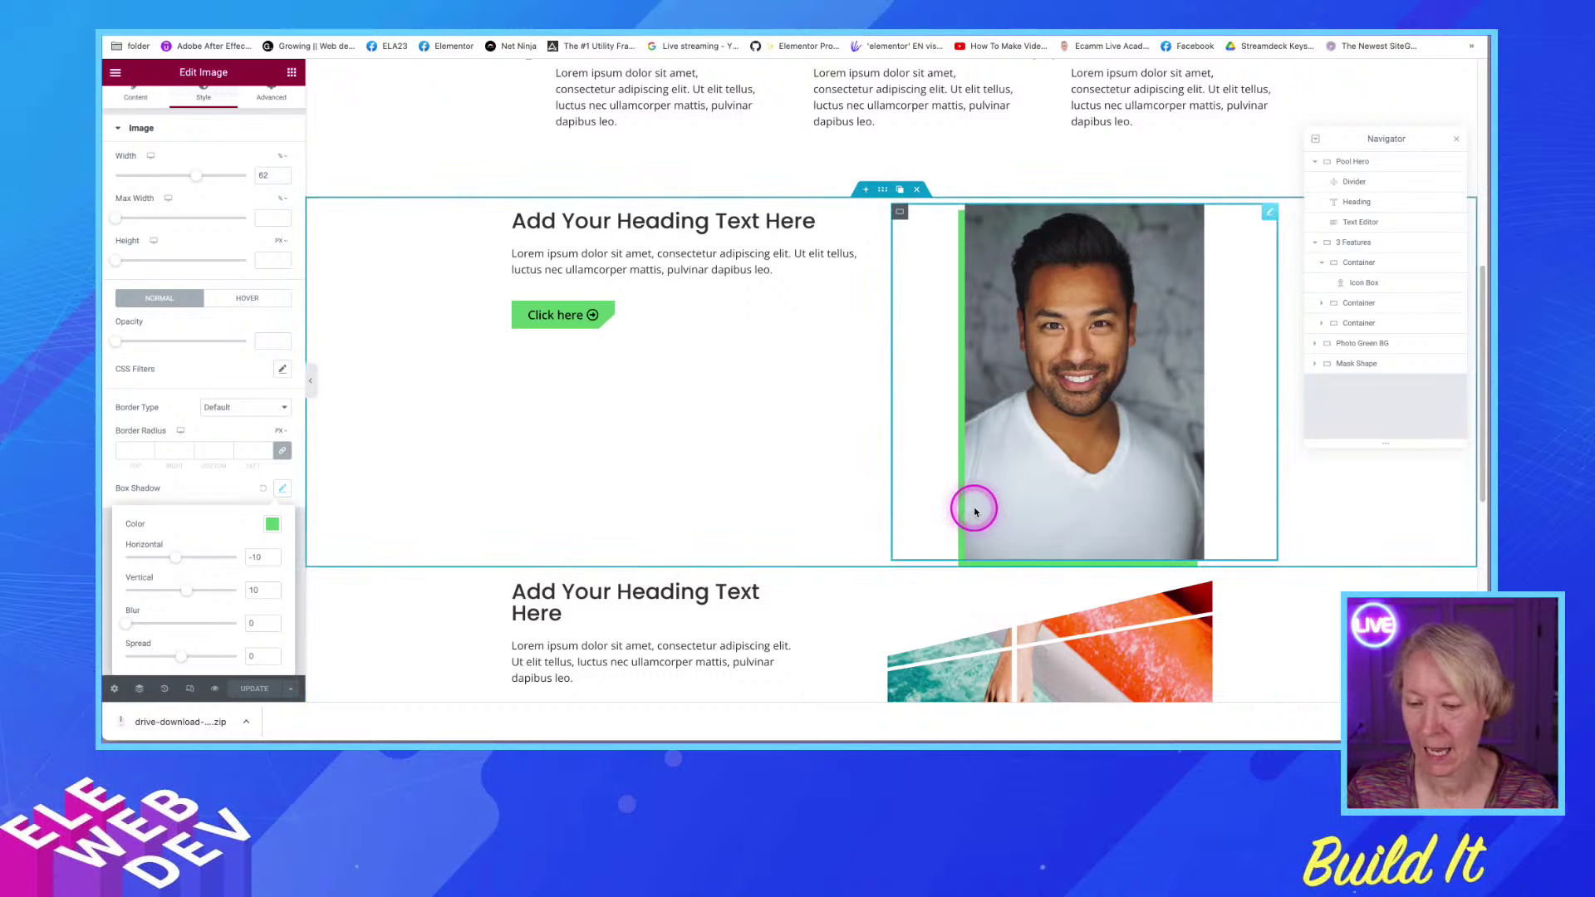
Open the mask settings of the pool image in the Mask Shape section
scroll(974, 511, down, 5)
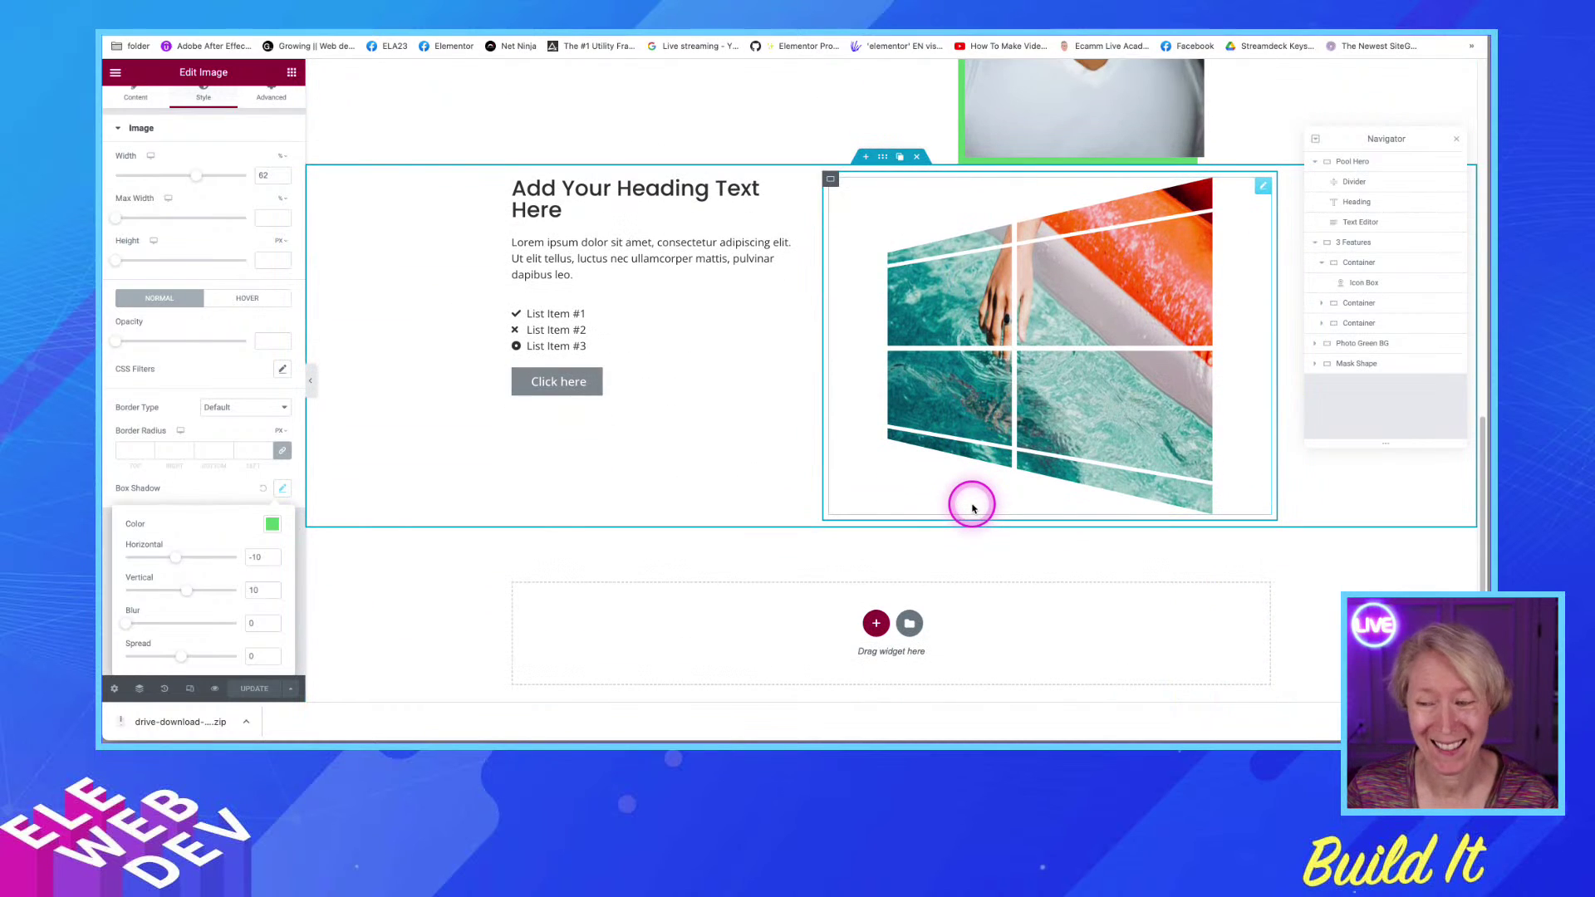
click(1262, 188)
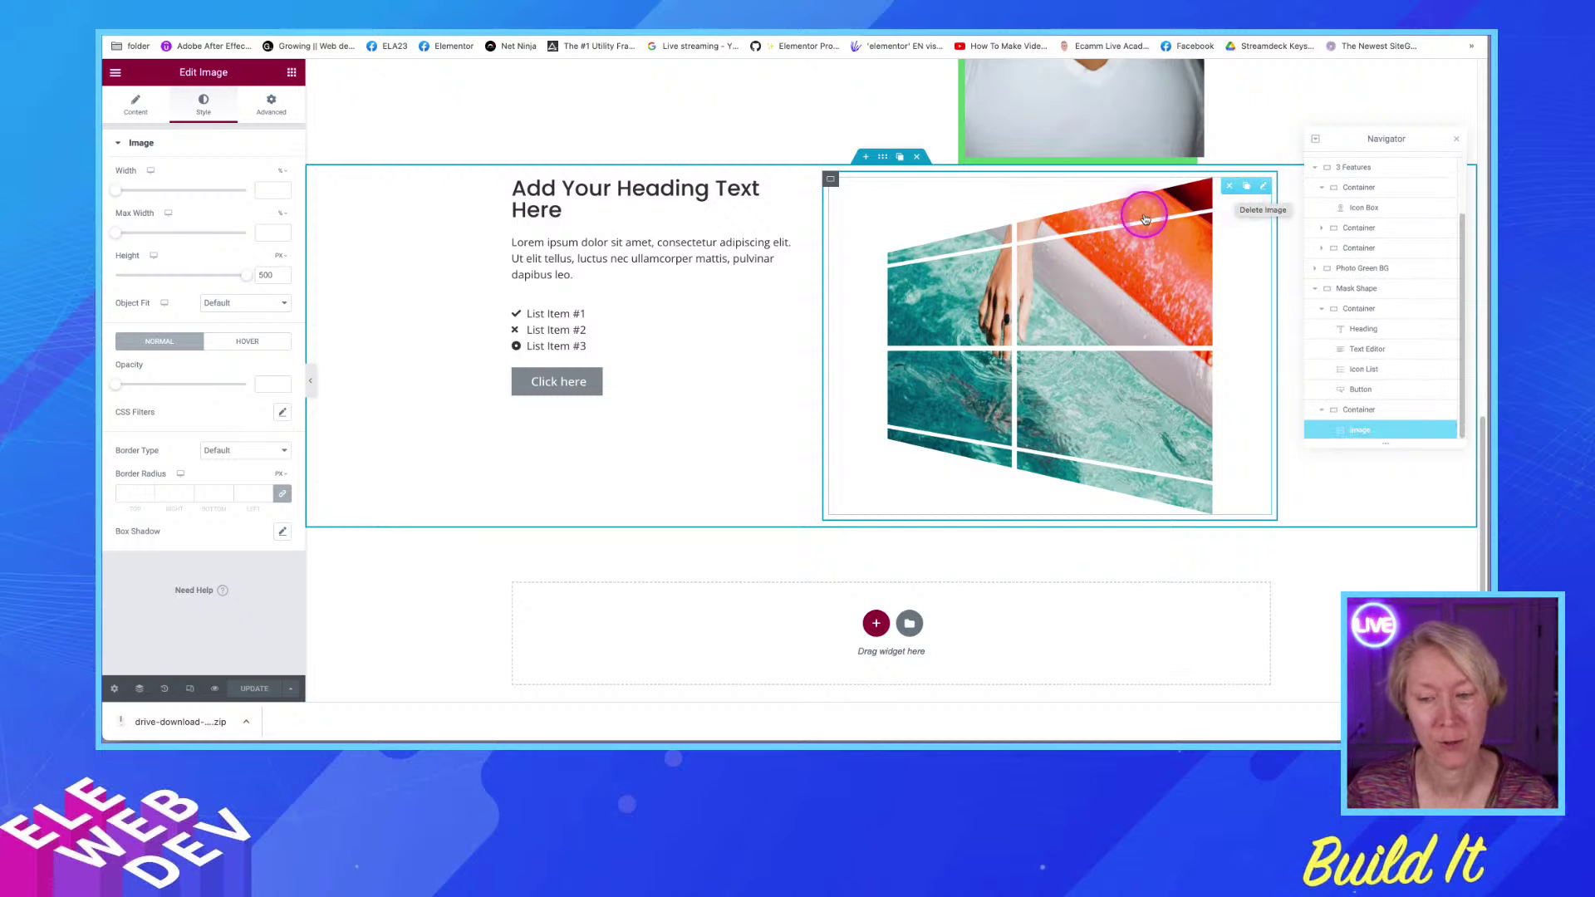
click(273, 102)
scroll(186, 549, down, 3)
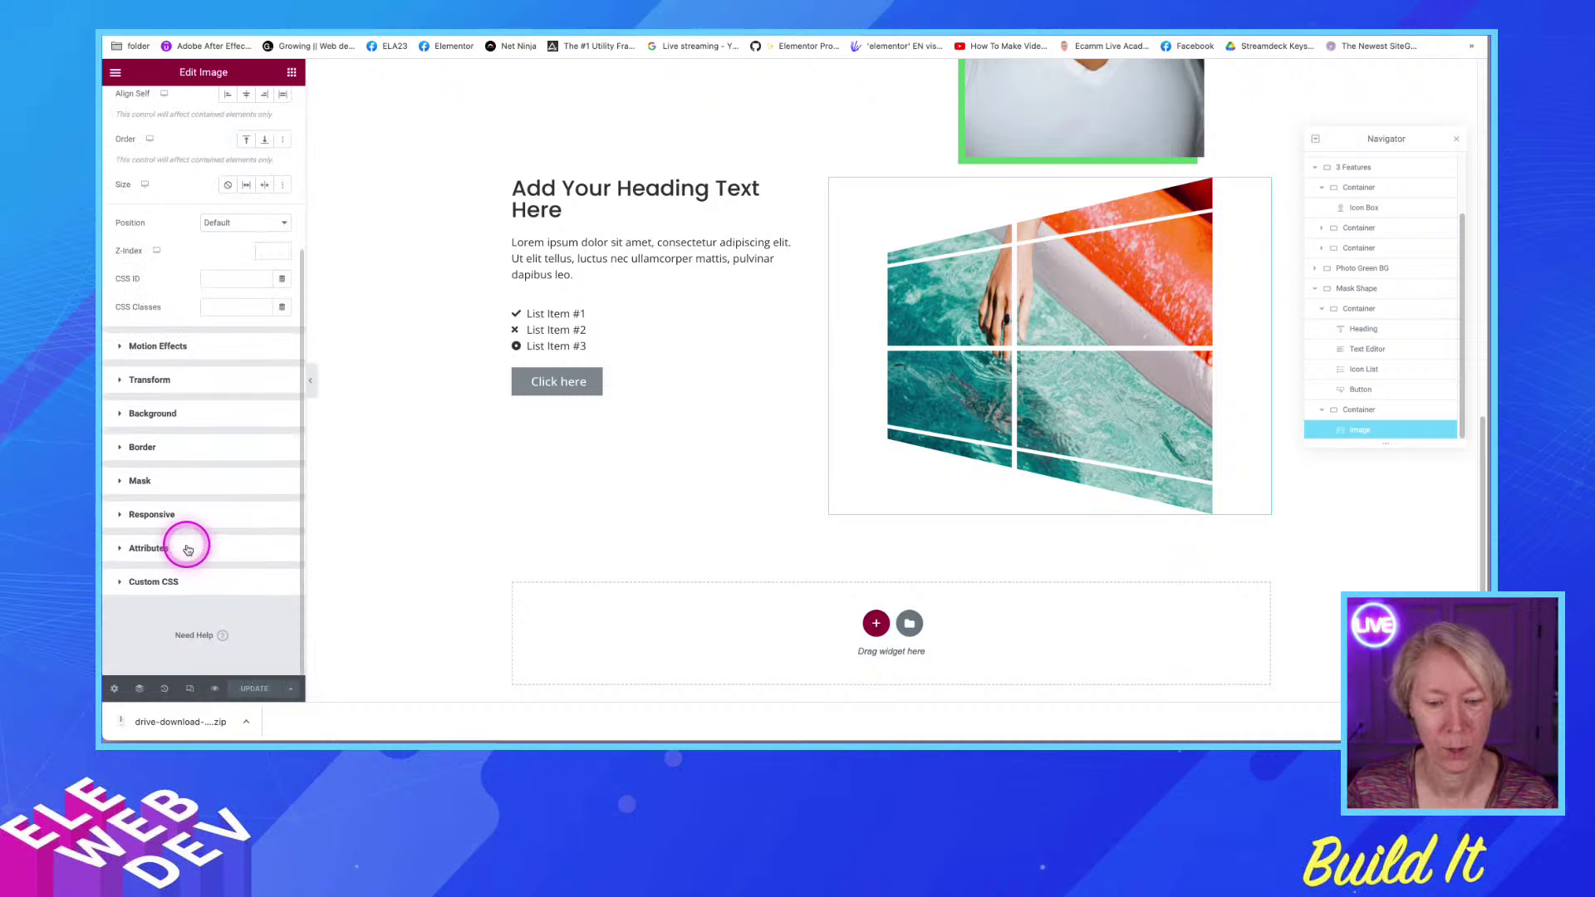
click(151, 480)
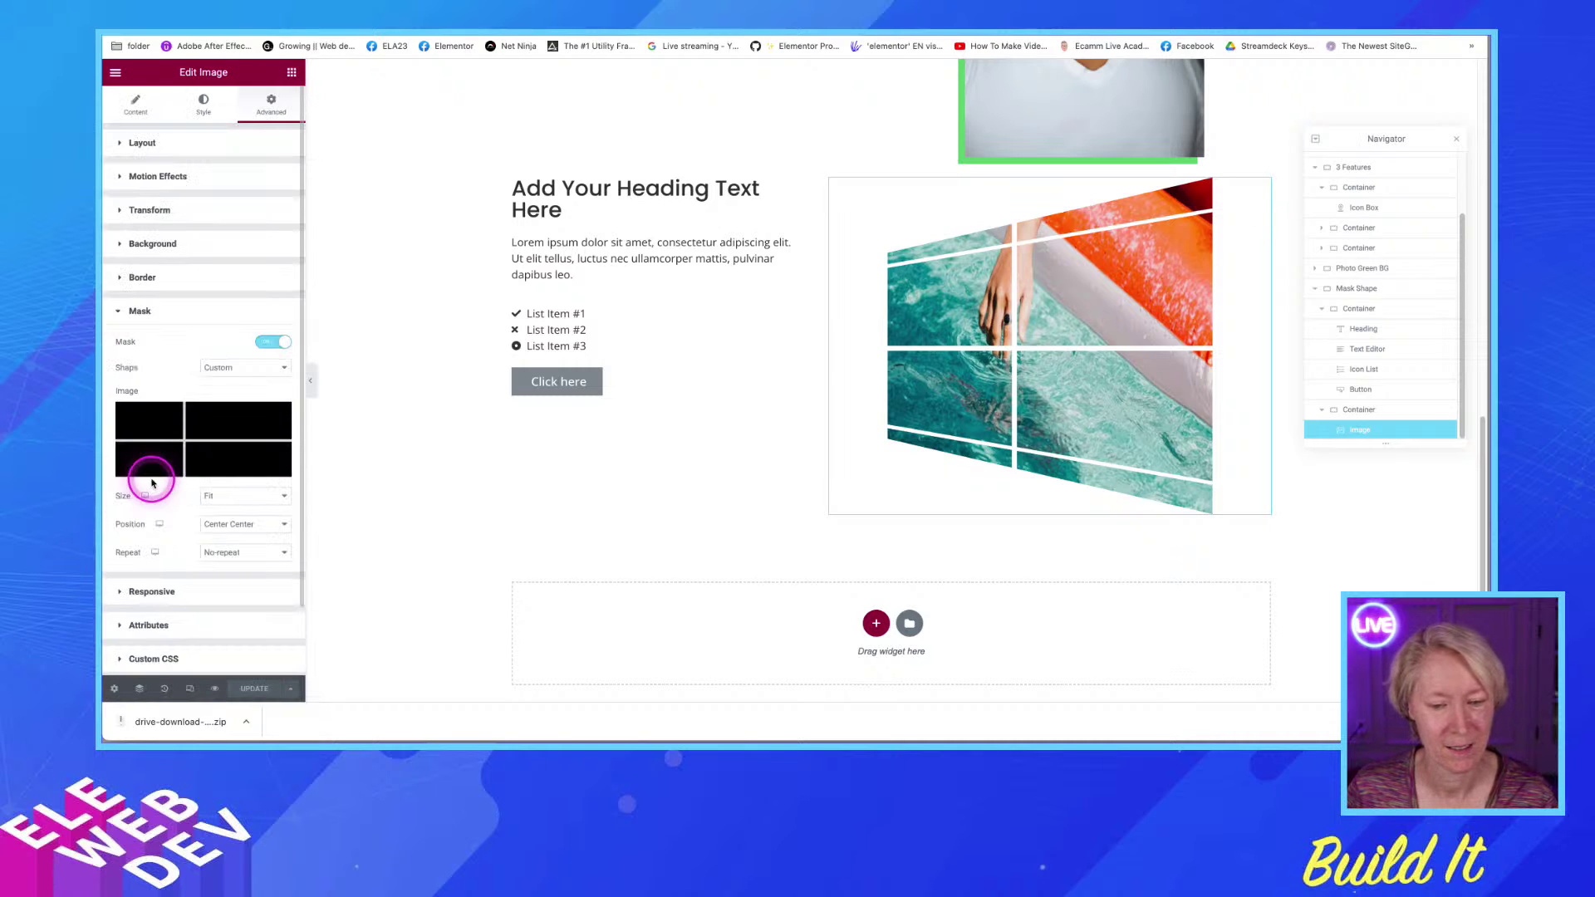
mouse_move(157, 446)
Try the np_icosahedron SVG from the media library as the pool image's custom mask
click(234, 468)
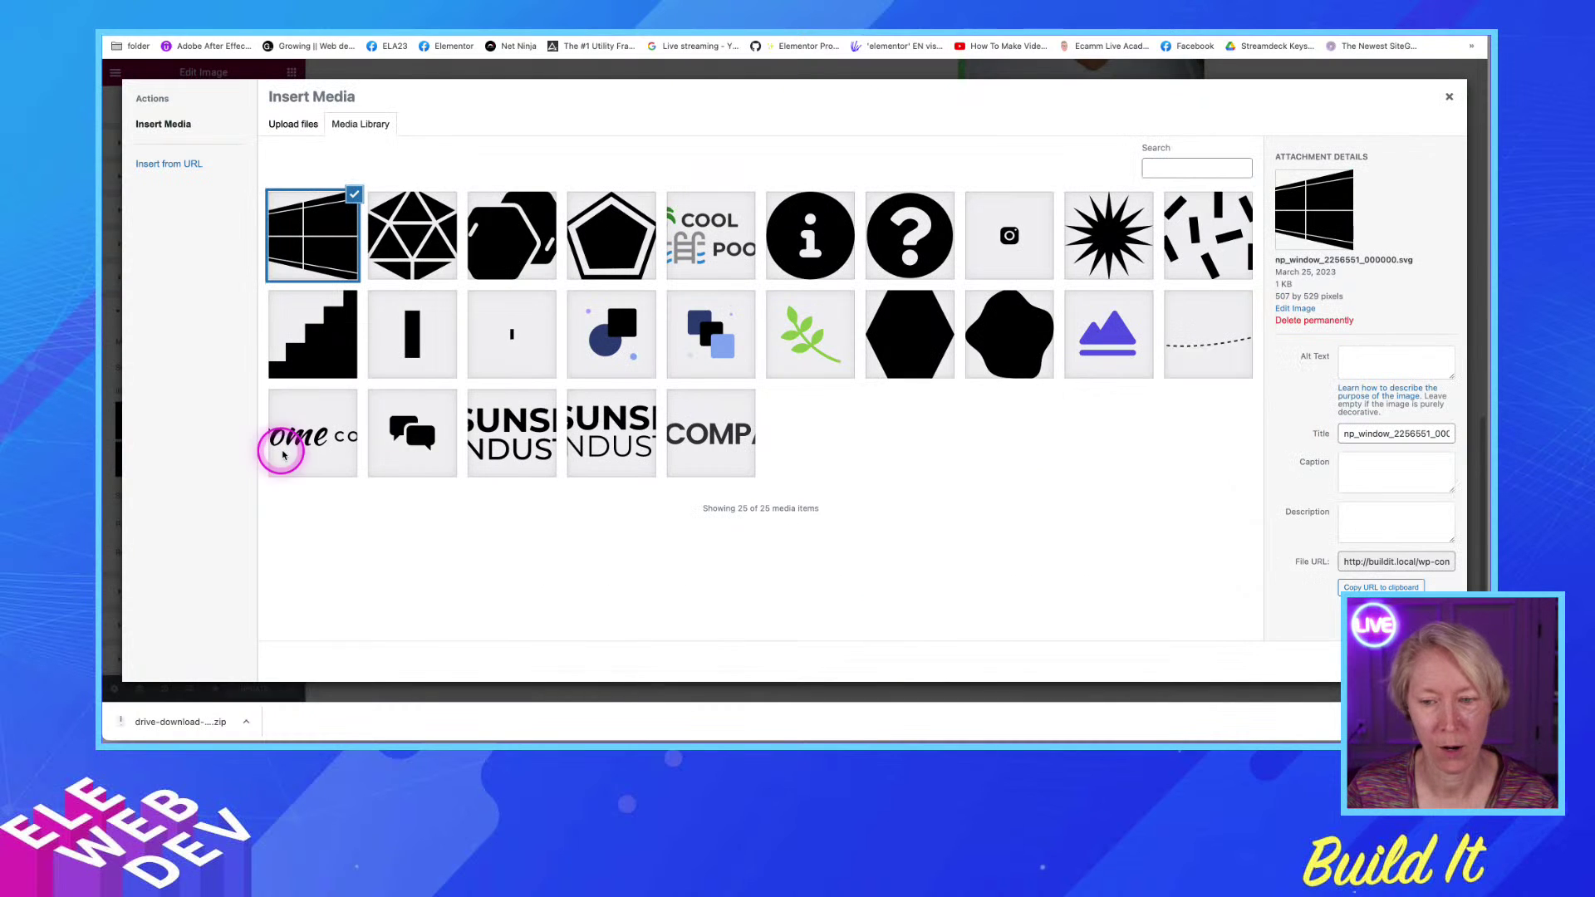
click(413, 236)
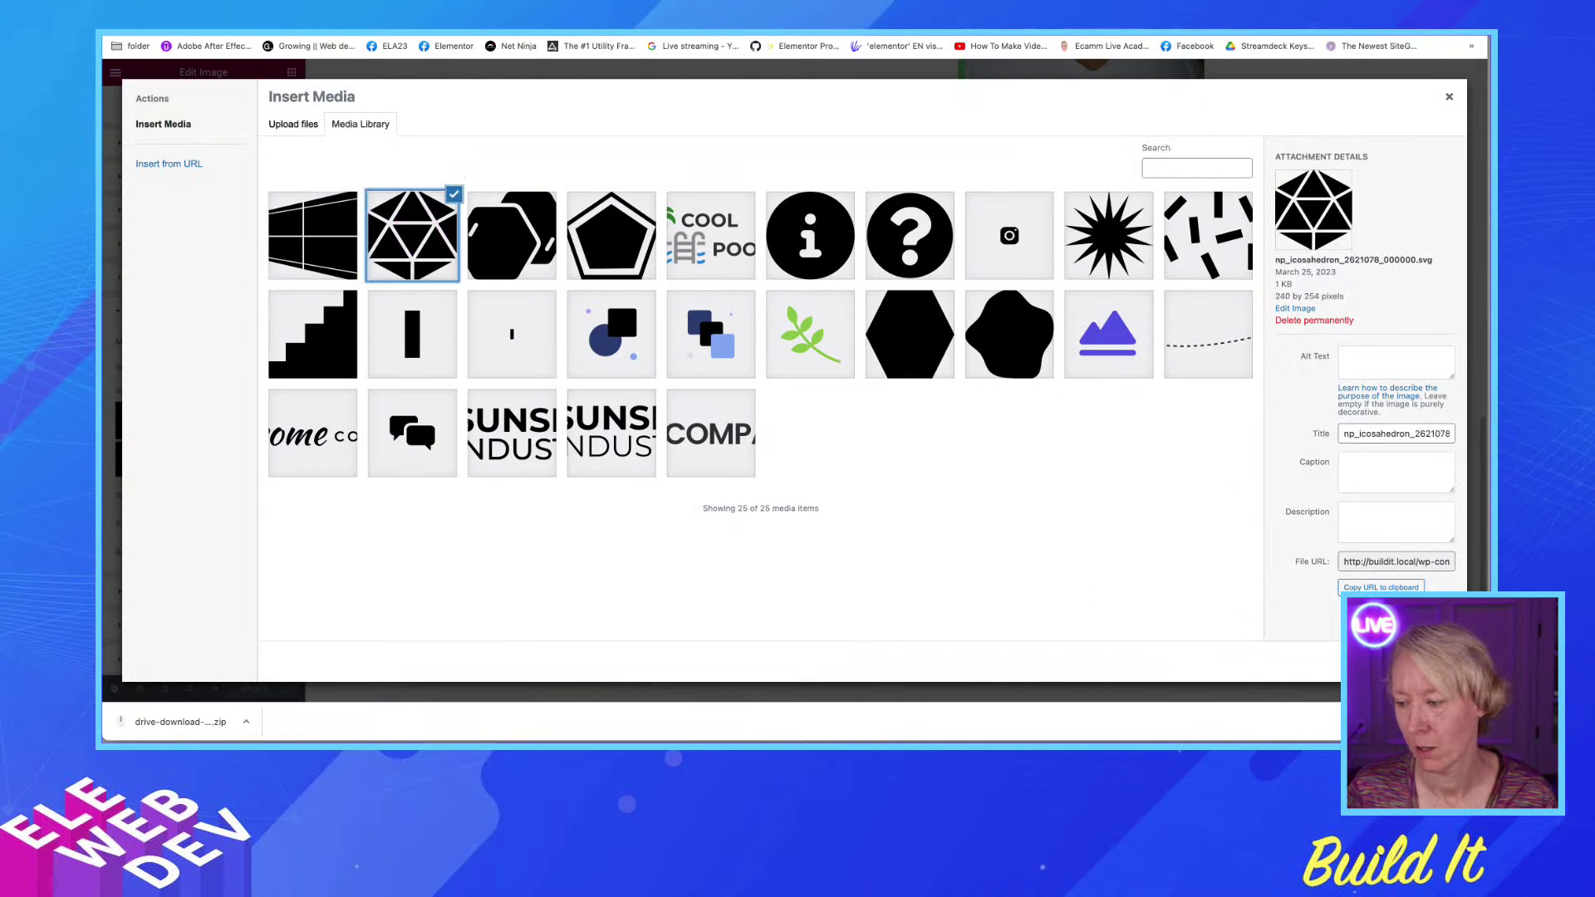
click(1416, 662)
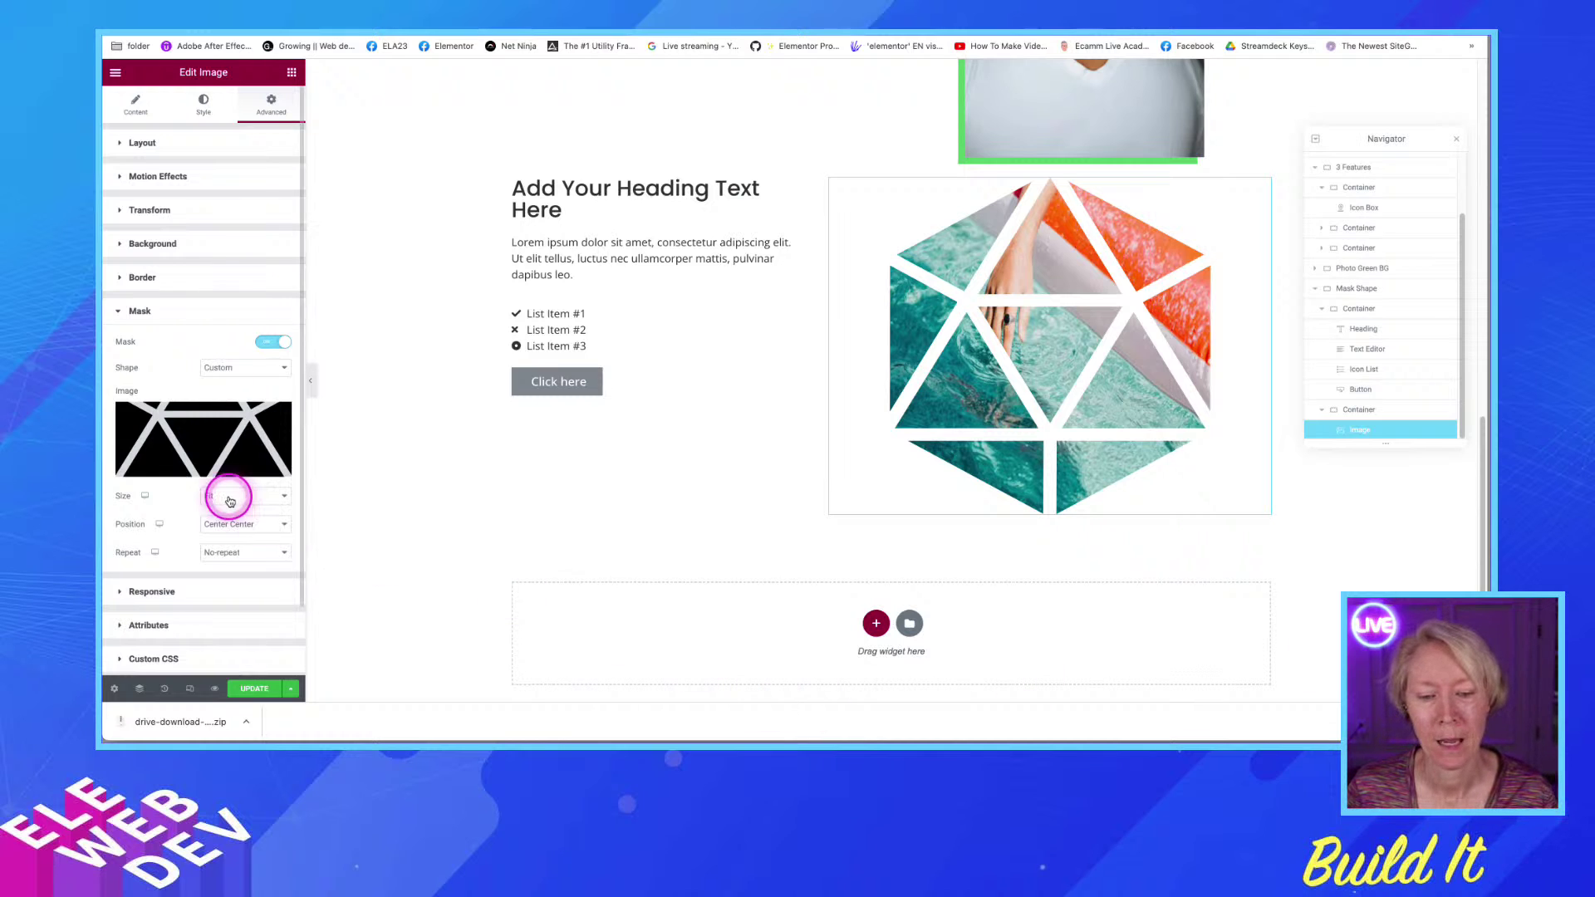
Try the Circle mask shape on the pool image and switch the shape back to Custom
click(214, 366)
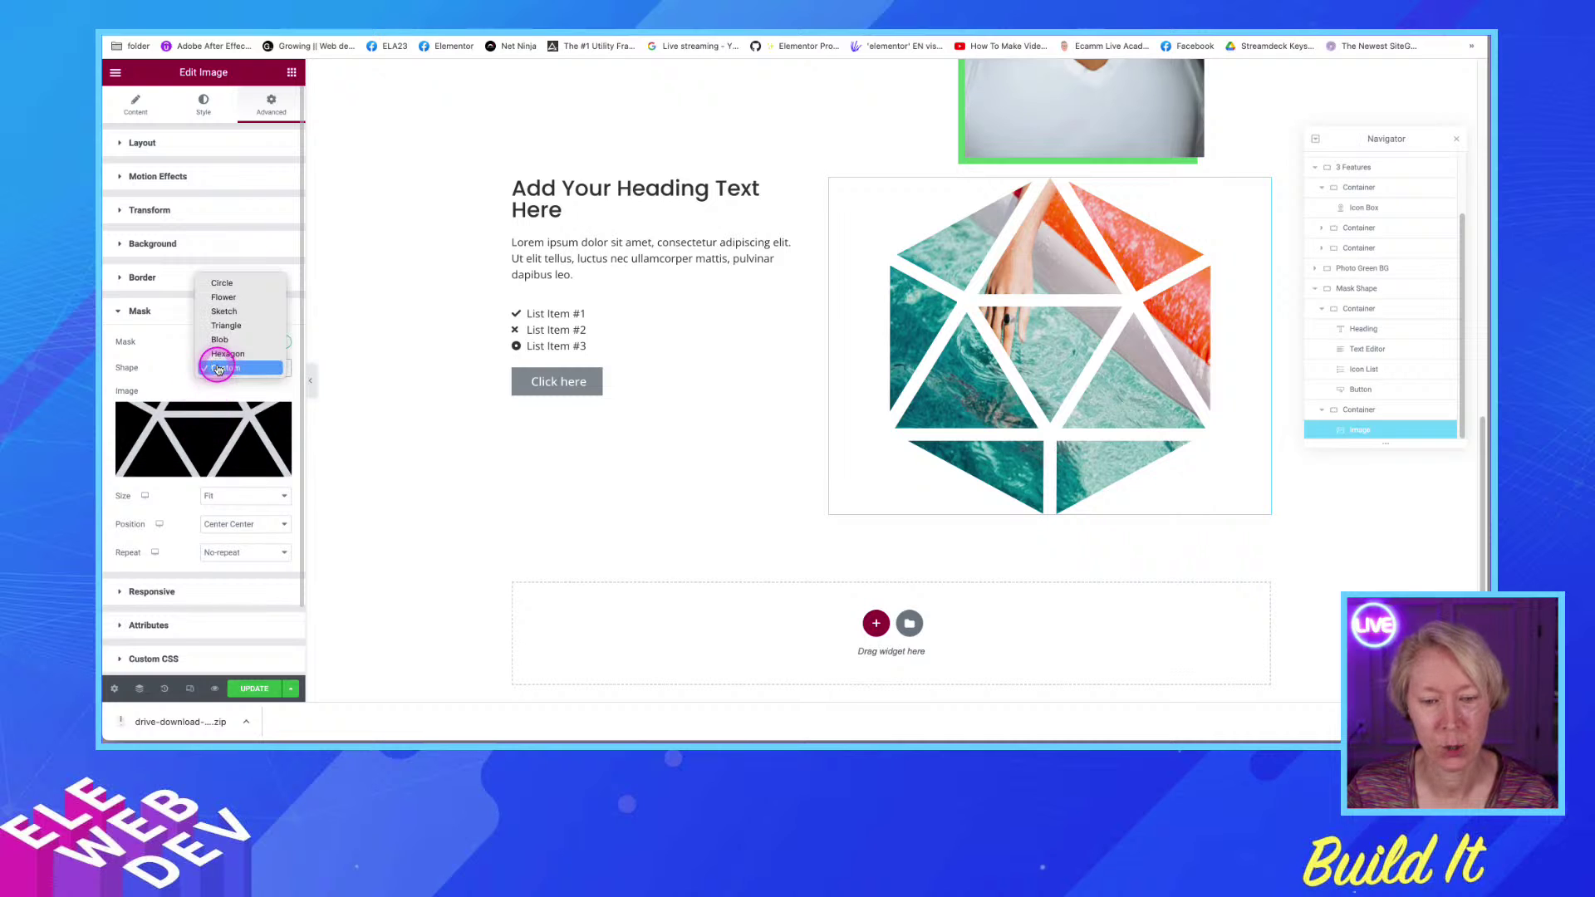
click(222, 283)
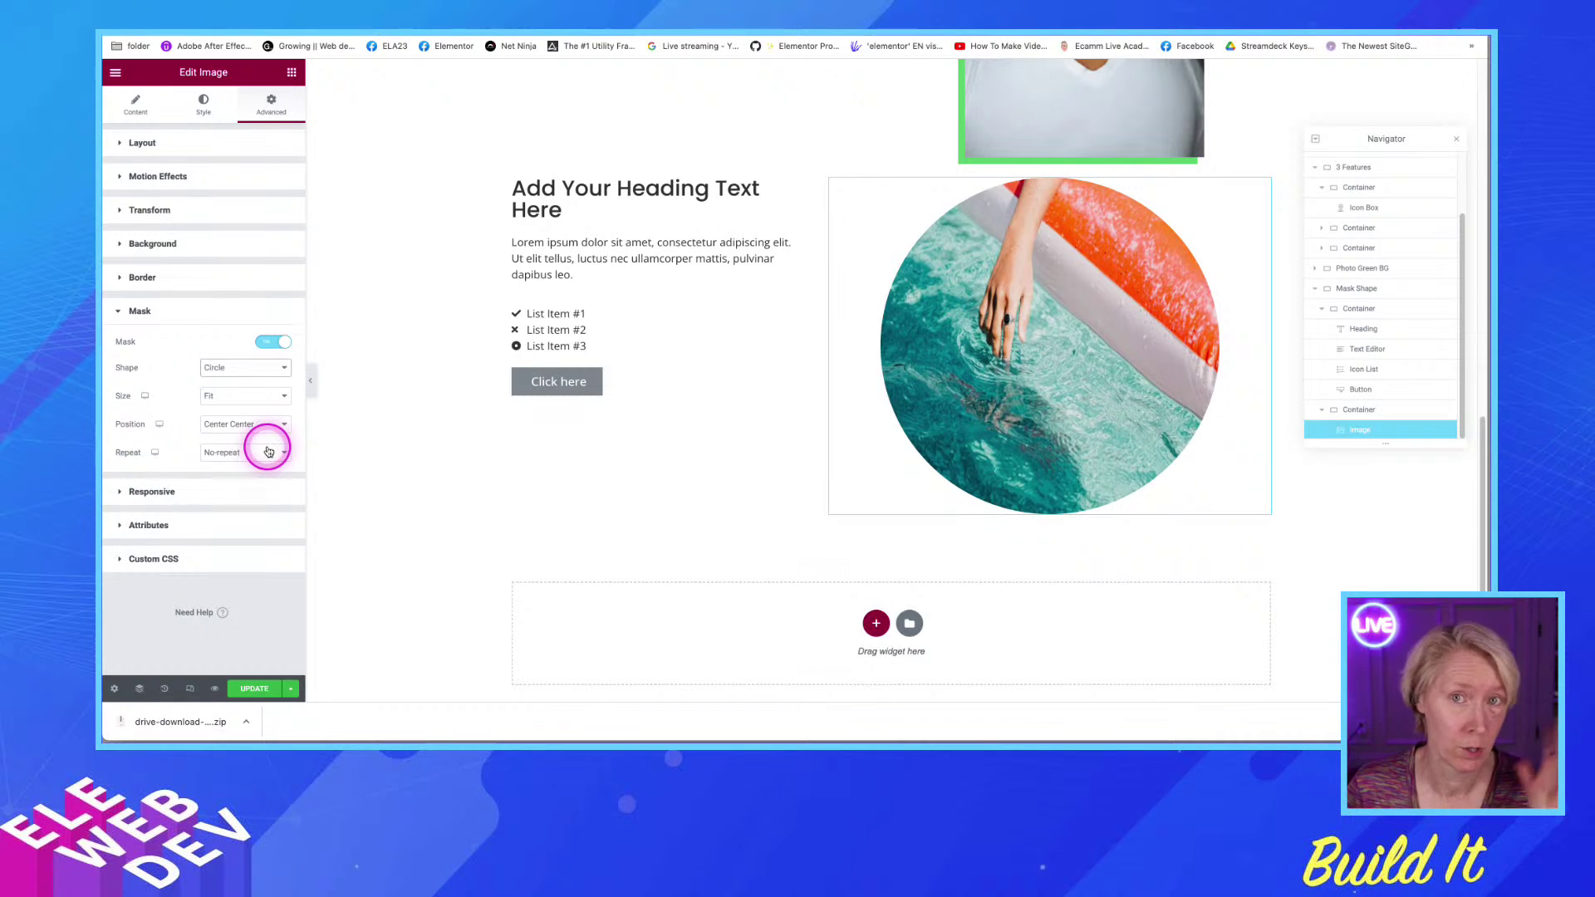
click(240, 376)
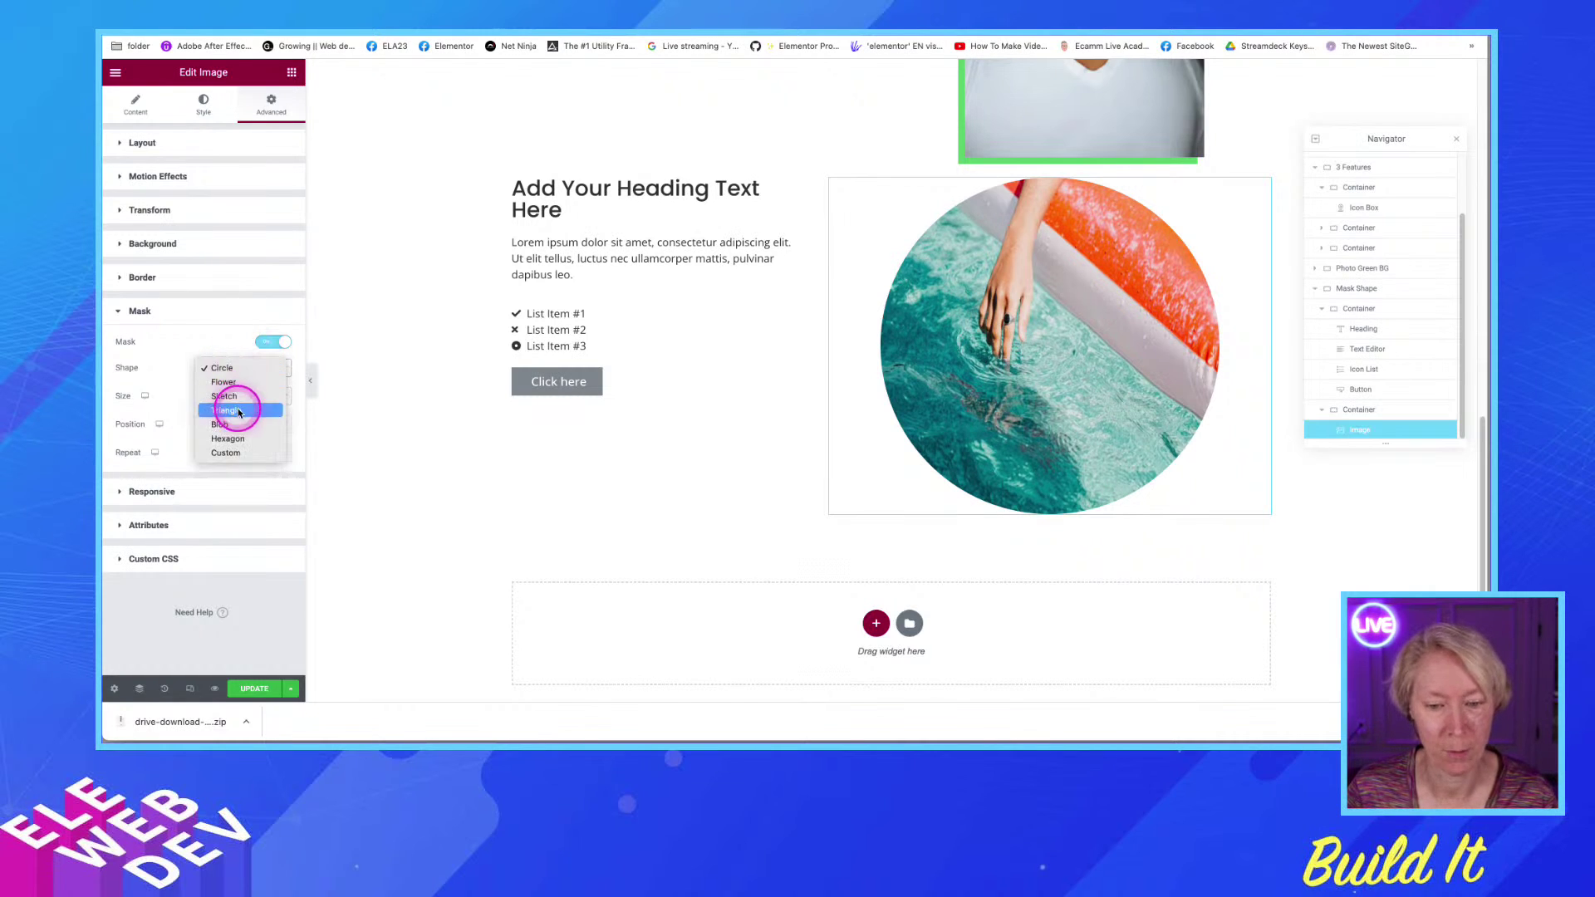
click(235, 452)
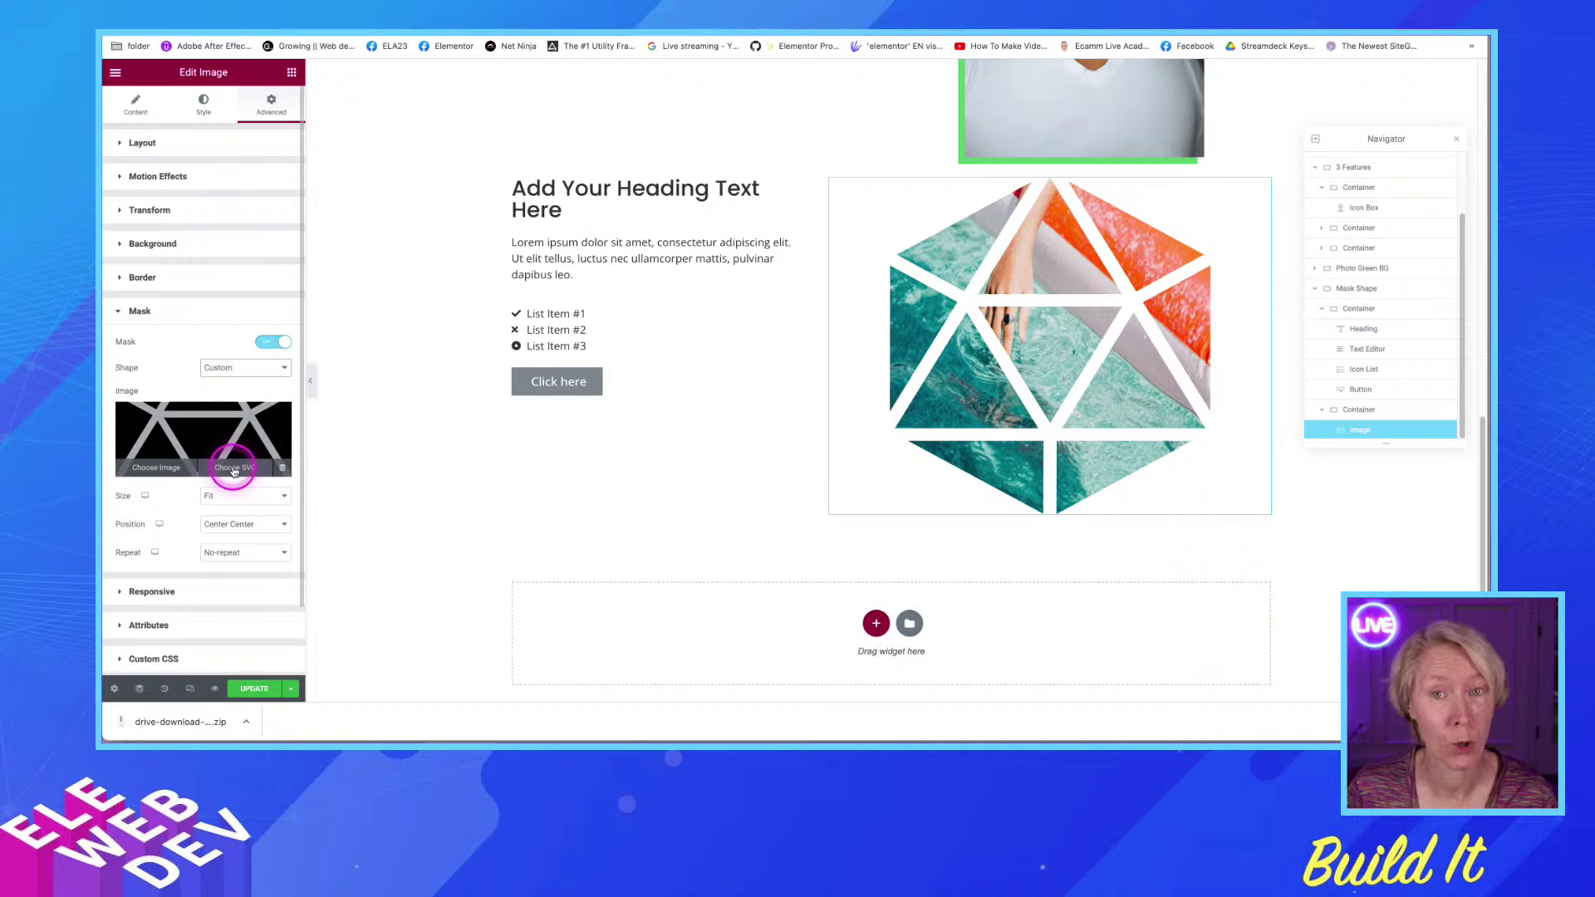
Replace the pool image's custom mask with the pentagon np_flat-shapes SVG from the media library
click(234, 470)
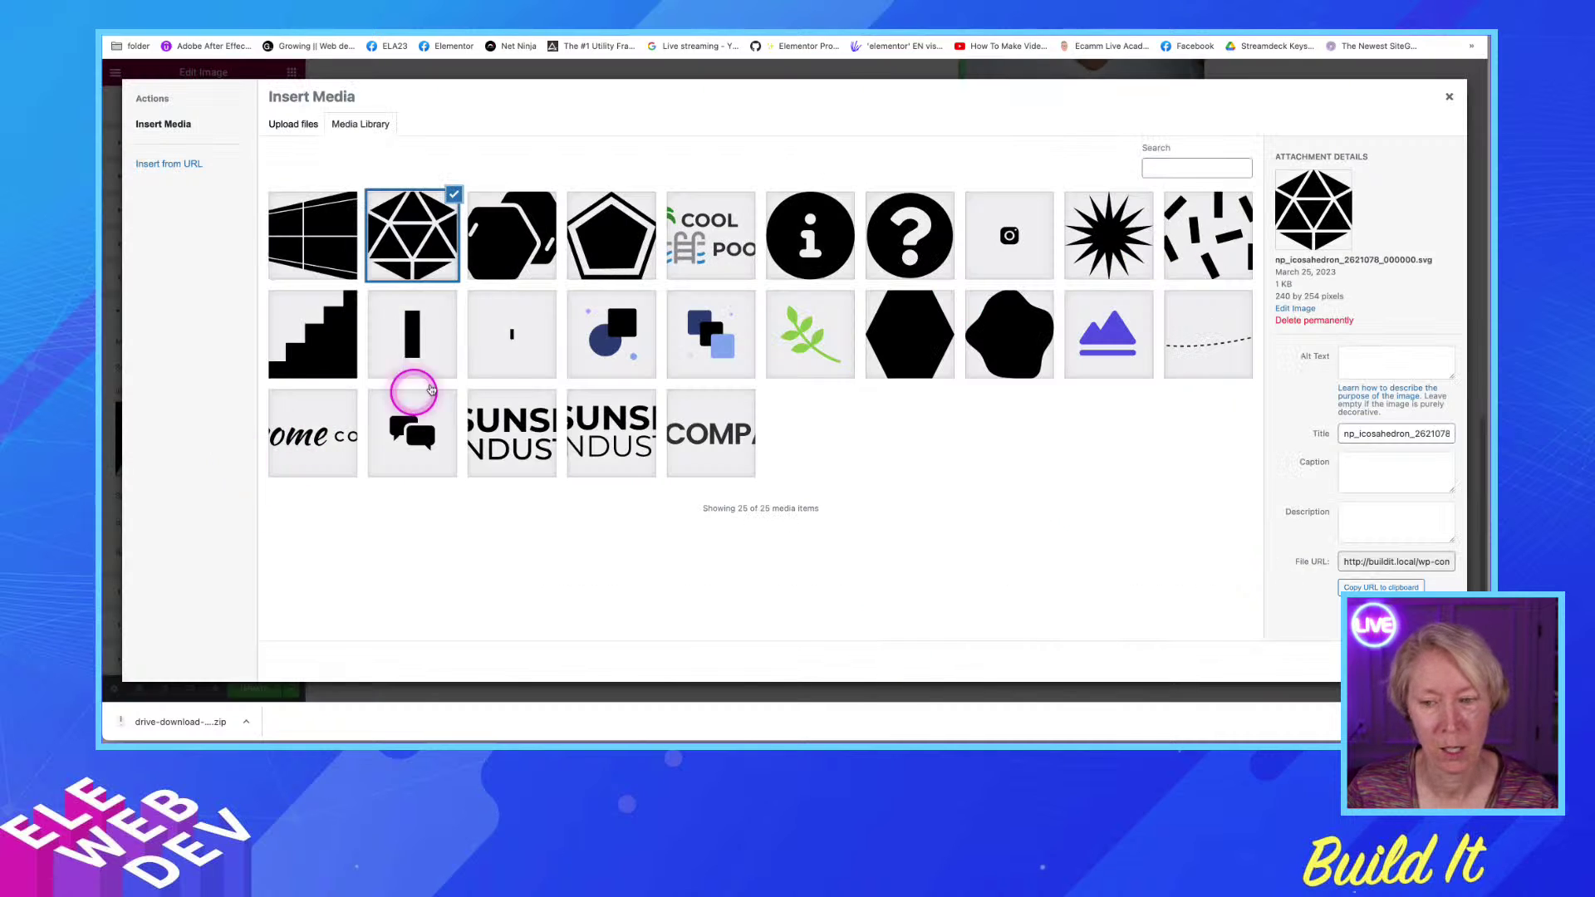
click(639, 263)
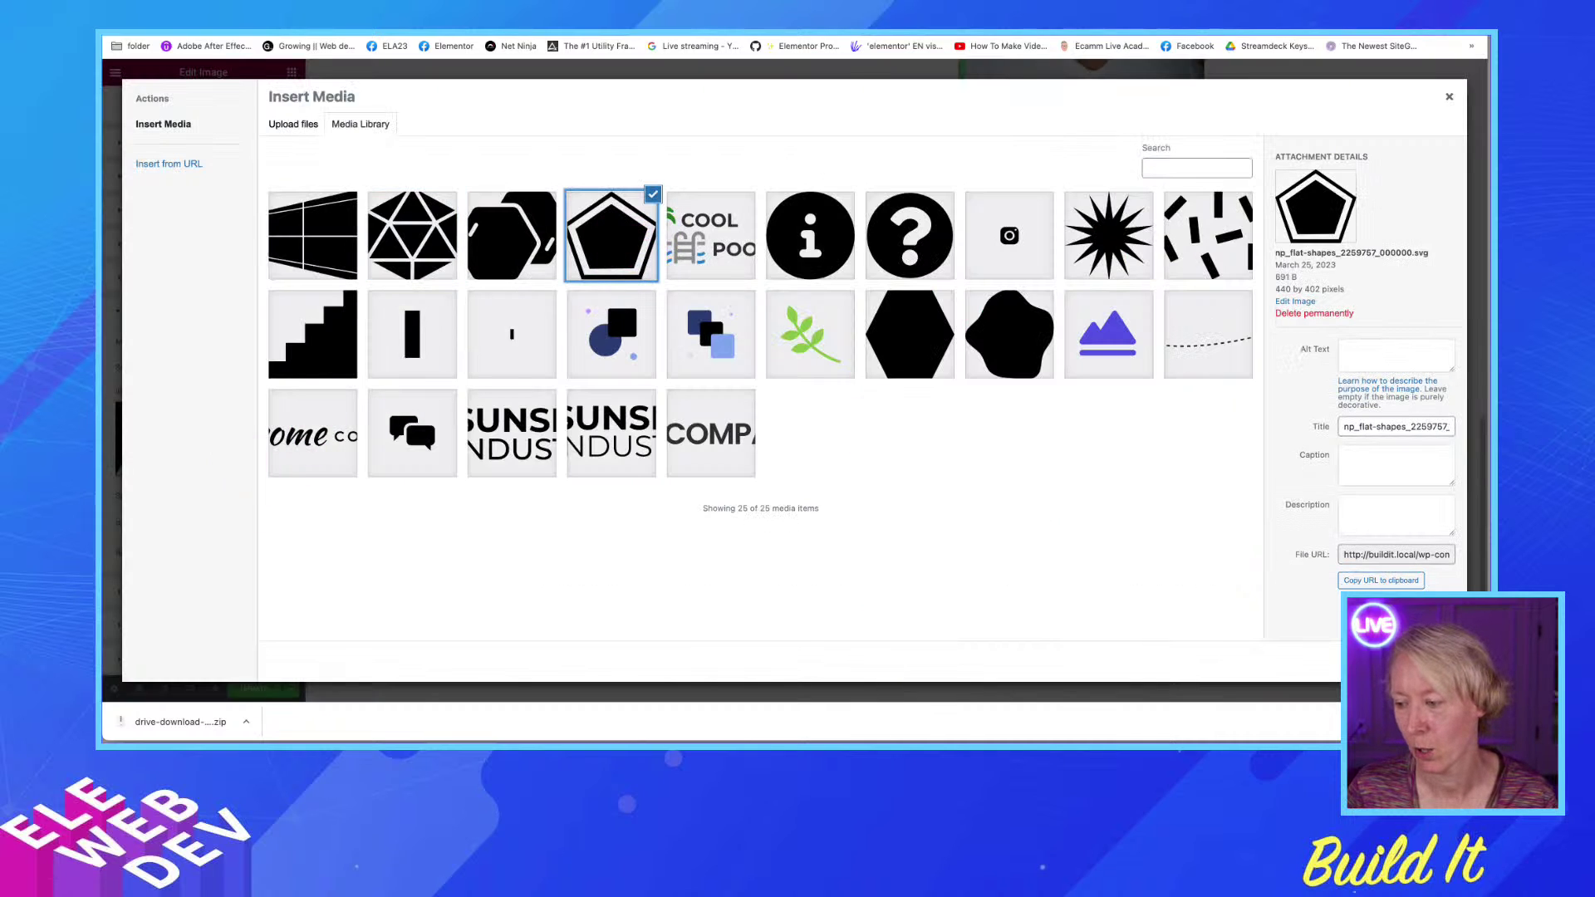
click(1412, 660)
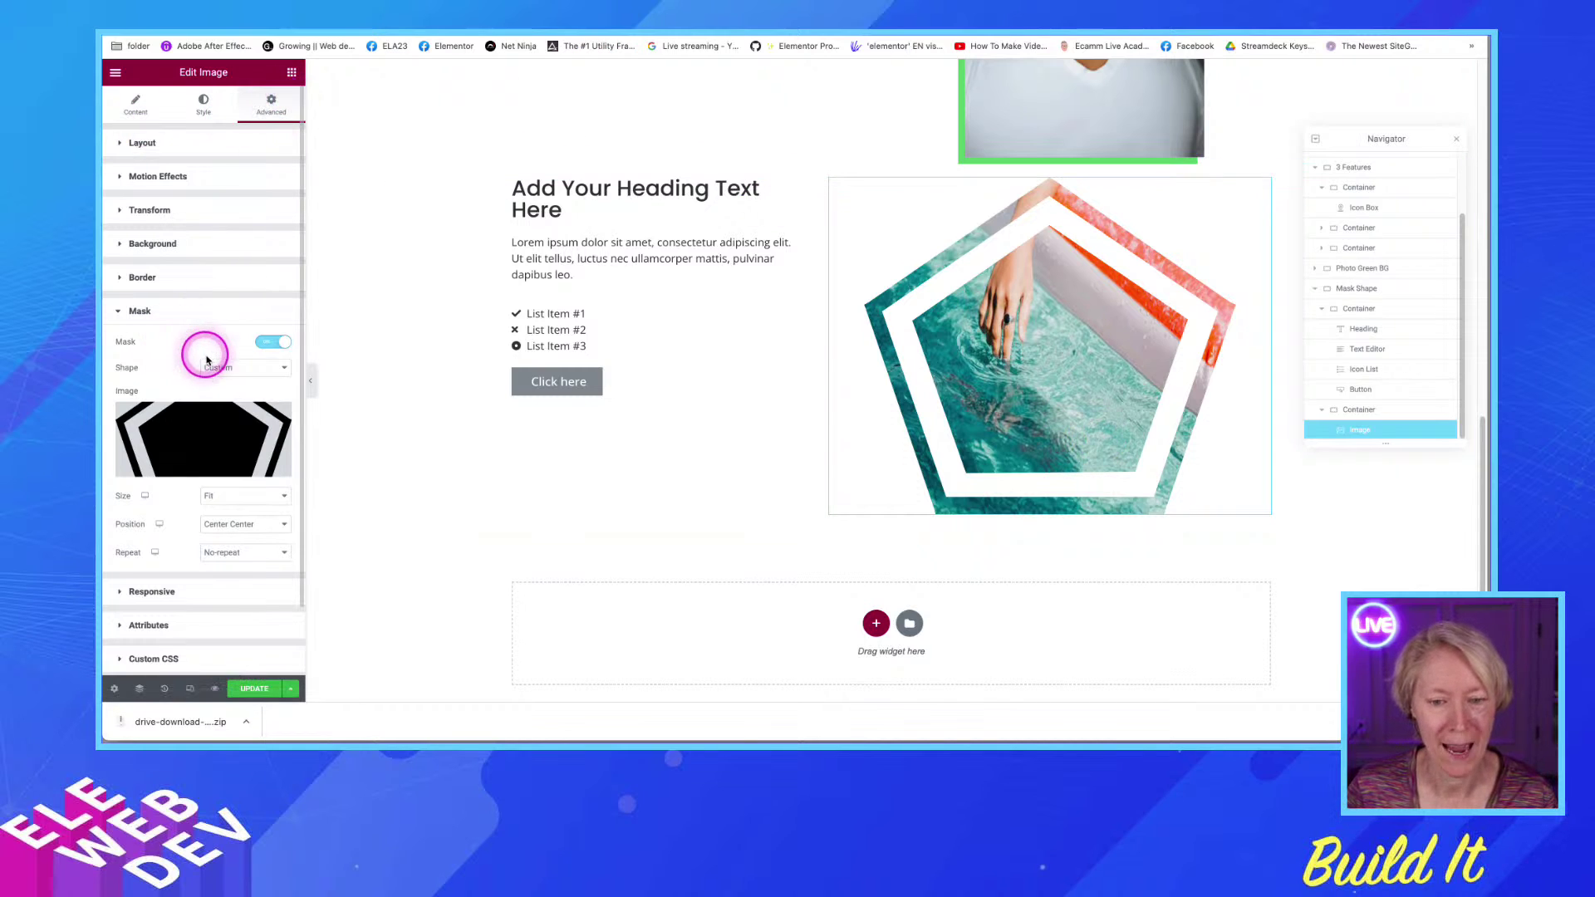
mouse_move(220, 432)
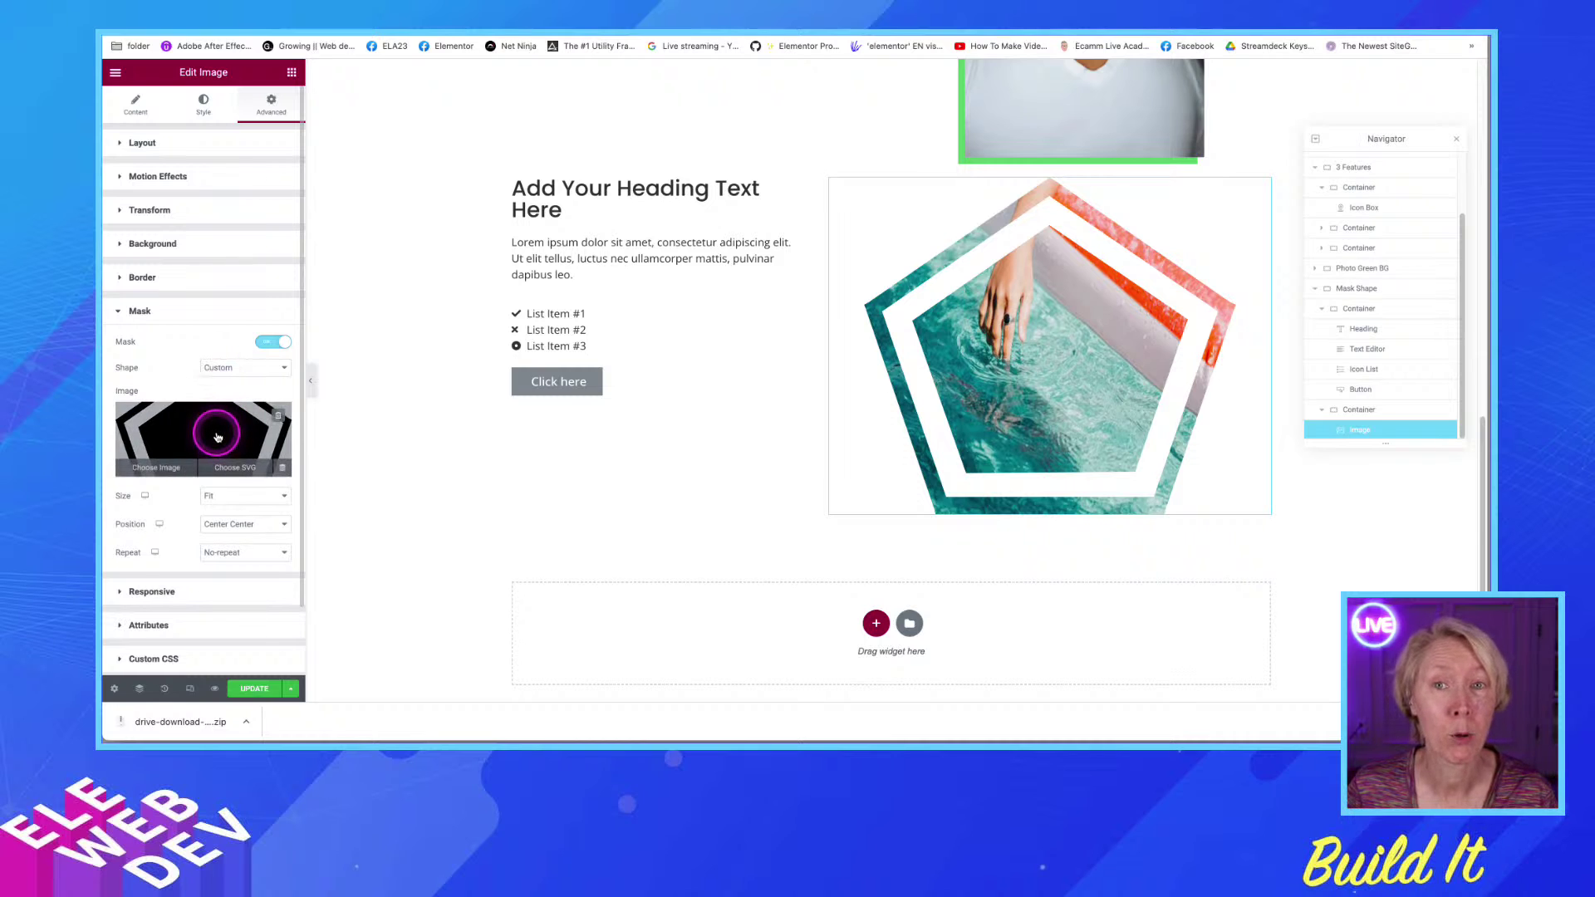